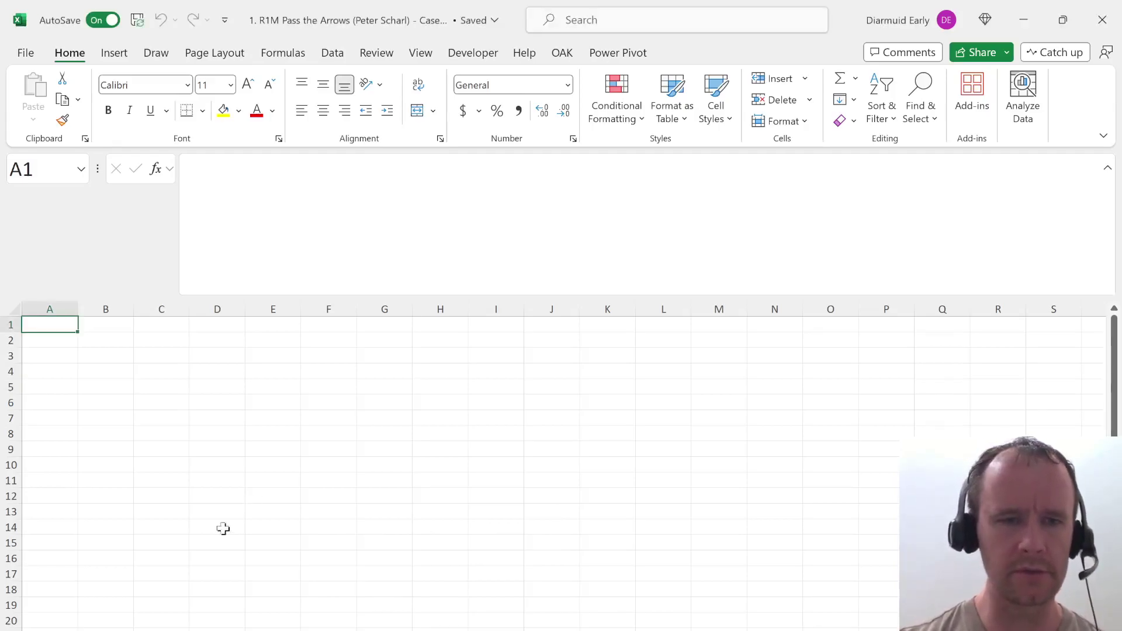
Scroll the Pass the Arrows sheet down to the Instructions beside the Scoring Structure table.
scroll(252, 553, up, 3)
scroll(251, 553, up, 5)
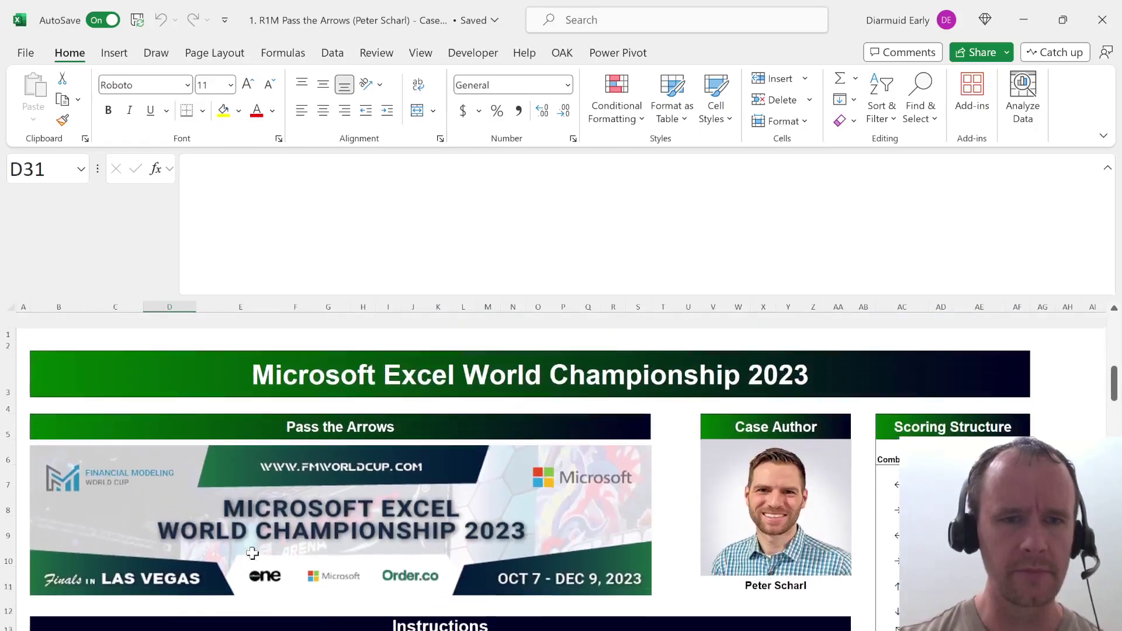
scroll(251, 553, down, 2)
scroll(251, 553, up, 1)
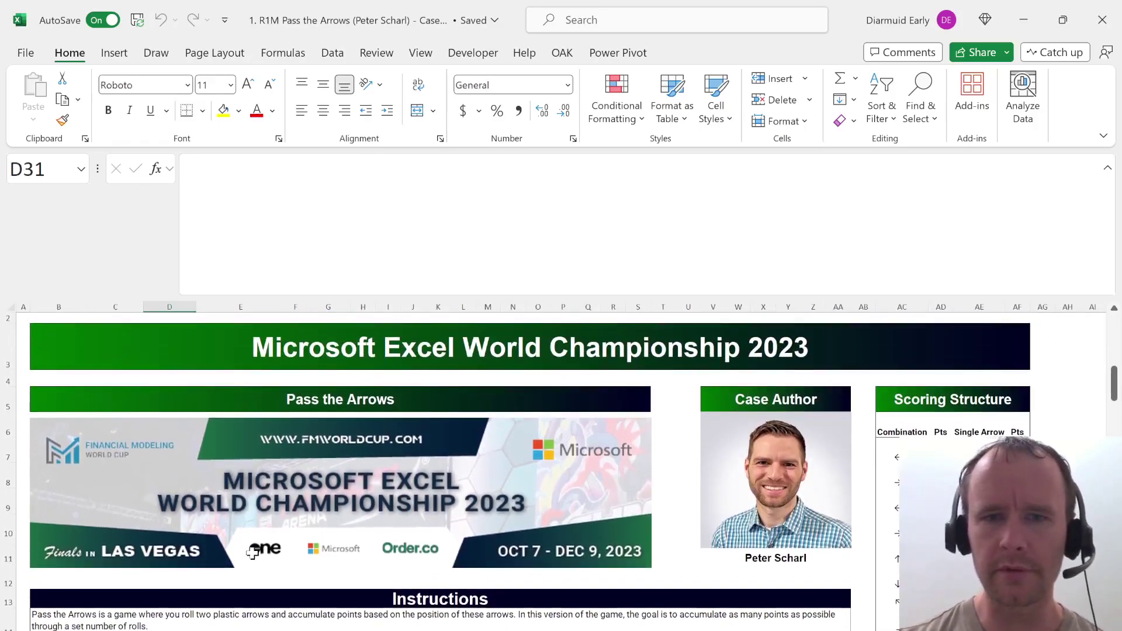
scroll(252, 554, down, 1)
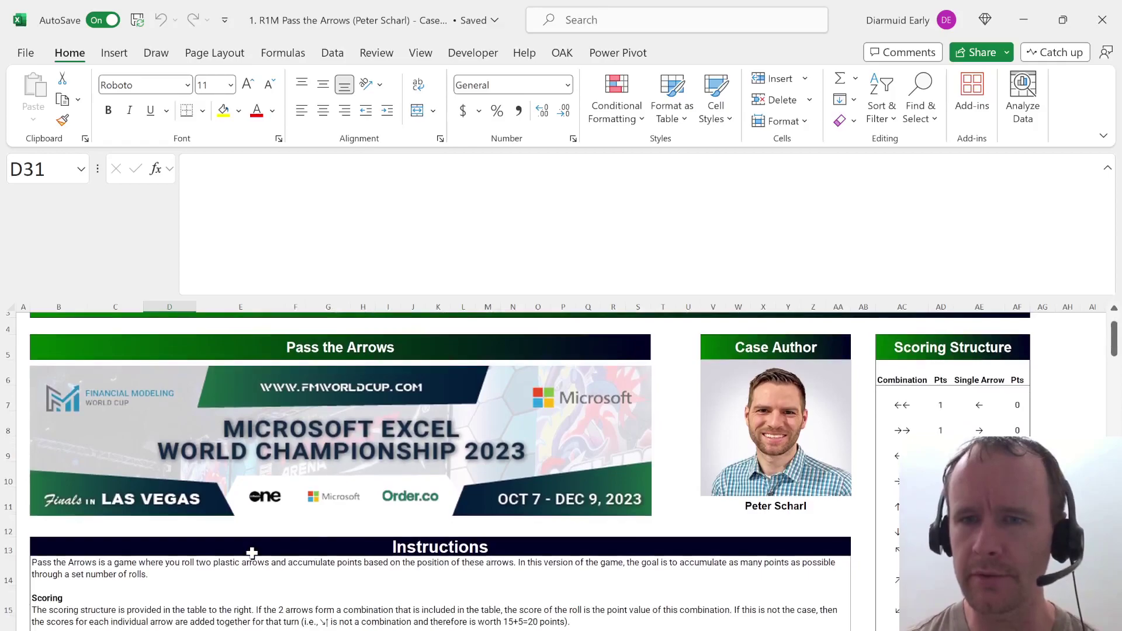
scroll(903, 411, down, 1)
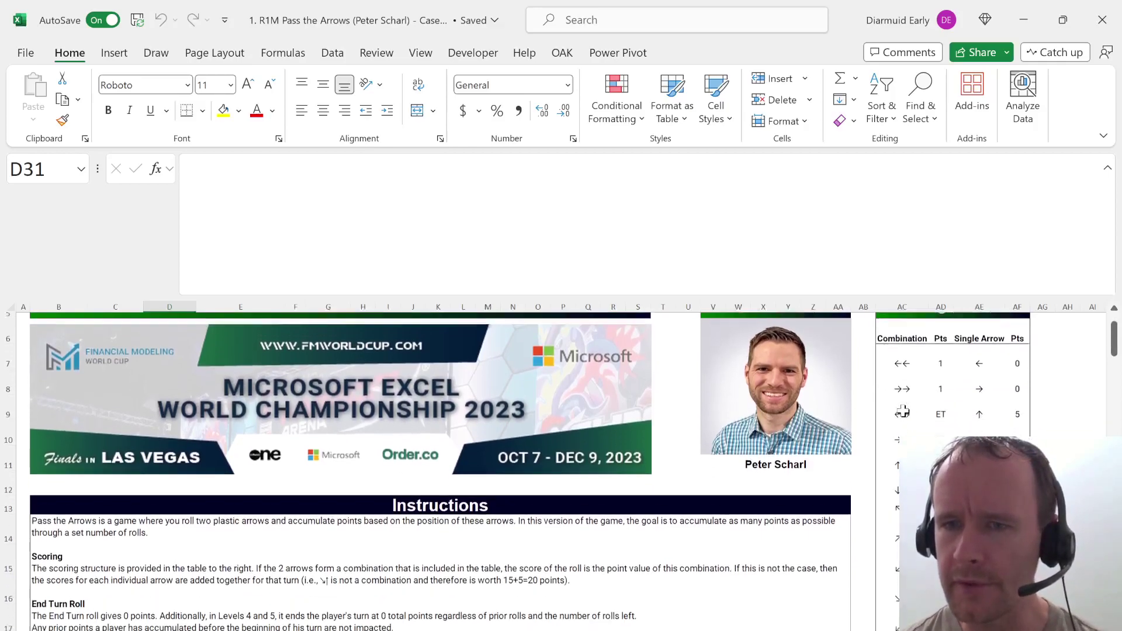
scroll(903, 412, down, 2)
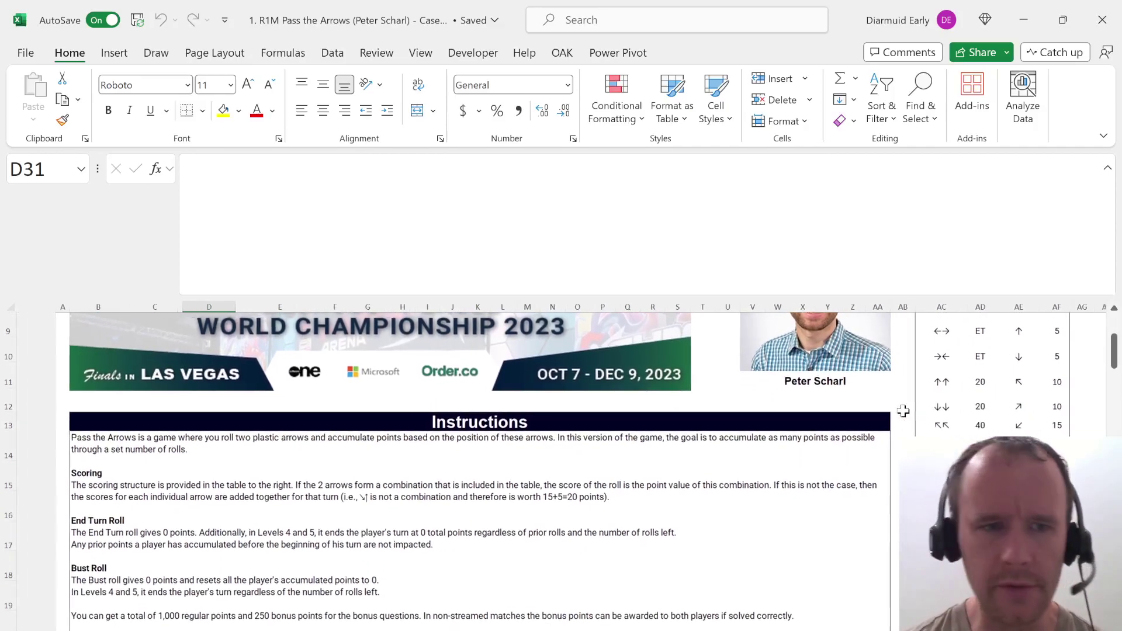
scroll(521, 500, down, 1)
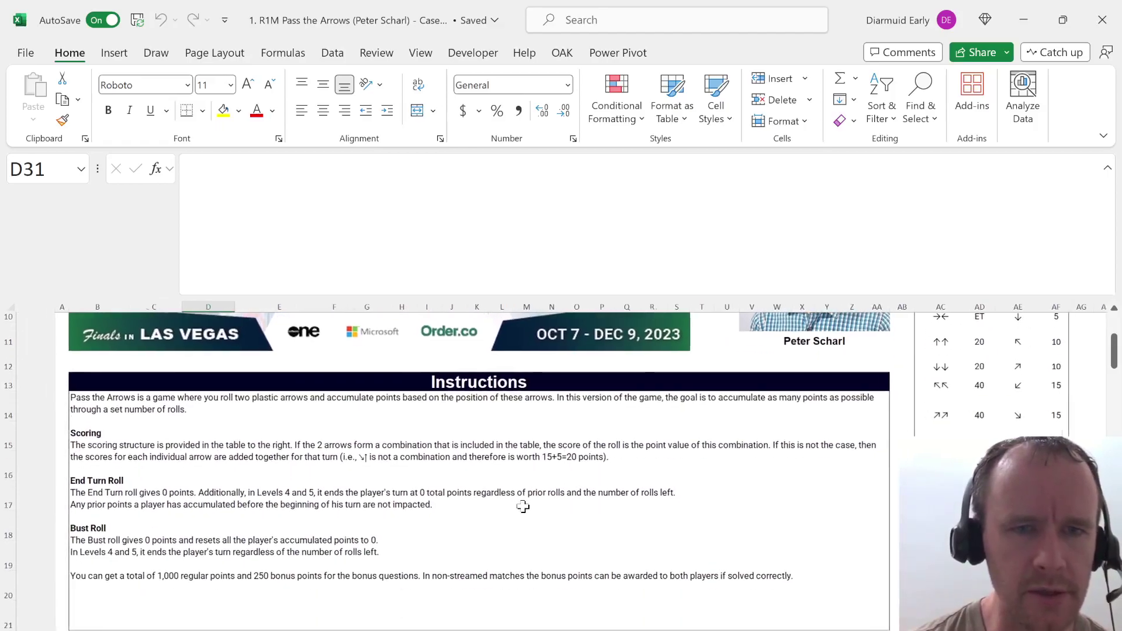
scroll(281, 462, right, 1)
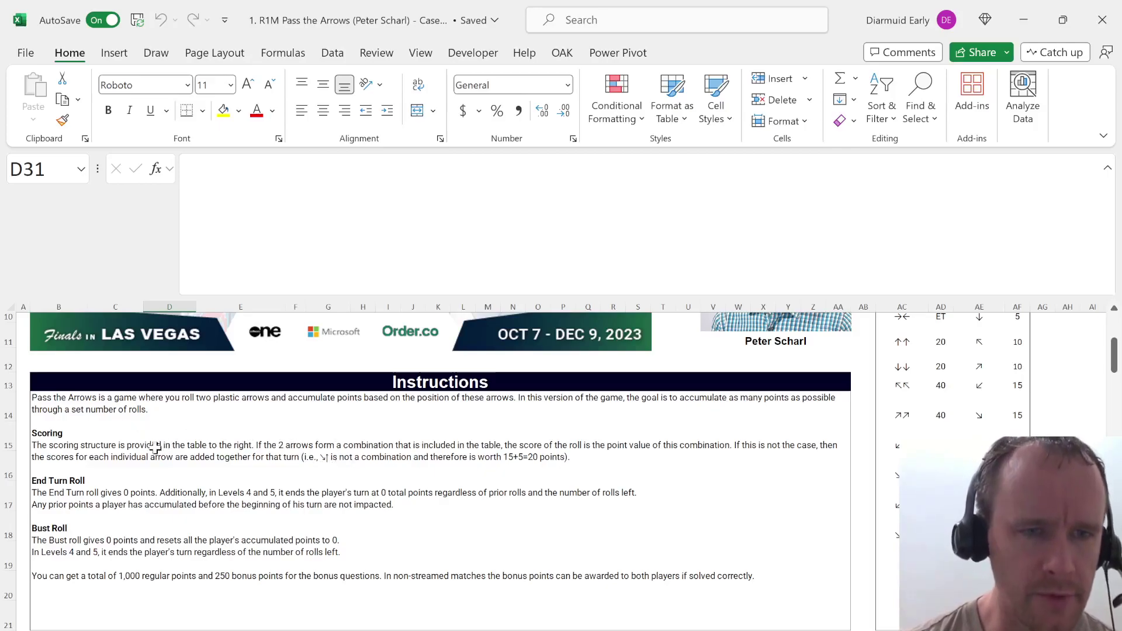
scroll(131, 454, down, 1)
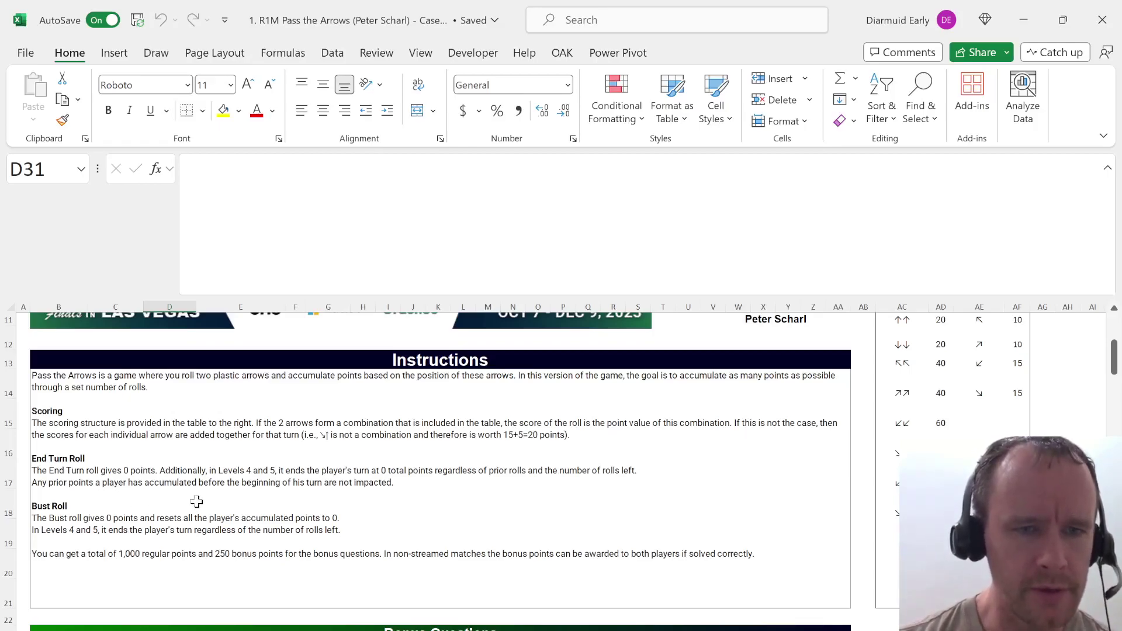
scroll(197, 501, down, 2)
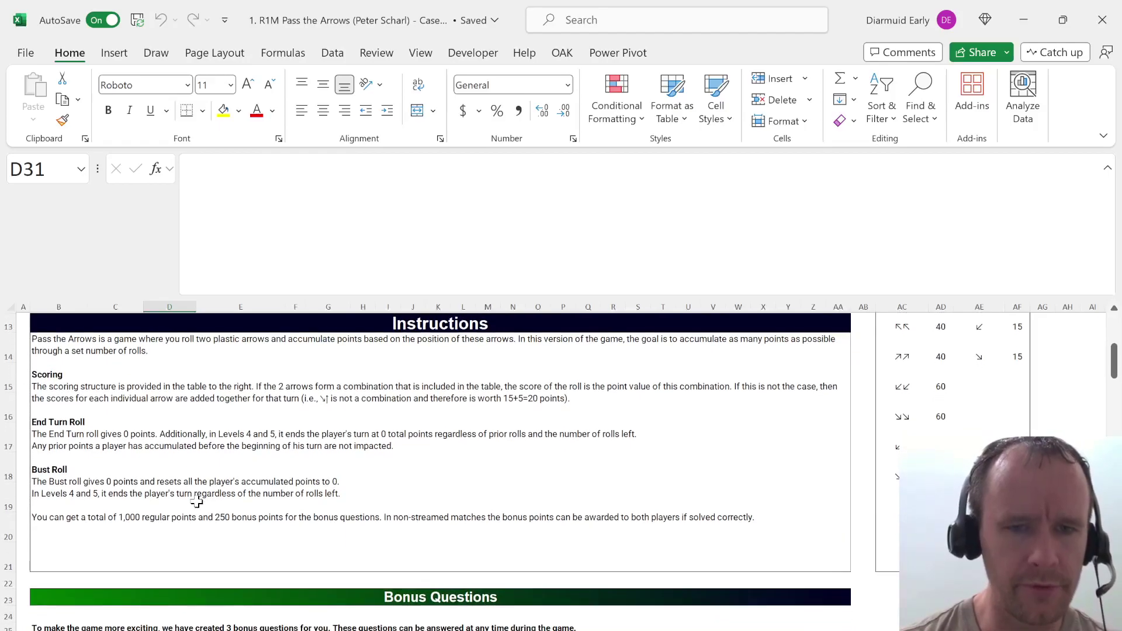
scroll(196, 501, down, 1)
scroll(196, 501, down, 1)
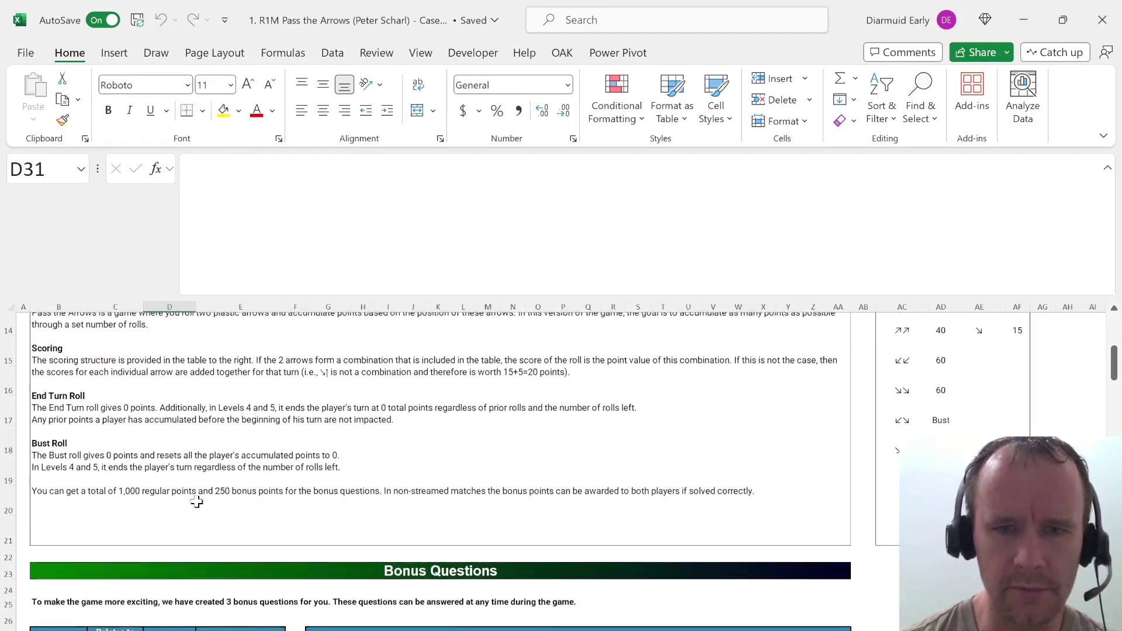
scroll(197, 501, down, 1)
scroll(196, 502, down, 1)
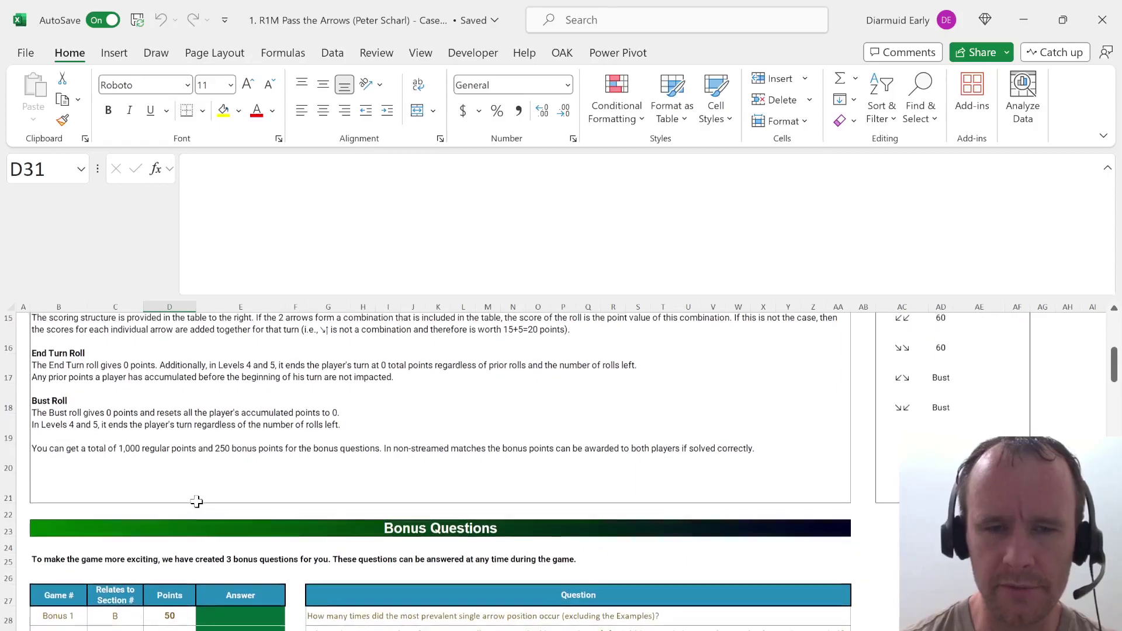
scroll(197, 502, down, 1)
scroll(196, 501, down, 3)
scroll(196, 501, down, 2)
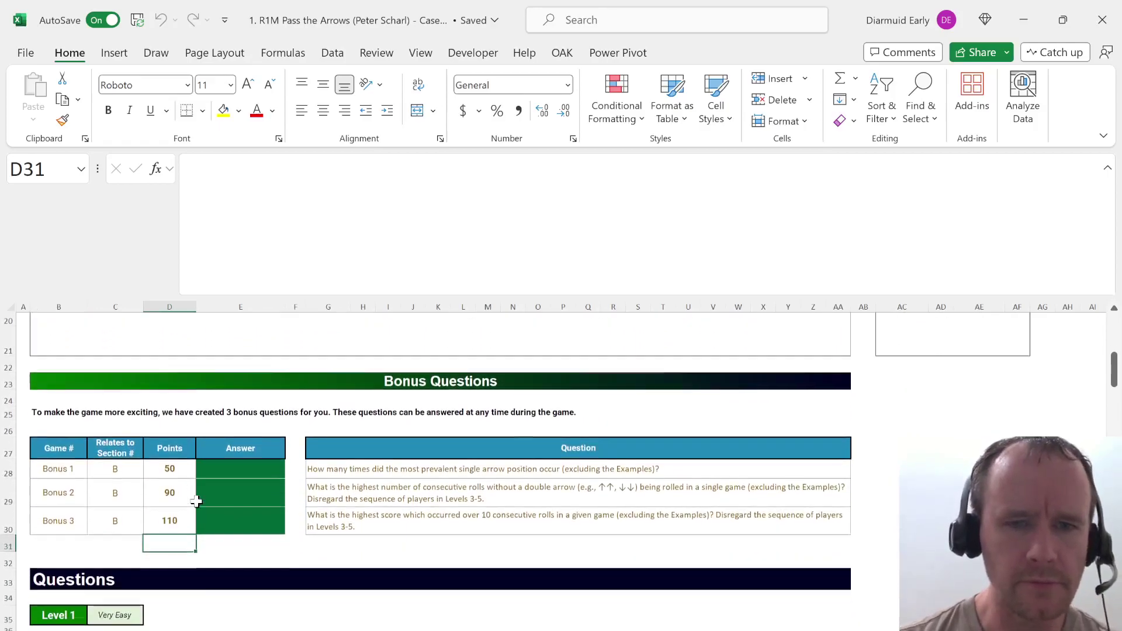
scroll(250, 497, down, 2)
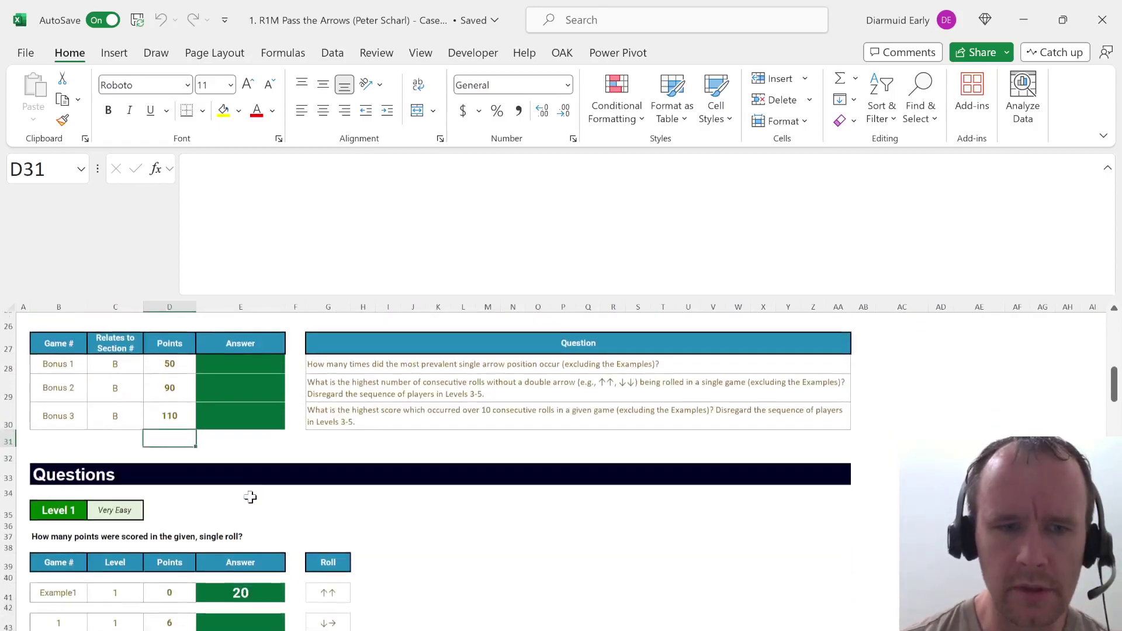
scroll(251, 497, down, 2)
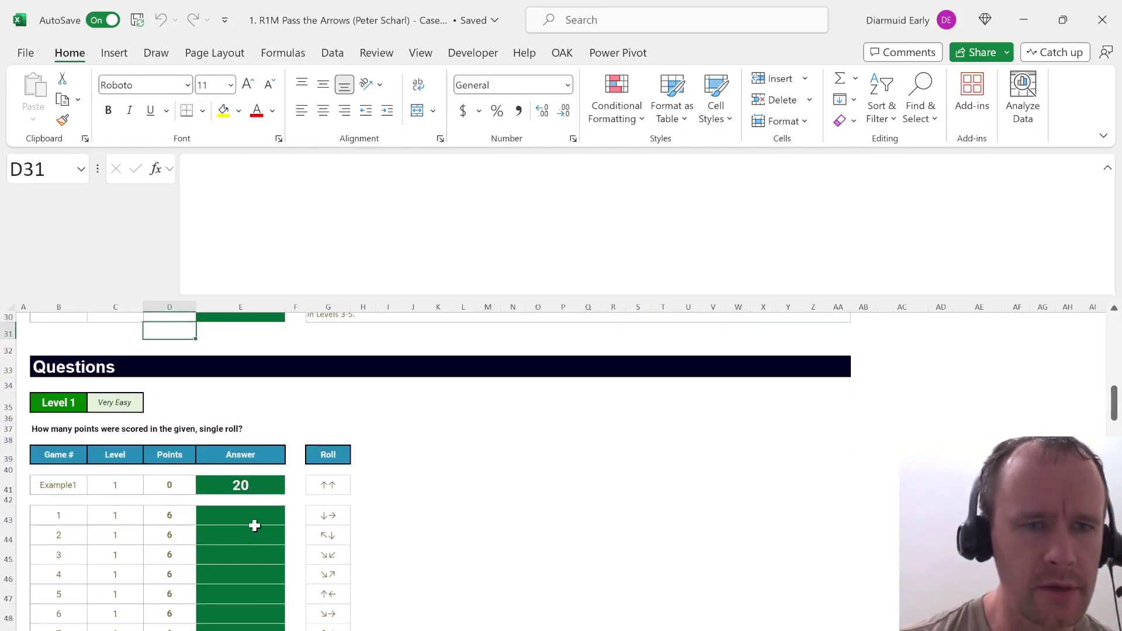
click(255, 525)
scroll(430, 513, down, 4)
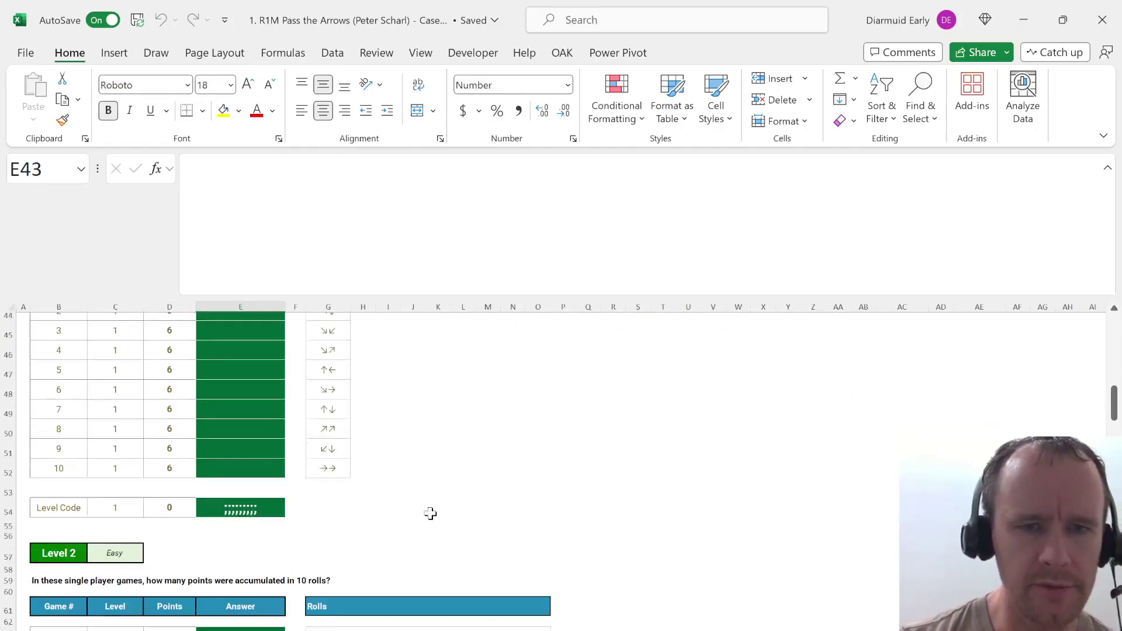
scroll(430, 513, down, 3)
scroll(430, 514, down, 4)
scroll(430, 513, up, 6)
scroll(430, 513, up, 8)
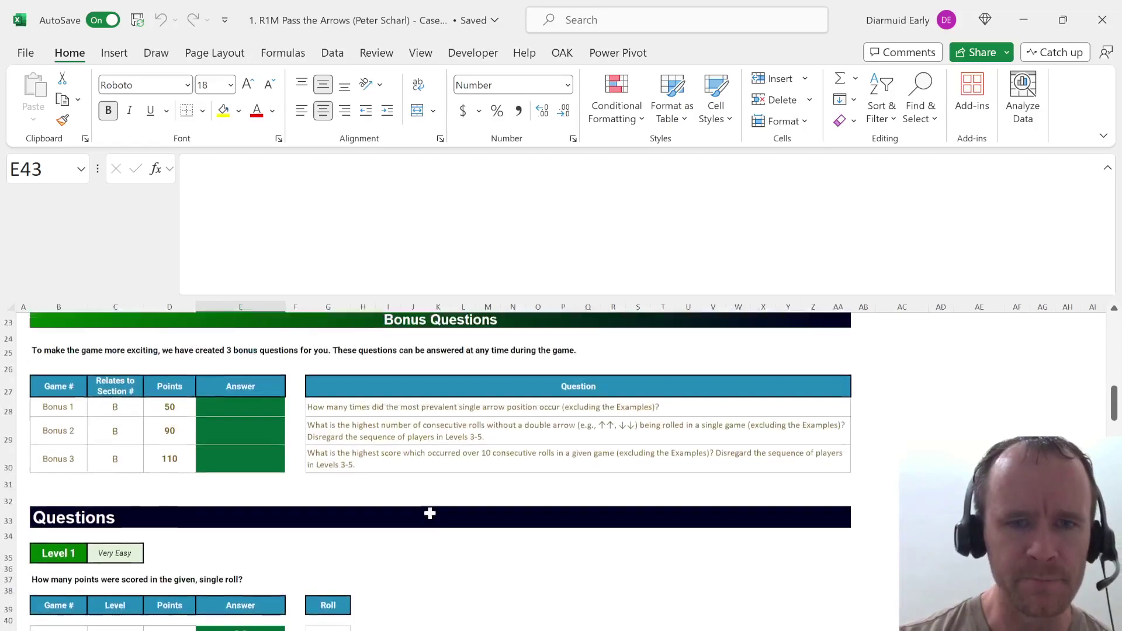
scroll(430, 513, down, 3)
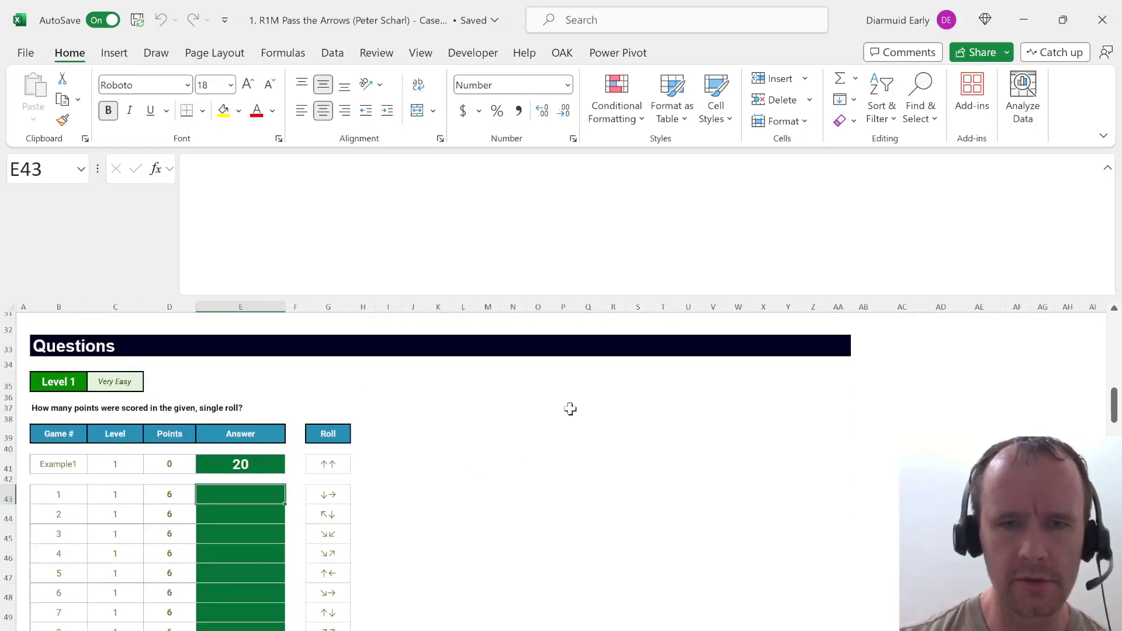
scroll(523, 451, up, 10)
scroll(569, 407, right, 3)
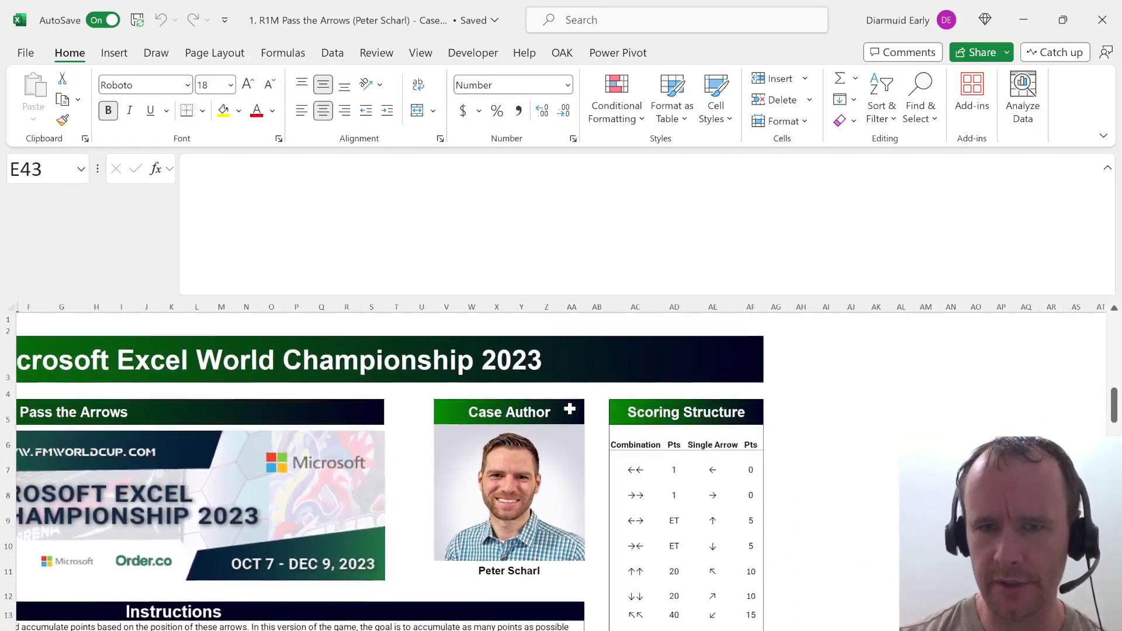
Test =LEN(AE7:AE14) on the single-arrow symbols in AG7, then delete the test formula.
click(706, 469)
key(ctrl+shift+Down)
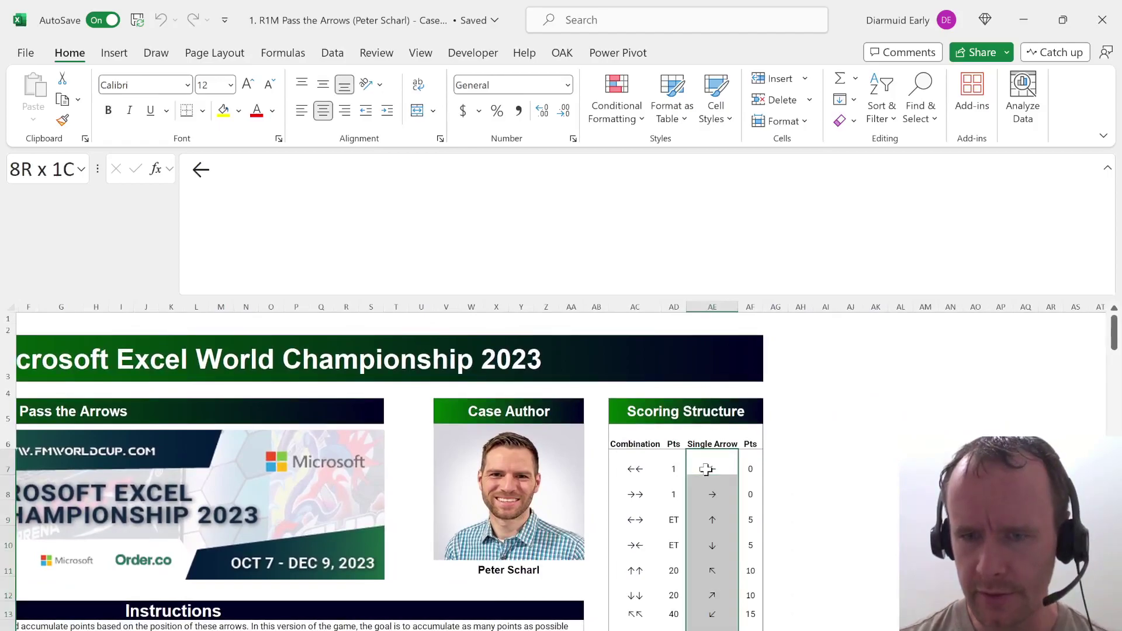
key(Right)
key(Right)
text(=LEN()
click(706, 468)
key(ctrl+shift+Down)
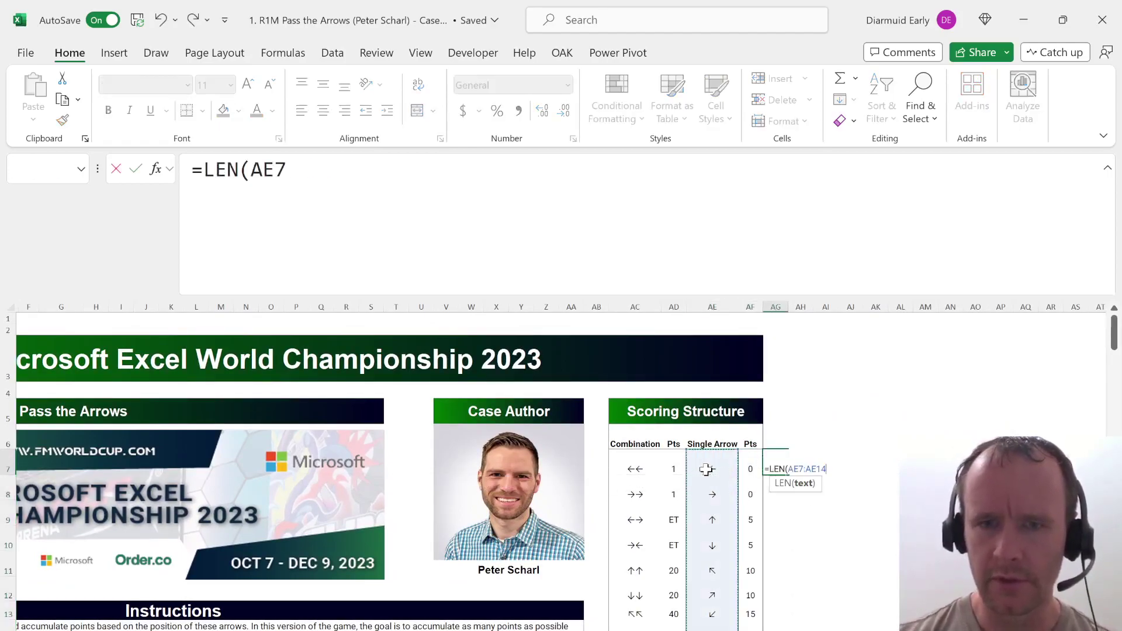
text())
key(Return)
key(Up)
key(Delete)
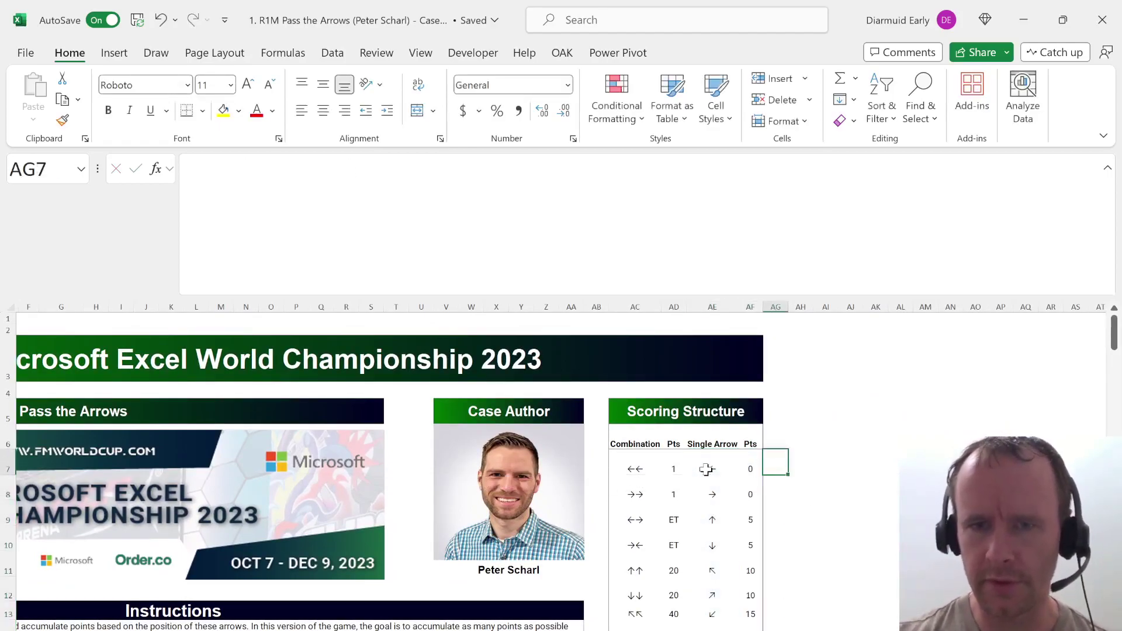
Scroll through the sheet and back up to the banner and Scoring Structure table.
scroll(430, 560, left, 1)
scroll(431, 560, down, 5)
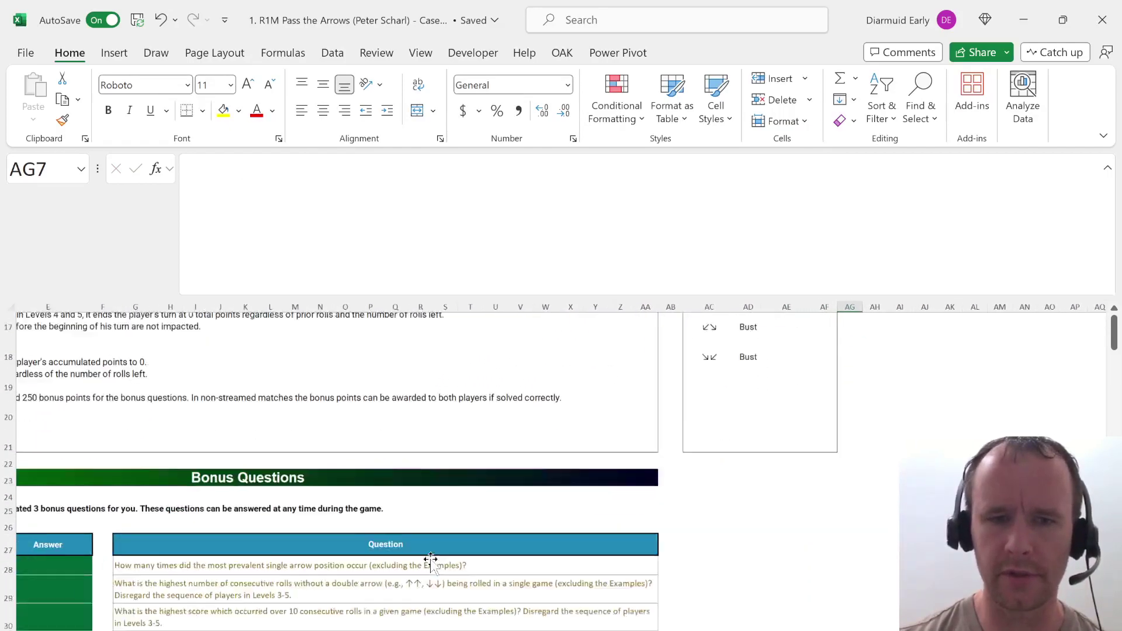
scroll(430, 560, left, 2)
scroll(431, 560, down, 5)
scroll(431, 559, down, 3)
scroll(431, 560, down, 2)
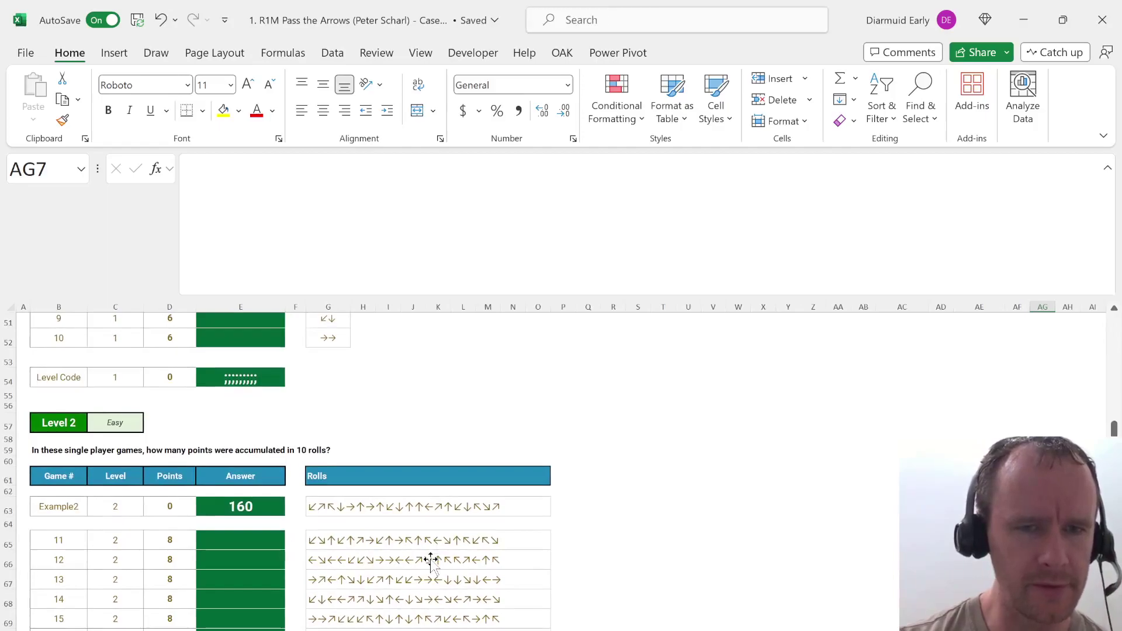
scroll(434, 508, down, 6)
scroll(433, 507, down, 3)
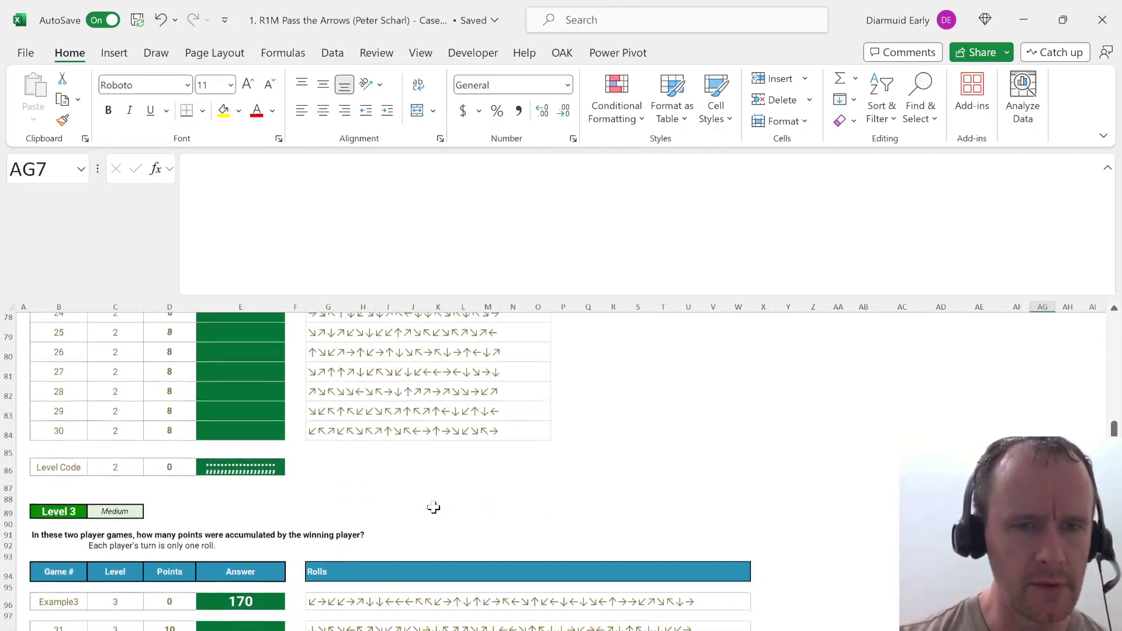
scroll(434, 507, down, 1)
scroll(433, 507, down, 2)
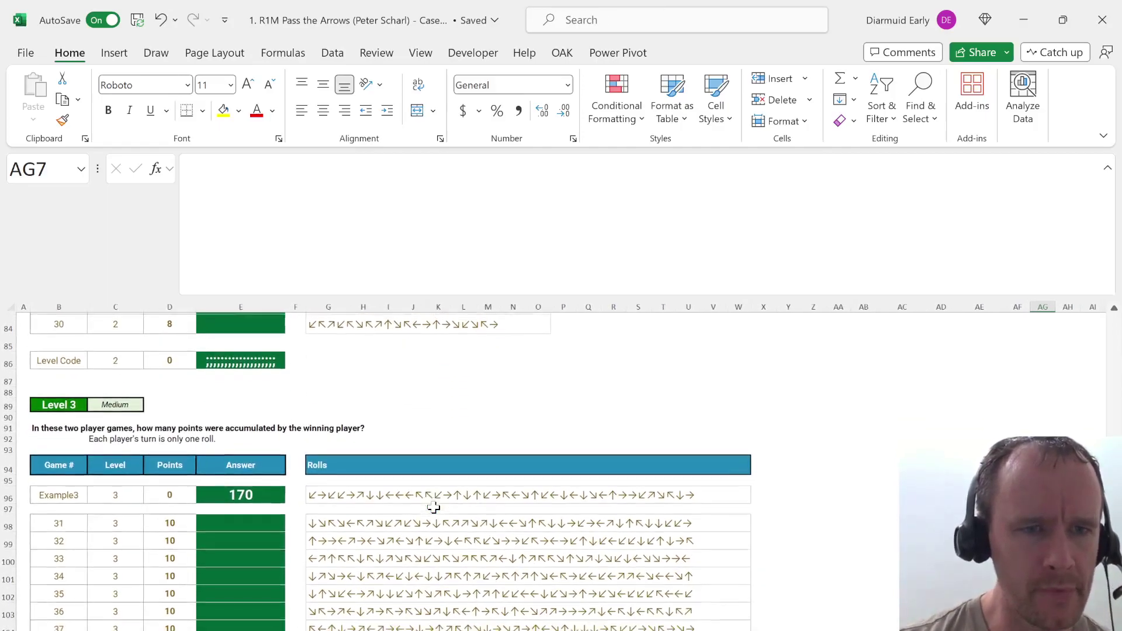
scroll(434, 507, down, 1)
scroll(434, 507, down, 1)
scroll(433, 507, down, 1)
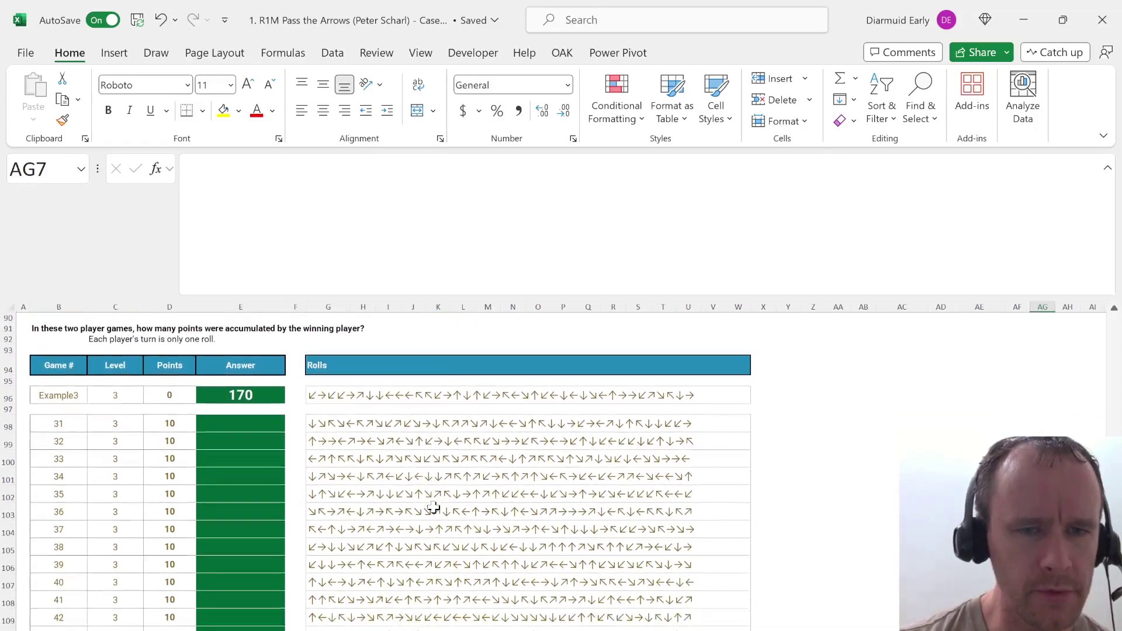
scroll(434, 507, down, 4)
scroll(434, 507, down, 5)
scroll(434, 507, up, 2)
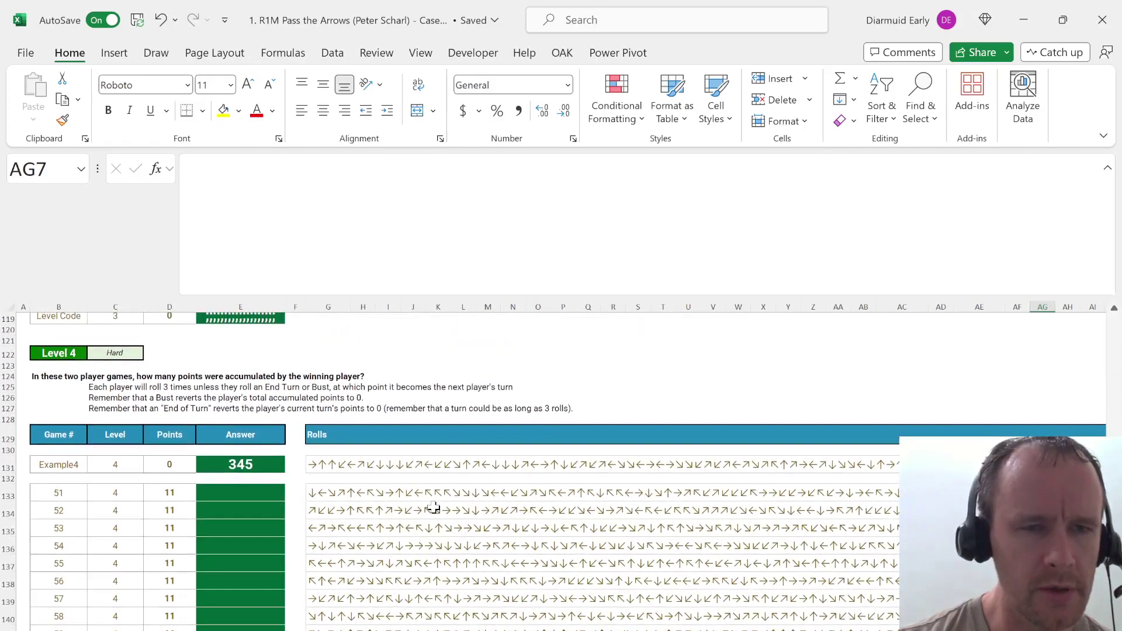
scroll(434, 507, up, 5)
scroll(434, 508, up, 7)
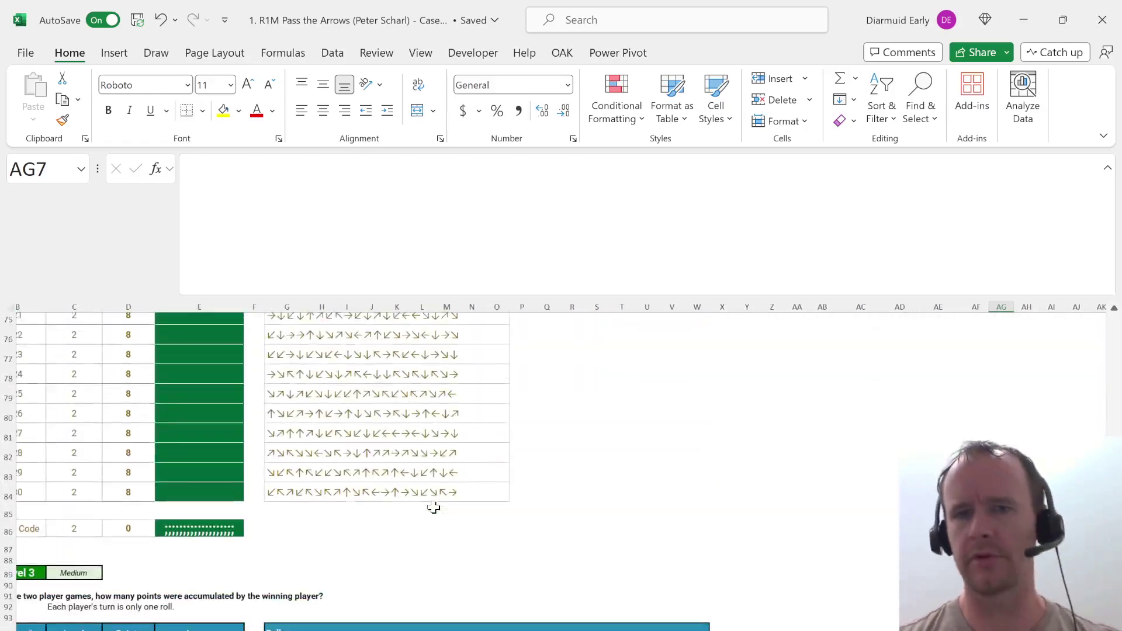
scroll(433, 507, up, 11)
scroll(434, 507, up, 6)
scroll(434, 508, up, 5)
scroll(434, 507, up, 3)
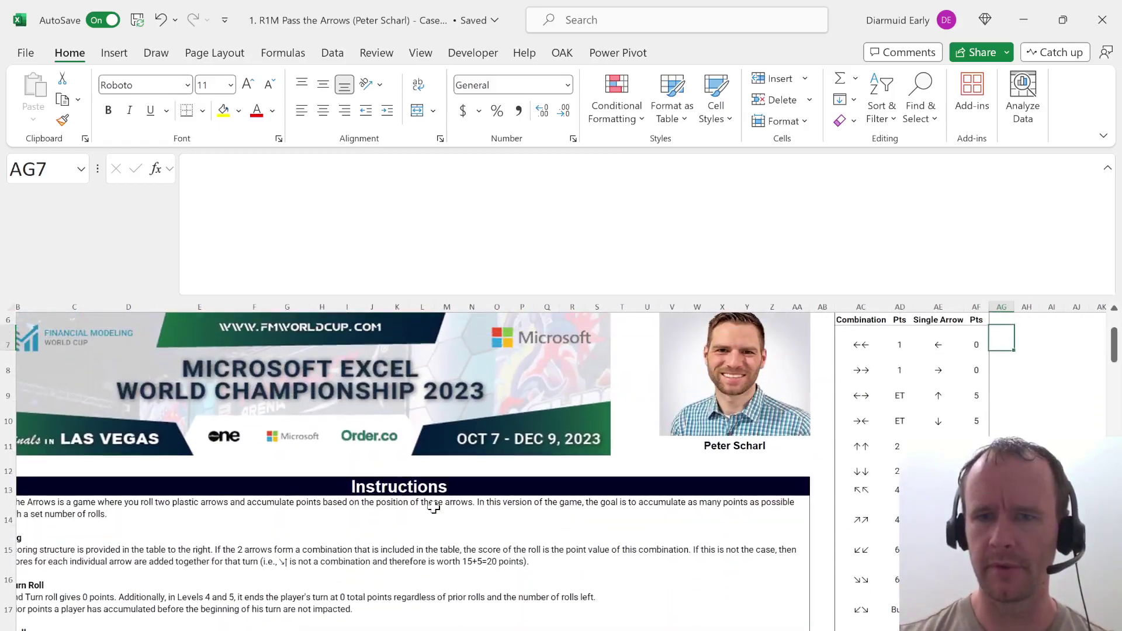
scroll(434, 508, right, 3)
scroll(433, 507, up, 2)
scroll(433, 508, right, 3)
Start =LAMBDA(arrs,IFERROR(XLOOKUP(arrs, in cell AH7.
key(Right)
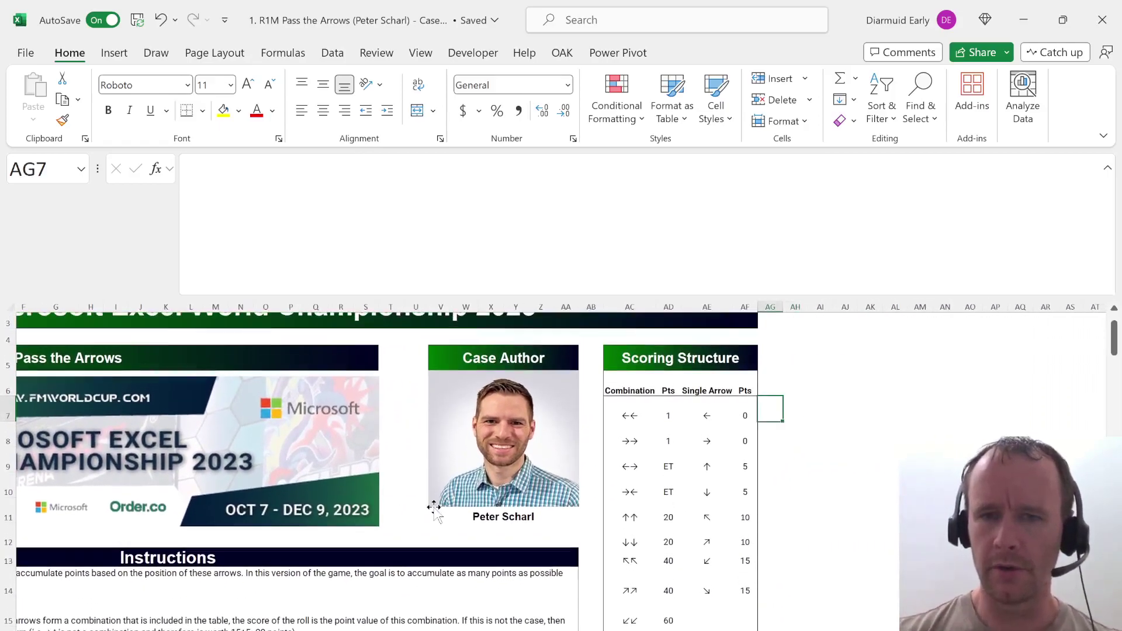
text(lam)
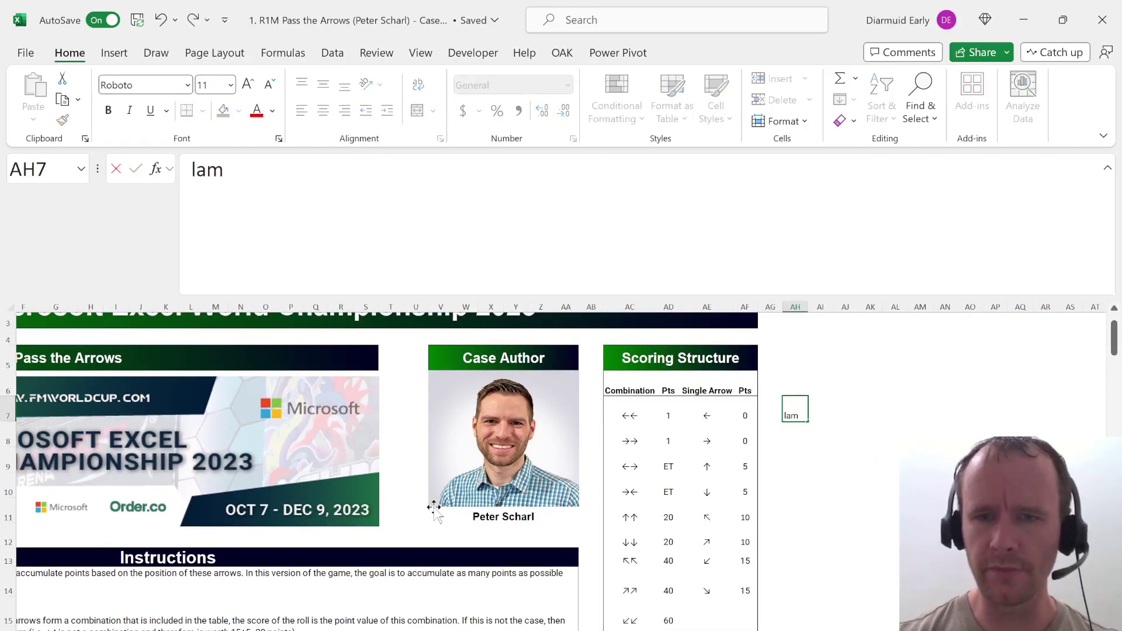
key(BackSpace)
key(BackSpace)
key(BackSpace)
text(=lam)
key(Tab)
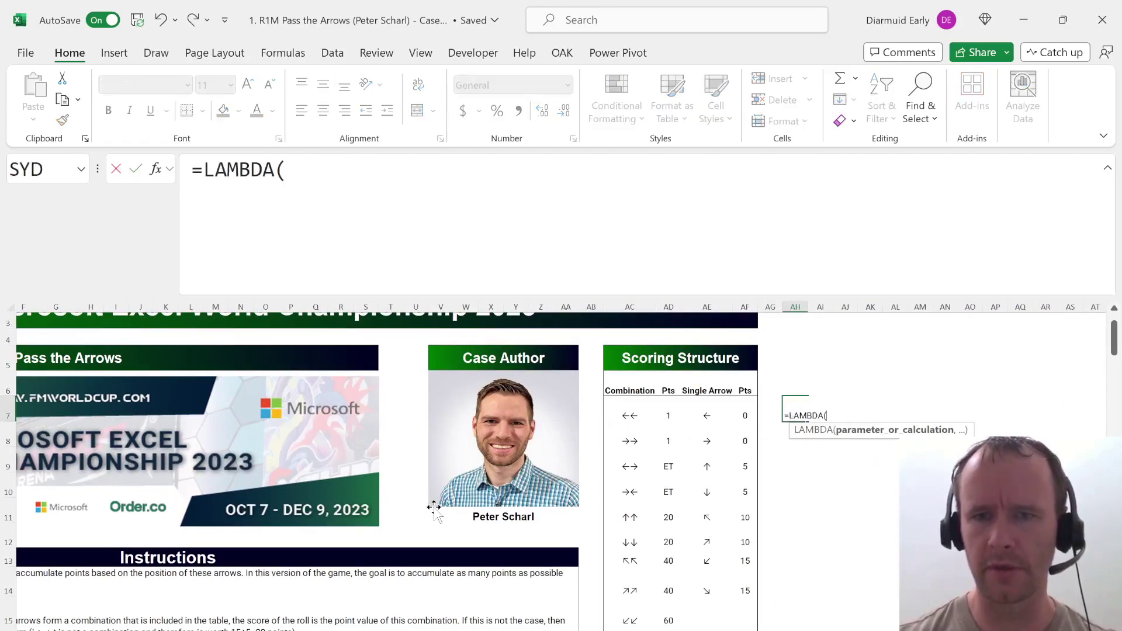
text(arrs)
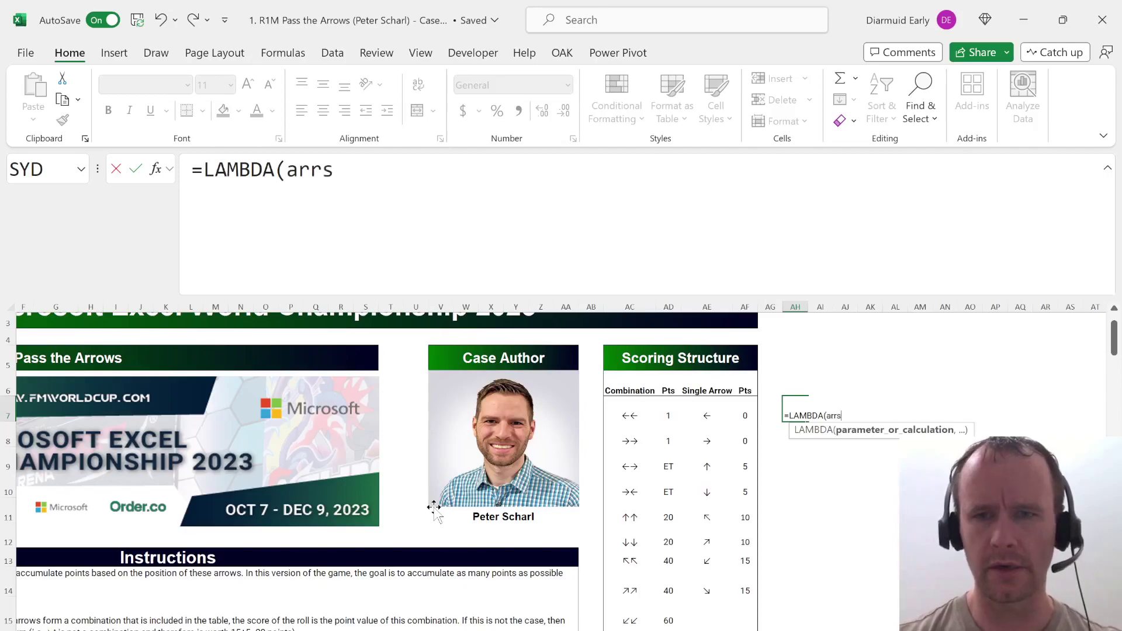
text(,)
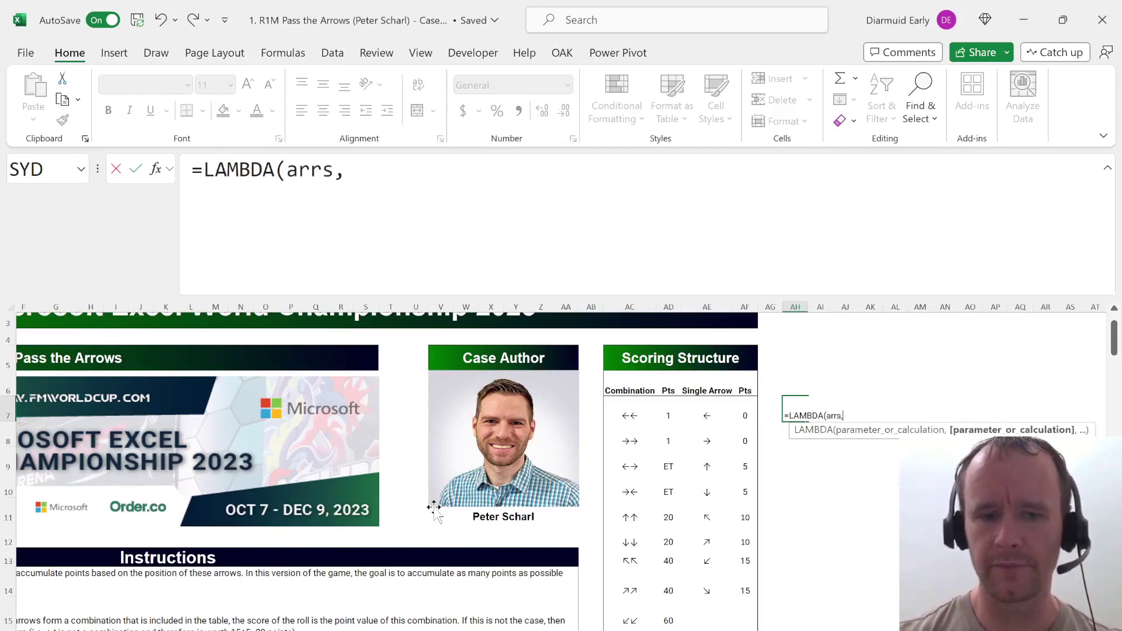
text(ifer)
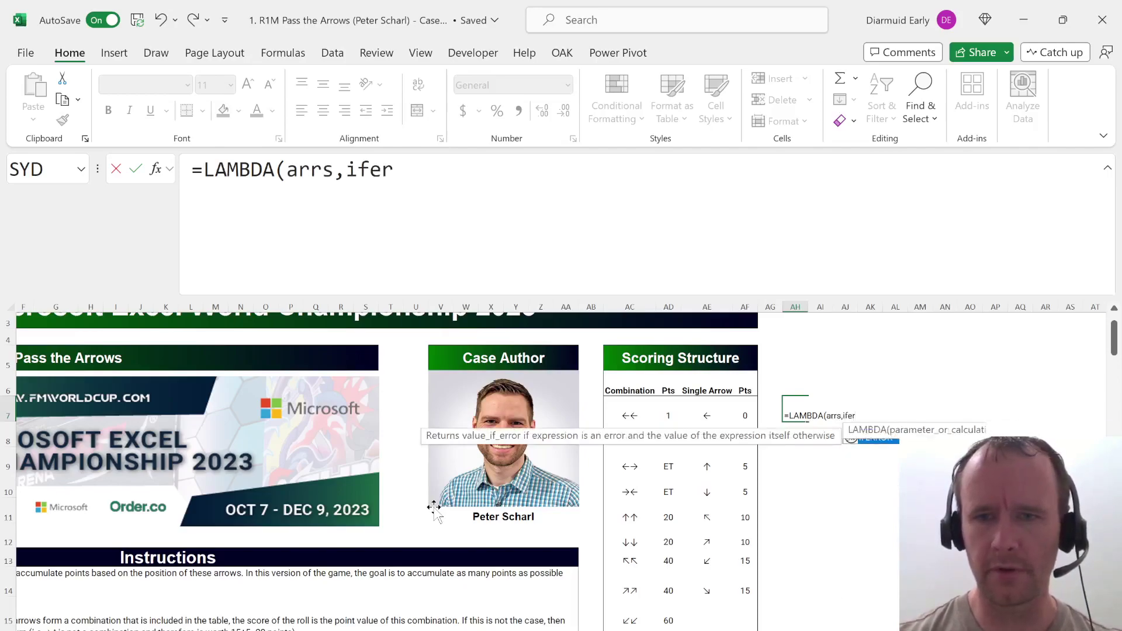
text(ror)
key(Tab)
text(xl)
key(Tab)
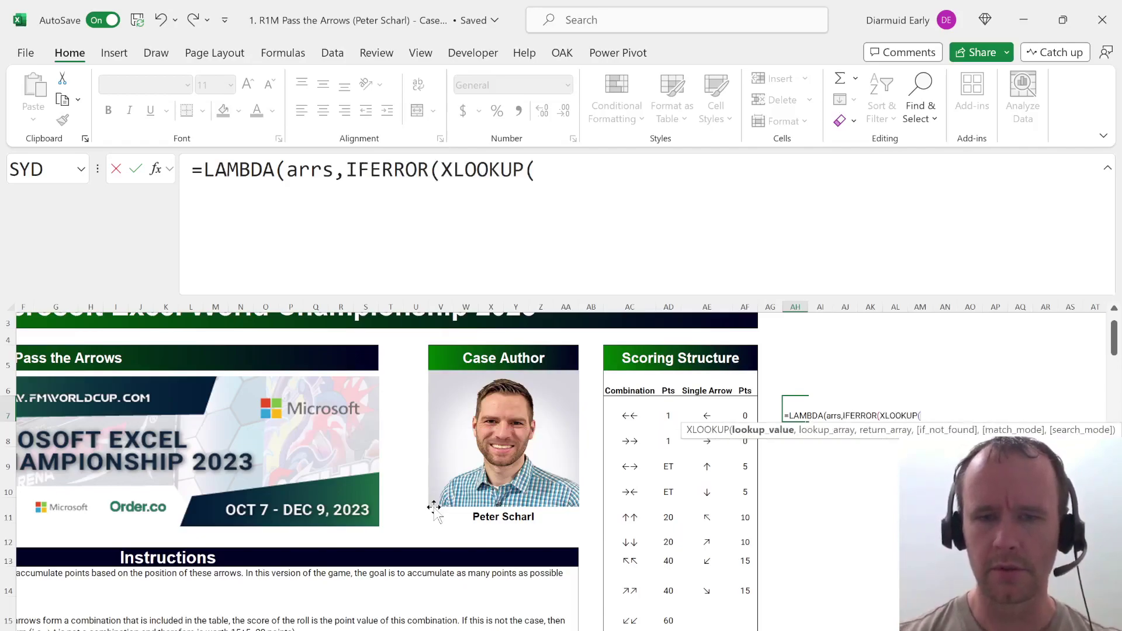
text(arrs,)
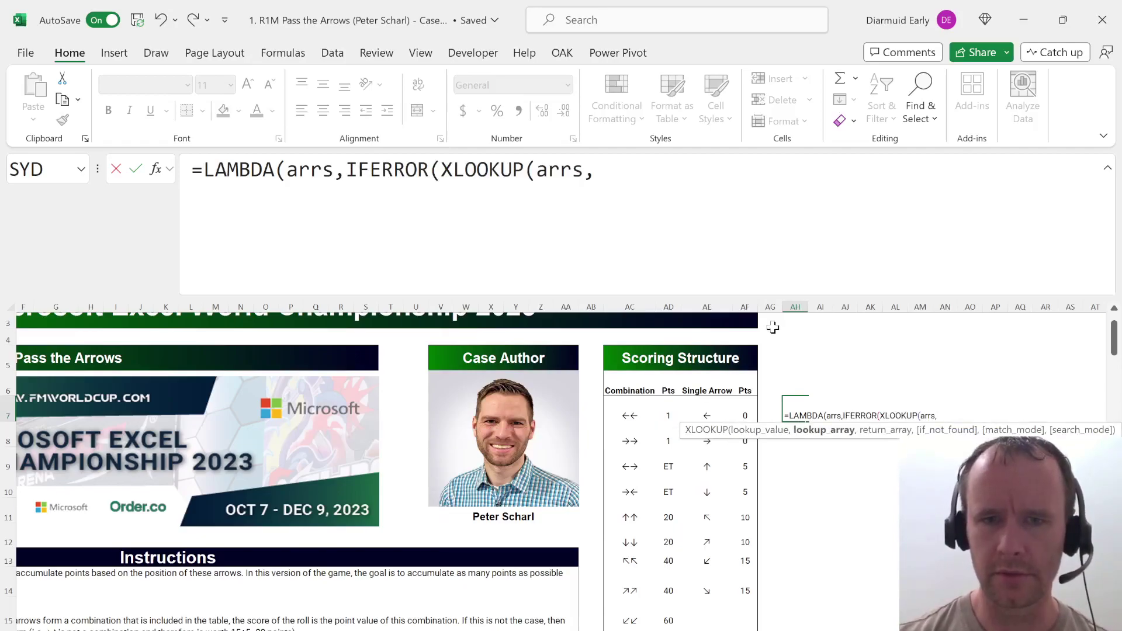
Look up arrs in absolute $AC$7:$AC$18 combinations, returning $AD$7:$AD$18 points.
click(628, 414)
scroll(628, 414, down, 1)
key(ctrl+shift+Down)
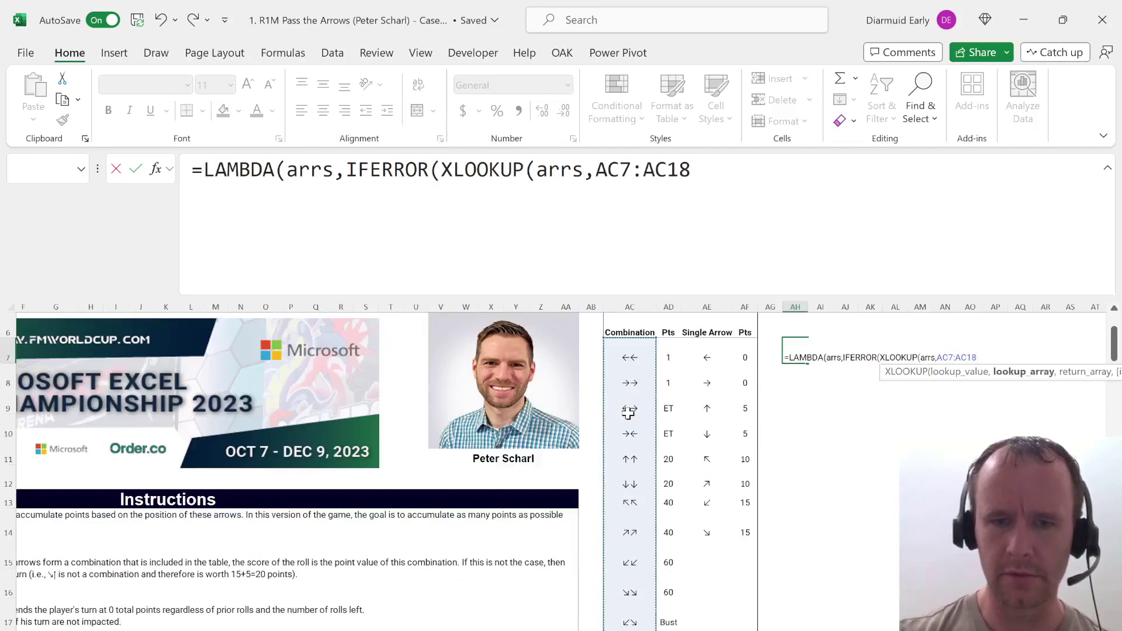
key(F4)
text($AC$18,)
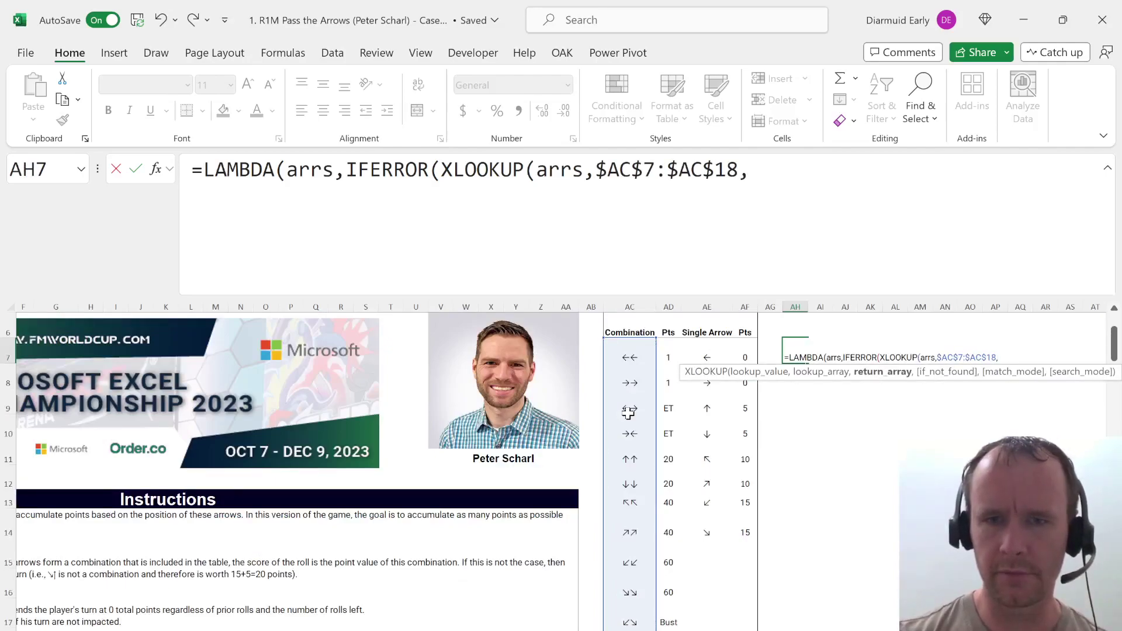
click(673, 355)
key(ctrl+shift+Down)
key(F4)
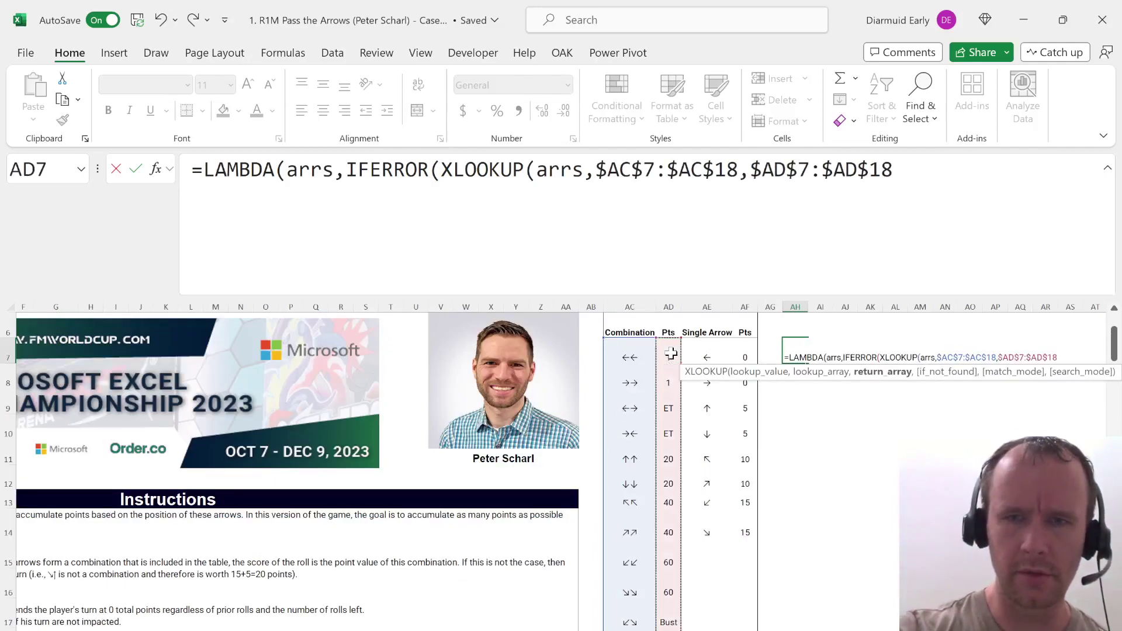
text(),)
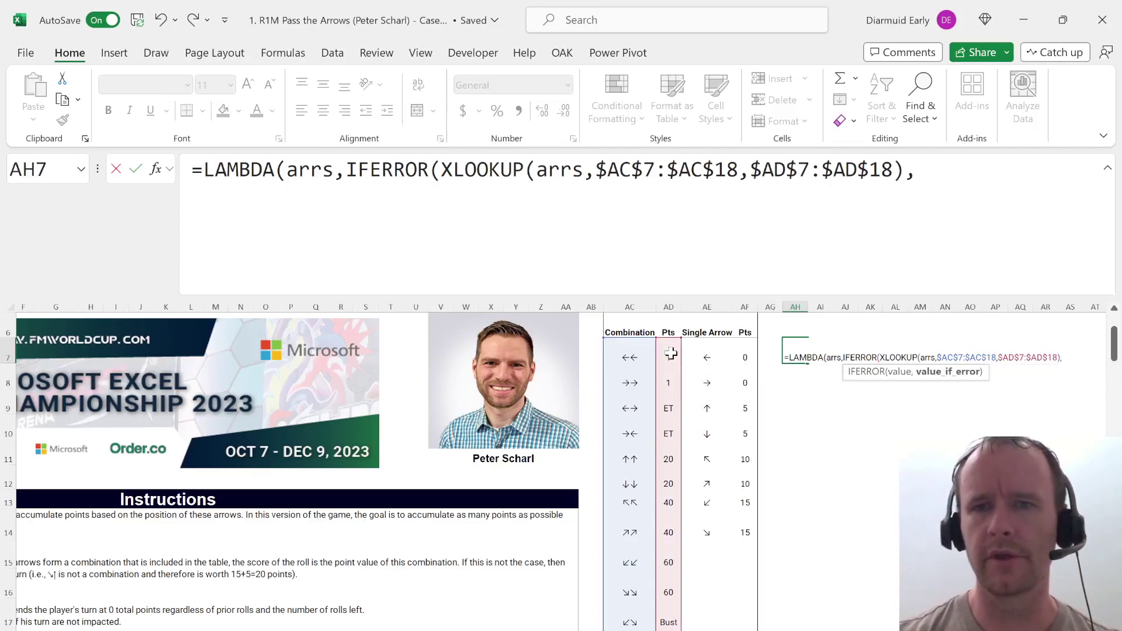
text(xl)
Add the fallback XLOOKUP of LEFT(arrs) in $AE$7:$AE$14 returning $AF$7:$AF$14.
key(Tab)
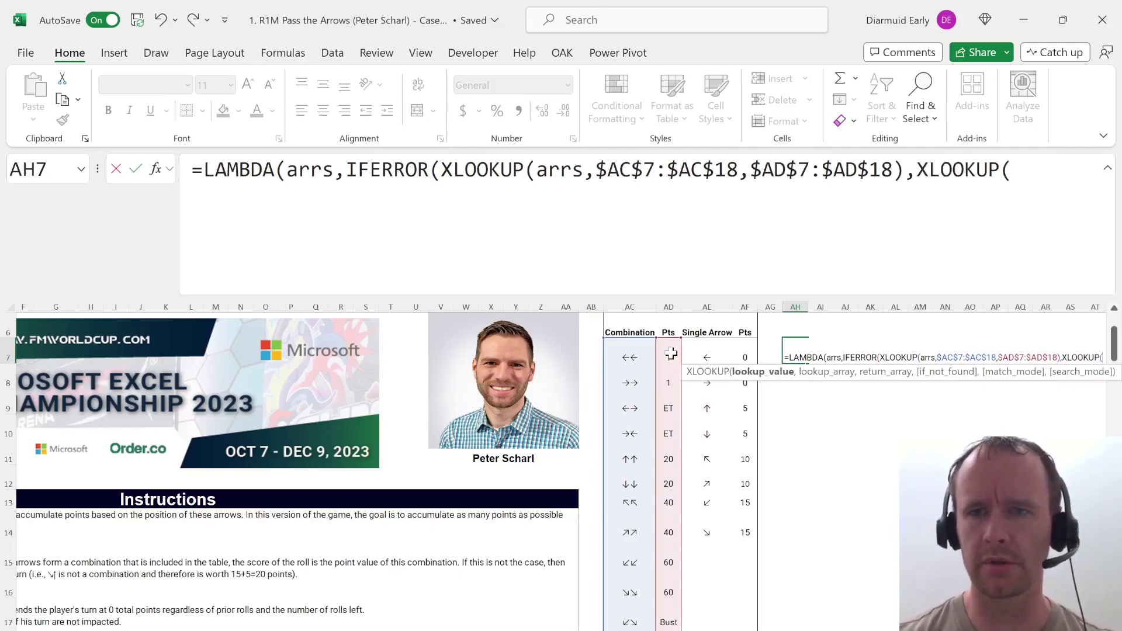
text(lef)
key(Tab)
text(arrs)
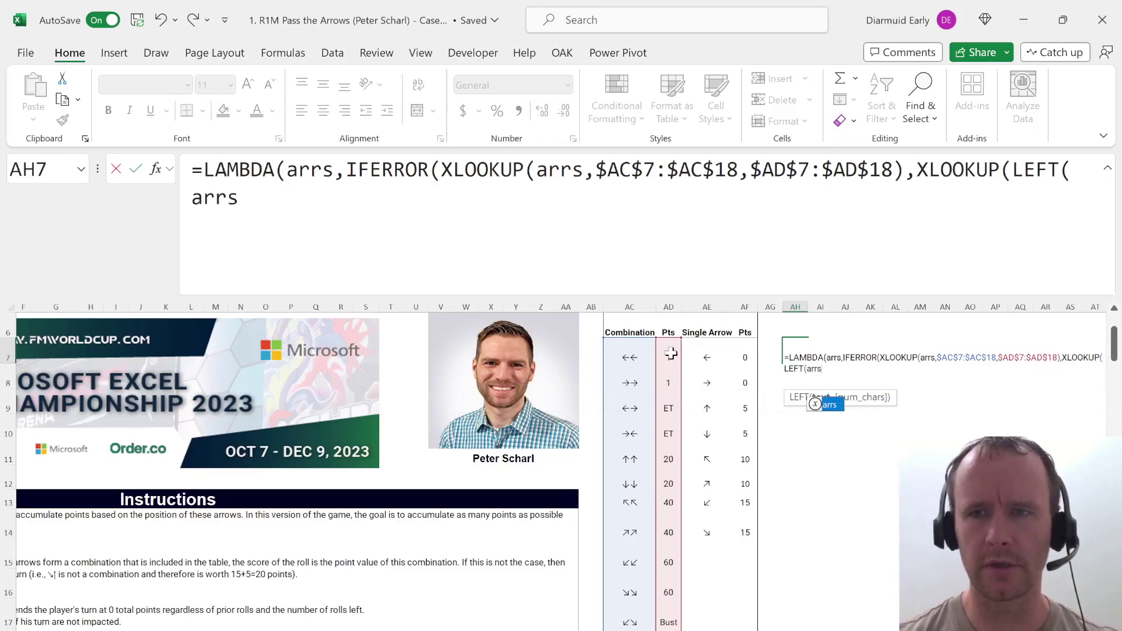
text(,)
drag(706, 357, 707, 533)
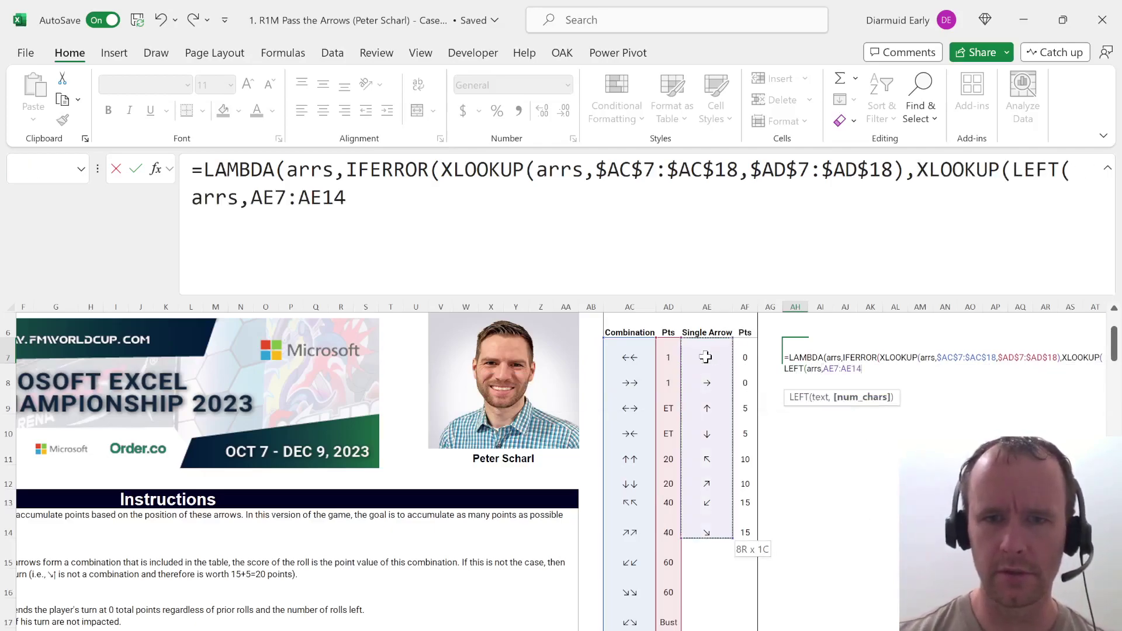
key(F4)
text($AE$14,)
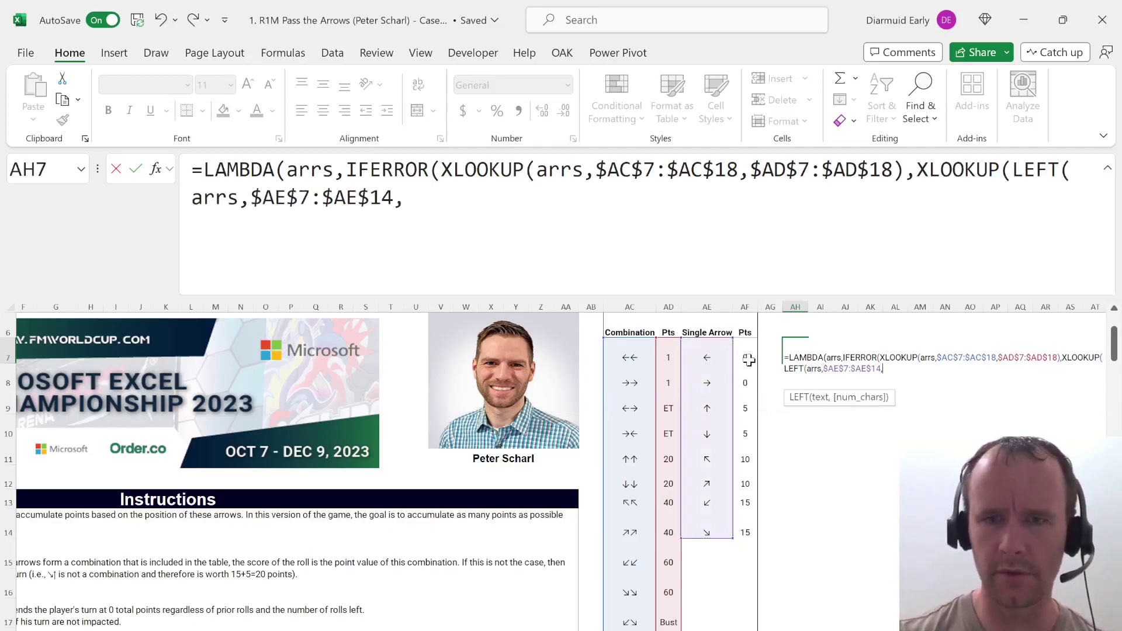
click(749, 360)
key(ctrl+shift+Down)
key(F4)
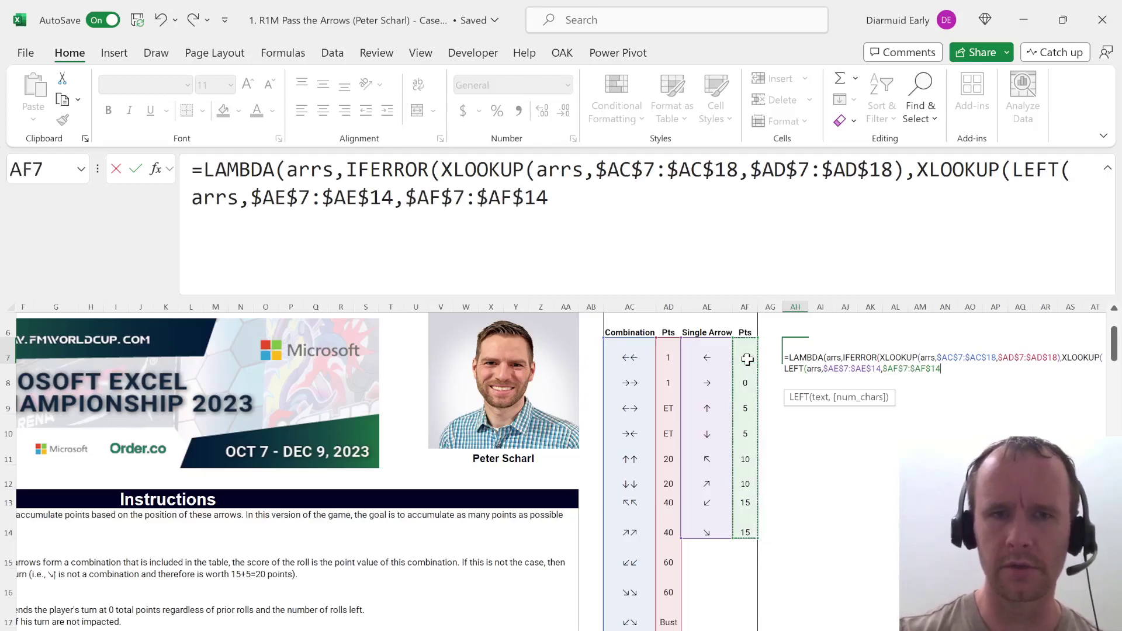
text())
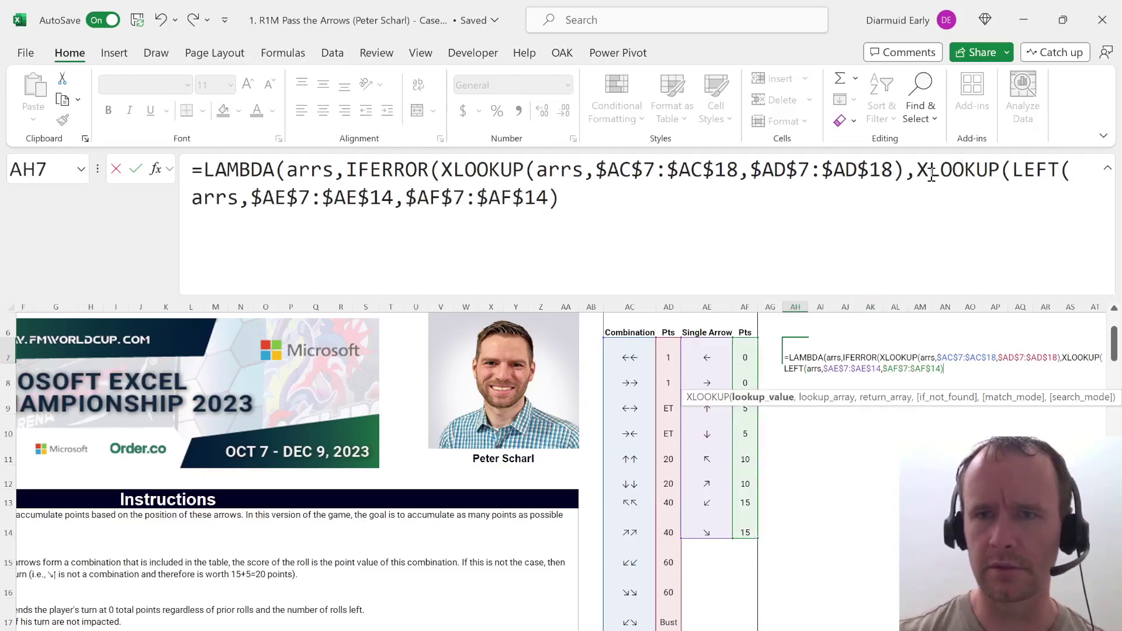
Add a second single-arrow lookup using RIGHT(arrs) and pass AC7 as the test argument.
shift+click(921, 170)
key(ctrl+c)
click(646, 261)
text(+)
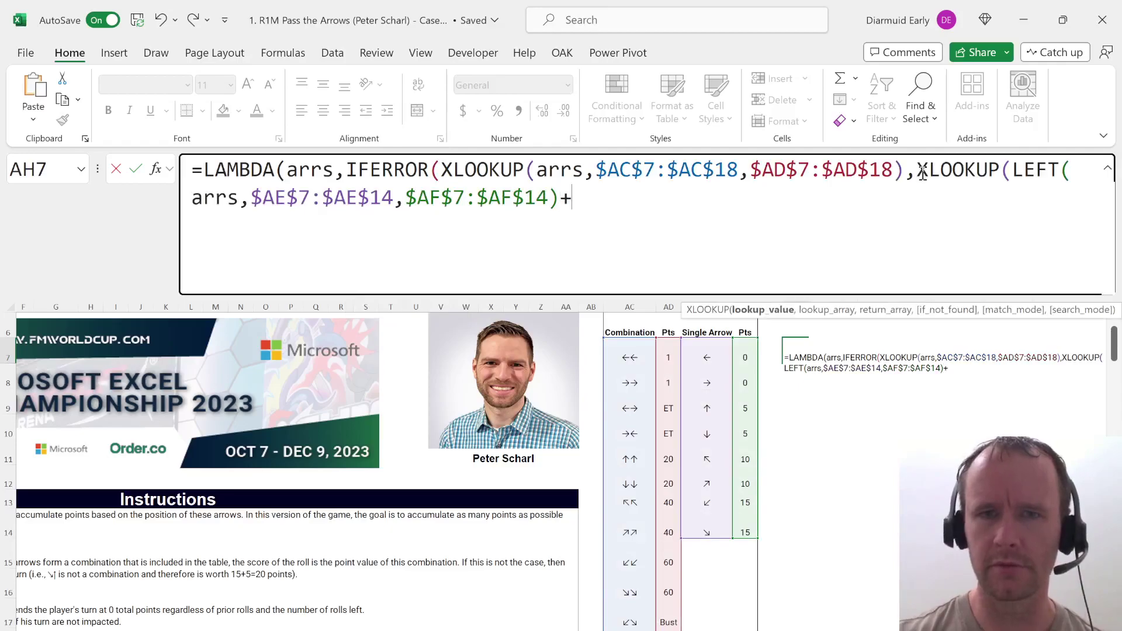
key(ctrl+v)
double_click(683, 201)
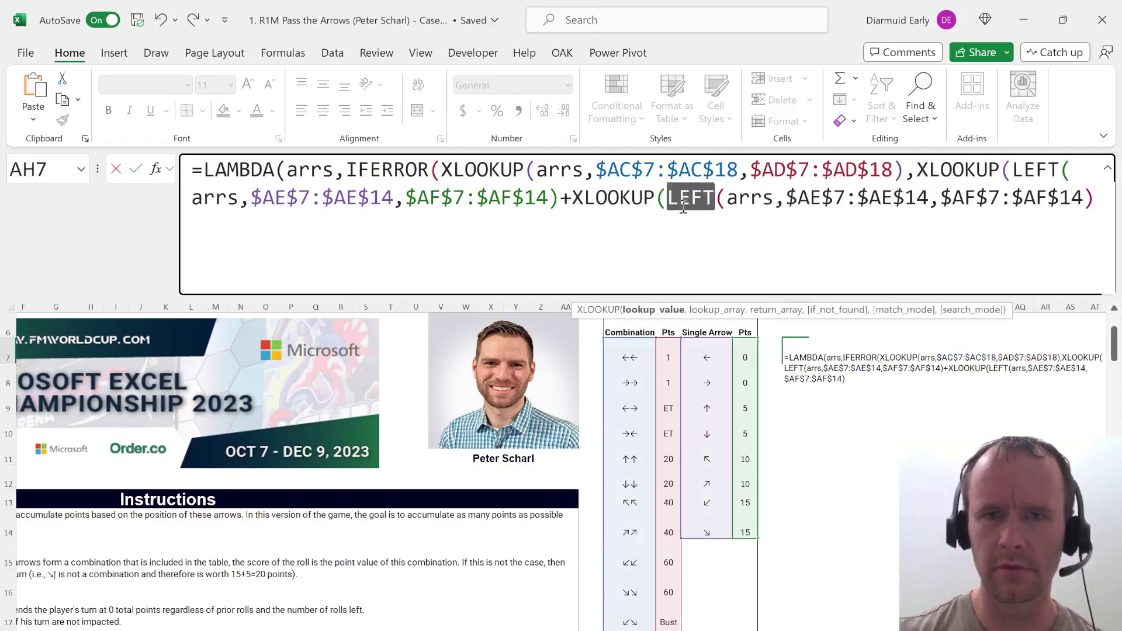
text(right)
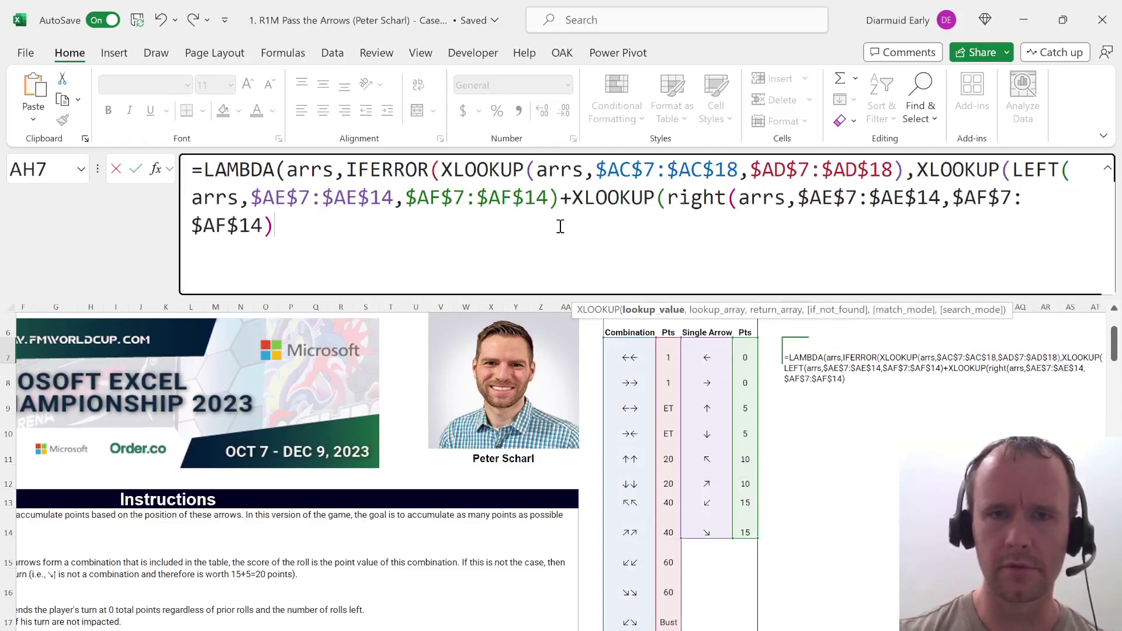
text())
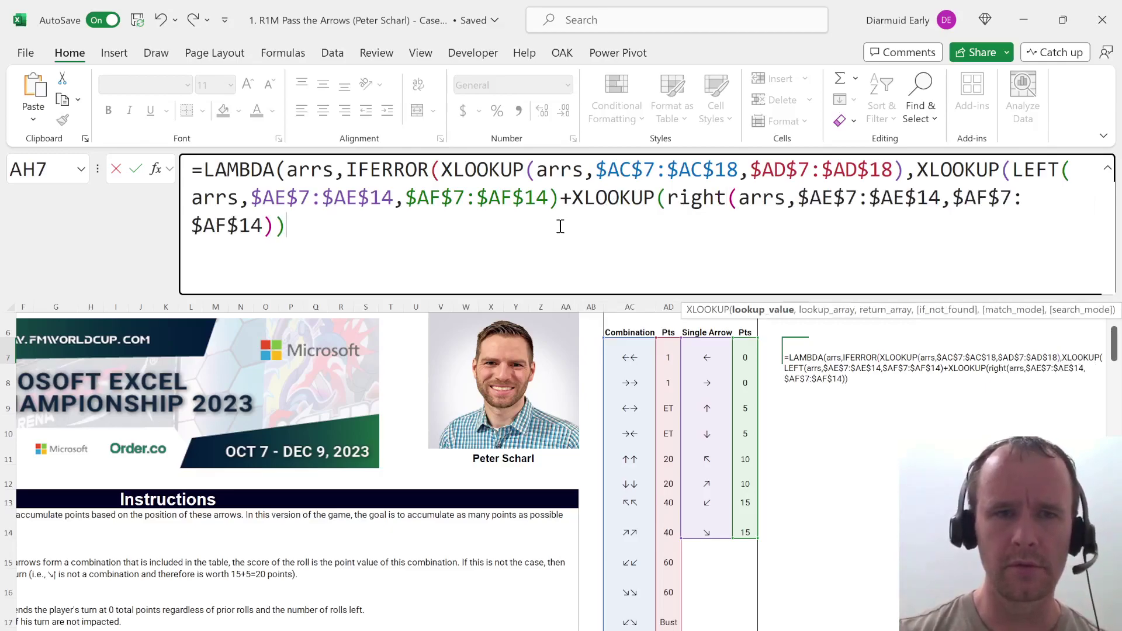
key(ctrl+shift+Home)
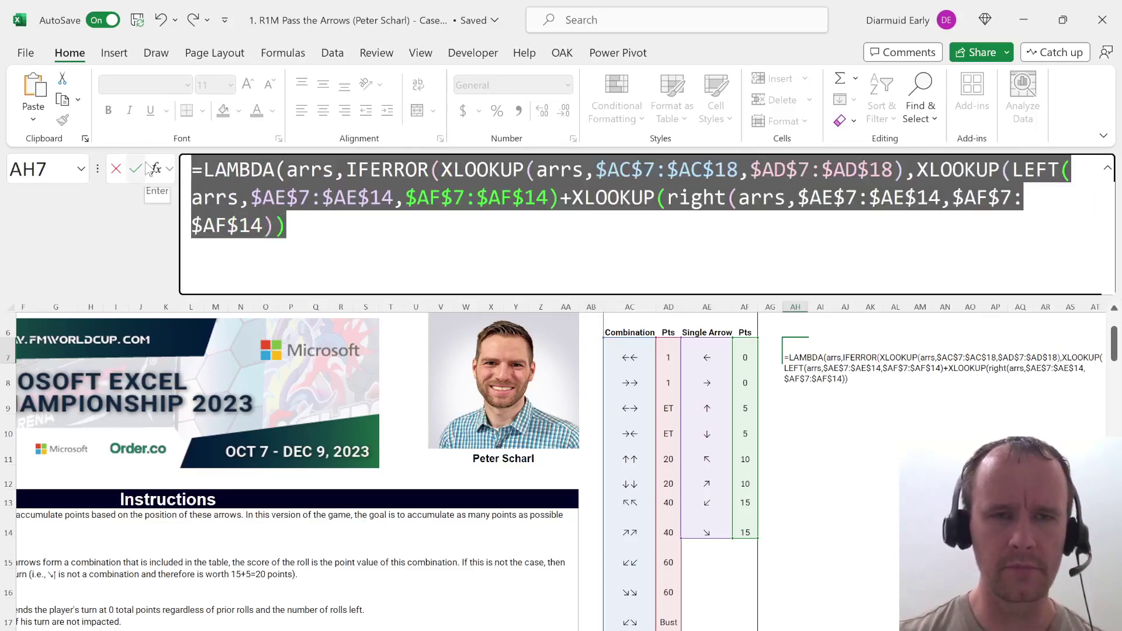
click(315, 239)
text(()
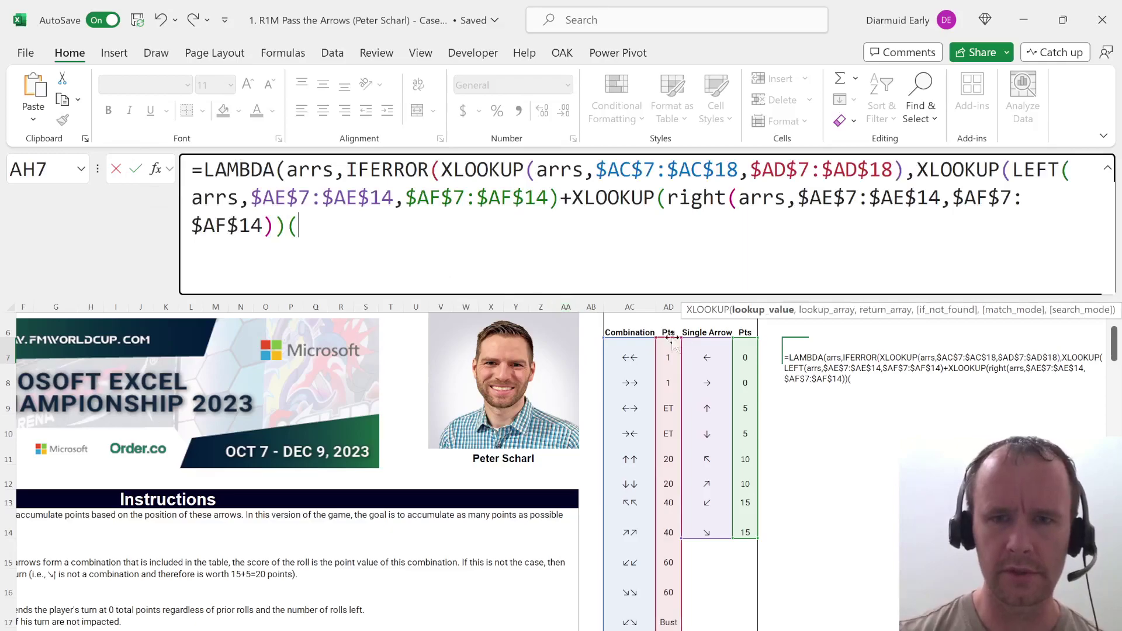
click(637, 356)
Fix the too-many-arguments error by closing LEFT(arrs), RIGHT(arrs) and the LAMBDA parentheses.
text())
key(Return)
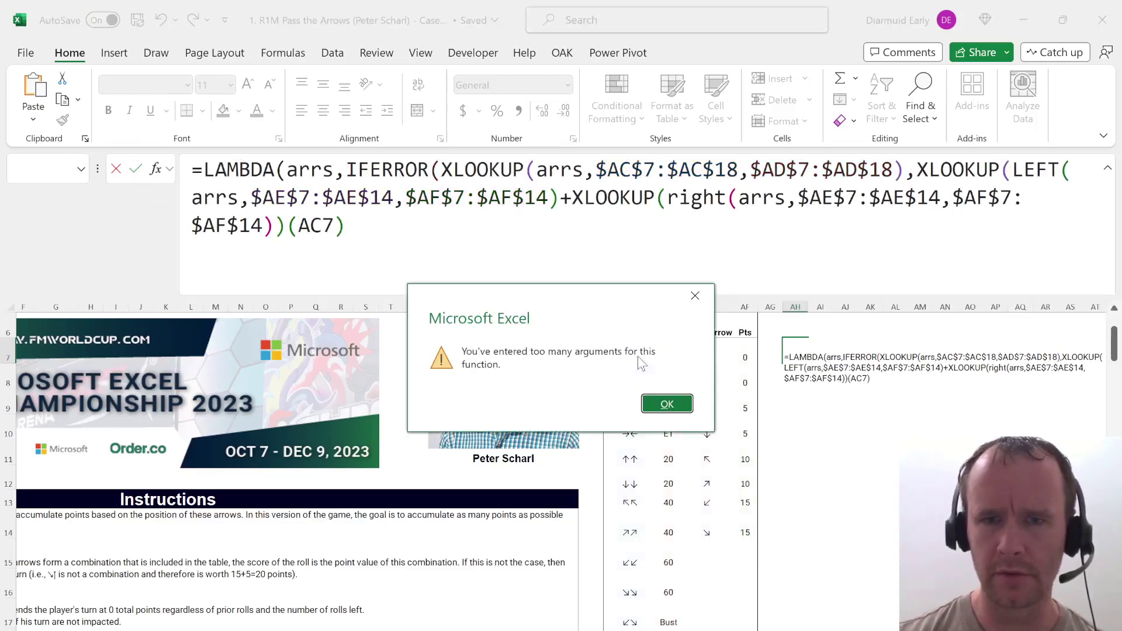
key(Return)
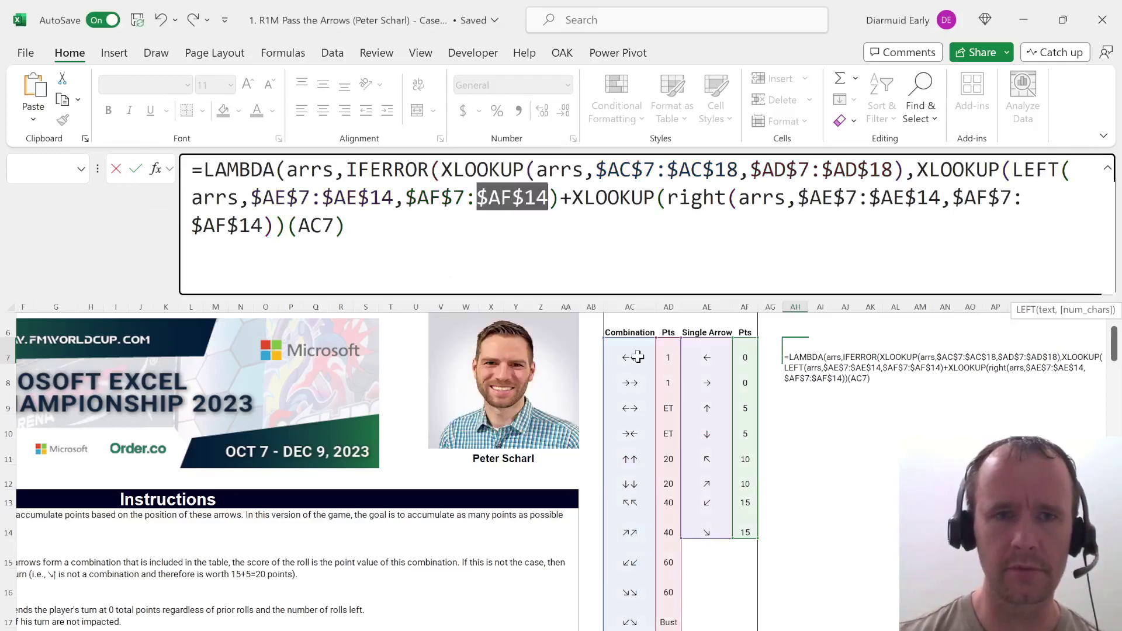
click(490, 199)
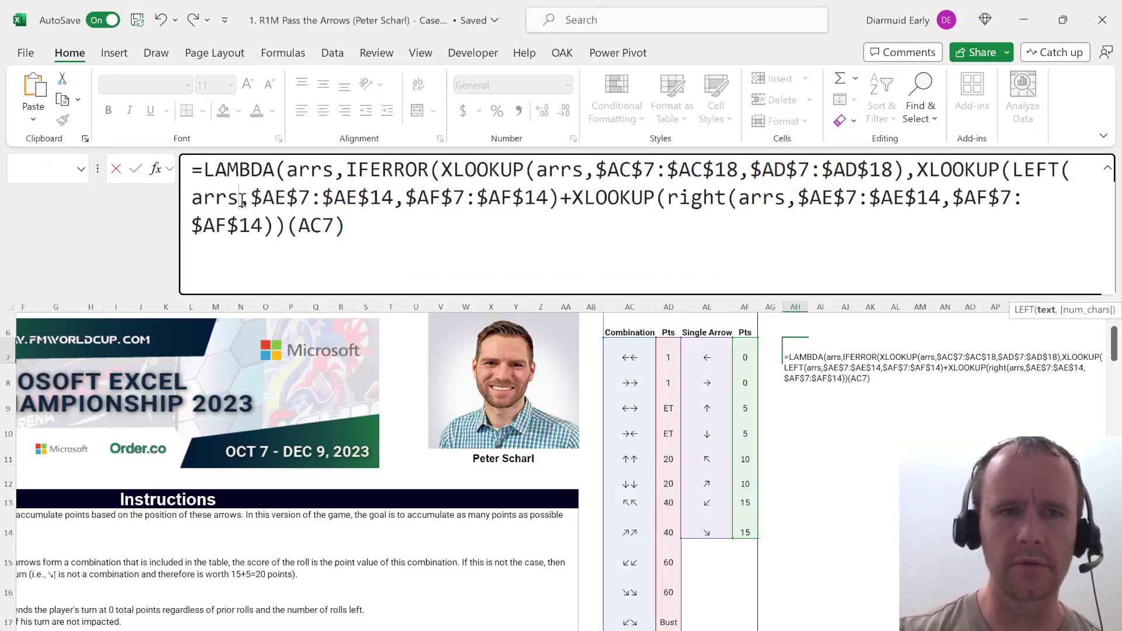
text())
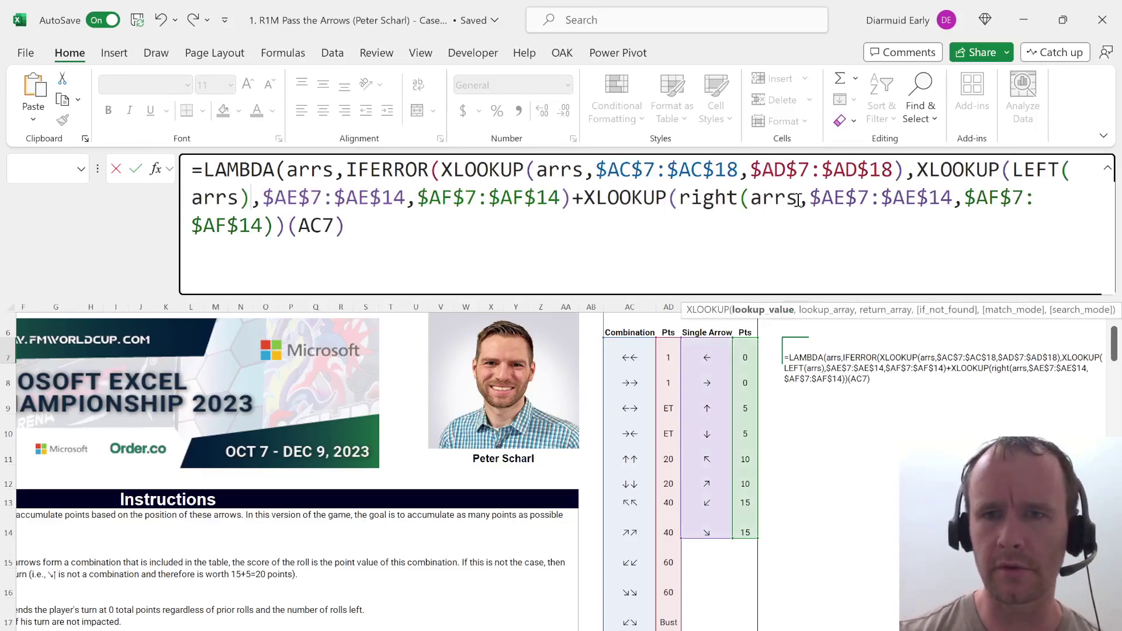
click(798, 200)
text())
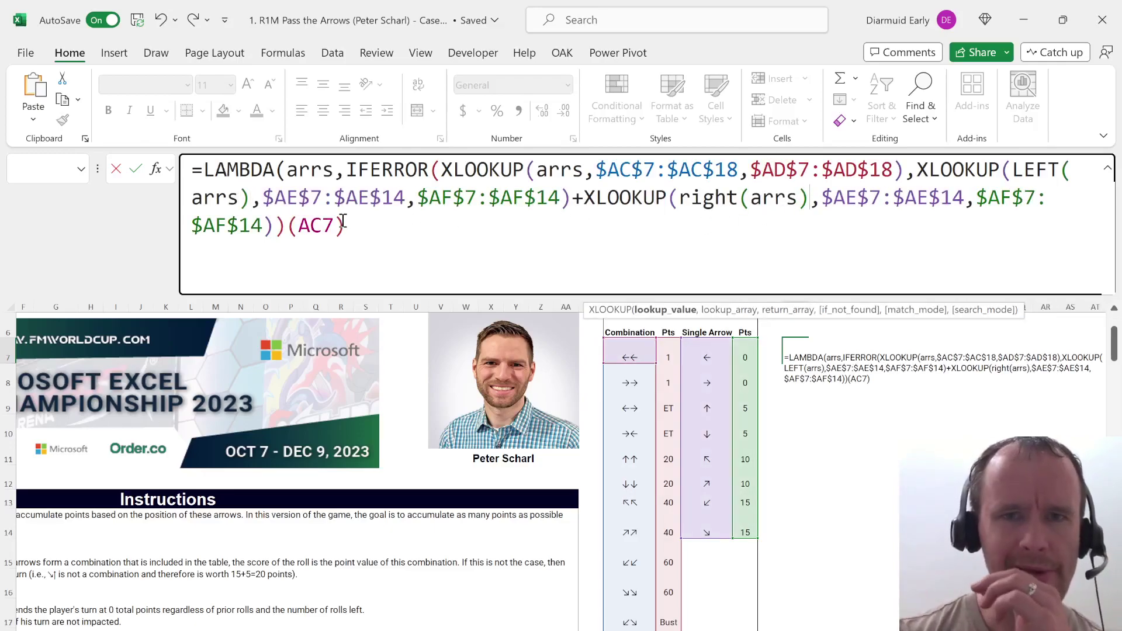
click(288, 225)
text())
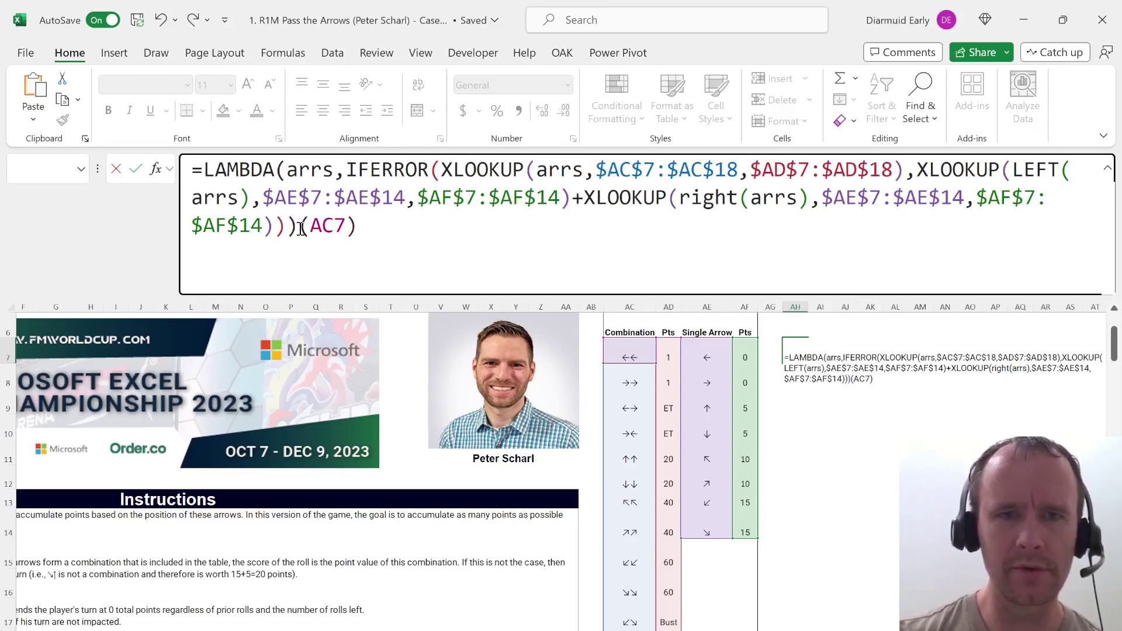
key(Return)
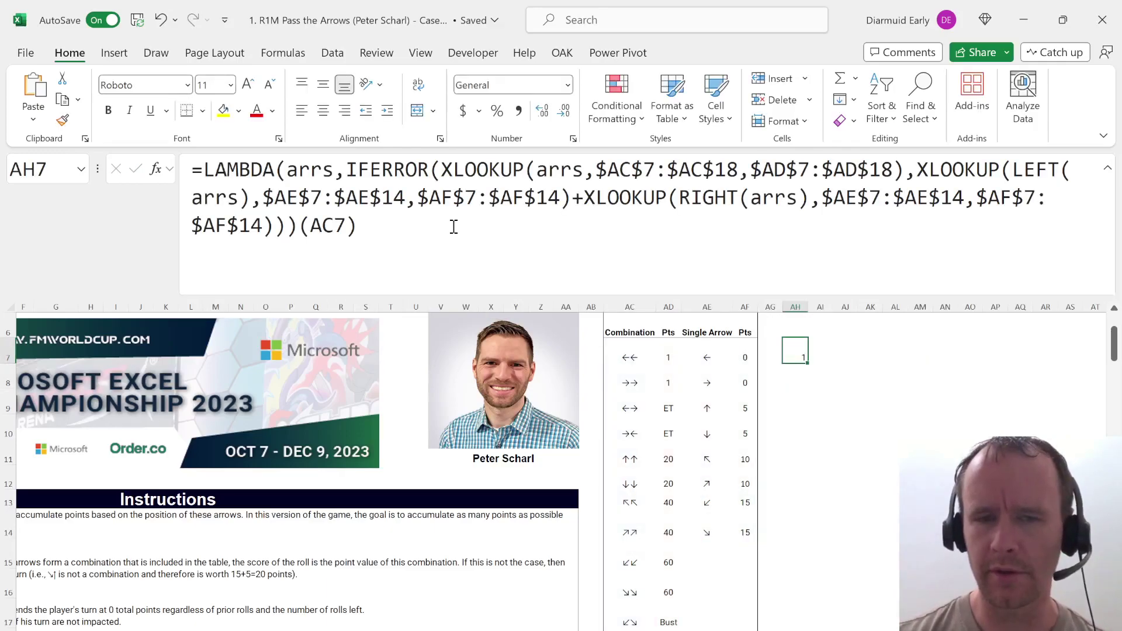
Change the LAMBDA's test argument to AC12 (↓↓), confirming it returns 20.
click(523, 228)
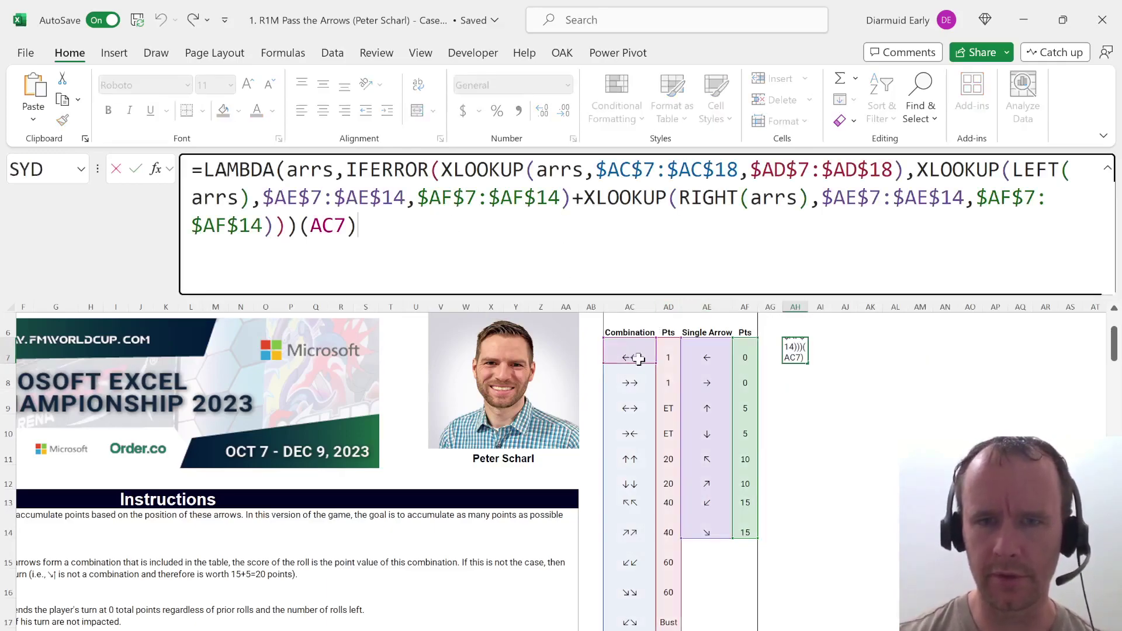
click(632, 407)
click(631, 458)
click(631, 472)
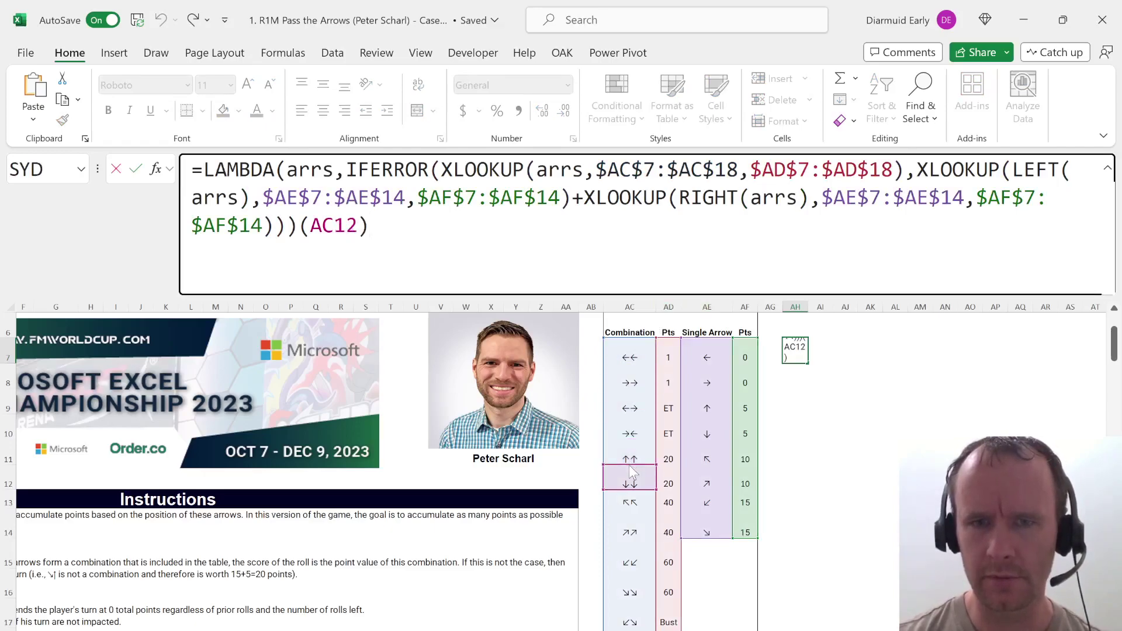
key(Return)
key(Up)
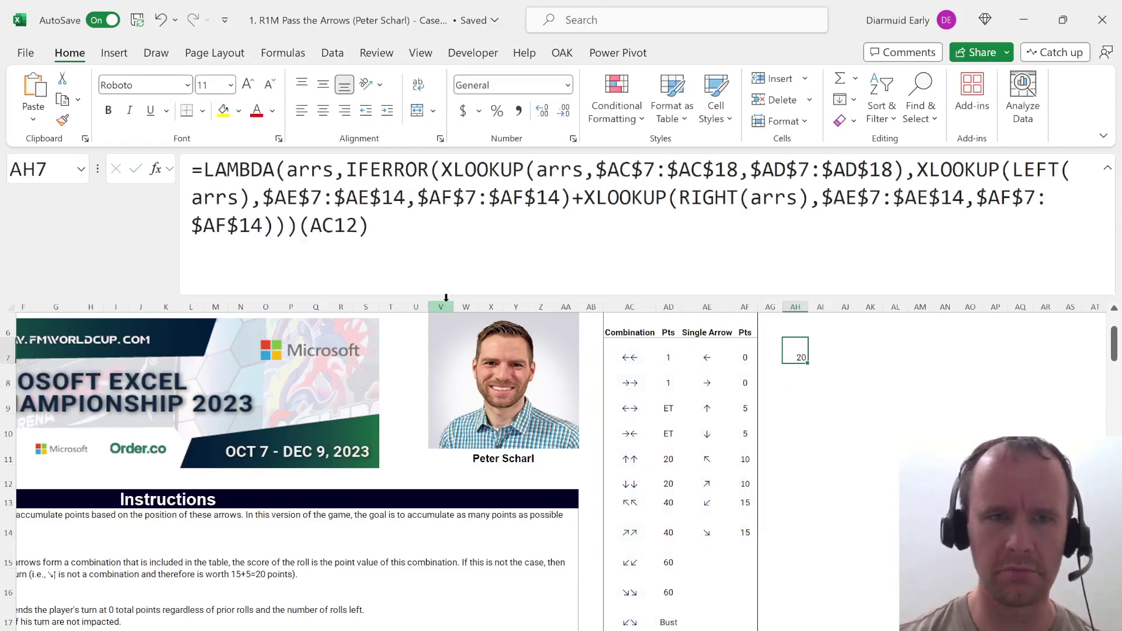
drag(300, 226, 178, 169)
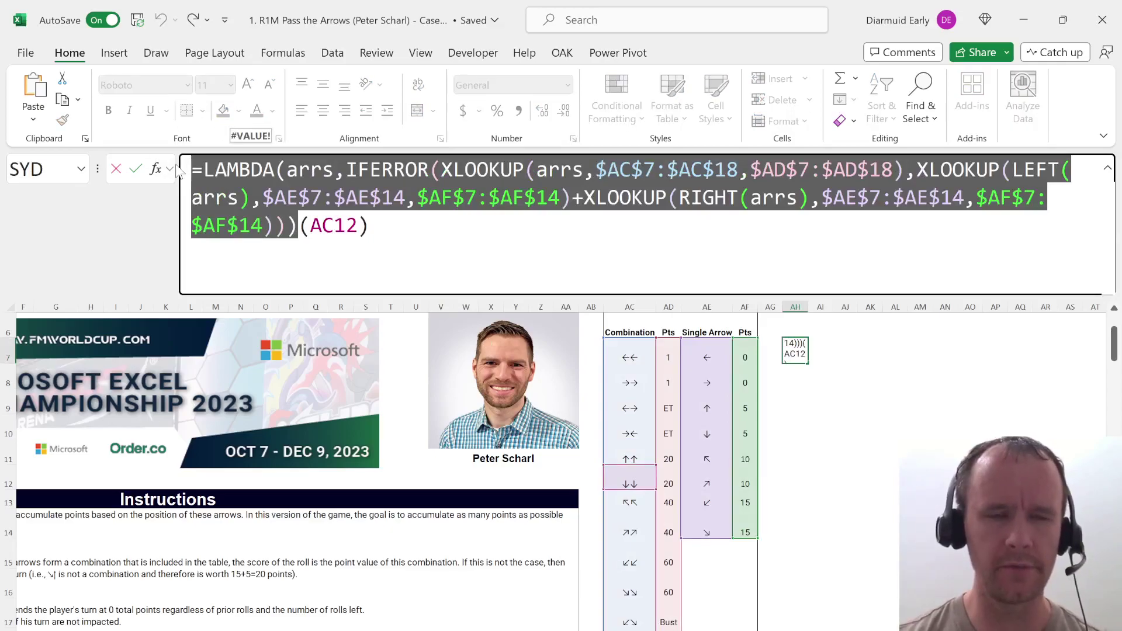
key(Escape)
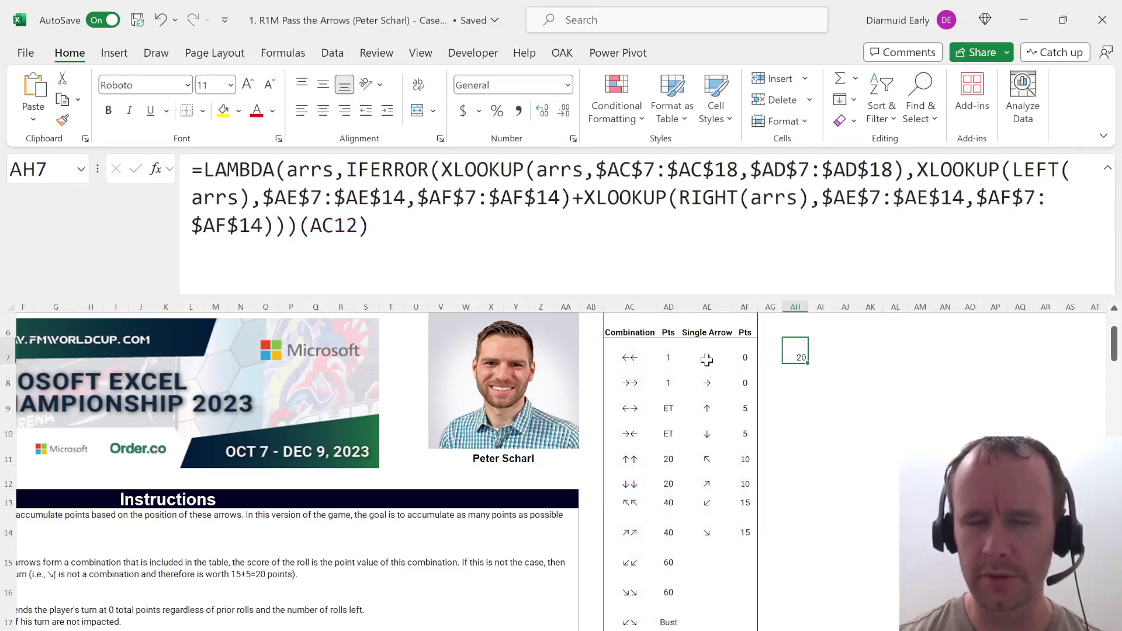
ctrl+scroll(450, 549, up, 3)
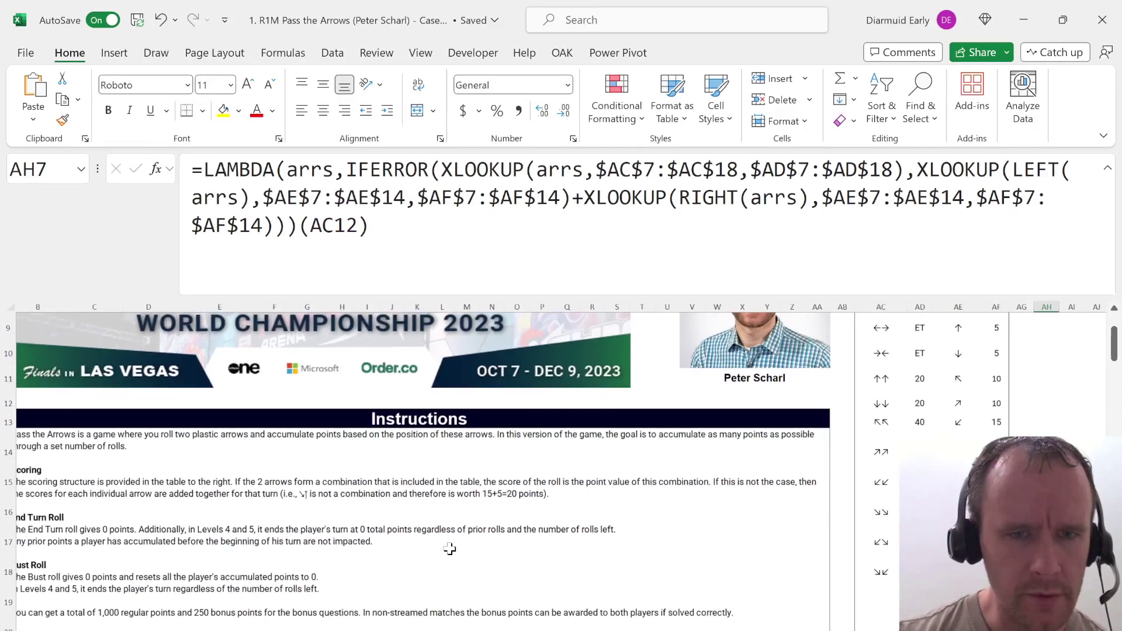
Replace the AC12 argument in AH7 with the literal "↘↑" from the instructions, scoring 20.
click(275, 469)
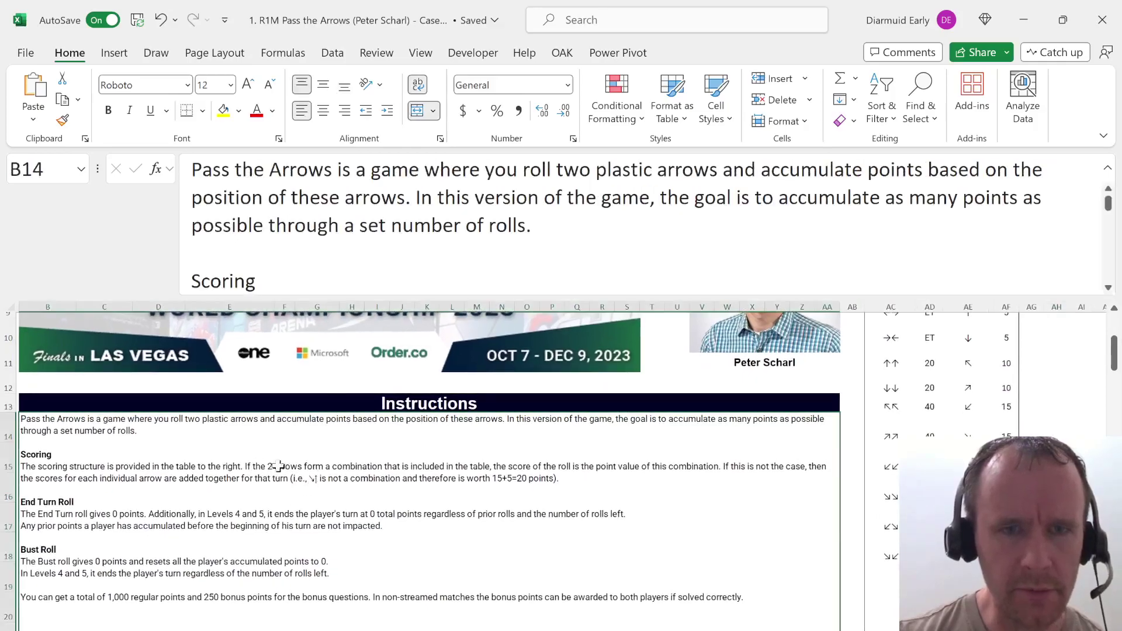
click(383, 276)
scroll(405, 246, down, 5)
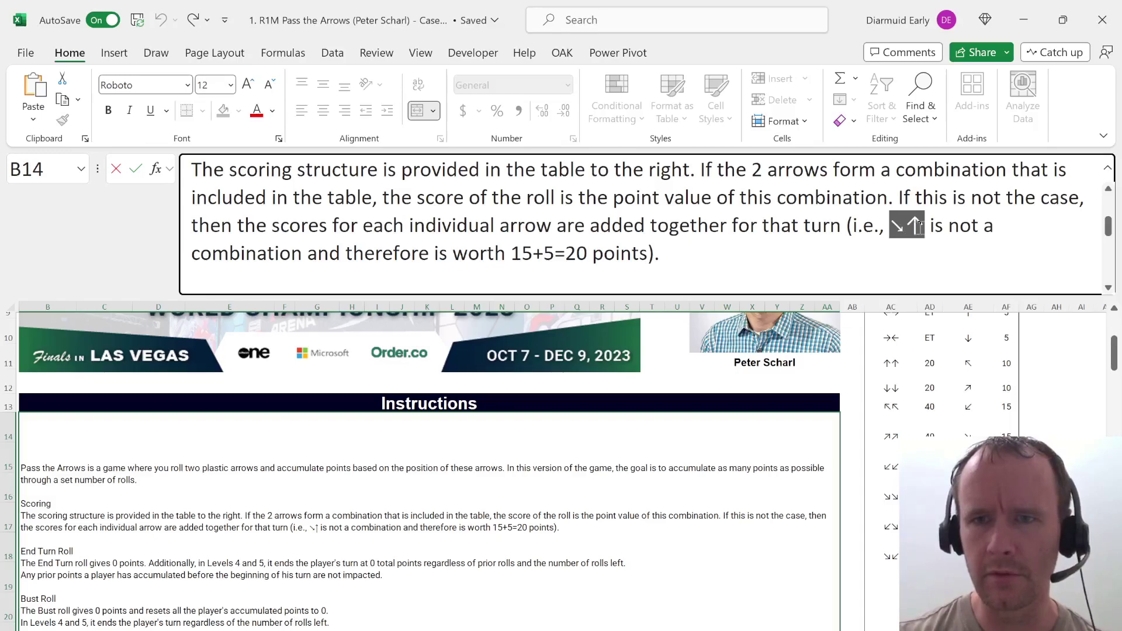
key(Escape)
scroll(756, 471, up, 5)
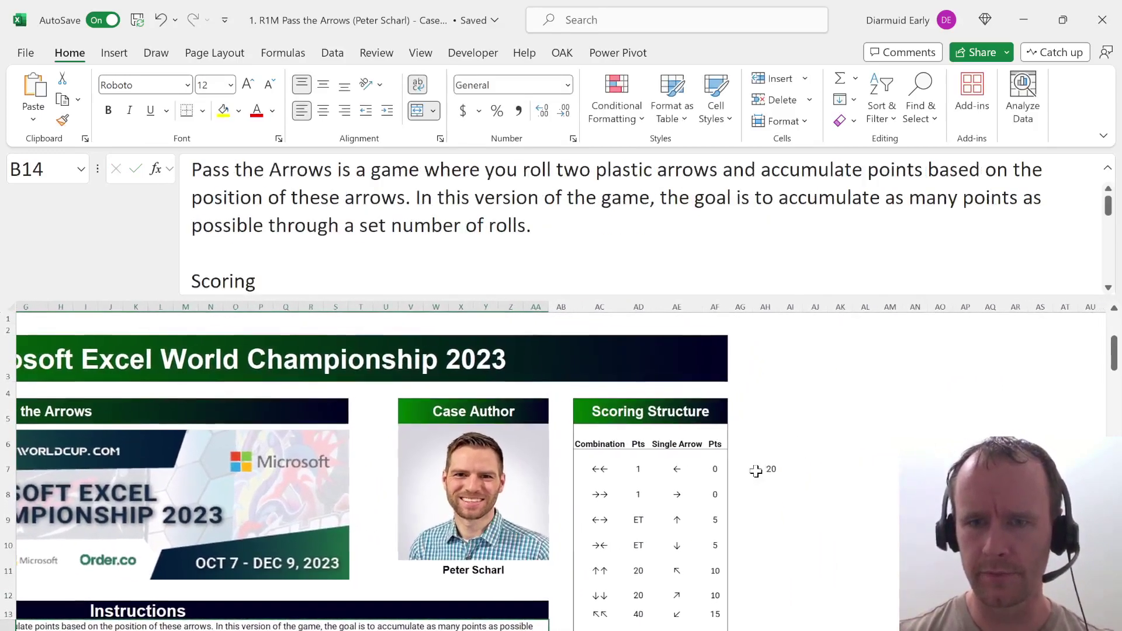
click(756, 471)
double_click(338, 227)
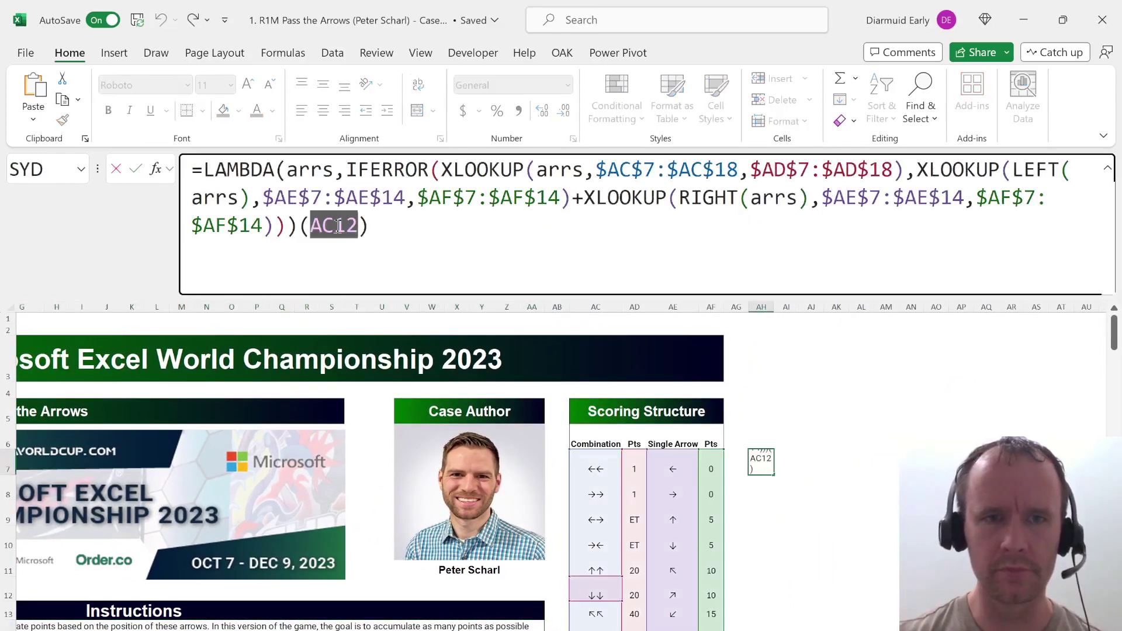
text("↘↑)
key(Return)
Copy the LAMBDA definition from AH7 and bring up the Name Manager.
key(Up)
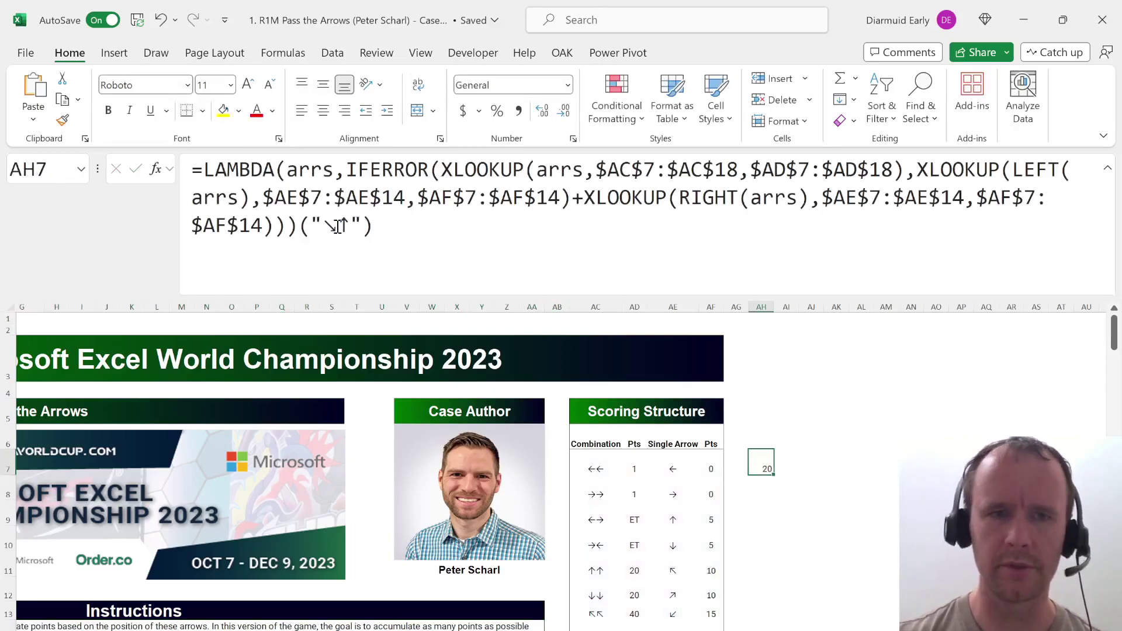
click(315, 289)
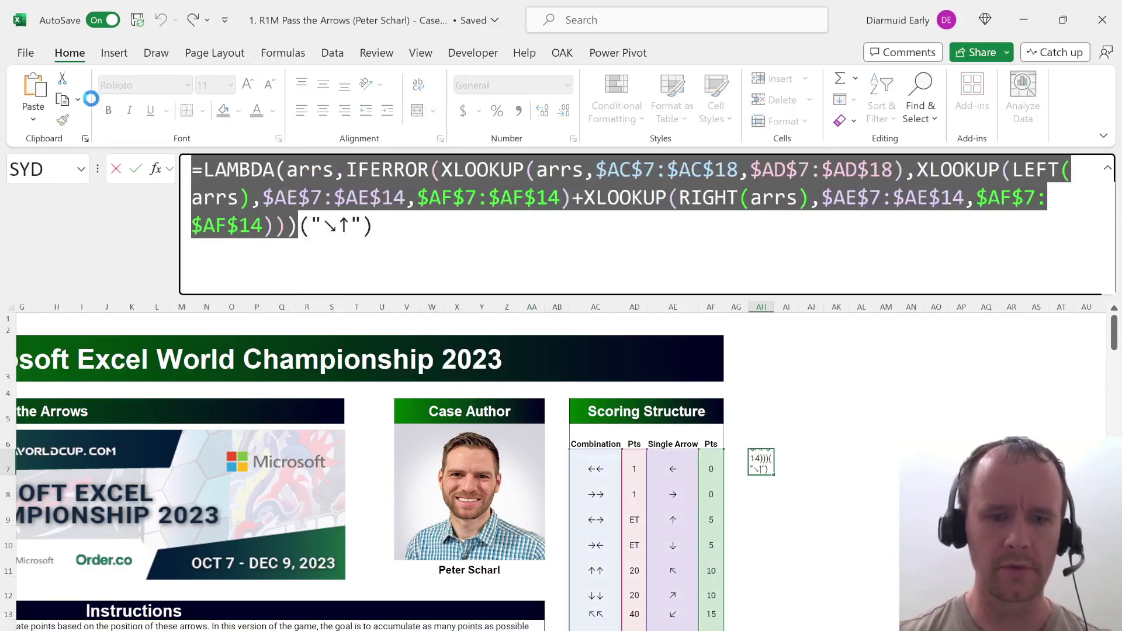
key(Escape)
key(ctrl+F3)
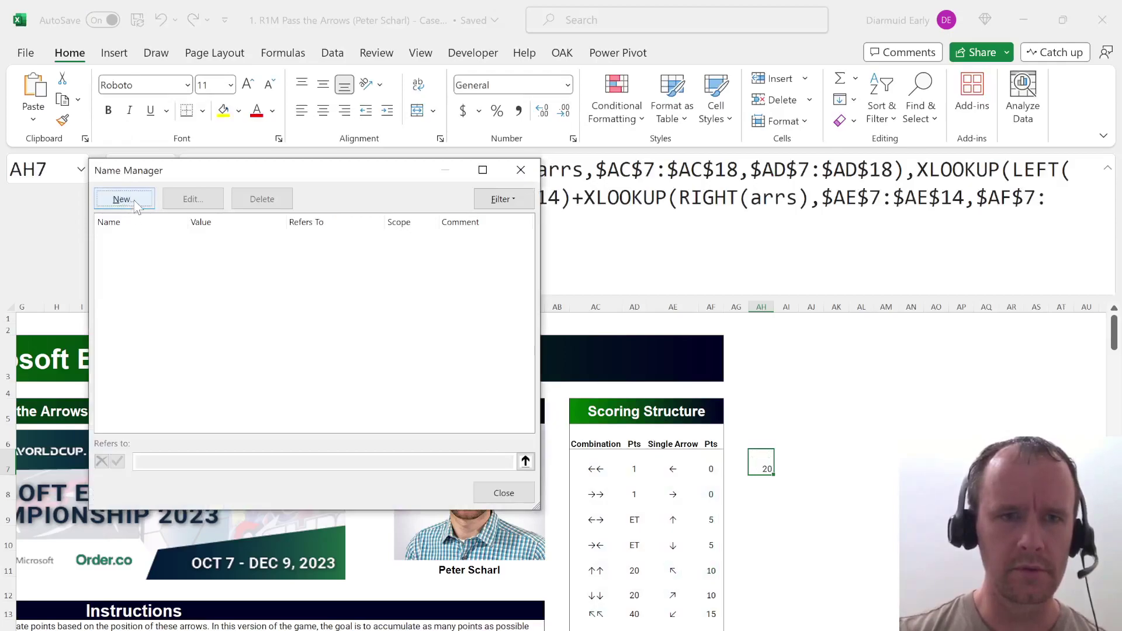
Create the workbook name scor referring to the pasted arrow-scoring LAMBDA.
click(123, 200)
text(scor)
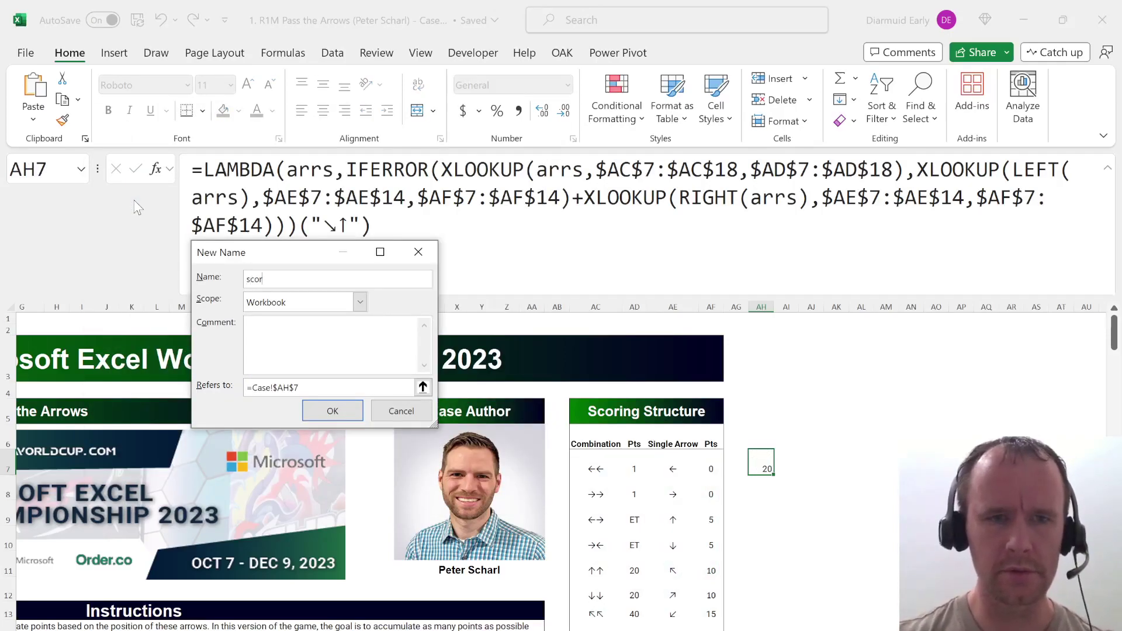
key(Tab)
key(Tab)
key(Tab)
key(ctrl+v)
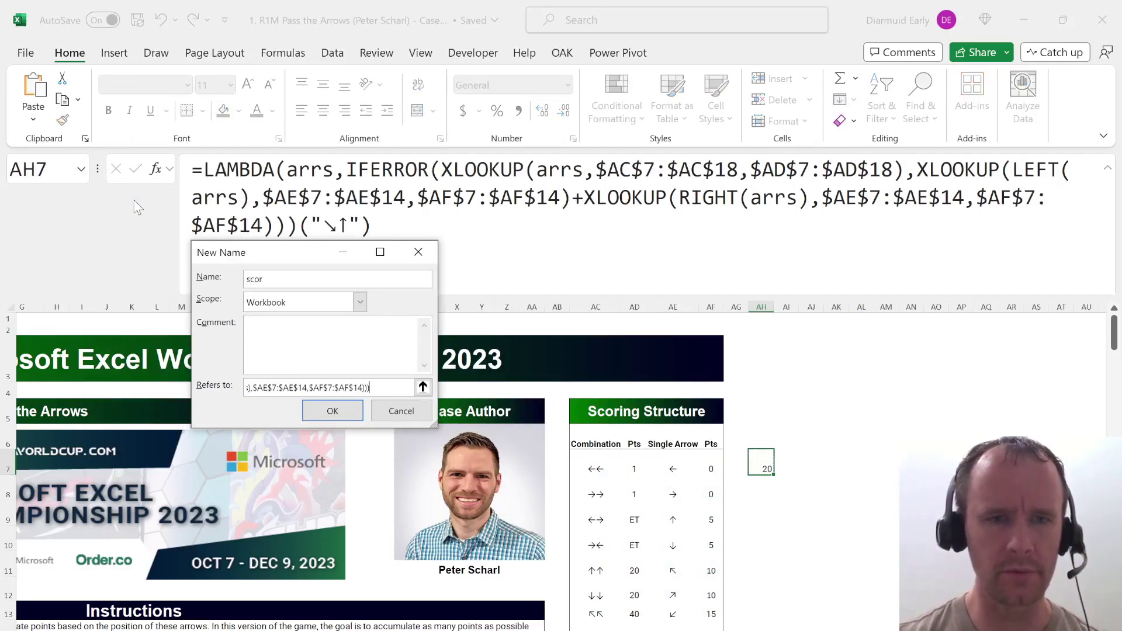
key(Return)
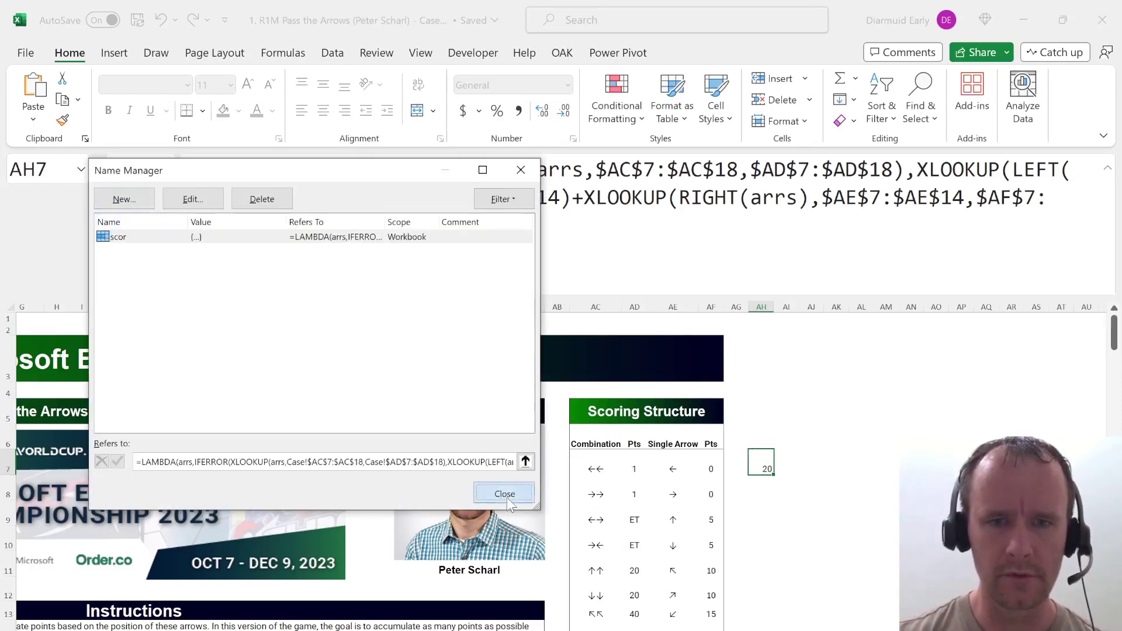
click(503, 493)
Delete the test formula from AH7.
key(Delete)
scroll(670, 504, down, 4)
scroll(670, 504, left, 3)
Enter =scor(G41) in E41 and paste it into the ten Level 1 answers E43:E52.
scroll(670, 504, down, 3)
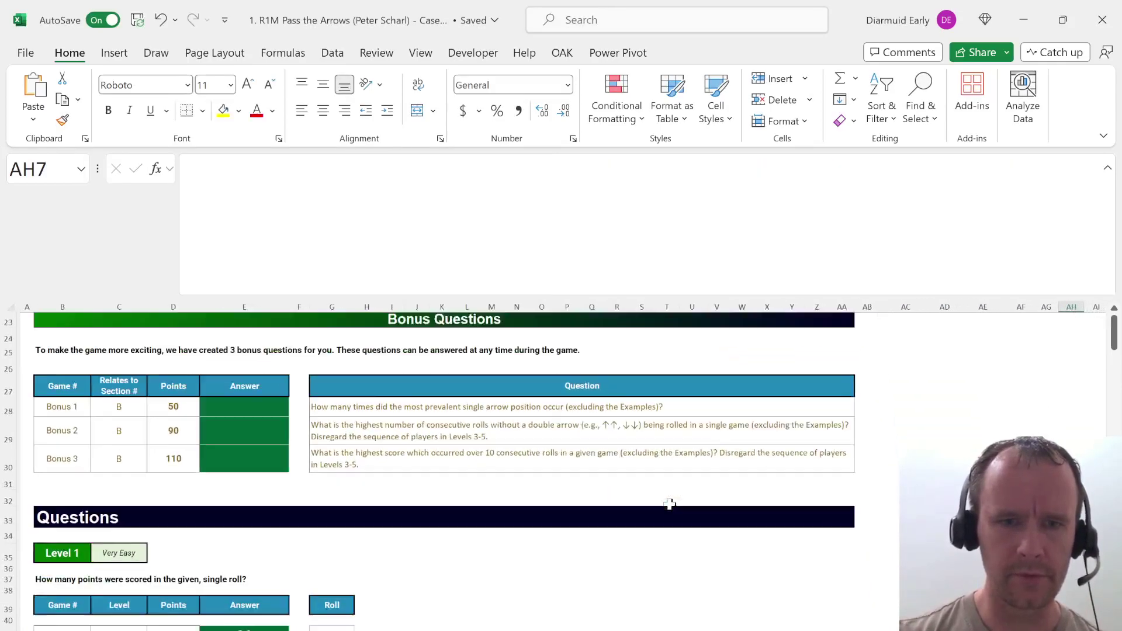
scroll(670, 503, down, 1)
click(252, 592)
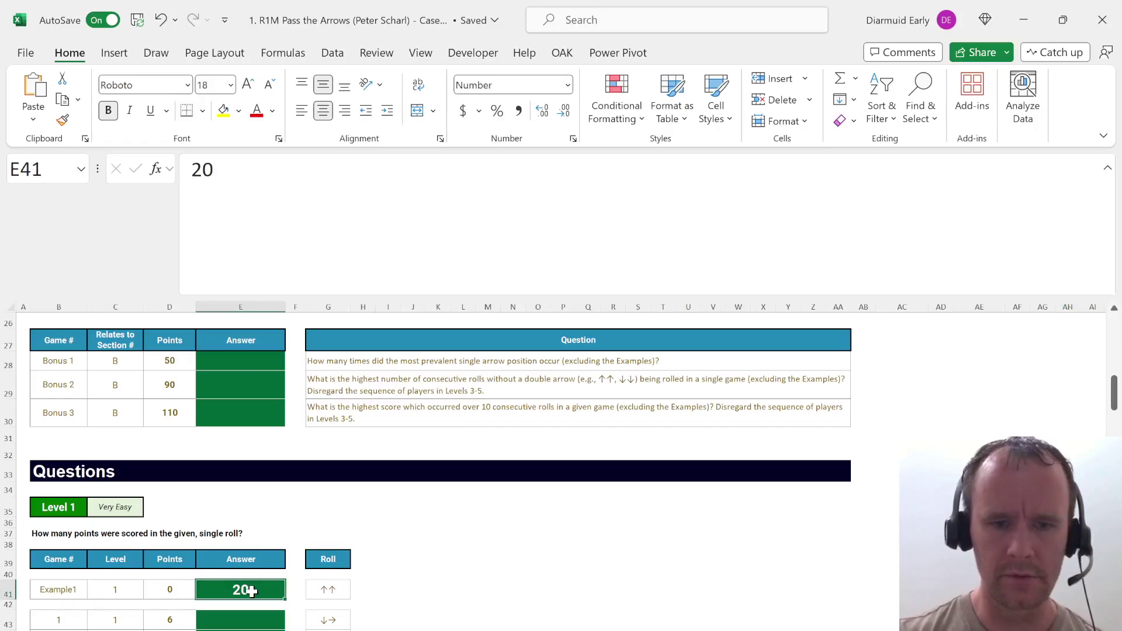
text(=scor()
key(Right)
key(Right)
text())
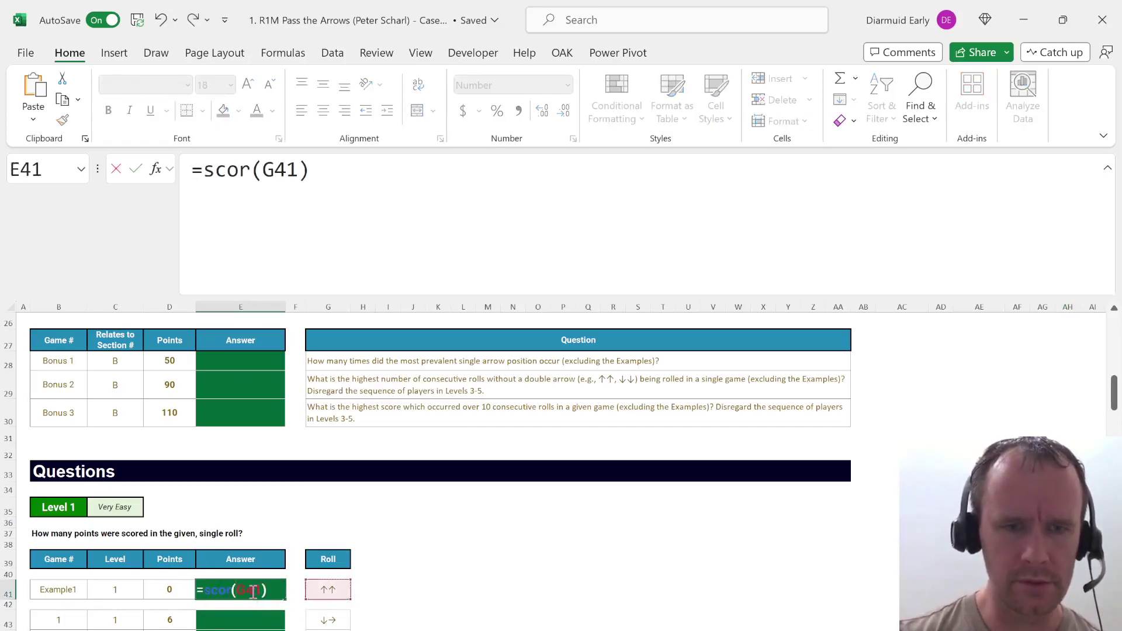
key(Return)
key(Left)
key(Down)
key(ctrl+shift+Down)
key(Right)
key(ctrl+shift+Down)
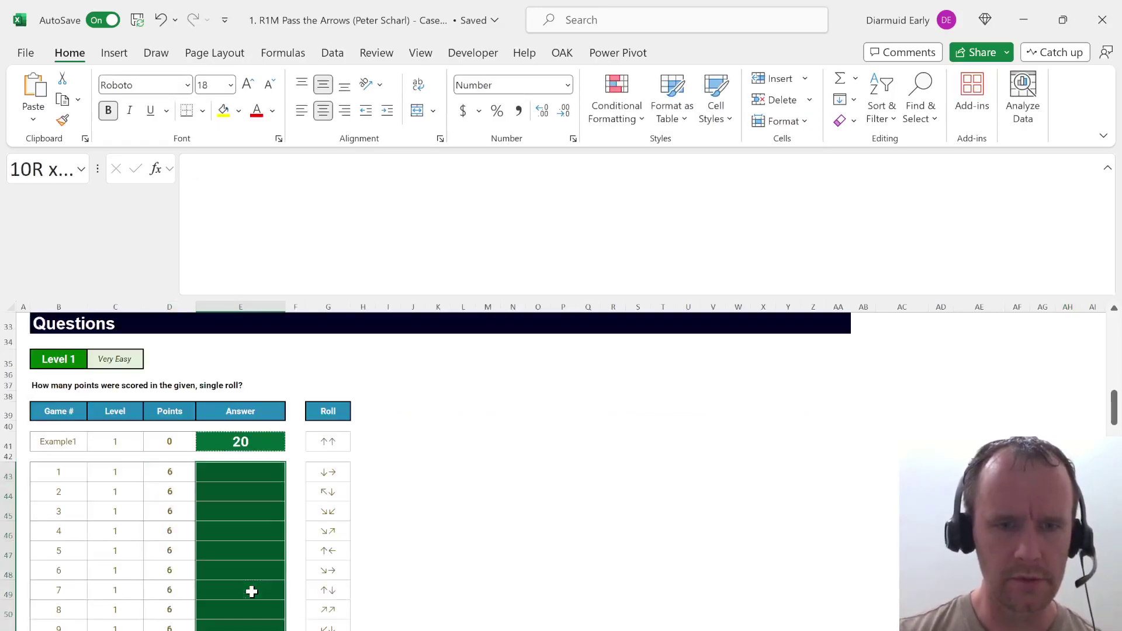
key(ctrl+v)
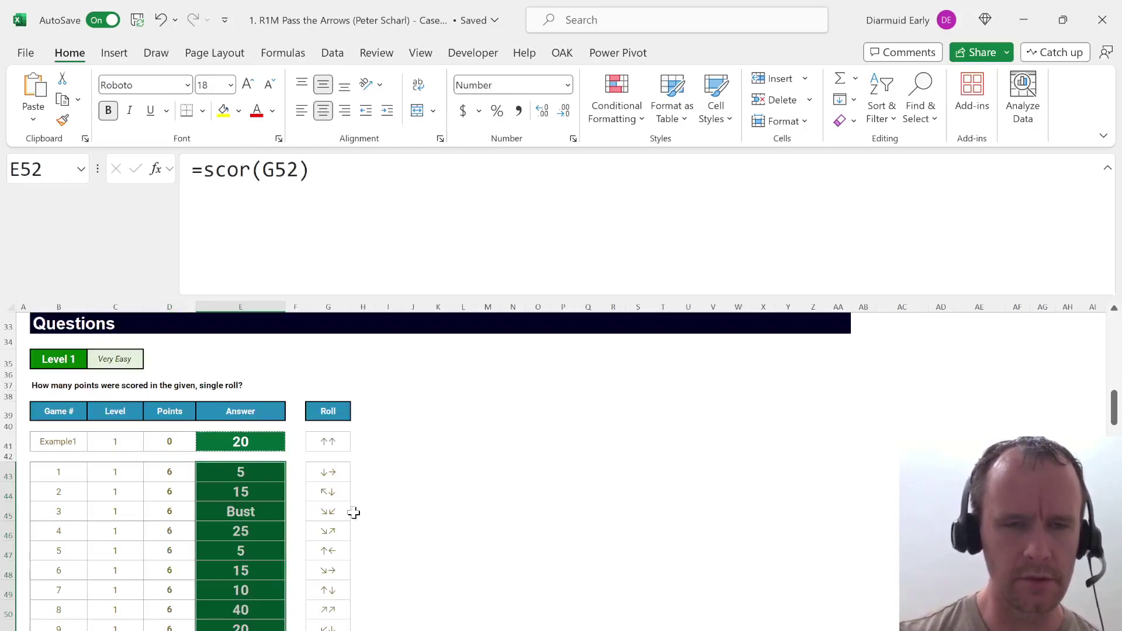
Wrap E43's formula as =N(scor(G43)) and fill it down to E52 so Bust scores 0.
click(249, 509)
click(249, 472)
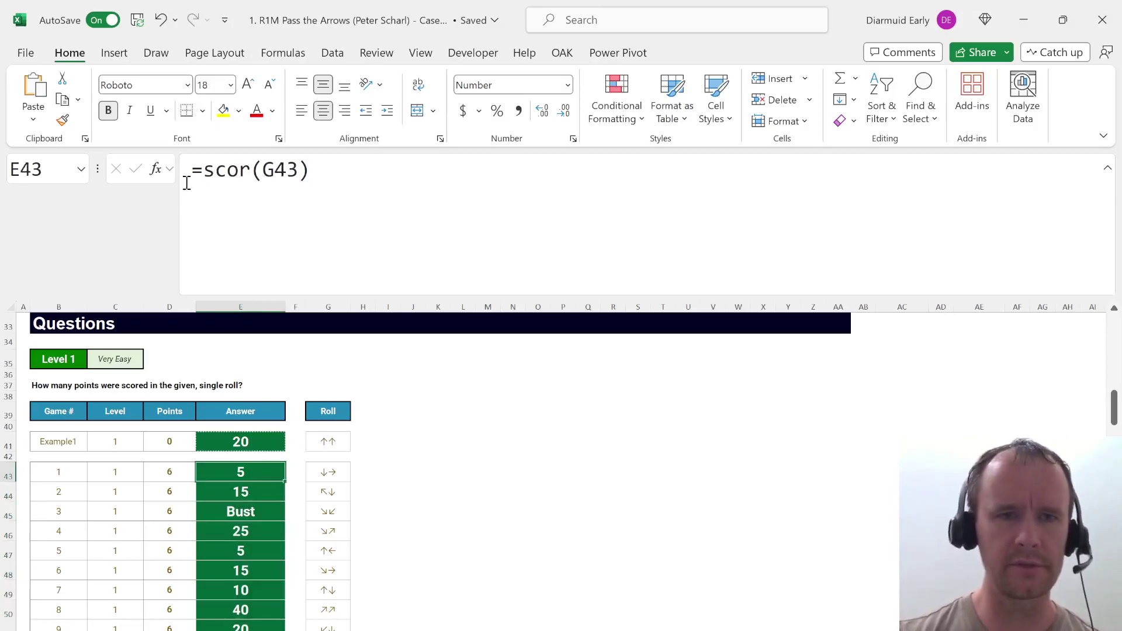
click(202, 170)
text(n()
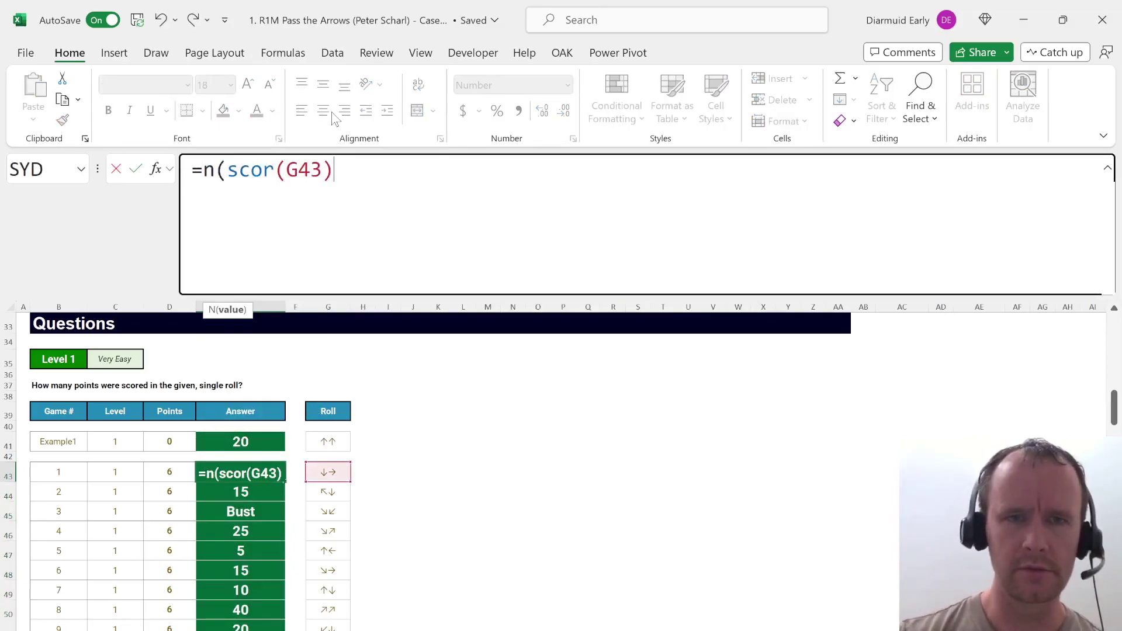
key(Return)
key(Up)
key(ctrl+shift+Down)
key(ctrl+d)
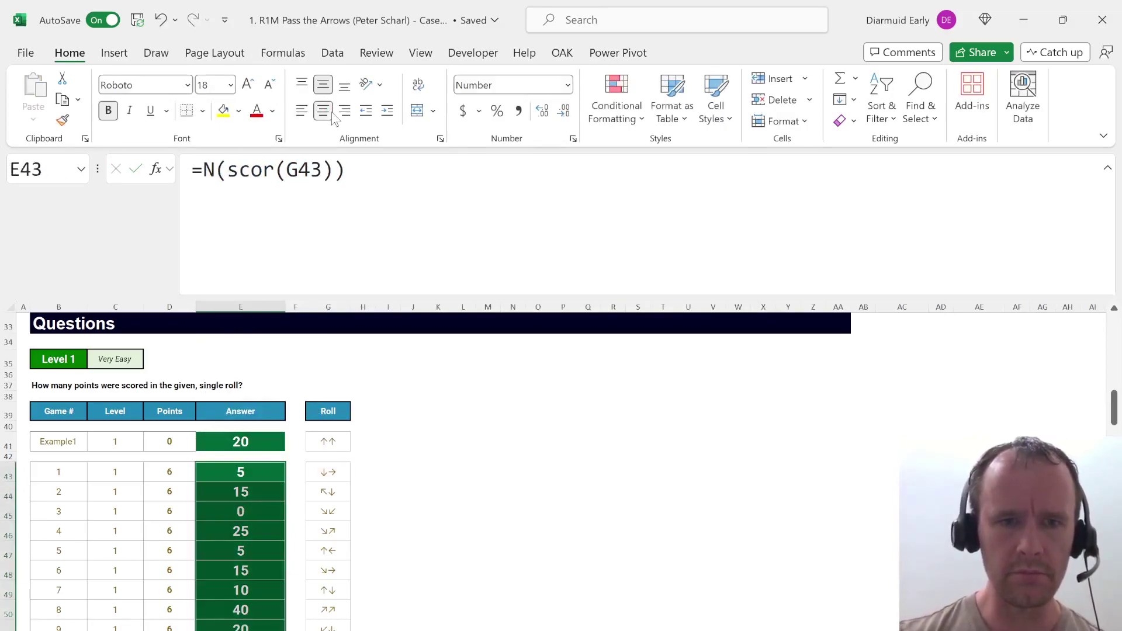
Enter =SUM(scor(MID(G65,SEQUENCE(5,,1,2),2))) in E65, totalling game 11's first five rolls at 55.
scroll(215, 443, down, 5)
scroll(216, 447, down, 2)
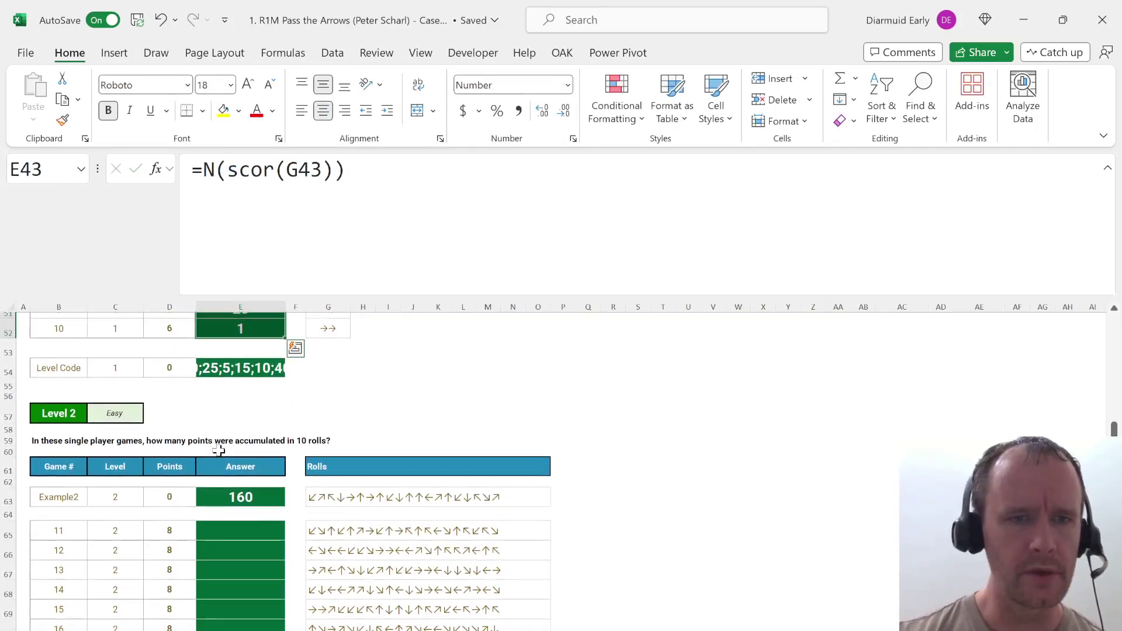
scroll(218, 450, down, 1)
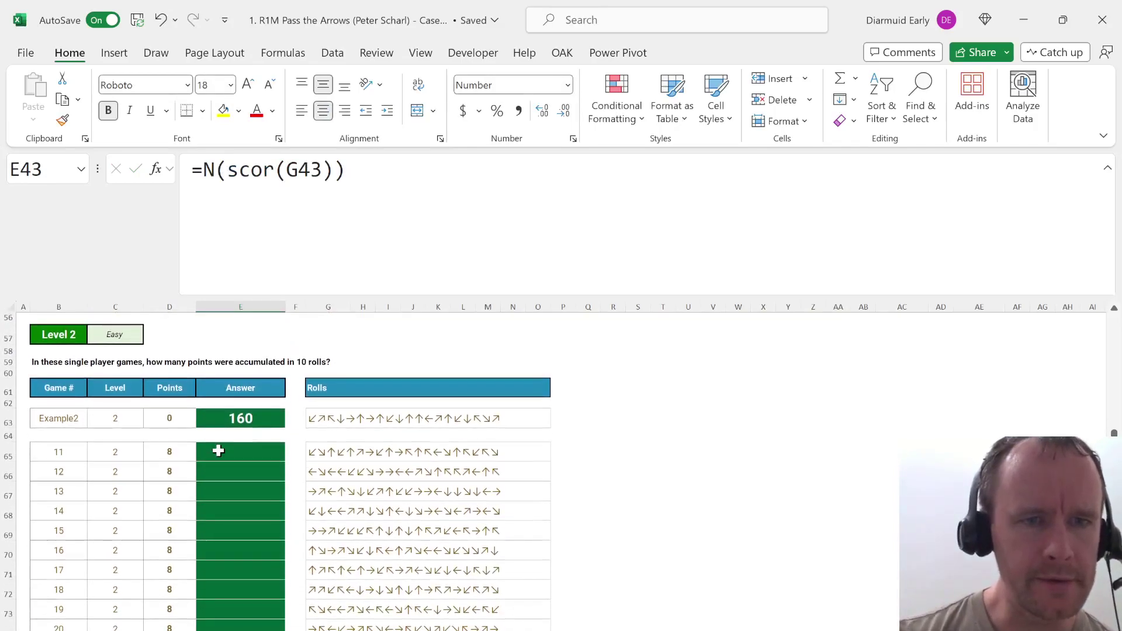
click(256, 449)
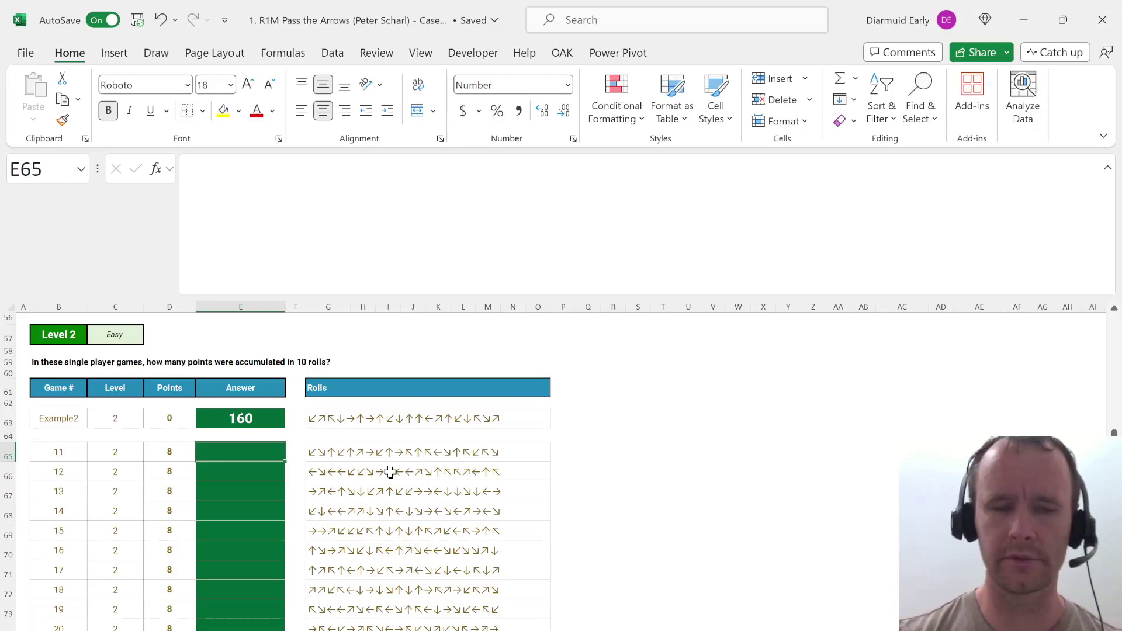
text(=sum)
key(Tab)
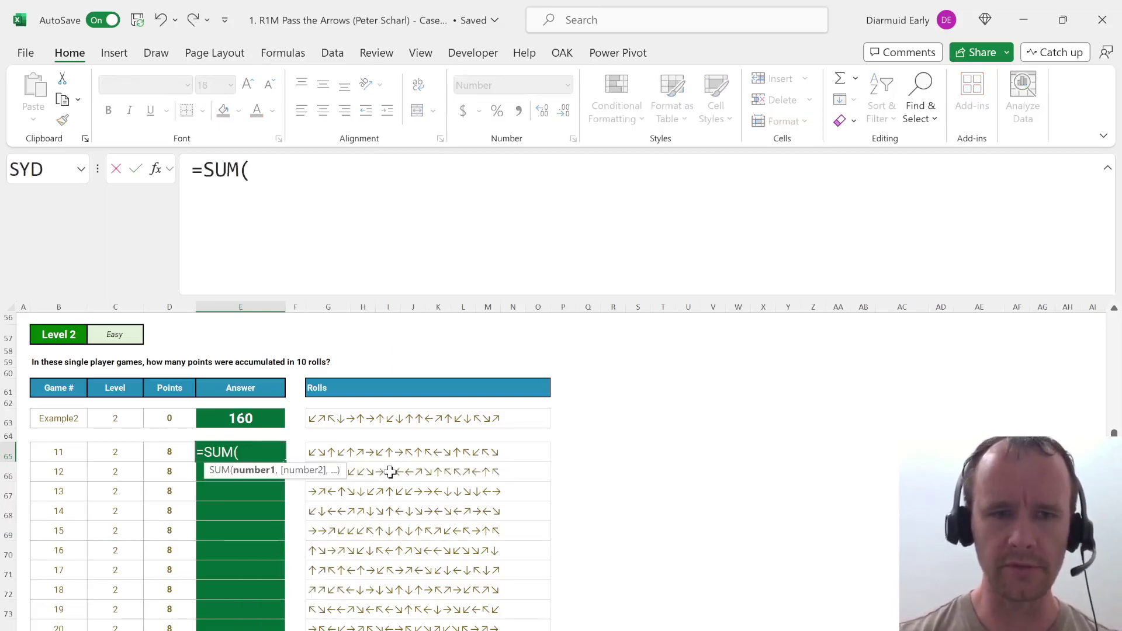
text(scor(m)
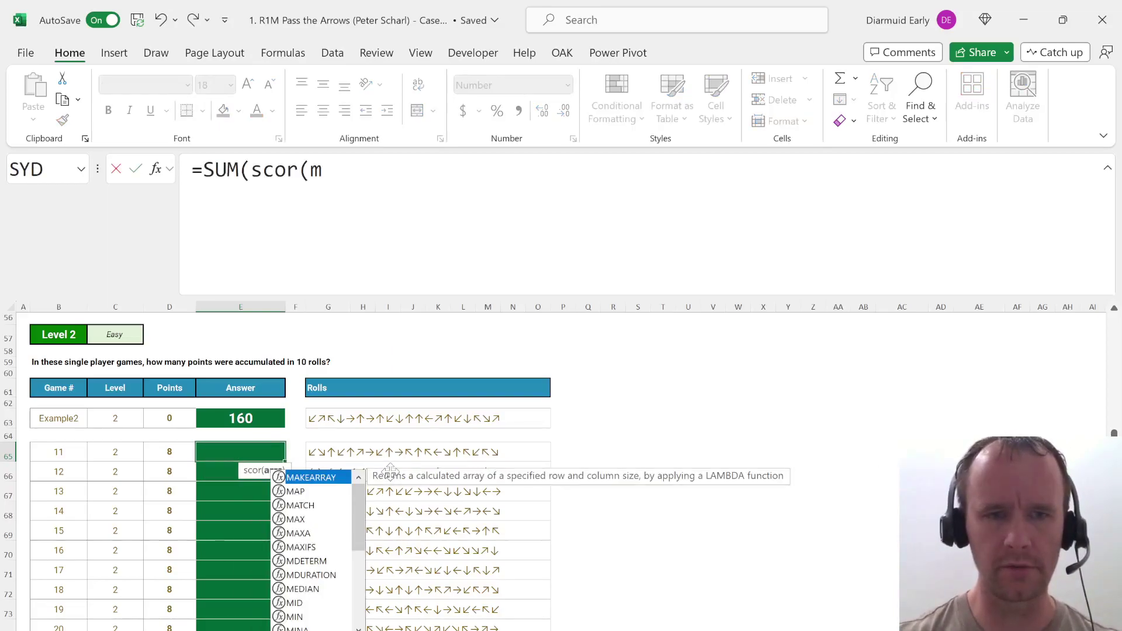
text(i)
key(Tab)
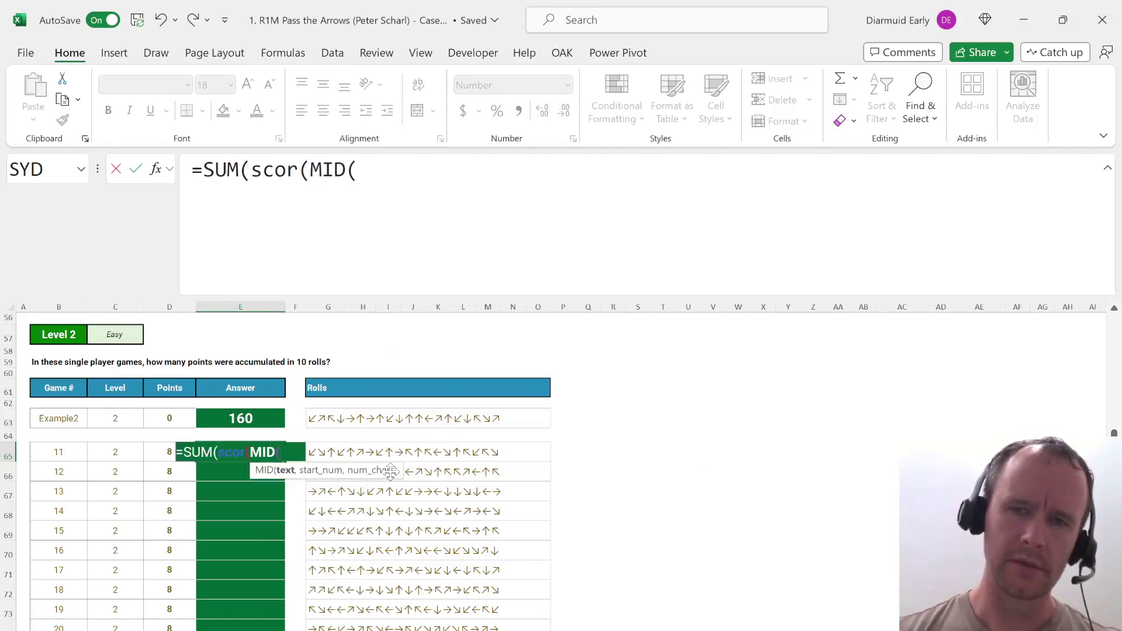
key(Right)
key(Right)
text(,)
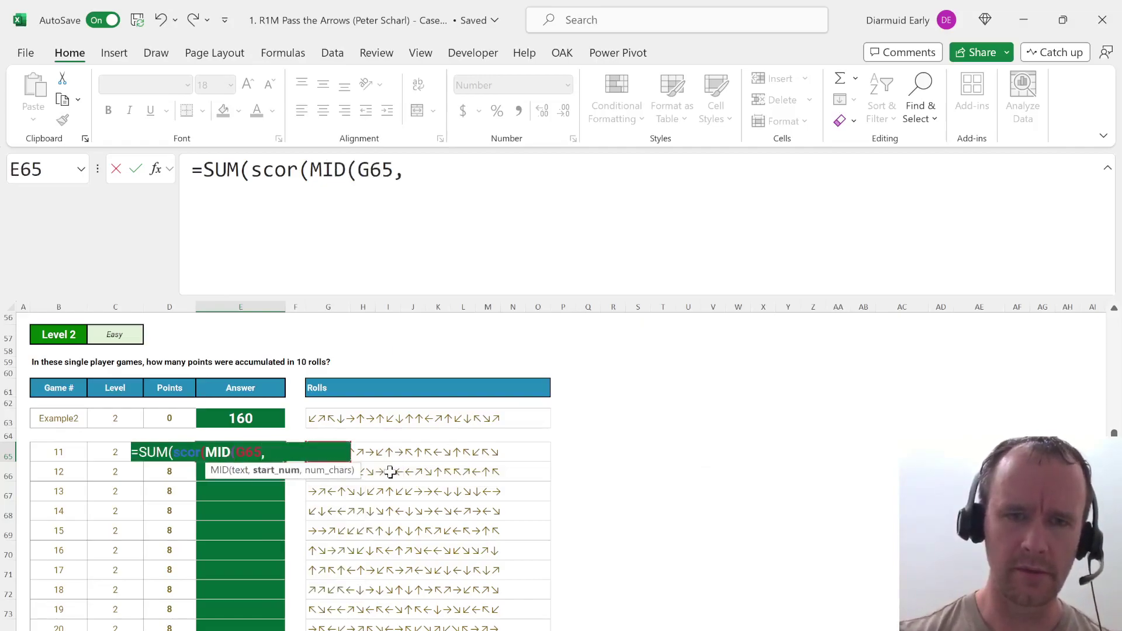
text(seq)
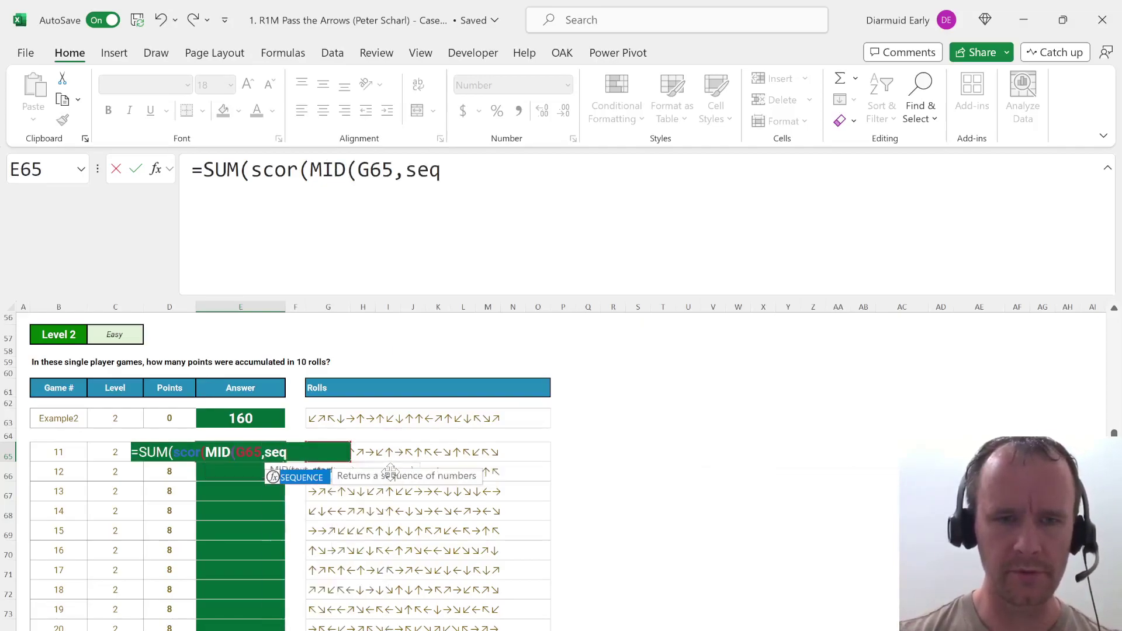
key(Tab)
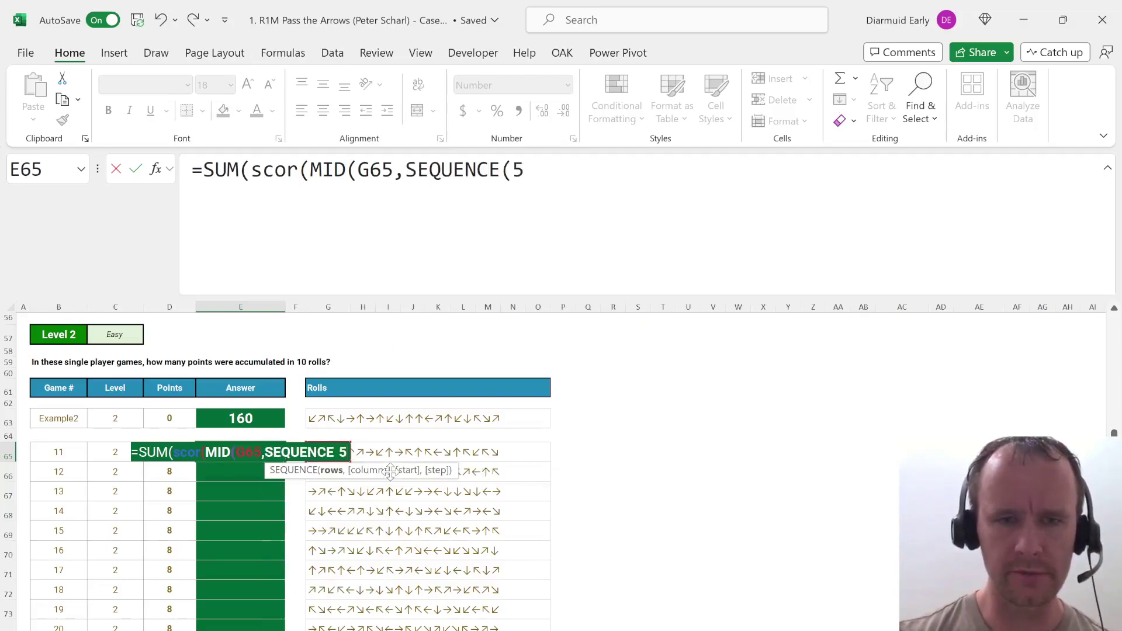
text(,,)
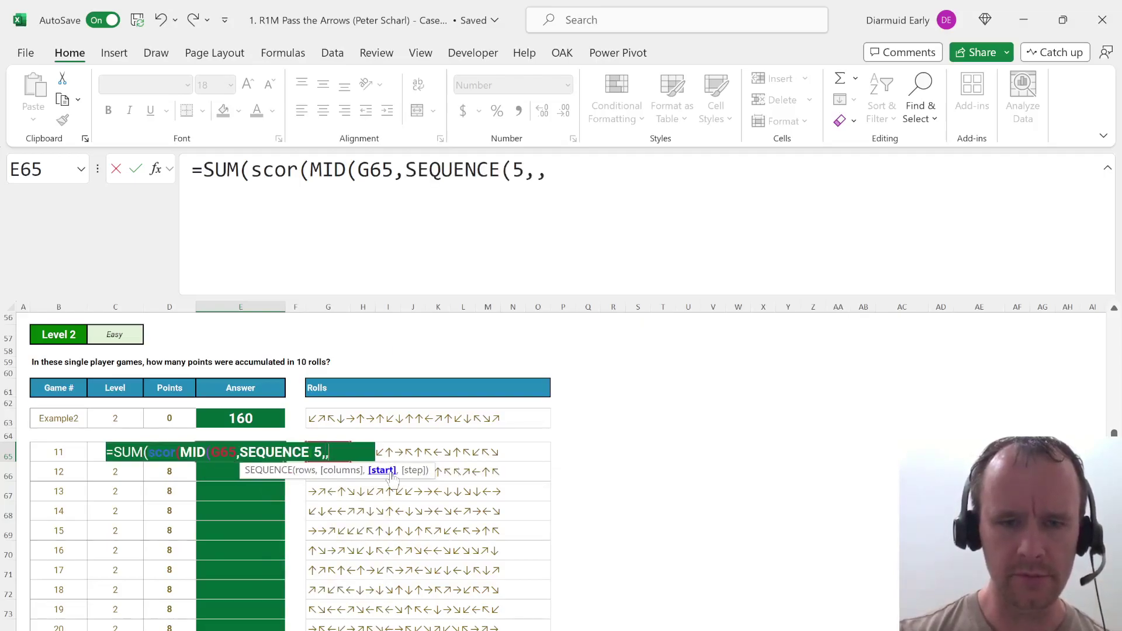
text(1,2))
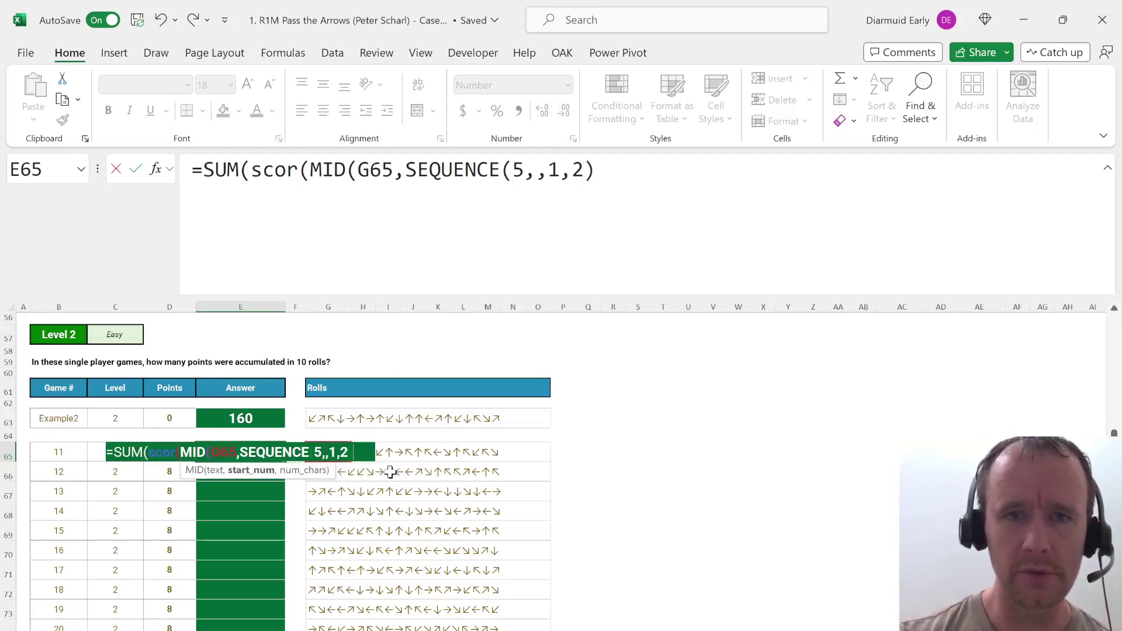
text(,2)
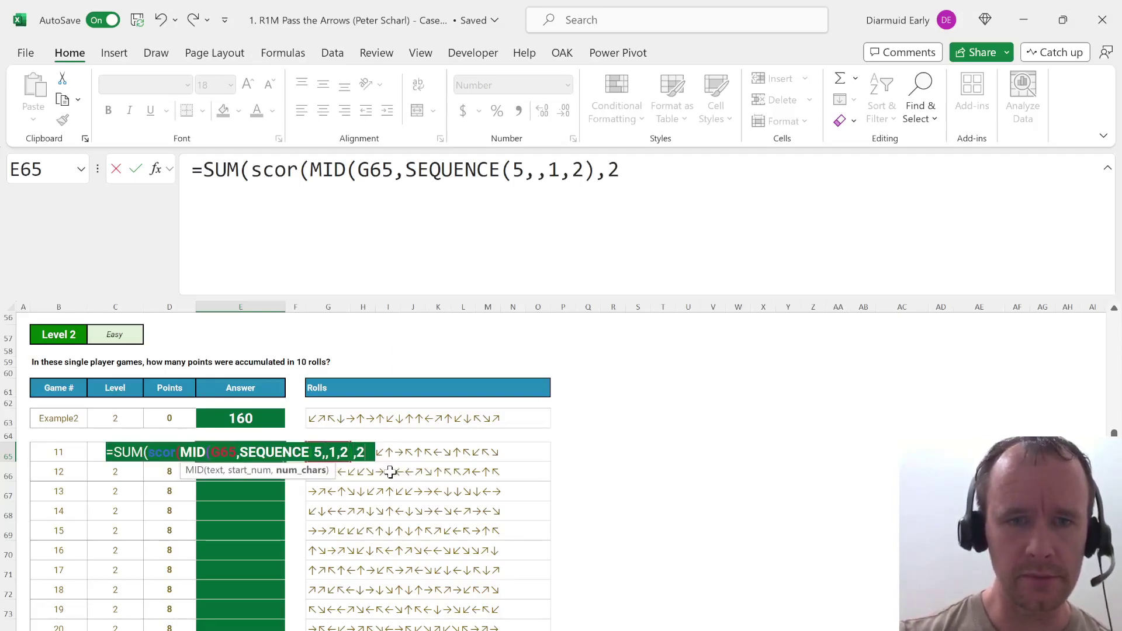
text()))
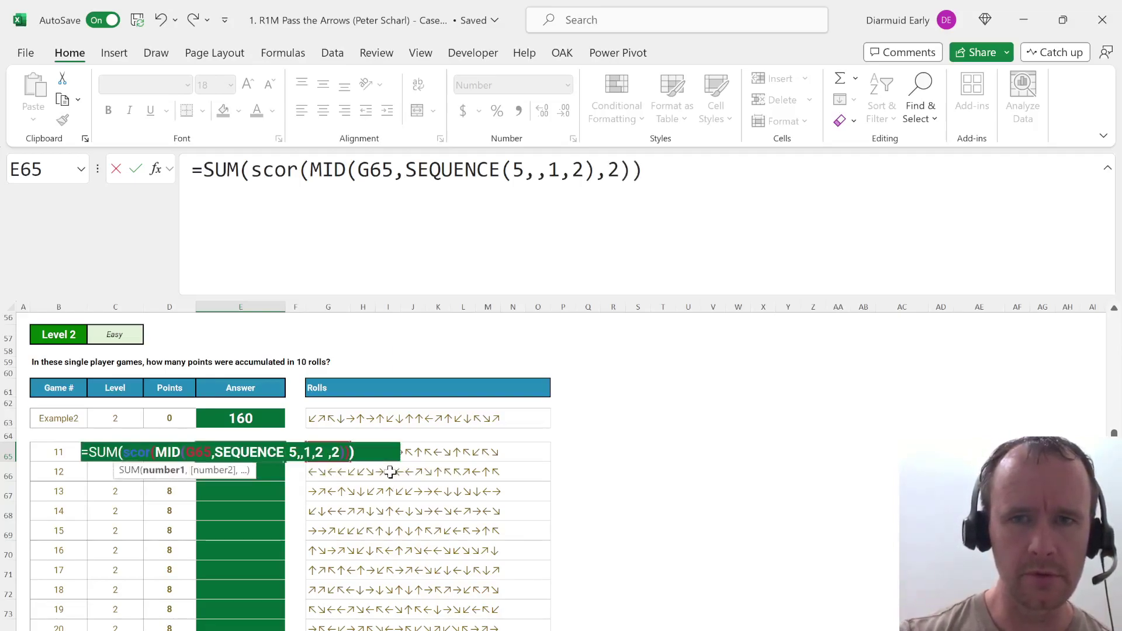
key(Return)
Test the formula on the Example2 row E63, then restore its answer to 160.
key(Up)
key(ctrl+c)
key(Up)
key(Up)
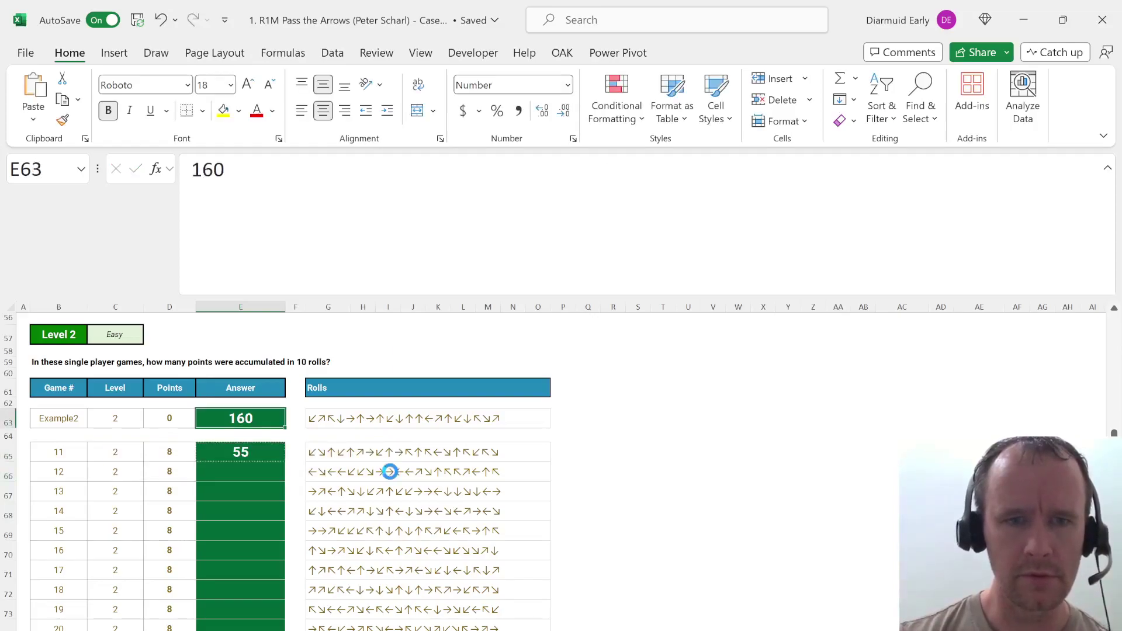
key(ctrl+v)
text(160)
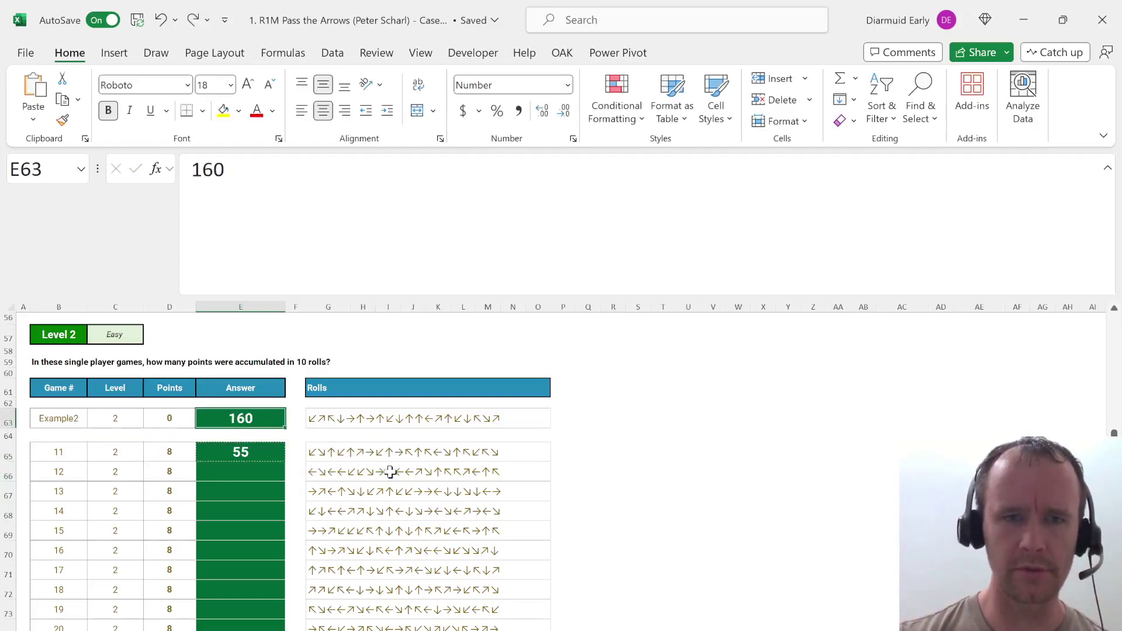
key(Return)
key(Return)
Put a helper =MID(G65,SEQUENCE(5,,1,2),2) roll list beside the table, moved to Q63.
click(318, 172)
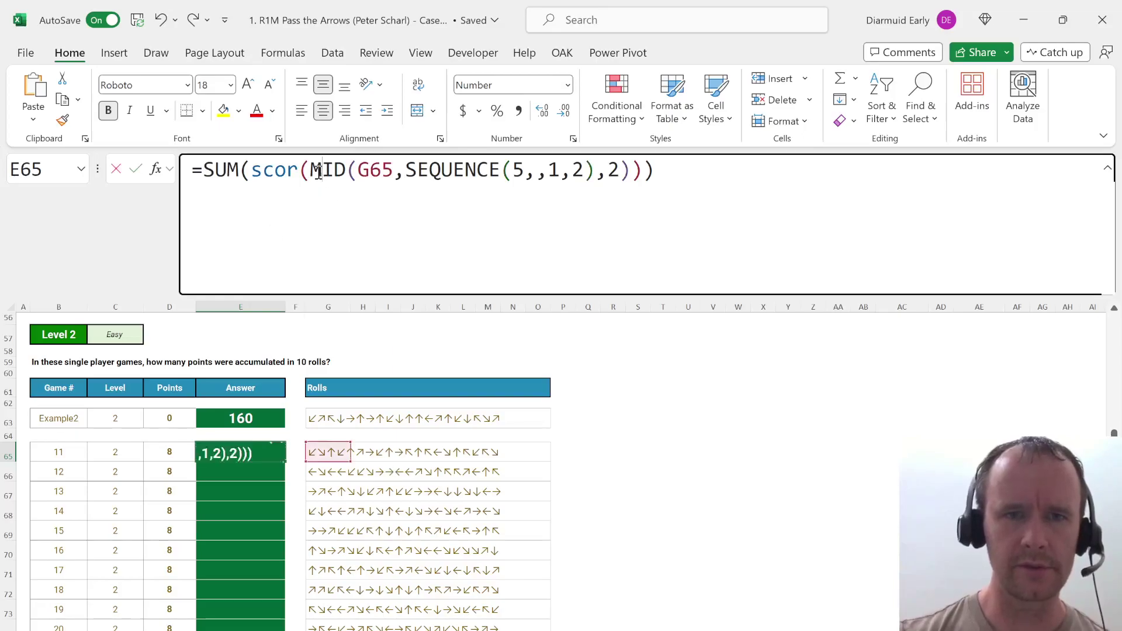
drag(314, 171, 643, 179)
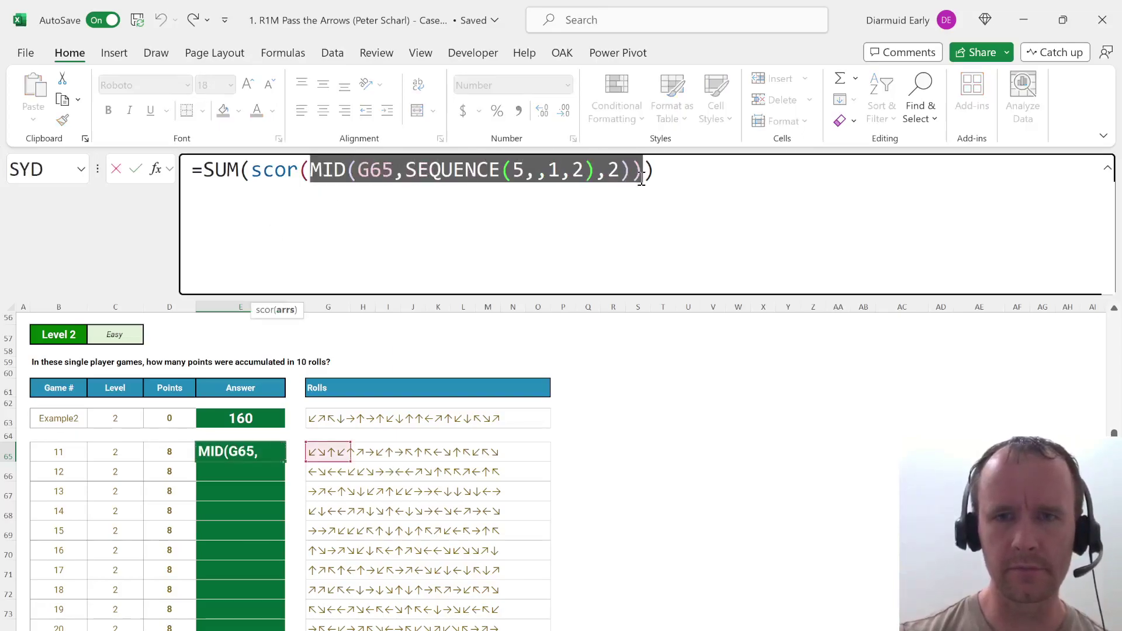
key(Escape)
key(ctrl+bracketleft)
key(Right)
key(Right)
key(Right)
key(Right)
key(Right)
key(Right)
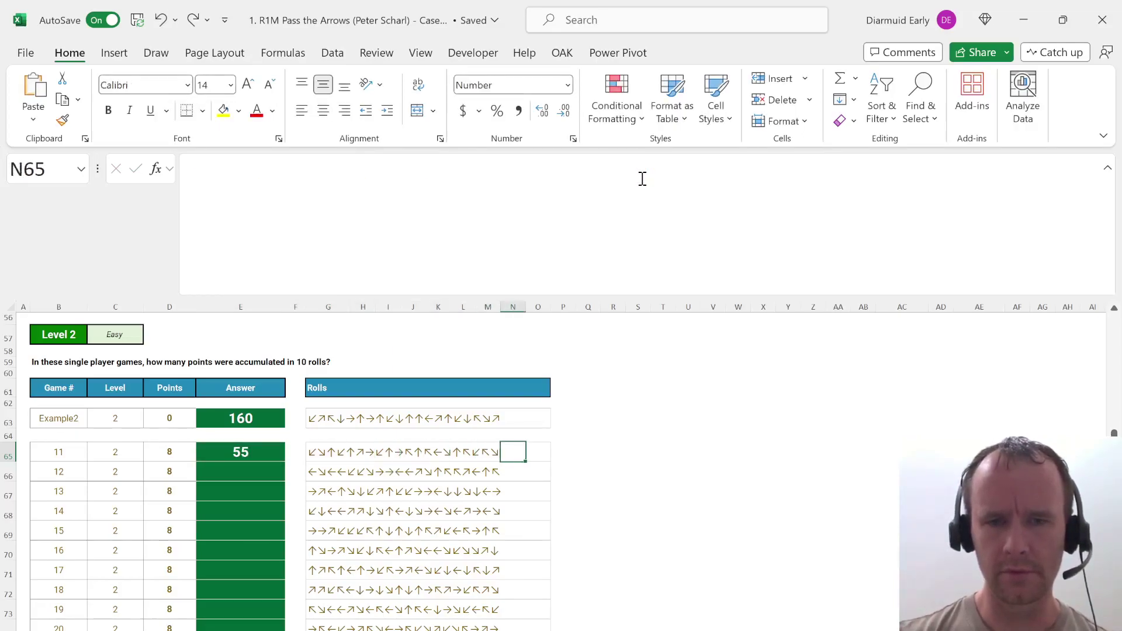
key(Right)
key(Right)
key(Right)
text(=MID(G65,SEQUENCE(5,,1,2),2)))
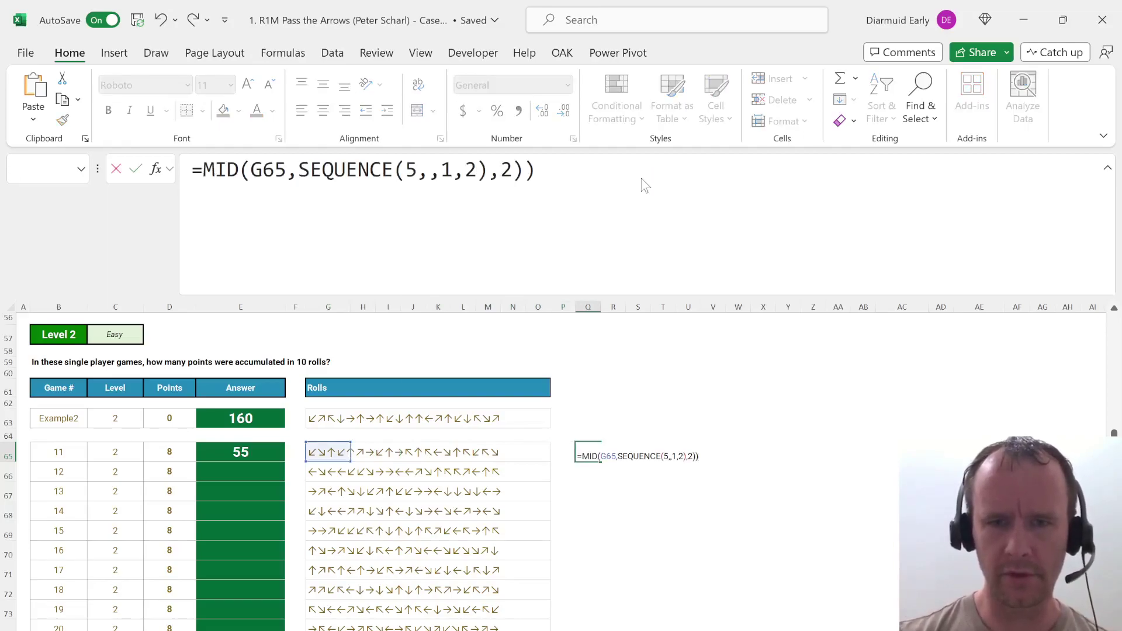
key(Return)
key(Return)
key(Up)
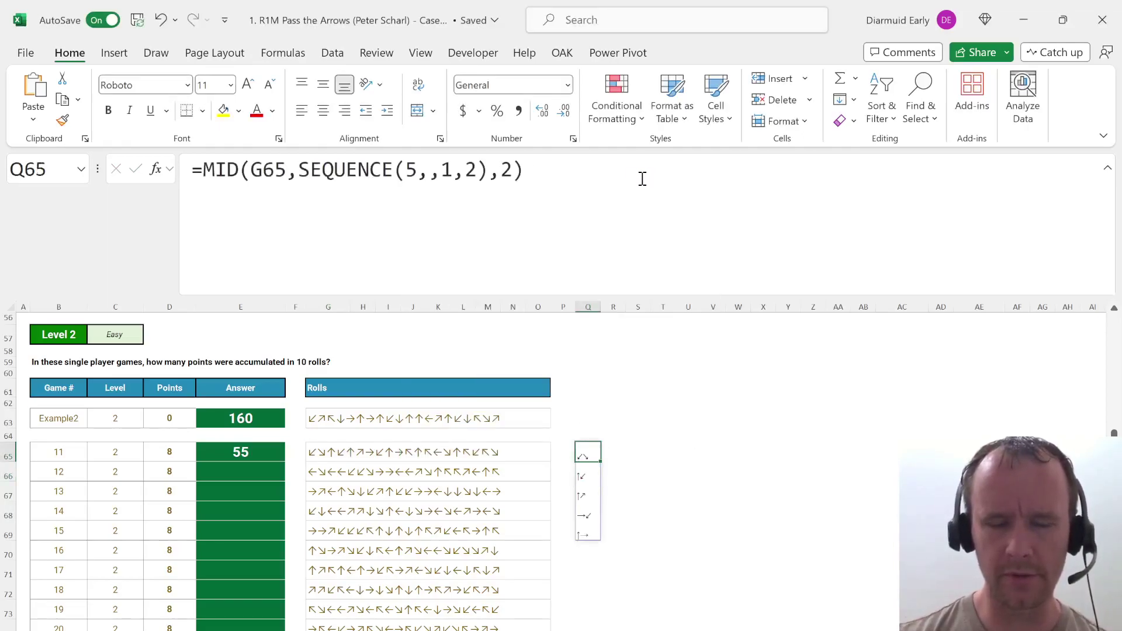
key(ctrl+x)
key(Up)
key(Up)
key(ctrl+v)
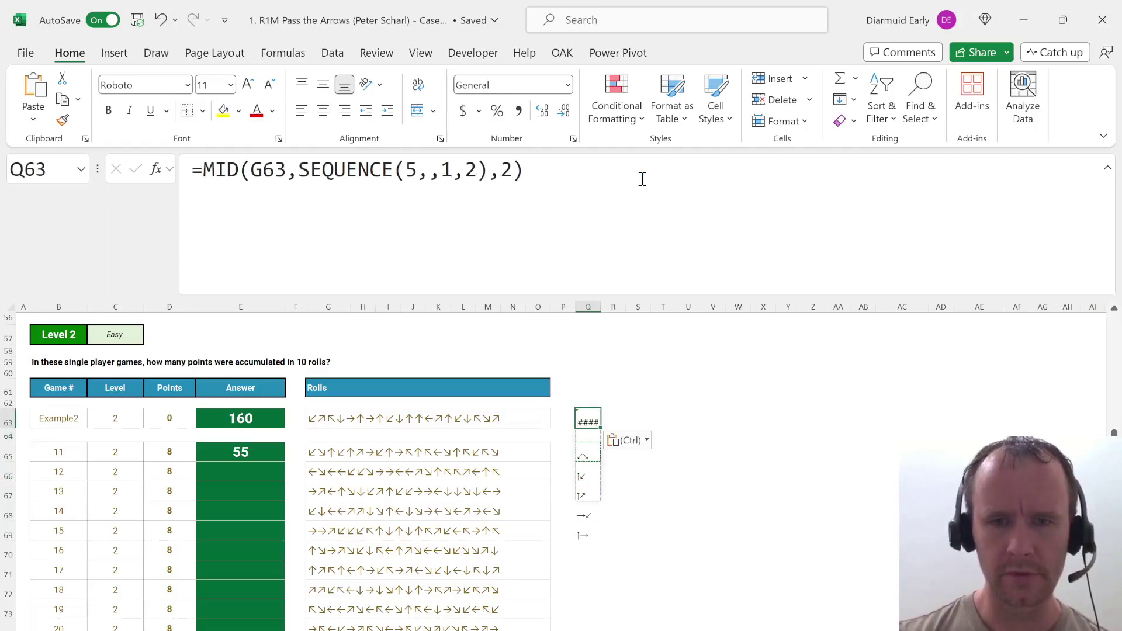
key(ctrl+z)
key(ctrl+y)
Score the listed rolls with a scor formula in R63 filled down to R67.
key(Up)
key(Up)
key(Right)
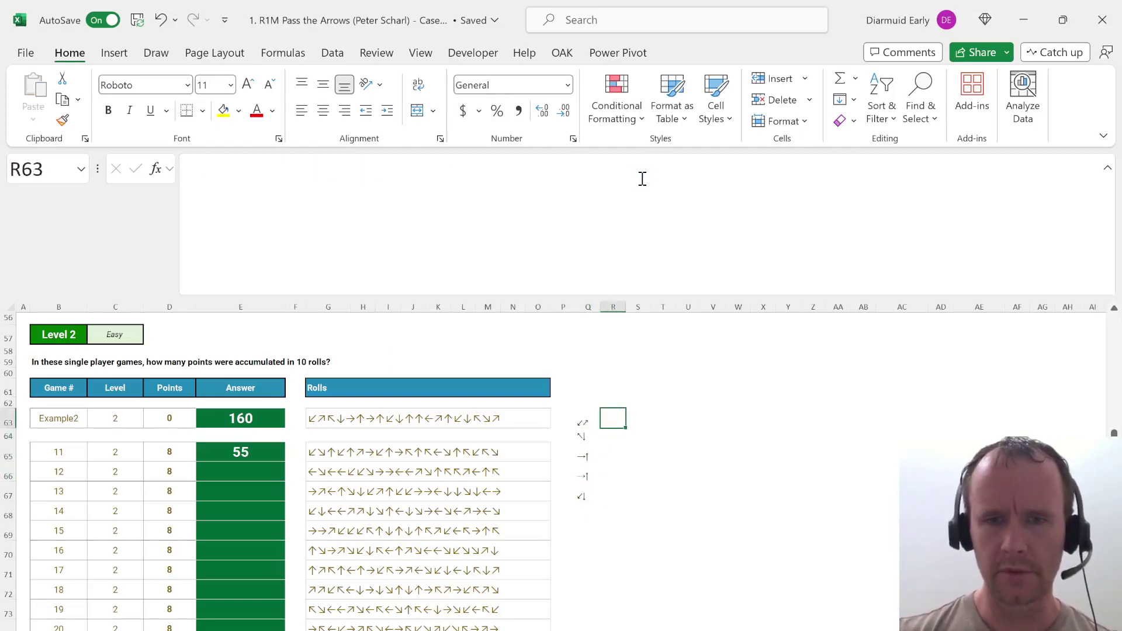
text(=scor()
key(Left)
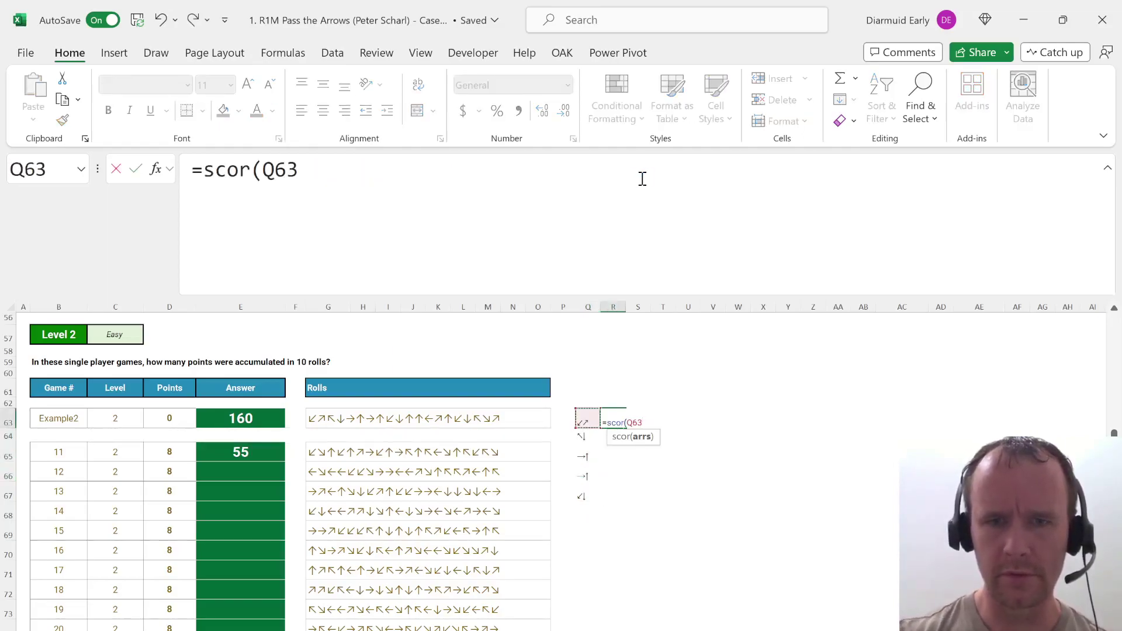
key(Return)
key(Left)
key(Right)
key(Down)
key(Down)
key(Down)
key(shift+Up)
key(shift+Up)
key(shift+Up)
key(ctrl+d)
key(ctrl+Up)
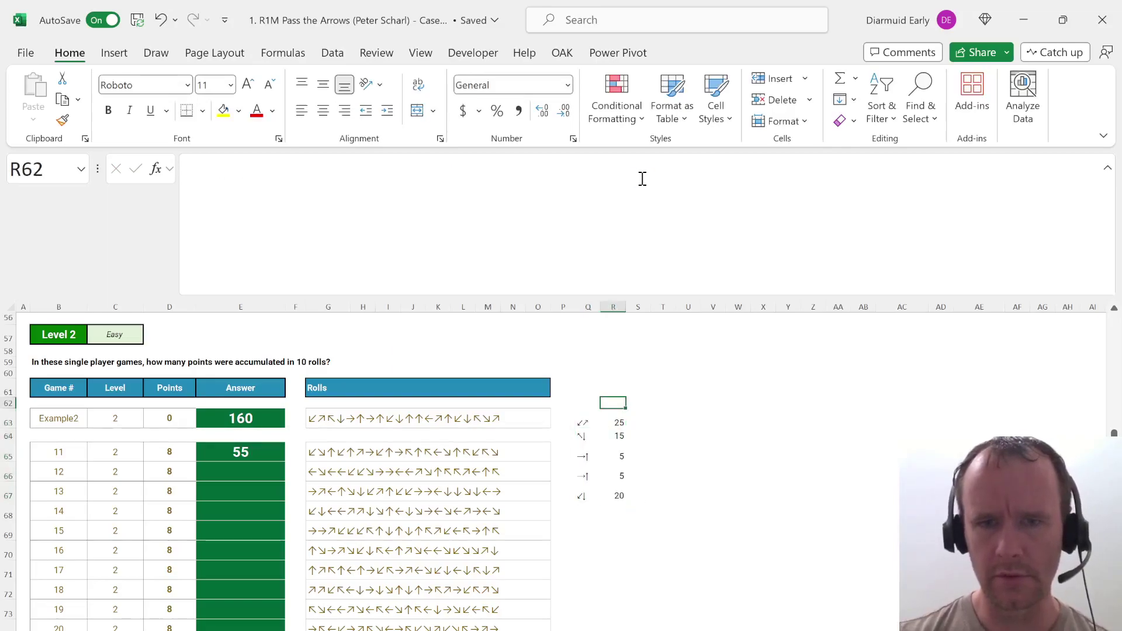
key(ctrl+shift+Down)
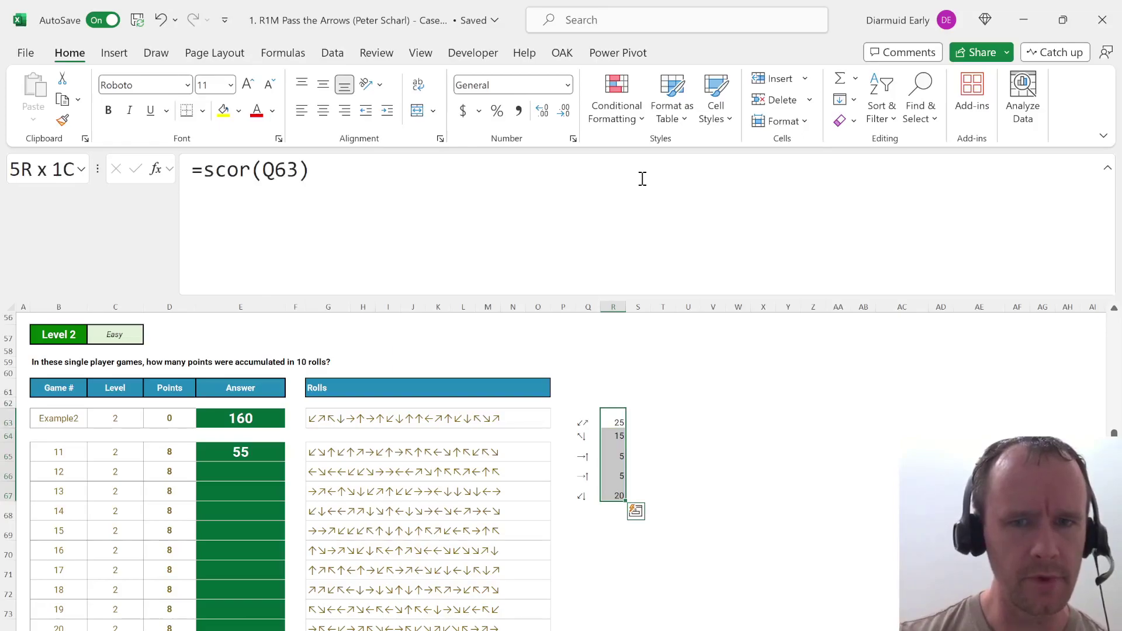
Check the Example2 roll length with LEN and change the helper's SEQUENCE count to 10.
key(Left)
key(Left)
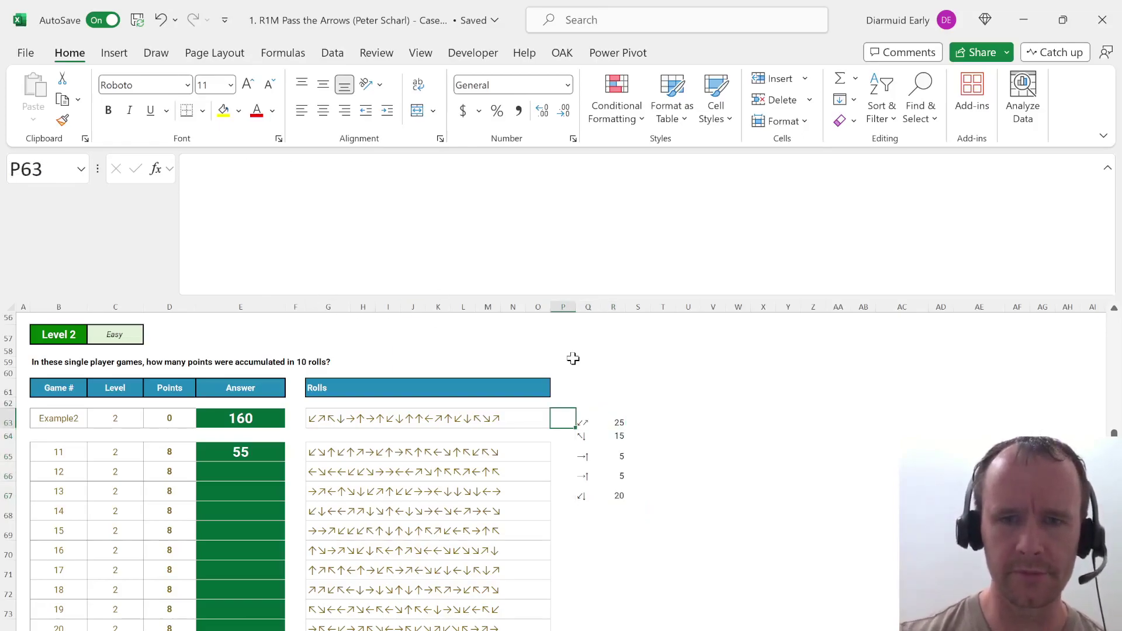
text(=len()
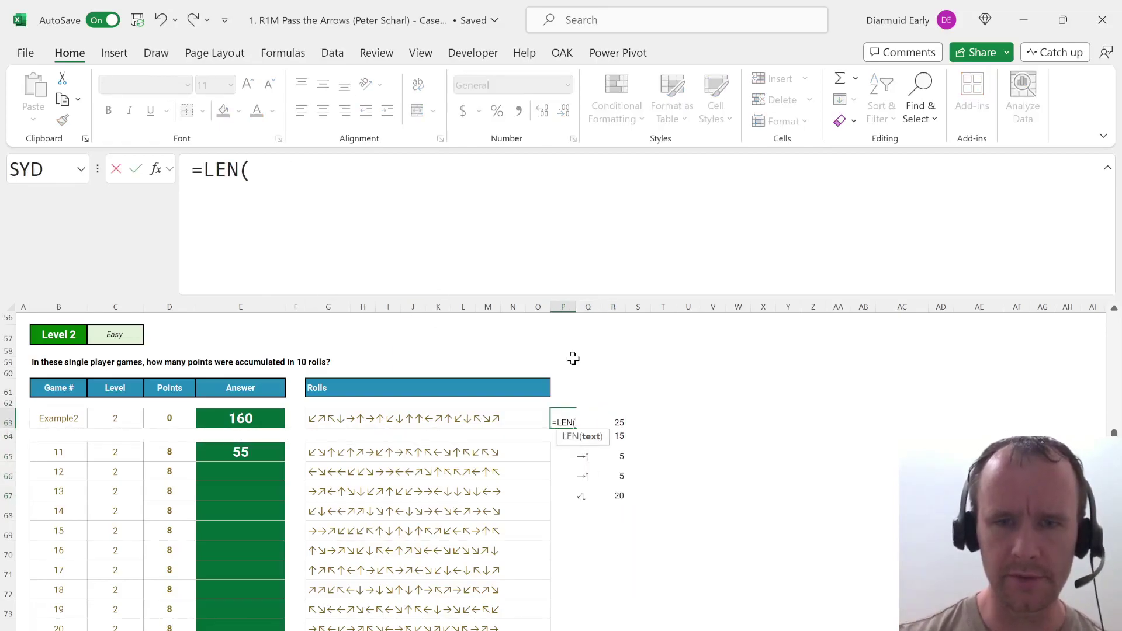
key(Left)
key(Return)
key(Up)
key(Right)
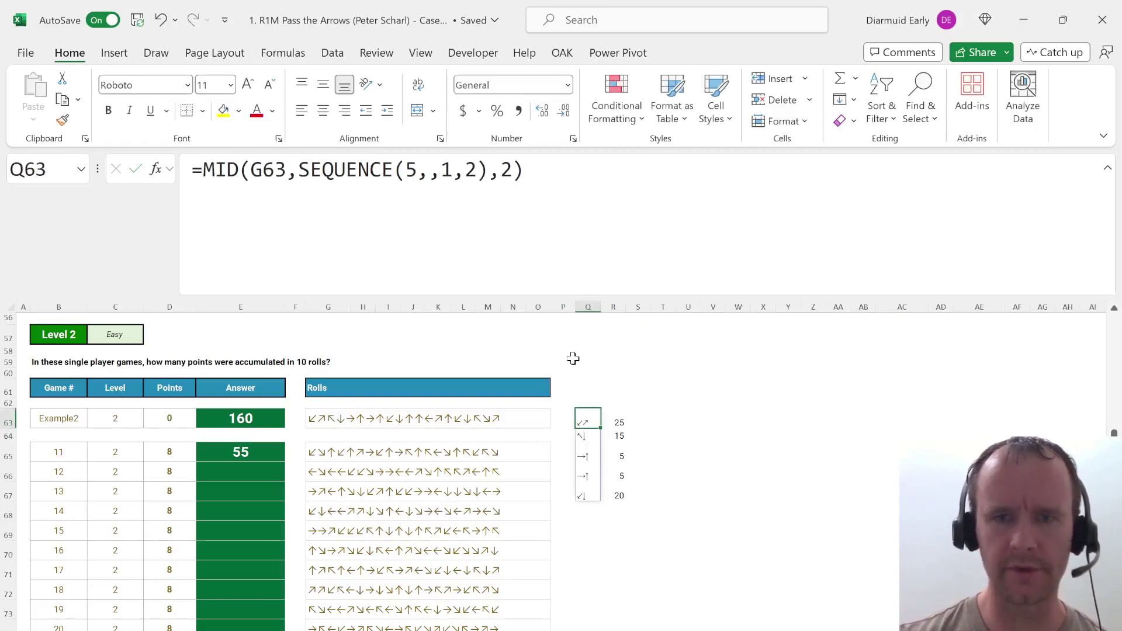
click(414, 170)
key(BackSpace)
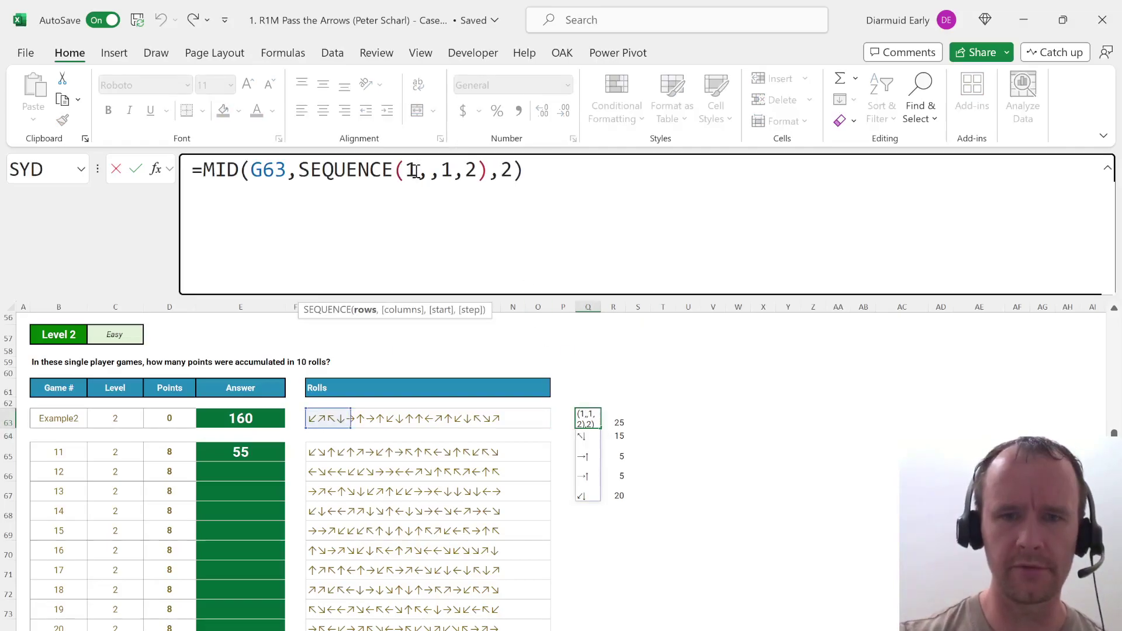
text(10)
key(Return)
key(Right)
key(Up)
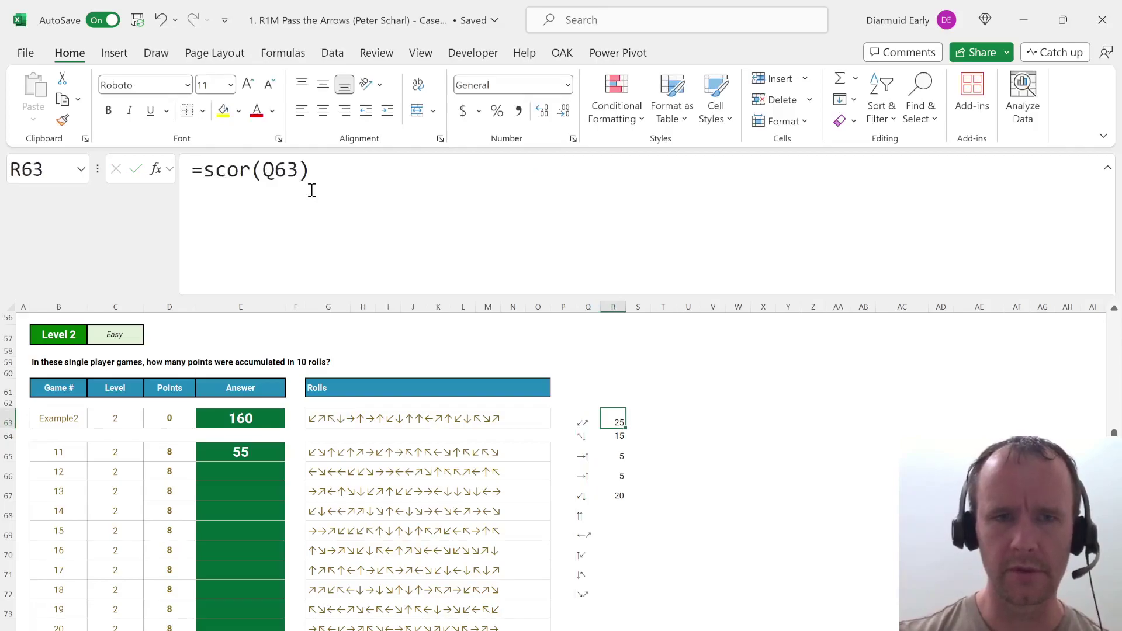
Fill the scor helper down to R72, then clear R63:R72.
key(Left)
key(ctrl+Down)
key(Right)
key(ctrl+shift+Up)
key(ctrl+d)
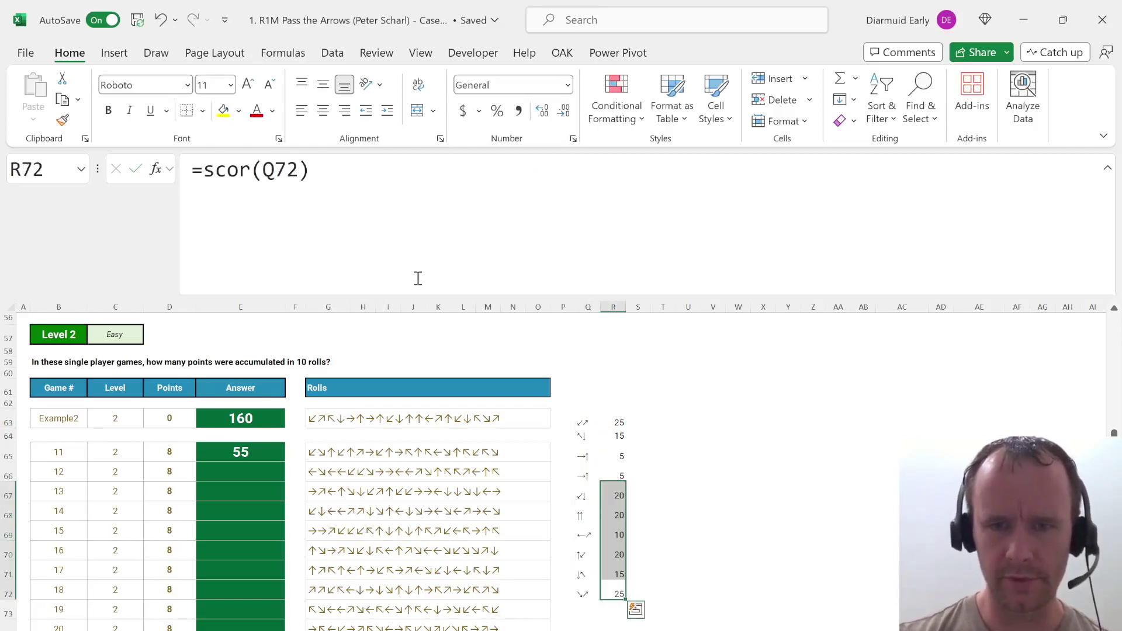
key(ctrl+period)
key(ctrl+shift+Up)
key(Delete)
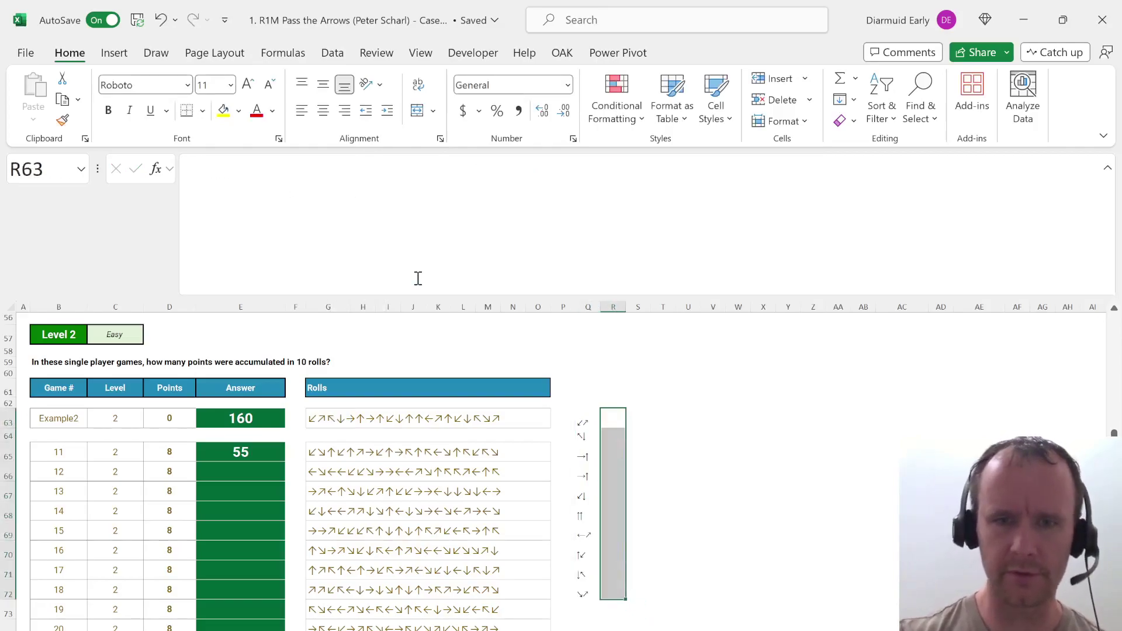
Enter =scor(Q63#) in R63 to spill the ten scores, then delete the Q:R helper cells.
text(=scor()
key(Left)
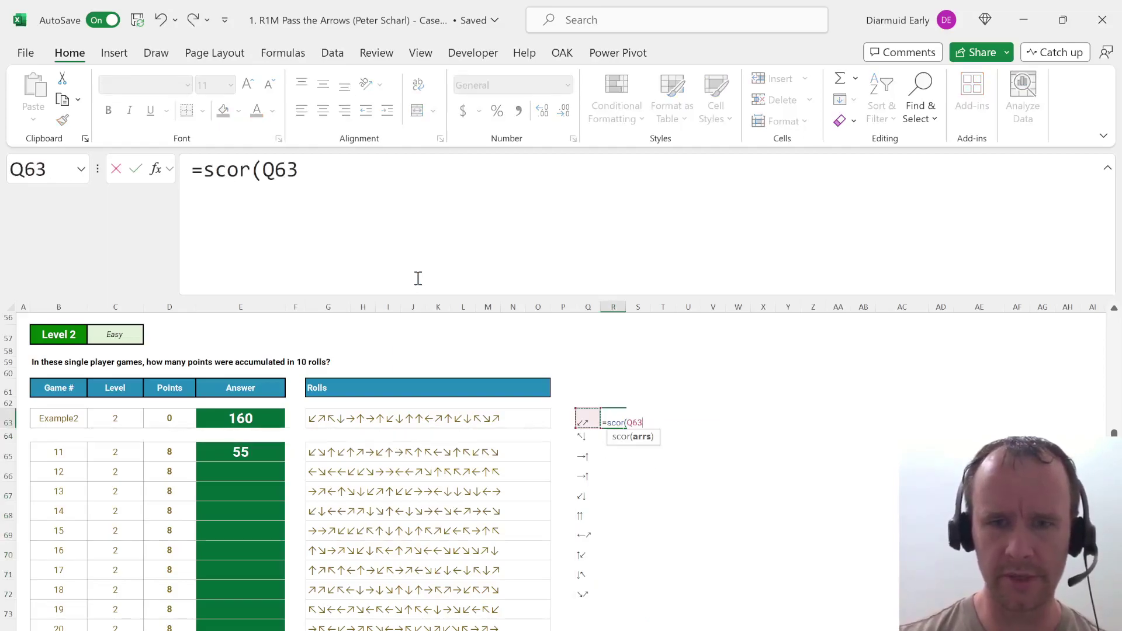
text(#)
key(Return)
key(Up)
key(ctrl+shift+Down)
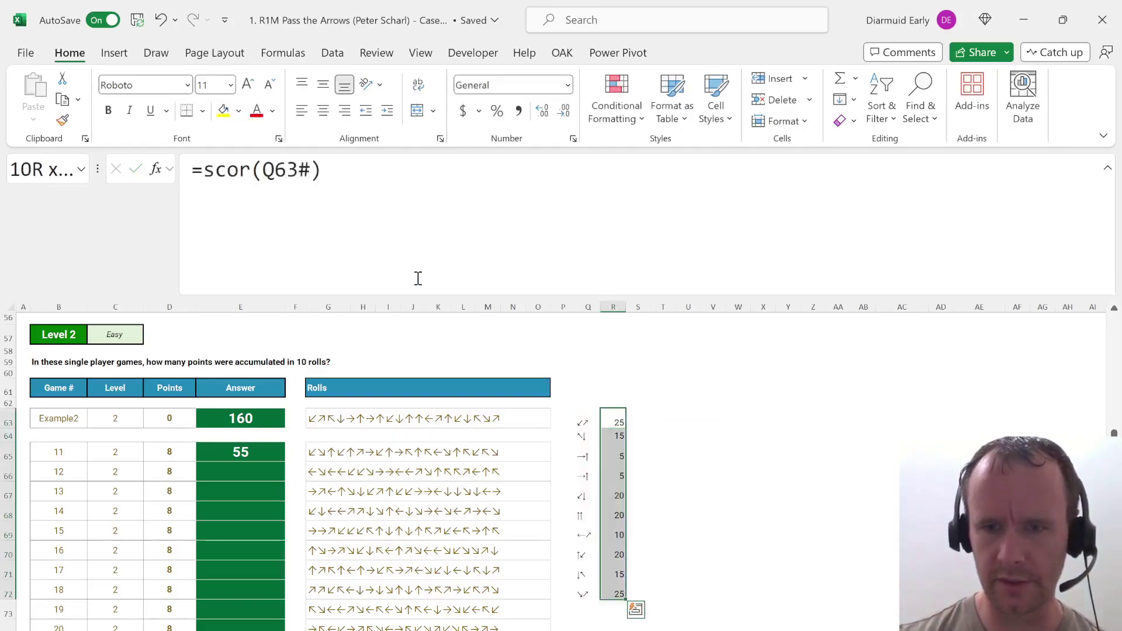
key(Up)
key(Left)
key(Down)
key(shift+Right)
key(Delete)
key(ctrl+Left)
key(ctrl+Left)
key(ctrl+Left)
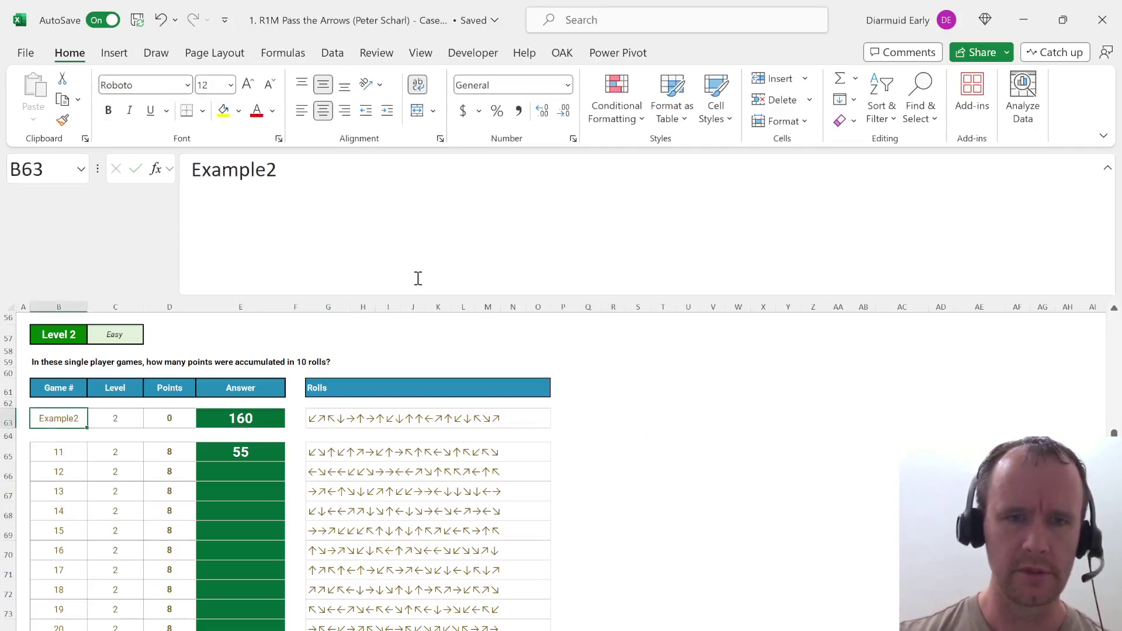
Change E65's formula to SEQUENCE(10,,1,2) so game 11 sums all ten rolls to 150.
key(ctrl+Right)
key(Down)
key(Down)
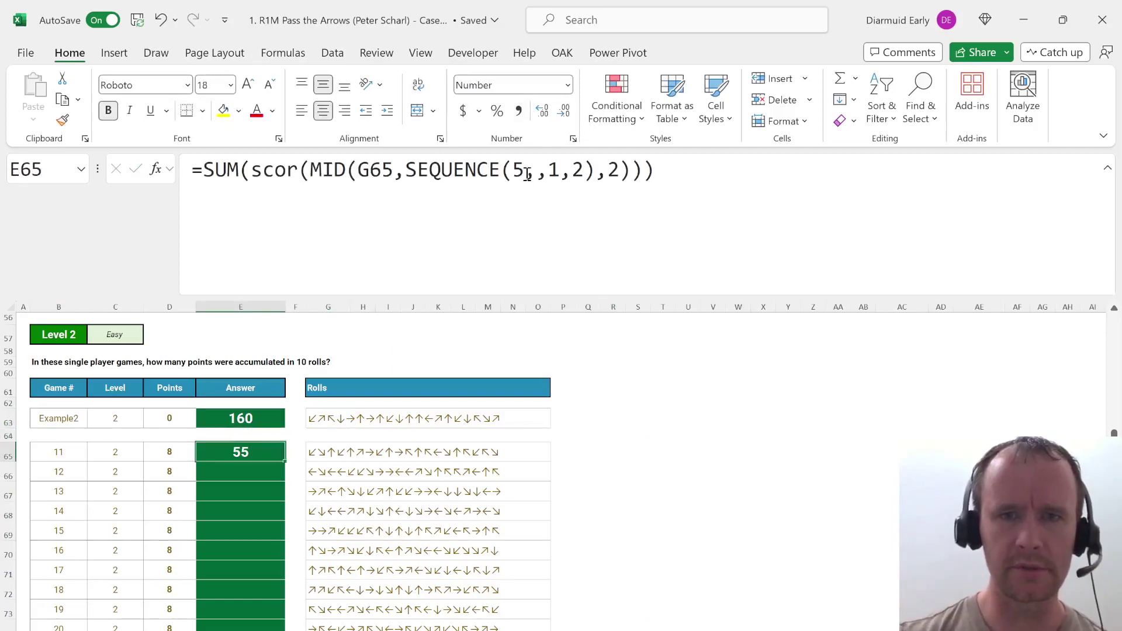
click(527, 174)
key(Return)
key(Up)
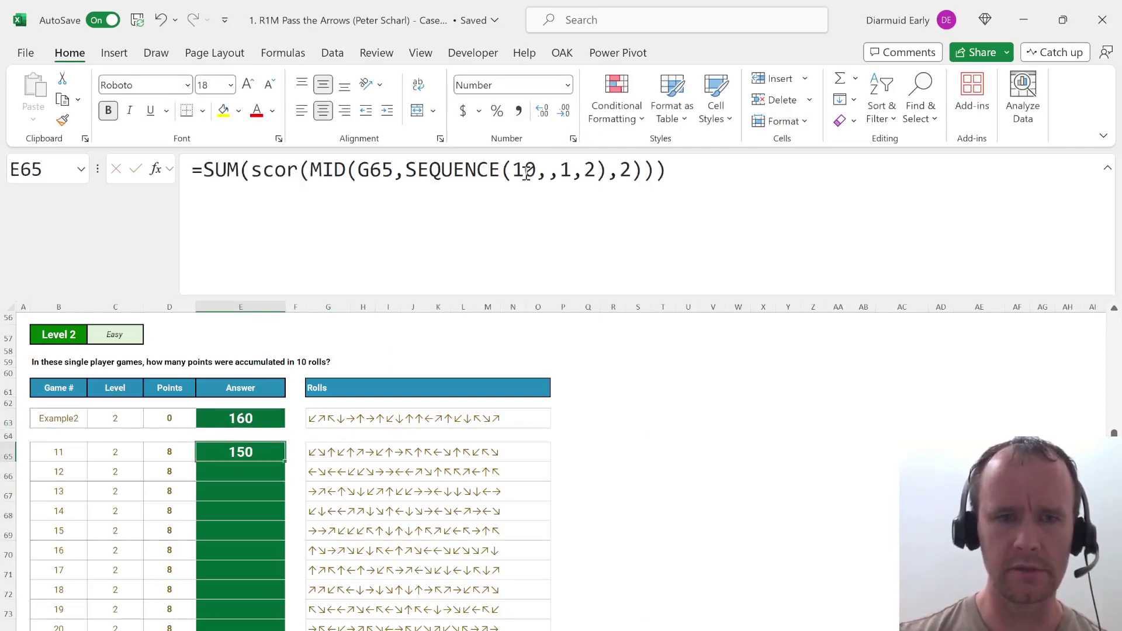
key(ctrl+c)
key(Up)
key(Up)
key(ctrl+v)
Paste the ten-roll formula over E65:E84 to score games 11 through 30.
key(Down)
key(Down)
key(Left)
key(ctrl+Down)
key(Right)
key(ctrl+shift+Up)
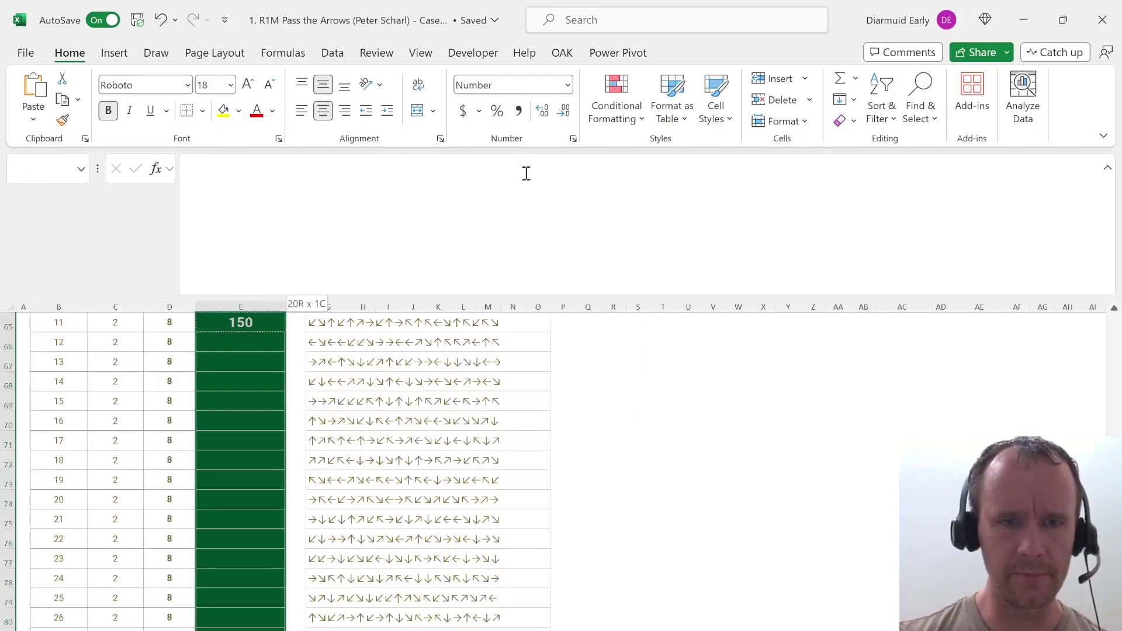
key(Return)
scroll(291, 537, down, 3)
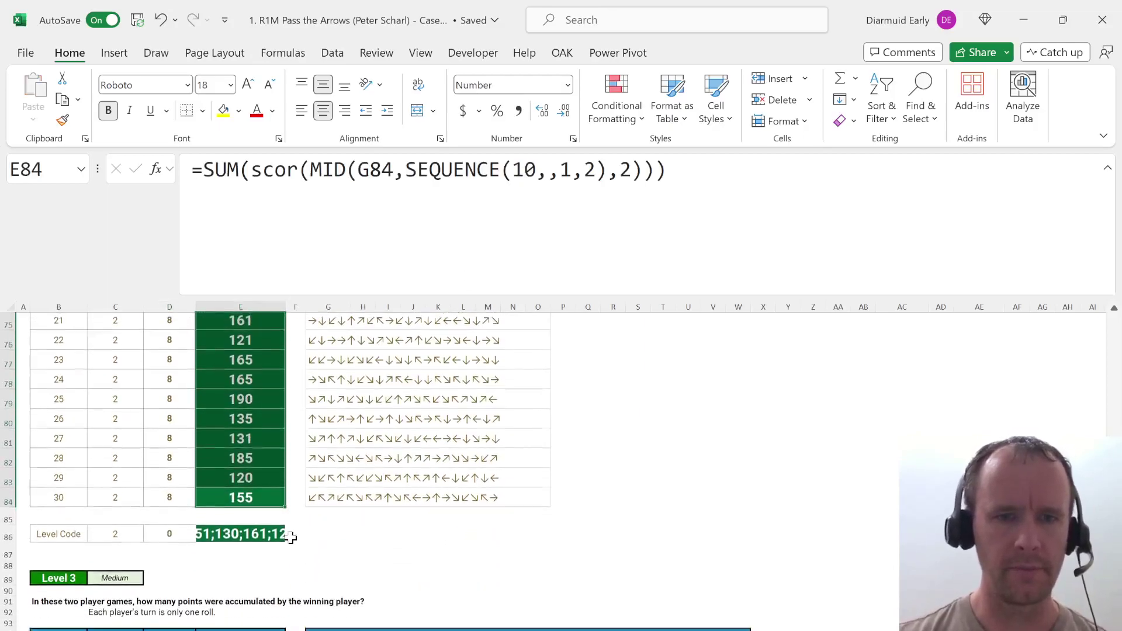
scroll(290, 538, down, 2)
scroll(291, 538, down, 1)
scroll(290, 538, down, 1)
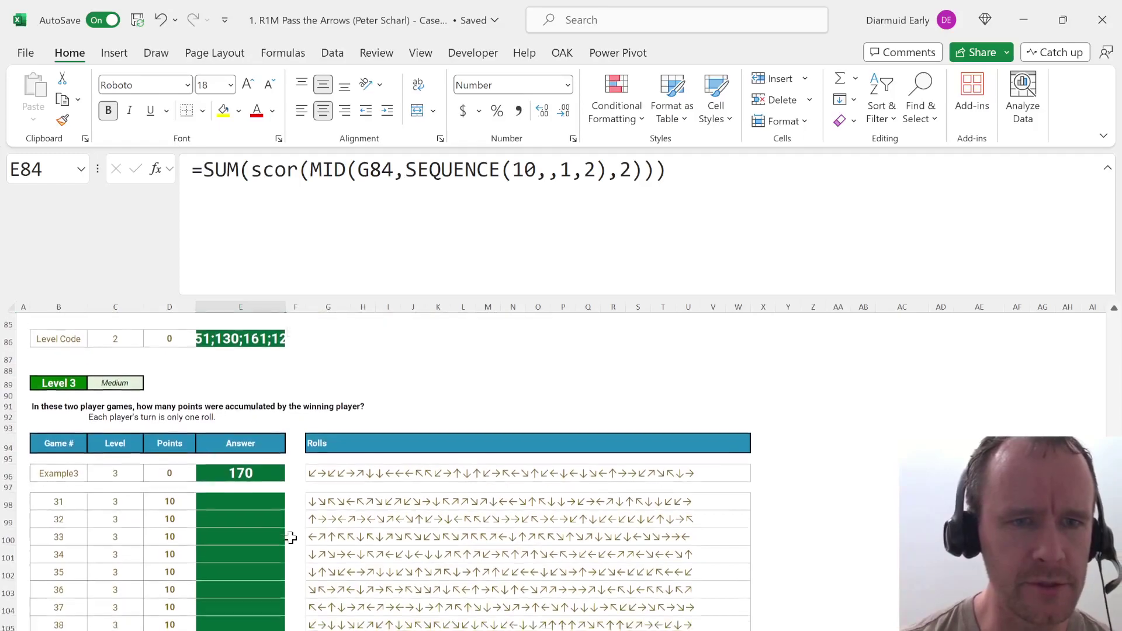
scroll(291, 535, down, 1)
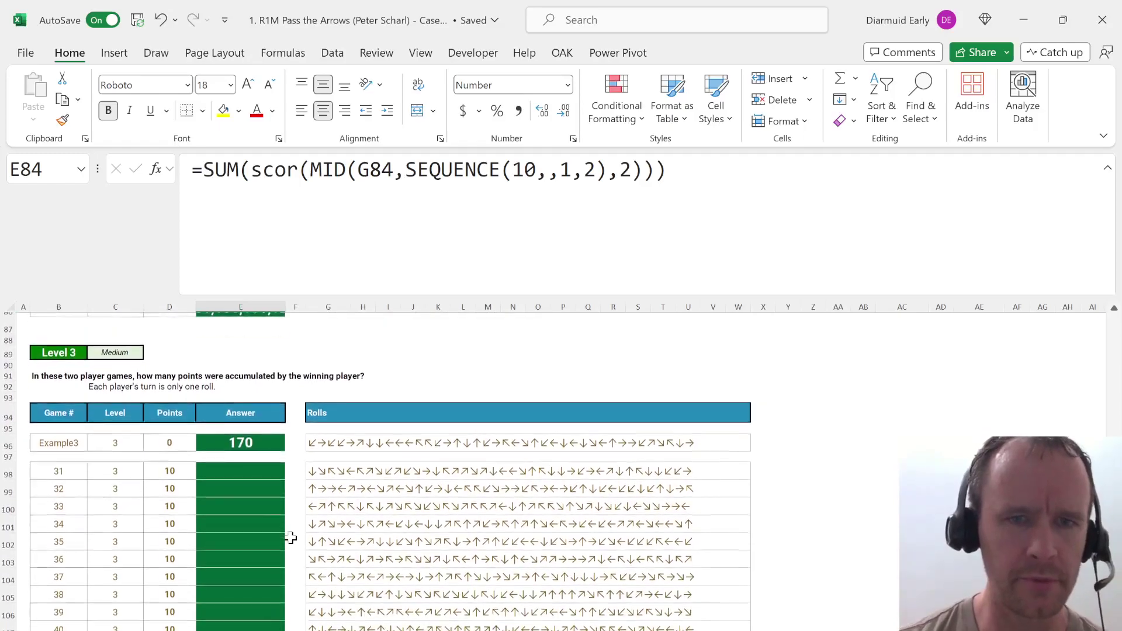
Add =LEN(G96) in X96 and copy it down X98:X117, each roll showing 40 characters.
click(800, 445)
key(Left)
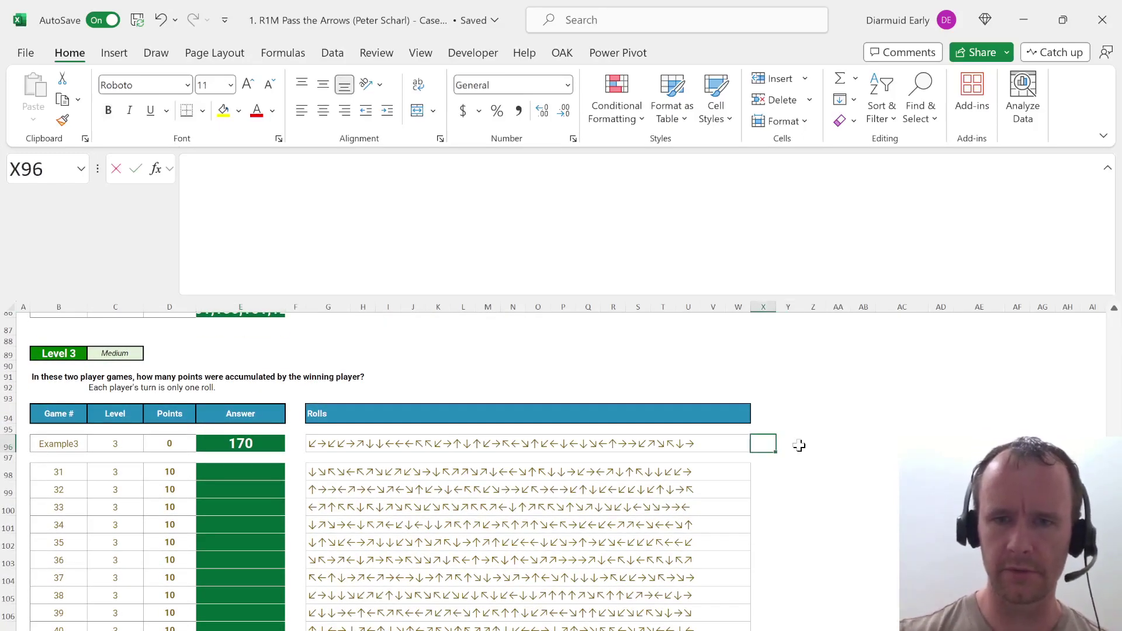
text(=len)
key(Tab)
key(ctrl+Left)
key(Return)
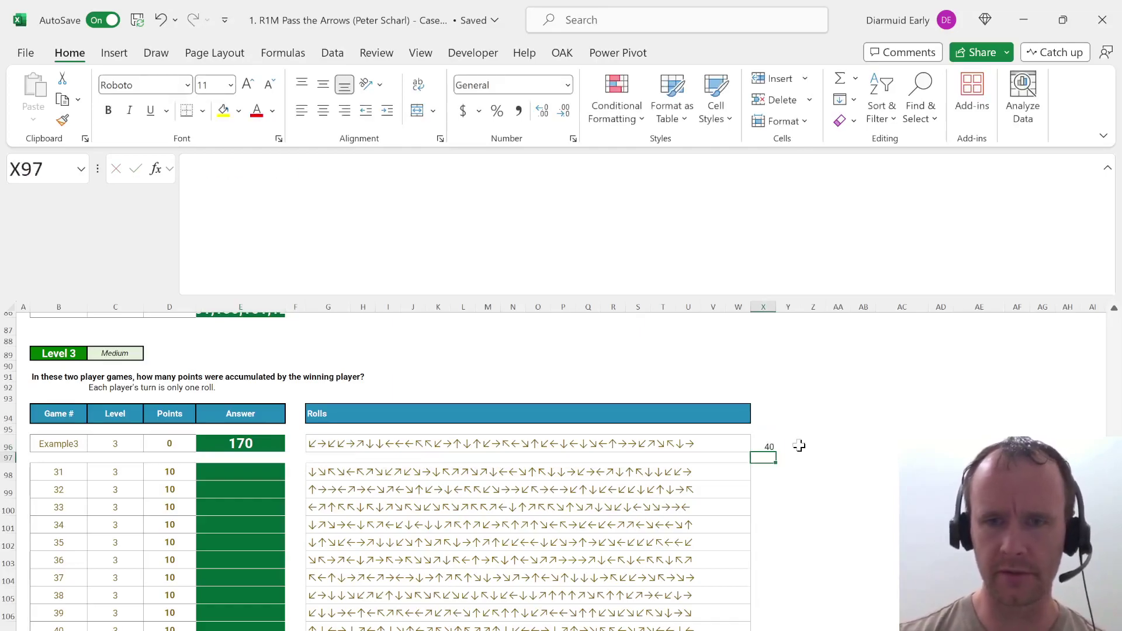
key(Up)
key(ctrl+c)
key(Down)
key(Down)
key(ctrl+v)
key(shift+Down)
key(shift+Down)
key(shift+Down)
key(shift+Down)
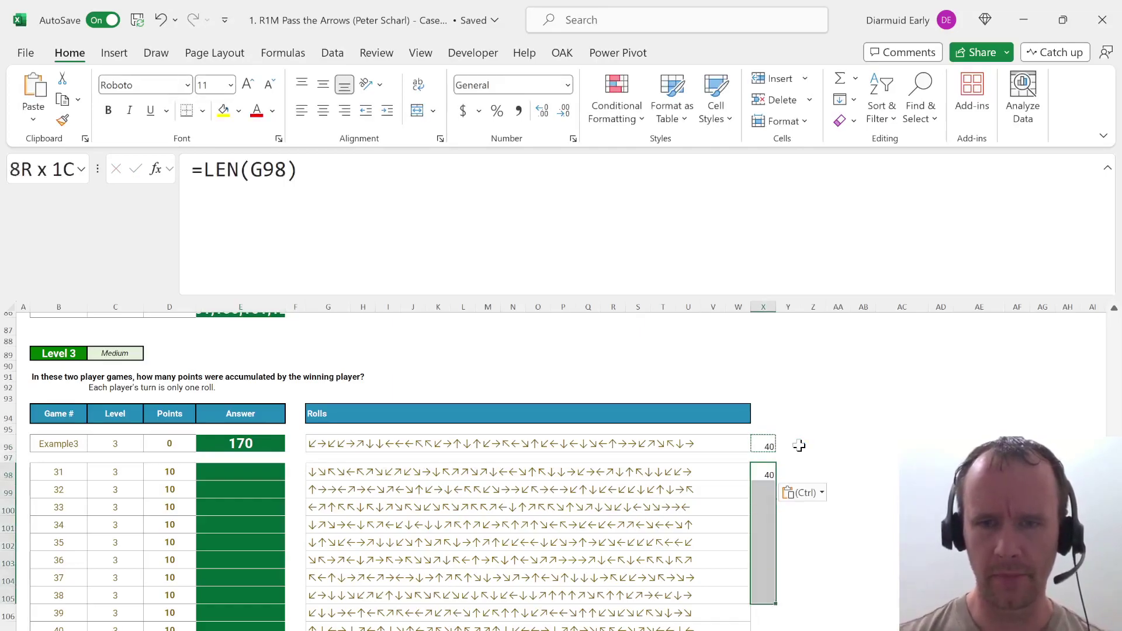
key(shift+Down)
key(shift+Down)
key(shift+Down)
key(shift+Down)
key(shift+Down)
key(shift+Down)
key(shift+Down)
key(shift+Down)
key(shift+Down)
key(ctrl+v)
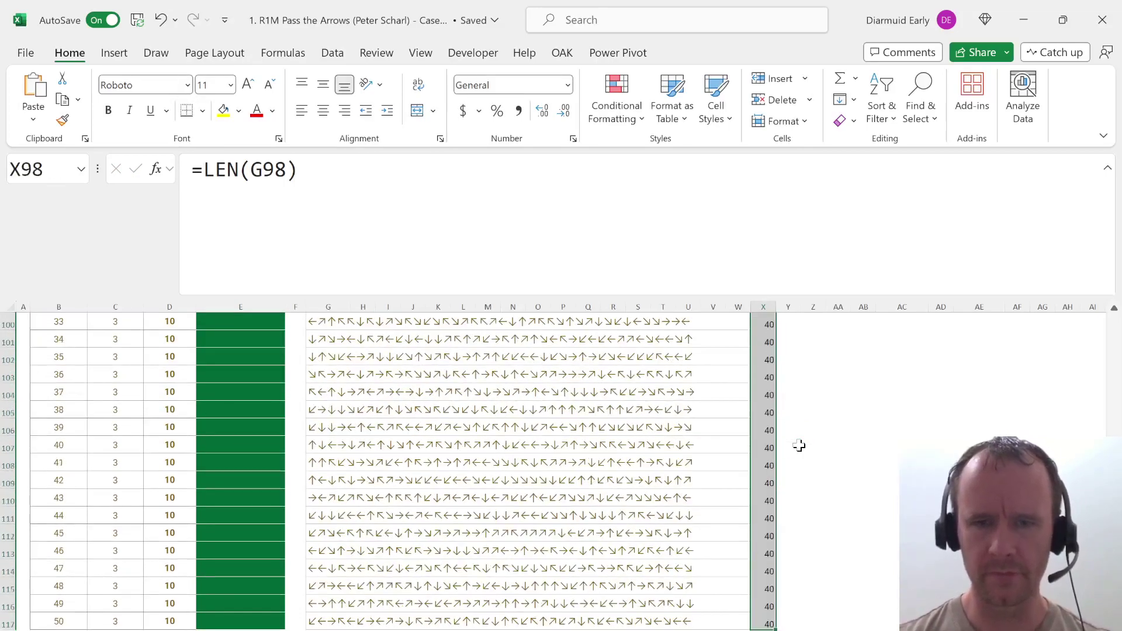
Delete the column X length checks, save the workbook and return to cell A1.
key(ctrl+Up)
key(ctrl+Up)
key(ctrl+Down)
key(ctrl+Down)
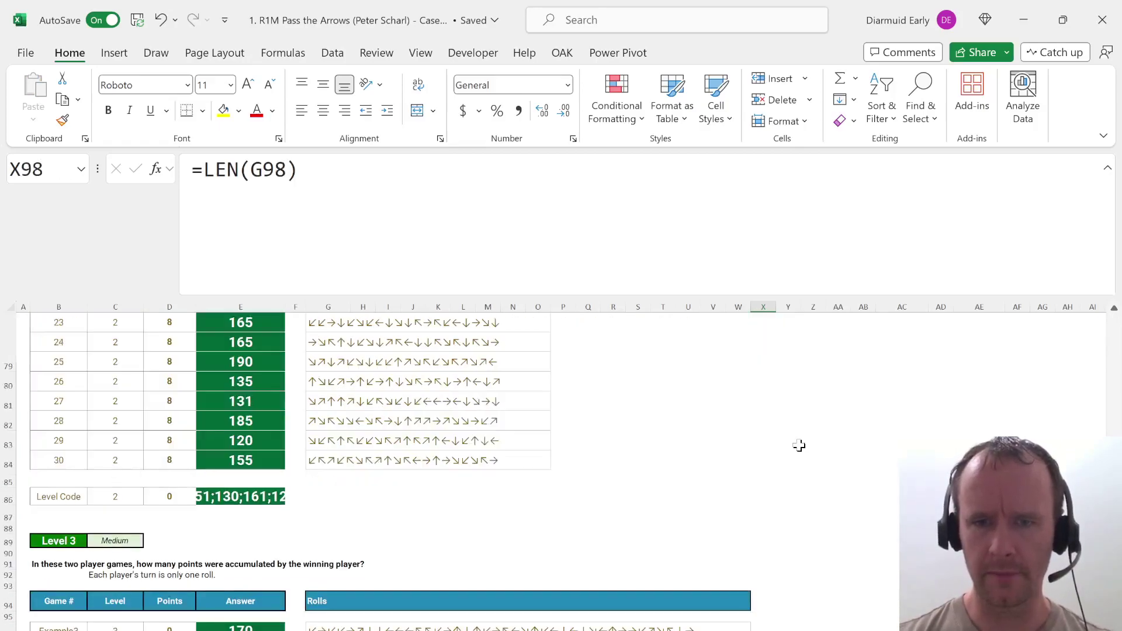
key(ctrl+Down)
key(ctrl+Up)
key(ctrl+Up)
key(ctrl+shift+Down)
key(ctrl+shift+Down)
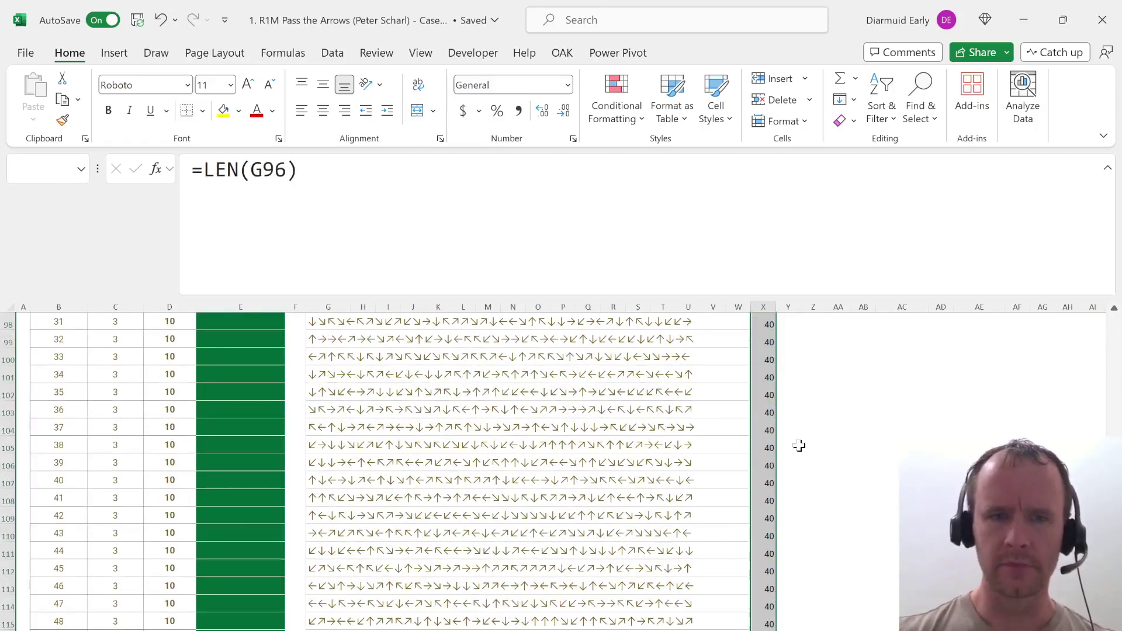
key(Delete)
key(Up)
key(Down)
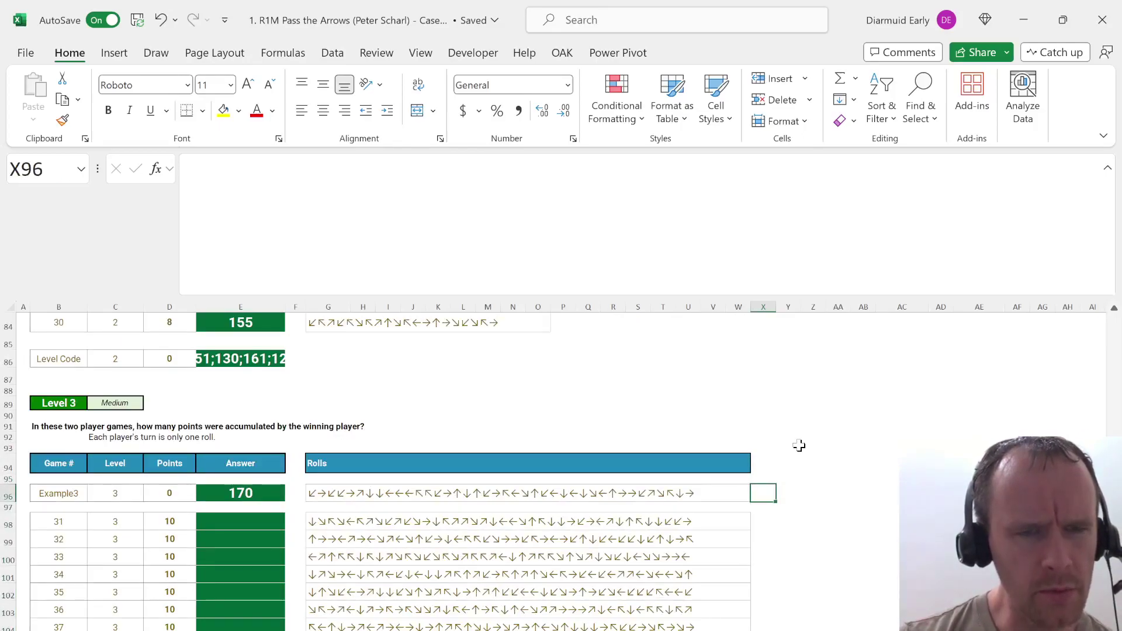
key(ctrl+s)
key(ctrl+Home)
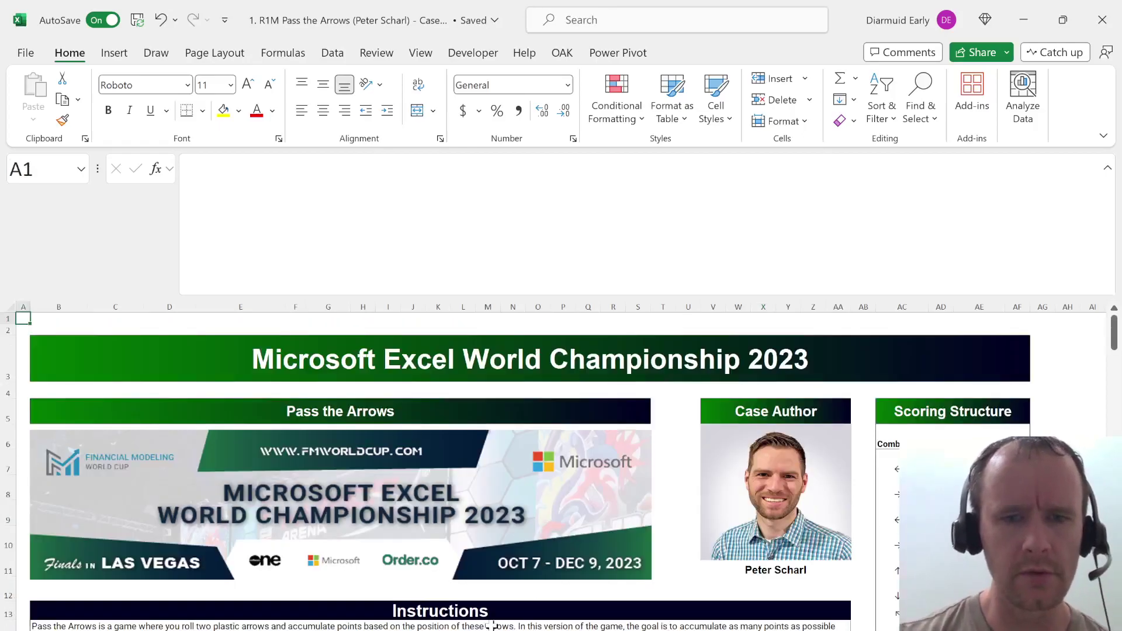
Reread the instructions and bonus questions, then begin a note in F92 beside Level 3's one-roll-per-turn rule.
scroll(514, 535, down, 3)
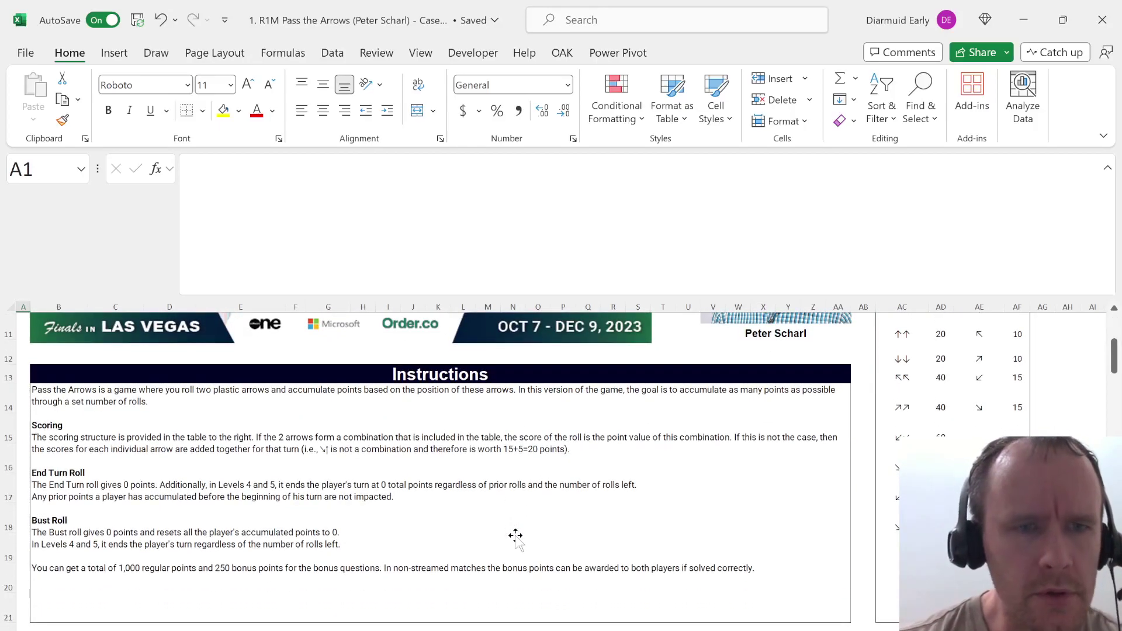
scroll(515, 536, down, 2)
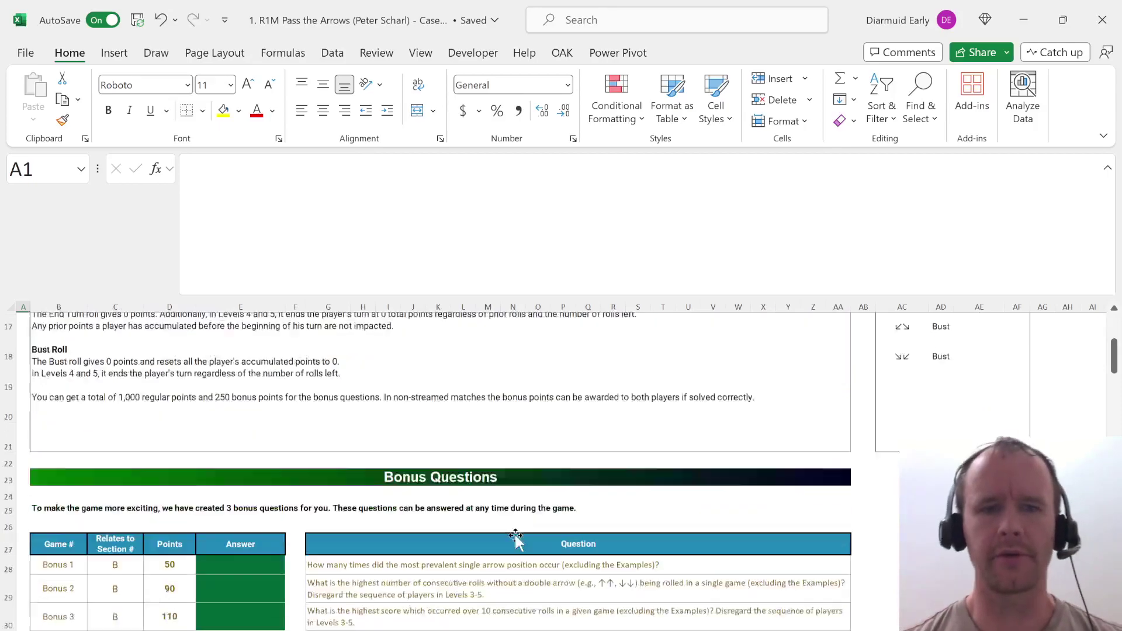
scroll(515, 534, down, 8)
scroll(515, 535, down, 7)
scroll(515, 535, down, 7)
scroll(514, 534, down, 1)
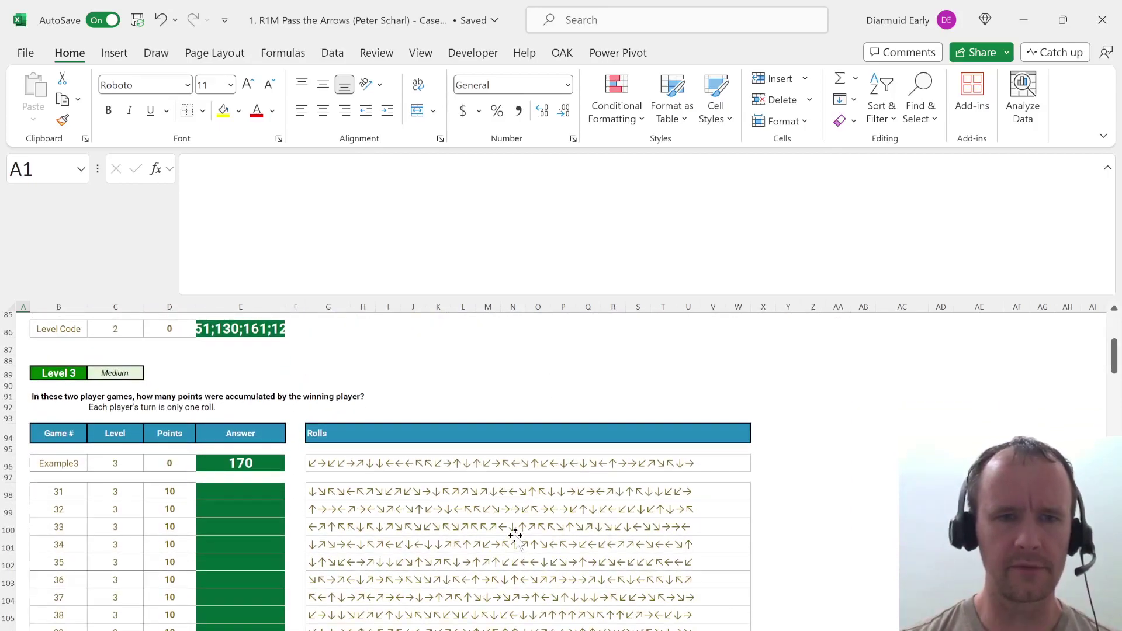
click(257, 407)
key(Right)
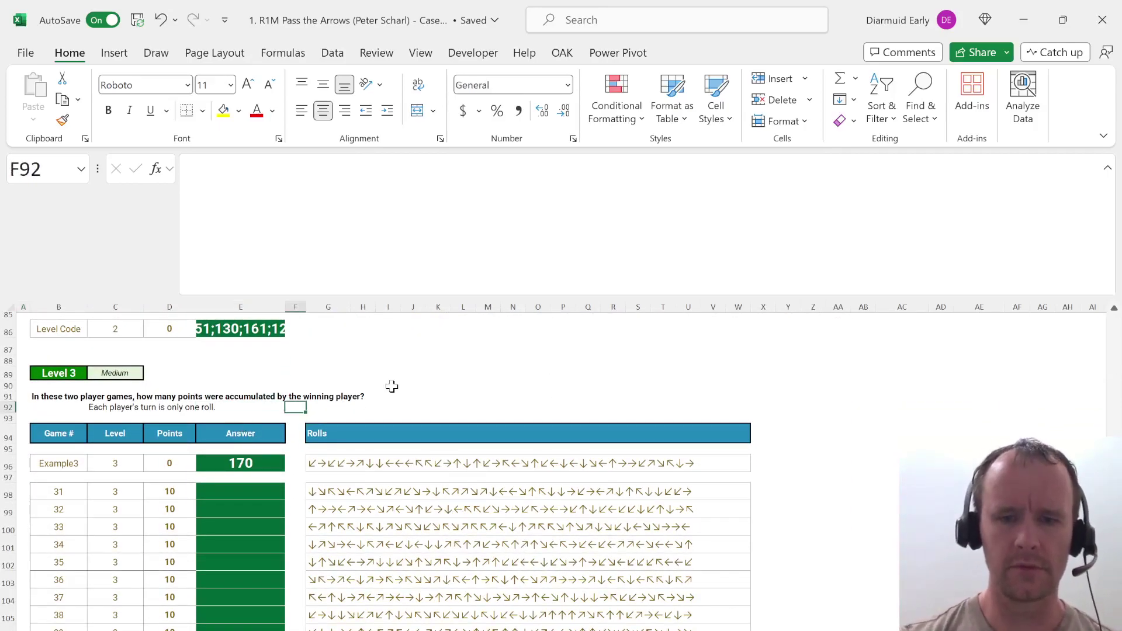
text(One roll of two dice? I.e.)
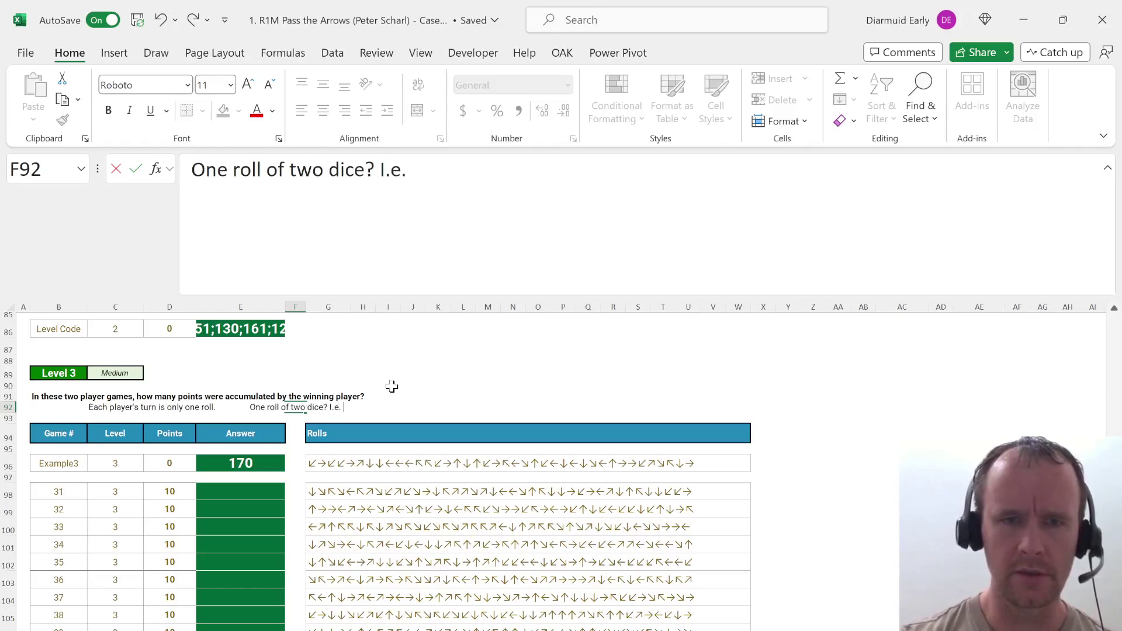
Finish the F92 note asking whether P1 and P2 alternate two arrows each, left-aligned, yellow fill, red text.
text(first two ar)
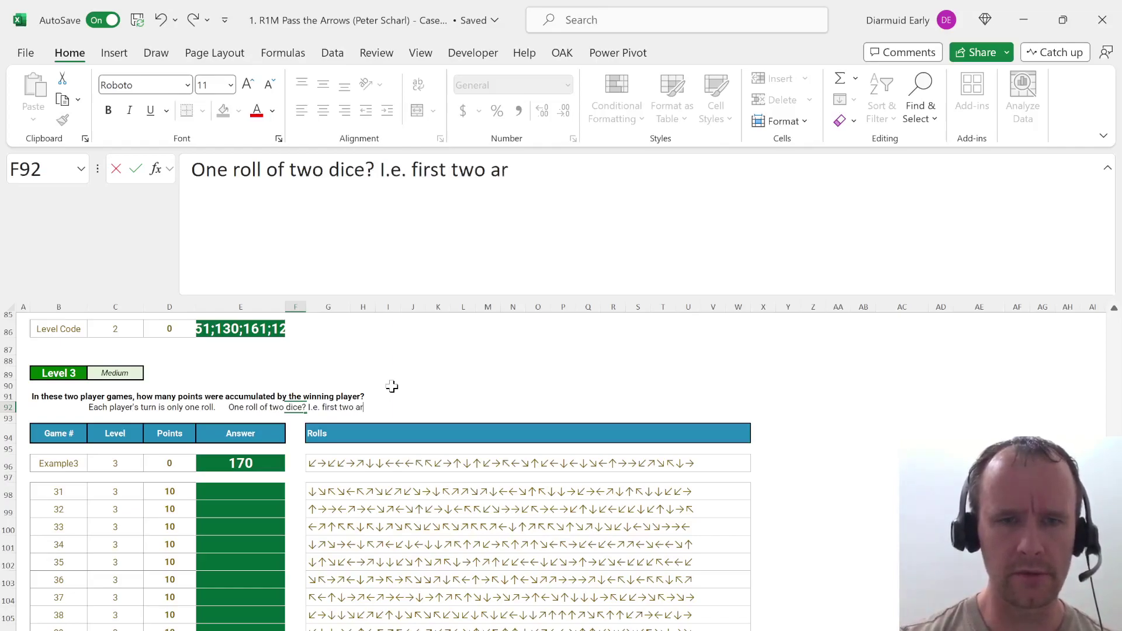
text(rows are P)
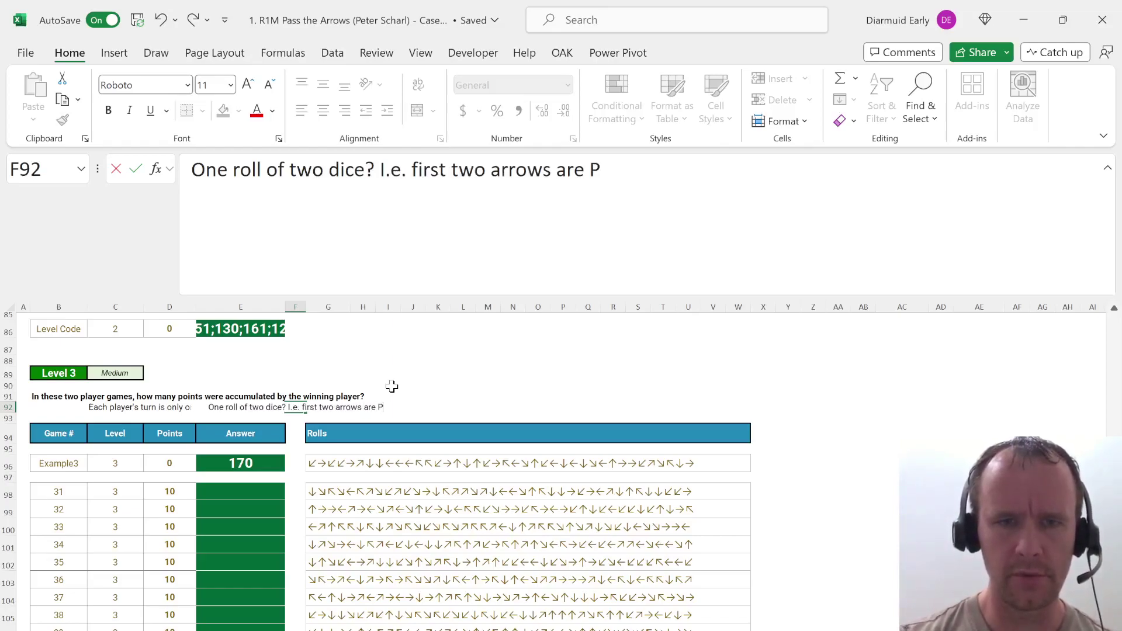
text(1, then 2 for P)
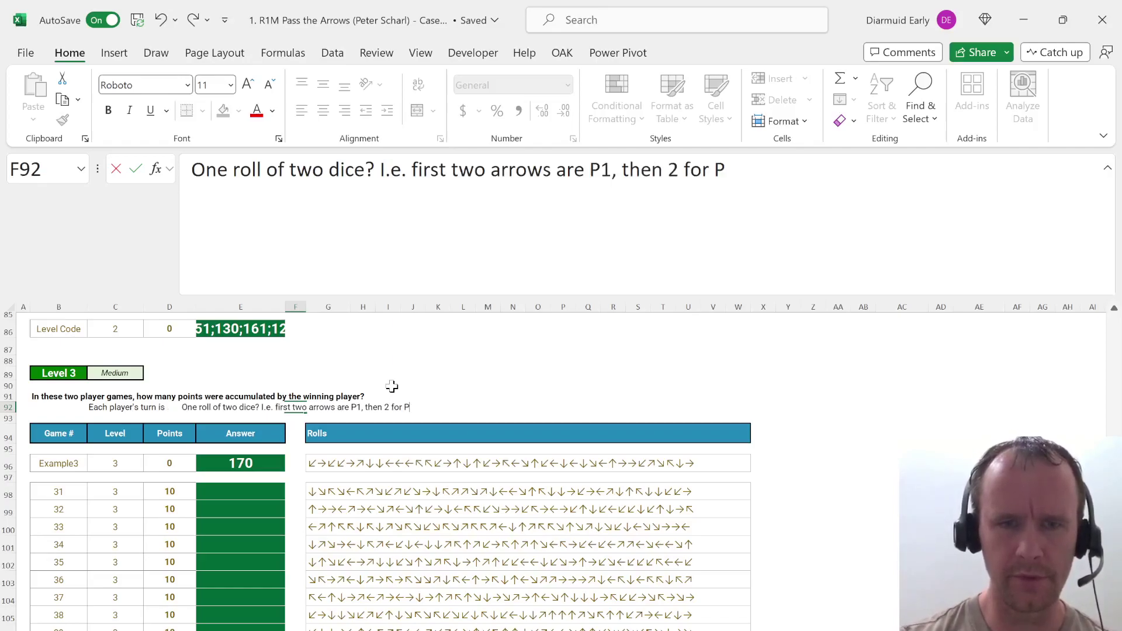
text(2, back to P1)
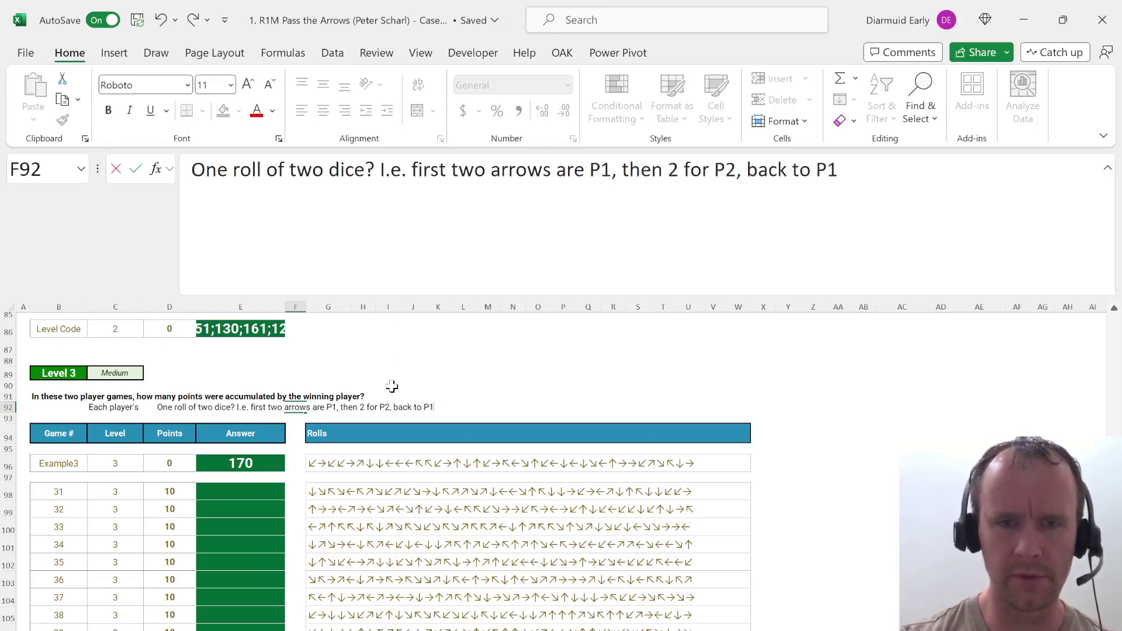
text(, etc?)
key(ctrl+Return)
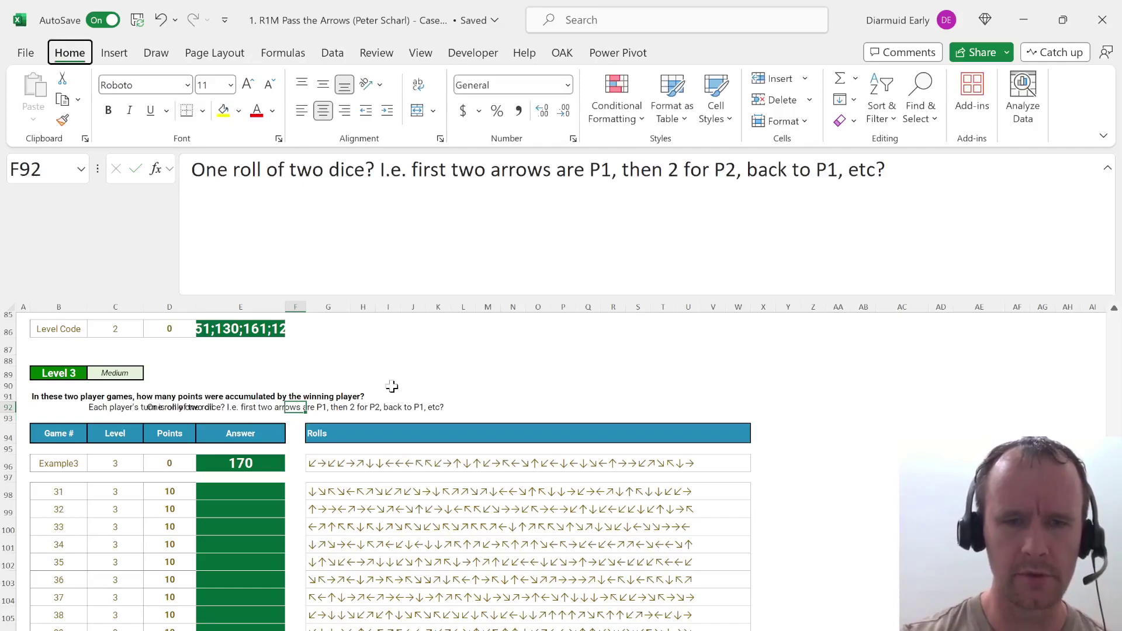
key(alt+h)
key(a)
key(l)
click(223, 110)
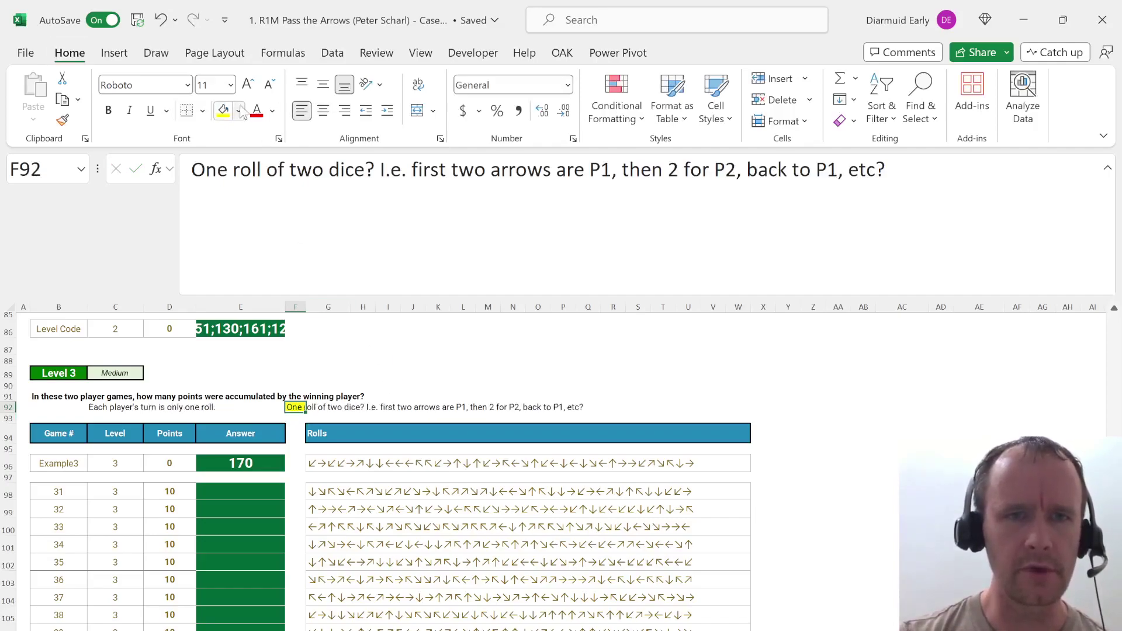
click(256, 110)
In Y96, split Example3's rolls into arrow pairs with =MID(G96,SEQUENCE(10,2,1,2),2).
click(779, 471)
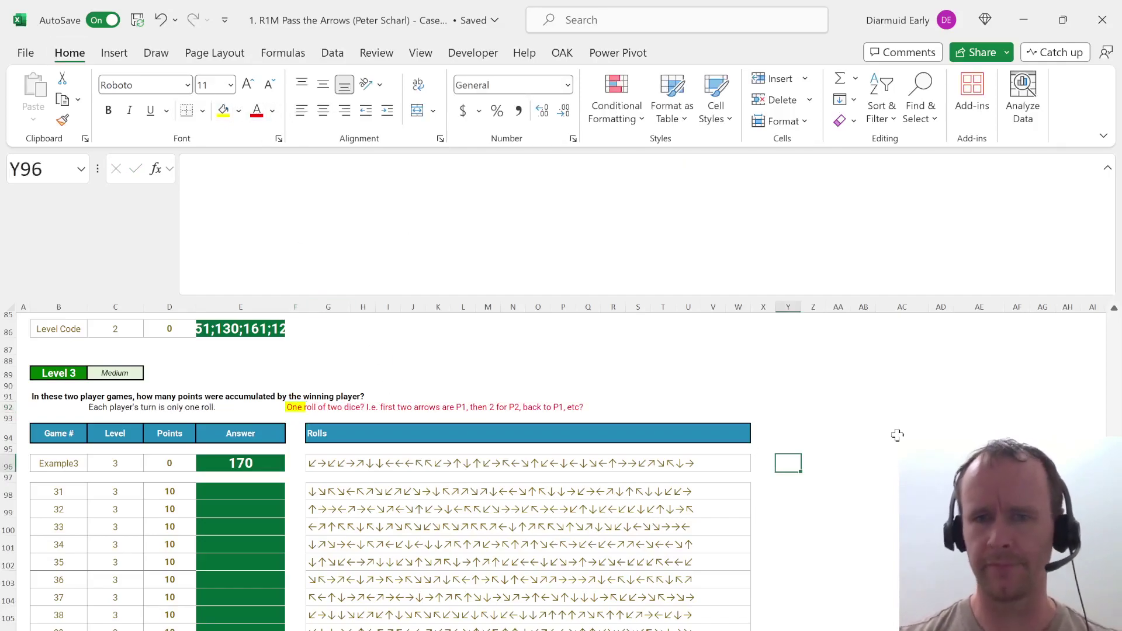
text(=)
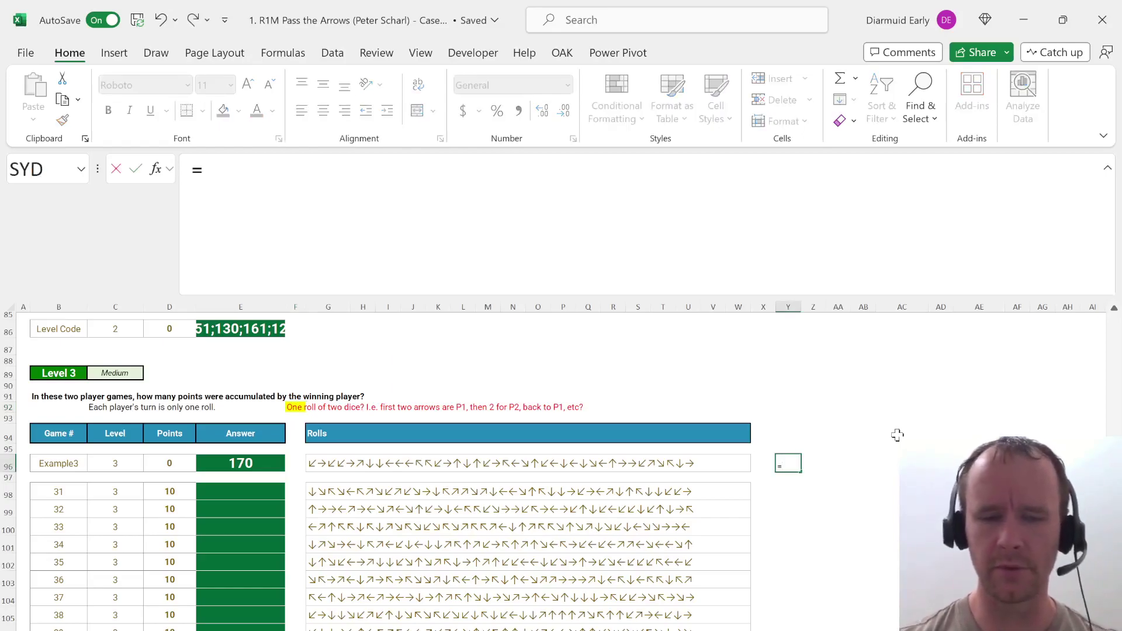
text(mid)
key(Tab)
key(Left)
key(Left)
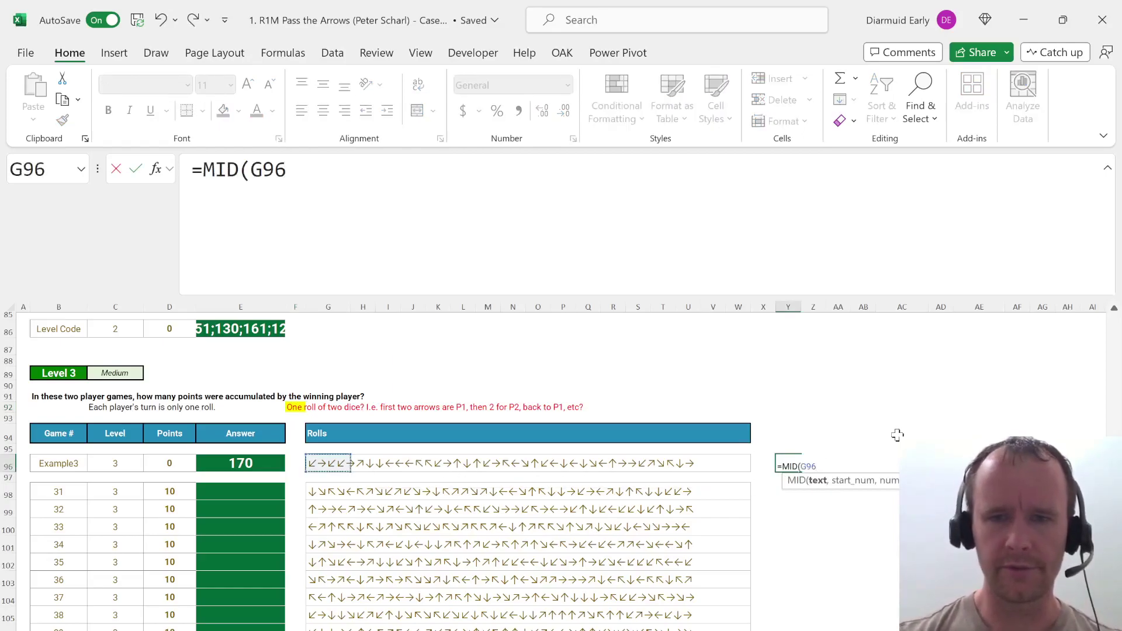
text(,seq)
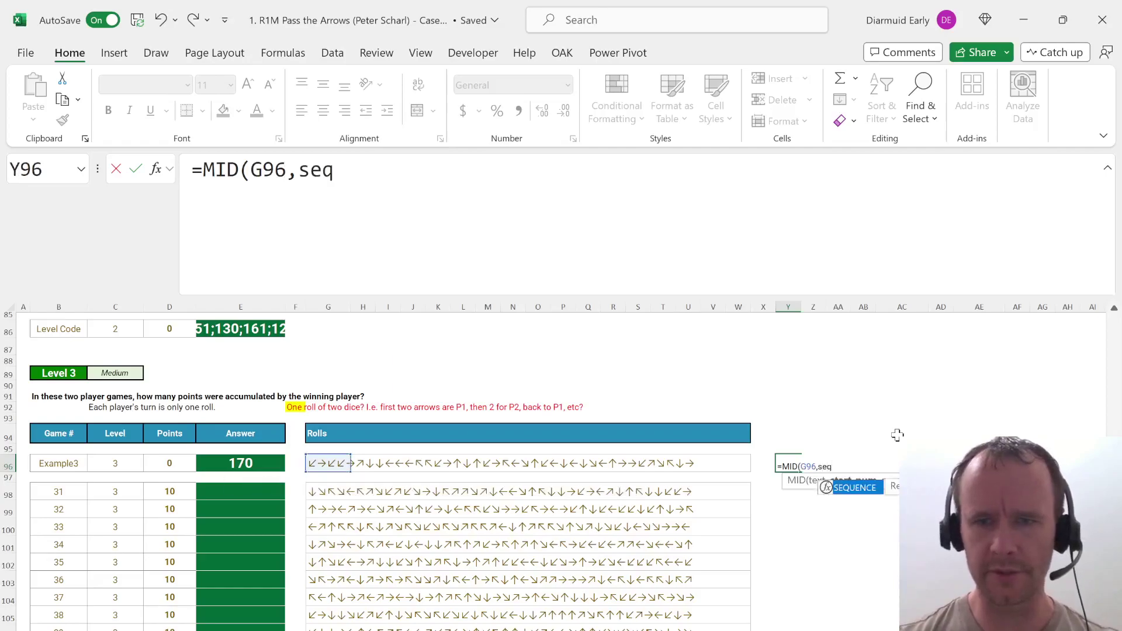
key(Tab)
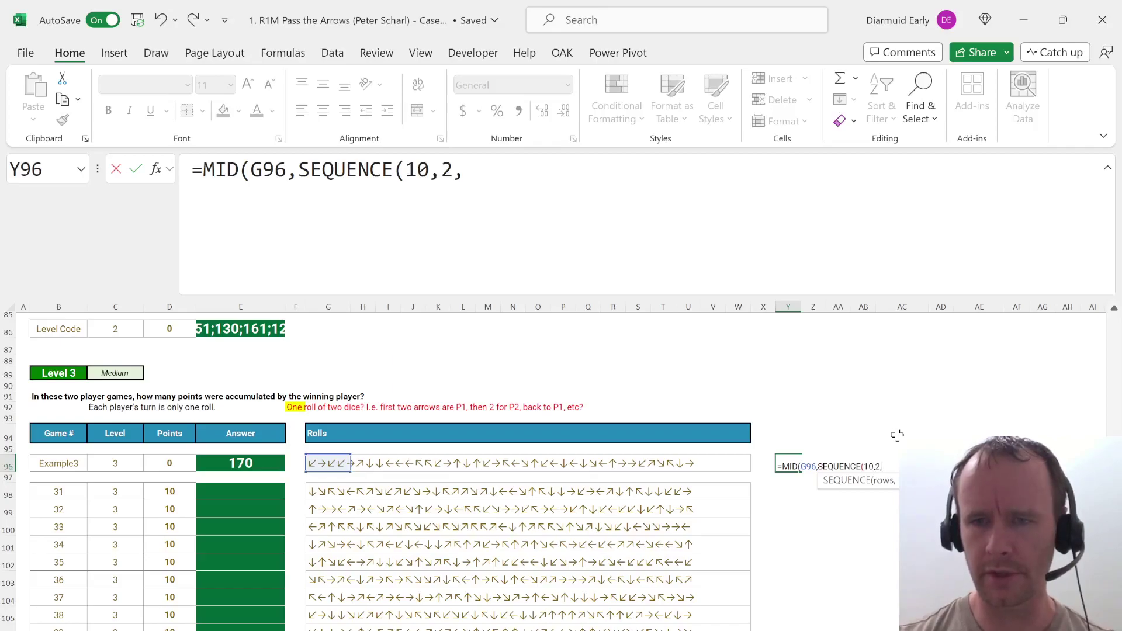
text(2)))
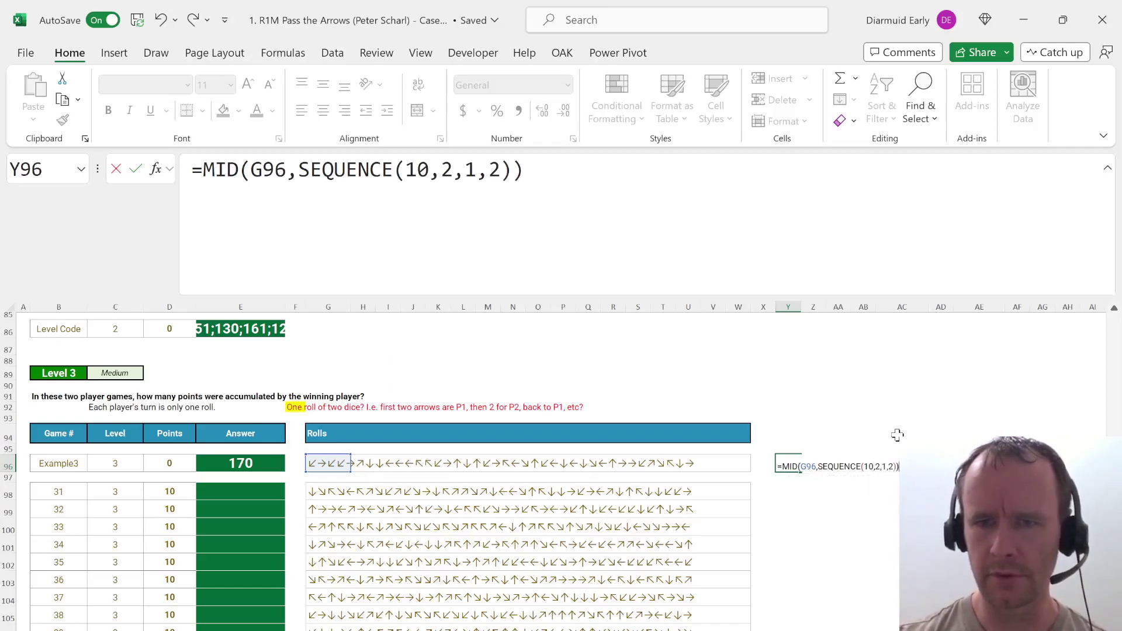
key(BackSpace)
text(,2)
key(Return)
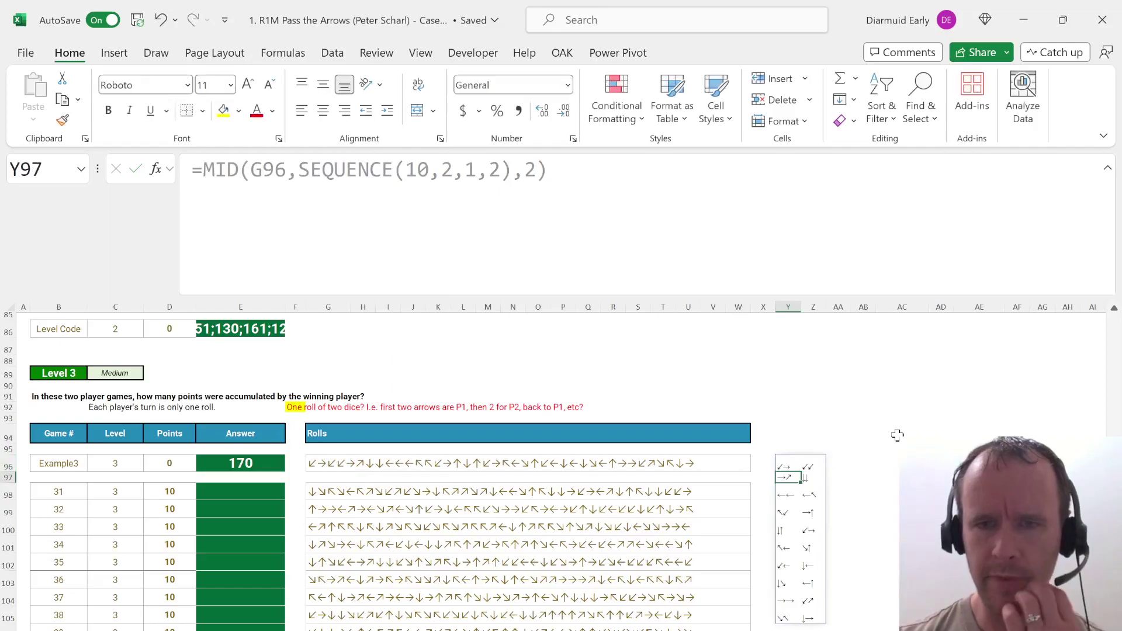
Test the SEQUENCE(10,2,1,2) part alone in AA96, then delete the test output.
key(Up)
key(Right)
key(Right)
key(Left)
key(Left)
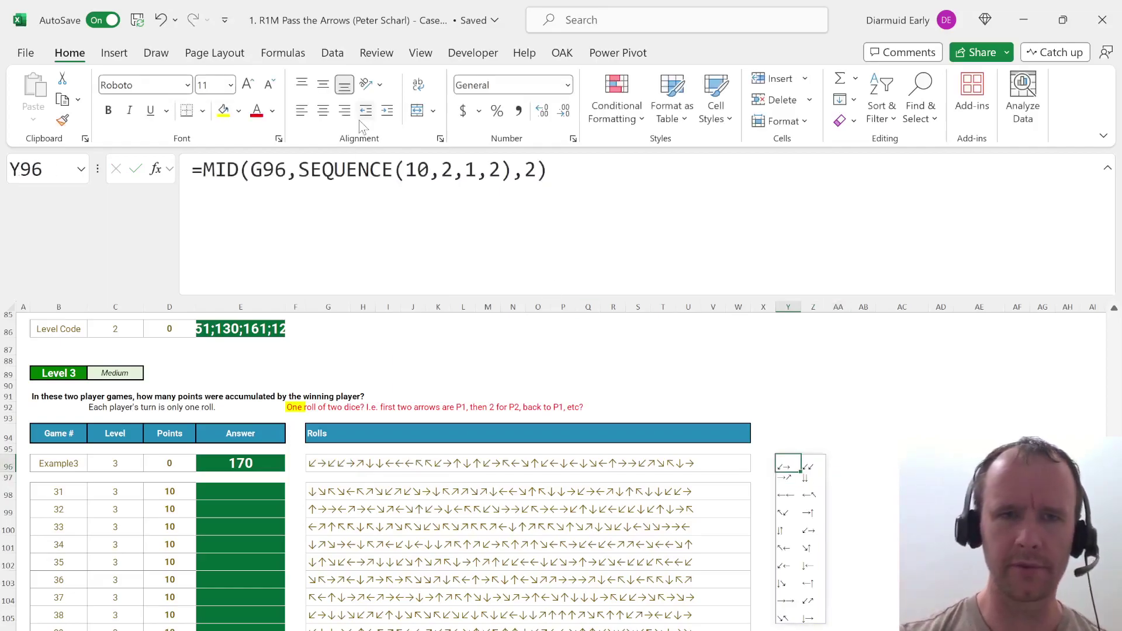
click(343, 166)
click(274, 310)
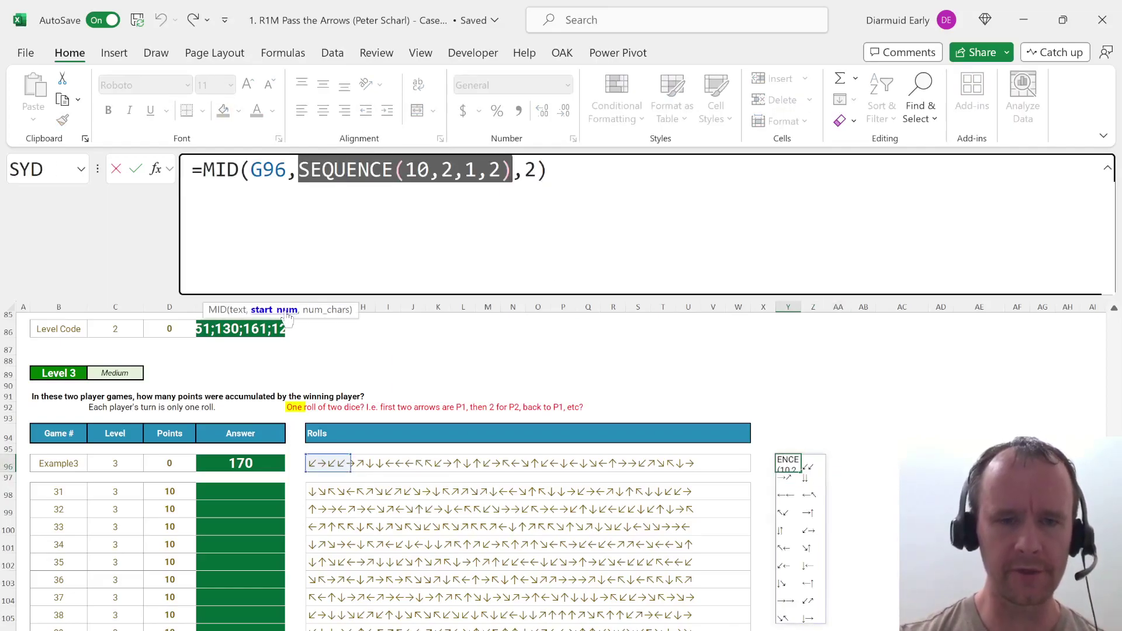
key(ctrl+c)
key(Escape)
key(Right)
key(Right)
text(=)
key(ctrl+v)
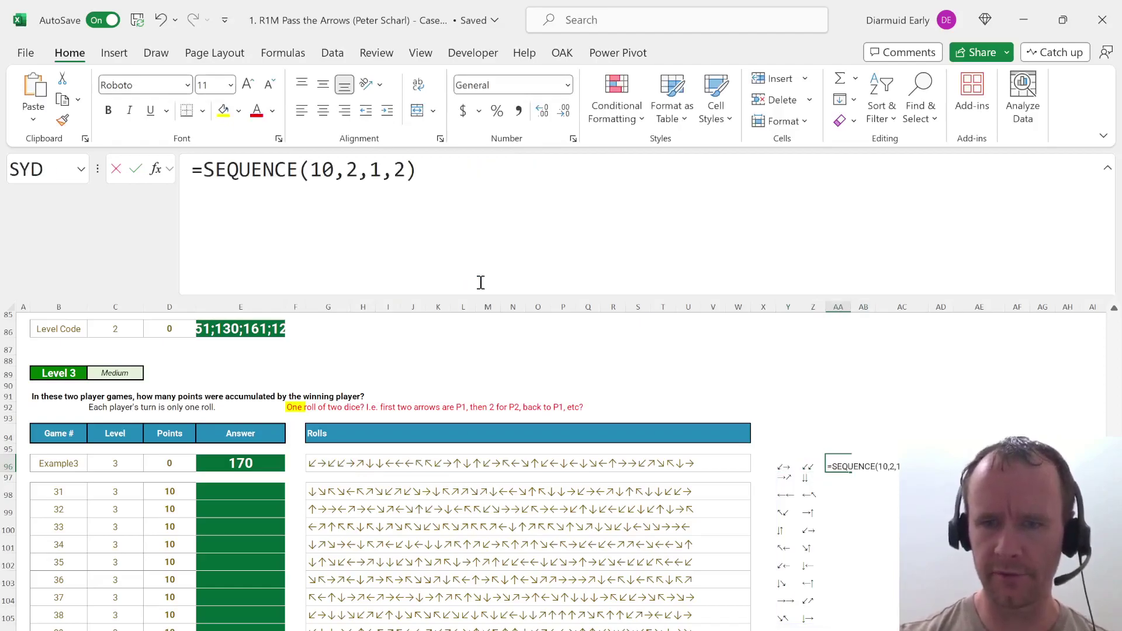
key(Return)
key(Up)
key(Right)
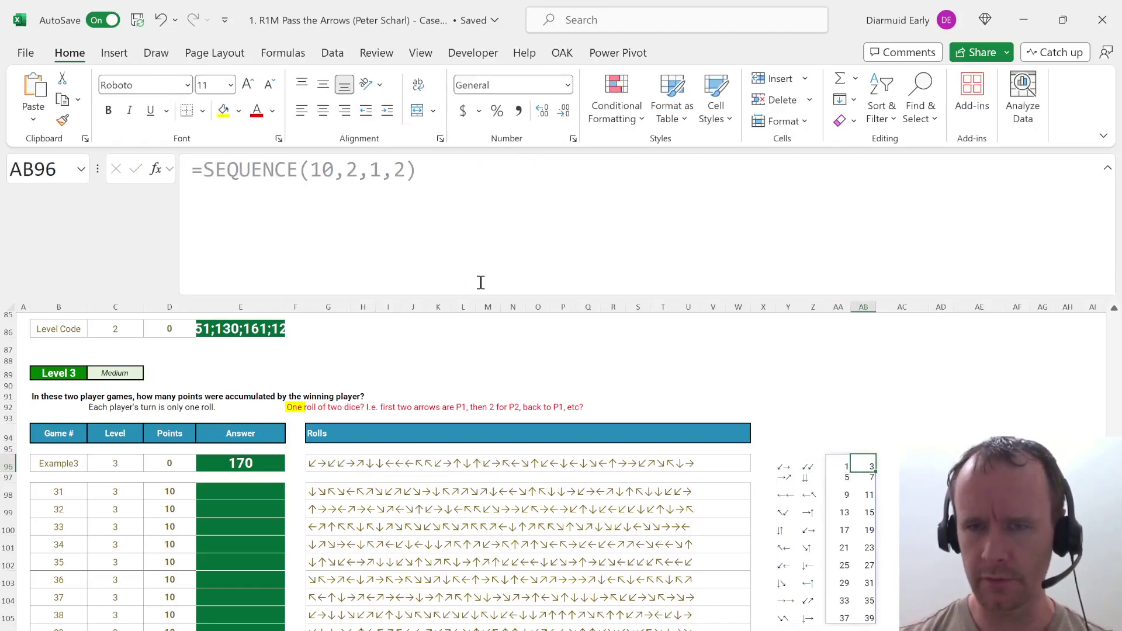
key(Left)
key(Down)
key(Up)
key(Delete)
key(Left)
key(Left)
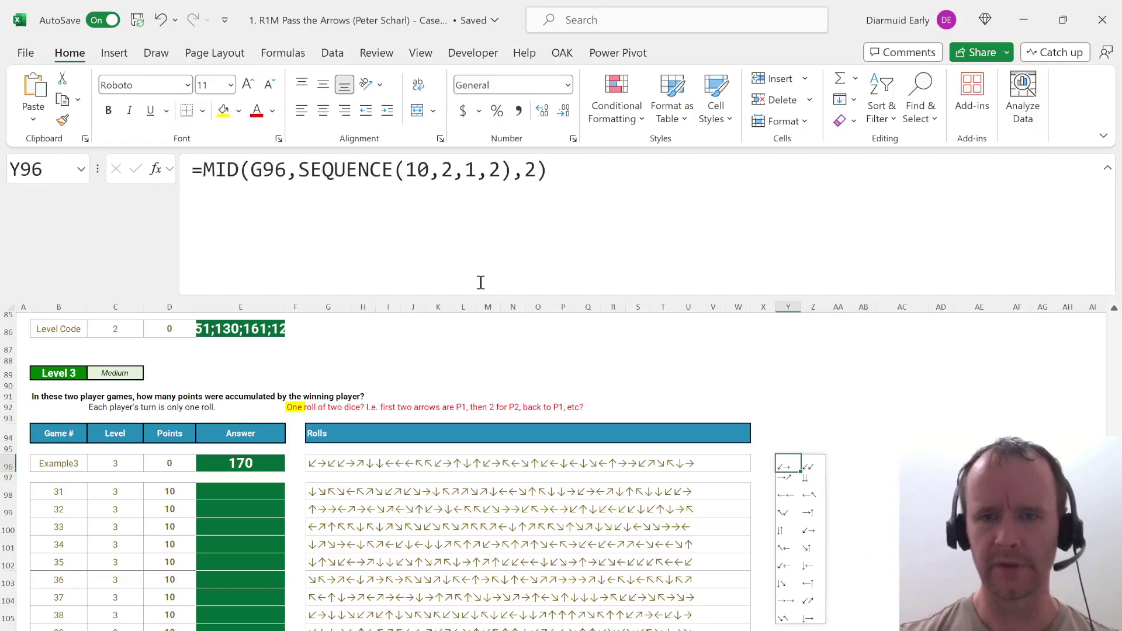
Wrap the Y96 formula in scor() to score each arrow pair.
click(199, 168)
text(s)
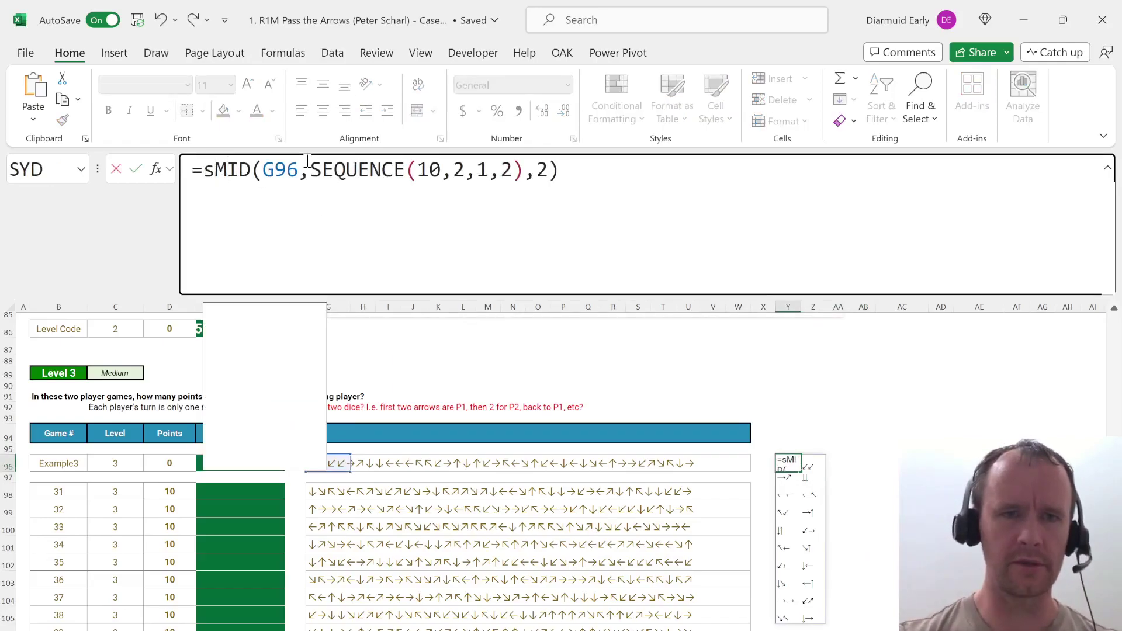
text(cor()
key(End)
text())
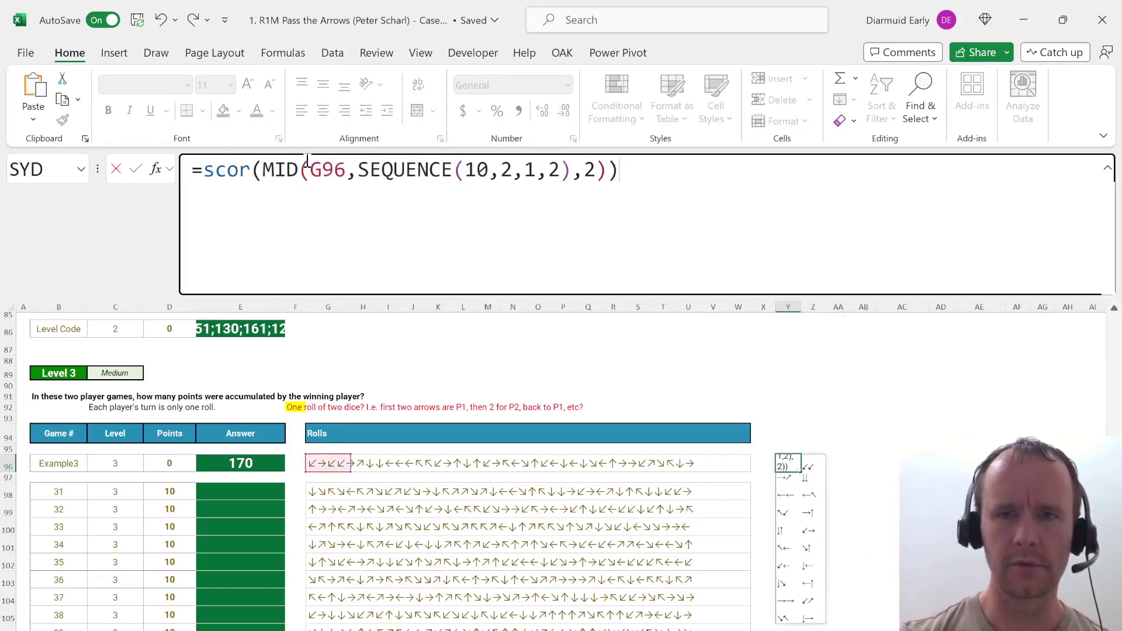
key(Return)
key(Up)
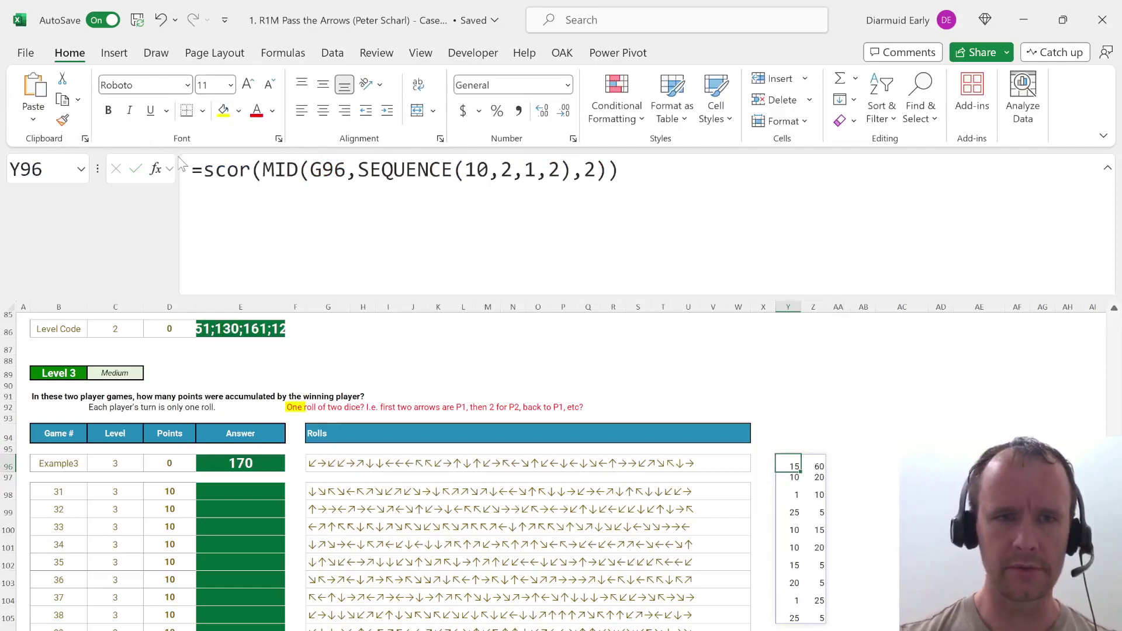
Wrap it in BYCOL with LAMBDA(cl,SUM(cl)) to get per-player totals 132 and 170.
click(200, 170)
text(byc)
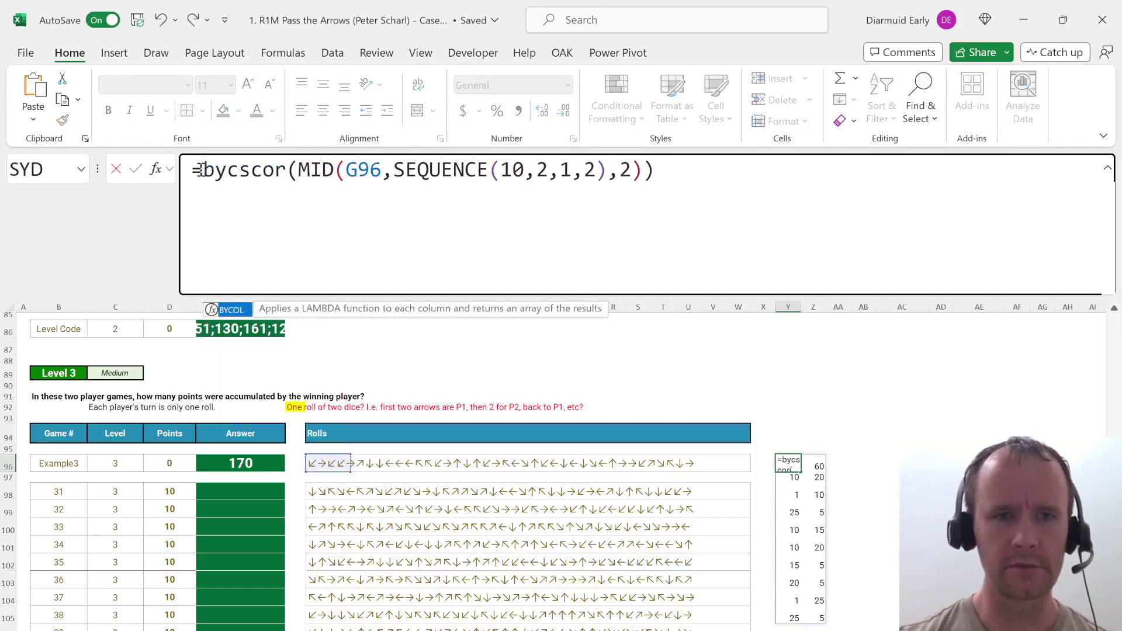
key(Tab)
key(End)
text(,)
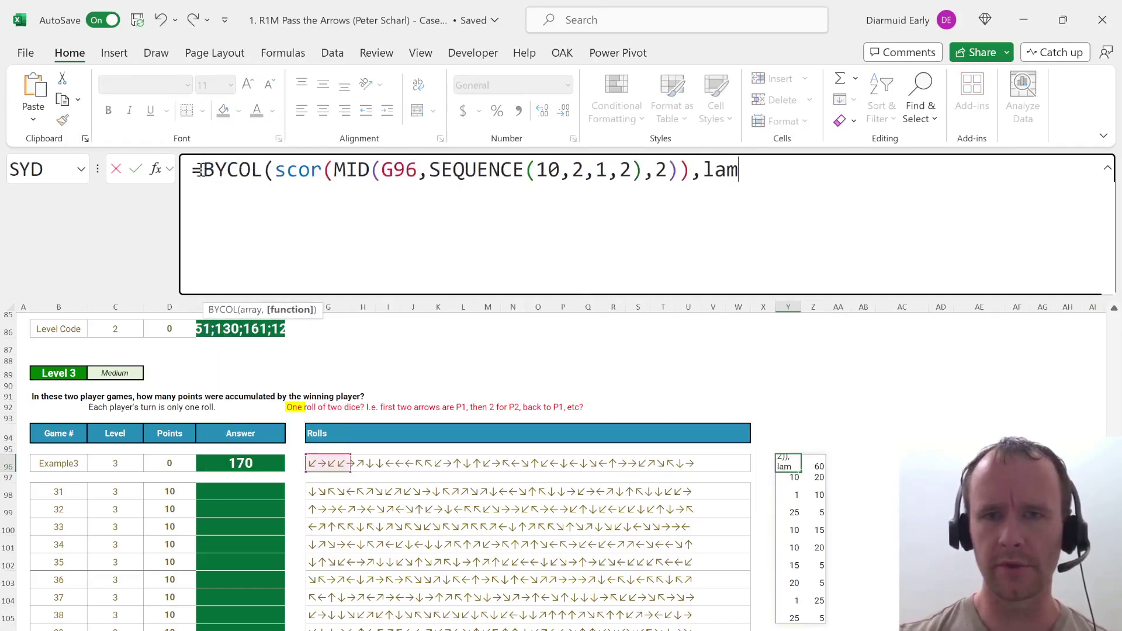
text((co)
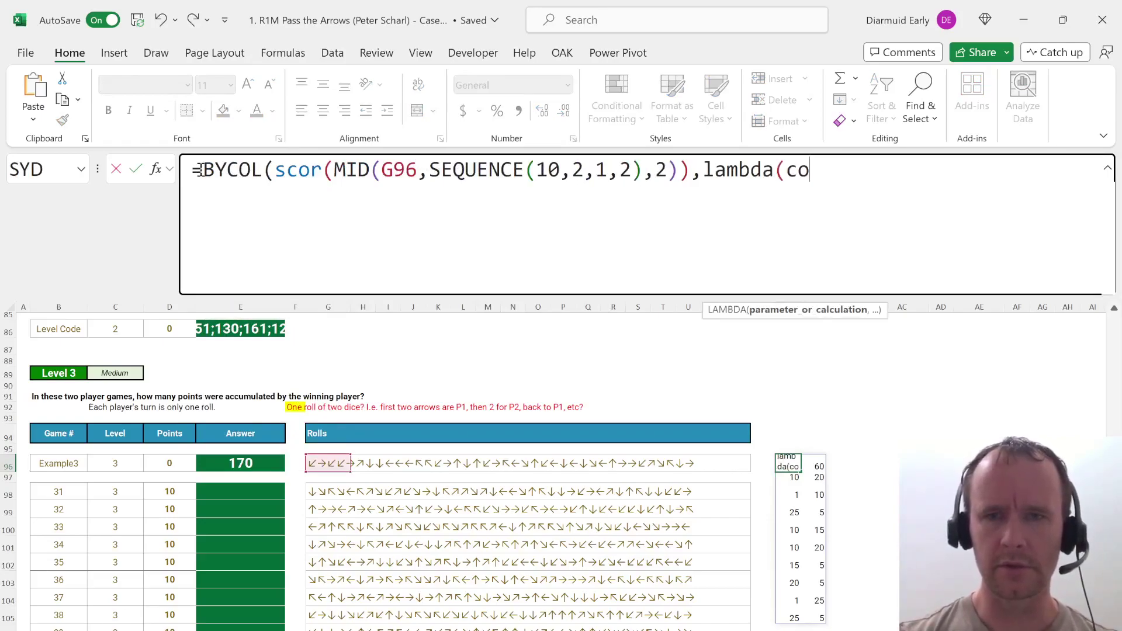
key(BackSpace)
text(l,sum)
key(Tab)
text(cl)
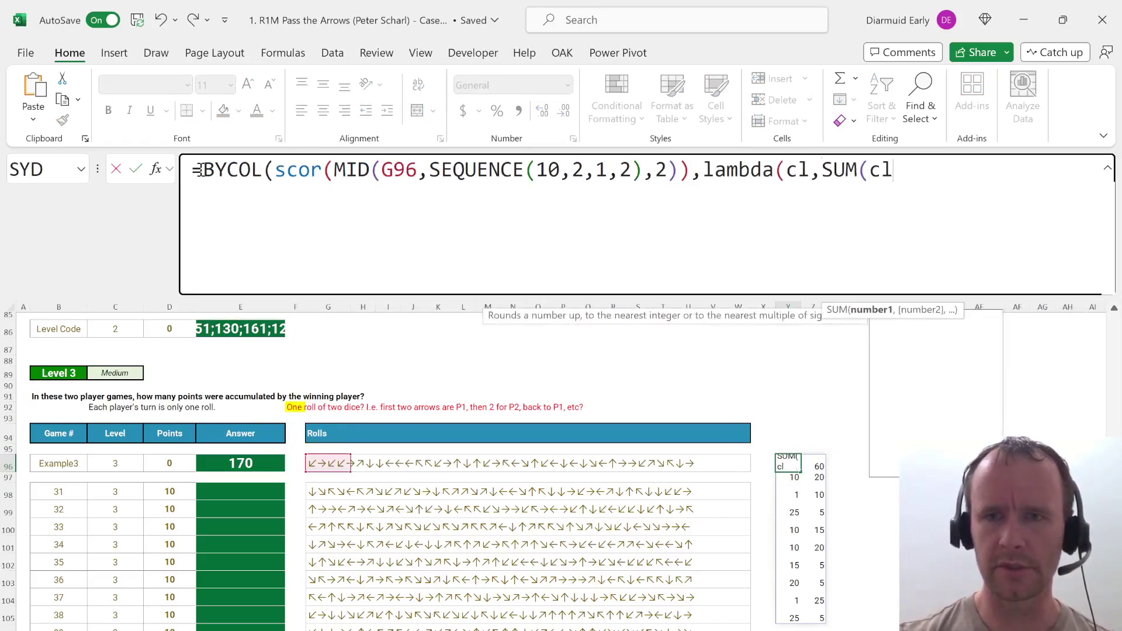
text()))
key(Return)
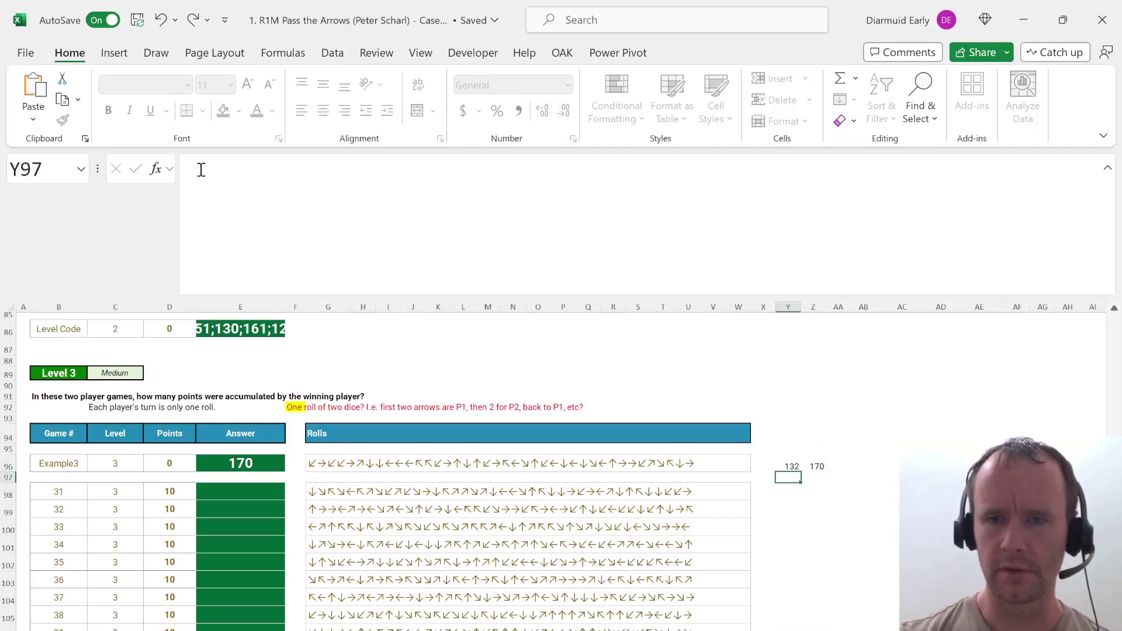
key(Up)
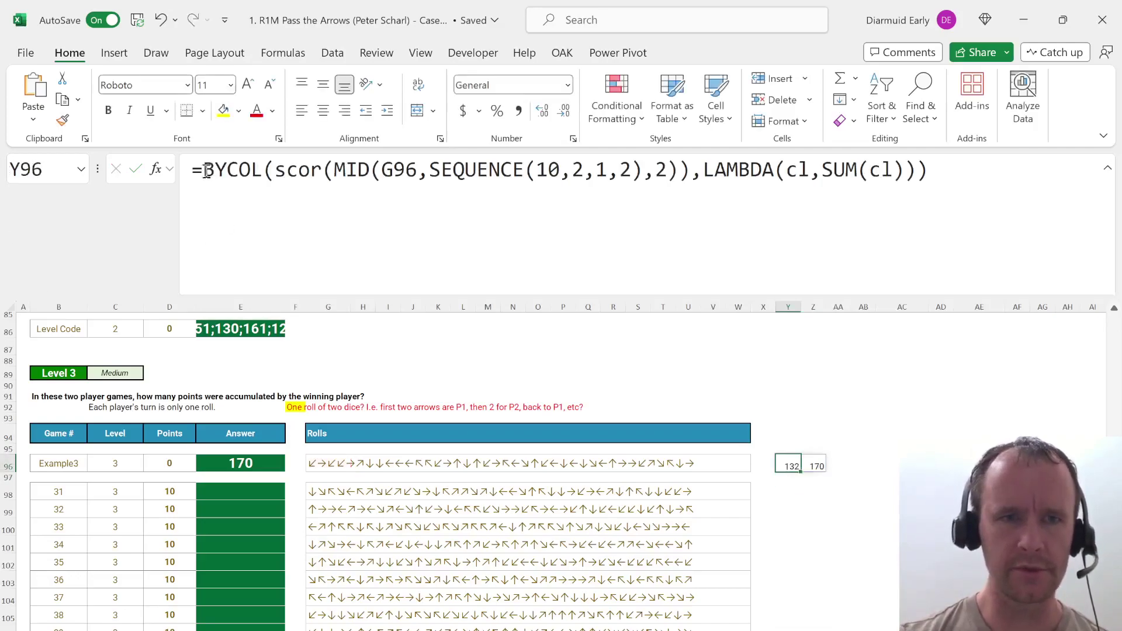
Wrap the totals in MAX so the formula returns the winning score, 170.
click(206, 171)
text(ma)
key(Tab)
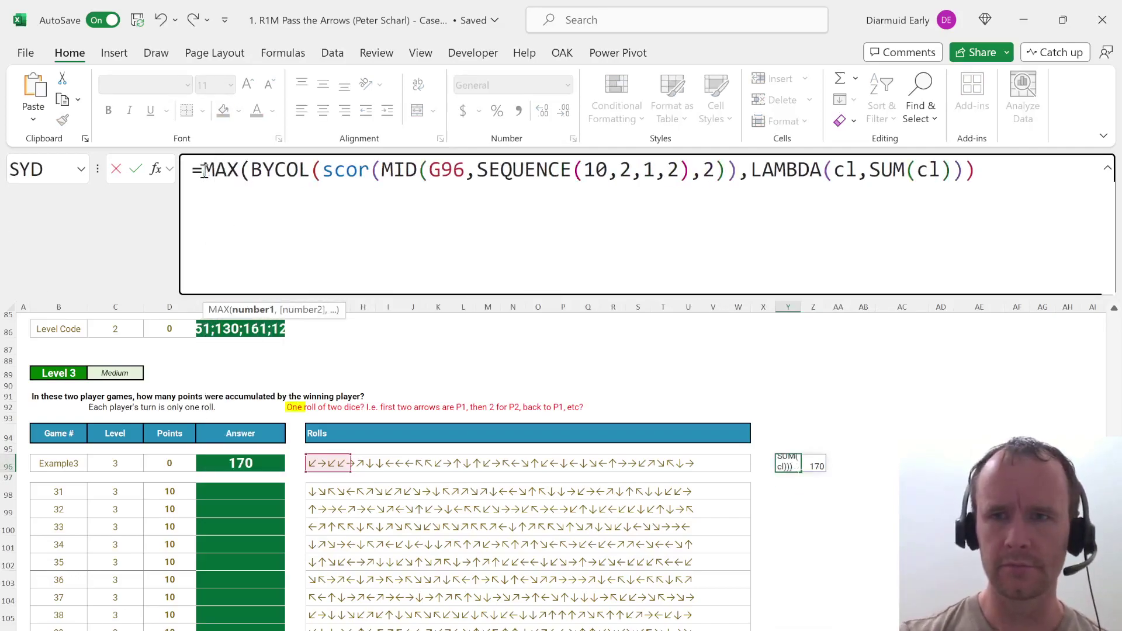
text())
key(Return)
key(Up)
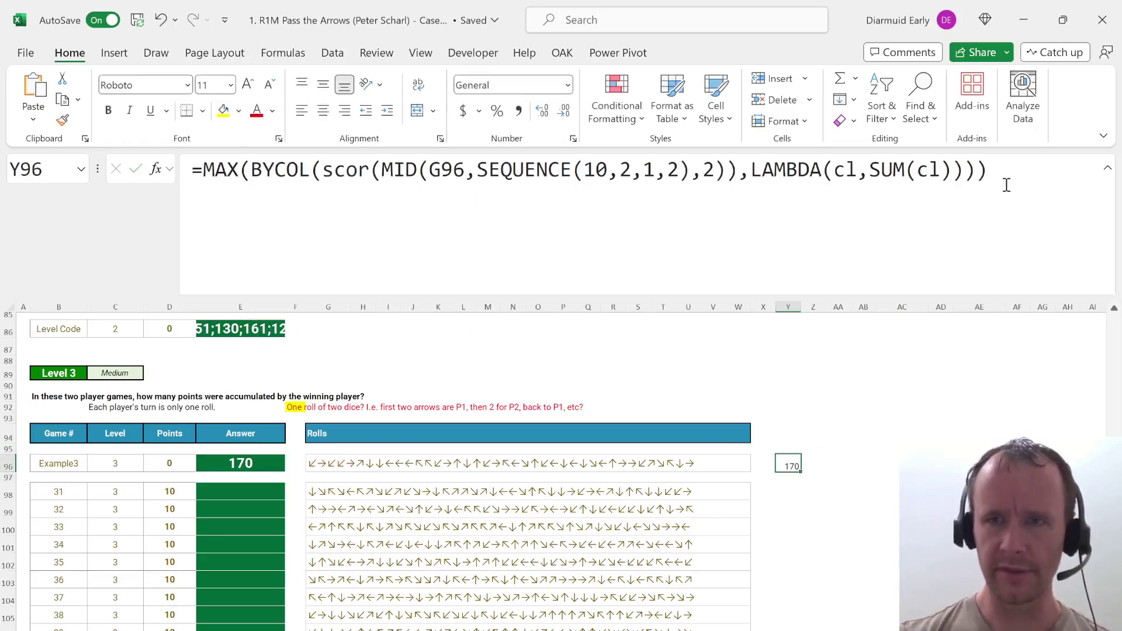
Take the formula out of test cell Y96 and confirm Example3's expected answer is 170.
click(1007, 185)
key(ctrl+a)
key(BackSpace)
key(Return)
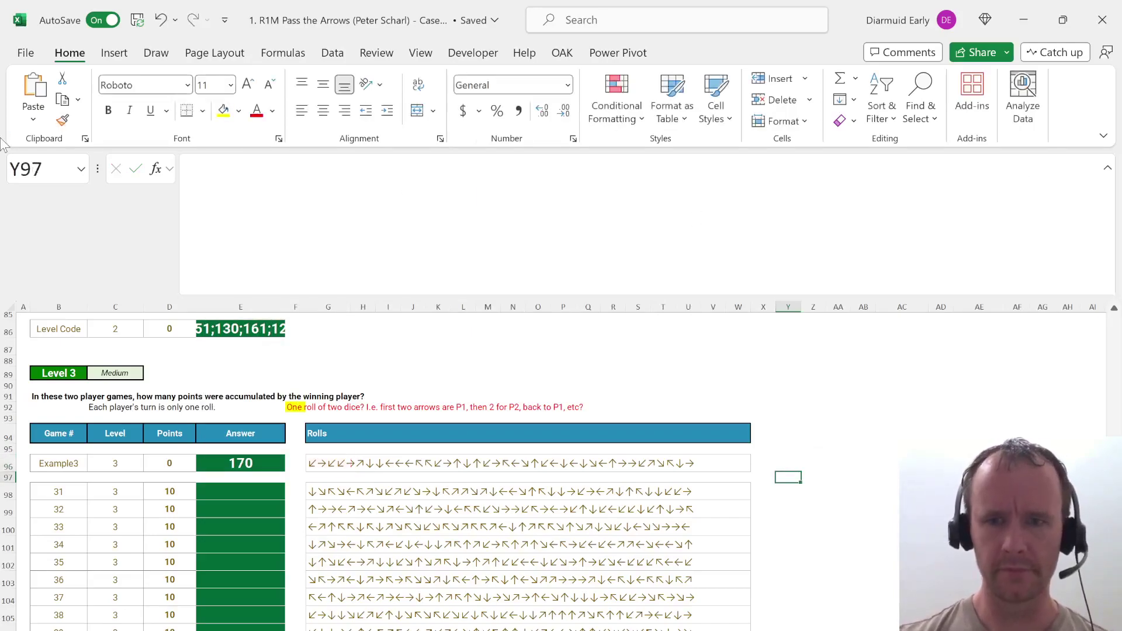
key(Up)
key(ctrl+Left)
key(ctrl+Left)
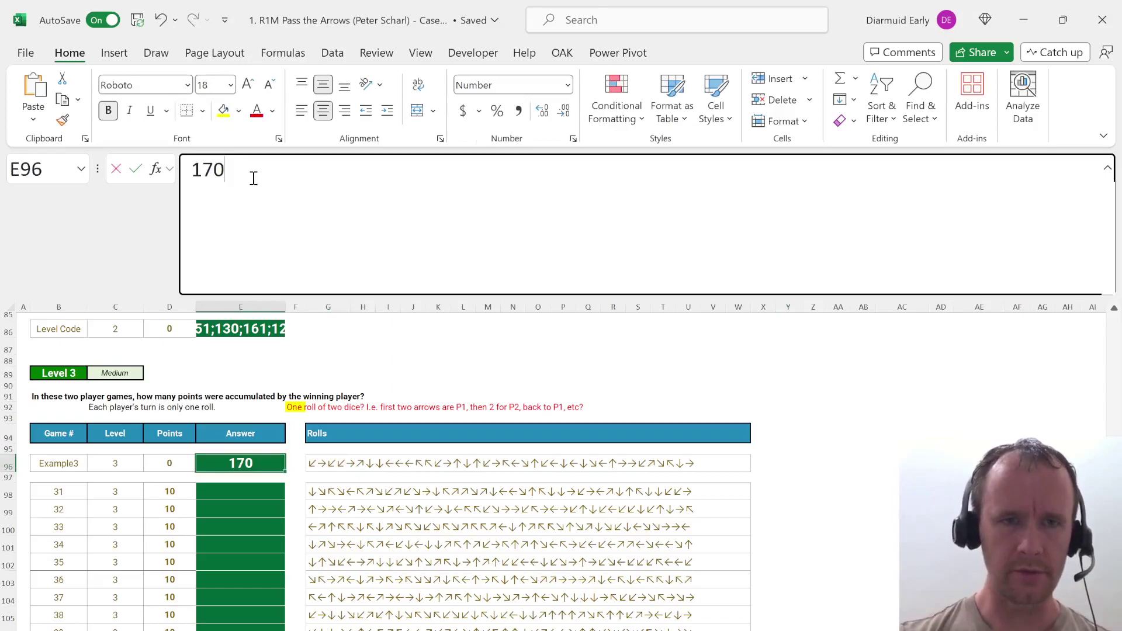
double_click(210, 170)
key(Return)
Paste the winning-score formula into E98 and fill it down through E117.
key(Up)
key(Up)
key(Down)
key(ctrl+c)
key(Down)
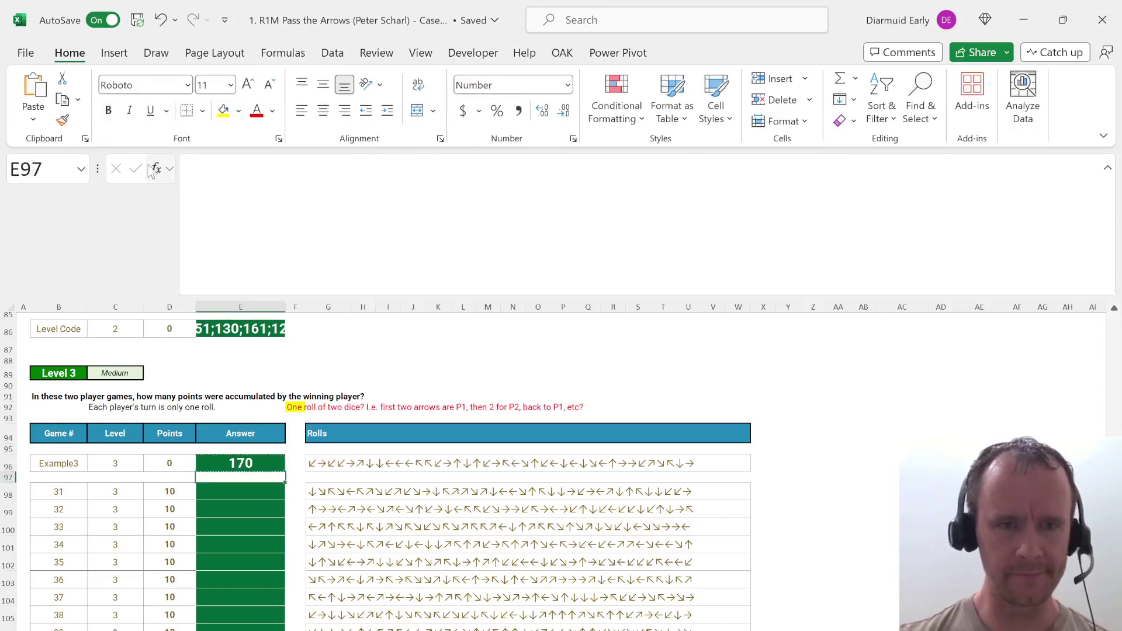
key(Down)
key(ctrl+v)
key(Left)
key(ctrl+Down)
key(Right)
key(ctrl+shift+Up)
key(ctrl+d)
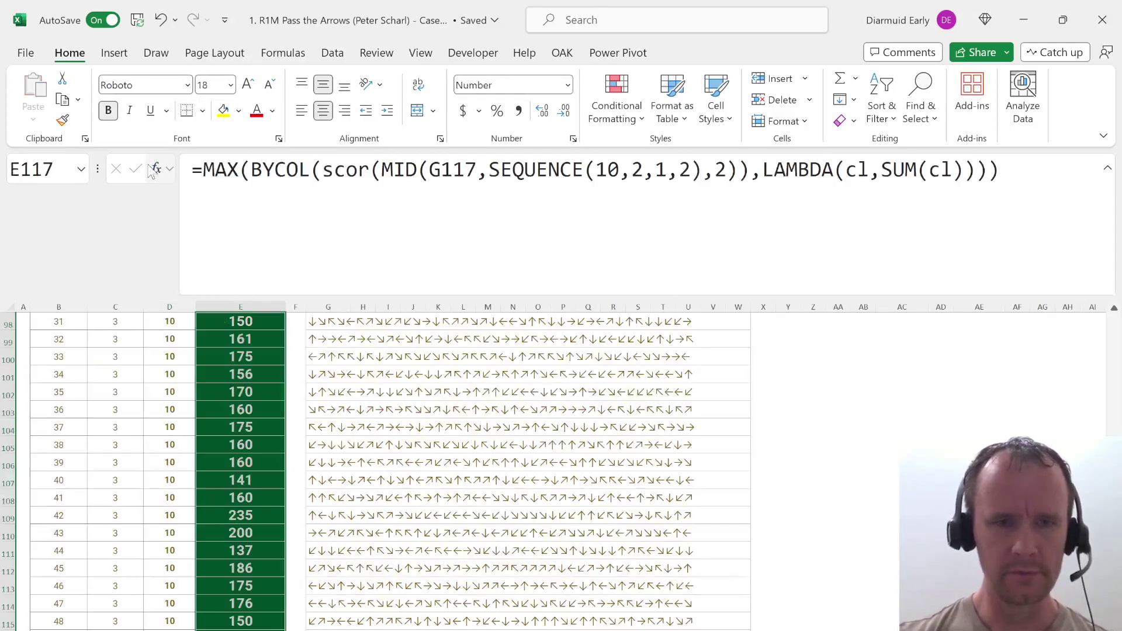
Scroll up to the Instructions box and select B14 to reread the Scoring, End Turn and Bust rules.
scroll(274, 523, down, 5)
scroll(274, 523, down, 2)
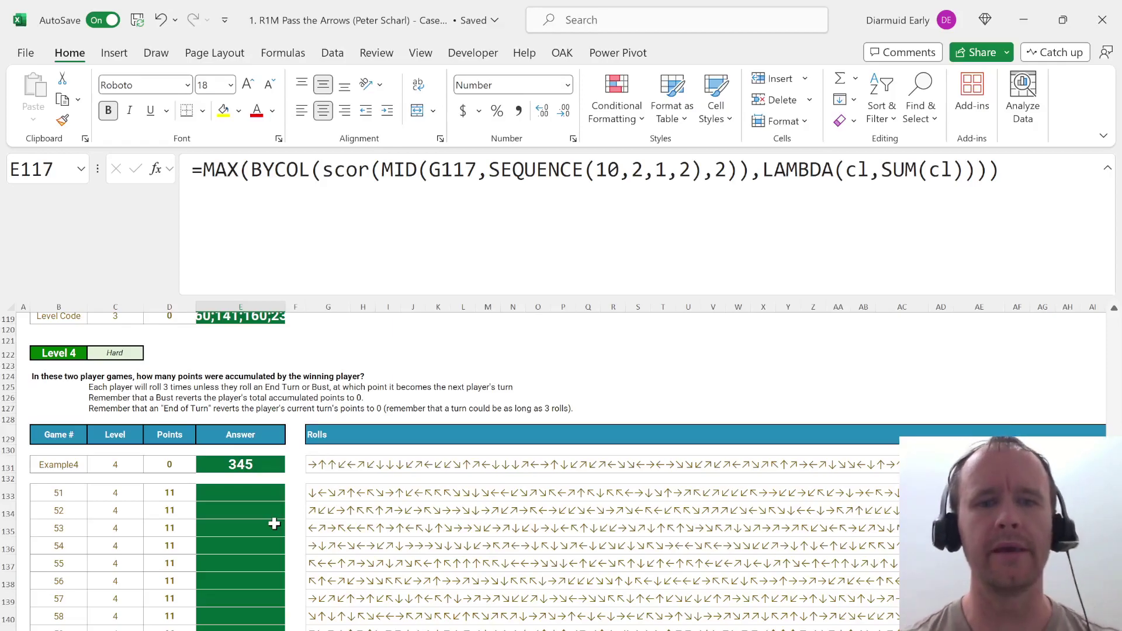
scroll(274, 524, up, 5)
scroll(274, 524, up, 20)
scroll(274, 523, up, 5)
scroll(274, 524, up, 1)
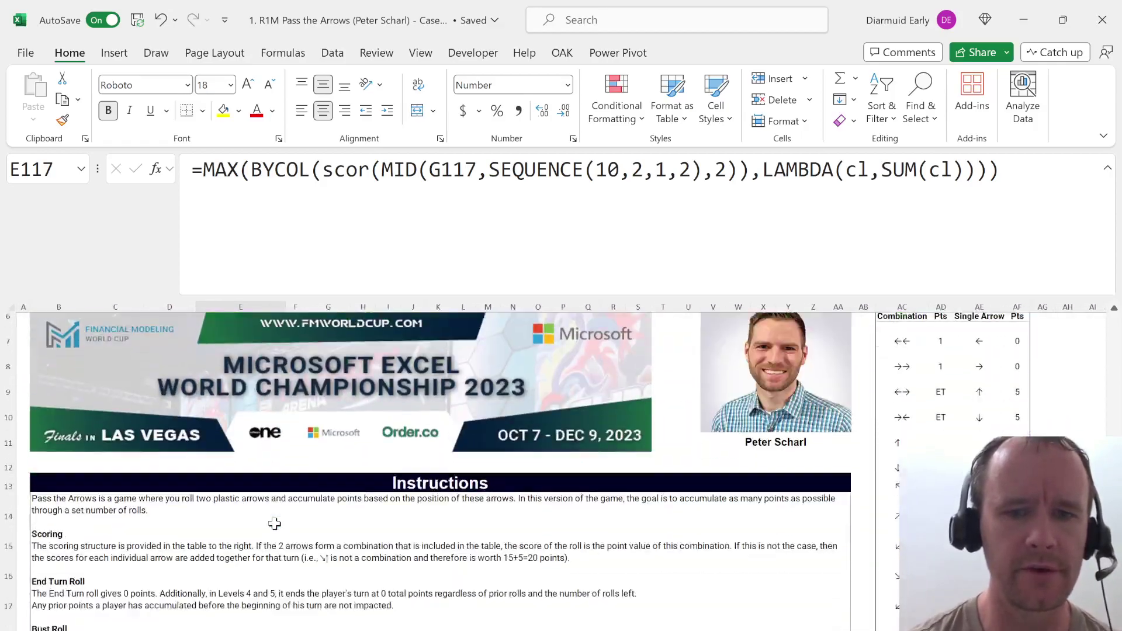
scroll(274, 524, down, 5)
scroll(274, 523, up, 1)
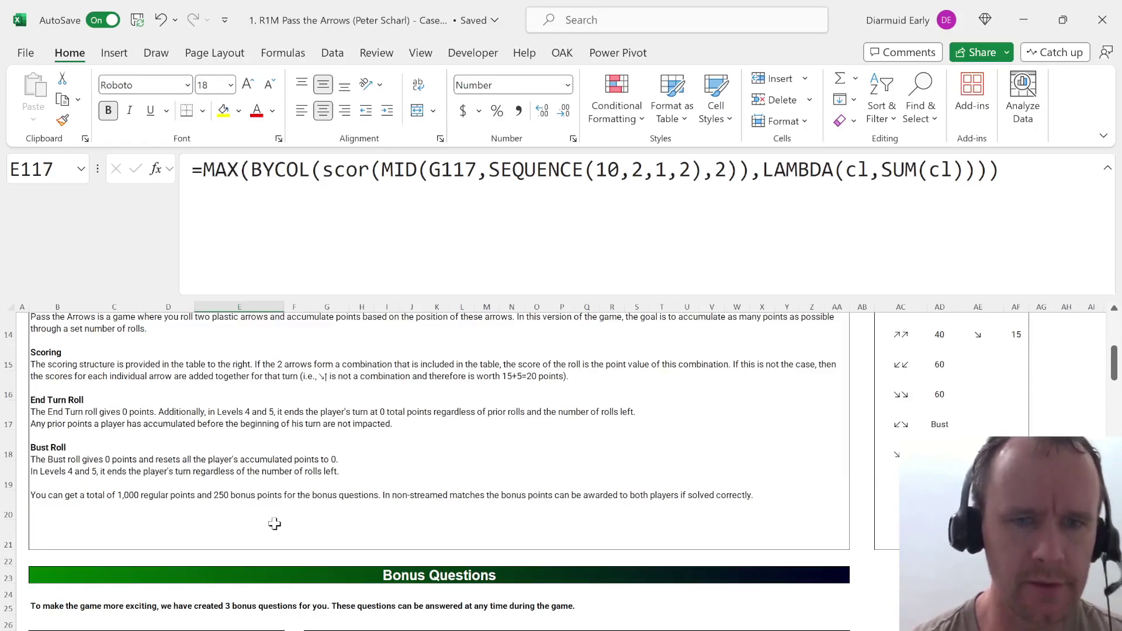
scroll(274, 524, down, 1)
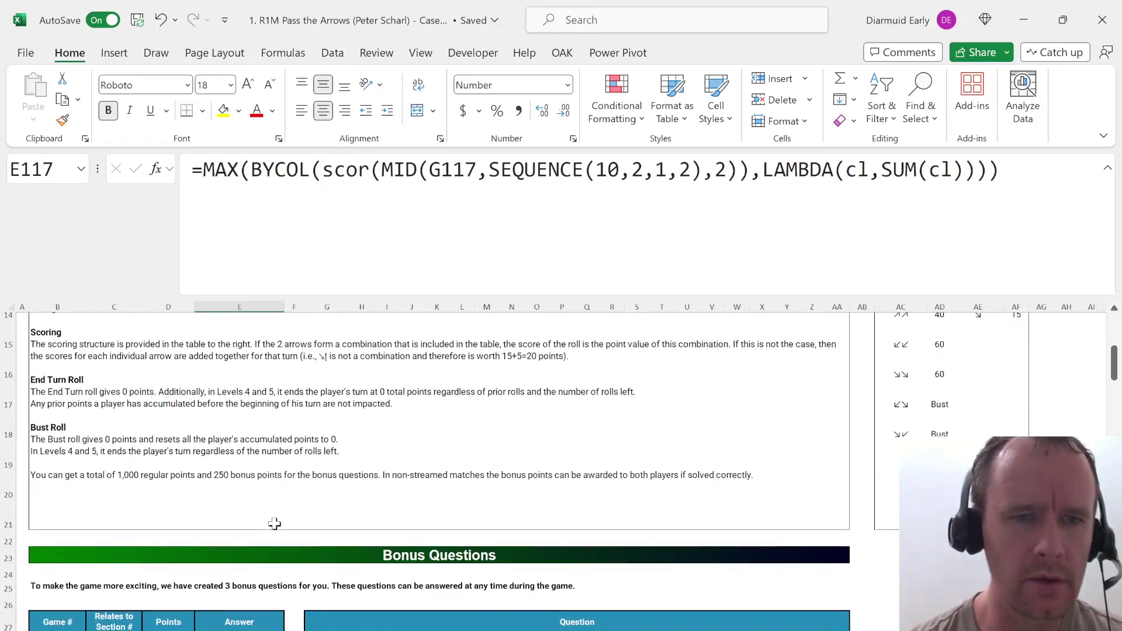
scroll(274, 524, up, 1)
click(60, 449)
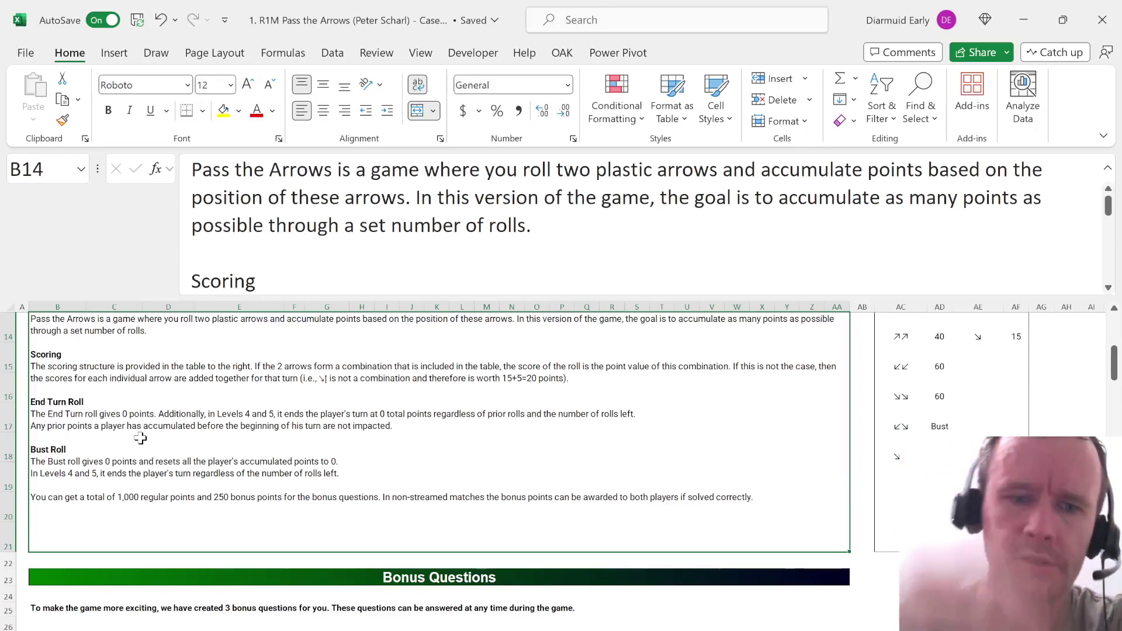
Copy game 11's =SUM(scor(MID(G65,…))) formula from E65 and paste it, uncommitted, into P65.
scroll(193, 602, down, 1)
scroll(193, 602, down, 5)
scroll(275, 468, down, 5)
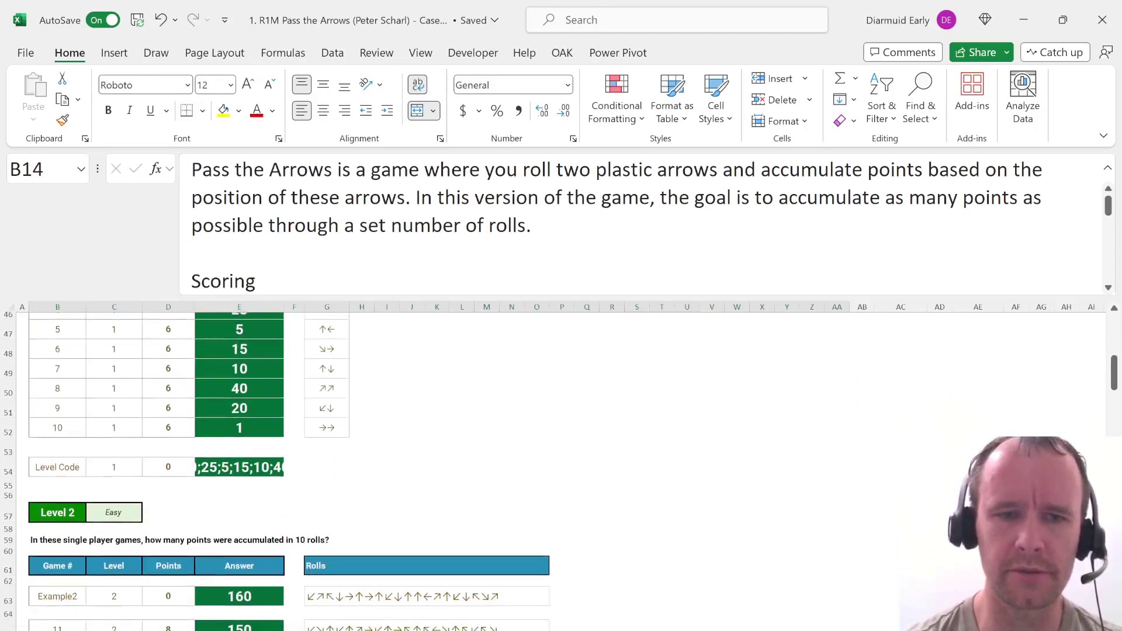
scroll(274, 468, down, 5)
scroll(274, 468, up, 3)
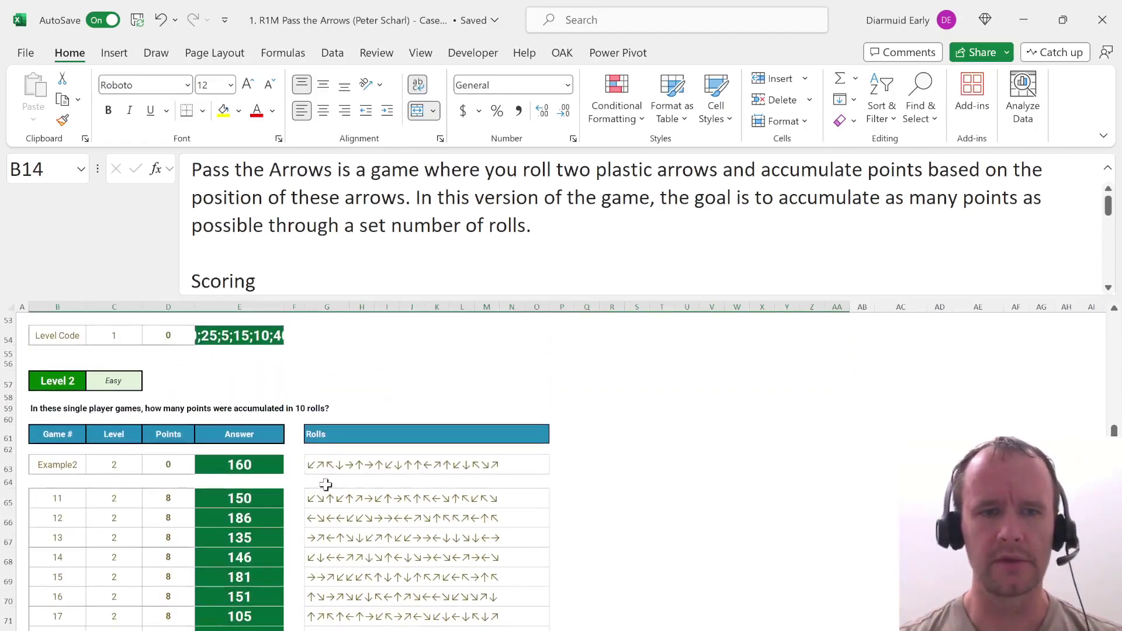
click(251, 500)
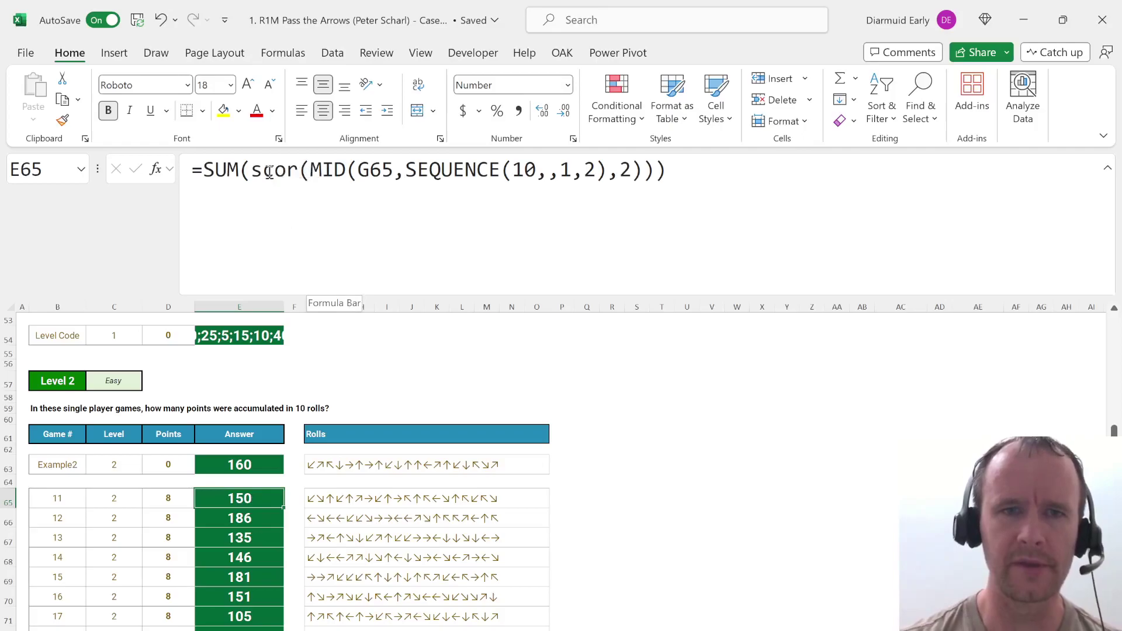
drag(253, 170, 632, 170)
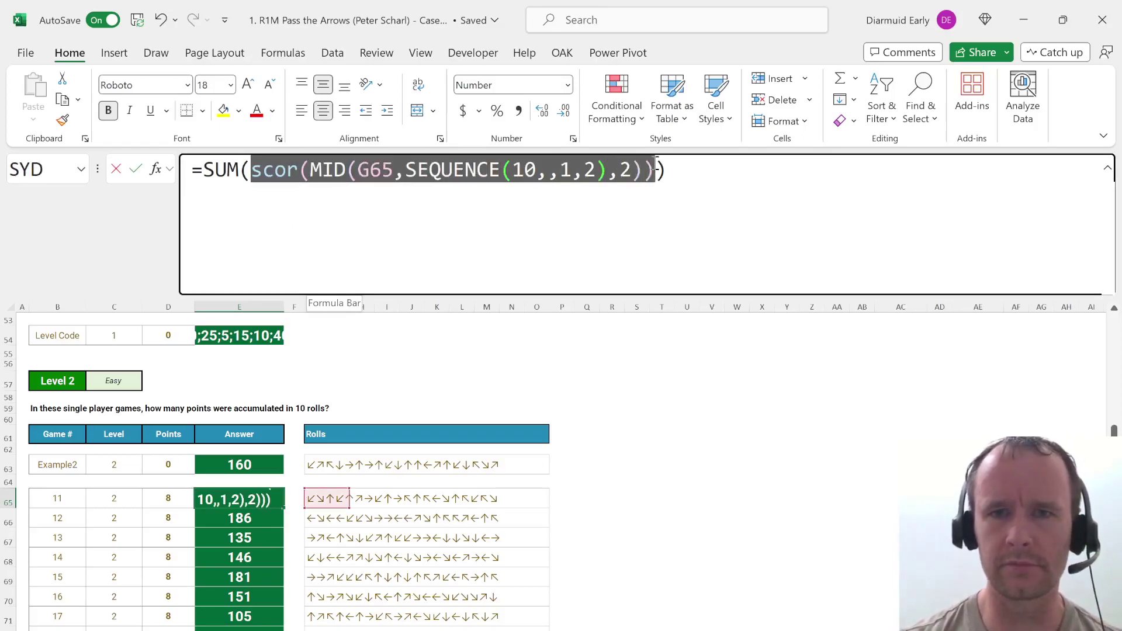
key(Left)
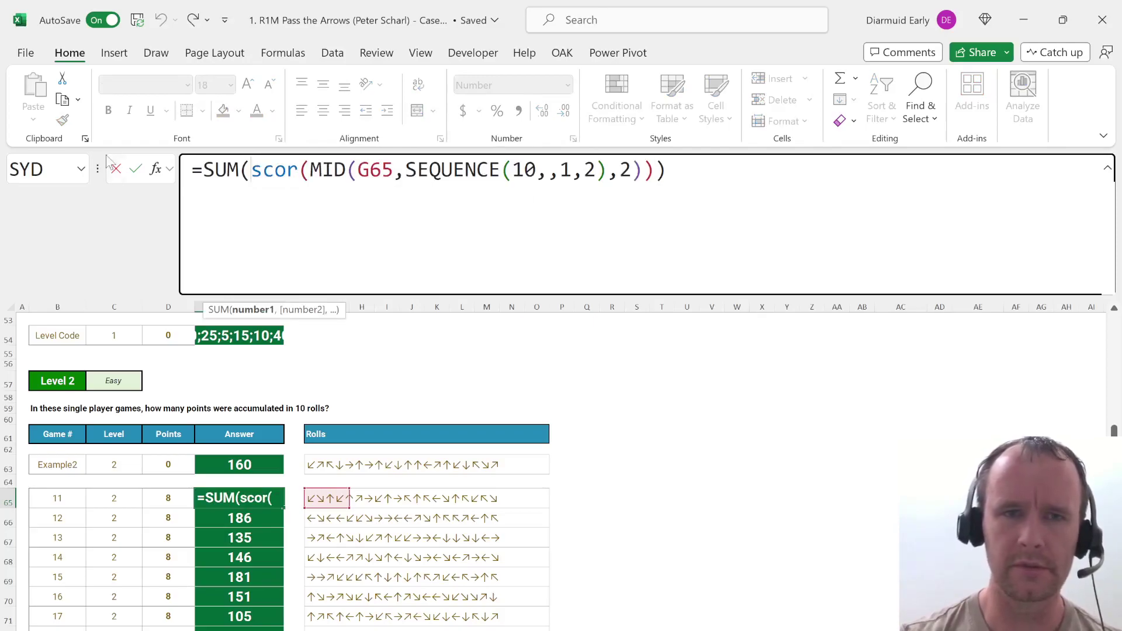
drag(681, 175, 3, 161)
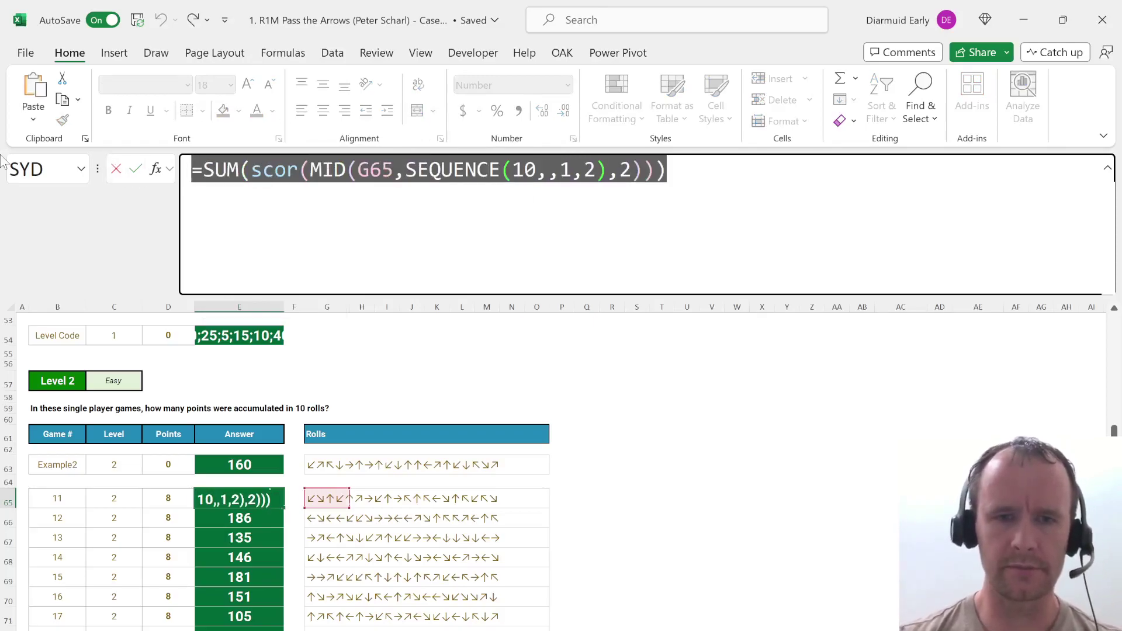
key(Return)
key(Right)
key(Right)
key(Right)
key(Right)
key(Right)
key(Right)
key(Right)
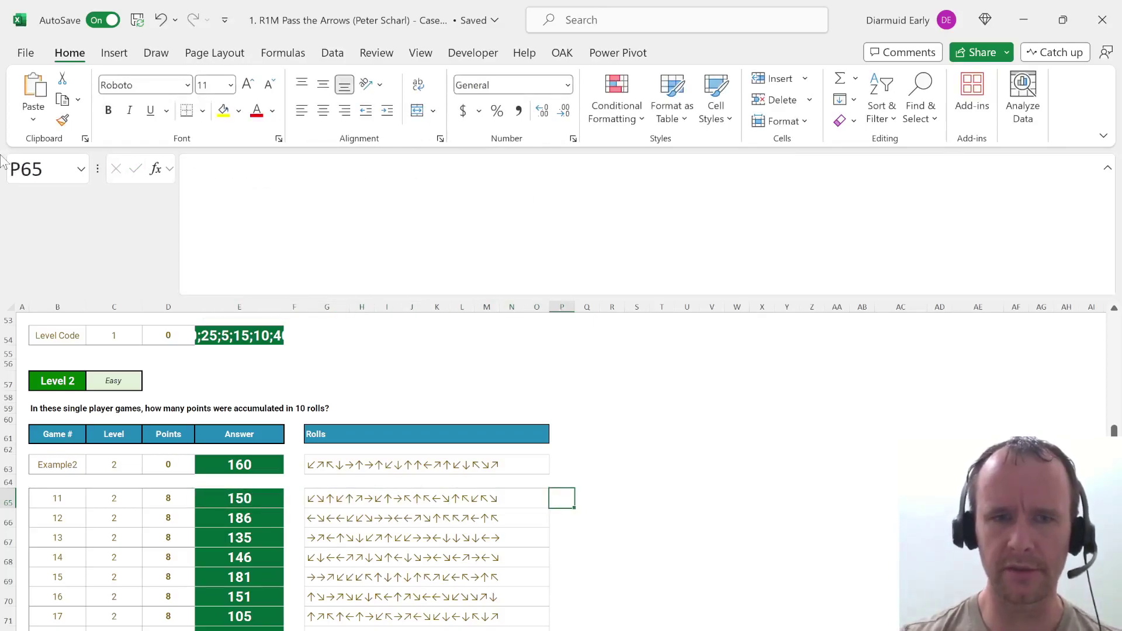
click(190, 240)
key(ctrl+v)
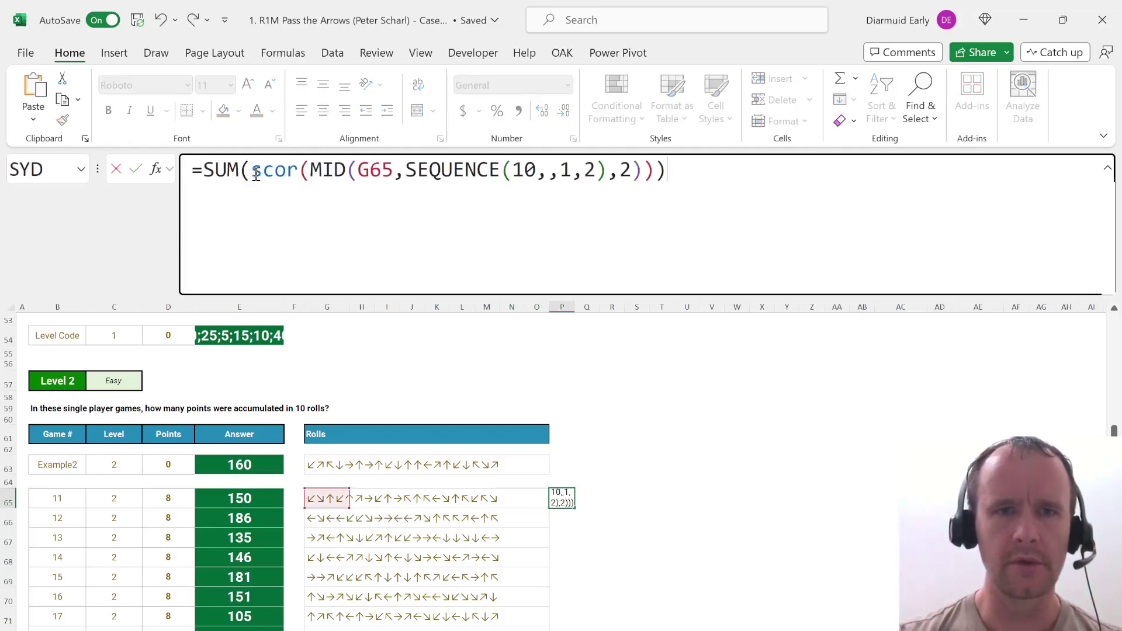
Change P65 to =SUM(--(scor(MID(G65,…))="Bust")), counting game 11's Bust rolls as 1.
click(256, 175)
text(--()
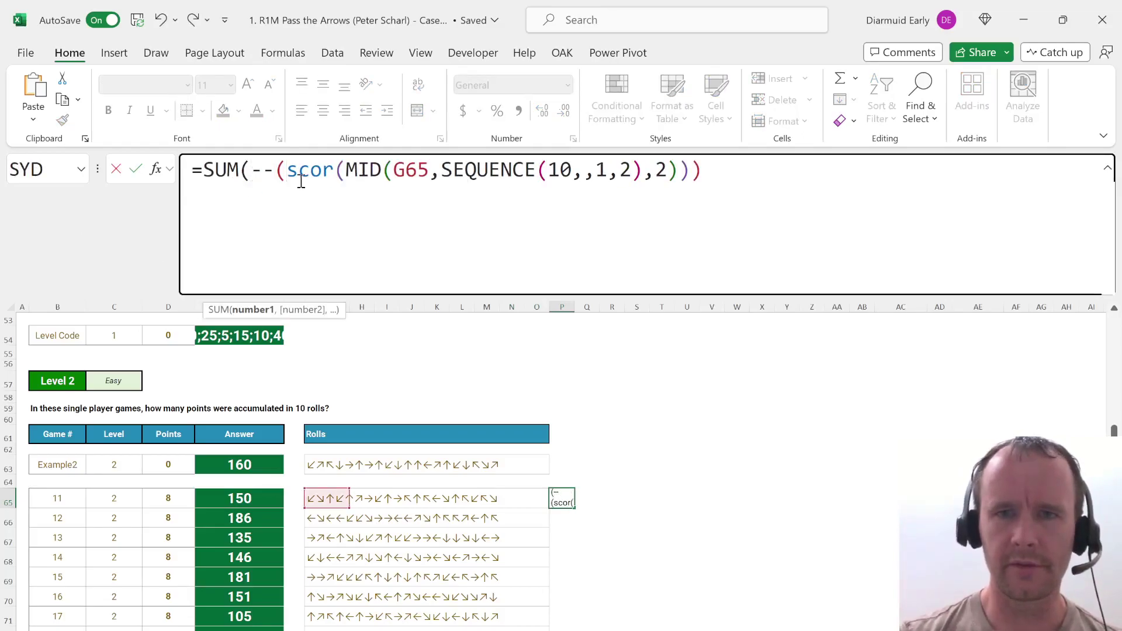
click(687, 175)
text(=)
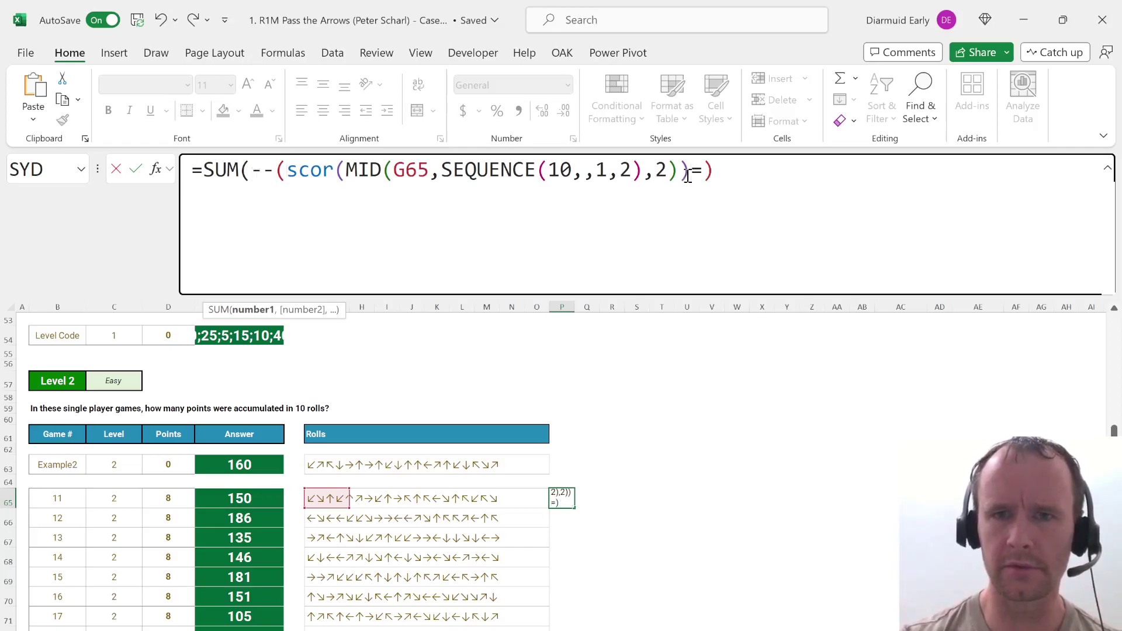
scroll(882, 492, up, 15)
scroll(883, 493, up, 1)
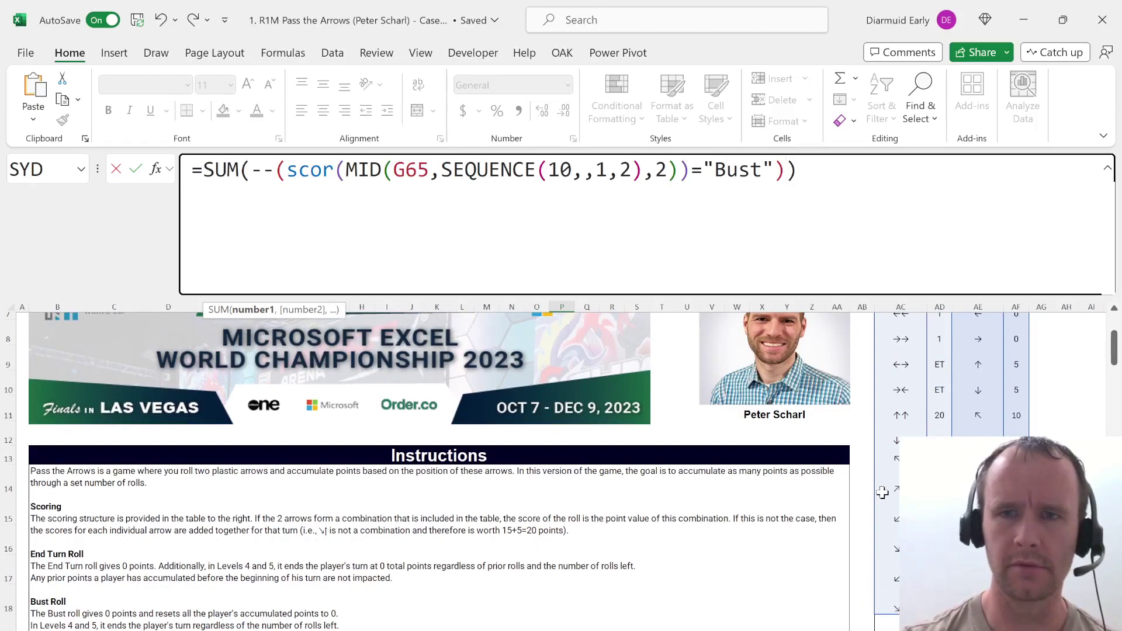
key(Return)
key(Up)
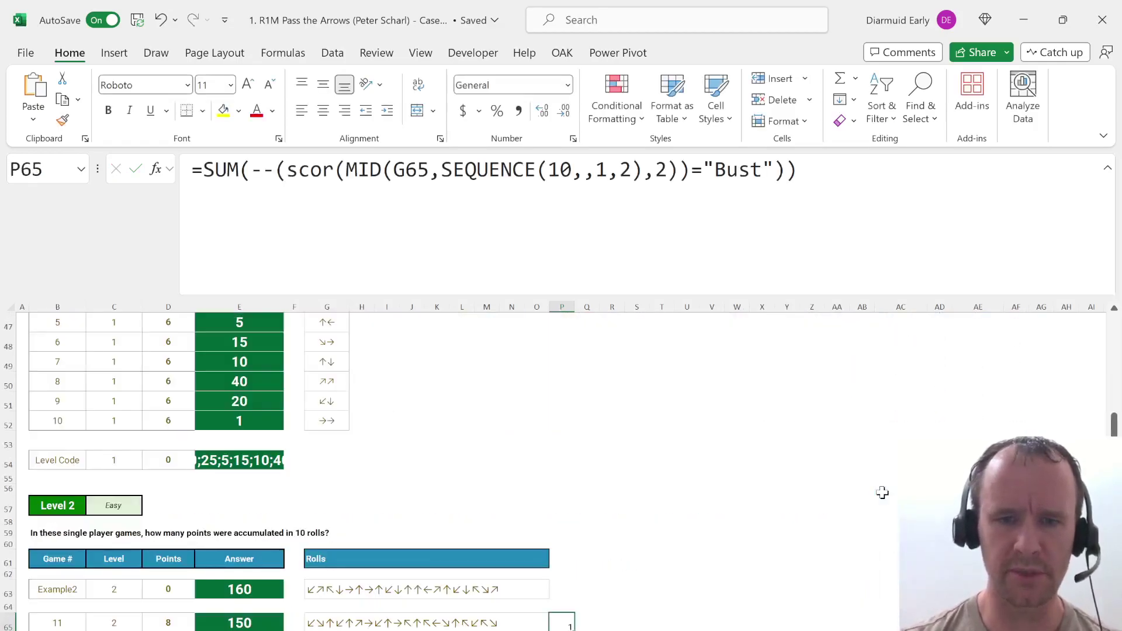
Copy the Bust-count formula from P65 into the Example2 row at P63.
key(shift+Up)
key(shift+Down)
key(shift+Down)
key(shift+Down)
key(shift+Down)
key(Up)
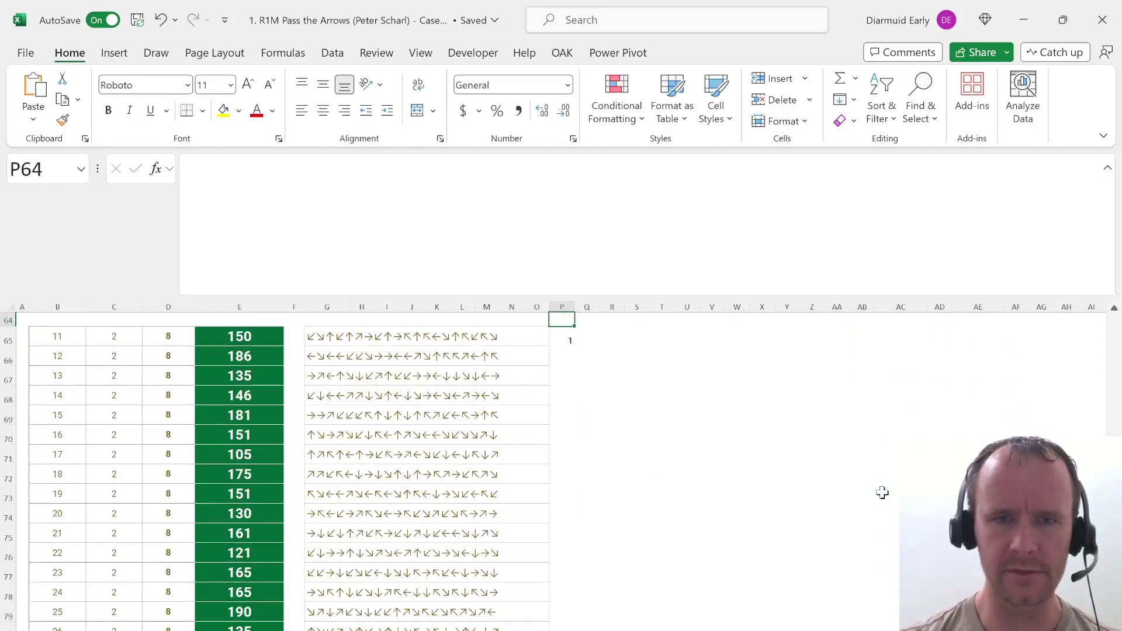
key(Down)
key(ctrl+c)
key(Up)
key(Up)
key(ctrl+v)
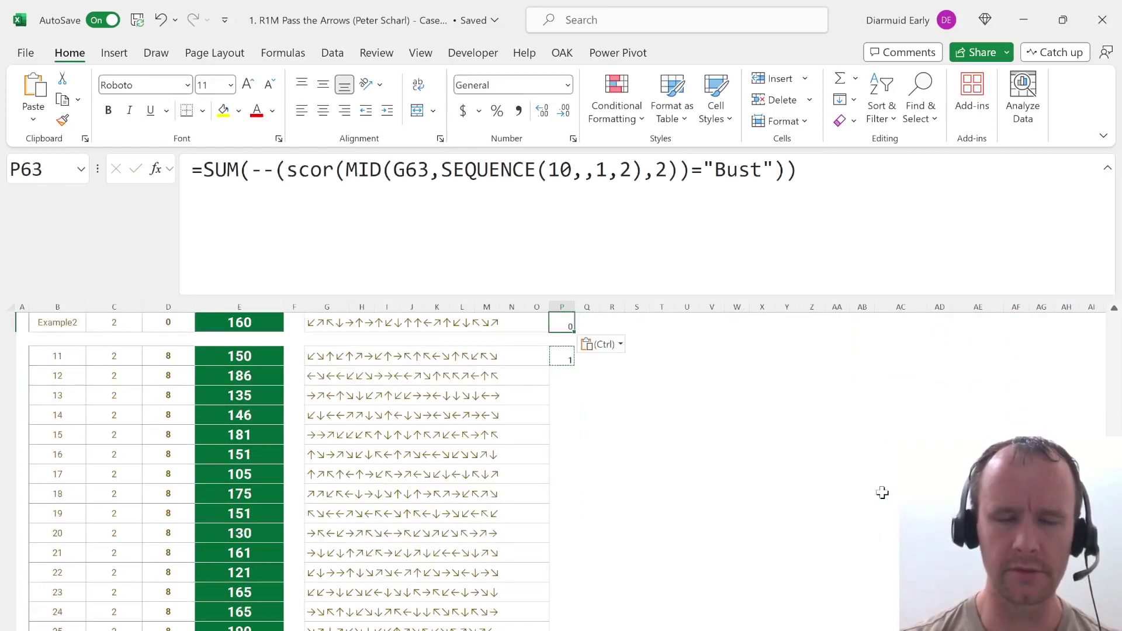
Fill the Bust-count formula down column P from game 11 to the last Level 2 game.
key(Down)
key(Down)
key(Left)
key(Left)
key(ctrl+Left)
key(ctrl+Down)
key(Right)
key(Right)
key(Right)
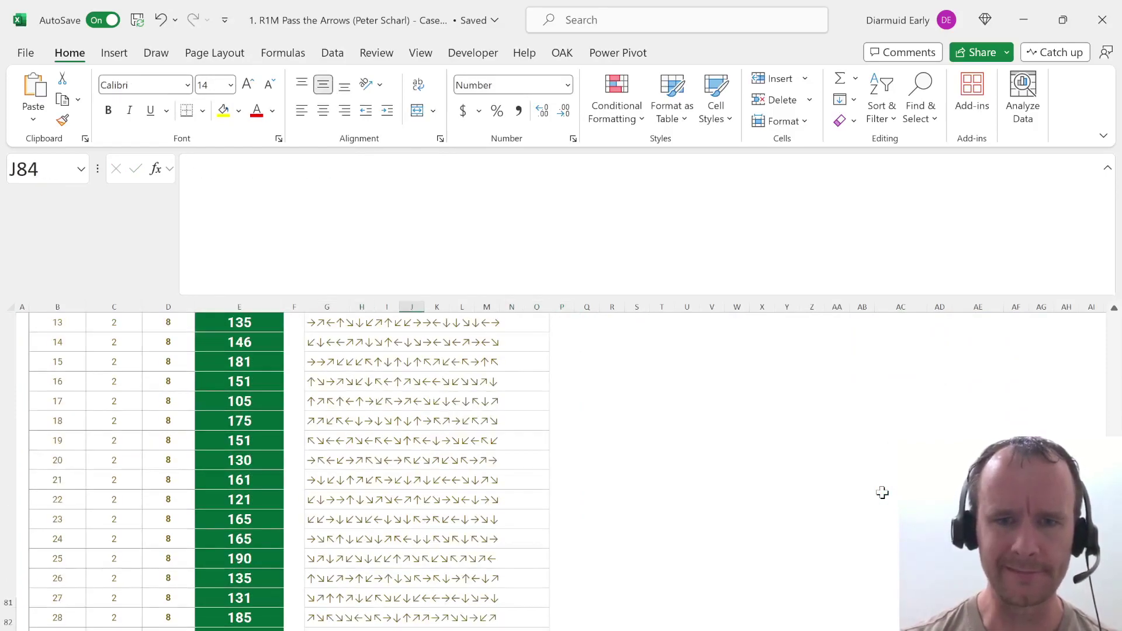
key(Right)
key(Right)
key(Right)
key(Right)
key(Right)
key(Right)
key(ctrl+shift+Up)
key(ctrl+d)
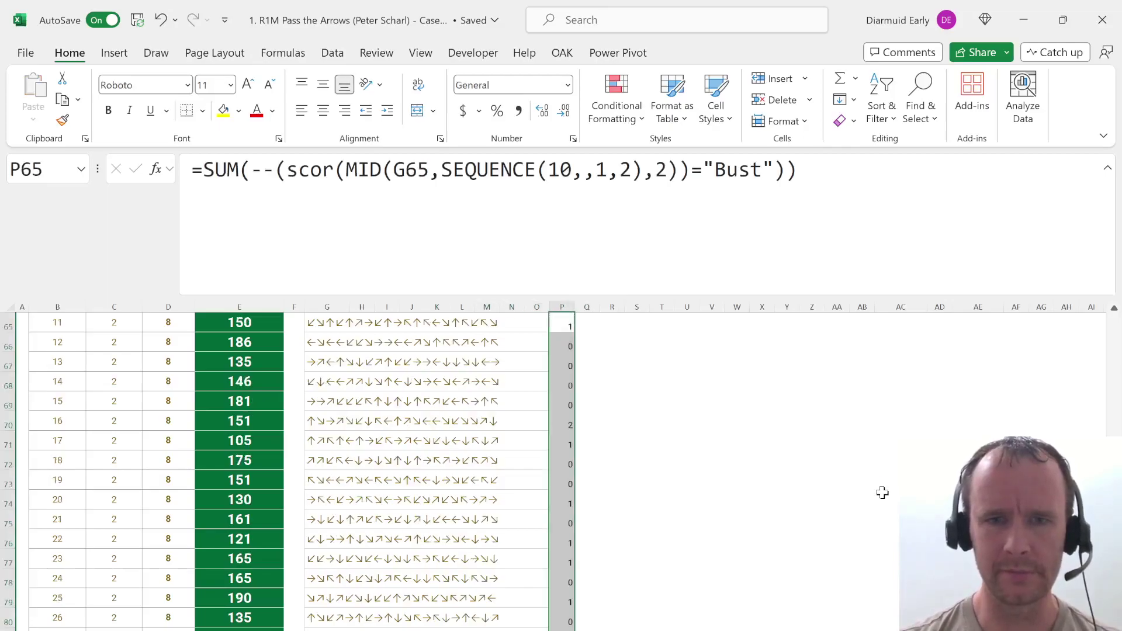
key(Up)
key(Down)
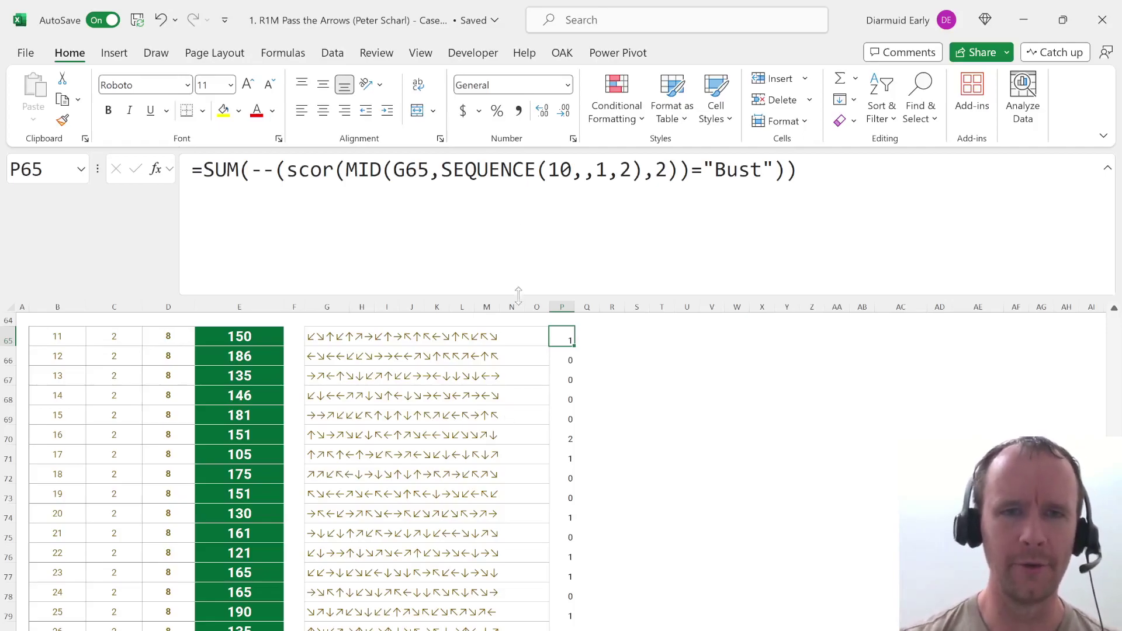
Copy the per-roll Bust test inside SUM from P65's formula.
click(291, 166)
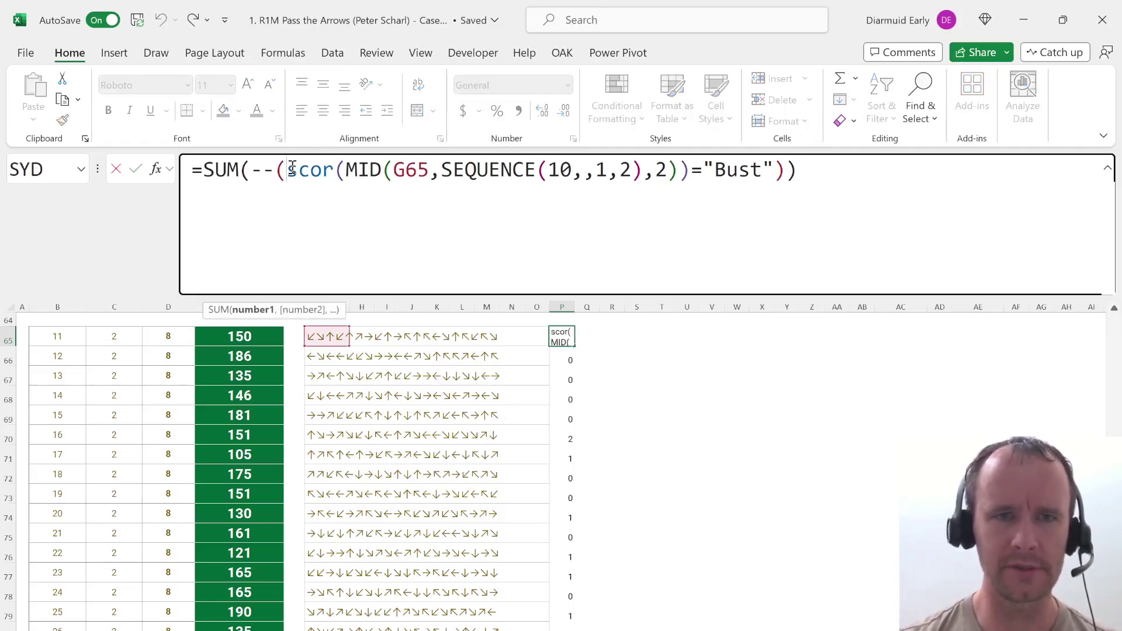
click(264, 310)
key(ctrl+c)
In R65, paste the Bust test without its -- prefix and Bust comparison, spilling game 11's roll scores.
key(Escape)
key(Right)
key(Right)
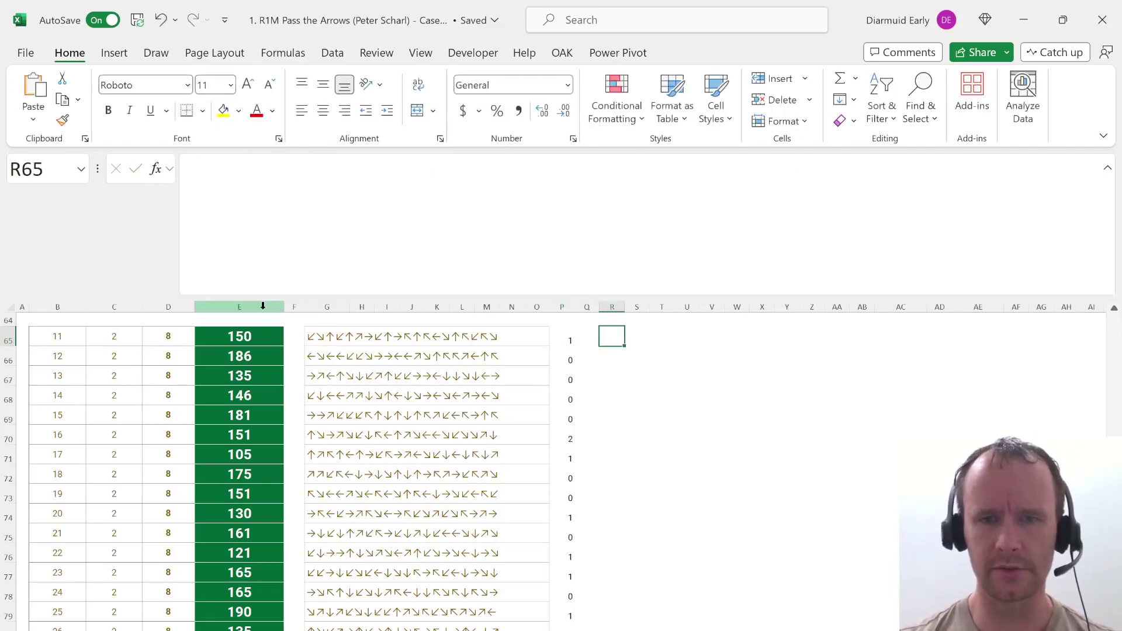
text(=)
key(ctrl+v)
click(233, 181)
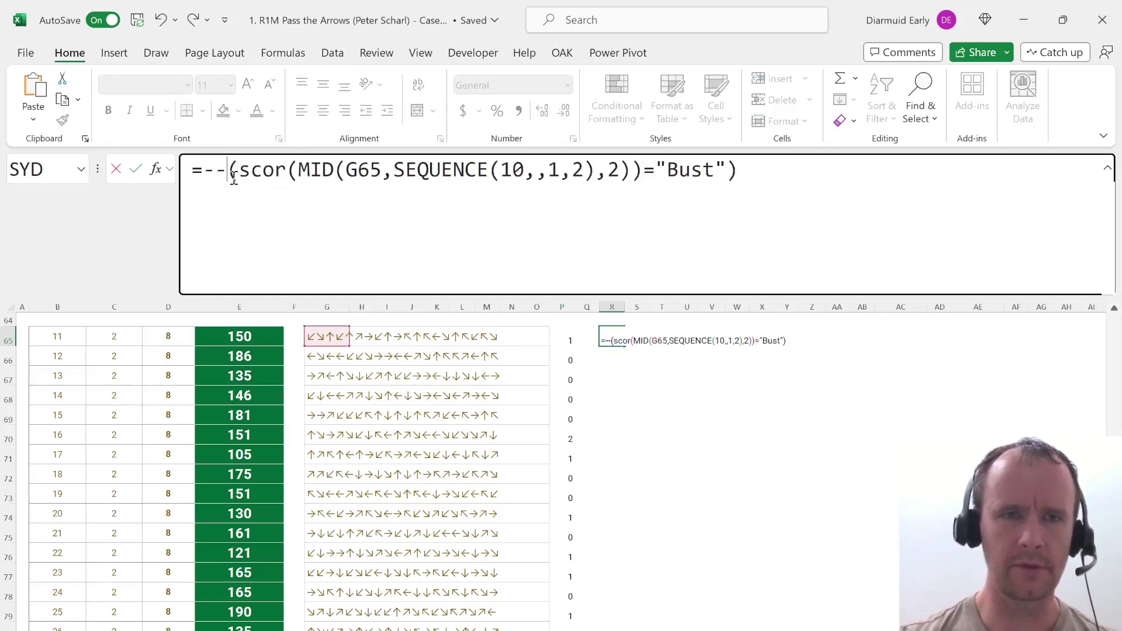
key(Delete)
key(BackSpace)
key(BackSpace)
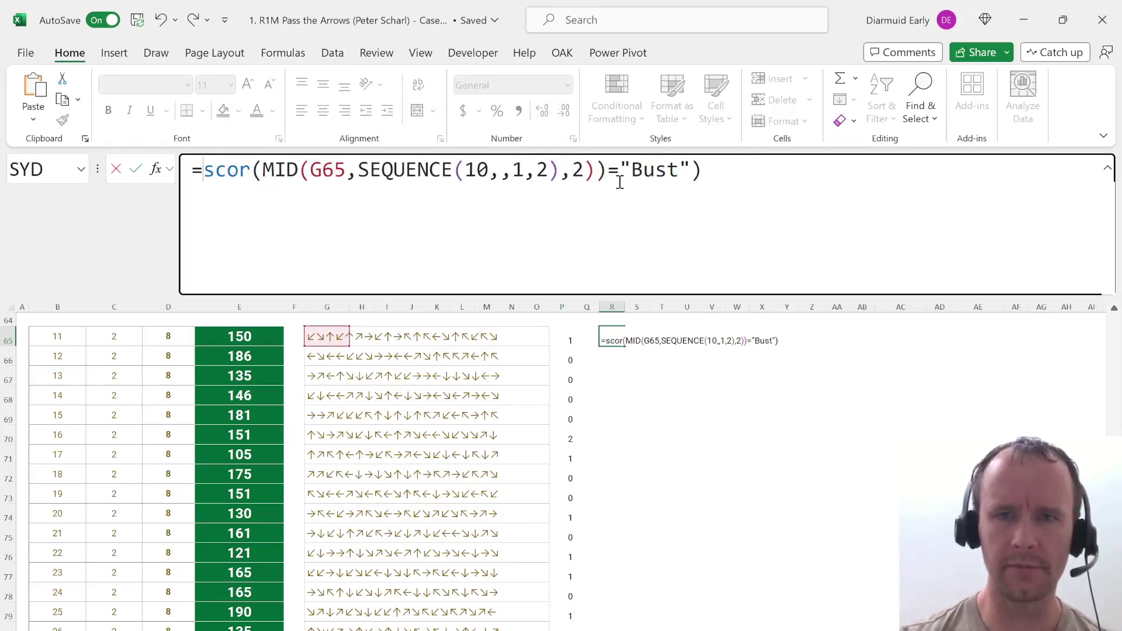
mouse_move(620, 182)
mouse_down()
mouse_move(652, 195)
mouse_move(812, 198)
mouse_up()
key(BackSpace)
key(Return)
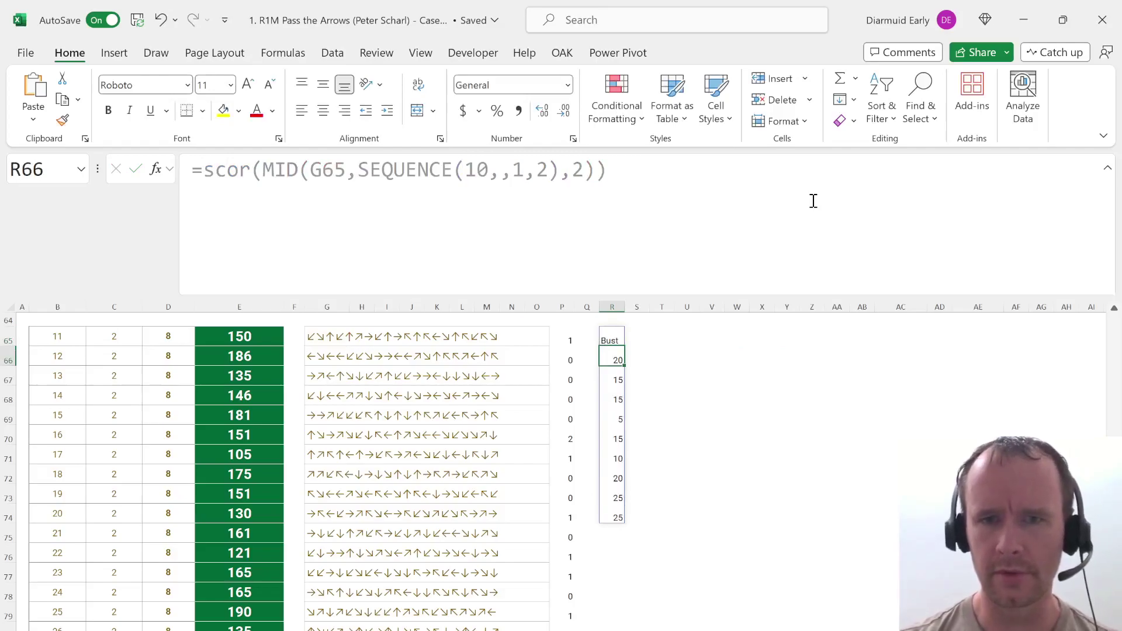
key(Up)
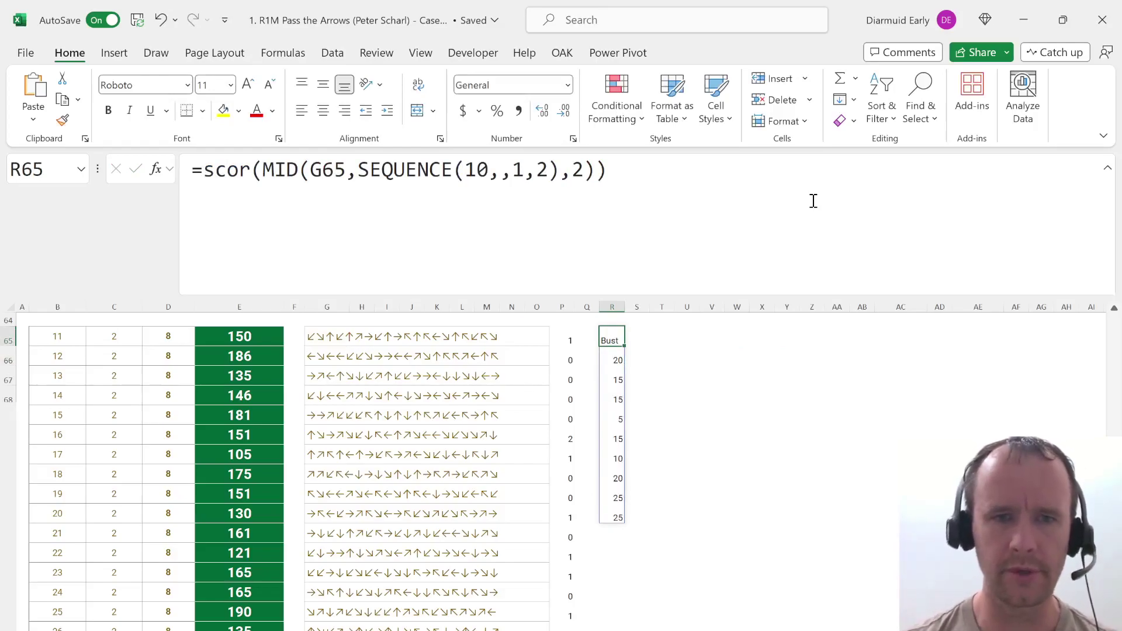
Scroll from the sheet top back down to the Level 2 games table around rows 57–75.
scroll(397, 525, up, 4)
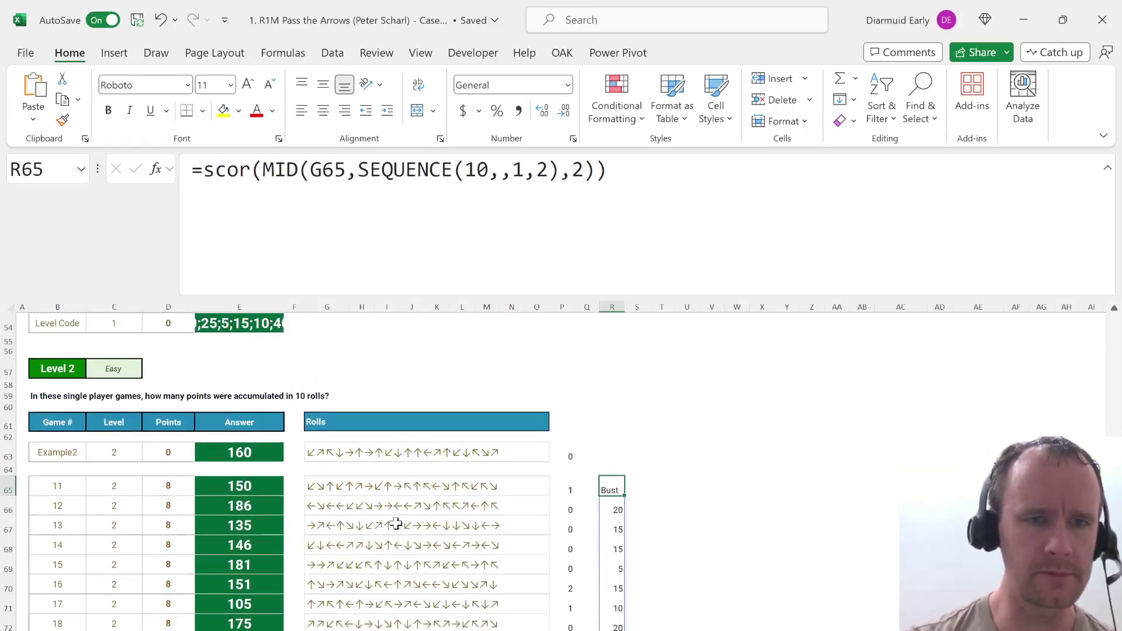
scroll(396, 525, down, 1)
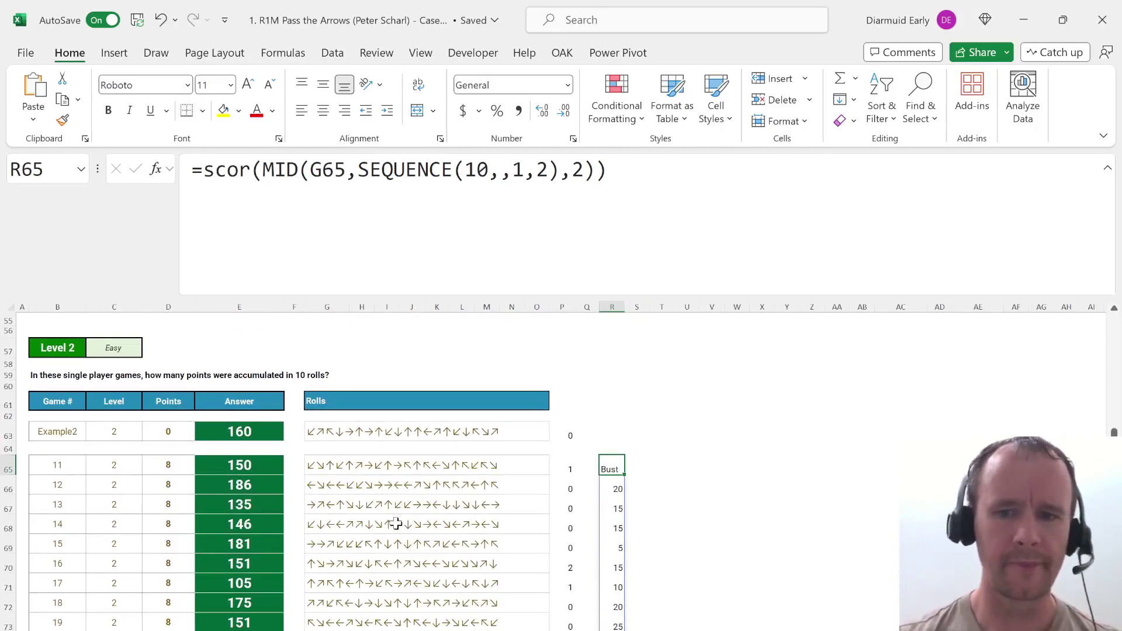
key(ctrl+Home)
scroll(367, 522, down, 5)
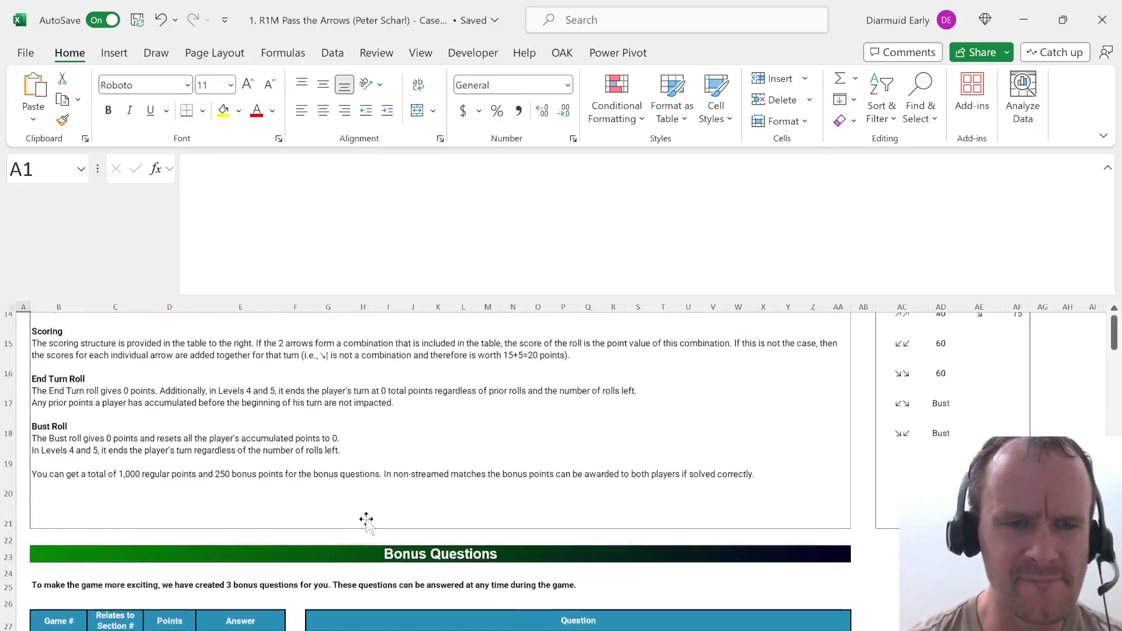
scroll(367, 521, up, 1)
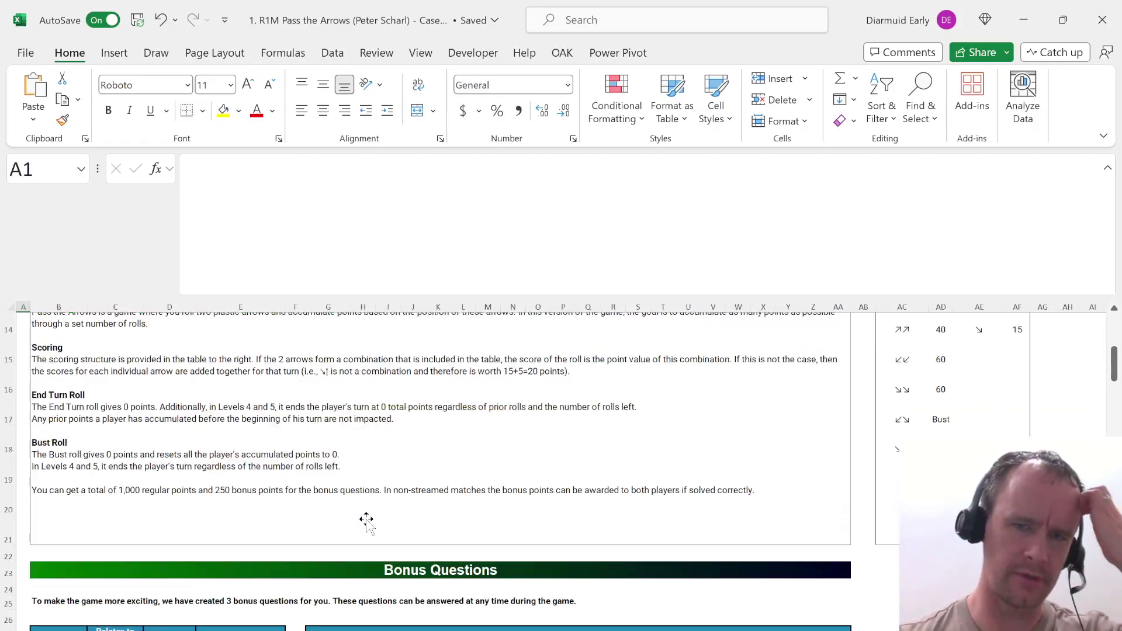
scroll(366, 522, down, 10)
scroll(366, 522, down, 8)
scroll(367, 522, up, 4)
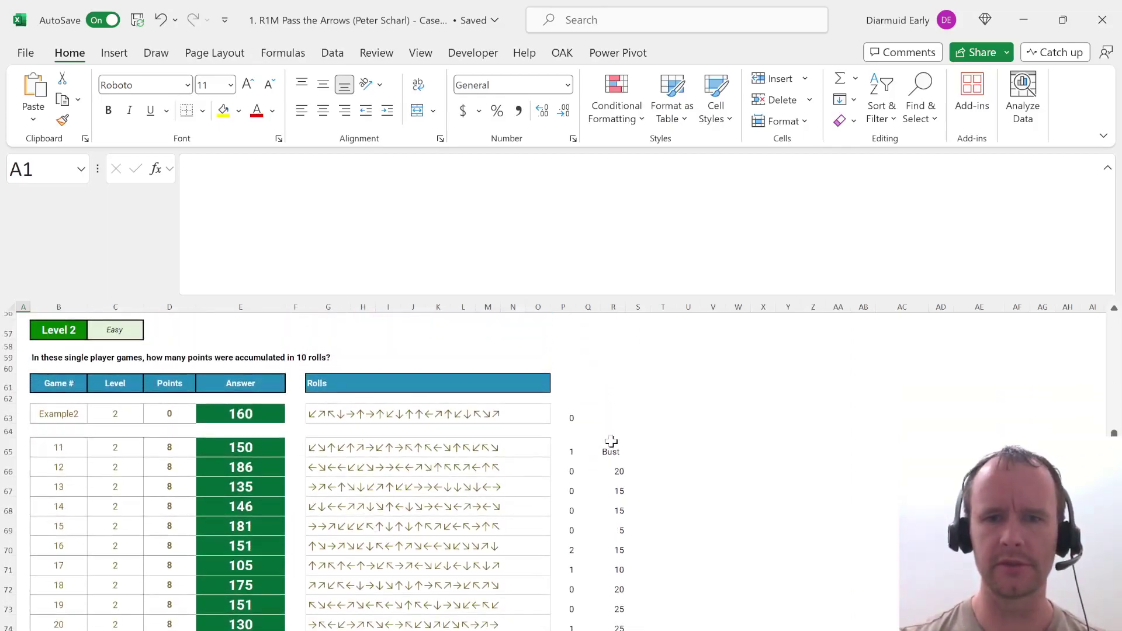
Wrap R65's scor formula in SCAN with LAMBDA(a,v,IF(v="Bust",0,a+N(v))).
click(613, 448)
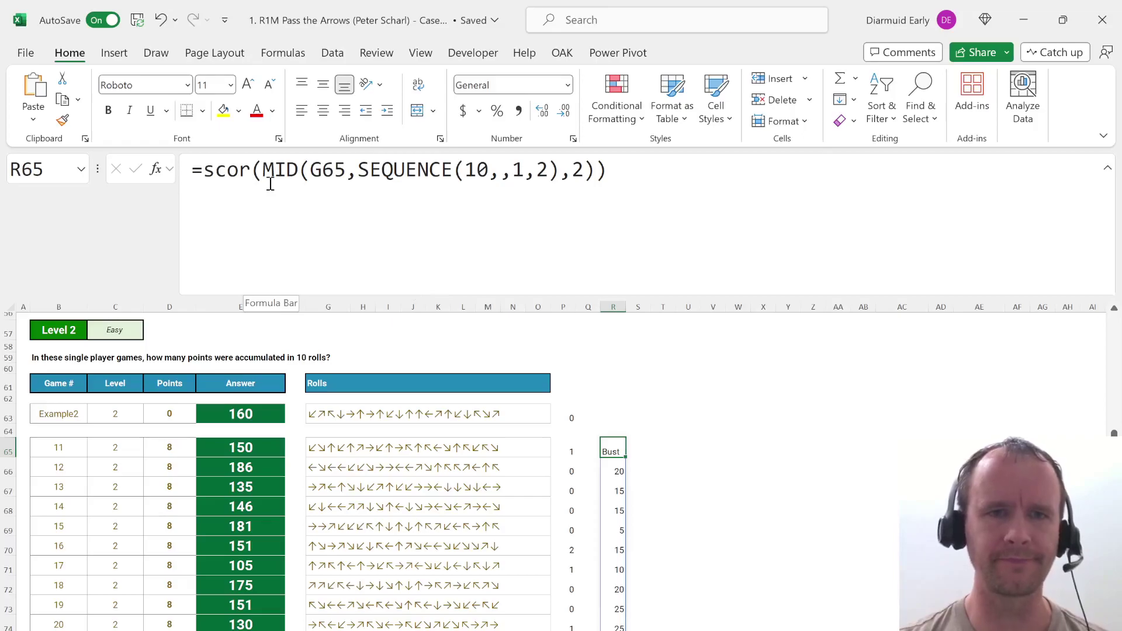
click(200, 171)
text(sc)
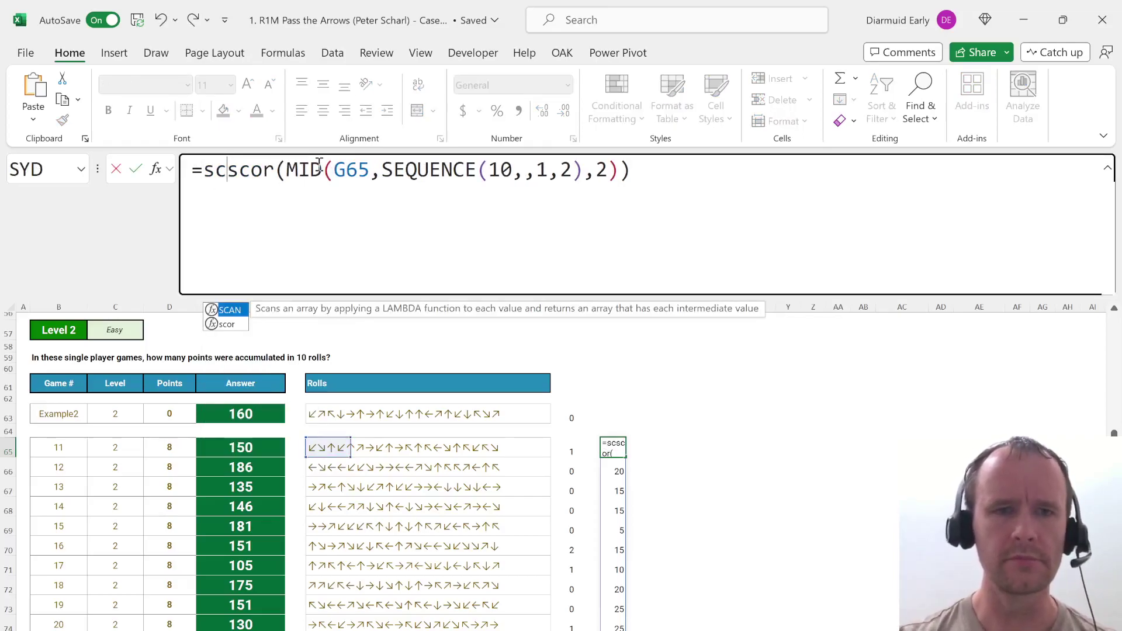
key(Tab)
text(,lam)
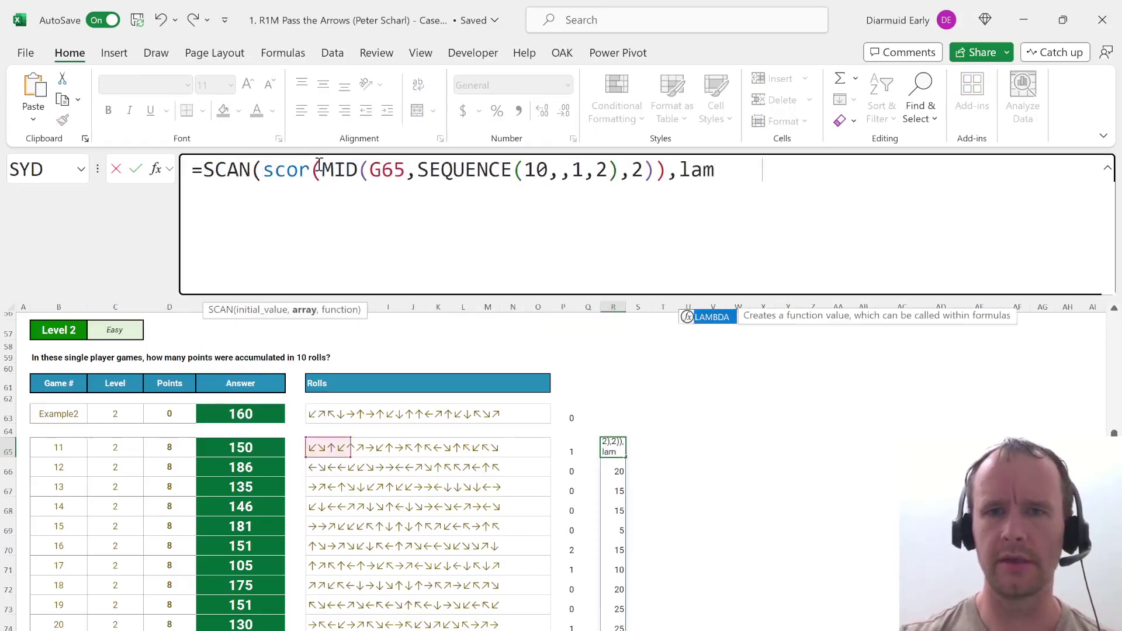
key(Tab)
text(a,v,if)
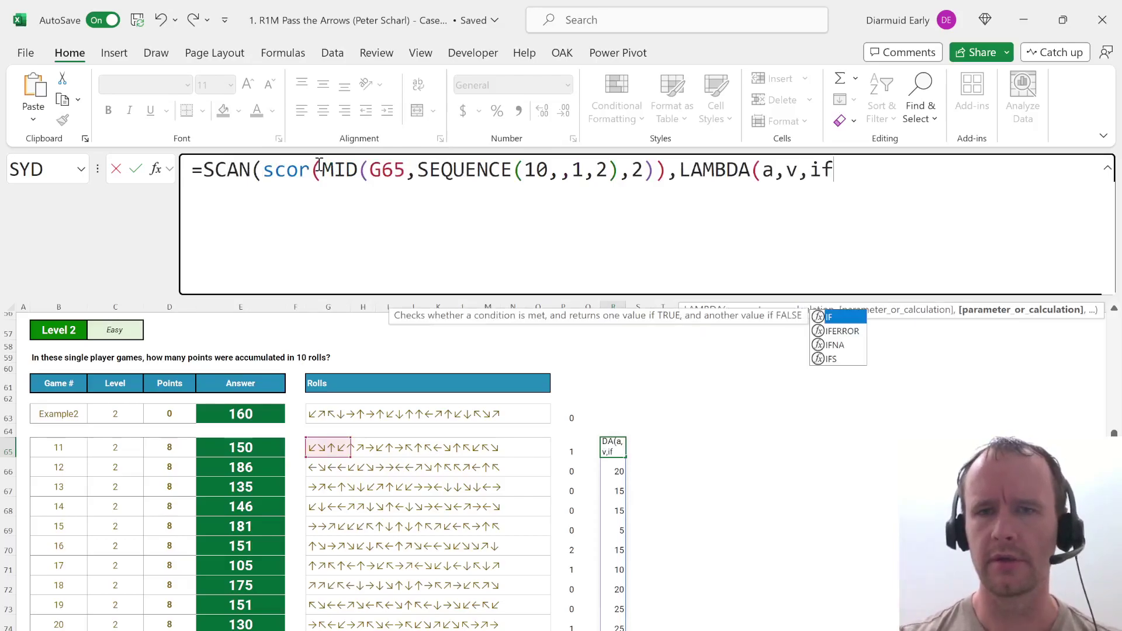
key(Tab)
text(v="Bus)
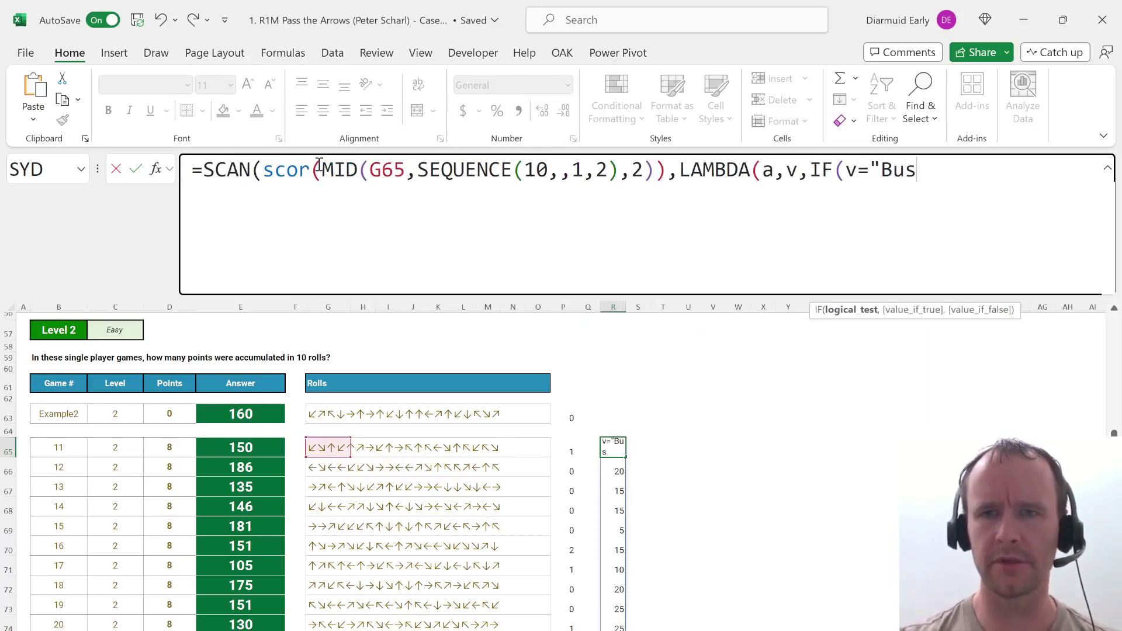
text(t",0,)
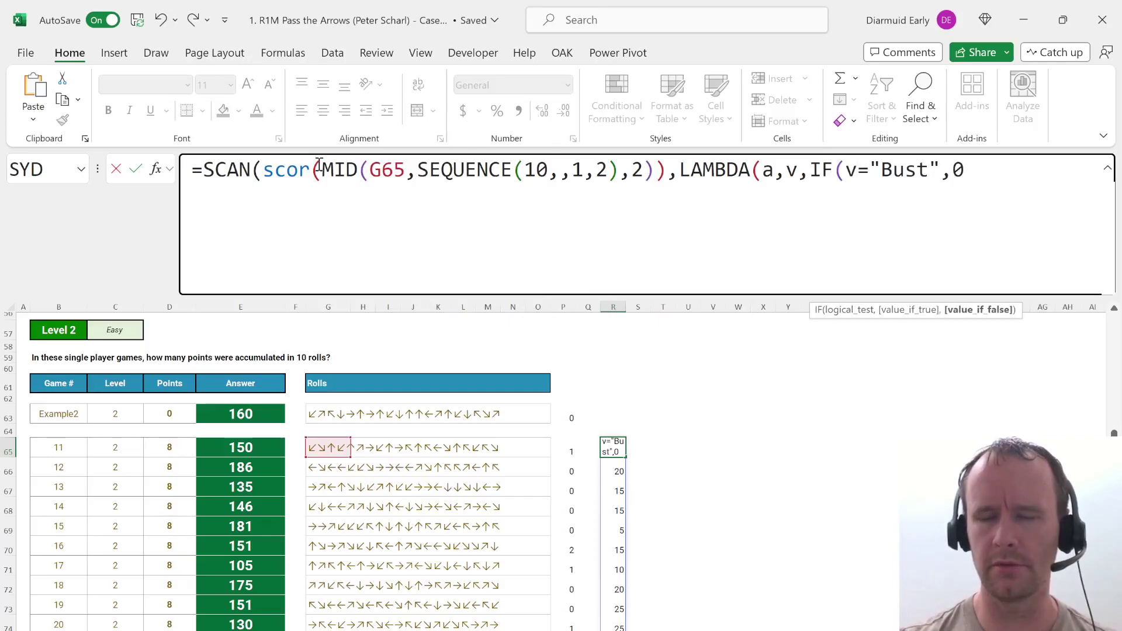
text(a)
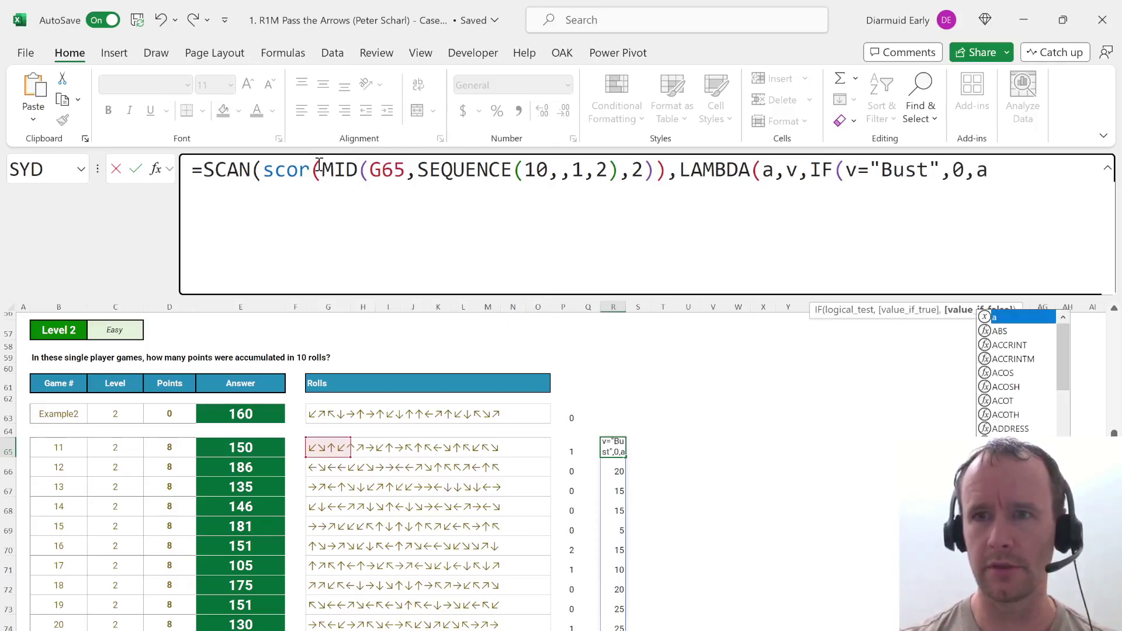
text(+n()
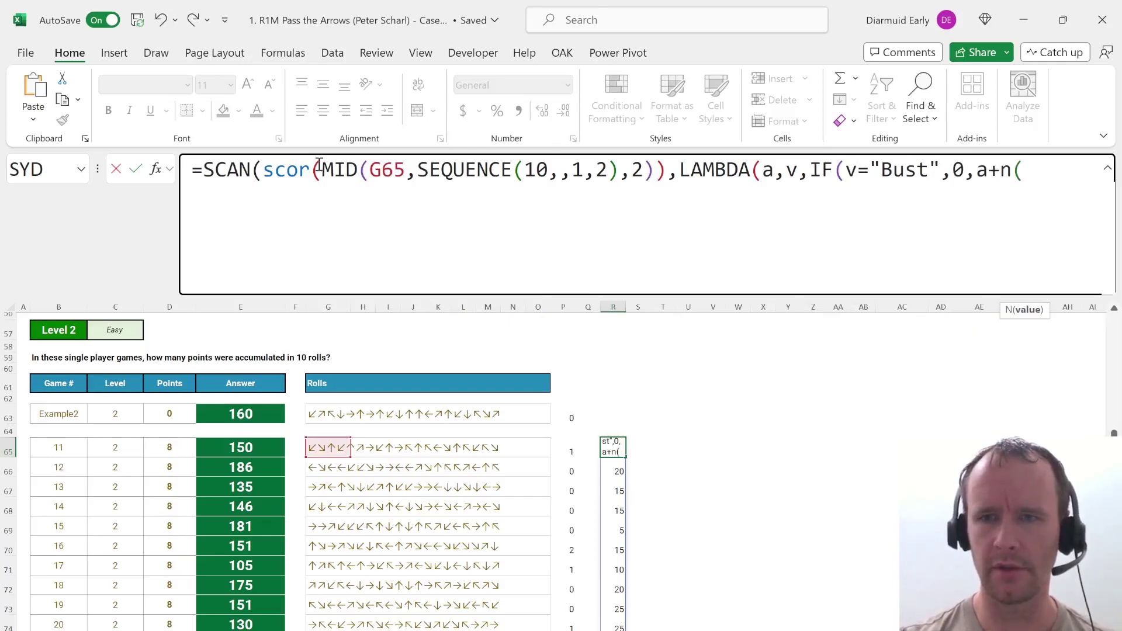
text(v))))
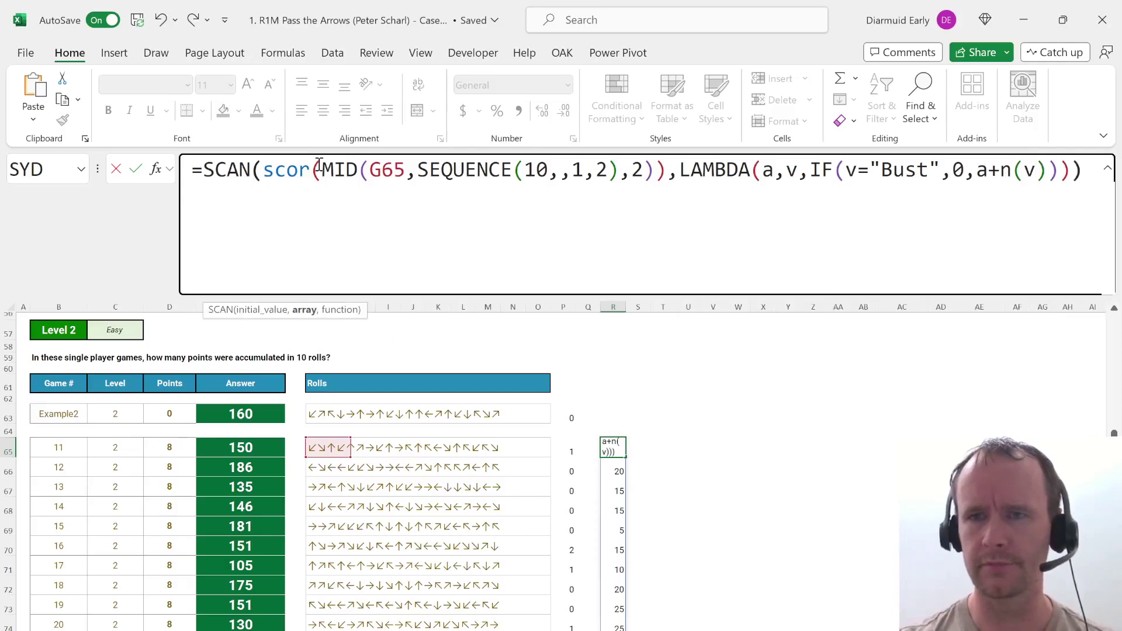
key(Return)
key(Return)
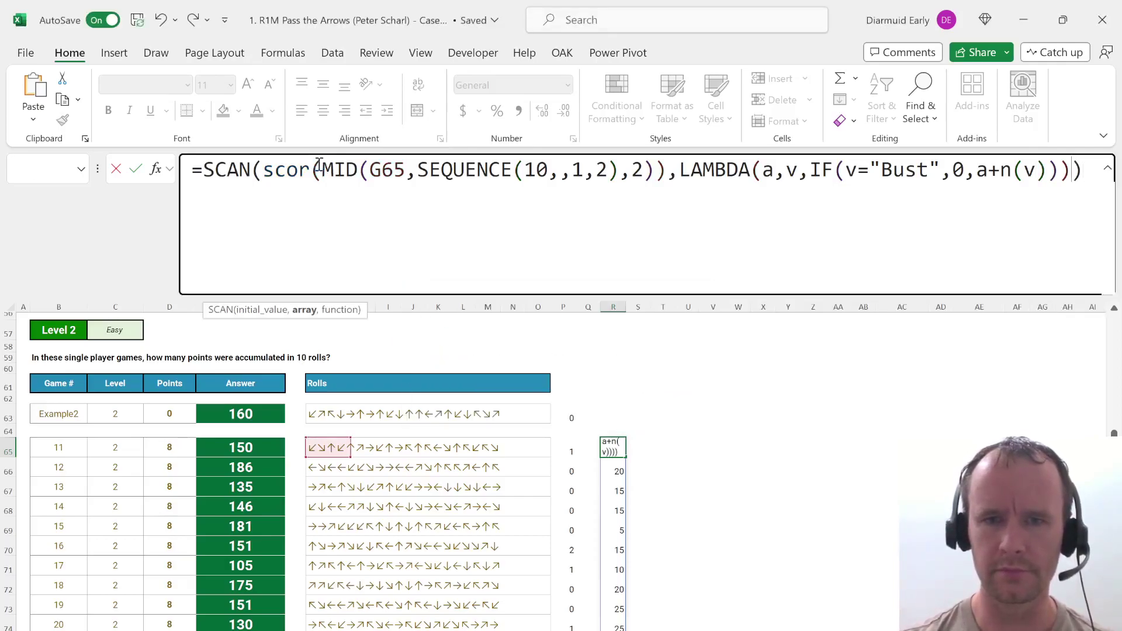
Give SCAN a starting value of 0 and commit game 11's running total.
click(265, 175)
text(0,)
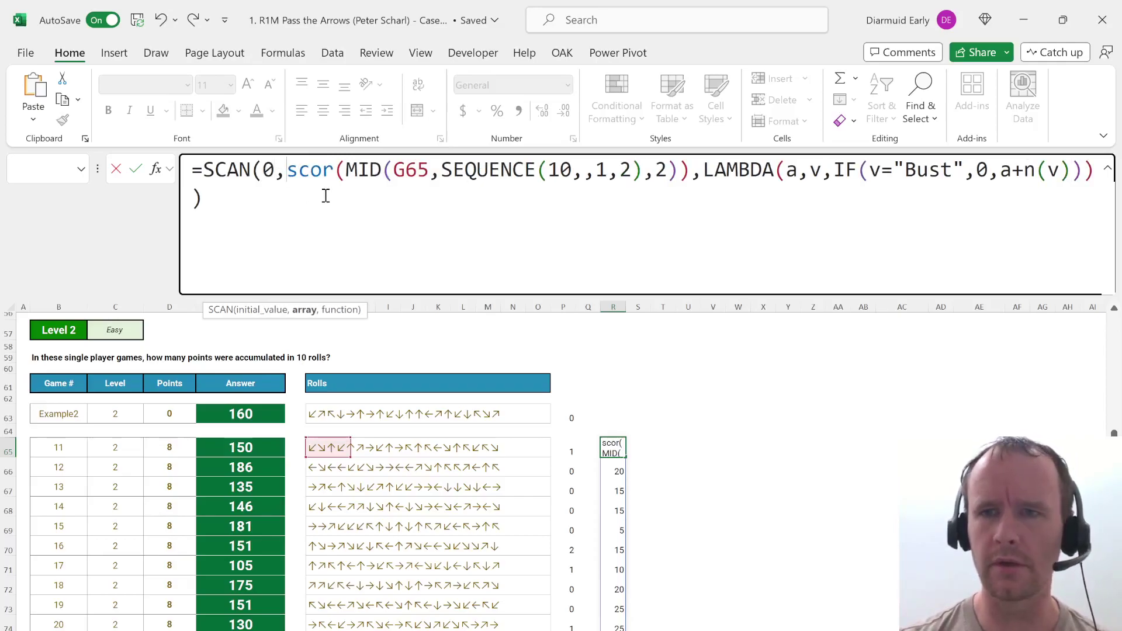
key(Return)
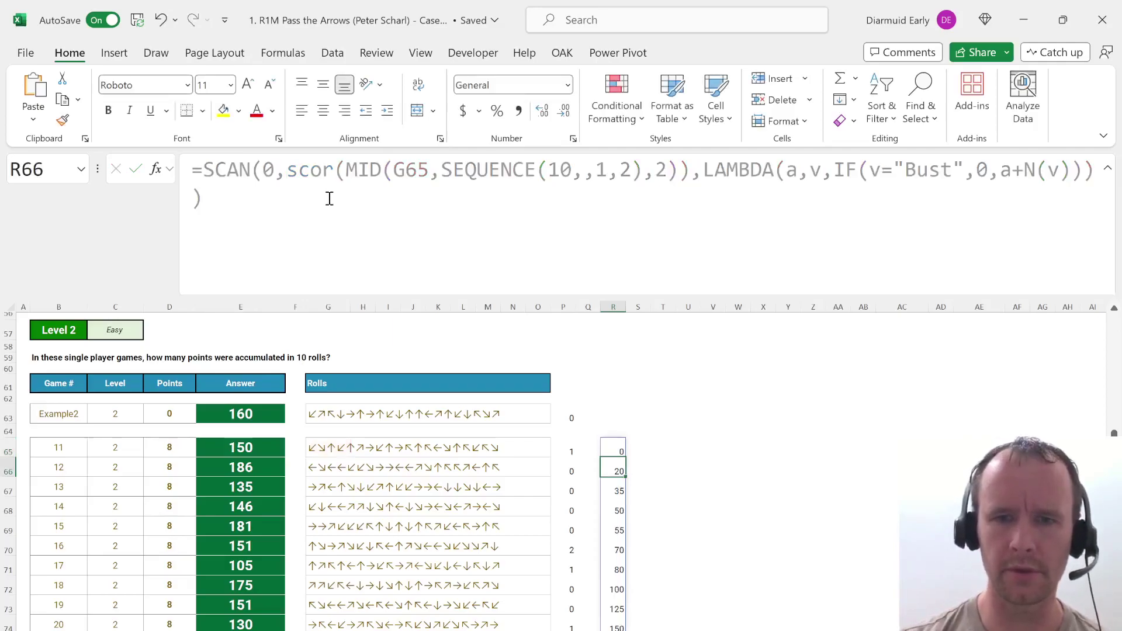
key(Up)
Replace SCAN with REDUCE in R65's formula.
double_click(240, 173)
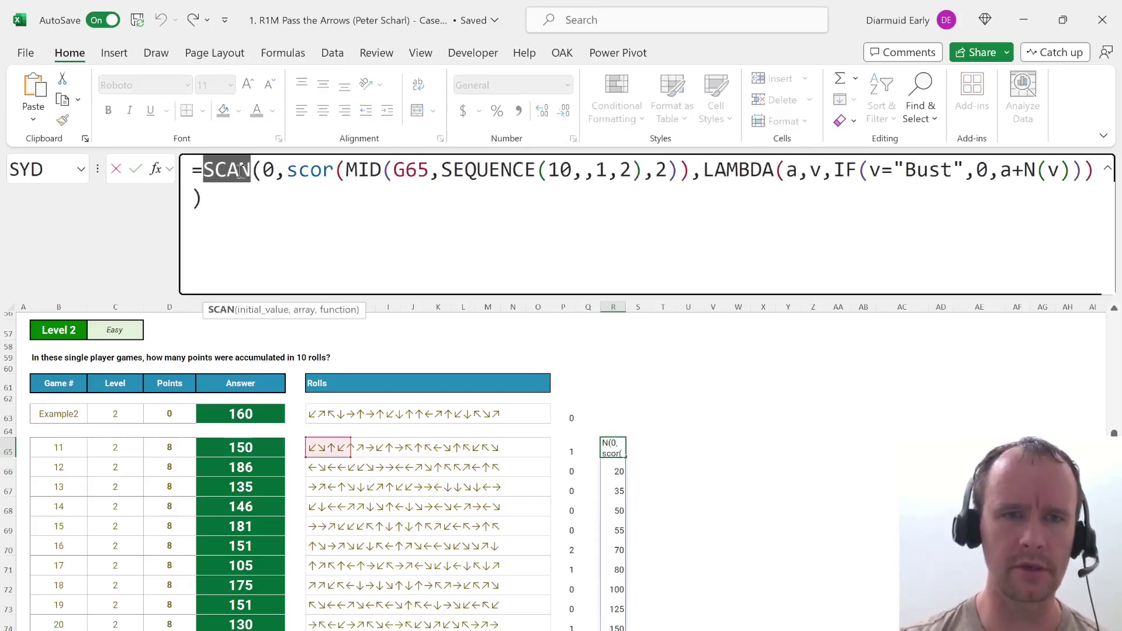
text(red)
key(Tab)
Commit the REDUCE total (150) and copy it into the Example2 row, R63.
key(Return)
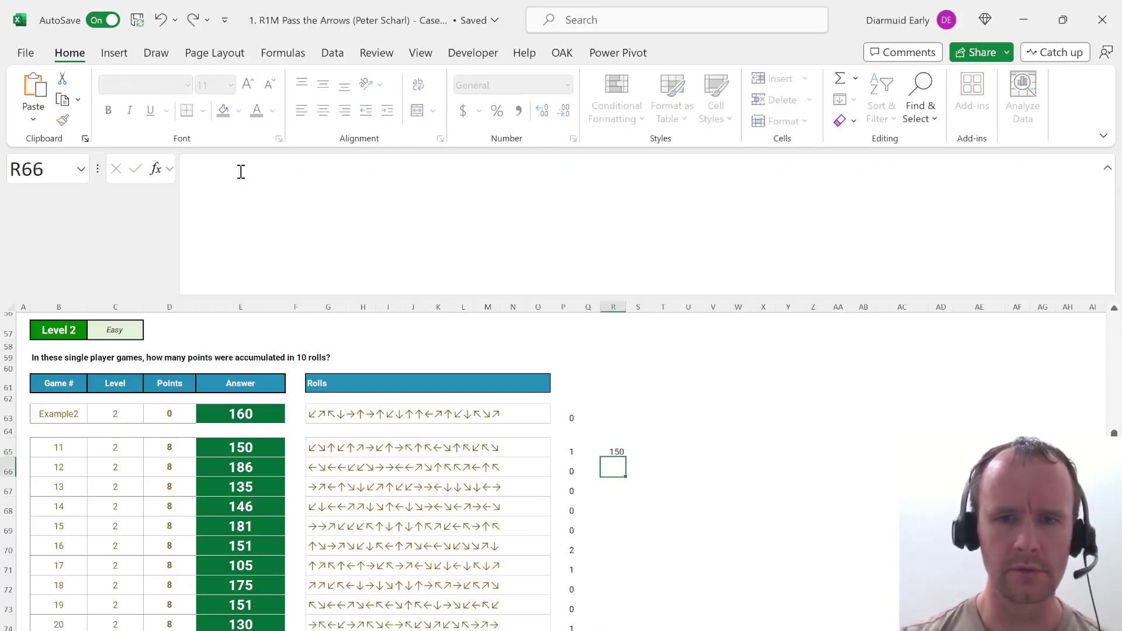
key(Up)
key(ctrl+c)
key(Up)
key(Up)
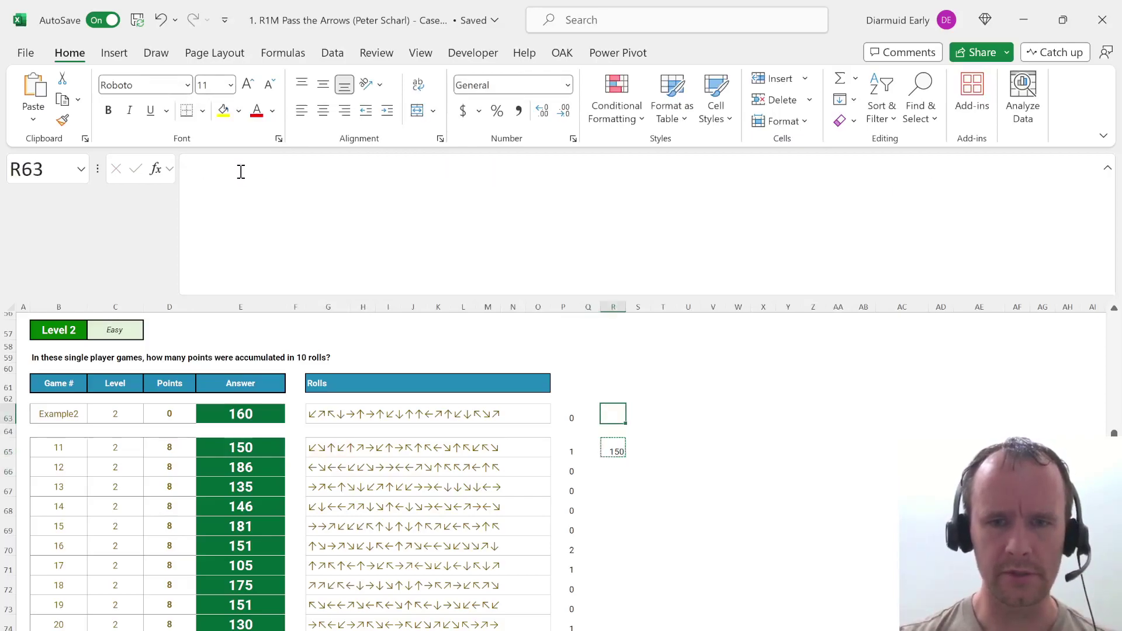
key(ctrl+v)
Fill the REDUCE total down R65:R84 for every Level 2 game.
key(Left)
key(Down)
key(Down)
key(Down)
key(Left)
key(ctrl+Down)
key(Right)
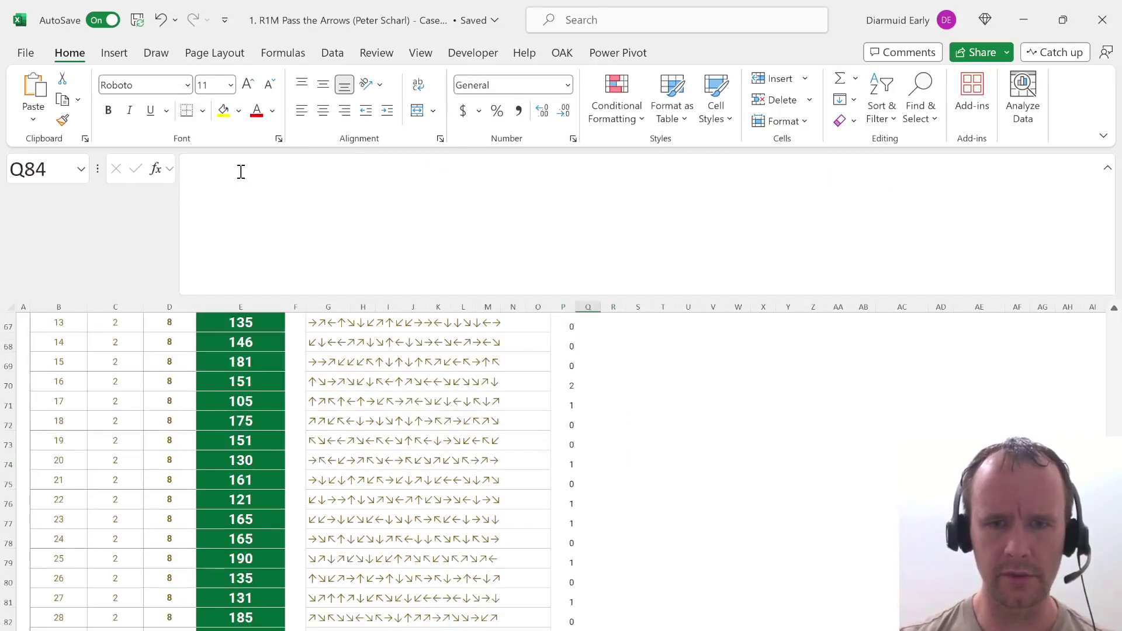
key(Right)
key(ctrl+shift+Up)
key(ctrl+d)
key(Return)
Check the new game totals against Bust counts and the original answers in column E.
key(Up)
key(Down)
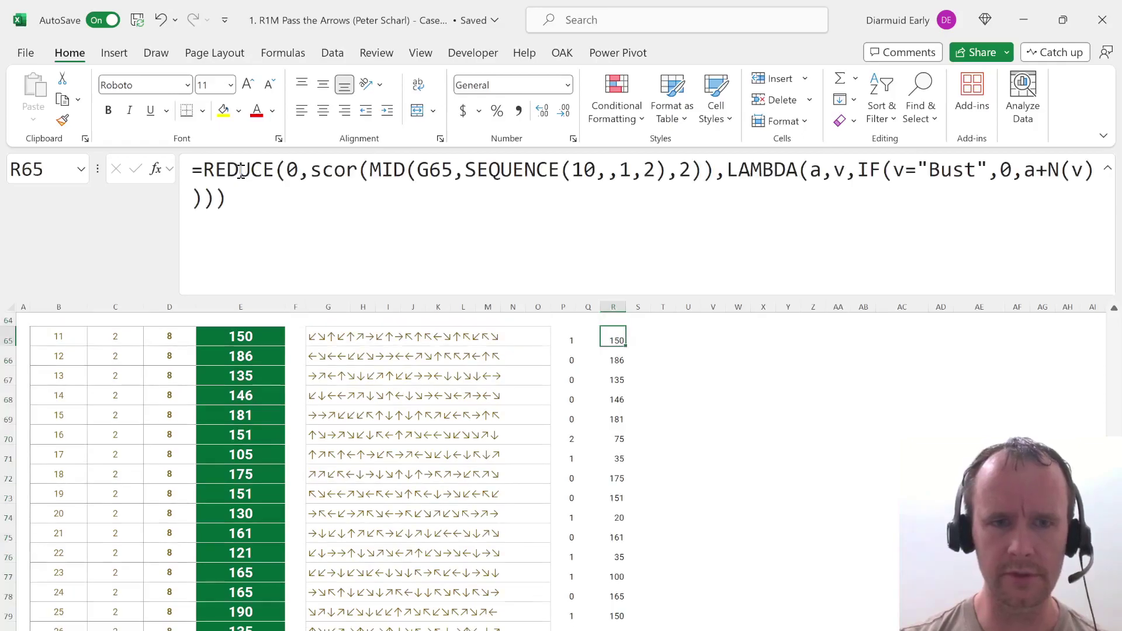
key(Down)
key(Down)
key(Down)
key(Down)
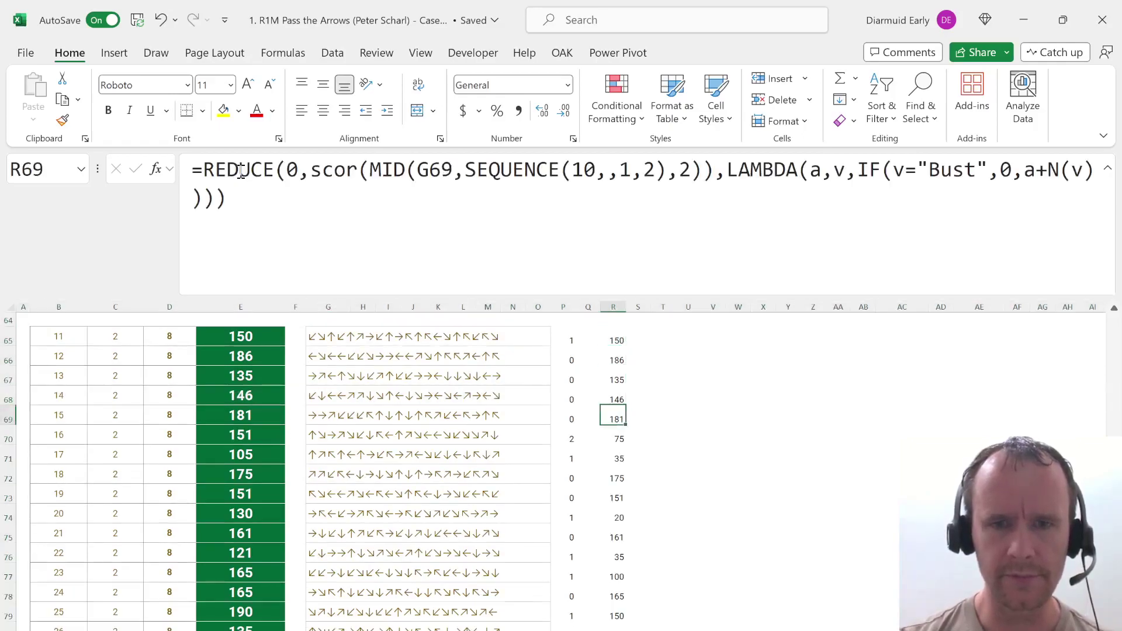
key(Down)
key(Left)
key(Right)
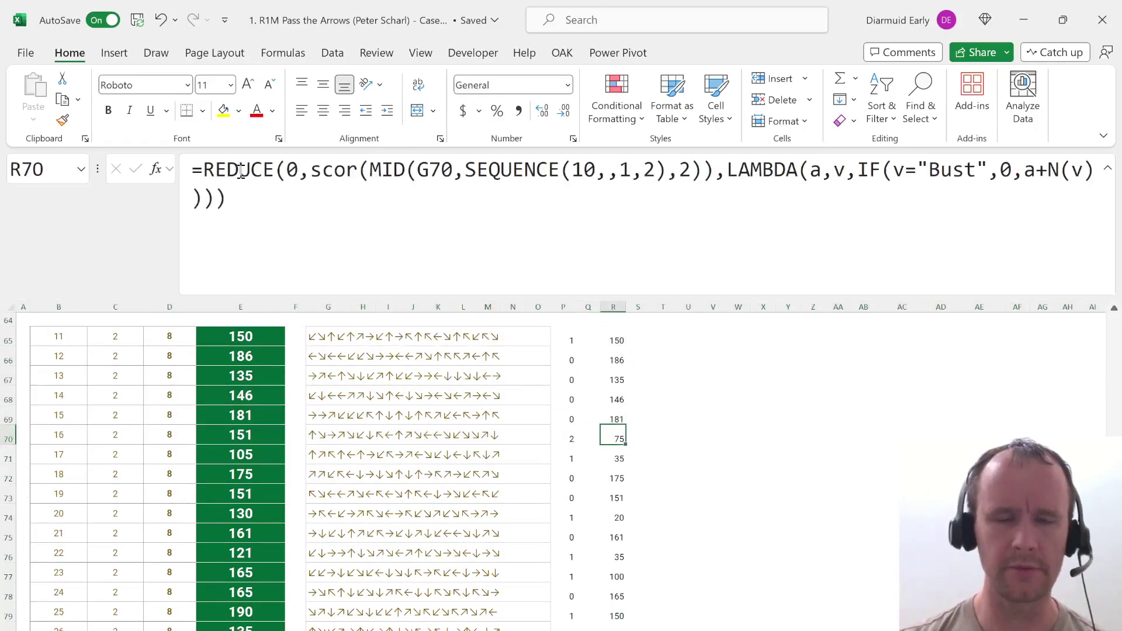
key(ctrl+Left)
key(ctrl+Left)
key(ctrl+Left)
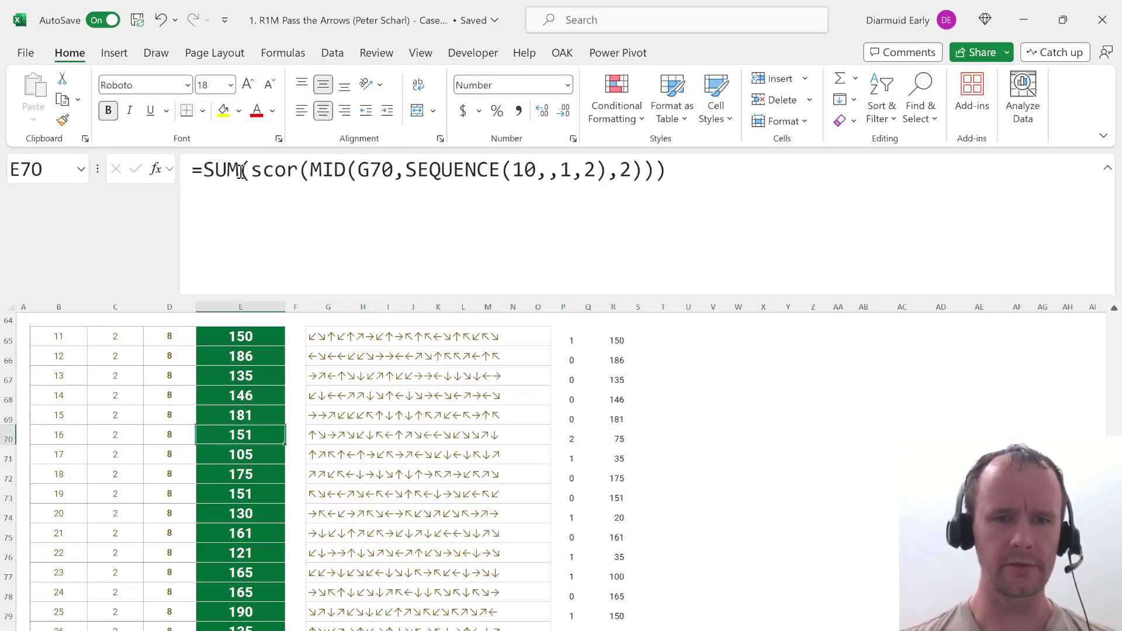
key(ctrl+Up)
key(Up)
key(Up)
key(Up)
key(Up)
key(Up)
key(Up)
key(Up)
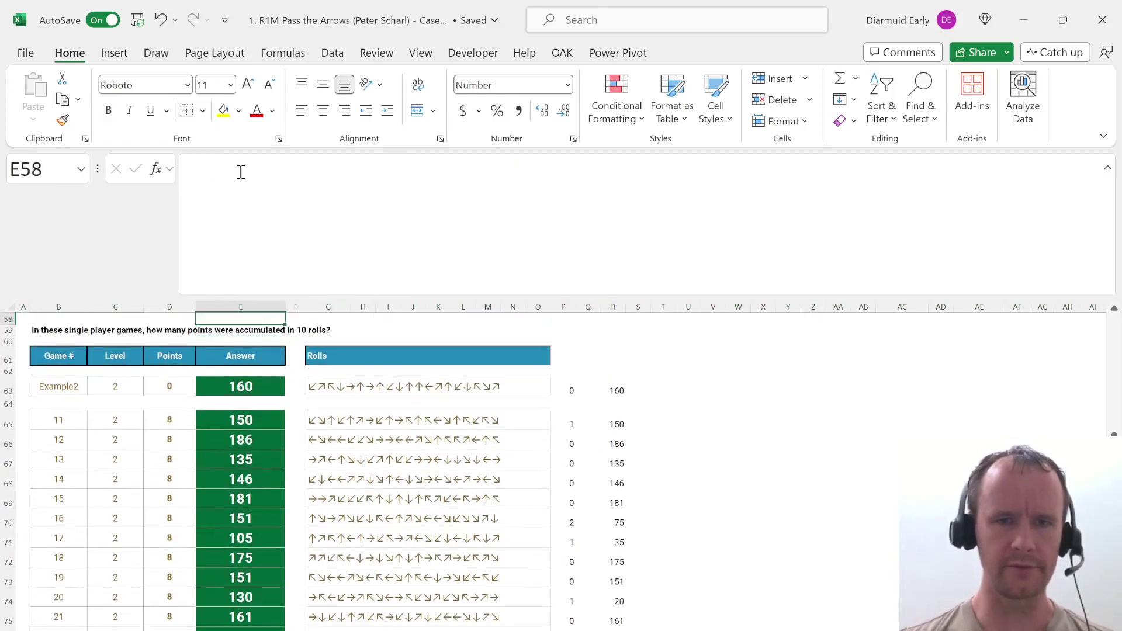
key(Up)
key(Up)
key(Up)
Begin a note in I59 beside the Level 2 question, typing 'N'.
key(Down)
key(Down)
key(Down)
key(Down)
key(Down)
key(Left)
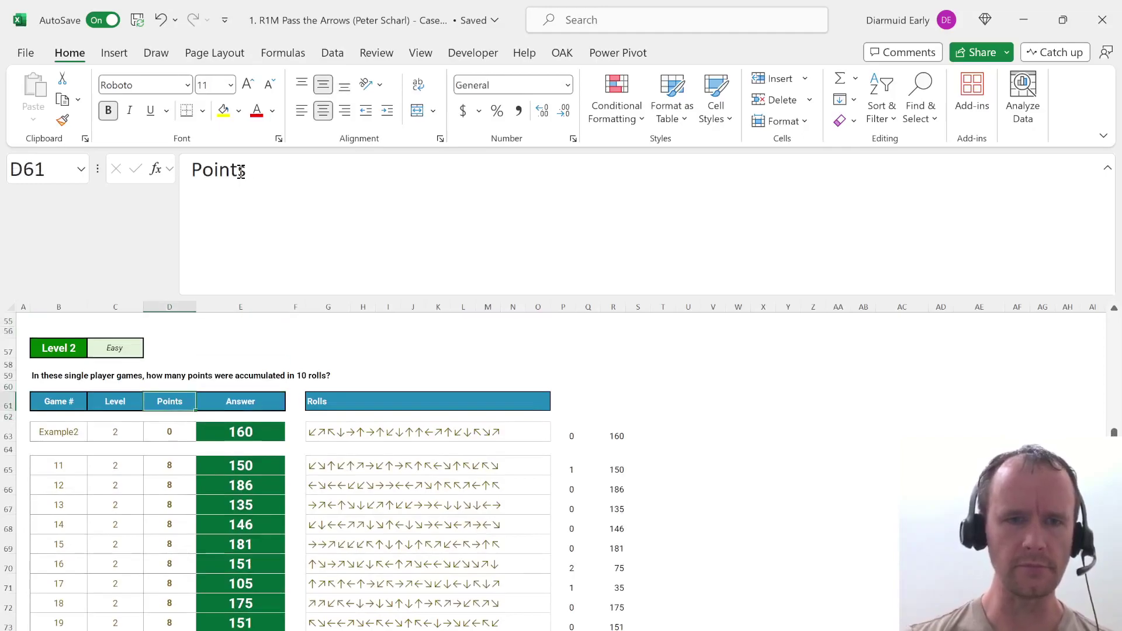
key(Up)
key(Right)
key(Right)
key(Right)
key(Right)
key(Right)
key(Up)
text(N)
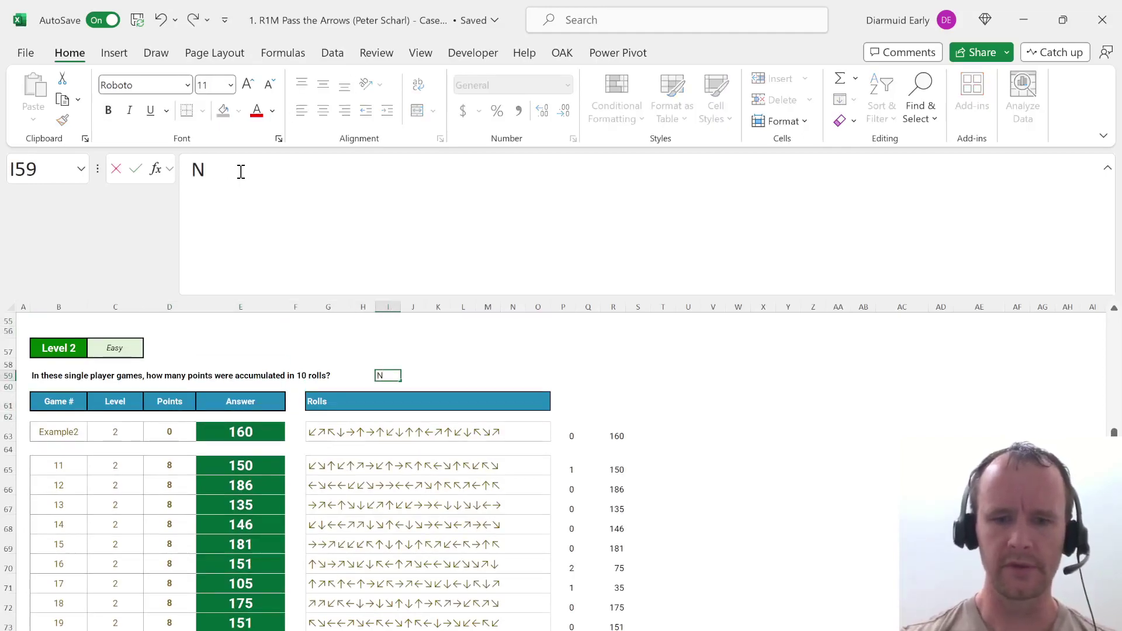
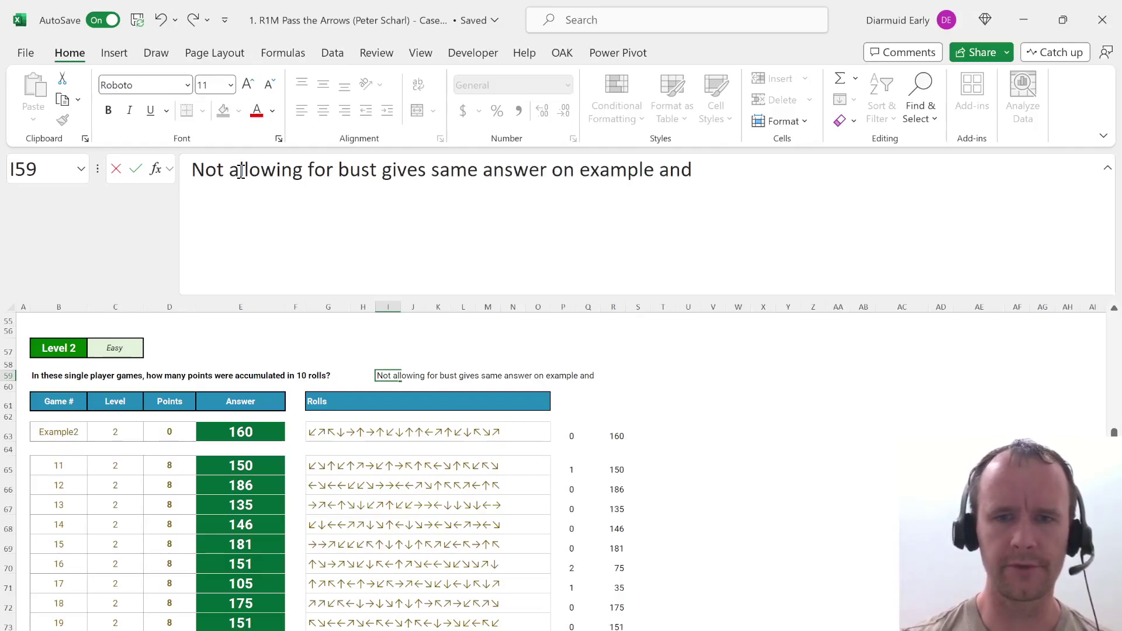
Change the I59 note's ending from 'first 2' to 'first 3'.
text( first 2)
key(Return)
key(Up)
key(F2)
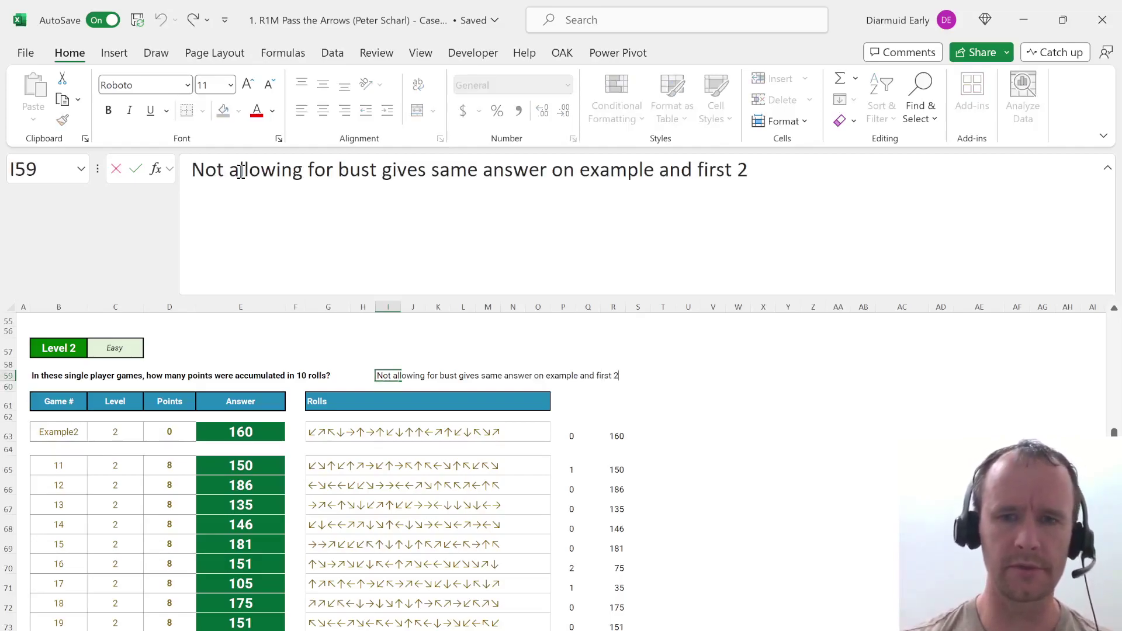
text(3)
key(Return)
key(Down)
key(Down)
key(Down)
key(Down)
key(Down)
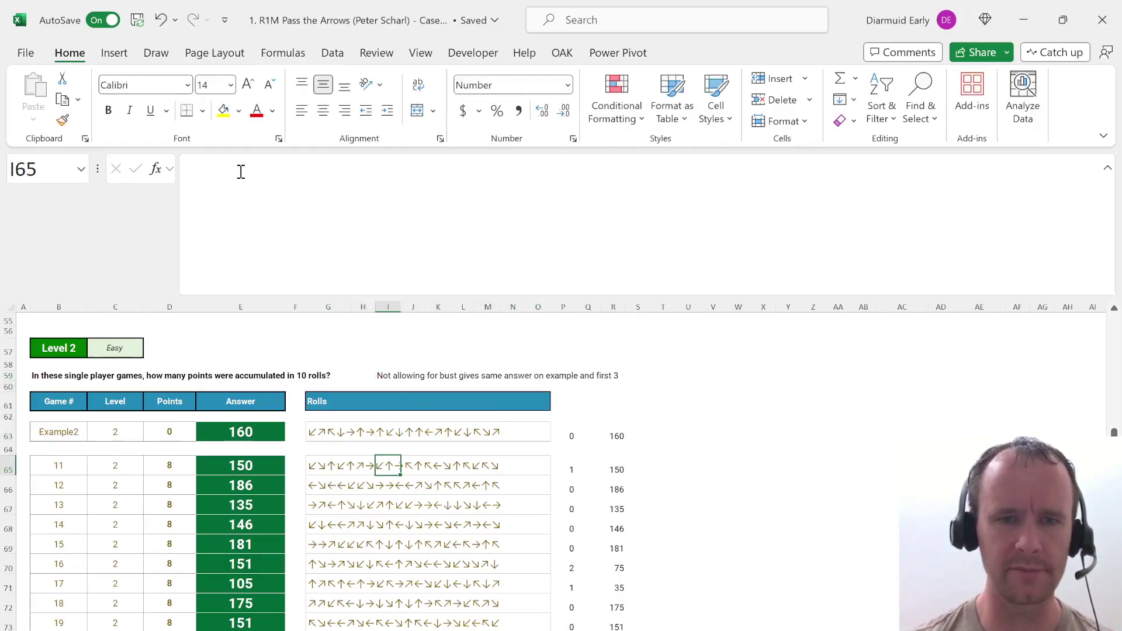
Step through the game rolls in rows 65–67 across to the REDUCE helper formula in R65.
key(shift+space)
key(shift+Down)
key(shift+Down)
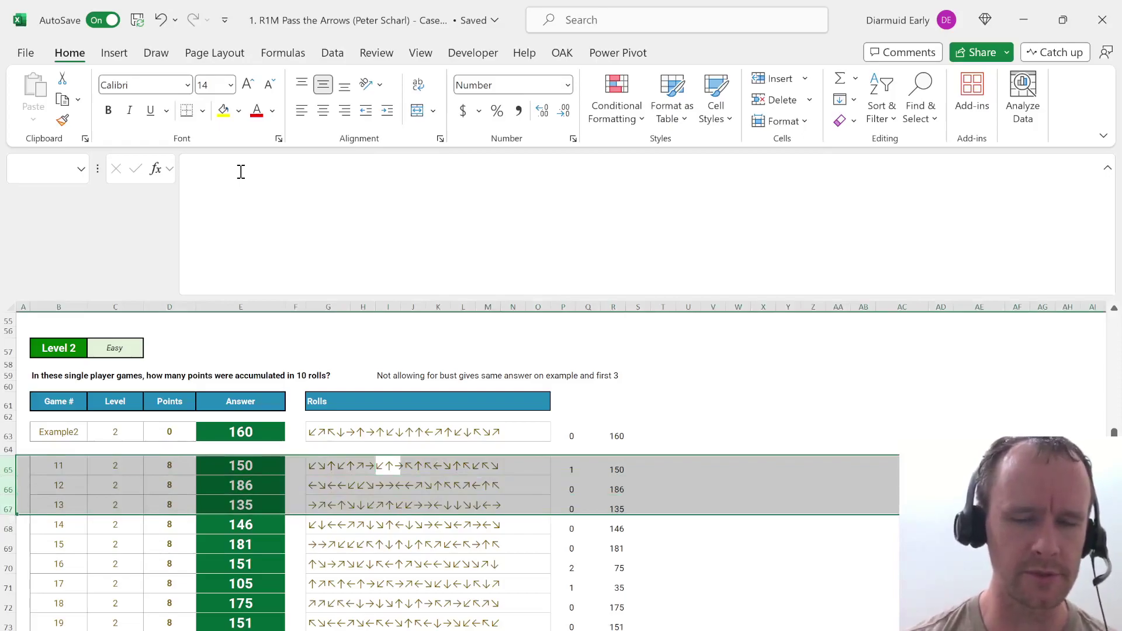
key(Down)
key(Right)
key(Down)
key(Down)
key(Right)
key(Right)
key(Right)
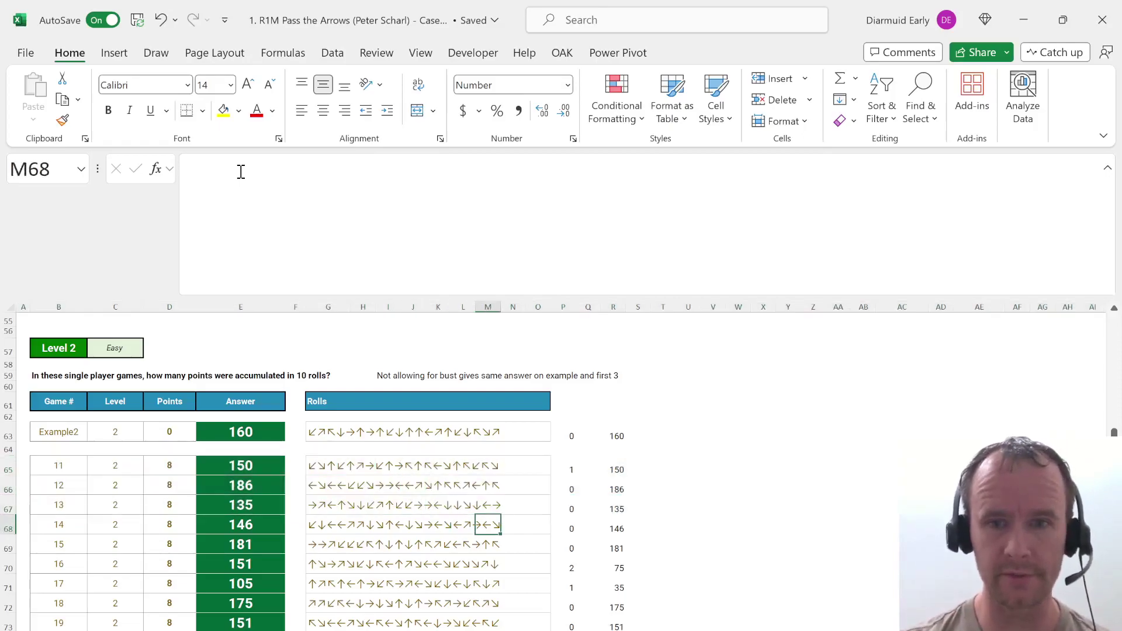
key(Down)
key(Right)
key(Right)
key(Right)
key(Down)
key(Down)
key(Right)
key(Right)
Copy E65's old SUM answer formula into the spare cell T65.
key(Up)
key(Up)
key(Up)
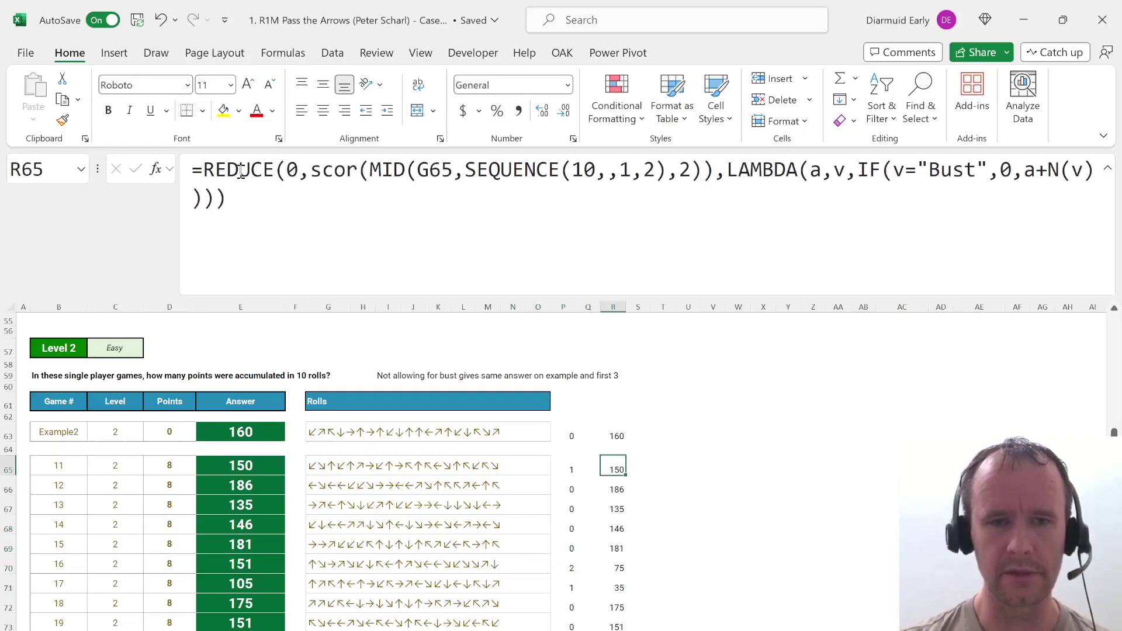
key(ctrl+Left)
key(ctrl+Left)
key(ctrl+Left)
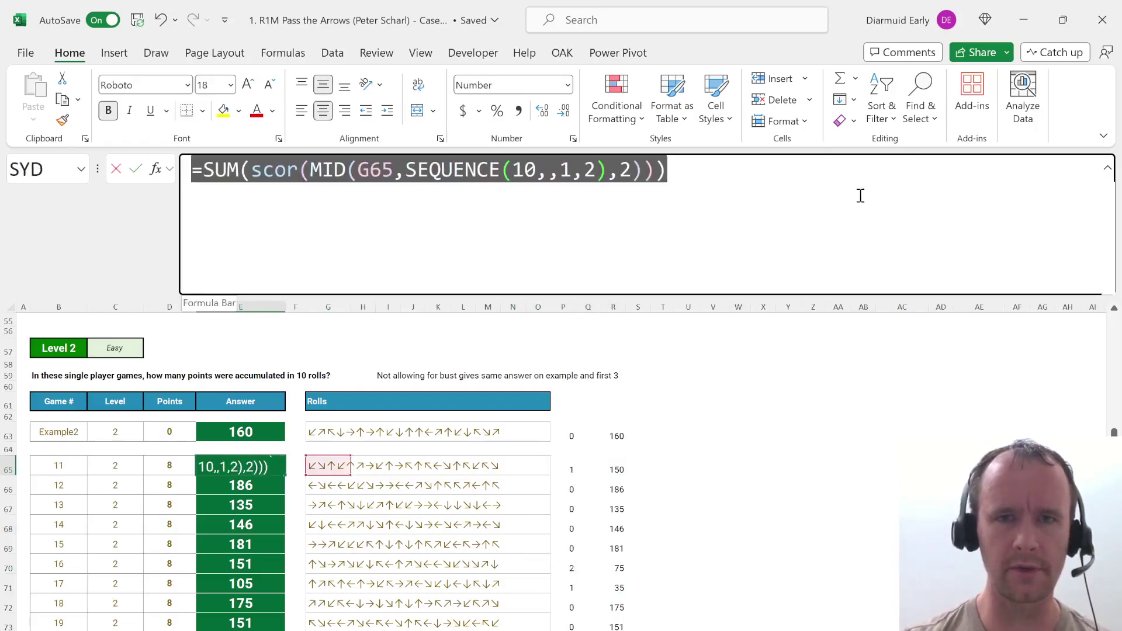
drag(192, 176, 859, 194)
key(ctrl+c)
key(Escape)
key(Right)
key(Right)
key(Right)
key(Right)
key(Right)
key(Right)
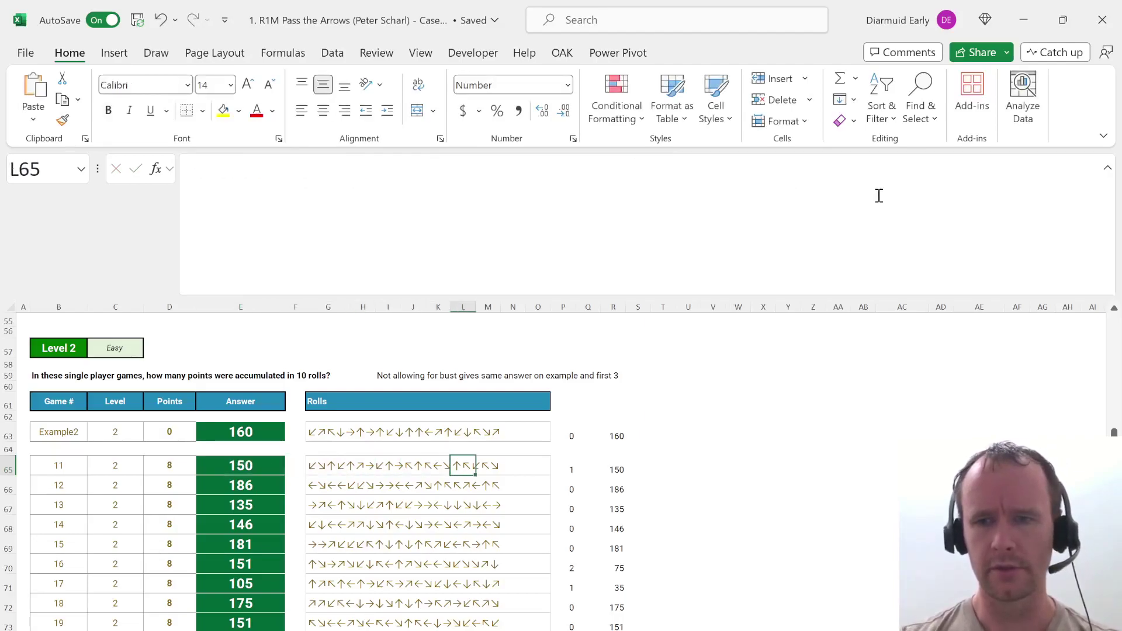
key(Right)
key(Right)
key(Right)
key(Right)
key(Right)
key(Right)
key(Right)
key(Right)
key(ctrl+v)
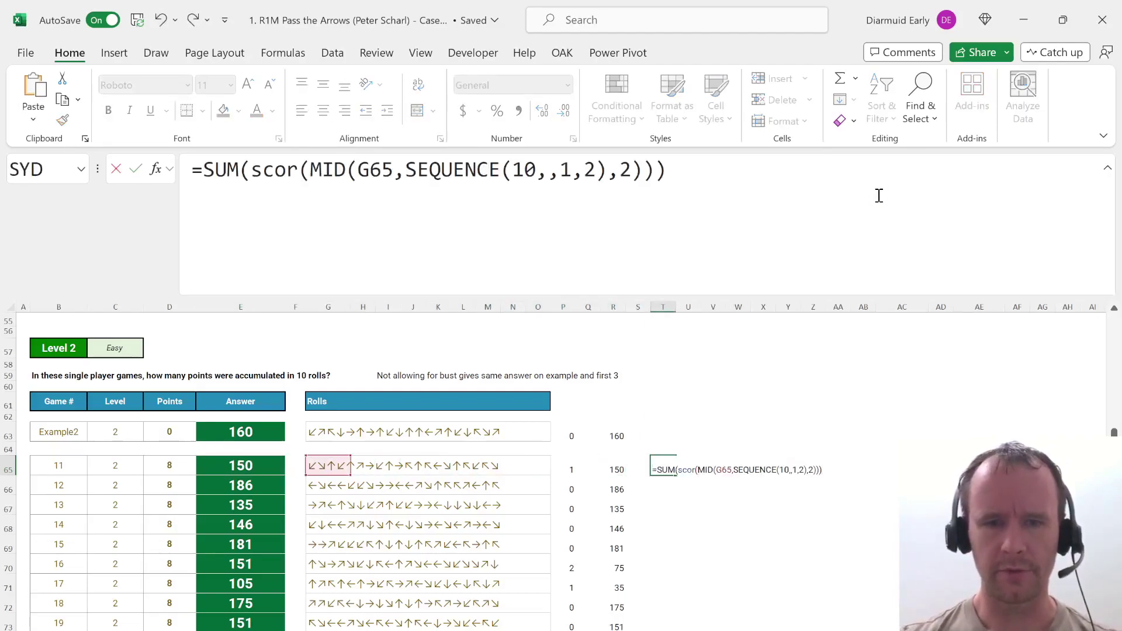
key(ctrl+Return)
key(Left)
key(Left)
Move R65's REDUCE bust-resetting formula into E65 and fill it down the Answer column.
key(F2)
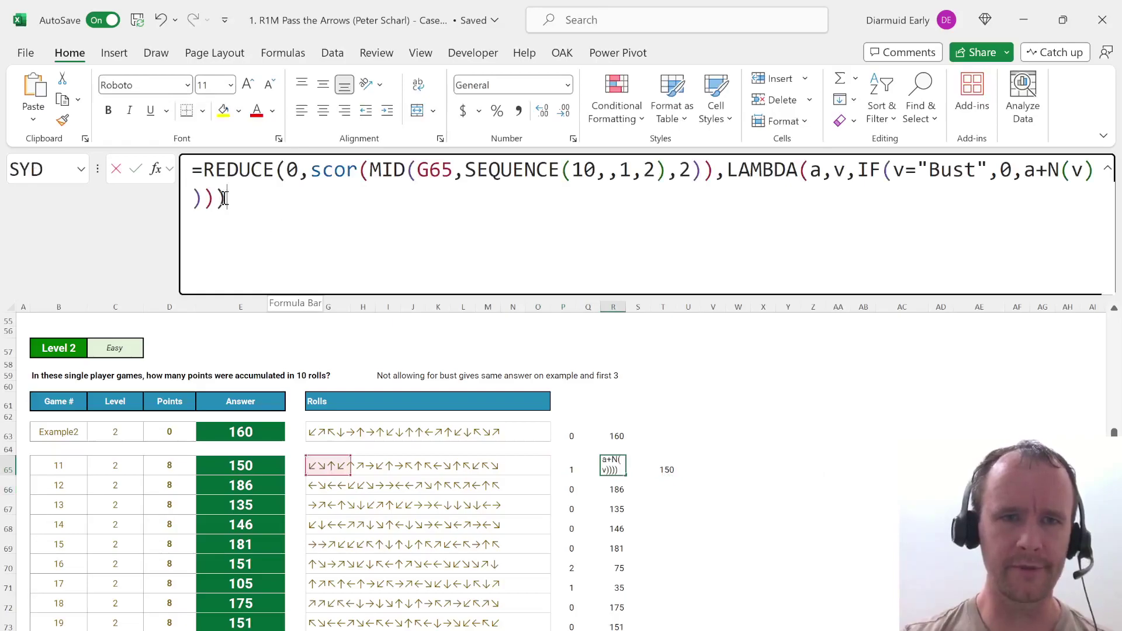
key(ctrl+a)
key(Delete)
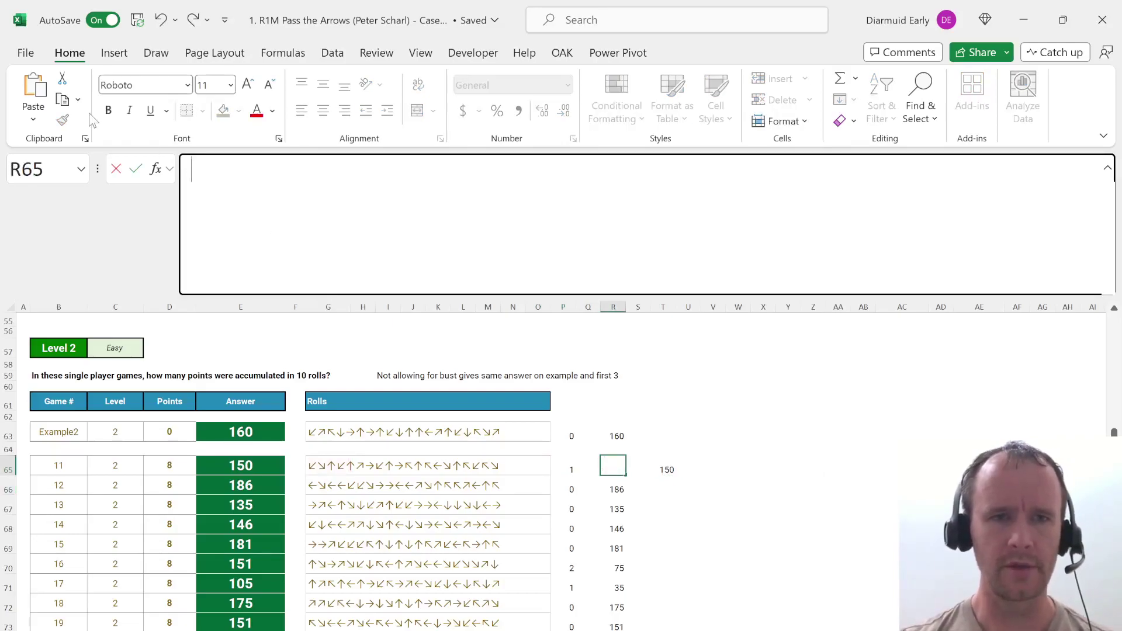
key(shift+Tab)
key(ctrl+Left)
key(ctrl+Left)
key(ctrl+Left)
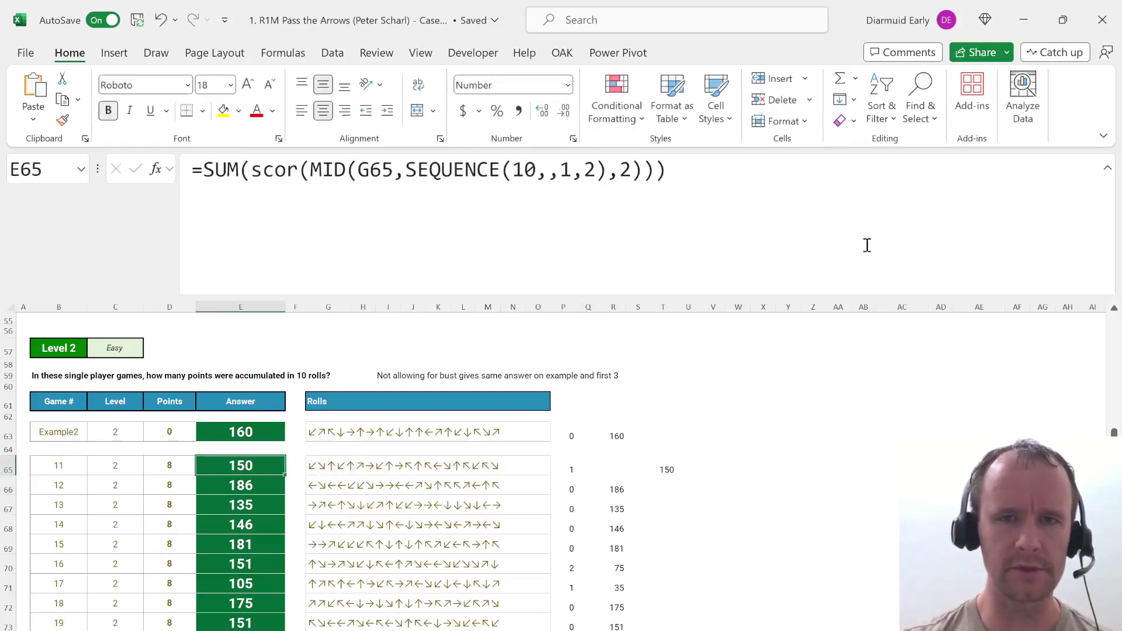
click(736, 208)
key(ctrl+a)
key(ctrl+v)
key(ctrl+Return)
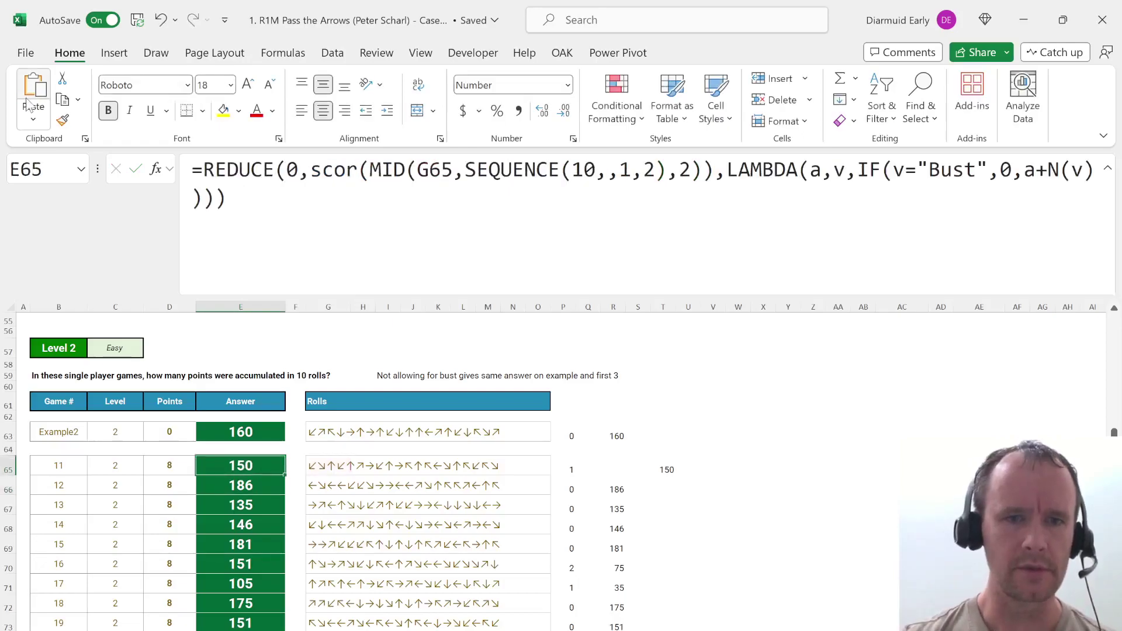
key(ctrl+shift+Down)
key(ctrl+d)
Review the Level Code formula and the Level 3 MAX/BYCOL answer formulas in E96 and E98.
key(Up)
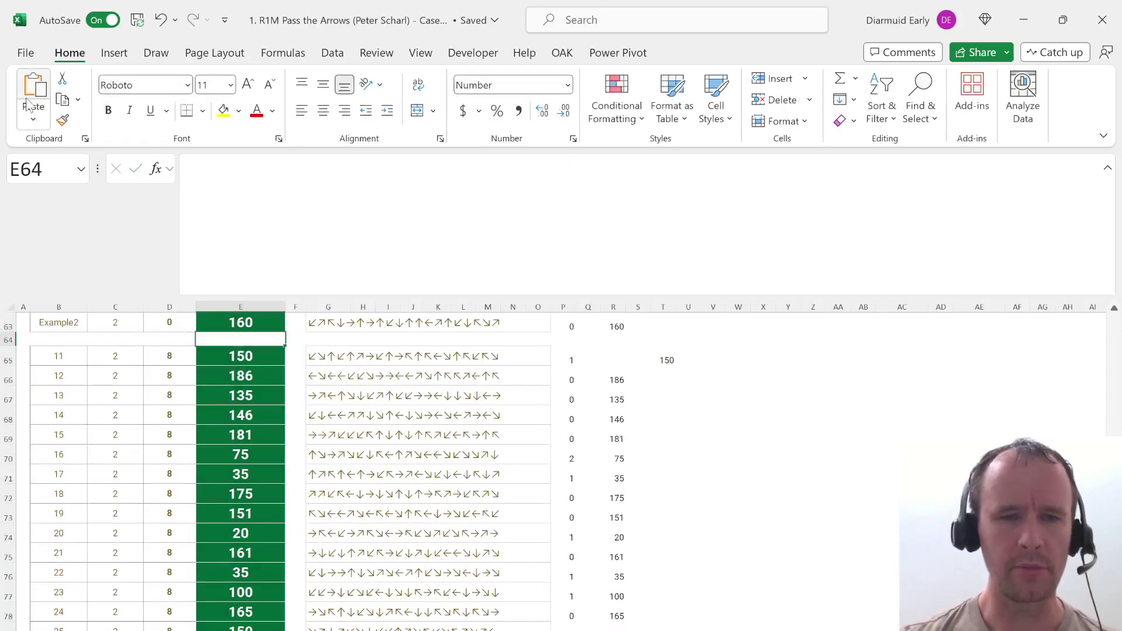
key(Down)
key(ctrl+Down)
key(ctrl+Down)
key(ctrl+Down)
key(Down)
key(Down)
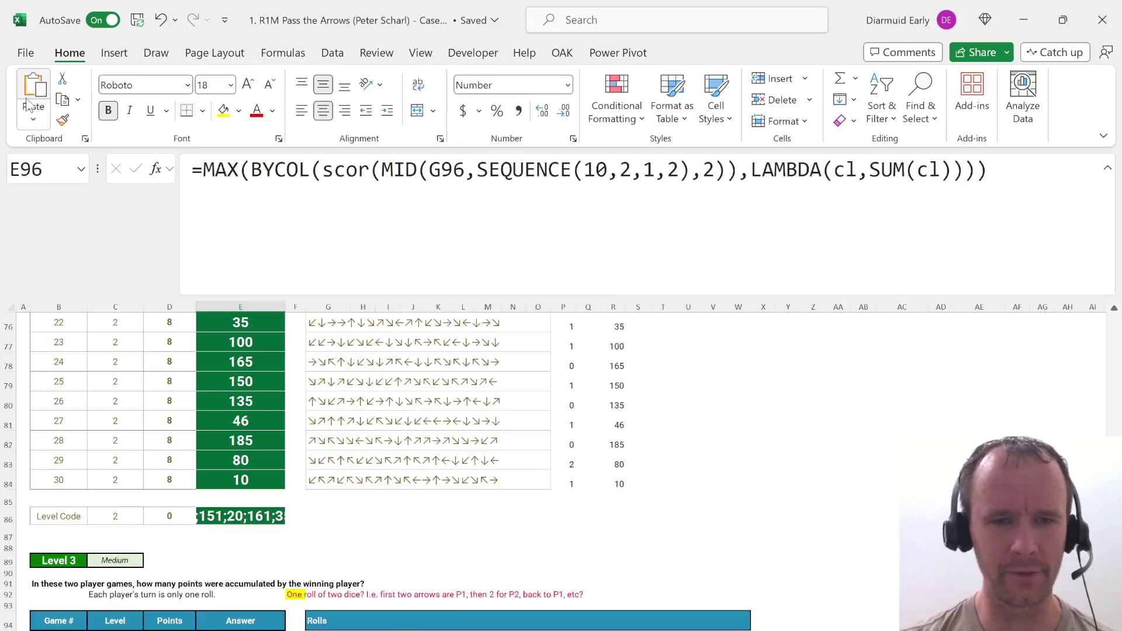
key(Down)
key(Down)
key(ctrl+Up)
key(ctrl+Up)
key(ctrl+Up)
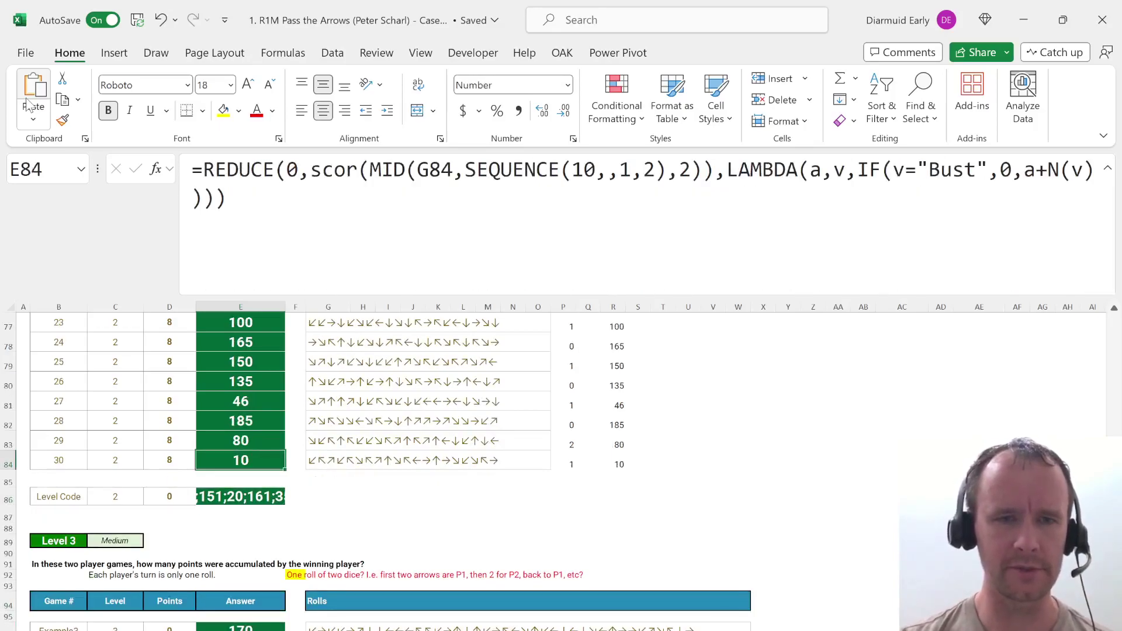
key(Down)
key(ctrl+Down)
key(ctrl+Down)
key(ctrl+Down)
key(Down)
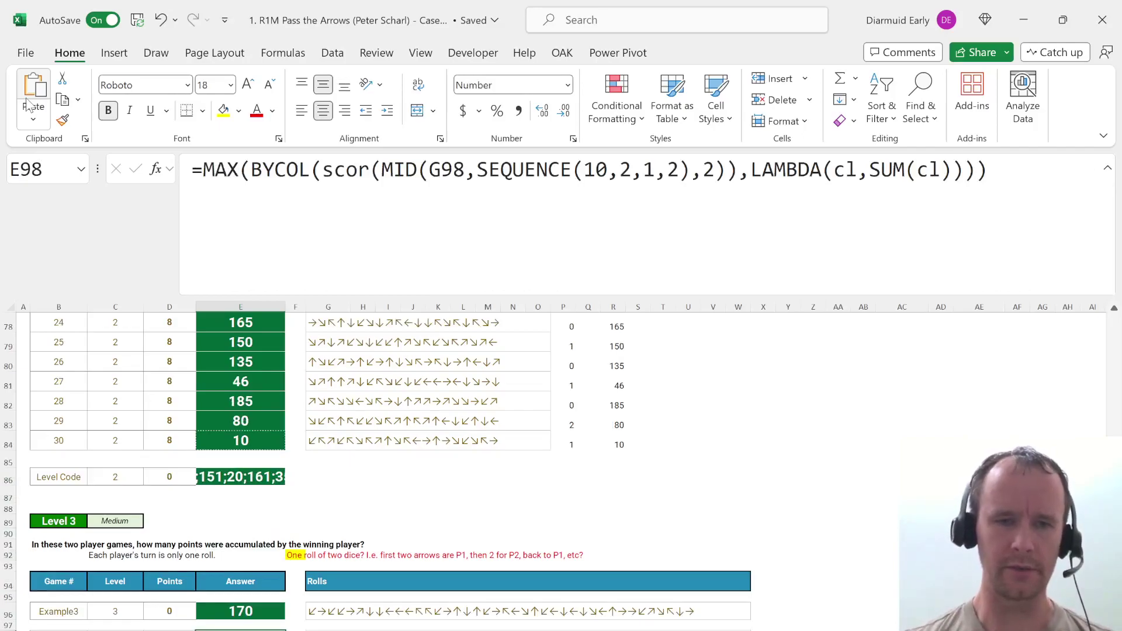
key(ctrl+Up)
key(ctrl+Up)
key(ctrl+Up)
key(ctrl+Up)
key(ctrl+Up)
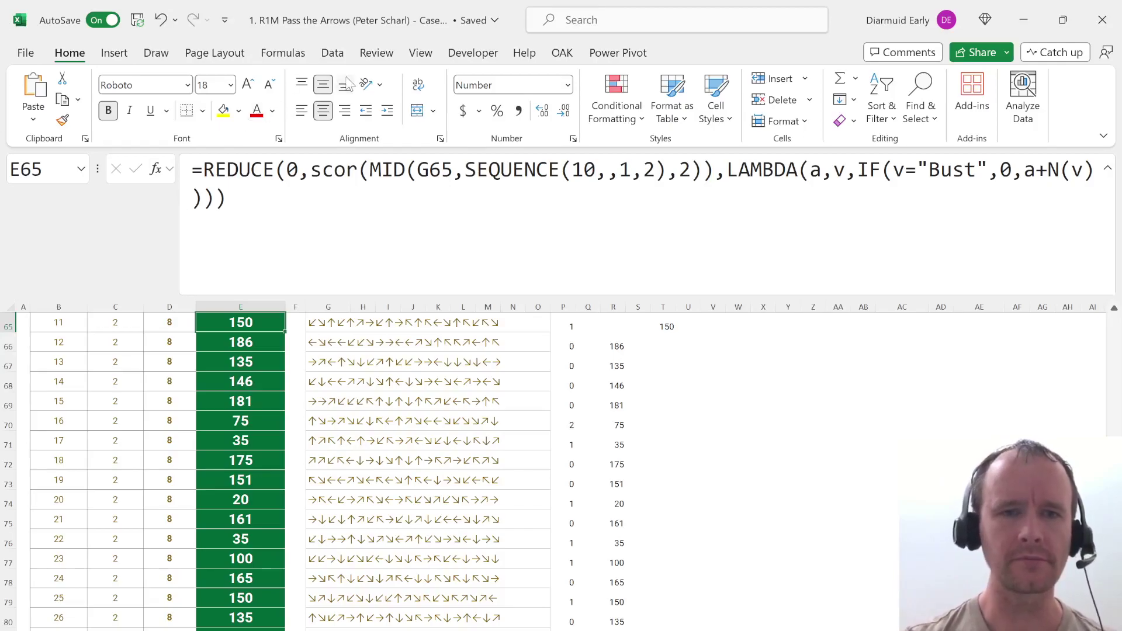
Rewrite E65's formula as =LAMBDA(arr,REDUCE(0,arr,…)) in the formula bar.
key(Up)
key(Down)
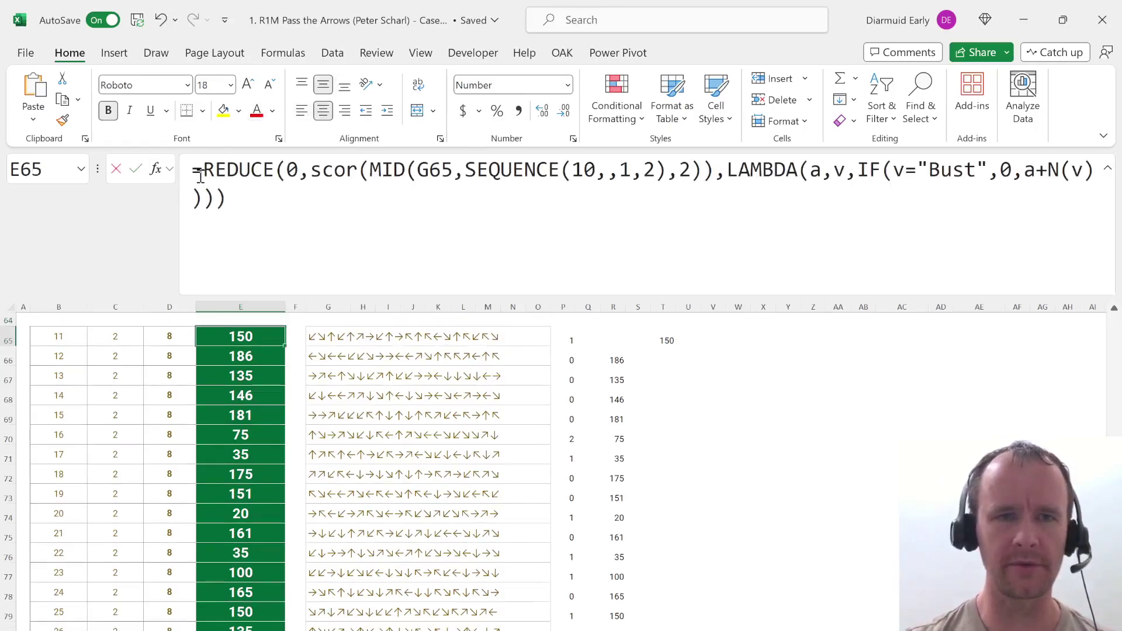
click(200, 176)
text(lambda)
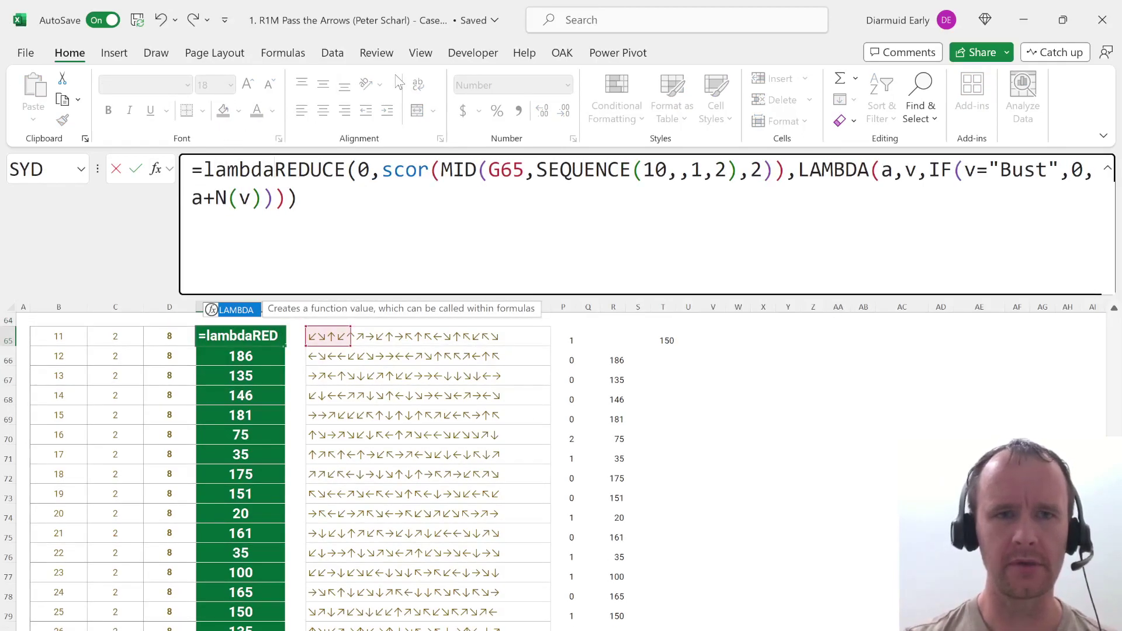
text((arr)
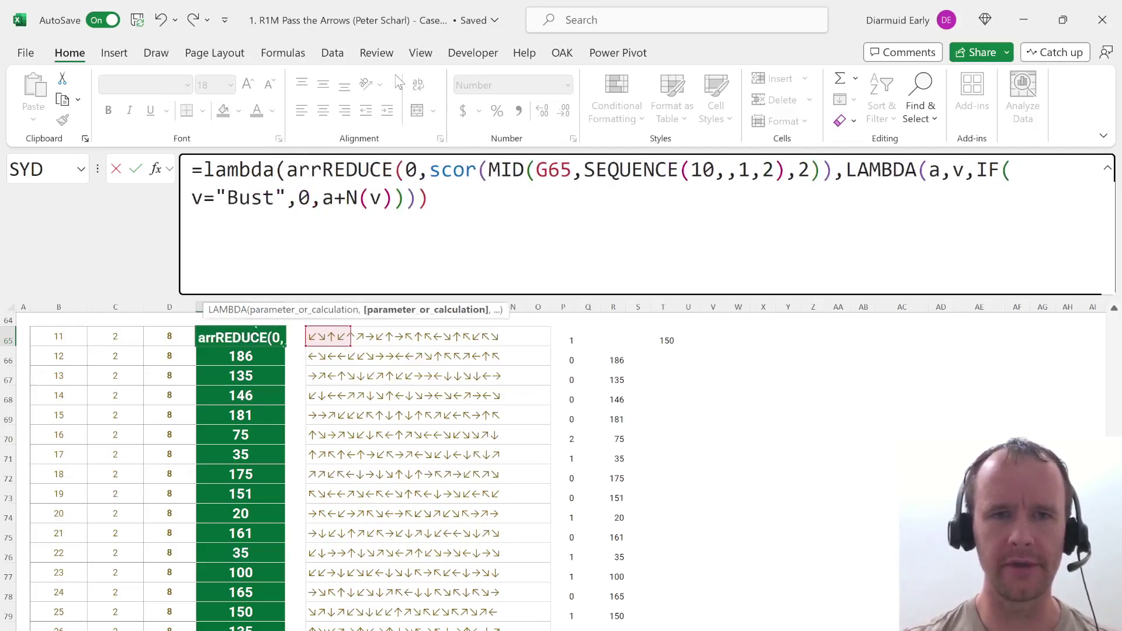
text(,)
click(445, 168)
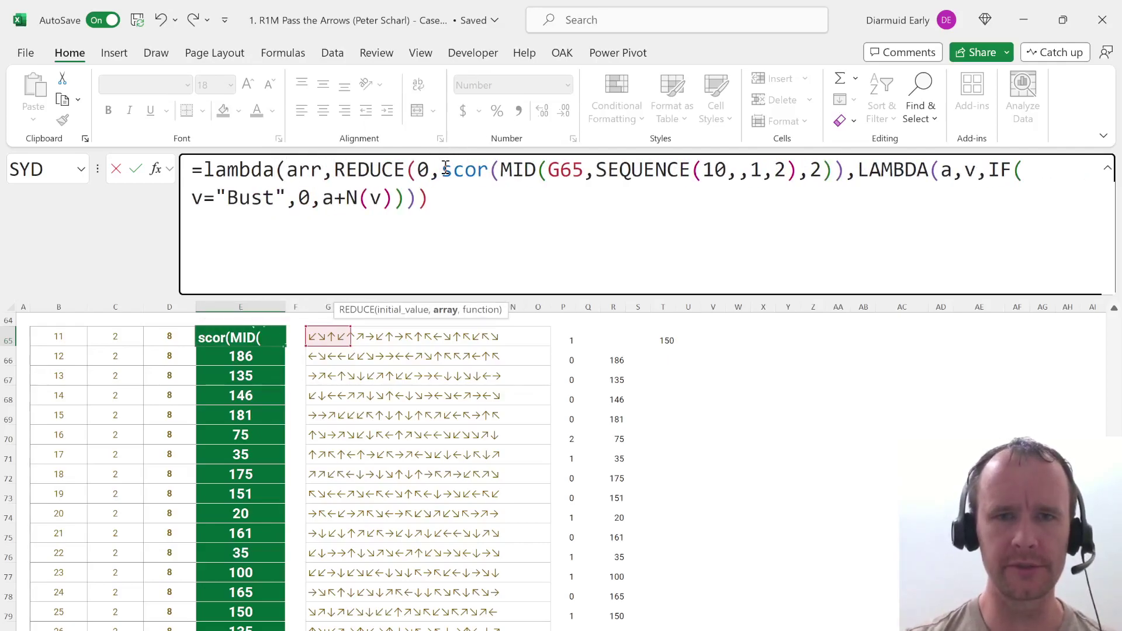
click(459, 314)
text(arr)
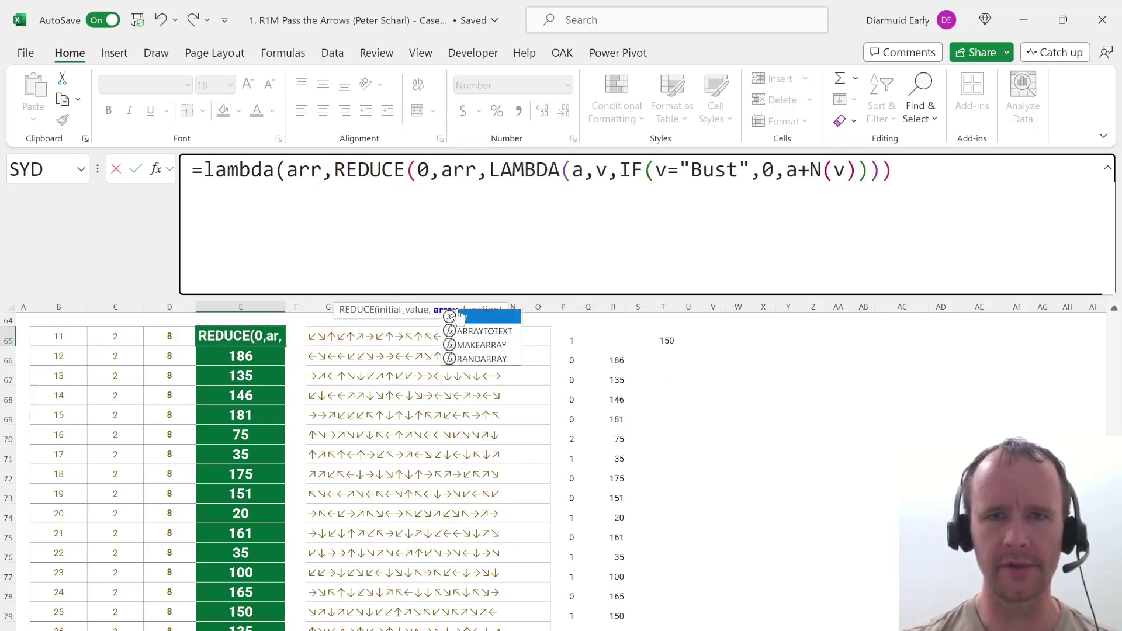
click(941, 170)
text())
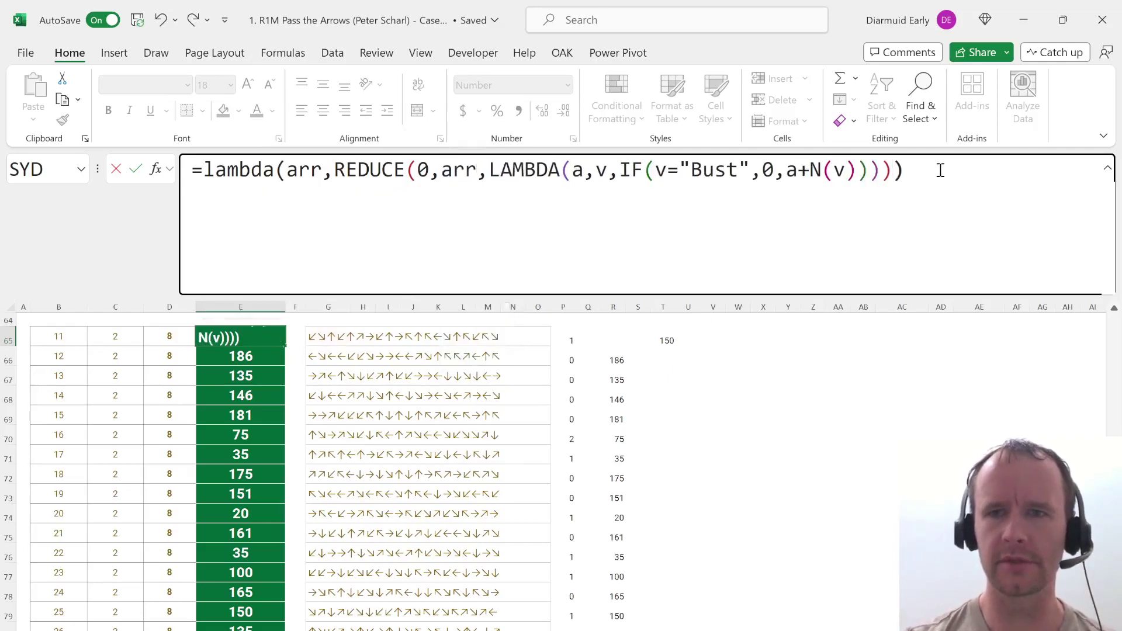
Copy the LAMBDA text, cancel the edit so E65 is unchanged, and open Name Manager.
drag(930, 185, 111, 206)
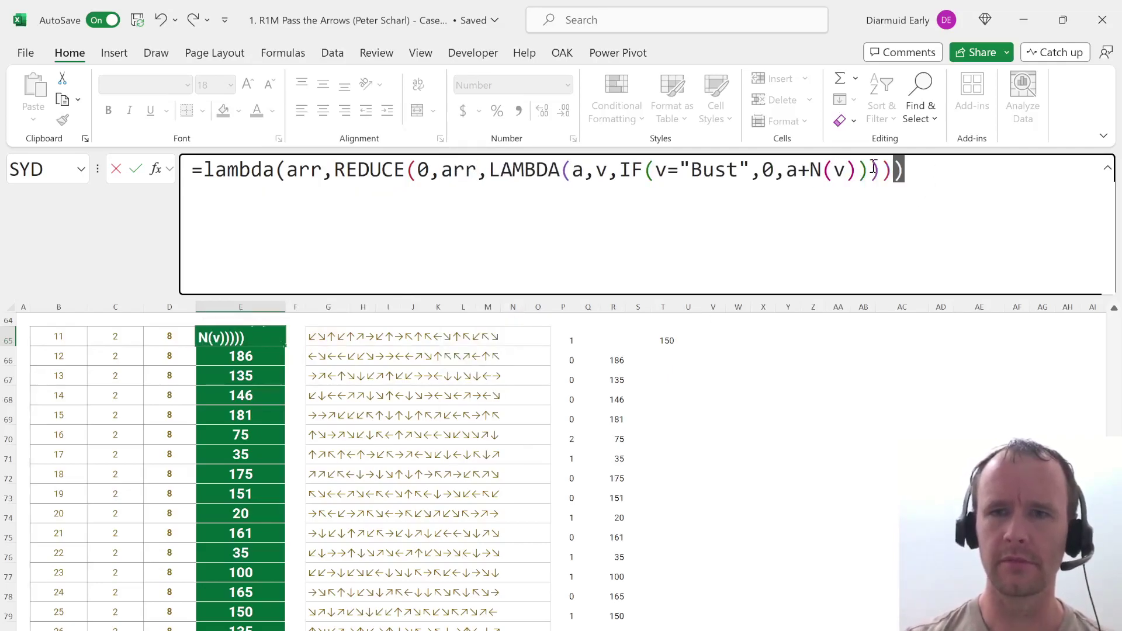
key(Escape)
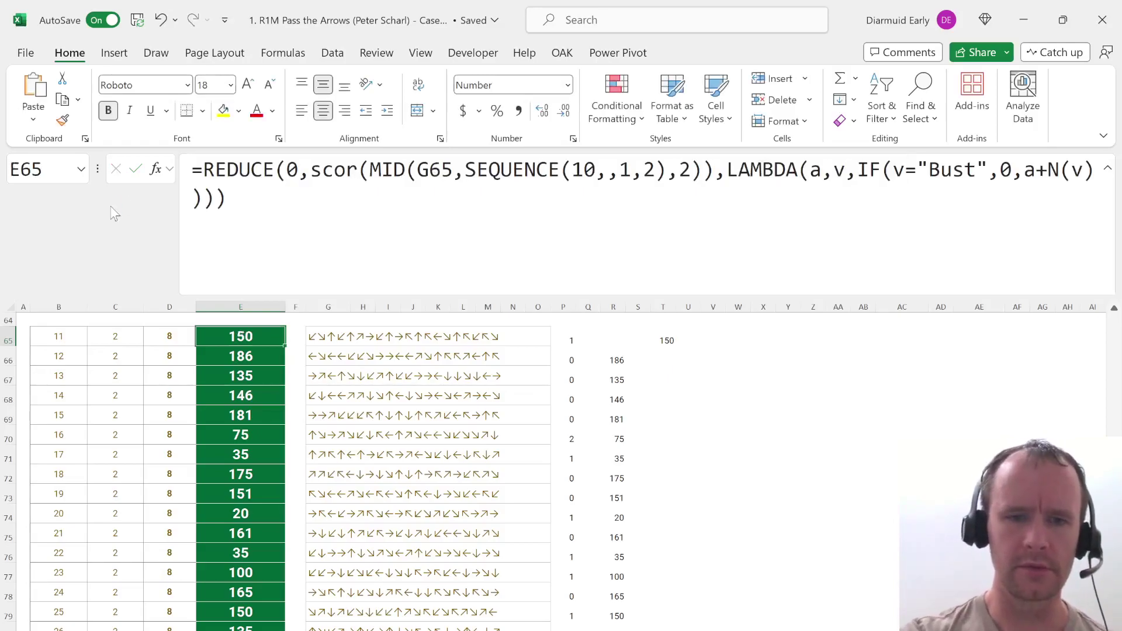
key(ctrl+F3)
Define a new name cumScor referring to the pasted LAMBDA scorer, then close Name Manager.
click(124, 199)
text(cumScor)
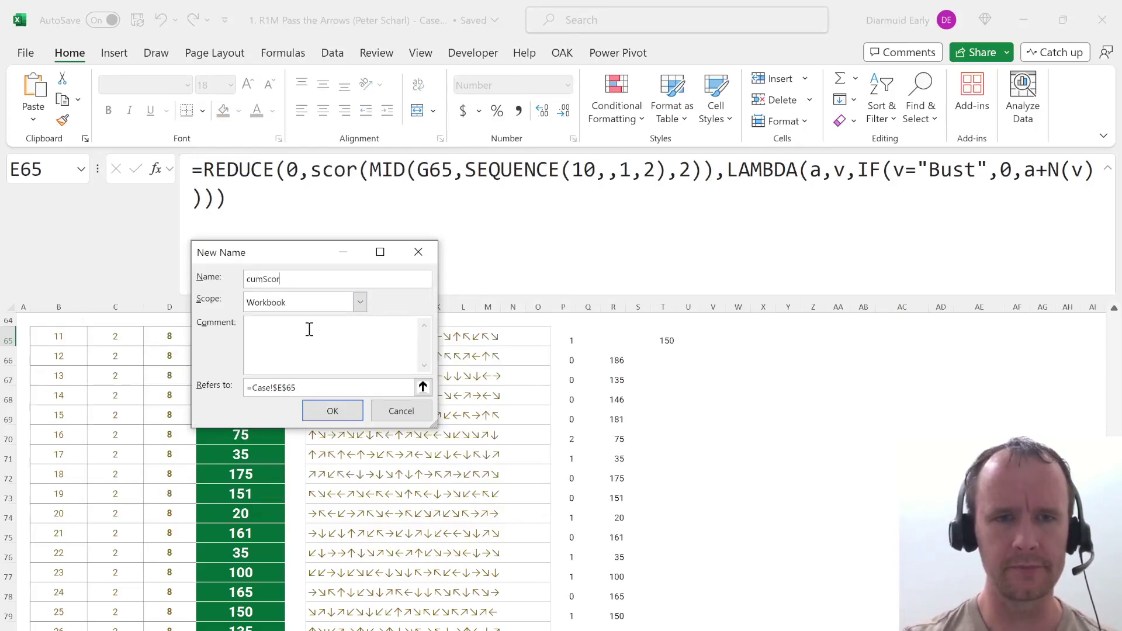
key(Tab)
key(Tab)
key(Tab)
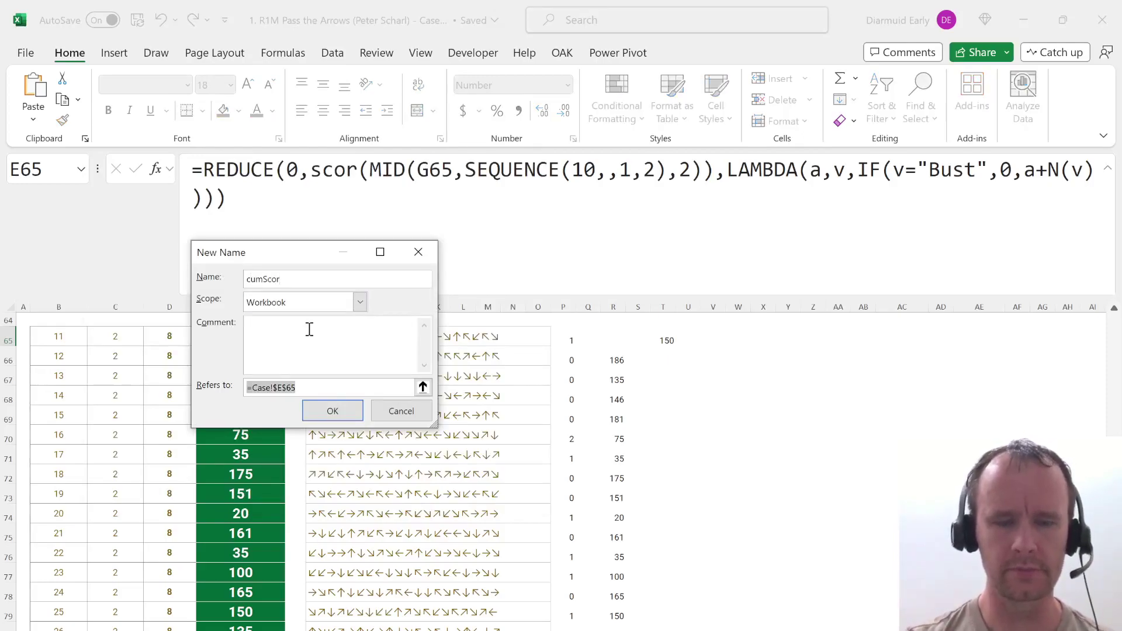
text(=LAMBDA(arr,REDUCE(0,arr,LAMBDA(a,v,IF(v="Bust",0,a+N(v))))))
key(Return)
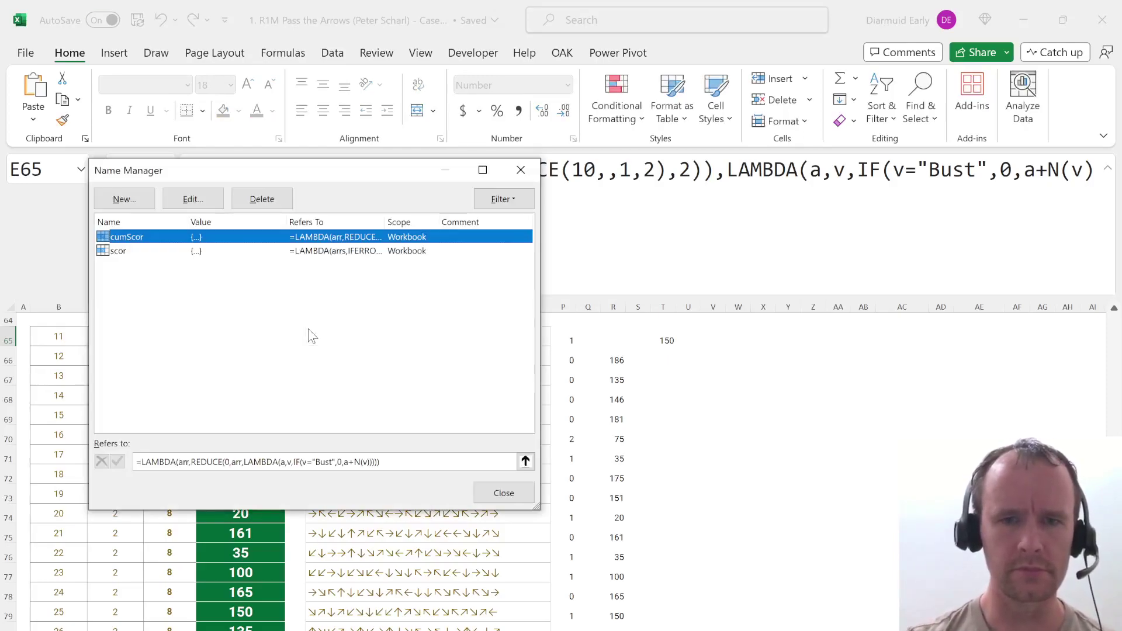
click(503, 493)
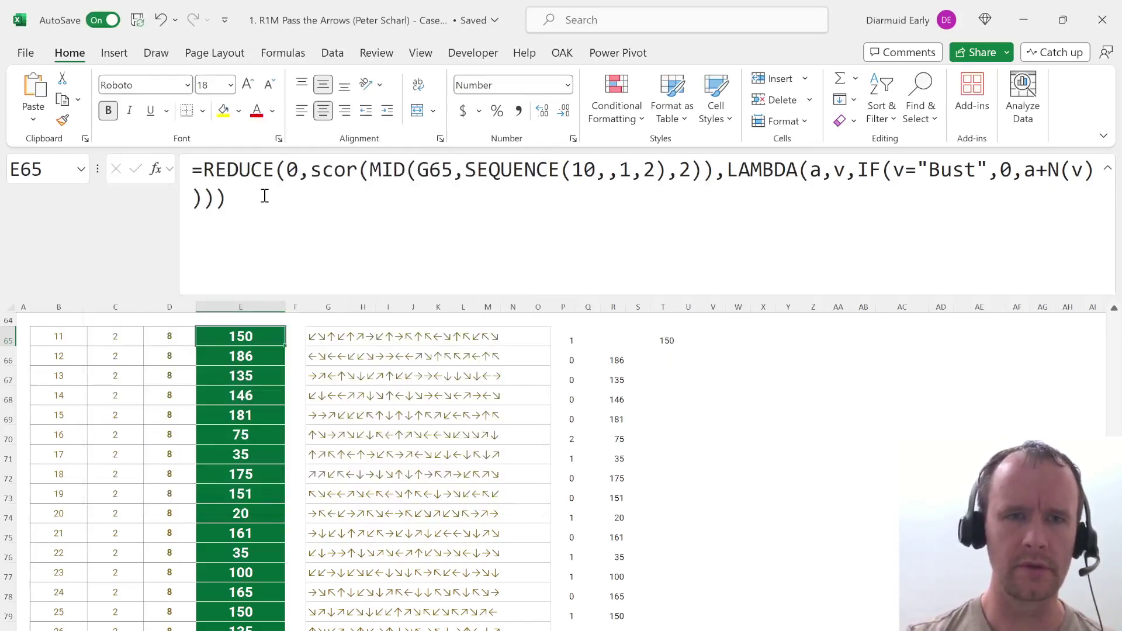
Change E65 to =cumScor(scor(MID(G65,SEQUENCE(10,,1,2),2))), dropping the trailing LAMBDA part.
drag(314, 173, 218, 182)
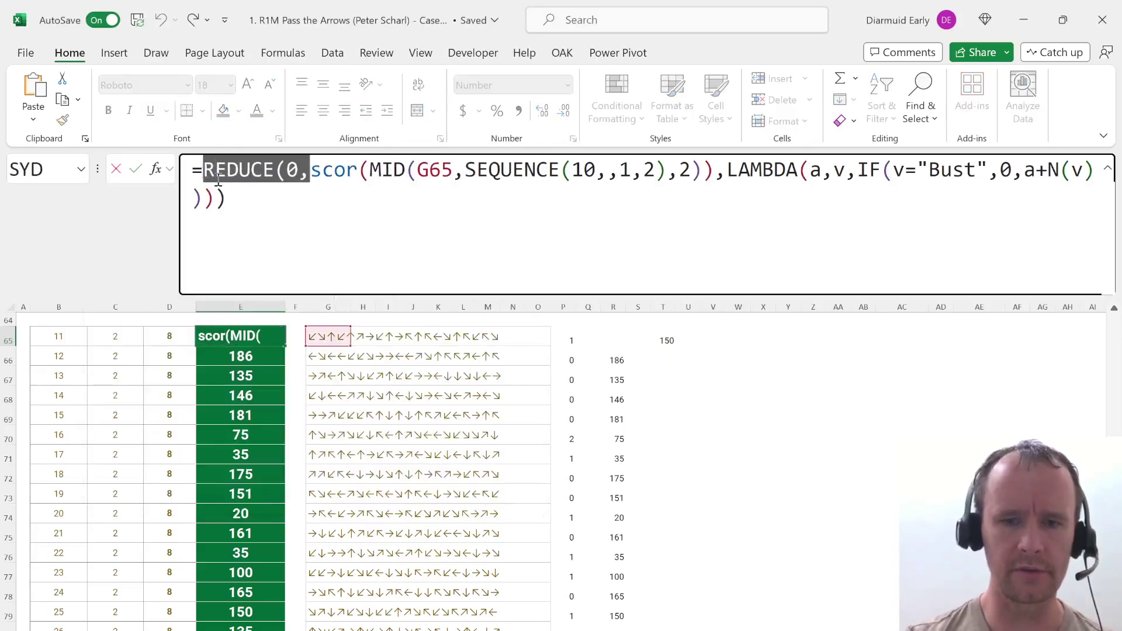
text(cum)
key(Tab)
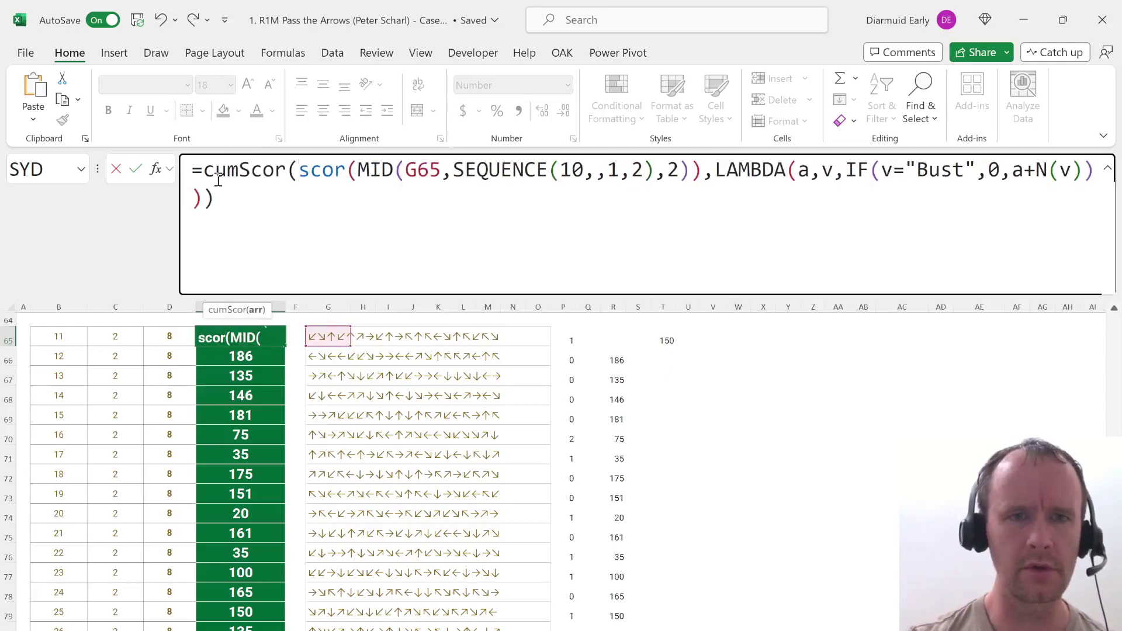
drag(711, 164, 746, 215)
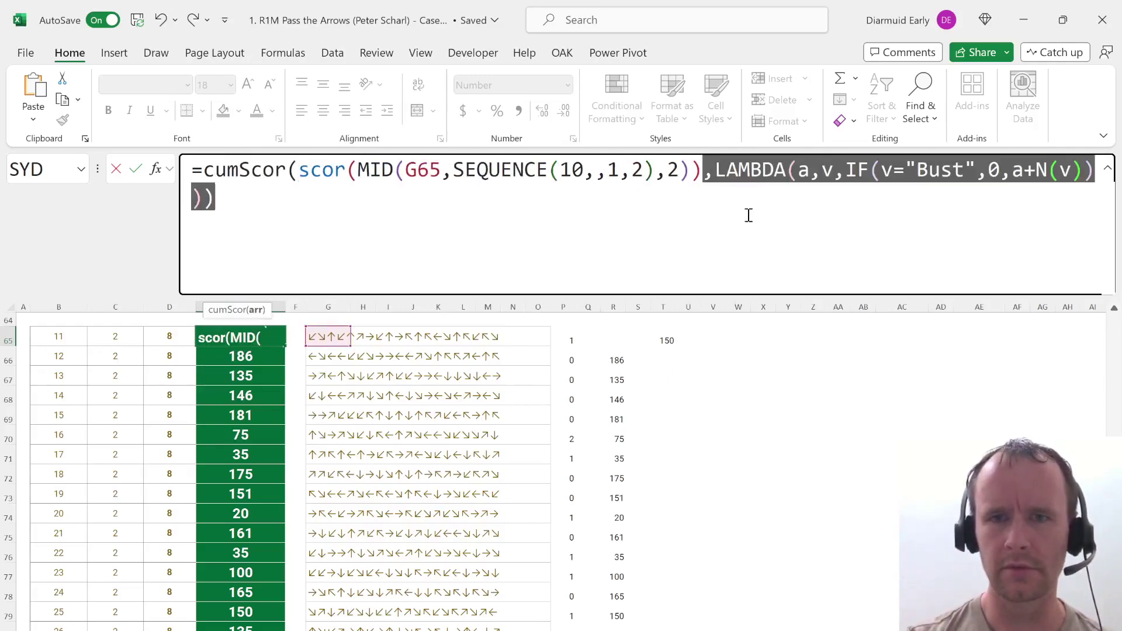
key(Delete)
key(Return)
Fill the cumScor formula down the Level 2 answers and scroll down to Level 3.
key(Up)
key(ctrl+shift+Down)
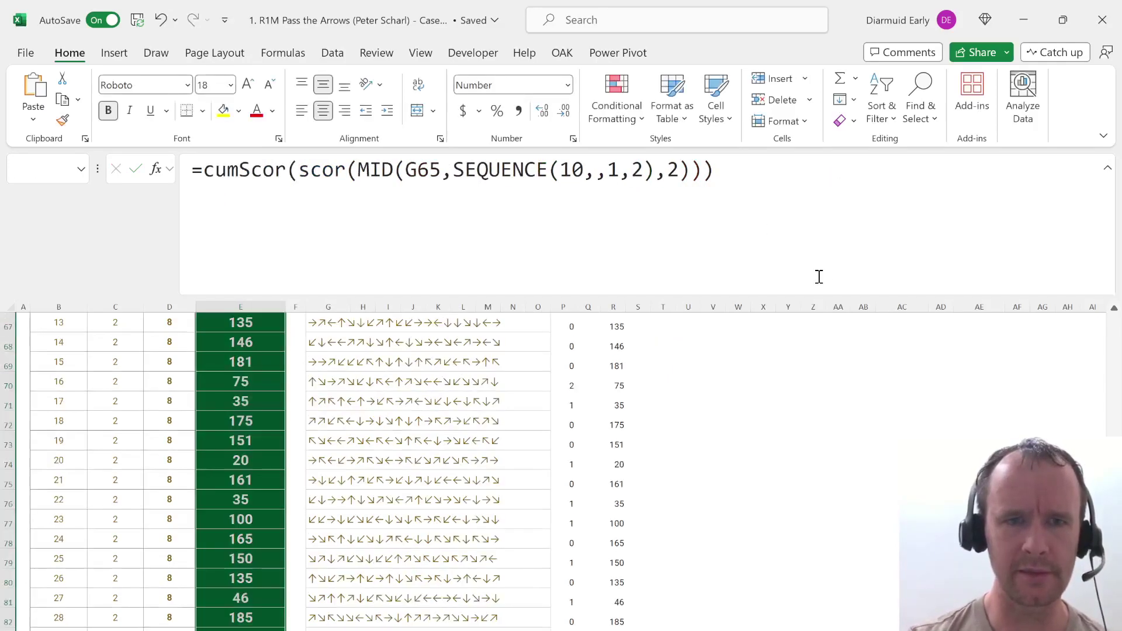
scroll(70, 618, down, 2)
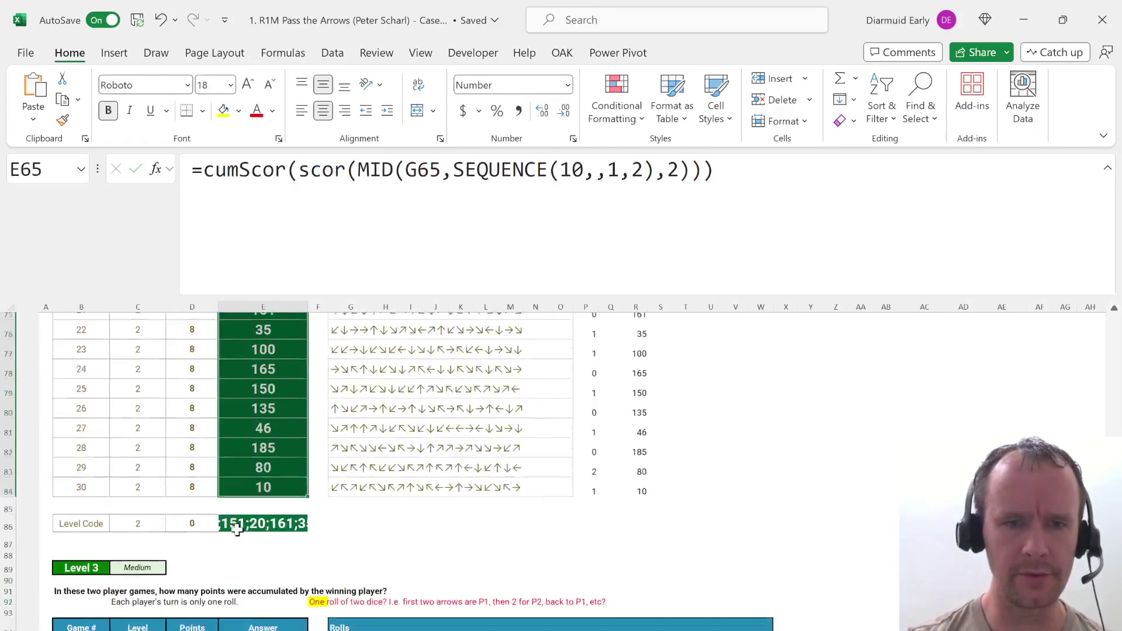
scroll(141, 538, down, 2)
scroll(211, 456, down, 2)
scroll(279, 370, down, 2)
In E98, replace the MAX(BYCOL( wrapper with LET(both, and delete the LAMBDA summing part.
scroll(268, 403, up, 1)
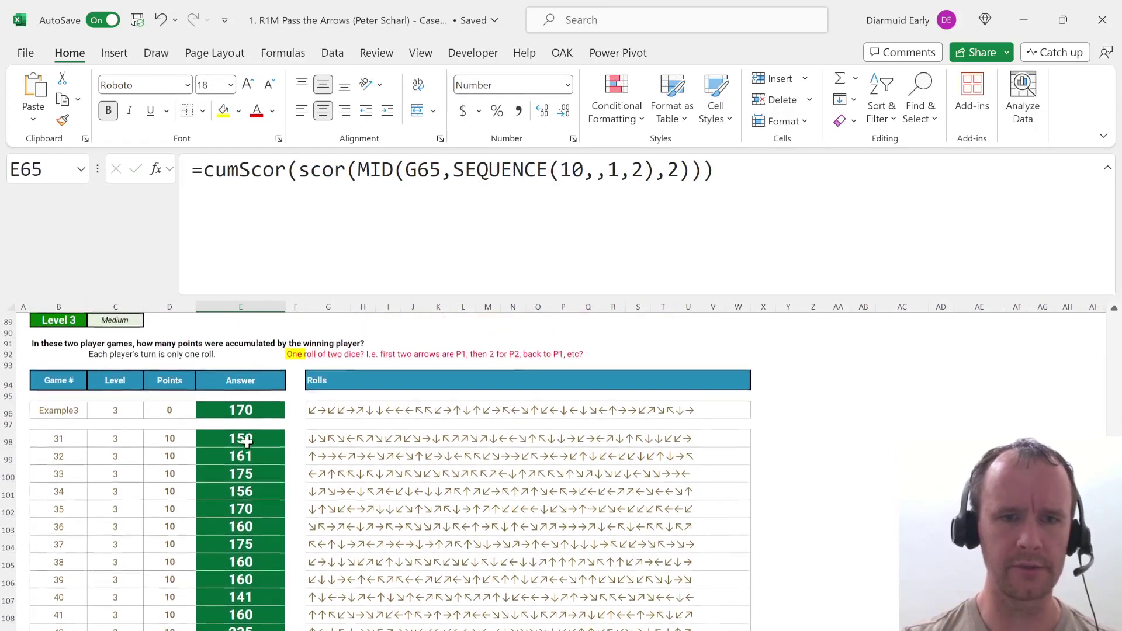
click(249, 439)
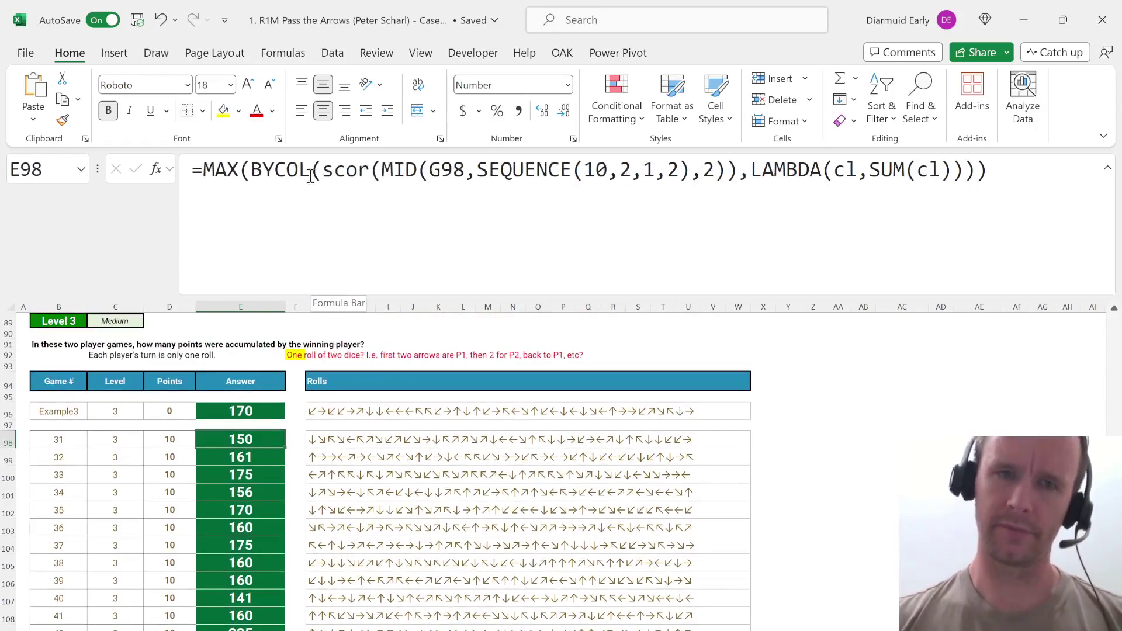
click(330, 175)
key(ctrl+shift+Left)
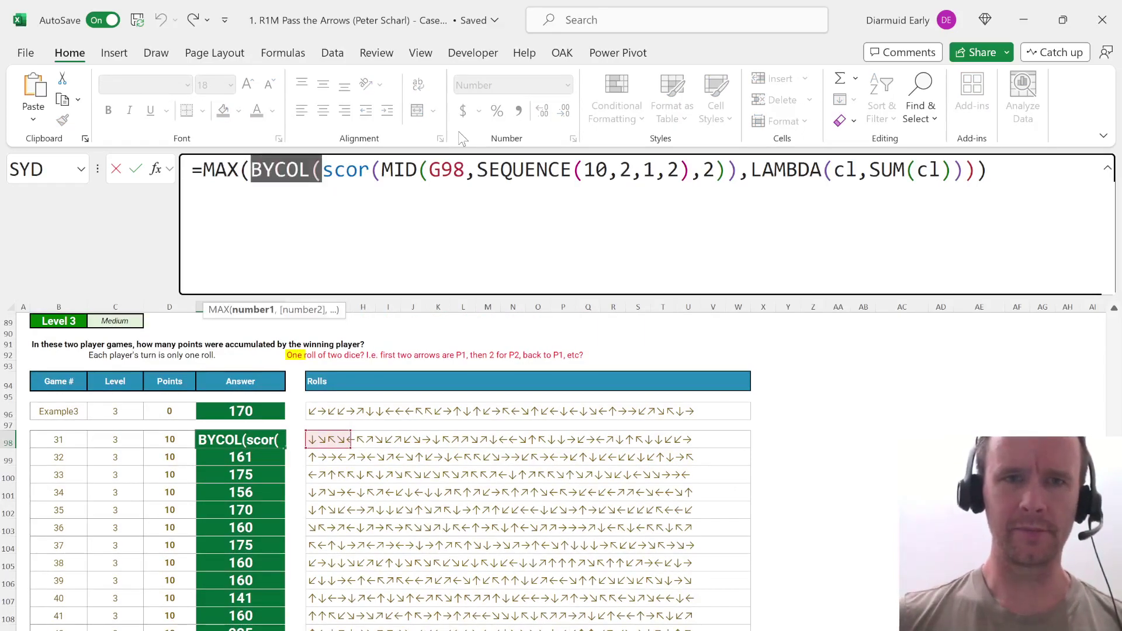
key(ctrl+shift+Left)
key(ctrl+shift+Left)
key(BackSpace)
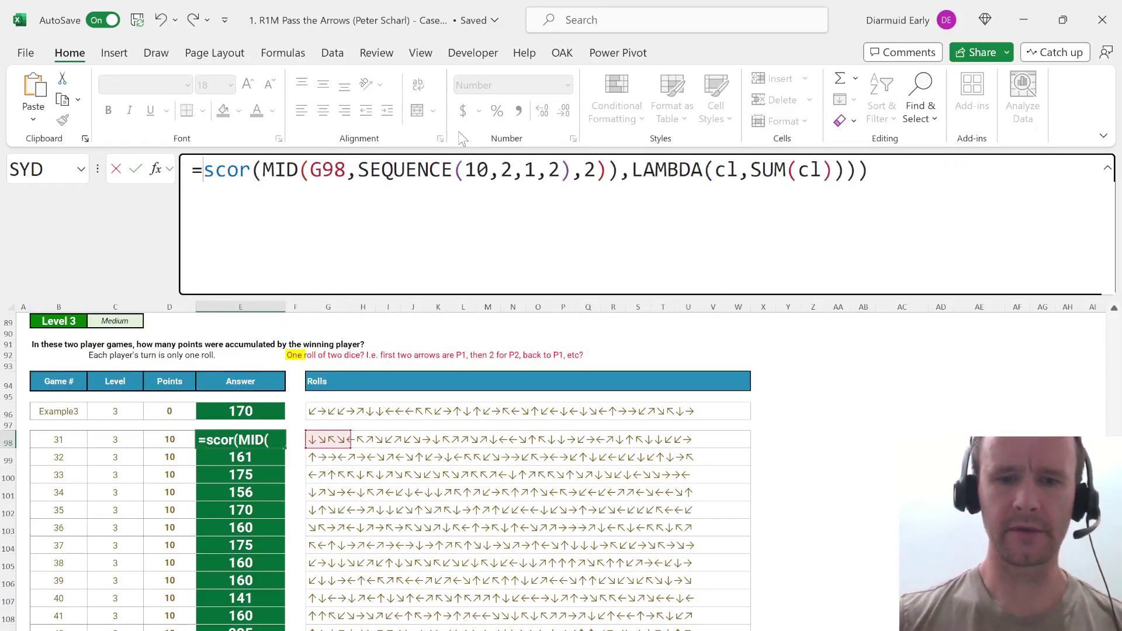
text(let)
key(Tab)
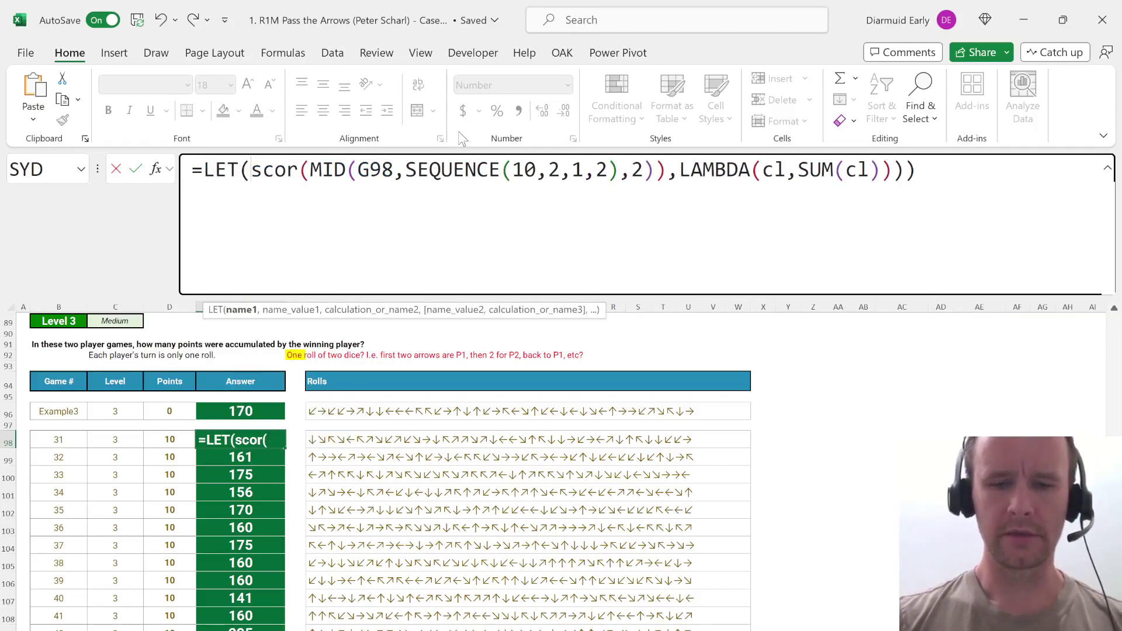
text(both)
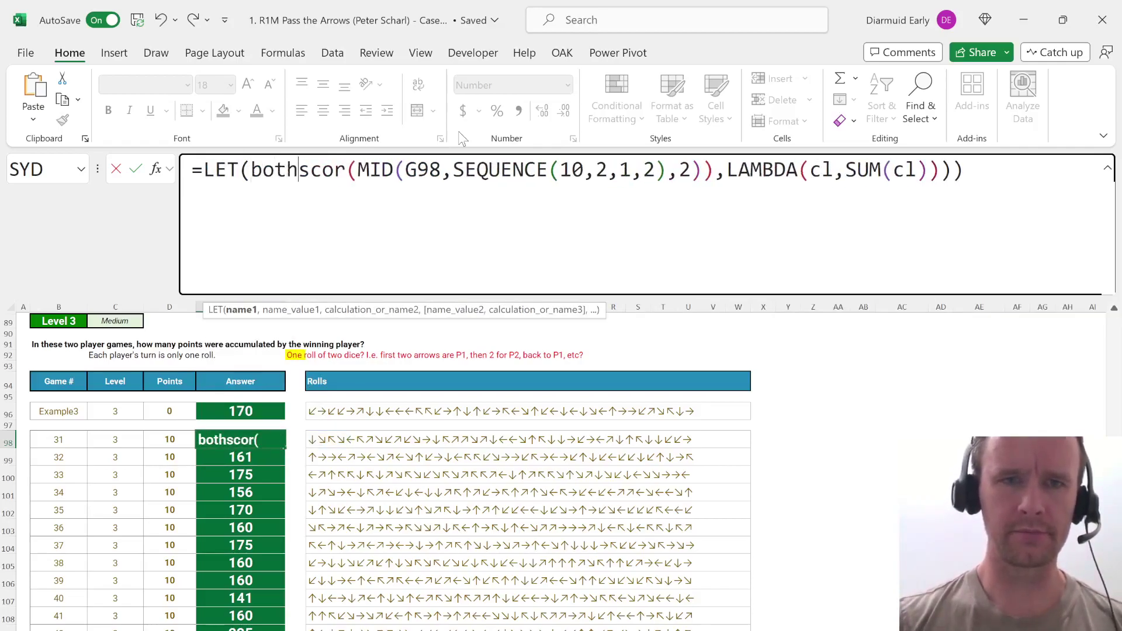
text(,)
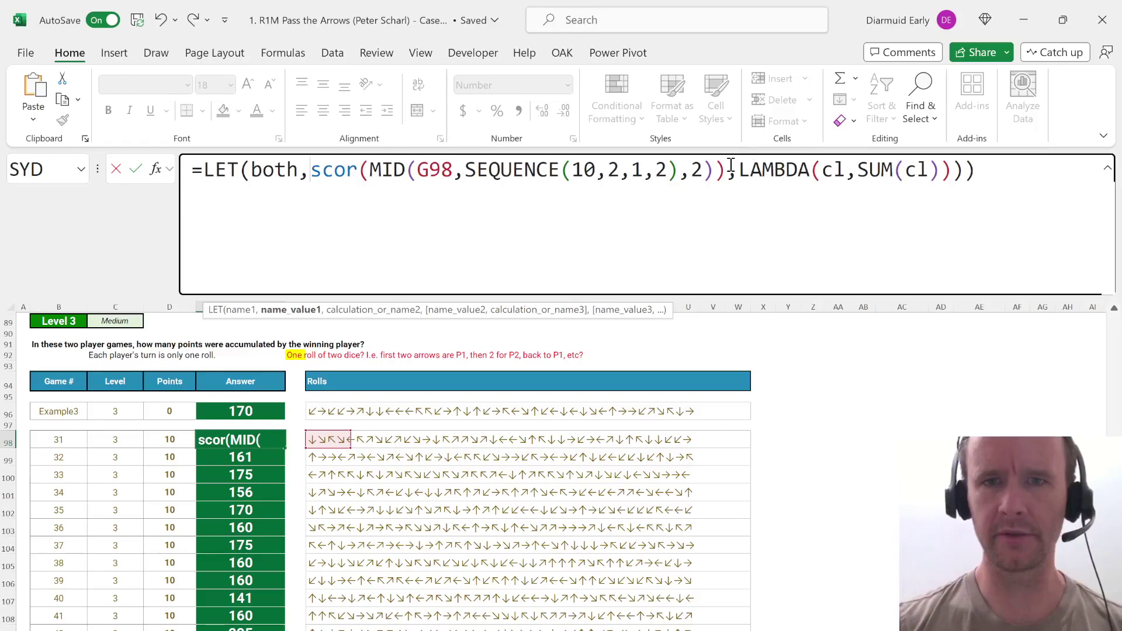
drag(729, 169, 1074, 185)
key(Delete)
Finish E98 with MAX(cumScor(TAKE(both,,1)),cumScor(TAKE(both,,-1))), giving 146.
text(,)
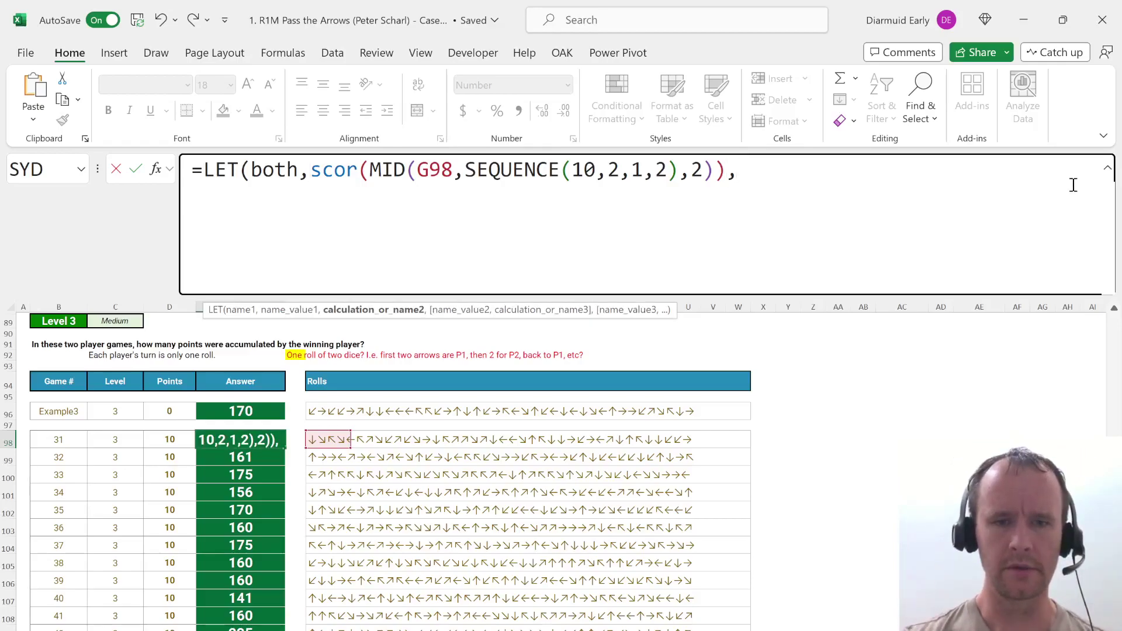
text(max)
key(Tab)
text(cu)
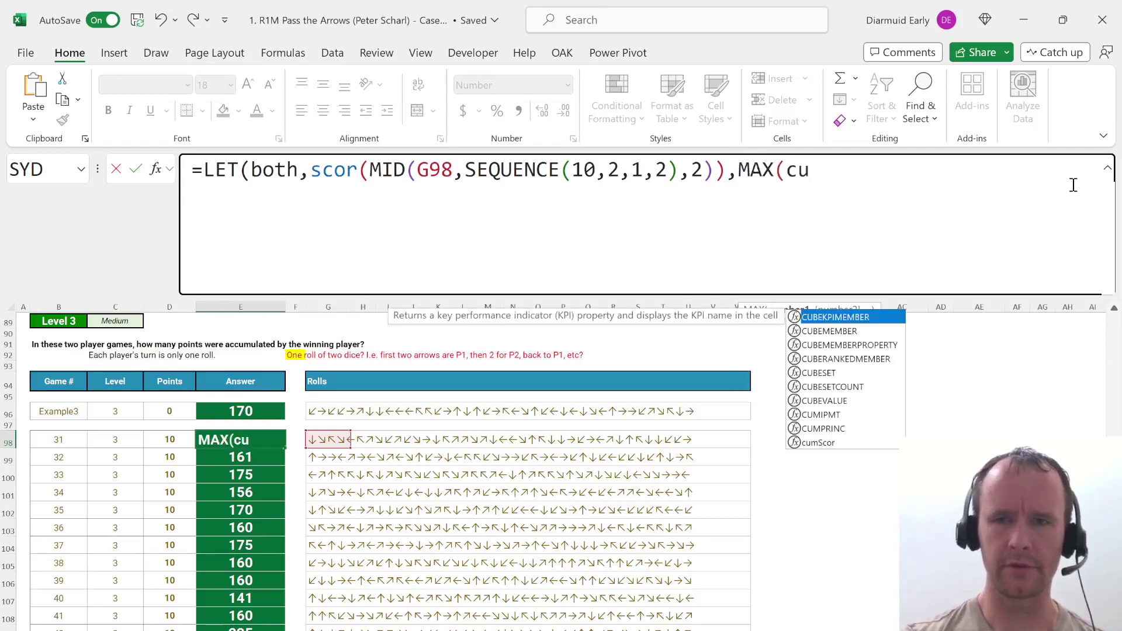
text(ms)
key(Tab)
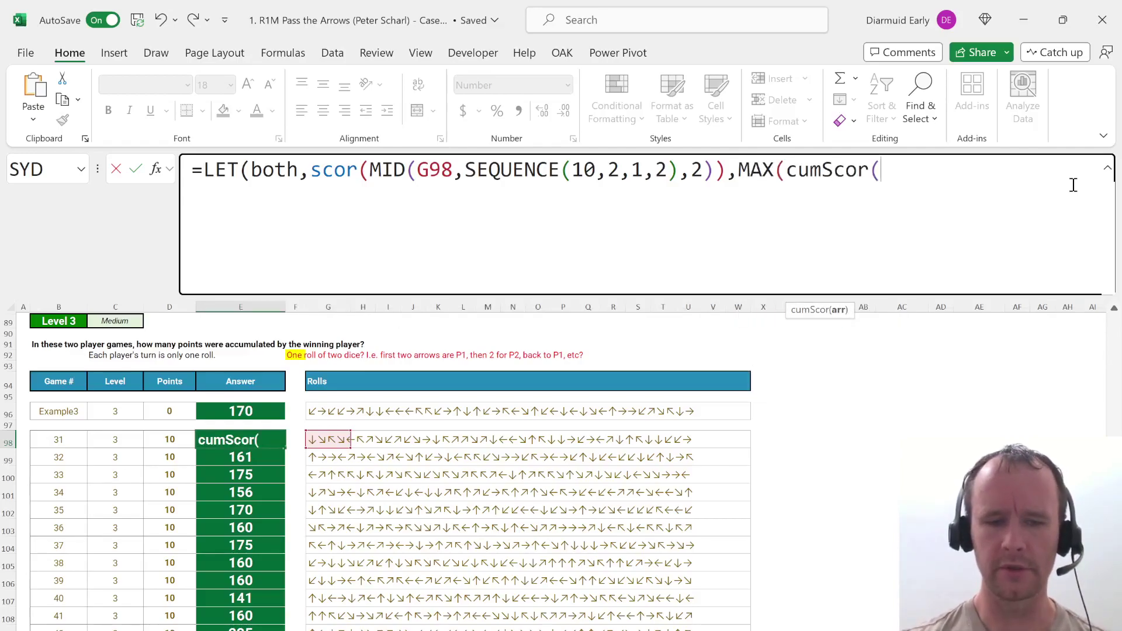
text(tak)
key(Tab)
text(both,)
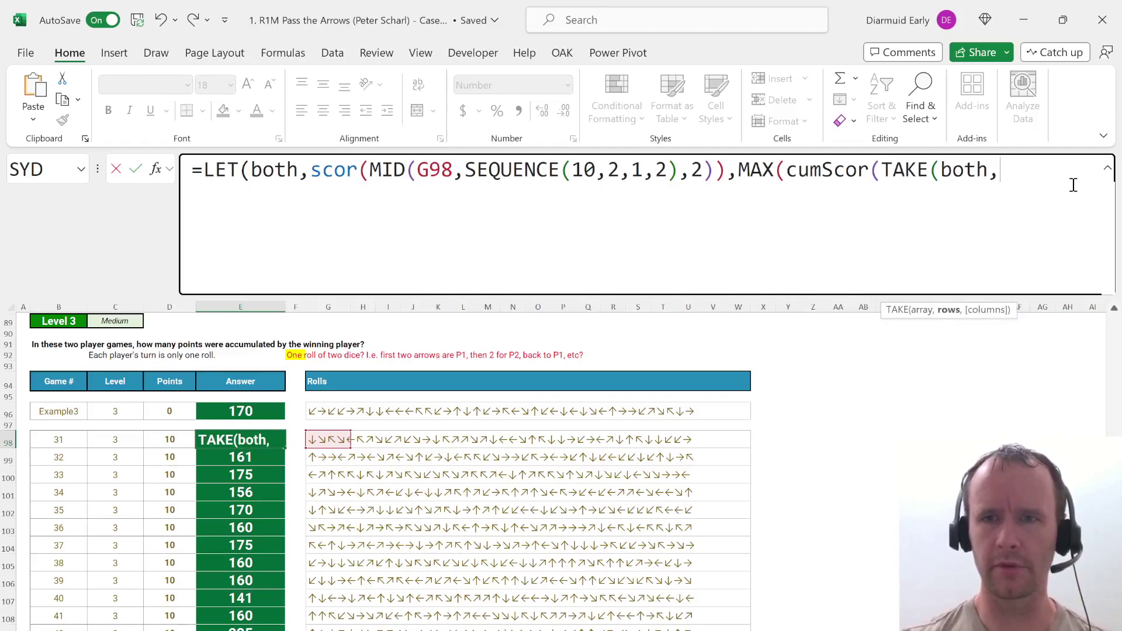
text(,1),)
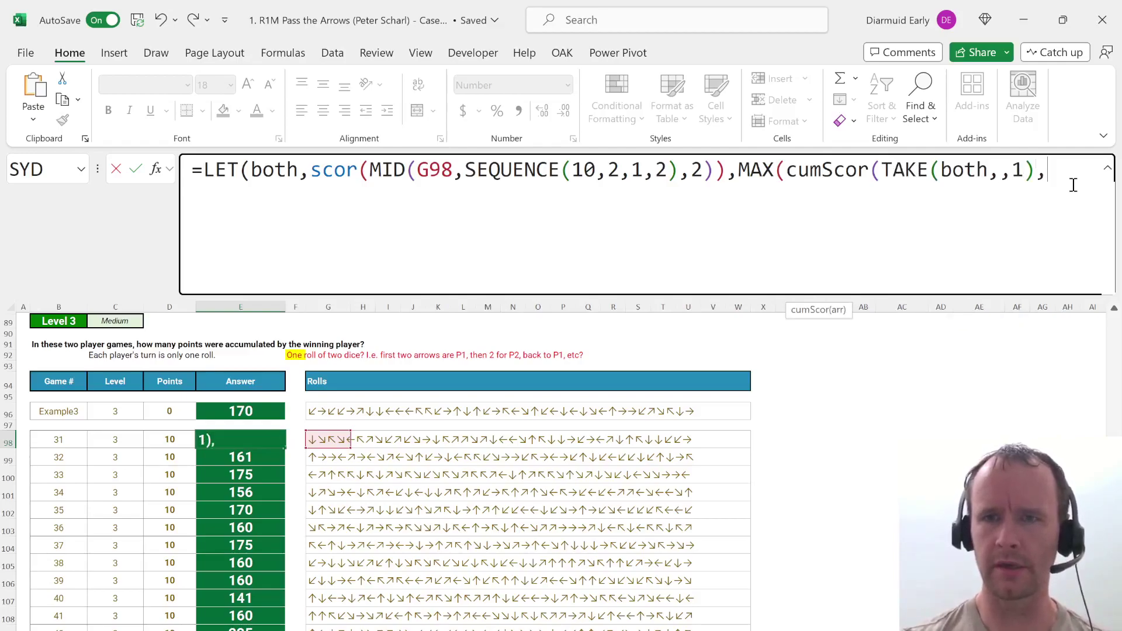
key(BackSpace)
text(),cumsc)
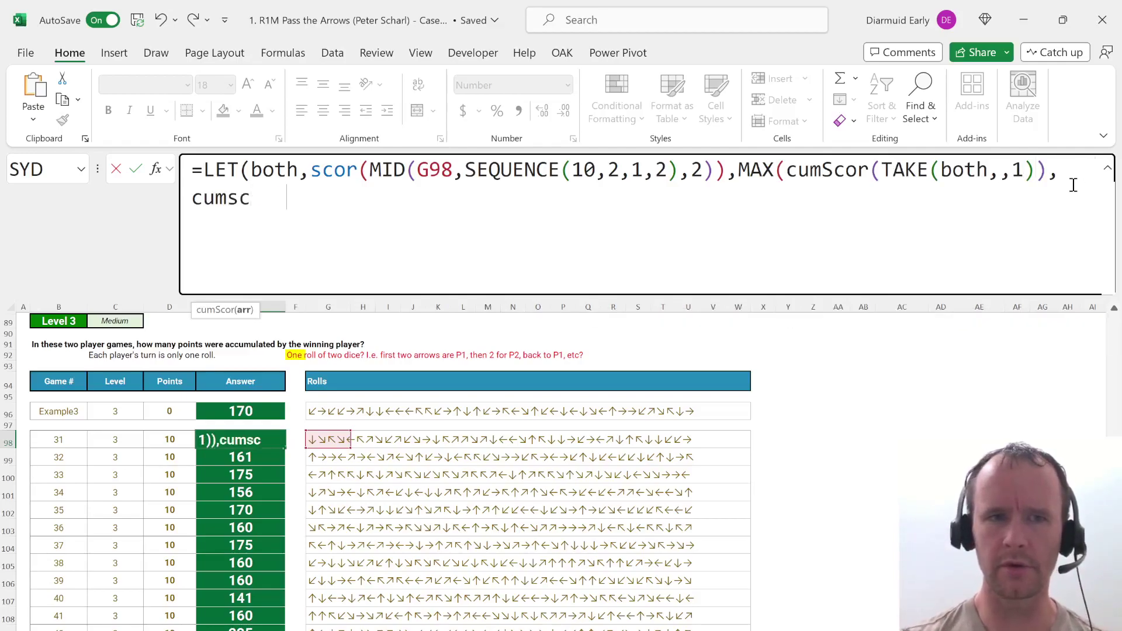
key(Tab)
text(take)
key(Tab)
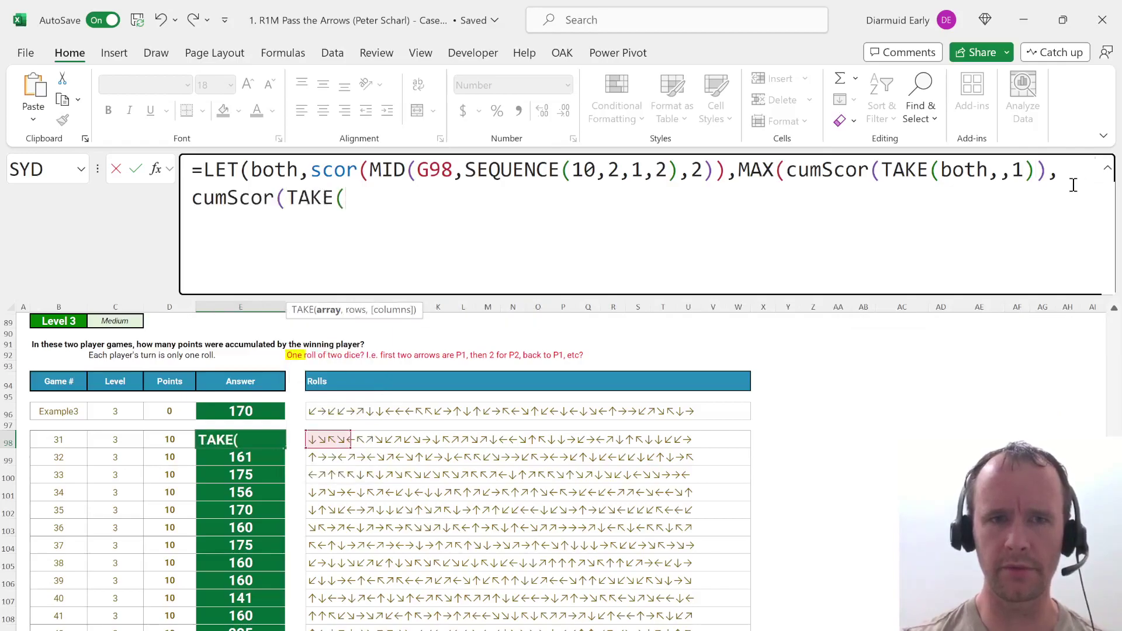
key(BackSpace)
text(()
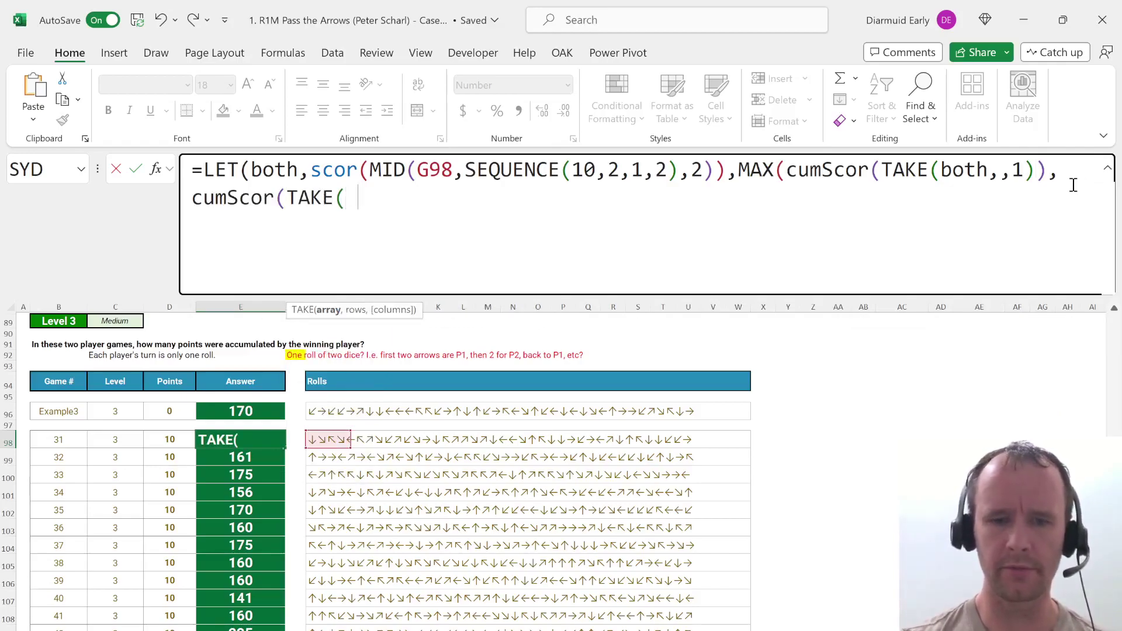
text(both,,-1)))
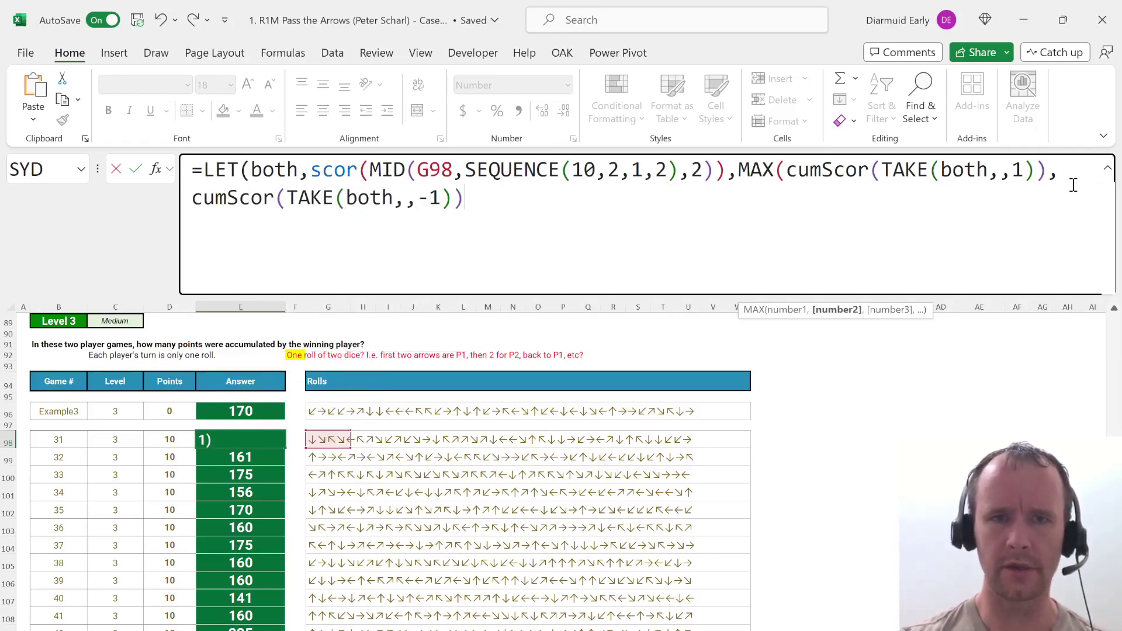
text())
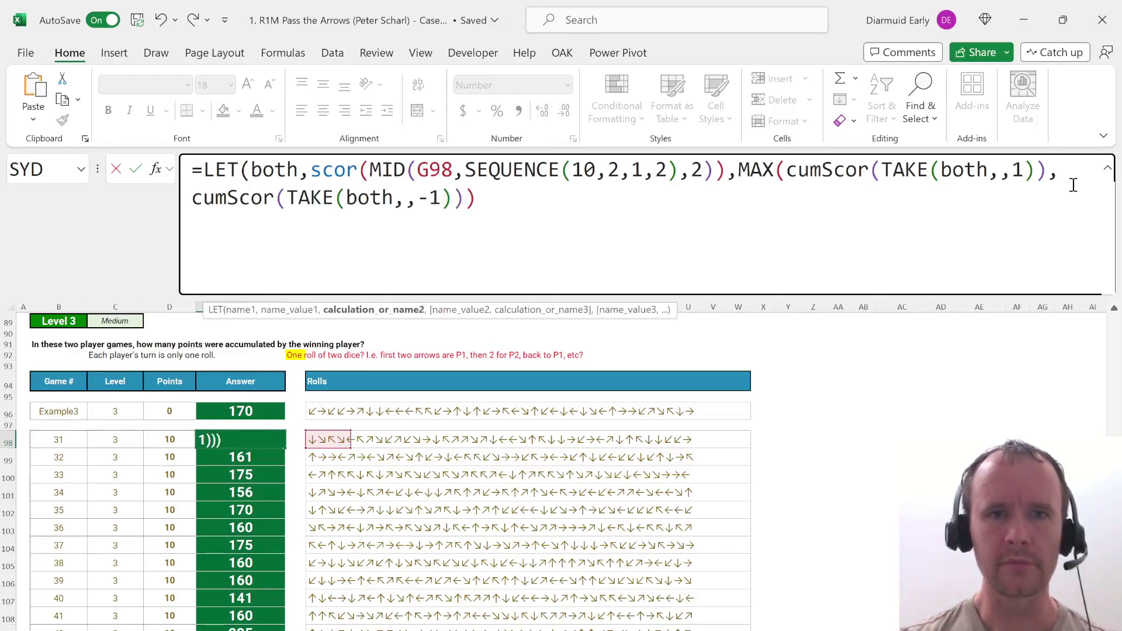
text())
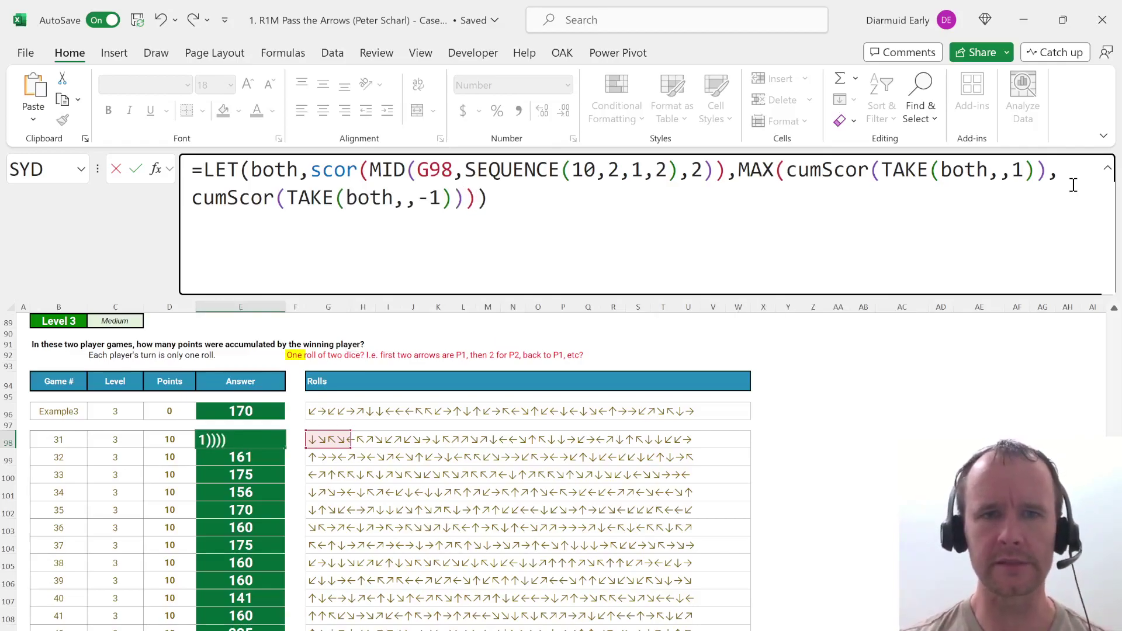
key(Return)
key(Up)
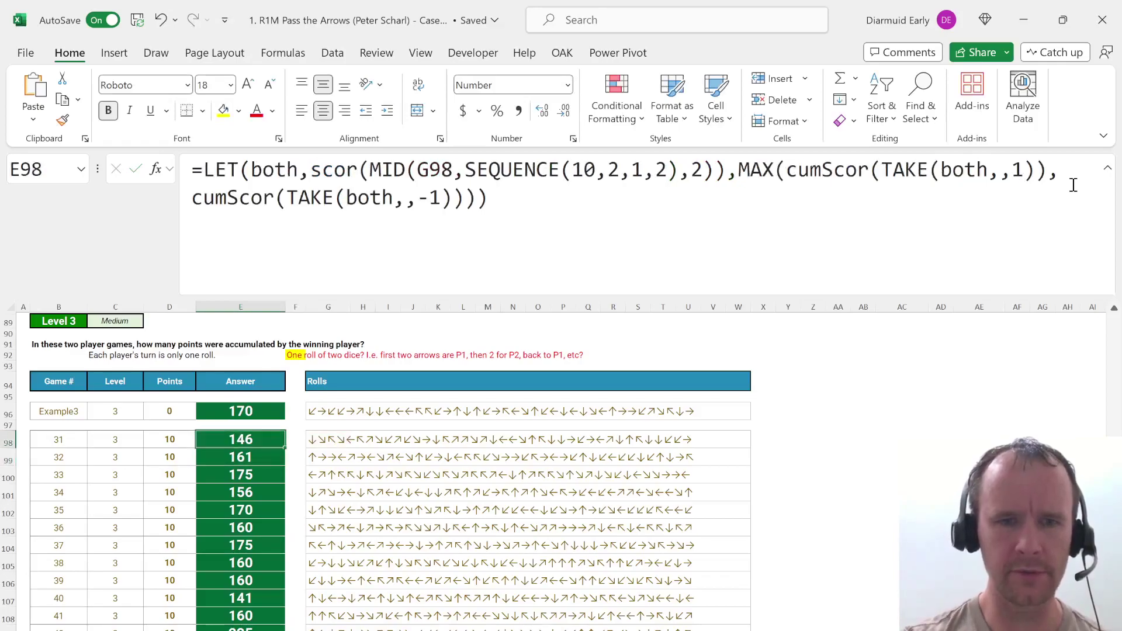
Fill the LET formula down the Level 3 answers and into the Example3 answer E96.
key(ctrl+z)
key(ctrl+y)
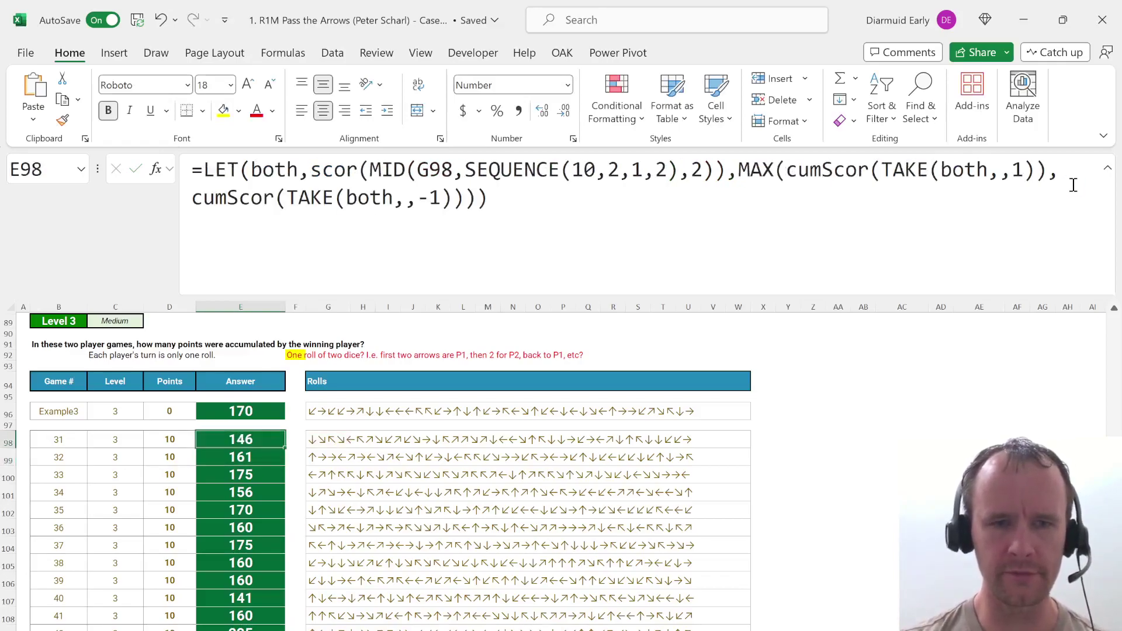
key(ctrl+shift+Down)
key(ctrl+v)
key(ctrl+Up)
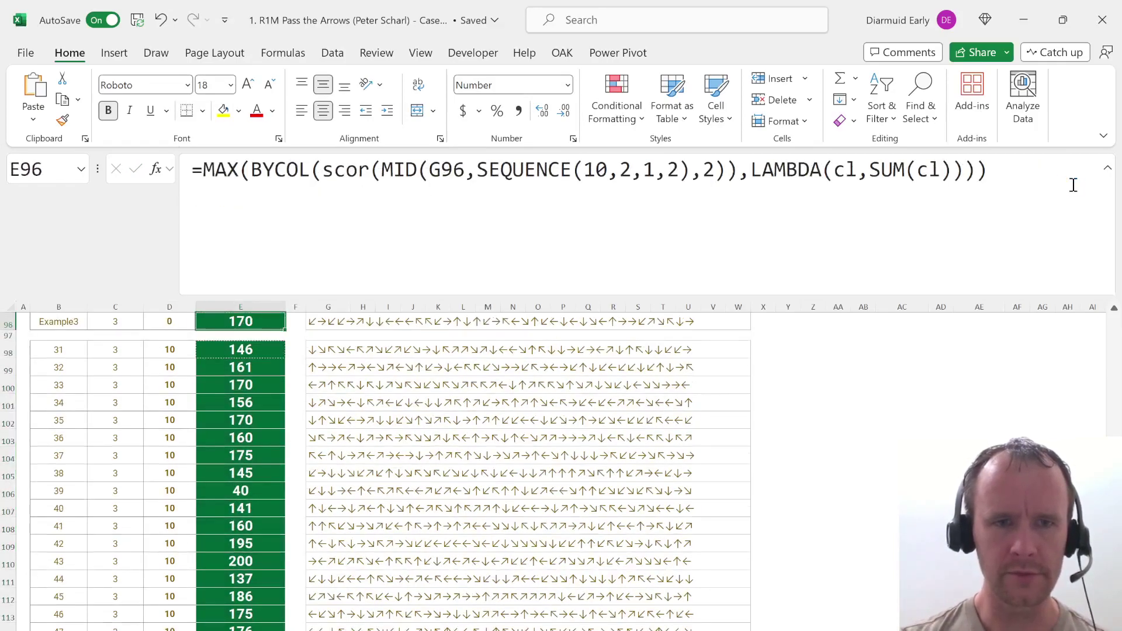
key(ctrl+v)
Move down the Answer column to the Level 4 Answer header.
key(Down)
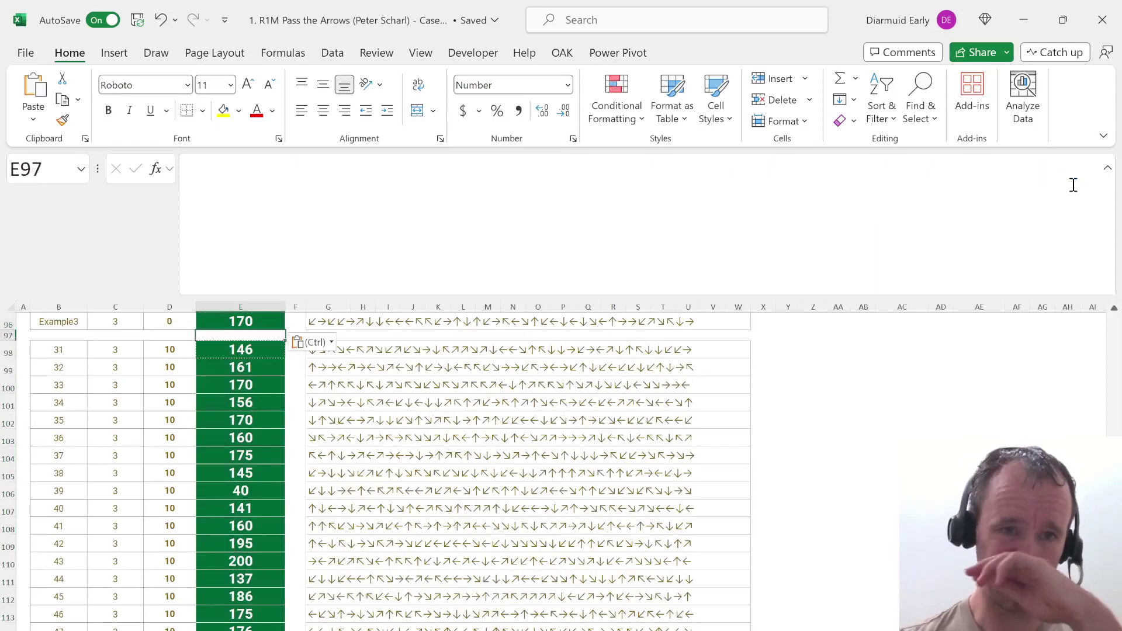
key(Down)
key(ctrl+Down)
key(Down)
key(Down)
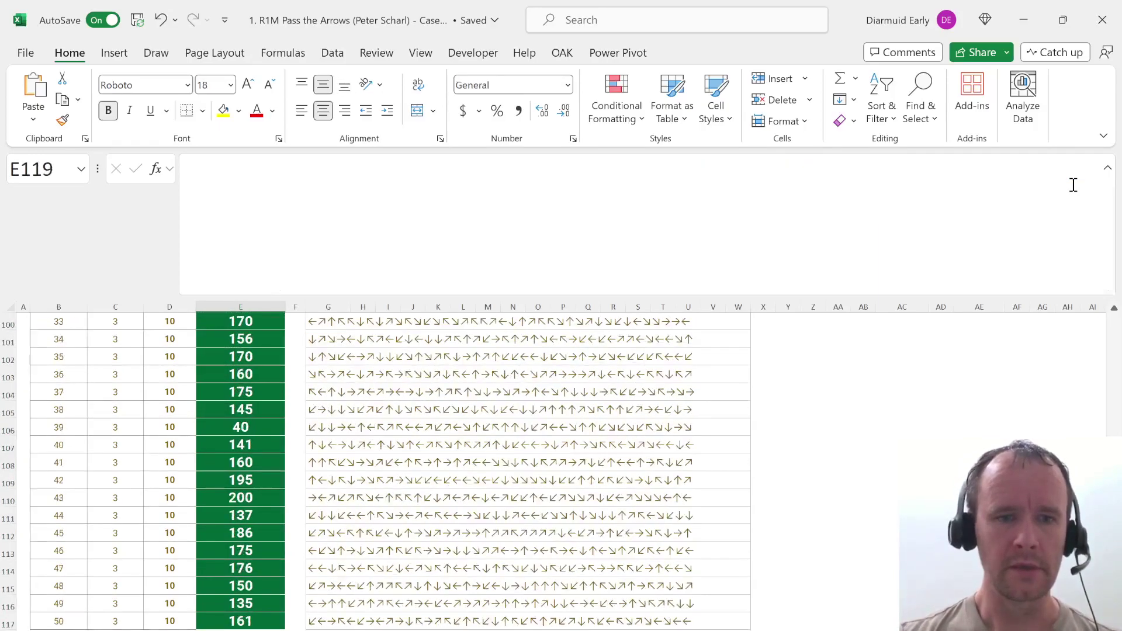
key(ctrl+Down)
key(ctrl+Down)
key(ctrl+Up)
key(ctrl+Up)
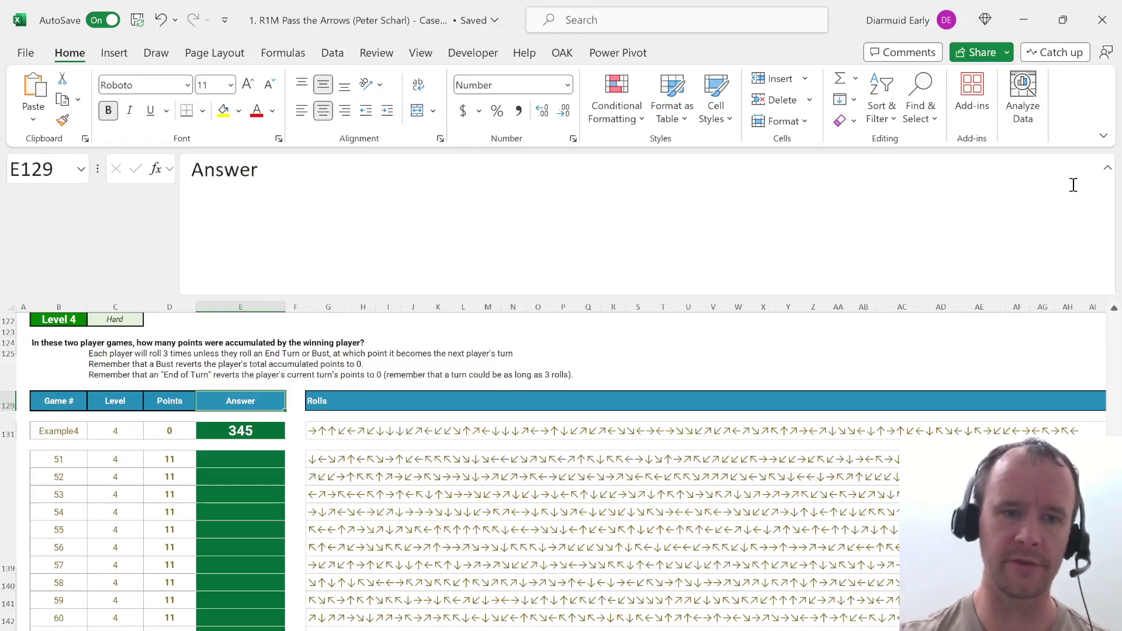
key(shift+F11)
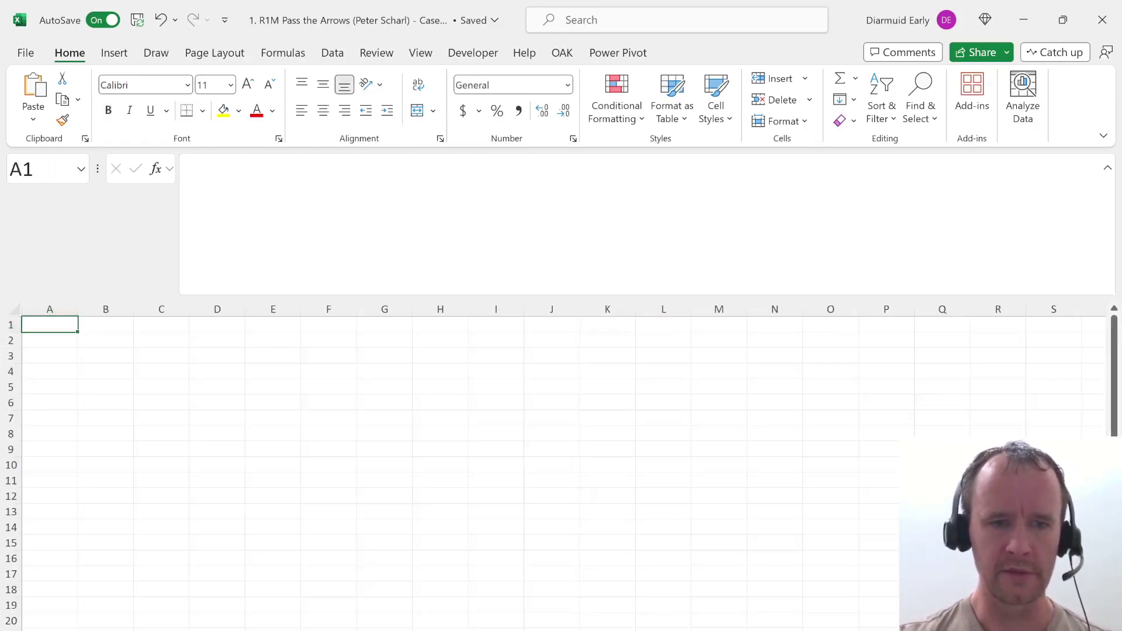
key(ctrl+Page_Up)
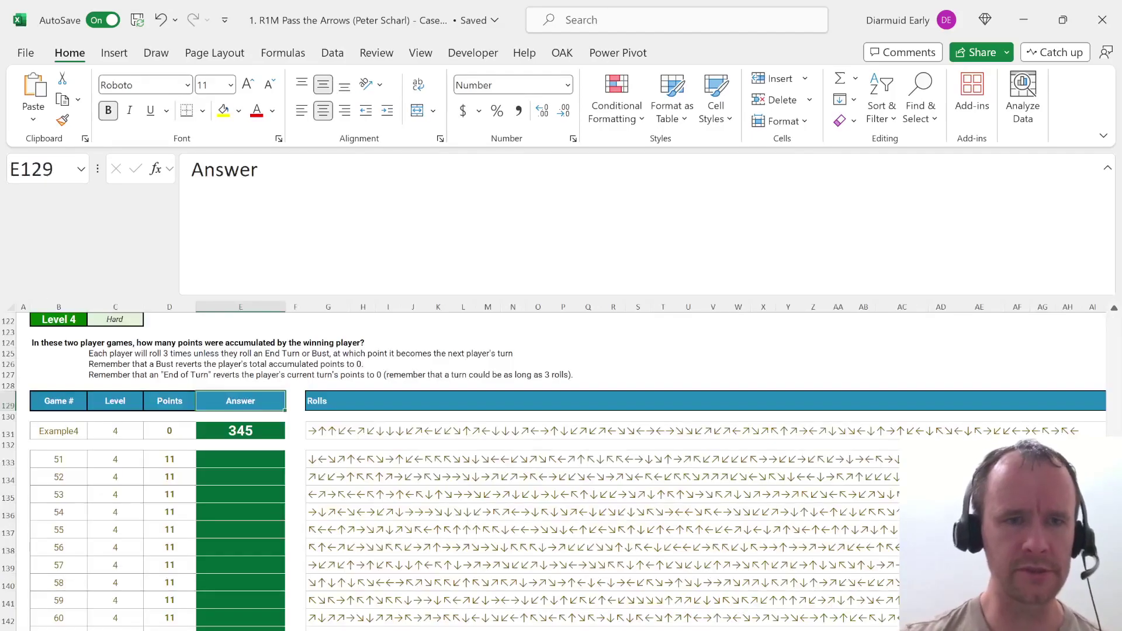
scroll(231, 561, down, 4)
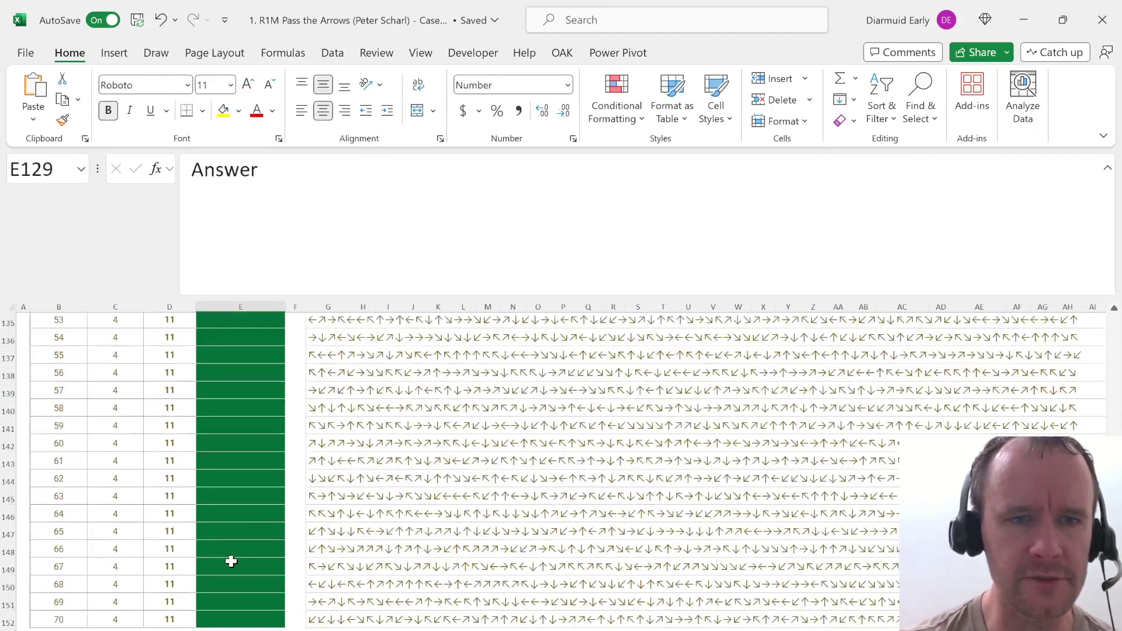
scroll(232, 562, down, 4)
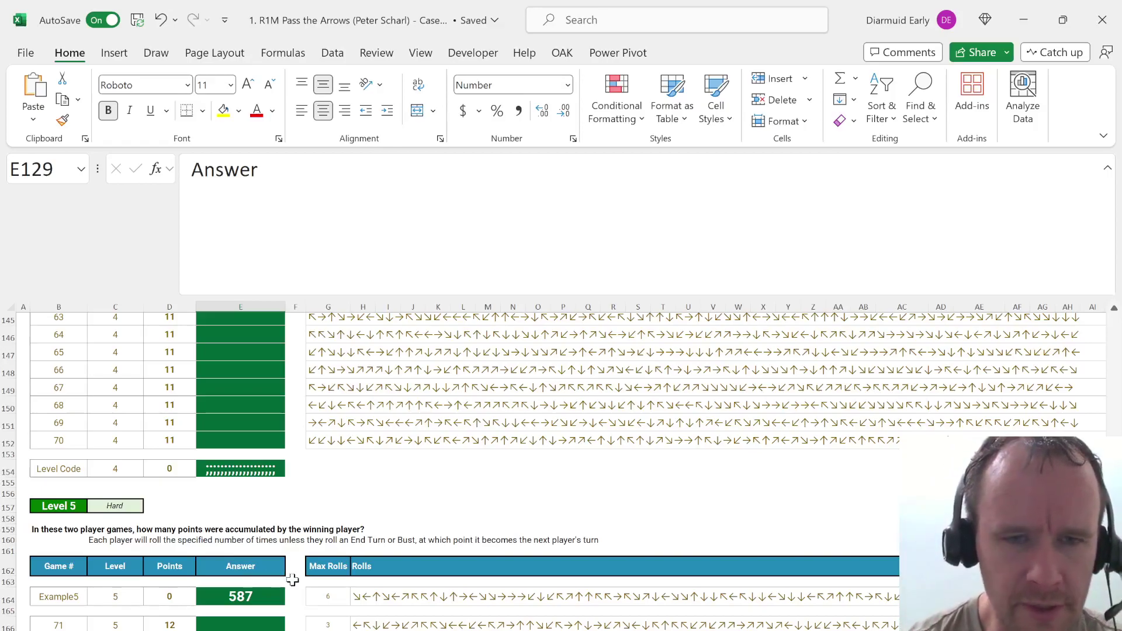
click(325, 597)
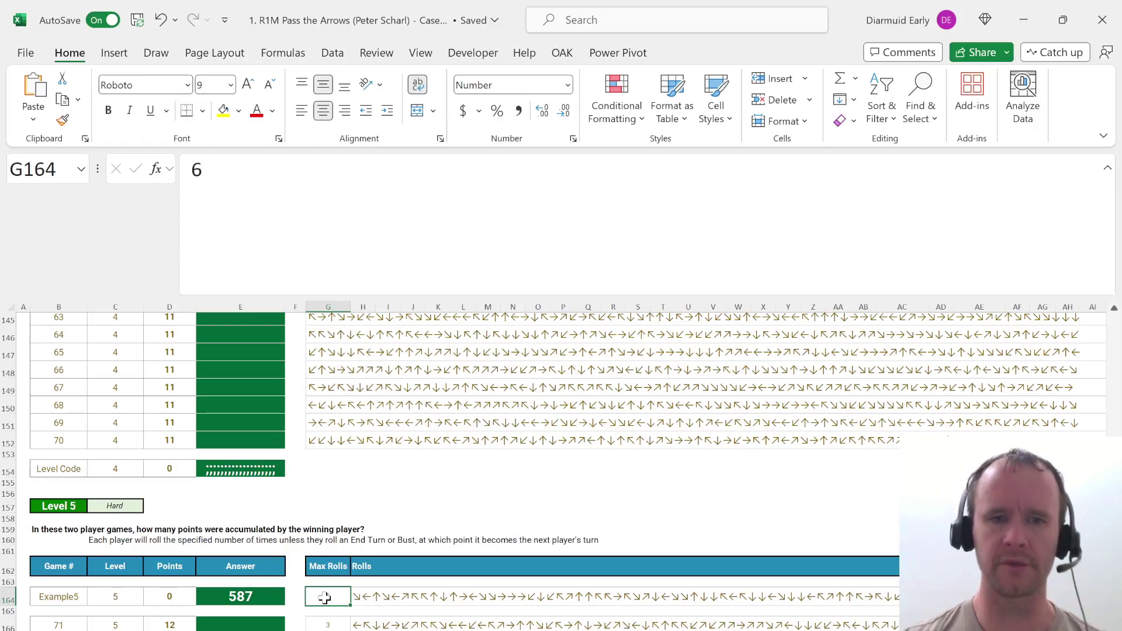
scroll(325, 597, up, 2)
scroll(325, 597, up, 8)
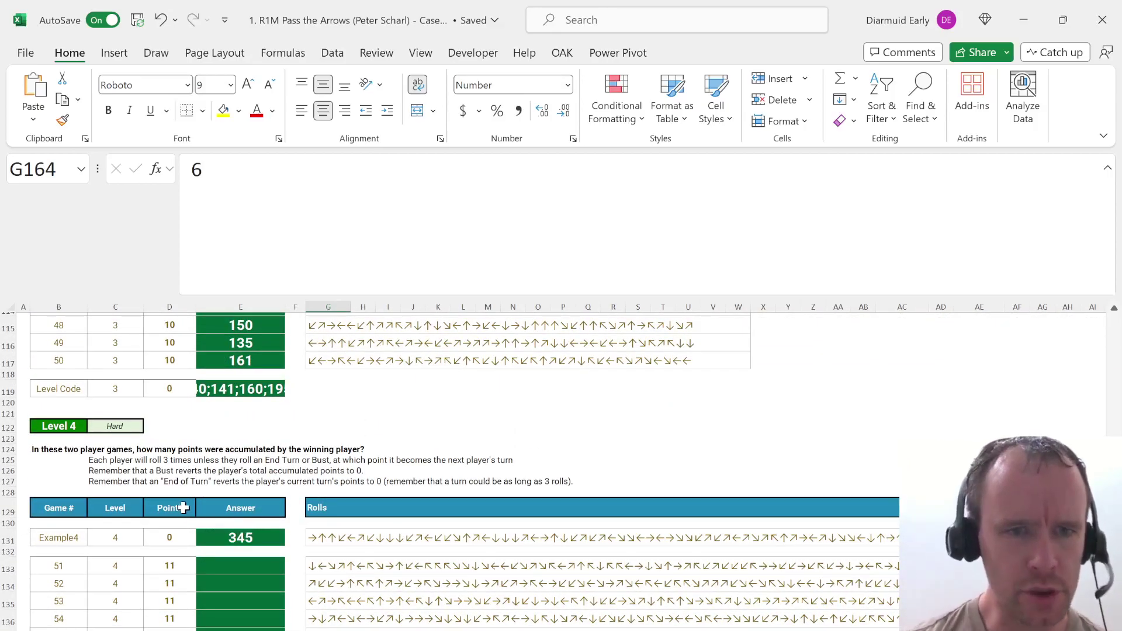
click(112, 468)
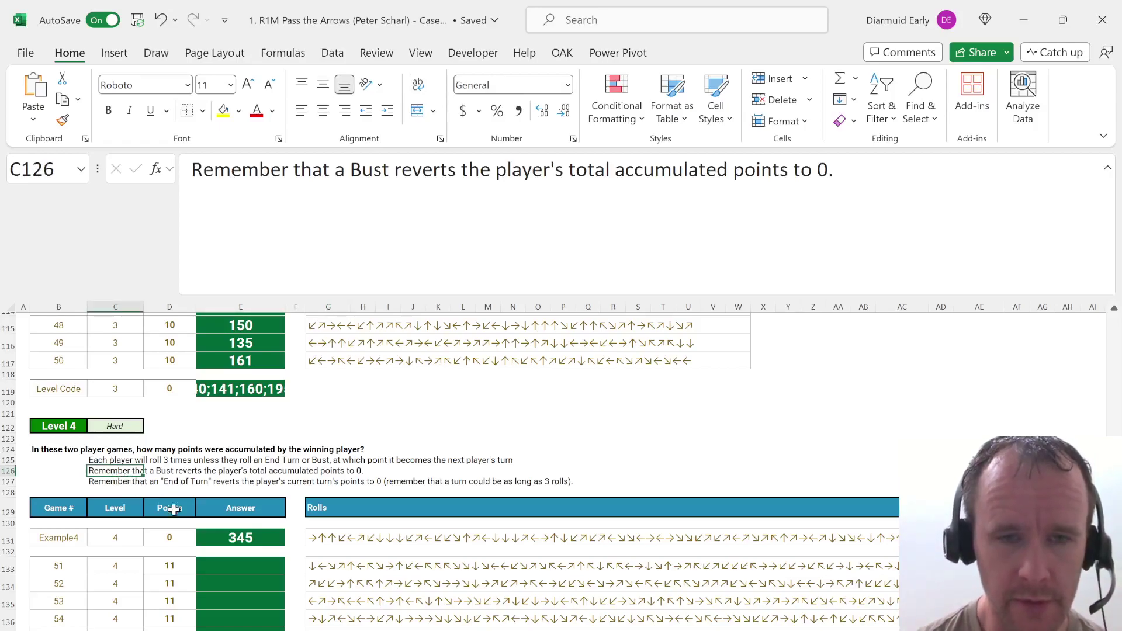
scroll(292, 556, down, 5)
scroll(292, 556, down, 10)
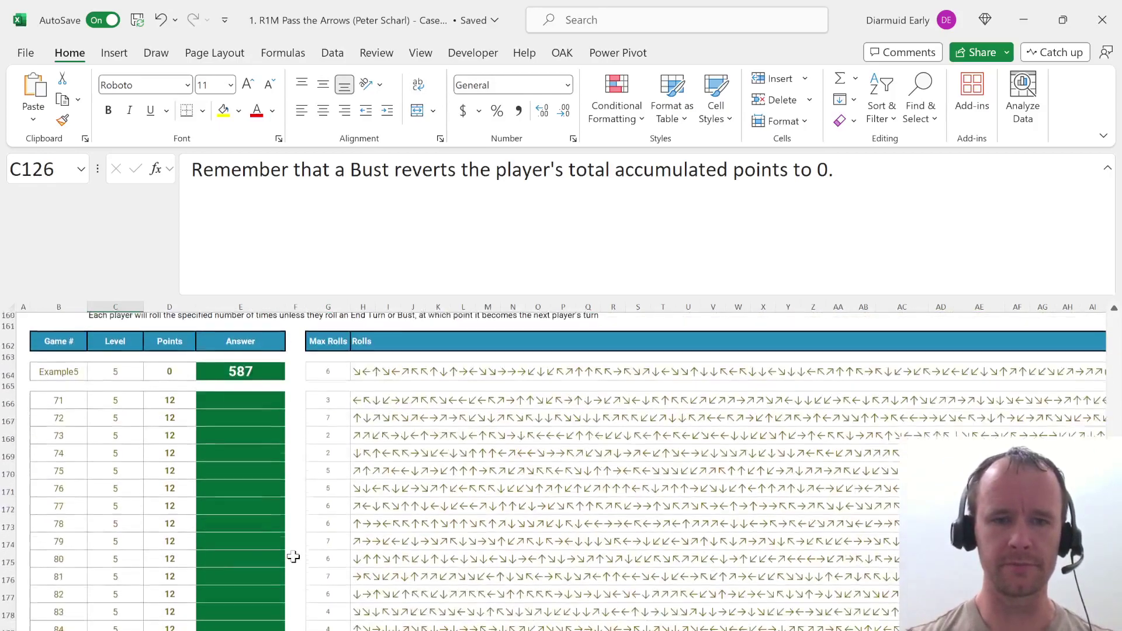
scroll(292, 557, up, 3)
scroll(293, 557, up, 9)
scroll(293, 557, up, 2)
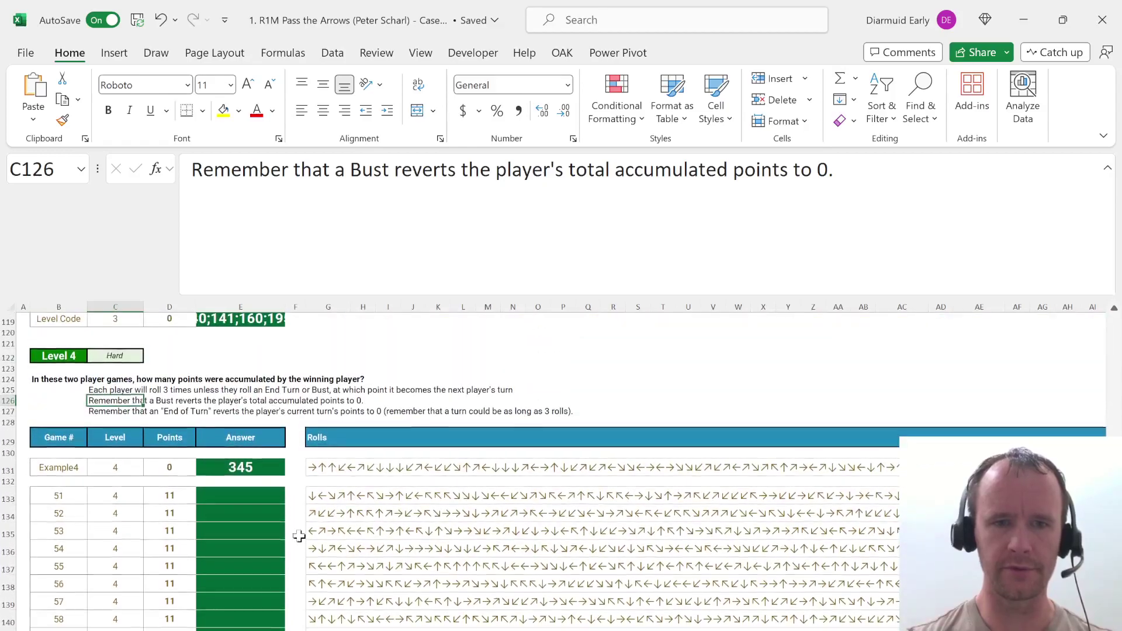
click(317, 467)
Shift the Level 4 rolls from column G one column right into column H.
drag(318, 468, 318, 468)
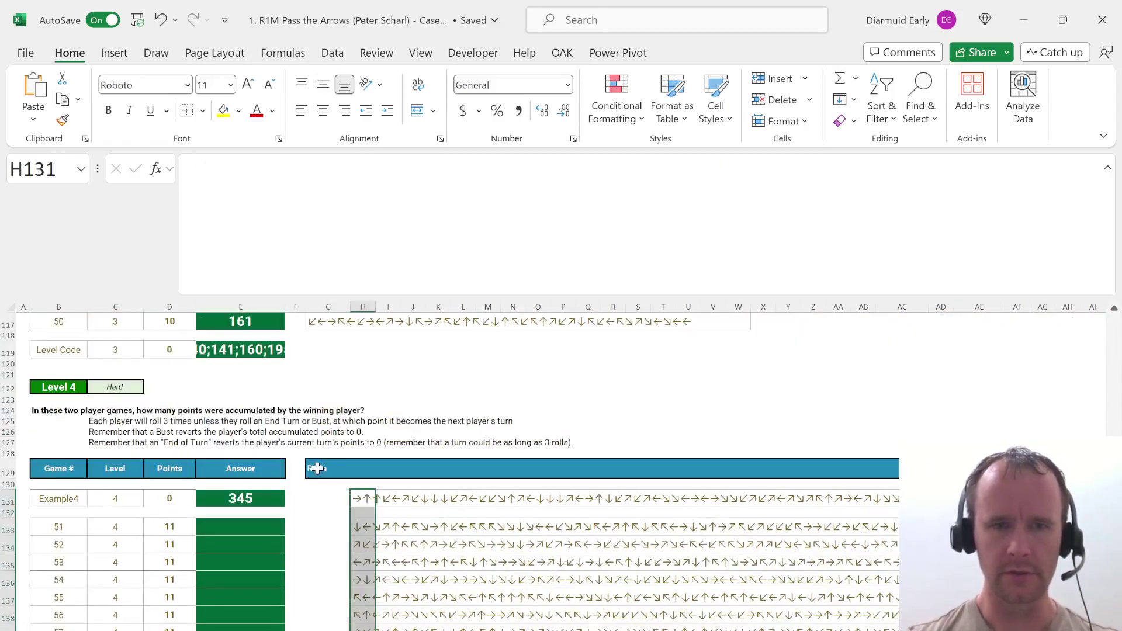
key(ctrl+Down)
key(ctrl+Up)
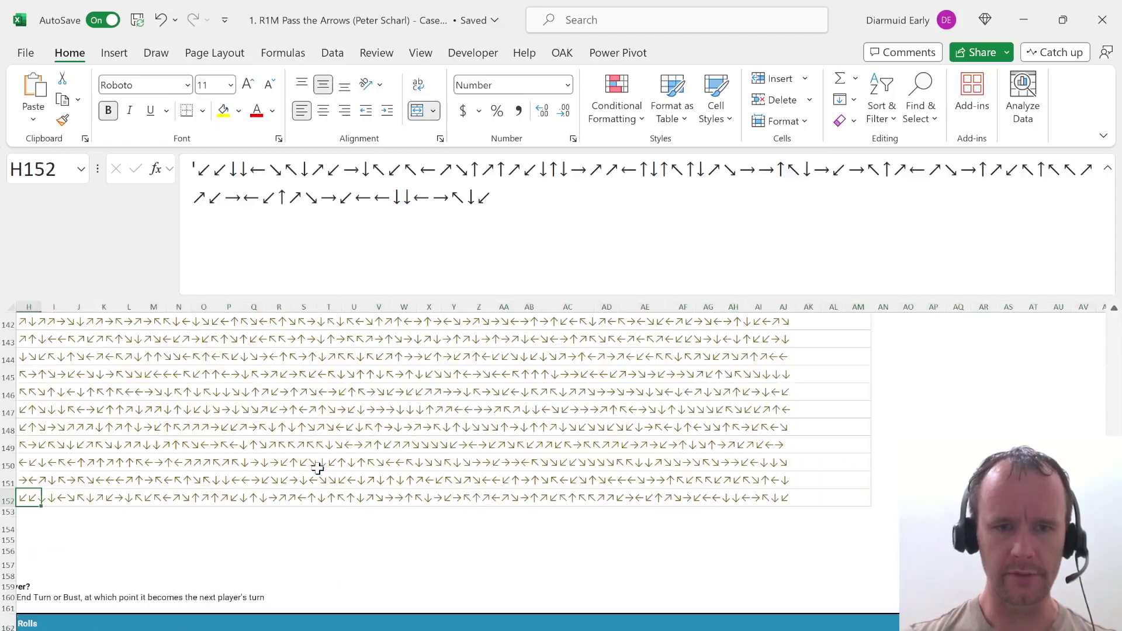
key(ctrl+Up)
key(ctrl+Up)
key(Left)
Enter a max-rolls value of 3 in column G for Example4 and every game.
text(6)
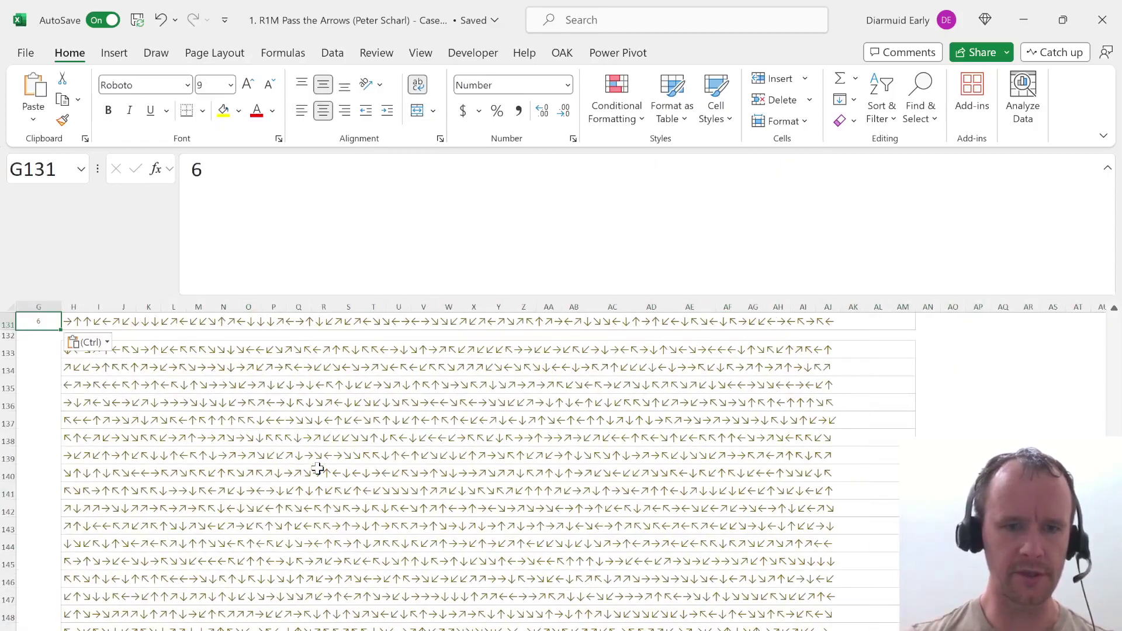
key(Return)
key(Right)
key(Down)
key(shift+Down)
key(shift+Down)
key(shift+Down)
key(Left)
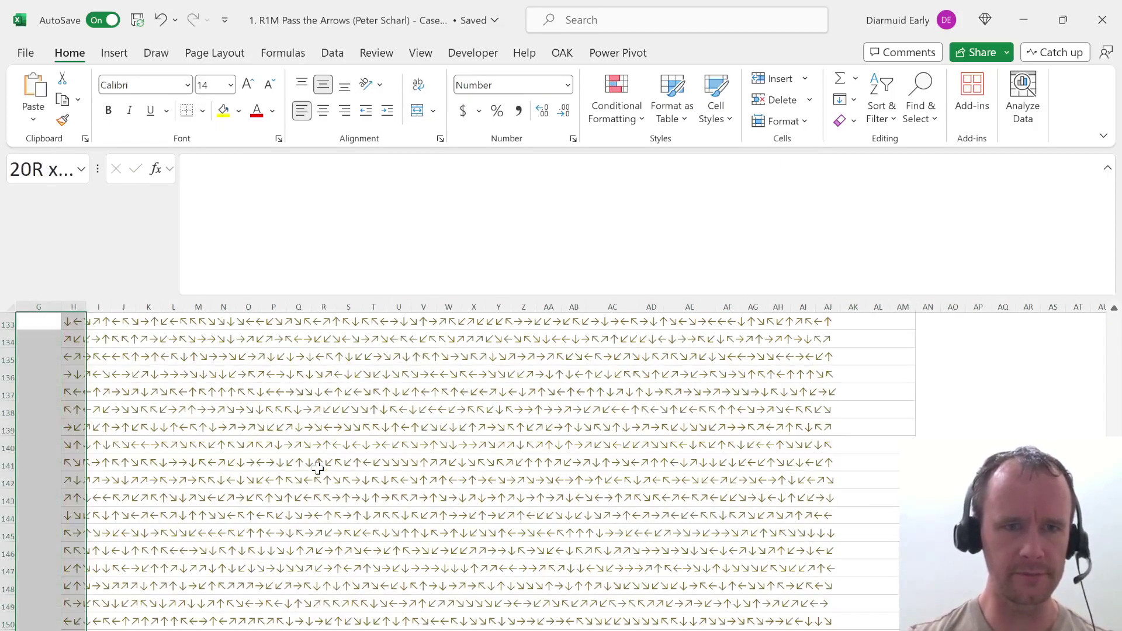
key(ctrl+Left)
key(Up)
key(Up)
key(Up)
key(Up)
key(Up)
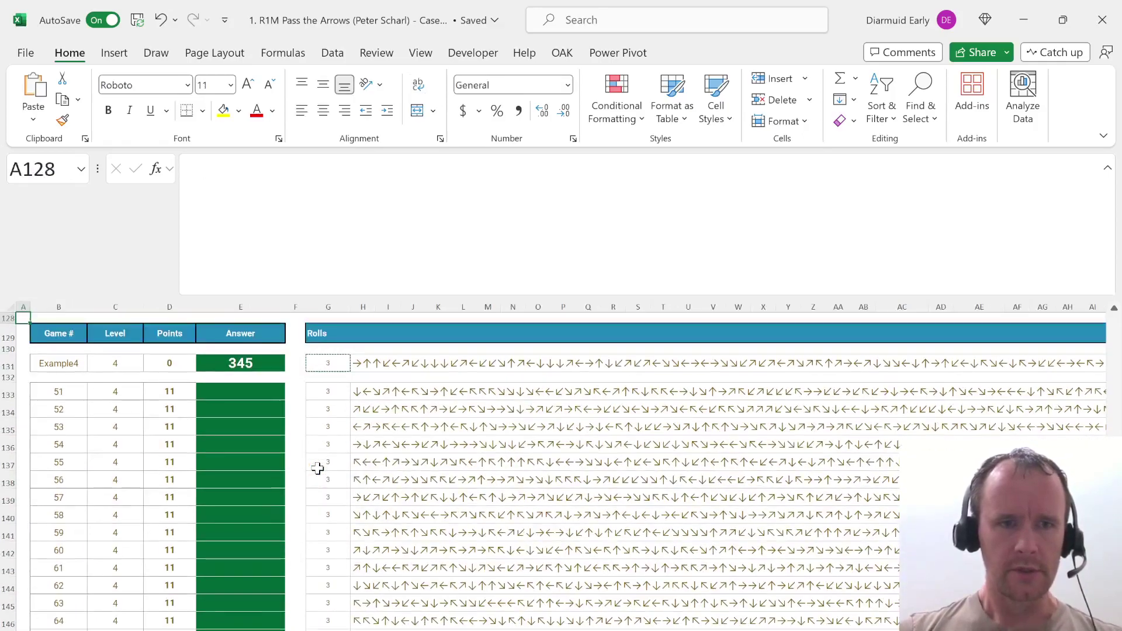
key(Down)
key(Down)
On a new scratch sheet, enter Example4 in A1 and XMATCH it against Case column B in B1 (row 131).
key(shift+F11)
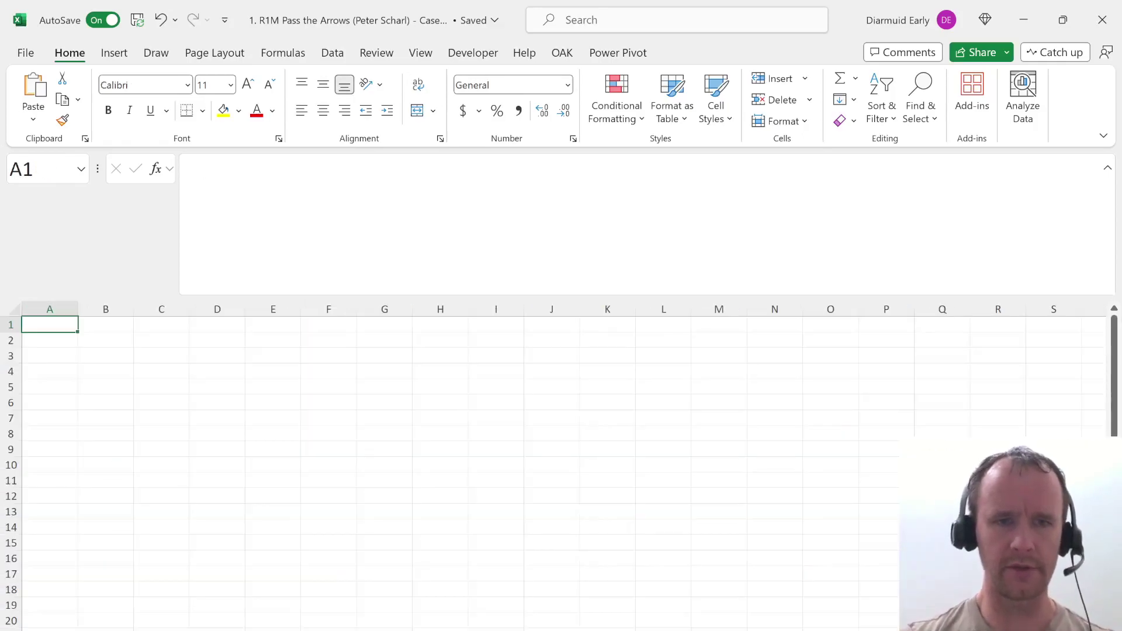
text(Example4)
key(Return)
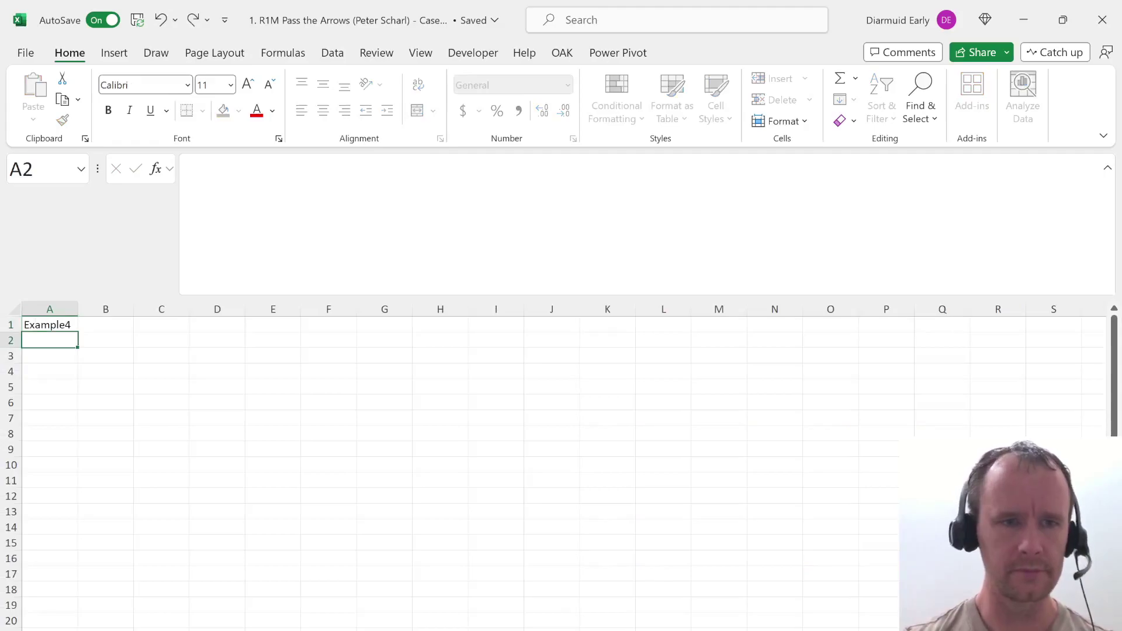
key(Right)
key(Up)
text(=)
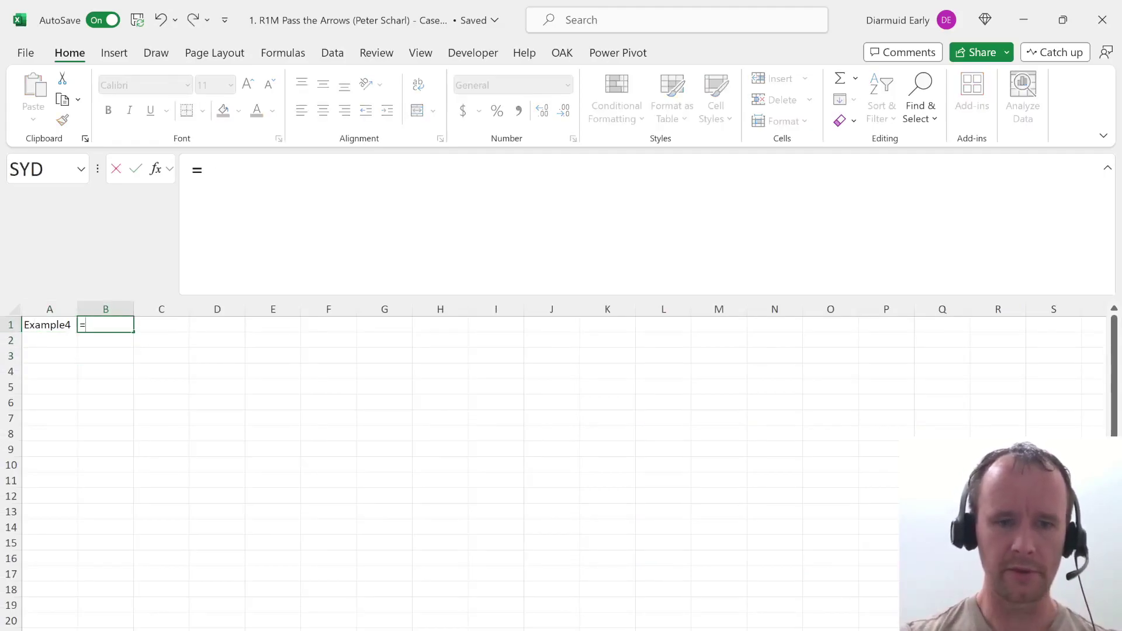
text(XMATCH(A1,)
key(ctrl+Page_Down)
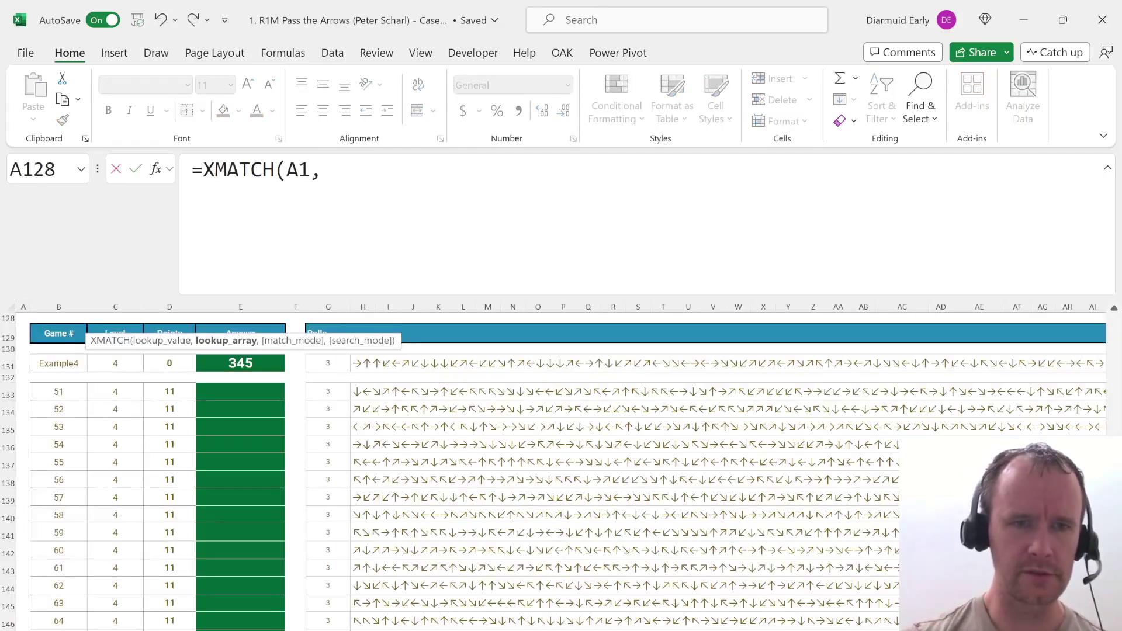
click(61, 306)
key(ctrl+shift+Right)
key(BackSpace)
key(BackSpace)
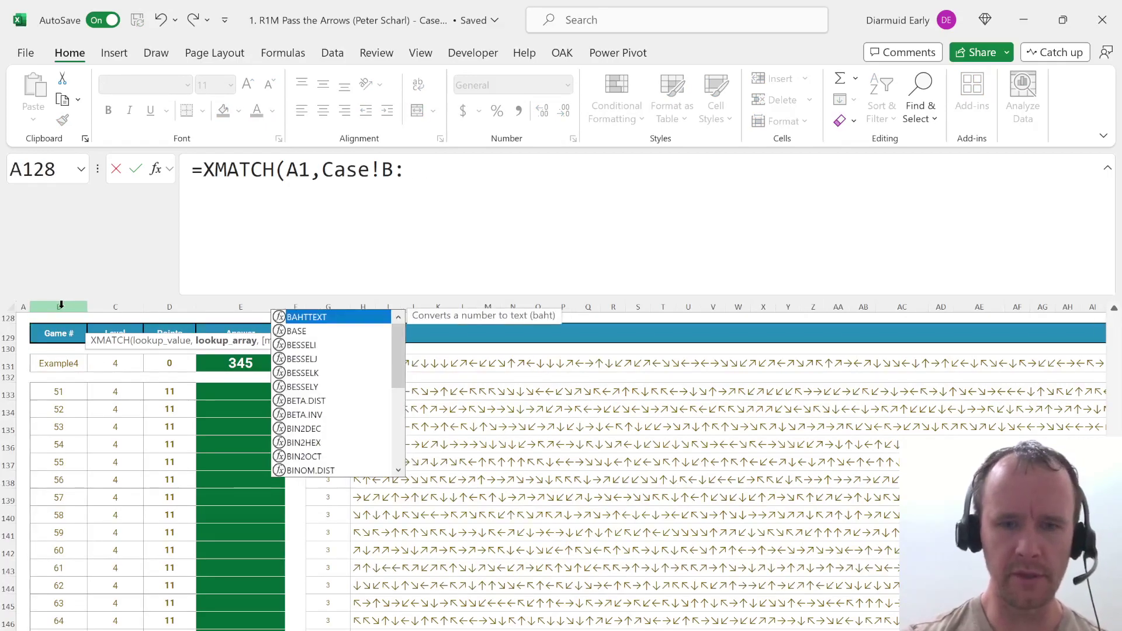
text(B)
key(Return)
In B4, INDEX Case's Max Rolls column G at row B1, returning 3.
key(Down)
key(Down)
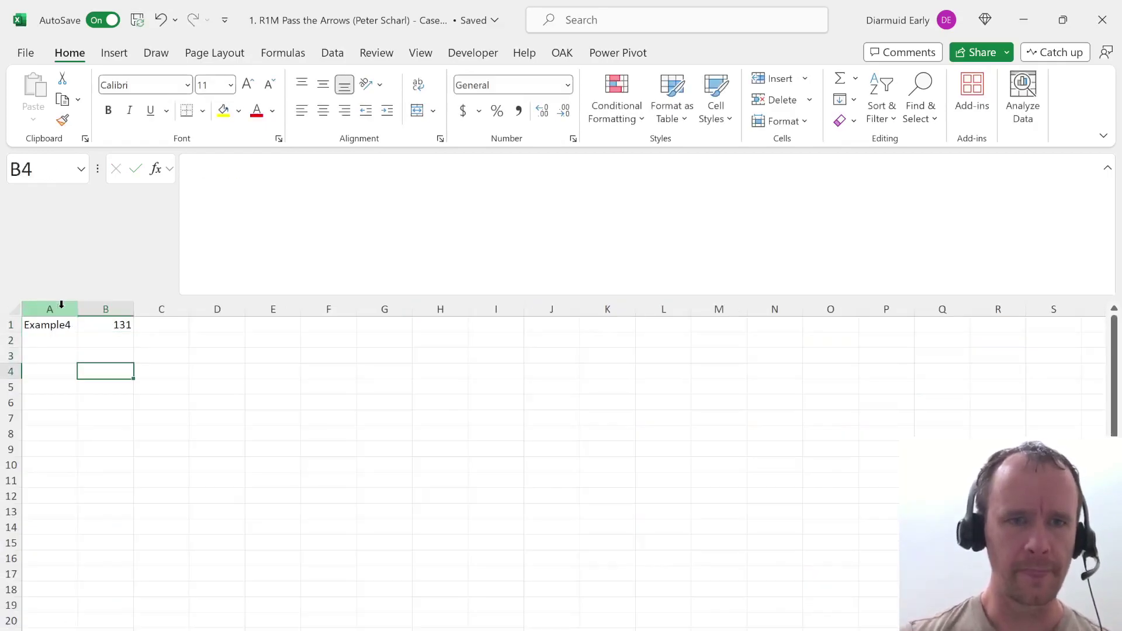
text(=INDEX()
key(ctrl+Page_Up)
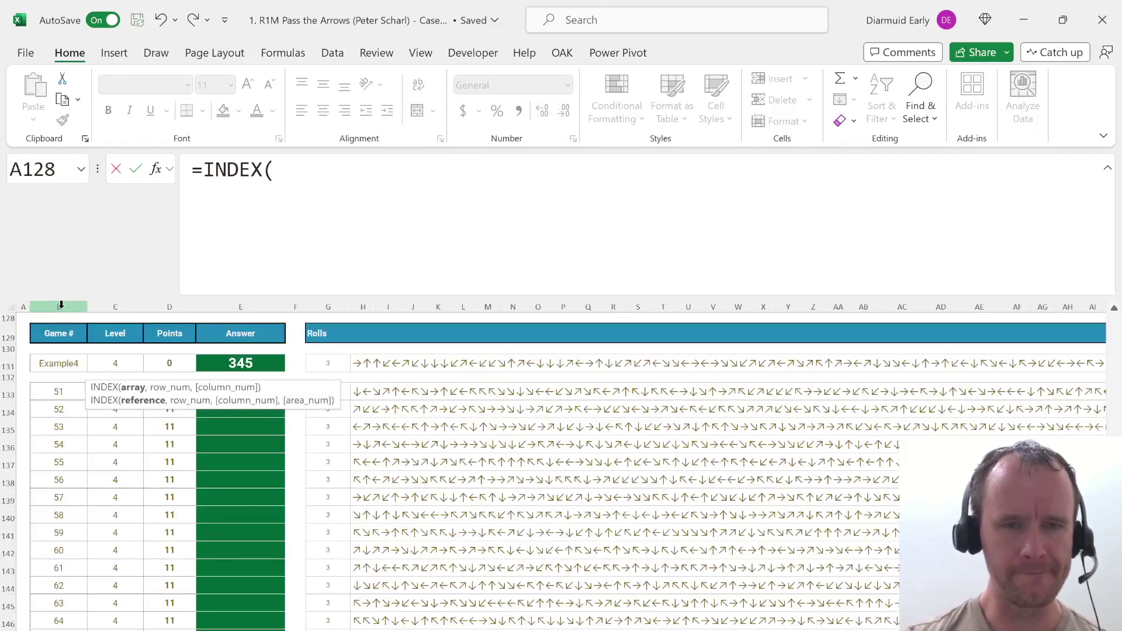
click(333, 304)
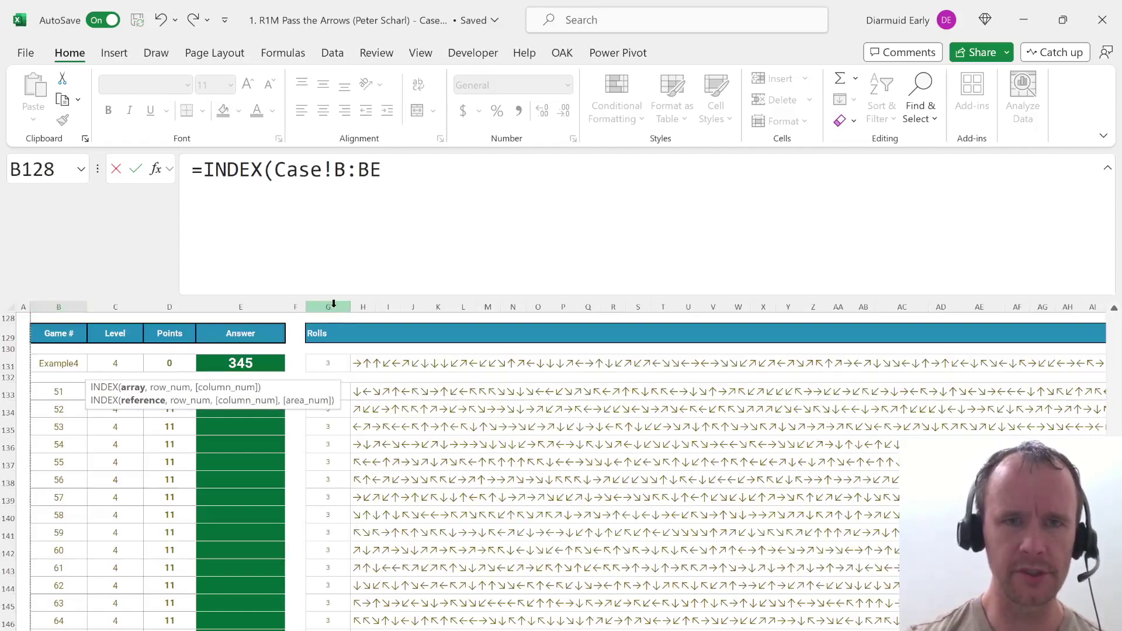
text(,)
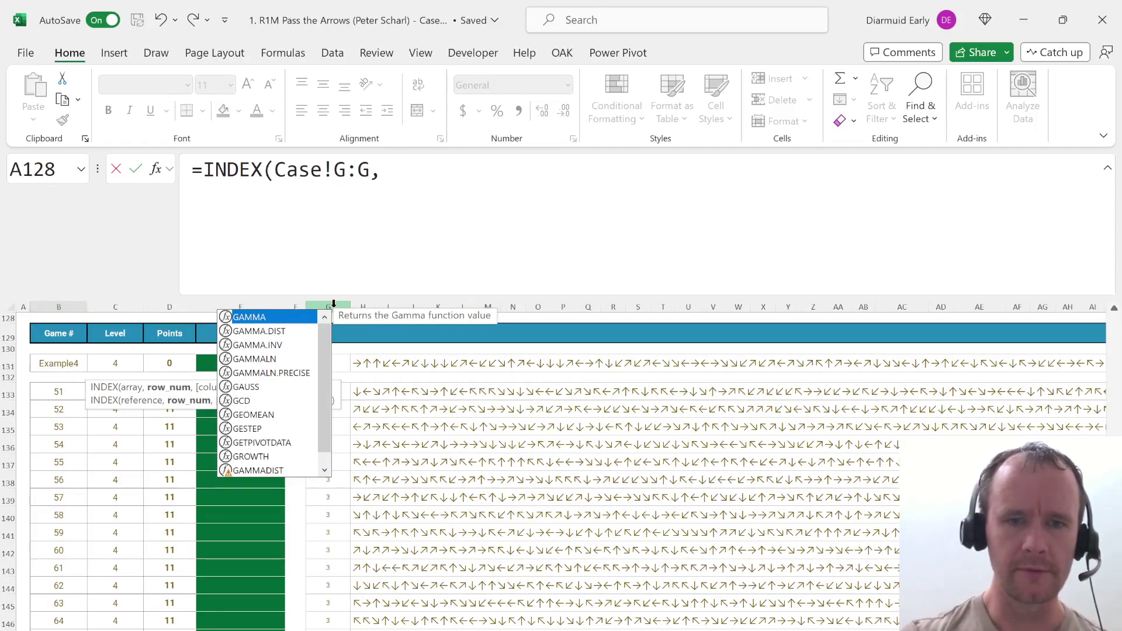
key(ctrl+Page_Down)
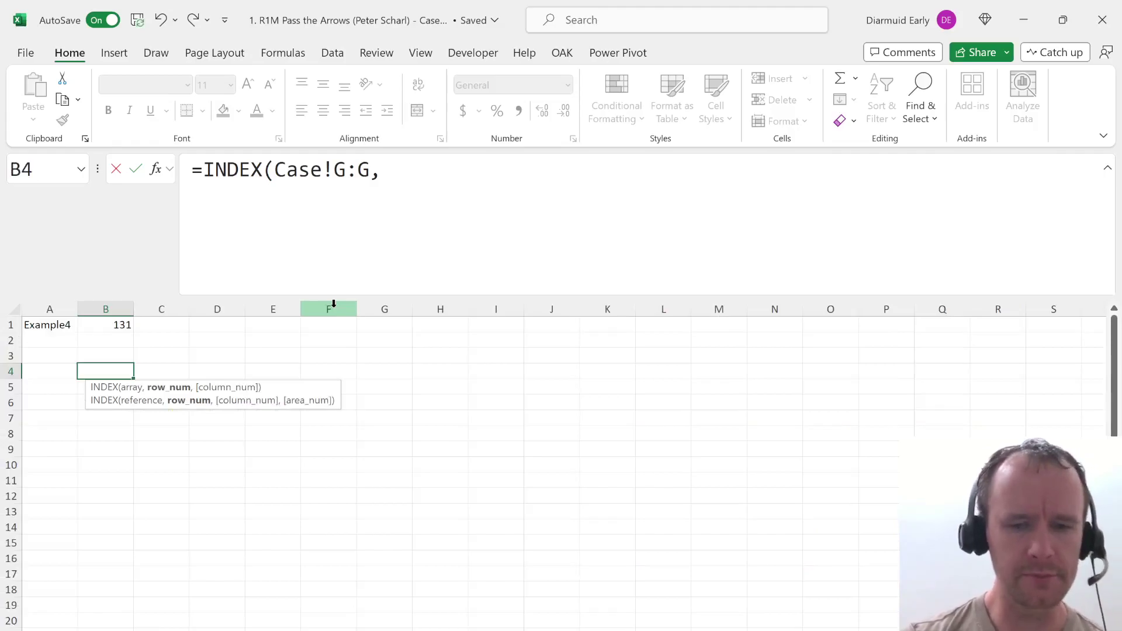
text(B1)
key(Return)
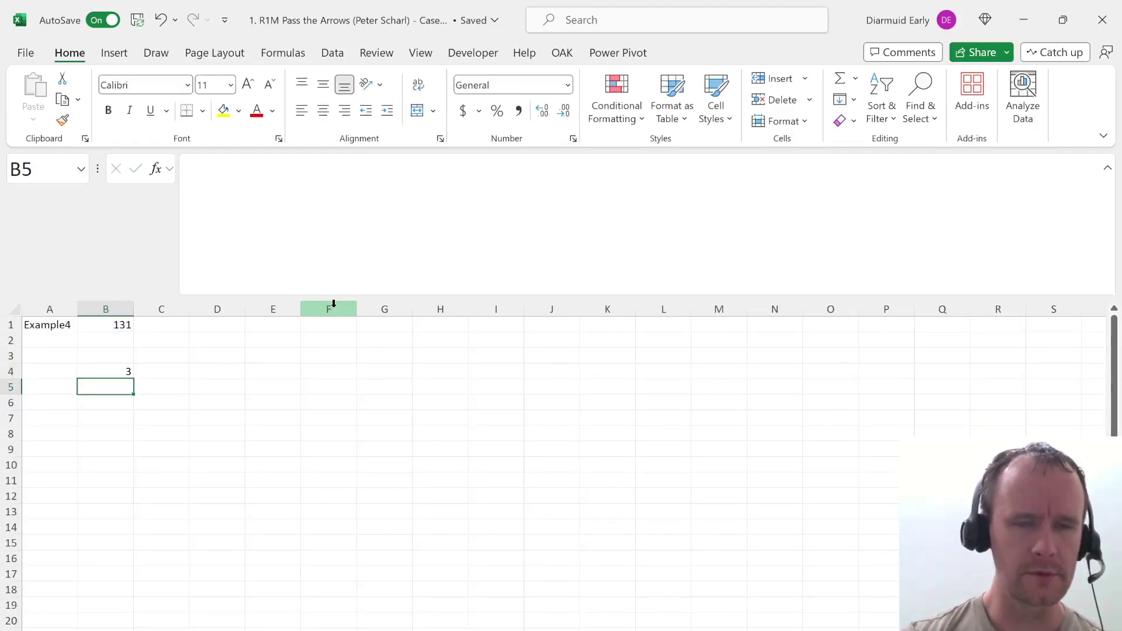
Enter =INDEX(Case!H:H,B1) in C4 to pull Example4's arrow rolls.
key(Up)
key(Right)
text(=)
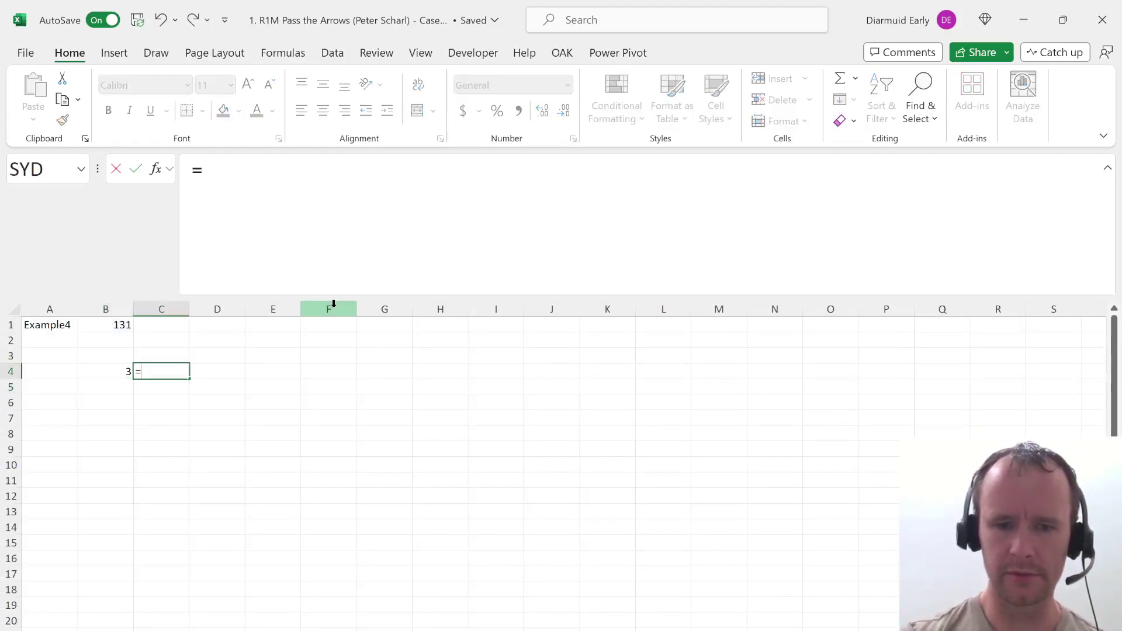
text(ind)
key(Tab)
key(Up)
key(Up)
key(Up)
key(Left)
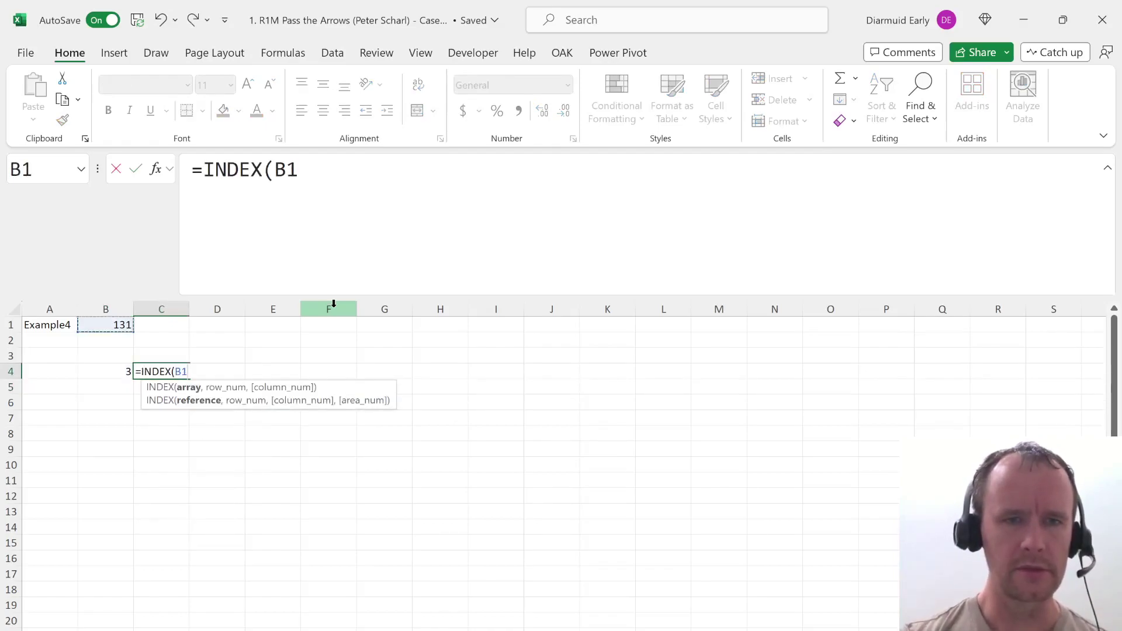
key(BackSpace)
key(BackSpace)
key(ctrl+Page_Up)
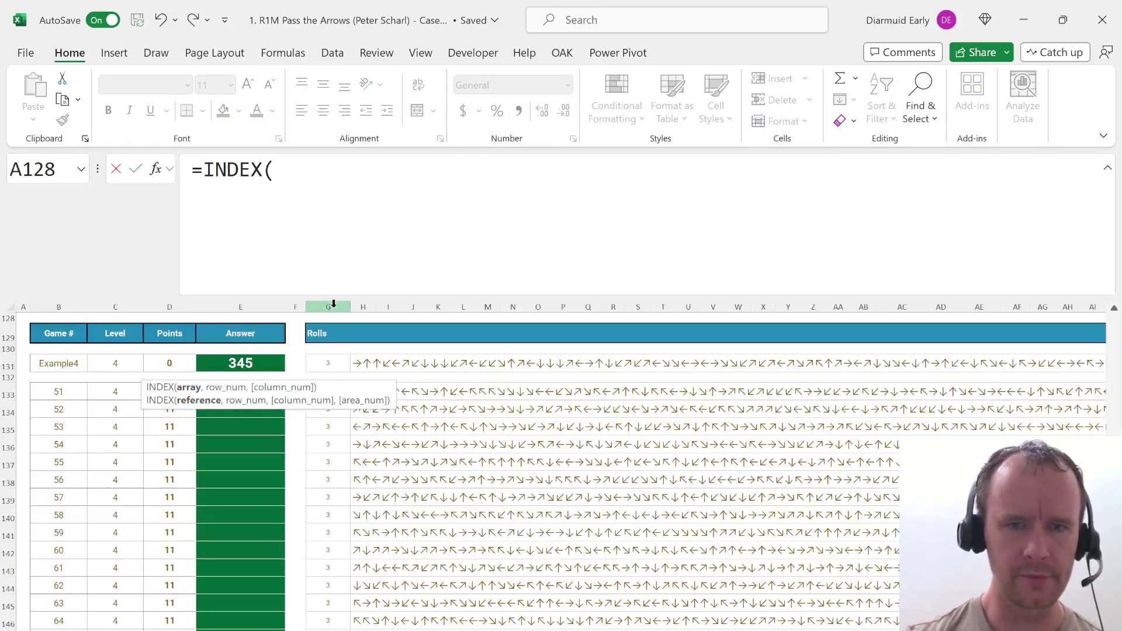
click(368, 307)
key(BackSpace)
text(Case!B:)
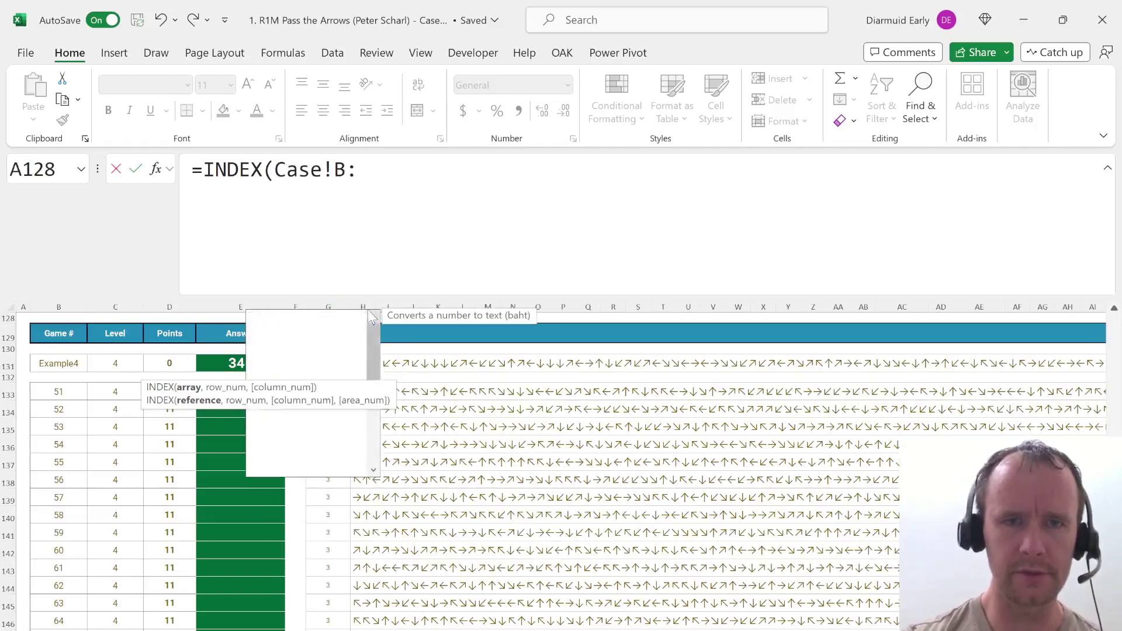
key(BackSpace)
key(BackSpace)
text(H:H,)
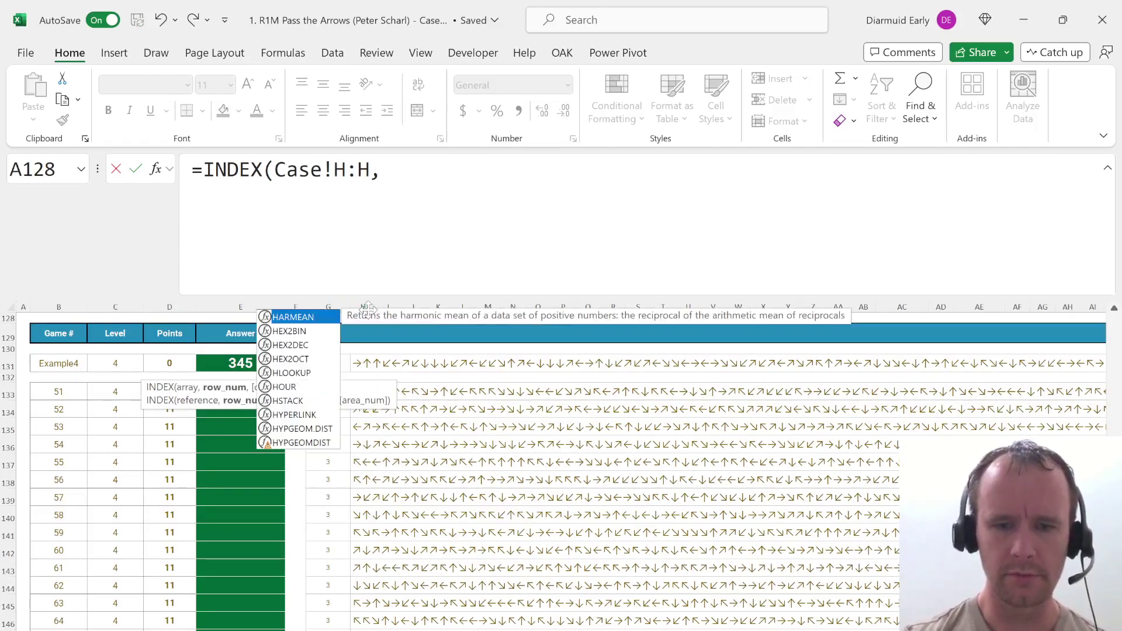
text(b2))
key(BackSpace)
text(1)
key(Return)
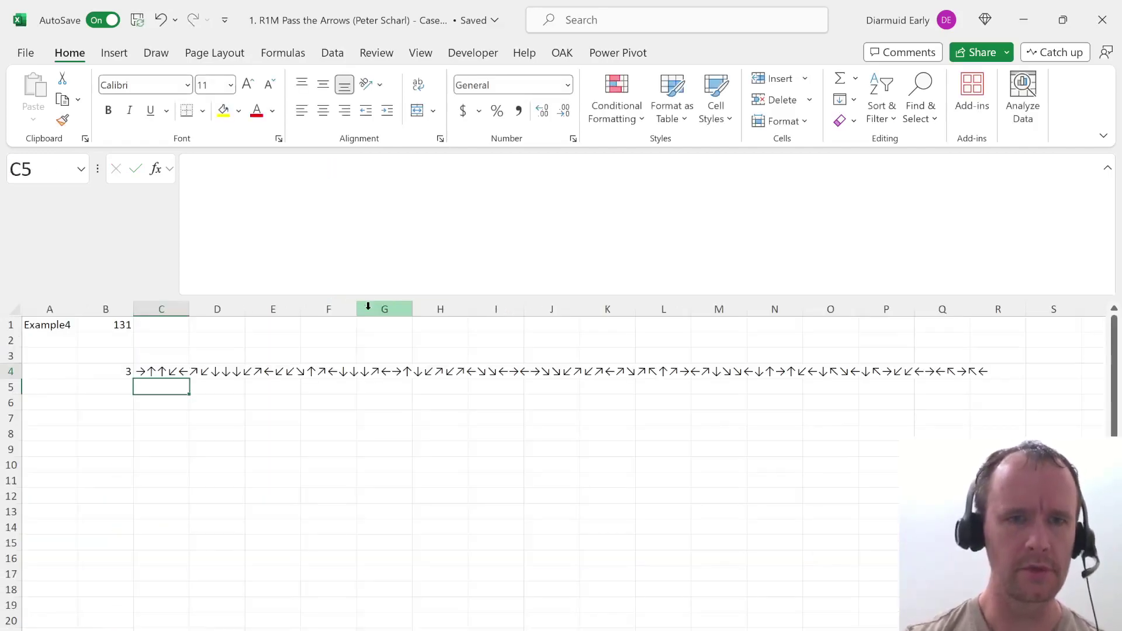
key(Up)
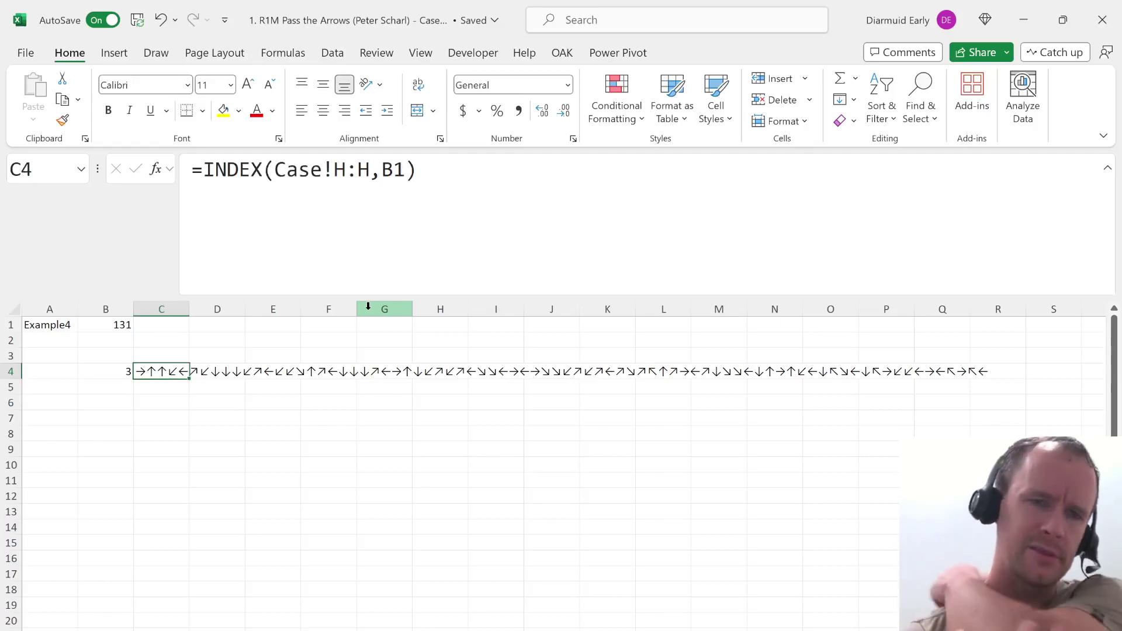
Add Turn and Player headers in B6:C6 with 1 and 1 beneath them.
key(Down)
key(Down)
key(Left)
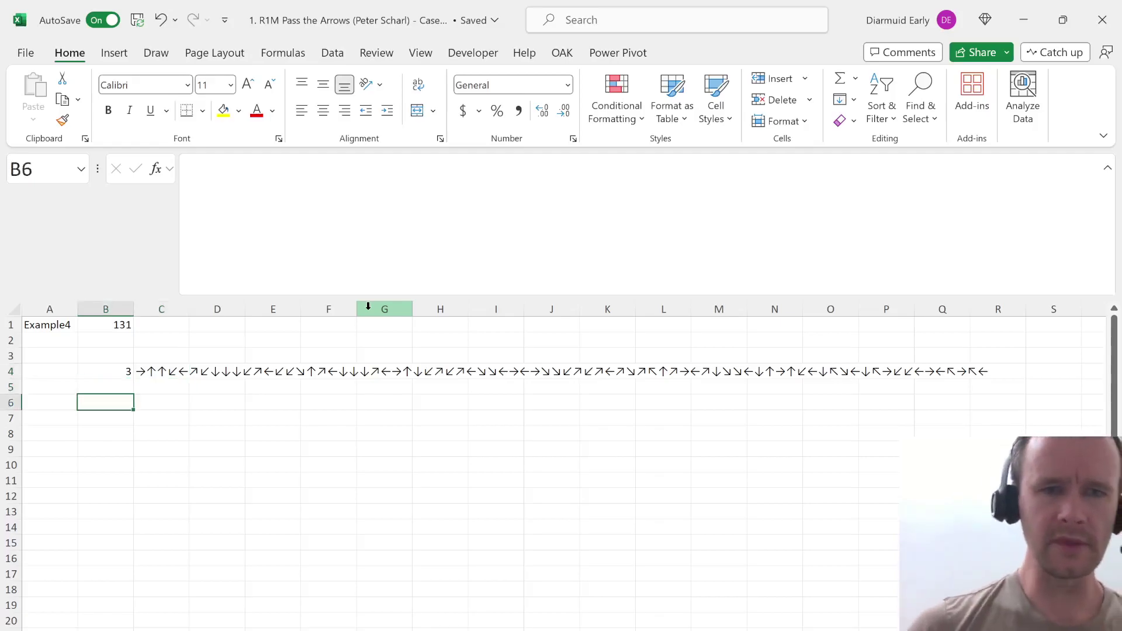
text(Turn)
key(Tab)
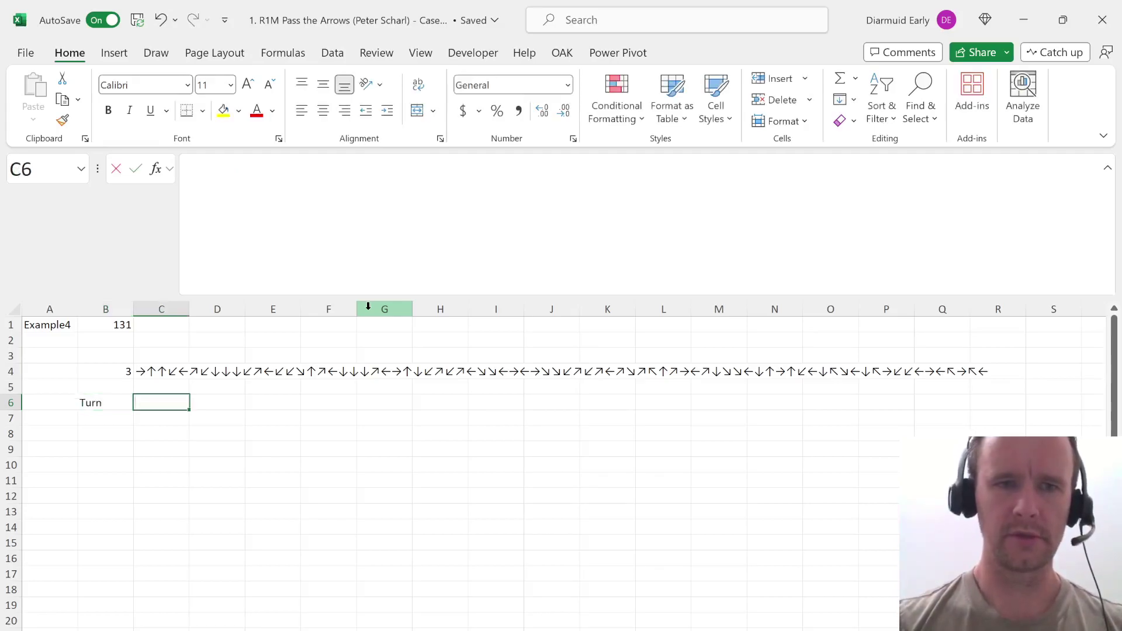
text(Player)
key(Return)
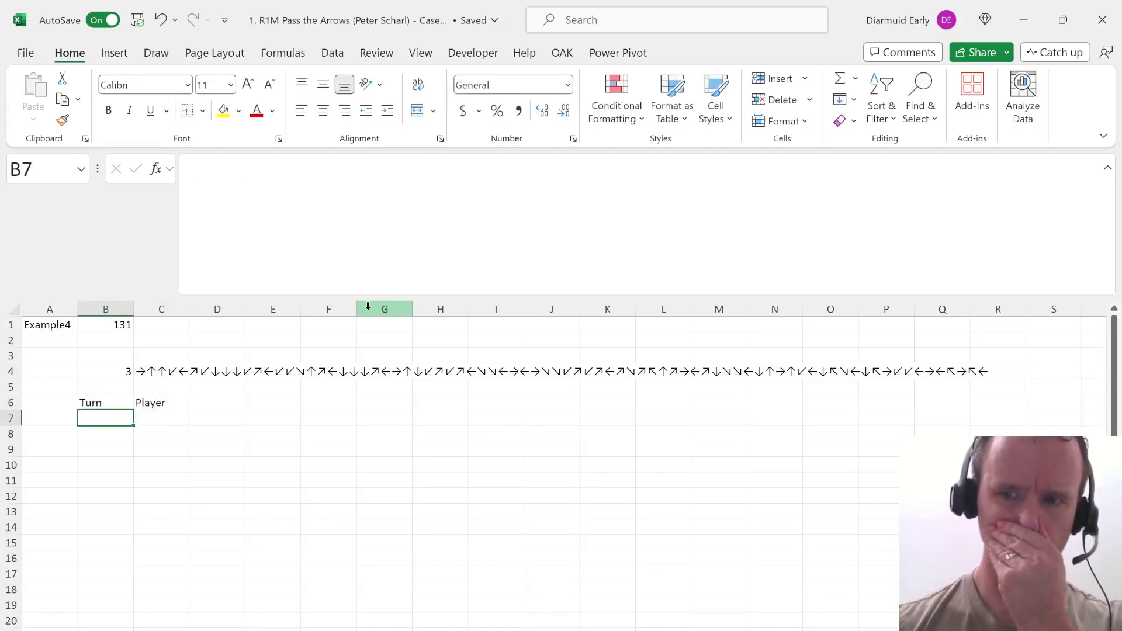
text(1)
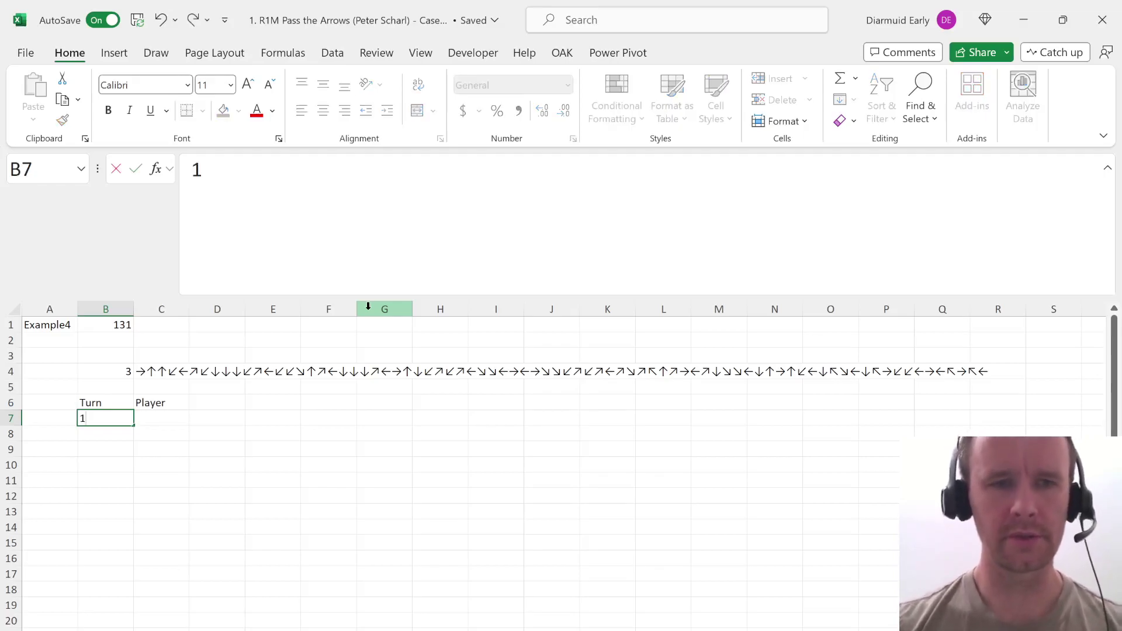
key(Tab)
text(1)
key(Tab)
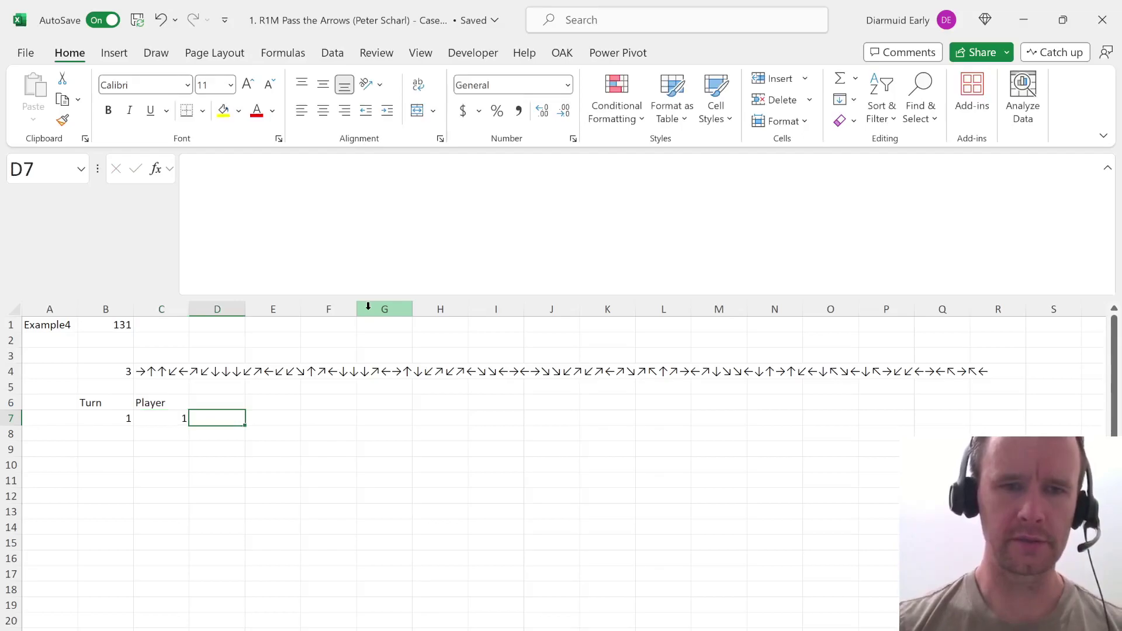
Add a Remaining header in H6 and insert a blank row above the turn 1 row.
key(Up)
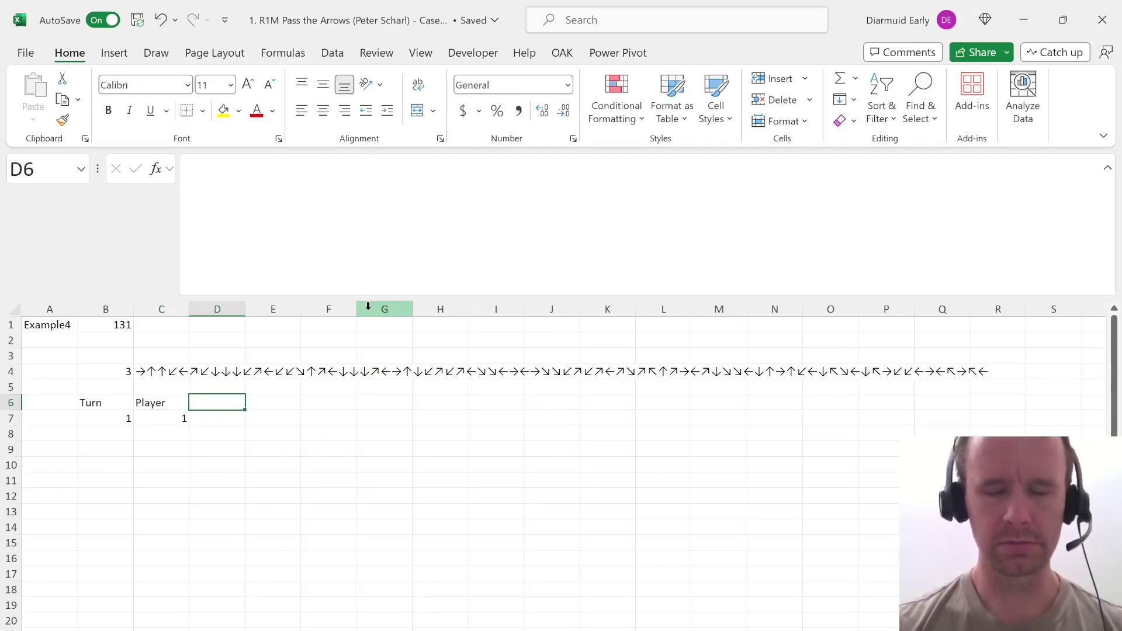
key(Right)
key(Right)
key(Right)
key(Right)
text(Re)
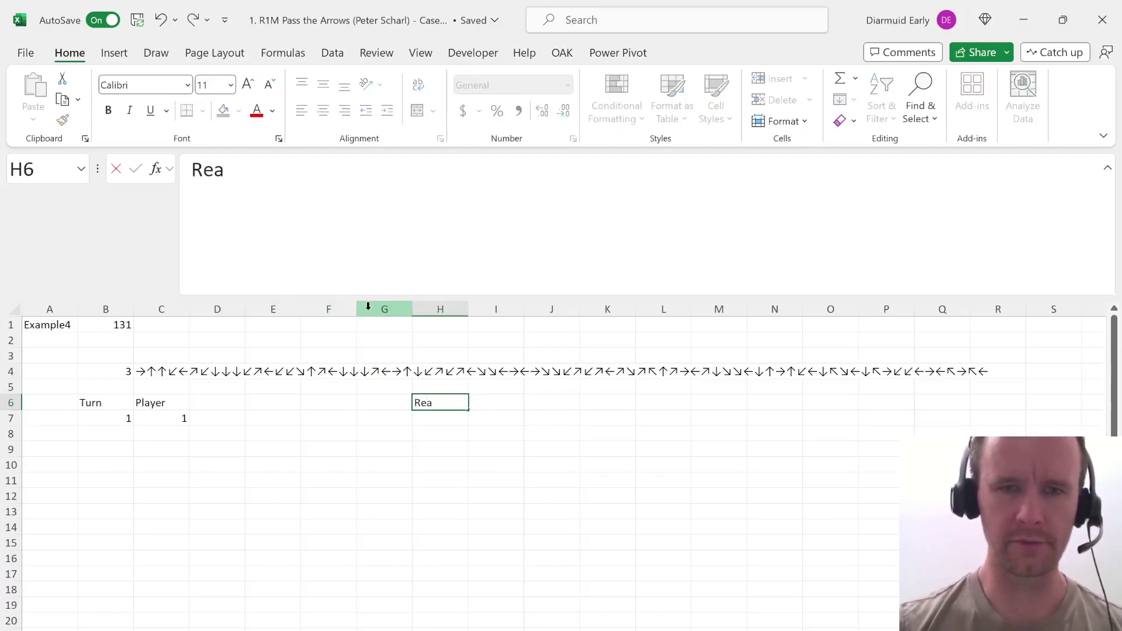
text(maining)
key(Return)
key(ctrl+Left)
key(Left)
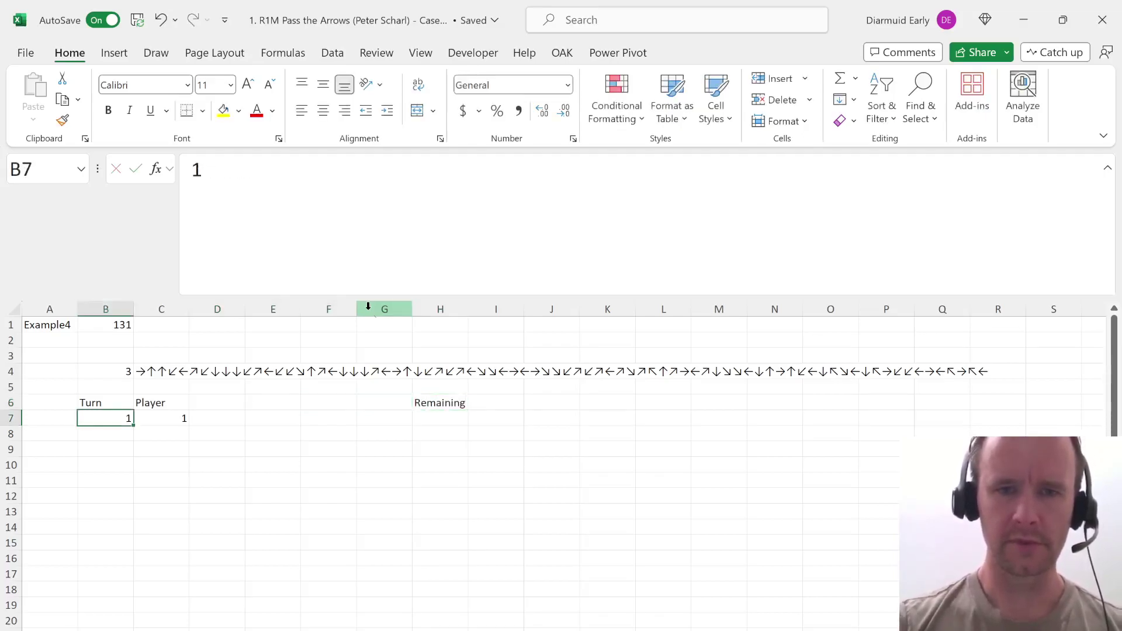
key(alt+h)
key(i)
key(r)
Set H7 to =C4 so Remaining shows the full arrow string.
key(Right)
key(Right)
key(Right)
key(Right)
key(Right)
key(Right)
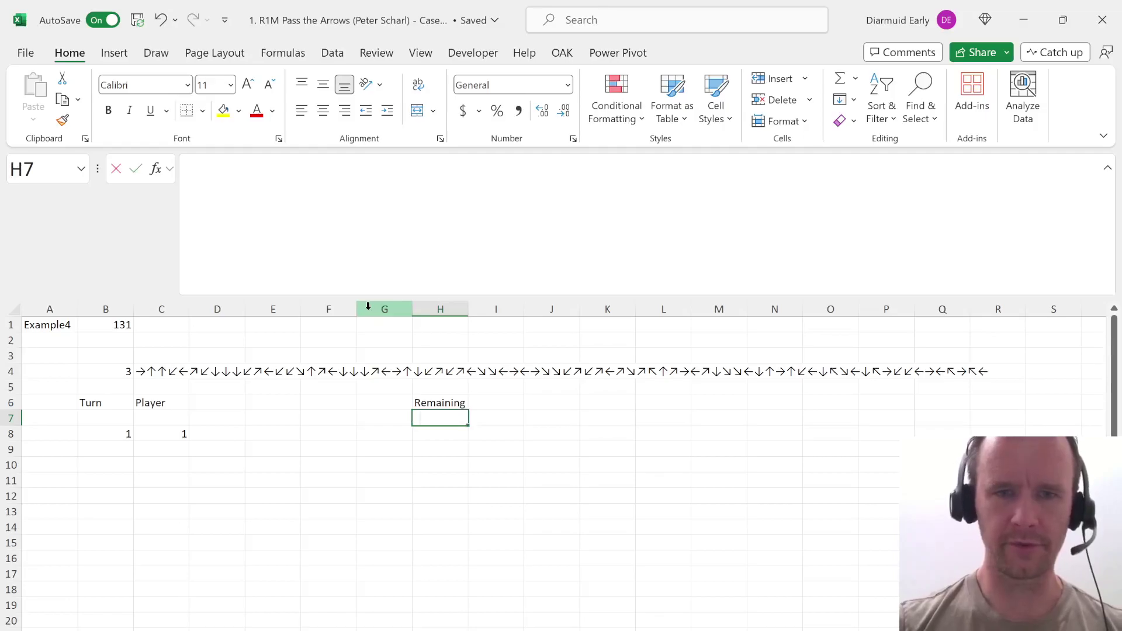
text(=)
key(Up)
key(Left)
key(Up)
key(Up)
key(Left)
key(Left)
key(Left)
key(Left)
key(Return)
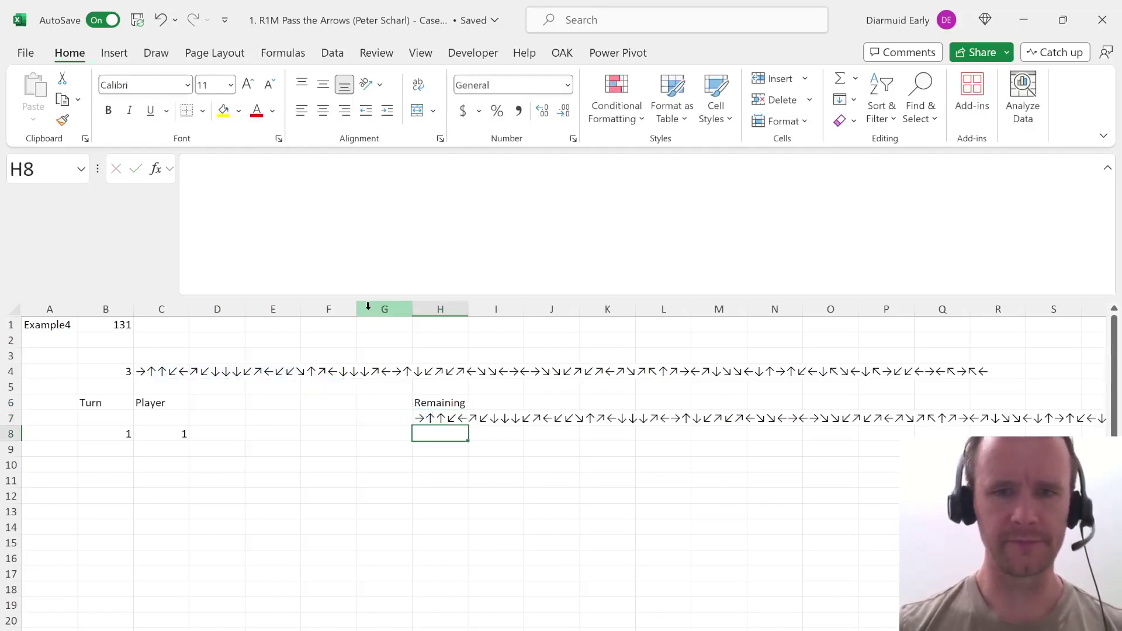
key(Left)
key(Left)
key(Left)
key(Left)
Enter a LEFT formula in D8 taking H7's leading arrows by the roll count in B4.
text(=)
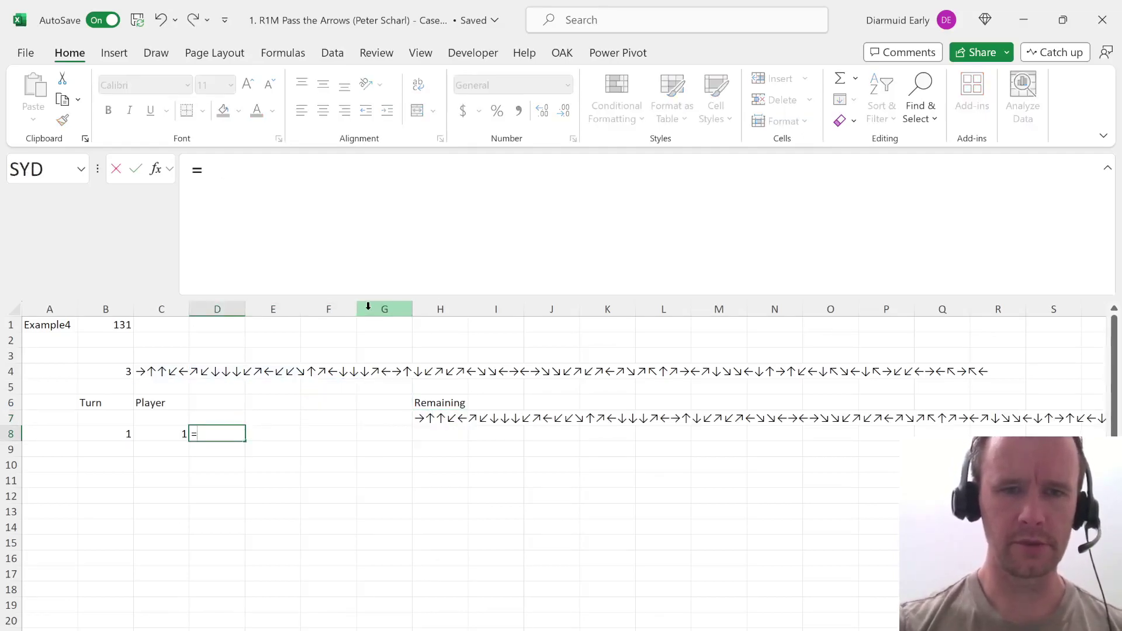
text(le)
key(Tab)
key(Up)
key(Right)
key(Right)
key(Right)
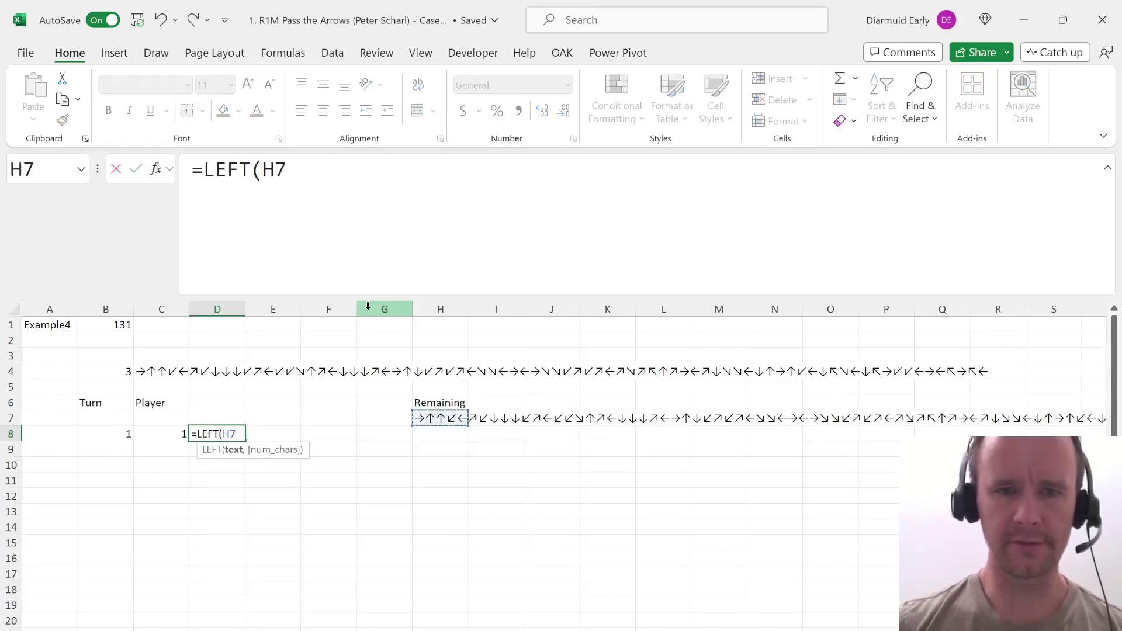
text(,)
key(Left)
key(Left)
key(Up)
key(Up)
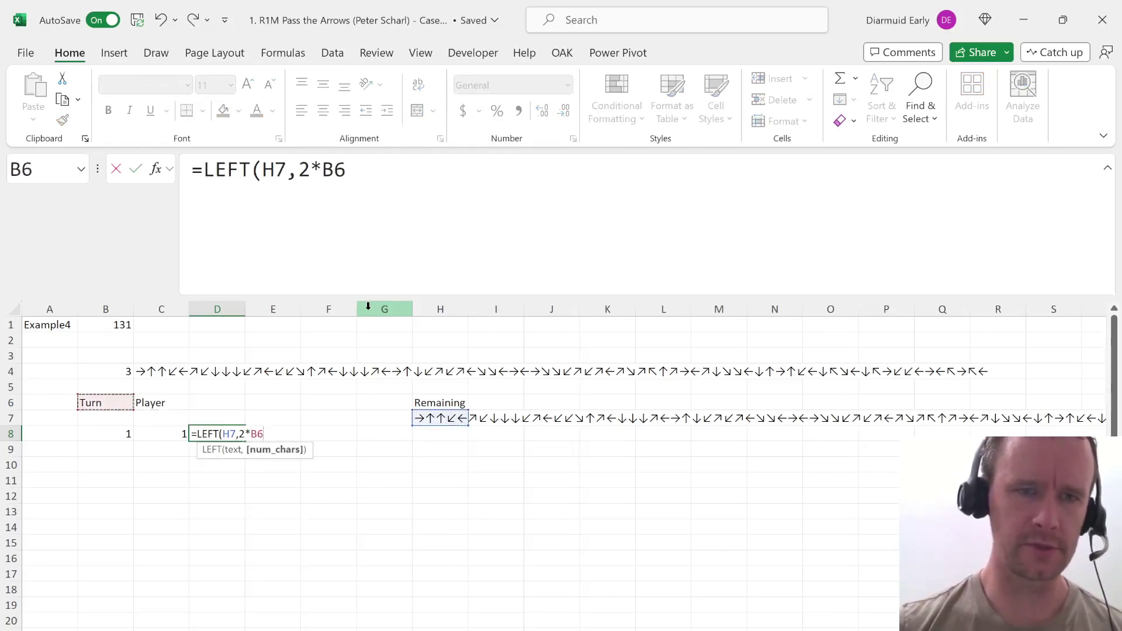
key(Up)
key(Up)
key(Return)
key(Up)
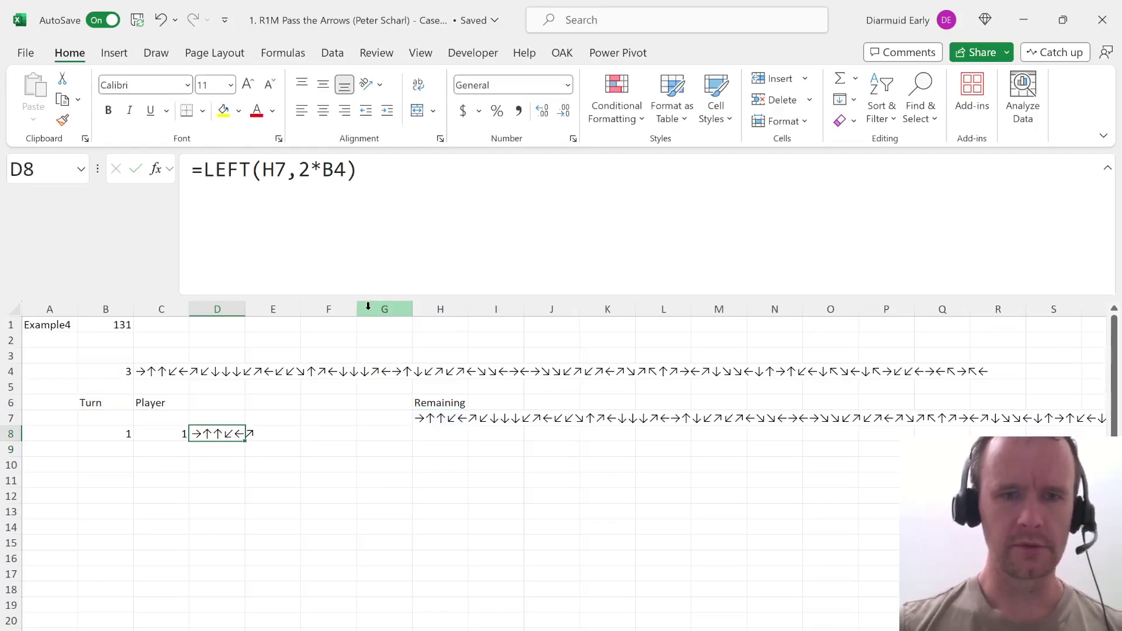
Inspect the Max Rolls values for the Level 5 games on the Case sheet.
key(ctrl+Page_Down)
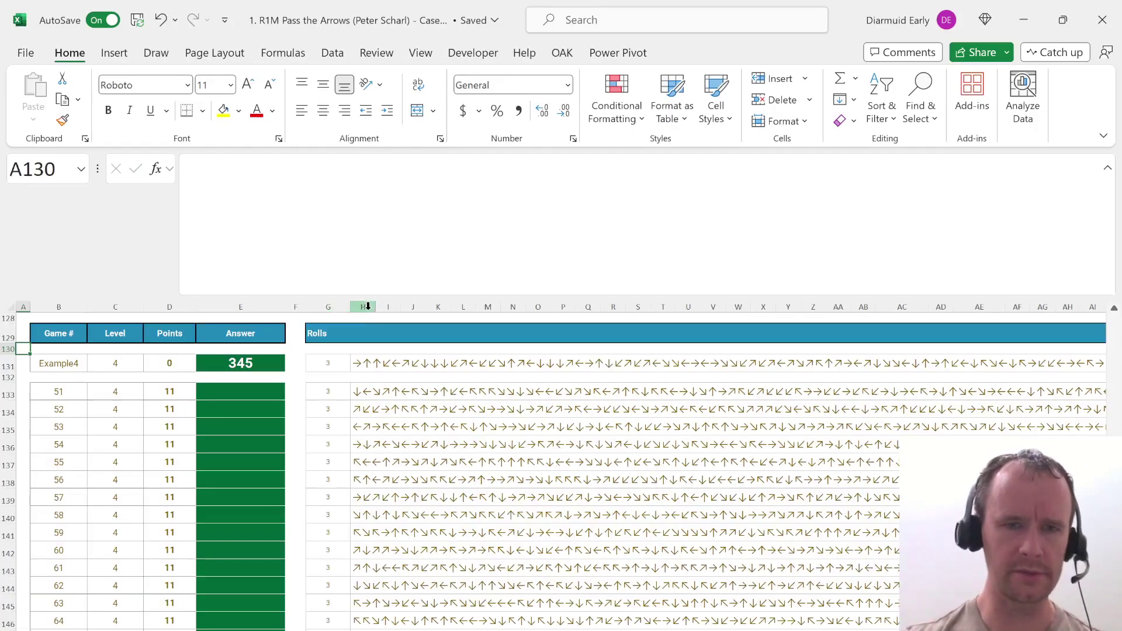
click(333, 543)
key(ctrl+Down)
key(ctrl+Down)
key(ctrl+Down)
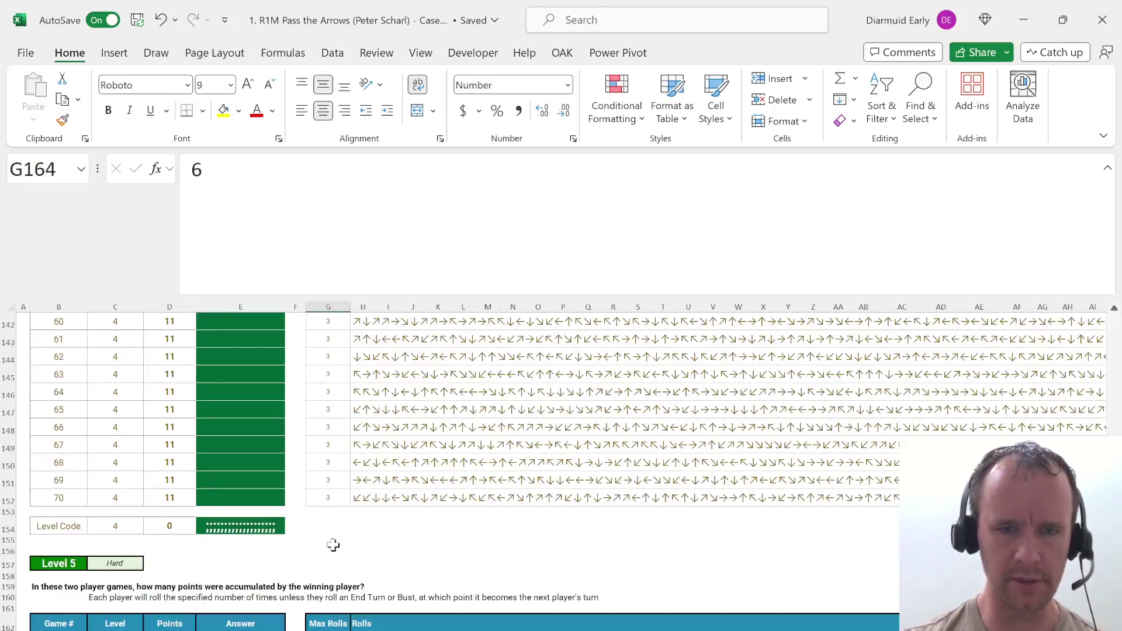
key(ctrl+Down)
key(ctrl+shift+Down)
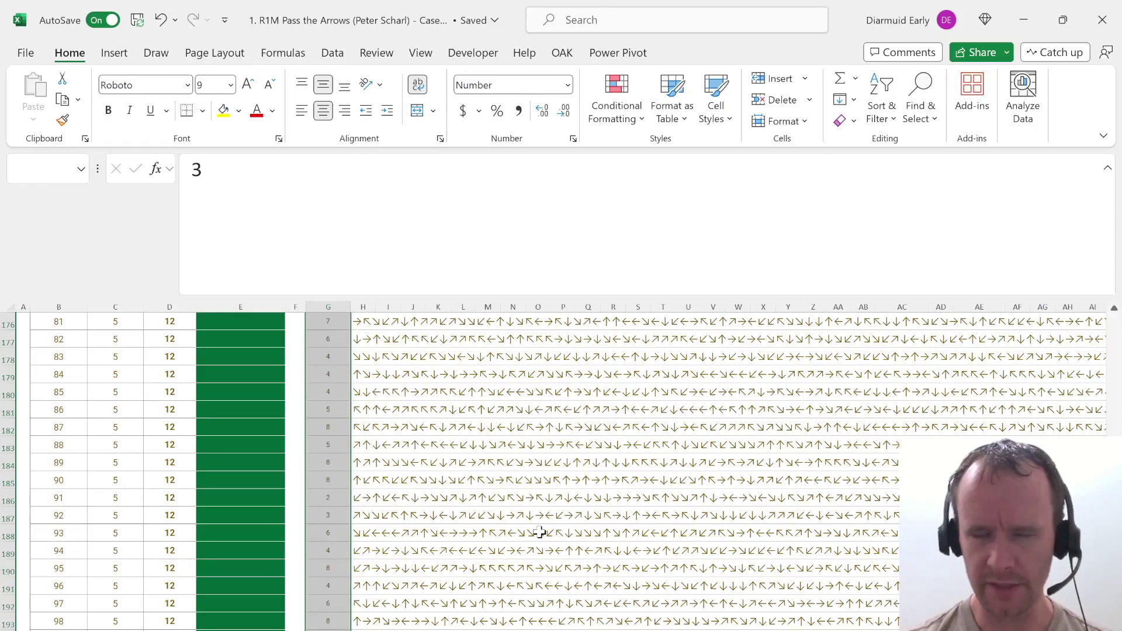
key(ctrl+Page_Up)
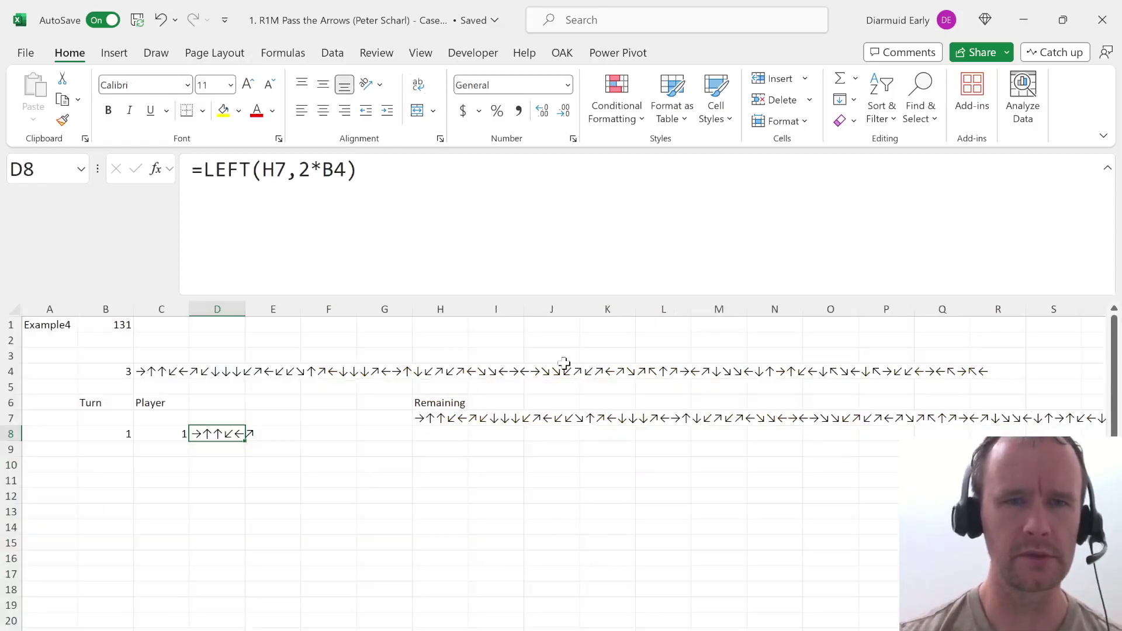
Make D8 =MID(LEFT(H7,2*B4),SEQUENCE(,B4,1,2),2) so arrow pairs spill across D8:F8.
click(200, 170)
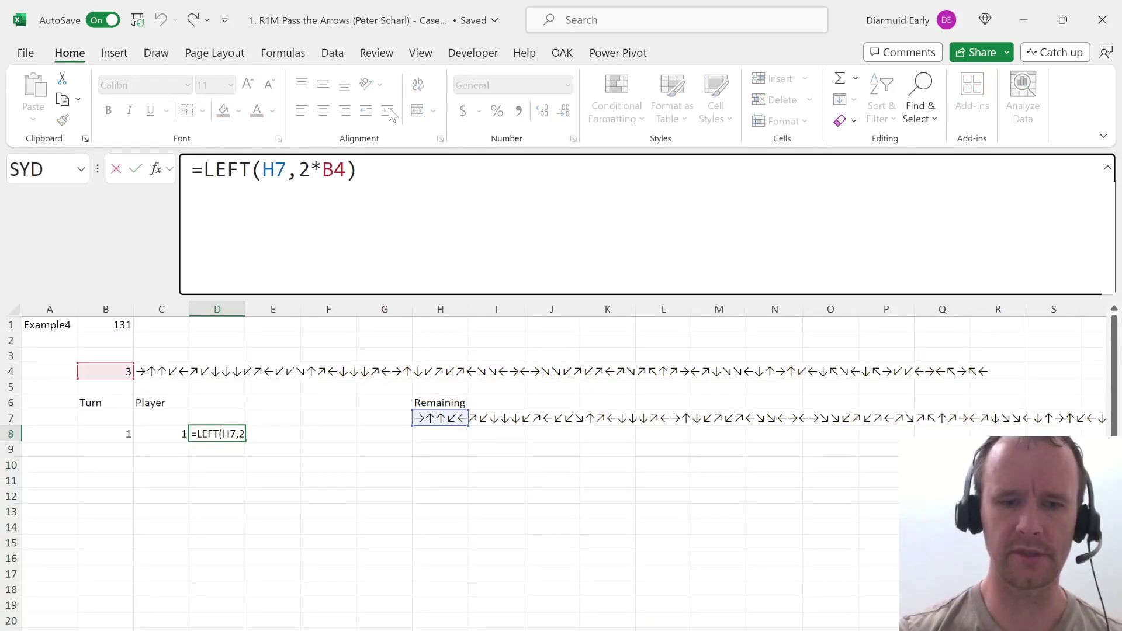
text(mid)
key(Tab)
key(End)
text(,)
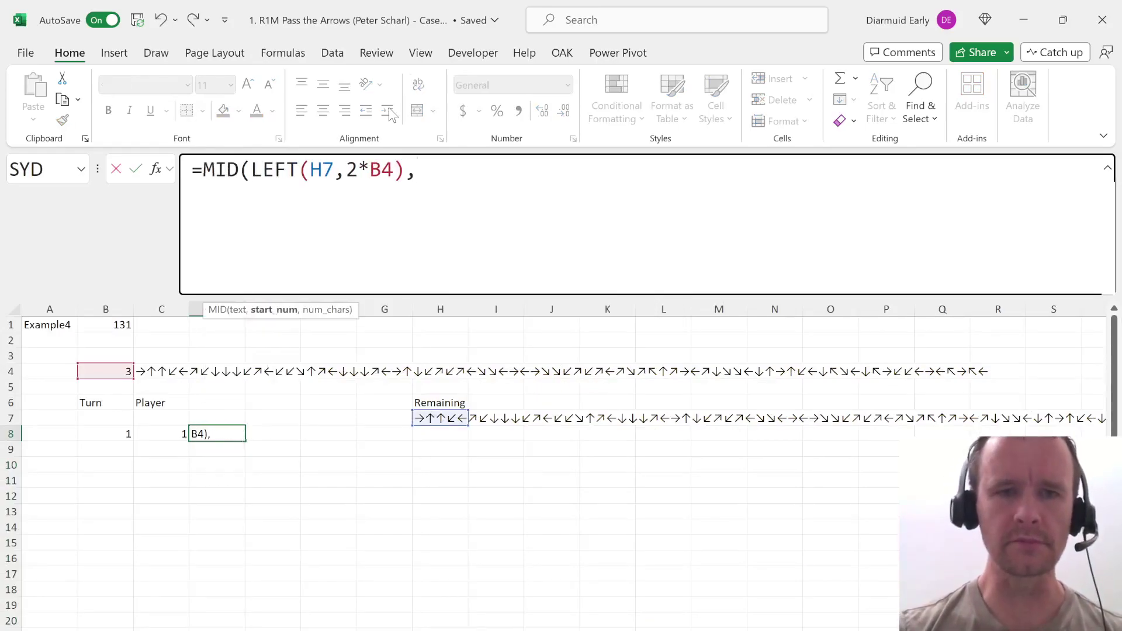
text(seq)
key(Tab)
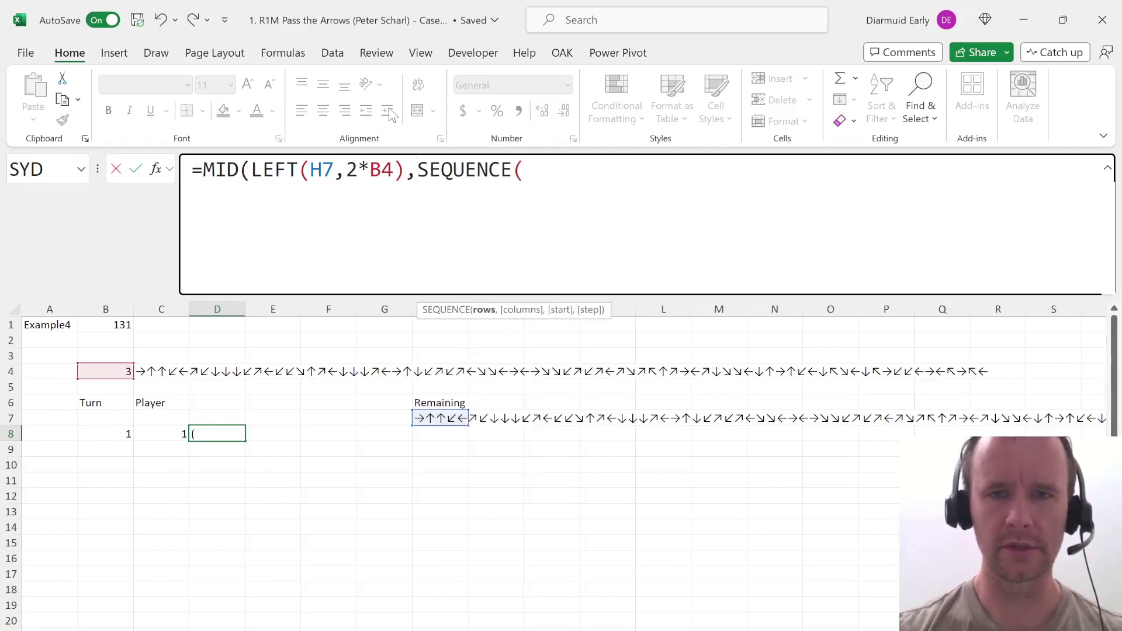
text(,)
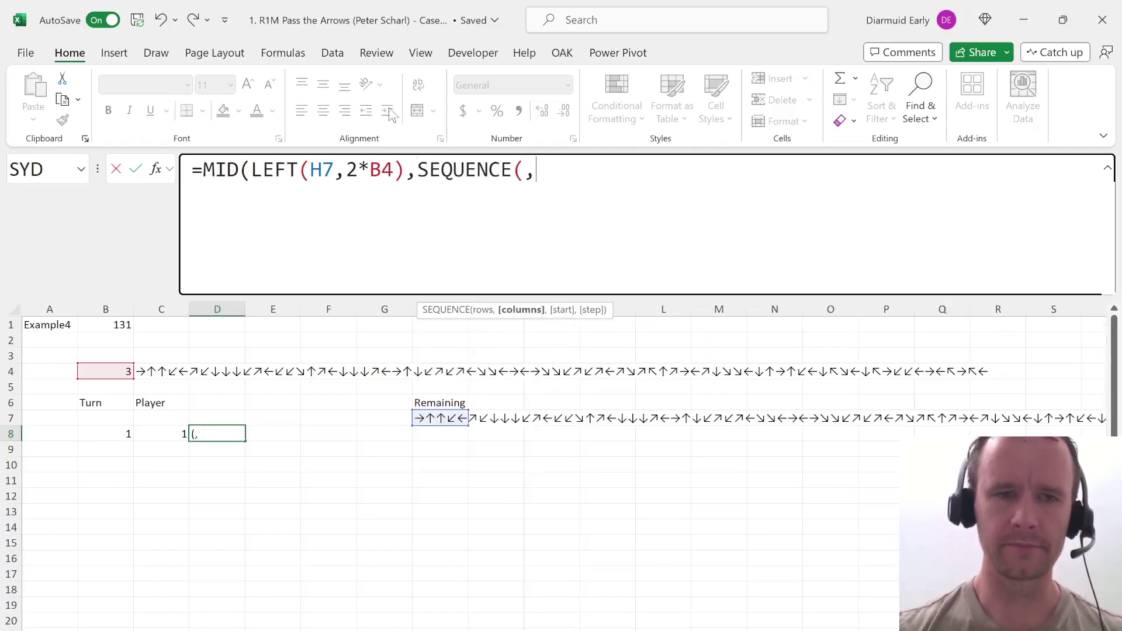
click(118, 371)
text(,1,2))
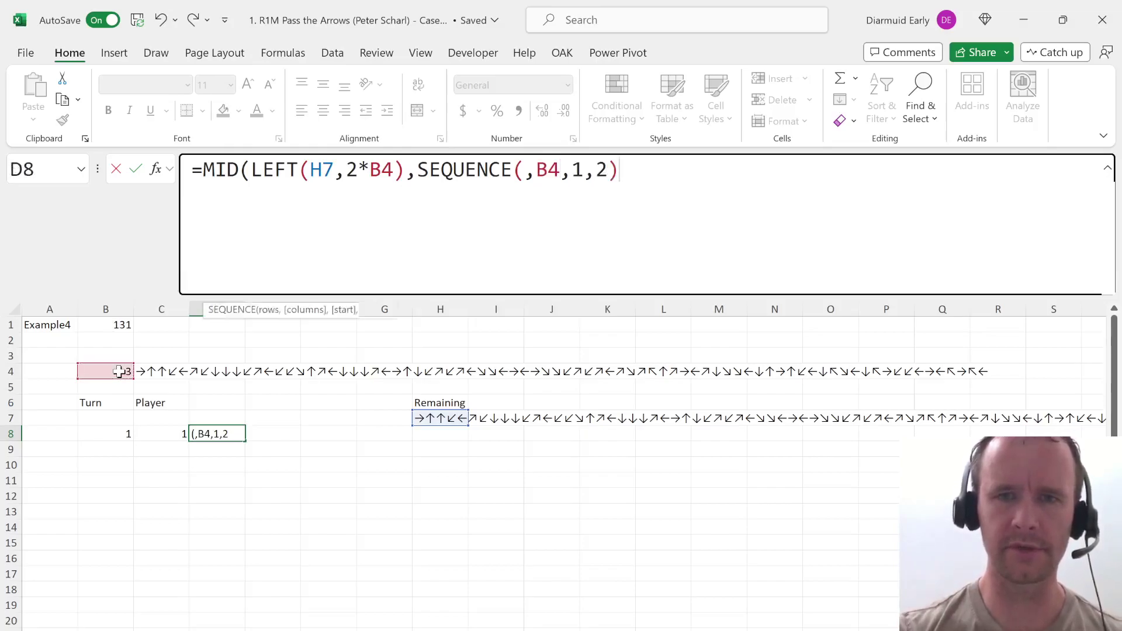
text(,2))
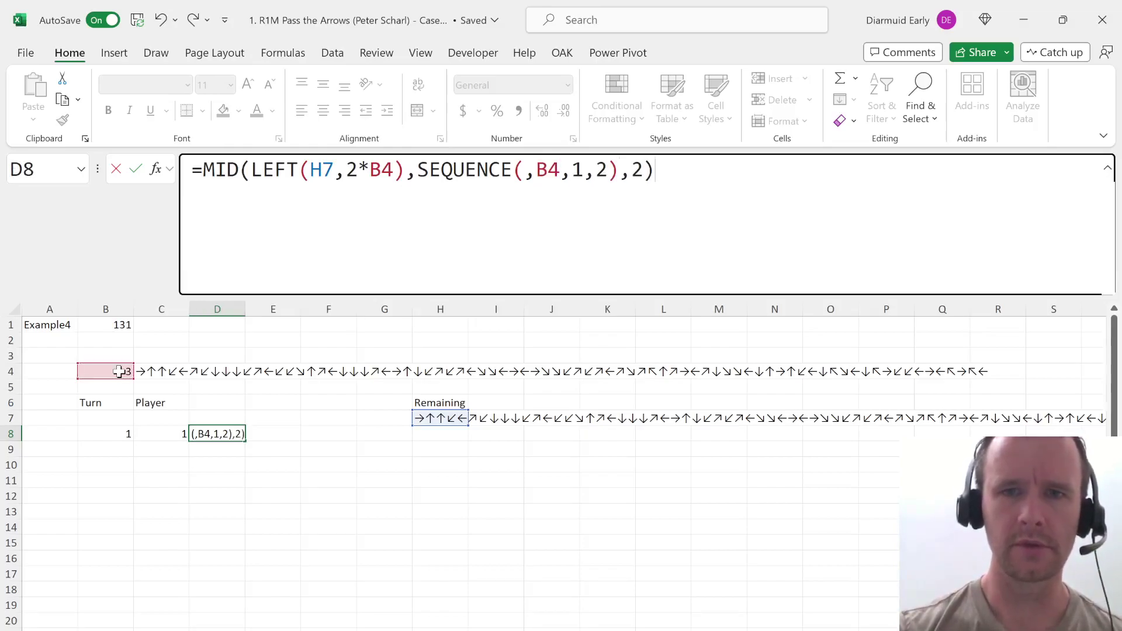
key(Return)
key(Up)
key(Right)
key(Right)
key(Right)
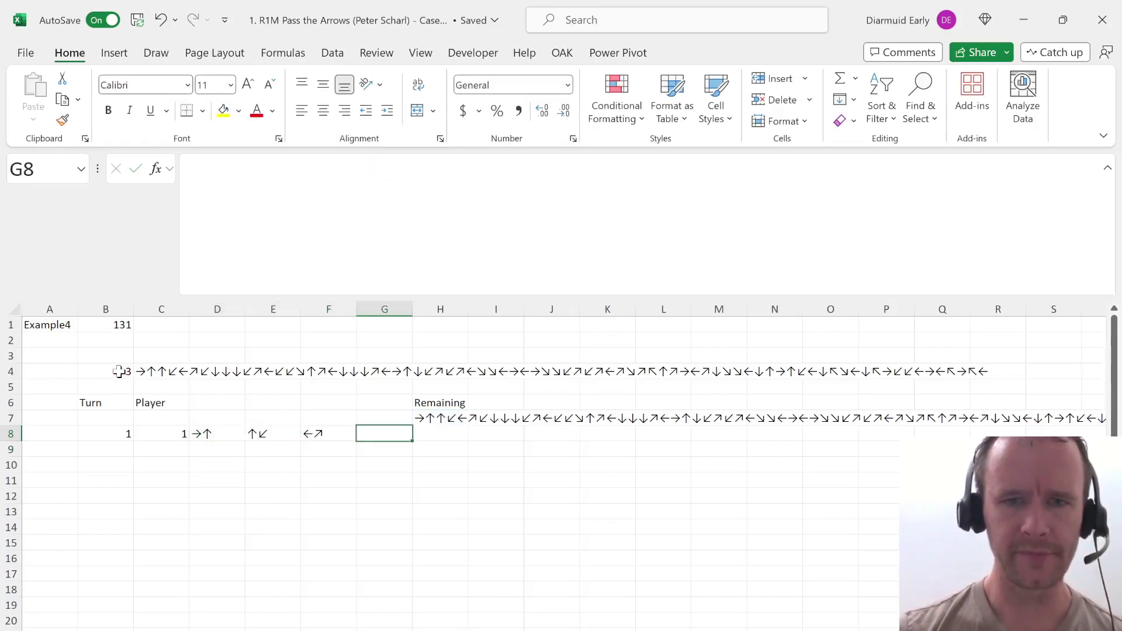
key(Right)
key(Left)
key(Left)
key(Left)
key(Left)
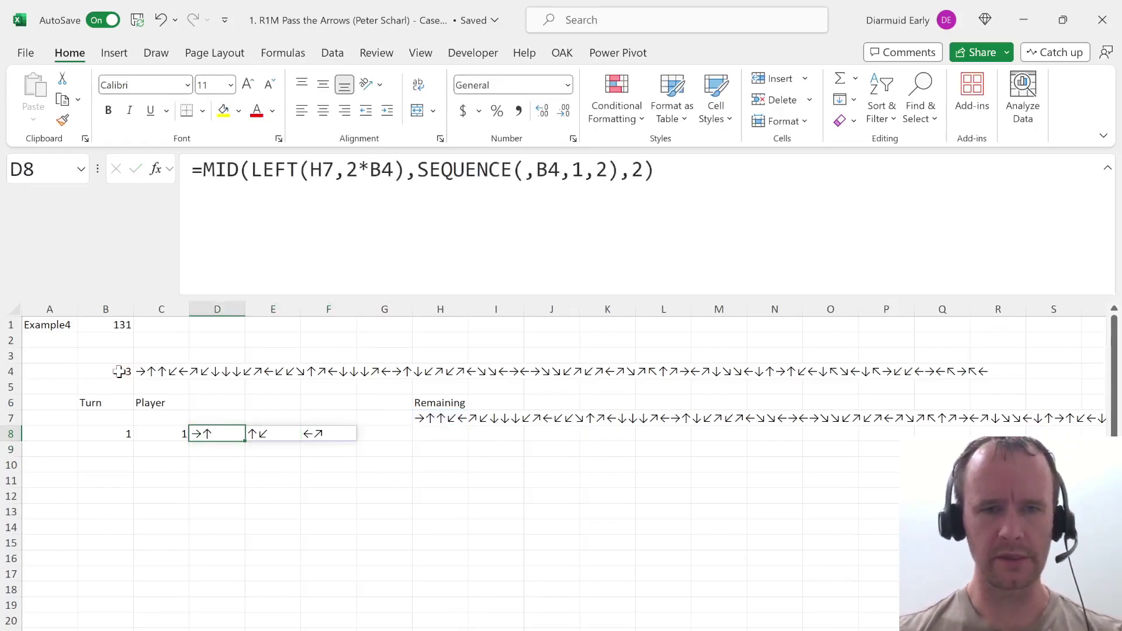
key(Right)
key(Right)
key(Right)
key(Right)
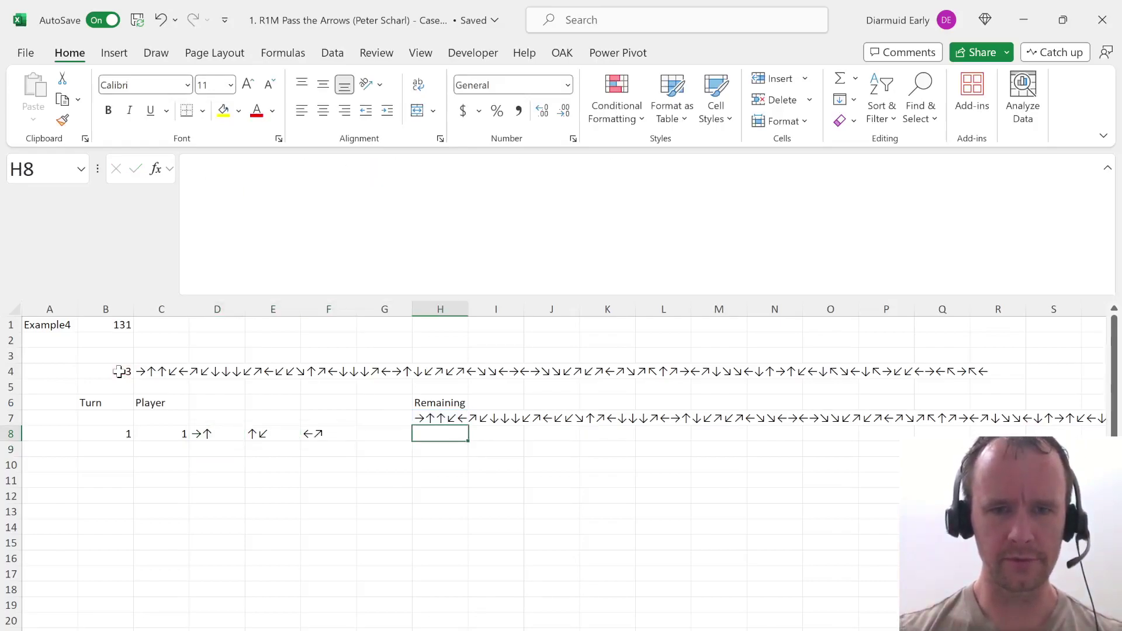
Insert four blank columns H:K ahead of the Remaining column.
key(shift+Right)
key(shift+Right)
key(shift+Right)
key(alt)
key(h)
key(m)
key(m)
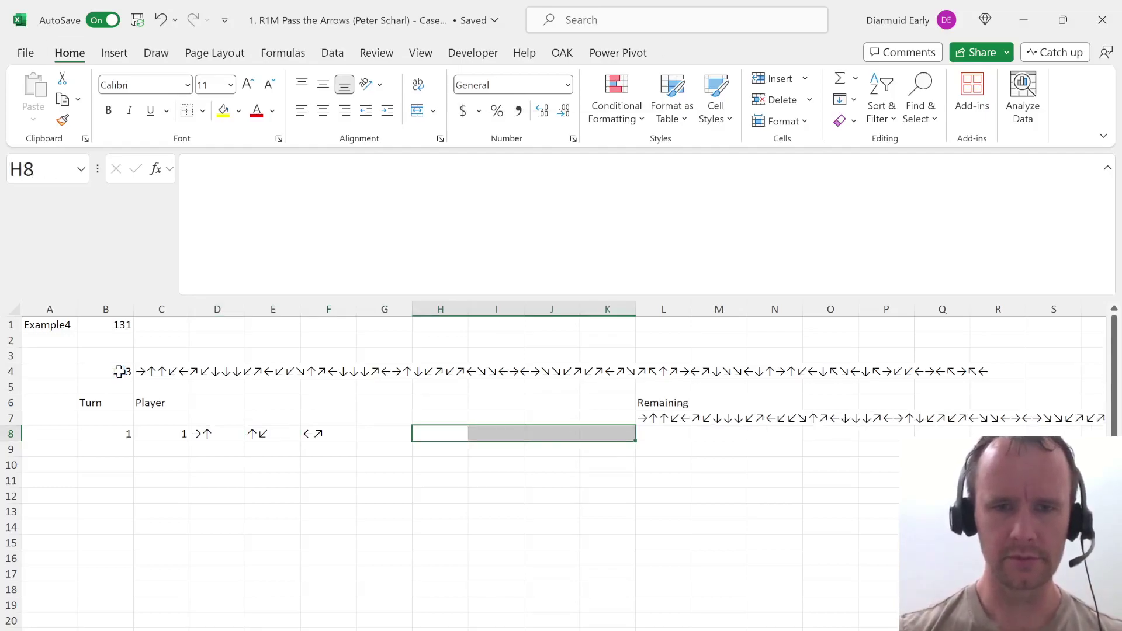
key(ctrl+space)
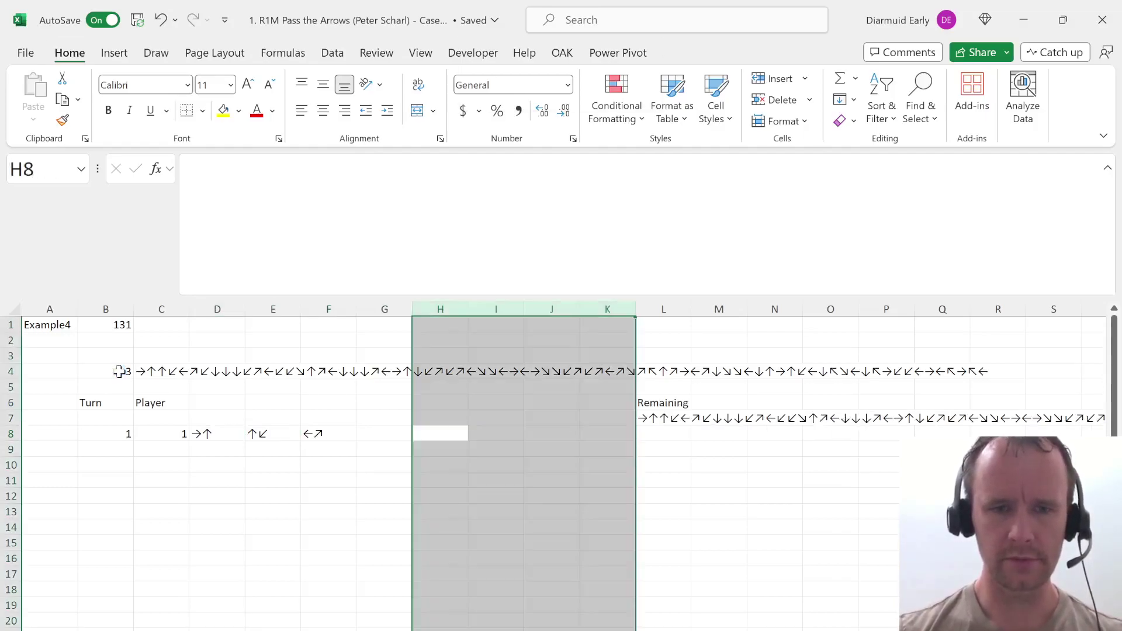
Wrap D8's pair-splitting formula in scor() to get scores 5, 20, 10.
key(Left)
key(Left)
key(Left)
key(Left)
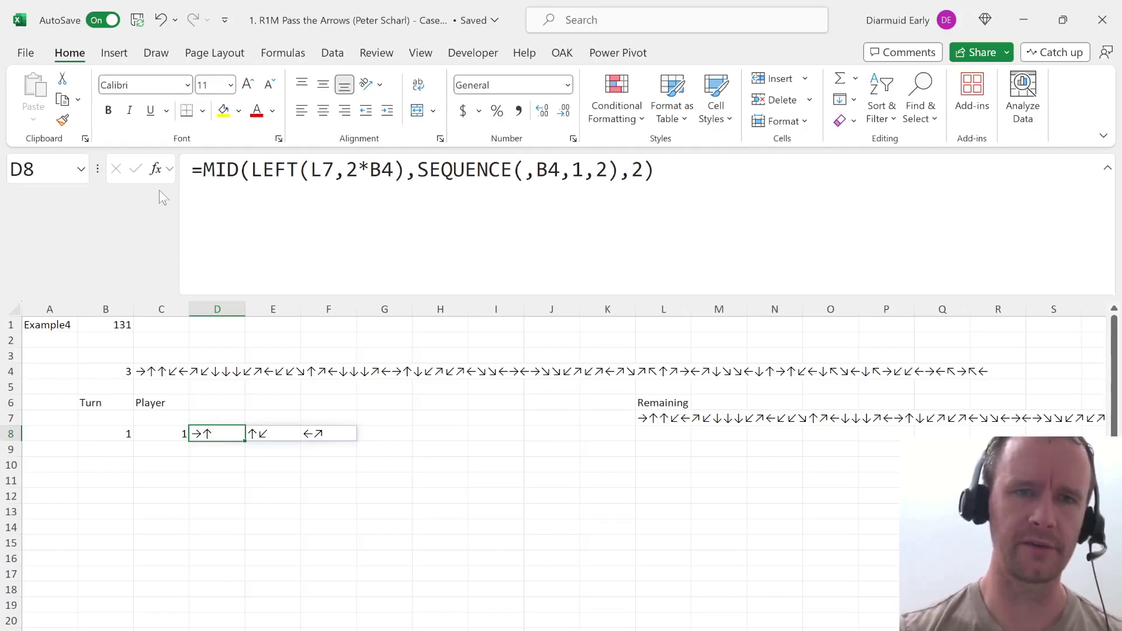
click(201, 176)
text(scor()
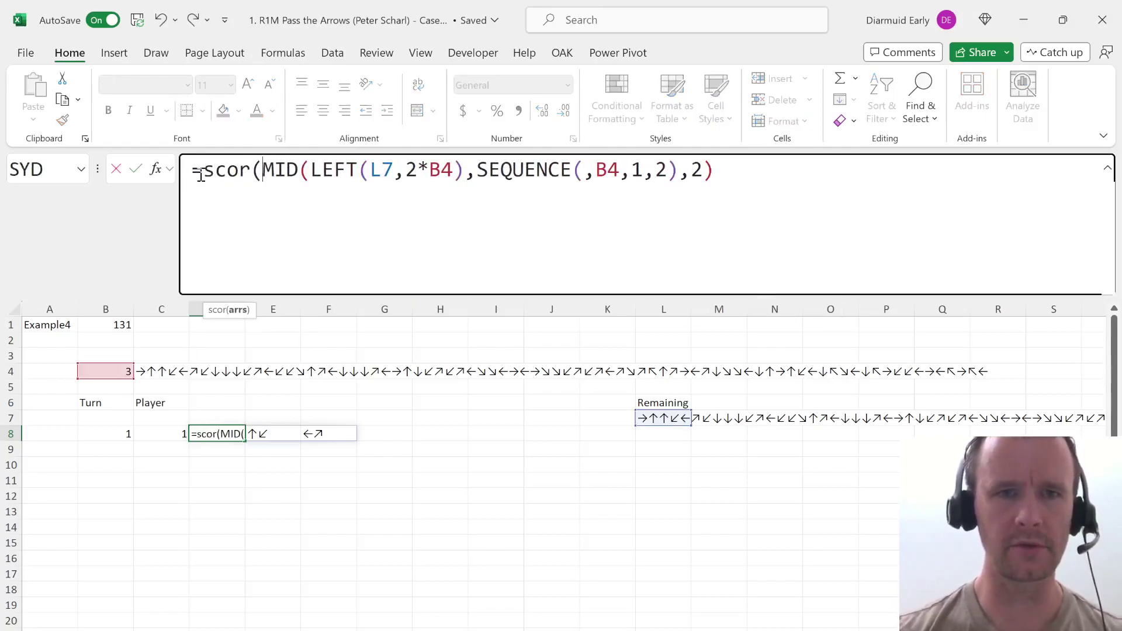
text())
key(Return)
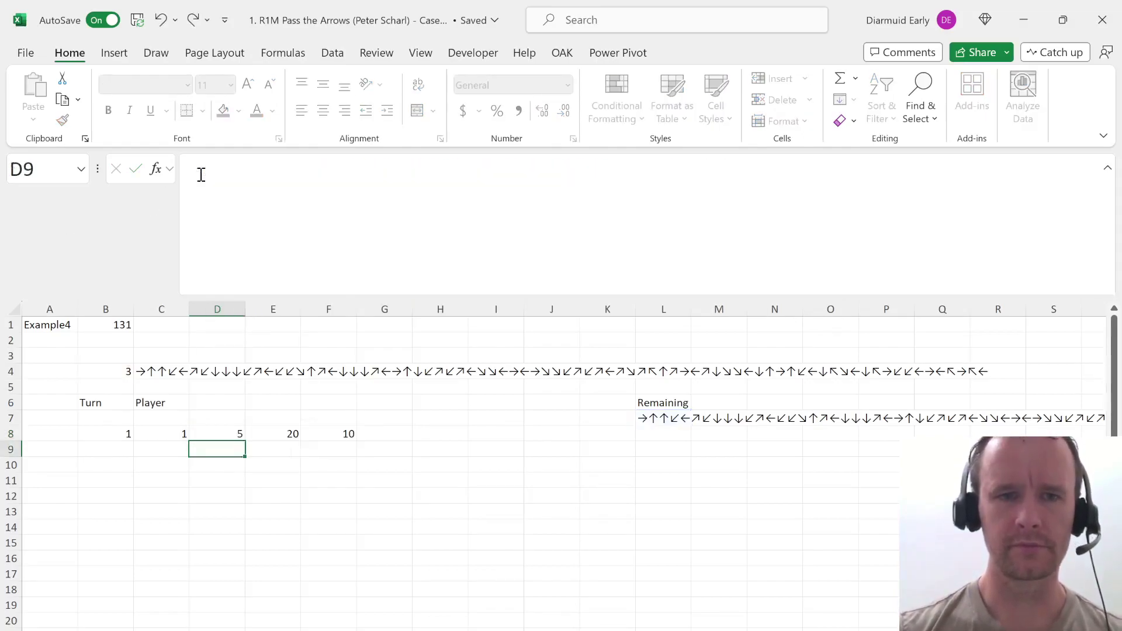
key(Up)
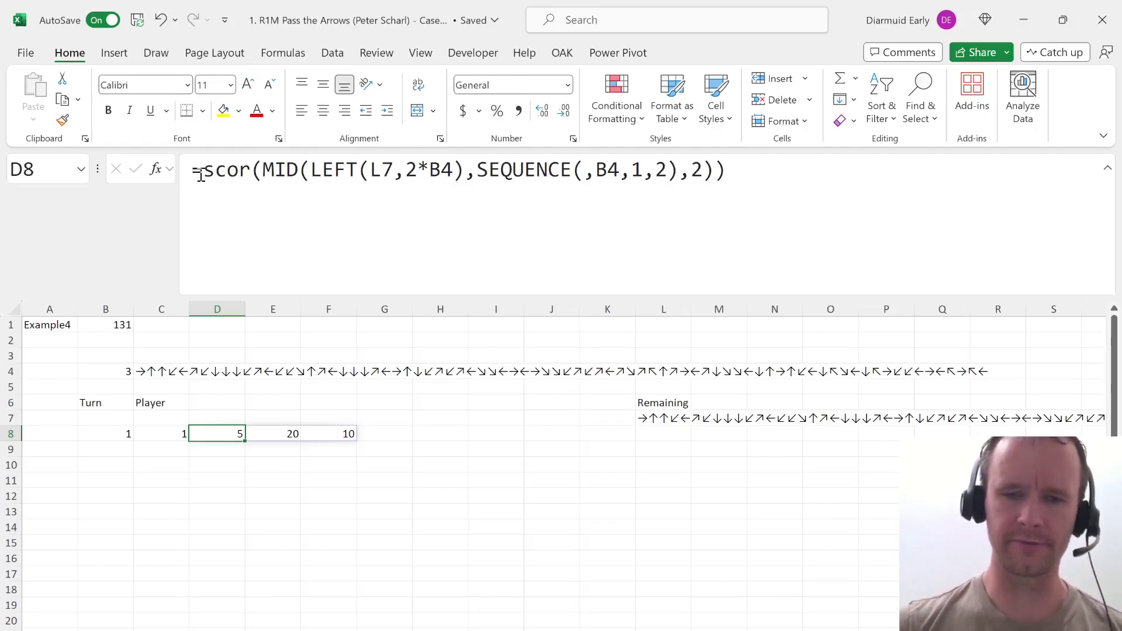
Copy cumScor's LAMBDA text from the Name Manager, then start a formula with = in D10.
key(ctrl+F3)
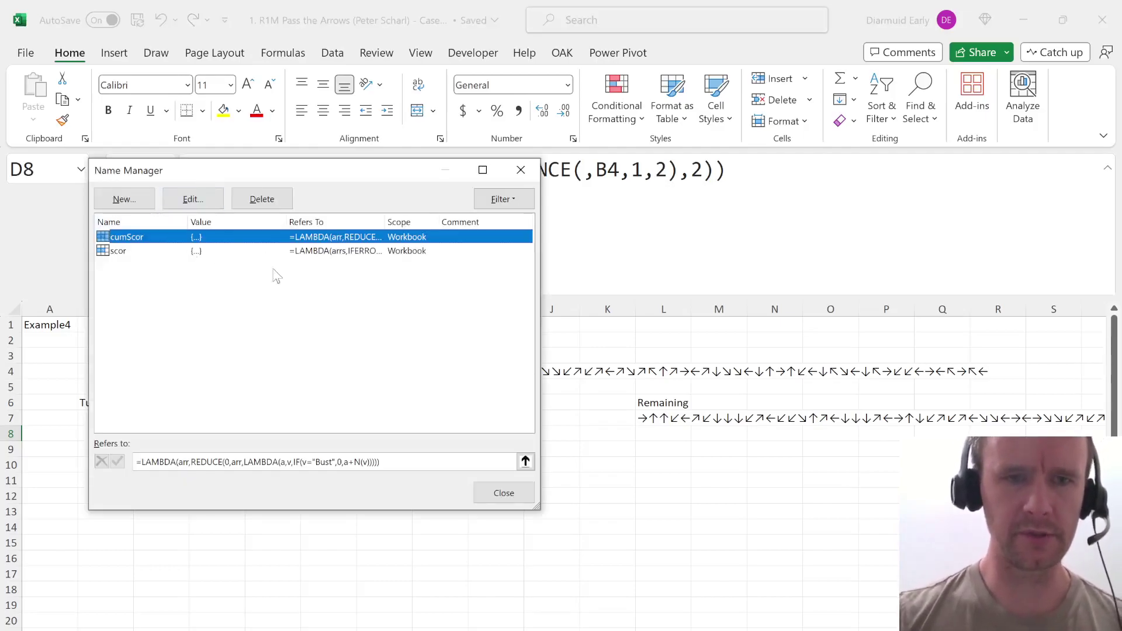
click(105, 470)
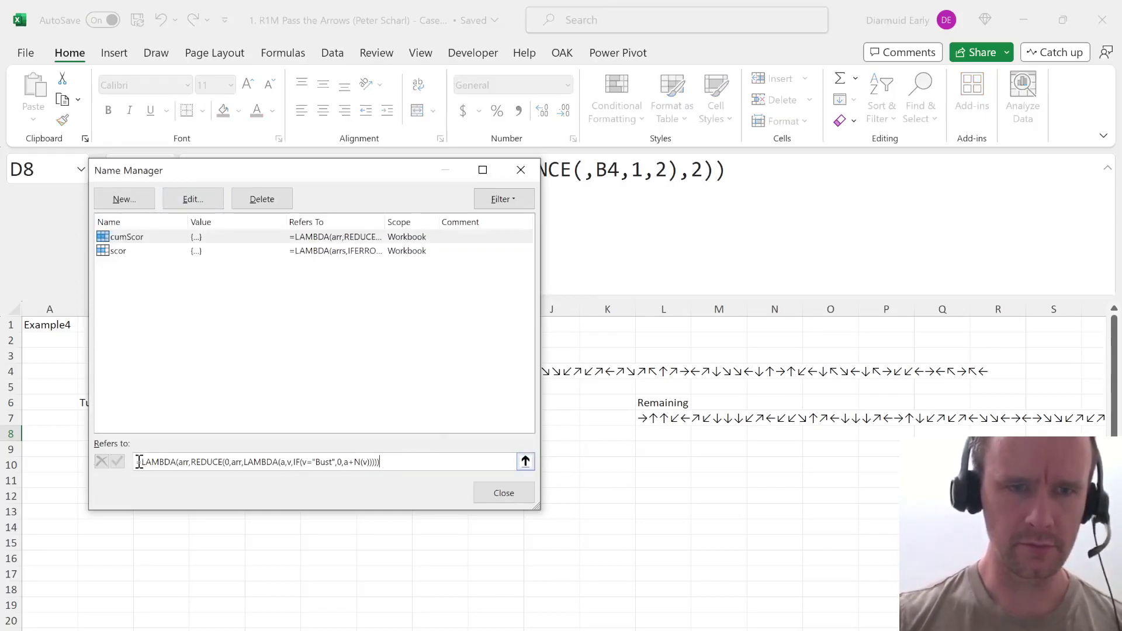
key(ctrl+a)
key(ctrl+c)
key(Escape)
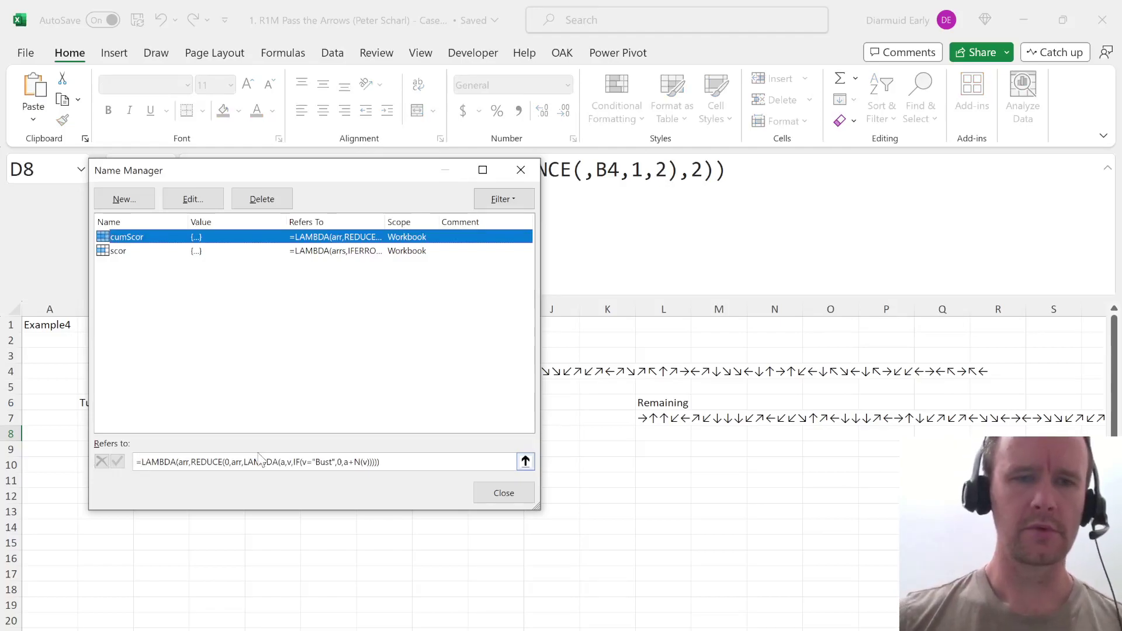
key(Escape)
key(Down)
key(Down)
text(=)
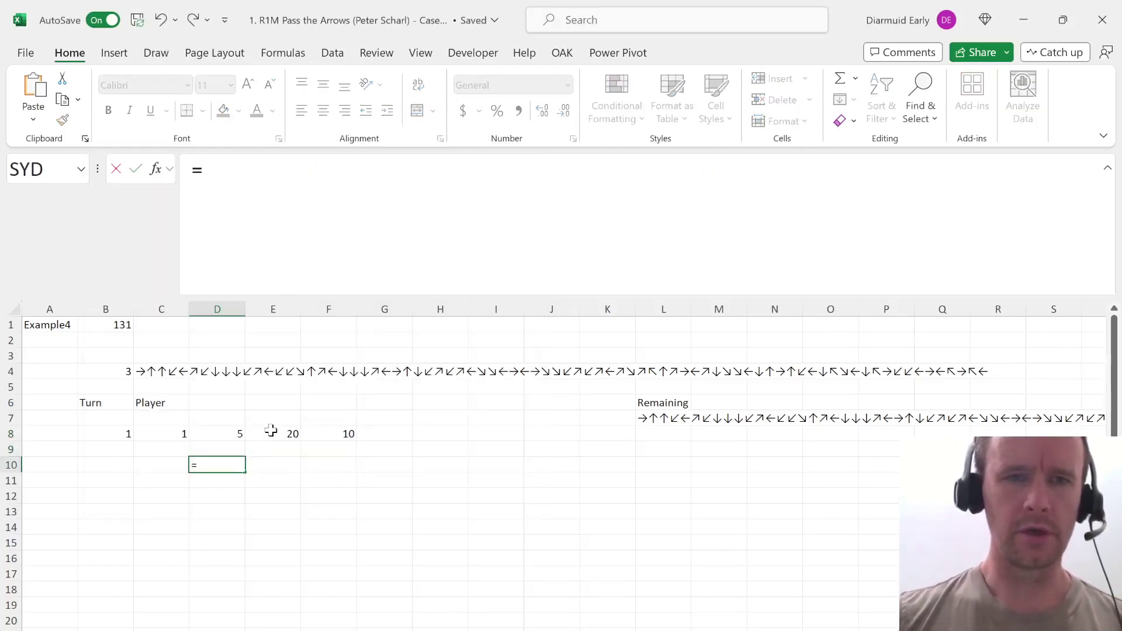
Paste the cumScor LAMBDA into D10 and change its IF test to OR(v="Bust",v="ET",a="B").
double_click(246, 208)
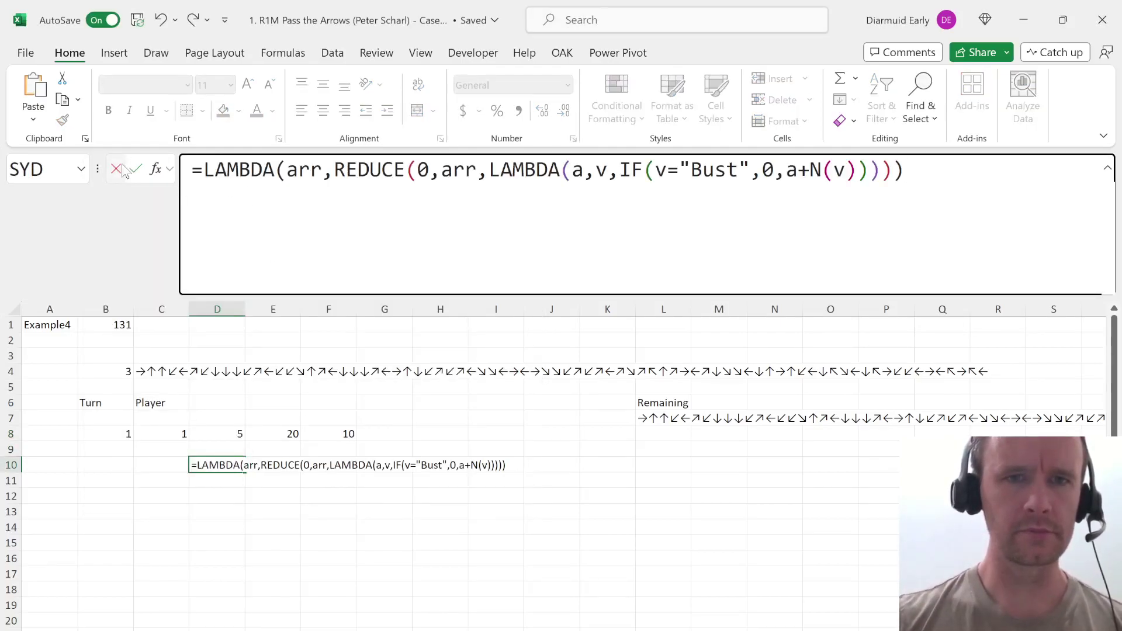
key(ctrl+v)
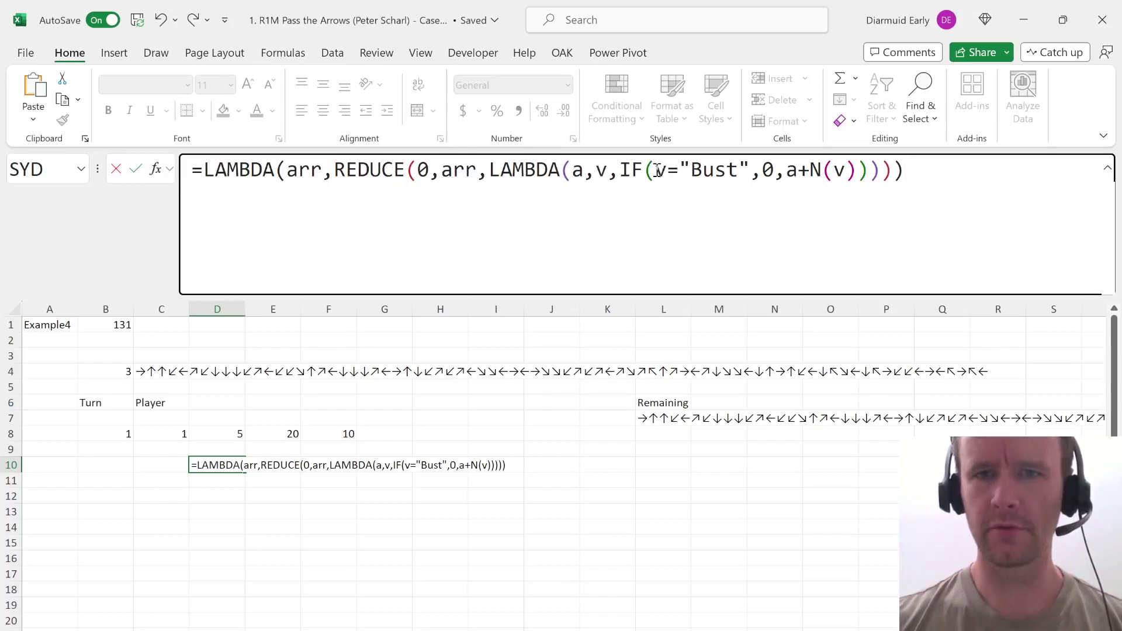
click(659, 170)
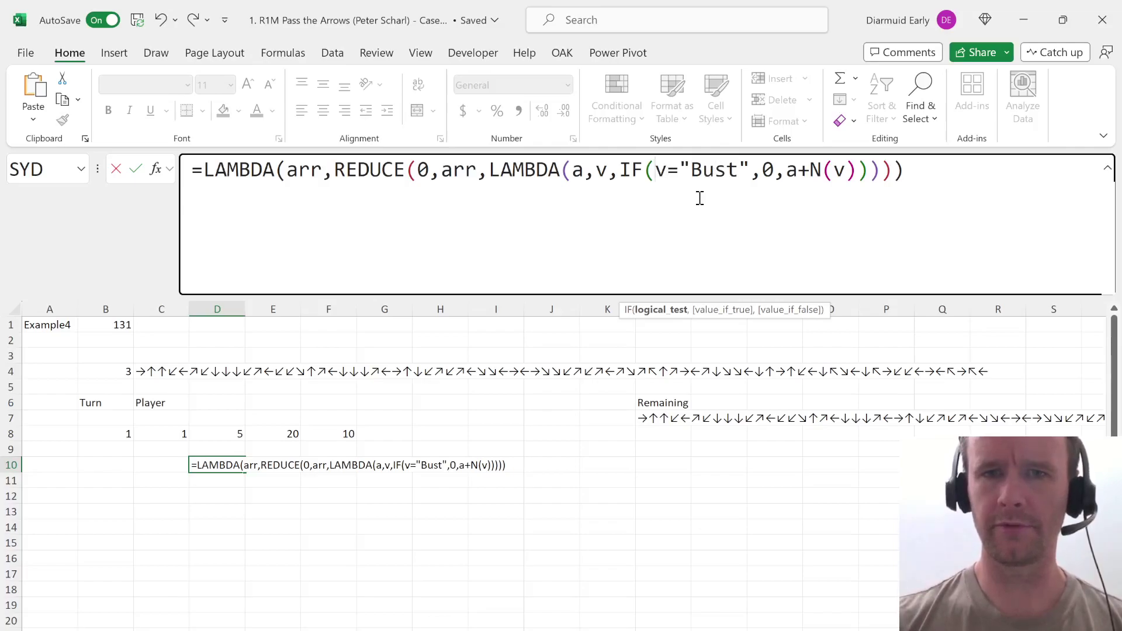
text(or)()
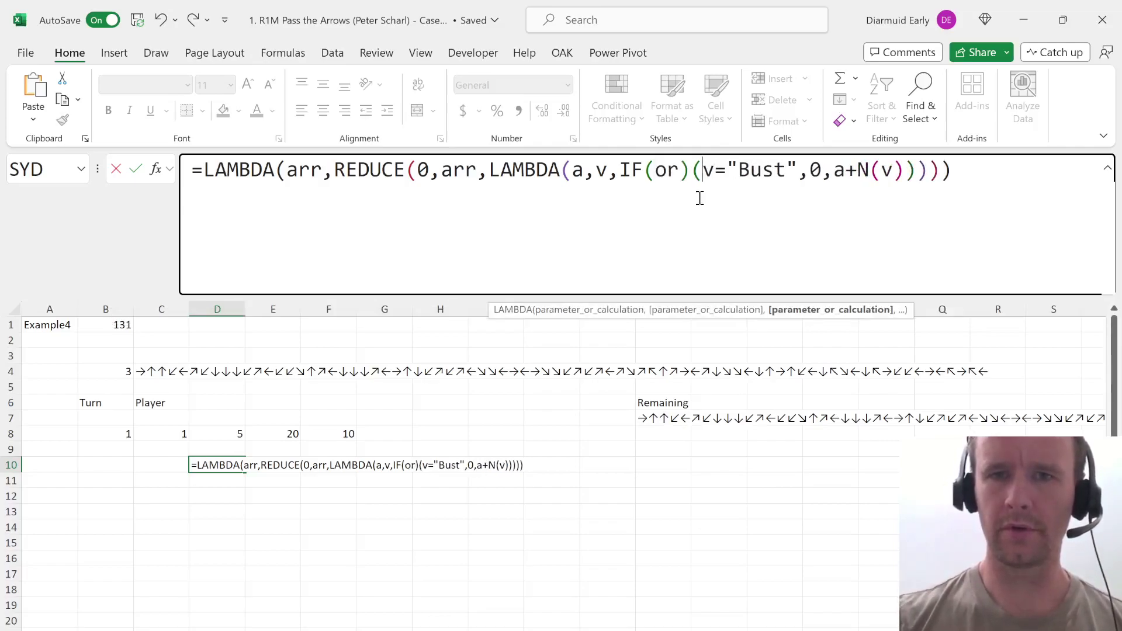
key(BackSpace)
text((v="Bust")
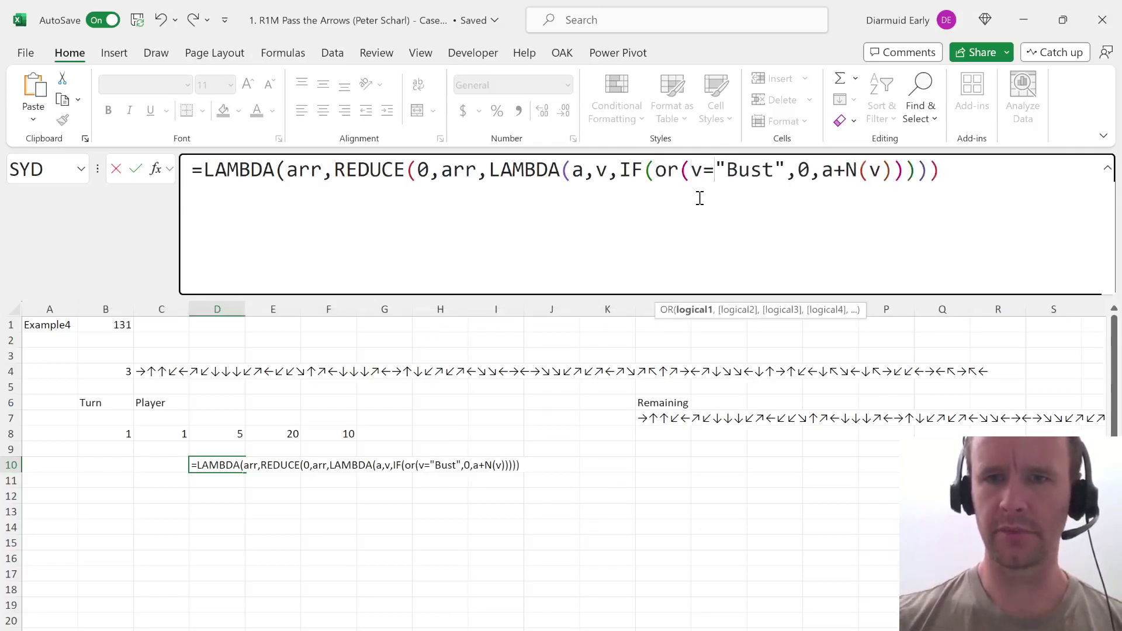
text(,v=)
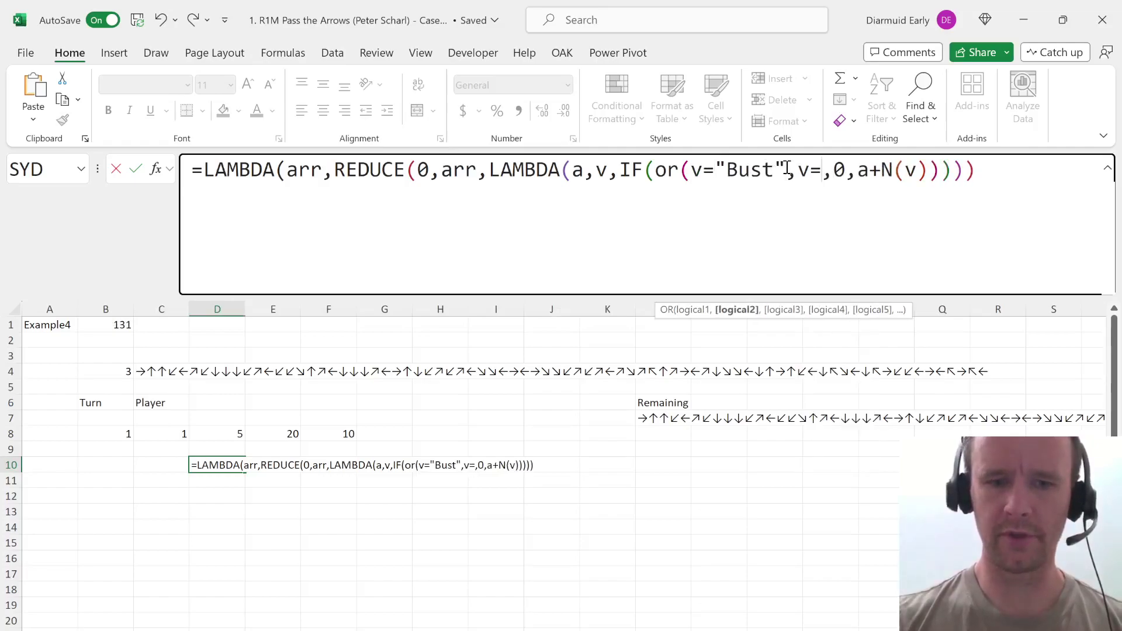
text("ET")
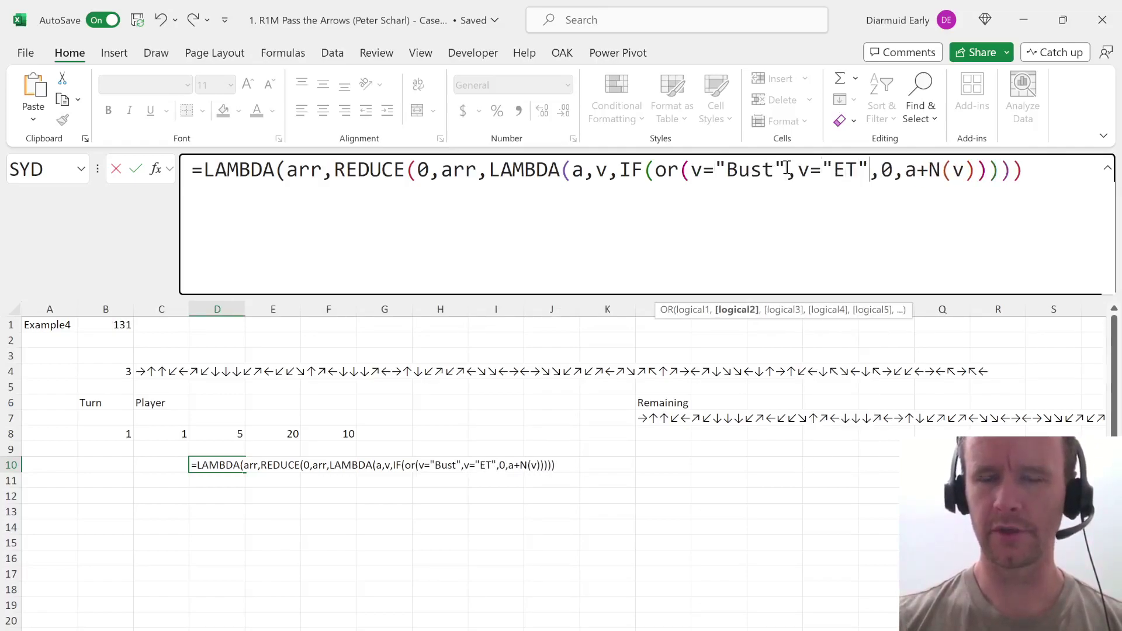
text(,)
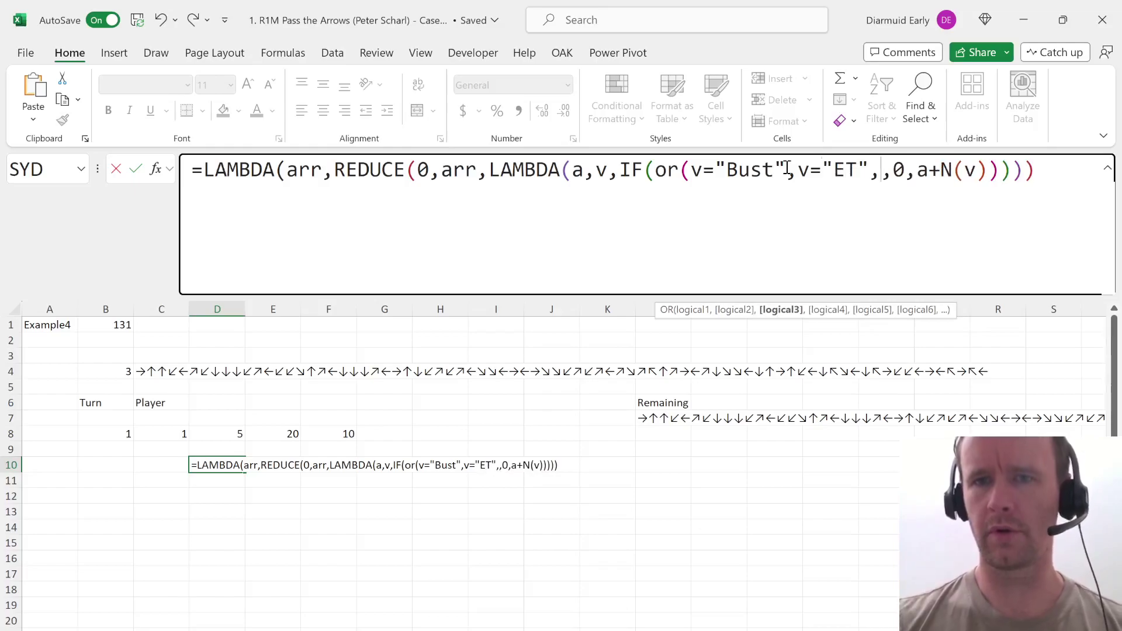
text(a="B")
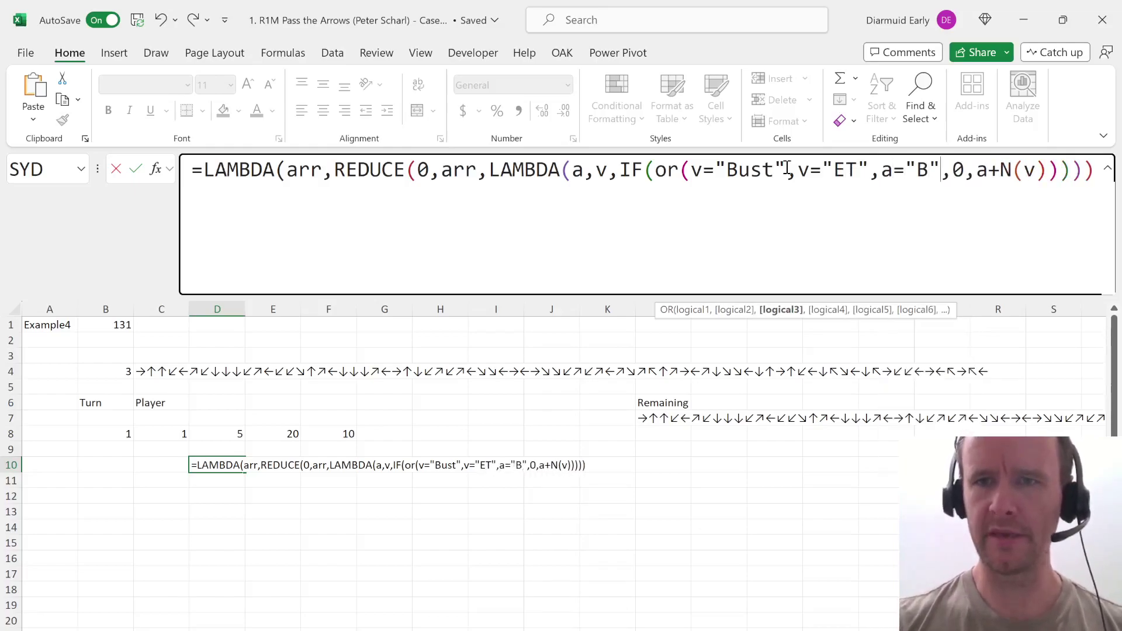
Make the IF return "B" instead of 0 and a+v instead of a+N(v).
key(Right)
key(Right)
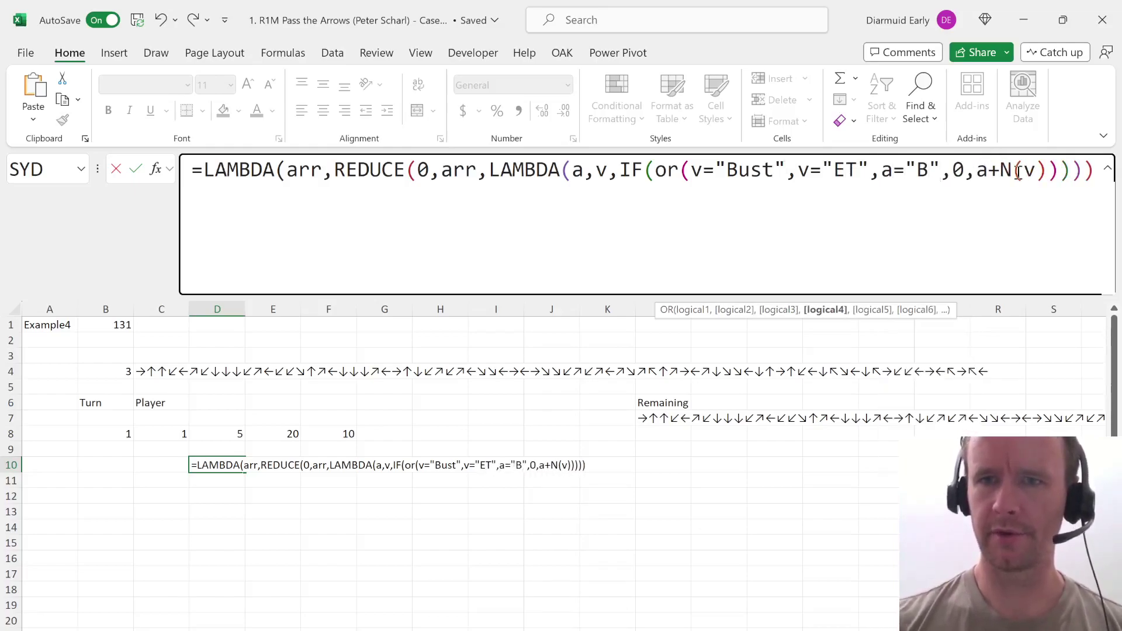
key(BackSpace)
text("B")
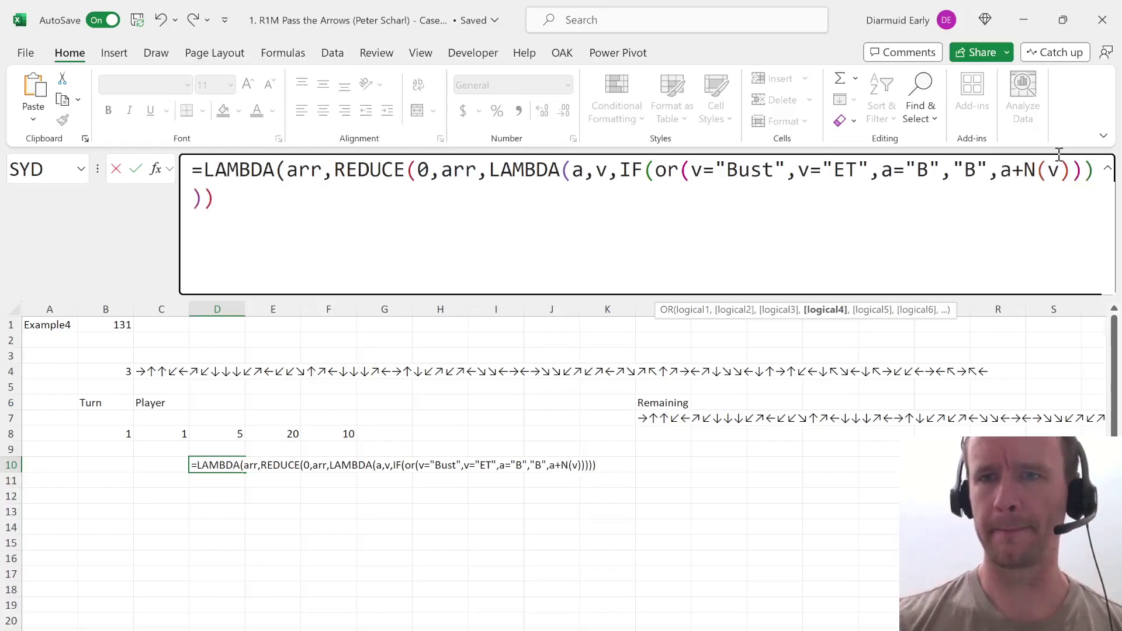
click(1030, 172)
key(Delete)
key(BackSpace)
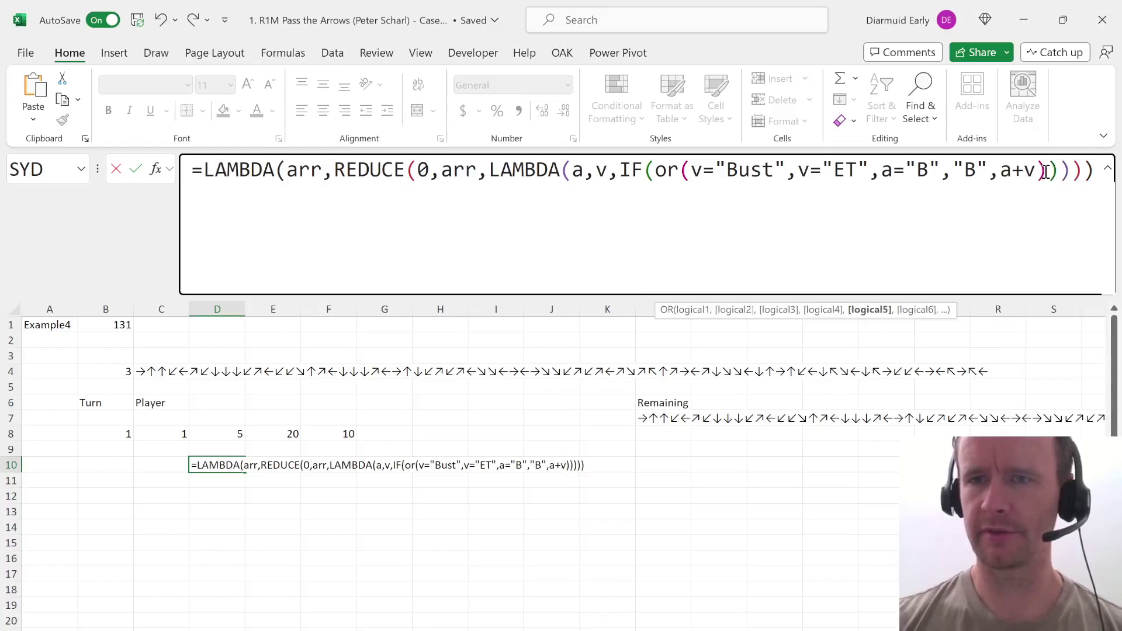
key(Right)
key(Delete)
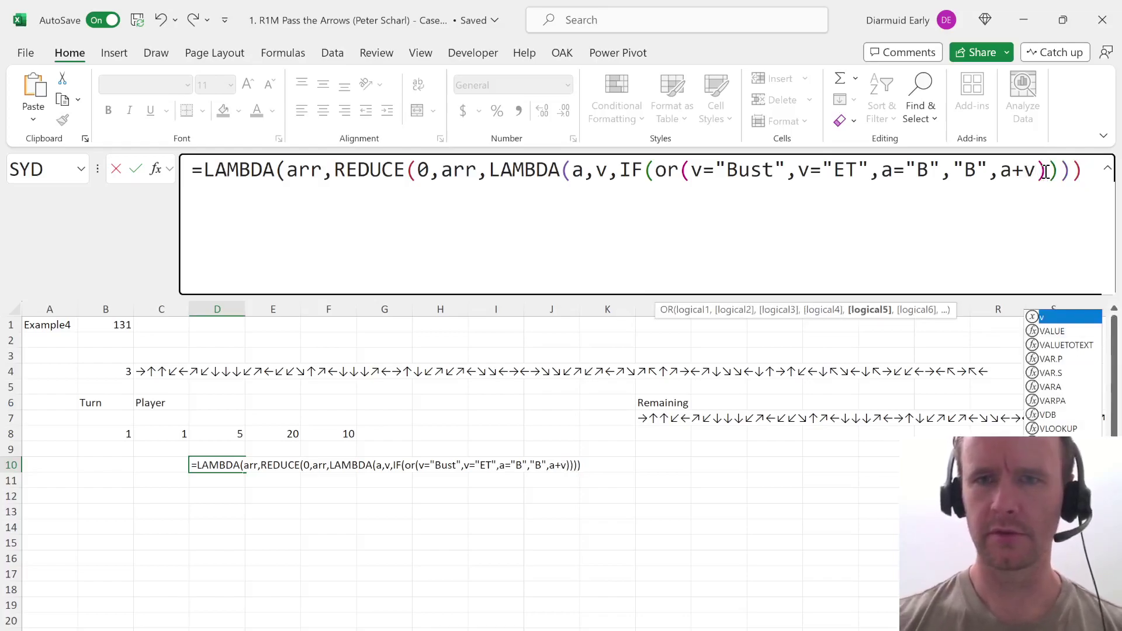
click(941, 171)
text())
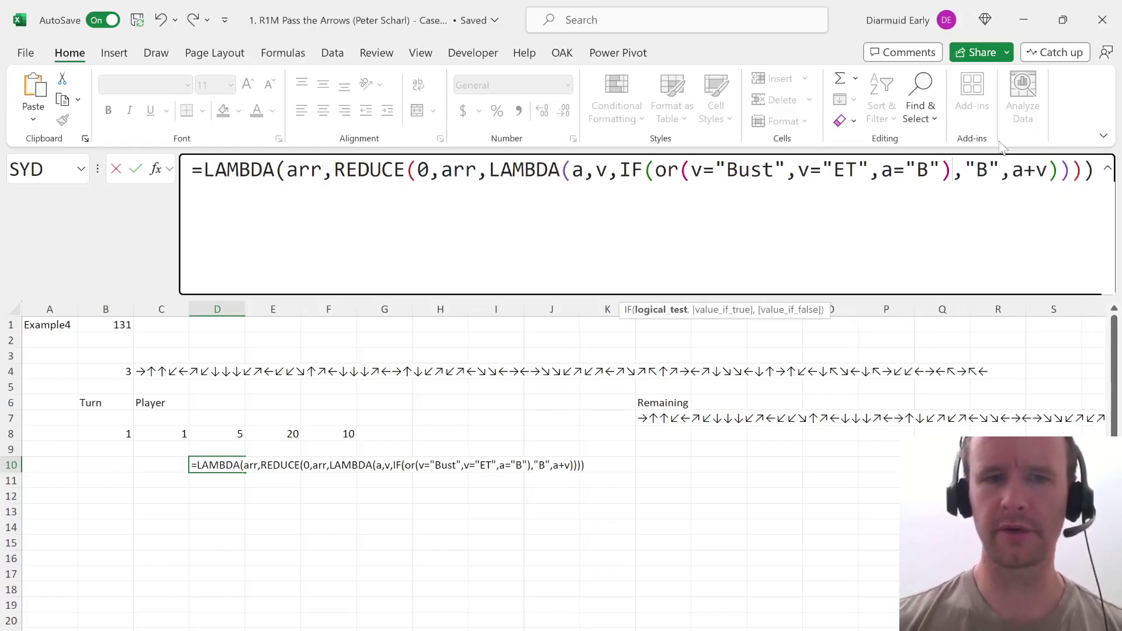
key(ctrl+Return)
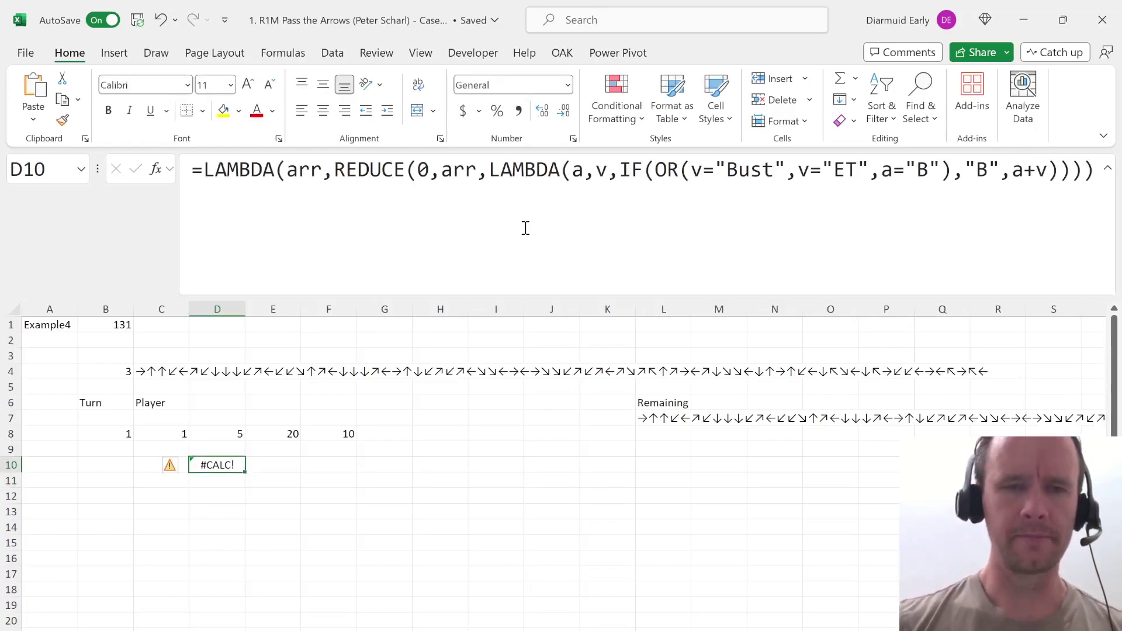
Apply D10's LAMBDA to D8#'s spilled scores, giving one overall sum.
click(1095, 174)
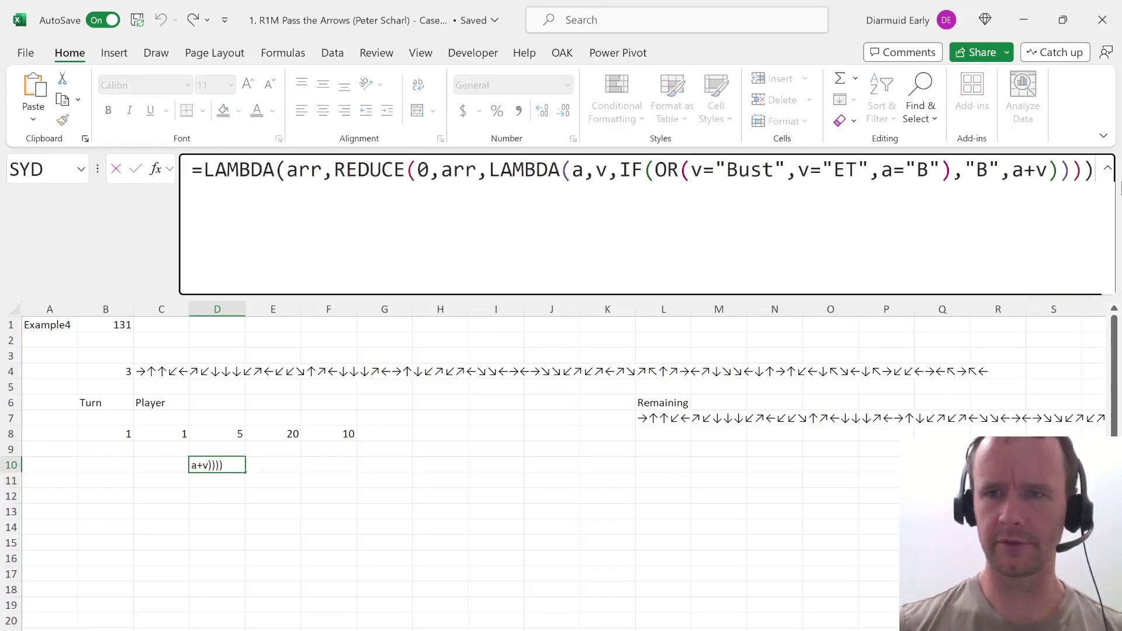
text(()
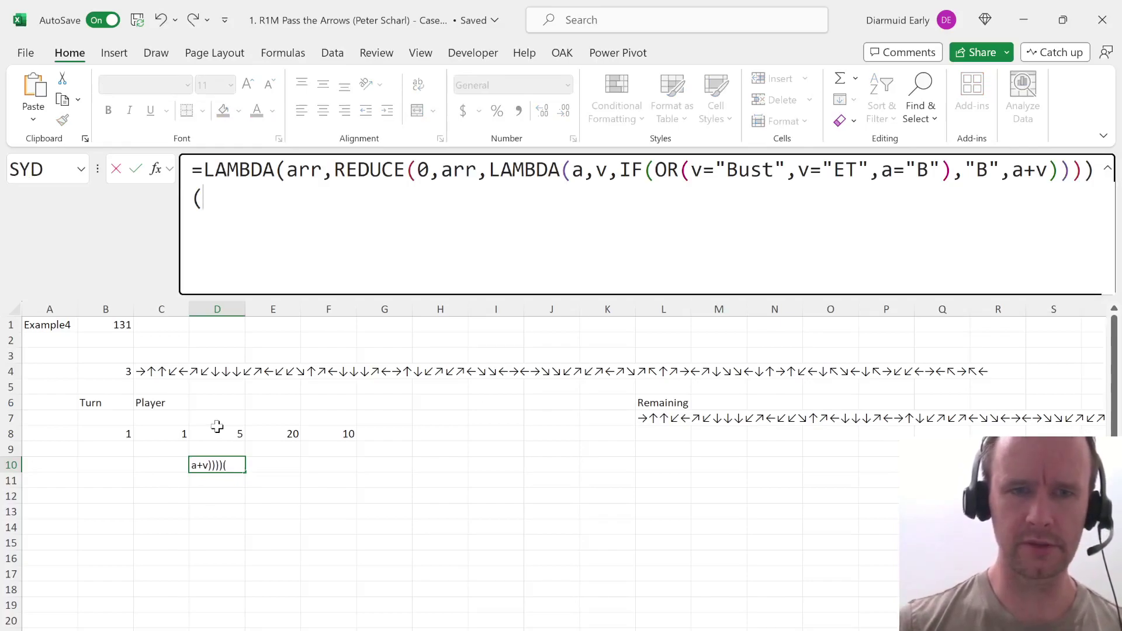
drag(219, 428, 323, 432)
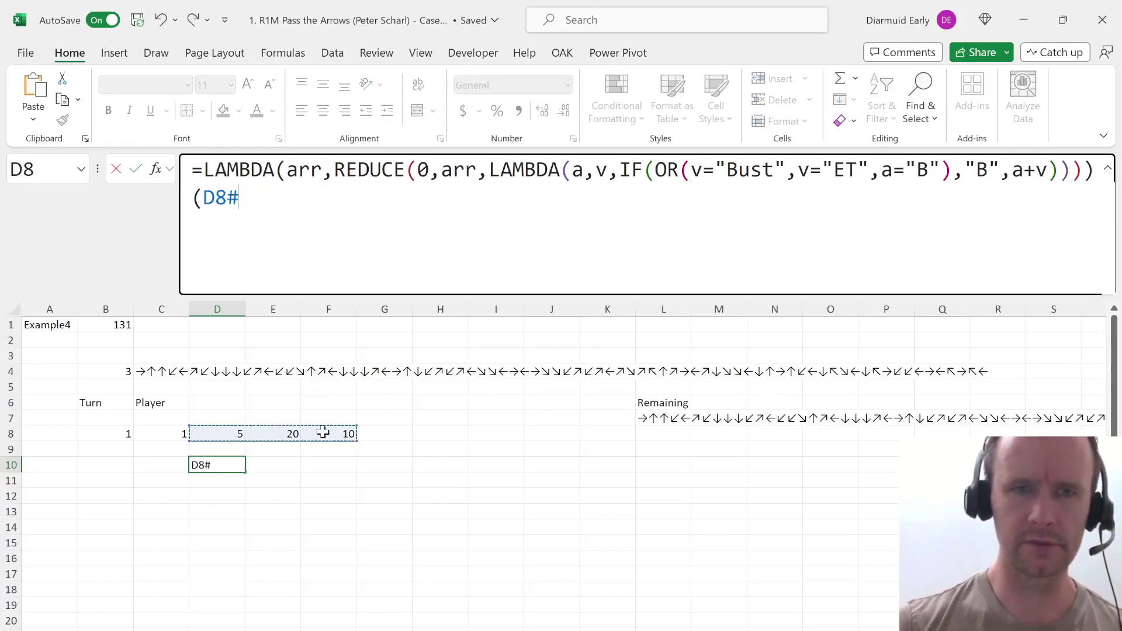
text())
key(Return)
key(Up)
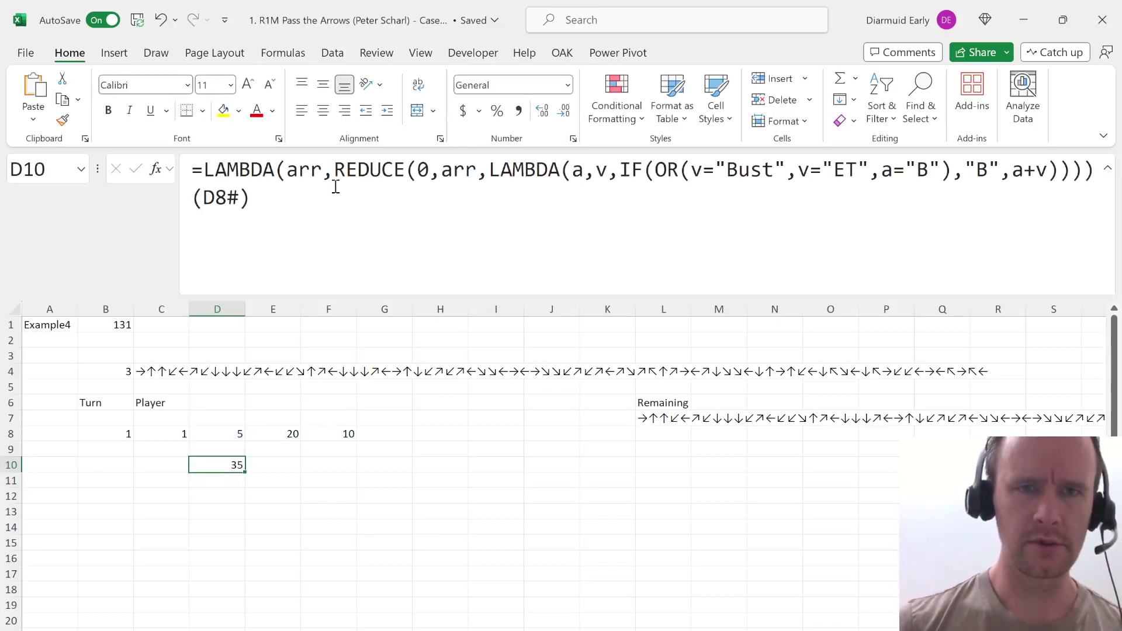
Swap REDUCE for SCAN so D10:F10 show running totals 5, 25, 35.
double_click(369, 171)
text(sca)
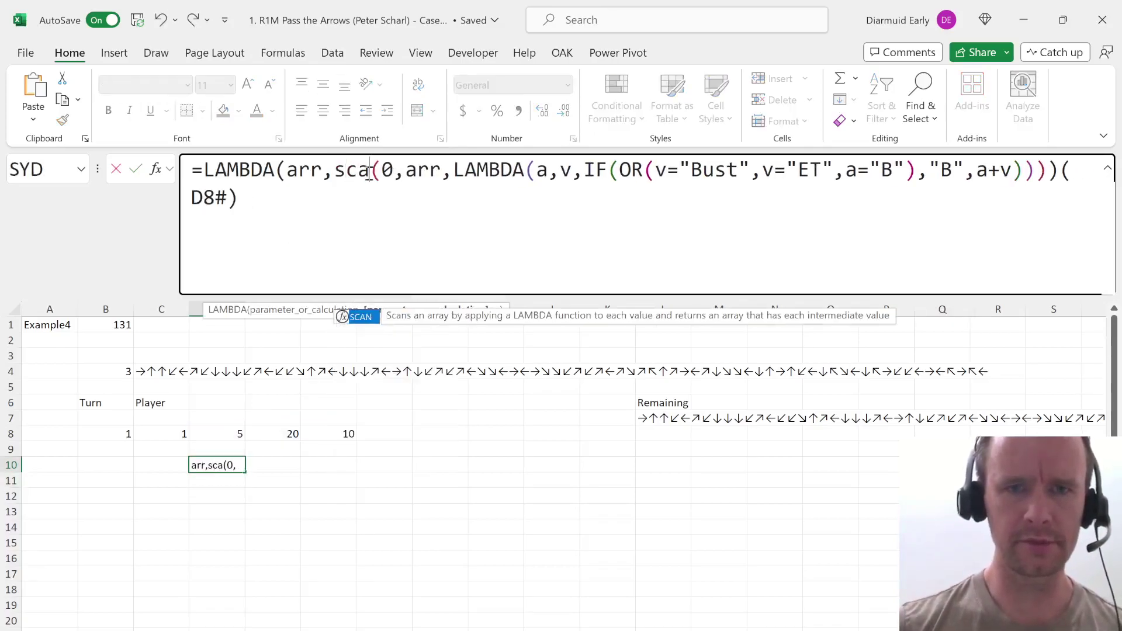
key(Return)
key(Up)
key(Up)
key(Up)
key(Up)
key(Down)
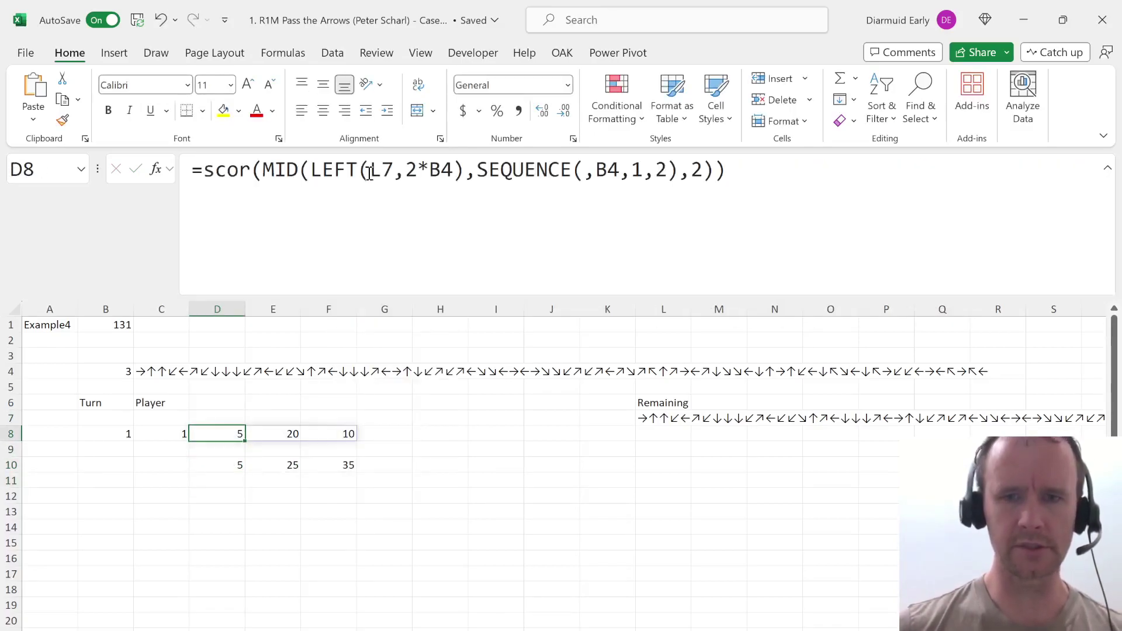
Try a SEQUENCE start of 7 in D8's formula, then revert it to 1.
click(635, 173)
key(shift+Left)
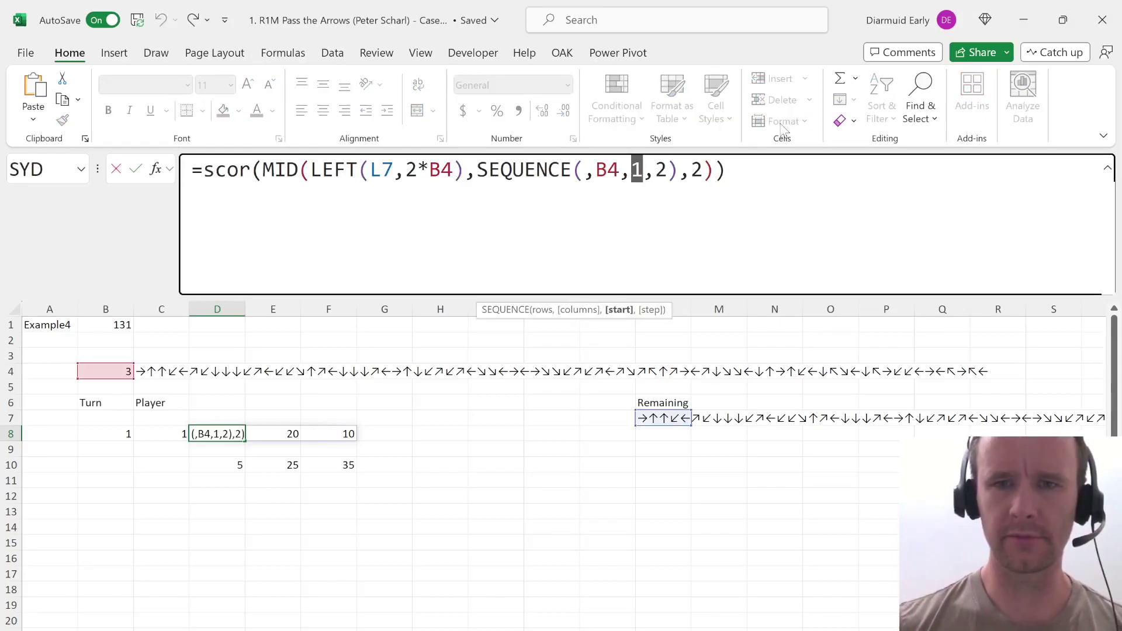
text(7)
key(Return)
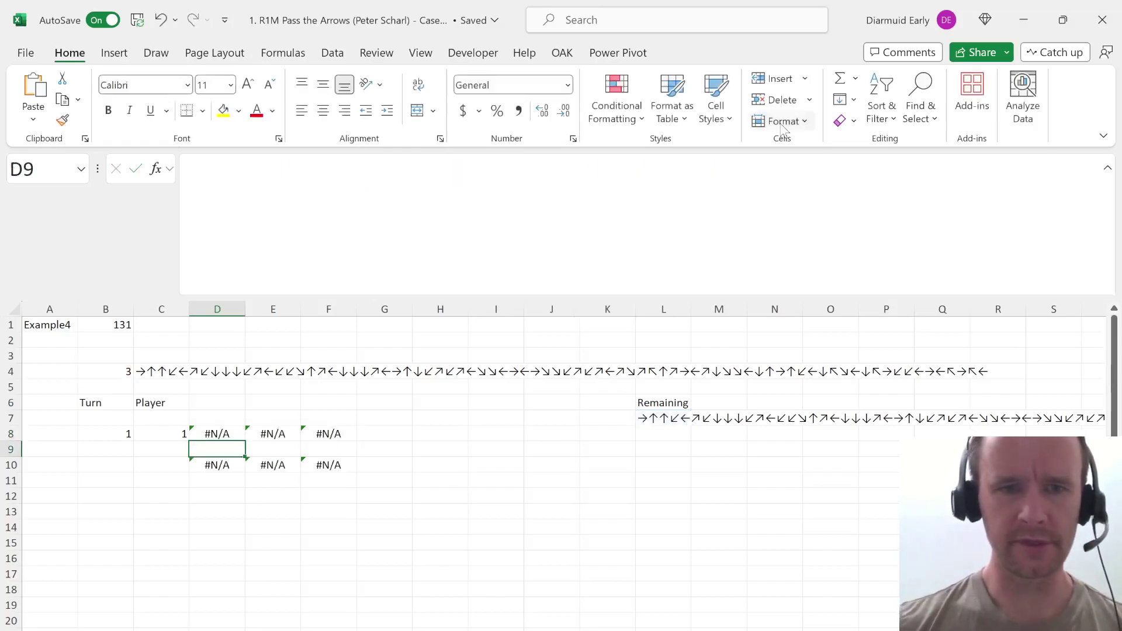
key(Up)
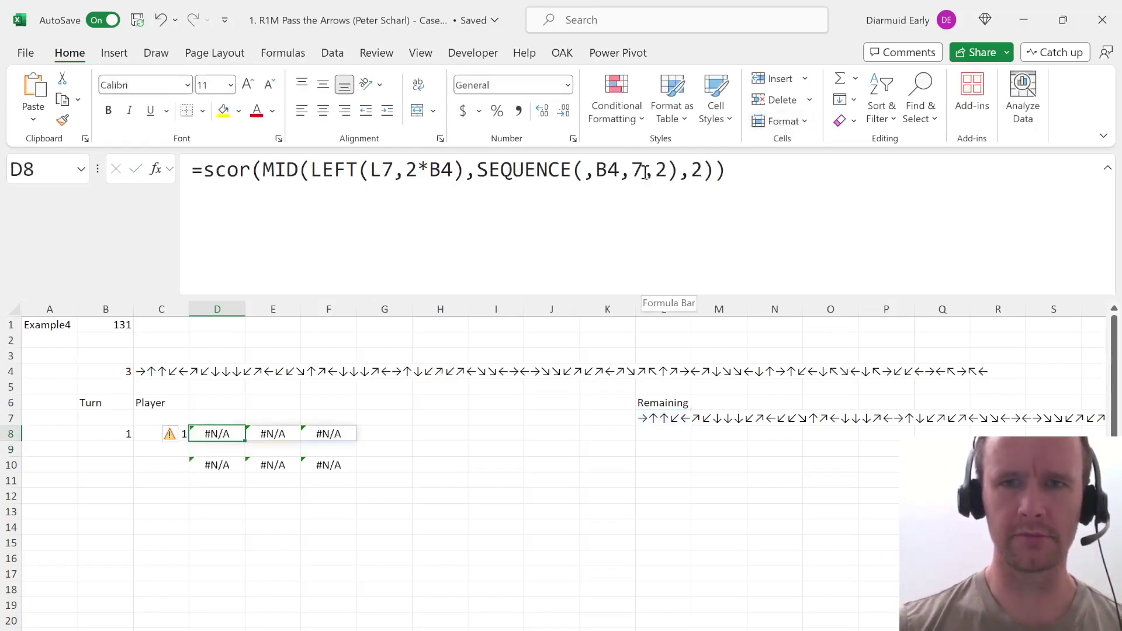
click(643, 173)
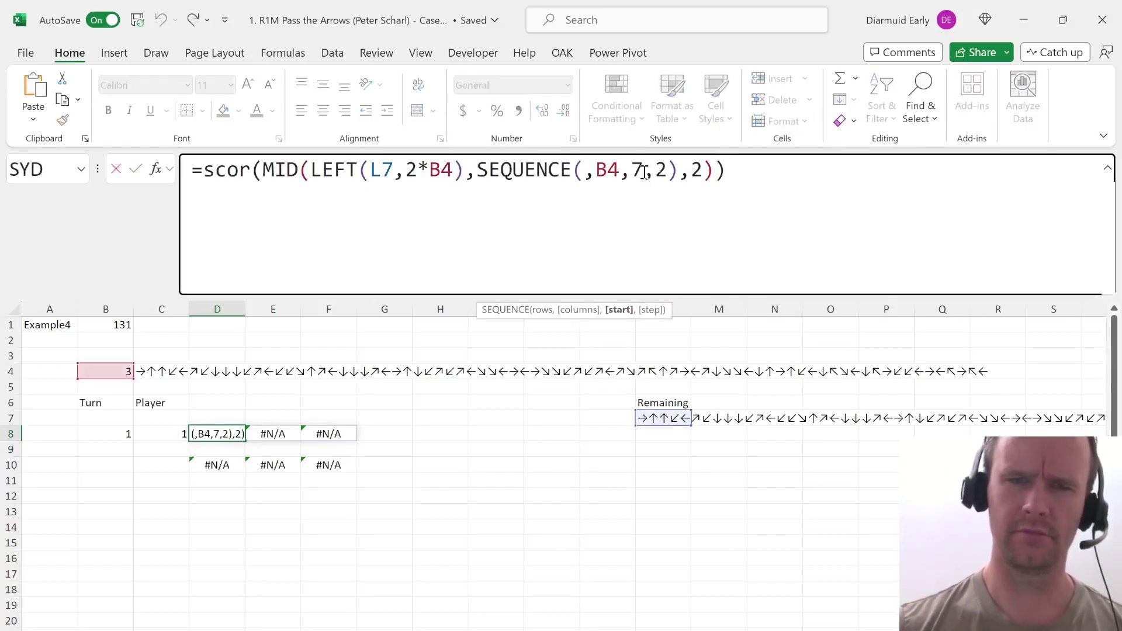
key(BackSpace)
text(1)
key(Return)
key(Up)
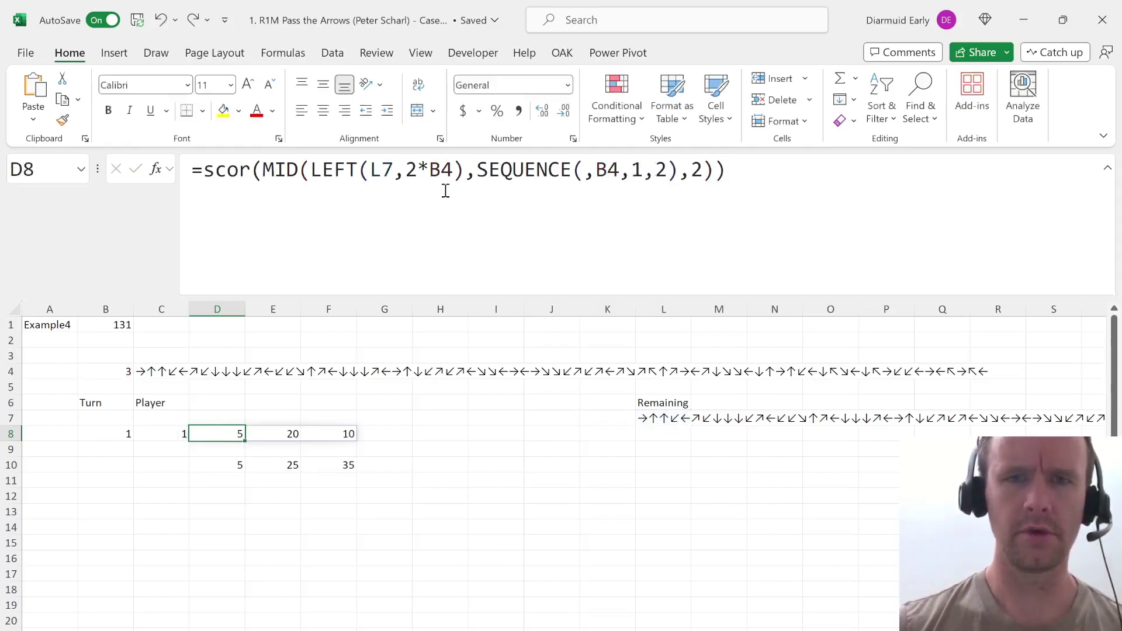
Remove the LEFT(…,2*B4) wrapper so MID reads L7 directly.
click(407, 170)
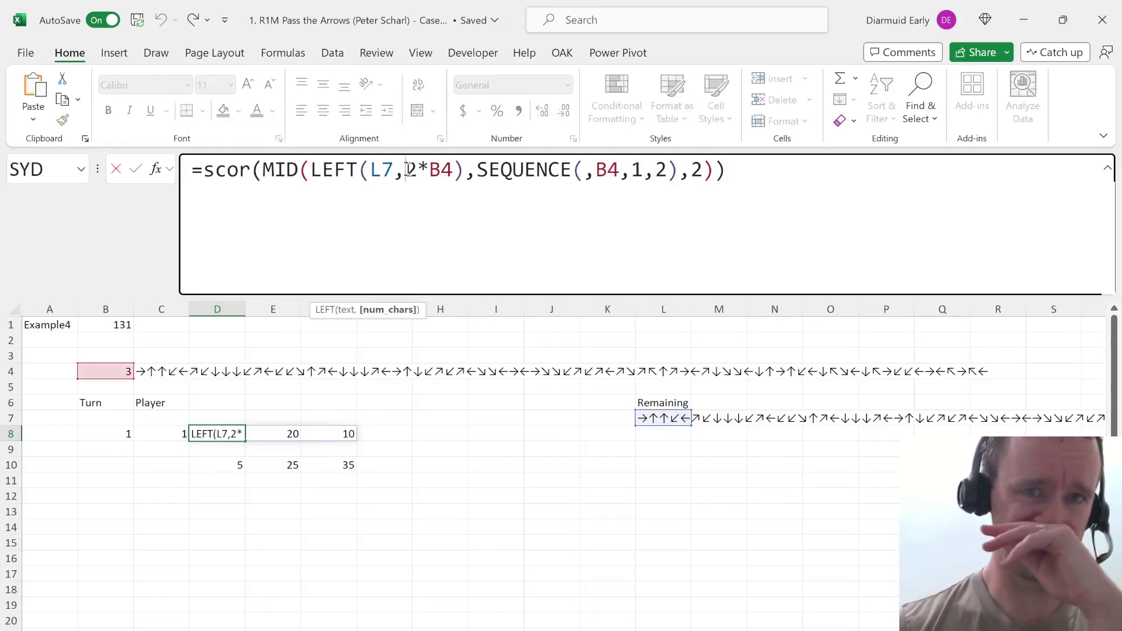
click(455, 170)
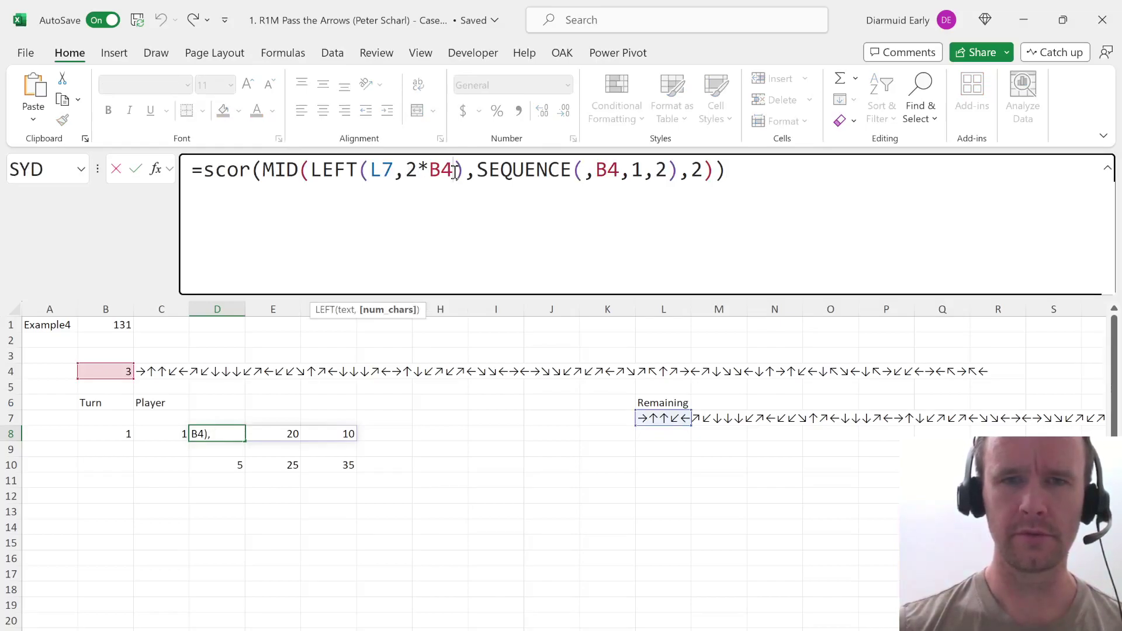
click(465, 171)
shift+click(390, 171)
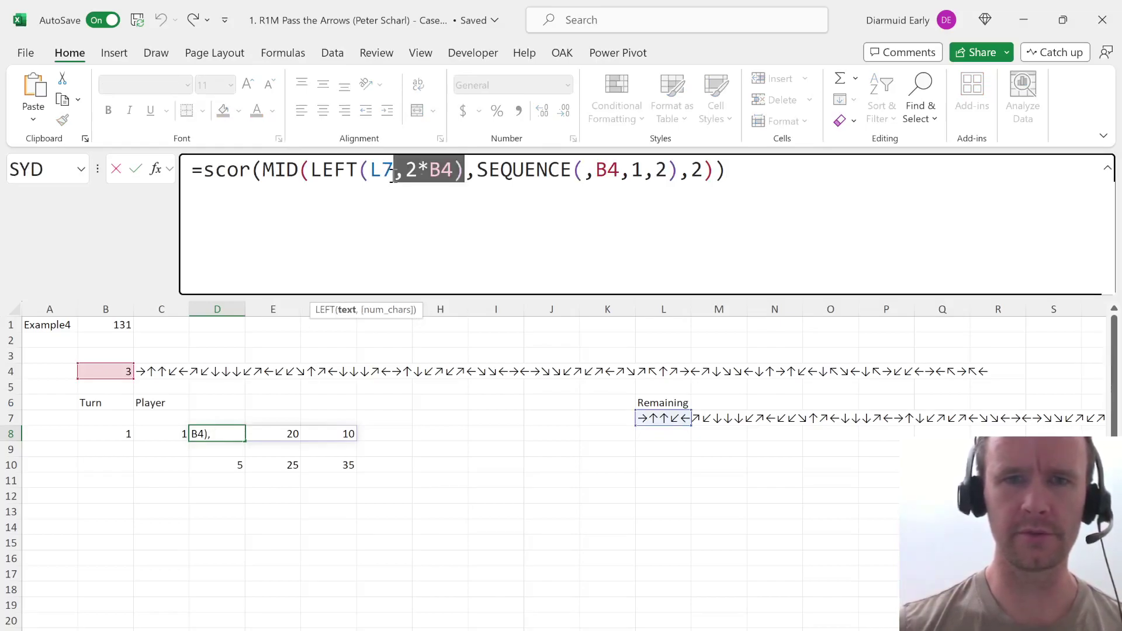
key(Delete)
key(shift+Left)
key(shift+Left)
key(shift+Left)
key(shift+Left)
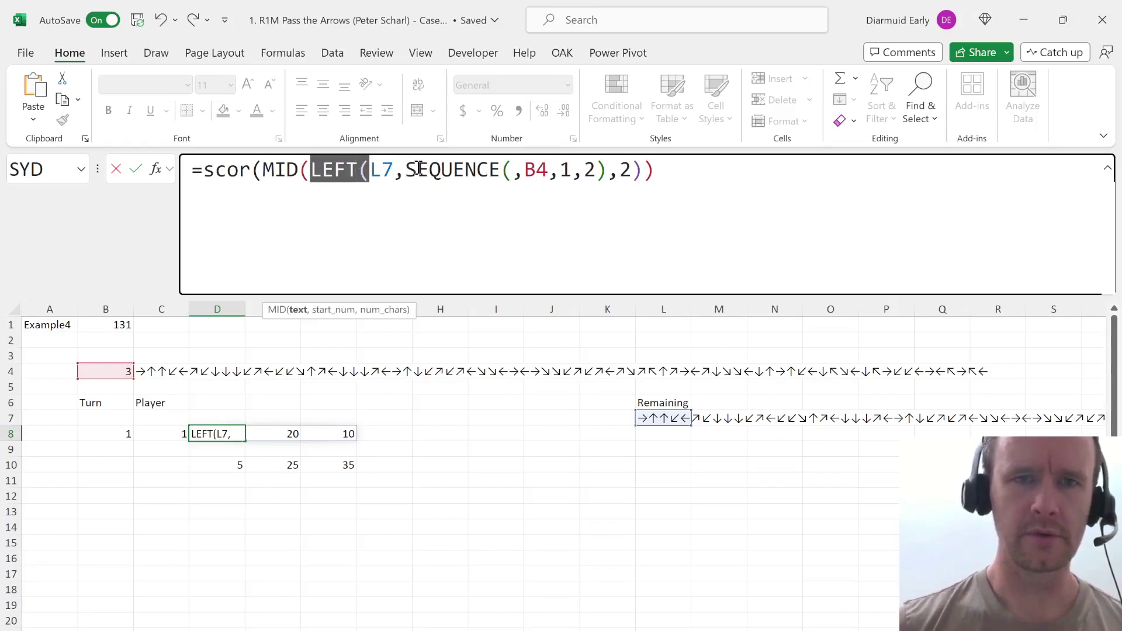
key(Delete)
Set the SEQUENCE start to 7, then 13, and check row 10's totals 15, B, B.
click(515, 170)
key(BackSpace)
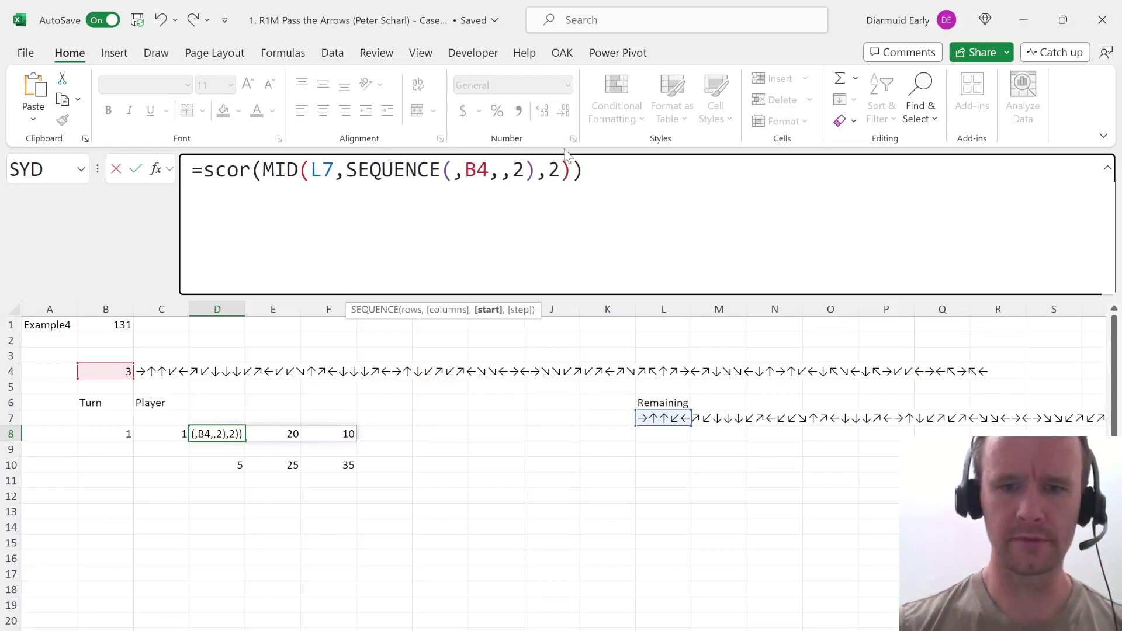
text(7)
key(Return)
key(Up)
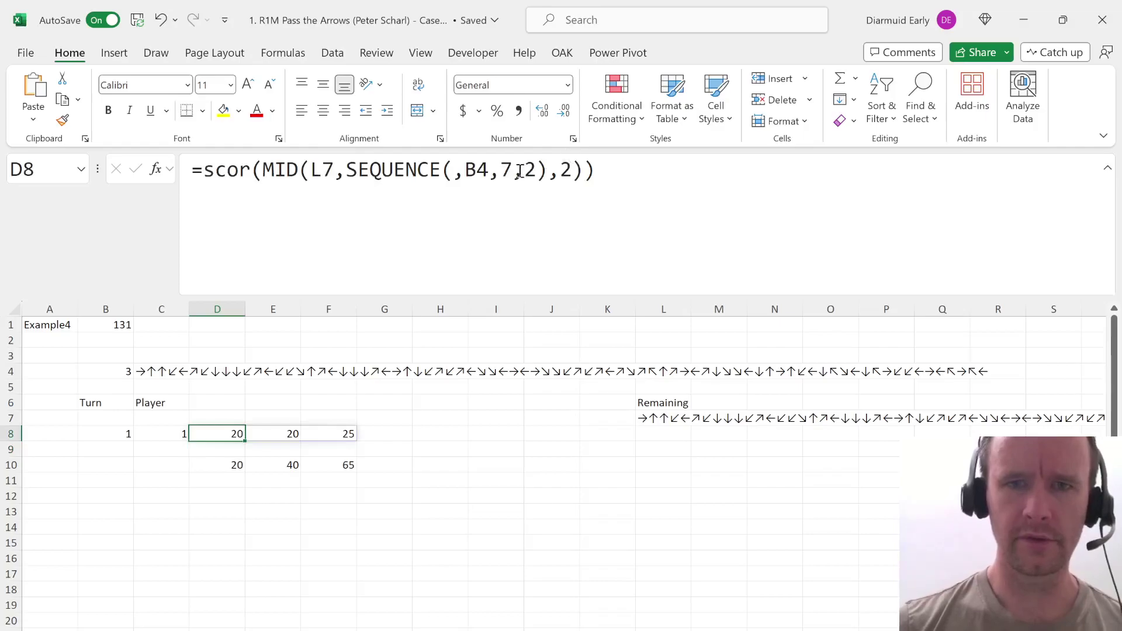
click(519, 170)
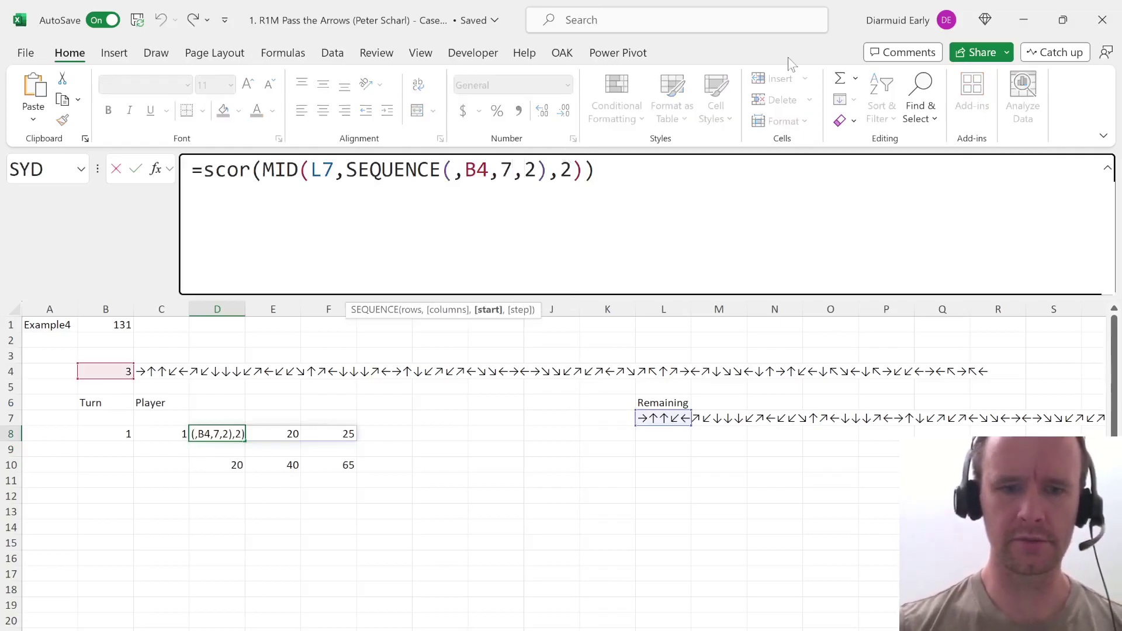
key(BackSpace)
text(13)
key(Return)
key(Up)
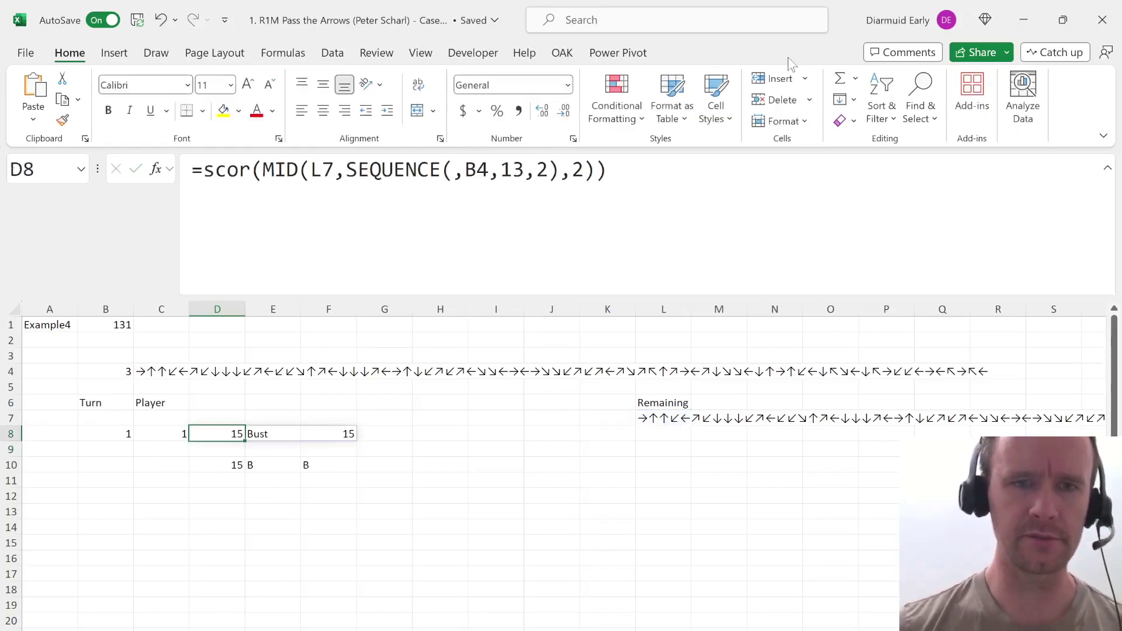
key(Down)
key(Down)
key(Right)
key(Right)
key(Left)
key(Left)
Compare the score formula in D8 with the running-total formula in D10.
key(Up)
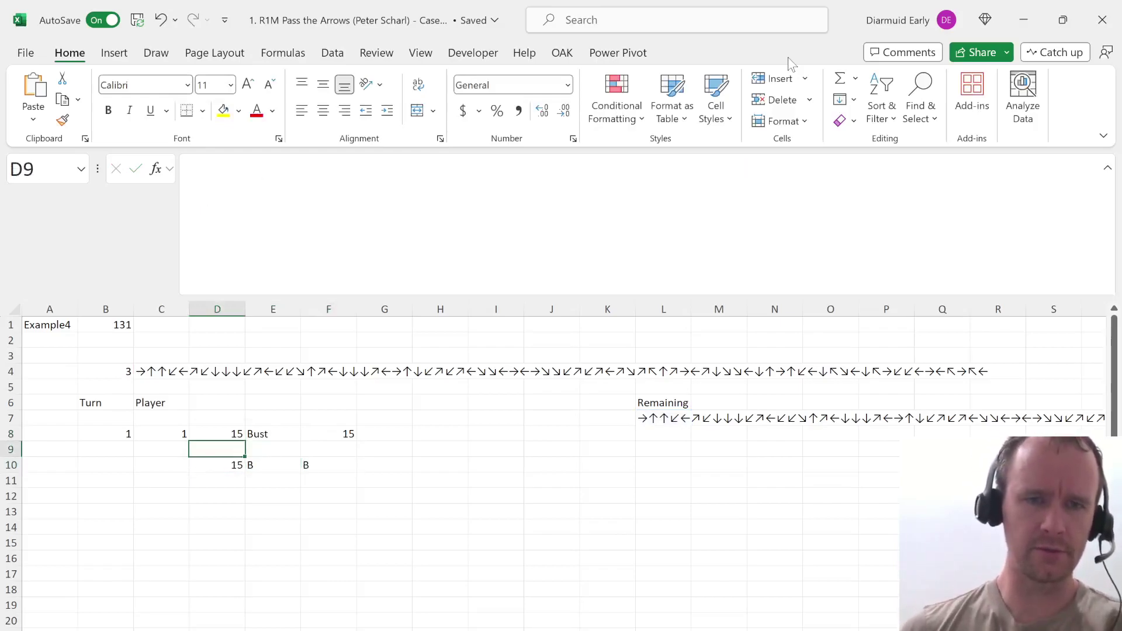
key(Up)
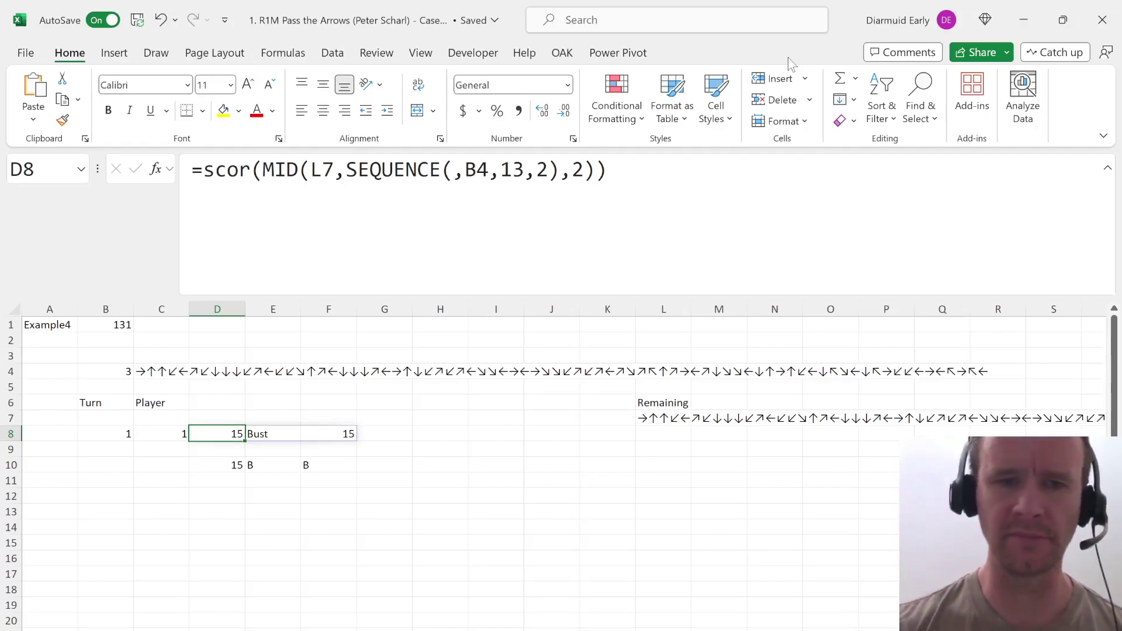
key(Return)
key(Down)
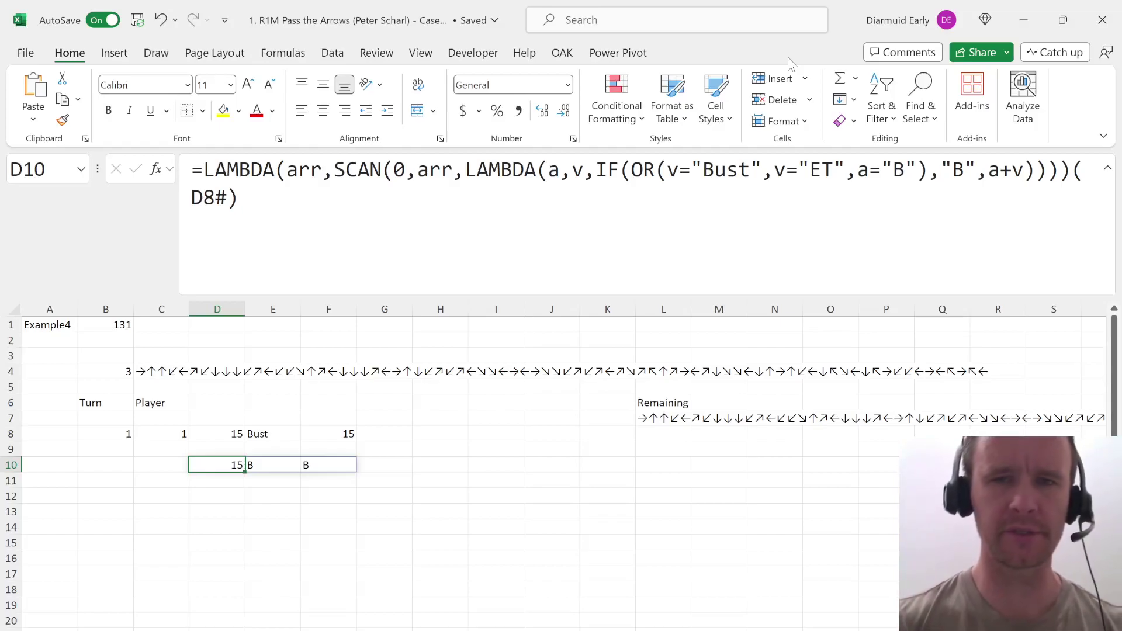
key(Up)
key(Up)
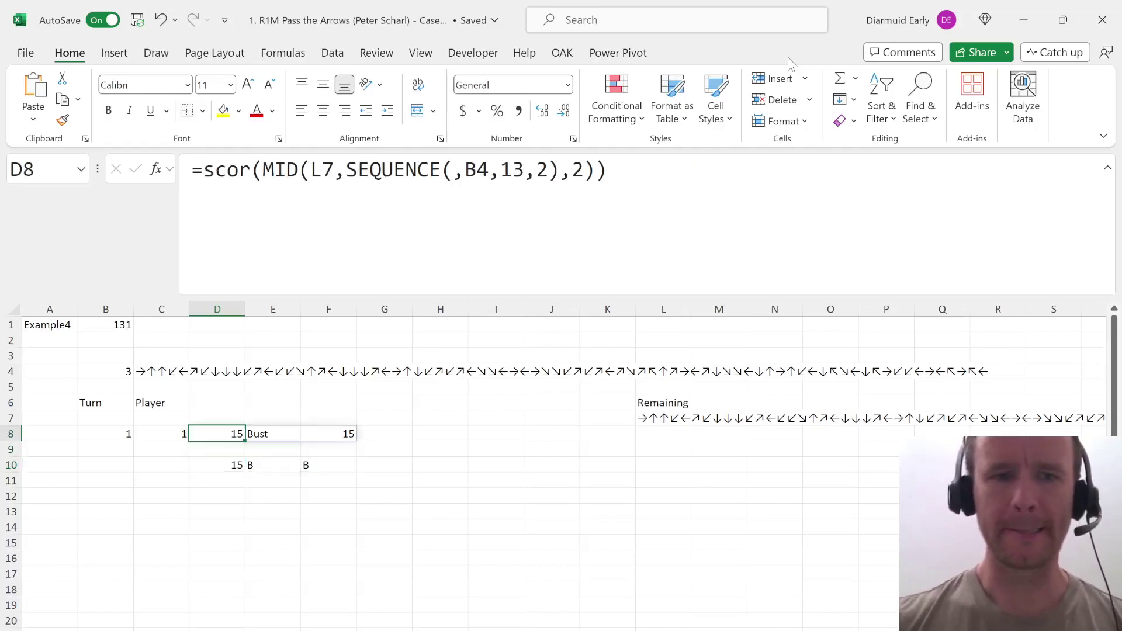
key(Down)
key(Down)
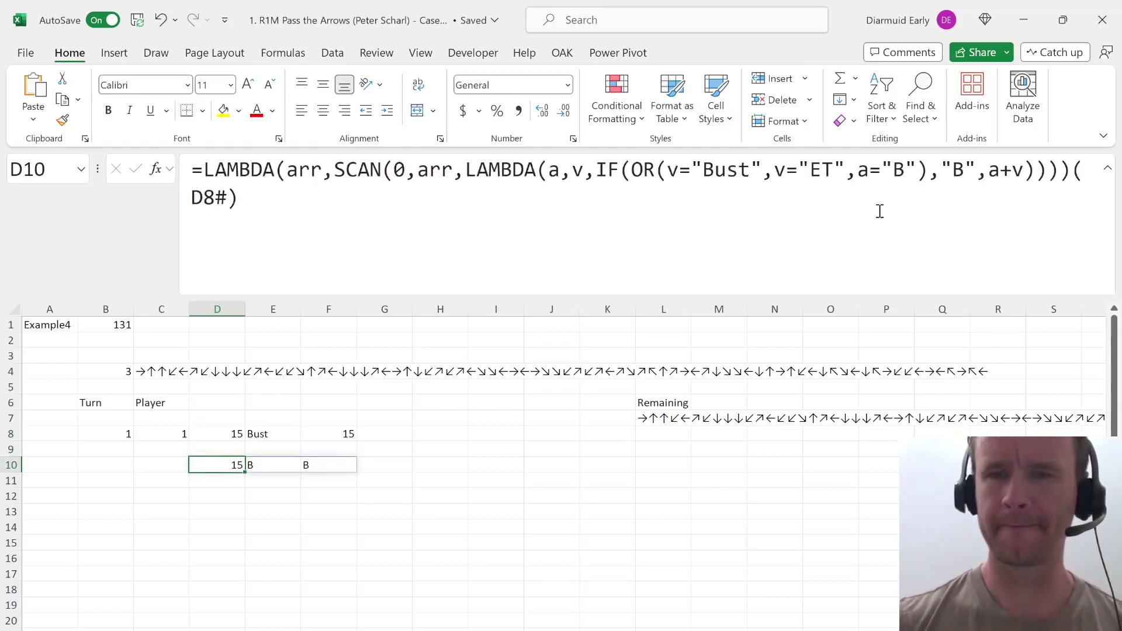
Drop v="ET" from the OR test and add a new IF holding a copy of the Bust-or-B test.
click(746, 175)
key(Right)
key(Right)
key(Right)
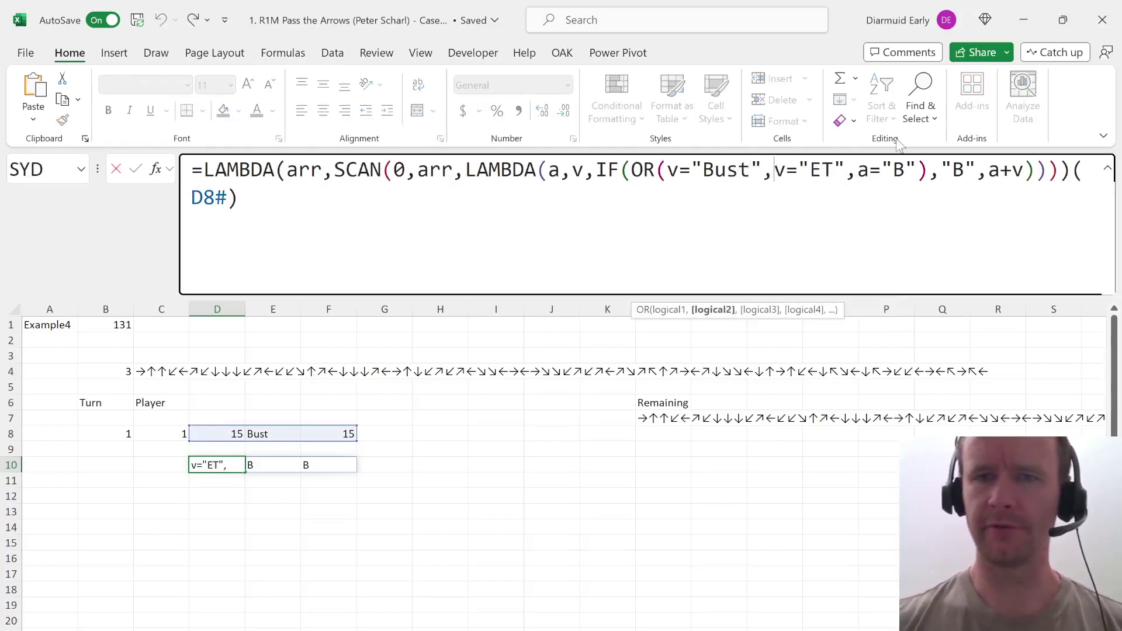
drag(773, 174, 847, 170)
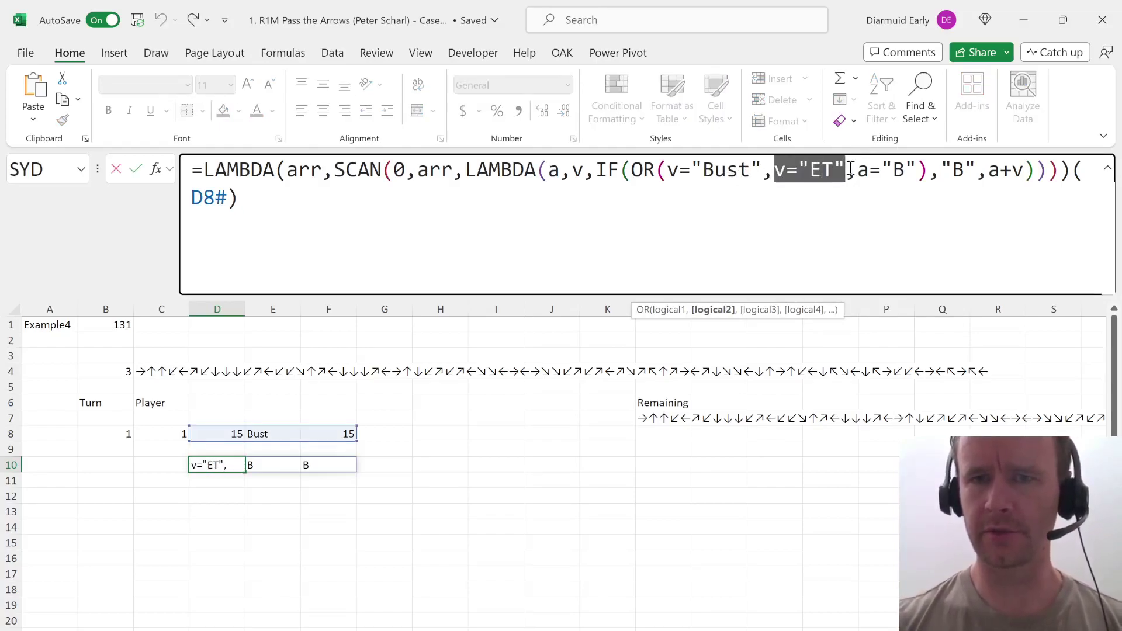
key(BackSpace)
key(BackSpace)
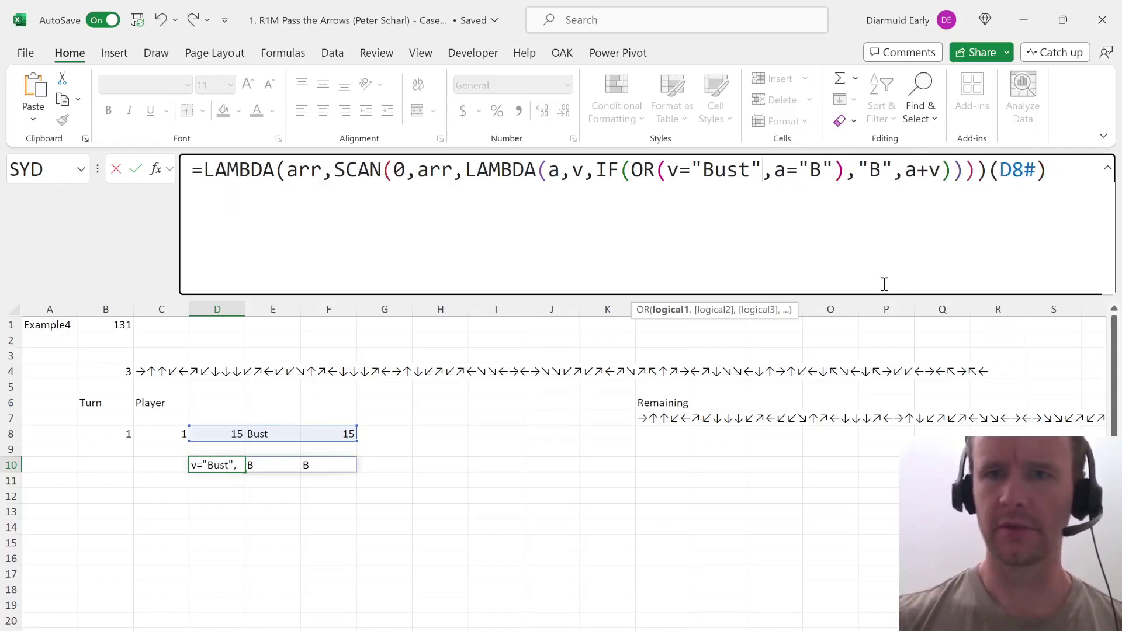
click(900, 170)
text(if,)
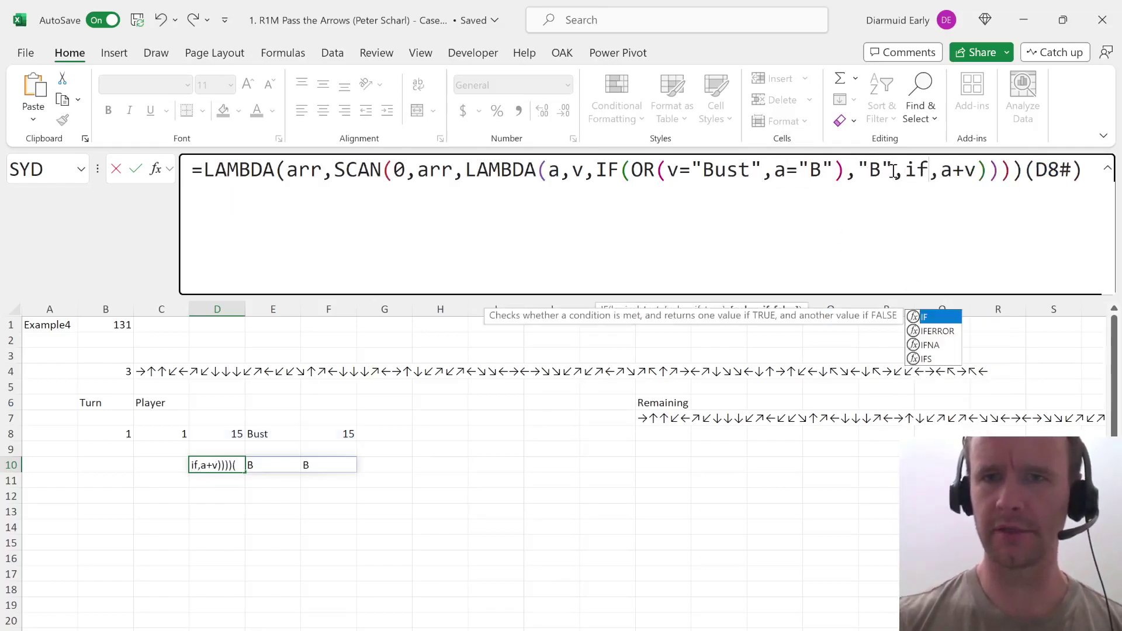
key(Tab)
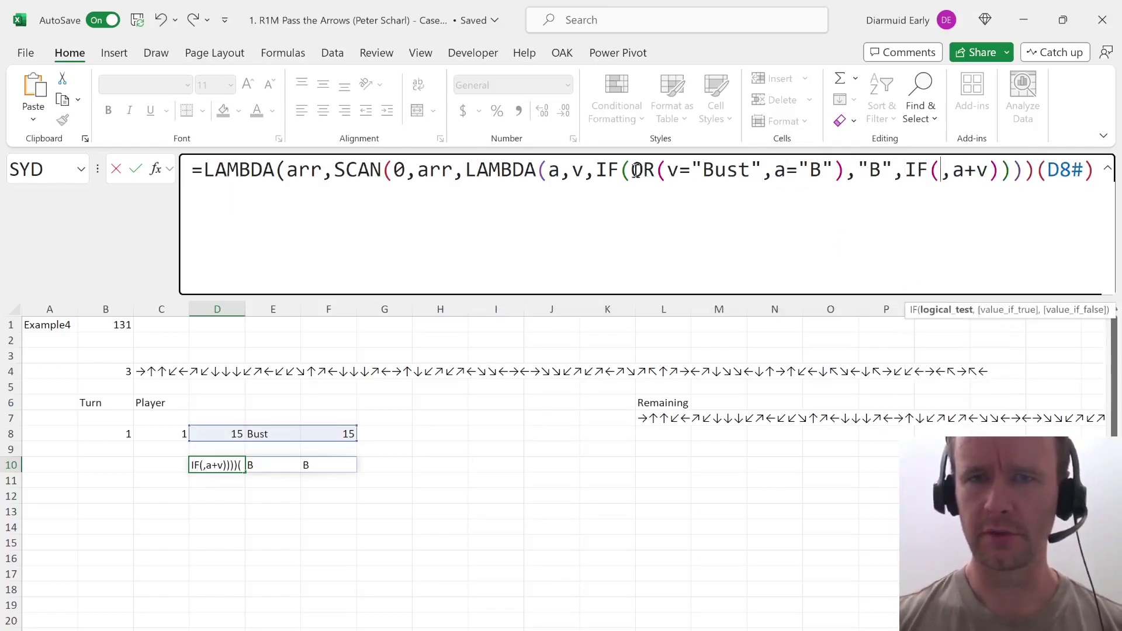
drag(633, 169, 845, 169)
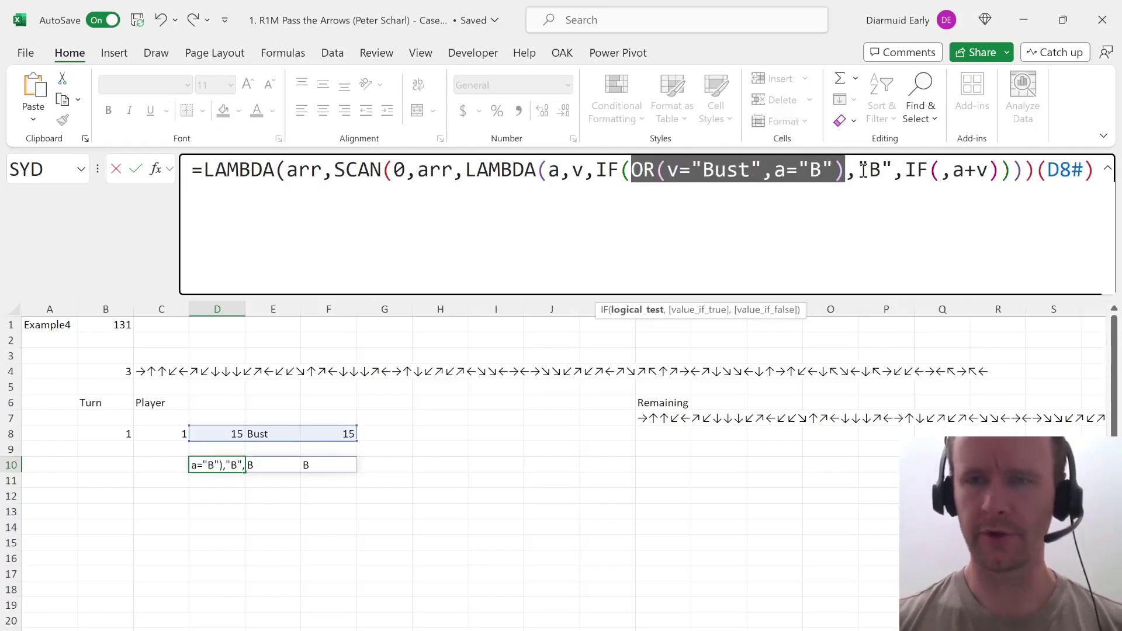
key(ctrl+c)
click(939, 171)
key(ctrl+v)
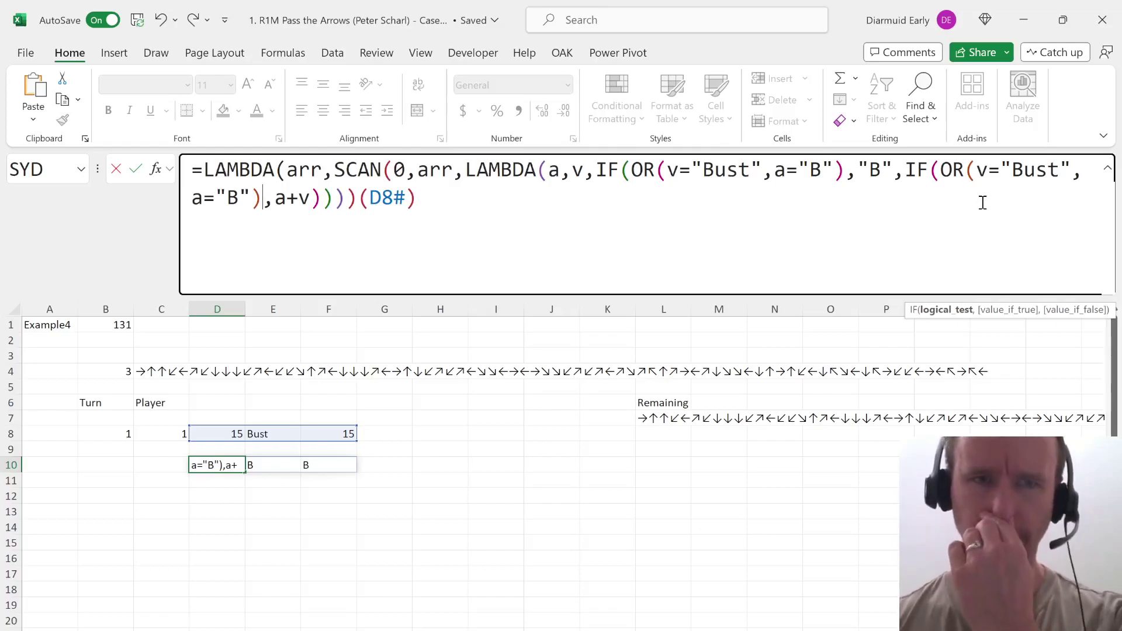
Turn the copied test into OR(v="ET",a="E") returning "E", and commit D10.
double_click(1020, 171)
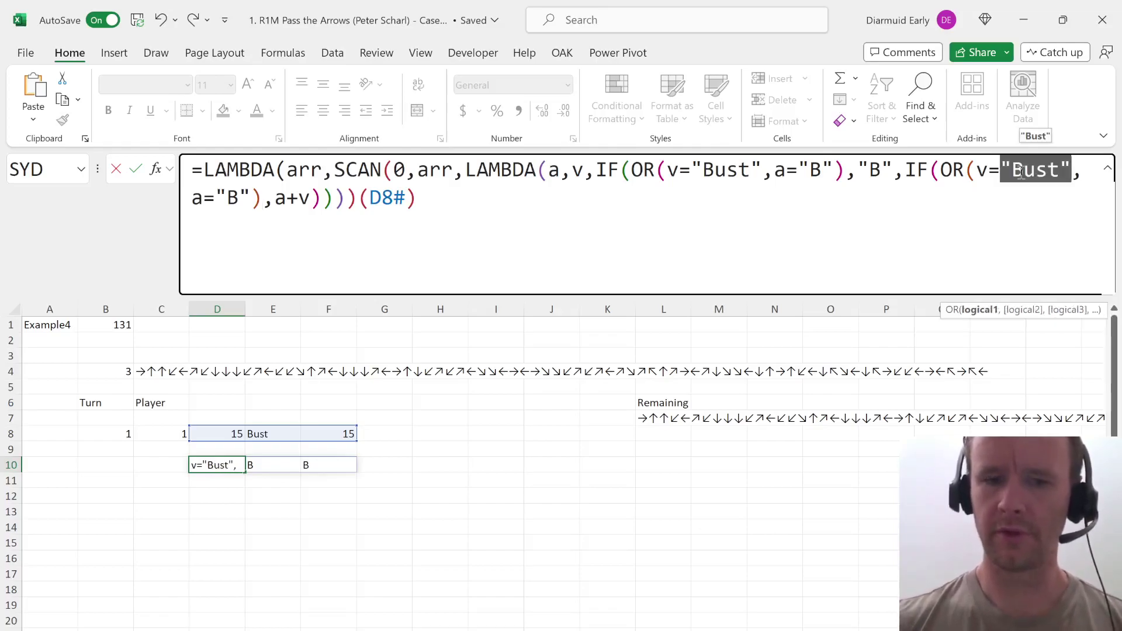
text(ET)
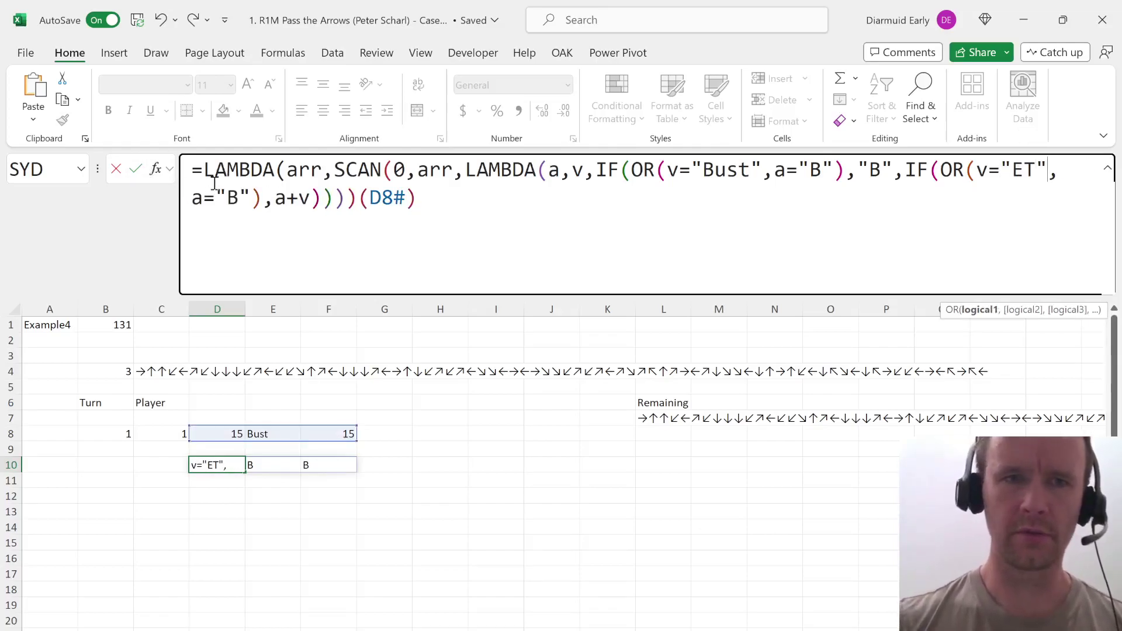
click(252, 197)
key(BackSpace)
key(BackSpace)
key(BackSpace)
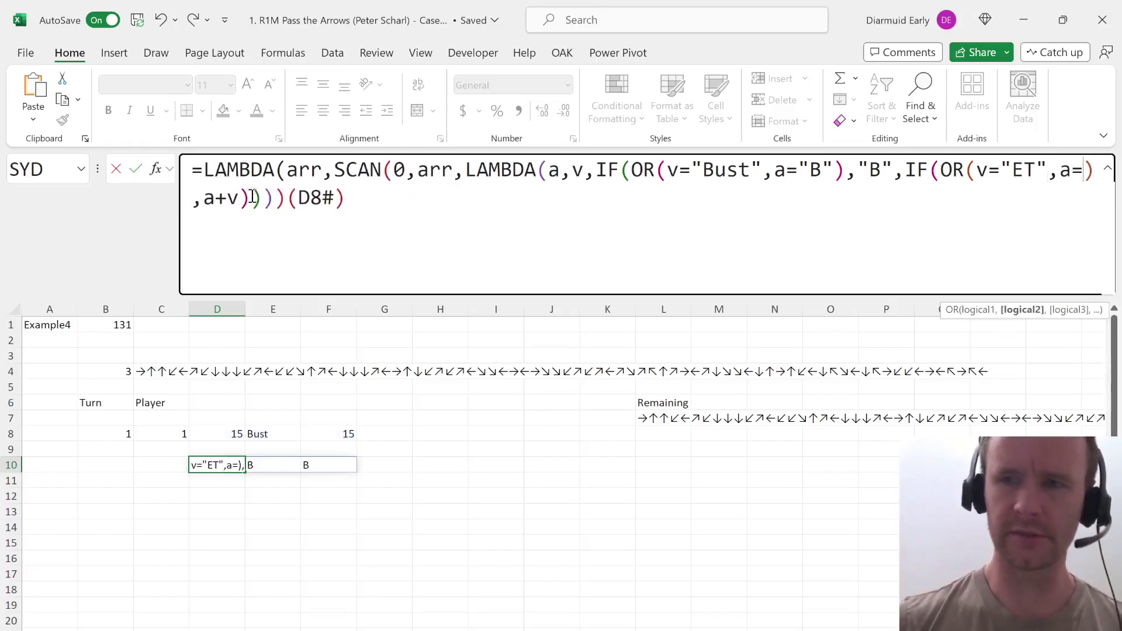
text(<)
key(BackSpace)
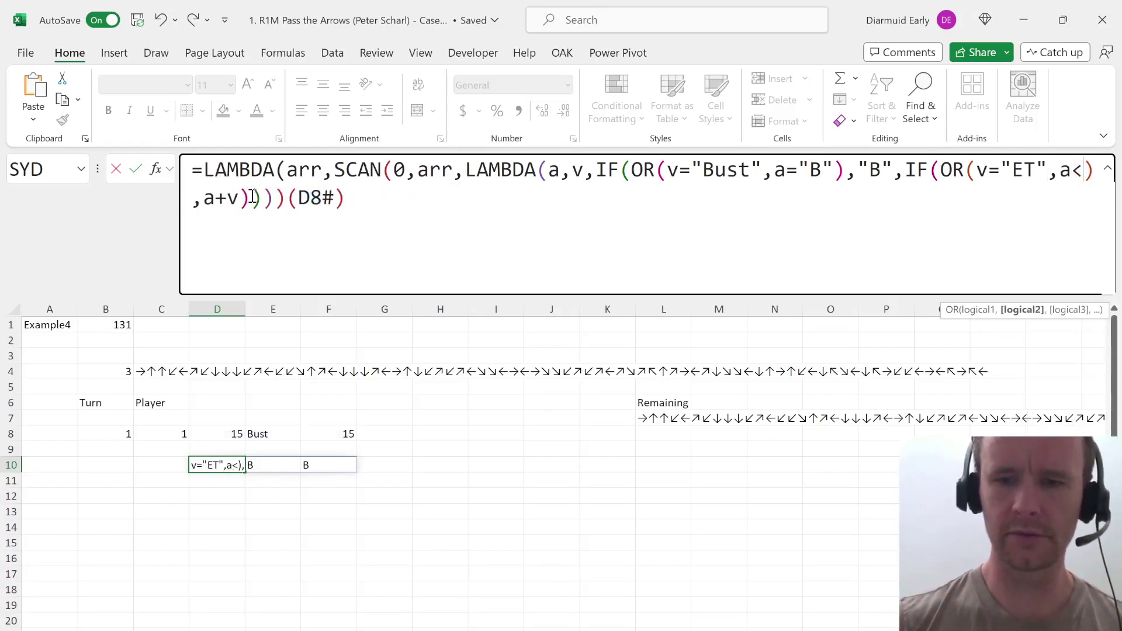
text(0)
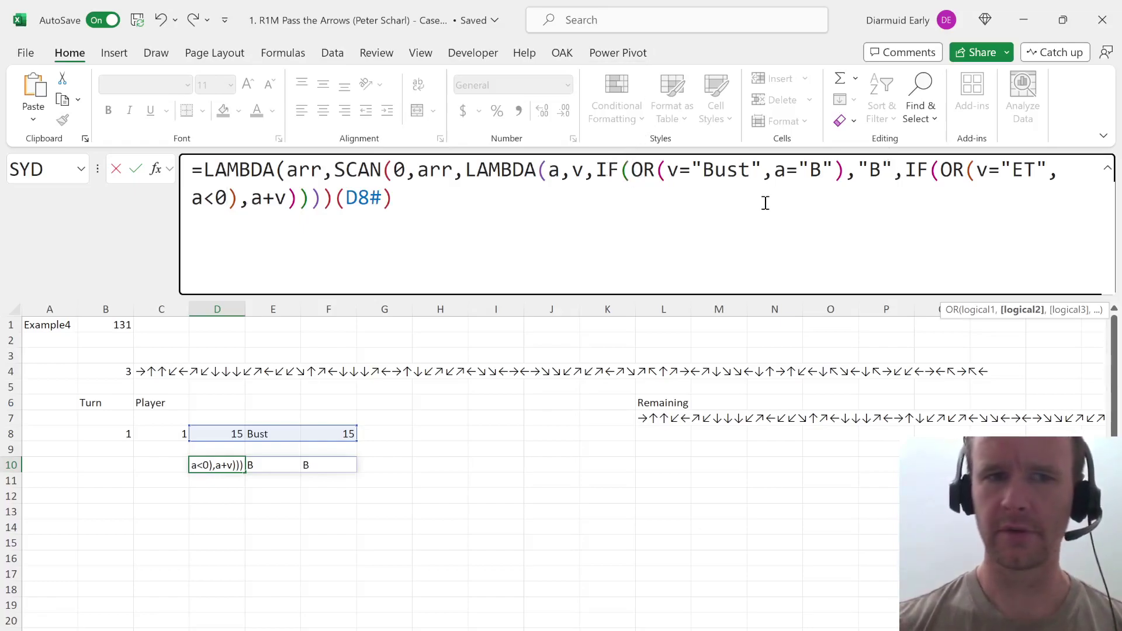
key(BackSpace)
key(BackSpace)
key(BackSpace)
text(a)
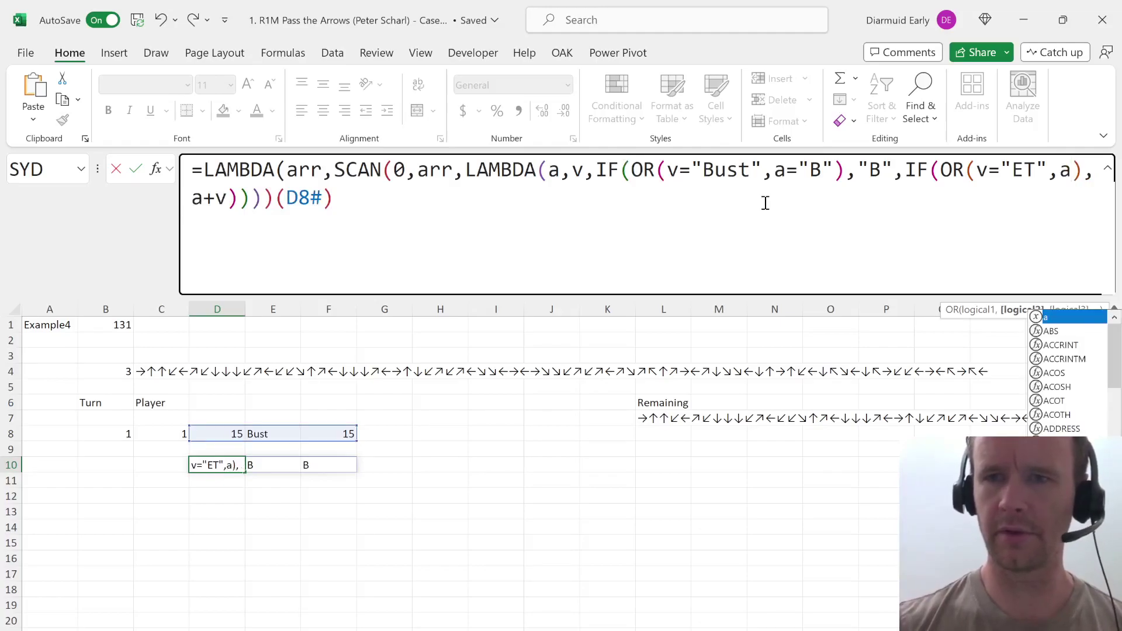
text(="E")
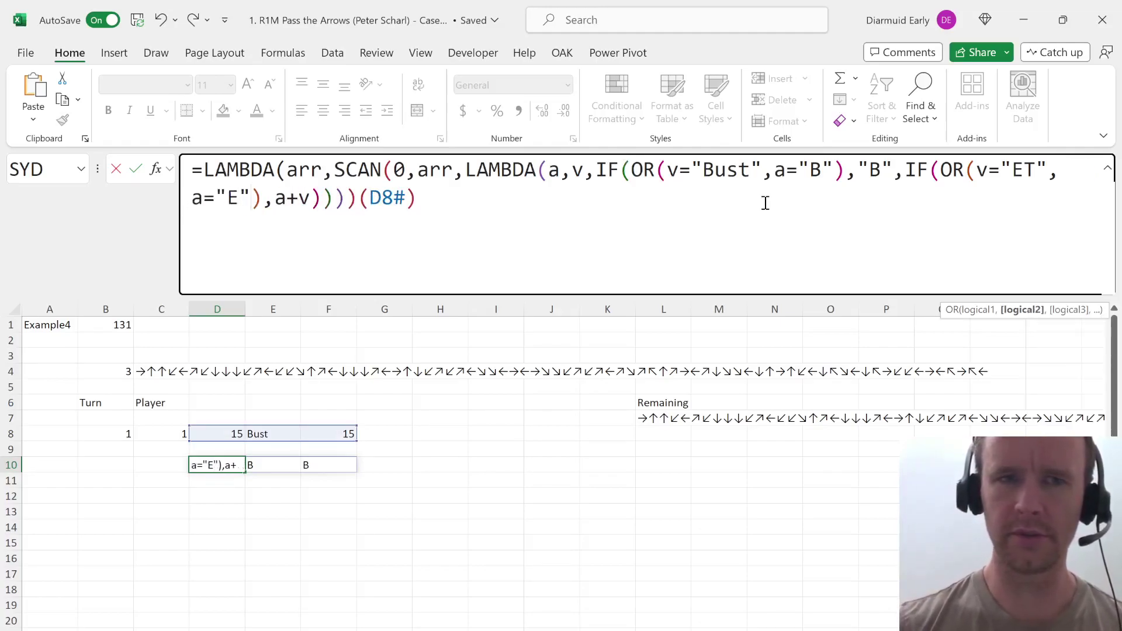
text(),")
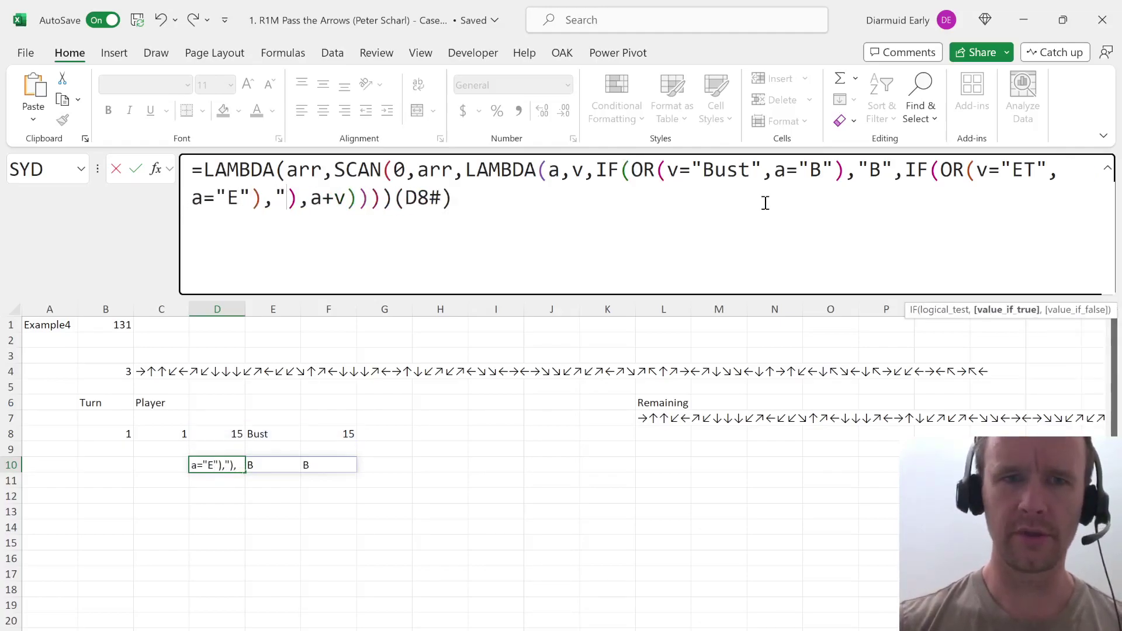
text(E")
key(Delete)
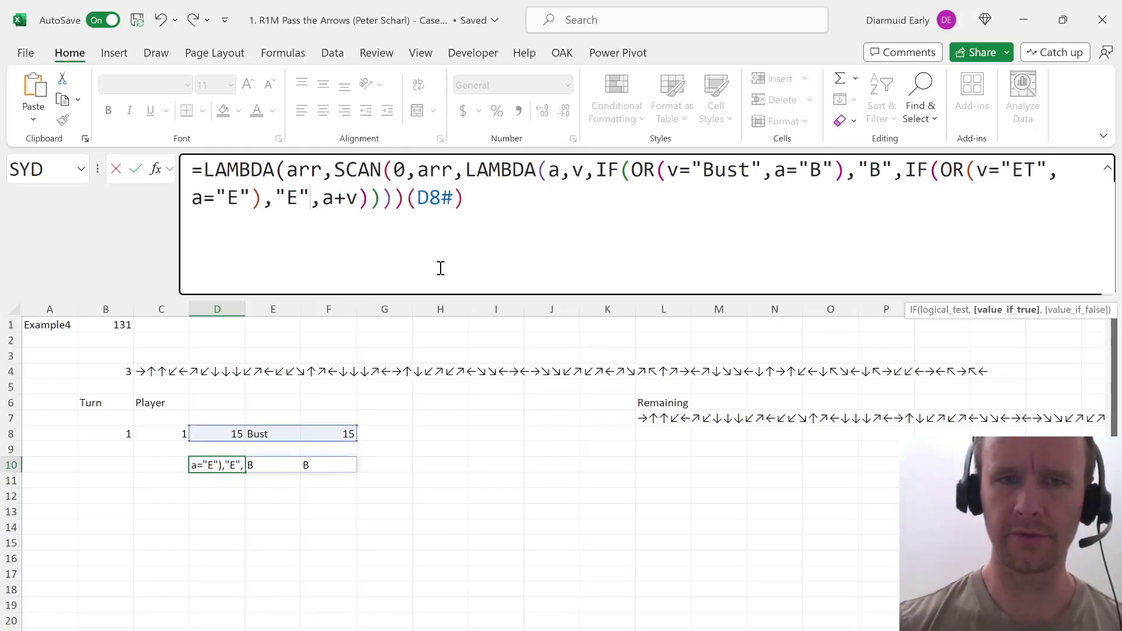
text())
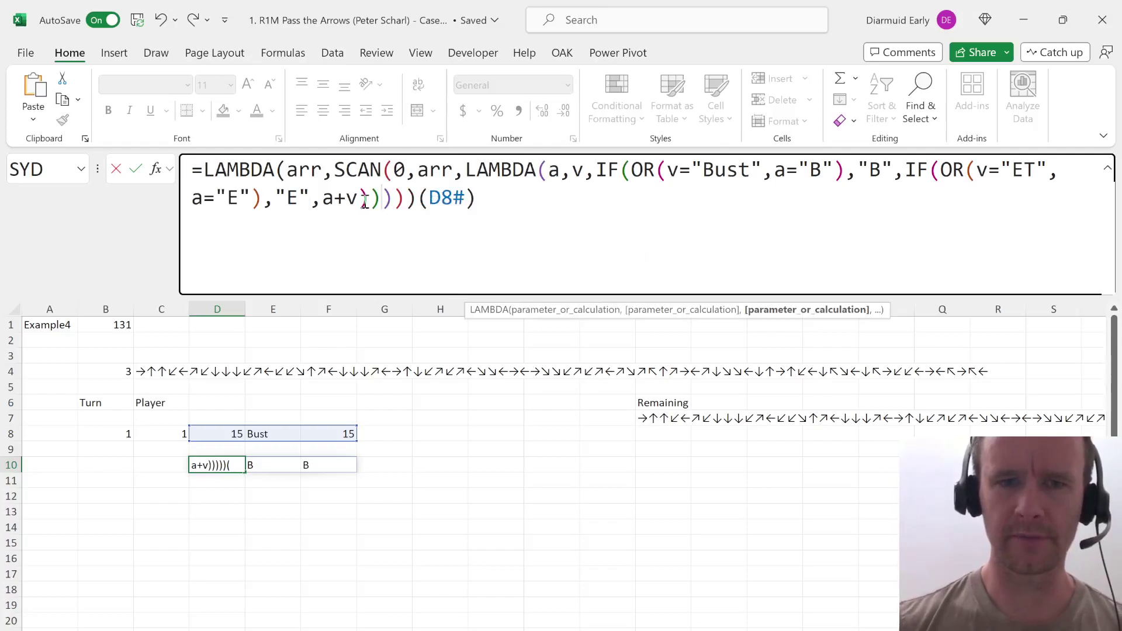
key(Return)
Change D8's SEQUENCE start from 13 to 19, then to 25.
key(Up)
key(Up)
key(Up)
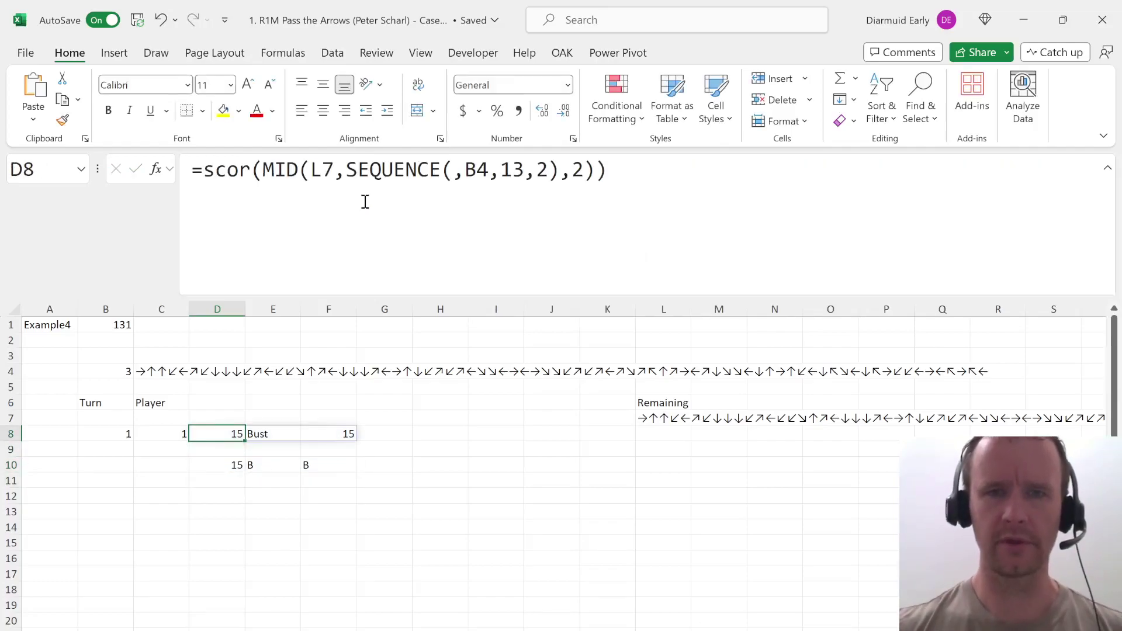
click(529, 170)
key(BackSpace)
text(9)
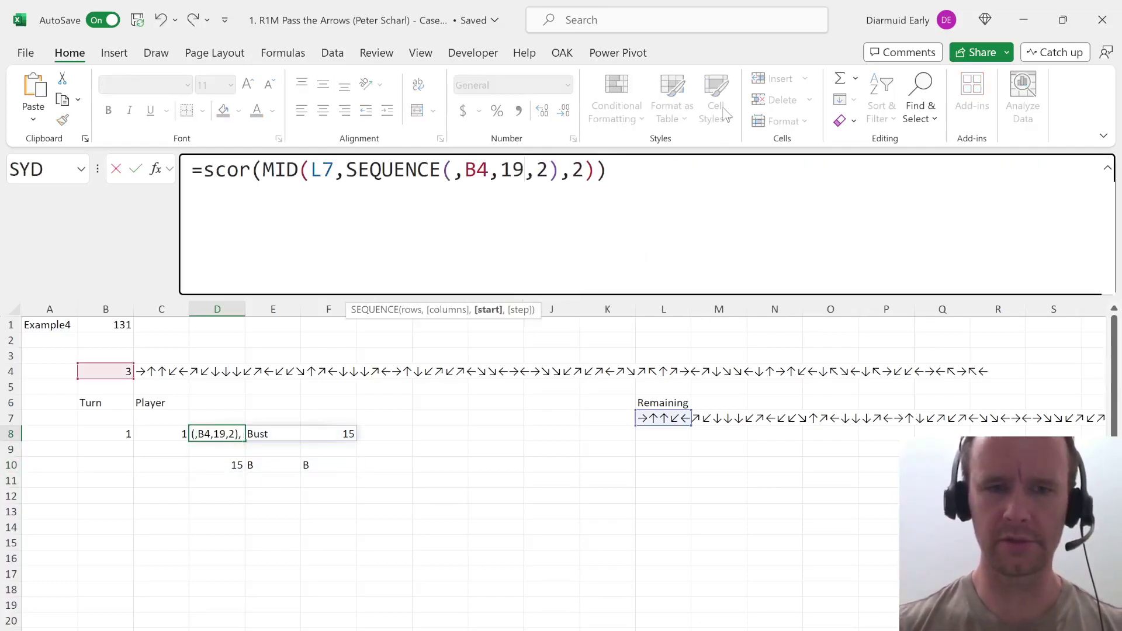
key(Return)
key(Up)
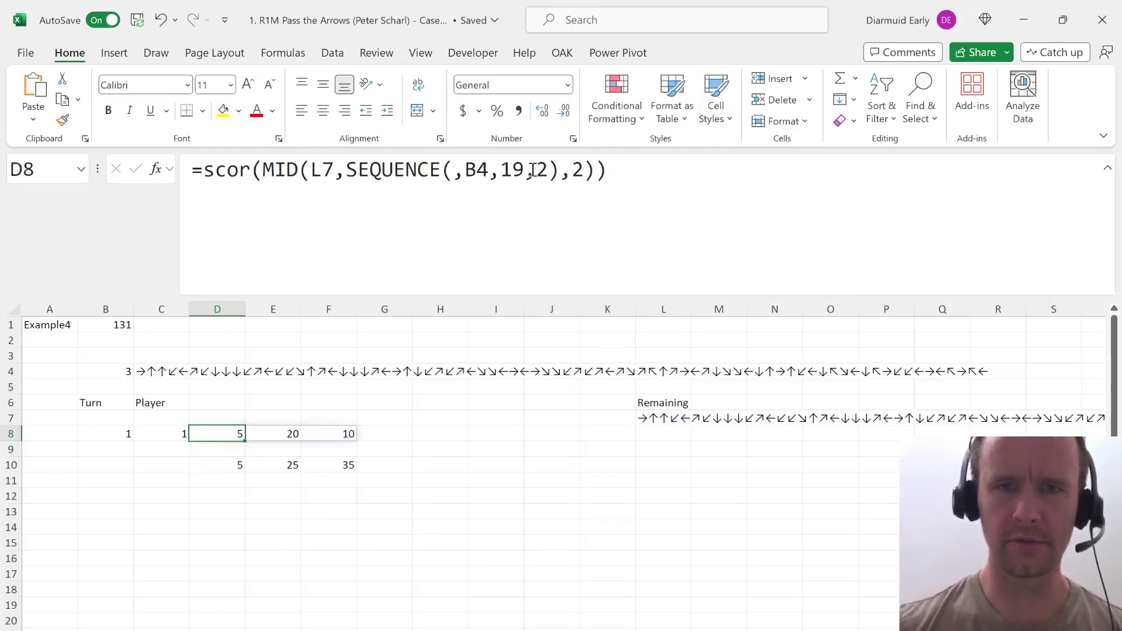
click(532, 170)
key(BackSpace)
key(BackSpace)
text(25)
key(Return)
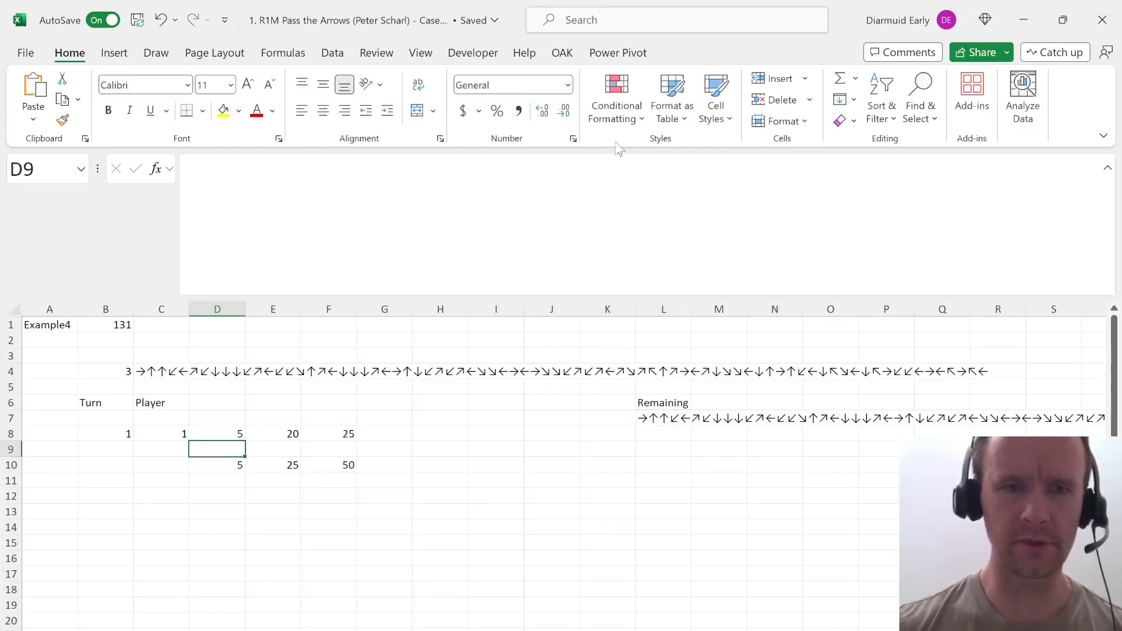
Set the start to 31, scoring 10, 60, ET with totals 10, 70, E.
key(Up)
click(525, 176)
key(BackSpace)
key(BackSpace)
text(31)
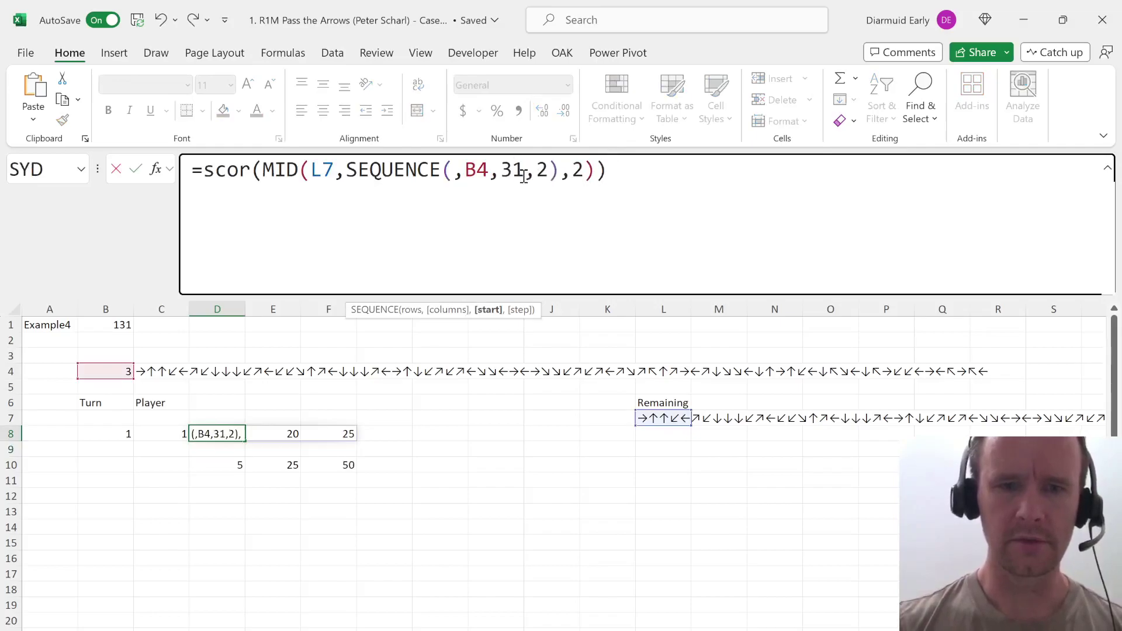
key(Return)
key(Up)
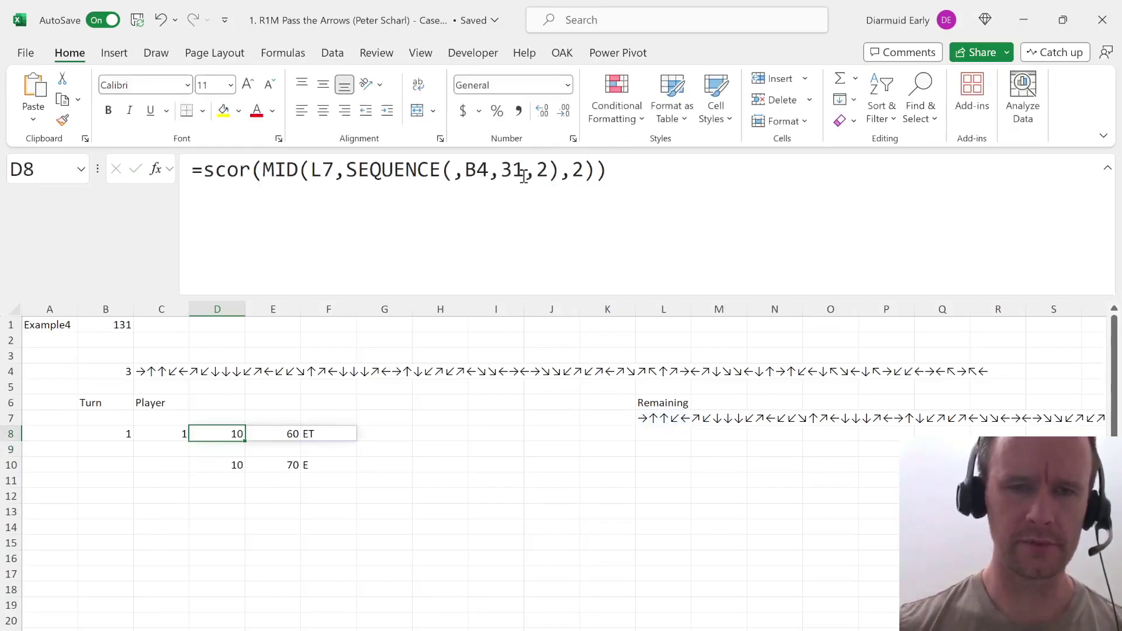
key(Down)
key(Down)
key(Down)
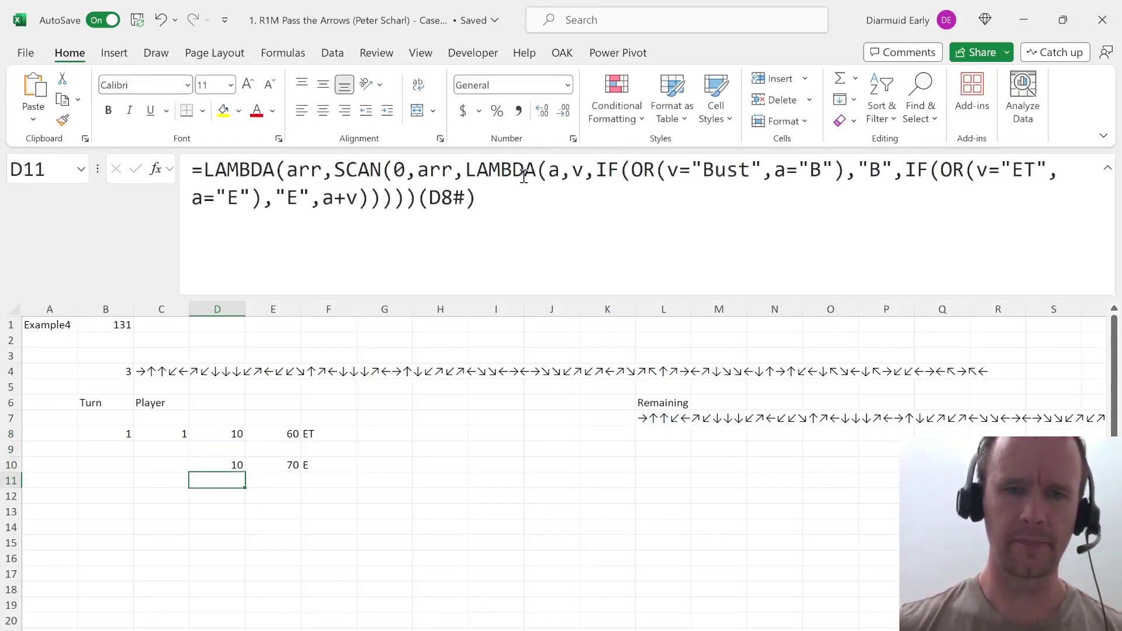
key(Up)
key(Up)
key(Up)
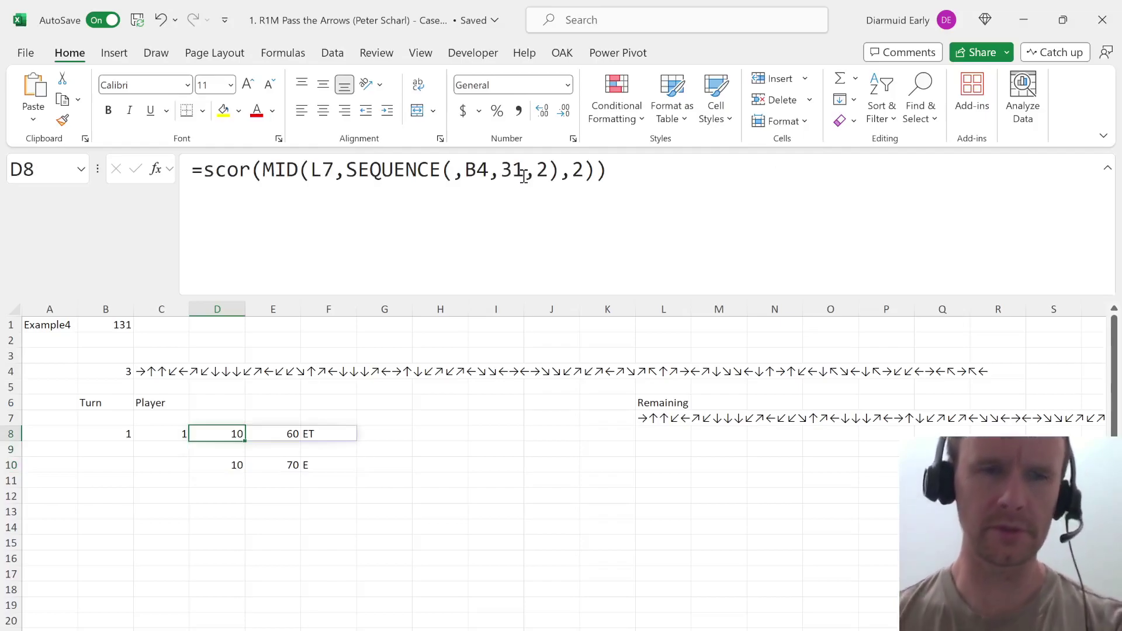
key(Down)
key(Down)
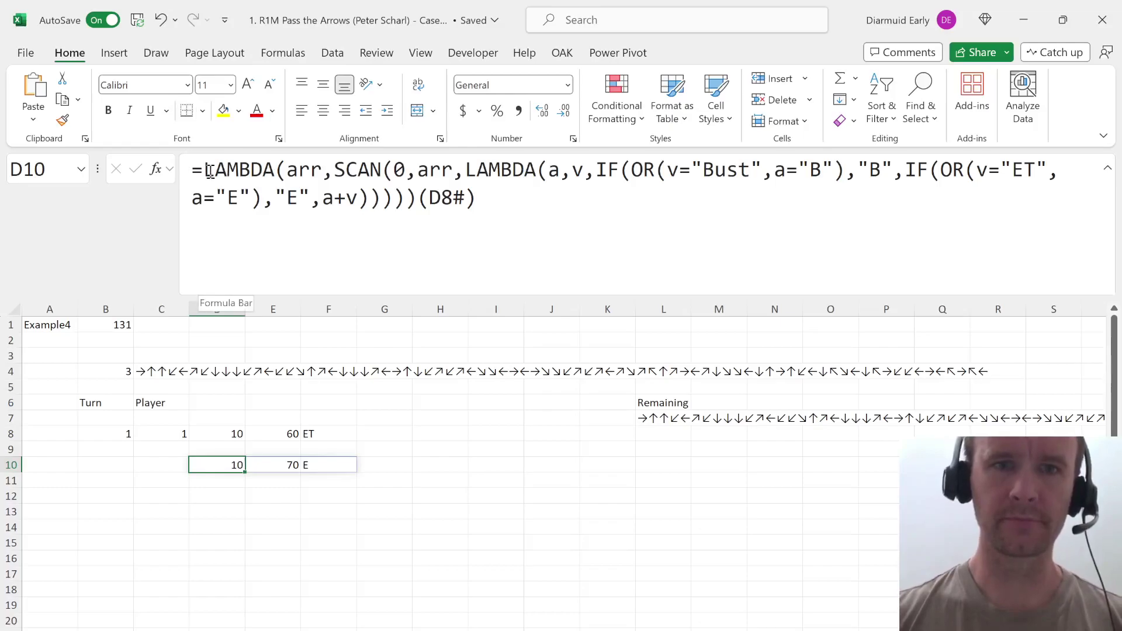
Wrap D10's SCAN in a LET, naming its result s.
click(334, 174)
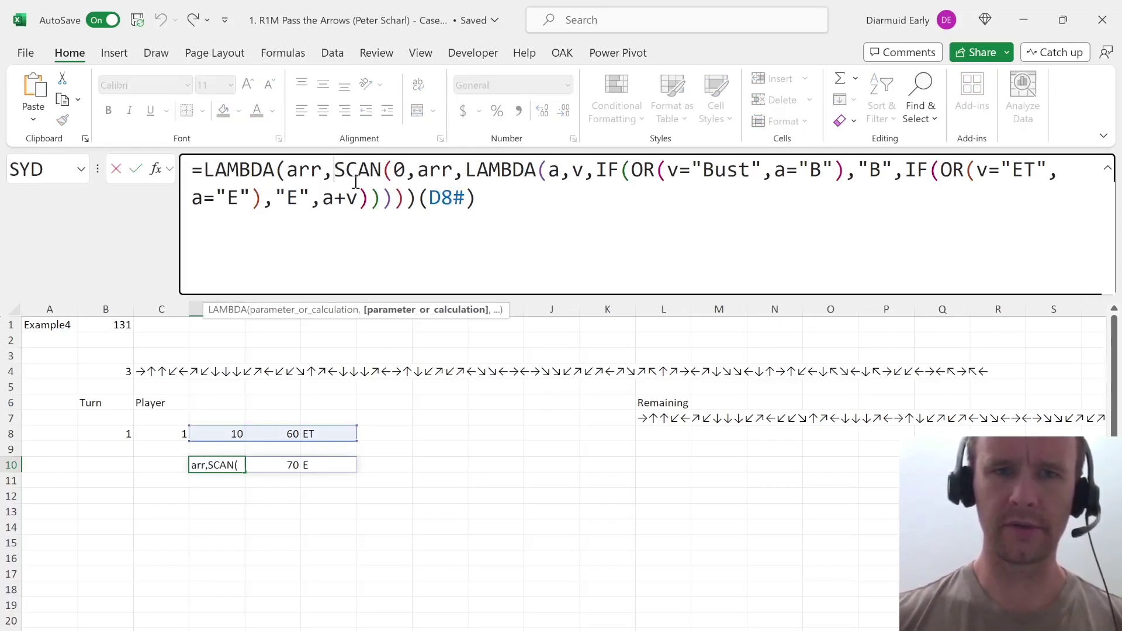
text(let)
key(Tab)
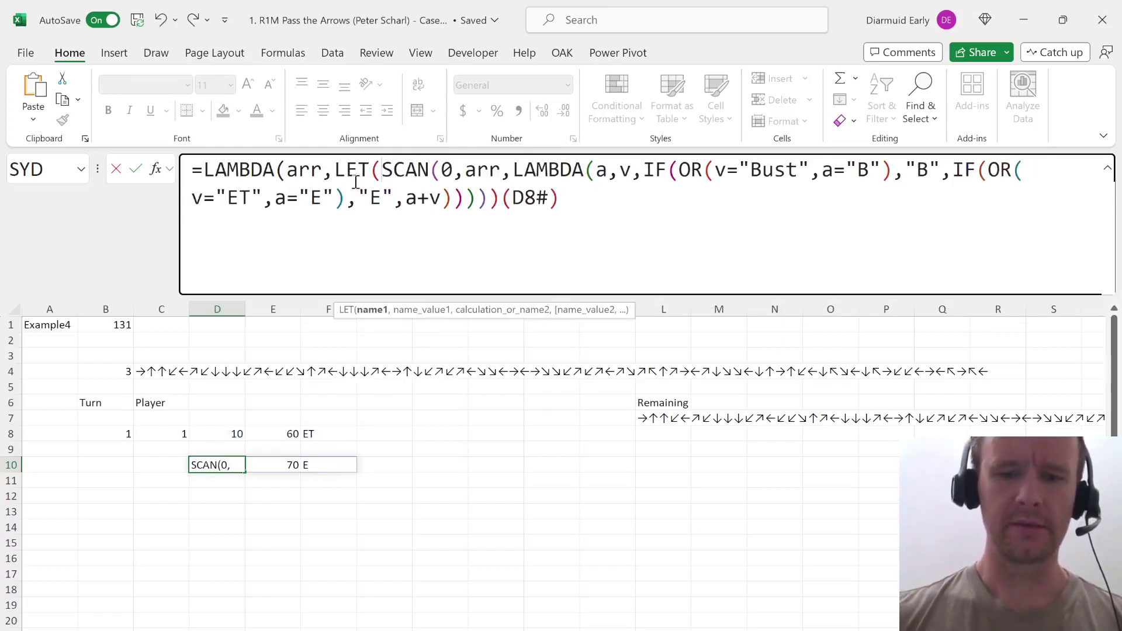
text(s,)
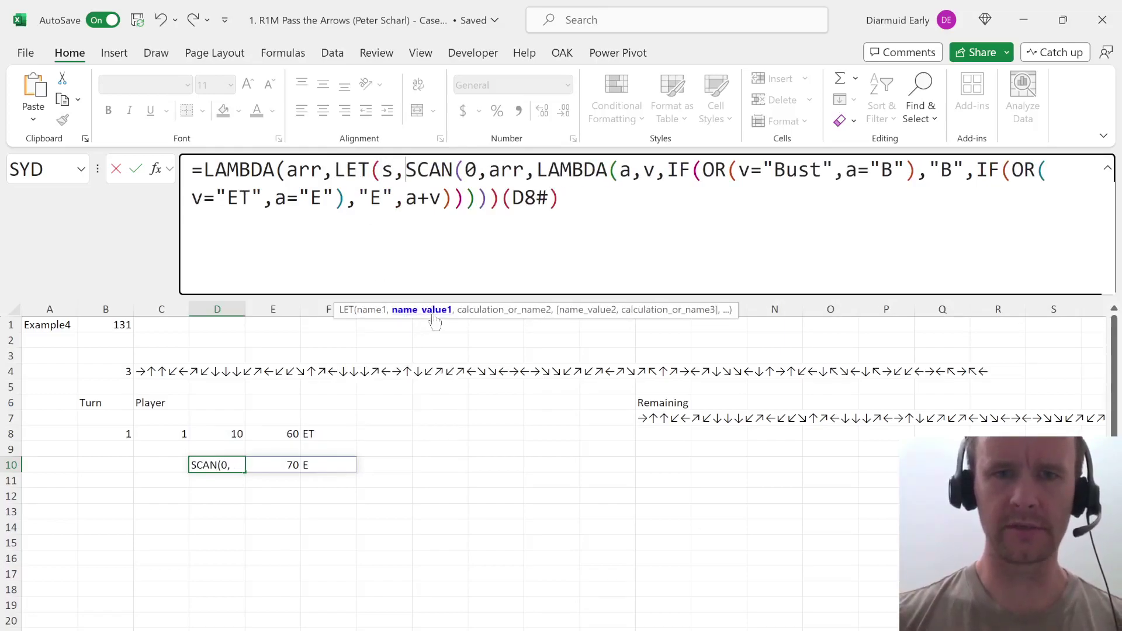
shift+click(493, 207)
click(494, 198)
text(,)
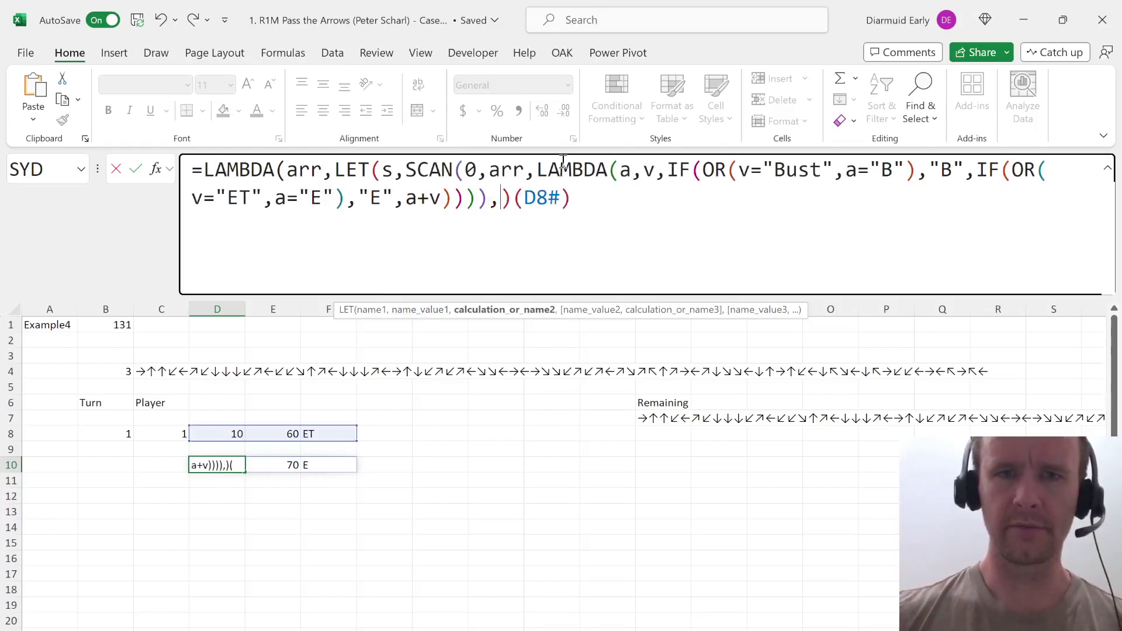
text(if)
key(Tab)
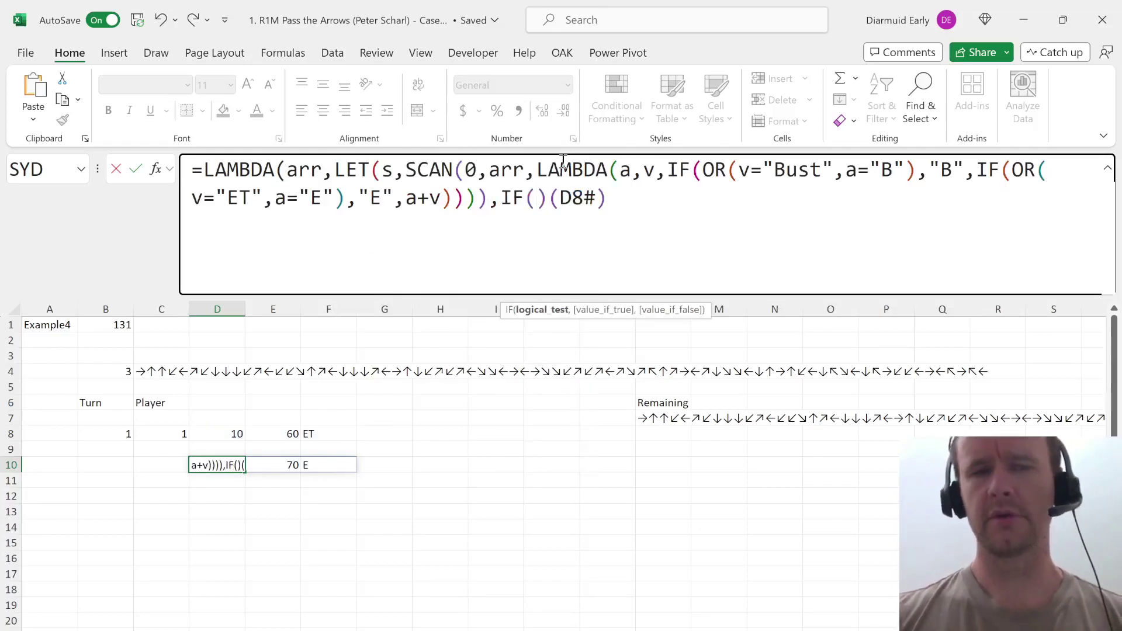
key(BackSpace)
key(BackSpace)
key(BackSpace)
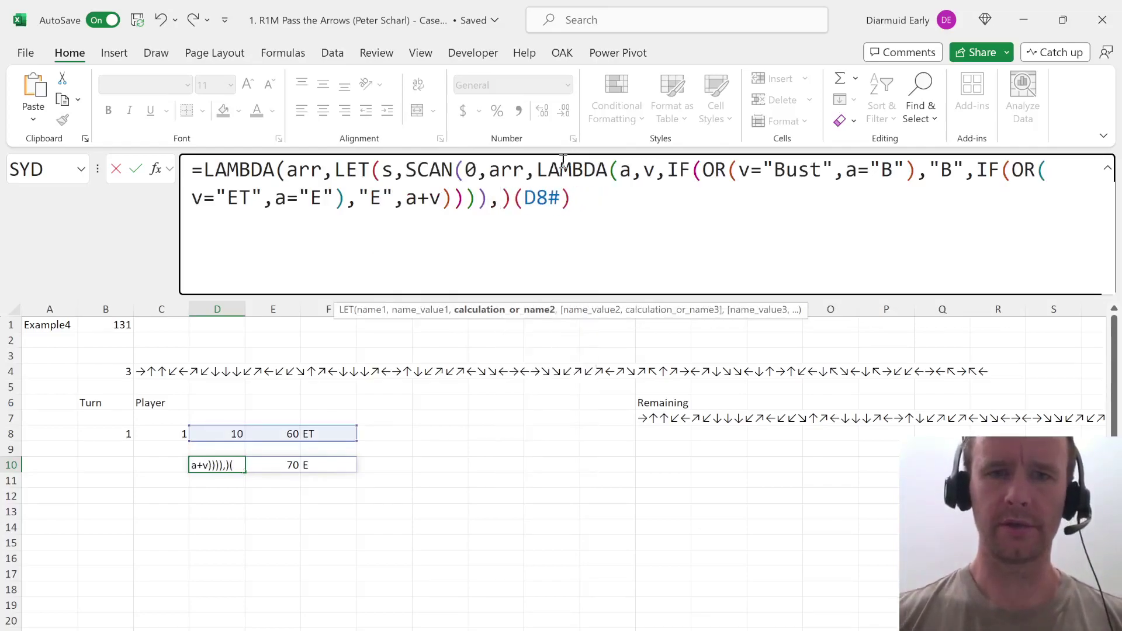
Add last=INDEX(s,COLUMNS(s)) and SWITCH(last,"E",MAX(s),"B",0,last), giving 70.
text(last,)
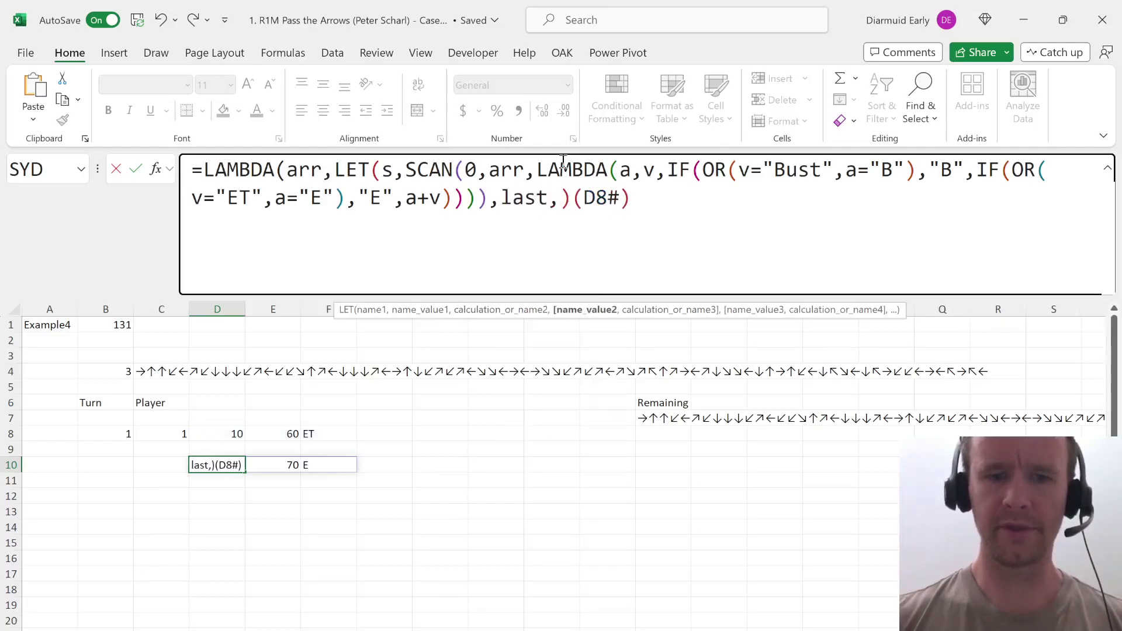
text(tak)
key(BackSpace)
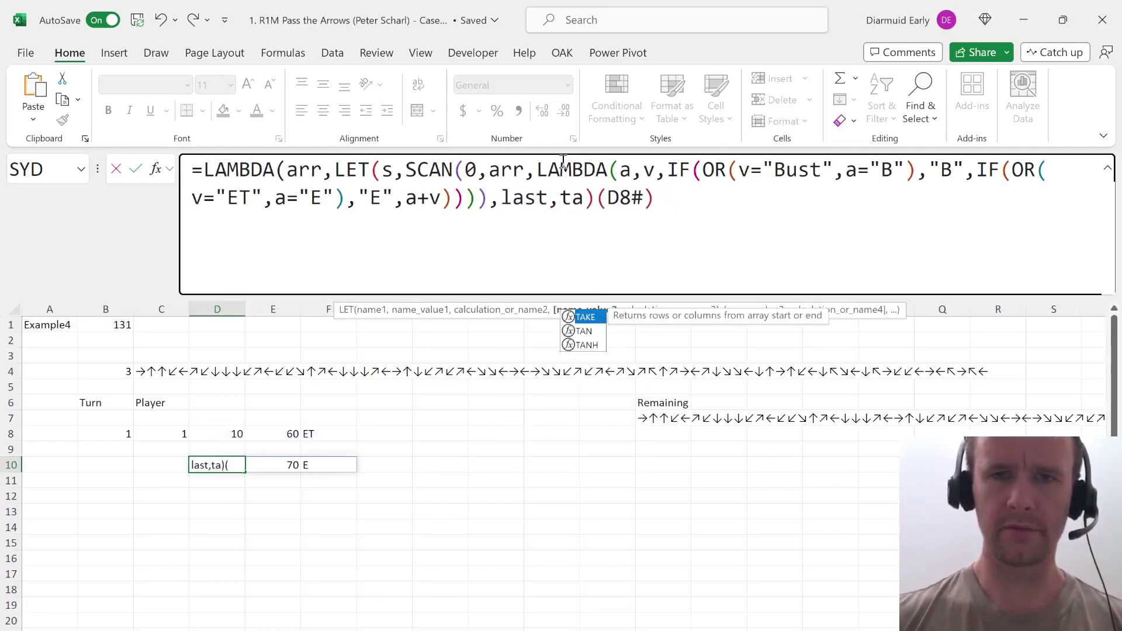
key(BackSpace)
key(BackSpace)
text(ind)
key(Tab)
text(s)
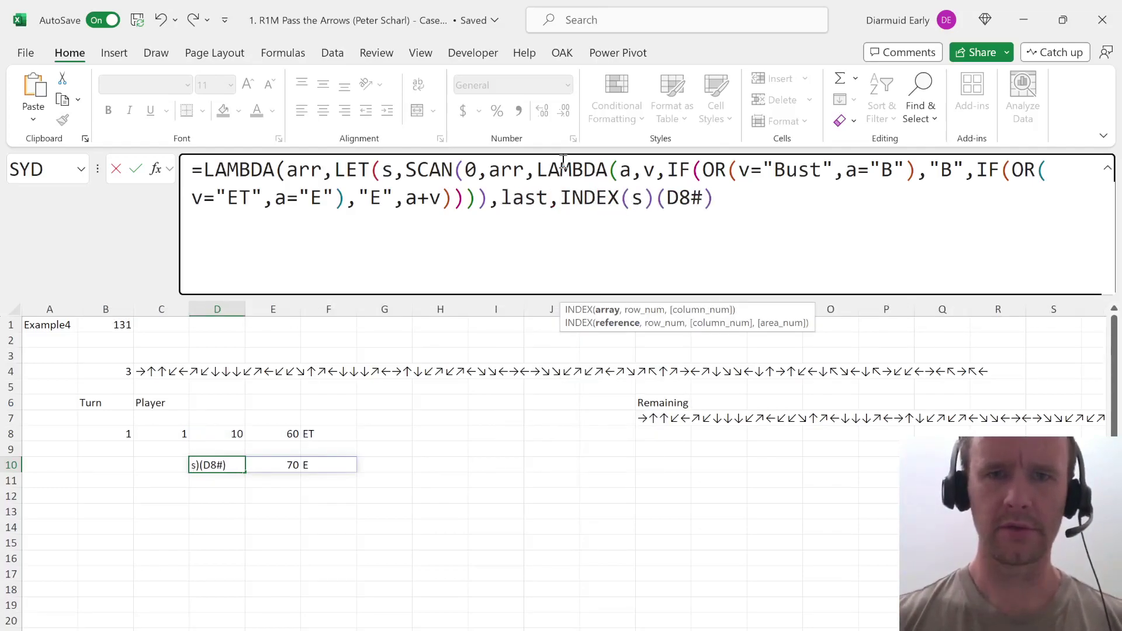
text(,co)
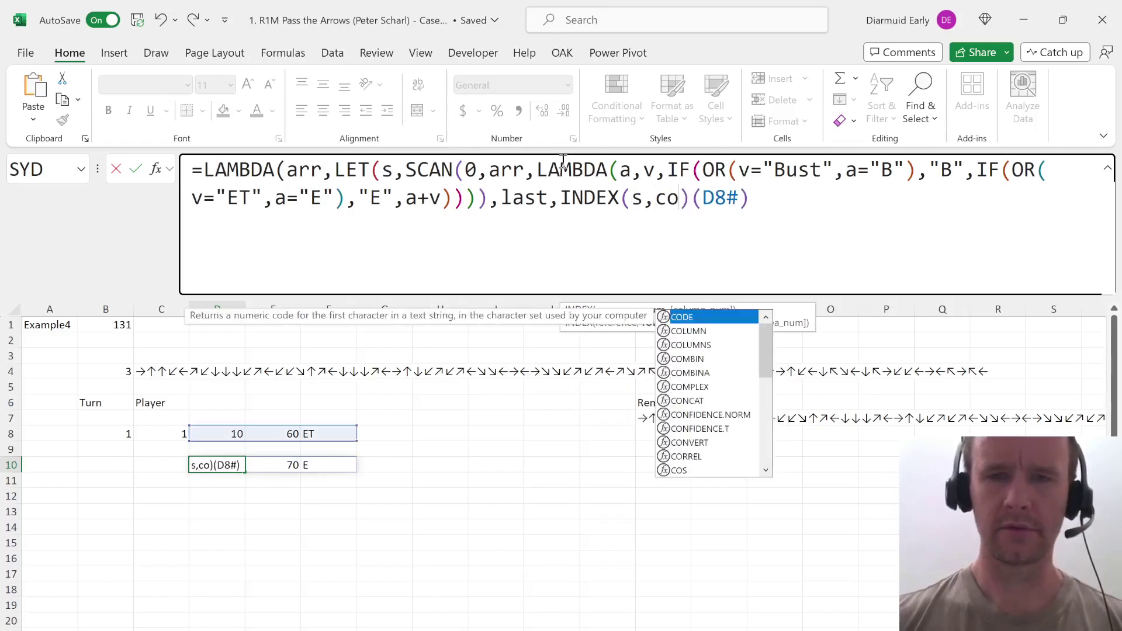
text(l)
key(Down)
key(Tab)
text(s))
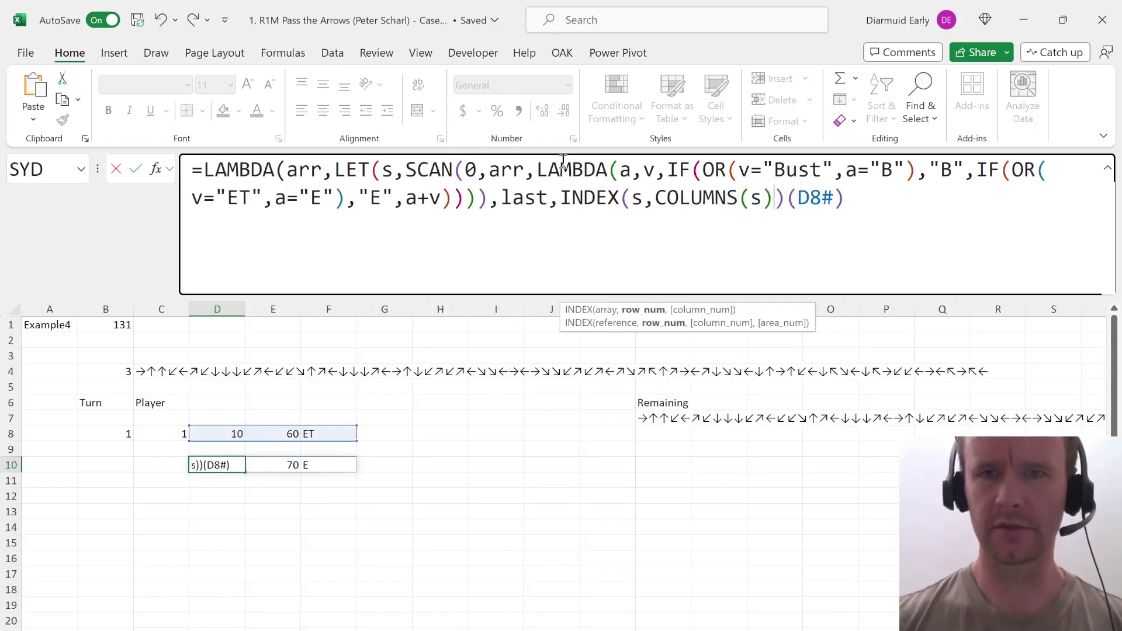
text(),)
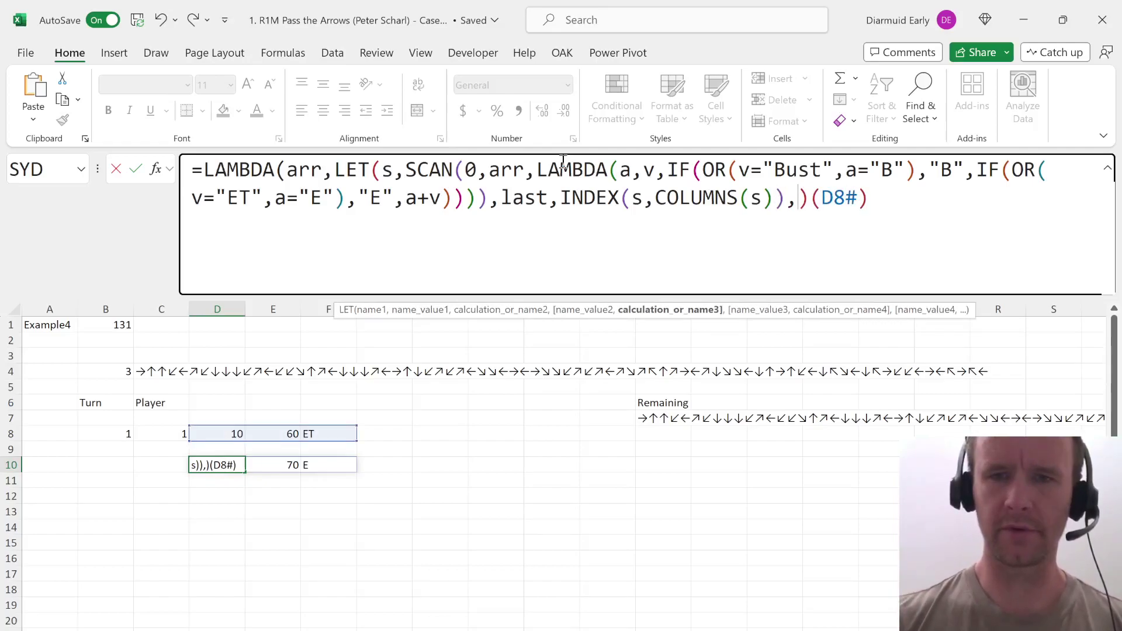
text(swi)
key(Tab)
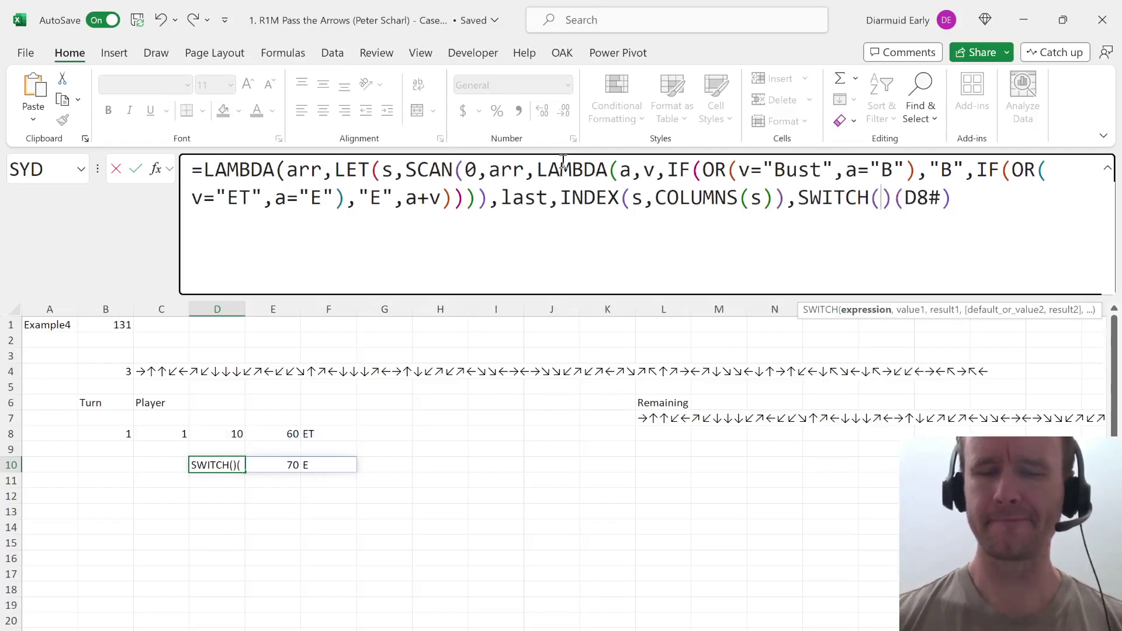
text(l)
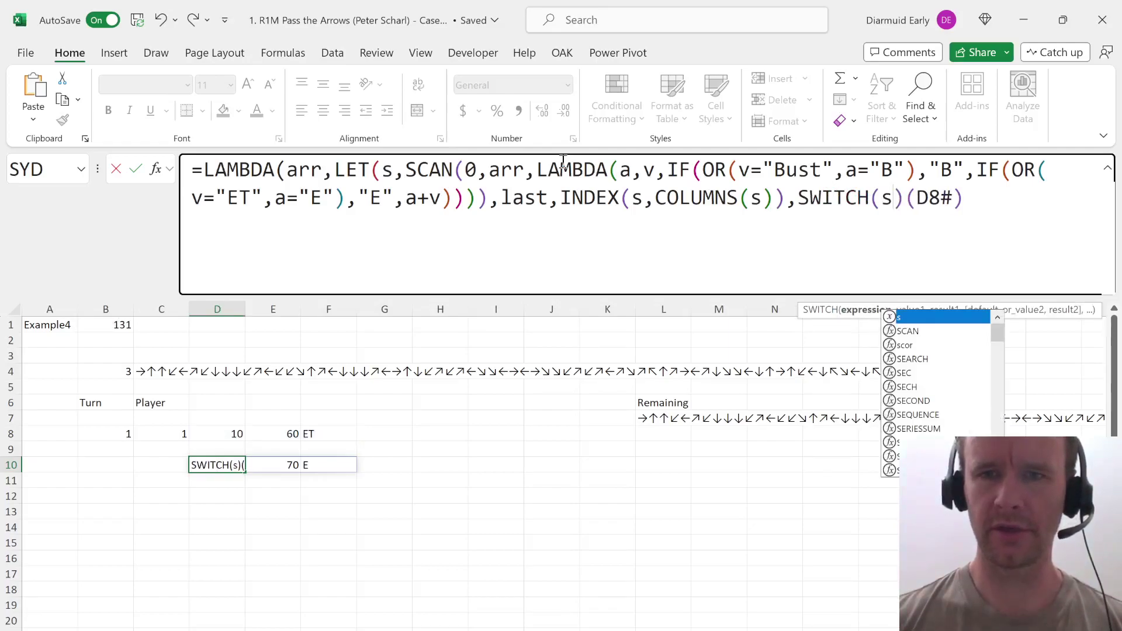
text(ast,)
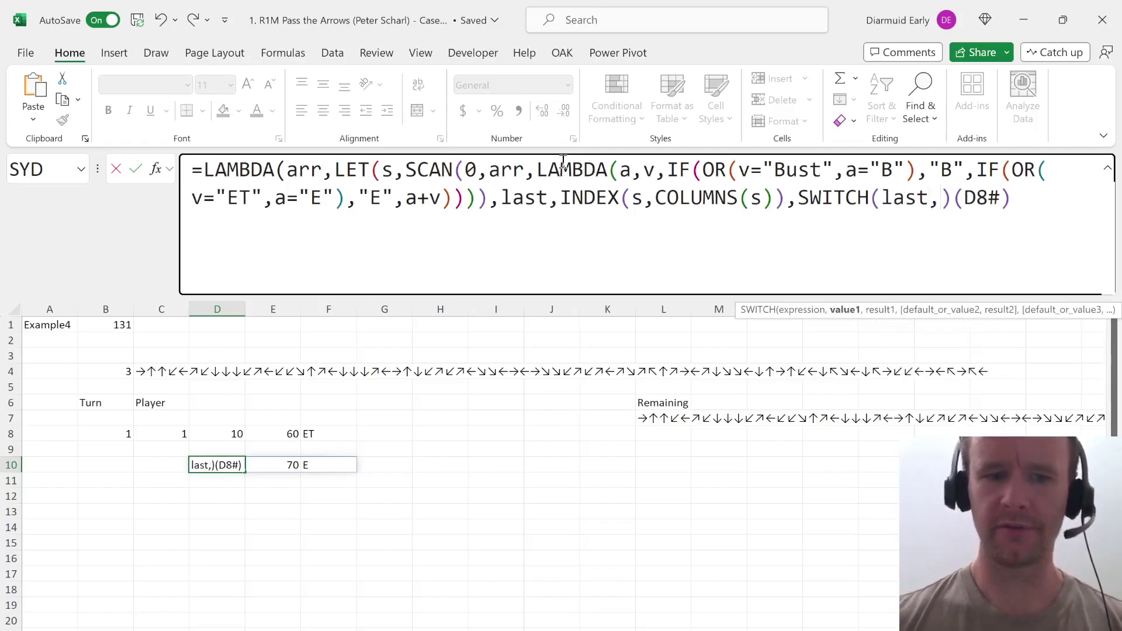
text("E",max)
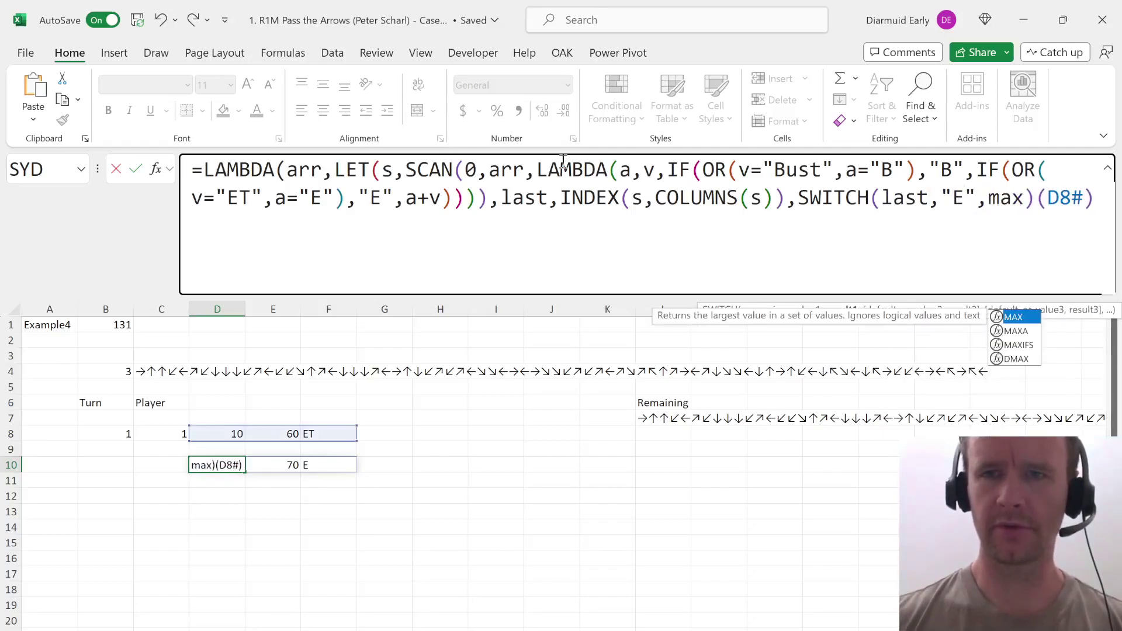
text((s),)
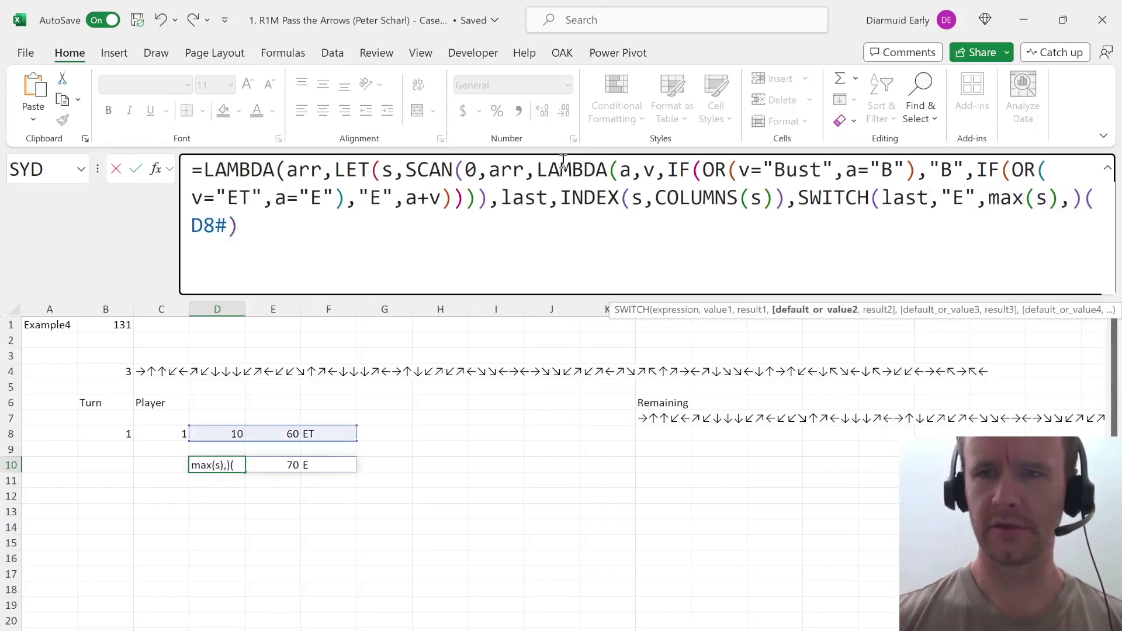
text("B",0)
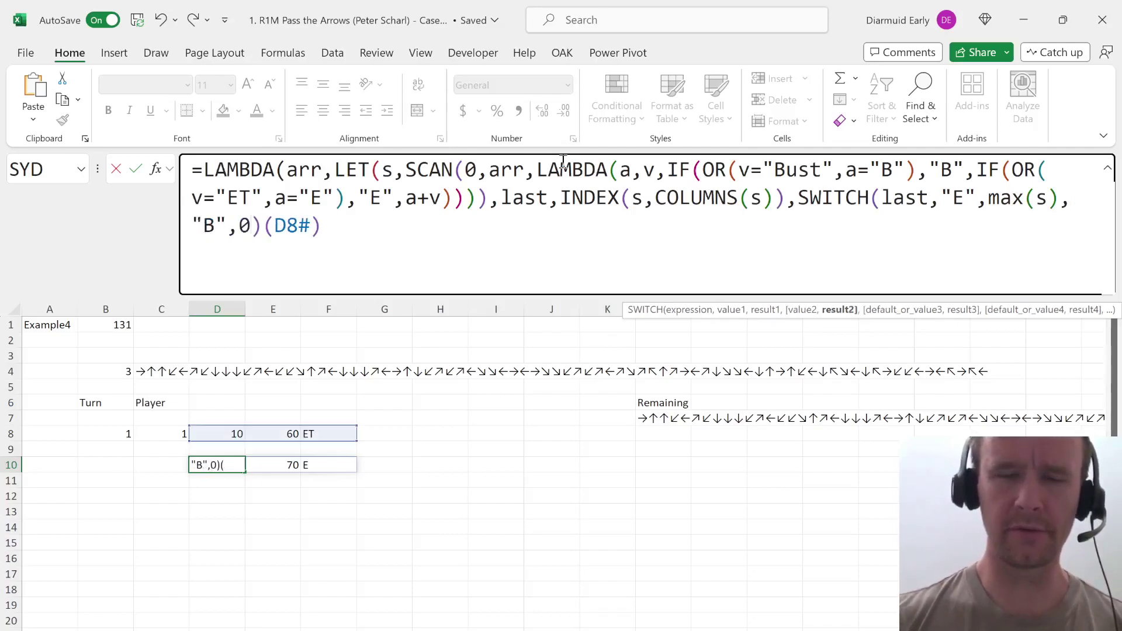
text(,)
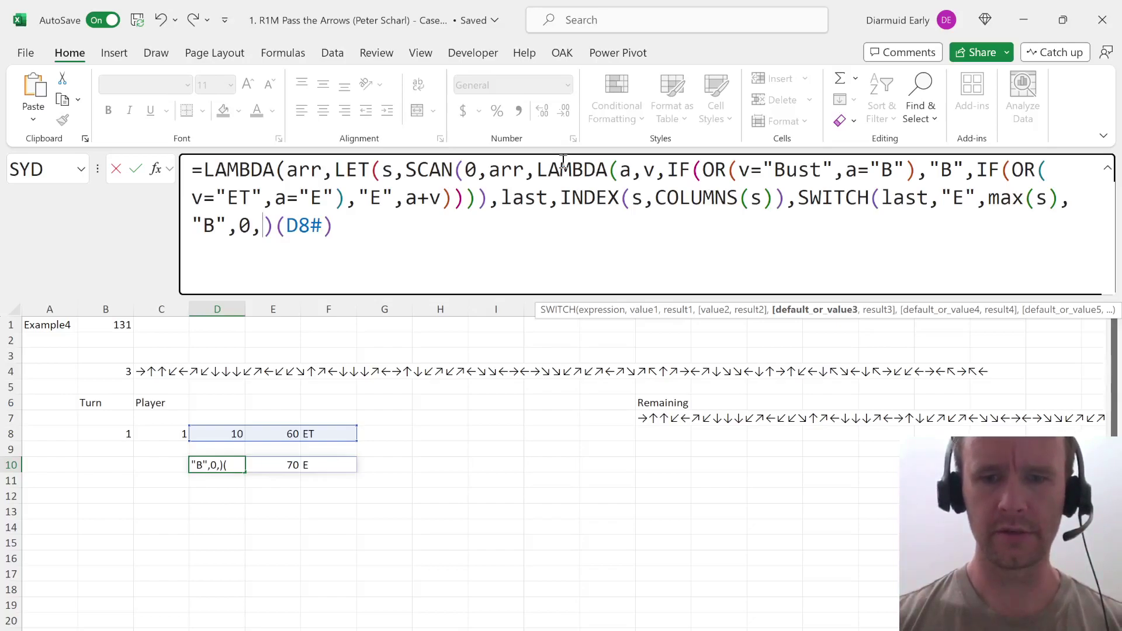
text(last))
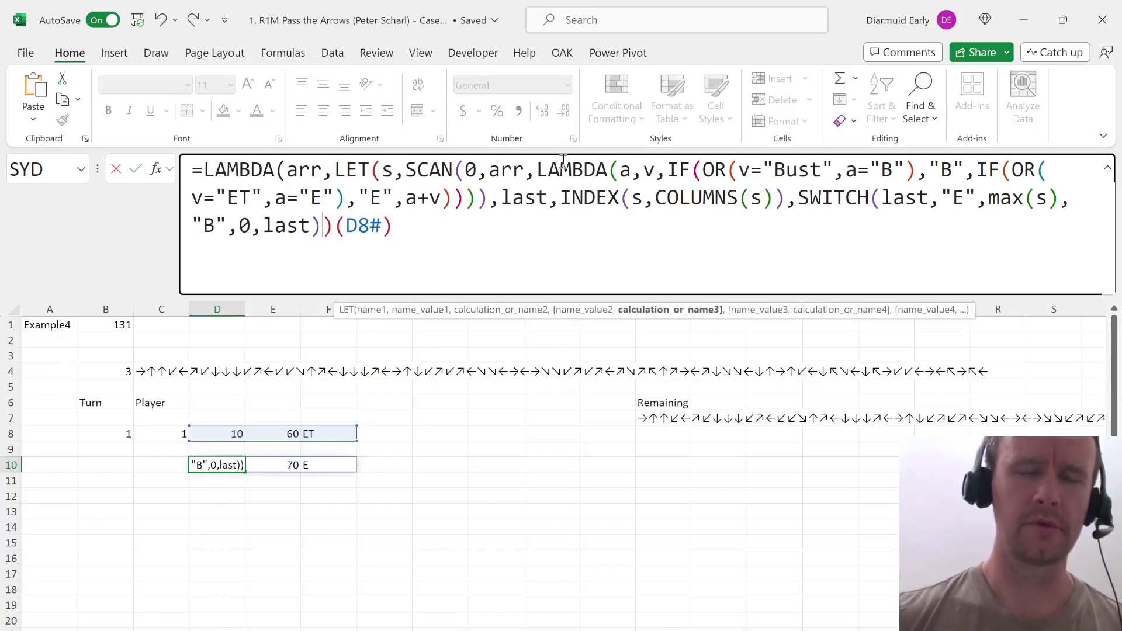
text())
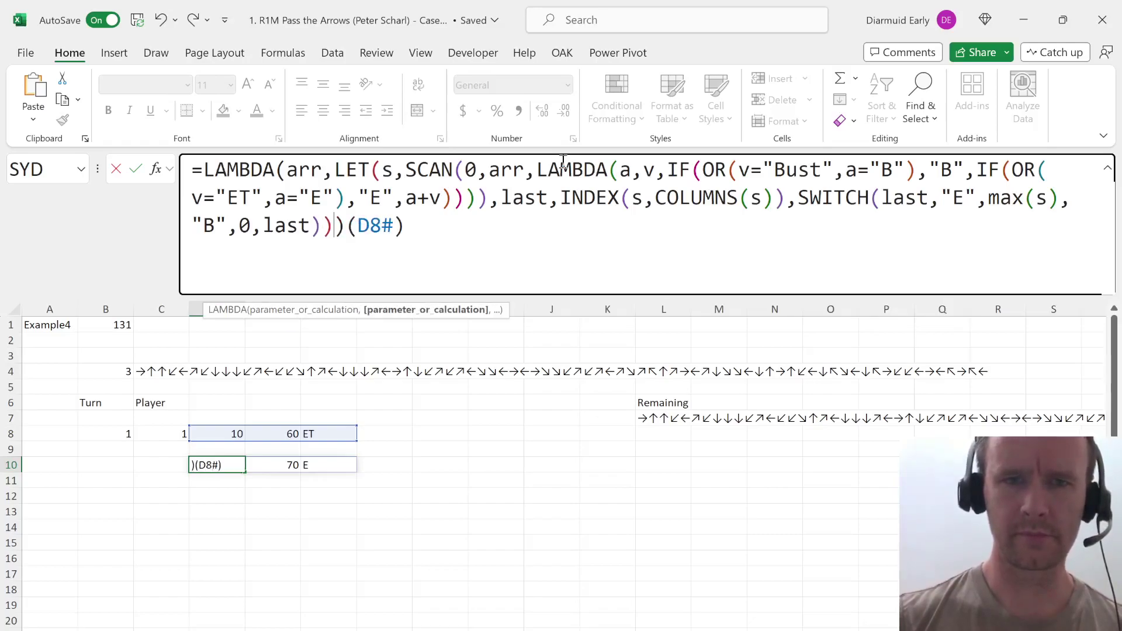
key(Return)
Undo and redo to compare versions, then select the LAMBDA text.
key(Up)
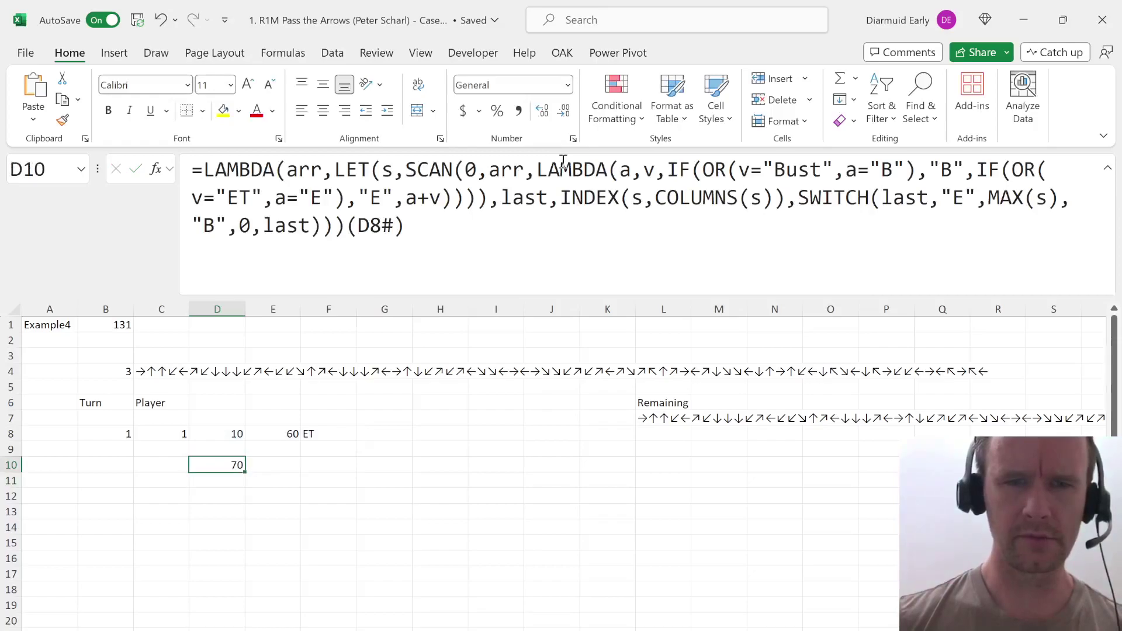
key(ctrl+z)
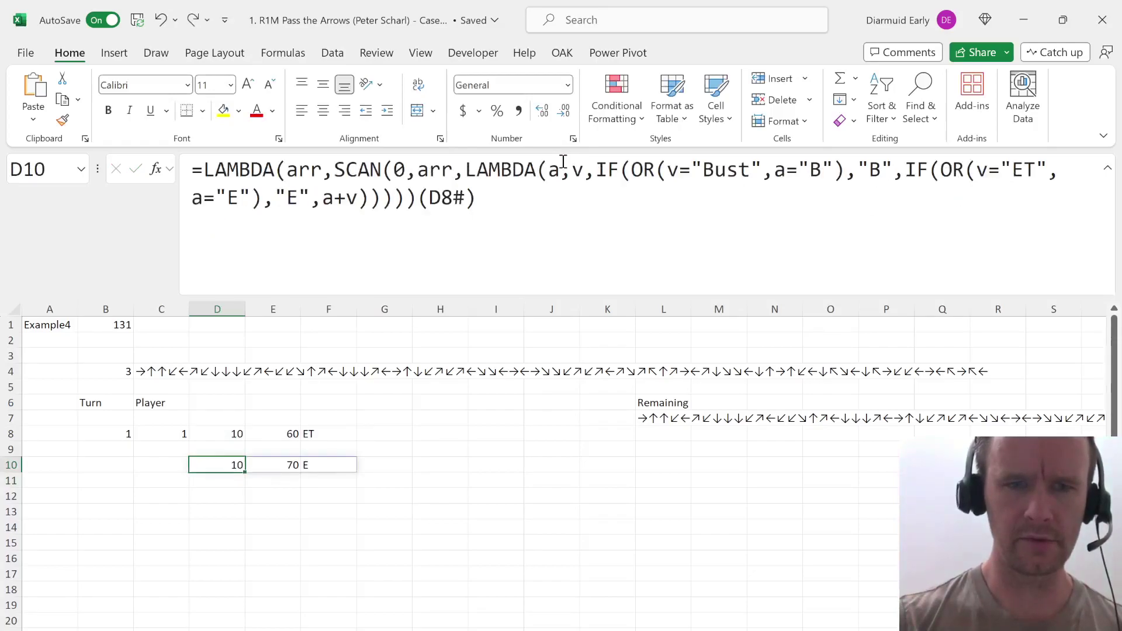
key(ctrl+y)
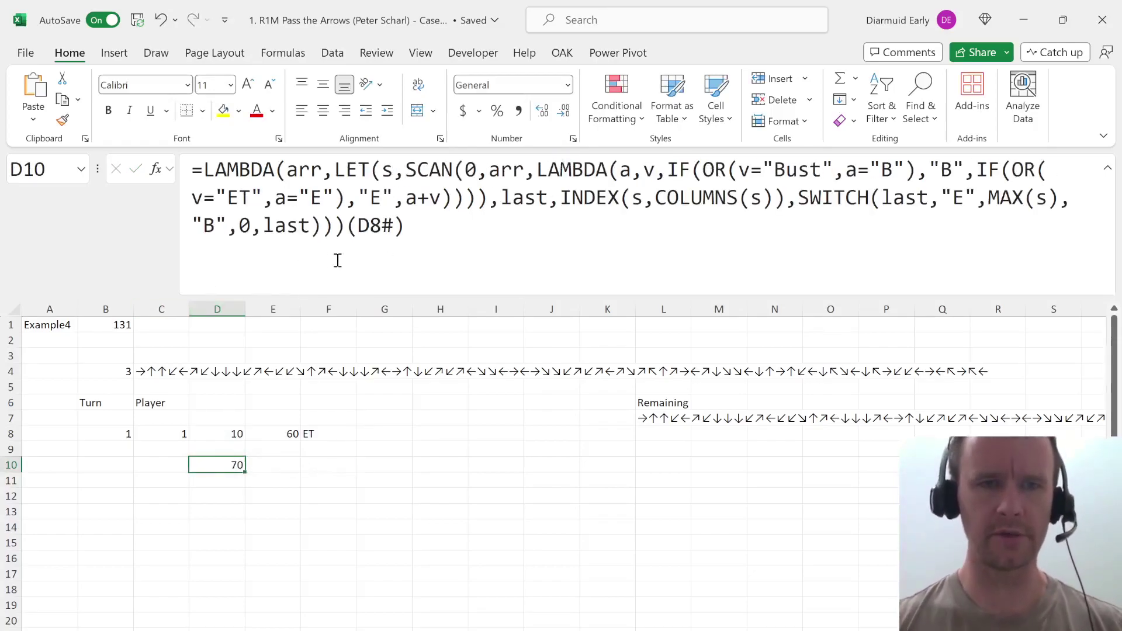
drag(346, 226, 111, 158)
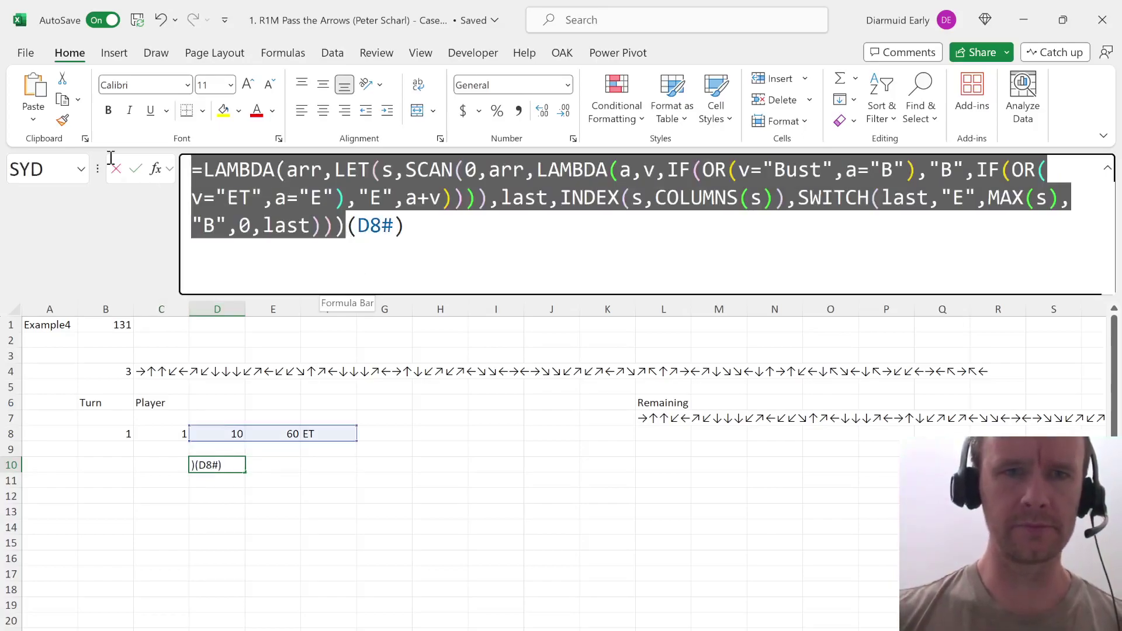
Define a new Name Manager name cumScor45 referring to the copied LAMBDA.
key(Escape)
key(ctrl+F3)
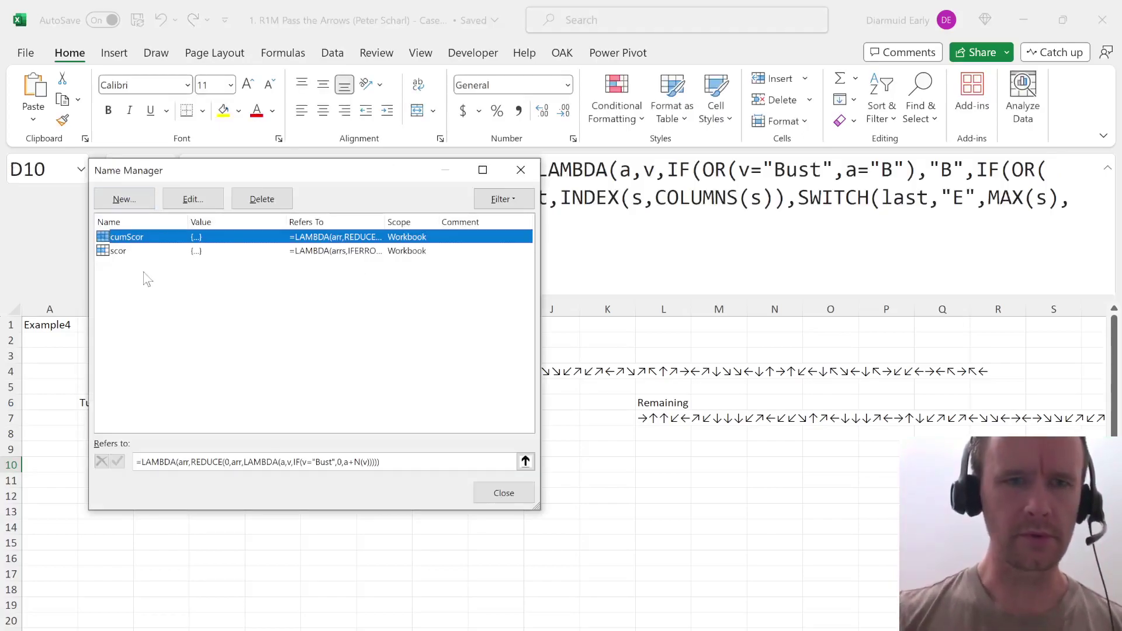
click(124, 198)
text(cumScor)
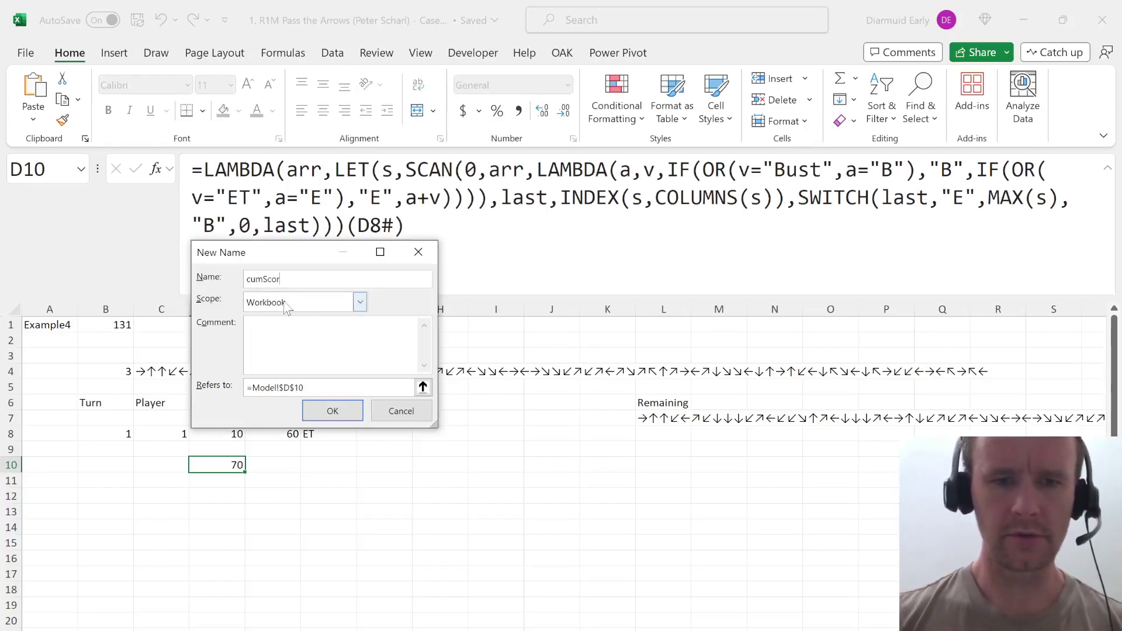
text(45)
key(Tab)
key(Tab)
key(Tab)
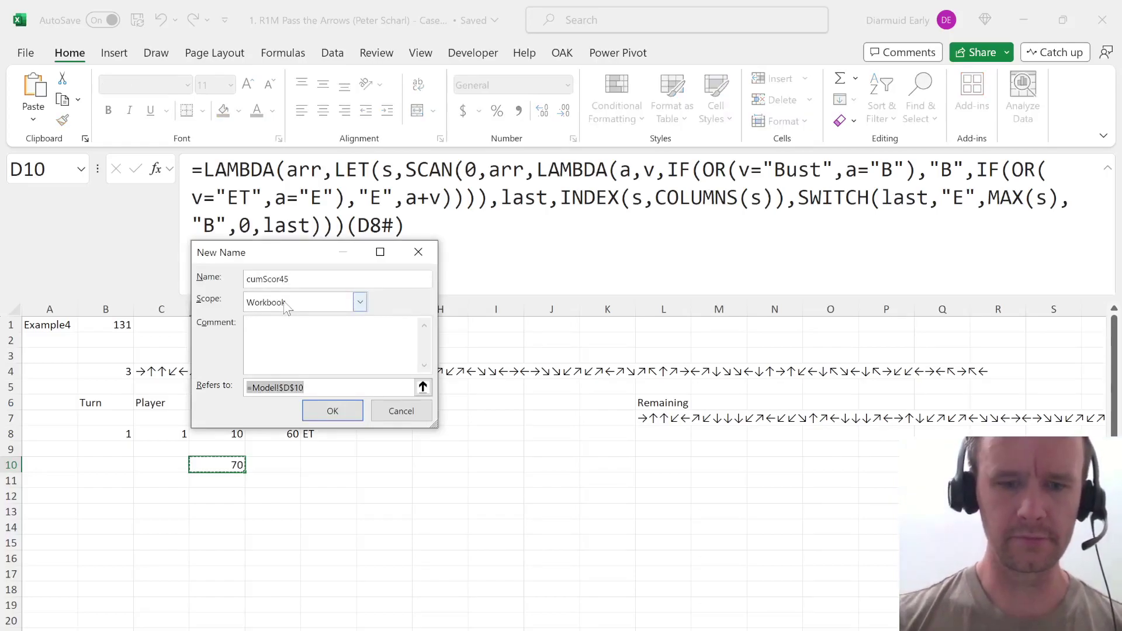
key(ctrl+v)
key(Return)
click(497, 492)
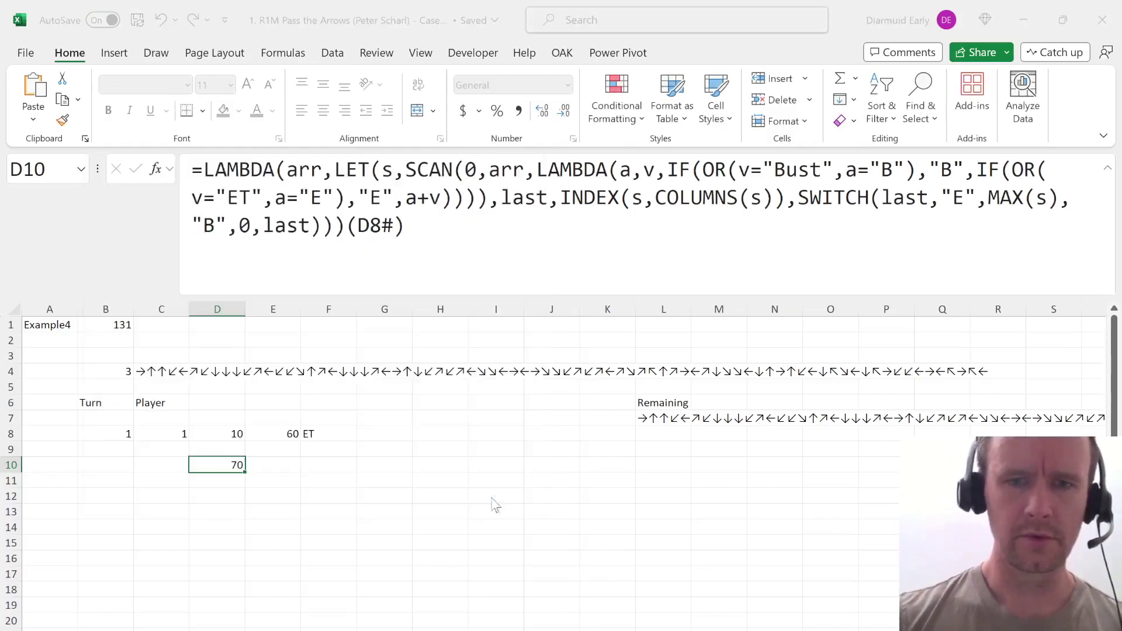
click(231, 433)
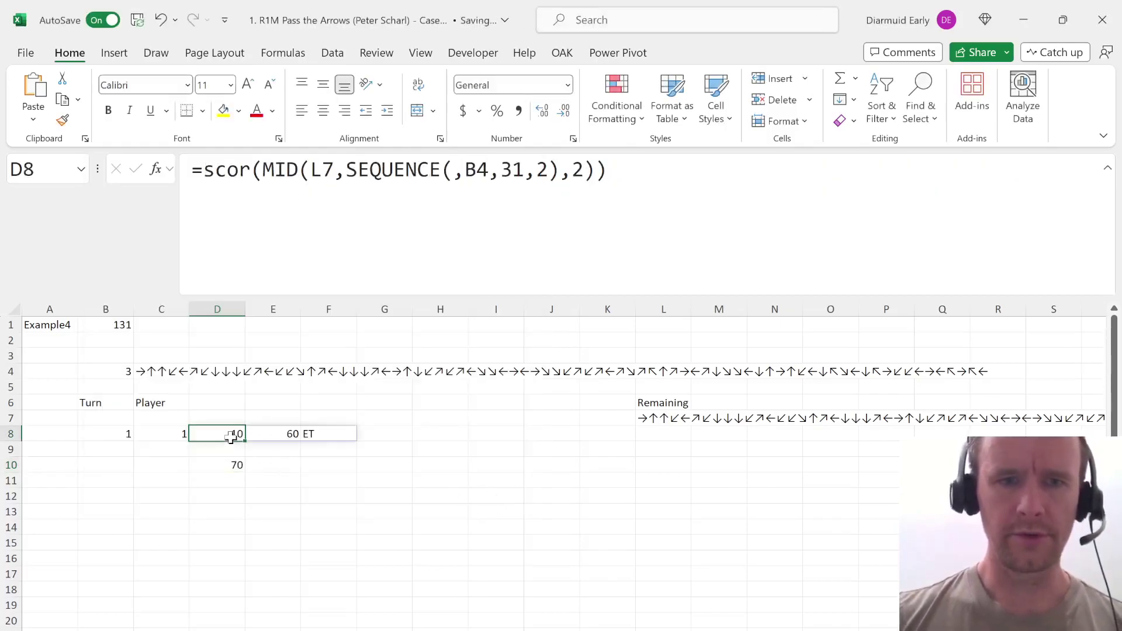
Wrap D8's scor formula in cumScor45 so it returns 70.
click(210, 166)
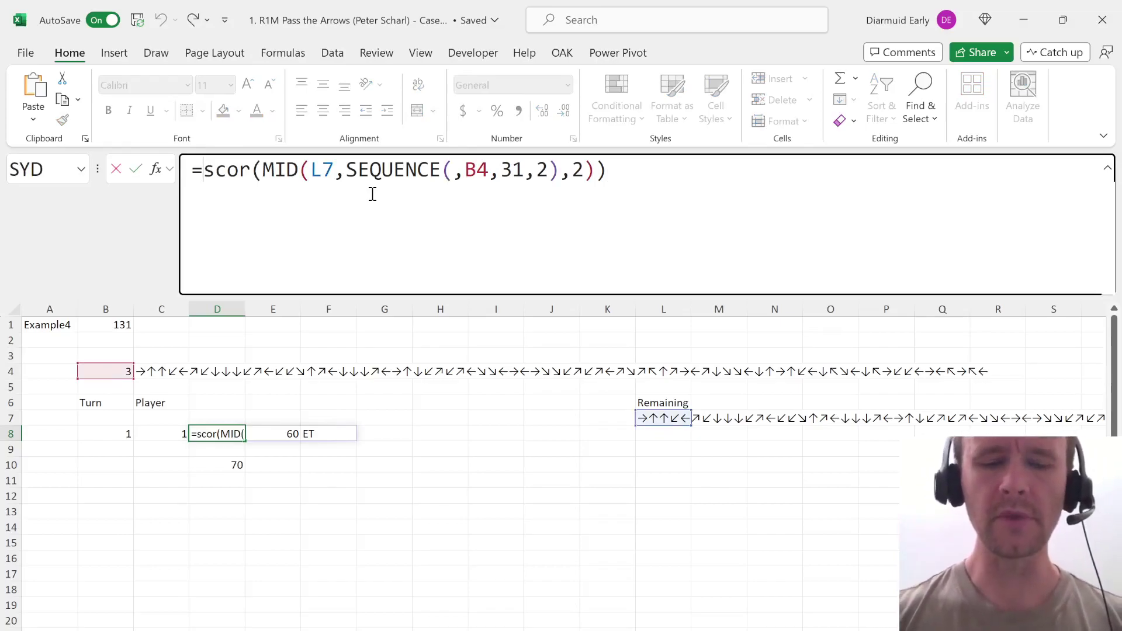
text(cums)
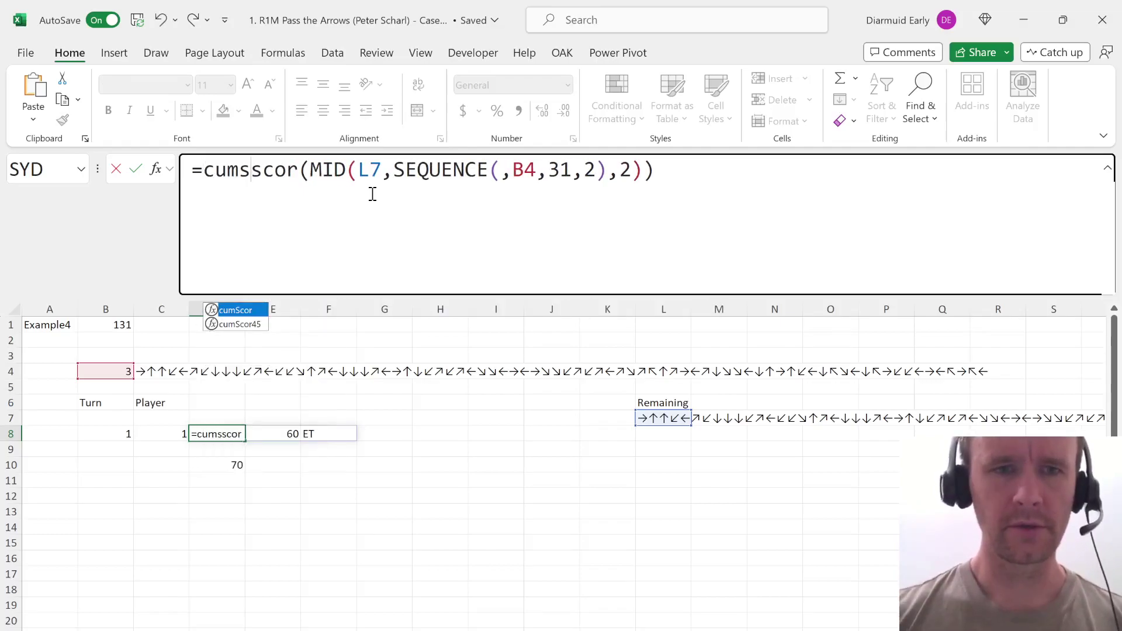
key(Tab)
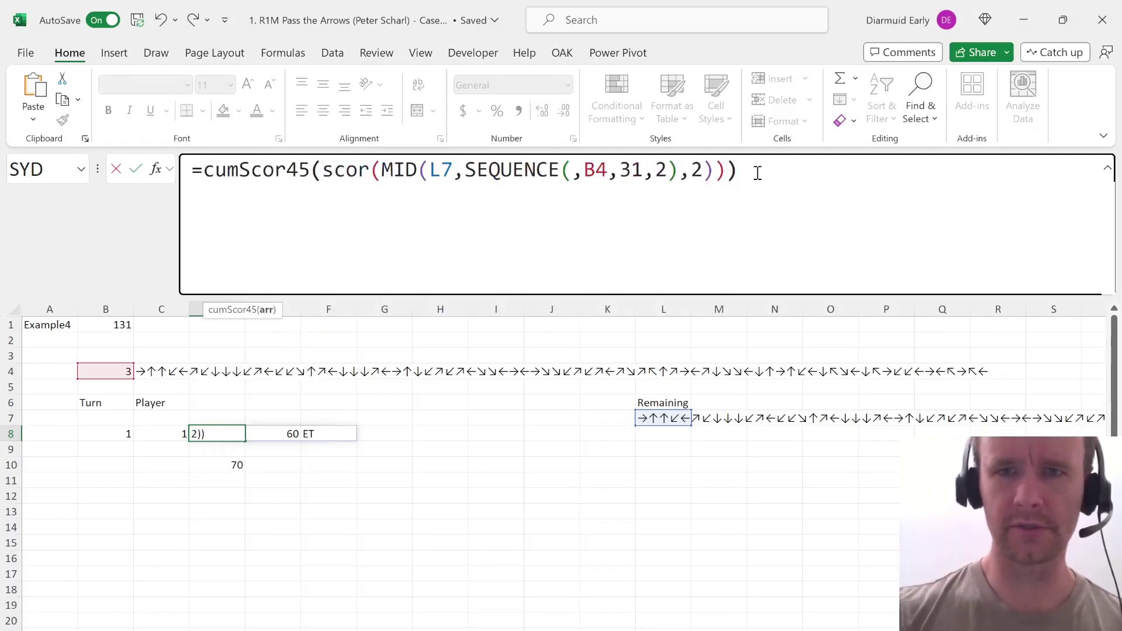
key(Return)
Enter the headers Score in D6 and Used in E6.
key(Up)
key(Up)
key(Up)
text(S)
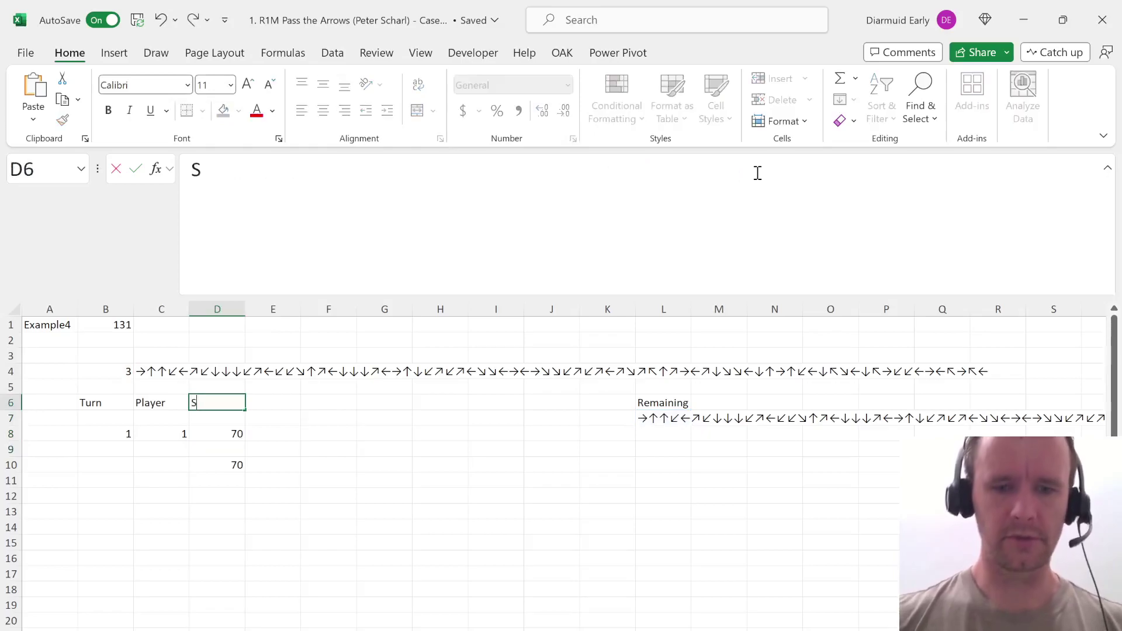
text(core)
key(Tab)
text(U)
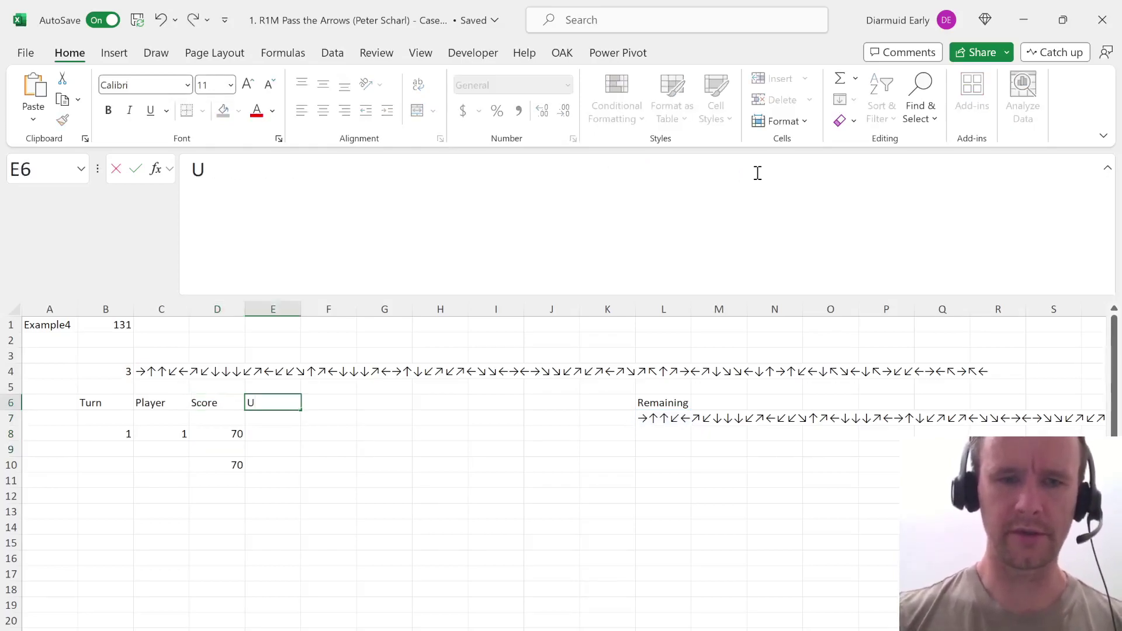
text(sed)
key(Return)
Review D8's formula, then begin a formula in E8 with =xm.
key(Down)
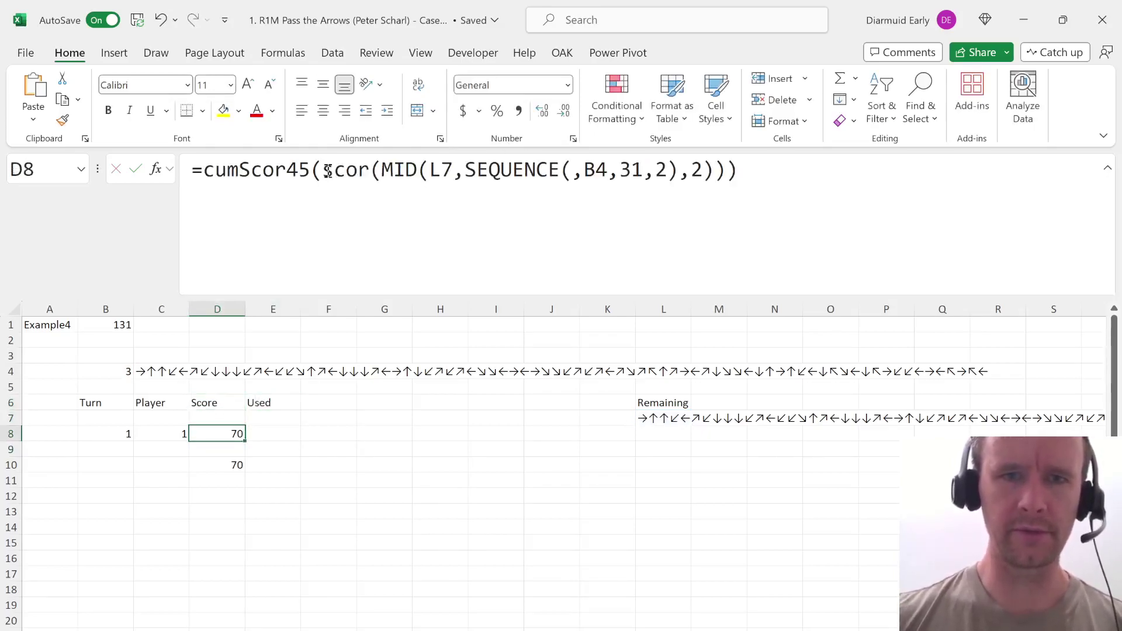
drag(327, 172, 730, 164)
key(ctrl+c)
key(Escape)
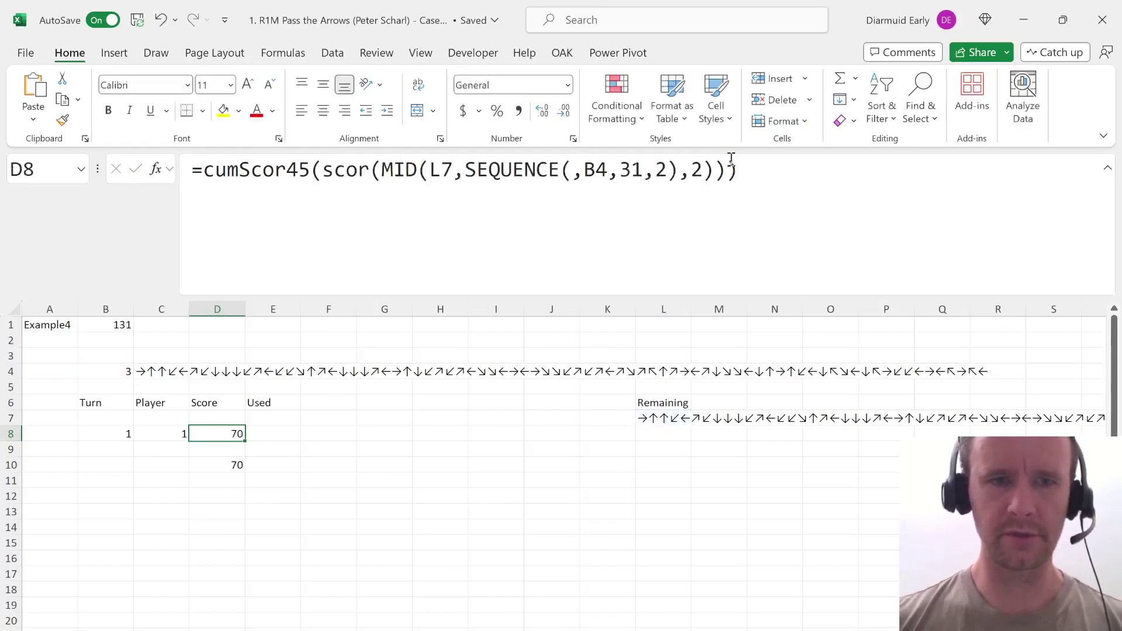
key(Right)
text(=)
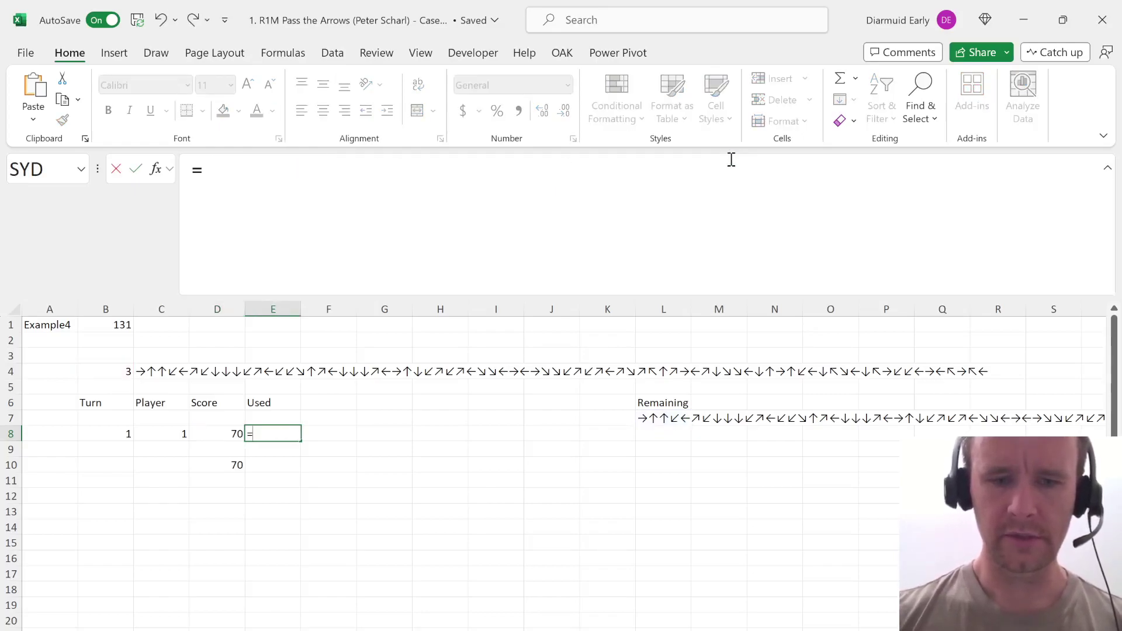
text(xm)
Enter an XMATCH formula in E8 that finds the first text result of the pasted scor expression.
key(Tab)
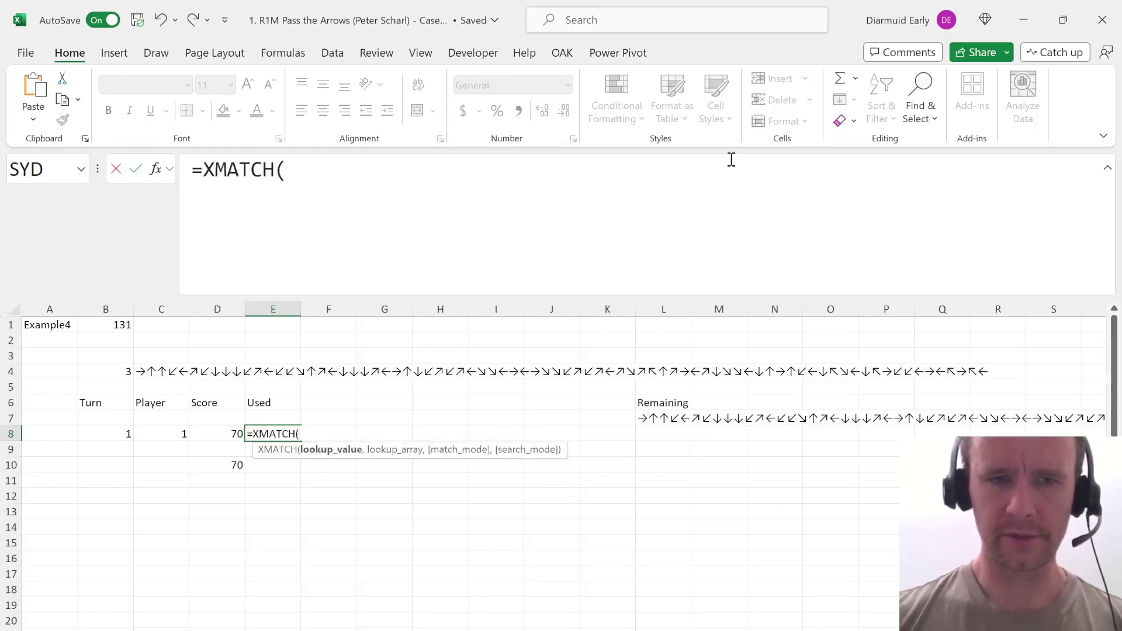
text(tru)
key(BackSpace)
key(BackSpace)
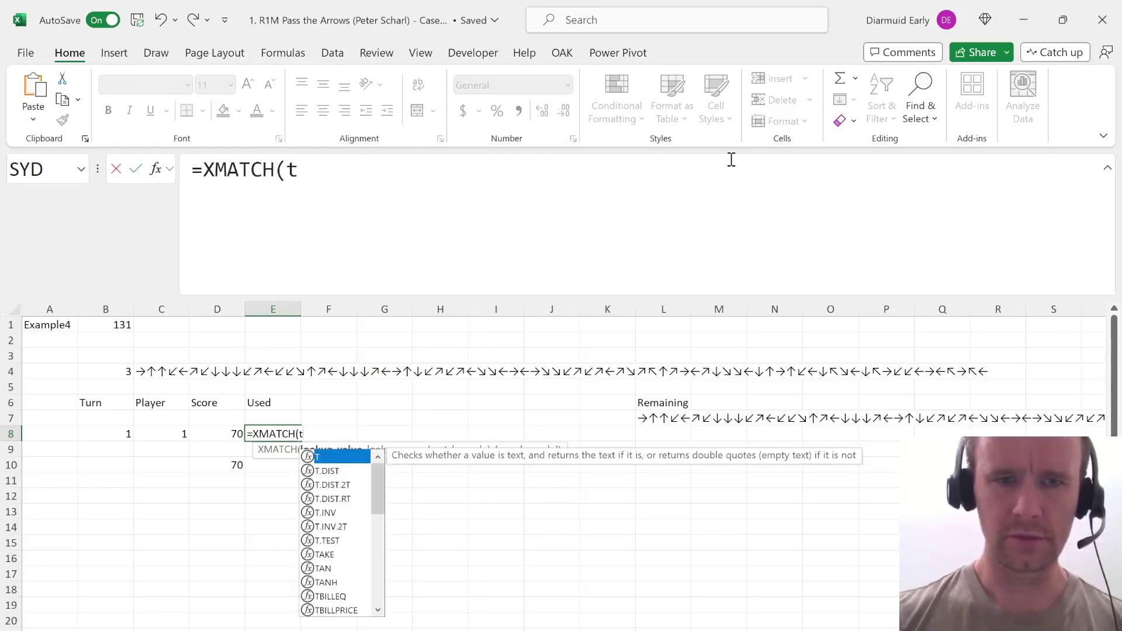
text(rue,ist)
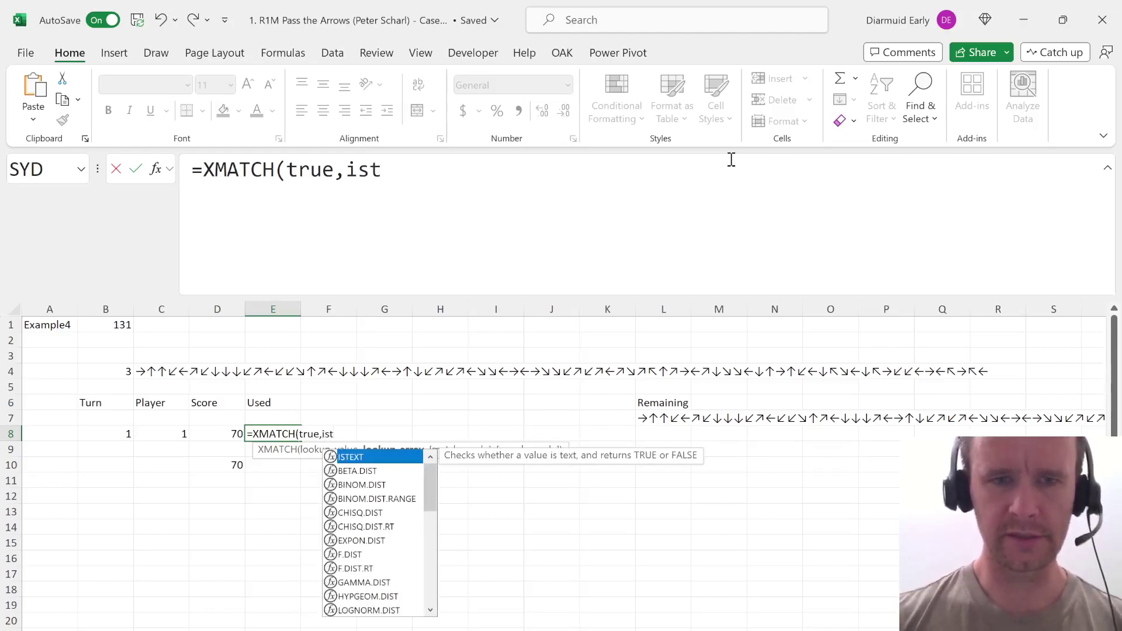
key(Tab)
key(ctrl+v)
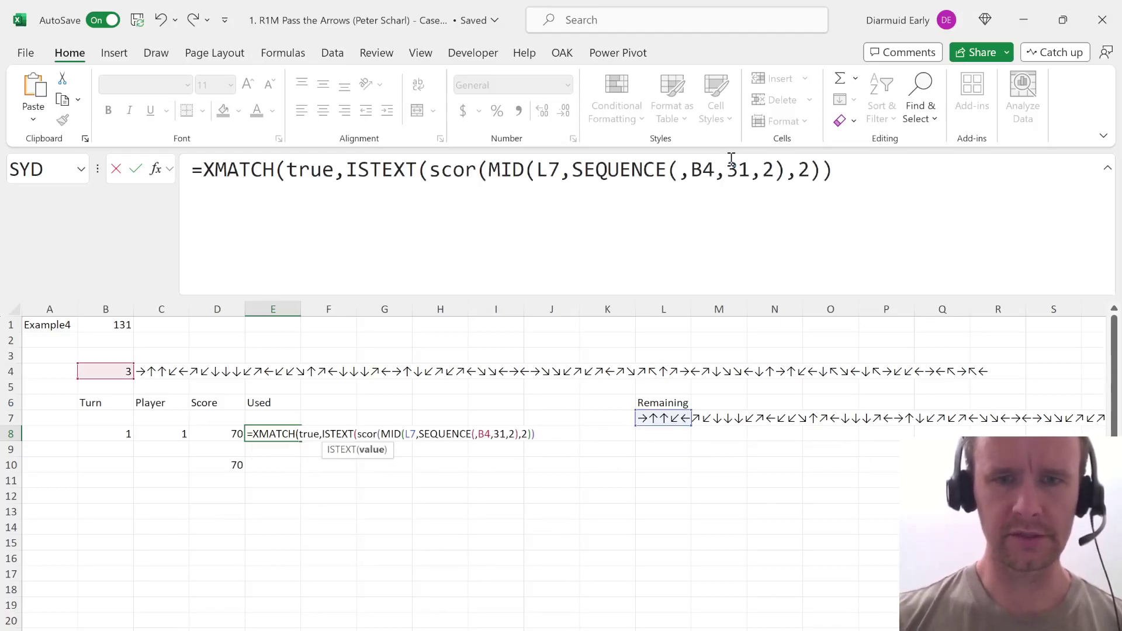
text())
key(Return)
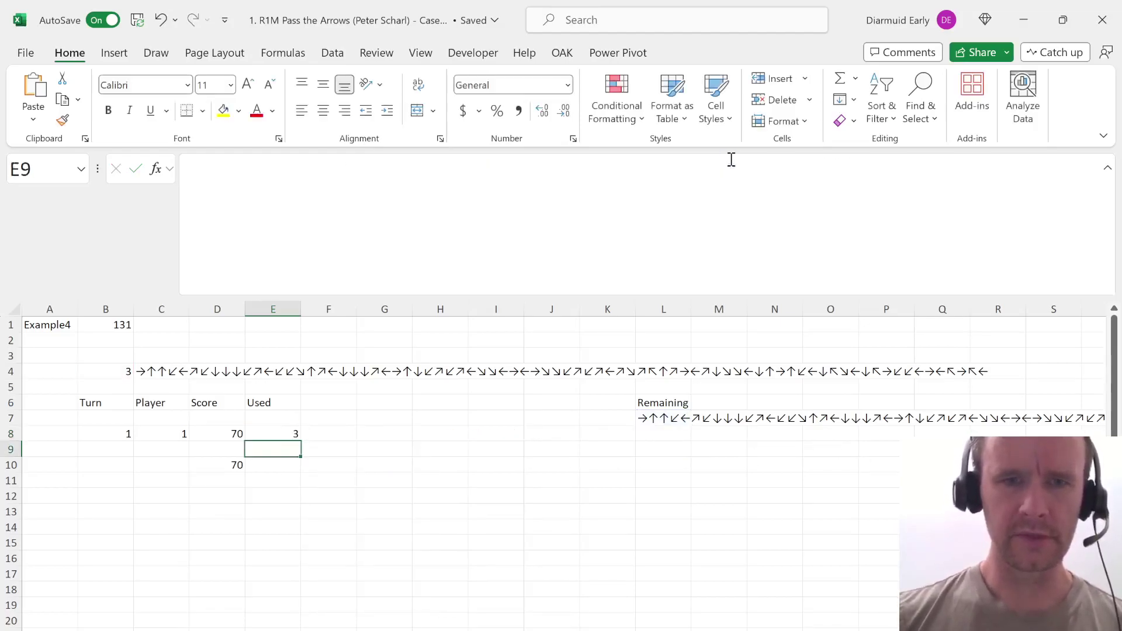
key(Up)
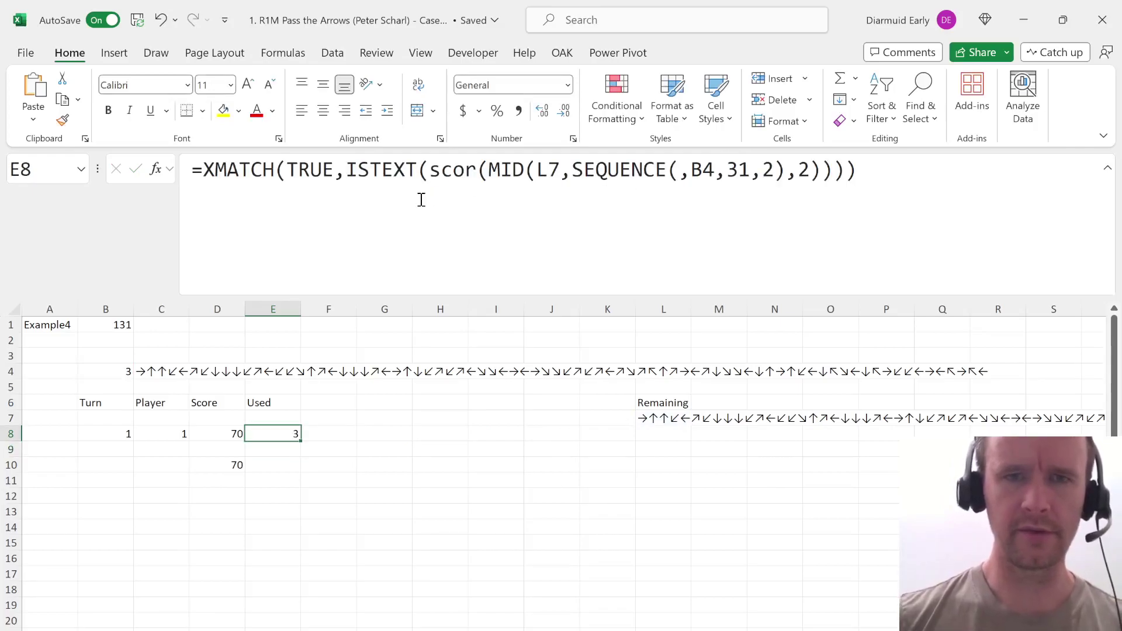
Wrap E8 in IFERROR with a $B$4 fallback and make both B4 references absolute.
click(201, 170)
text(I)
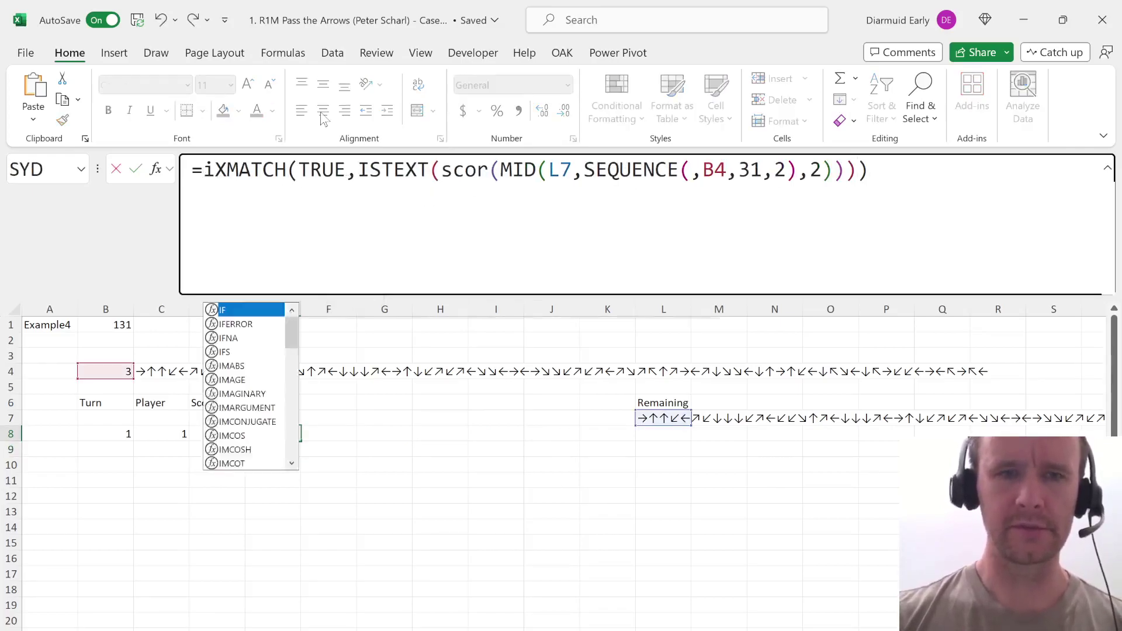
text(FERROR()
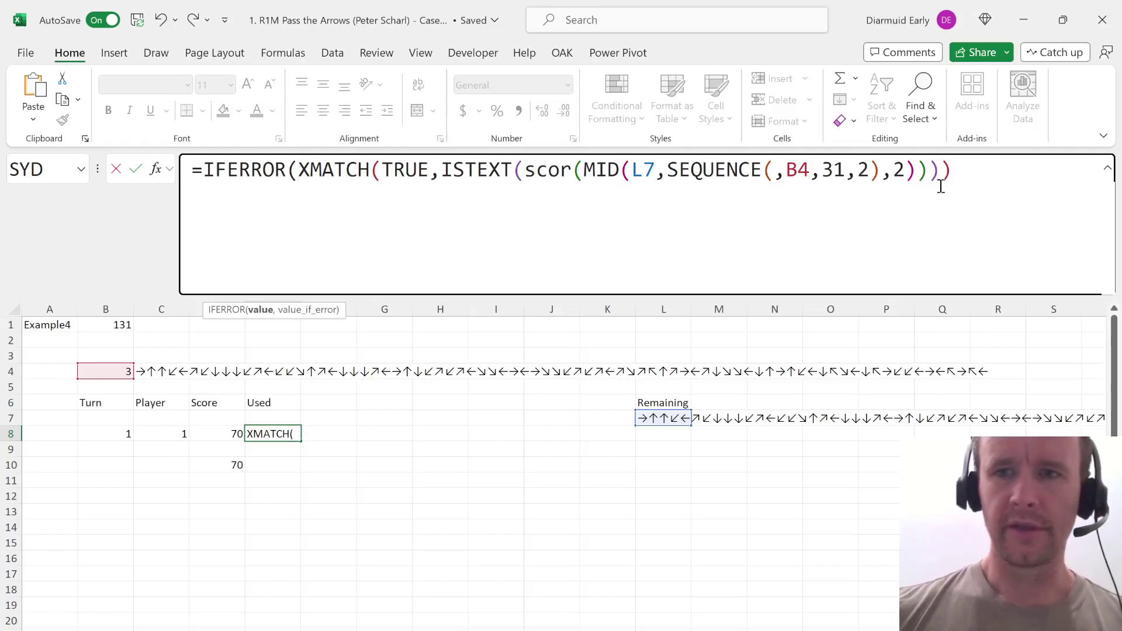
click(961, 183)
text(,)
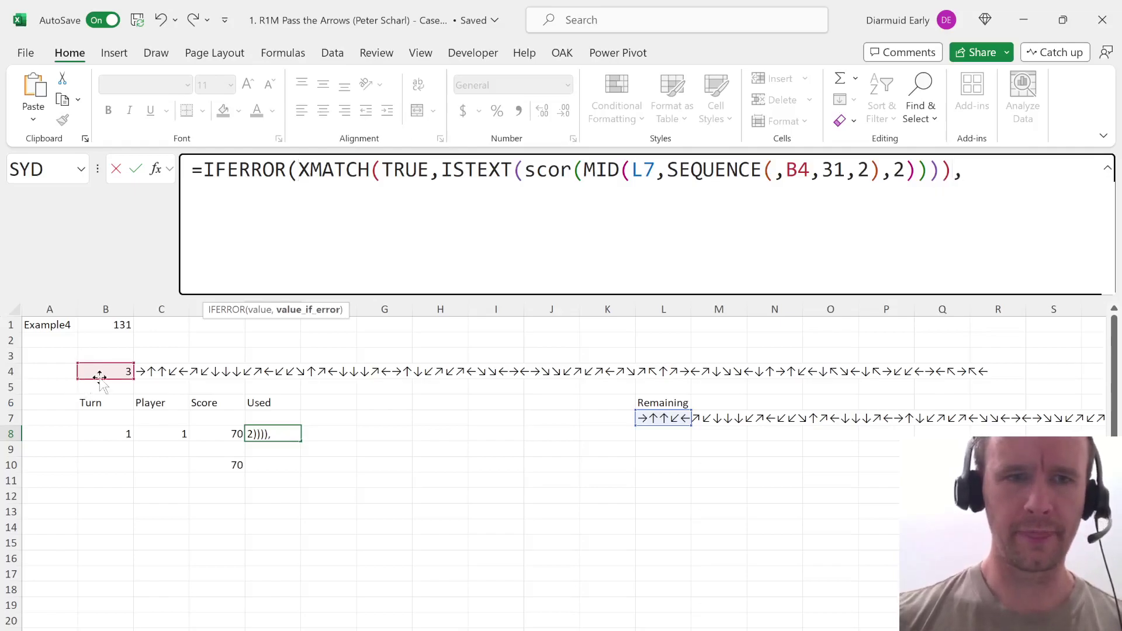
click(109, 370)
text())
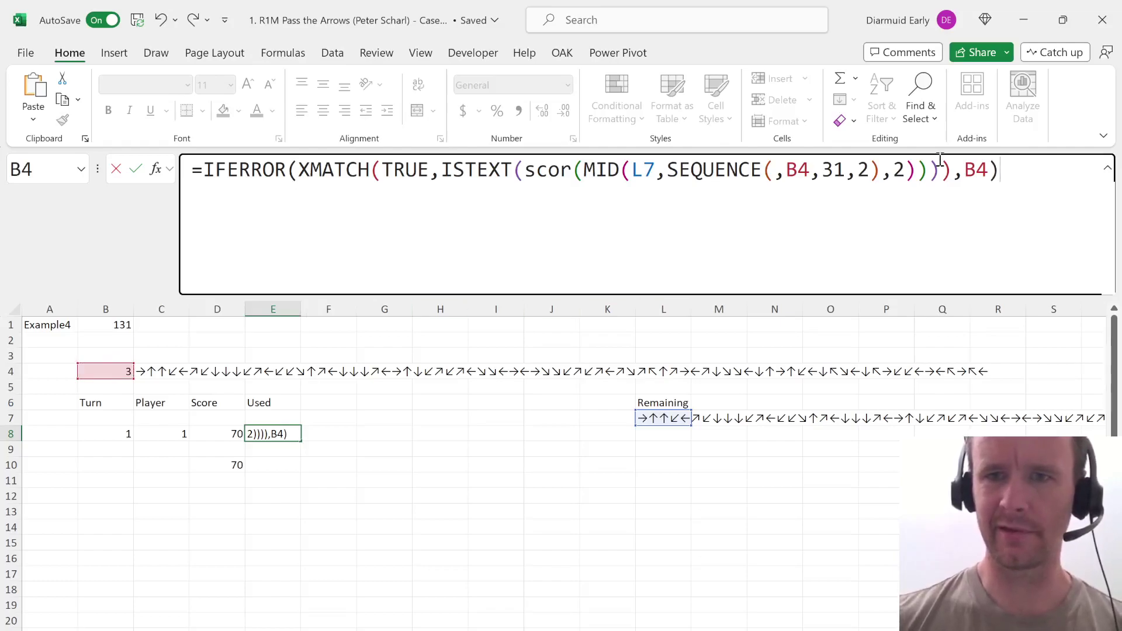
click(975, 174)
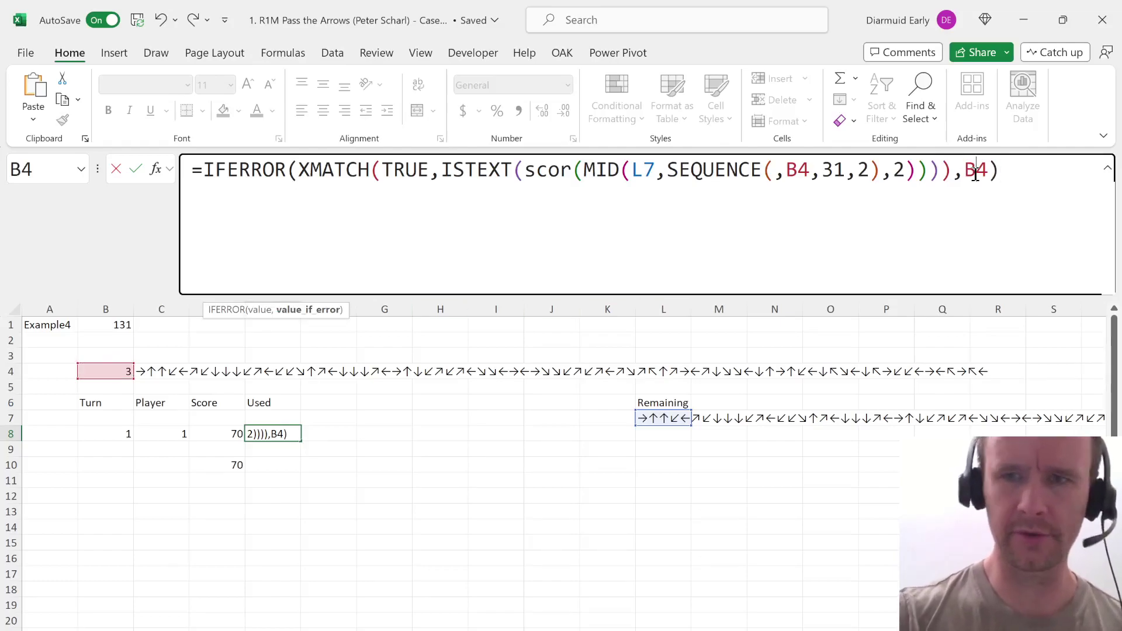
key(F4)
click(790, 173)
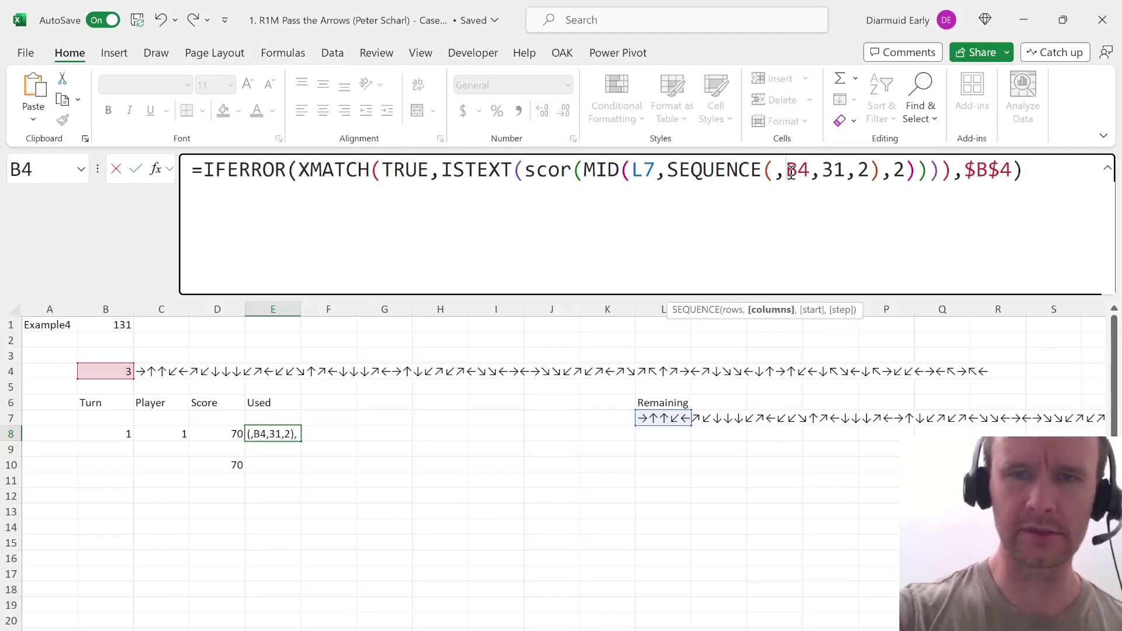
key(F4)
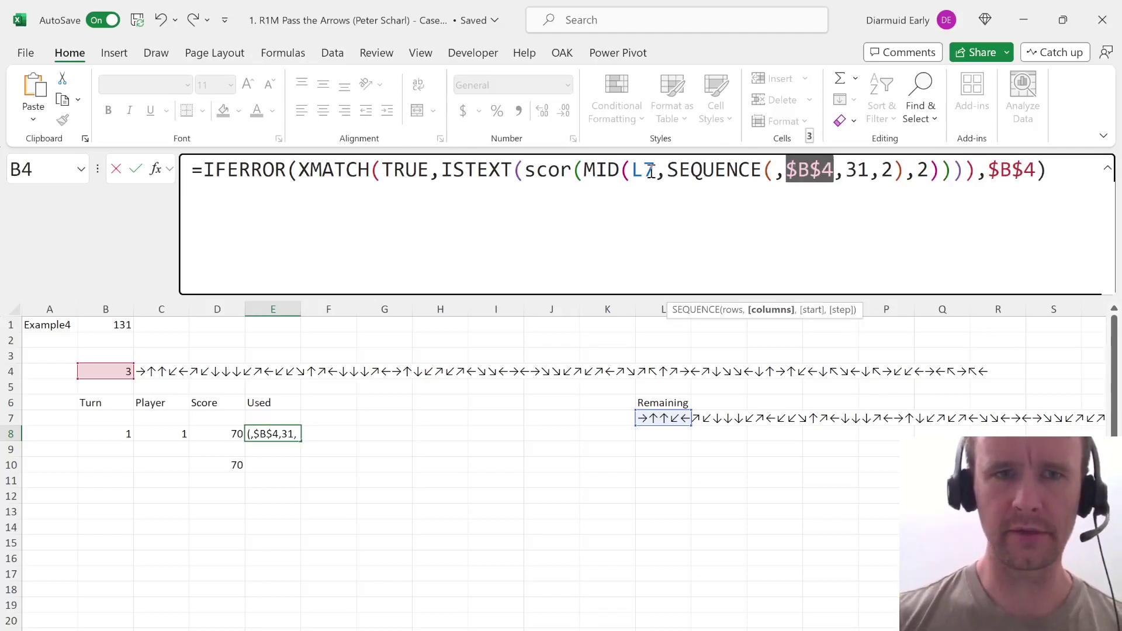
key(Return)
Make the B4 reference in the D8 score formula absolute.
key(Up)
key(Left)
click(597, 169)
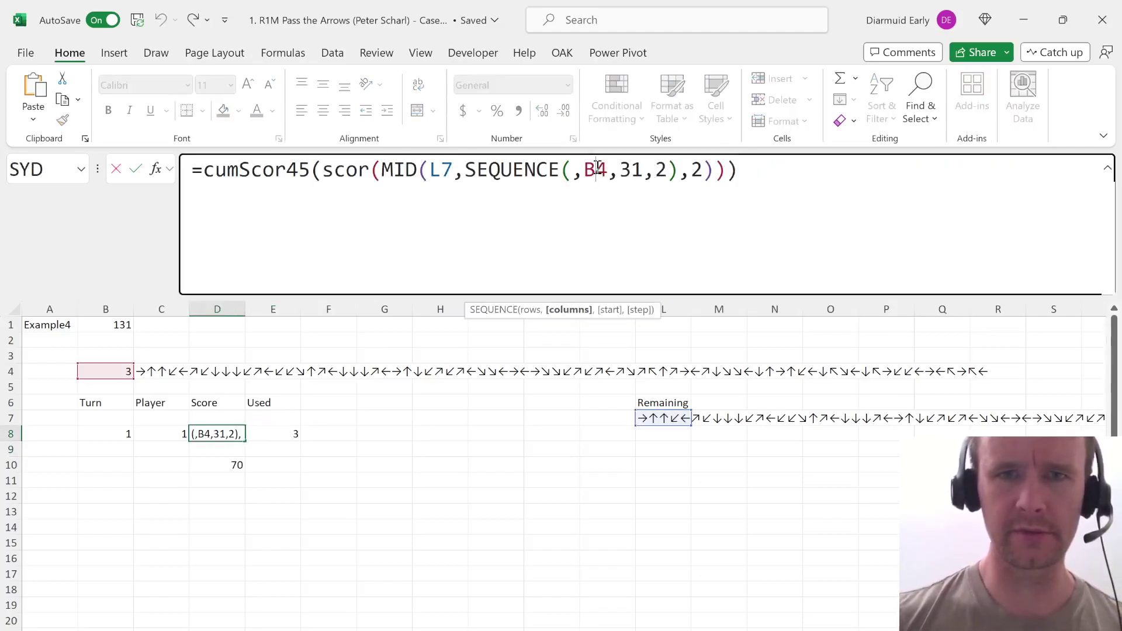
key(F4)
key(Return)
Clear the stray 70 test value from D10.
key(Up)
key(Right)
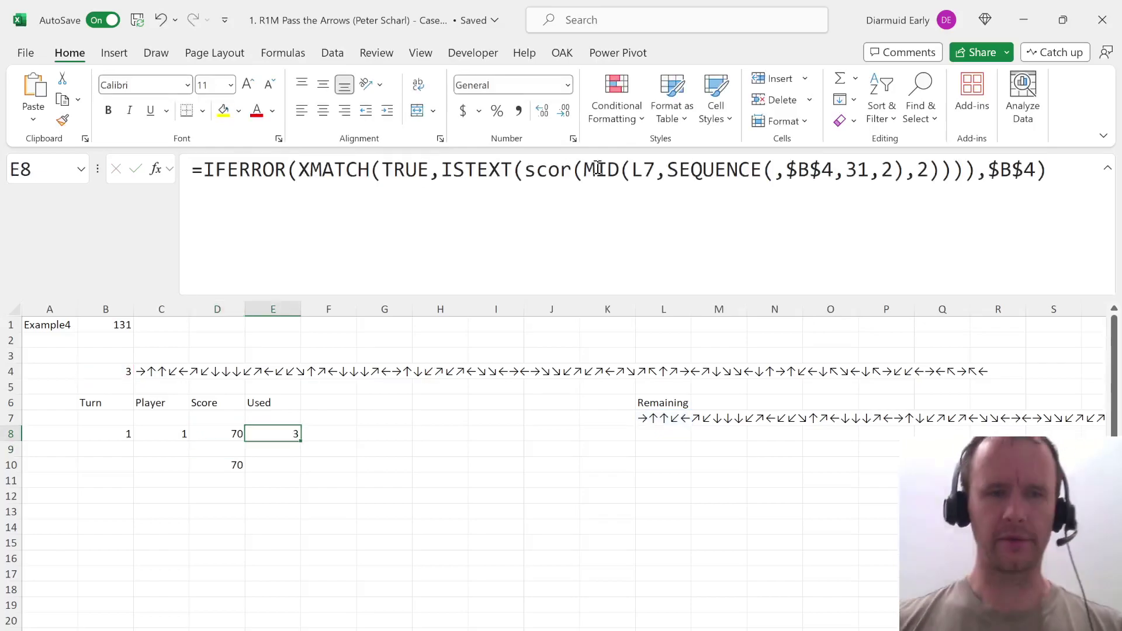
key(Down)
key(Left)
key(Down)
key(Delete)
key(Up)
key(Right)
key(Right)
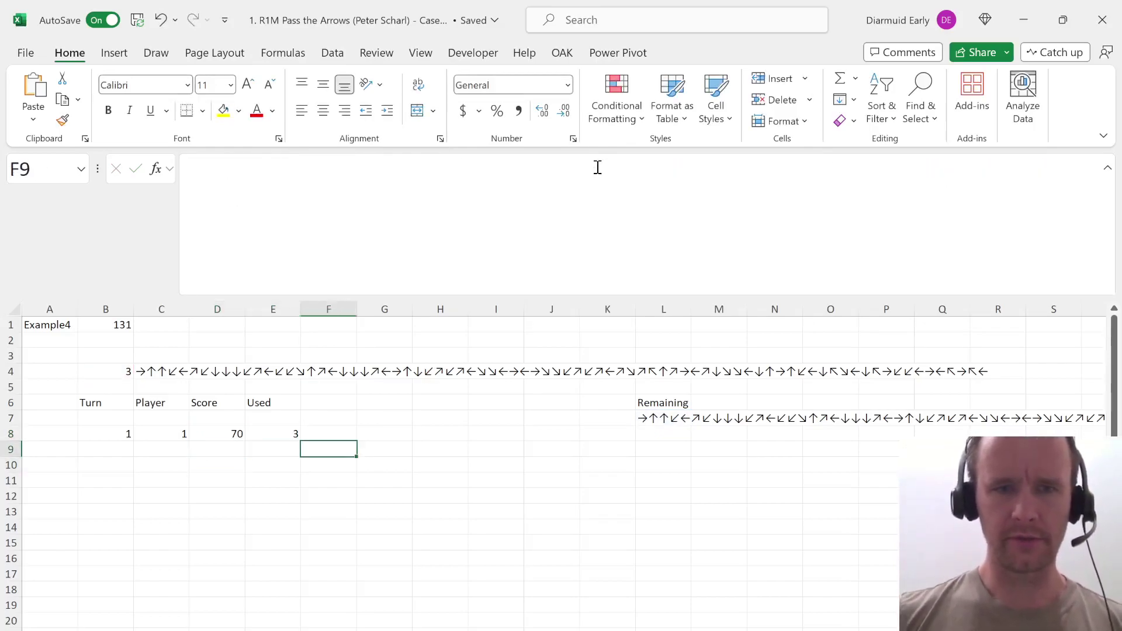
key(Right)
key(Up)
key(Right)
key(Right)
key(Right)
key(Right)
key(Right)
Enter =MID(L7,E8*2+1,LEN(L7)) in L8 to list the arrows left after turn 1.
text(=m)
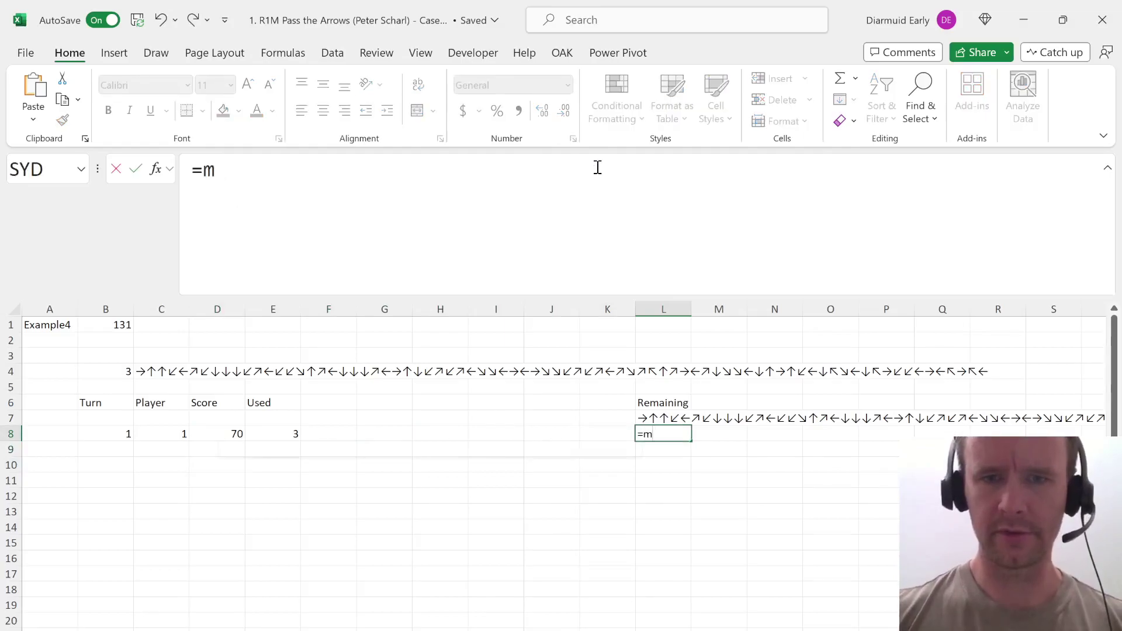
text(i)
key(Tab)
key(Up)
text(,)
key(Left)
key(Left)
key(Left)
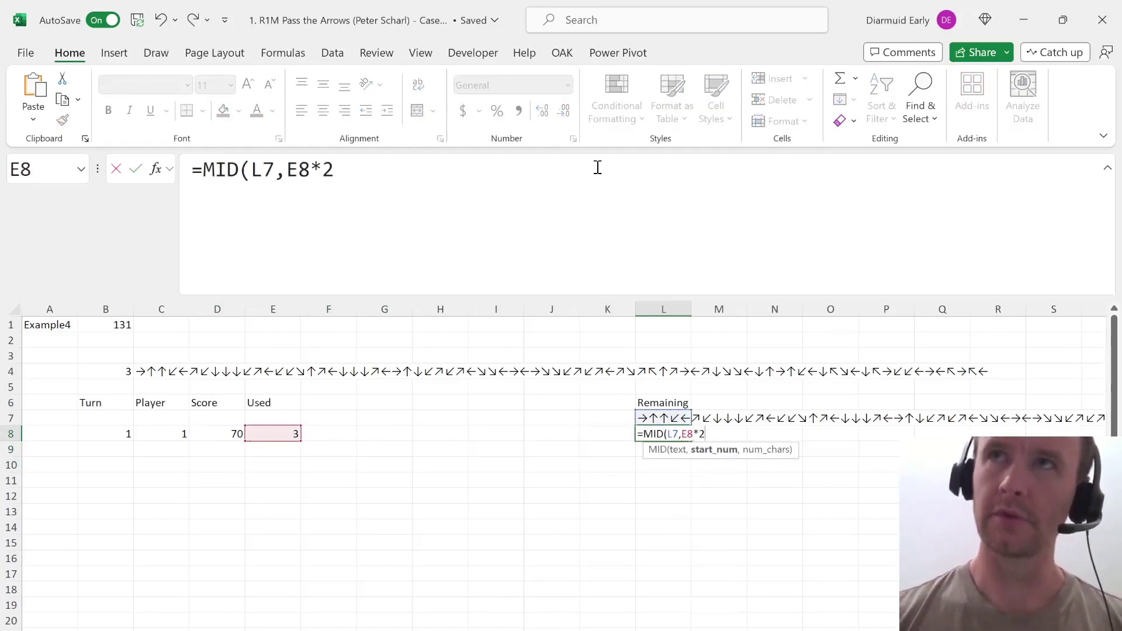
text(,)
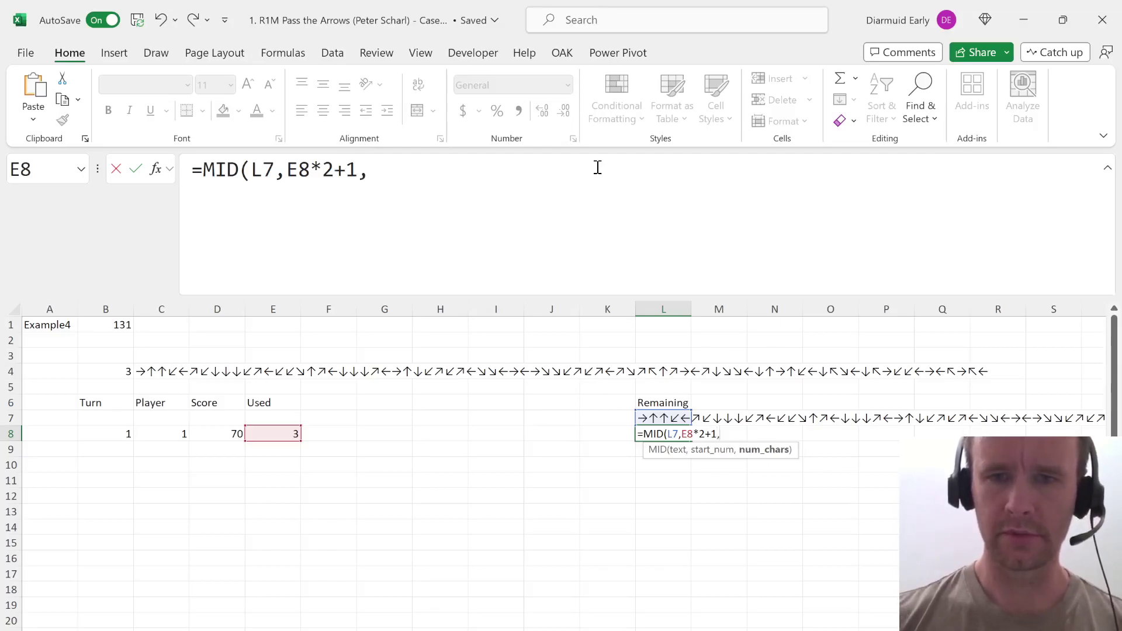
text(len)
key(Tab)
key(Up)
text()))
key(Return)
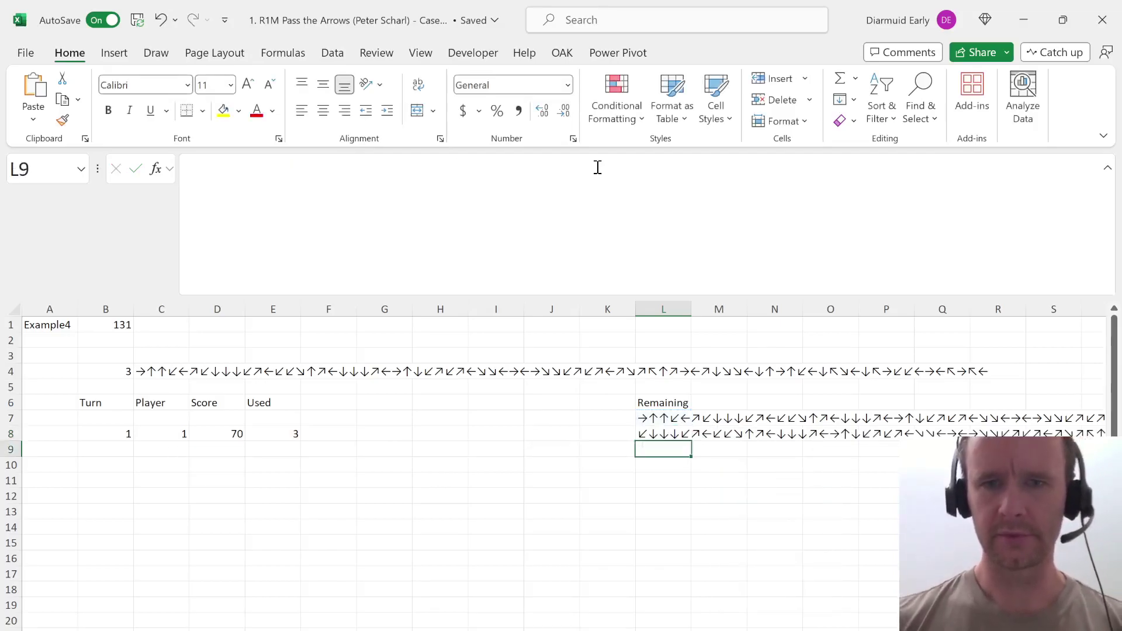
key(Up)
key(ctrl+Left)
key(ctrl+Left)
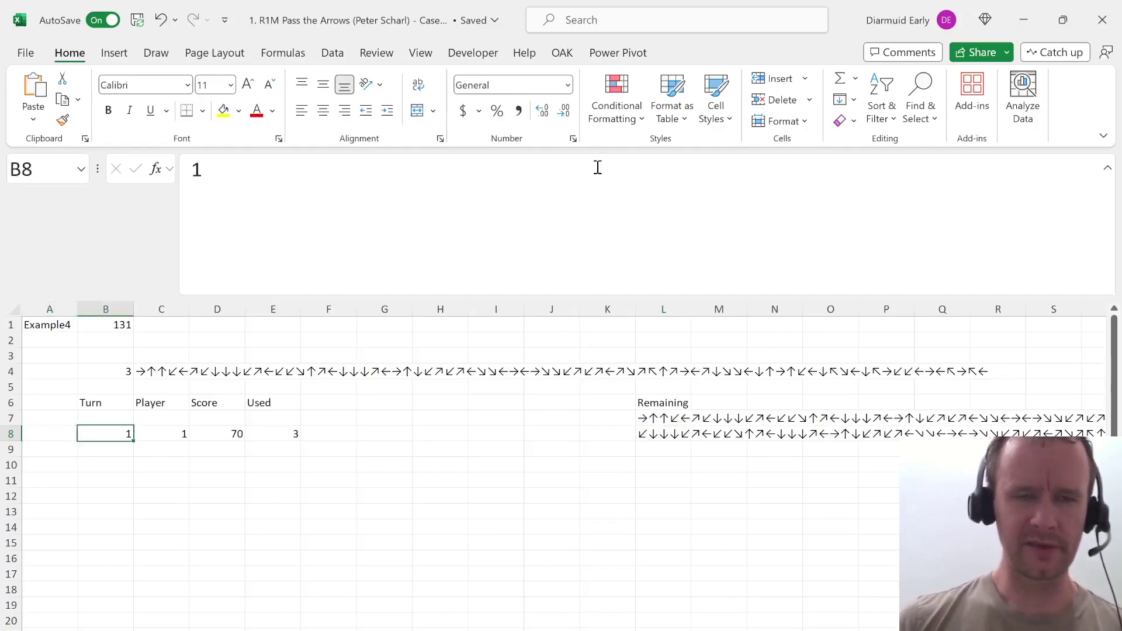
key(Down)
Enter turn 2's number in B9 and the alternating player formula in C9.
text(=)
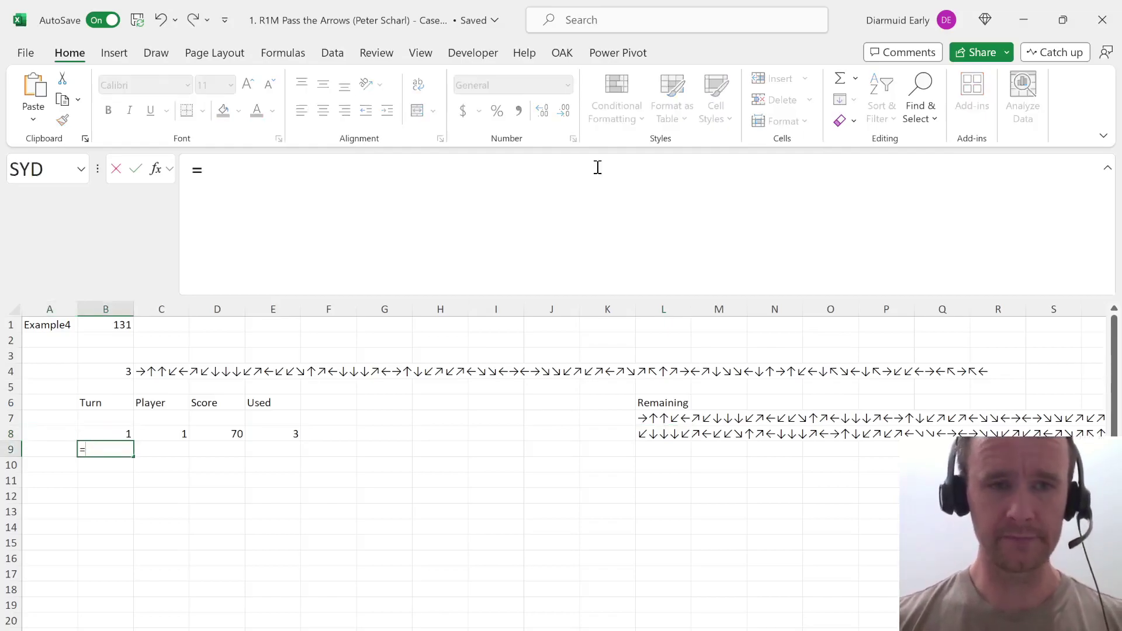
key(Up)
key(Return)
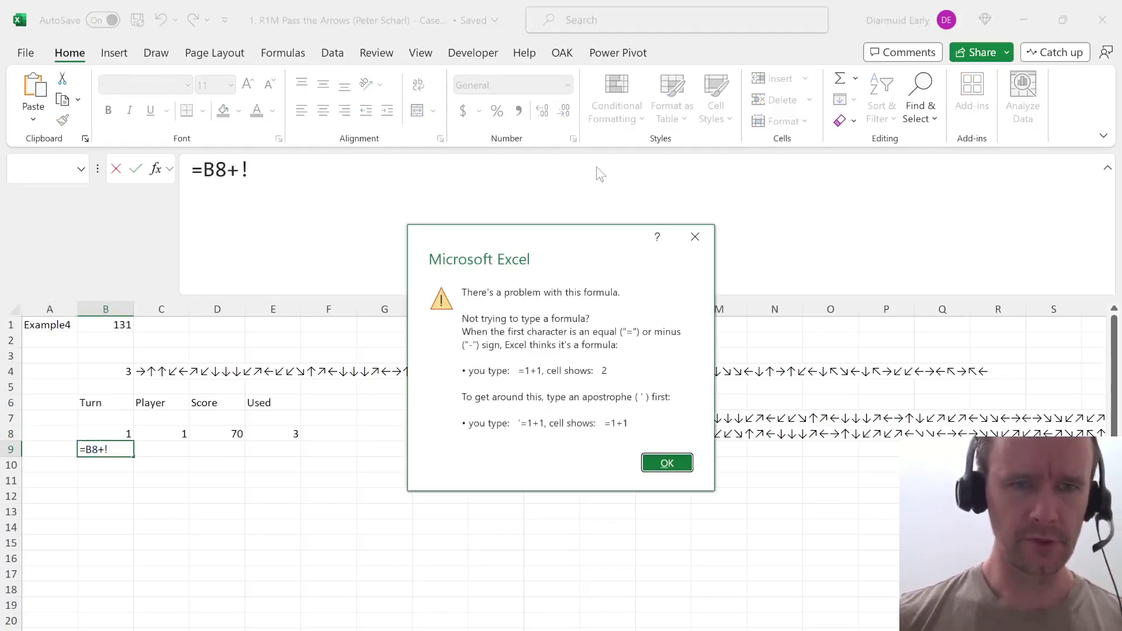
key(Return)
key(Return)
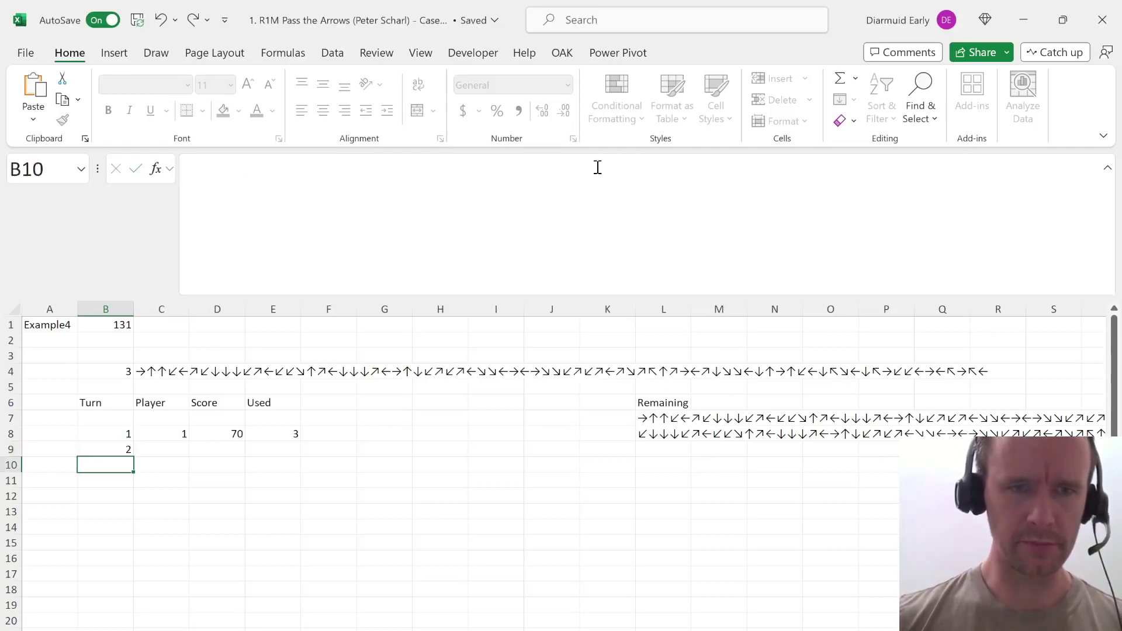
key(Up)
key(Right)
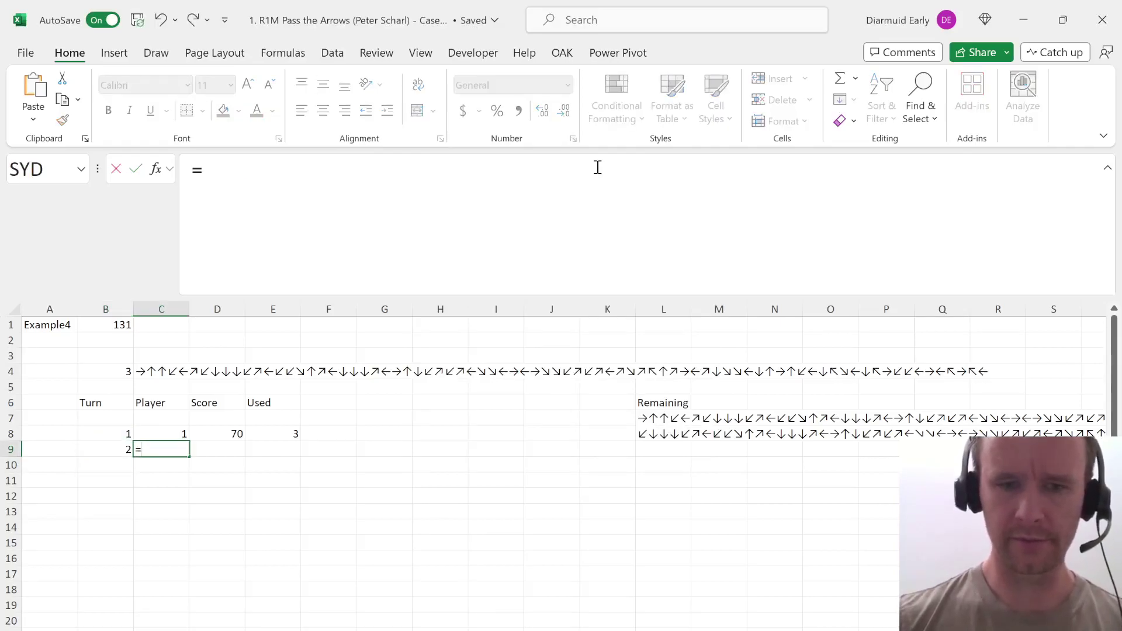
key(Up)
key(Return)
Fill the D8 score formula down into D9 and compare it with E9's Used formula.
key(Up)
key(Right)
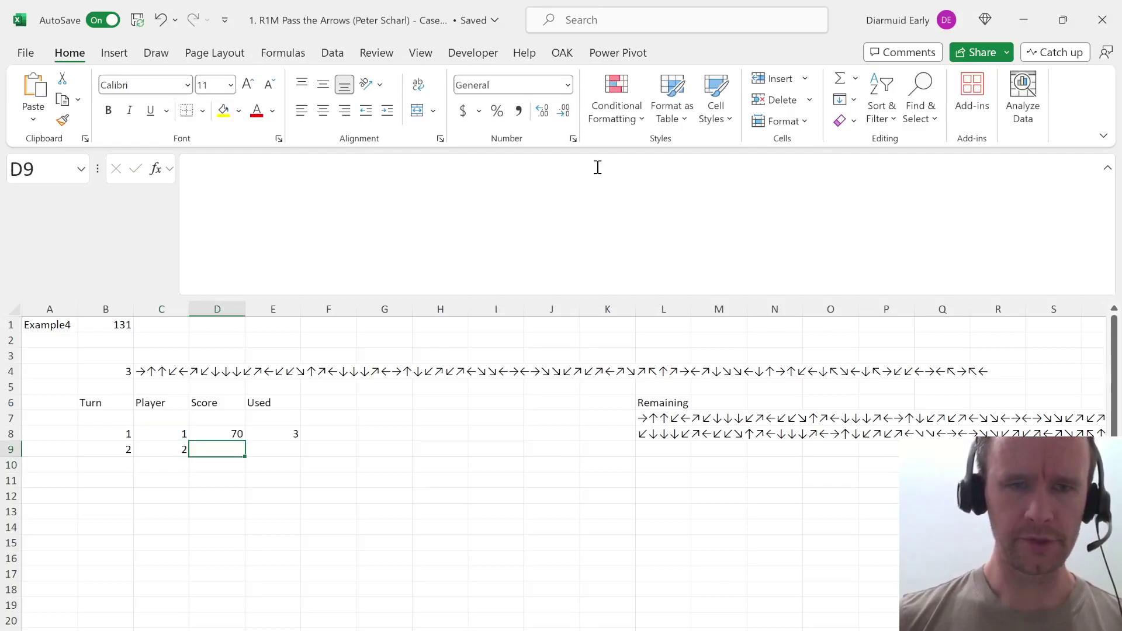
key(ctrl+d)
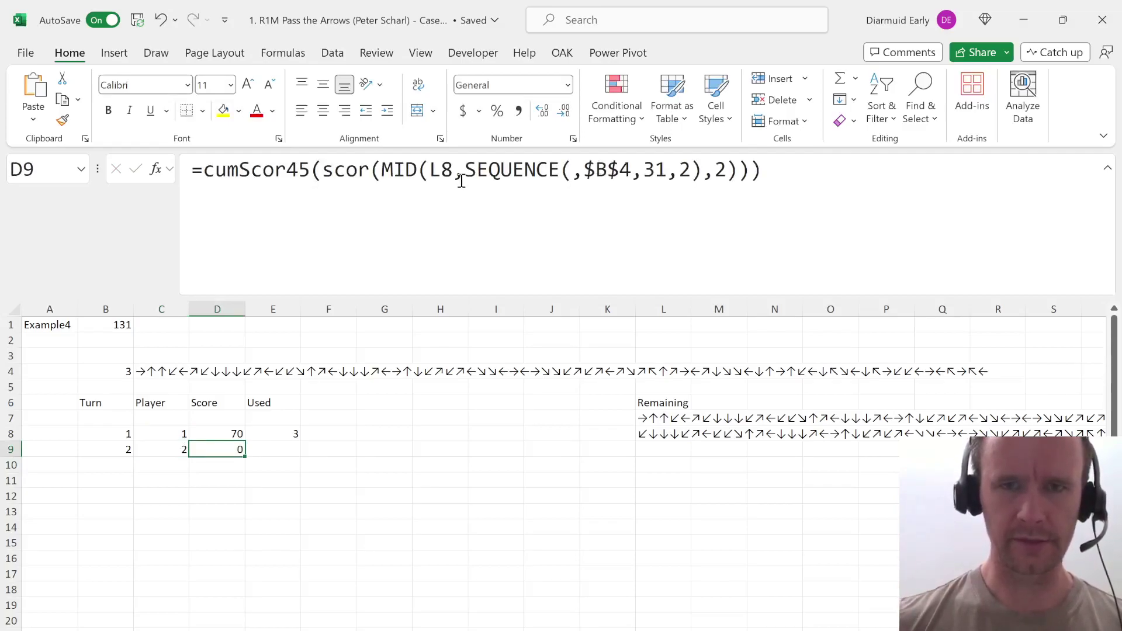
click(479, 186)
key(Escape)
key(Right)
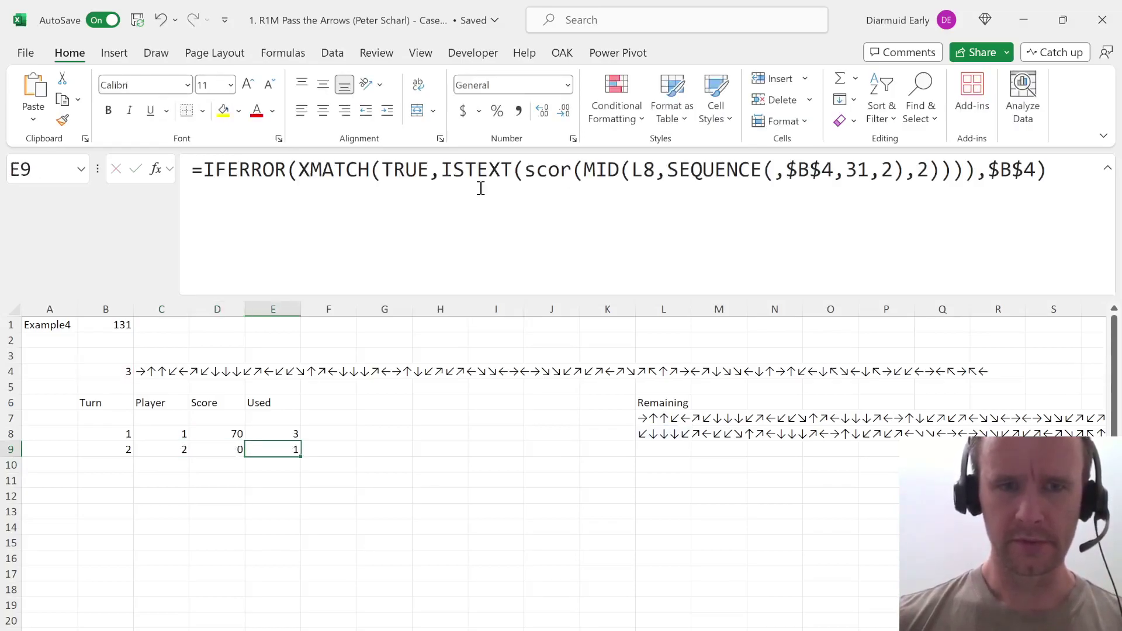
key(Left)
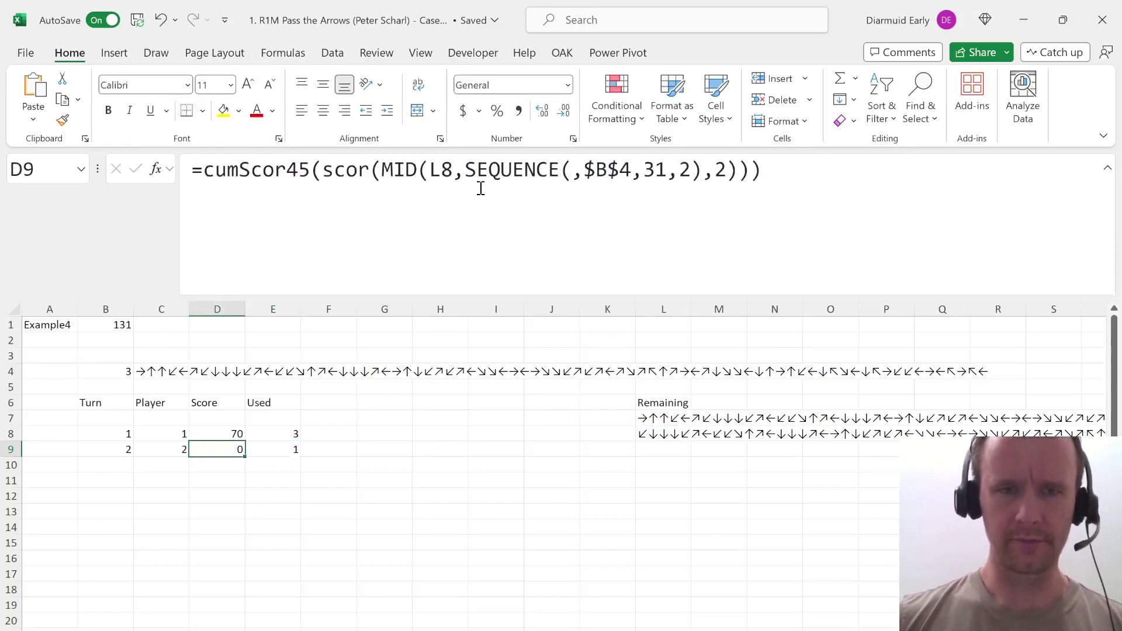
key(Right)
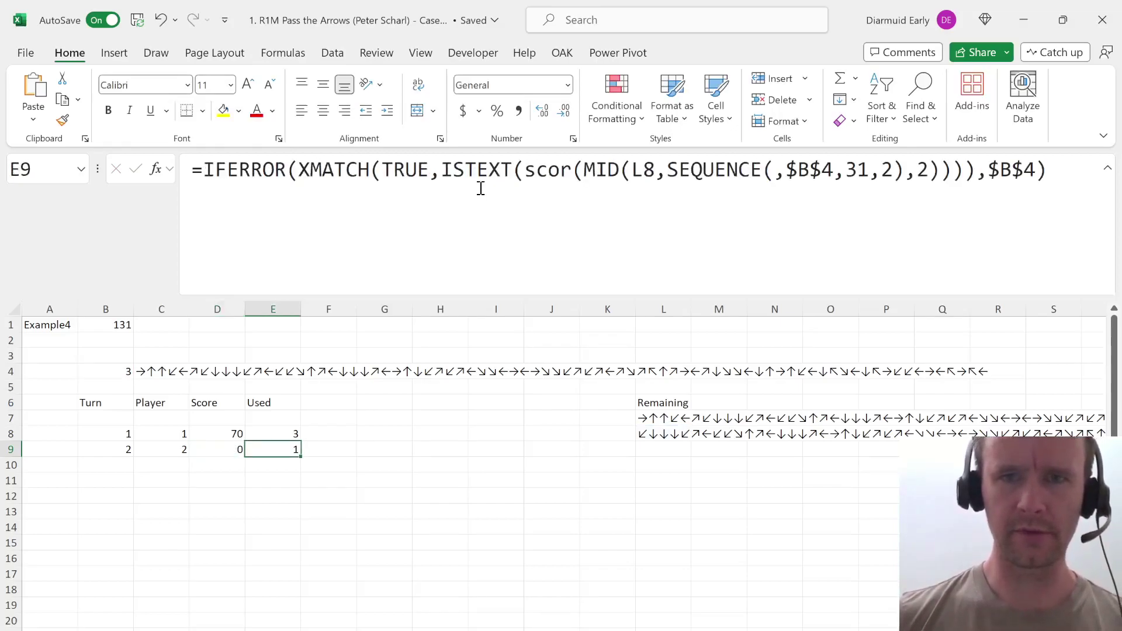
Test the scor expression copied from E9's Used formula in F9, then delete the test.
click(548, 171)
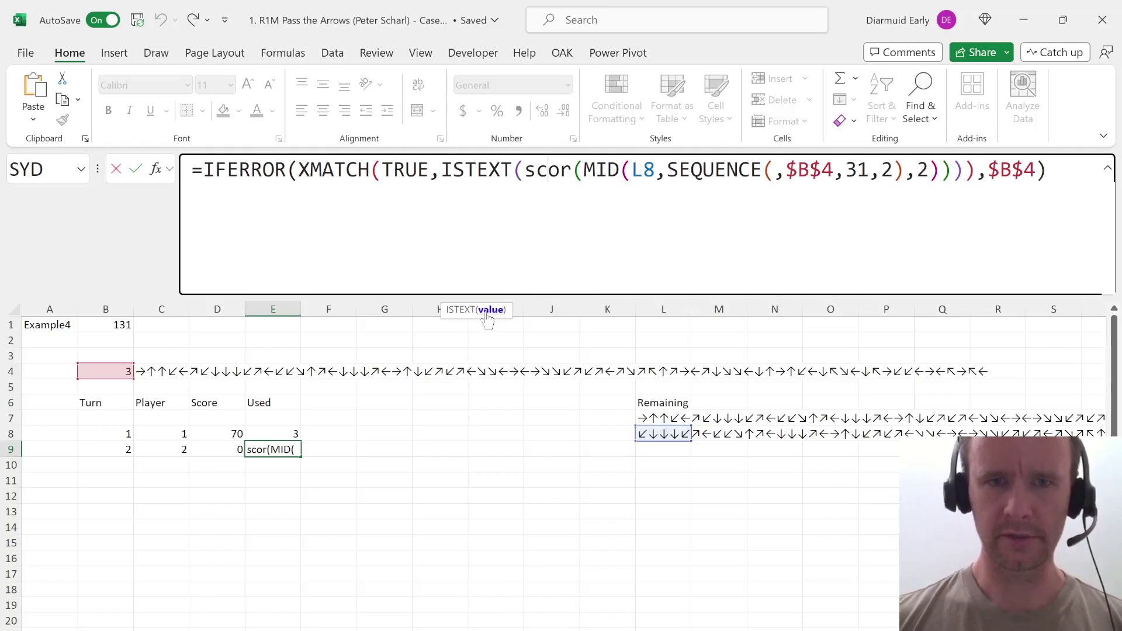
click(491, 310)
key(ctrl+c)
key(Tab)
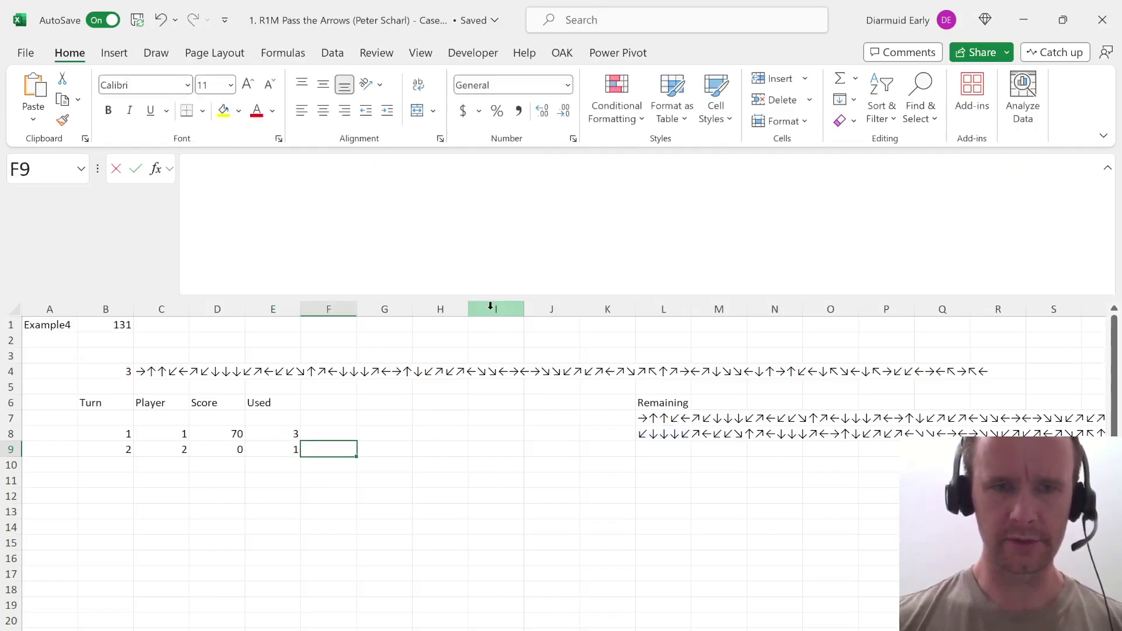
text(=)
key(ctrl+v)
key(ctrl+Return)
key(Return)
key(Up)
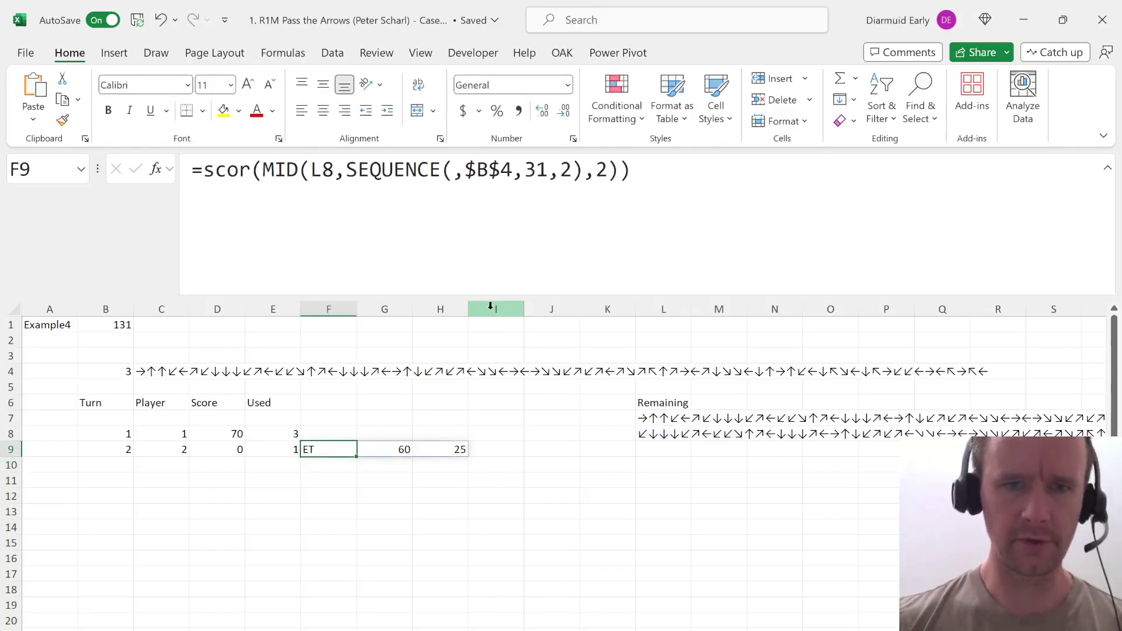
key(Delete)
Fill L8's Remaining formula down into L9.
key(Right)
key(Right)
key(Right)
key(Right)
key(Right)
key(Right)
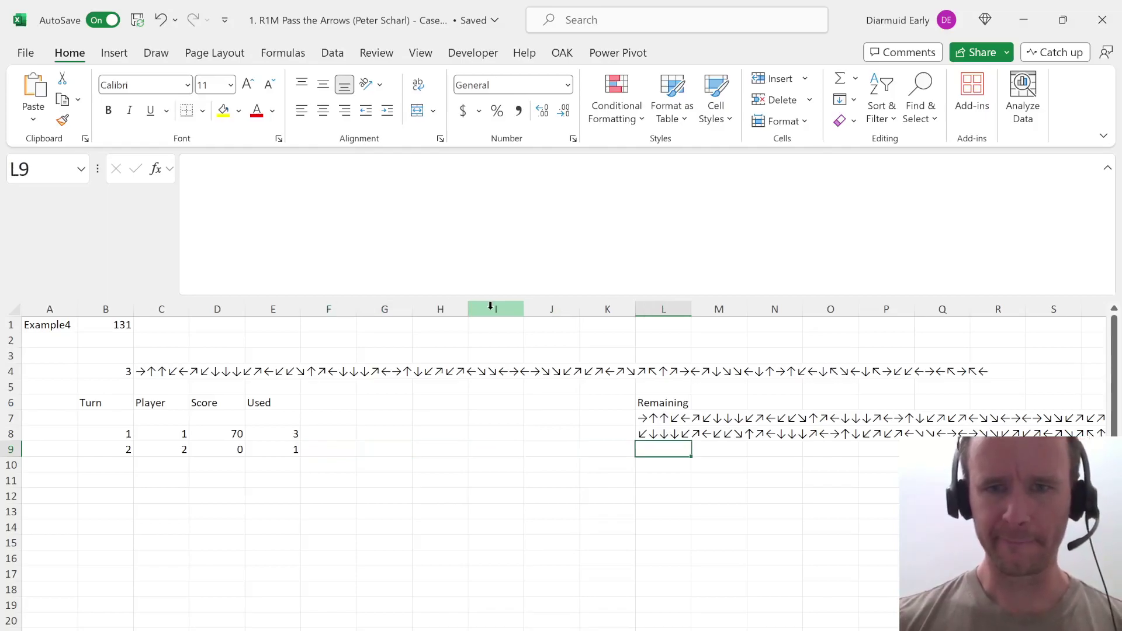
key(ctrl+d)
key(Home)
key(Right)
Fill row 9's Turn-to-Remaining formulas down through row 13.
key(ctrl+shift+Right)
key(ctrl+shift+Right)
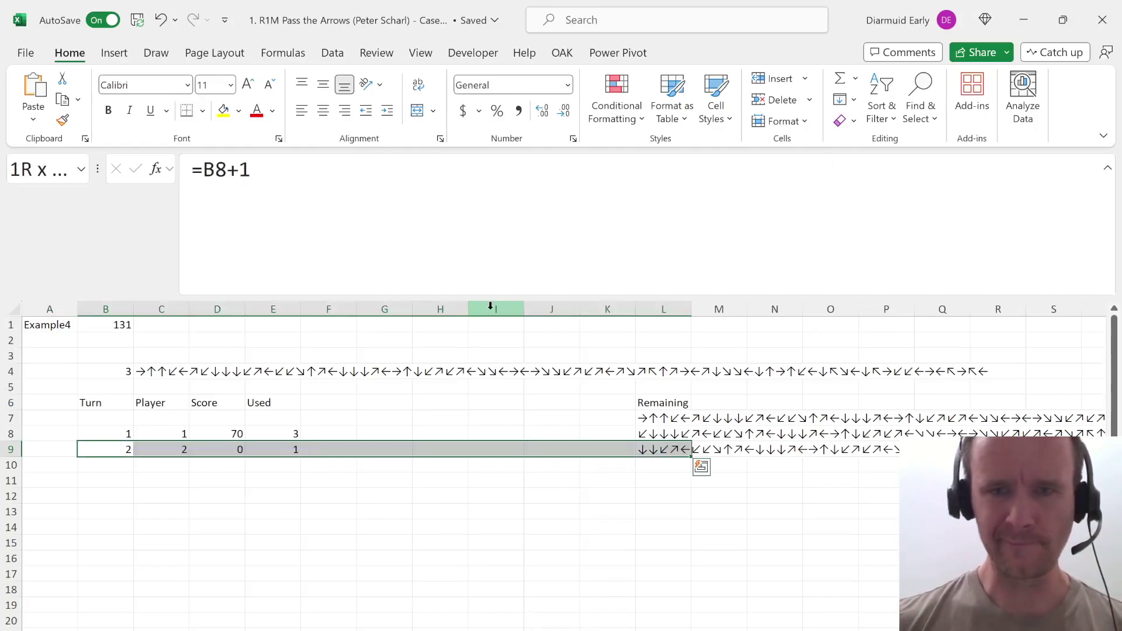
key(shift+Down)
key(shift+Down)
key(shift+Down)
key(shift+Down)
key(ctrl+d)
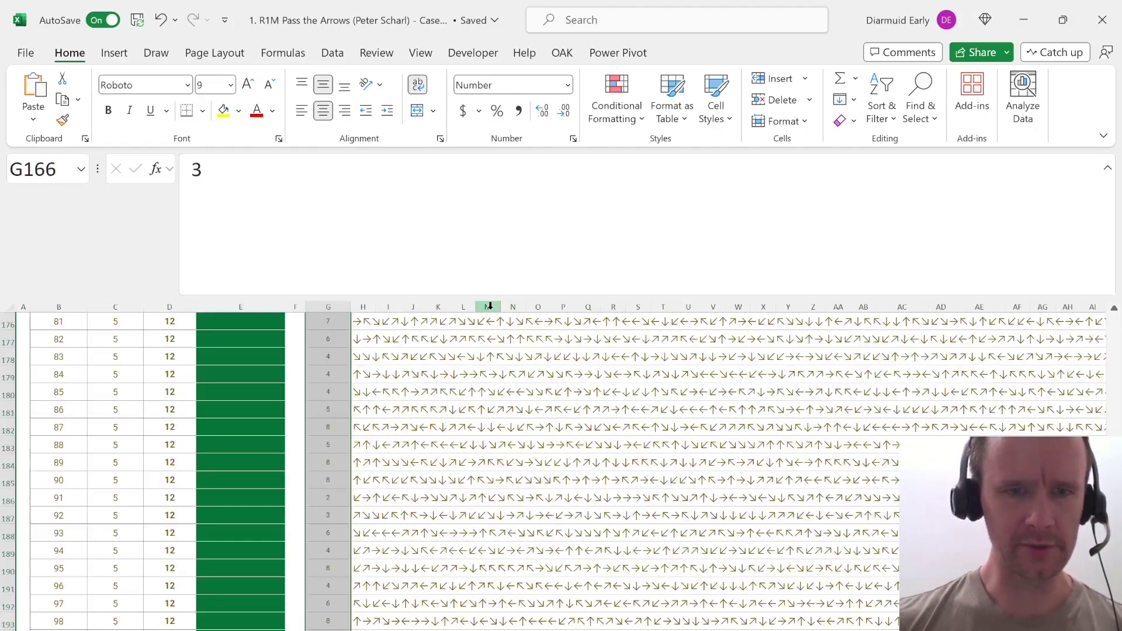
Review the Level 3 to 5 puzzle sections, then return to the Example4 sheet.
key(Left)
key(Up)
key(Up)
key(Up)
key(Up)
key(Up)
key(Up)
key(Up)
key(Up)
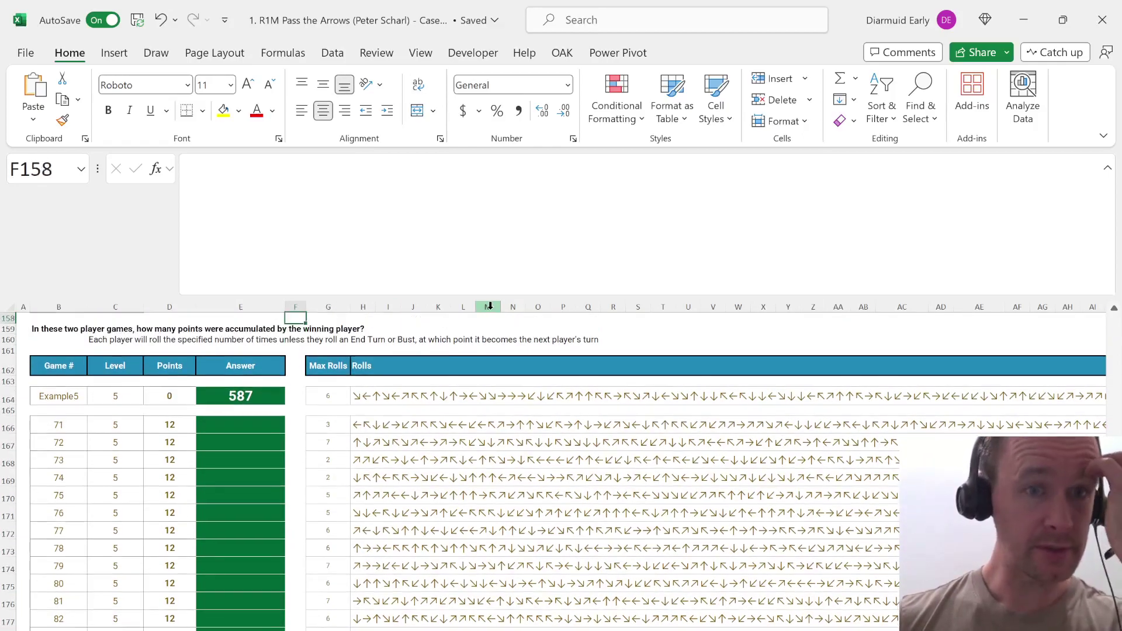
key(Up)
key(Up)
key(Up)
key(Up)
key(Page_Up)
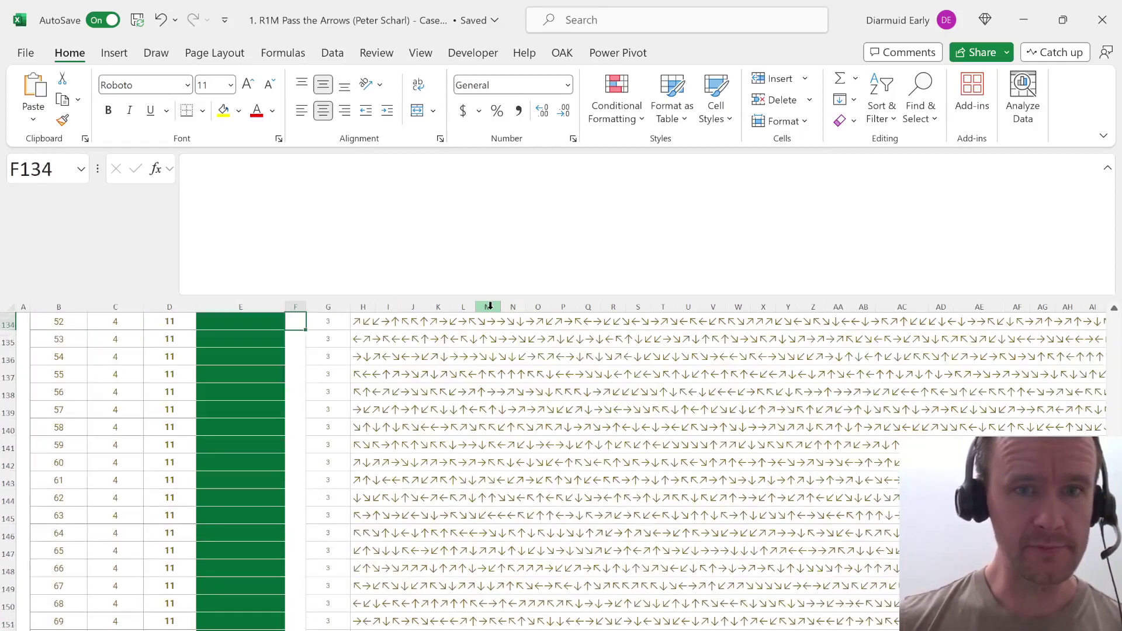
key(Page_Up)
key(Down)
key(Down)
key(Down)
key(Down)
key(Down)
key(Down)
key(Down)
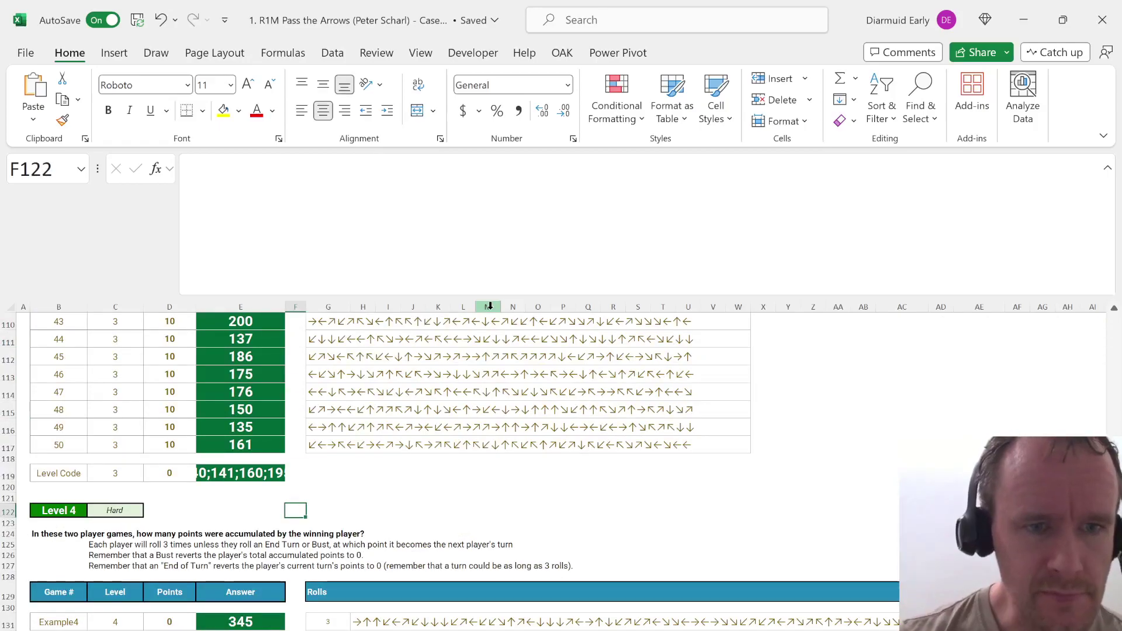
key(ctrl+Page_Down)
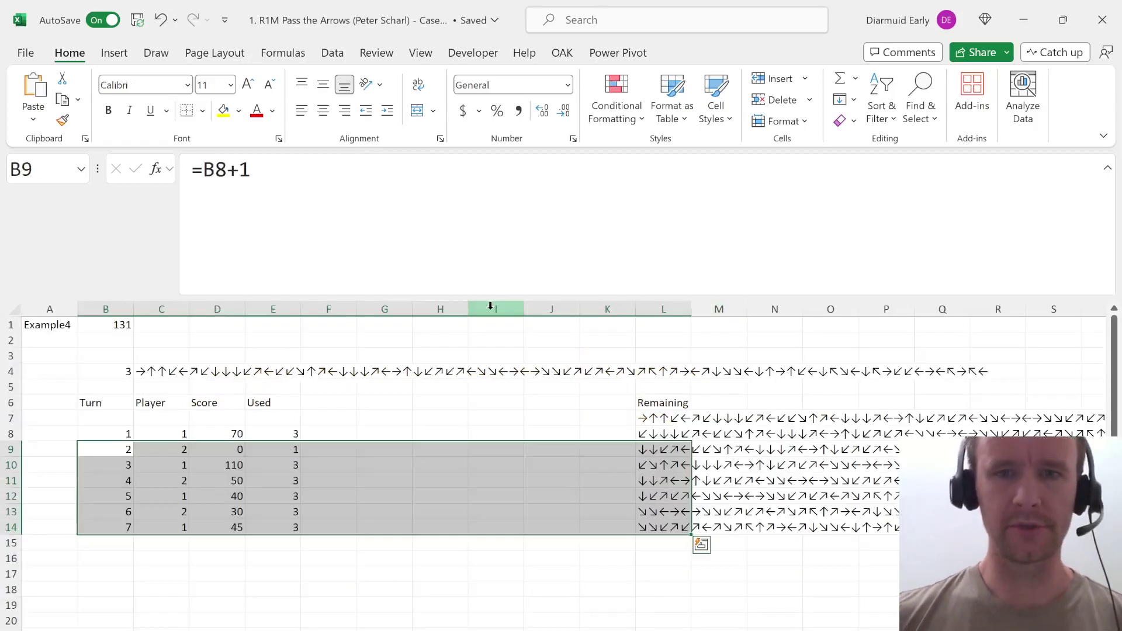
Fill row 14 down past turn 16 and locate the first #N/A score in D17.
key(Down)
key(ctrl+Down)
key(ctrl+shift+Right)
key(ctrl+shift+Right)
key(ctrl+shift+Right)
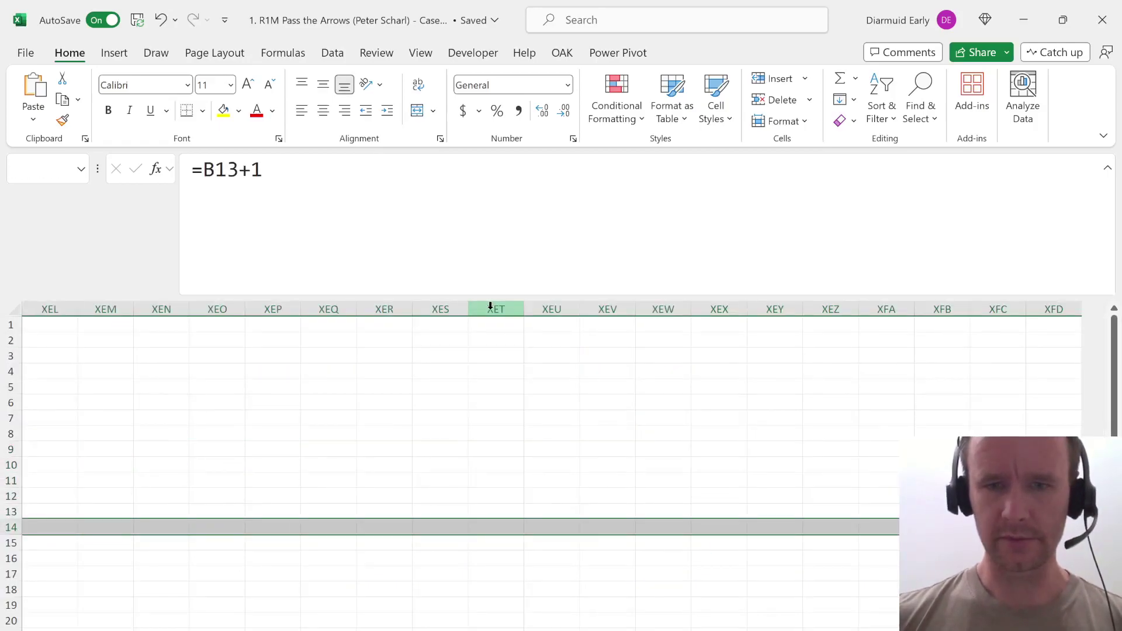
key(ctrl+shift+Left)
scroll(491, 306, down, 1)
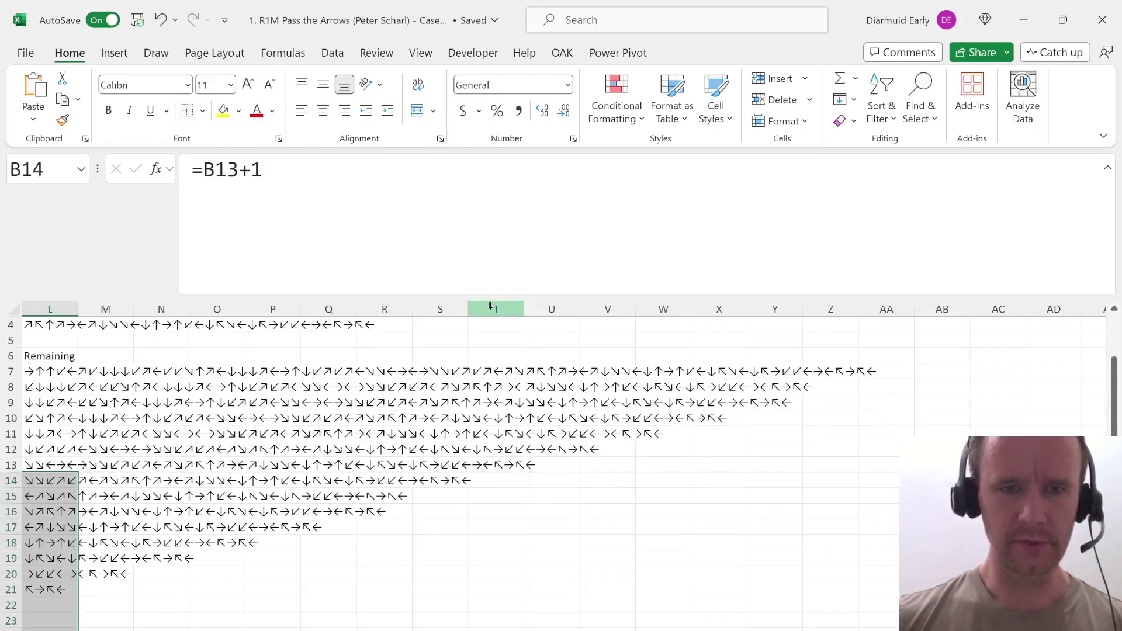
key(Left)
key(Right)
key(Right)
key(Right)
key(Down)
key(Down)
key(Down)
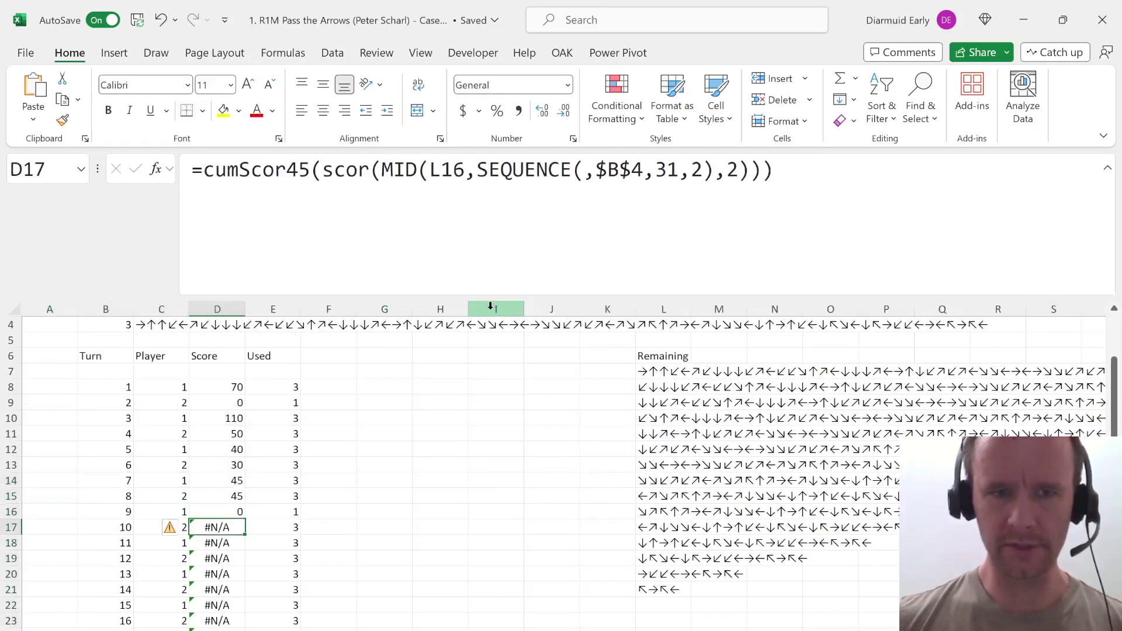
Step through D17's Score formula with Evaluate Formula to trace the #N/A.
key(F2)
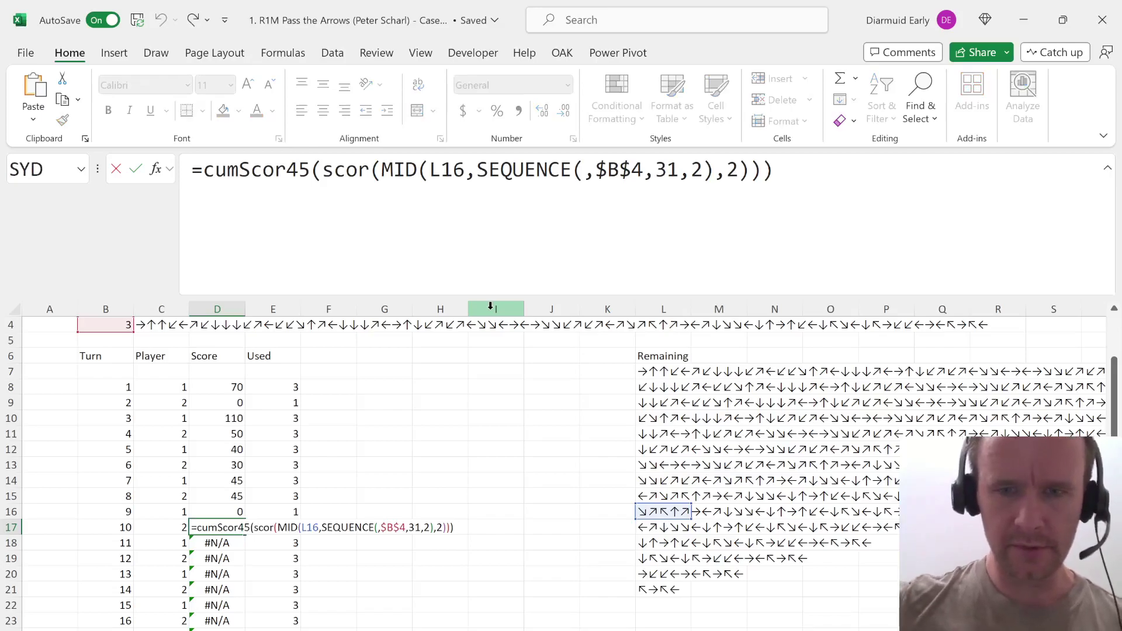
key(Escape)
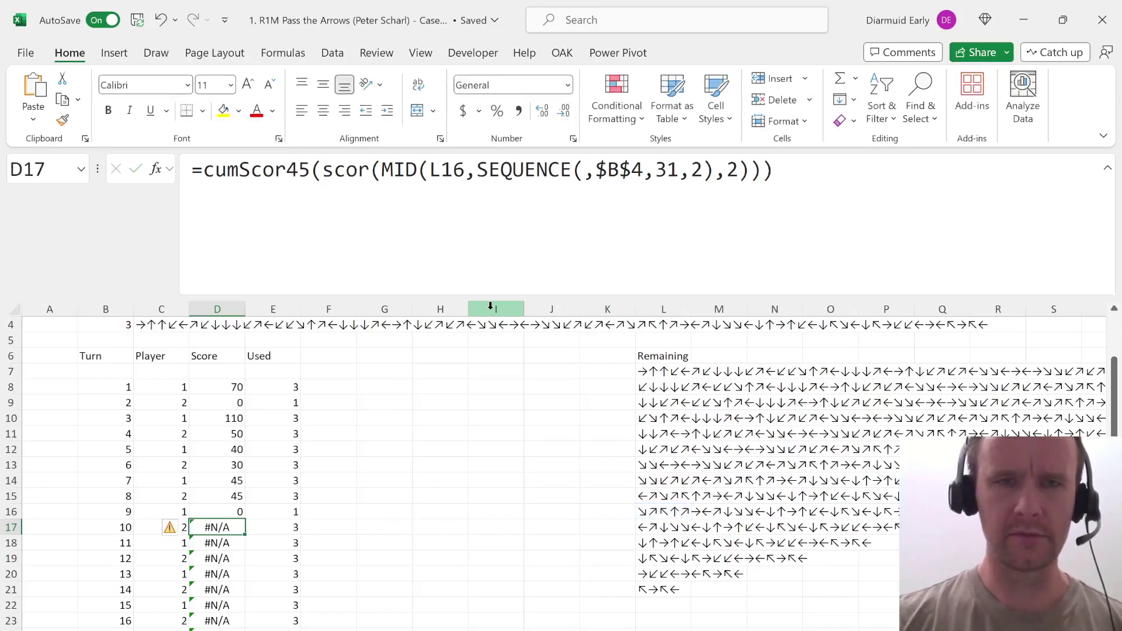
key(alt+m+v)
key(Return)
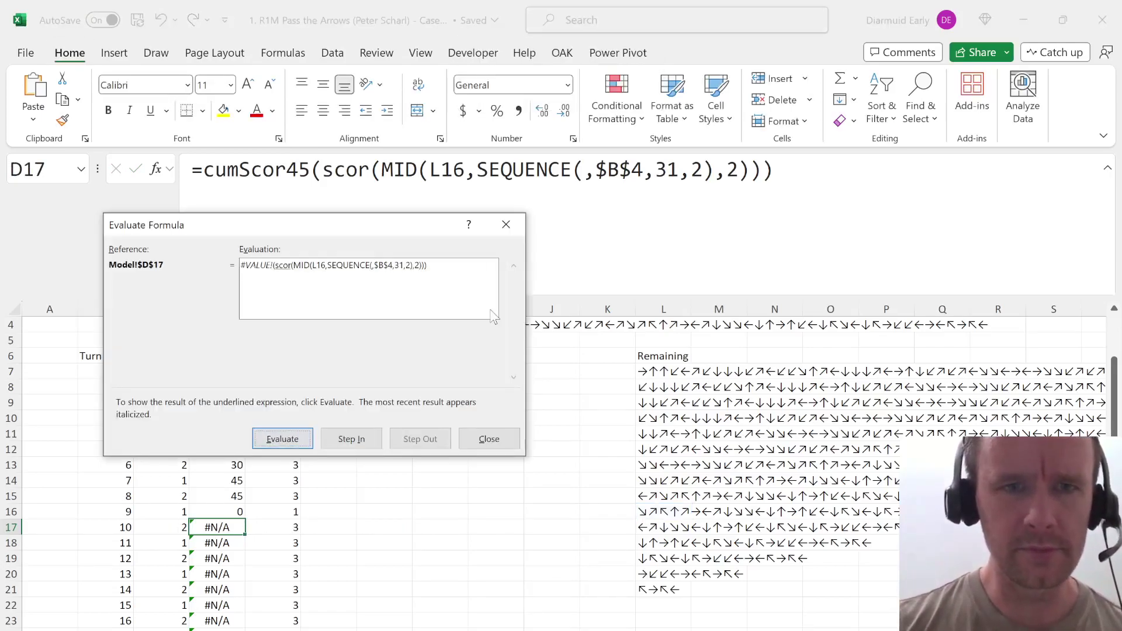
key(Return)
key(Return)
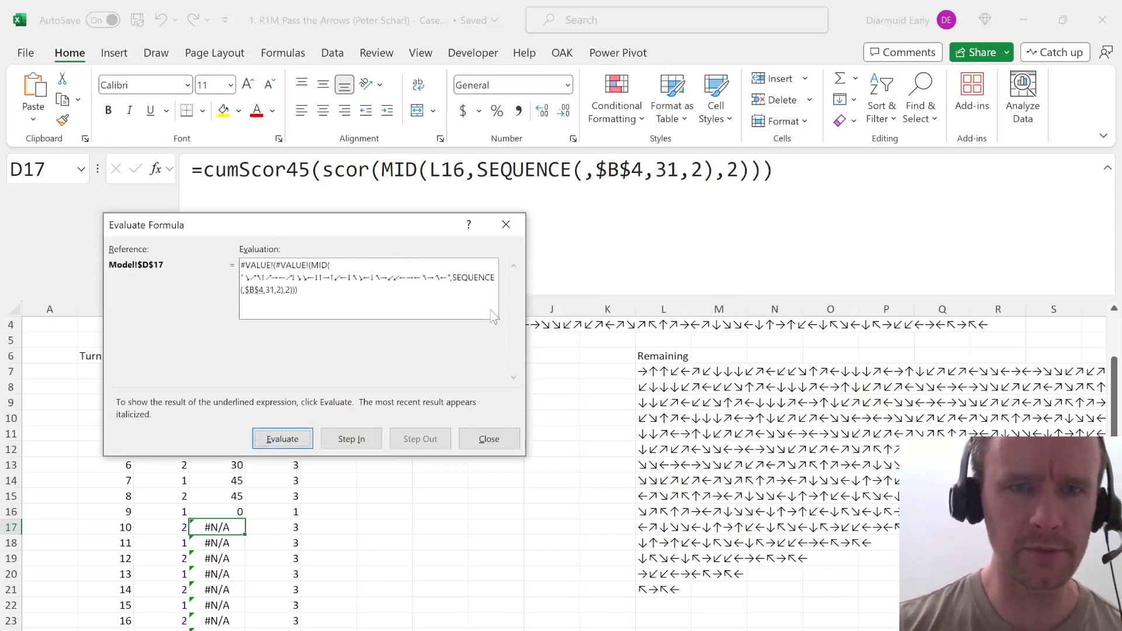
key(Escape)
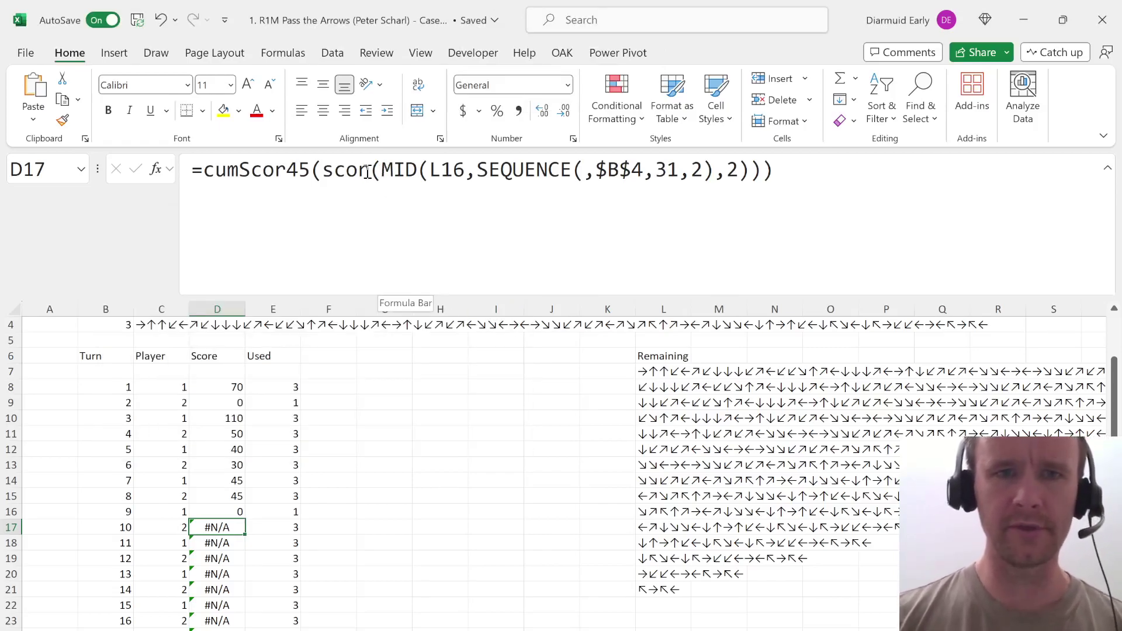
Test D17's scor argument in F17 and inspect its SEQUENCE arguments.
click(367, 171)
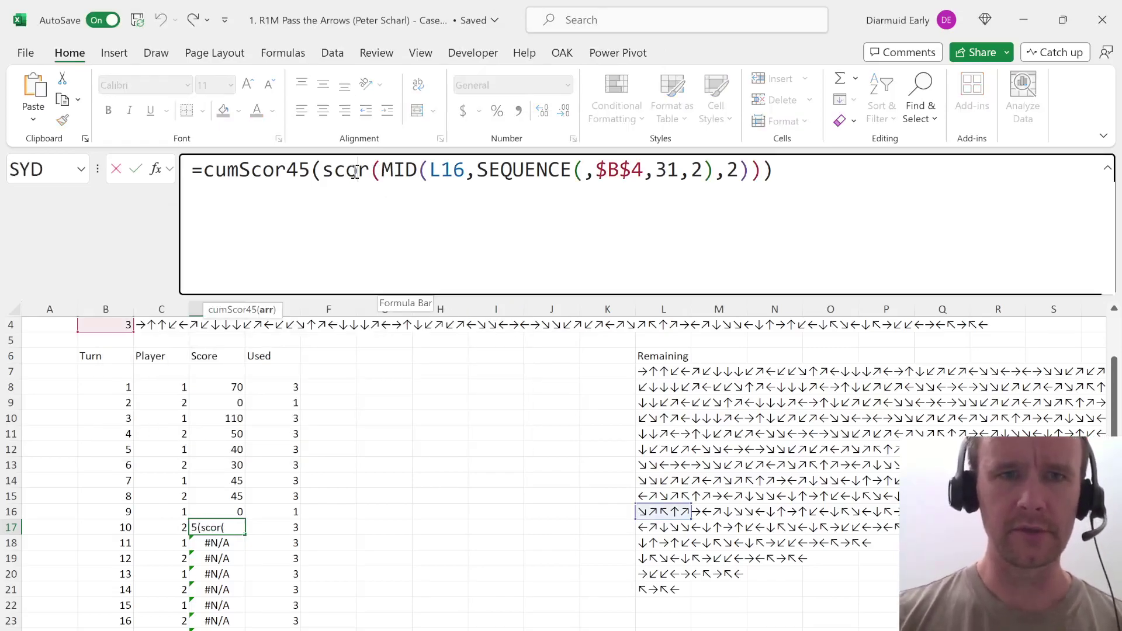
click(269, 311)
key(ctrl+c)
key(Tab)
key(Tab)
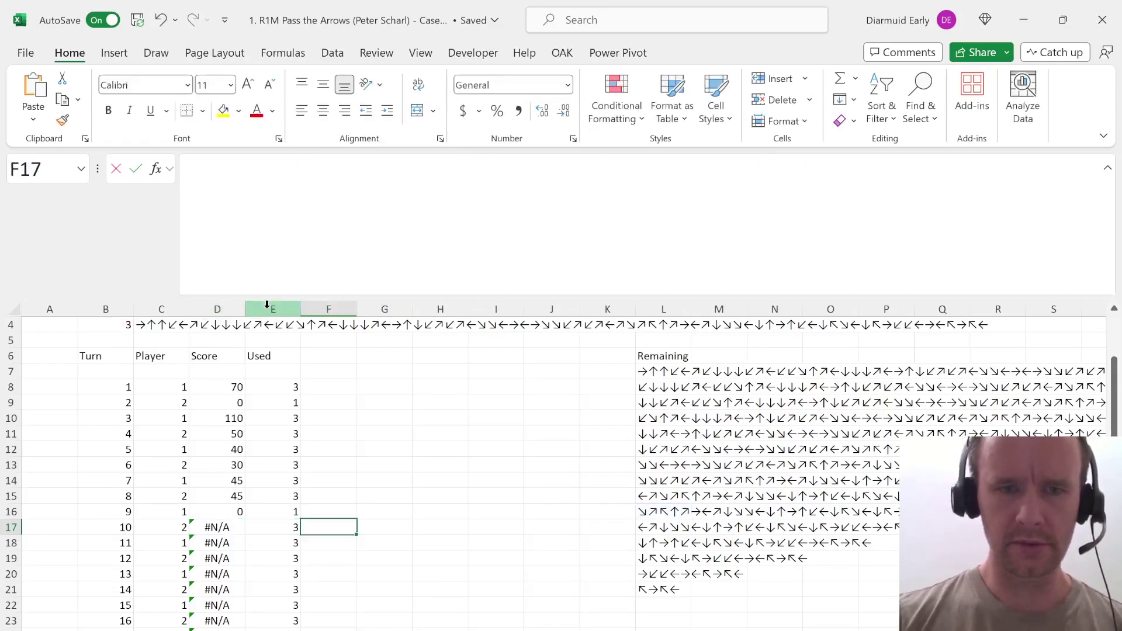
text(=)
key(ctrl+v)
key(Return)
key(Up)
key(Right)
key(Right)
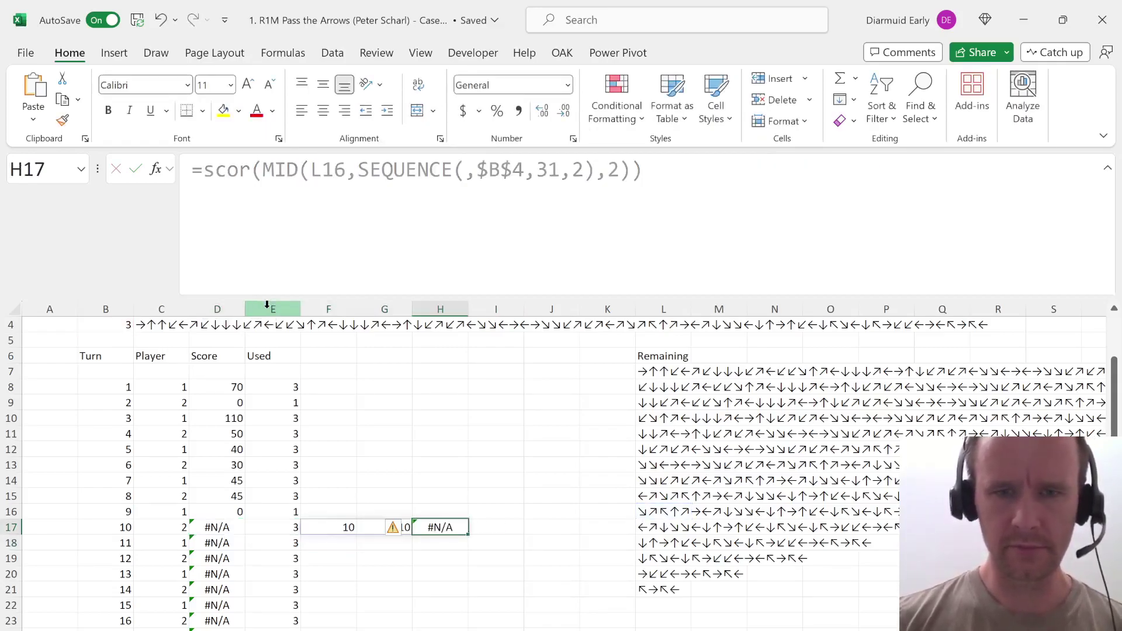
key(F2)
key(Escape)
key(Left)
key(Left)
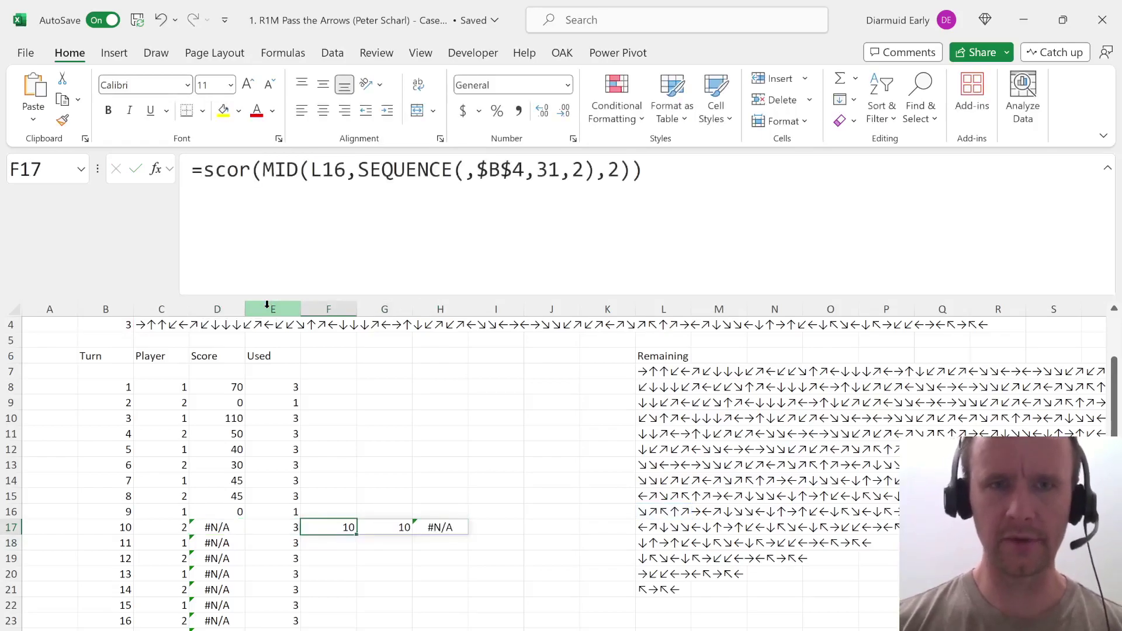
click(475, 175)
key(Escape)
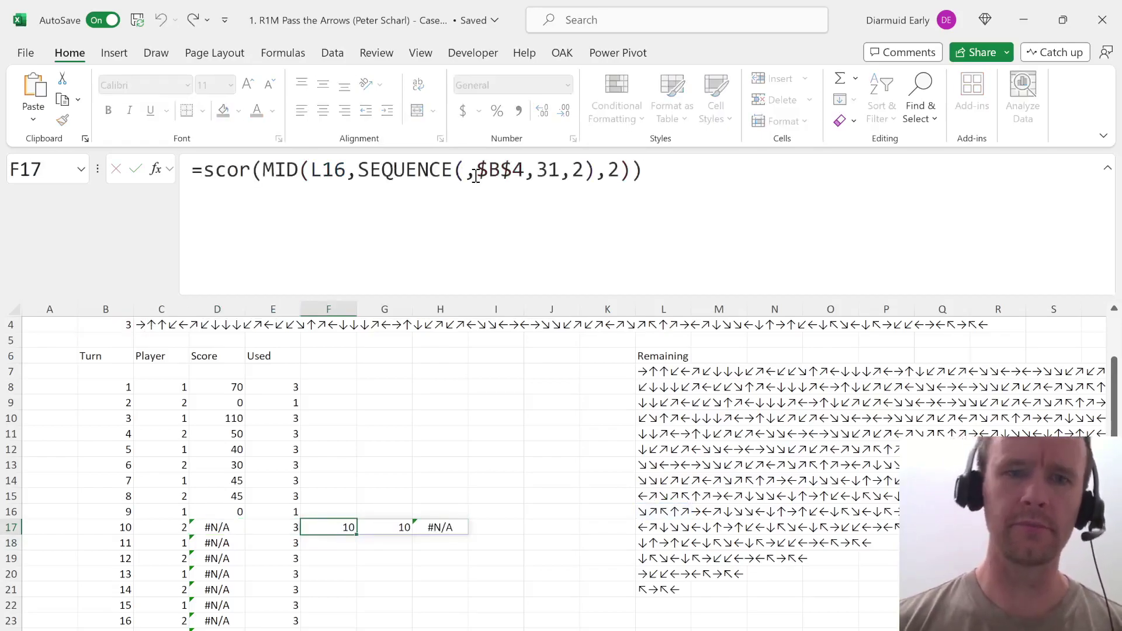
Change D8's SEQUENCE value from 31 to 1 and fill it down the Score column.
key(Left)
key(Left)
key(Left)
key(Right)
key(ctrl+Up)
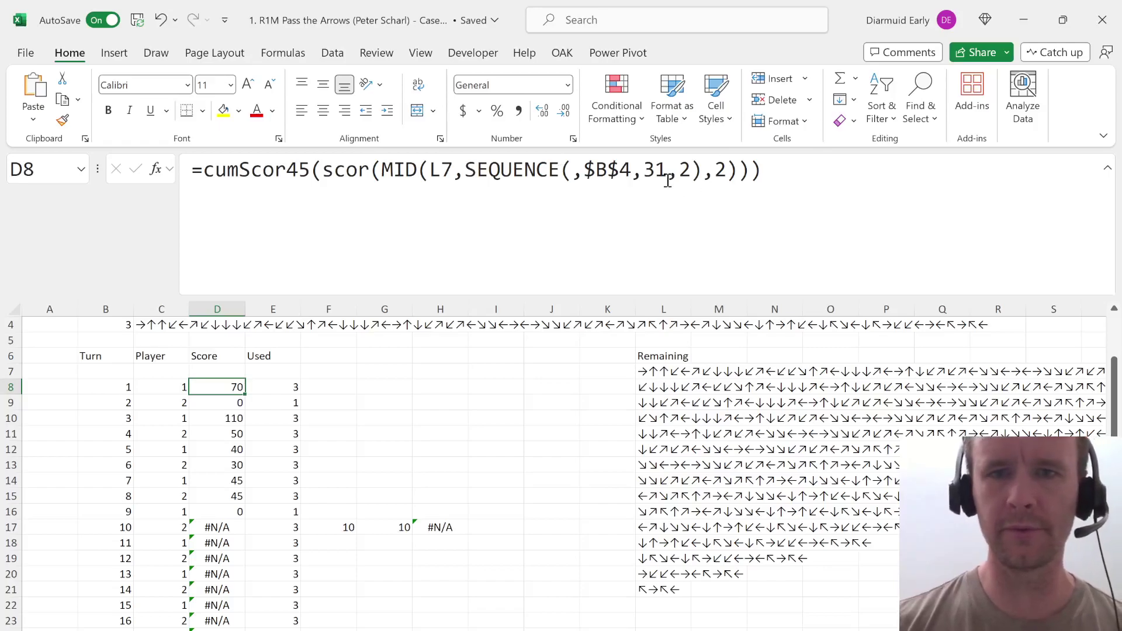
click(668, 181)
key(Left)
key(BackSpace)
key(ctrl+Return)
key(ctrl+shift+Down)
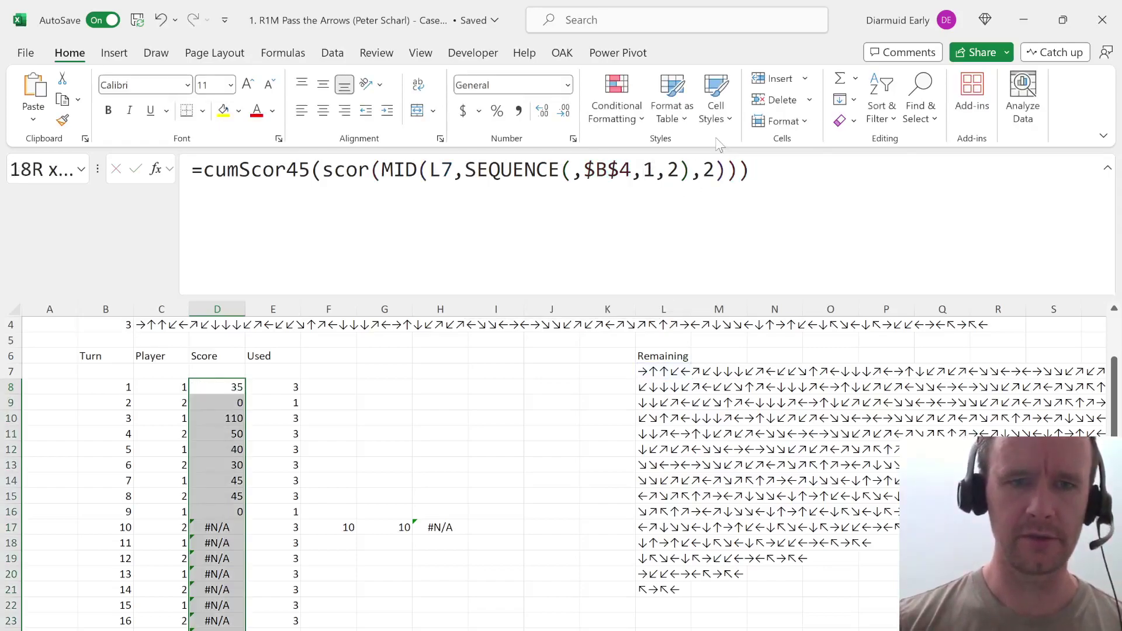
key(ctrl+d)
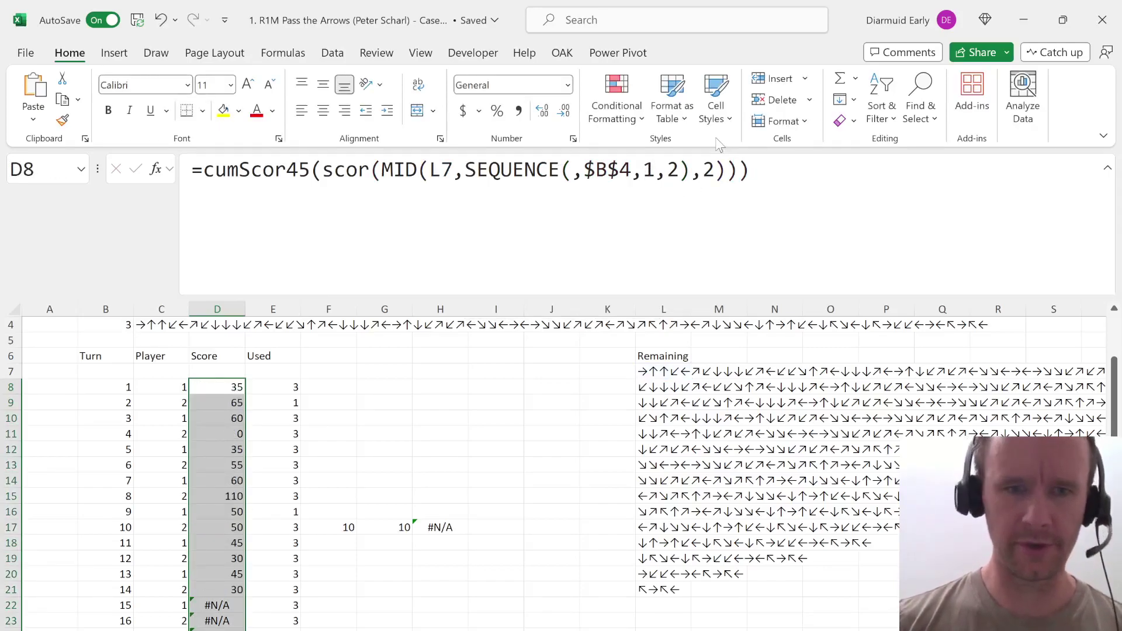
Delete the F17 test formula and check the turn 14 and 15 scores.
key(Right)
key(Right)
key(Down)
key(Down)
key(Down)
key(Down)
key(Down)
key(Down)
key(Delete)
key(Down)
key(Down)
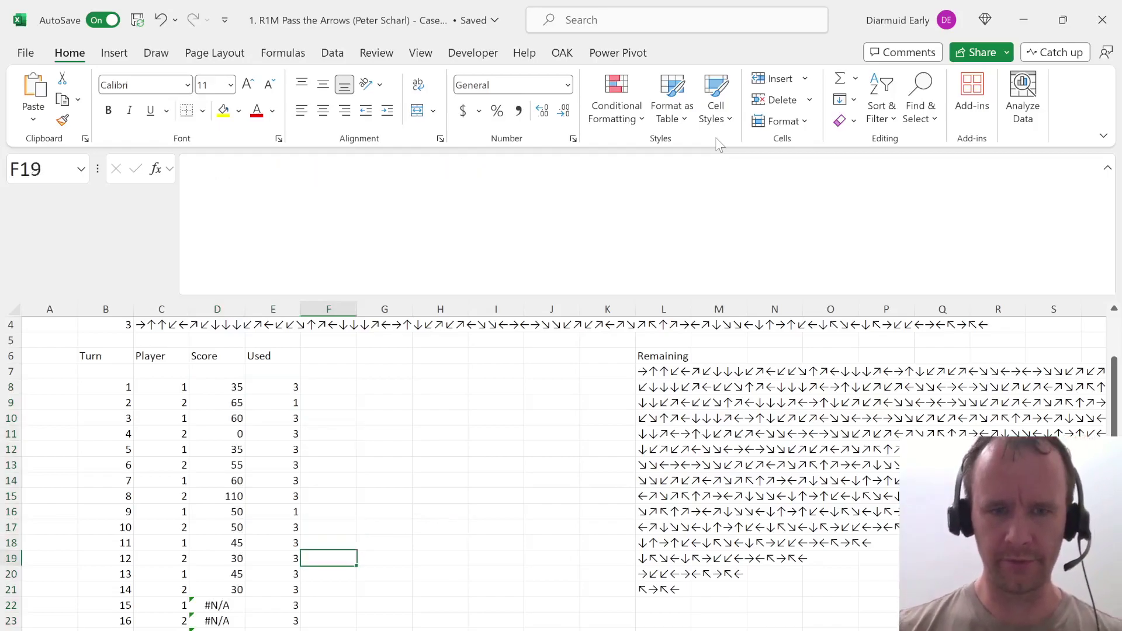
key(Down)
key(Down)
key(shift+space)
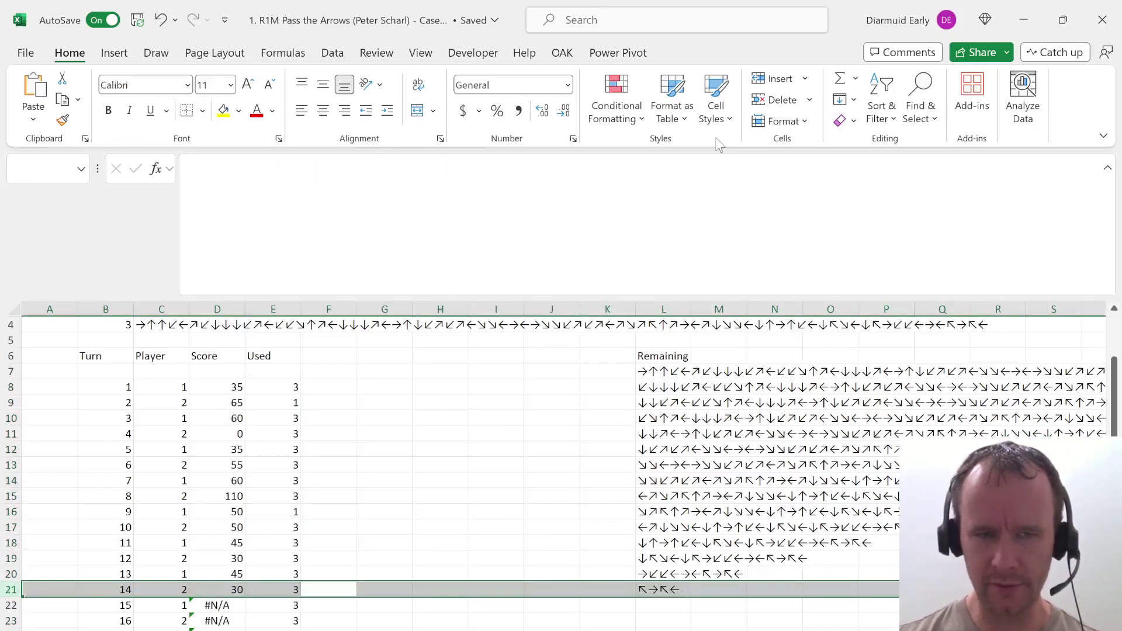
key(Down)
key(Left)
key(Left)
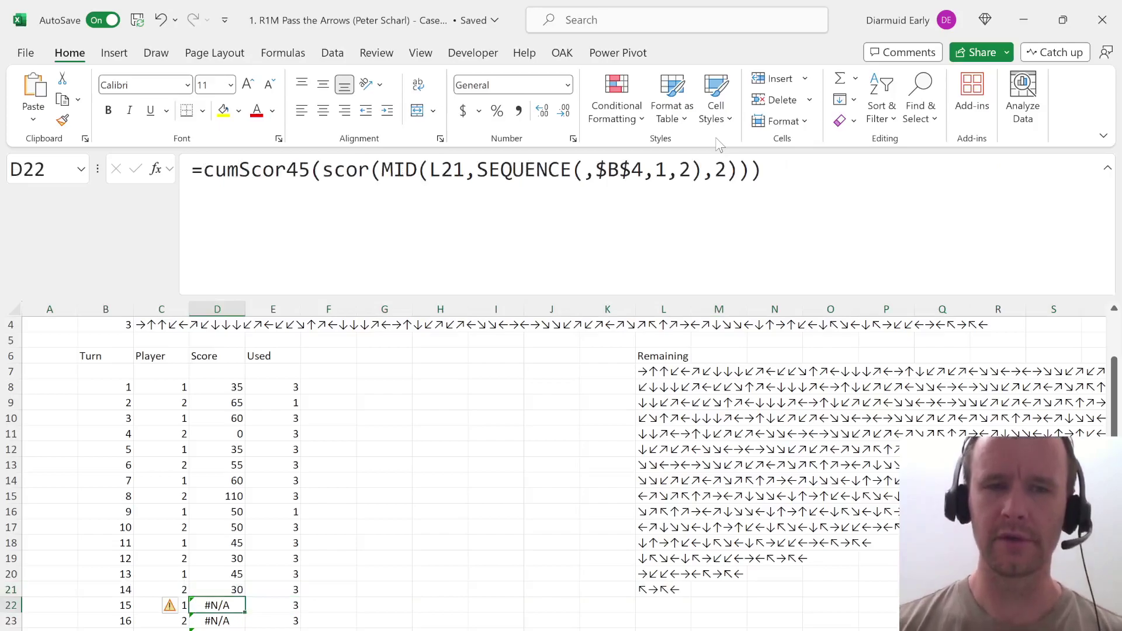
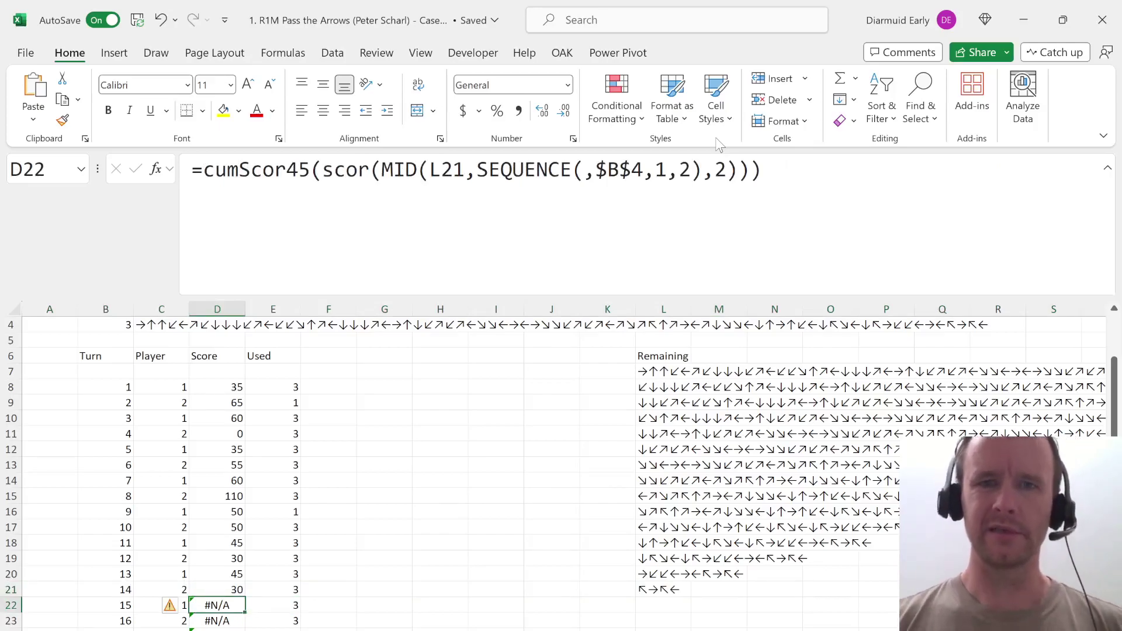
Wrap turn 1's score formula in MIN($B$4, LEN(remaining arrows)/2).
click(625, 170)
key(Escape)
key(ctrl+Up)
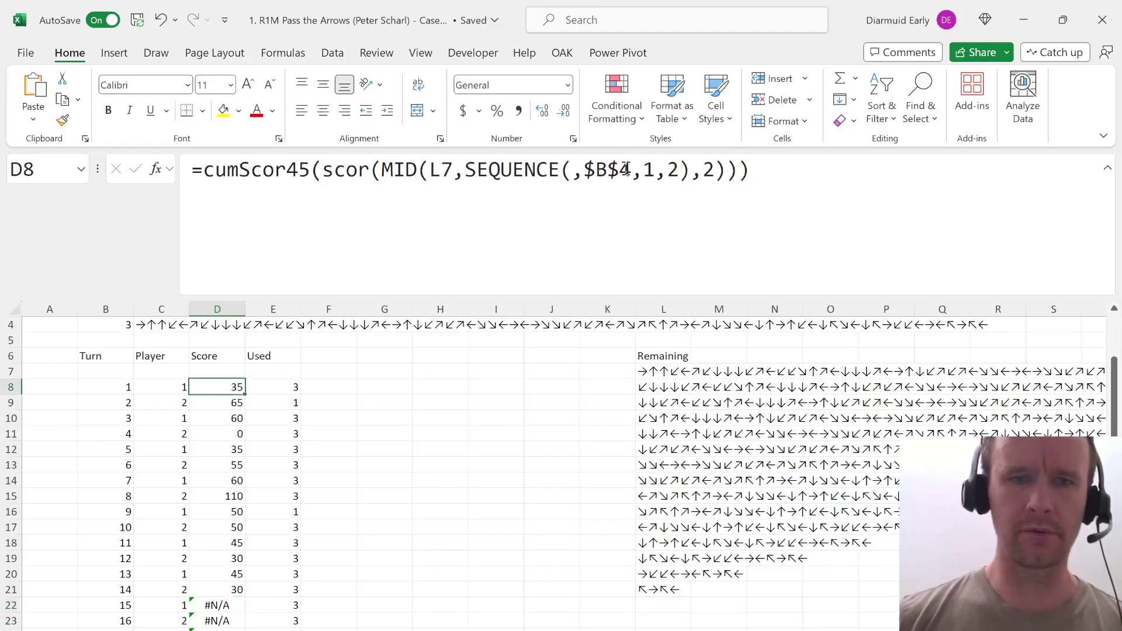
click(584, 171)
text(m)
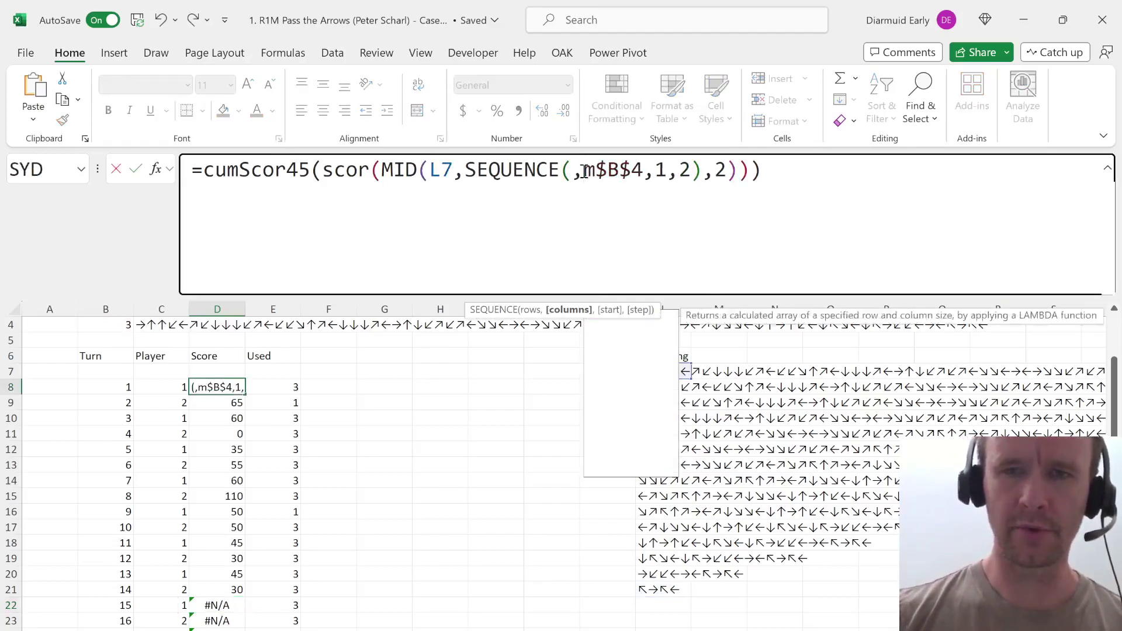
text(in()
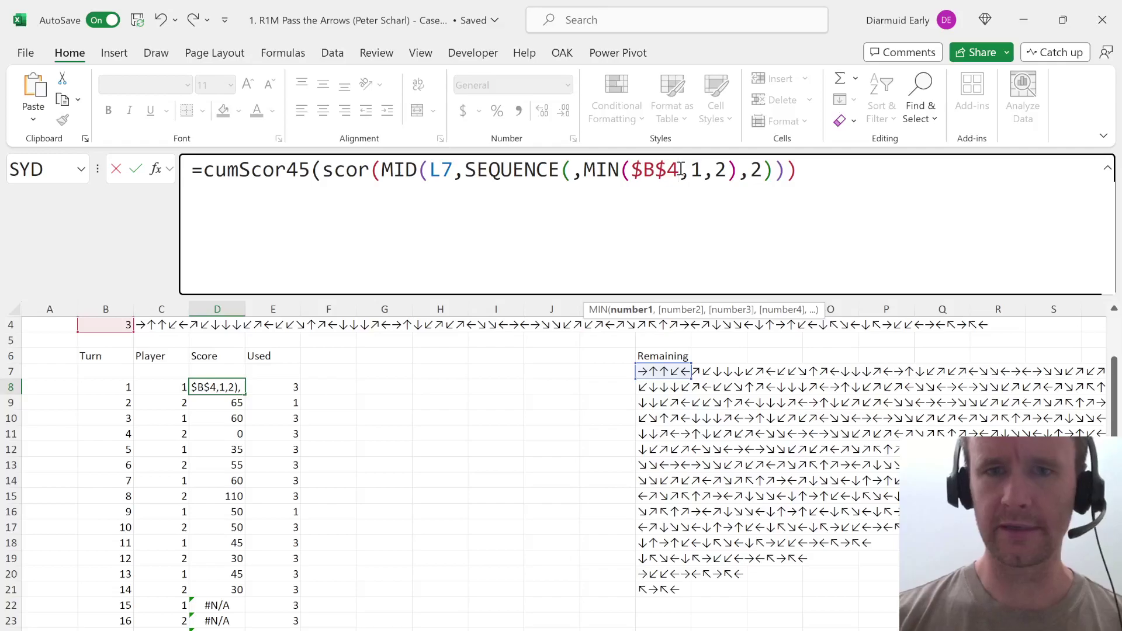
text(,len()
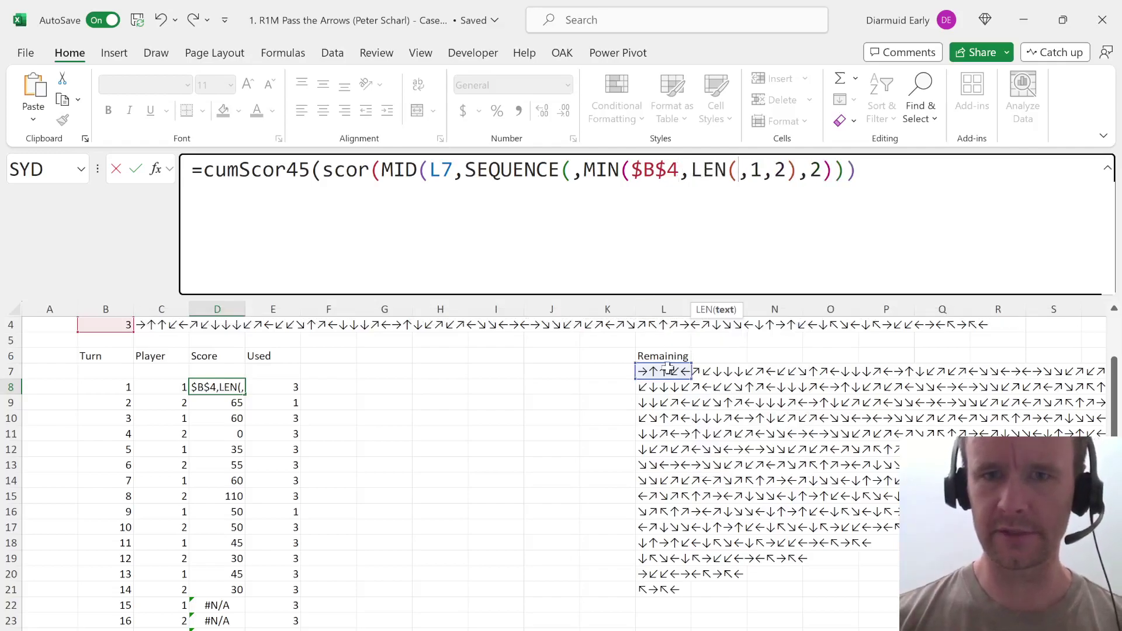
click(663, 374)
text(/2,)
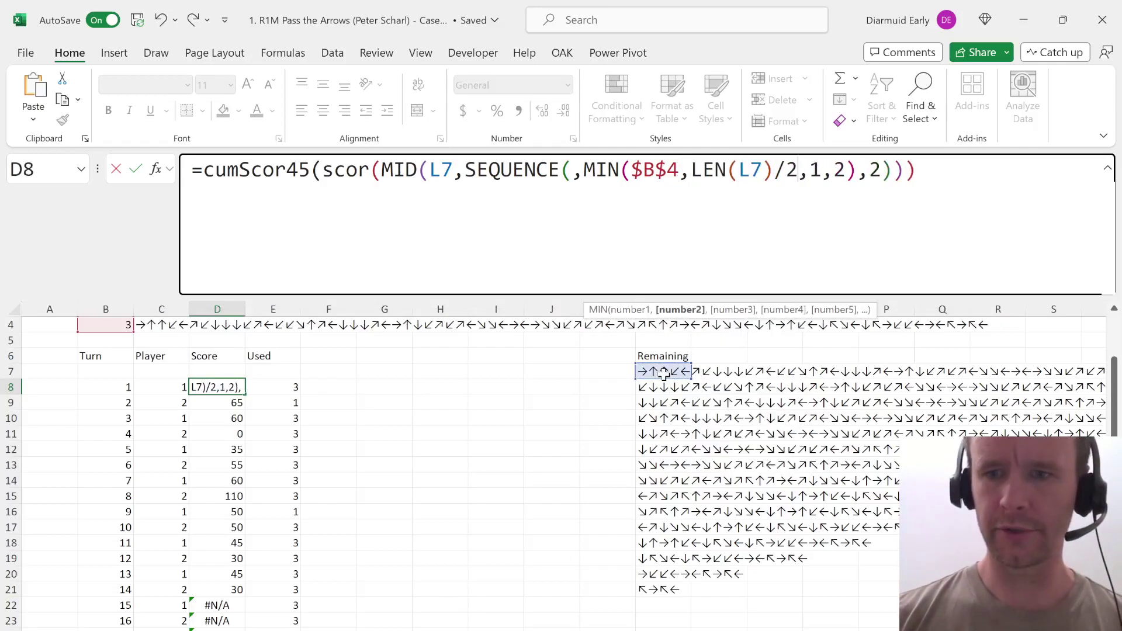
key(Return)
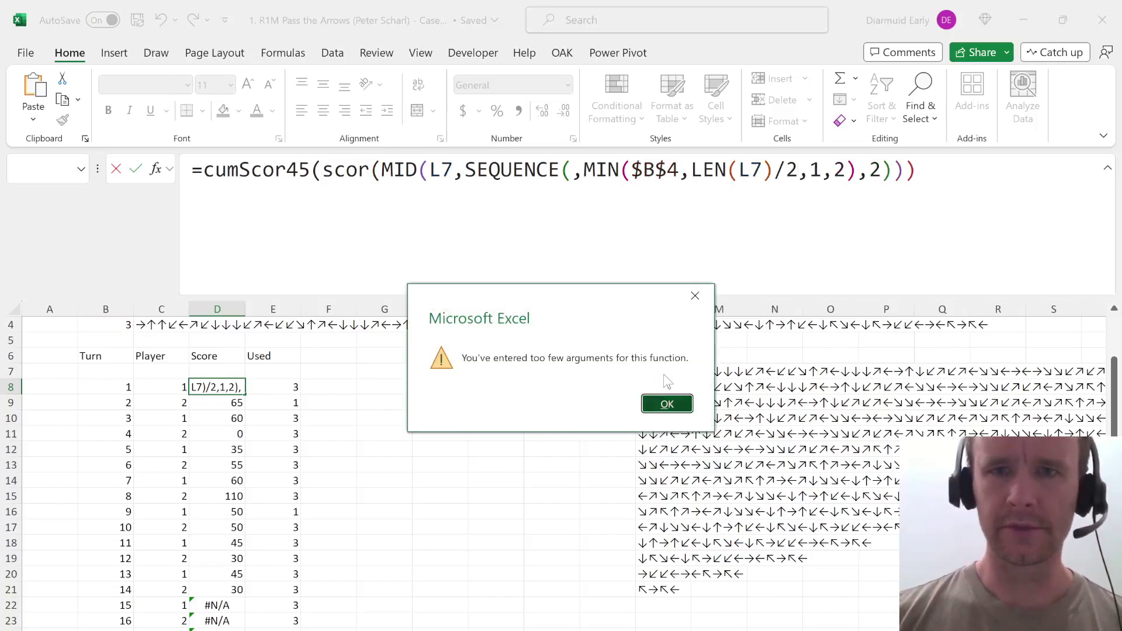
key(Return)
Fix the MIN formula's missing argument and fill it down the Score column.
click(797, 171)
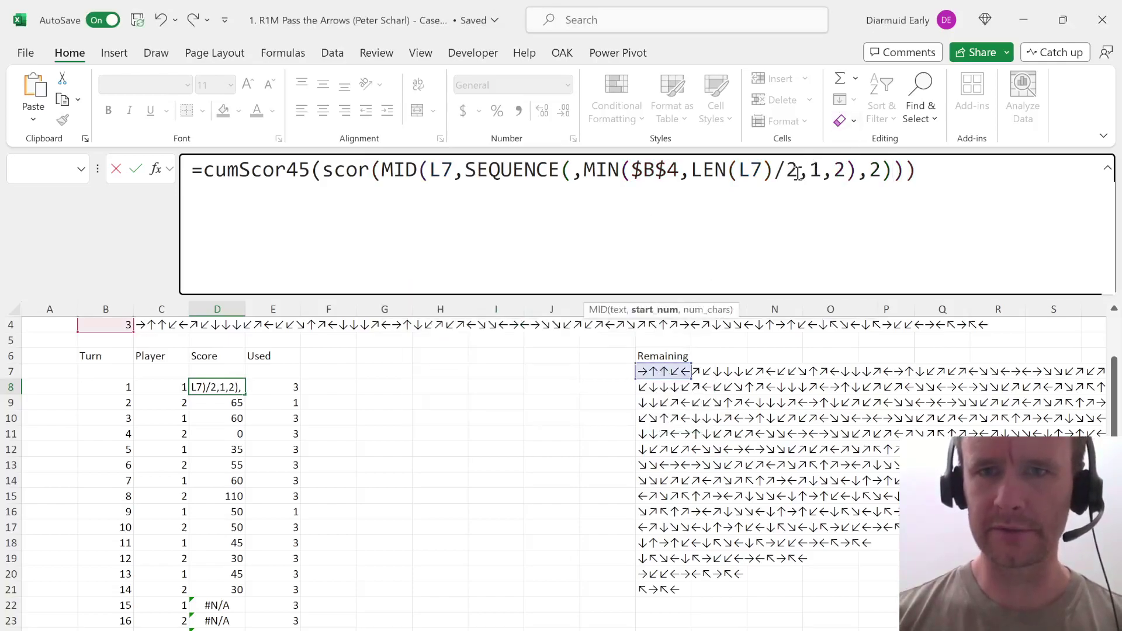
text(,)
key(Return)
key(Up)
key(ctrl+shift+Down)
key(ctrl+d)
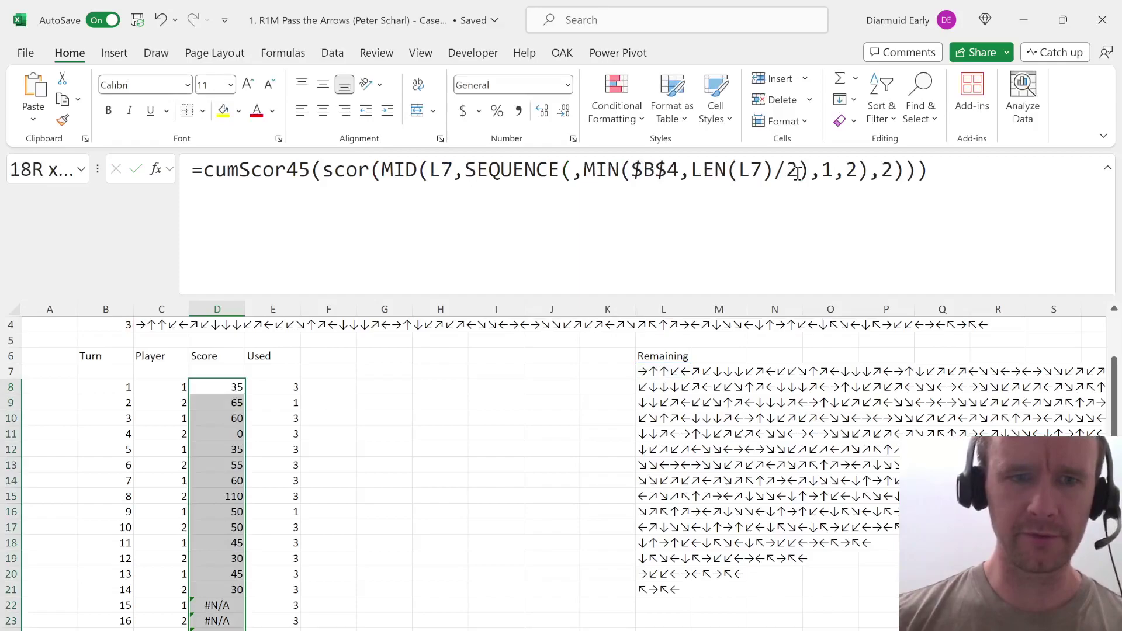
Check turn 15's row: remaining arrows, Used formula and the new score of 20.
key(ctrl+Down)
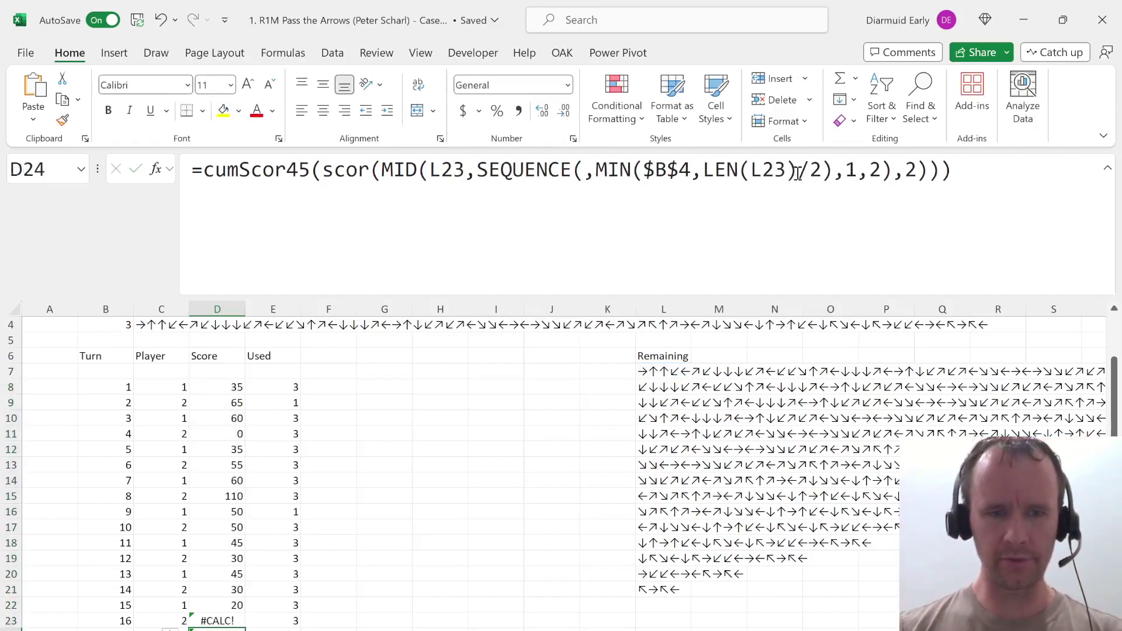
key(Up)
key(Up)
key(shift+space)
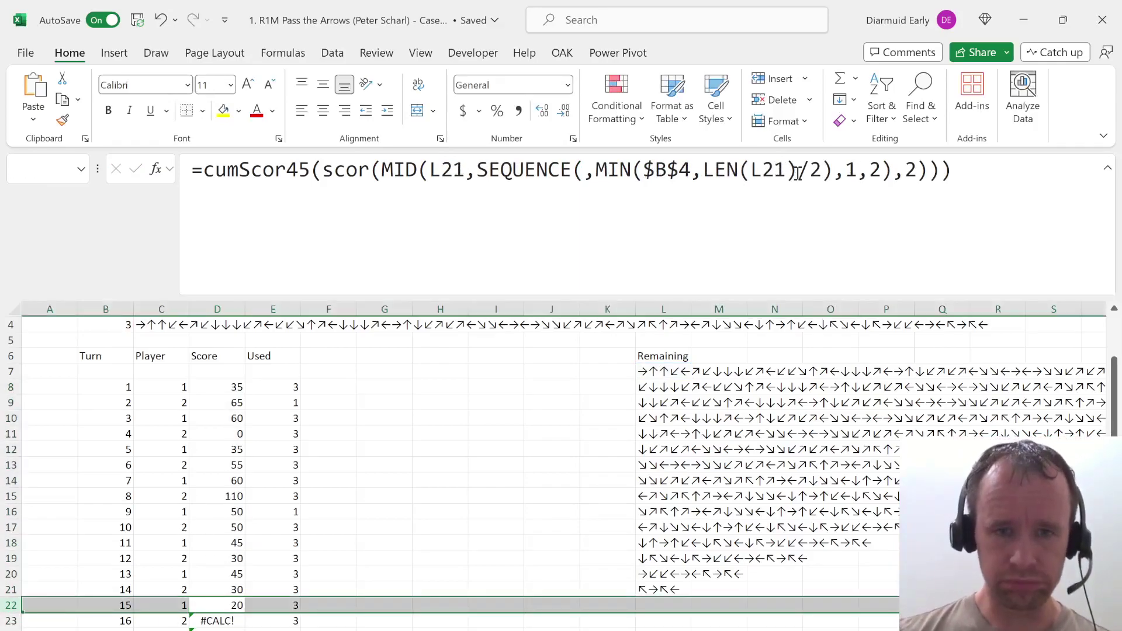
key(Right)
key(ctrl+Right)
key(Right)
key(Right)
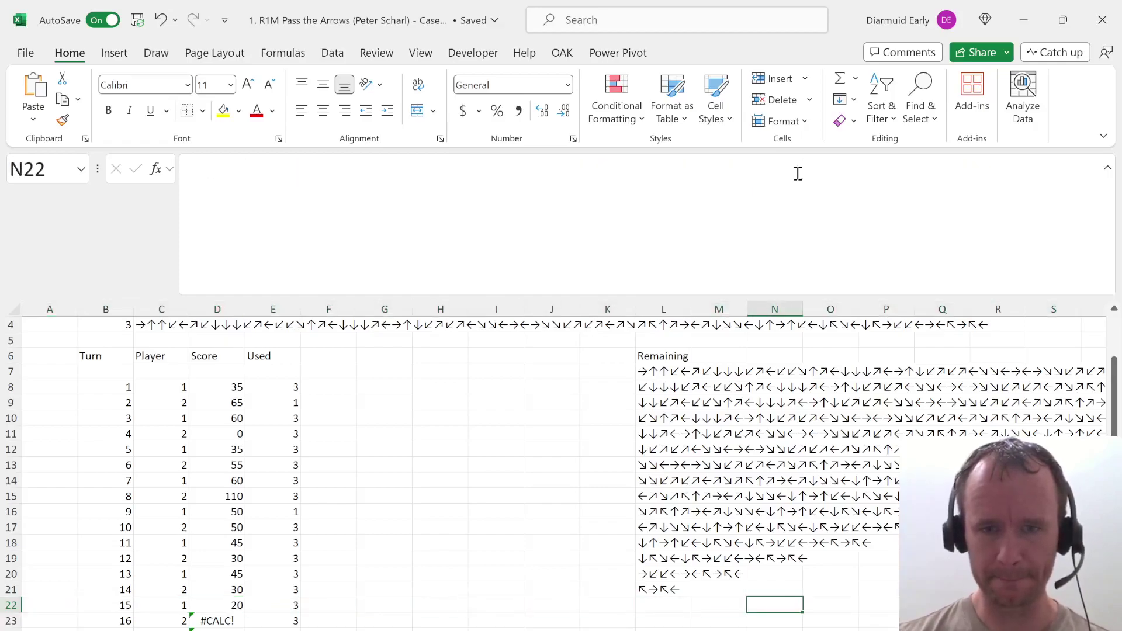
key(Left)
key(Left)
key(ctrl+Left)
key(ctrl+Left)
key(Right)
key(Right)
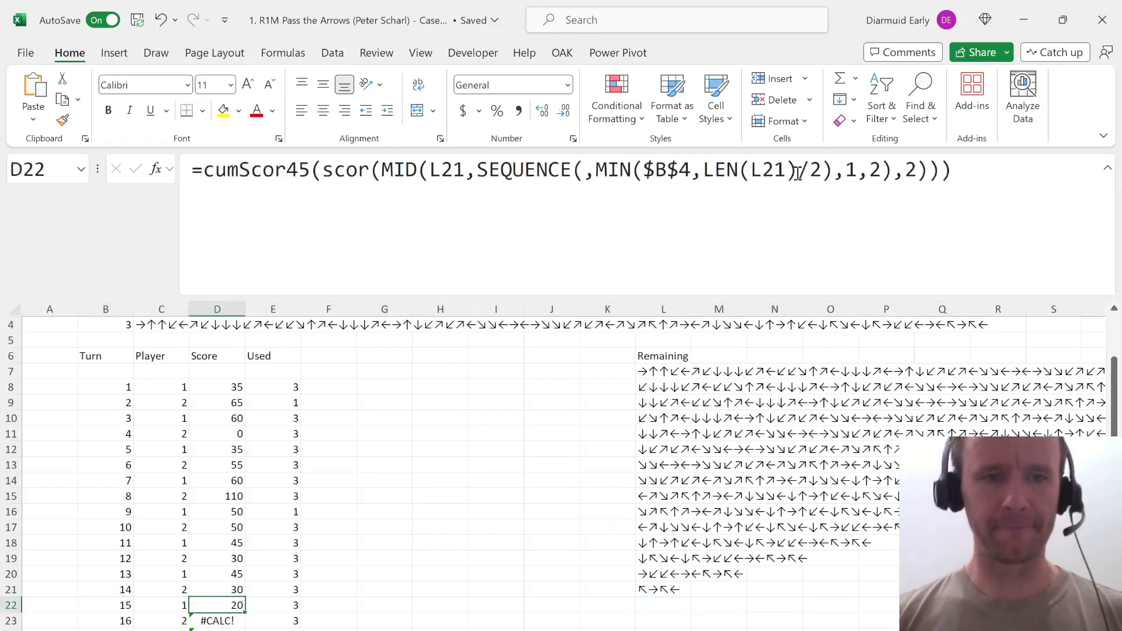
Review turn 1's score and Used formulas, then return to the top of the sheet.
key(ctrl+Up)
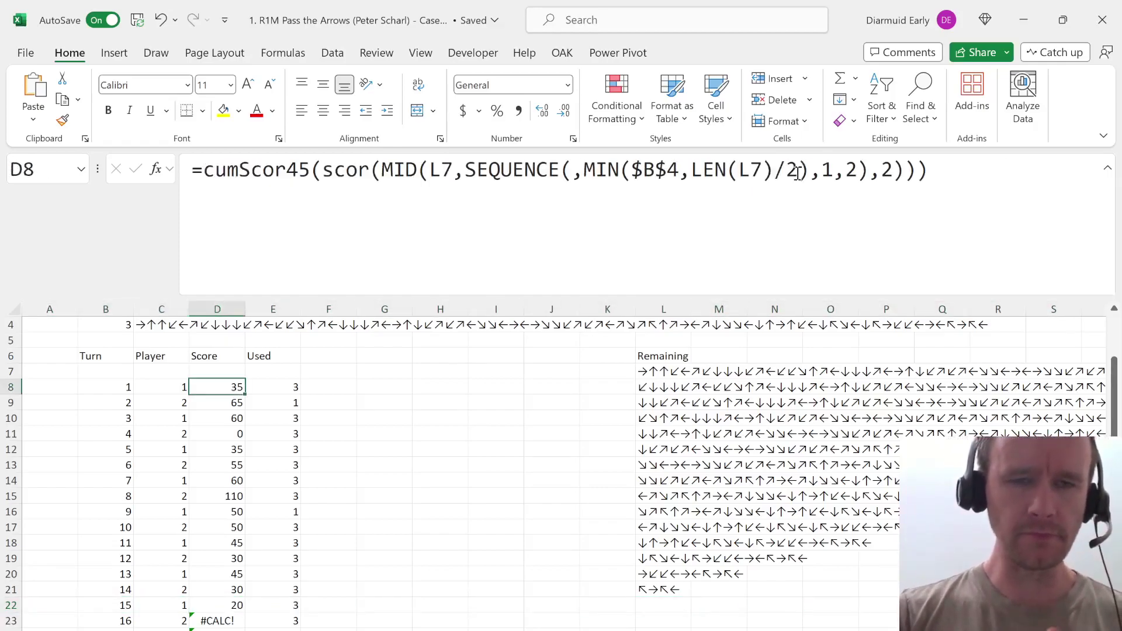
key(Right)
key(Right)
key(Right)
key(Left)
key(Left)
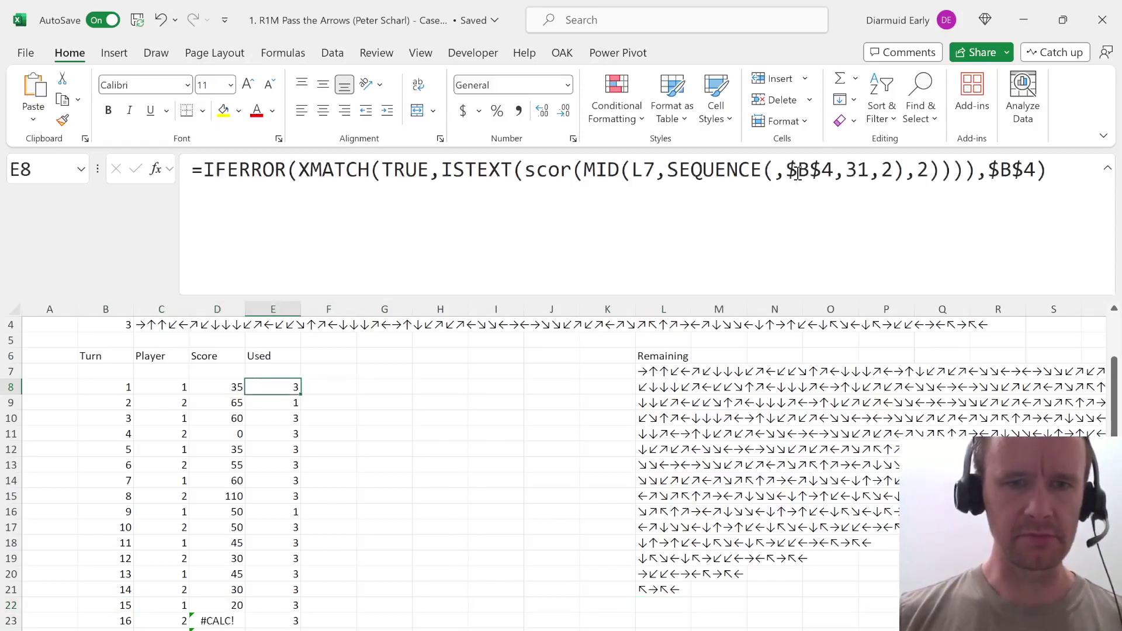
key(Left)
key(Right)
key(Right)
key(Down)
key(Right)
key(Right)
key(ctrl+Right)
key(ctrl+Left)
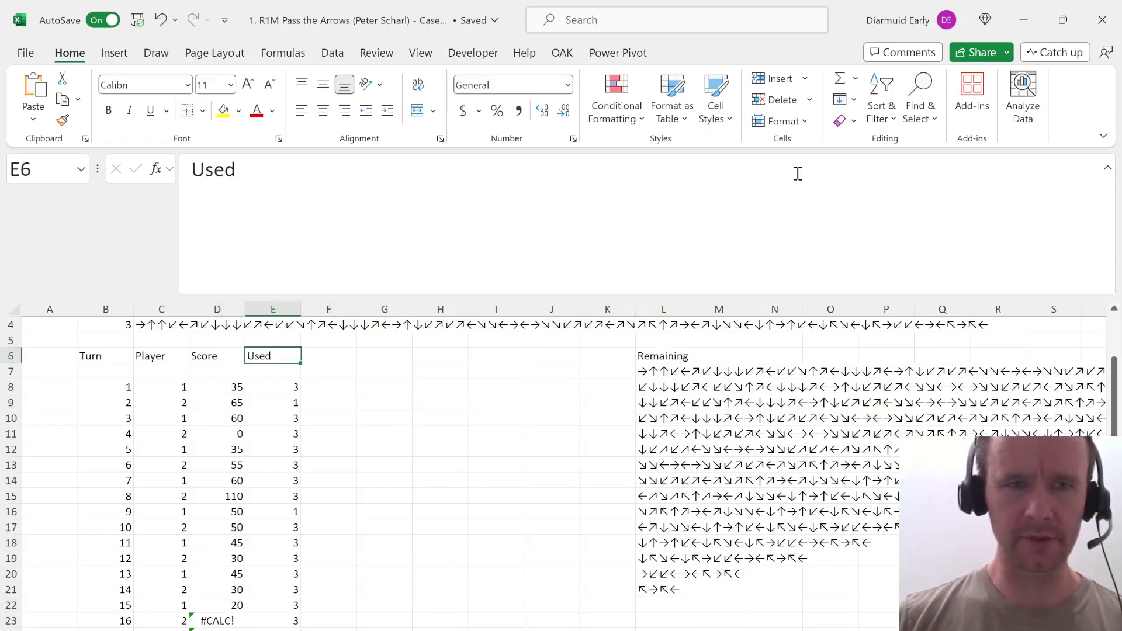
key(ctrl+Home)
key(Right)
key(Down)
List players 1 and 2 in C27:C28 below the turns table.
scroll(622, 529, down, 3)
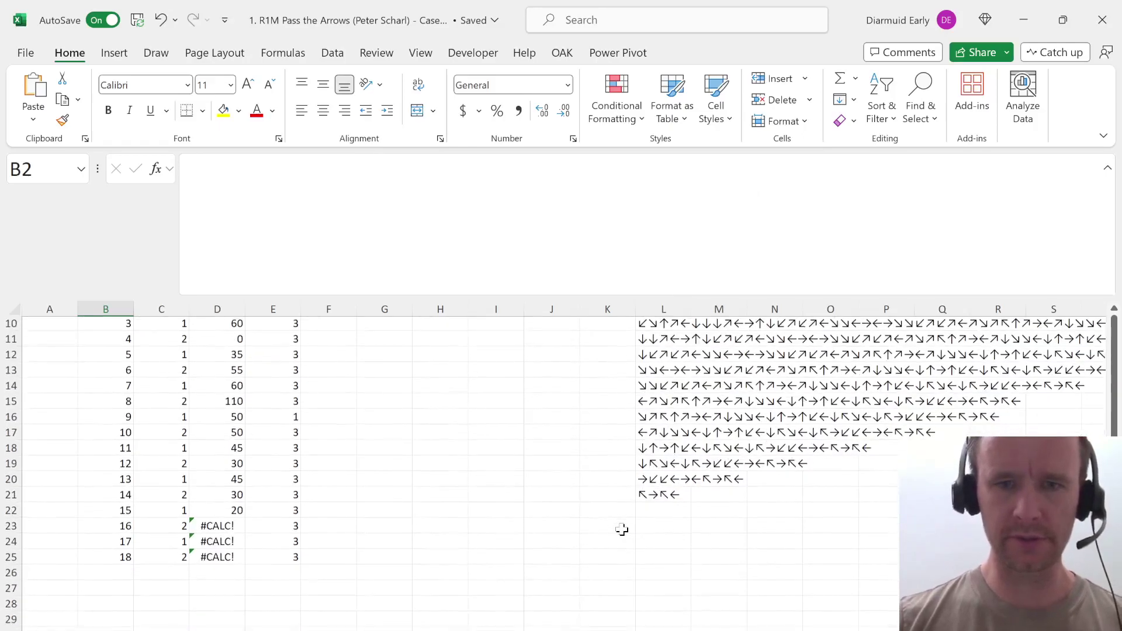
click(208, 576)
key(Left)
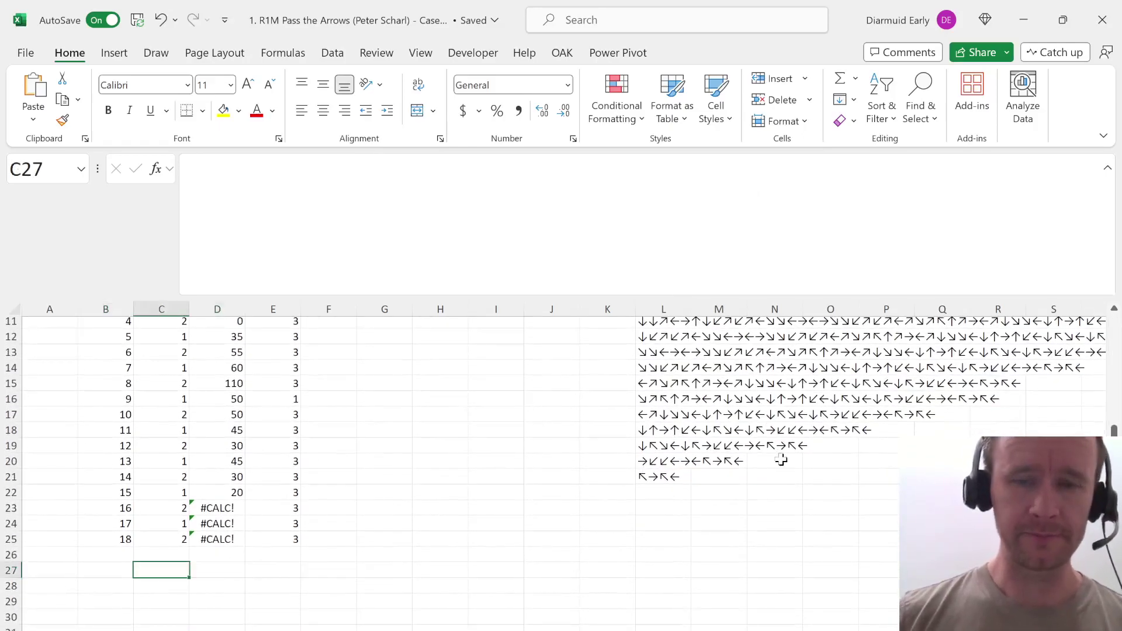
text(1)
key(Return)
text(2)
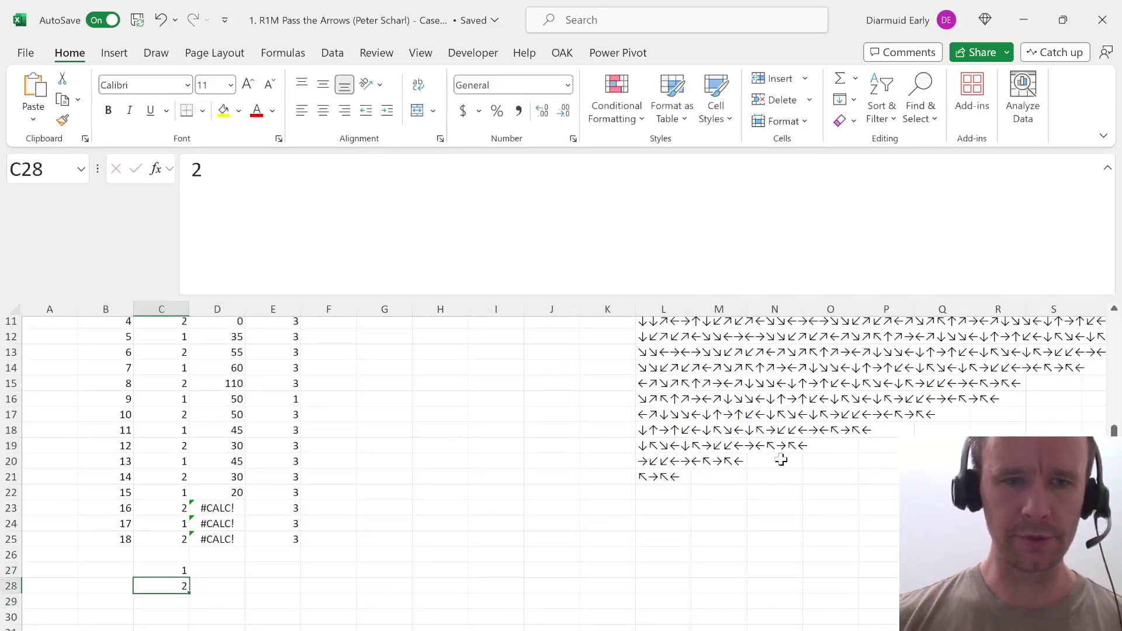
key(Up)
key(Right)
Start a FILTER formula in D27 over the scores D8:D25.
text(=)
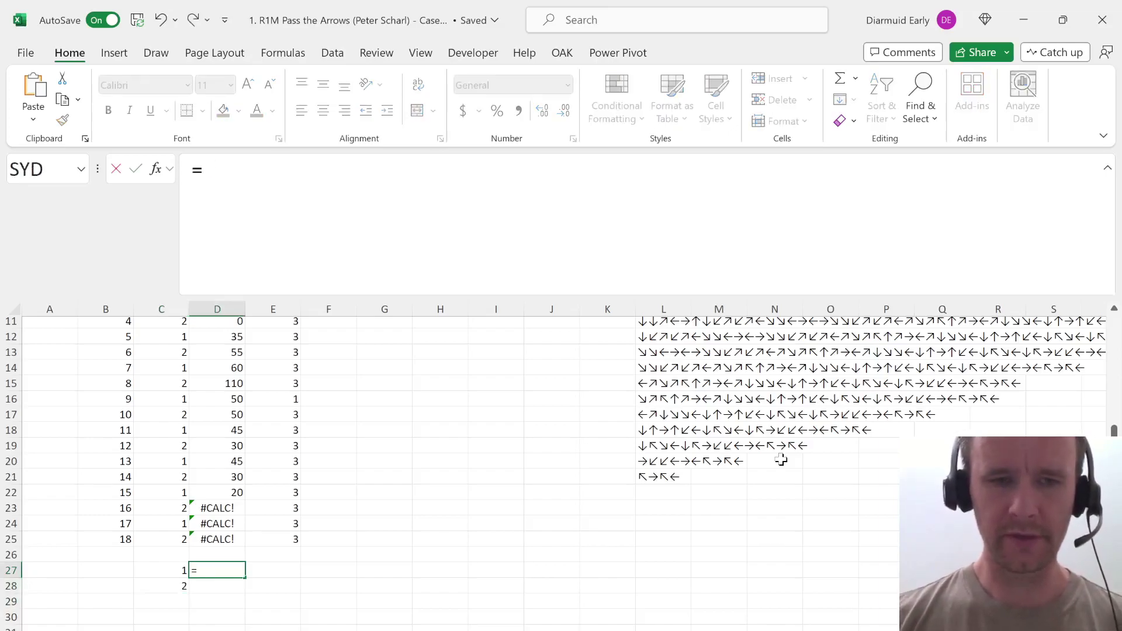
text(fil)
key(Tab)
key(Up)
key(Up)
key(ctrl+shift+Up)
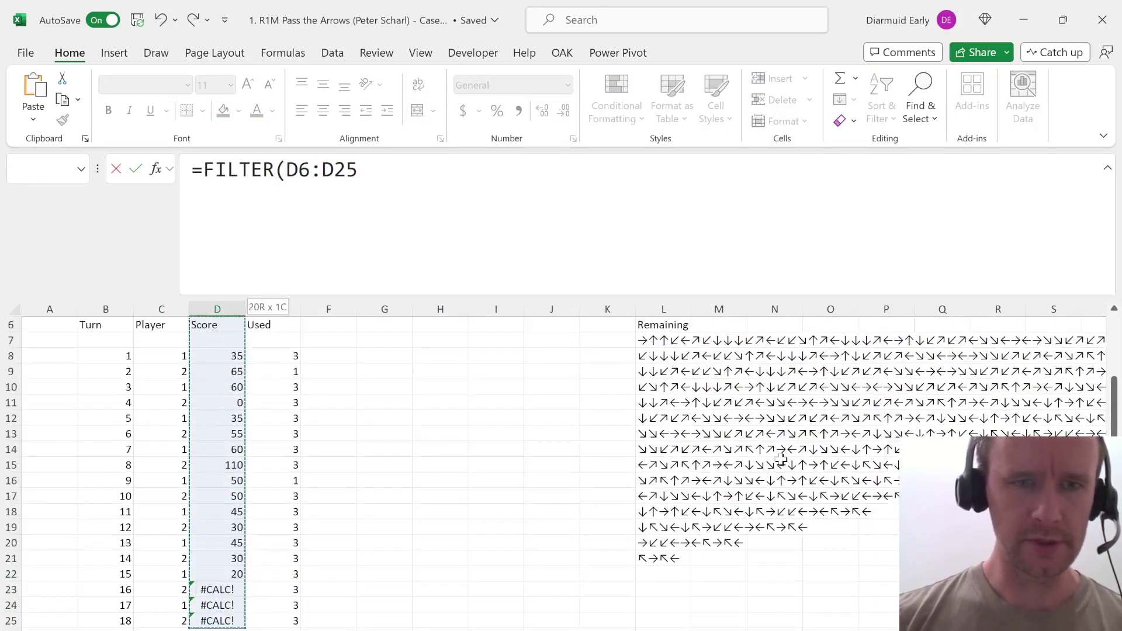
key(shift+Down)
key(shift+Down)
text(,)
Filter the scores by players C8:C25 equal to C27 and check the spilled results.
key(Up)
key(Left)
key(Right)
key(Up)
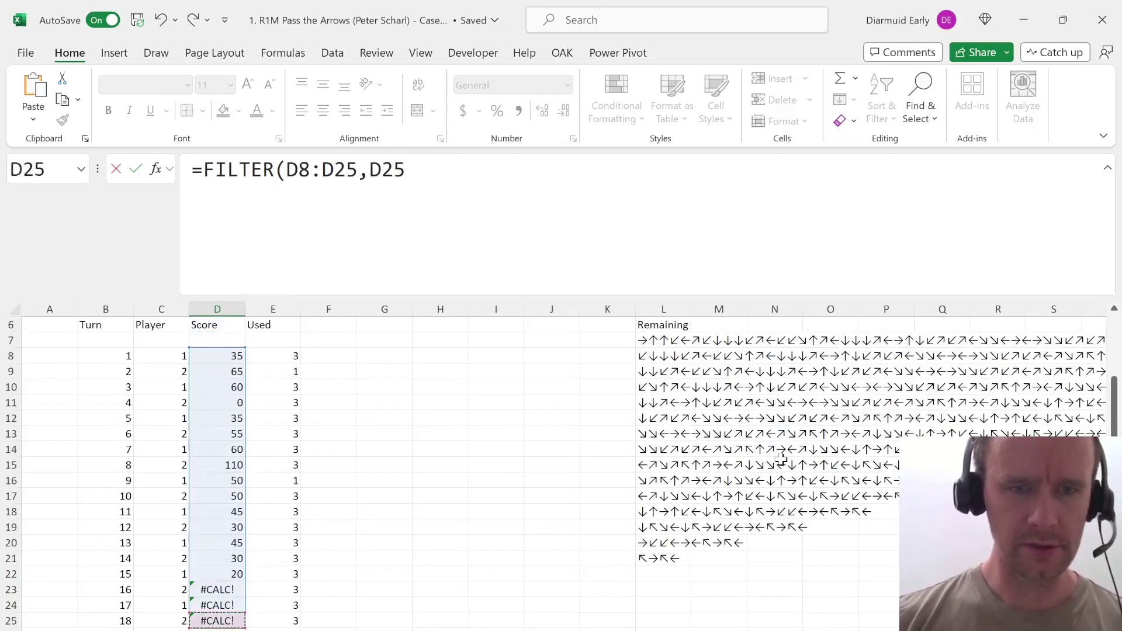
key(Left)
key(ctrl+shift+Up)
text(=)
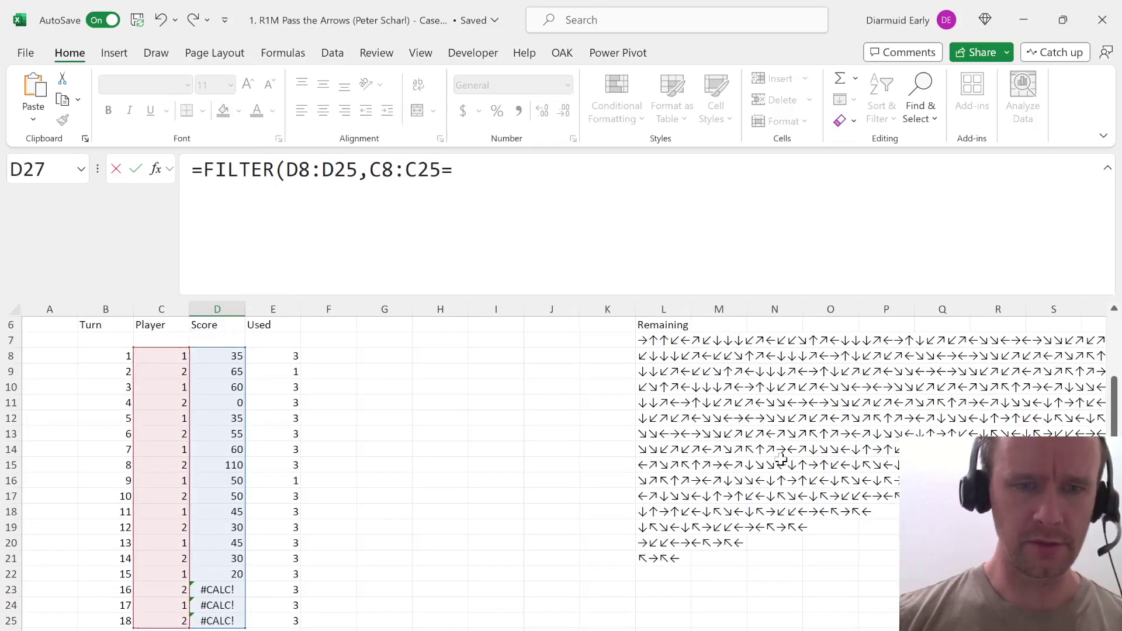
key(Left)
key(Return)
key(Up)
key(ctrl+shift+Down)
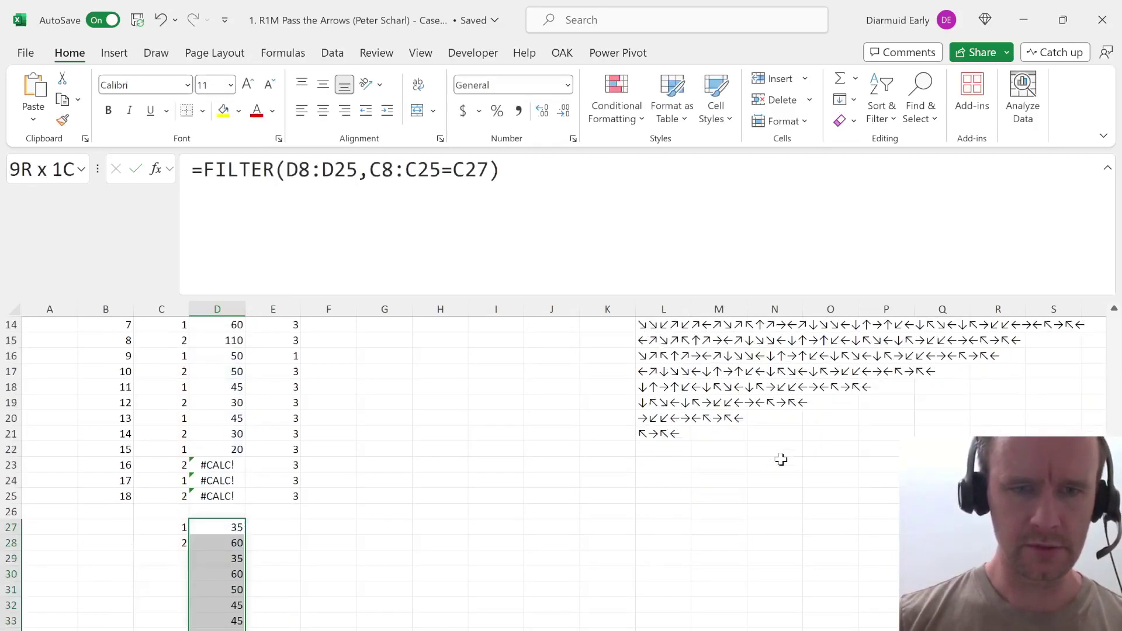
key(ctrl+shift+Up)
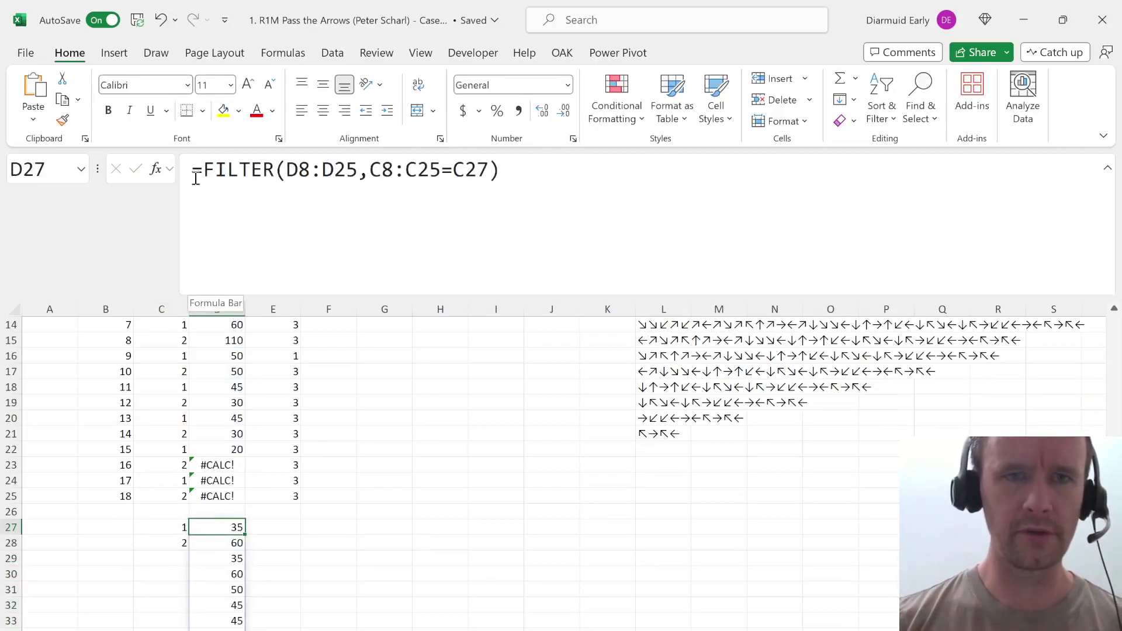
Wrap the filter in TOCOL(...,2) so error values are skipped.
click(201, 172)
text(toc)
key(Tab)
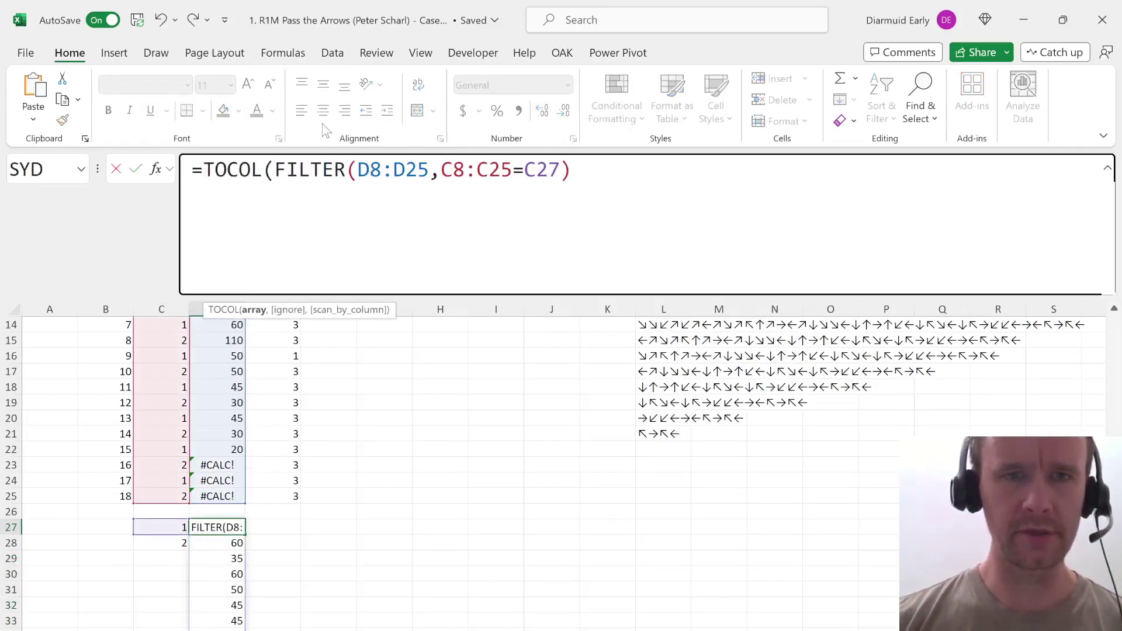
text(,)
key(Down)
text(2)
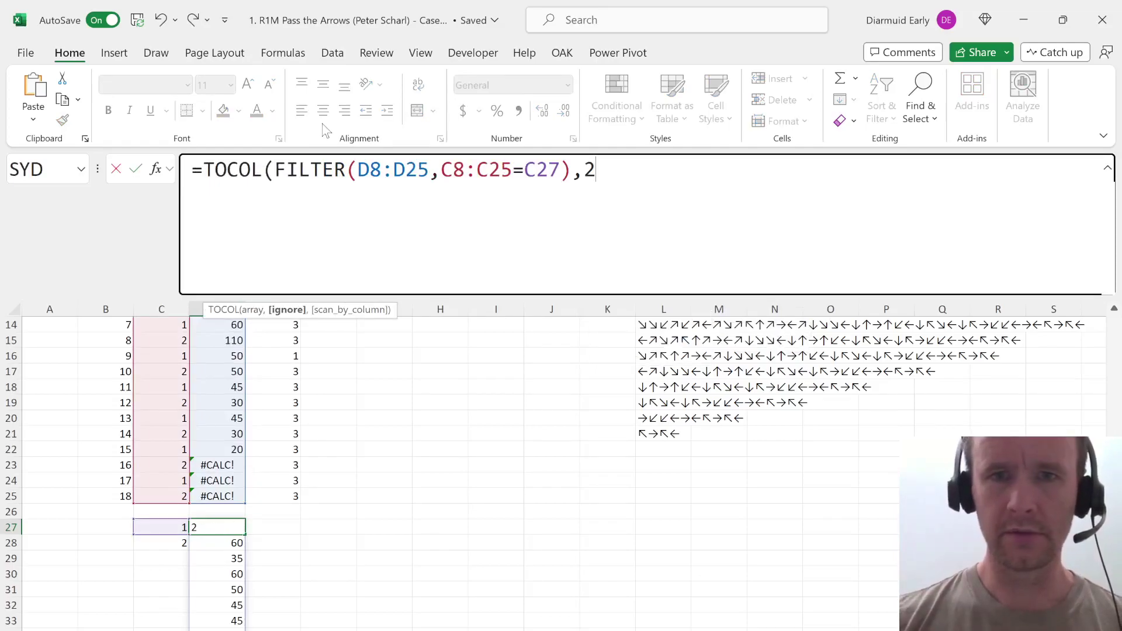
key(Return)
key(Up)
SUM it with absolute D8:D25 and C8:C25, fill to D28 (350, 340), then go to Level 4.
click(198, 169)
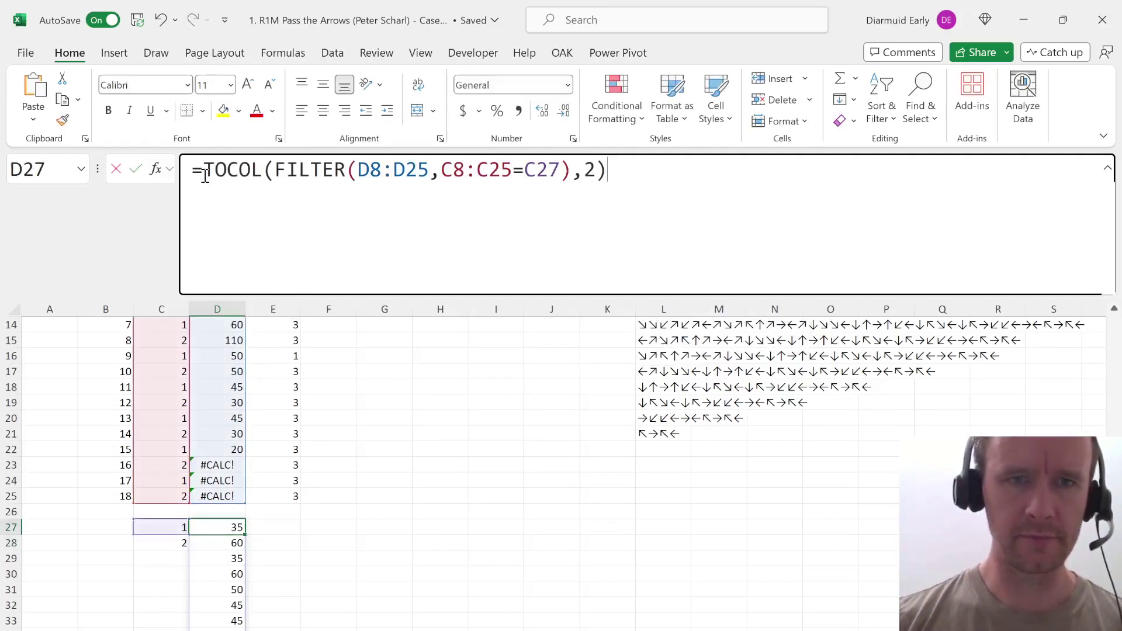
text(sum)
key(Tab)
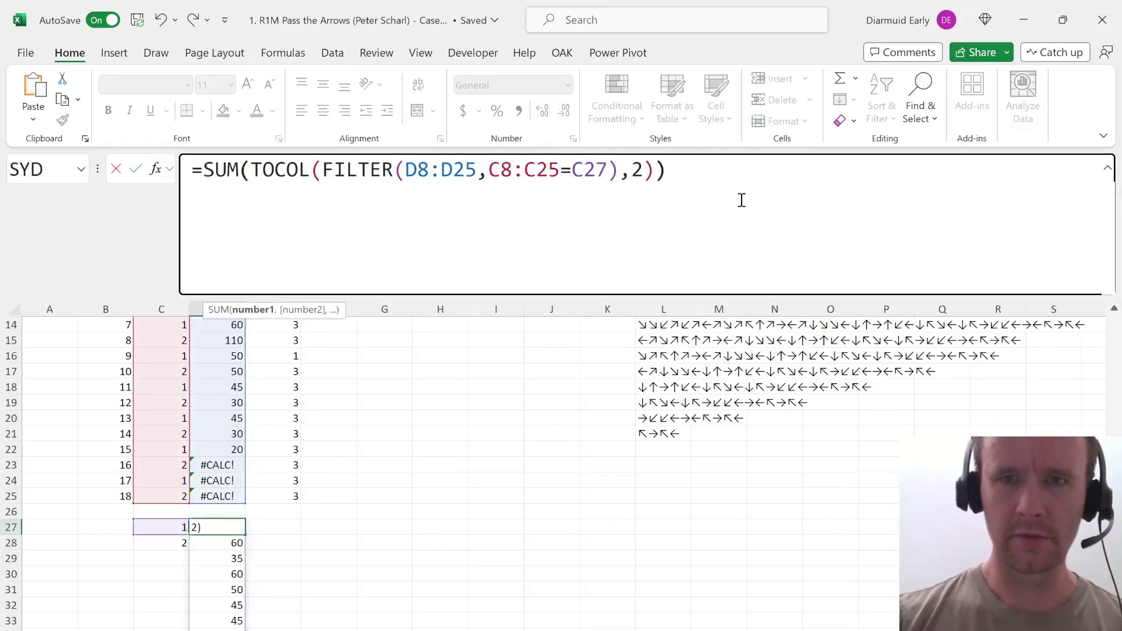
text())
drag(427, 167, 458, 169)
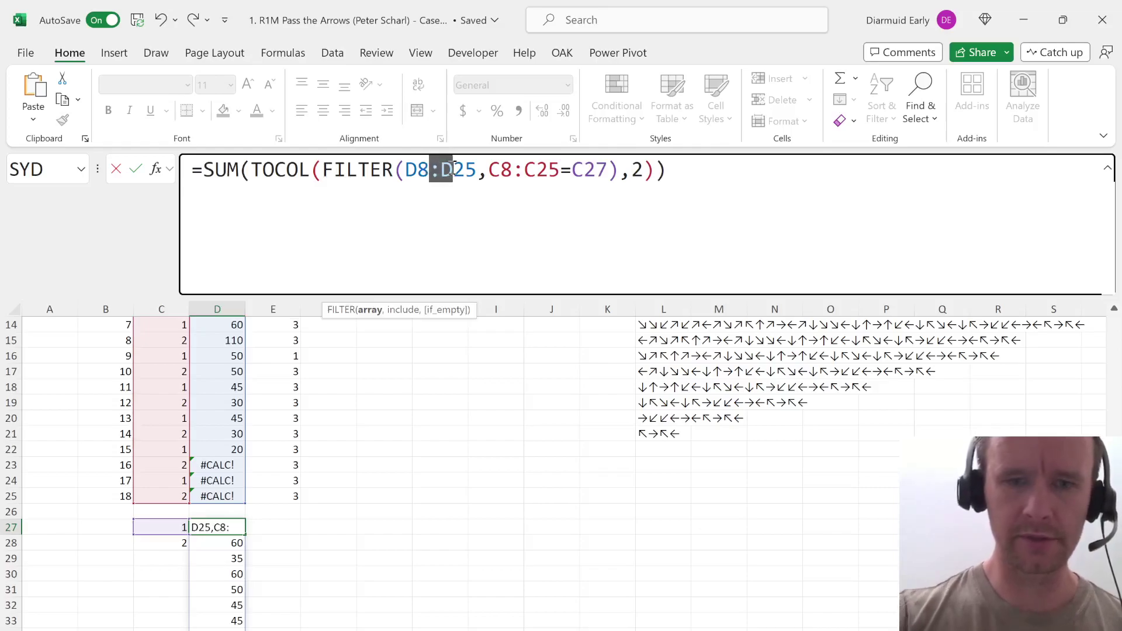
key(F4)
drag(559, 176, 588, 178)
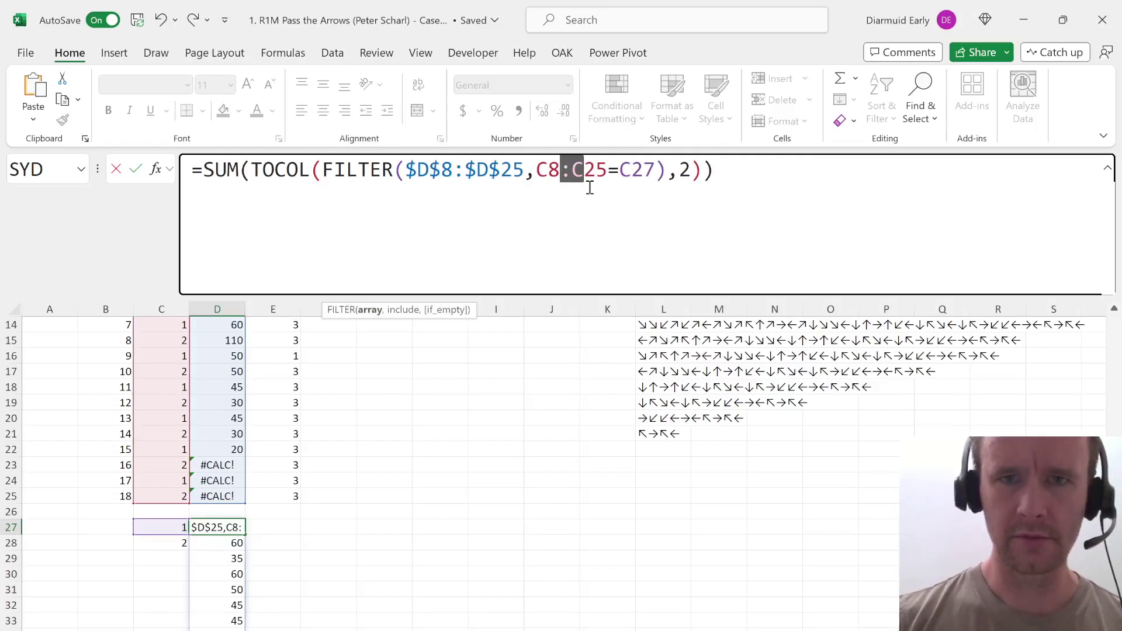
key(F4)
key(Return)
key(ctrl+d)
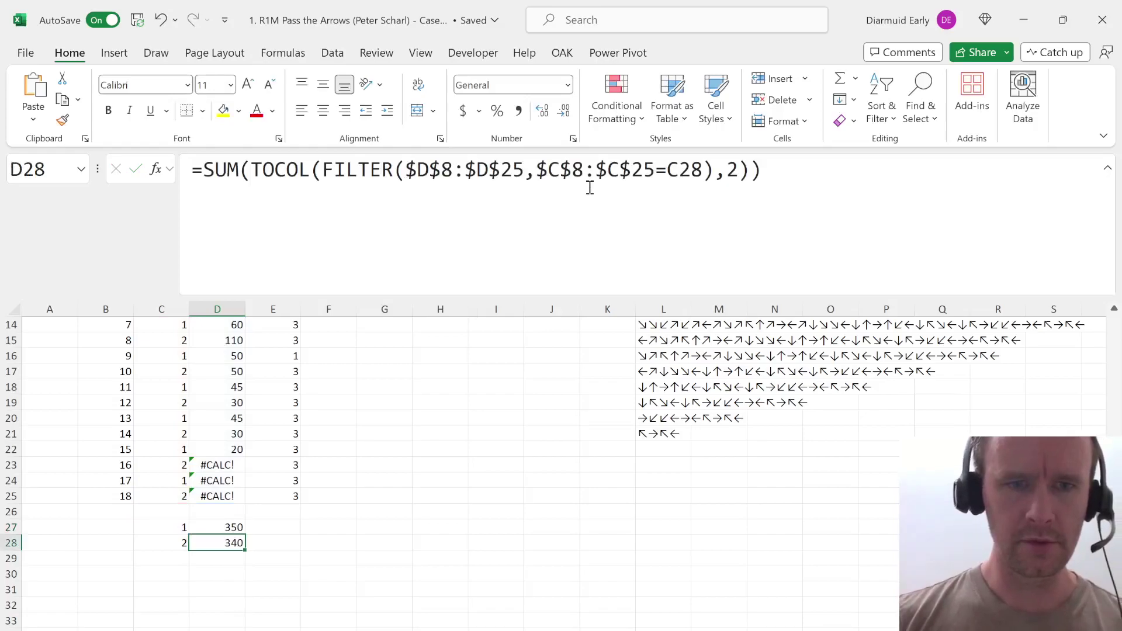
key(ctrl+Page_Up)
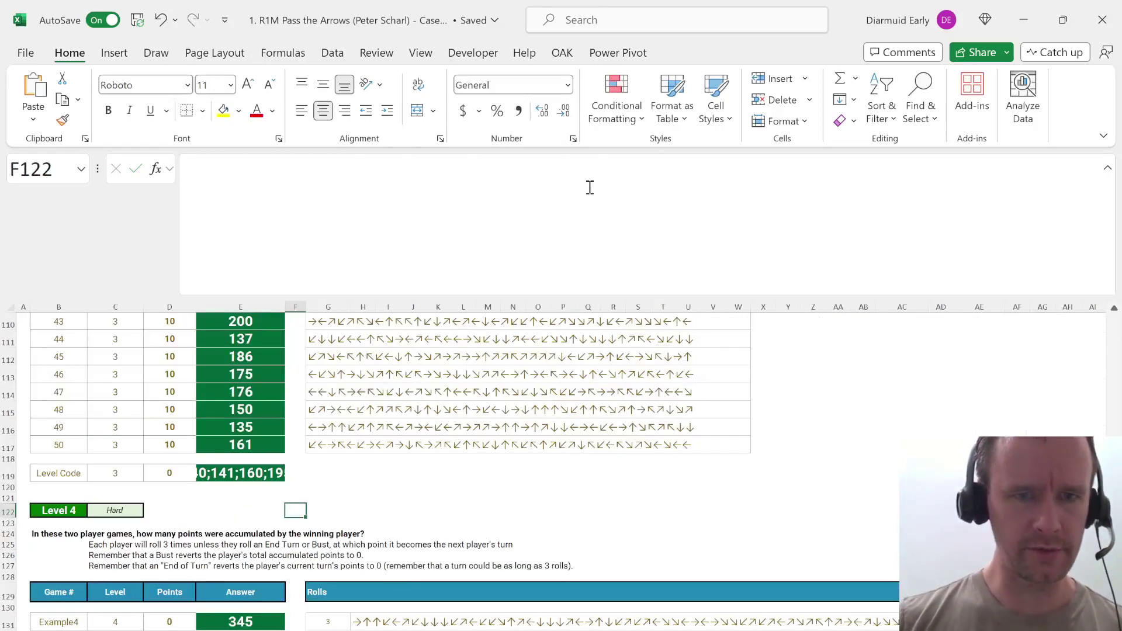
Return to the turn sheet and review the #CALC! scores and E8's Used formula.
key(Left)
key(Down)
key(Down)
key(Down)
key(Down)
key(Down)
key(Down)
key(Down)
key(Down)
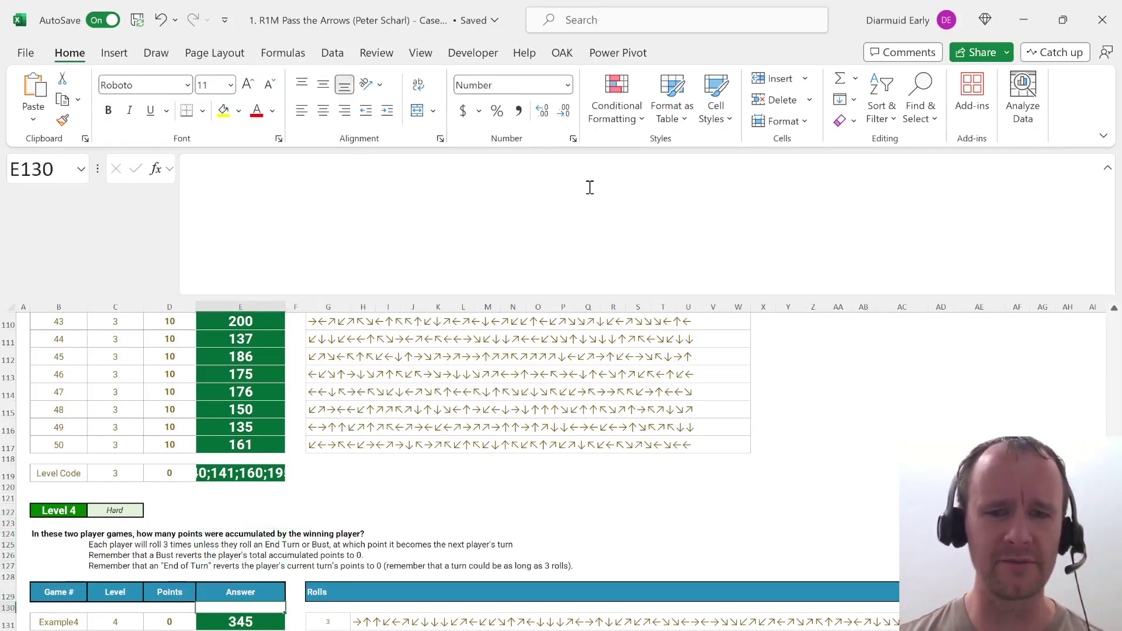
key(ctrl+Page_Down)
key(Up)
key(Up)
key(Up)
key(Up)
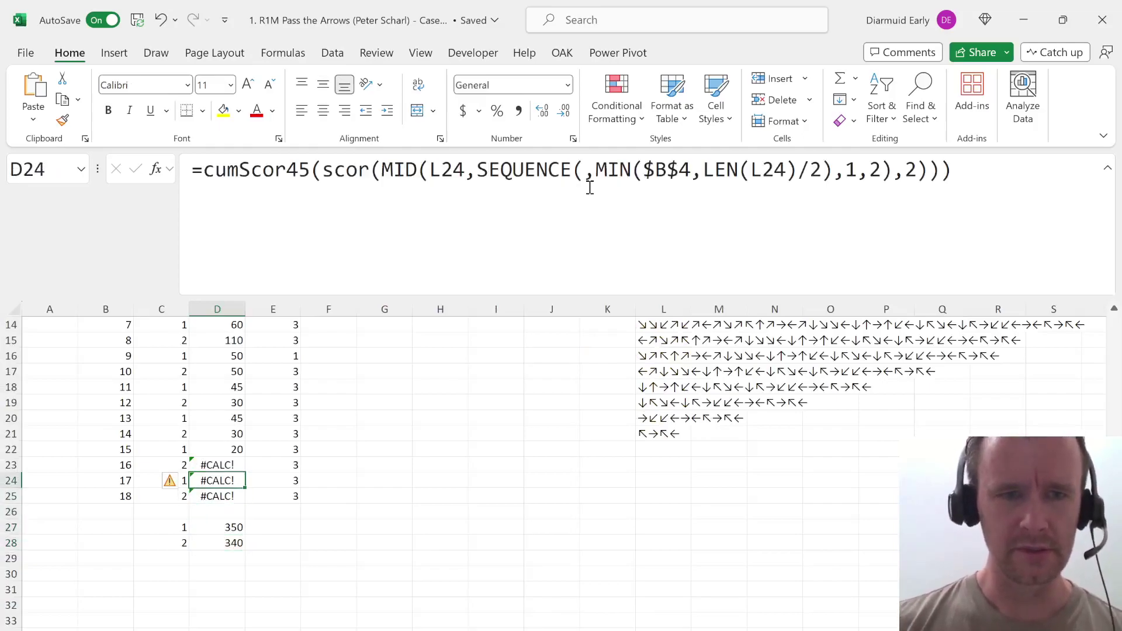
key(Up)
key(Up)
key(Up)
key(ctrl+Up)
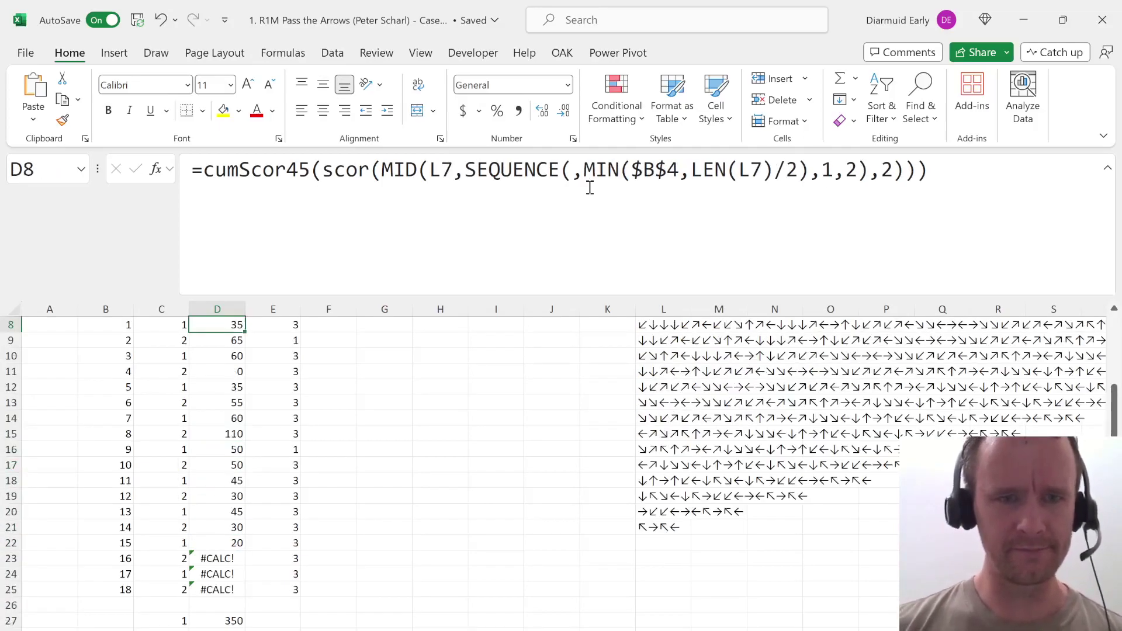
key(Up)
key(Up)
key(Down)
key(Down)
key(Down)
key(Down)
key(Down)
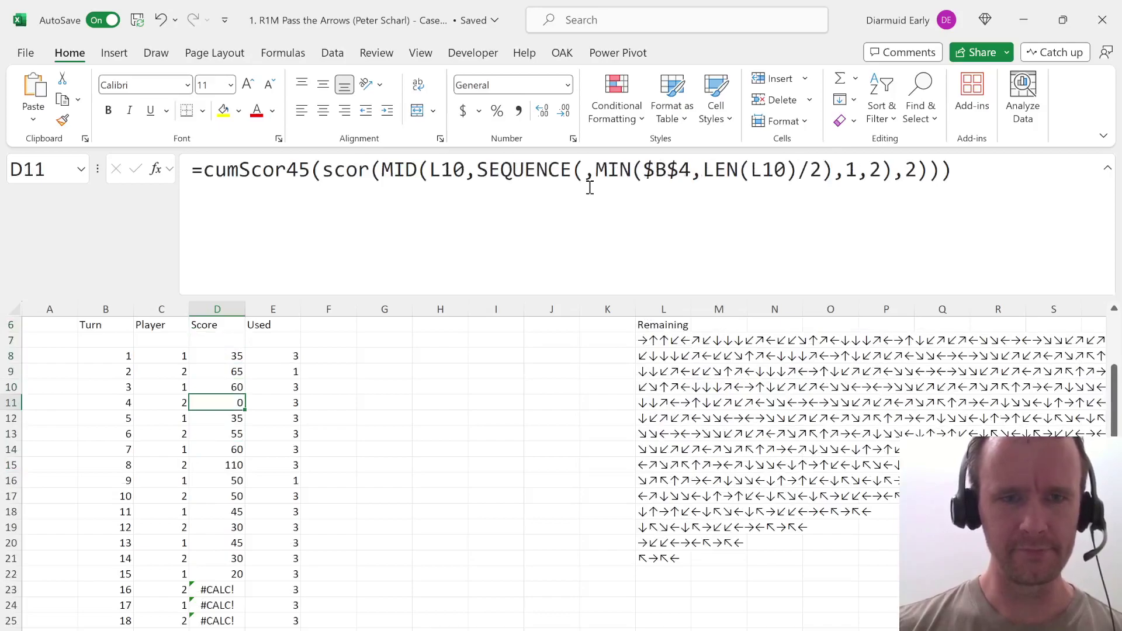
key(Up)
key(Up)
key(Up)
key(Right)
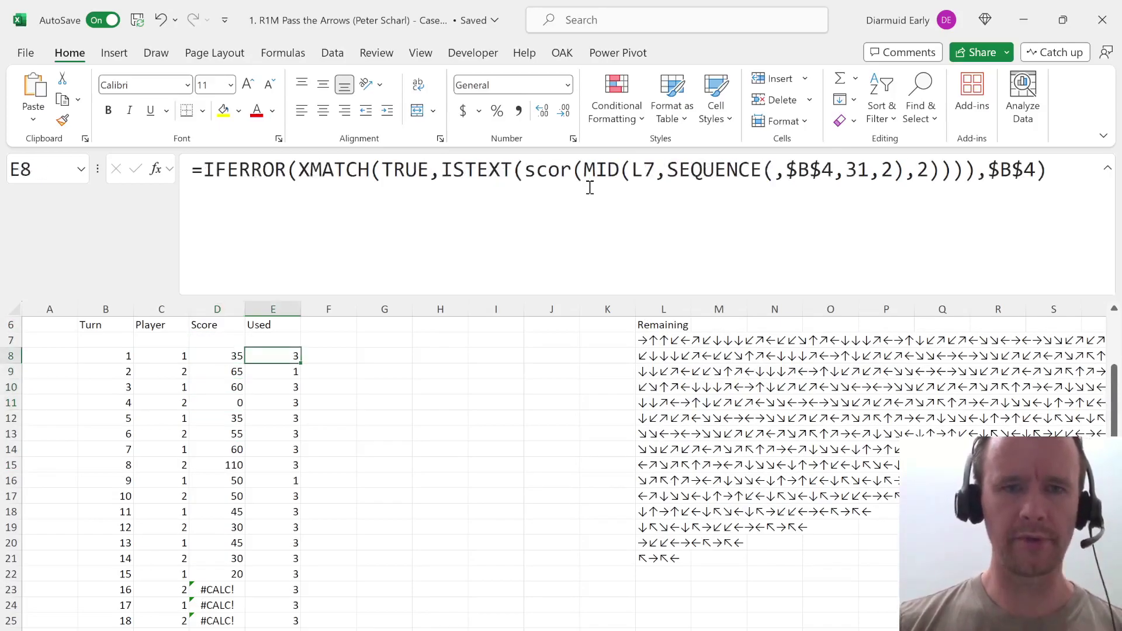
Copy E8's scor(MID(...)) expression into F8 and fill it to F9 as roll scores.
click(549, 185)
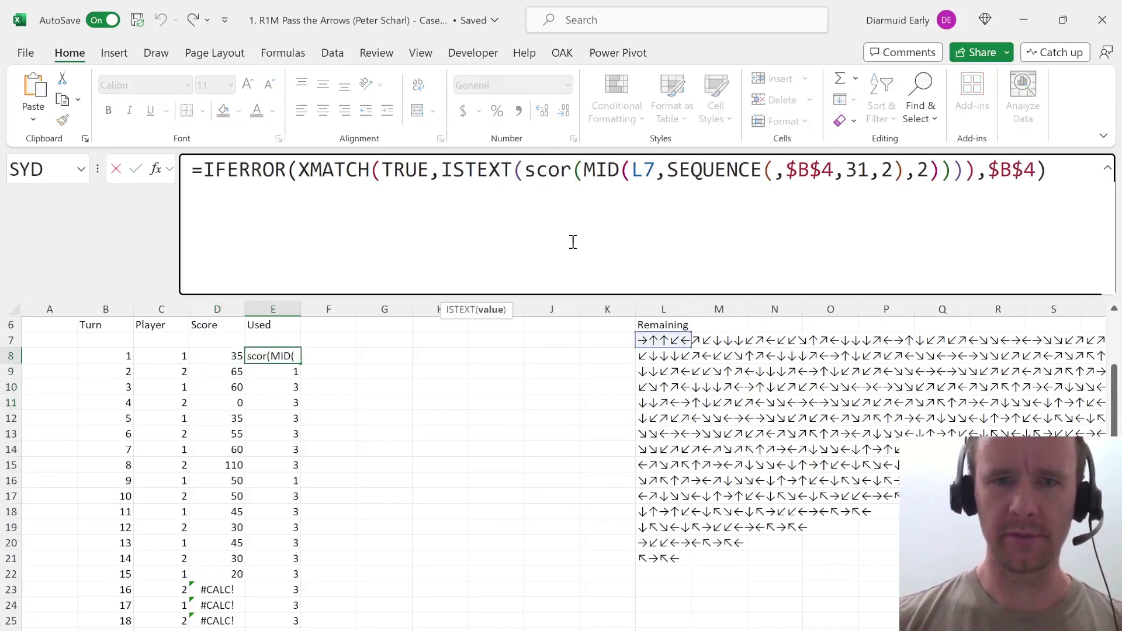
click(488, 310)
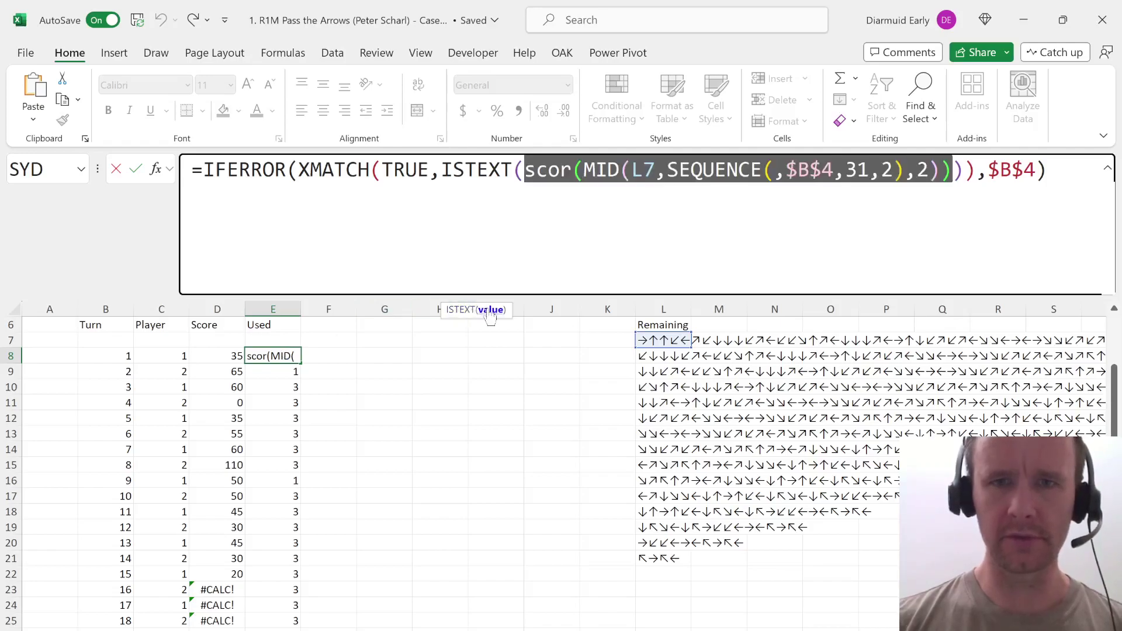
key(Tab)
text(=)
text(scor(MID(L7,SEQUENCE(,$B$4,31,2),2)))
key(Return)
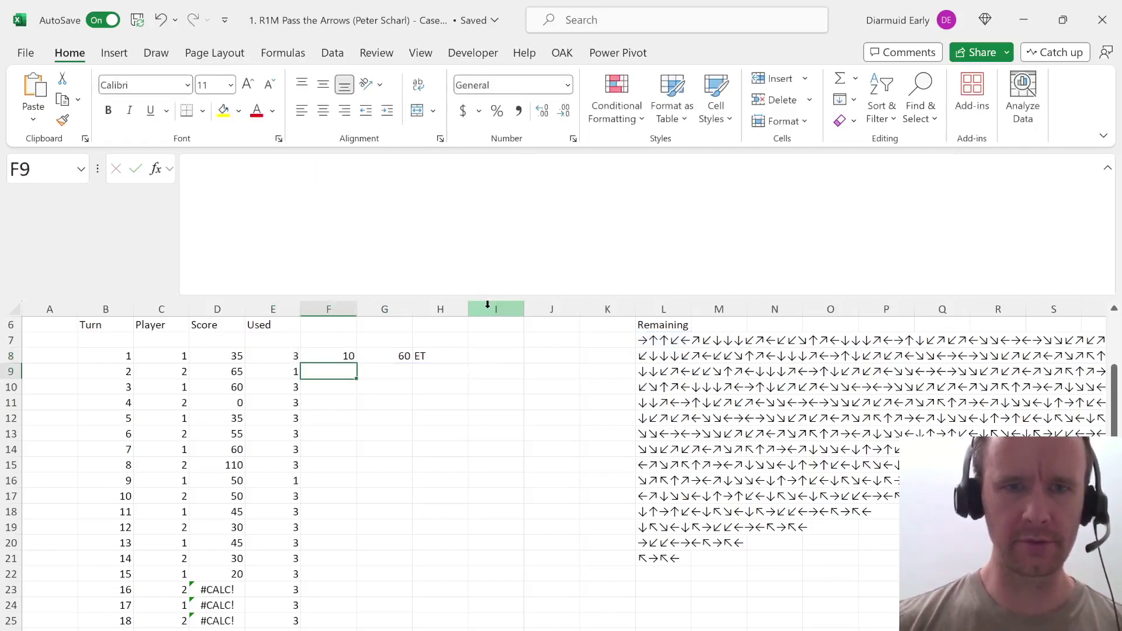
key(Left)
key(Up)
key(Right)
key(Left)
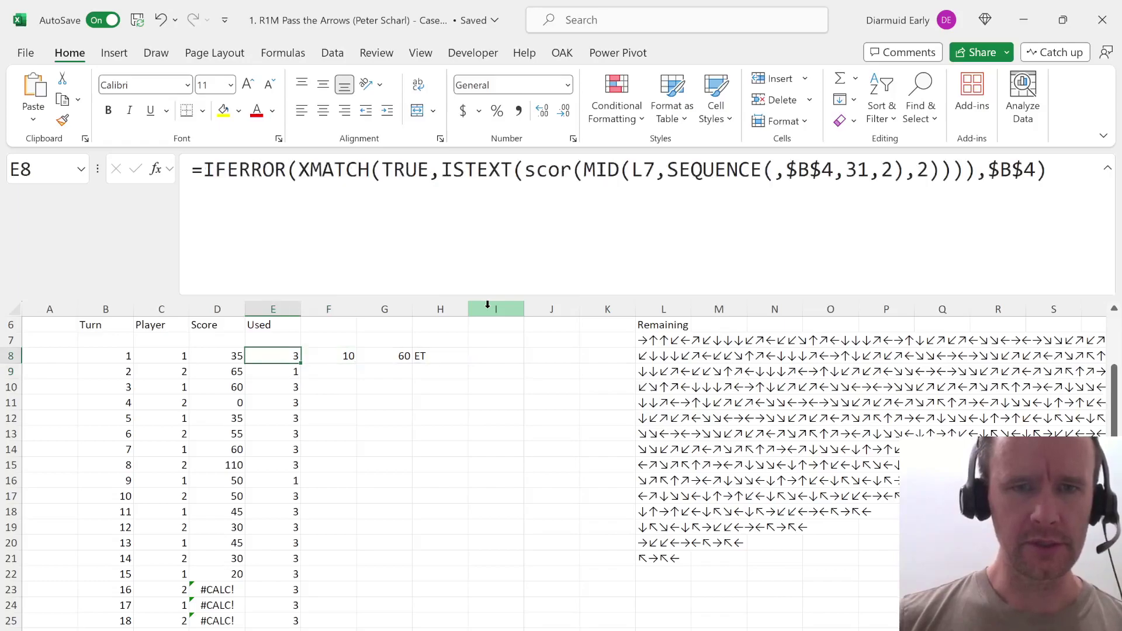
key(Down)
key(Right)
key(ctrl+d)
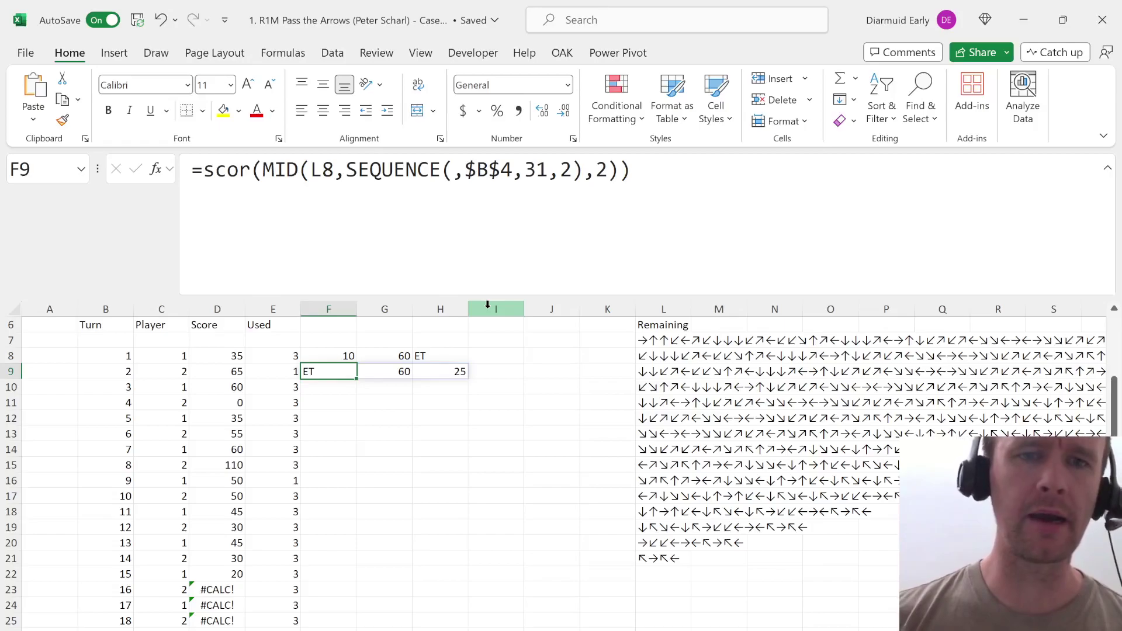
Go back to E8 and bring up Name Manager with Ctrl+F3.
key(Up)
key(Left)
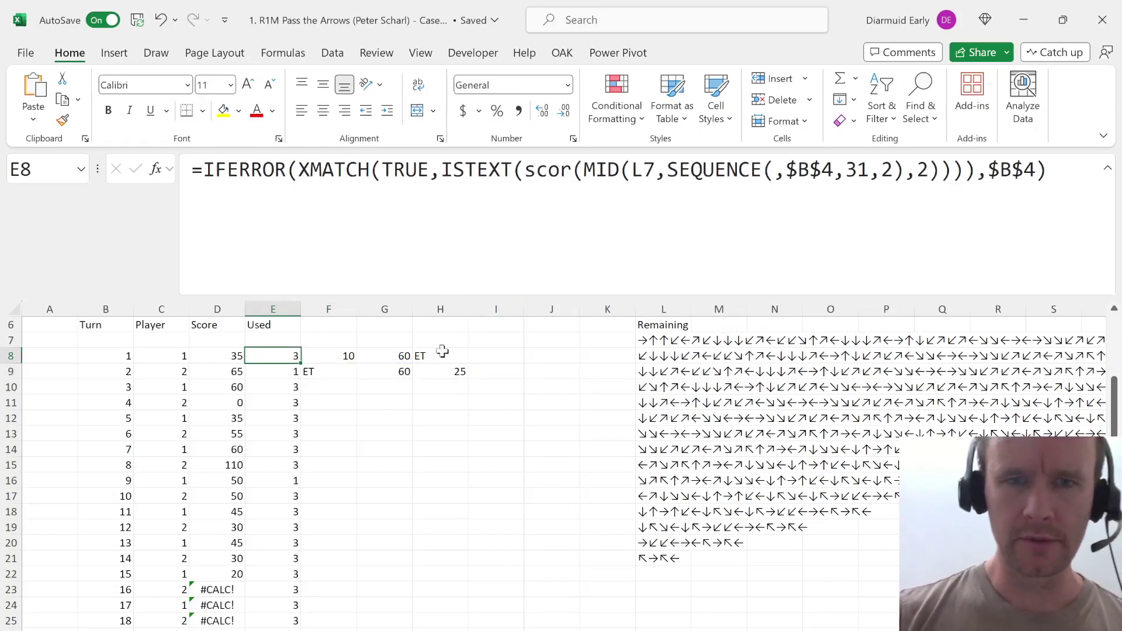
key(ctrl+F3)
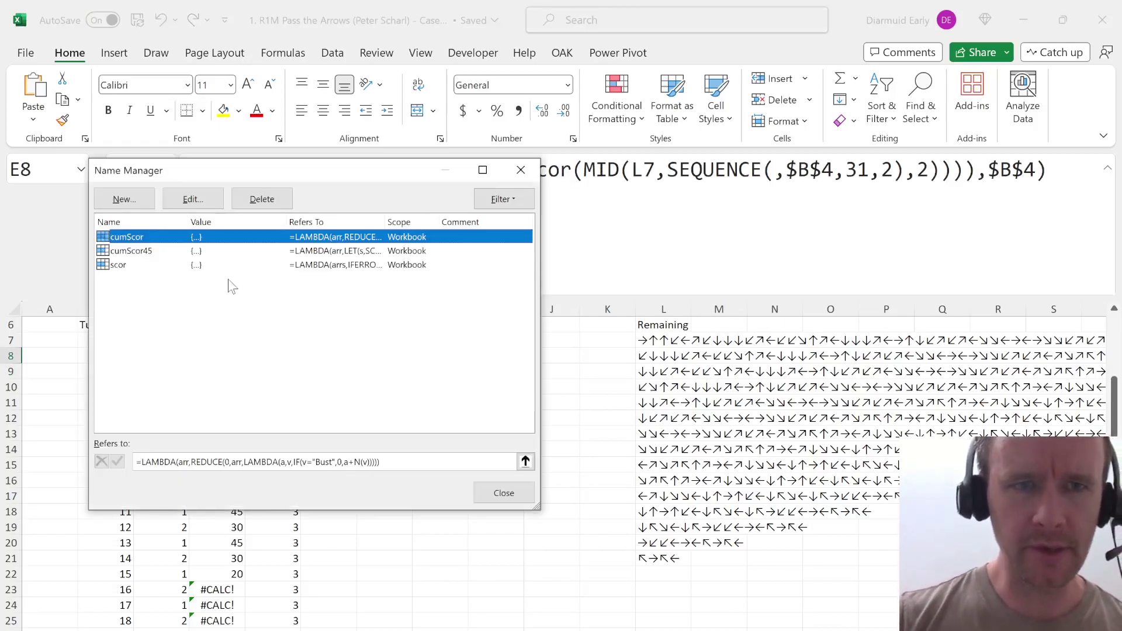
Inspect the cumScor45 definition, trial-edit its ET check, then cancel and close Name Manager.
click(167, 251)
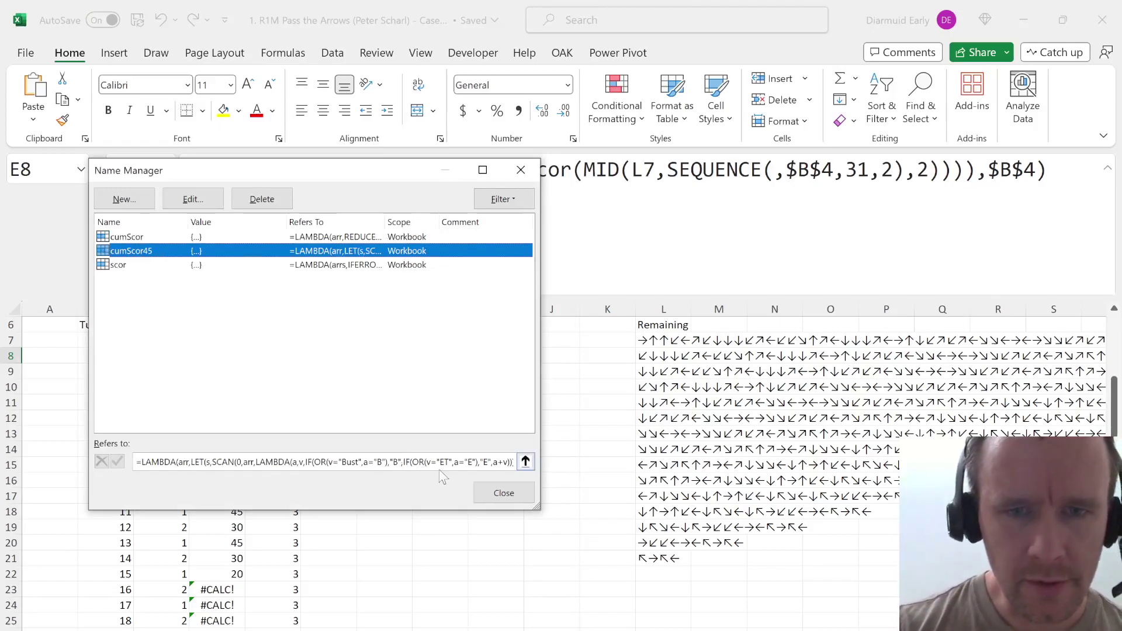
click(454, 463)
key(BackSpace)
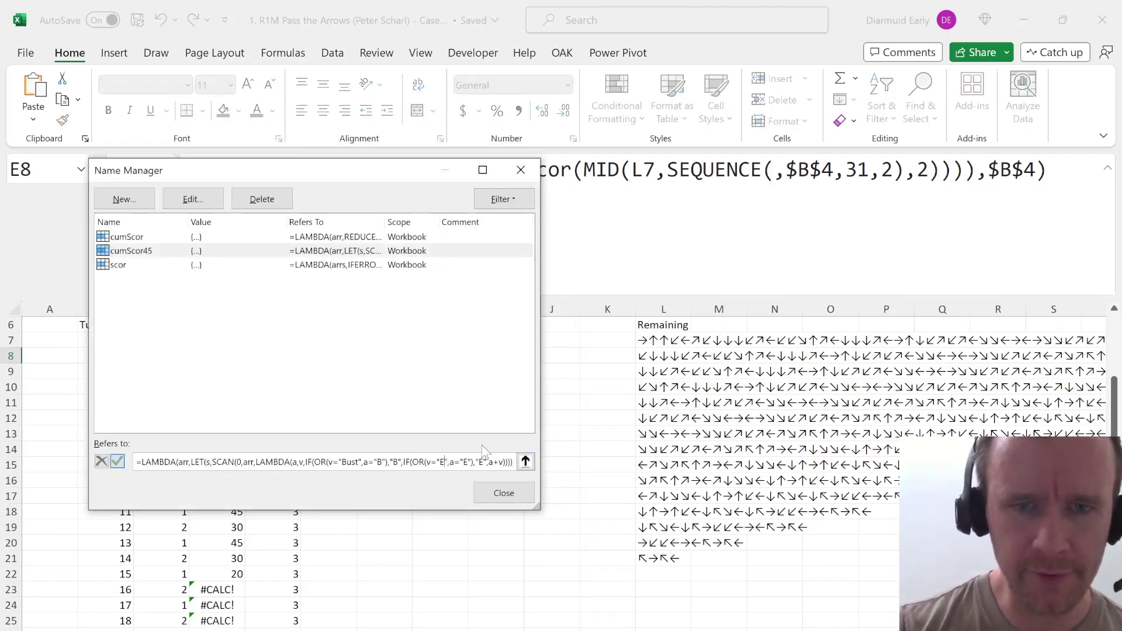
text(T)
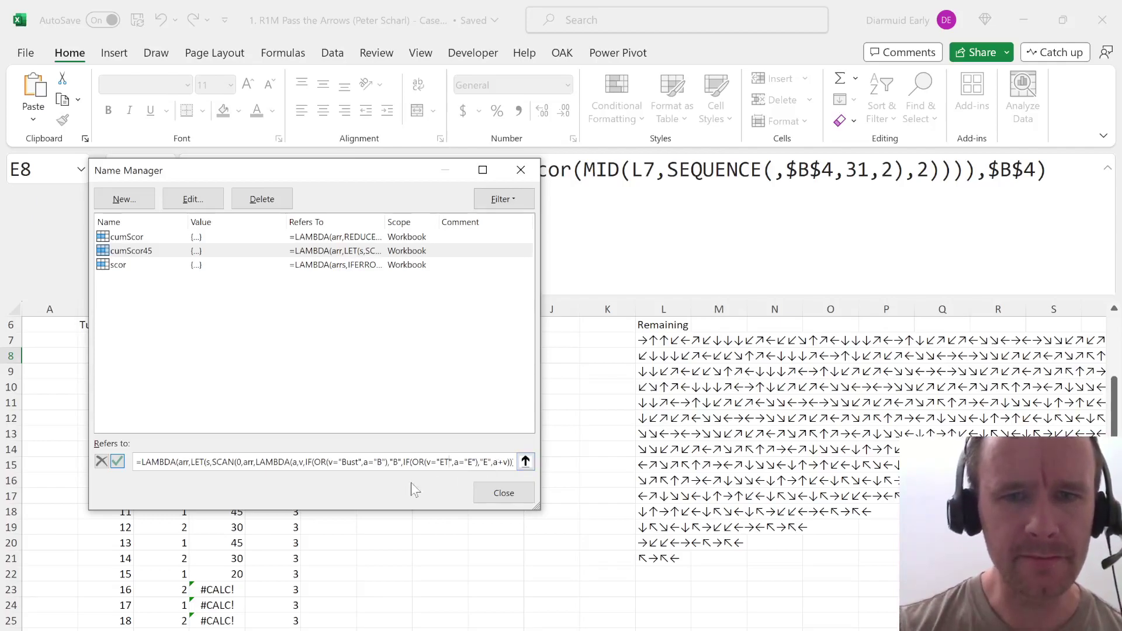
key(Escape)
key(Escape)
key(Right)
key(Down)
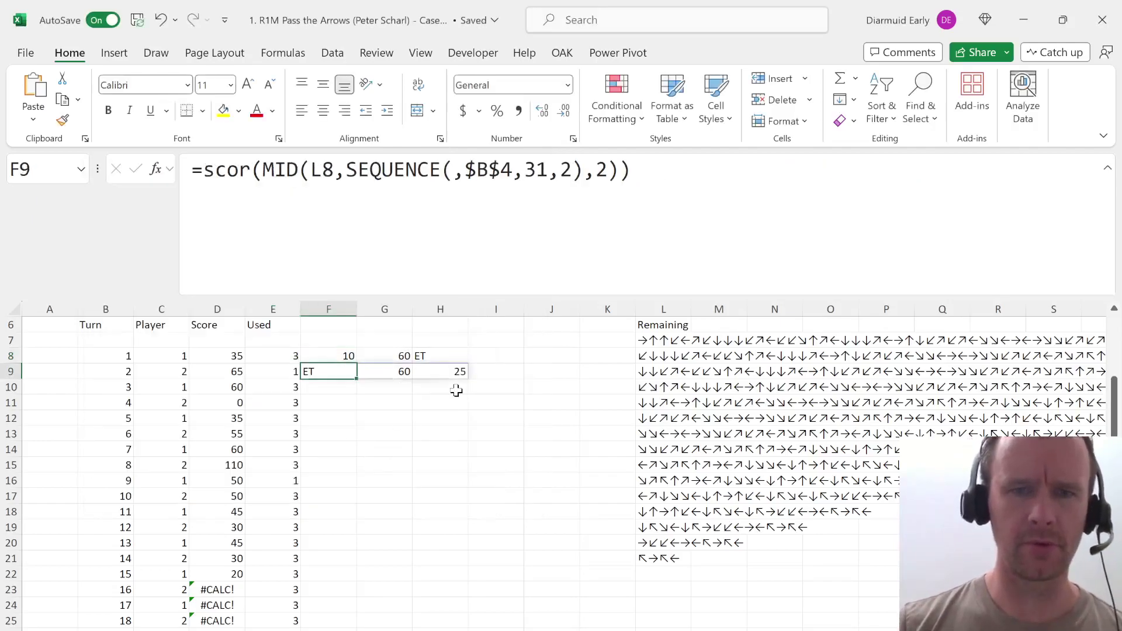
key(Left)
key(Left)
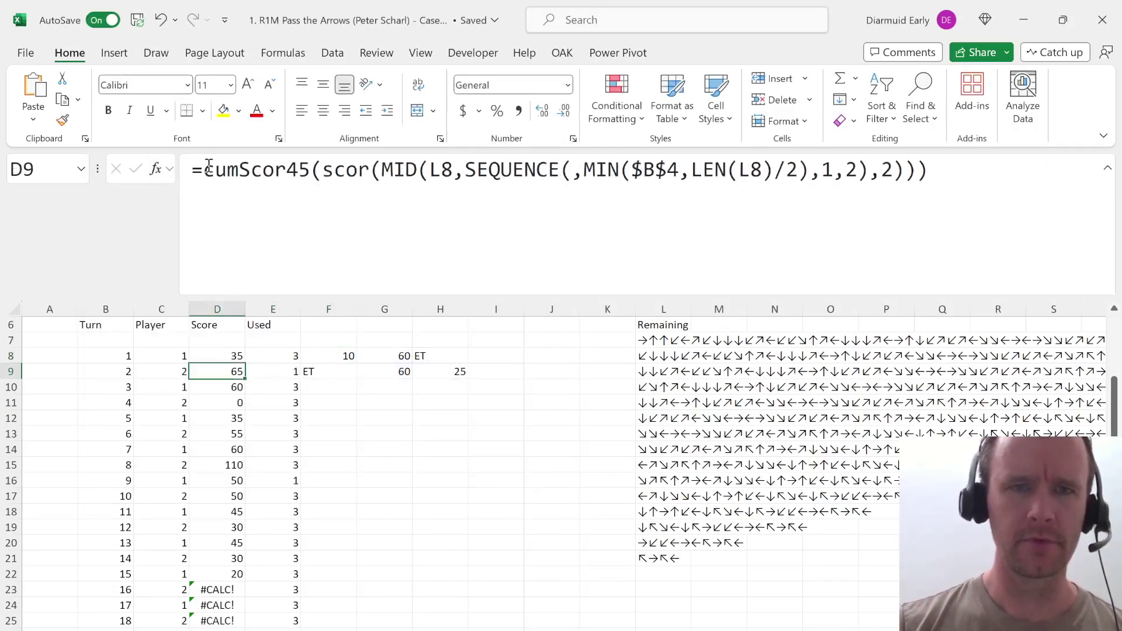
Copy the full cumScor45 LAMBDA definition from Name Manager, then move to F10.
key(ctrl+F3)
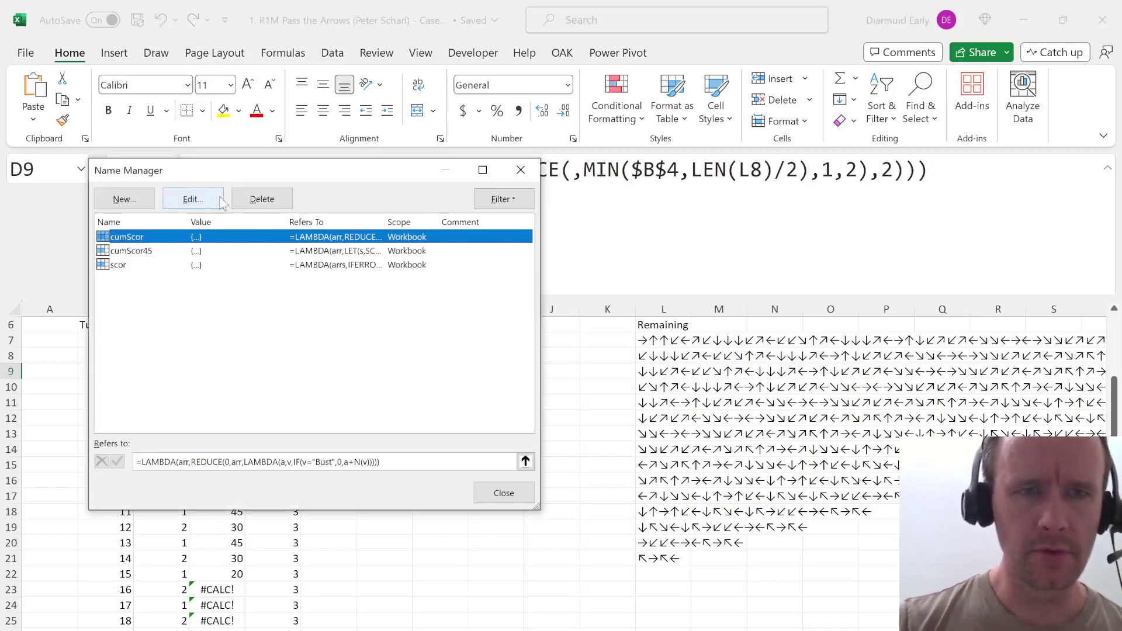
click(187, 248)
key(Tab)
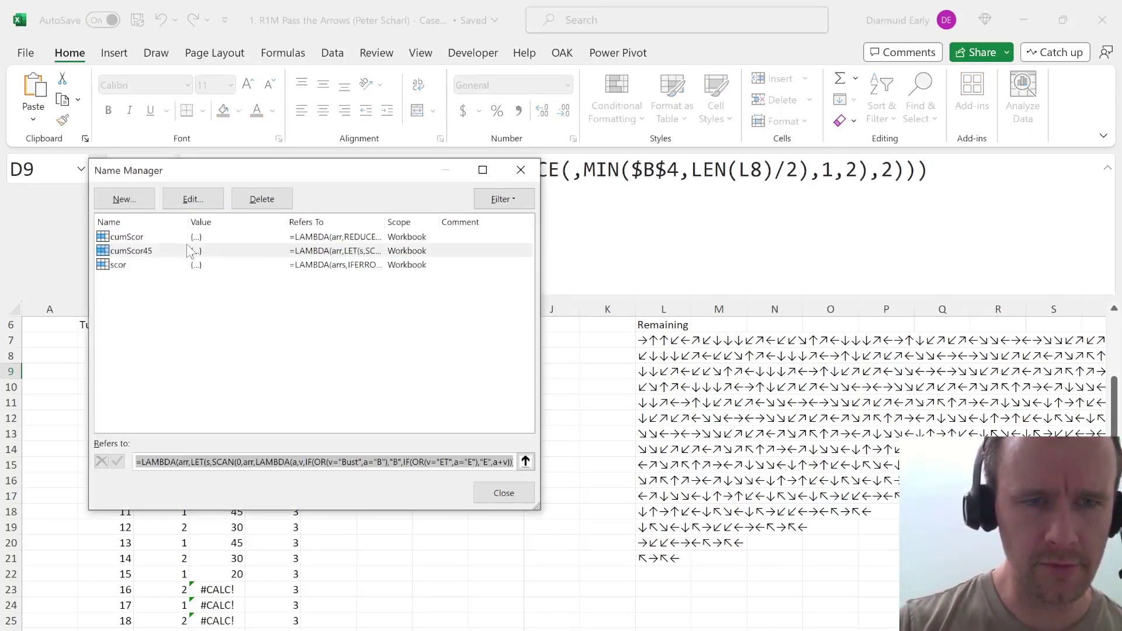
key(shift+Tab)
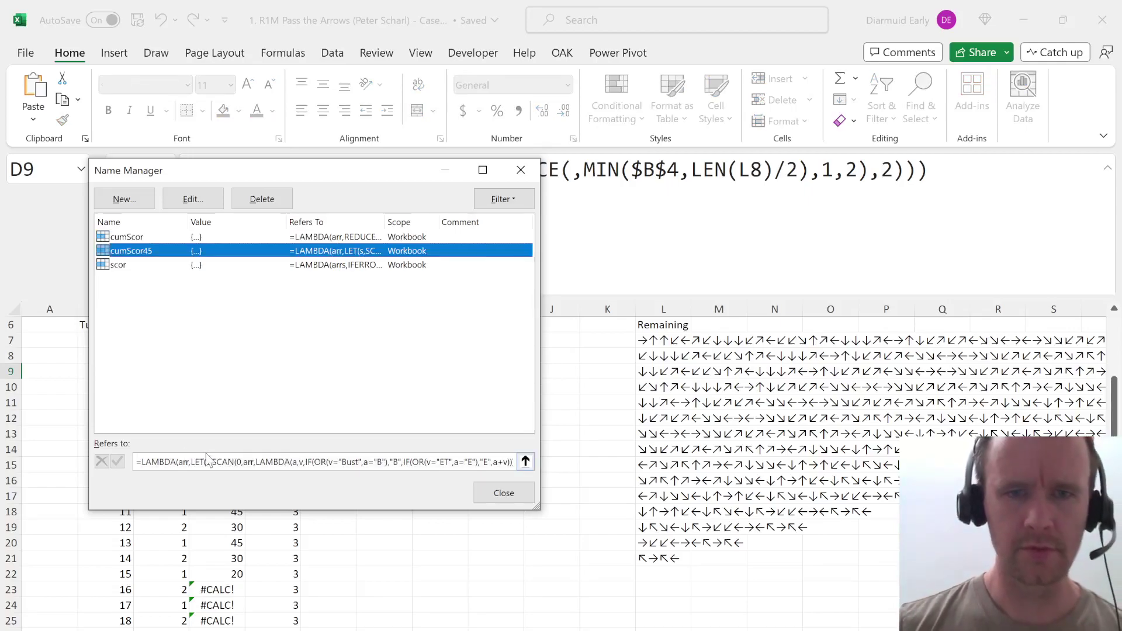
key(Escape)
key(Right)
key(Right)
key(Down)
Paste the cumScor45 LAMBDA into F10 and apply it to turn 2's roll scores.
text(=)
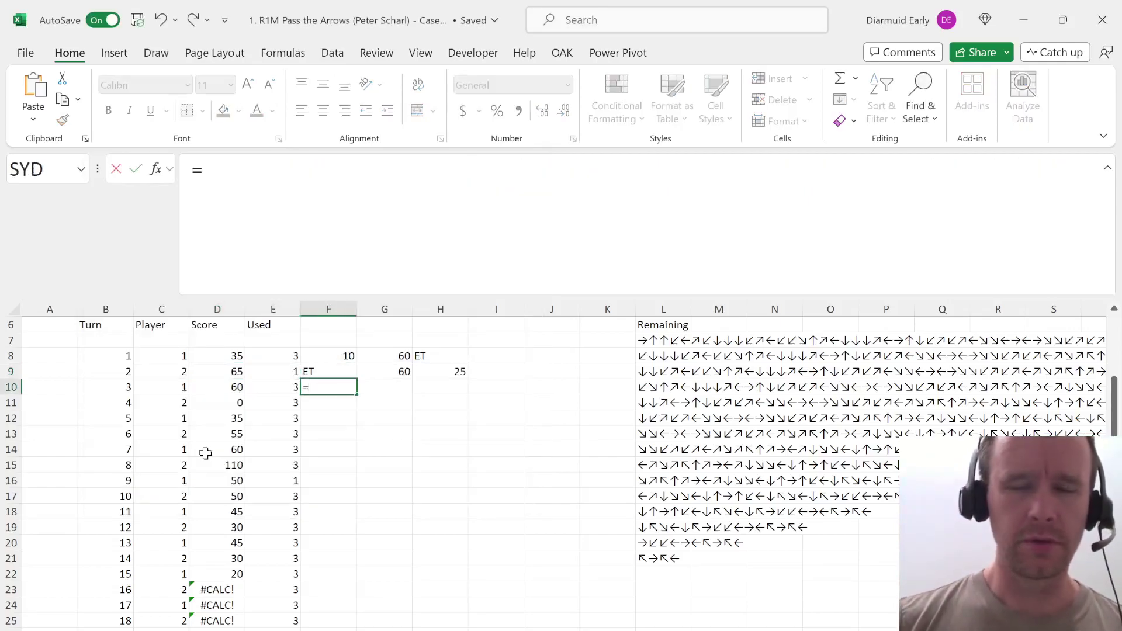
text(=LAMBDA(arr,LET(s,SCAN(0,arr,LAMBDA(a,v,IF(OR(v="Bust",a="B"),"B",IF(OR(v="ET",a="E"),"E",a+v)))),last,INDEX(s,COLUMNS(s)),SWITCH(last,"E",MAX(s),"B",0,last))))
key(Escape)
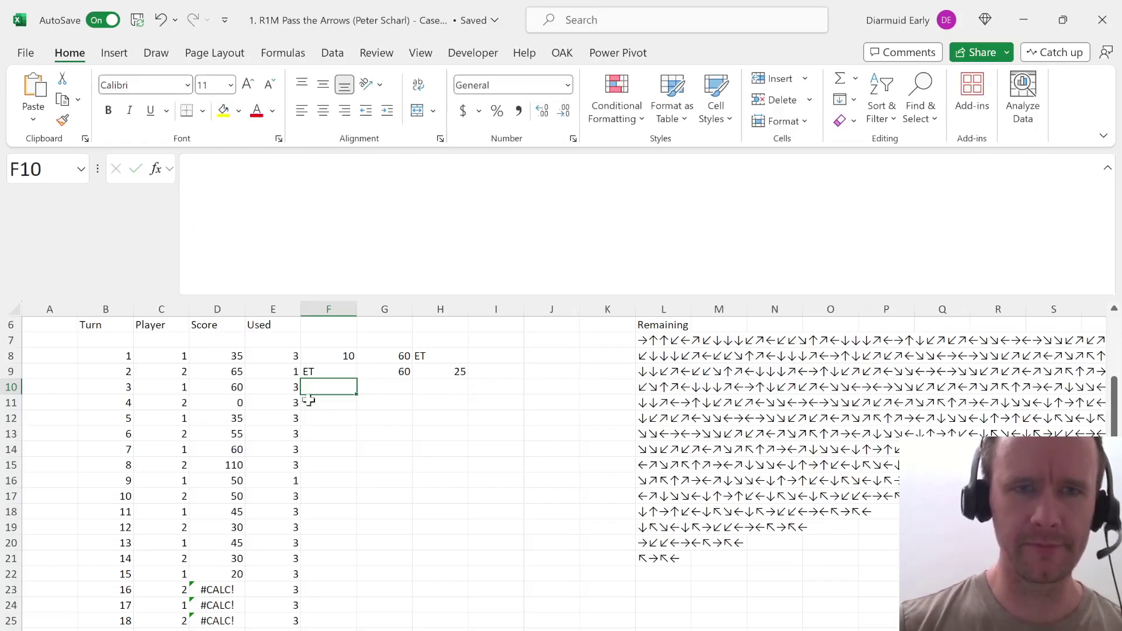
click(371, 253)
text(=LAMBDA(arr,LET(s,SCAN(0,arr,LAMBDA(a,v,IF(OR(v="Bust",a="B"),"B",IF(OR(v="ET",a="E"),"E",a+v)))),last,INDEX(s,COLUMNS(s)),SWITCH(last,"E",MAX(s),"B",0,last))))
text(()
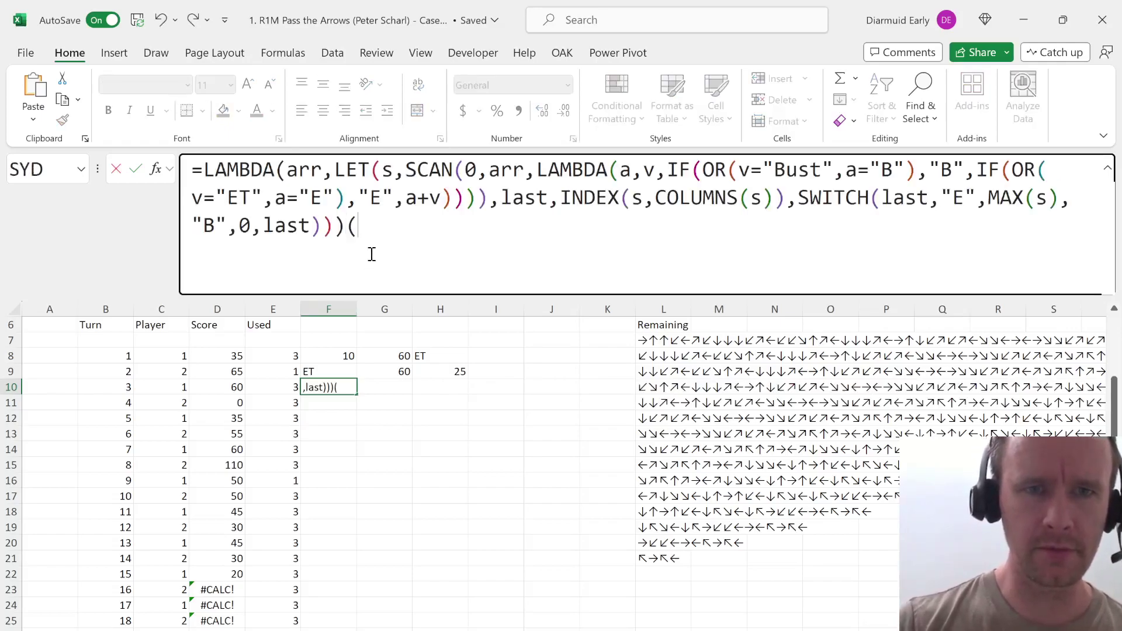
click(323, 372)
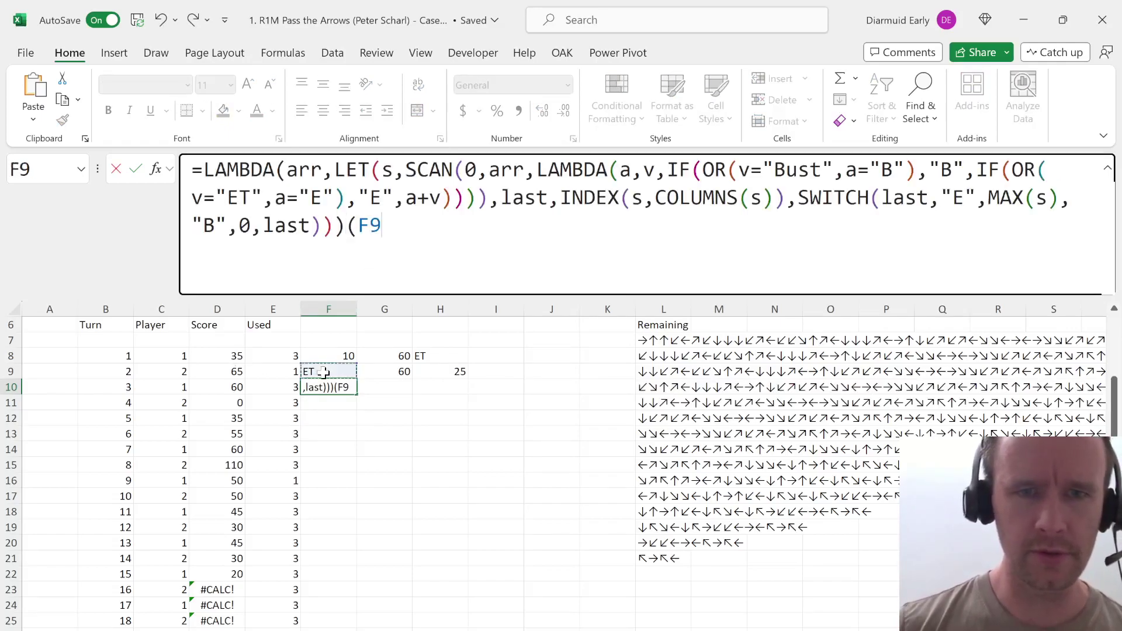
text())
key(ctrl+Return)
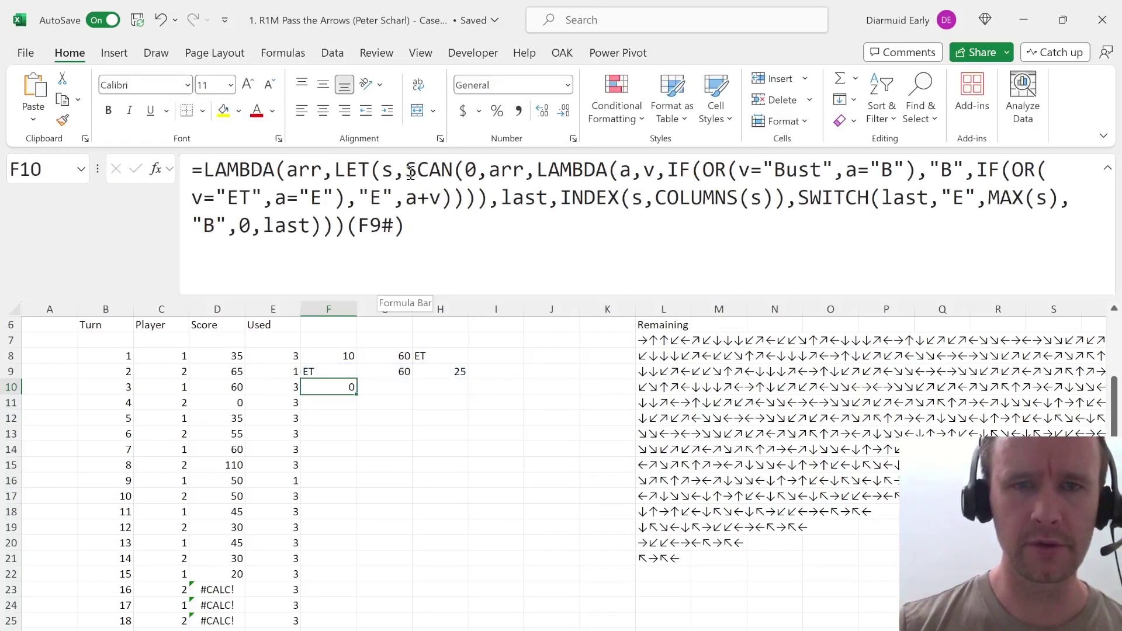
Name the SWITCH result out and add ,s as the LET's final calculation.
double_click(285, 232)
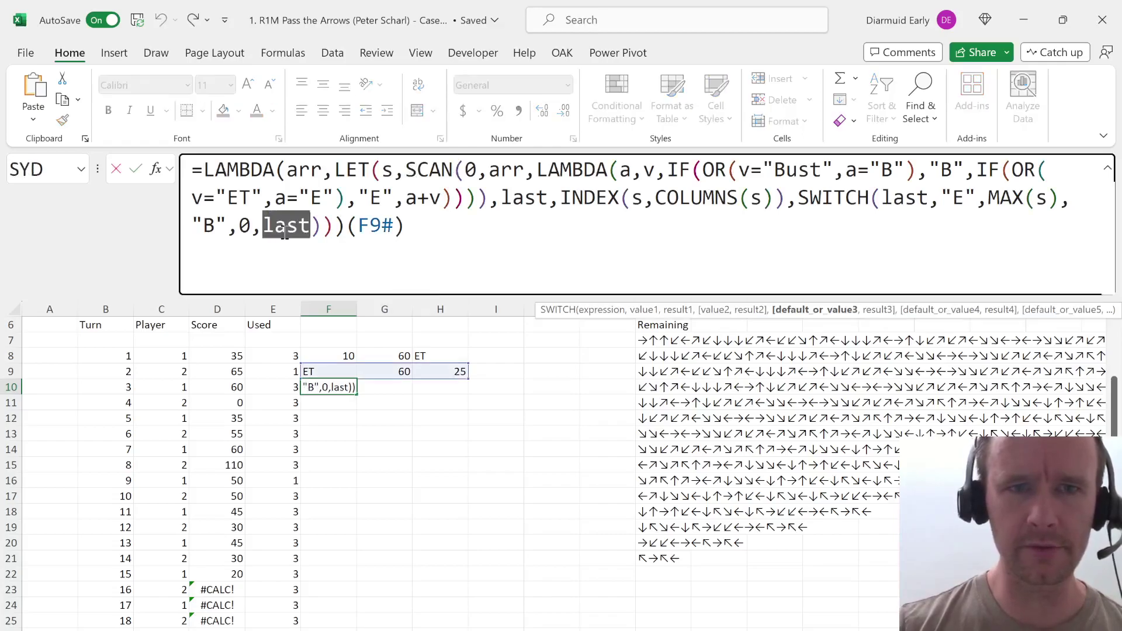
click(796, 202)
text(out,)
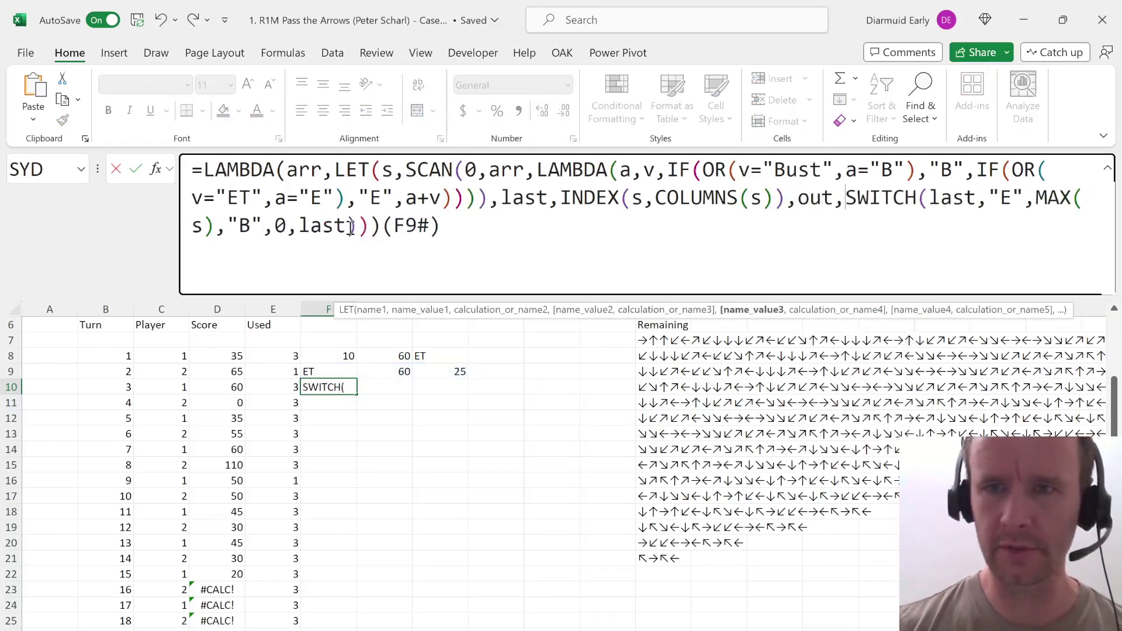
click(359, 231)
text(,)
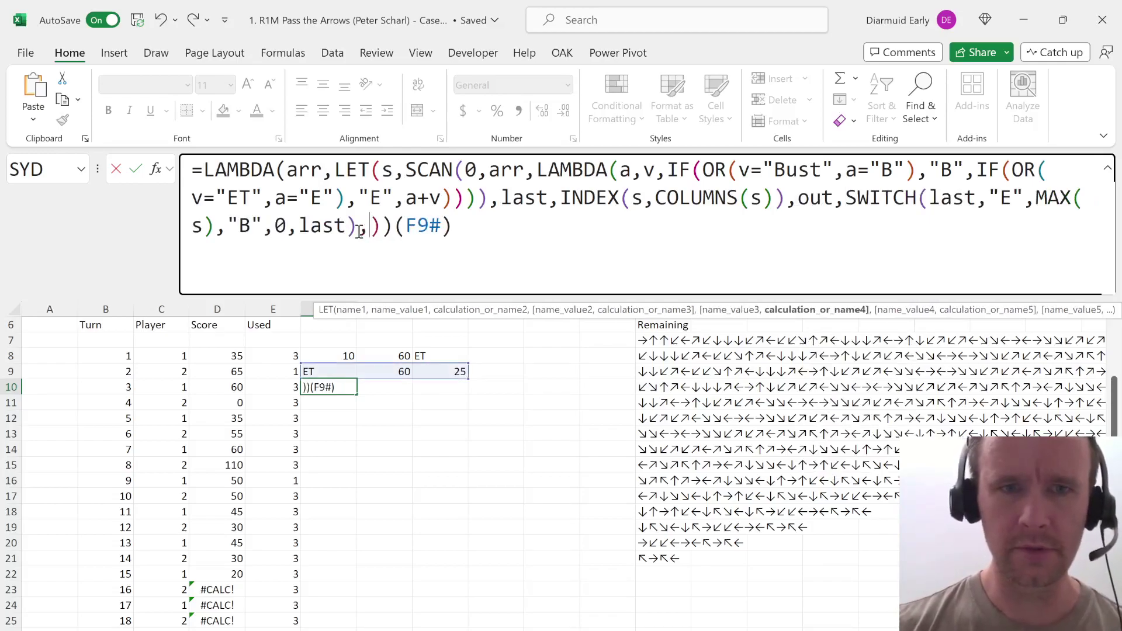
text(s)
key(Return)
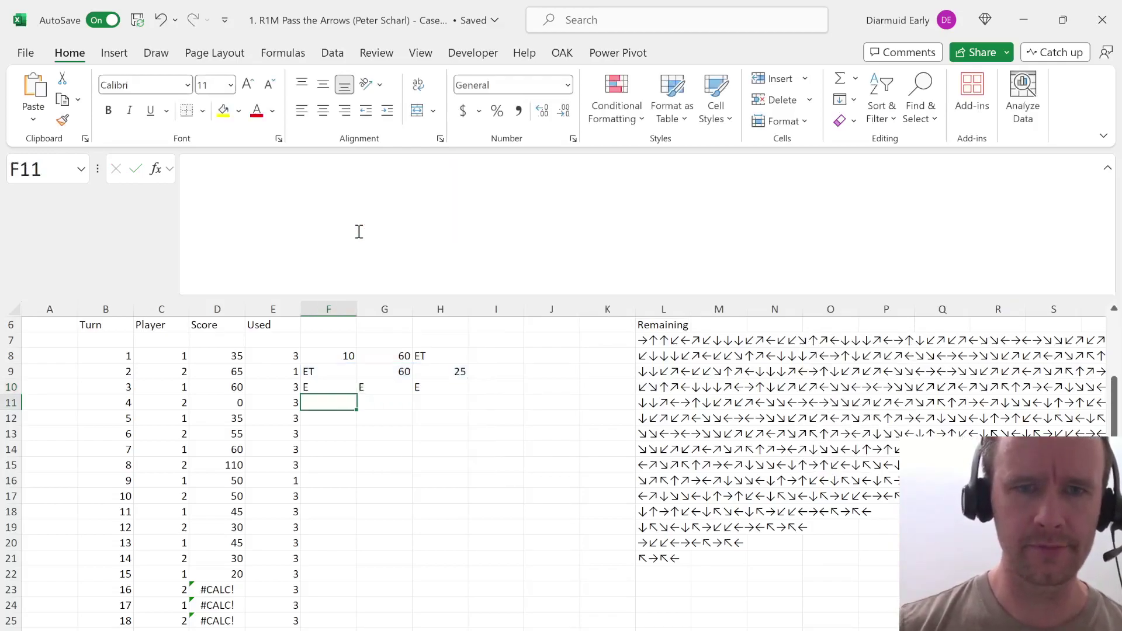
key(Up)
key(shift+Right)
key(shift+Right)
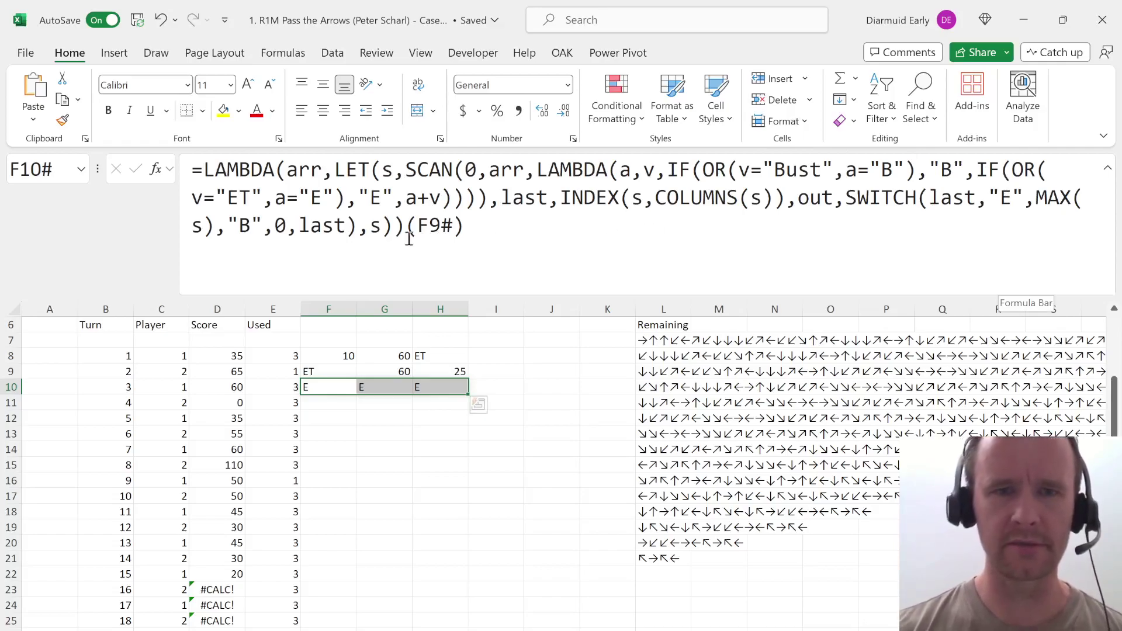
Replace the returned s with out so F10 shows 0, then view D10's formula.
click(372, 227)
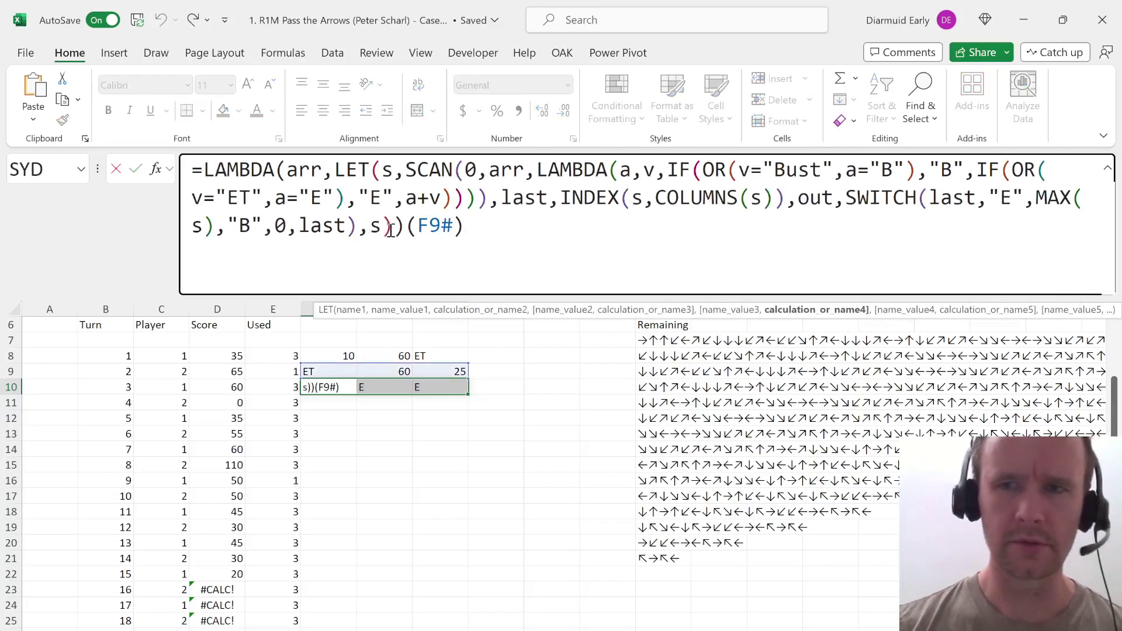
key(Delete)
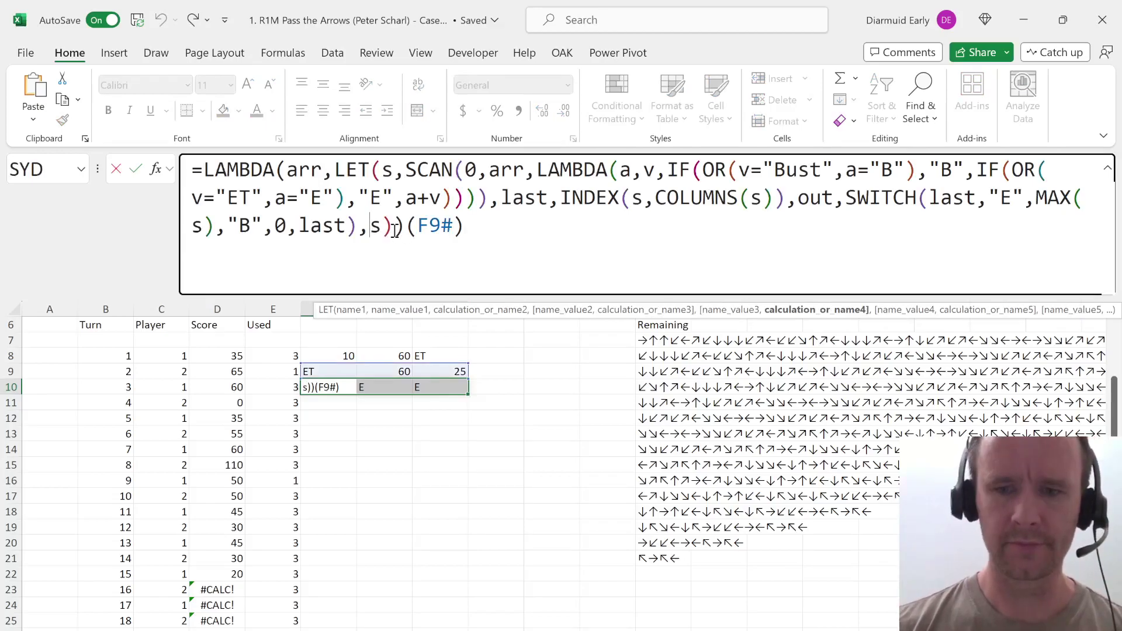
text(out)
key(Return)
key(Left)
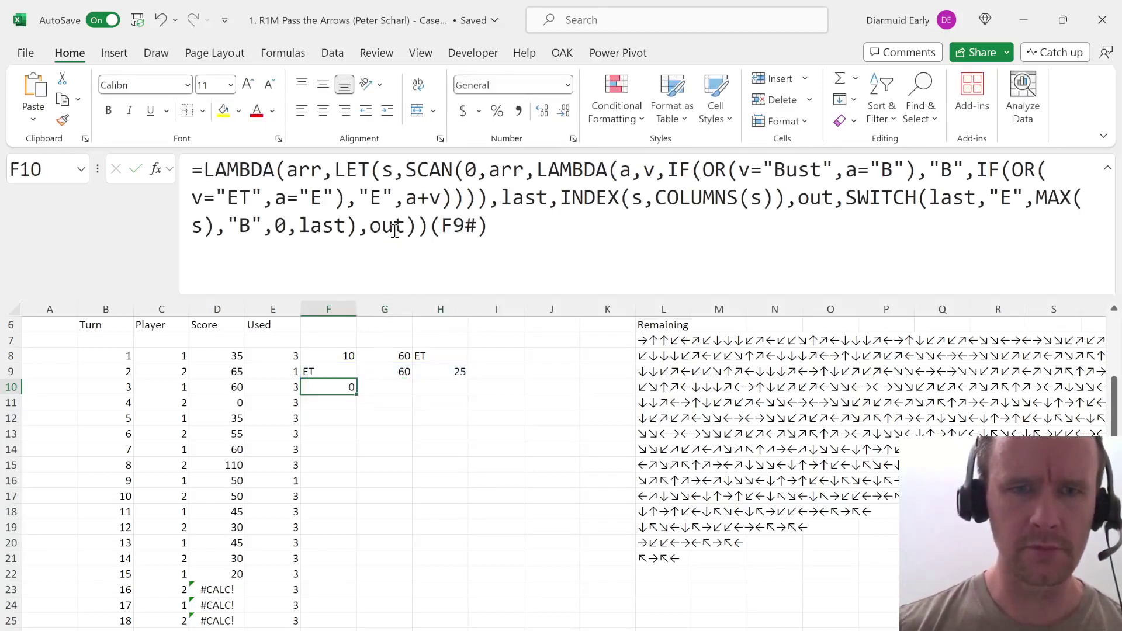
key(F2)
key(Escape)
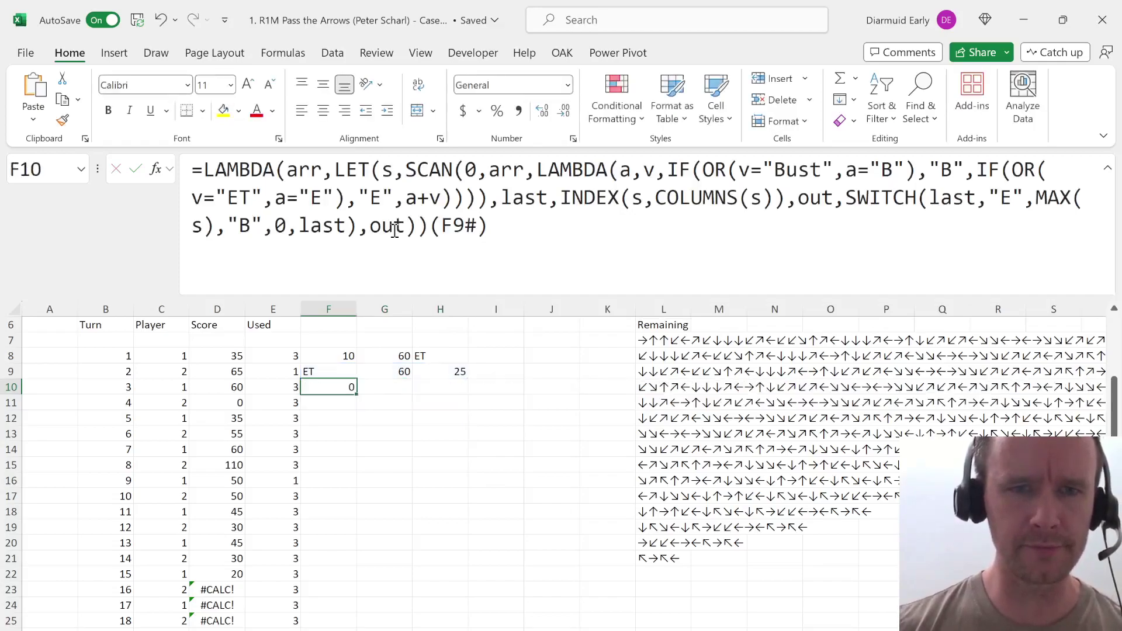
key(Left)
key(Left)
key(F2)
key(Escape)
key(Up)
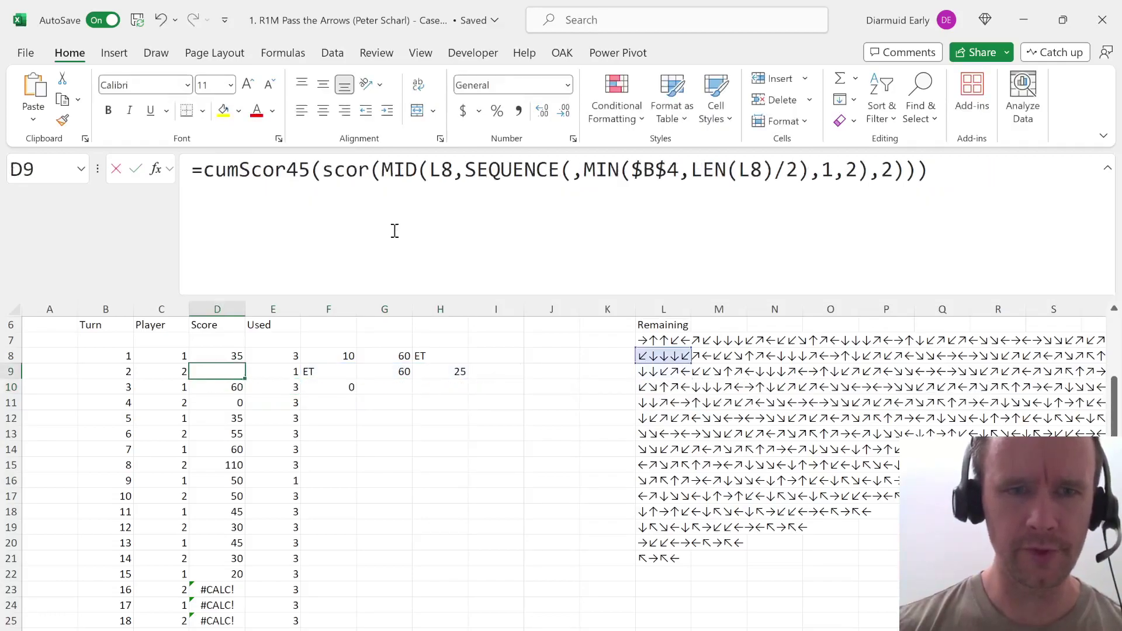
key(F2)
key(Escape)
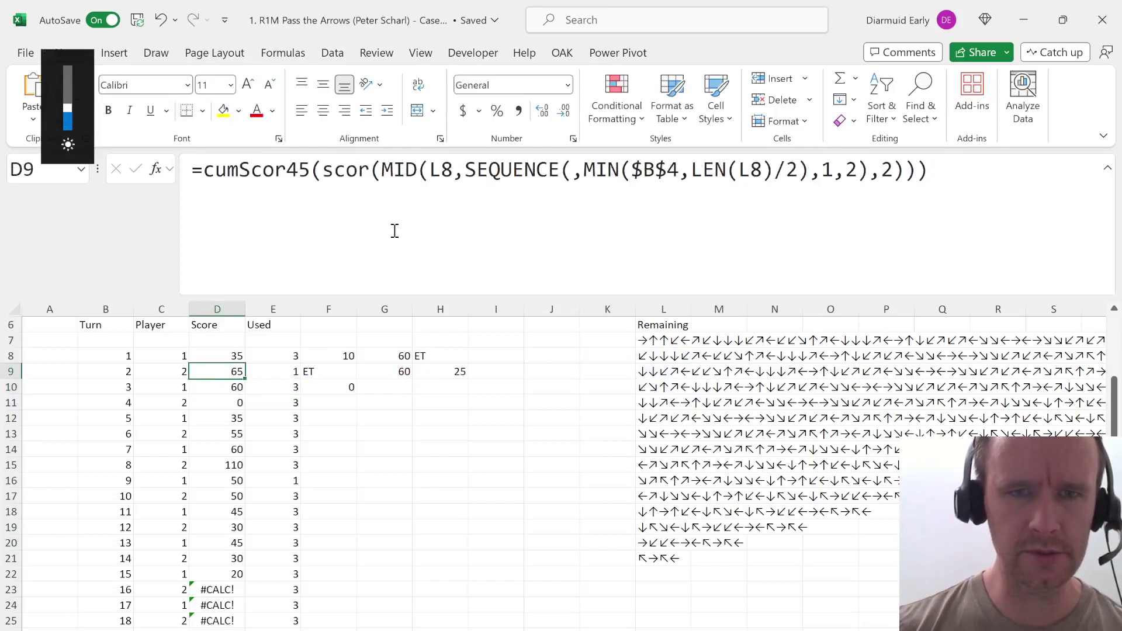
key(Right)
key(Left)
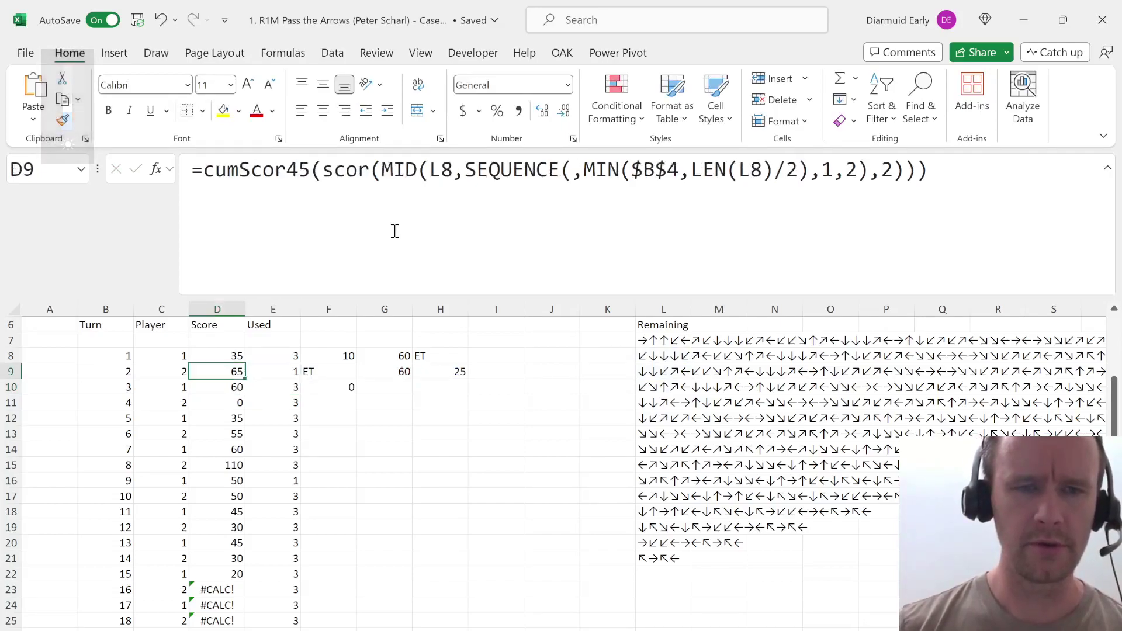
click(394, 230)
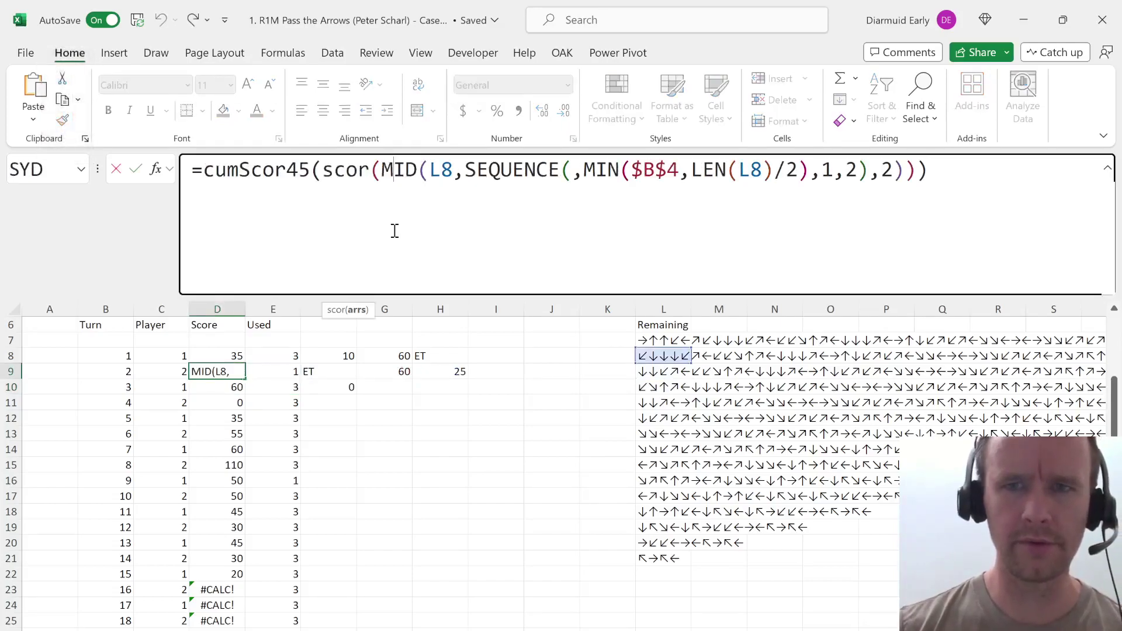
key(Escape)
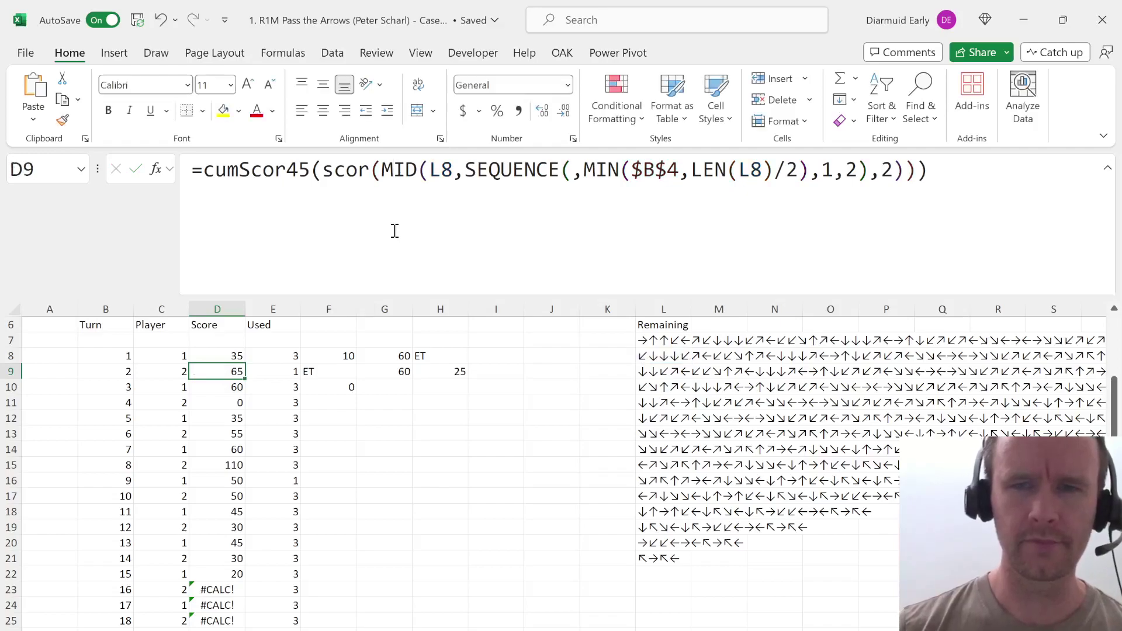
click(633, 187)
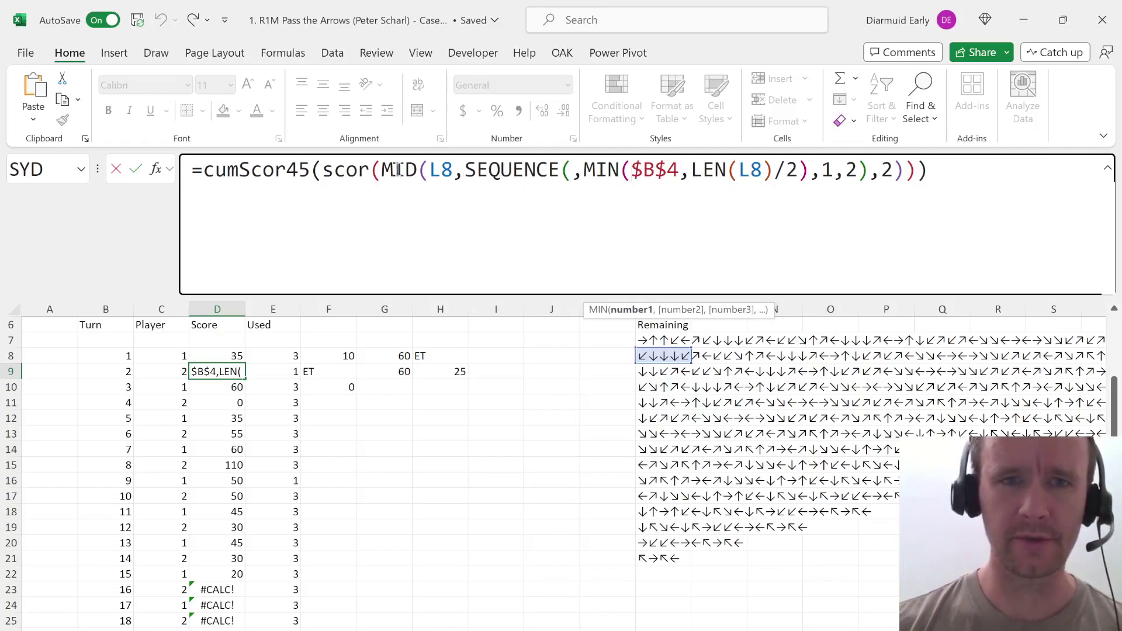
click(341, 176)
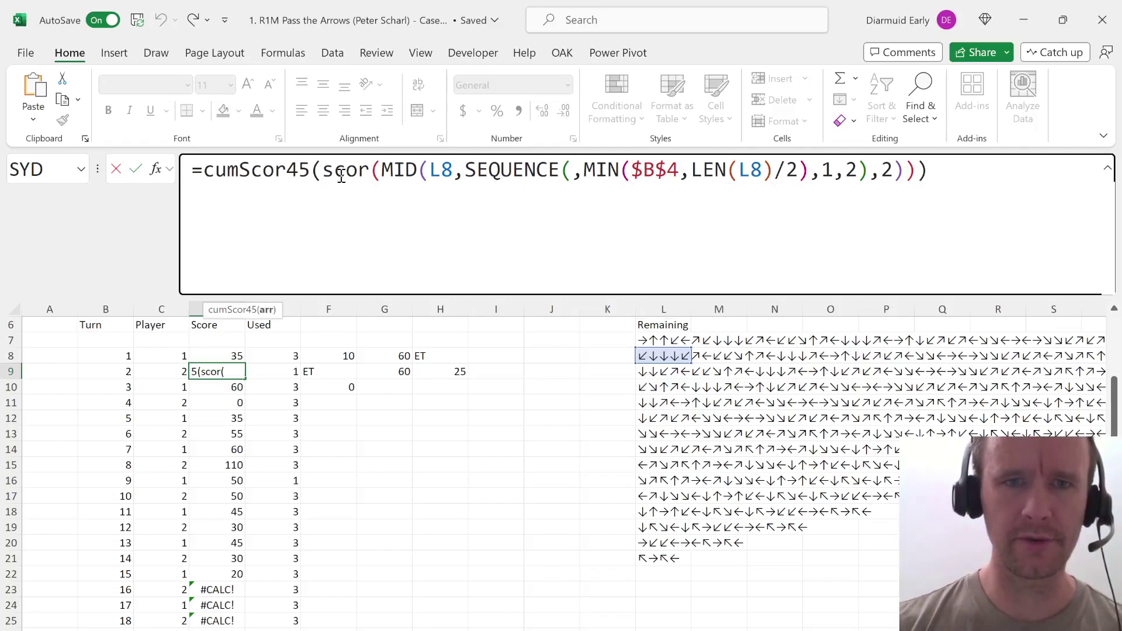
click(266, 310)
key(Escape)
key(Right)
key(Right)
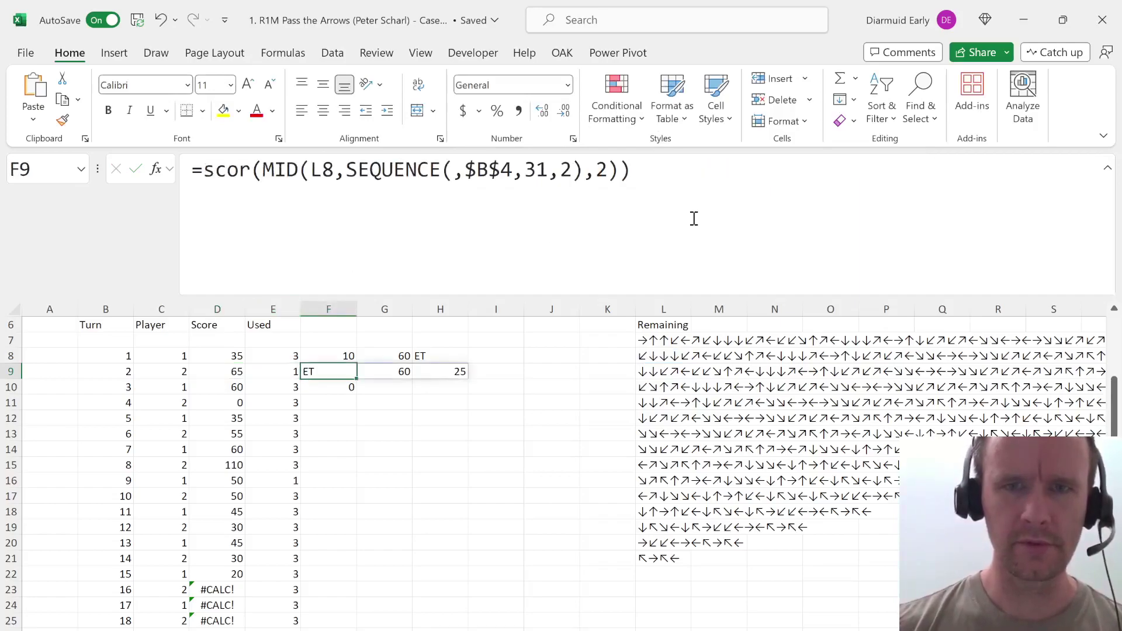
Paste the scor expression into F9 as a formula, then refill F9 from F8.
triple_click(693, 218)
text(scor(MID(L8,SEQUENCE(,MIN($B$4,LEN(L8)/2),1,2),2)))
key(Return)
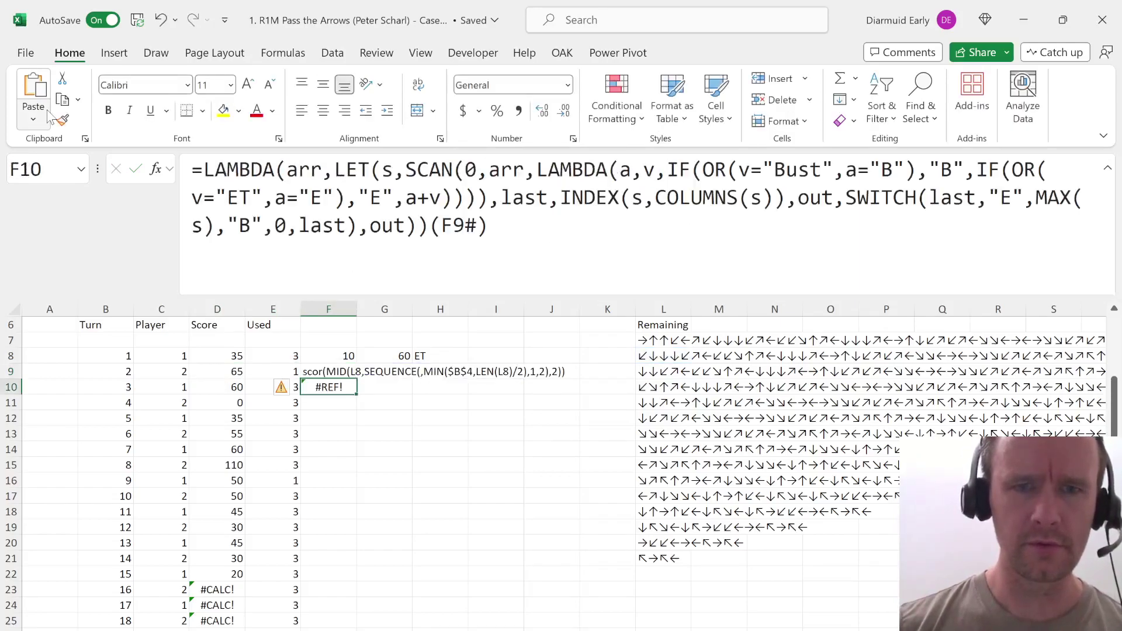
key(Up)
click(187, 169)
text(=)
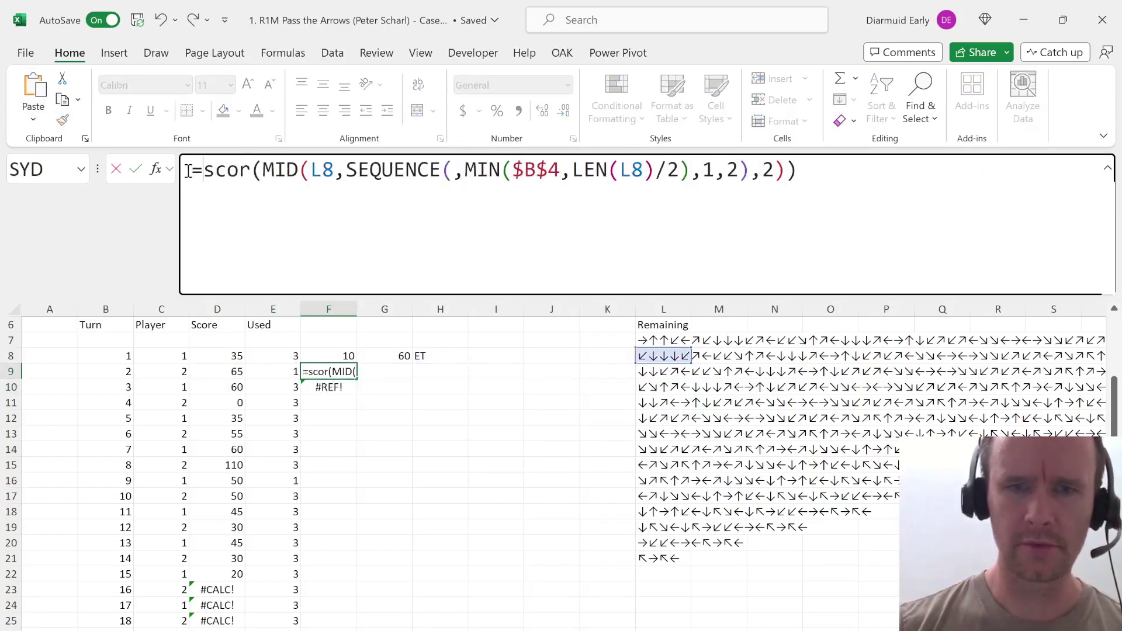
key(Return)
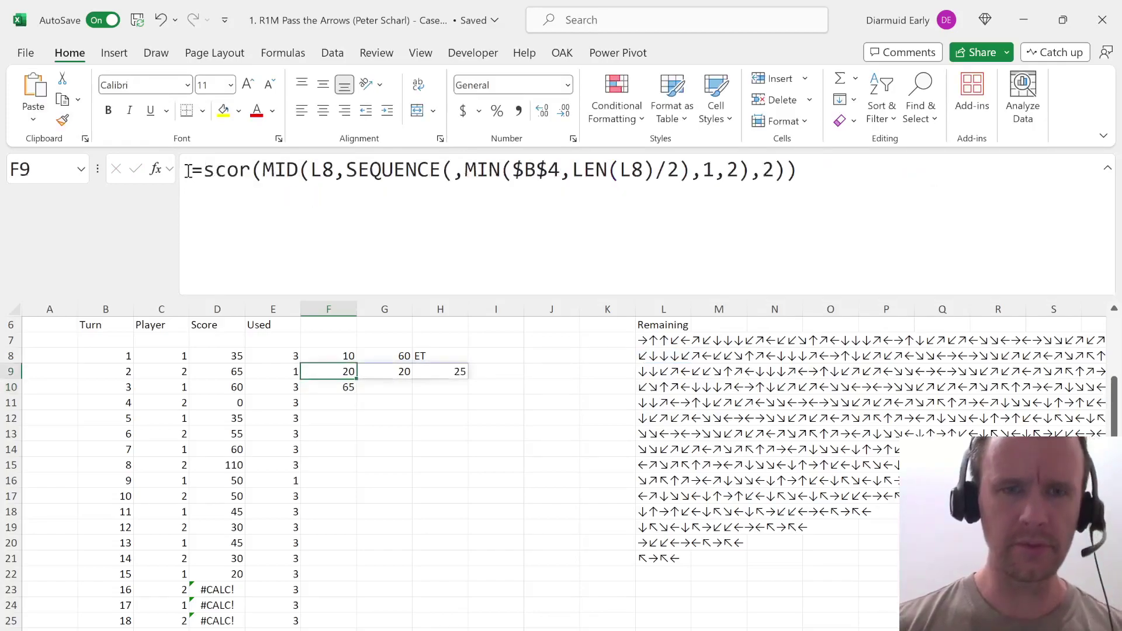
key(Up)
key(Up)
key(Down)
key(ctrl+d)
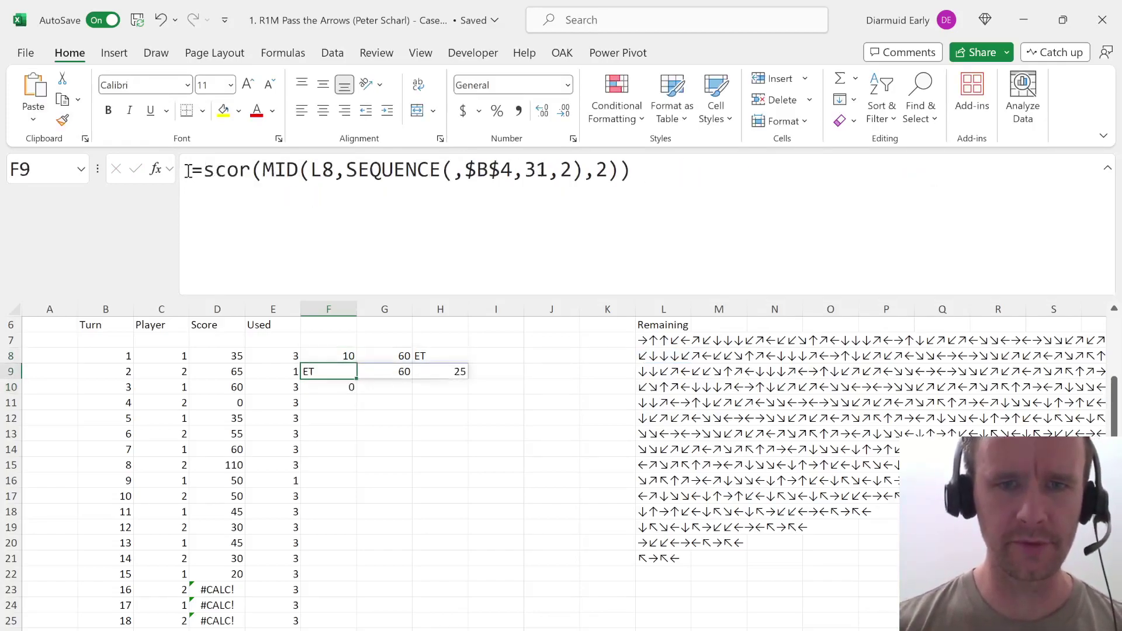
Change F8's SEQUENCE to start at 1 and fill it down to F9:F11.
key(XF86MonBrightnessDown)
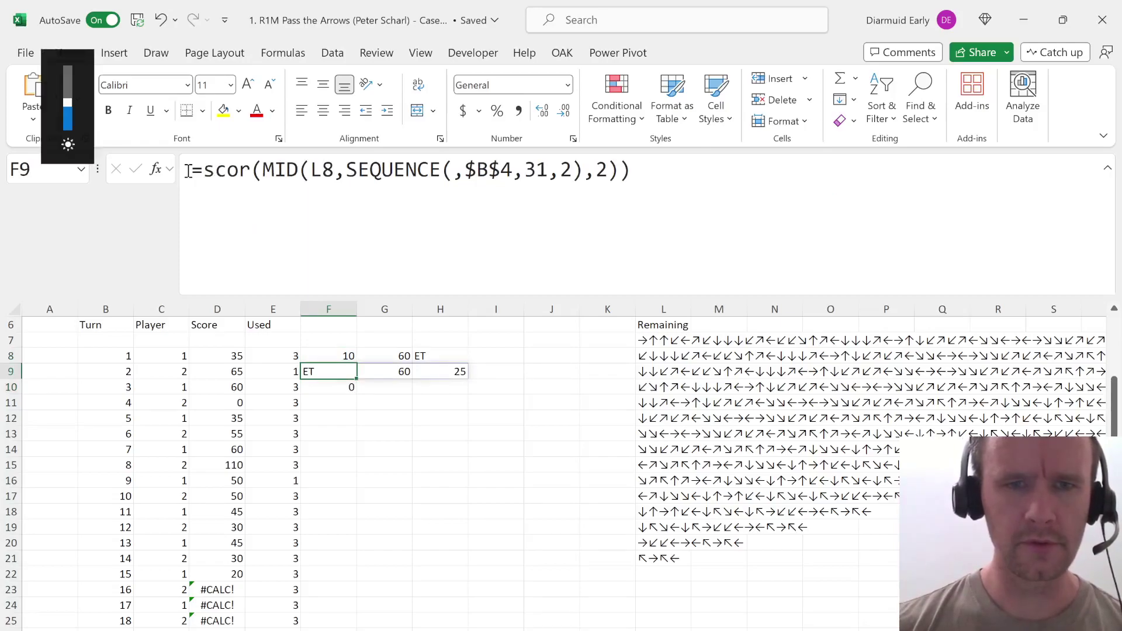
click(475, 175)
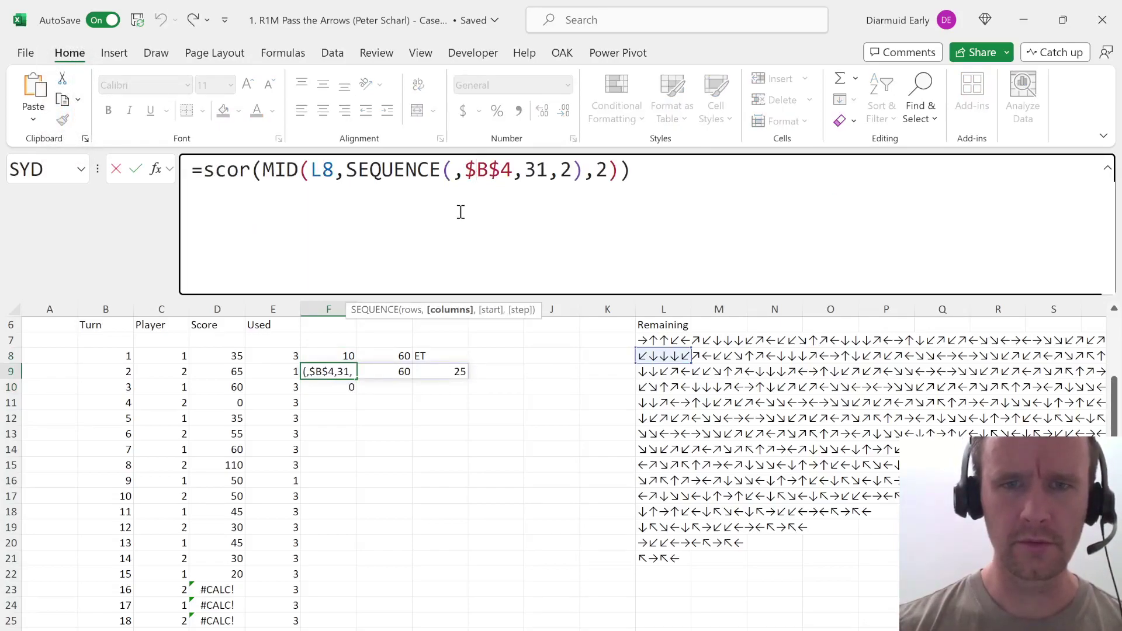
key(Escape)
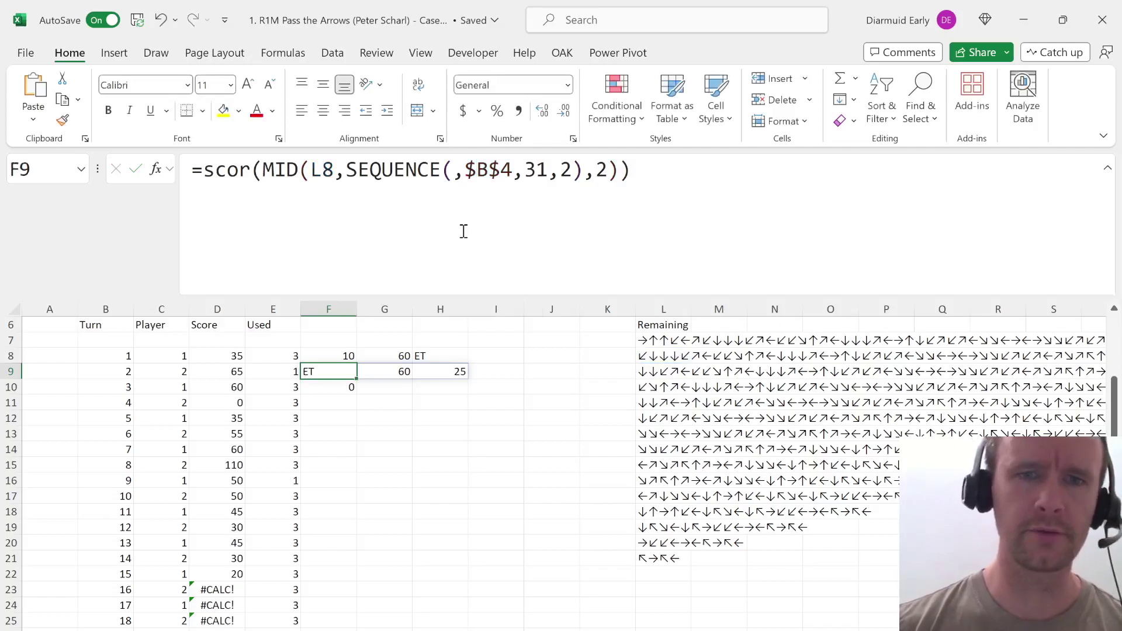
key(Up)
click(539, 175)
key(Return)
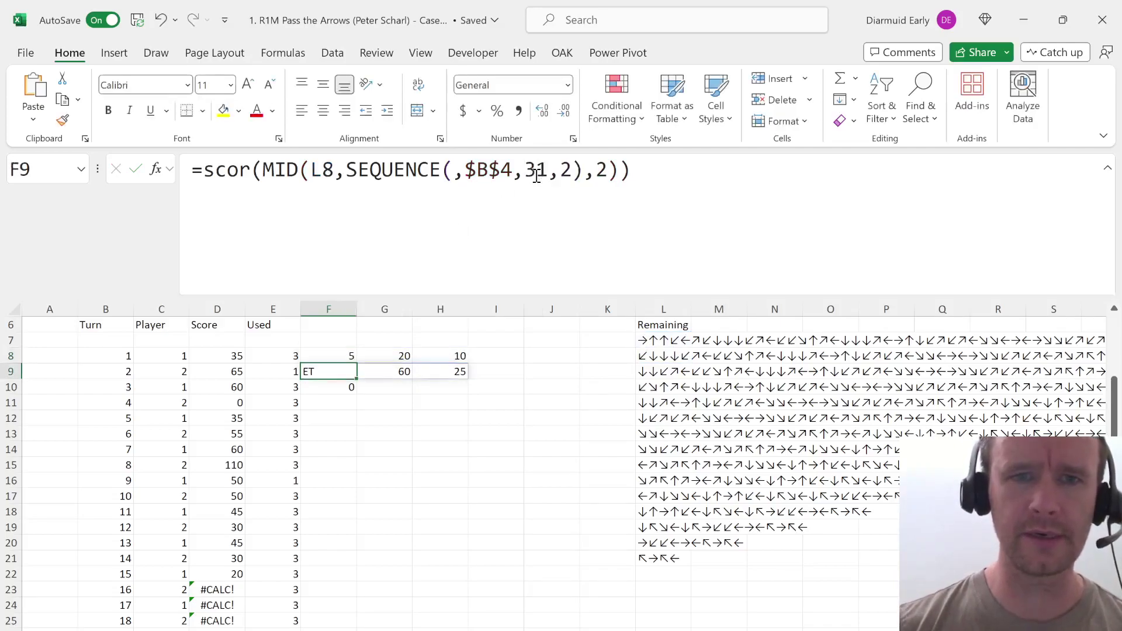
click(536, 175)
key(Return)
key(Return)
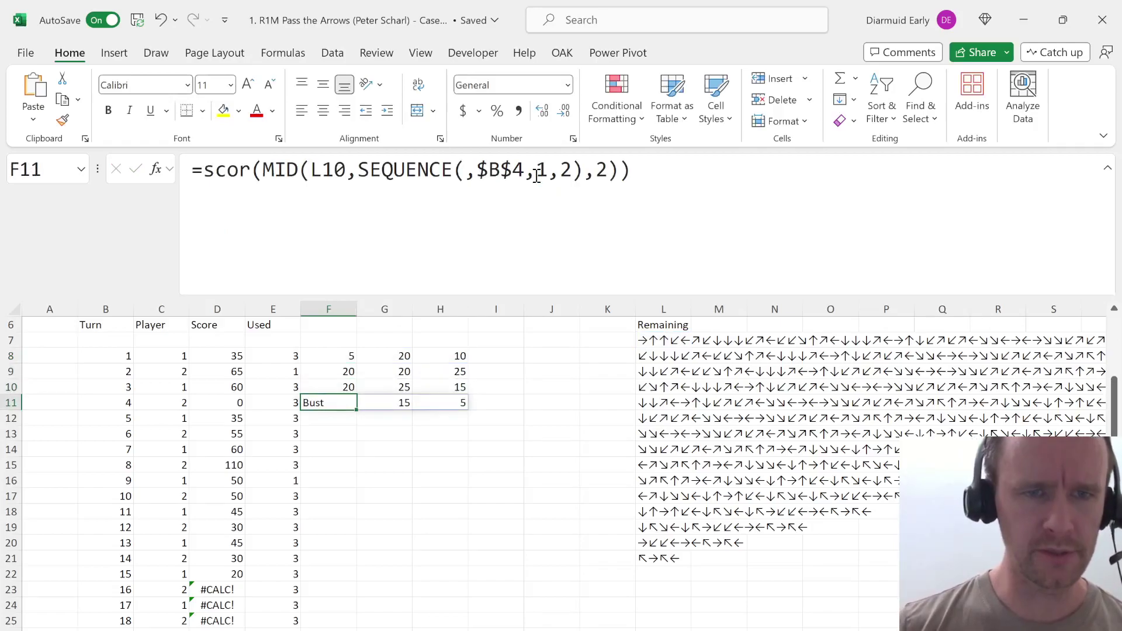
Extend the roll-scoring formula to row 12 and glance at the Level 4 question sheet.
click(536, 176)
key(Return)
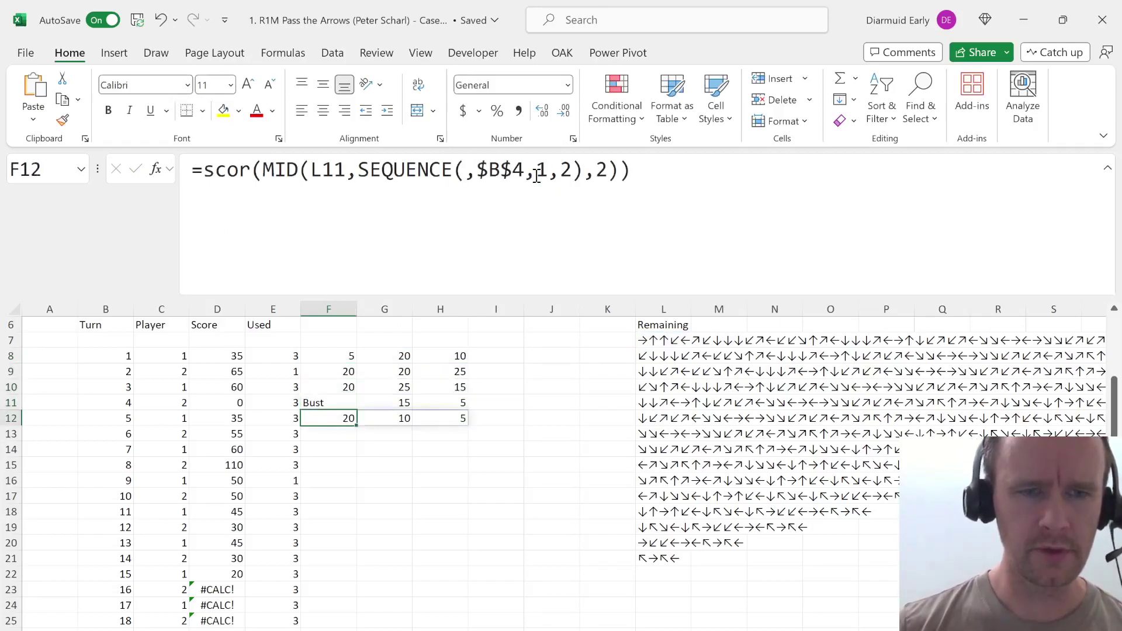
key(ctrl+Page_Up)
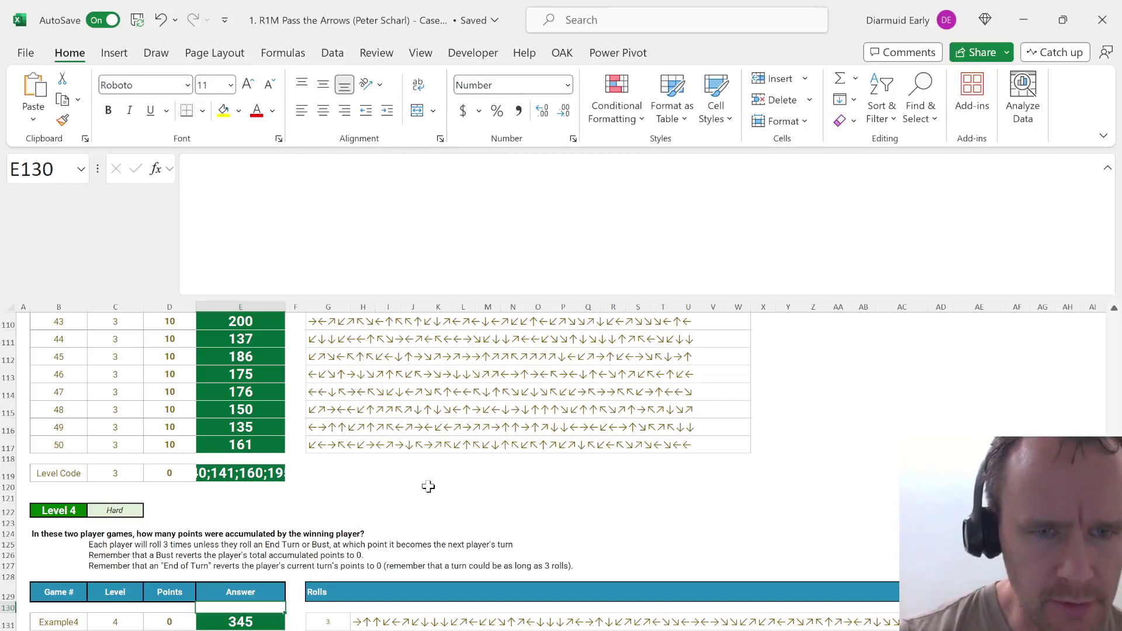
key(alt+F4)
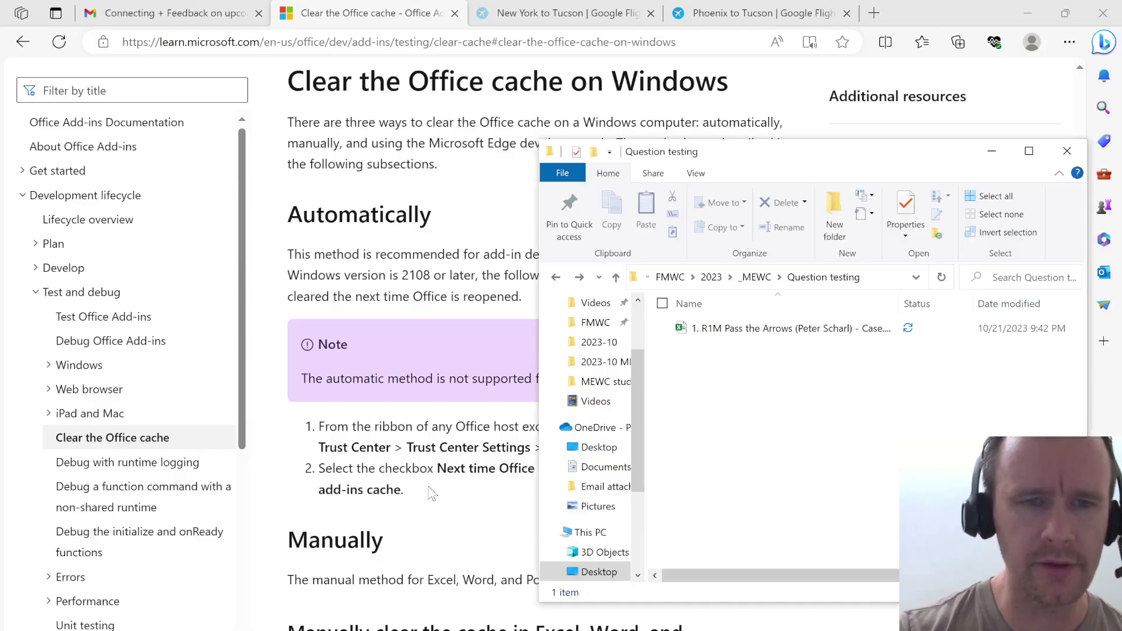
key(alt+Tab)
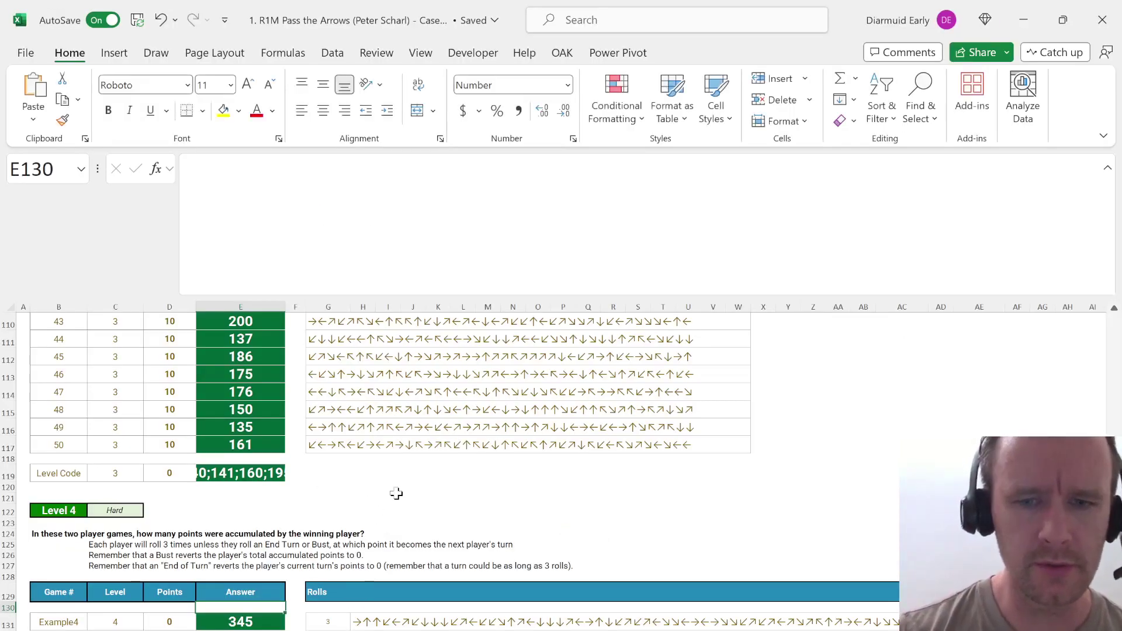
On the working sheet, check player 1's total in D27 and the bust turn's formula.
click(395, 495)
key(ctrl+Page_Down)
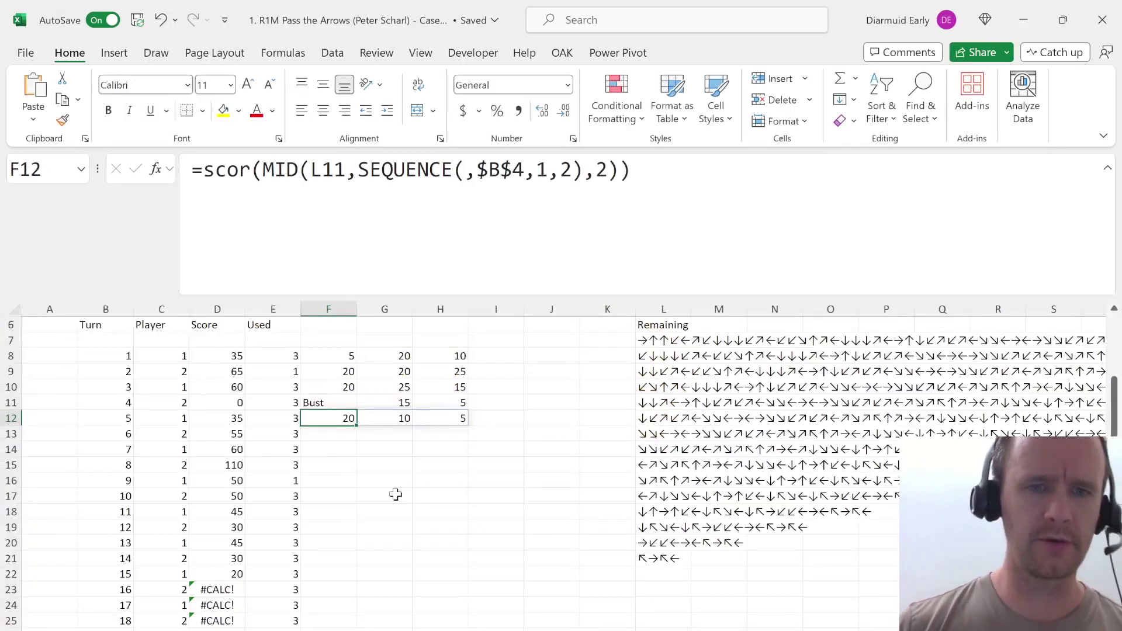
scroll(328, 551, down, 3)
click(213, 505)
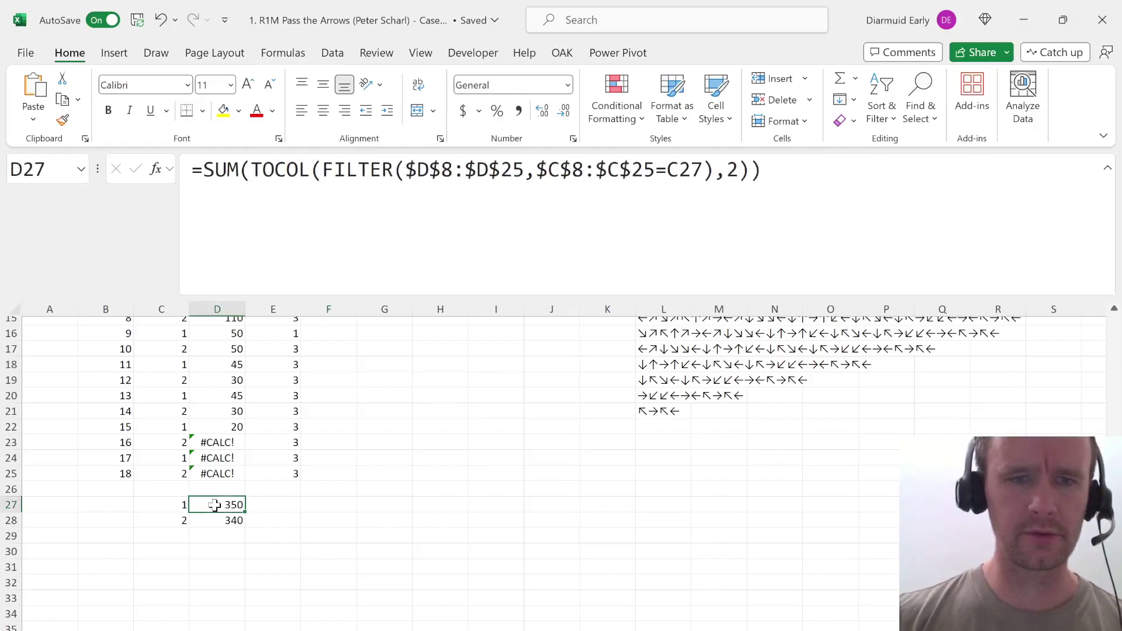
scroll(311, 450, up, 3)
scroll(310, 451, up, 1)
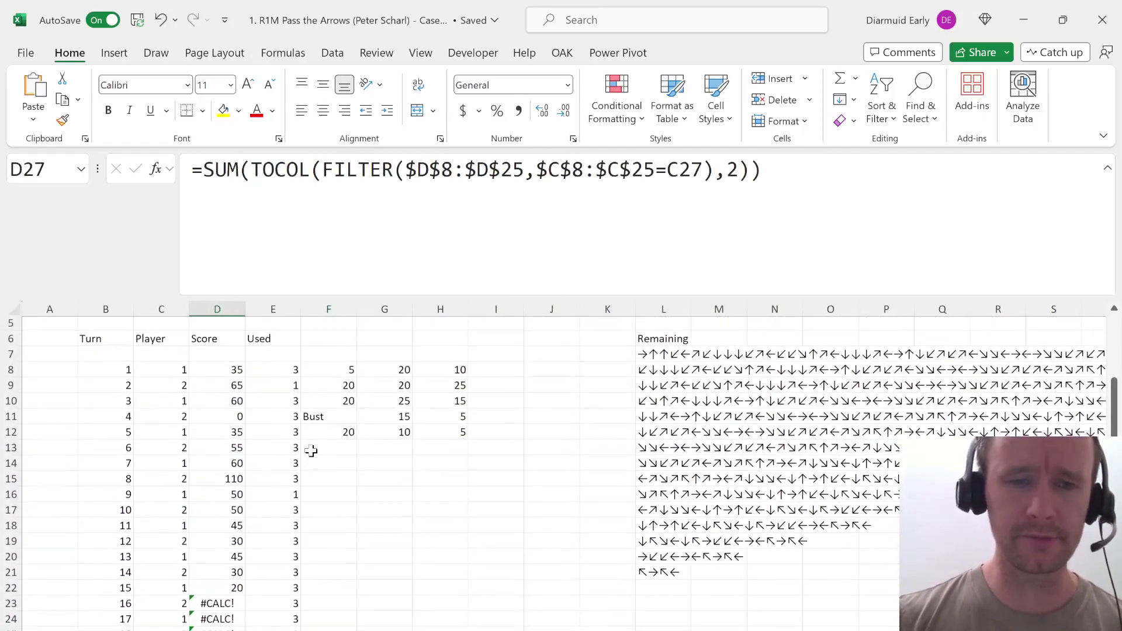
scroll(311, 450, down, 1)
scroll(311, 451, up, 1)
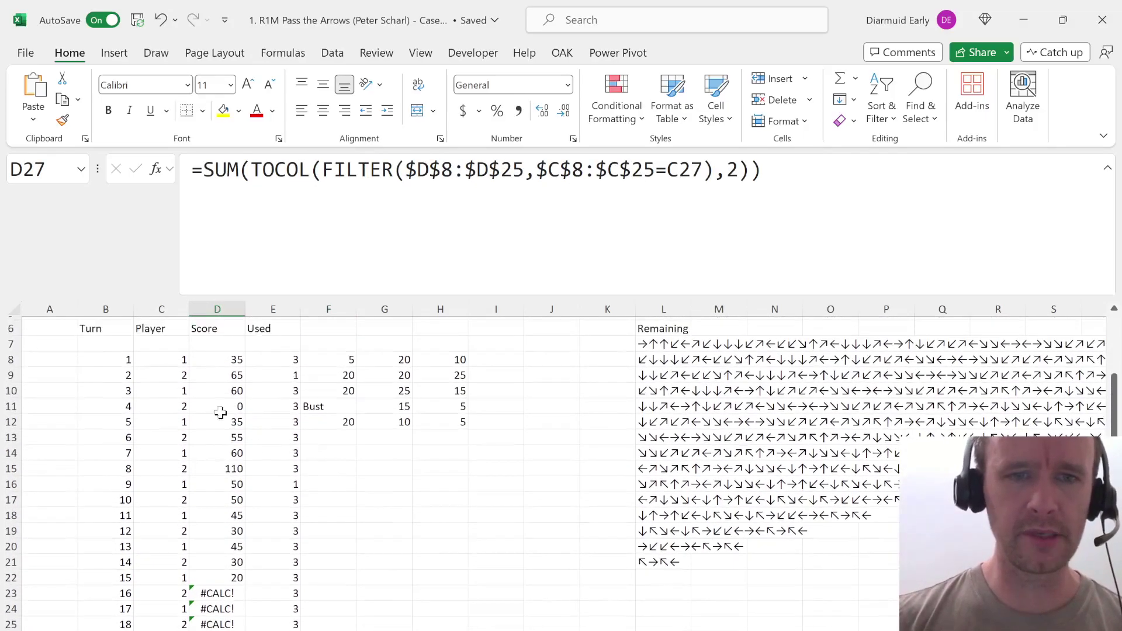
click(218, 407)
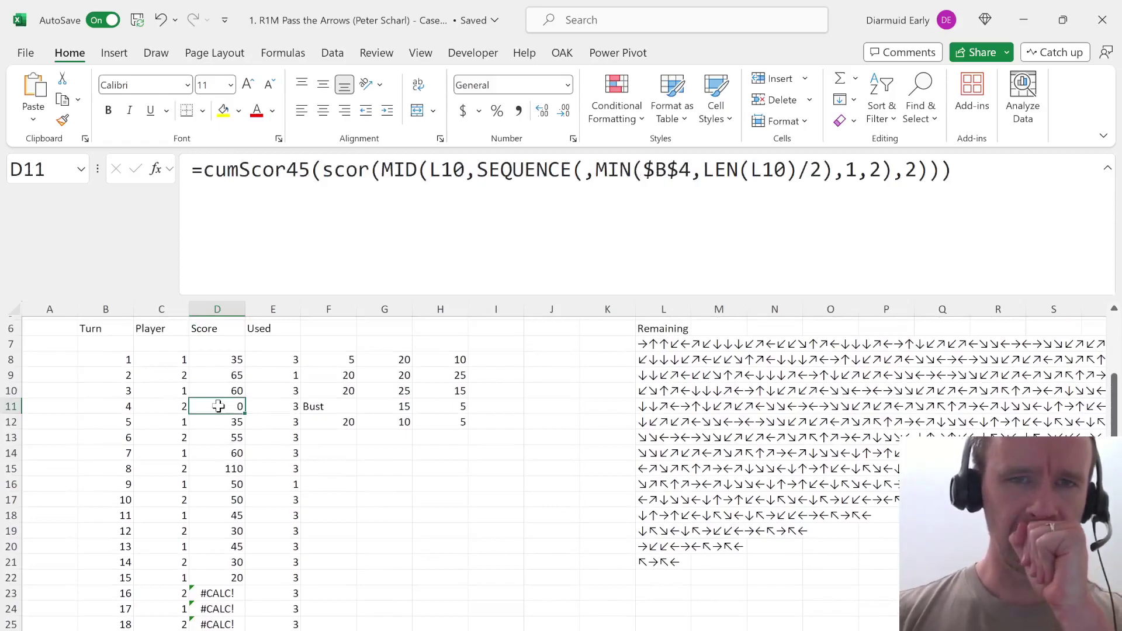
Open Name Manager, read the full cumScor45 Refers to formula, and close it.
key(ctrl+F3)
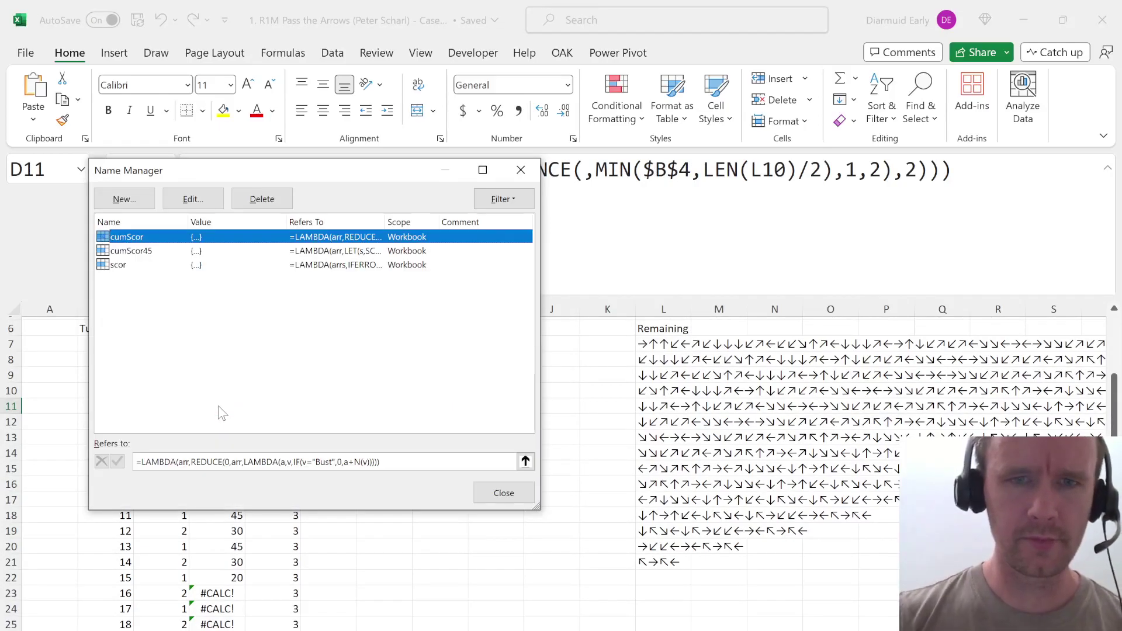
key(Escape)
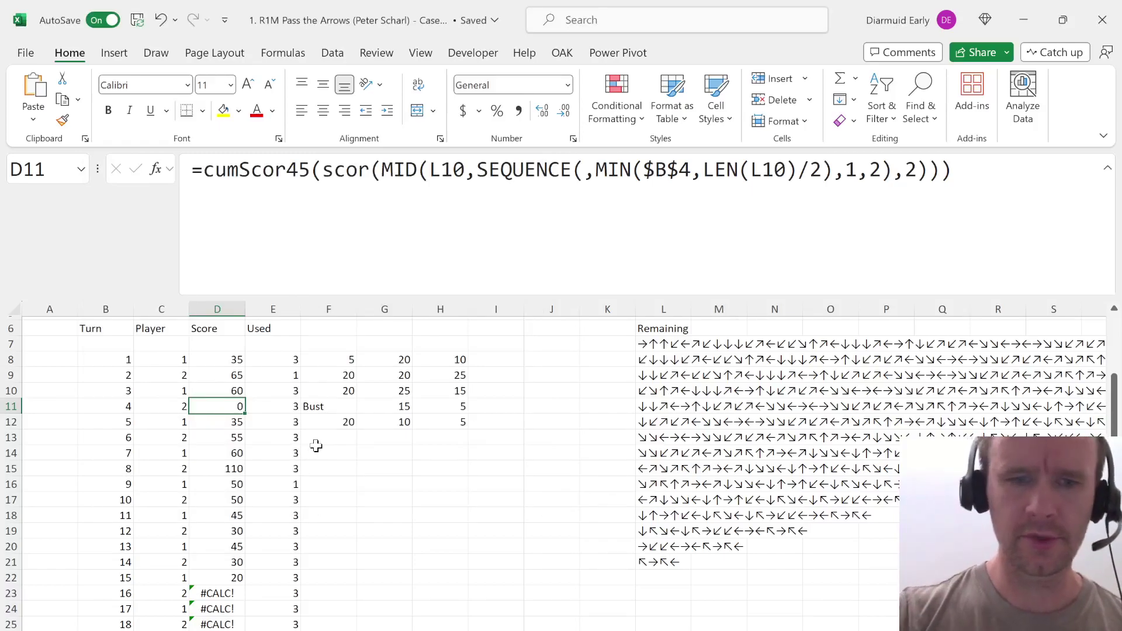
key(ctrl+F3)
click(171, 251)
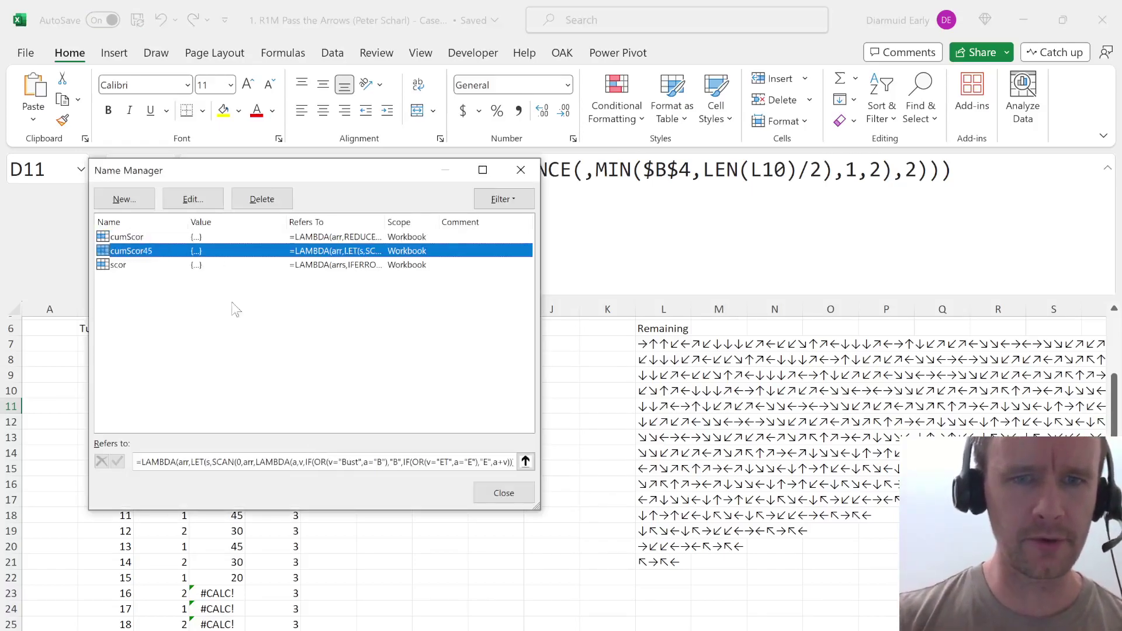
click(406, 463)
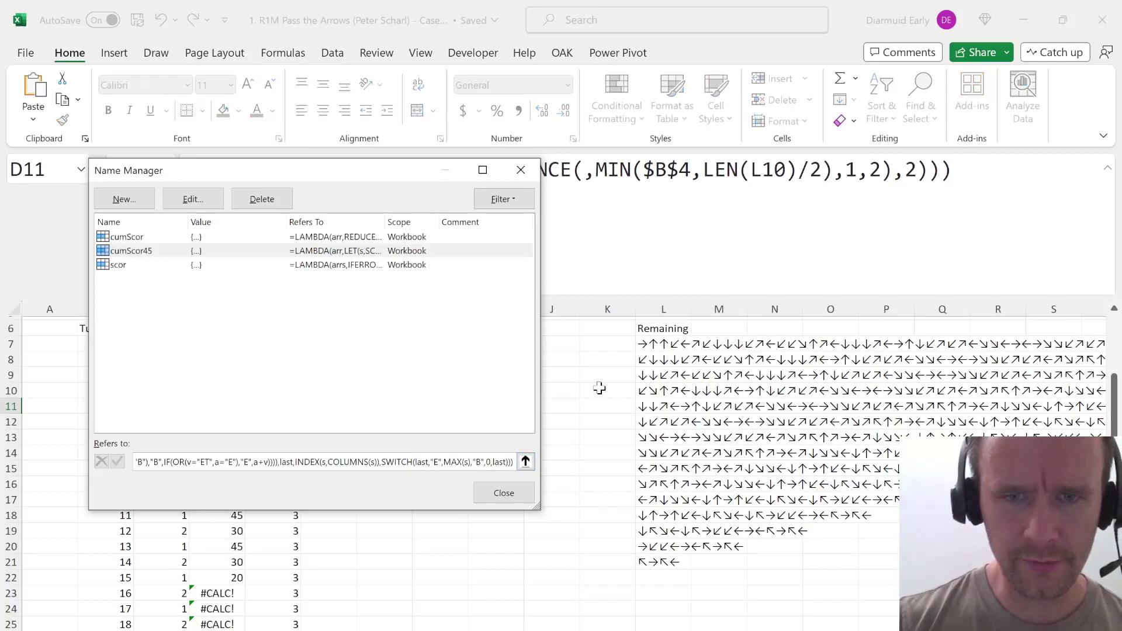
key(Escape)
Scroll the Instructions sheet to check the Bust rule, then return to the working sheet.
key(ctrl+Page_Up)
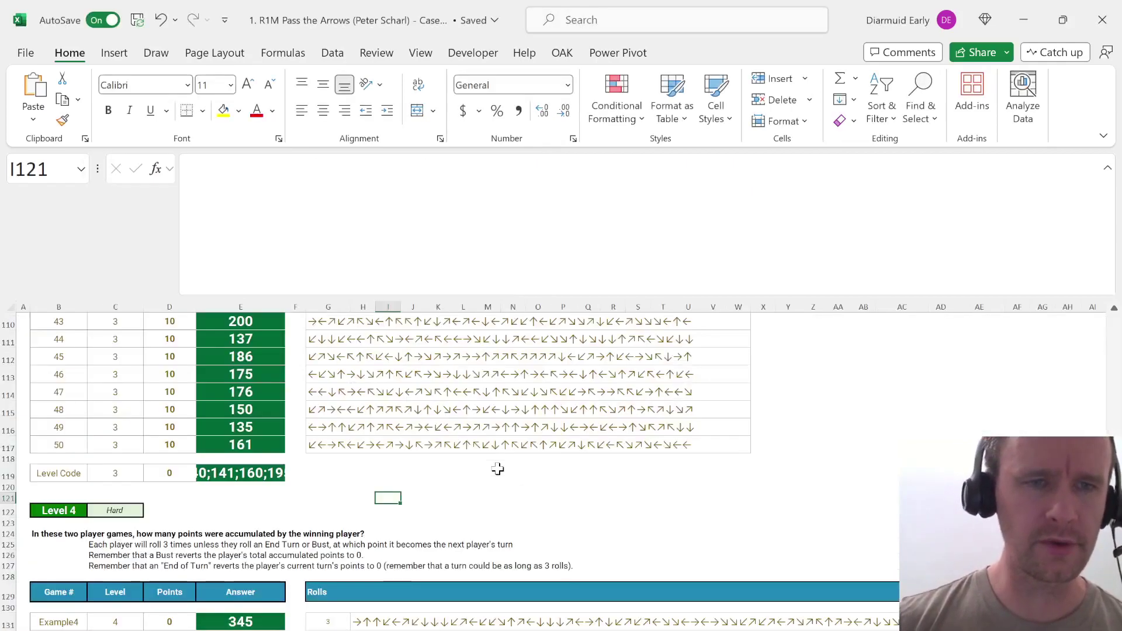
key(ctrl+Page_Up)
scroll(289, 493, down, 3)
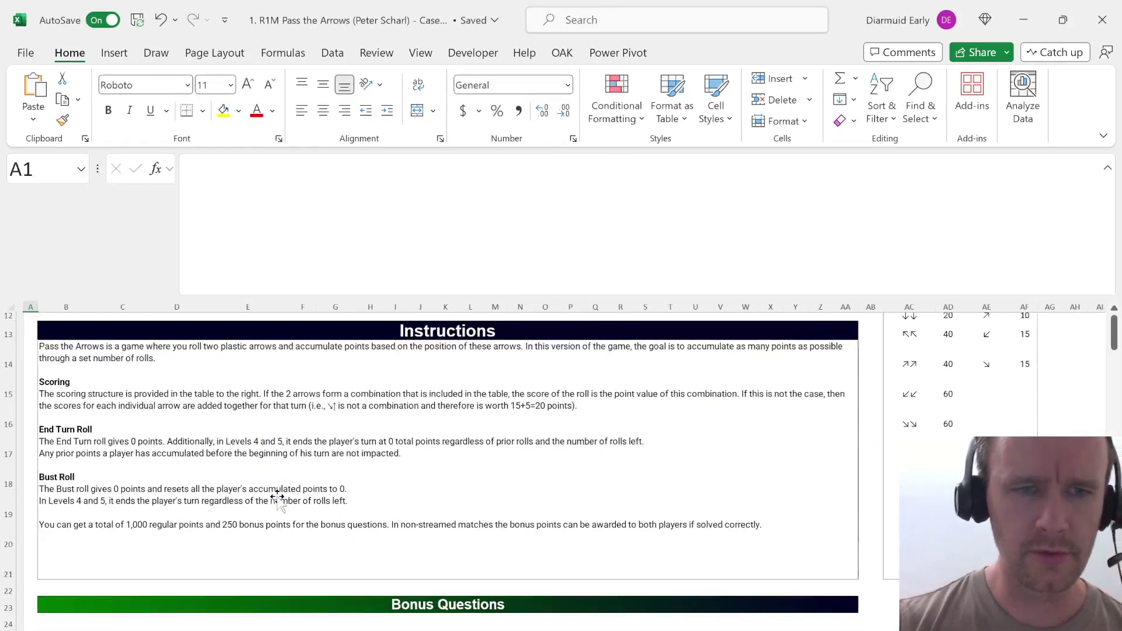
scroll(274, 492, down, 1)
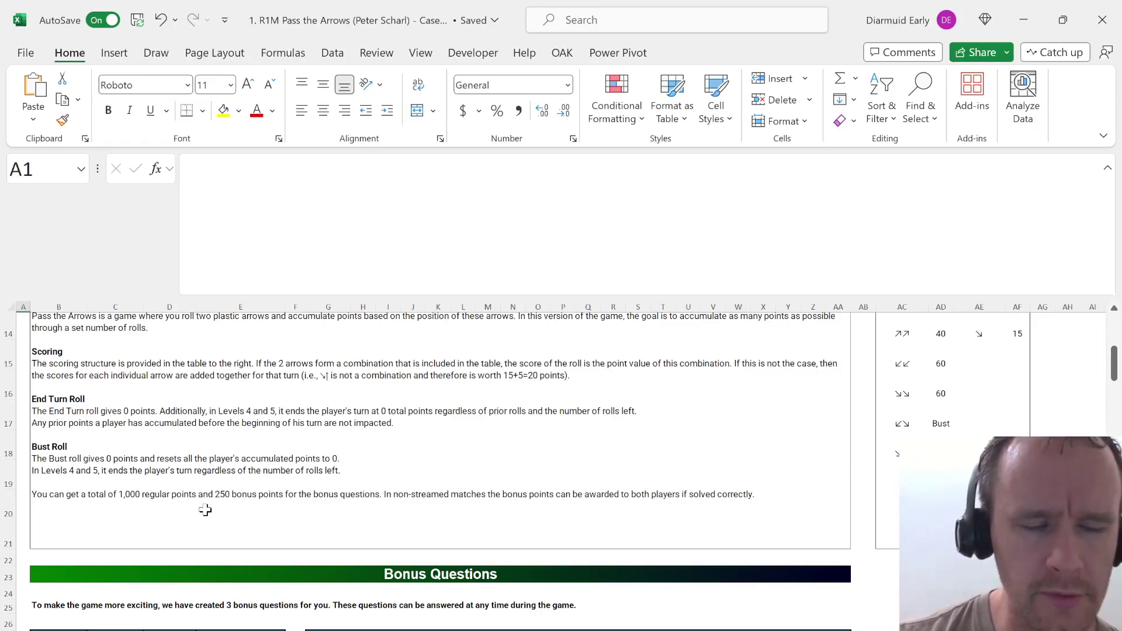
key(ctrl+Page_Down)
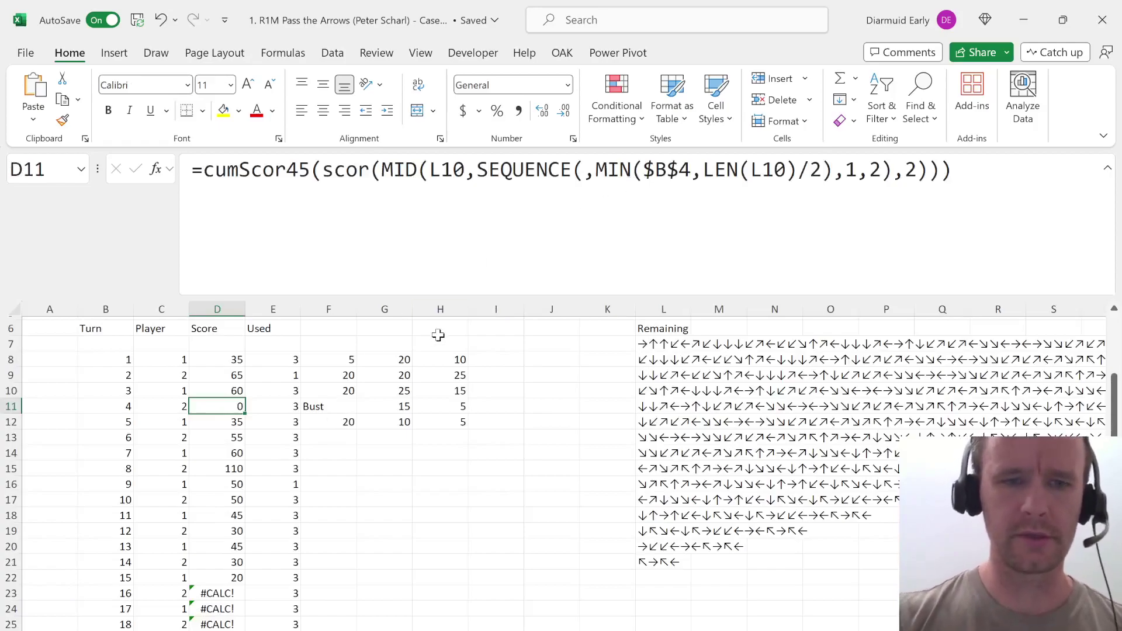
Edit cumScor45's Refers to so its SWITCH ends "B","B",last, then close Name Manager.
key(ctrl+F3)
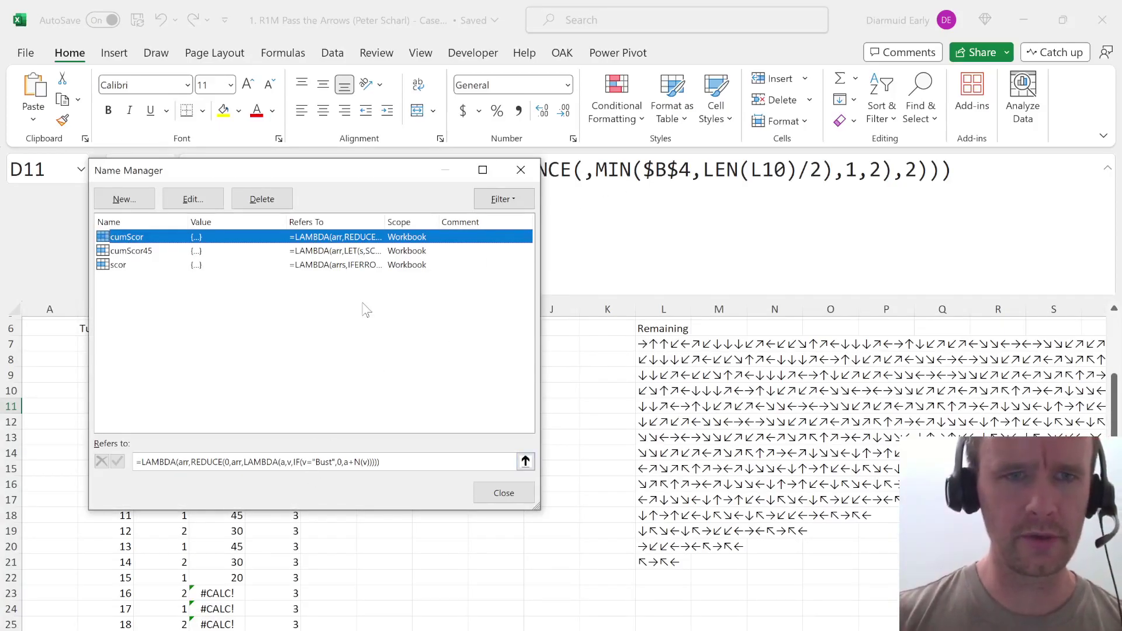
click(260, 251)
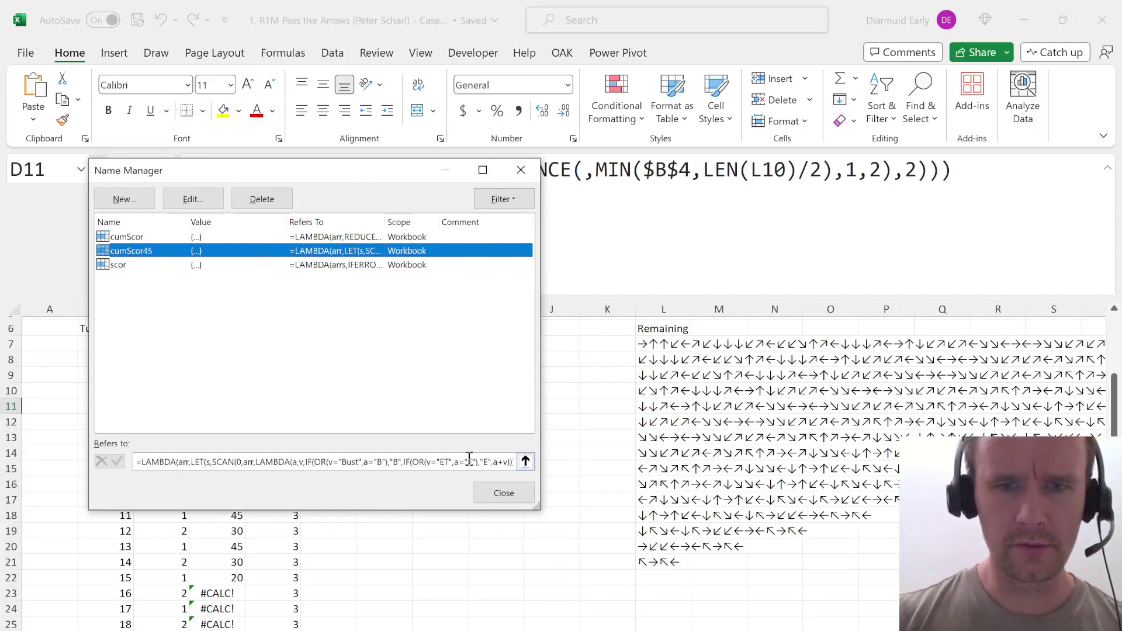
click(491, 460)
click(491, 461)
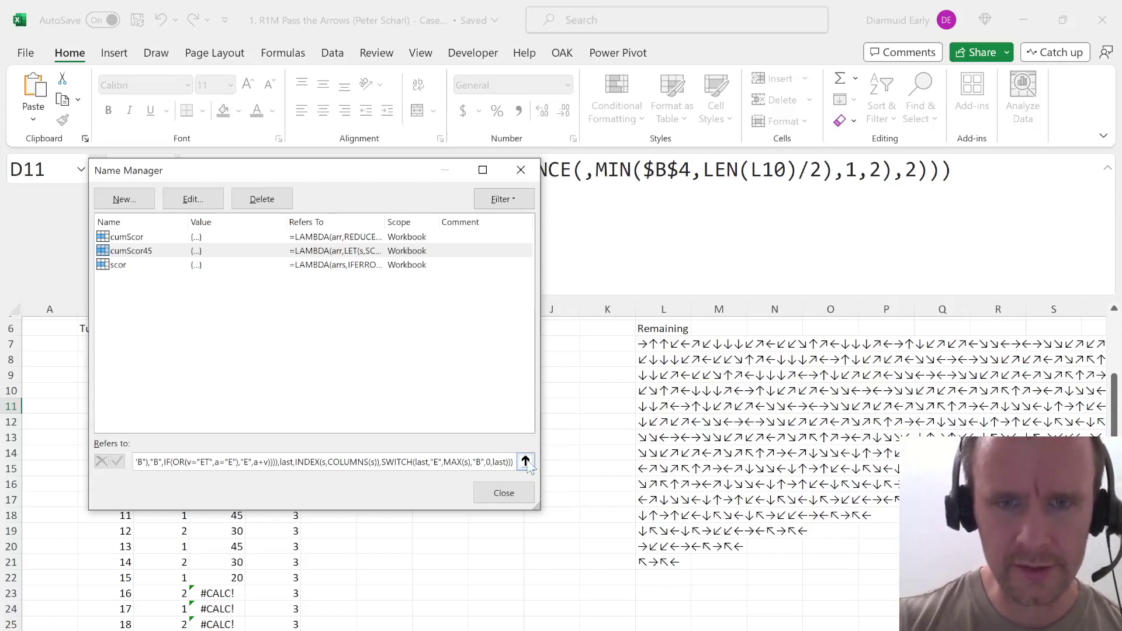
click(525, 461)
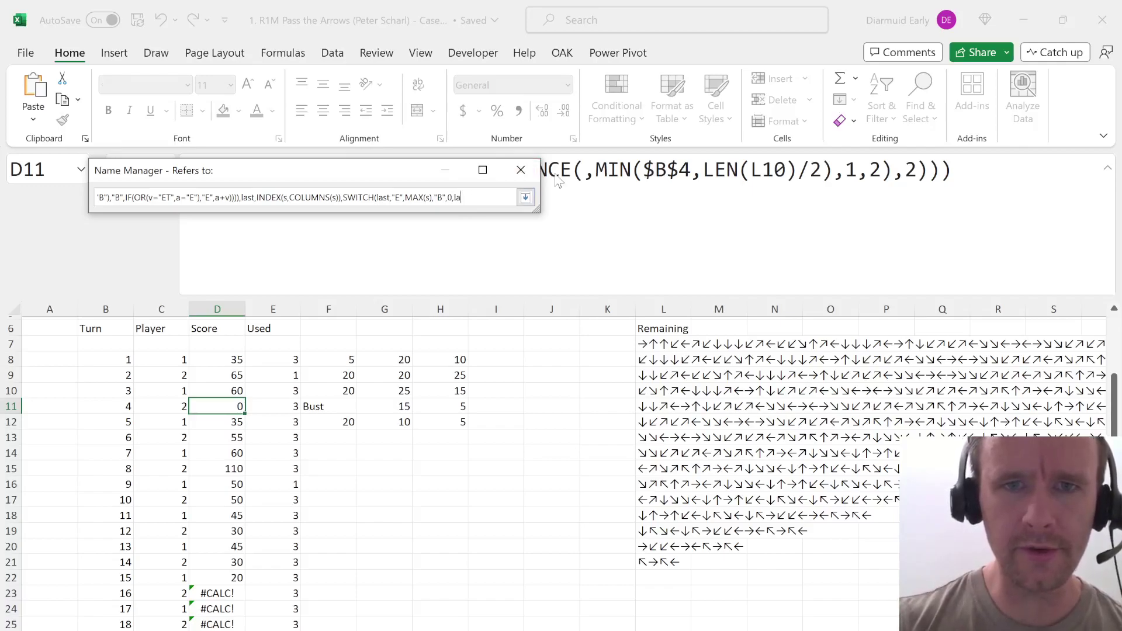
key(BackSpace)
key(BackSpace)
key(BackSpace)
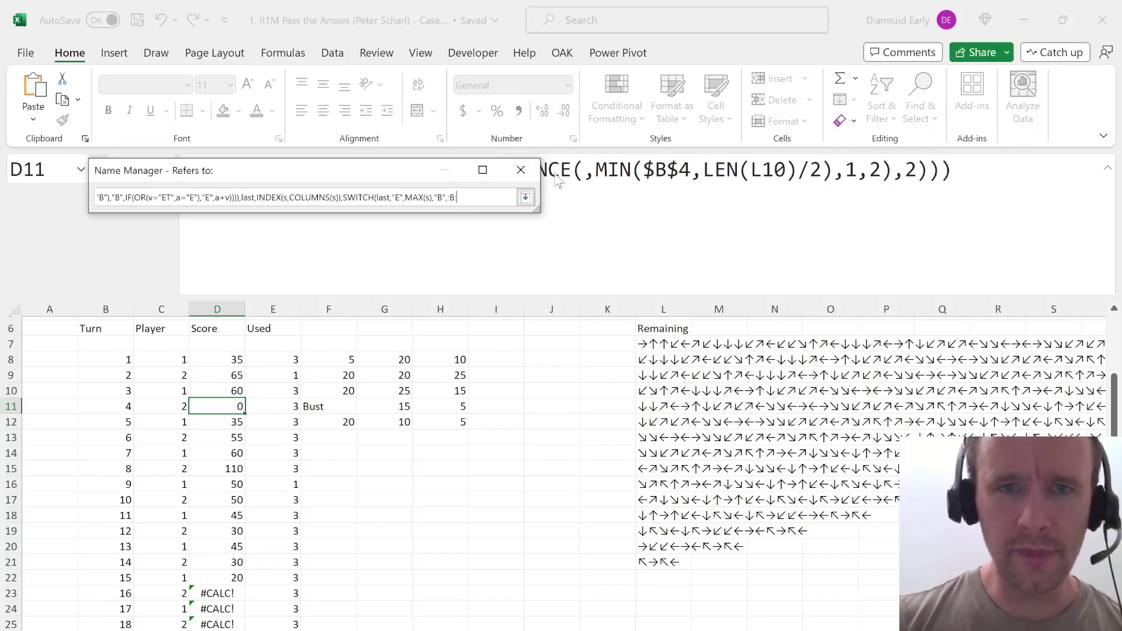
key(BackSpace)
key(BackSpace)
text(,last)))
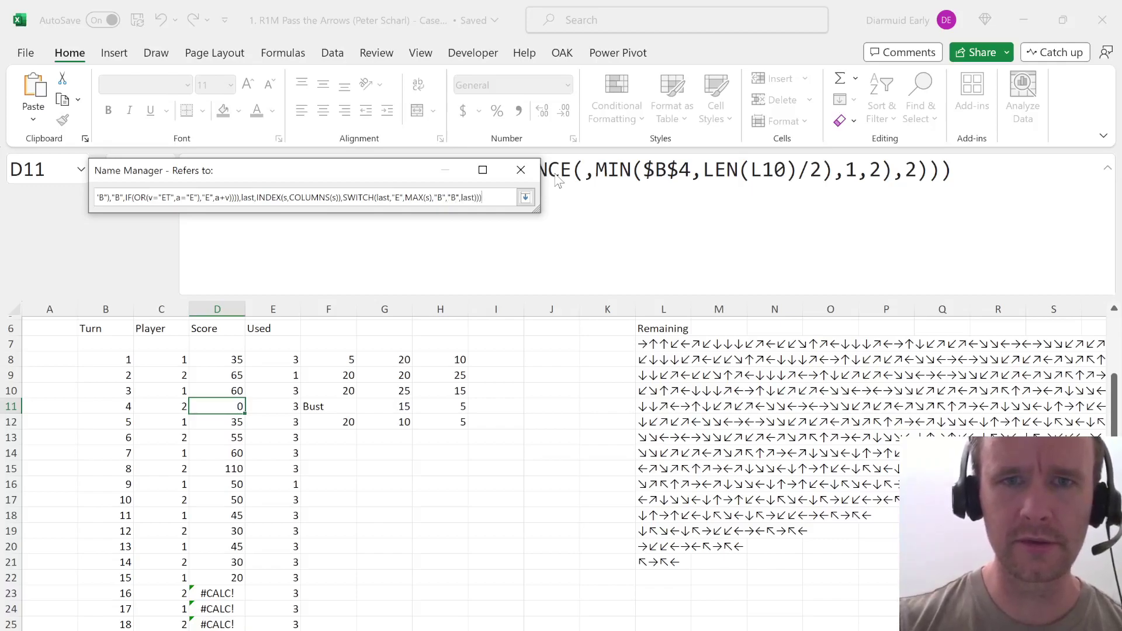
key(Return)
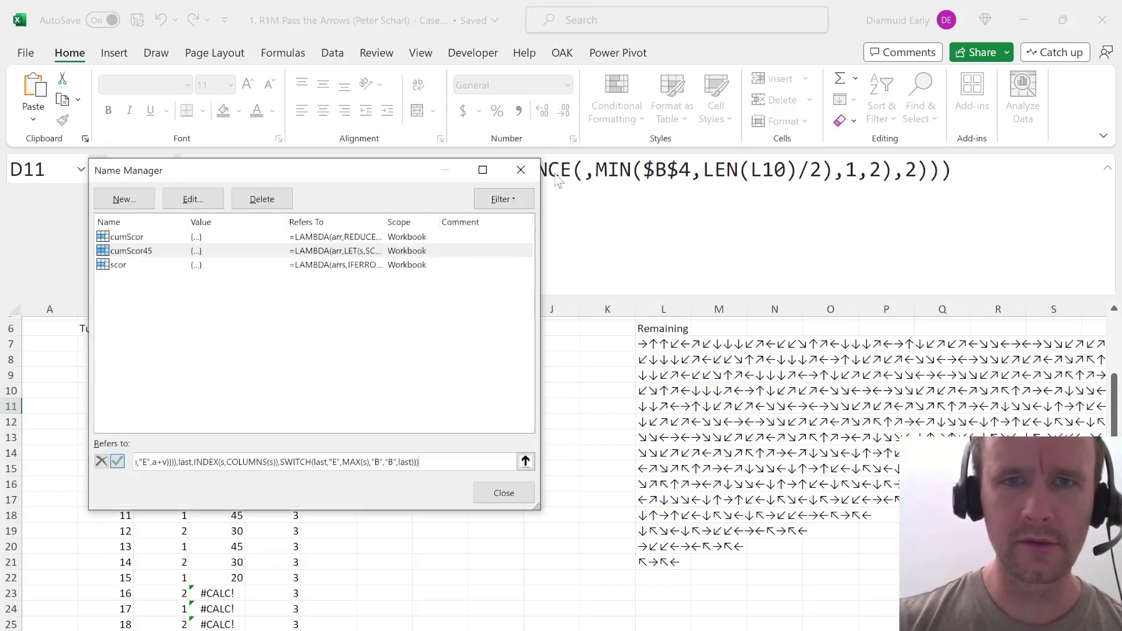
click(503, 495)
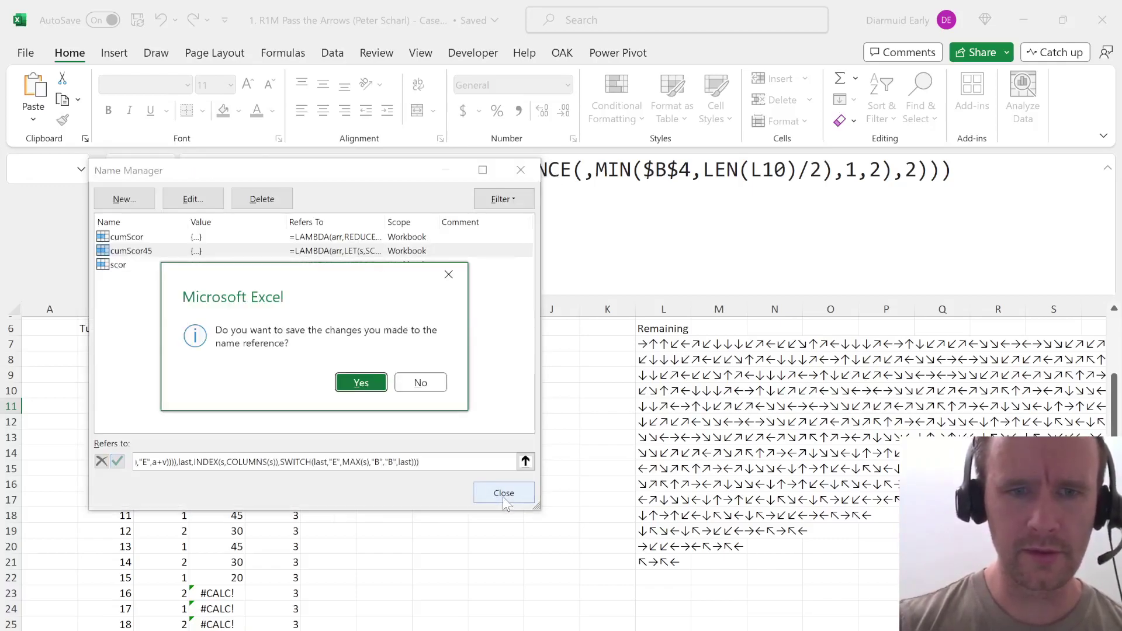
Confirm the cumScor45 name change and clear player 2's total formula in D28.
click(361, 383)
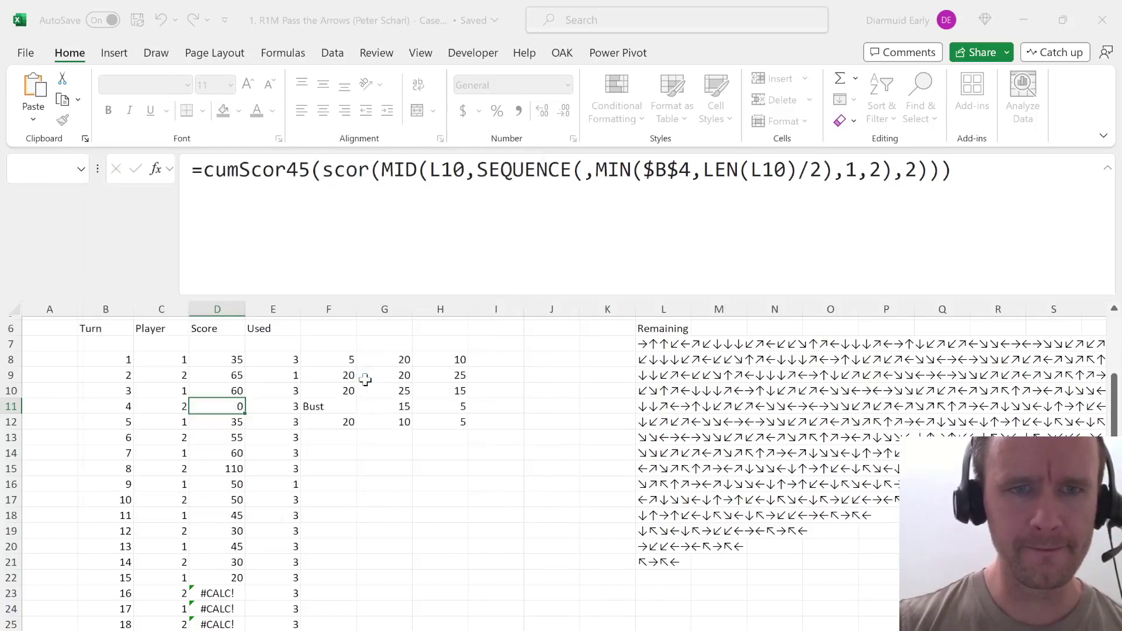
key(Up)
key(Up)
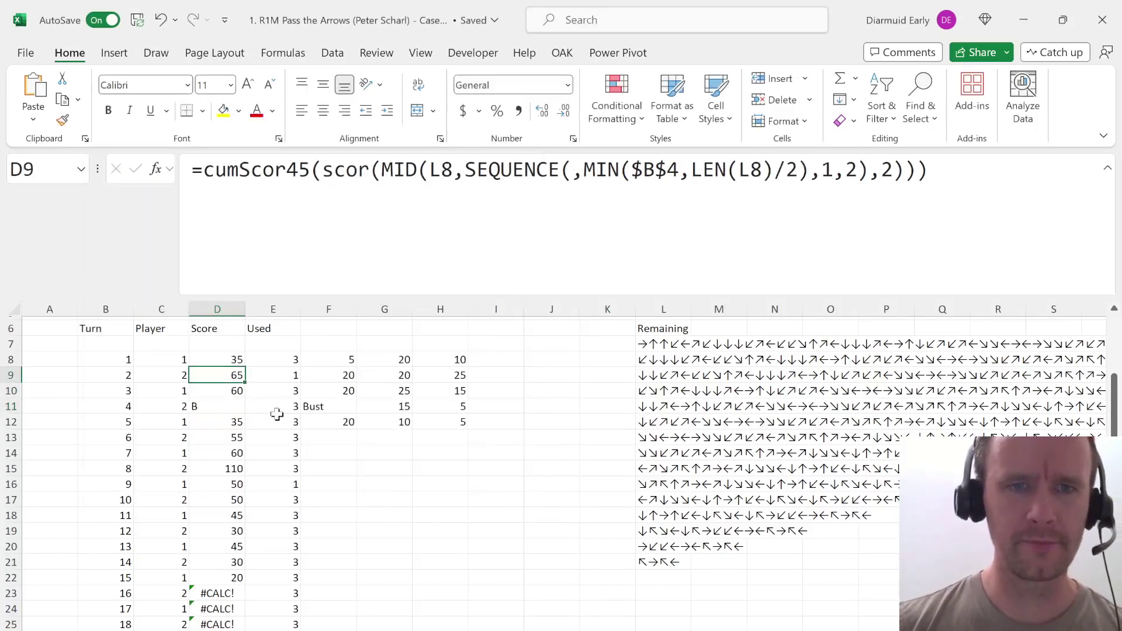
key(Down)
key(Down)
key(Down)
key(Down)
key(Down)
key(Down)
key(Down)
key(Down)
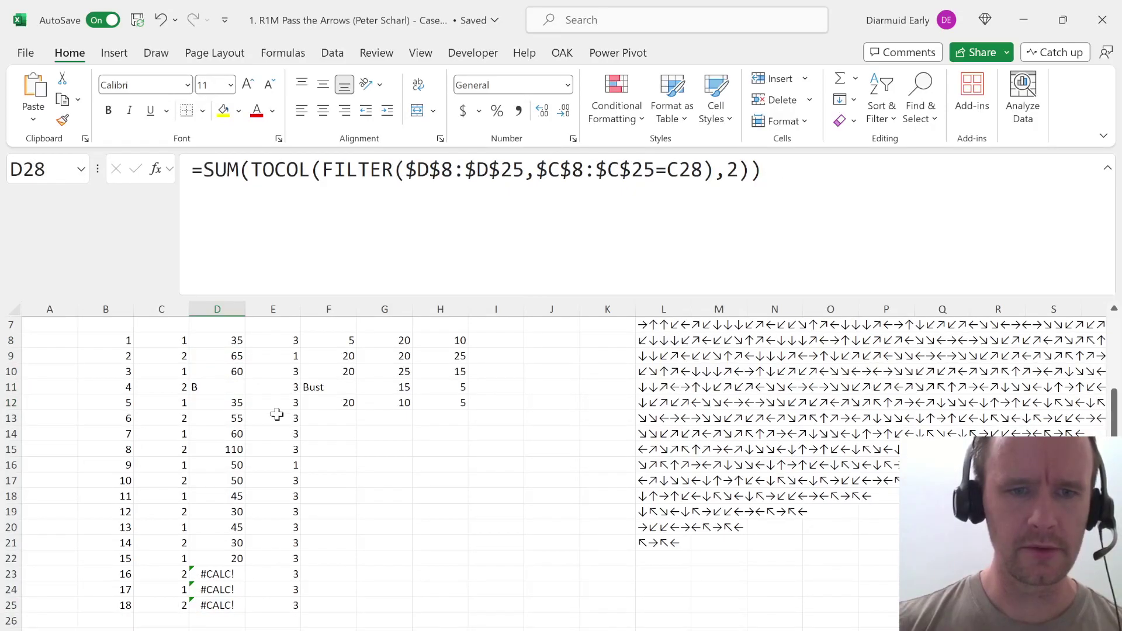
key(Up)
key(Down)
key(Delete)
Remove SUM from D27's formula and fill the unwrapped formula into D28.
key(Up)
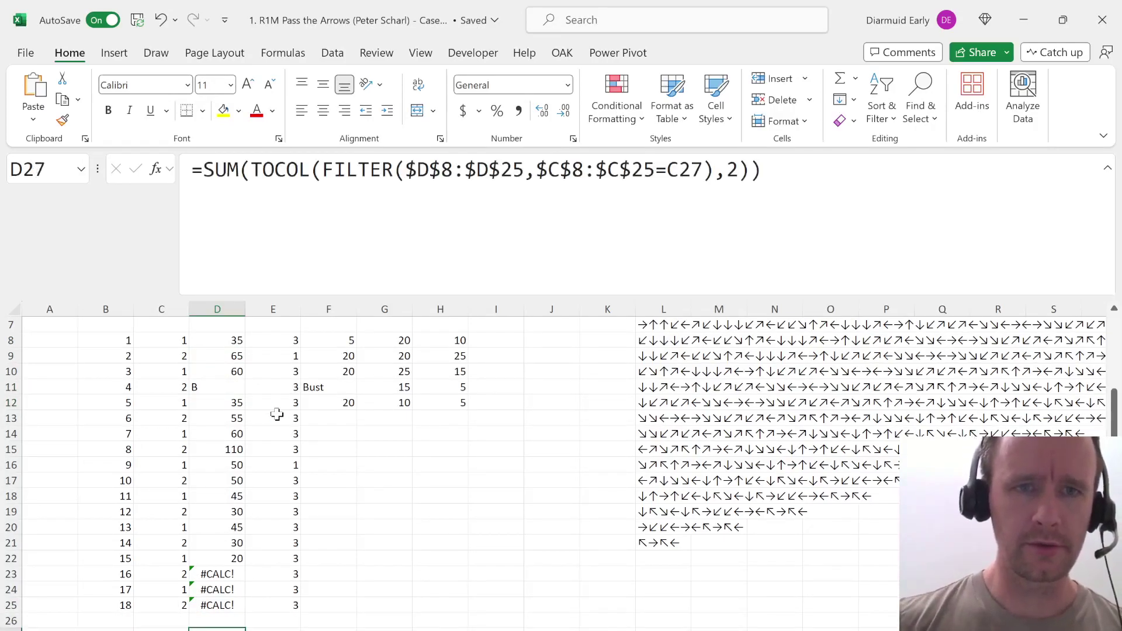
drag(246, 170, 202, 170)
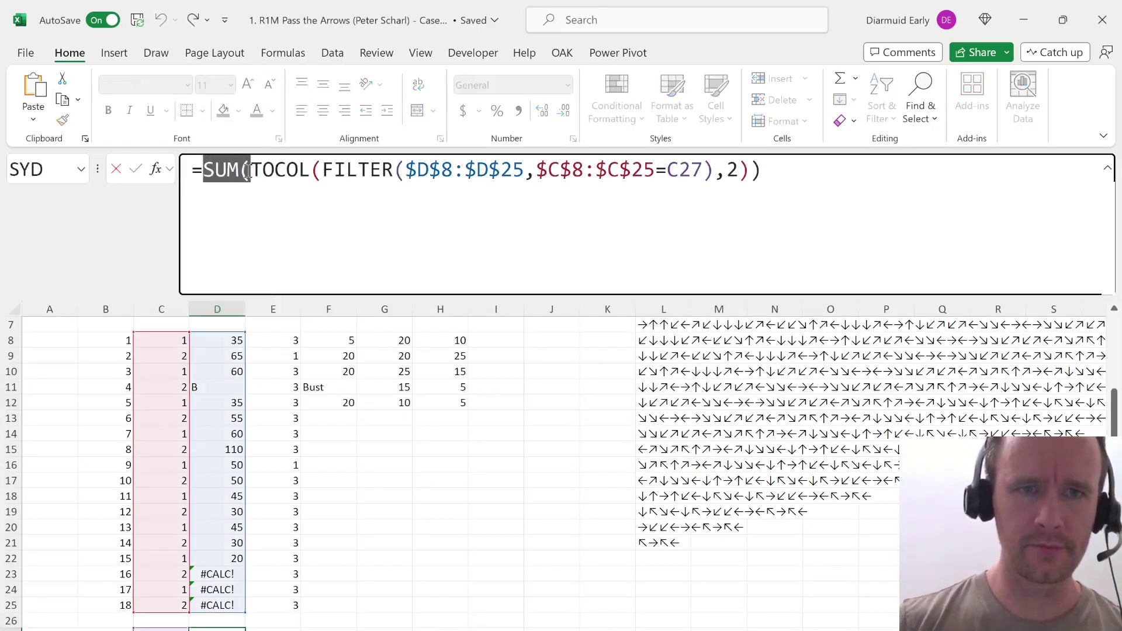
key(BackSpace)
key(Return)
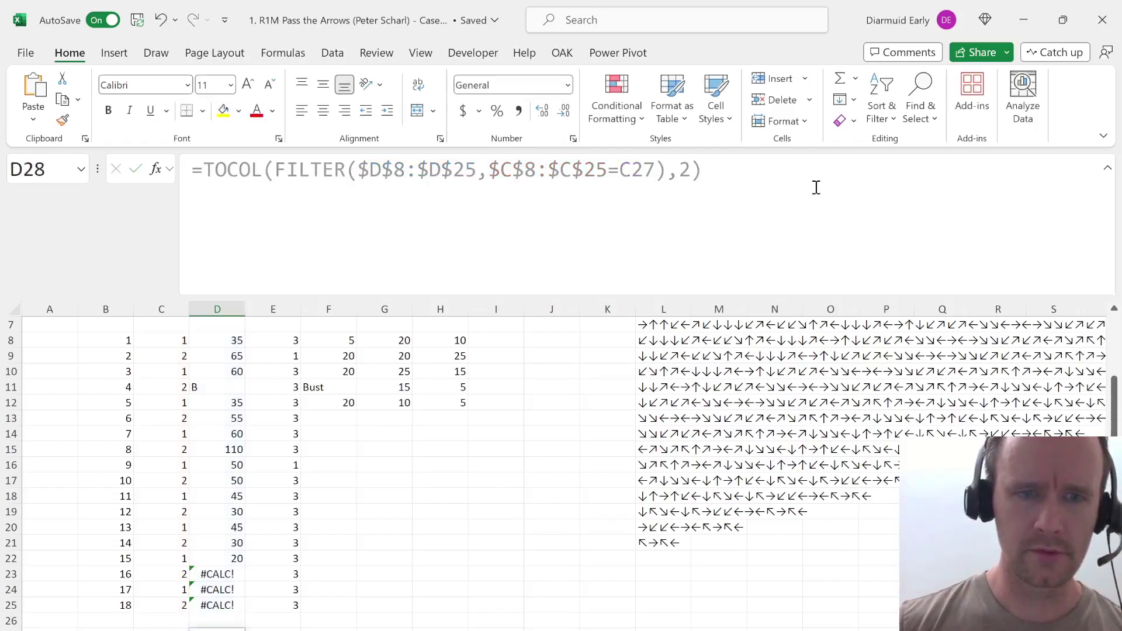
key(Up)
key(ctrl+shift+Down)
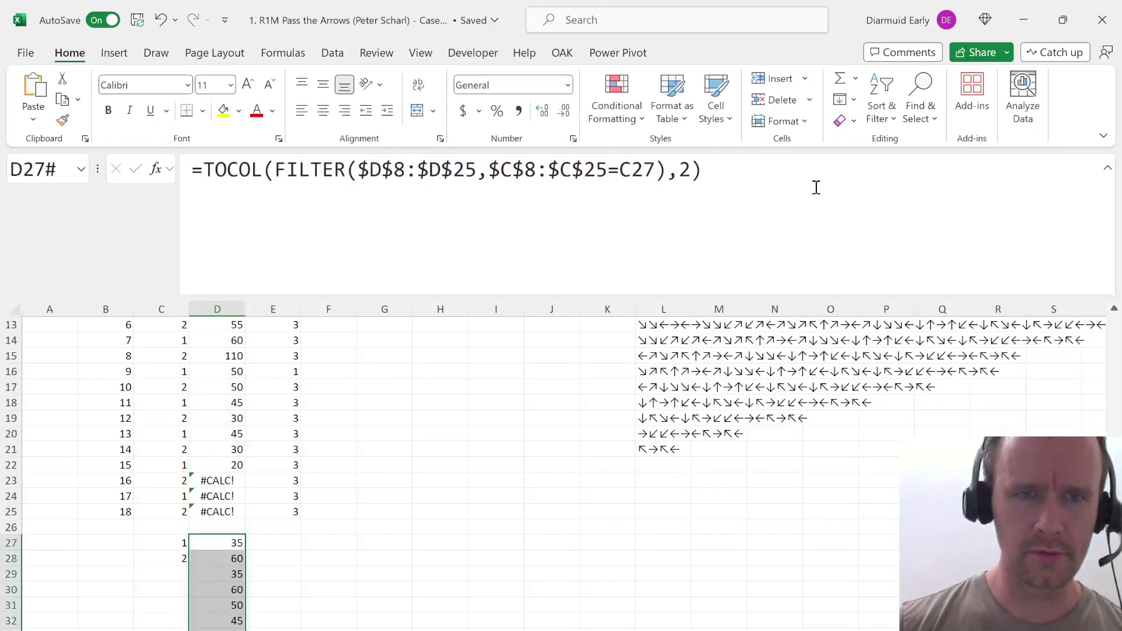
key(Down)
key(ctrl+d)
Review player 2's score list, then return to cell A1.
key(Down)
key(Down)
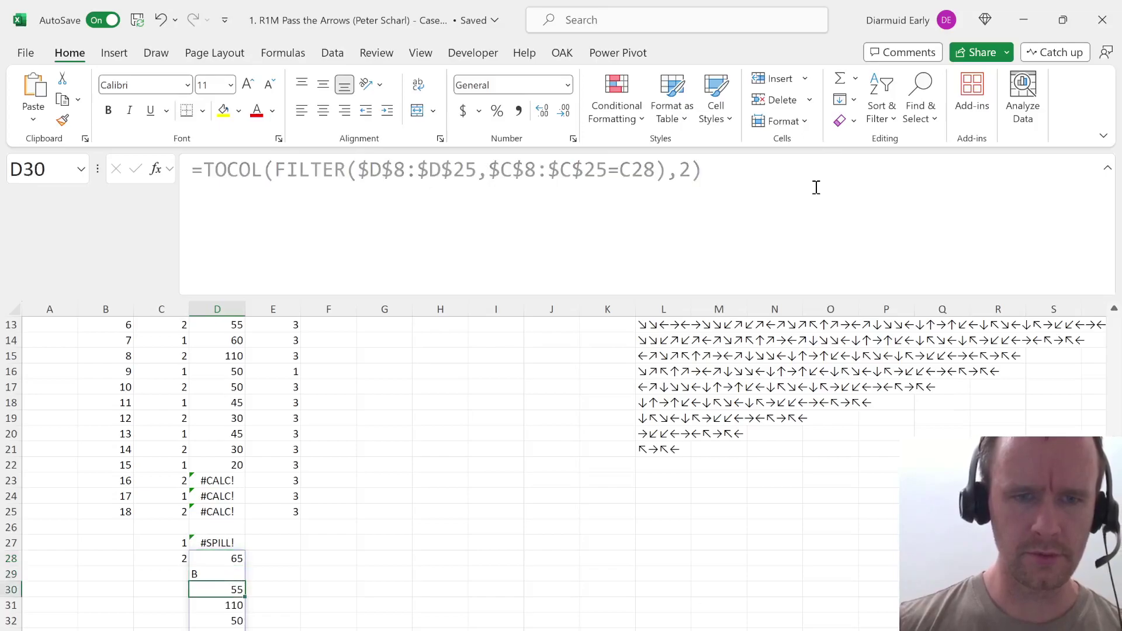
key(ctrl+shift+Down)
key(Up)
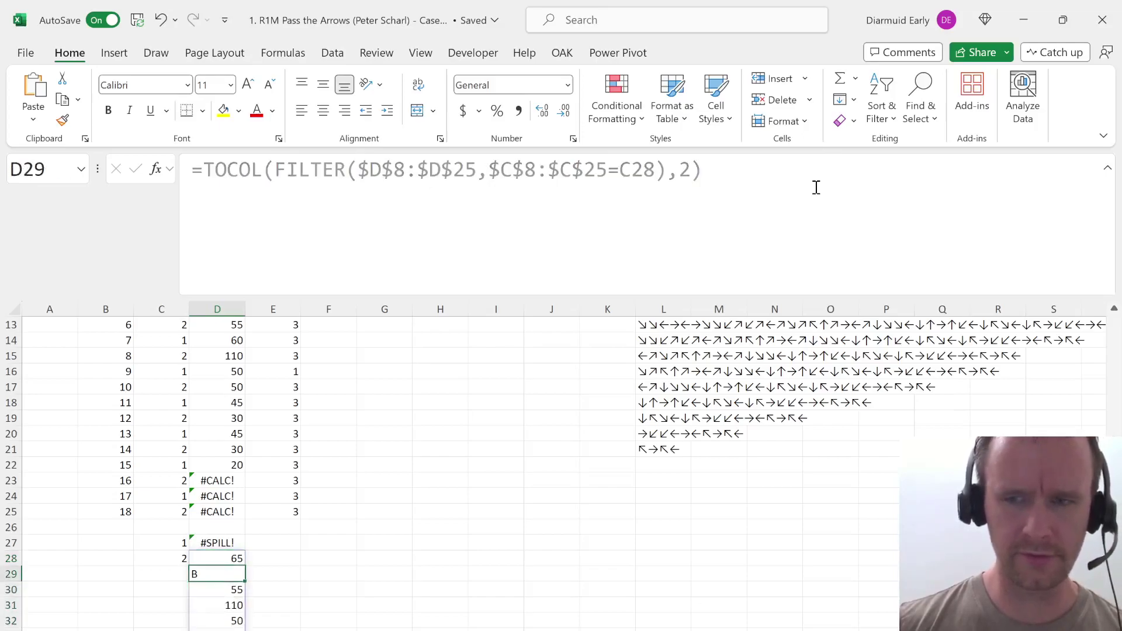
key(Up)
key(Up)
key(Up)
key(Up)
key(ctrl+Left)
key(ctrl+Up)
key(ctrl+Up)
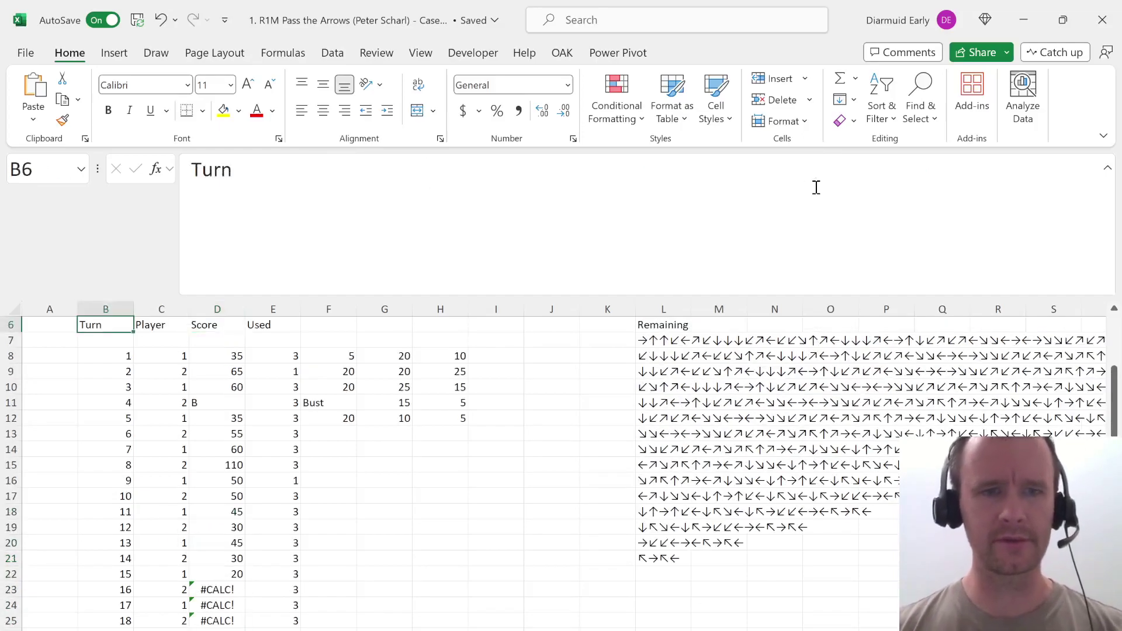
key(ctrl+Home)
Change the A1 label from Example4 to Example5 so the model uses that game.
key(F2)
key(BackSpace)
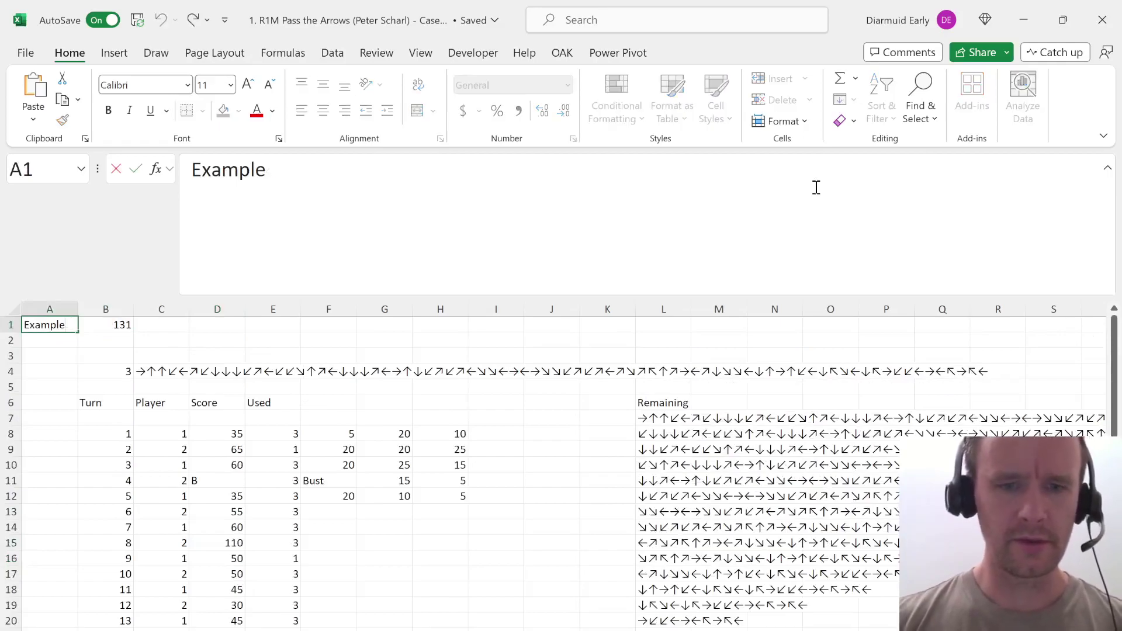
key(Return)
key(Right)
key(Right)
key(Down)
key(Down)
key(Down)
key(Down)
key(Down)
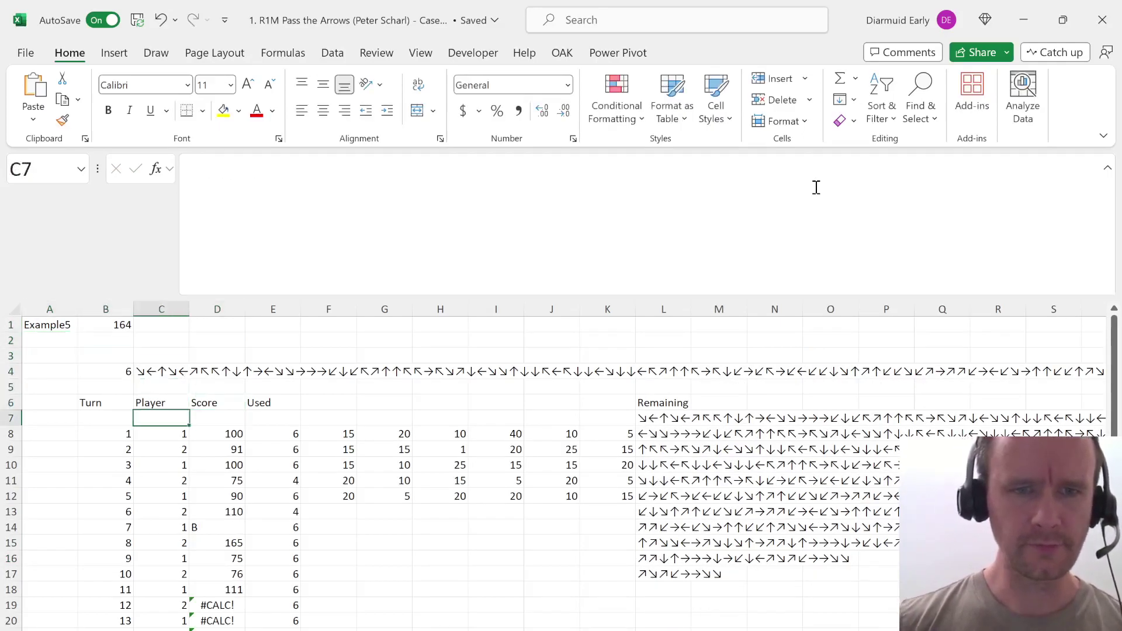
key(Down)
key(Down)
key(Right)
key(Down)
key(Down)
key(Down)
key(Down)
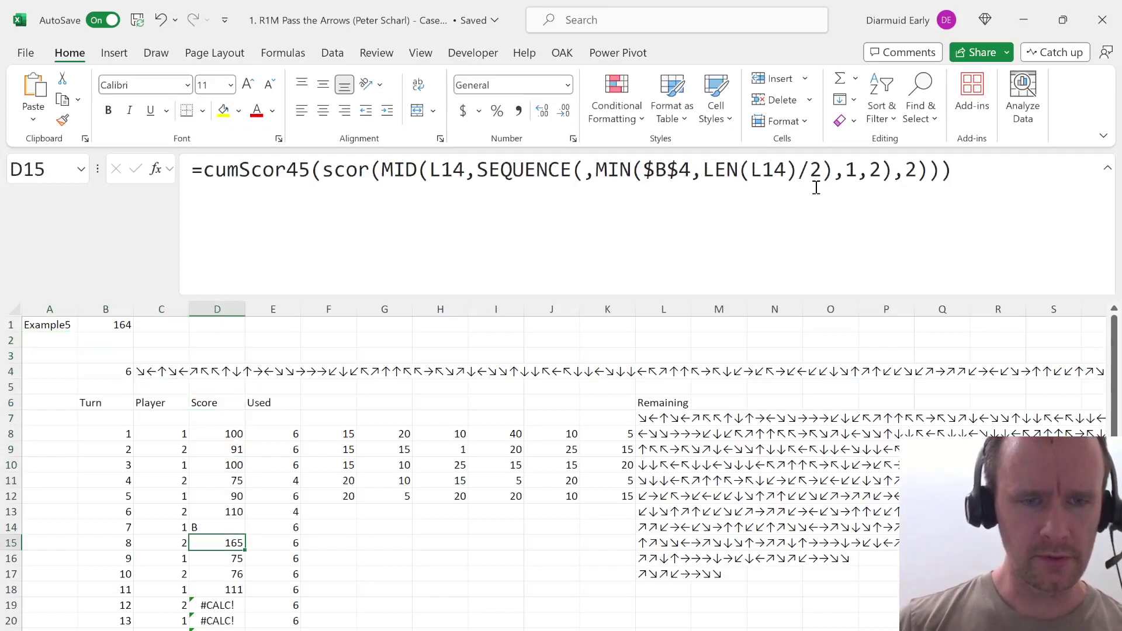
Read the Level 5 rules on the rules sheet, then return to the working model.
key(ctrl+Page_Up)
key(Page_Down)
key(Page_Down)
key(Page_Down)
key(Page_Down)
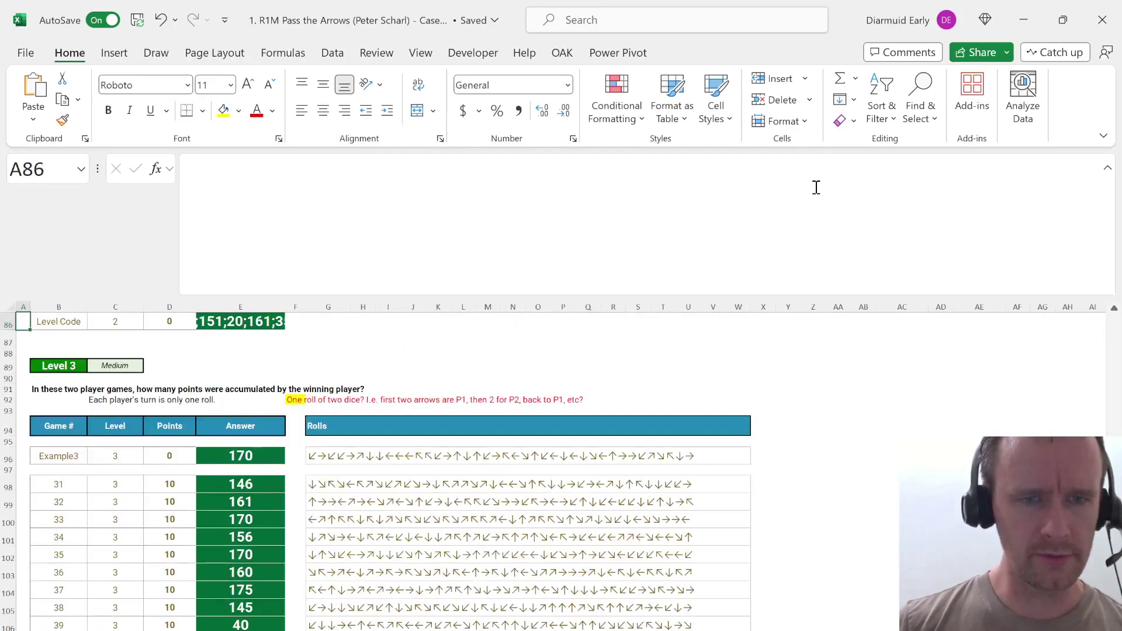
key(Page_Down)
key(Page_Down)
key(Page_Down)
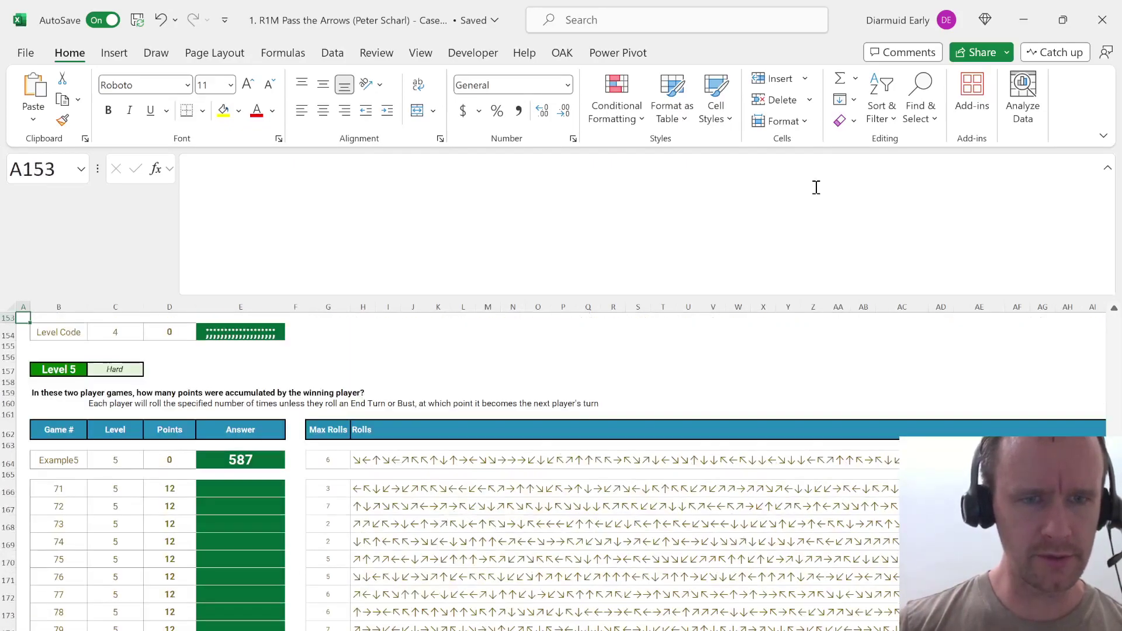
key(ctrl+Page_Down)
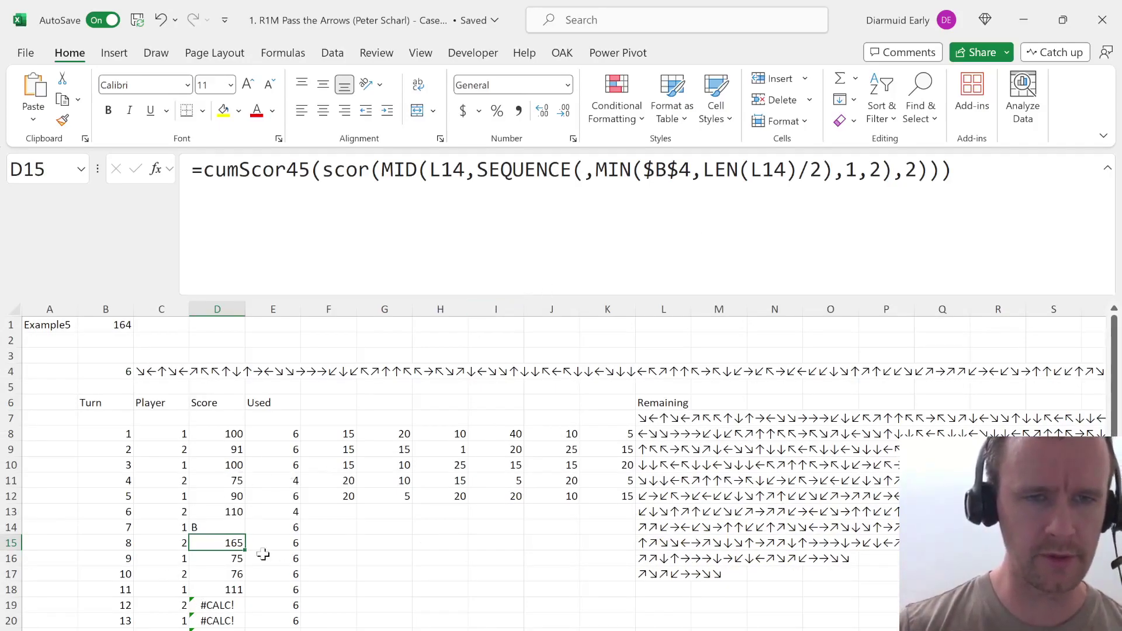
scroll(263, 554, down, 5)
scroll(263, 554, up, 1)
scroll(263, 554, up, 4)
scroll(263, 554, down, 1)
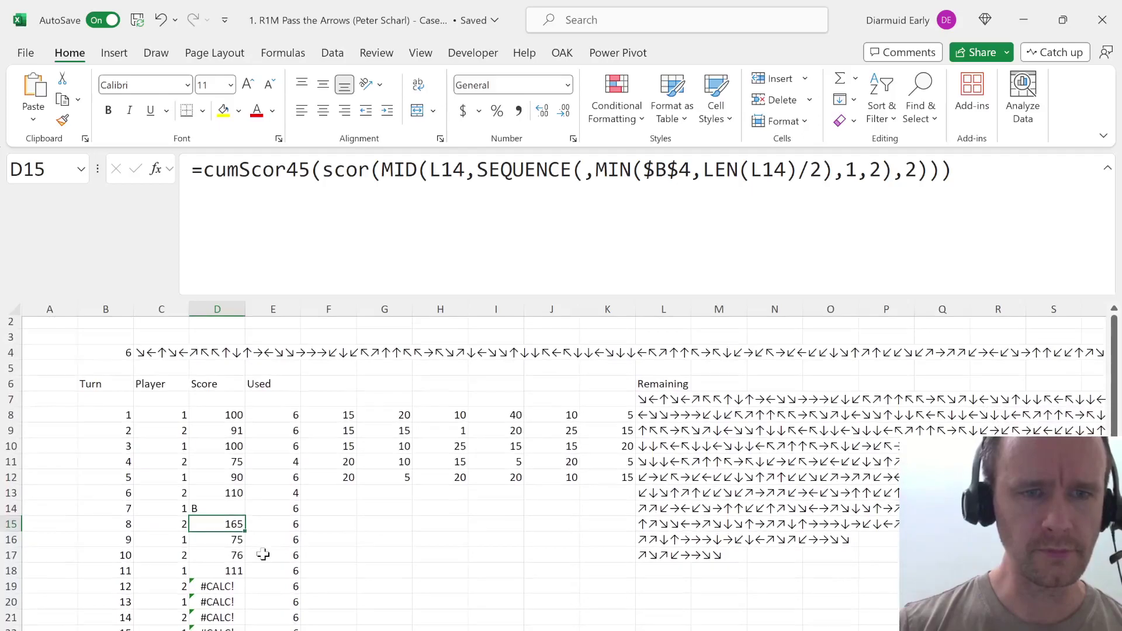
scroll(263, 568, down, 5)
scroll(263, 568, up, 2)
scroll(263, 568, up, 3)
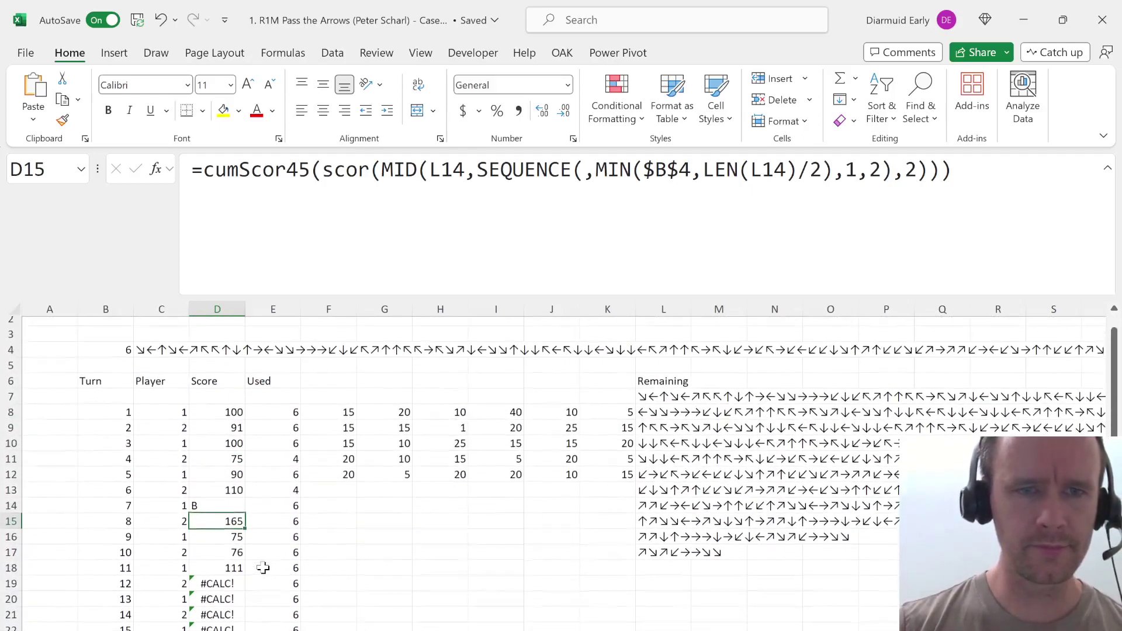
scroll(263, 568, up, 1)
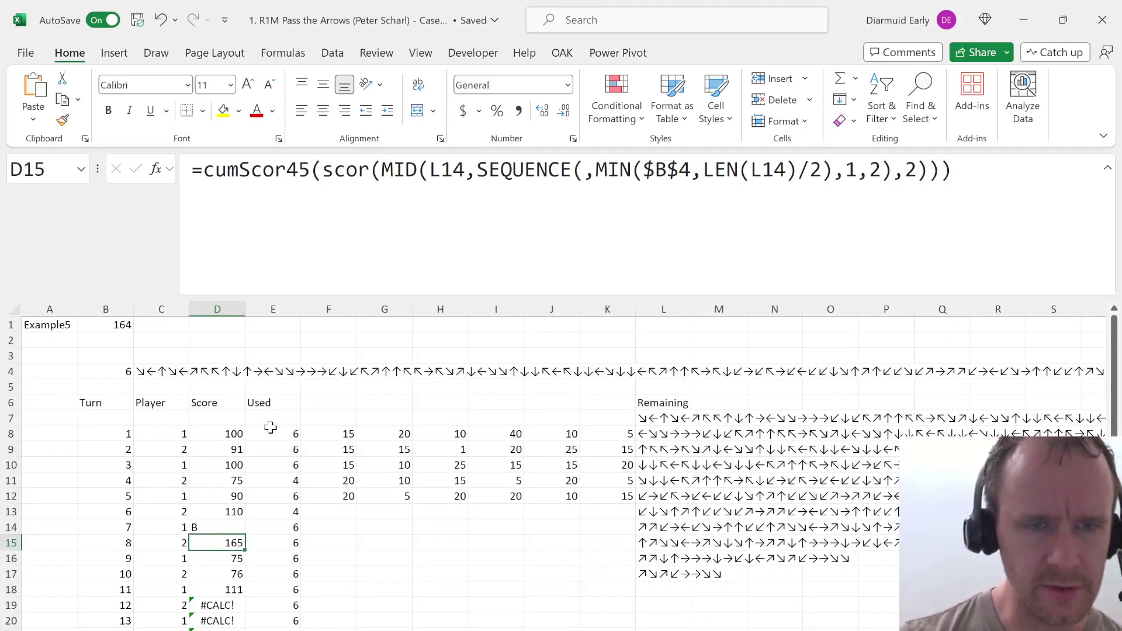
Select player 2's turn 2, 4, 6, 8, 10 scores, then inspect turn 7 and turn 5 formulas.
click(205, 526)
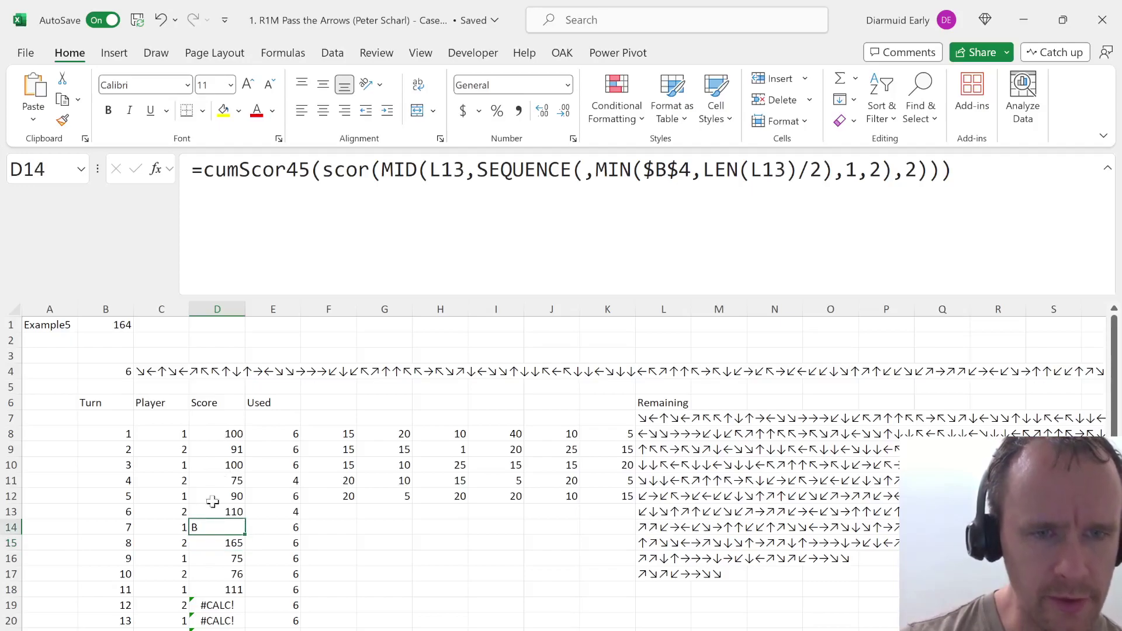
click(220, 447)
ctrl+click(219, 479)
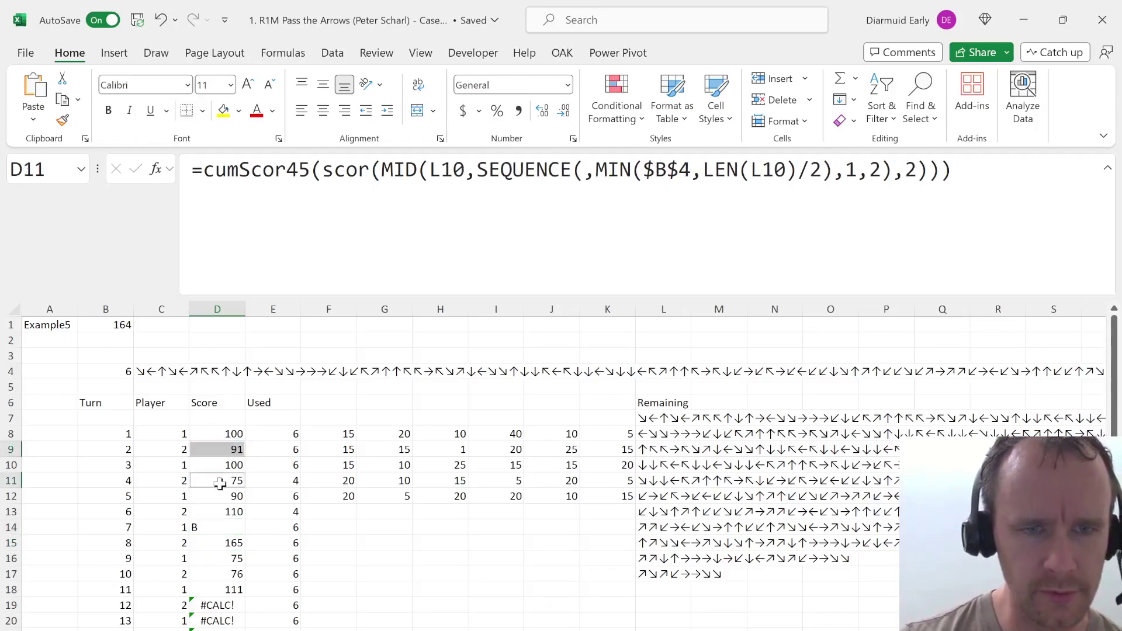
ctrl+click(217, 512)
ctrl+click(215, 544)
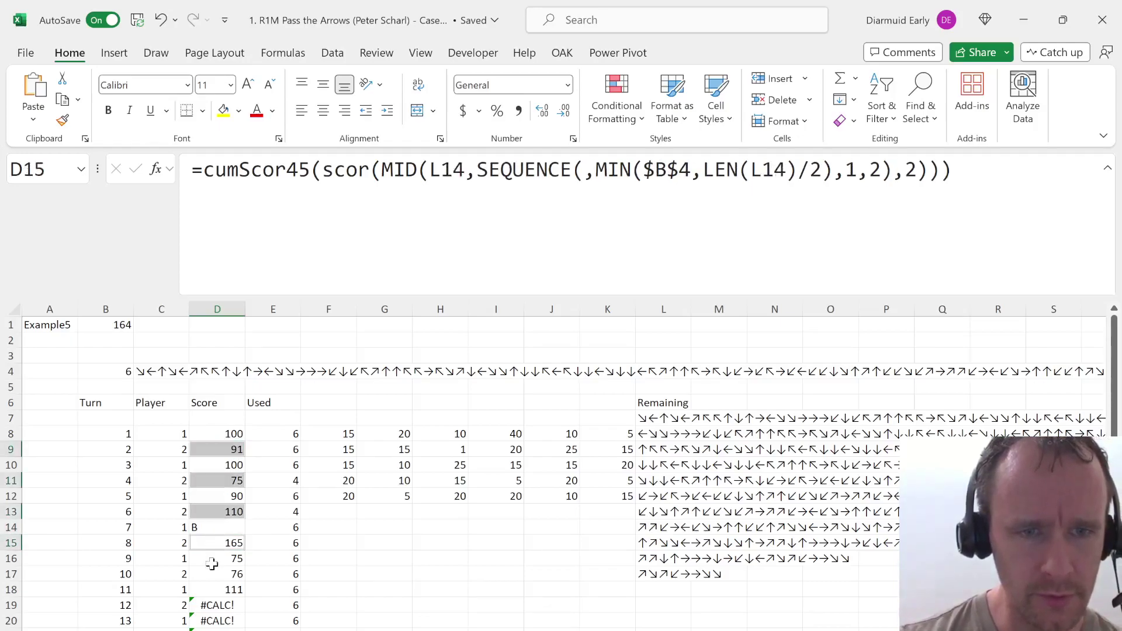
ctrl+click(213, 574)
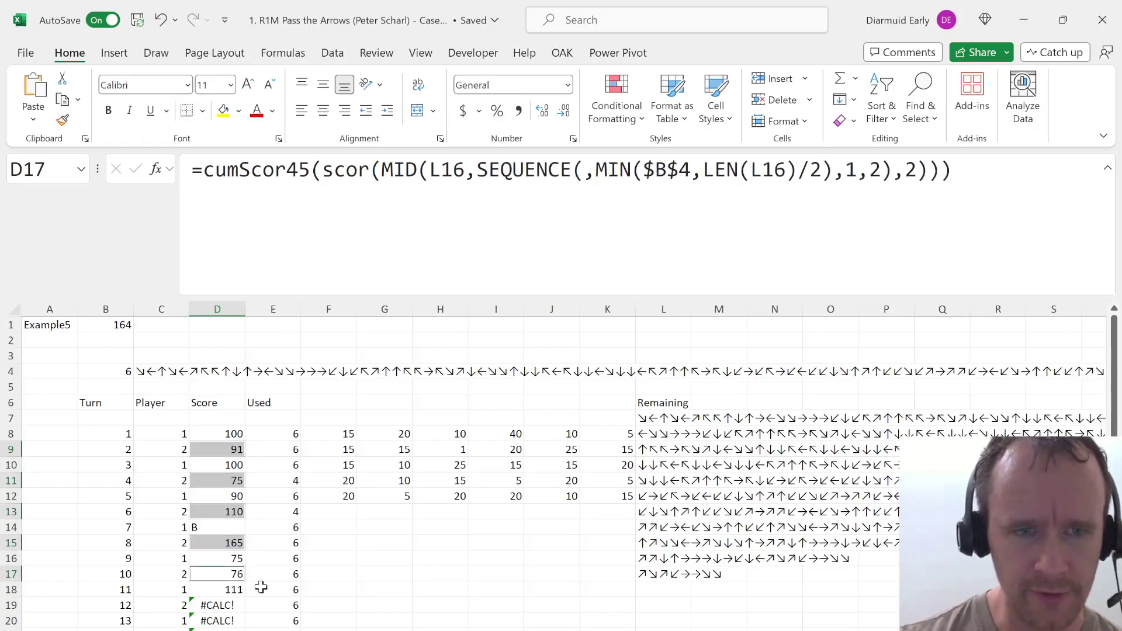
scroll(261, 587, down, 1)
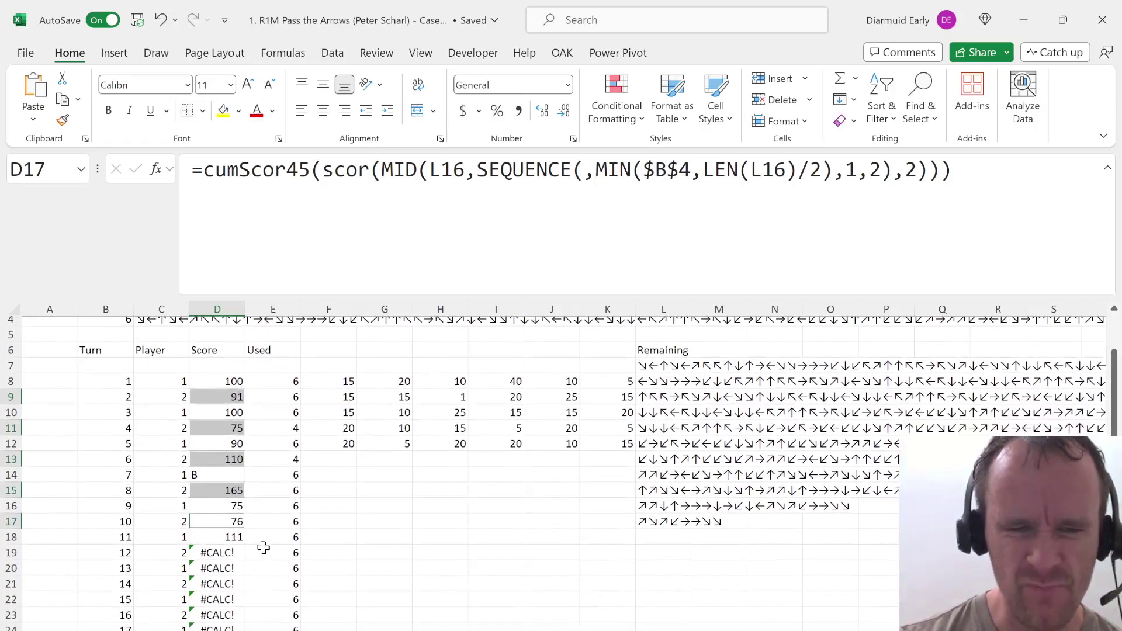
click(222, 475)
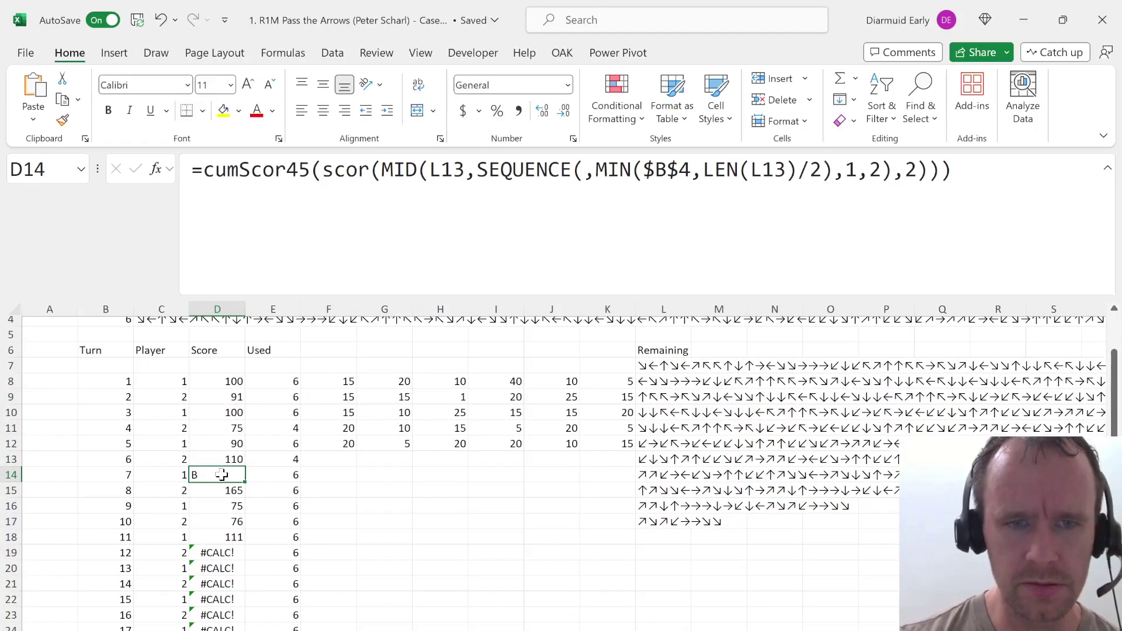
click(324, 449)
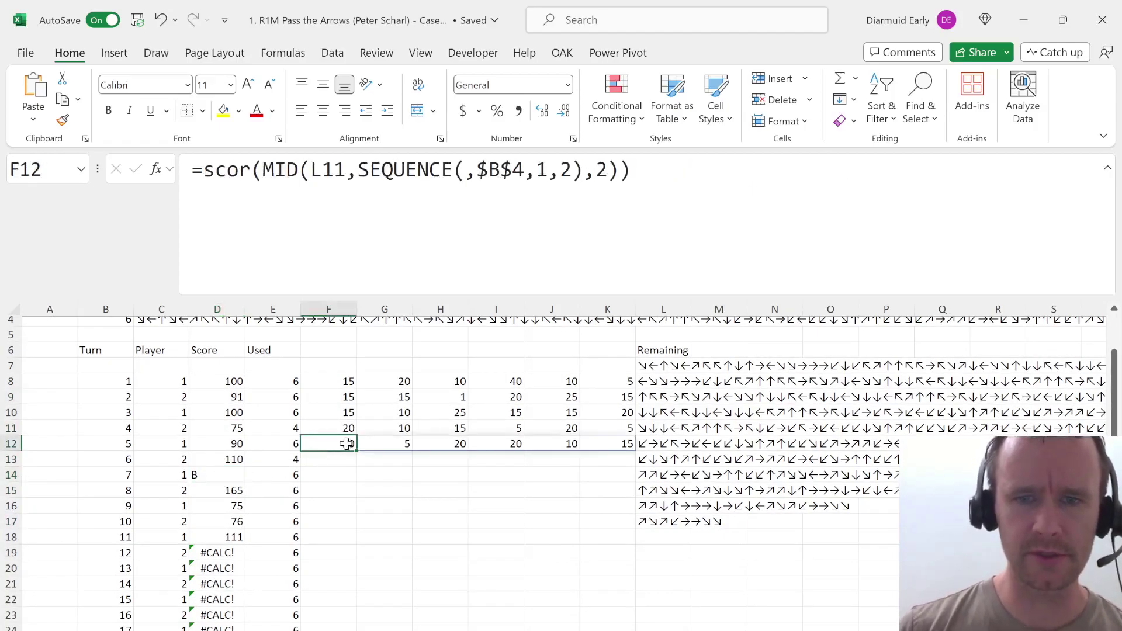
Fill F12's per-roll score formula down into F13:F14 for turns 6 and 7.
key(Down)
key(ctrl+d)
key(Down)
key(ctrl+d)
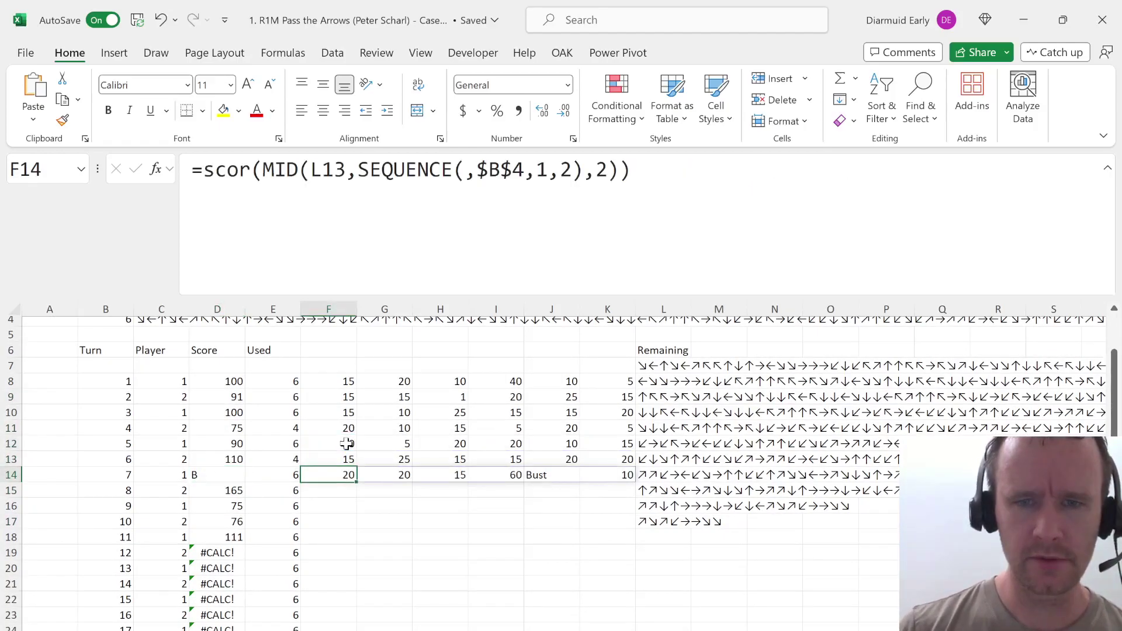
key(Right)
key(Right)
key(Right)
key(Right)
key(shift+Left)
key(shift+Left)
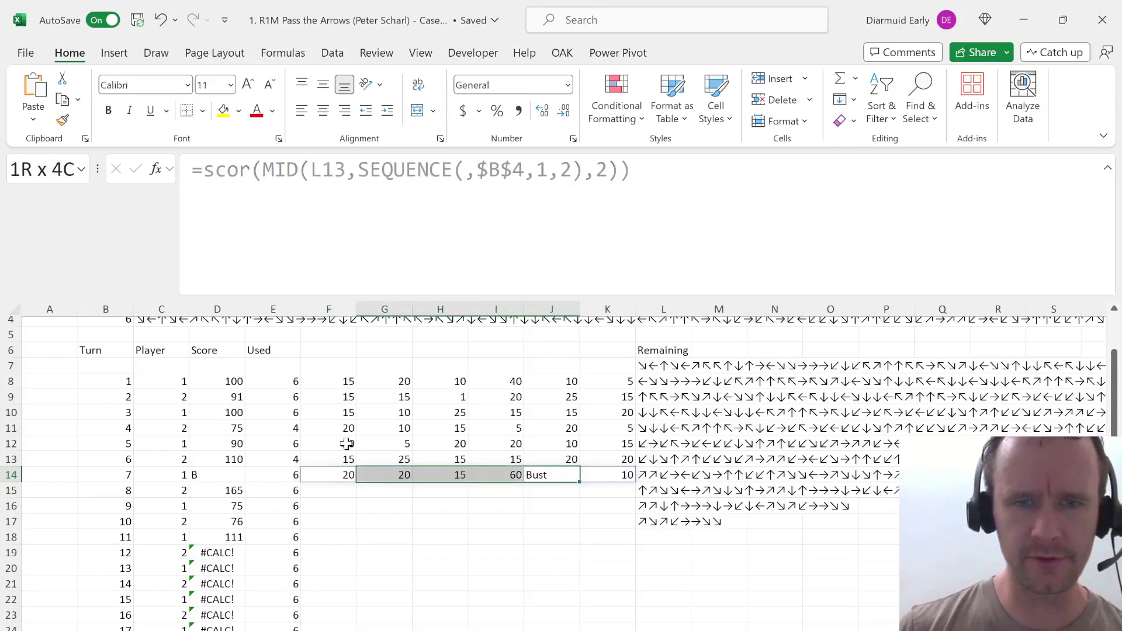
key(shift+Left)
key(shift+Left)
key(Tab)
key(Left)
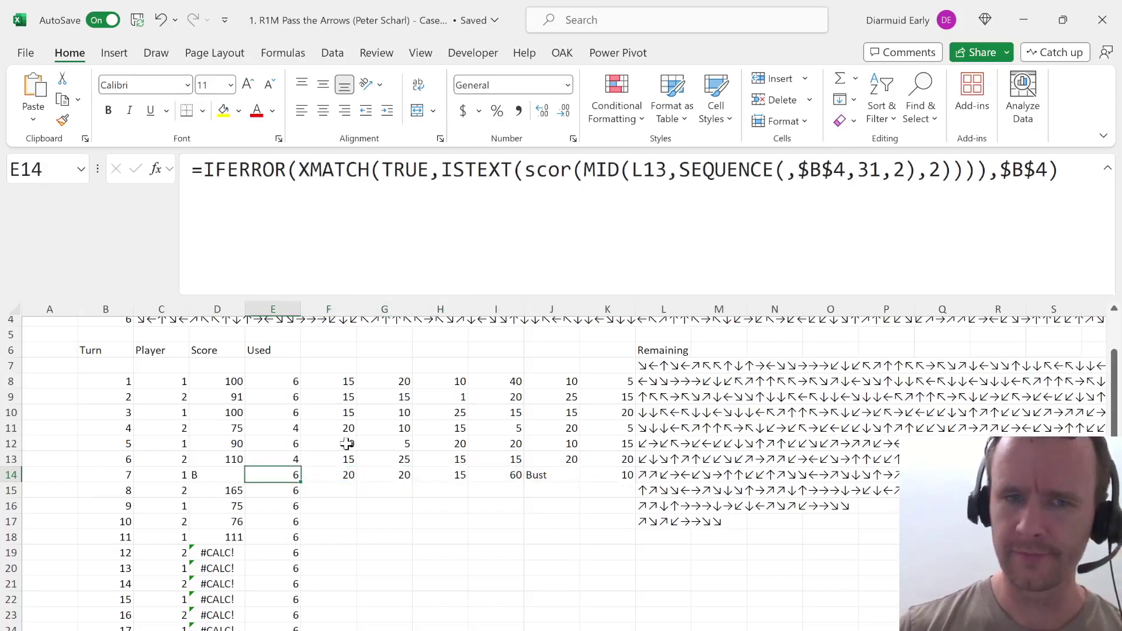
Copy the scor(MID…) per-roll scoring expression from the Used formula into F15 for turn 8.
click(526, 179)
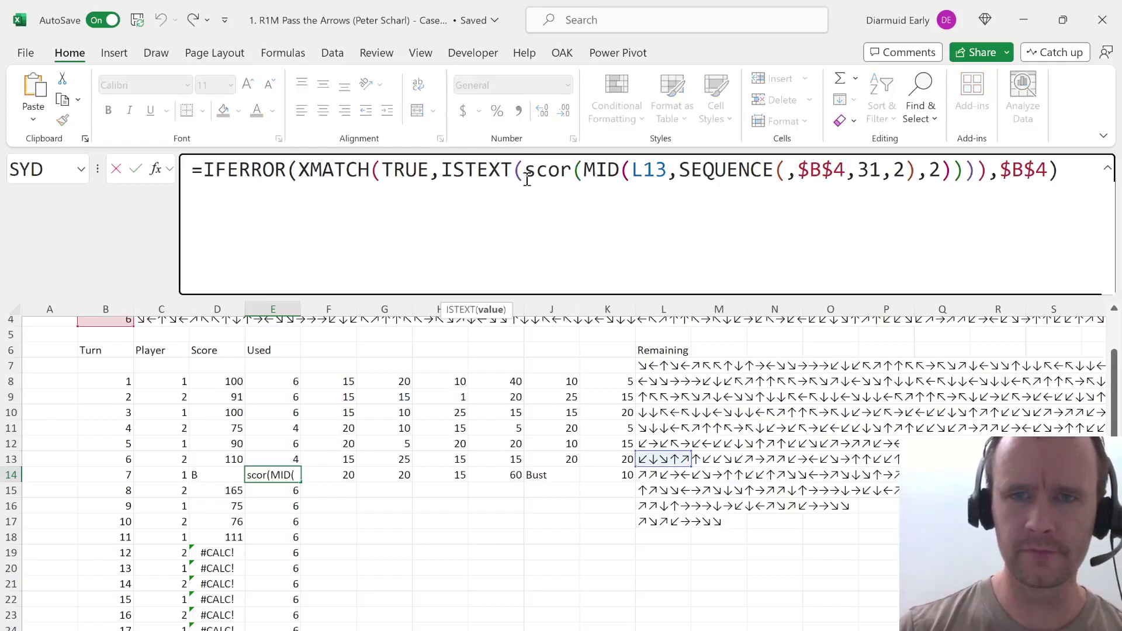
double_click(526, 180)
click(489, 309)
key(F9)
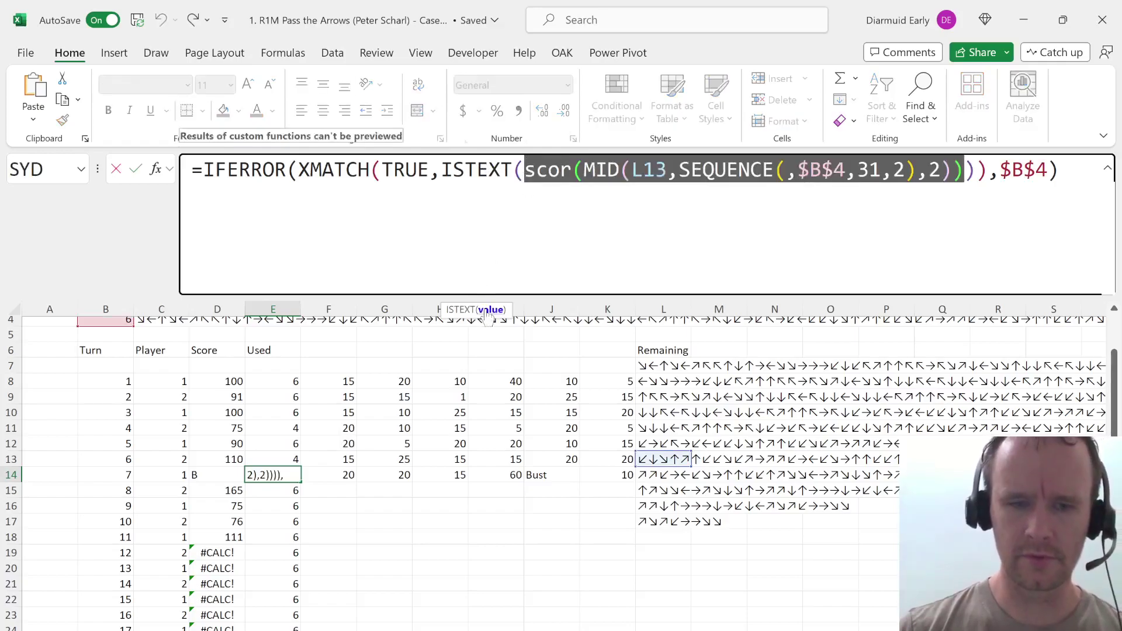
key(Return)
text(scor(MID(L13,SEQUENCE(,$B$4,31,2),2)))
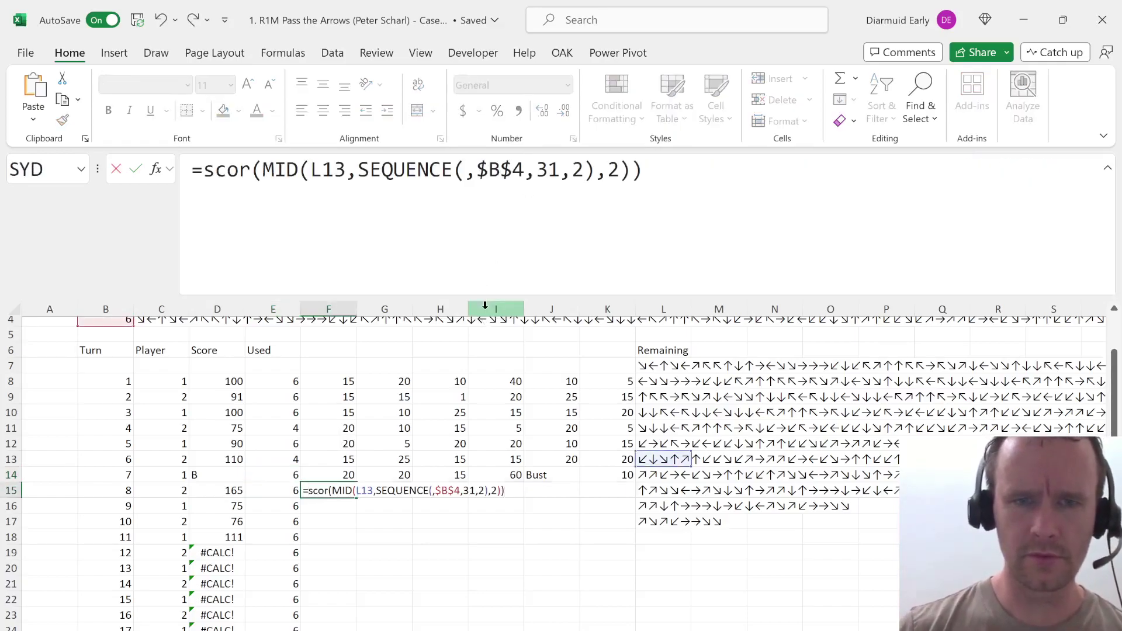
key(Return)
key(Up)
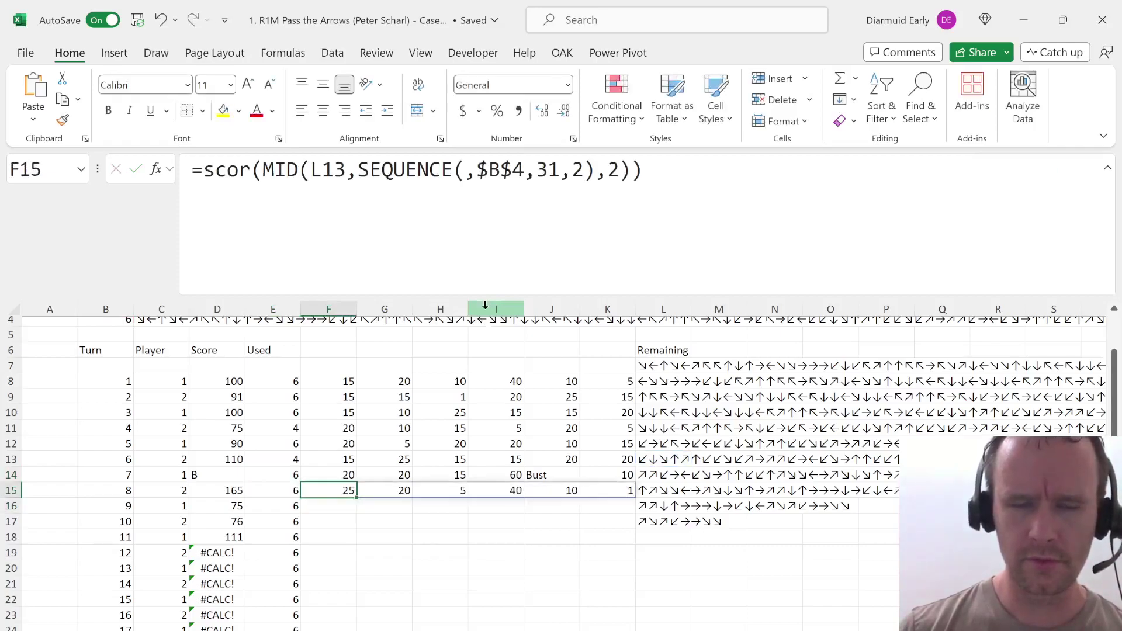
key(Up)
key(Left)
key(Left)
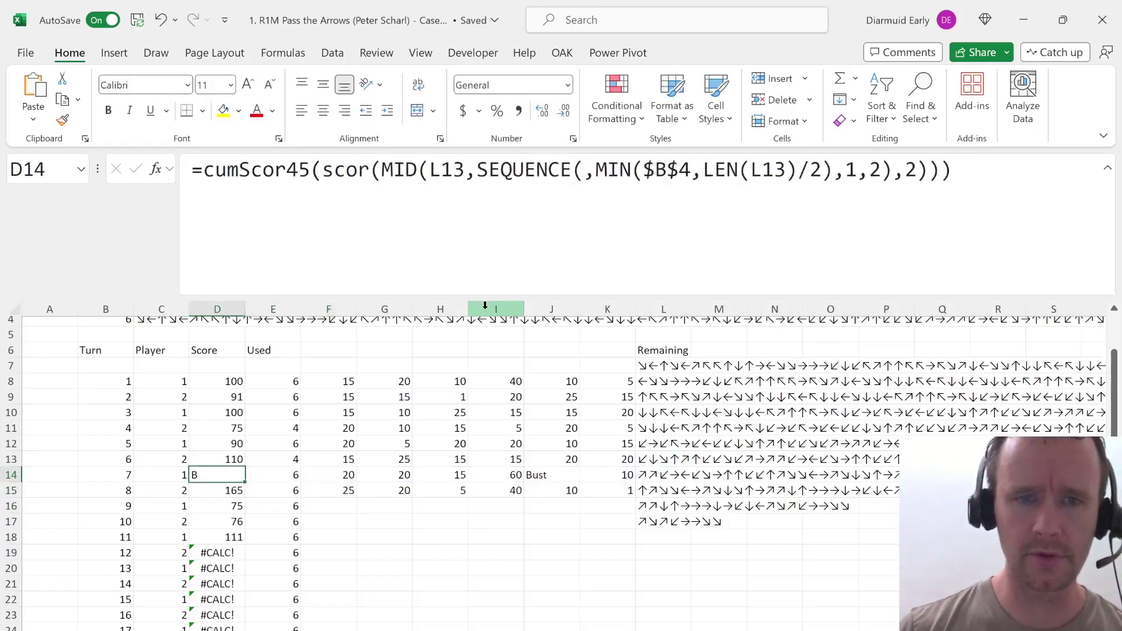
key(Right)
Change the first Used formula's SEQUENCE start from 31 to 1 and fill it down to E25.
key(ctrl+Up)
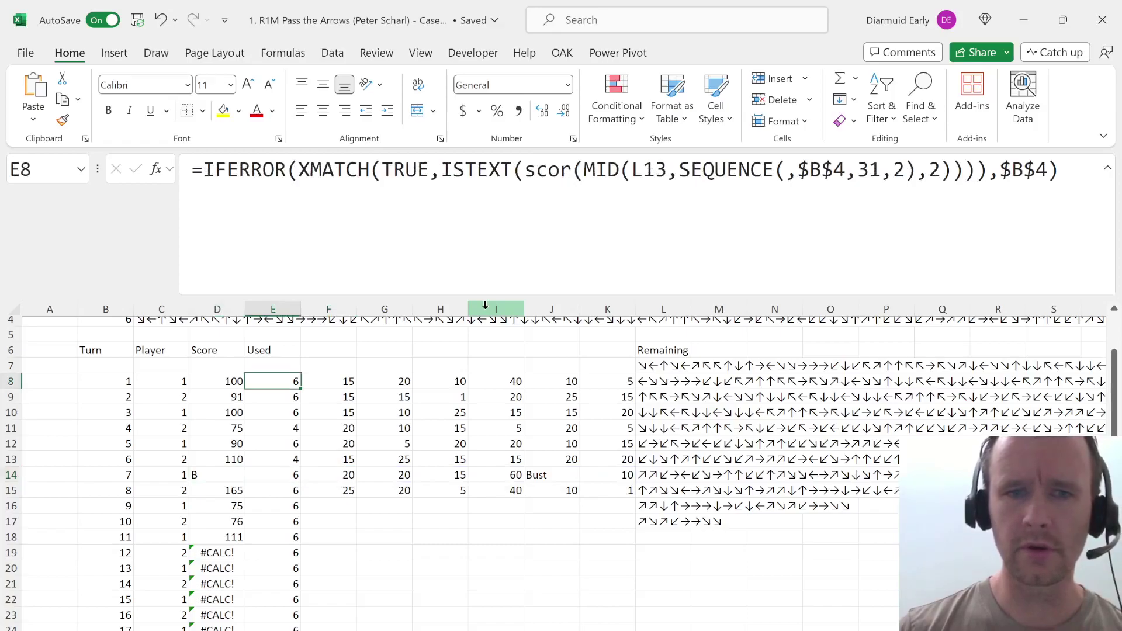
click(861, 169)
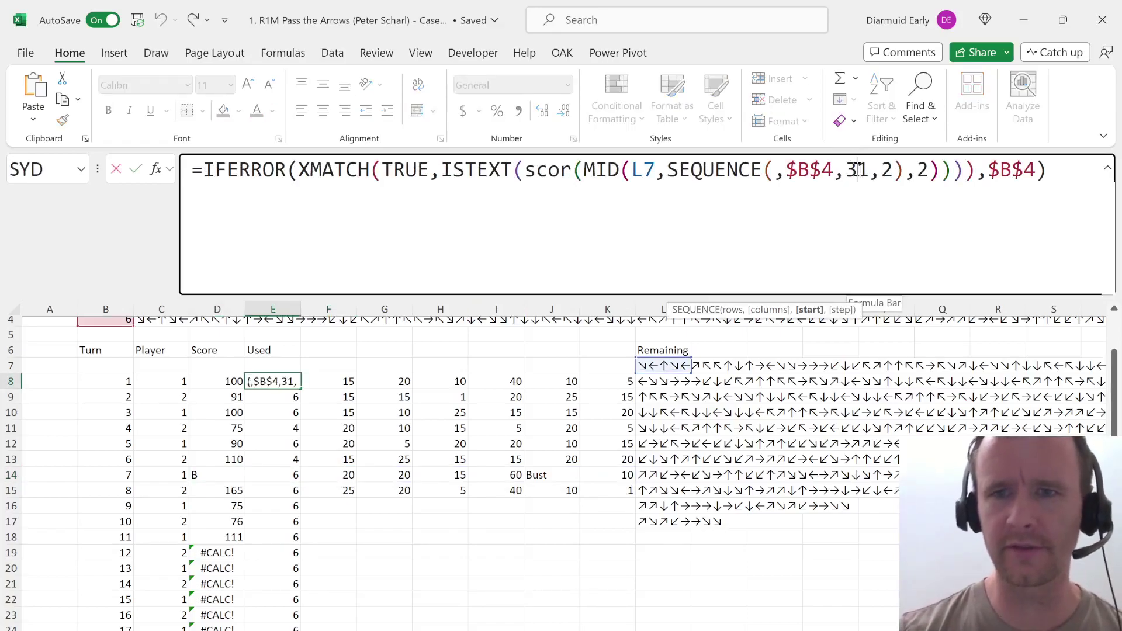
key(BackSpace)
key(ctrl+Return)
key(ctrl+shift+Down)
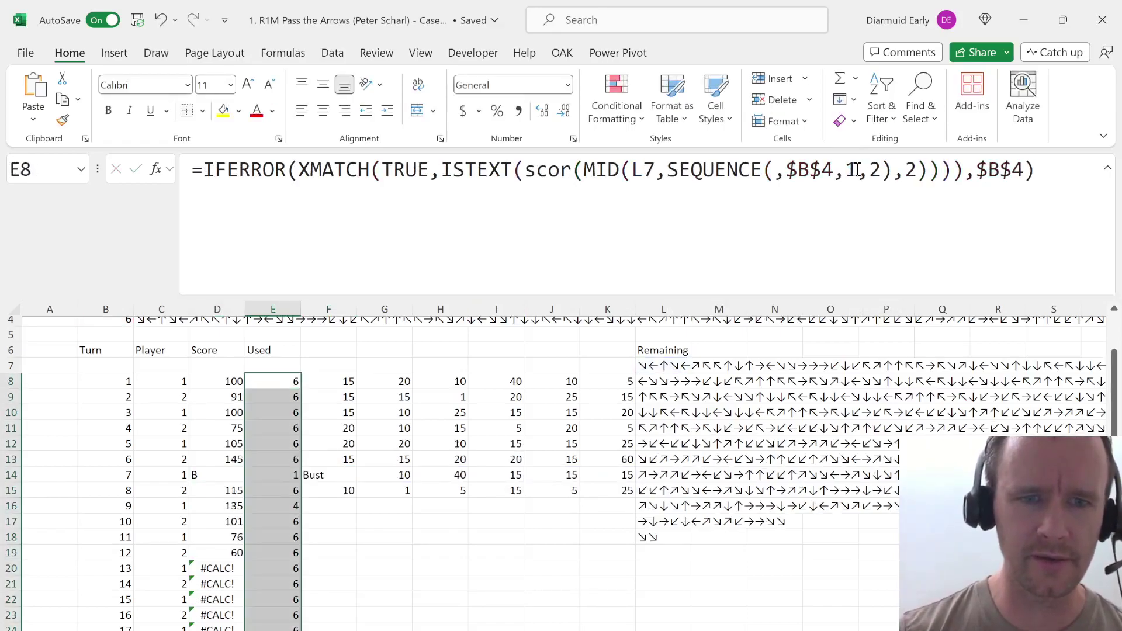
key(Left)
key(ctrl+Down)
key(Down)
key(Down)
Review the player score lists, then change A1 from Example5 to Example4.
key(Down)
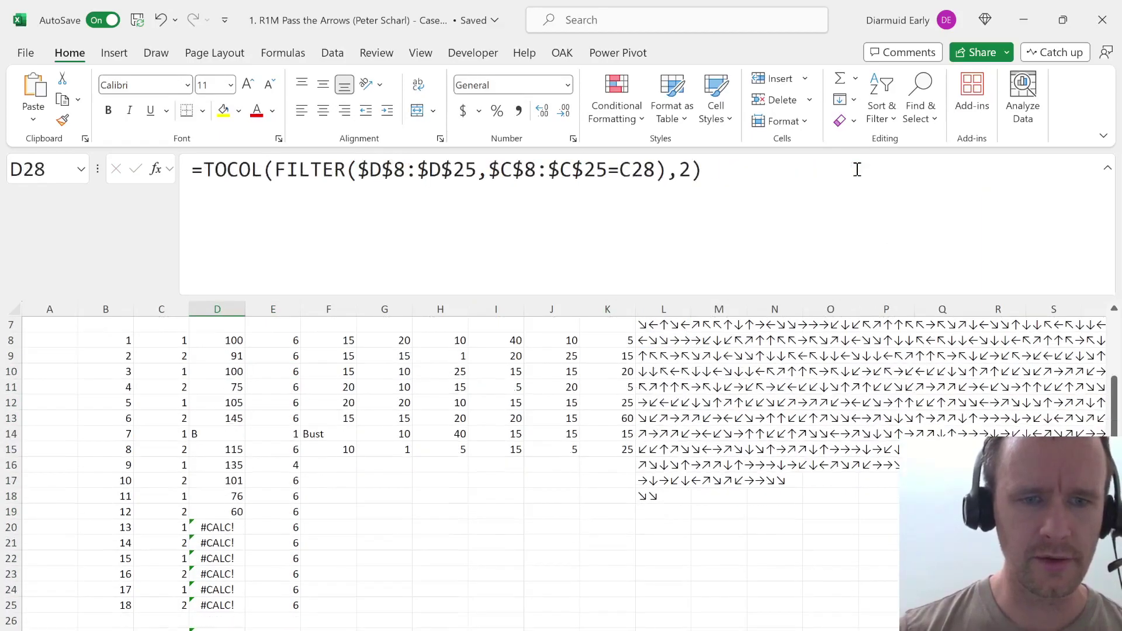
key(Down)
key(Up)
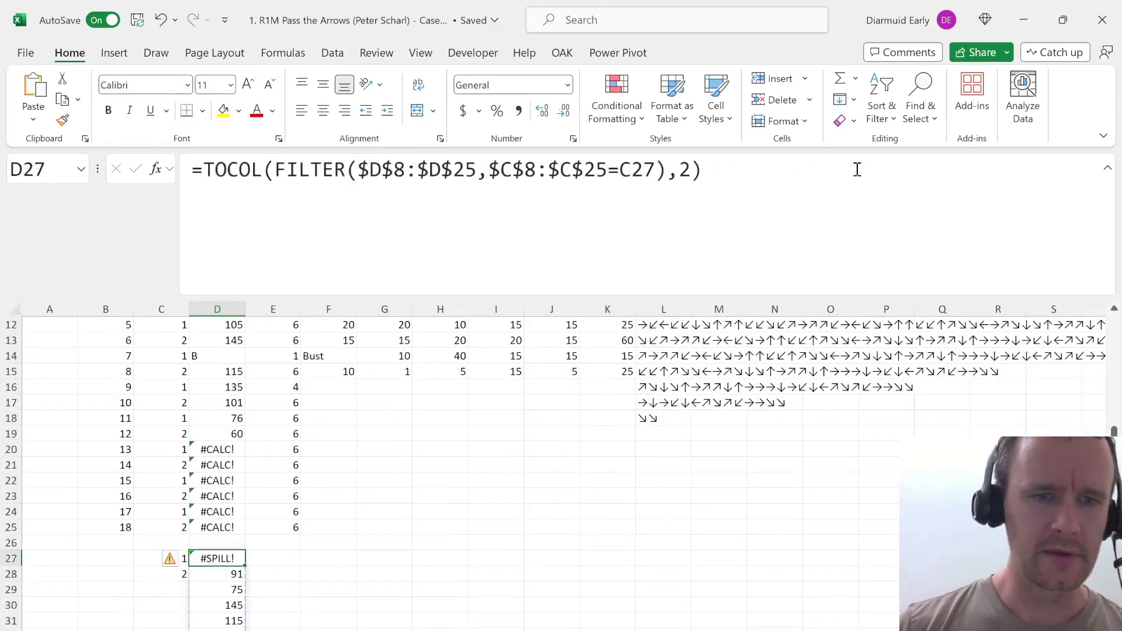
key(Down)
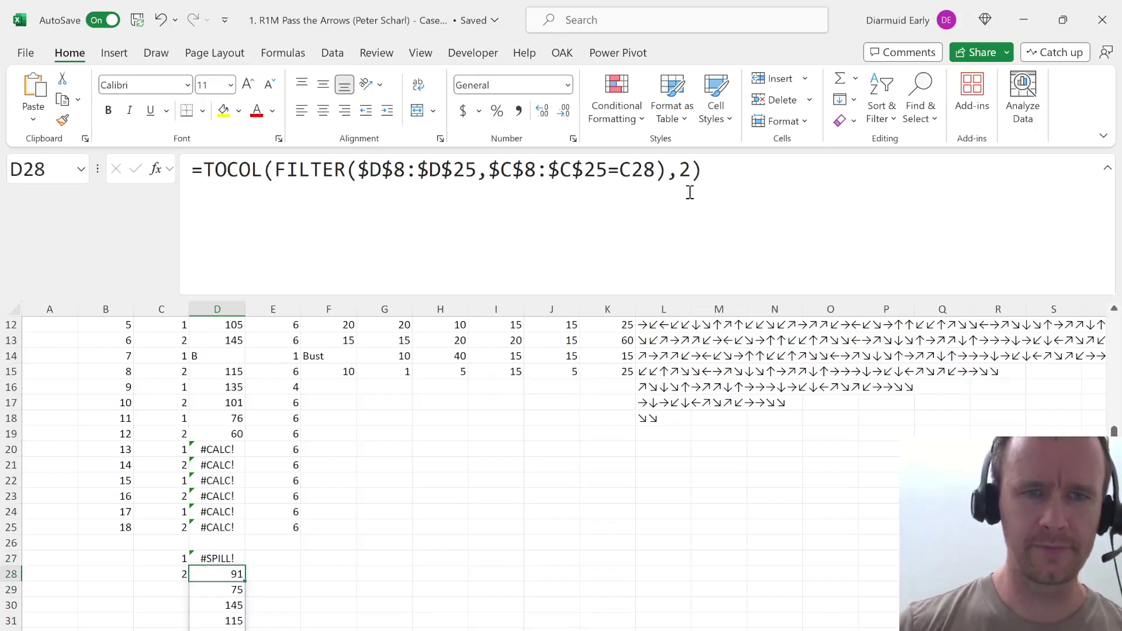
key(ctrl+shift+Down)
key(Up)
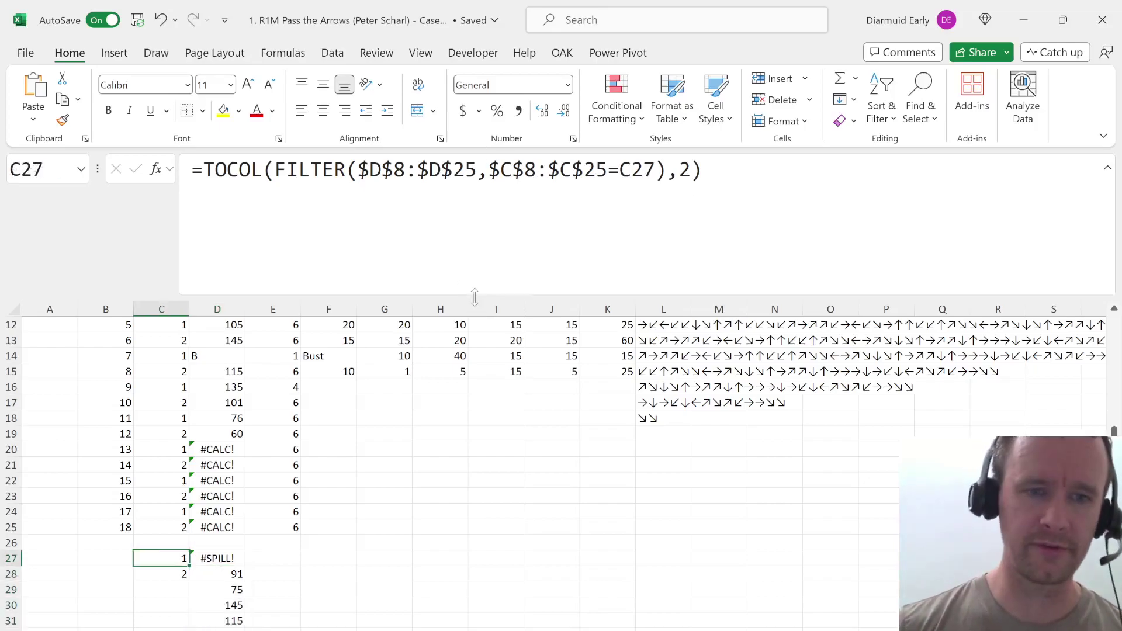
key(ctrl+Home)
key(F2)
key(BackSpace)
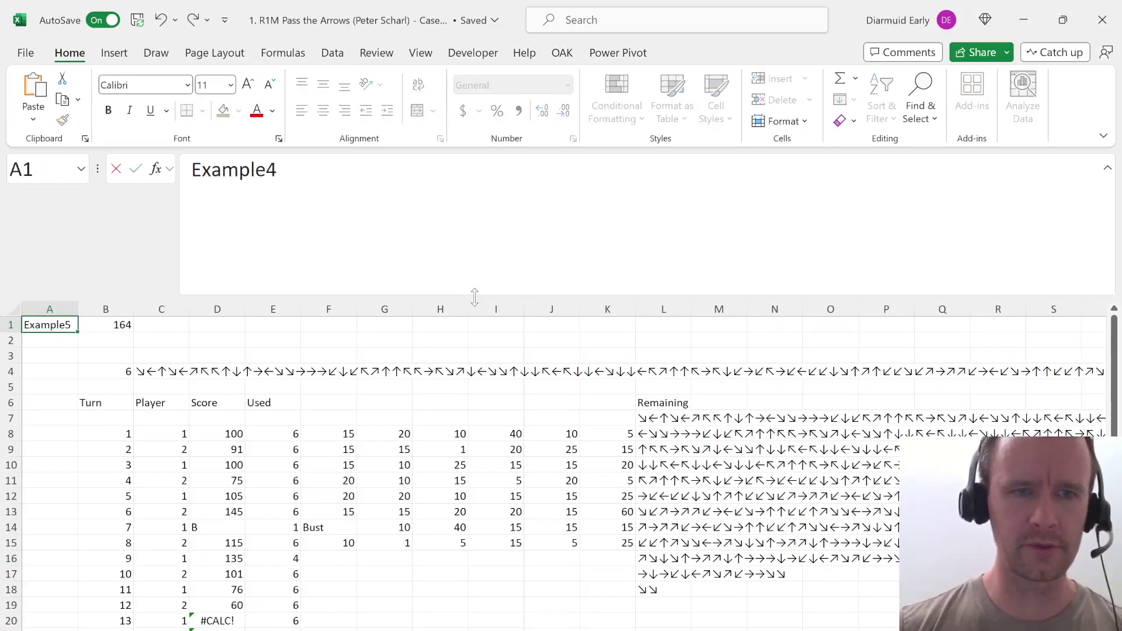
key(Return)
Select and copy player 2's recalculated scores in D28:D34, then return to D28.
key(ctrl+Down)
key(Right)
key(Right)
key(Down)
key(Down)
key(Down)
key(ctrl+shift+Down)
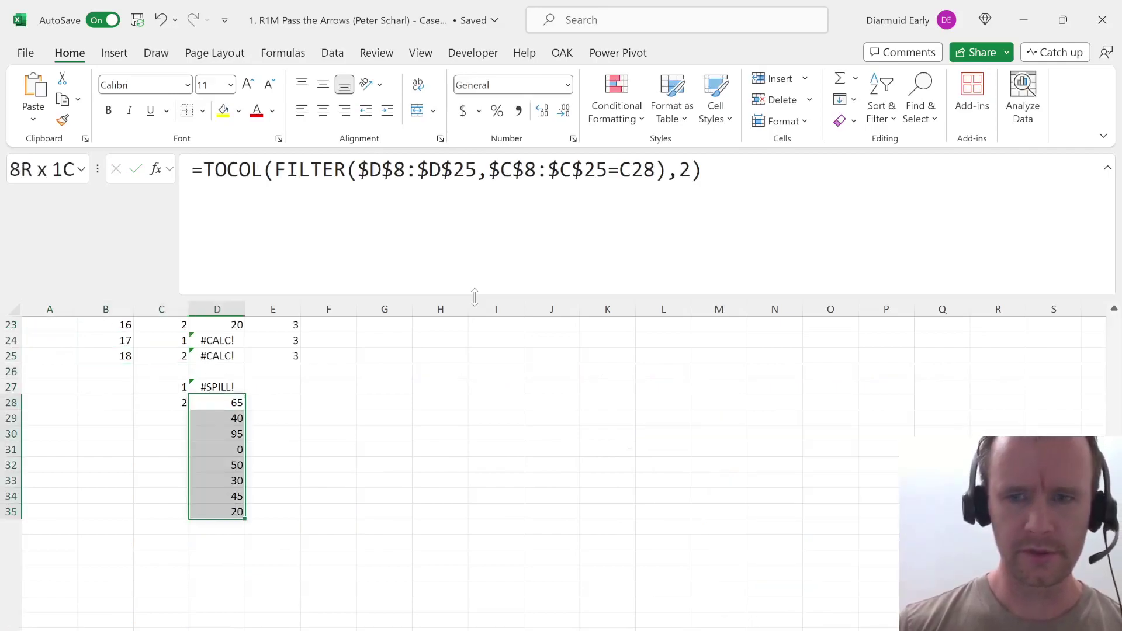
key(shift+Up)
key(ctrl+c)
key(Up)
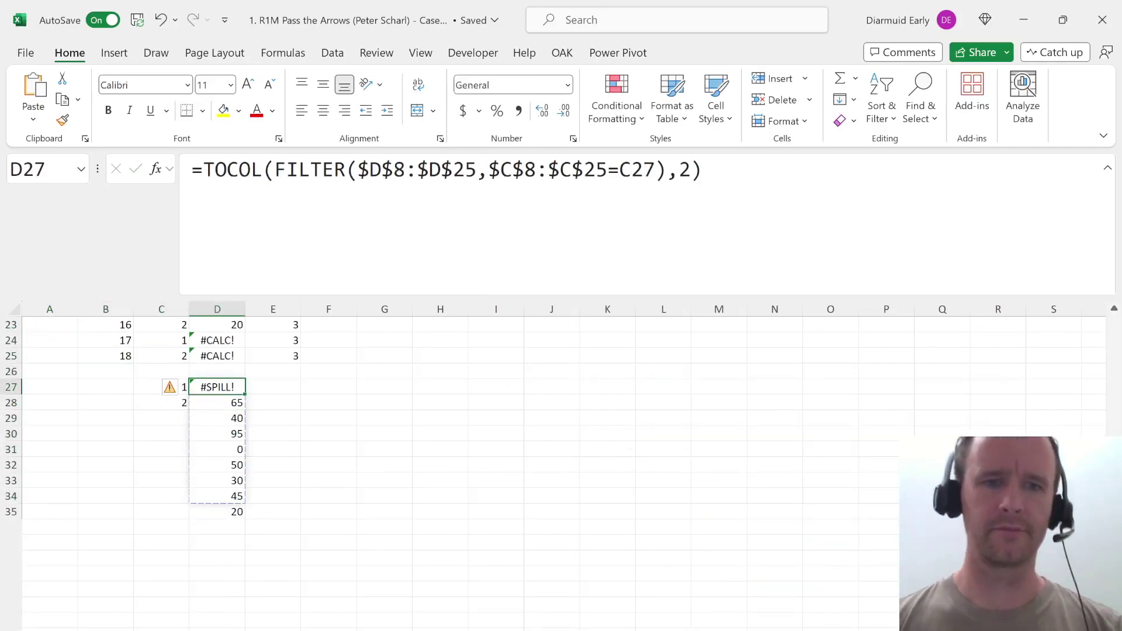
key(Escape)
key(Down)
Wrap D28's scores in SCAN(0,…,LAMBDA(a,v,IF(v="B",0,a+v))) for a bust-resetting running total.
click(209, 184)
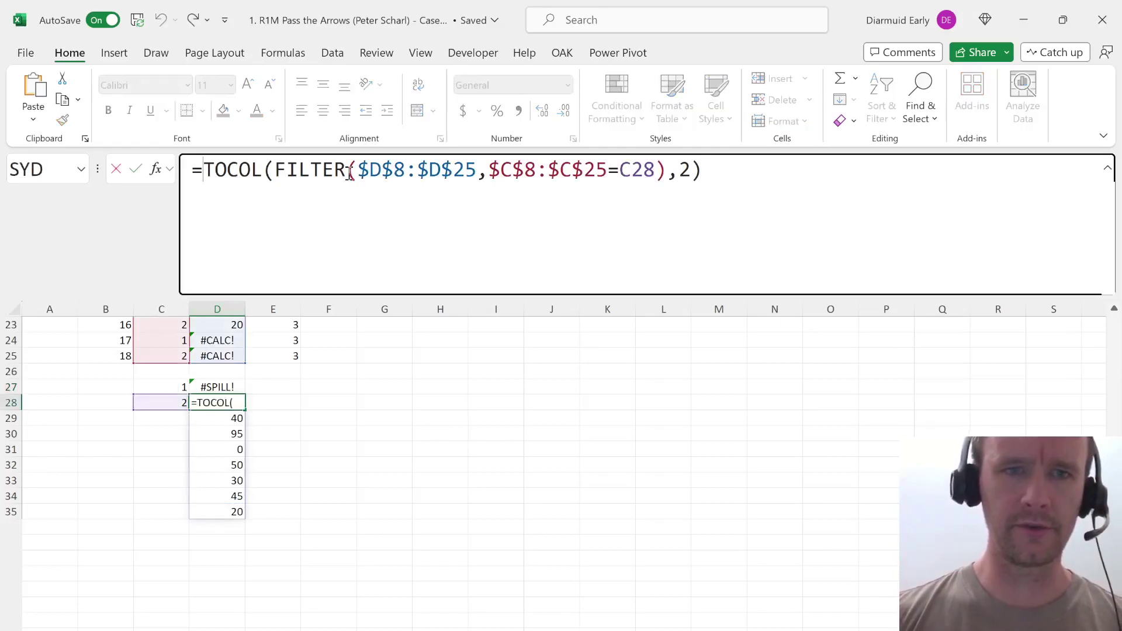
text(sc)
key(Tab)
text(0,)
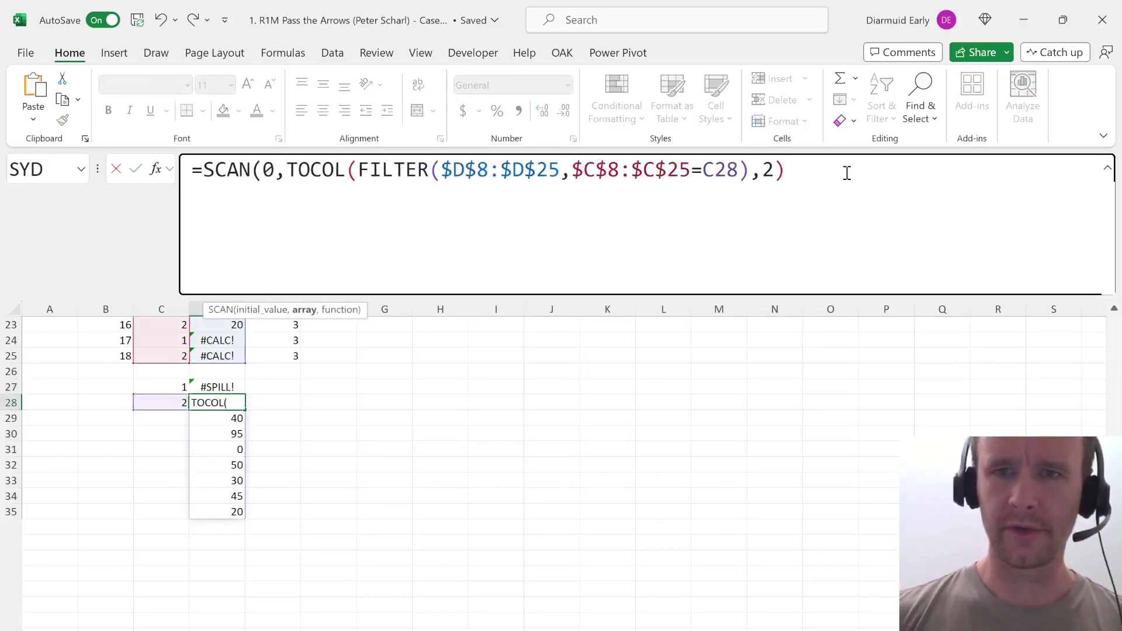
text(lam)
key(Tab)
text(a,)
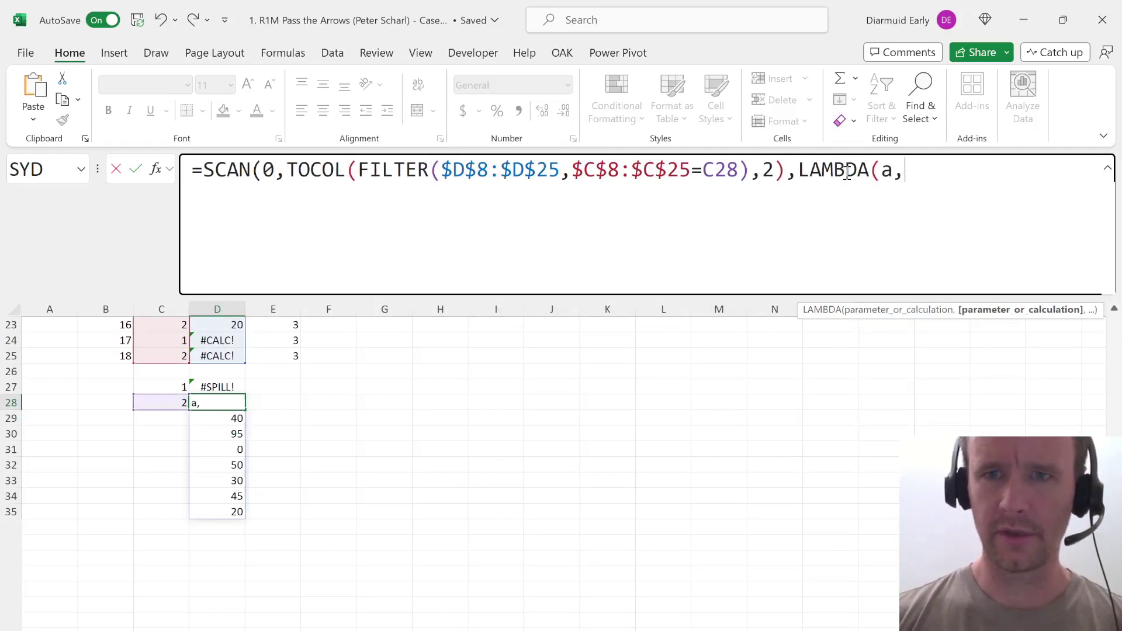
text(v,IF()
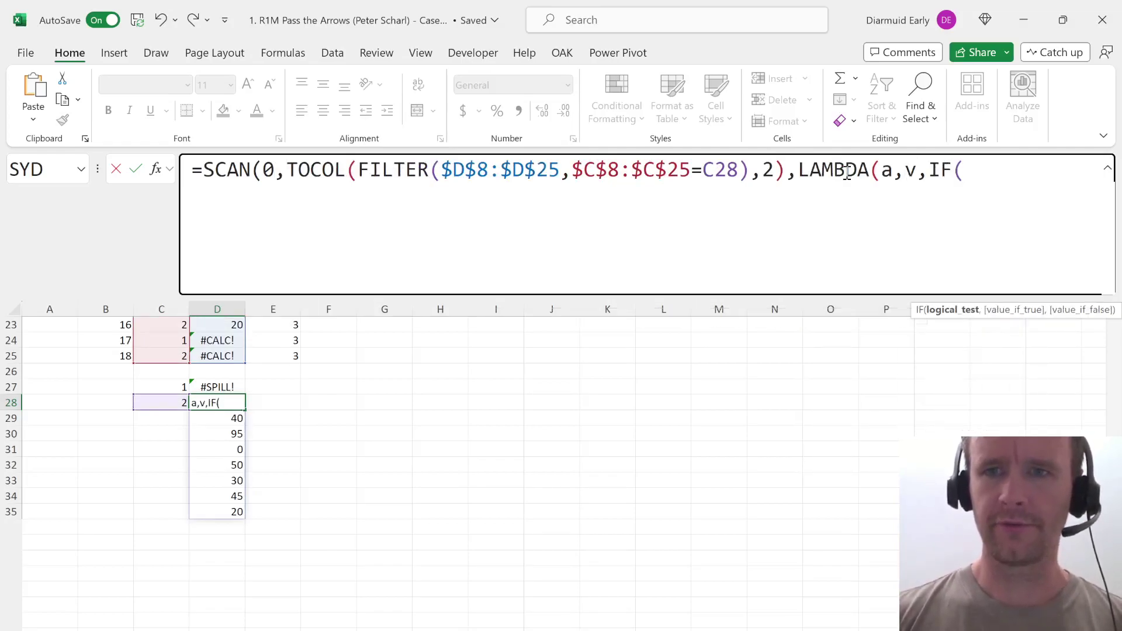
text(v="B",)
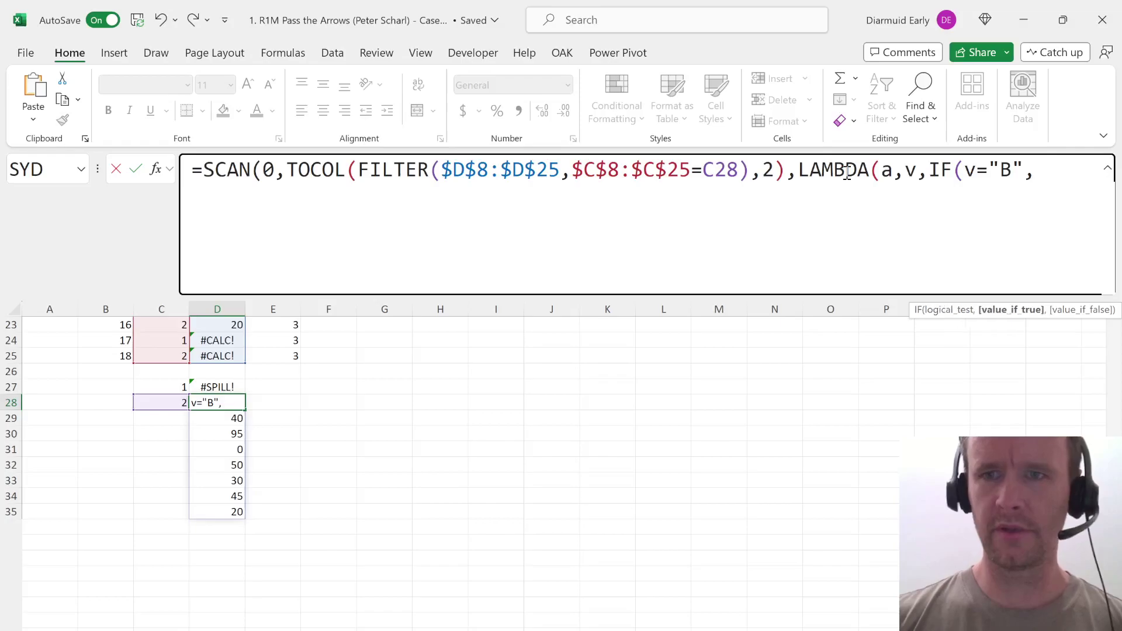
text(0,a)
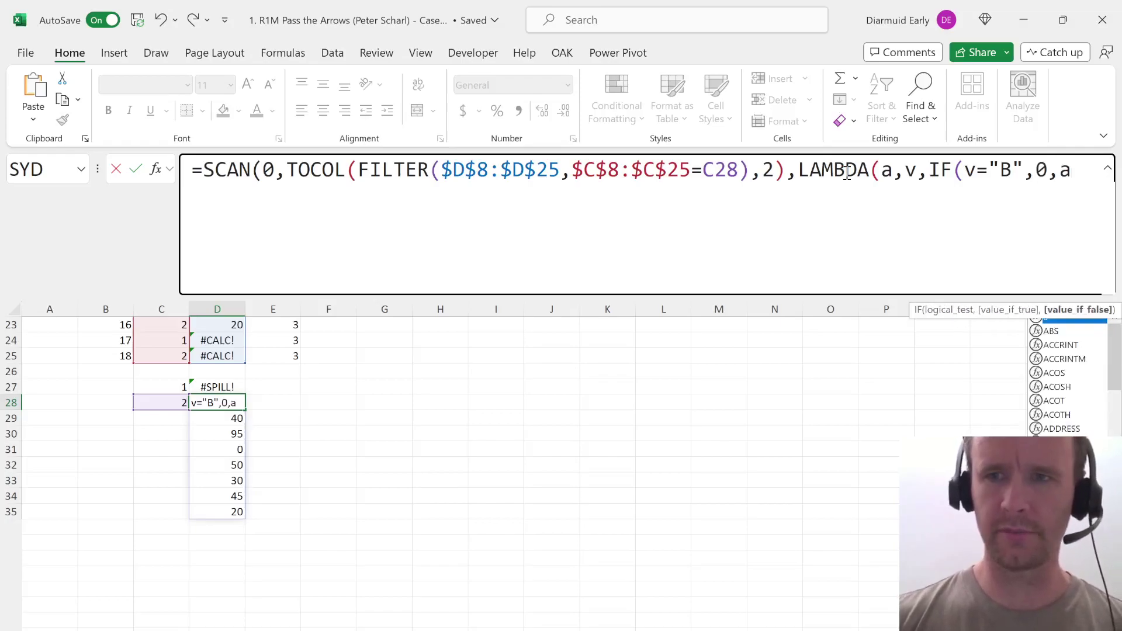
text(+v)))
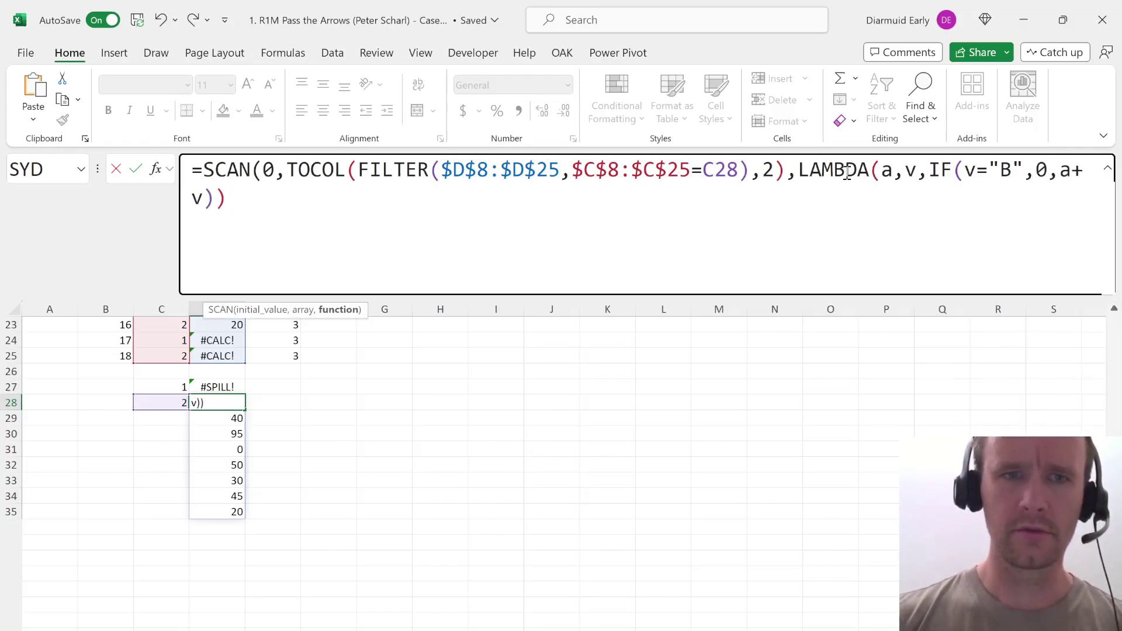
key(Return)
Replace SCAN with REDUCE so D28 returns player 2's single total of 345.
key(Up)
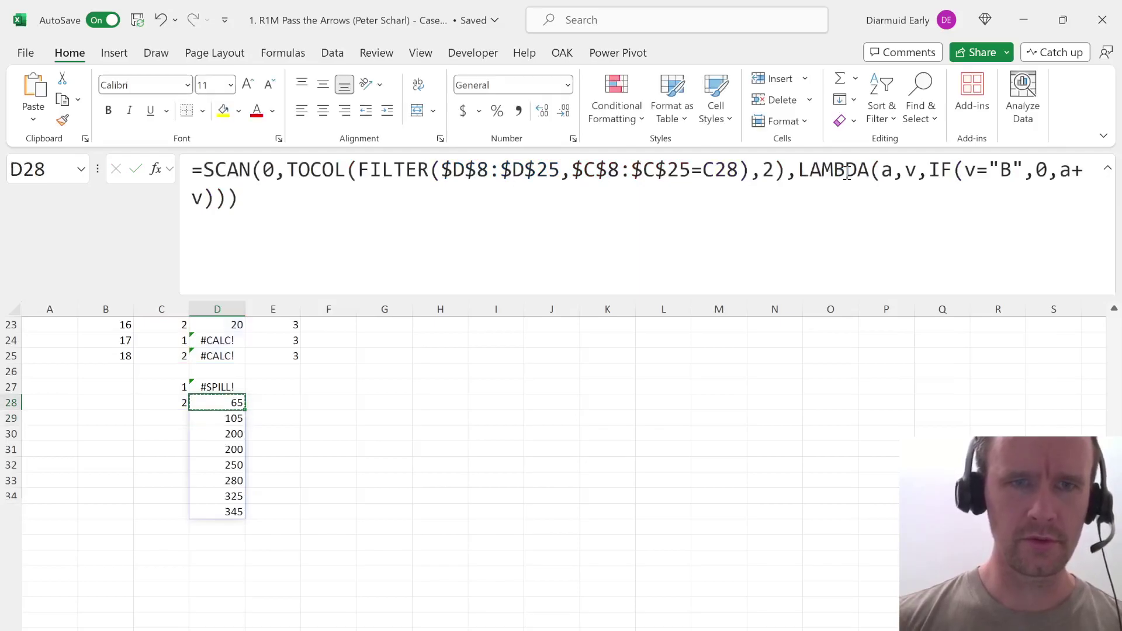
double_click(232, 171)
text(red)
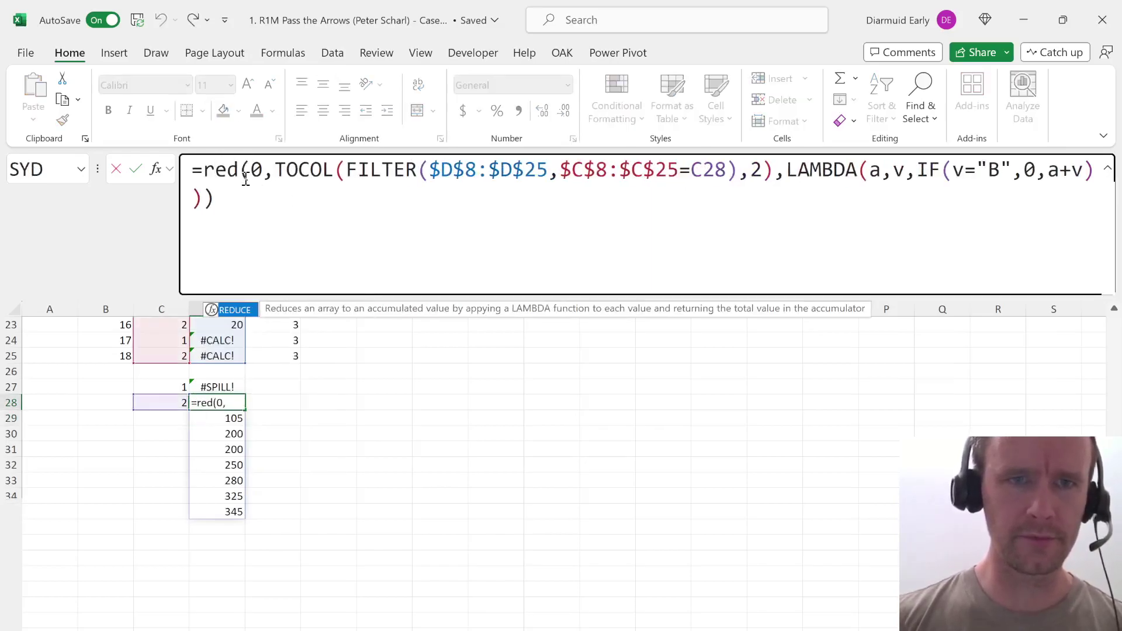
key(Tab)
key(Return)
Copy the REDUCE total formula up to D27 for player 1, then move it to E27.
key(Up)
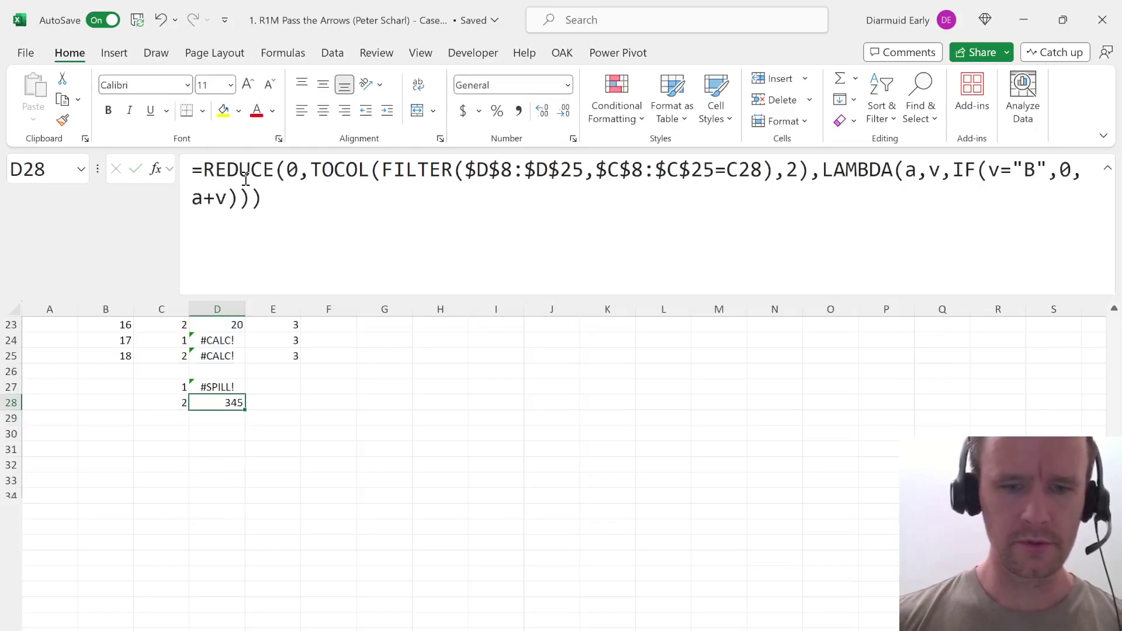
key(ctrl+c)
key(Up)
key(ctrl+v)
key(ctrl+x)
key(Right)
key(ctrl+v)
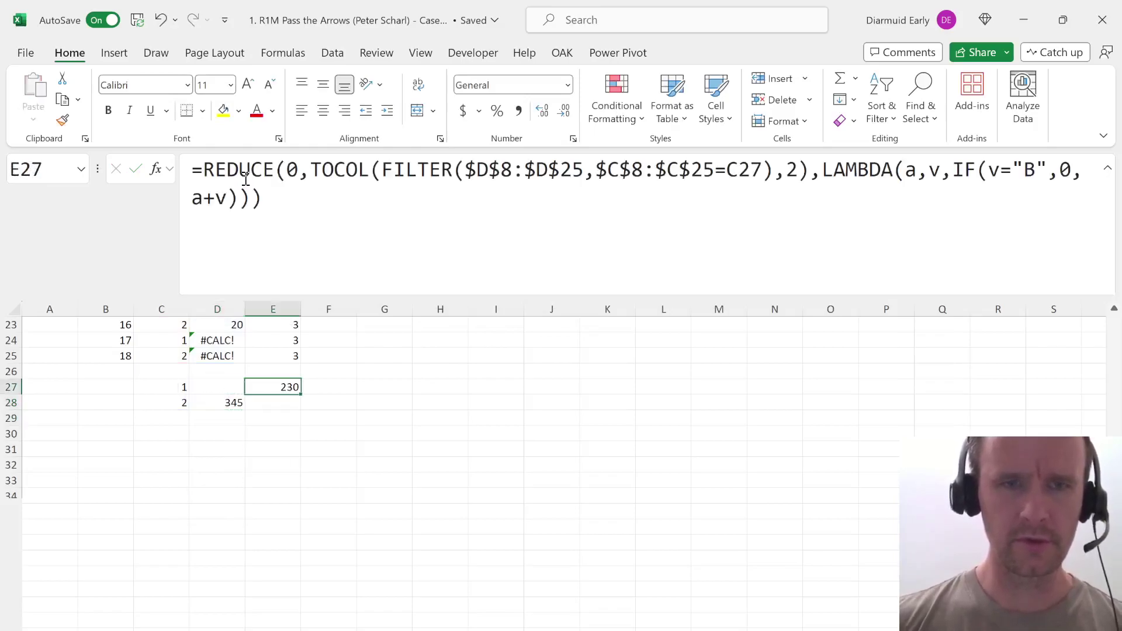
Briefly view player 1's running totals with SCAN, then restore the REDUCE total of 230 in D27.
double_click(245, 179)
text(scan)
key(Tab)
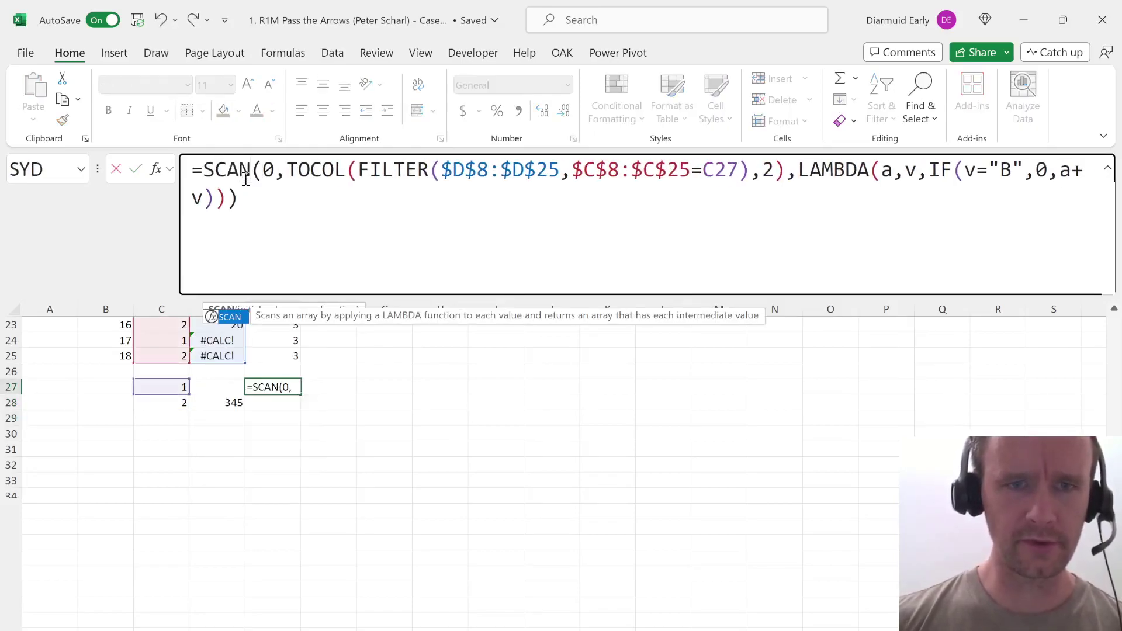
key(Return)
key(ctrl+z)
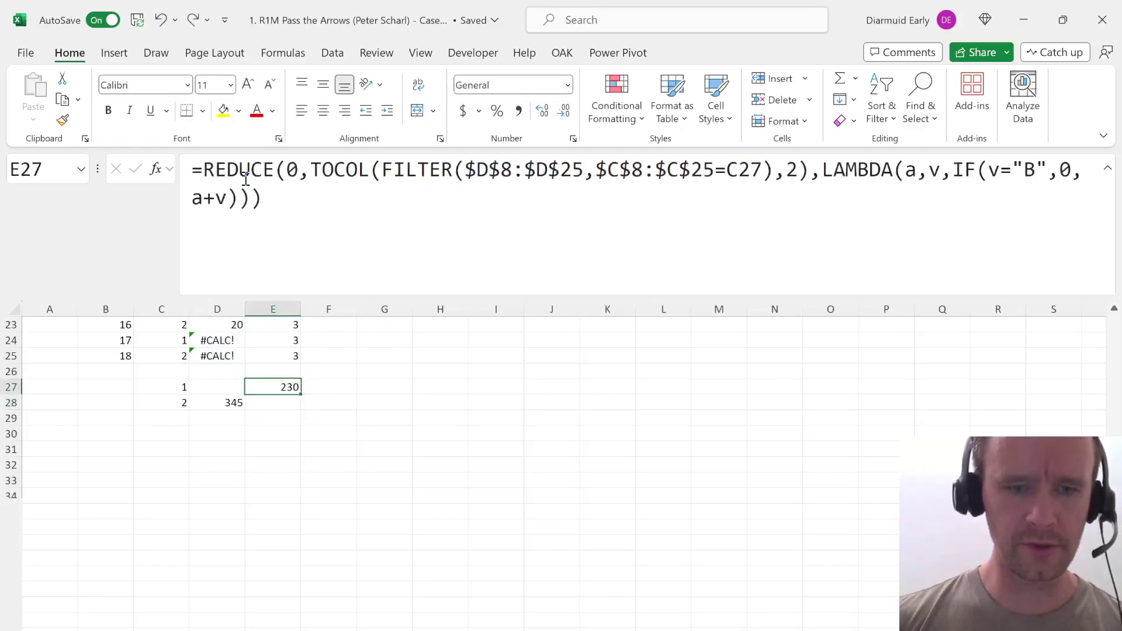
key(ctrl+z)
key(Left)
key(ctrl+c)
key(Down)
Enter =MAX(D27:D28) in G27 to get the winner's score of 345.
key(Down)
key(Down)
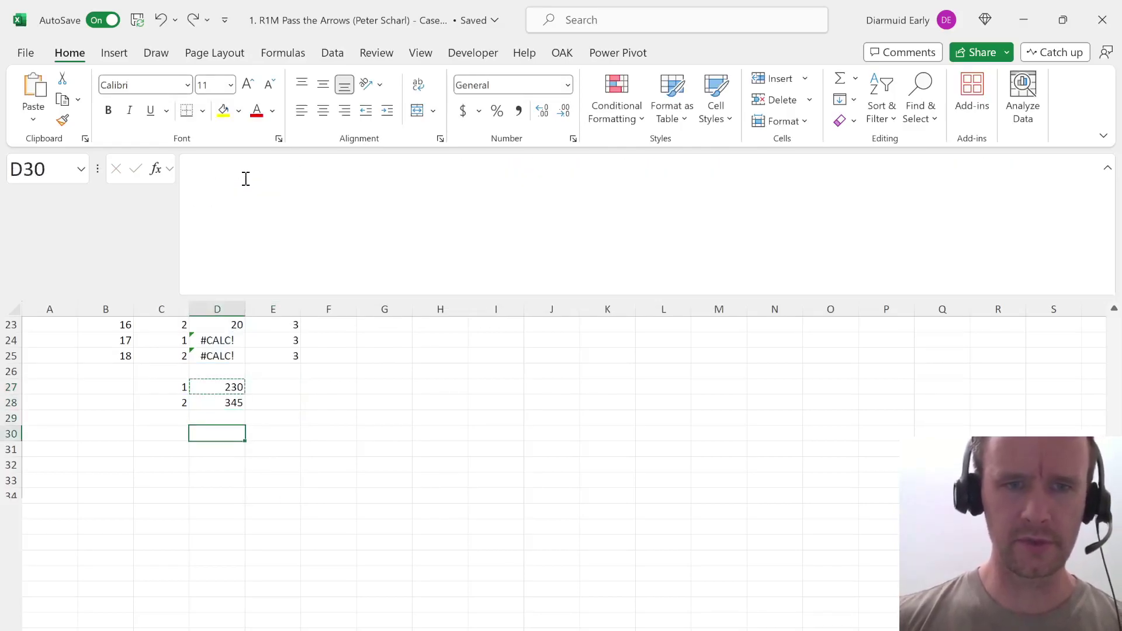
key(Right)
key(Up)
key(Right)
key(Right)
key(Up)
key(Up)
key(Up)
key(Down)
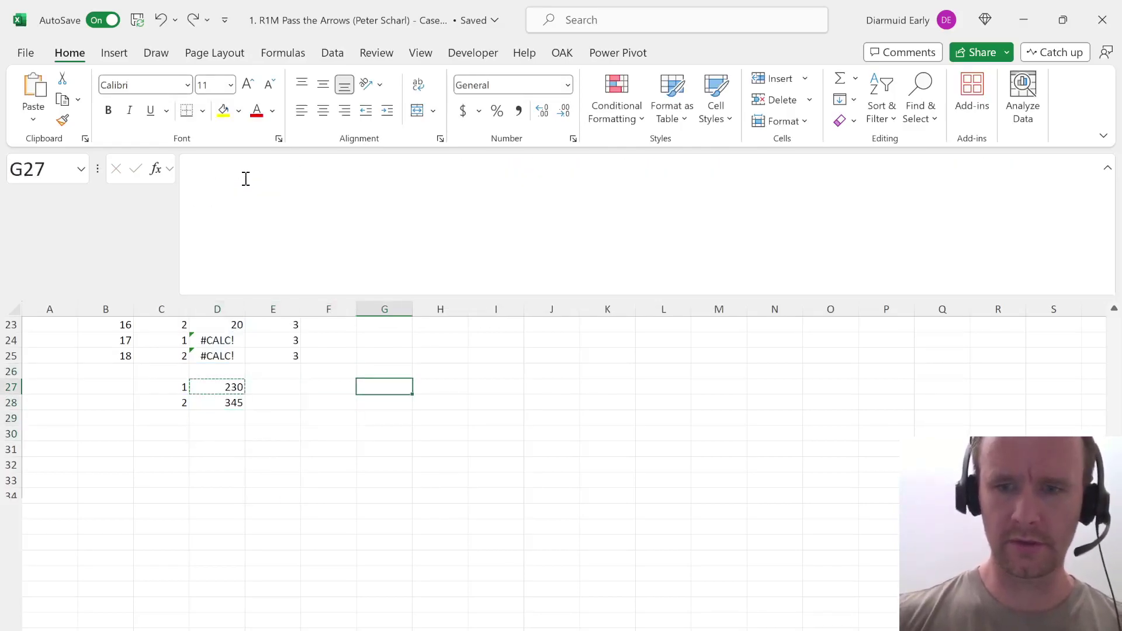
text(=max()
key(Left)
key(Left)
key(Left)
key(shift+Down)
key(Return)
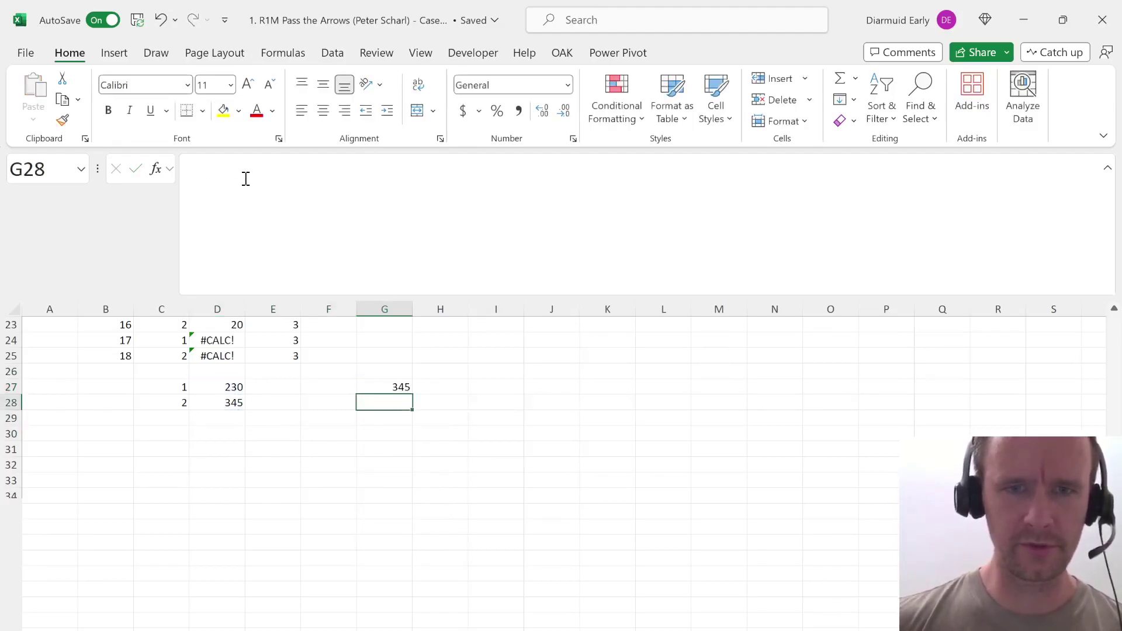
Enter =SEQUENCE(50,,51) in F28 to list game numbers 51 onward.
key(Left)
text(=seq)
key(Tab)
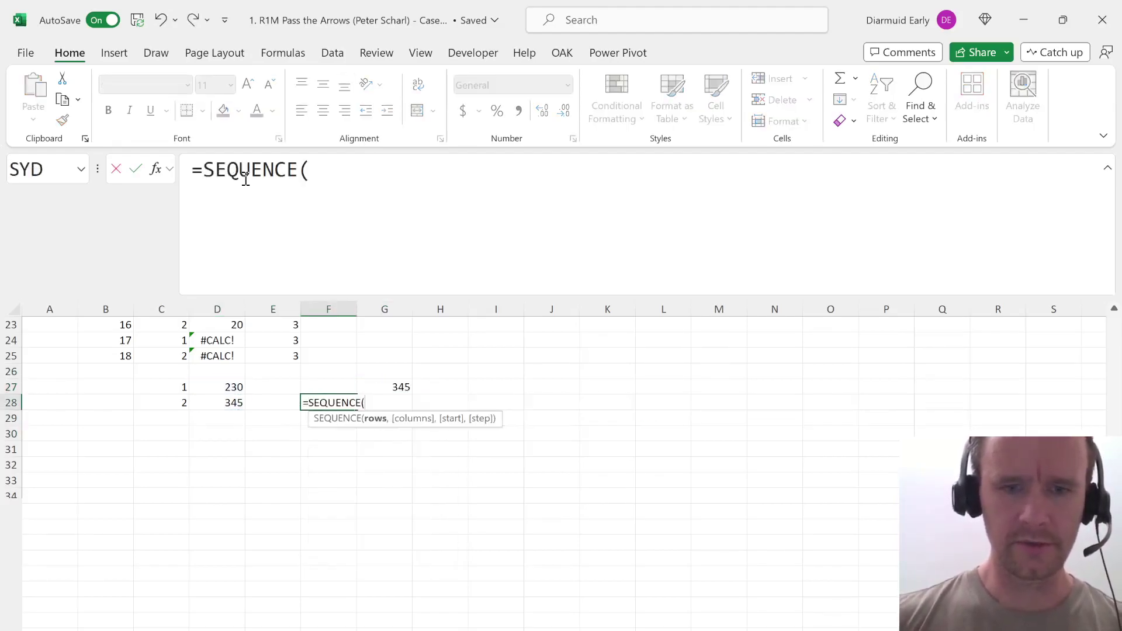
text(50,,51))
key(Return)
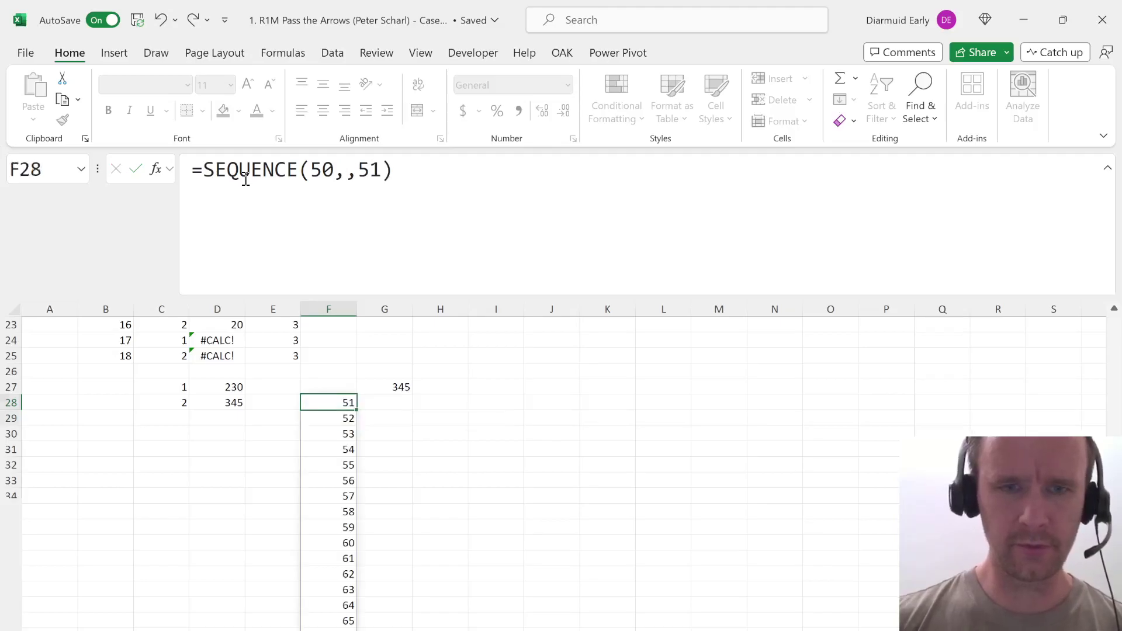
key(Up)
key(Up)
Build a Data Table over the game numbers and winner score with A1 as column input.
key(ctrl+shift+Down)
key(ctrl+shift+Down)
key(shift+Right)
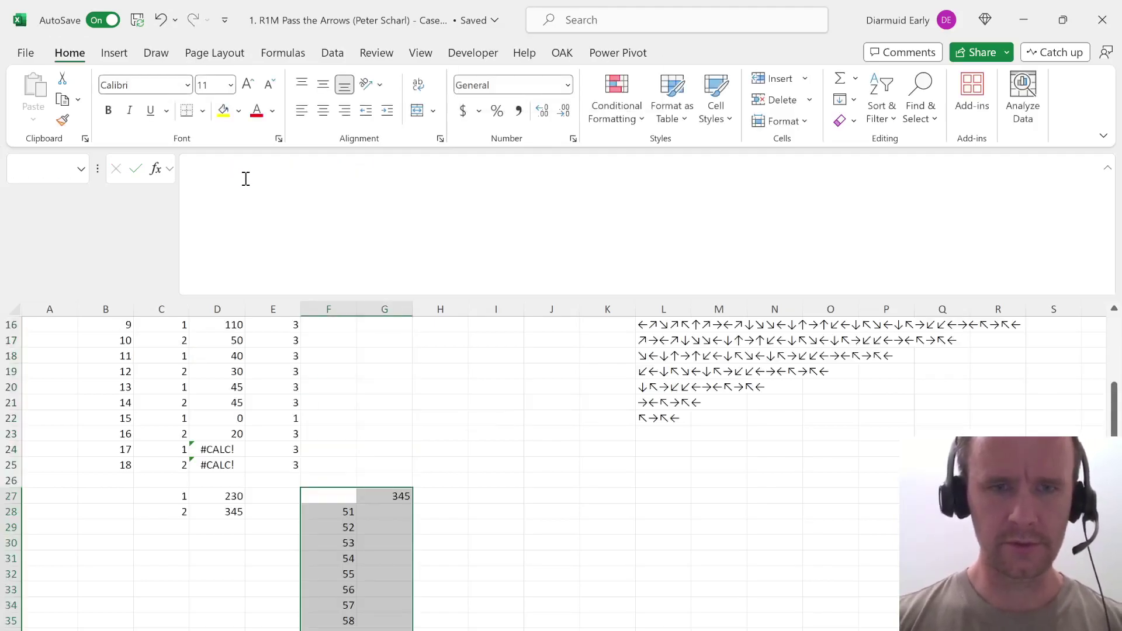
key(alt+d)
key(t)
key(Return)
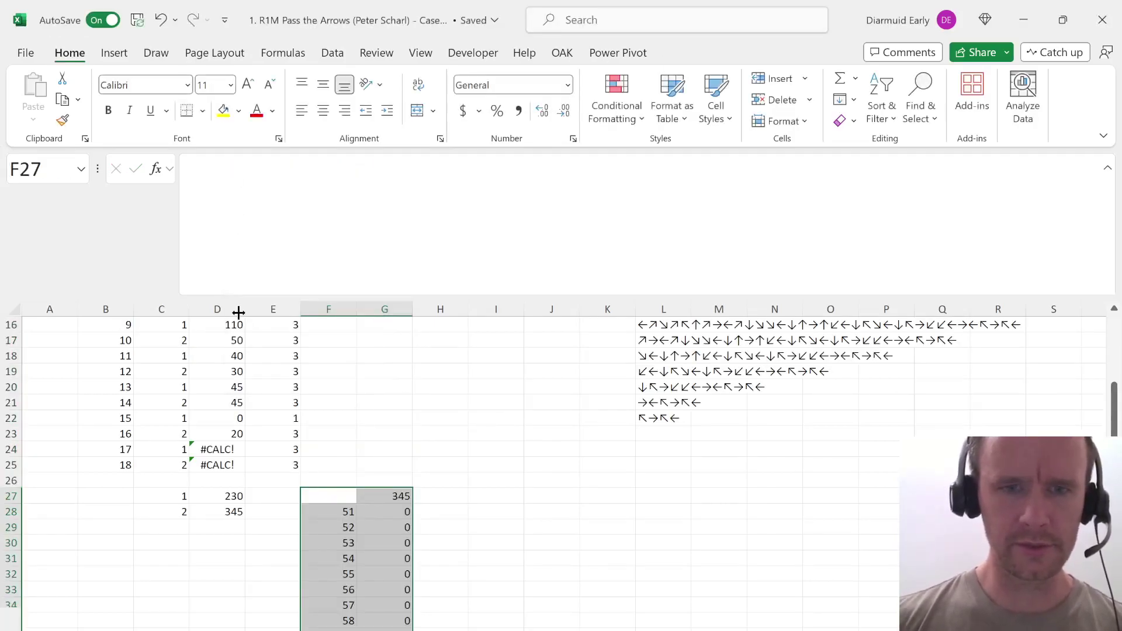
key(Down)
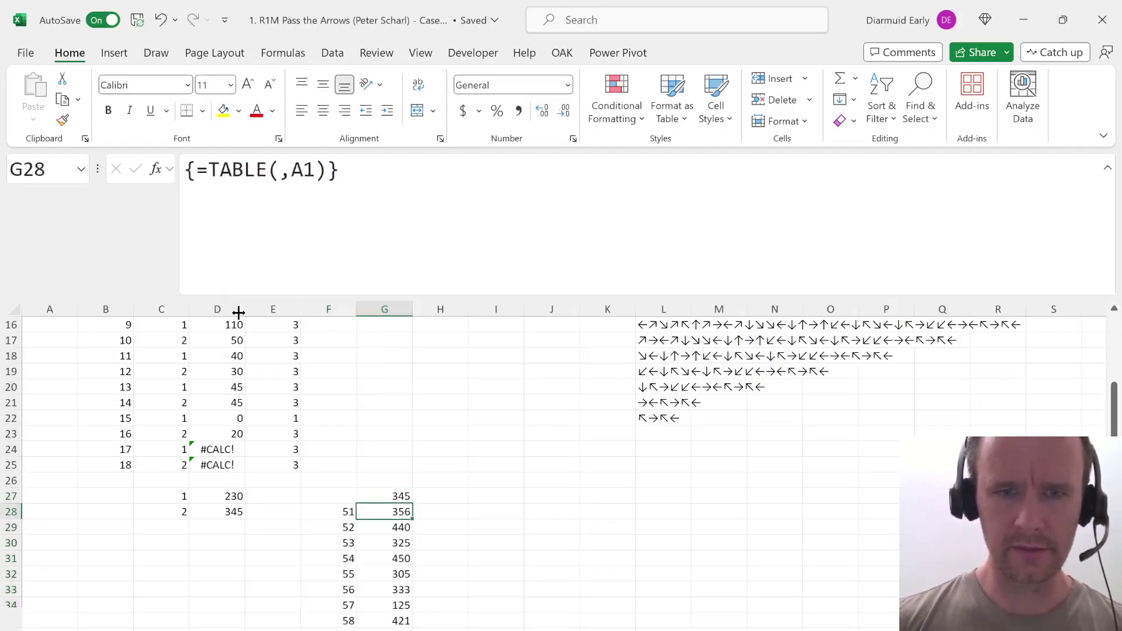
key(shift+Page_Down)
key(shift+Up)
key(shift+Up)
key(shift+Up)
key(ctrl+Page_Up)
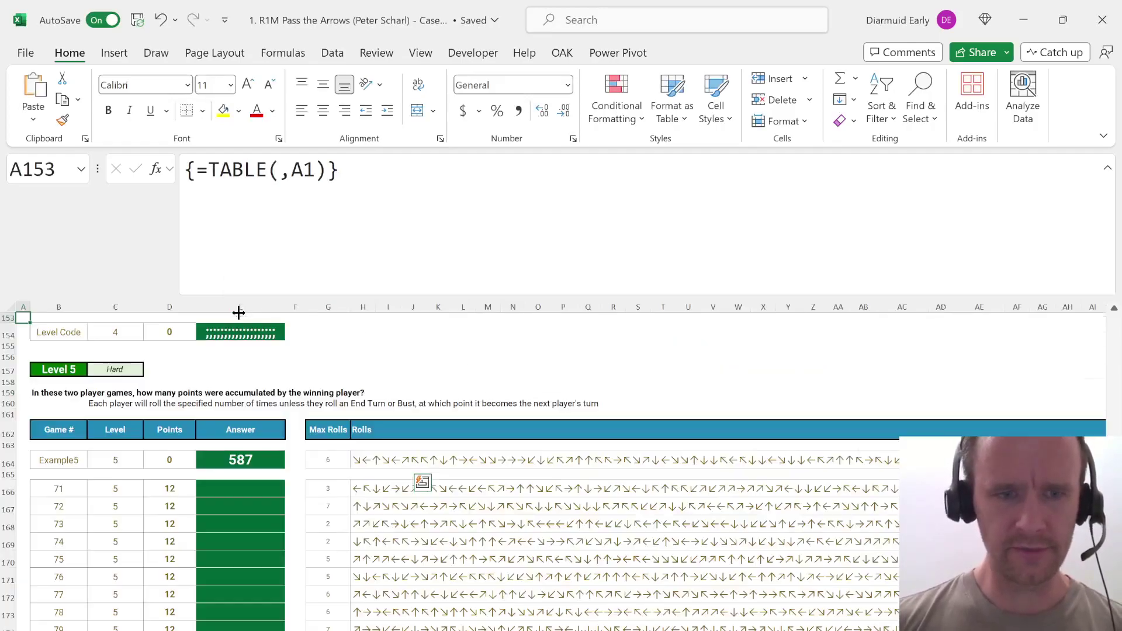
scroll(282, 422, up, 5)
scroll(308, 440, up, 5)
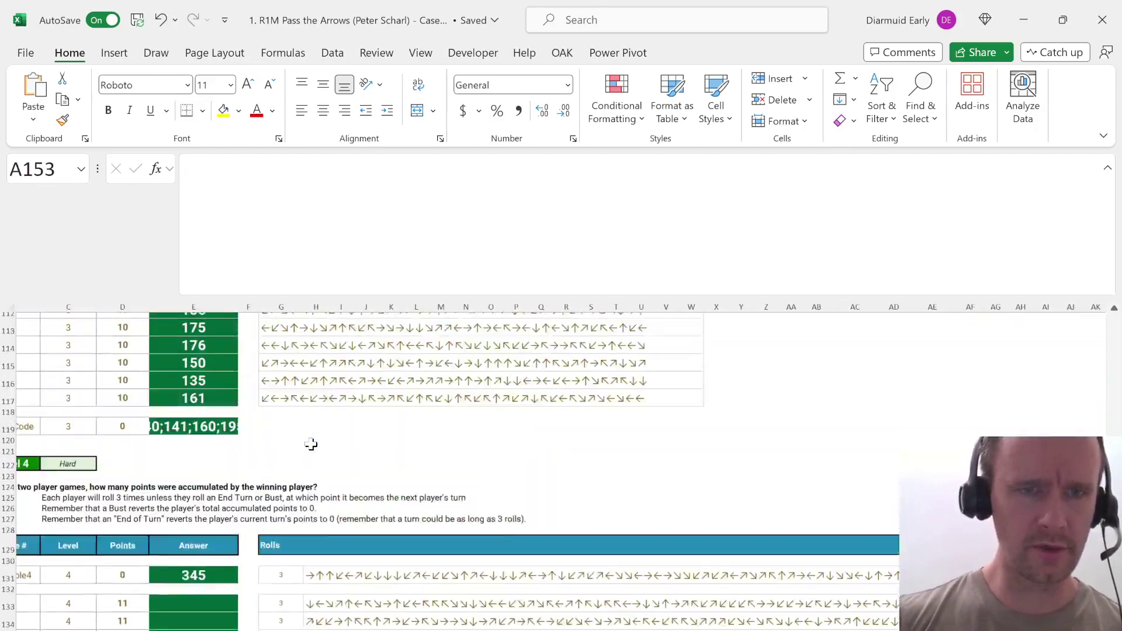
scroll(234, 497, up, 2)
click(177, 551)
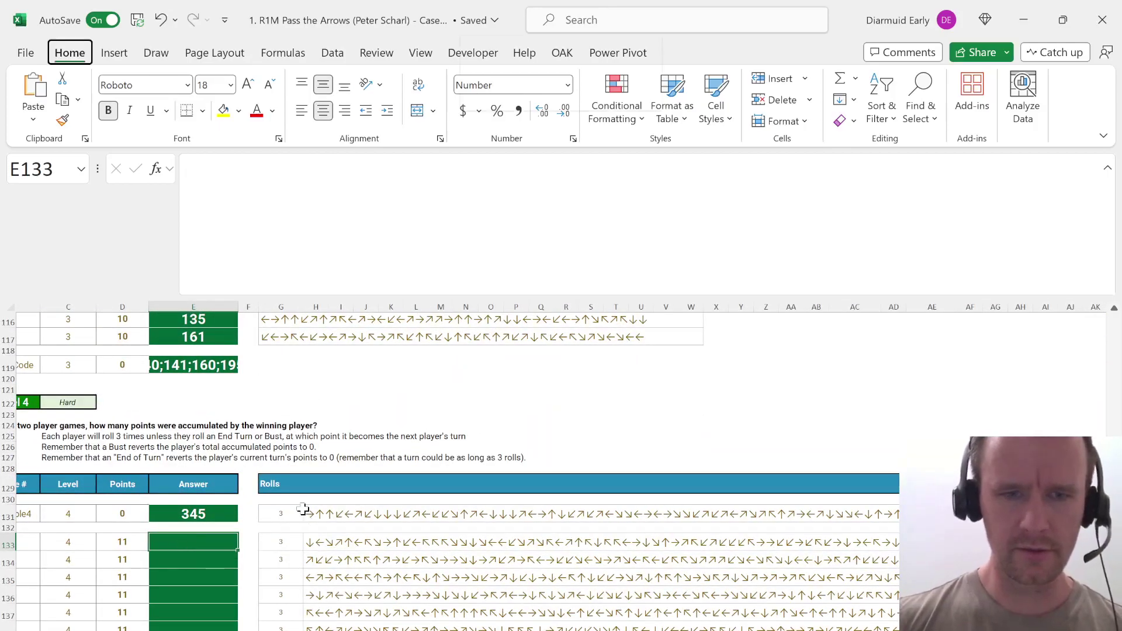
key(ctrl+shift+Down)
scroll(303, 509, down, 5)
click(242, 499)
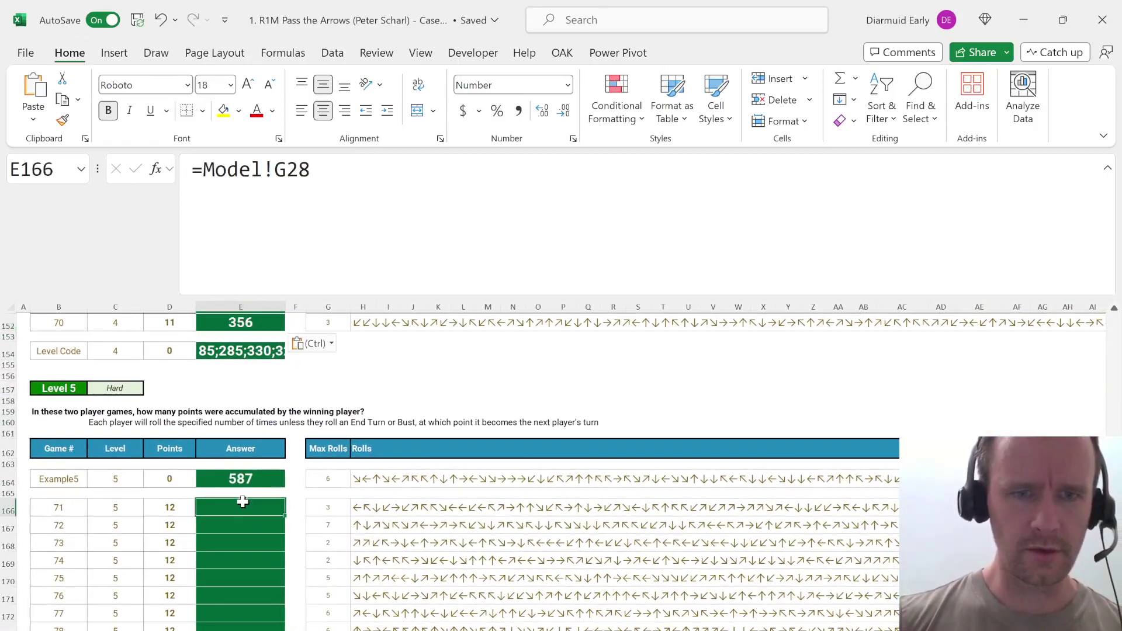
key(ctrl+bracketleft)
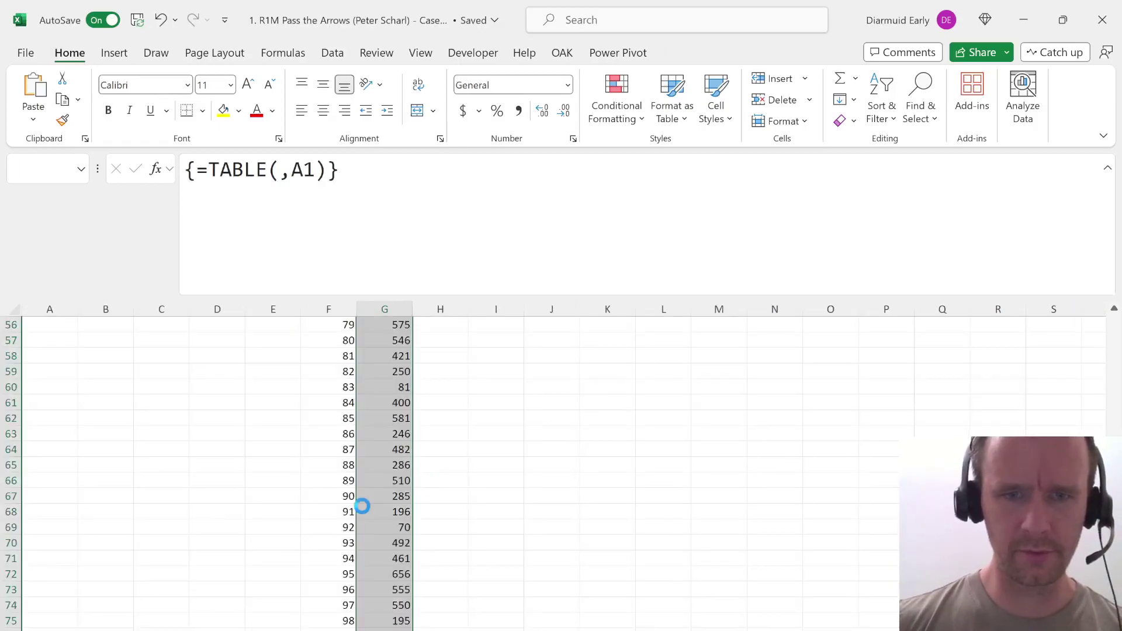
key(ctrl+Page_Up)
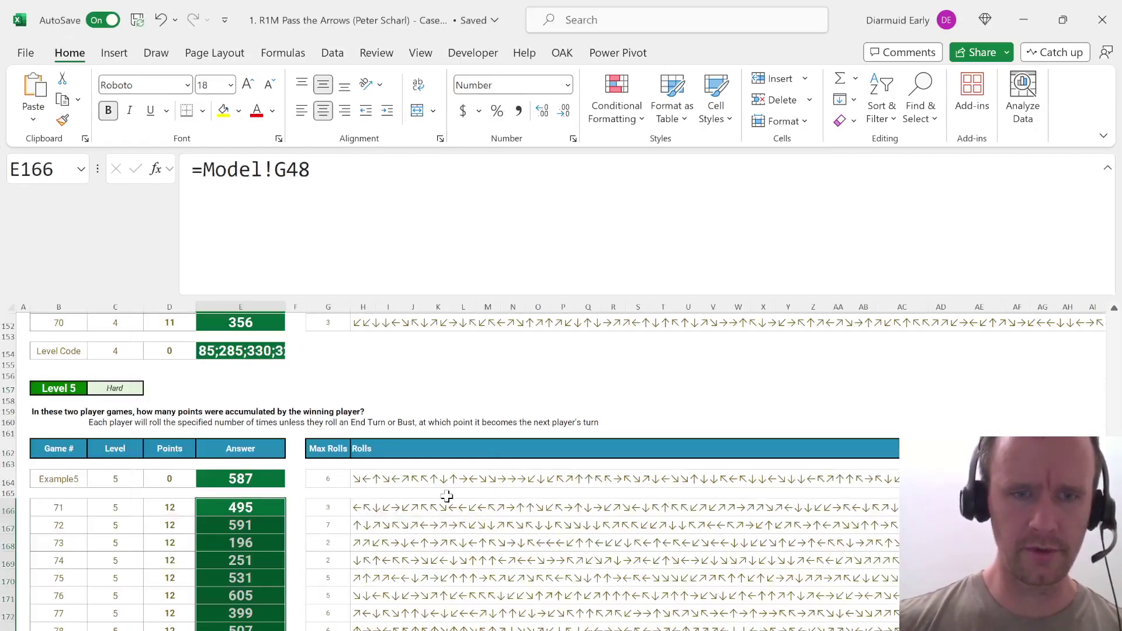
key(ctrl+Home)
scroll(240, 558, down, 5)
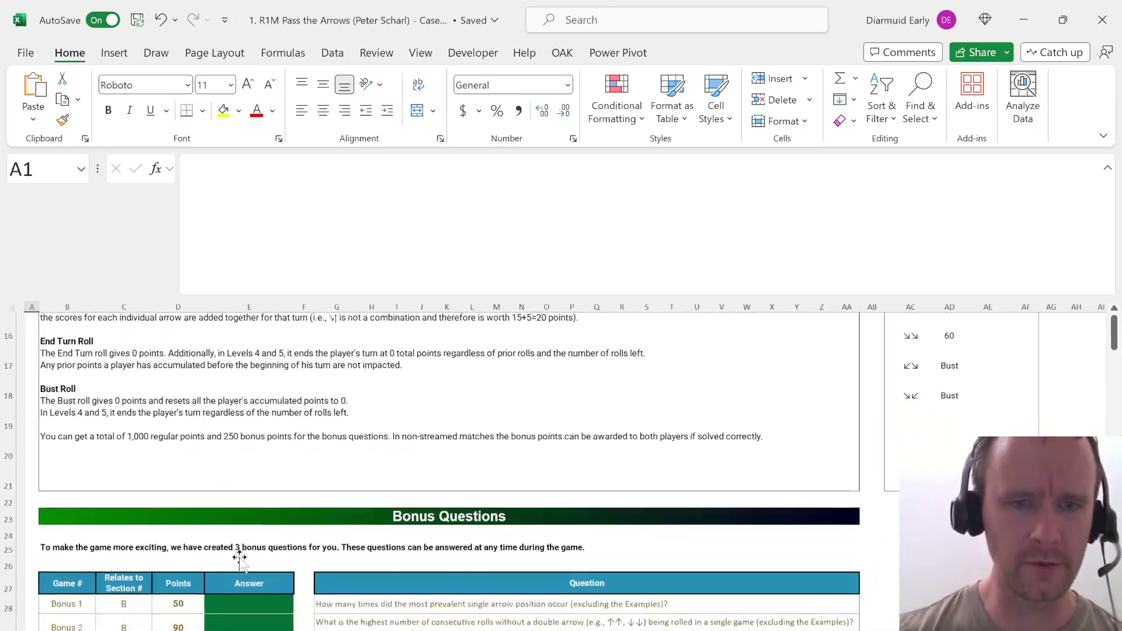
scroll(240, 558, down, 2)
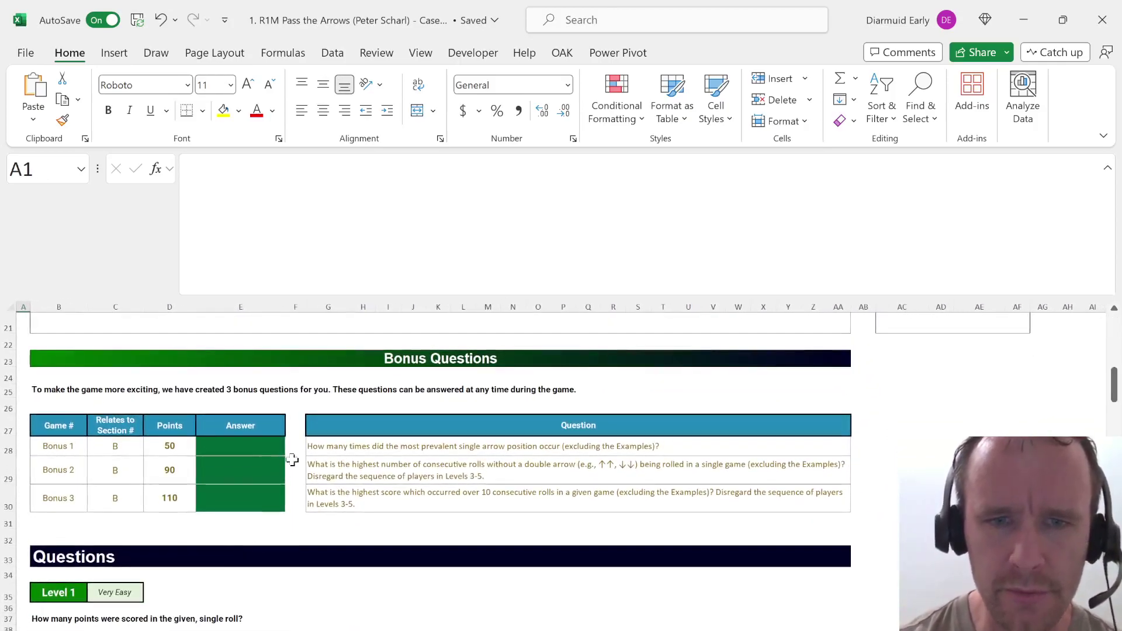
scroll(413, 521, down, 2)
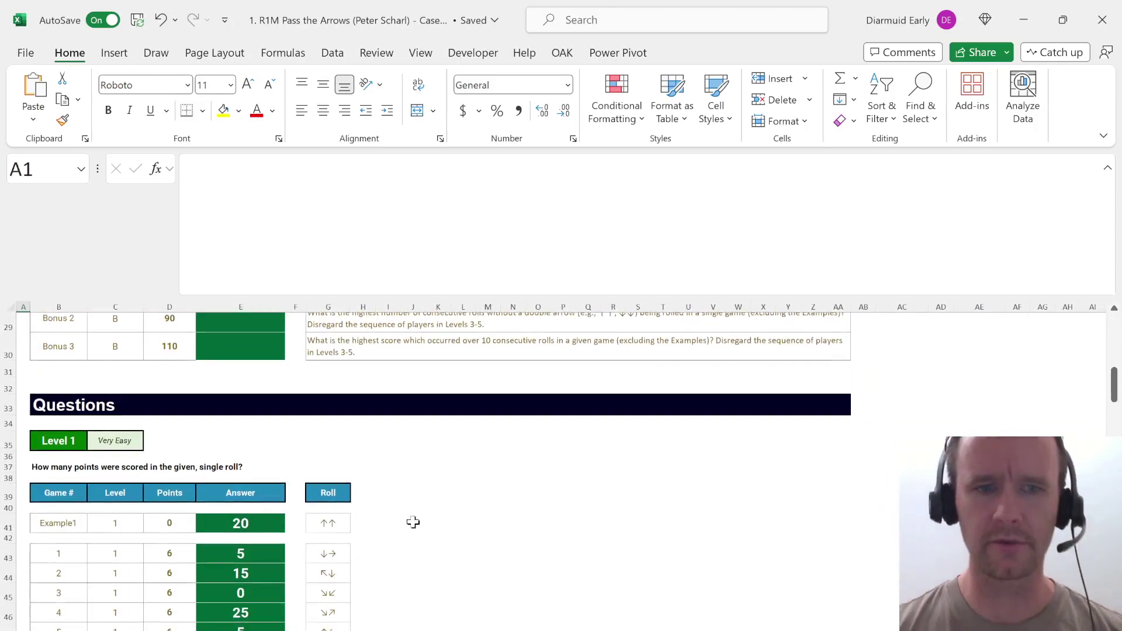
scroll(414, 521, down, 1)
click(342, 520)
drag(342, 519, 341, 521)
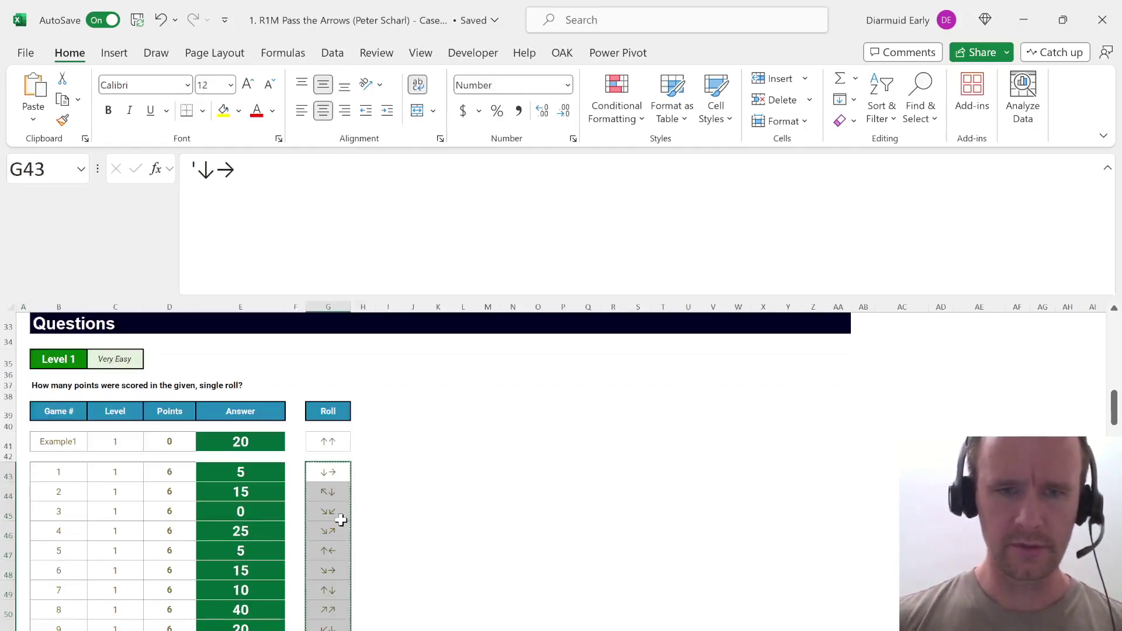
scroll(341, 520, down, 3)
scroll(341, 519, down, 1)
scroll(341, 520, down, 7)
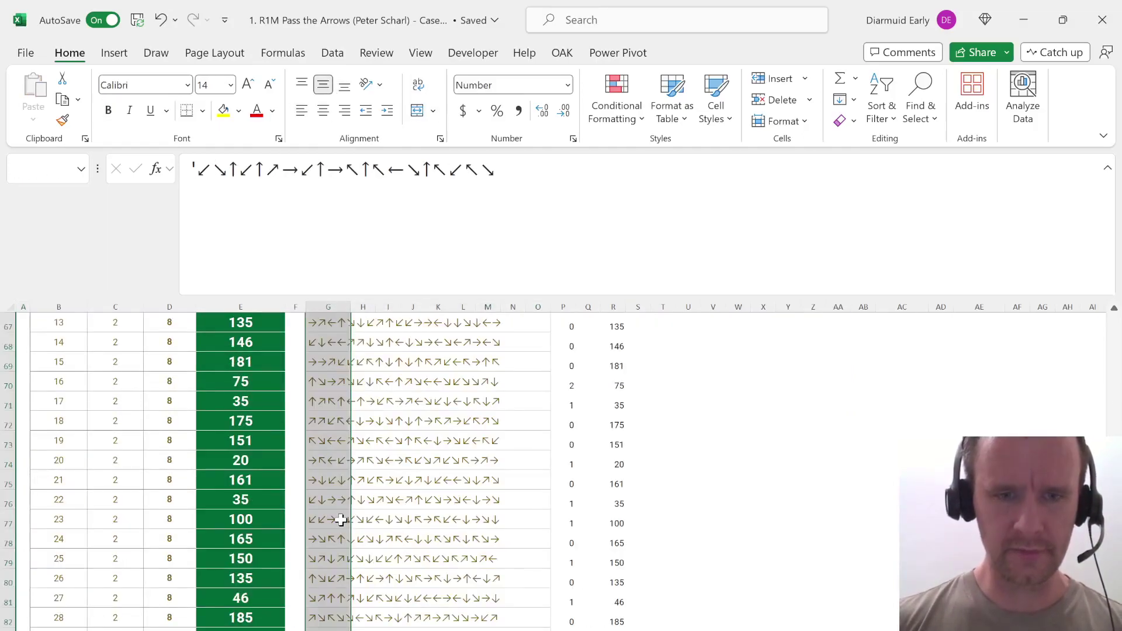
scroll(342, 519, down, 5)
scroll(341, 520, up, 3)
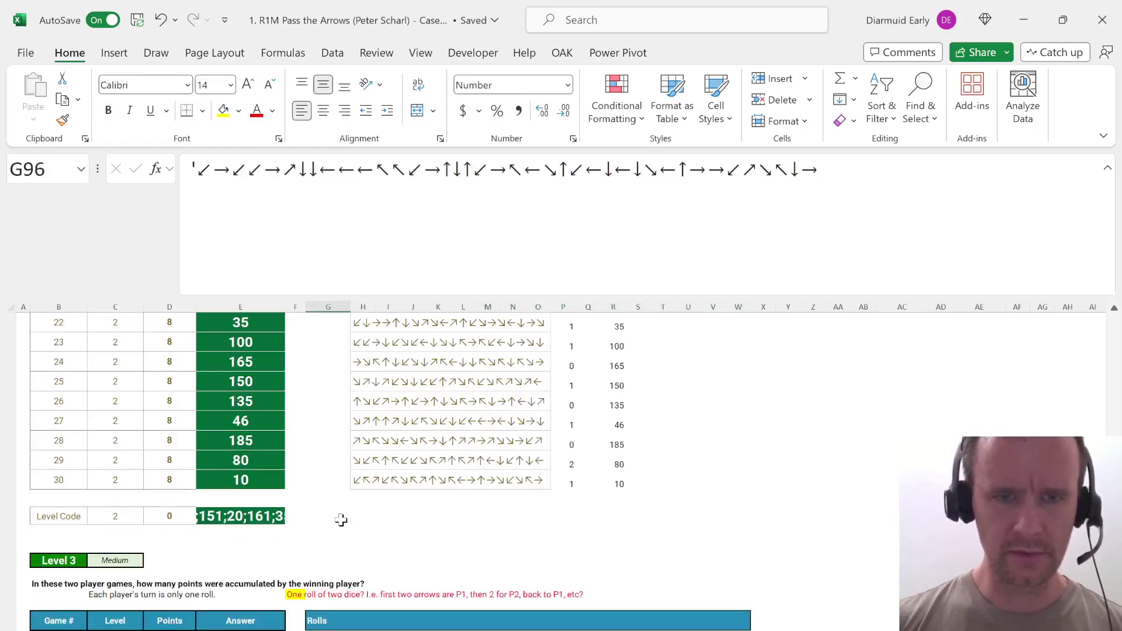
scroll(342, 520, down, 4)
key(Right)
scroll(341, 520, down, 15)
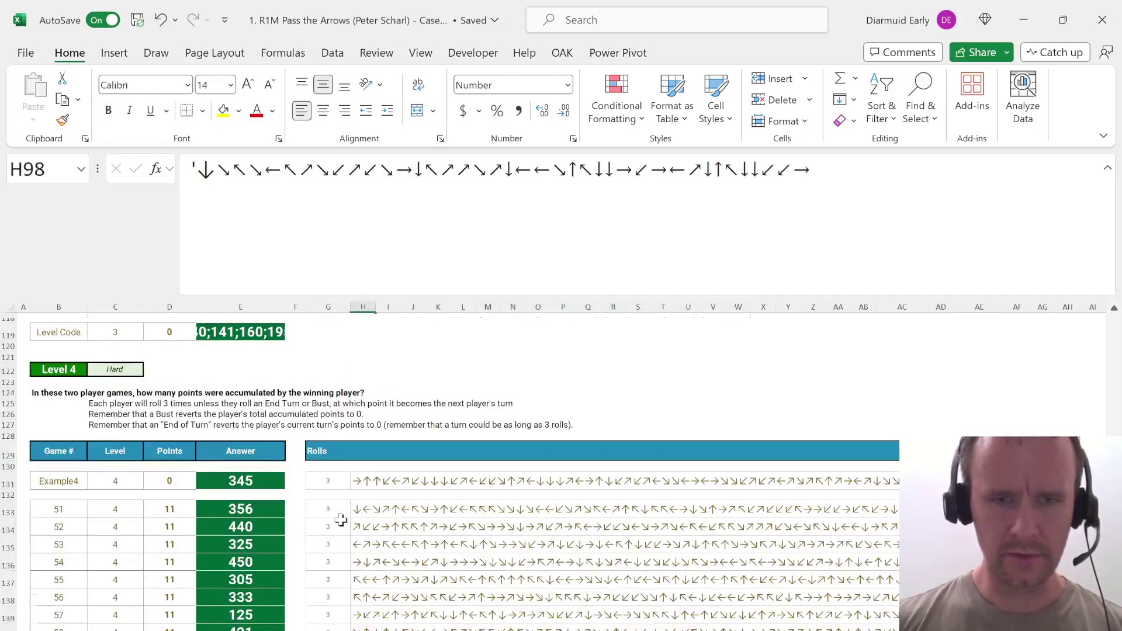
scroll(342, 519, up, 4)
key(ctrl+Up)
key(ctrl+Up)
key(ctrl+Up)
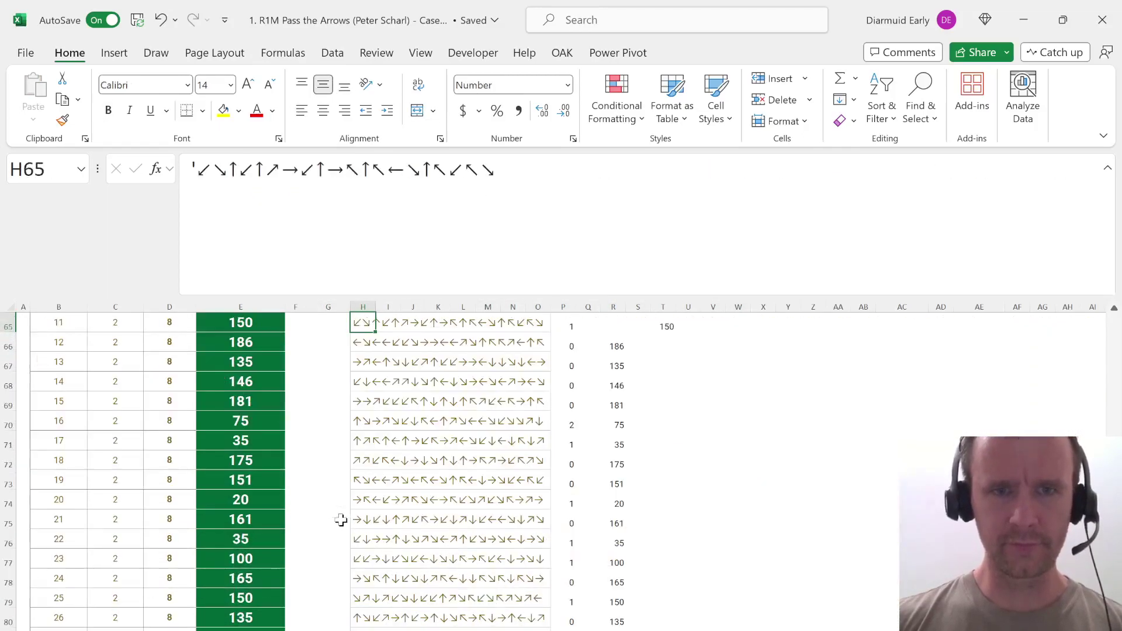
key(ctrl+Up)
key(ctrl+Up)
key(ctrl+Up)
key(ctrl+Down)
Start a CONCAT formula in column J pointing at the roll cells, then abandon it.
key(Up)
key(Up)
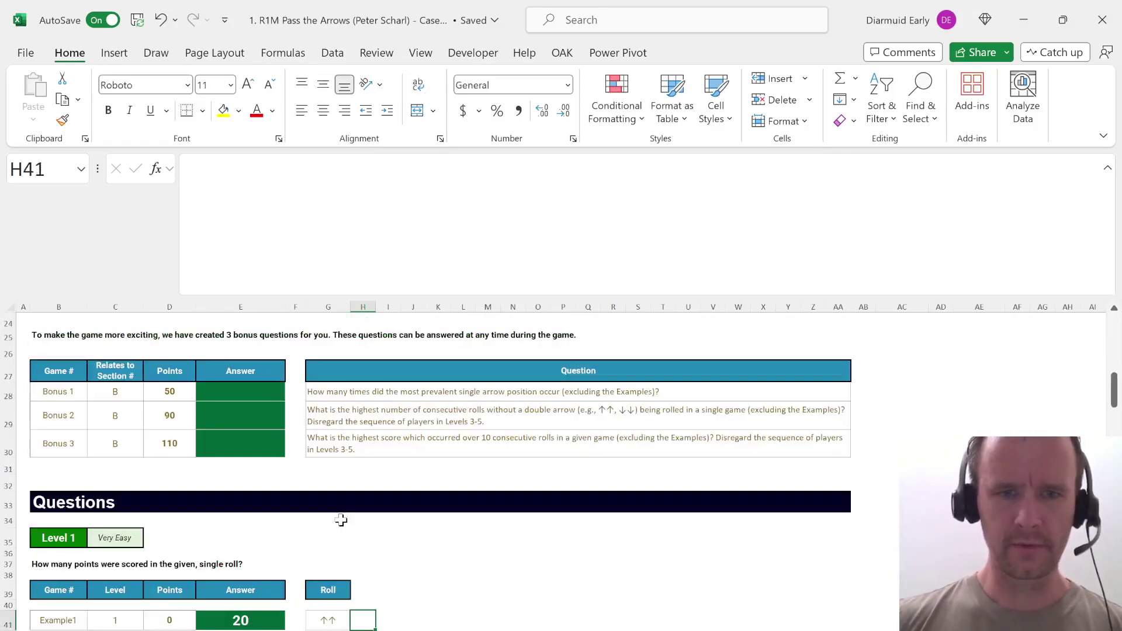
key(Up)
key(Up)
key(Up)
key(Right)
key(Right)
key(Down)
text(=conc)
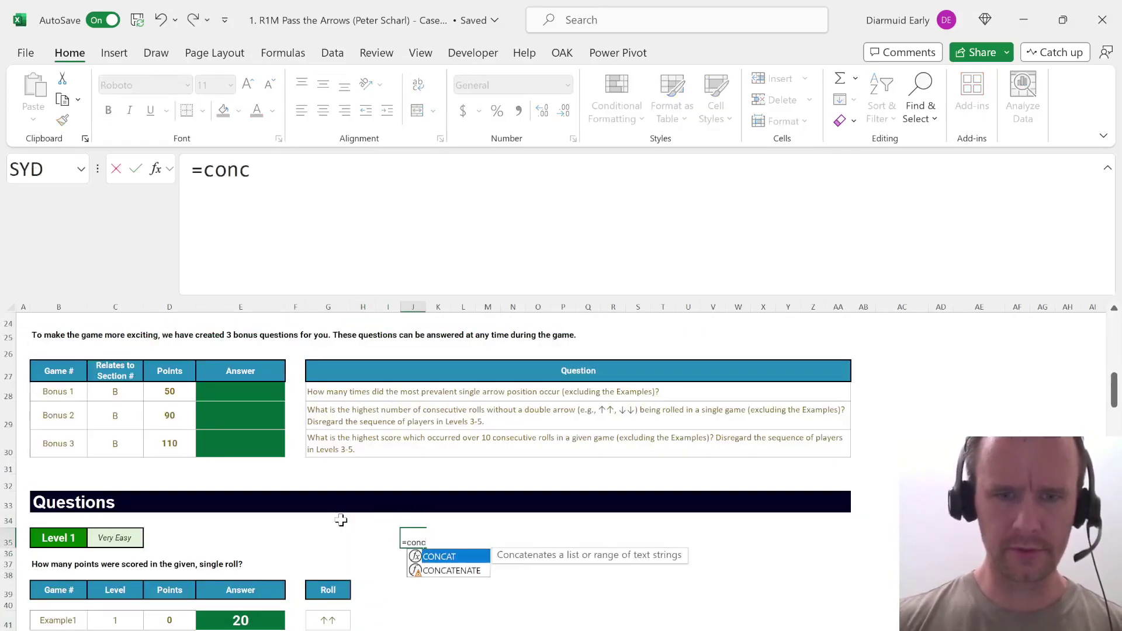
key(Tab)
key(Left)
key(ctrl+Down)
key(ctrl+Up)
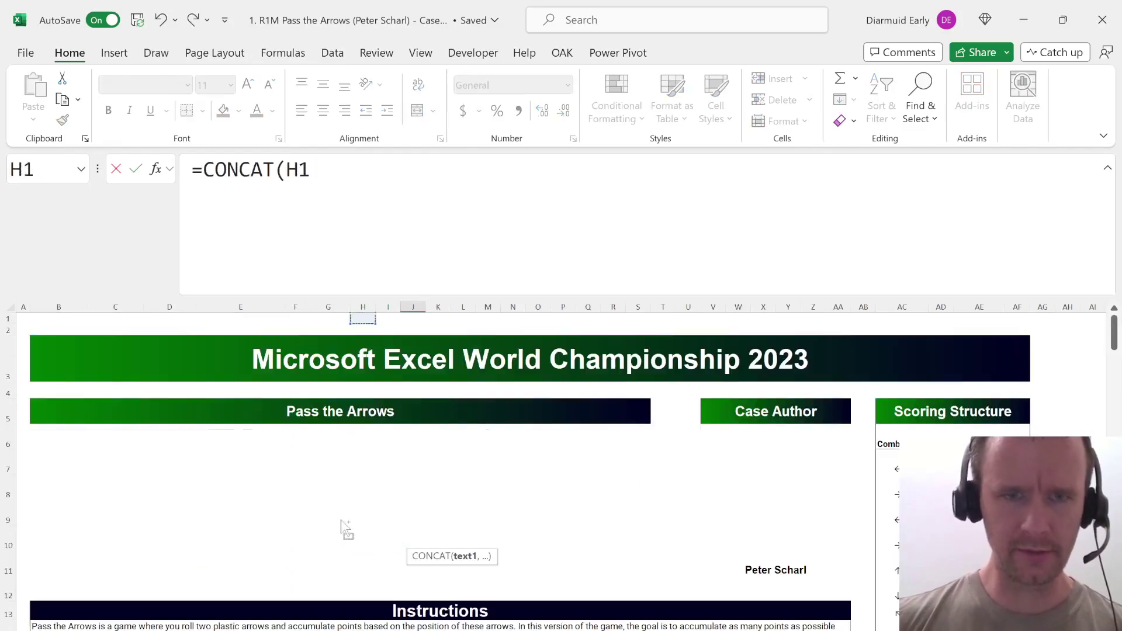
key(ctrl+Down)
key(ctrl+shift+Down)
key(shift+Left)
key(ctrl+shift+Right)
key(ctrl+shift+Down)
key(ctrl+shift+Down)
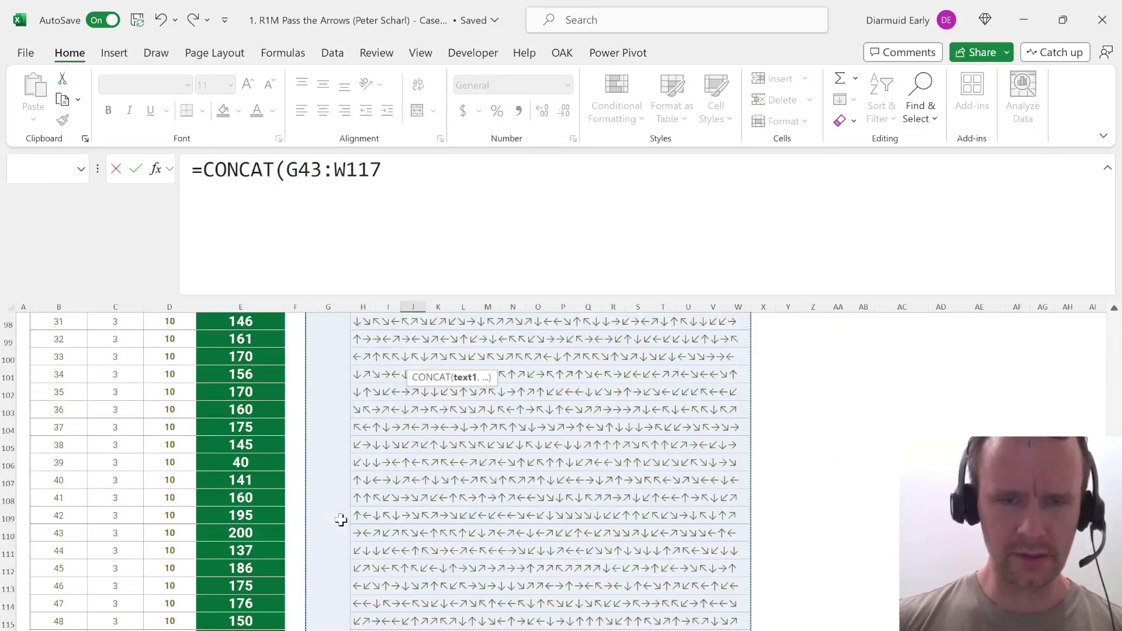
key(Up)
key(ctrl+space)
key(Escape)
key(ctrl+a)
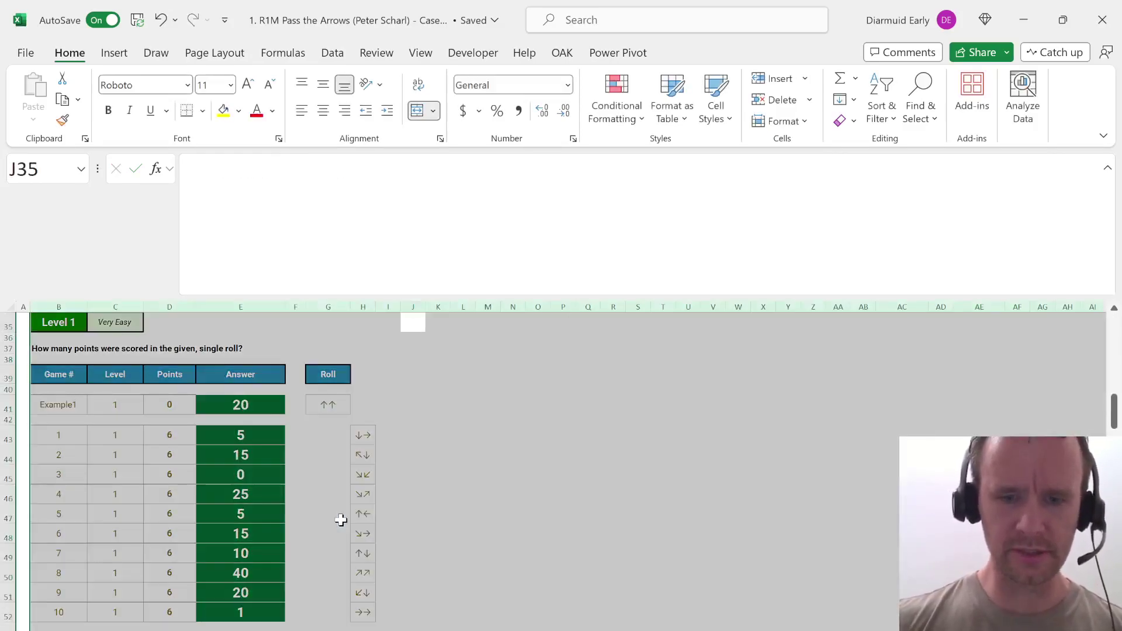
key(ctrl+Home)
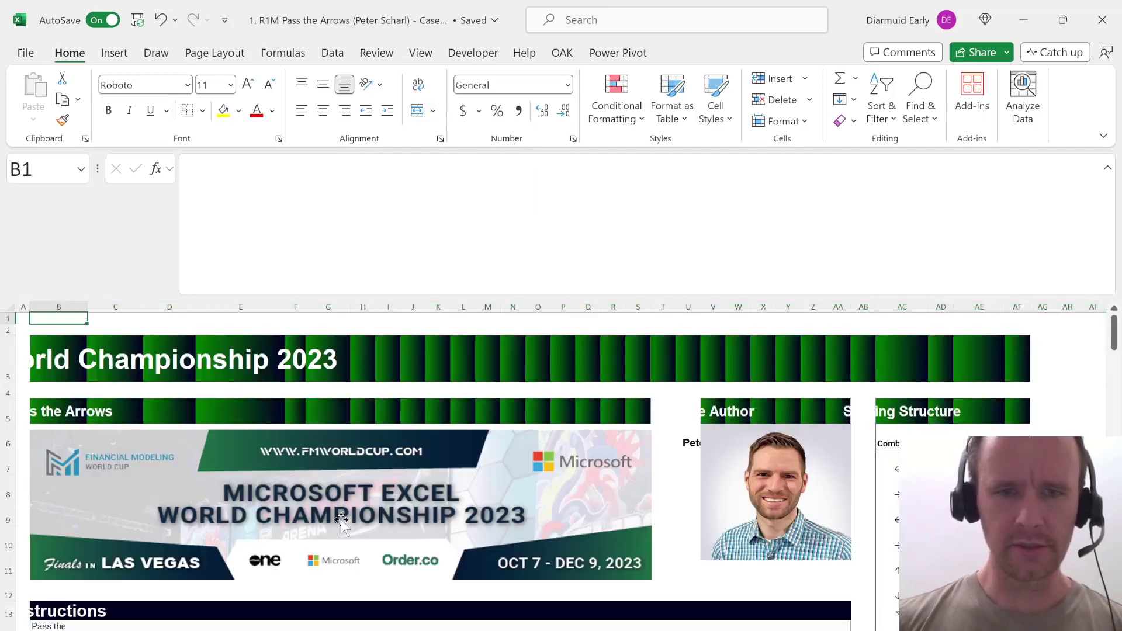
Enter =CONCAT(H43:H195) in J41 to join all roll strings from column H.
scroll(476, 531, down, 3)
scroll(476, 533, down, 4)
scroll(441, 518, down, 2)
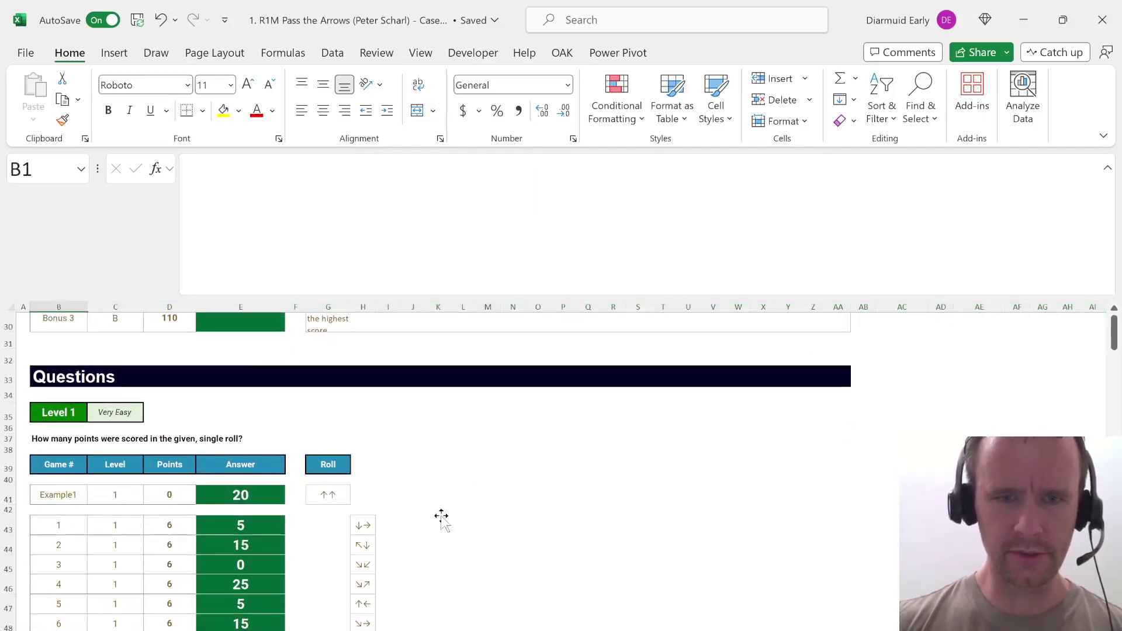
click(414, 495)
text(=)
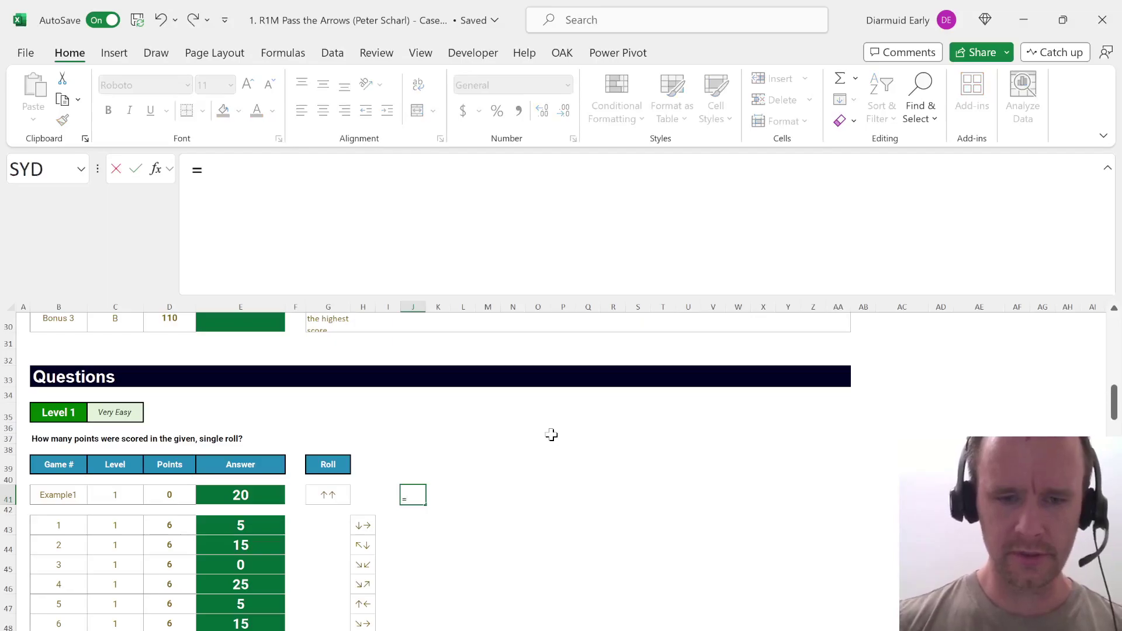
text(conc)
key(Tab)
key(Left)
key(Left)
key(Down)
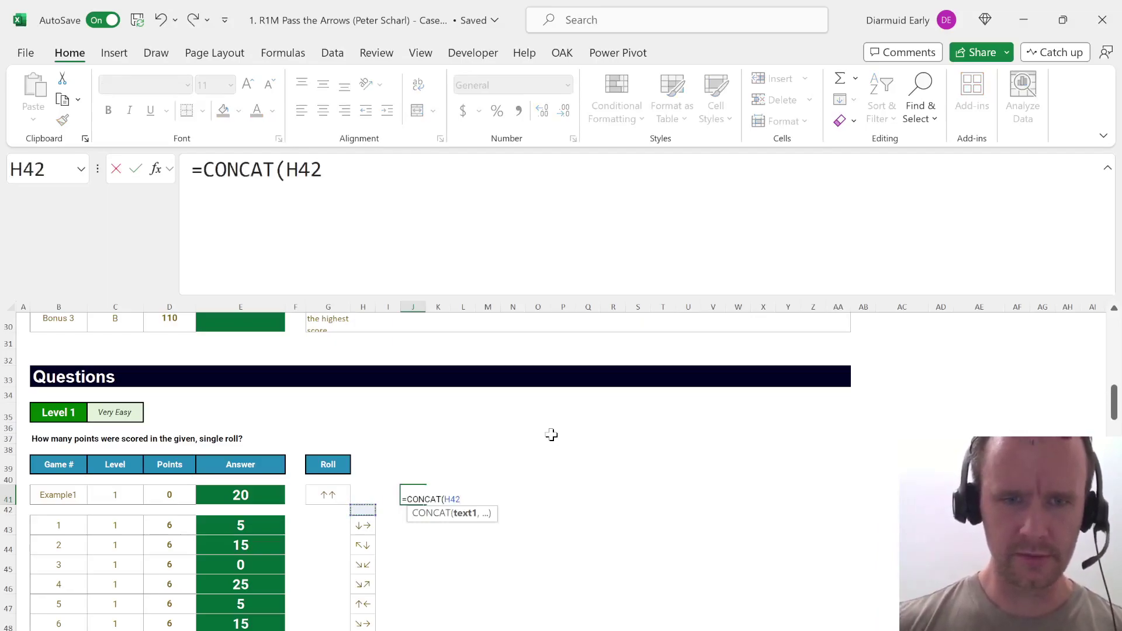
key(ctrl+shift+Down)
key(ctrl+shift+Down)
key(ctrl+shift+Down)
key(ctrl+shift+Down)
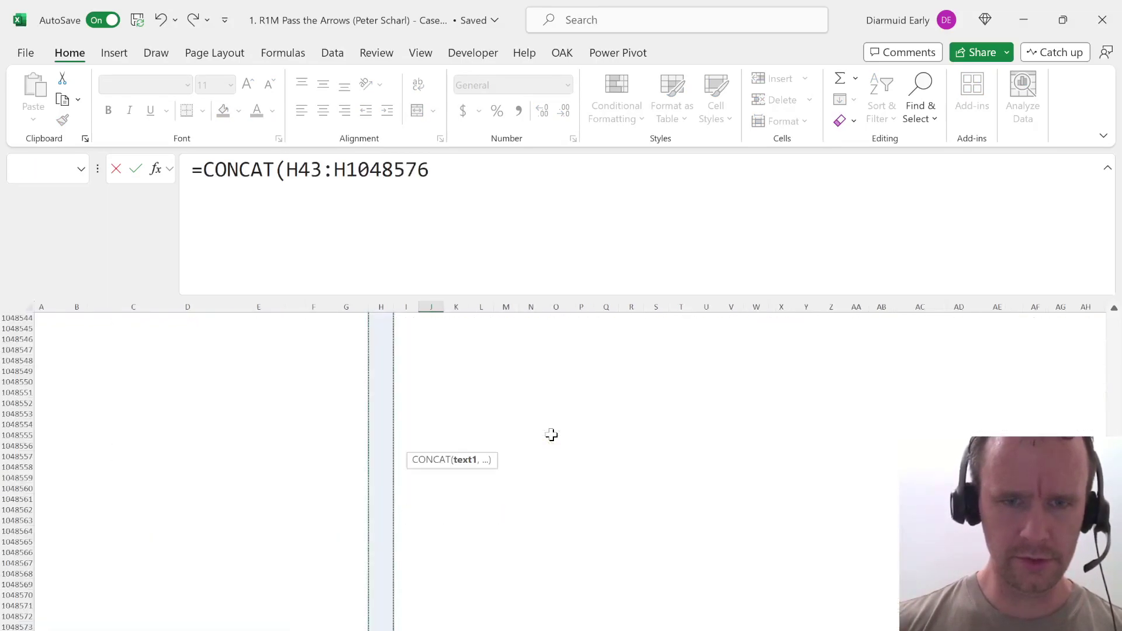
key(ctrl+shift+Up)
text())
key(Return)
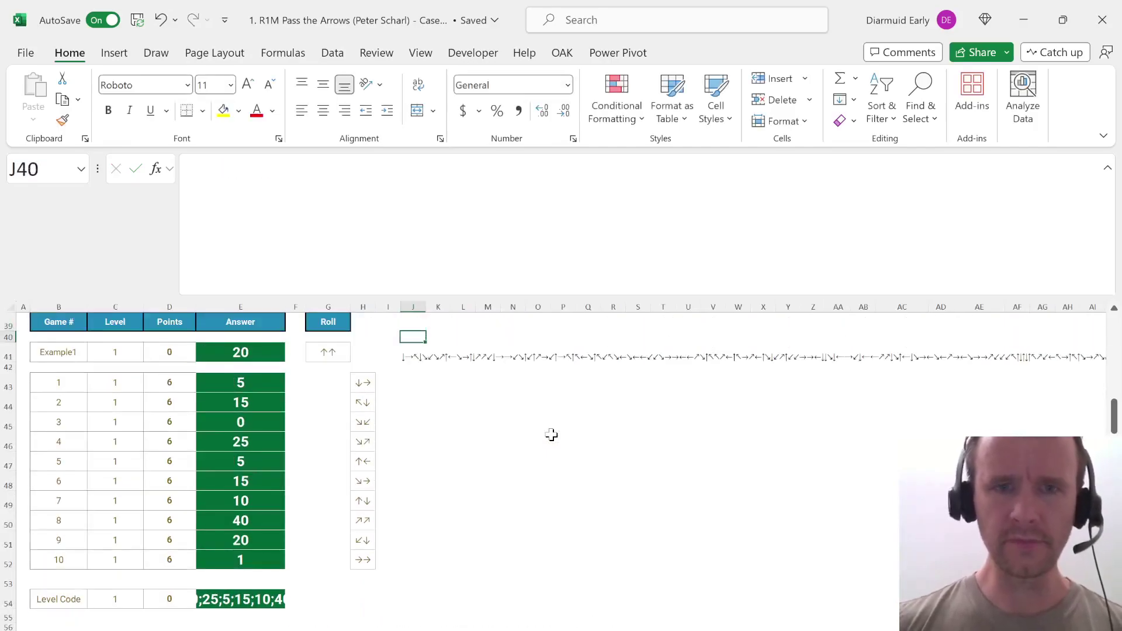
Compute the total length of the combined roll string with =LEN(J41).
text(=len()
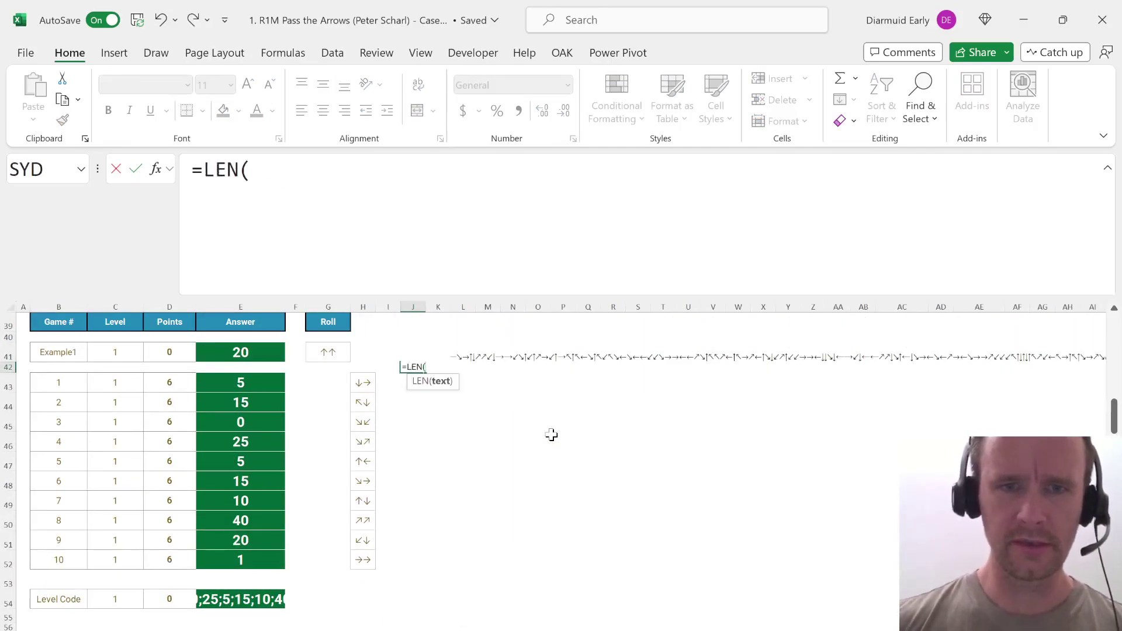
key(Up)
text())
key(Return)
Compute the string length with each single arrow from AE42 down removed, using LEN(SUBSTITUTE(J41,…,"")).
text(=len()
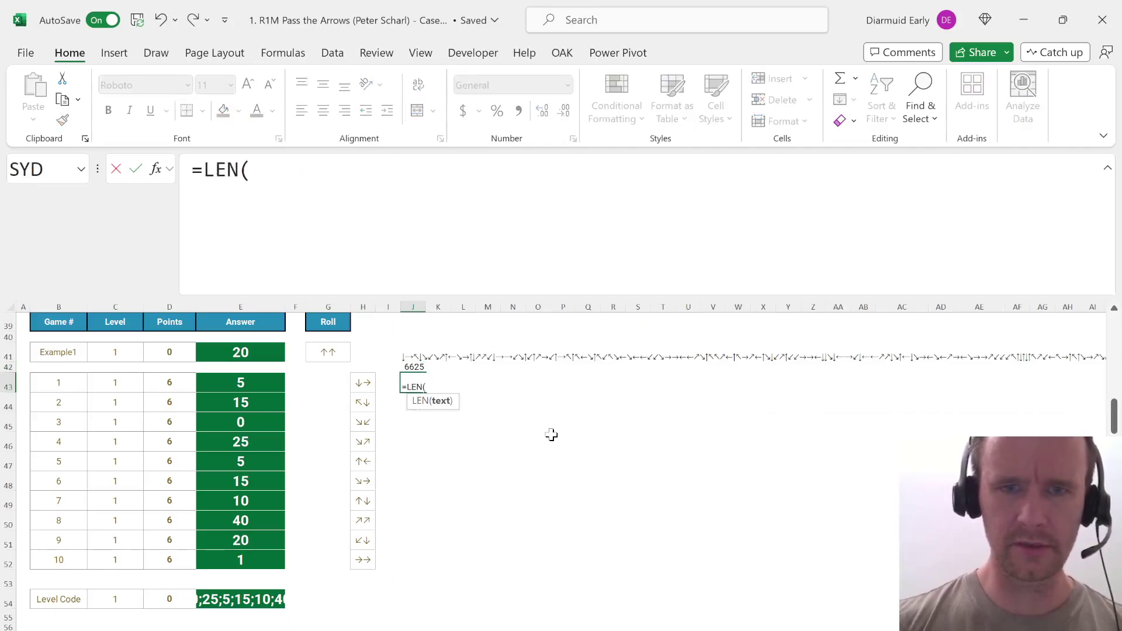
text(sub)
key(Tab)
key(Up)
key(Up)
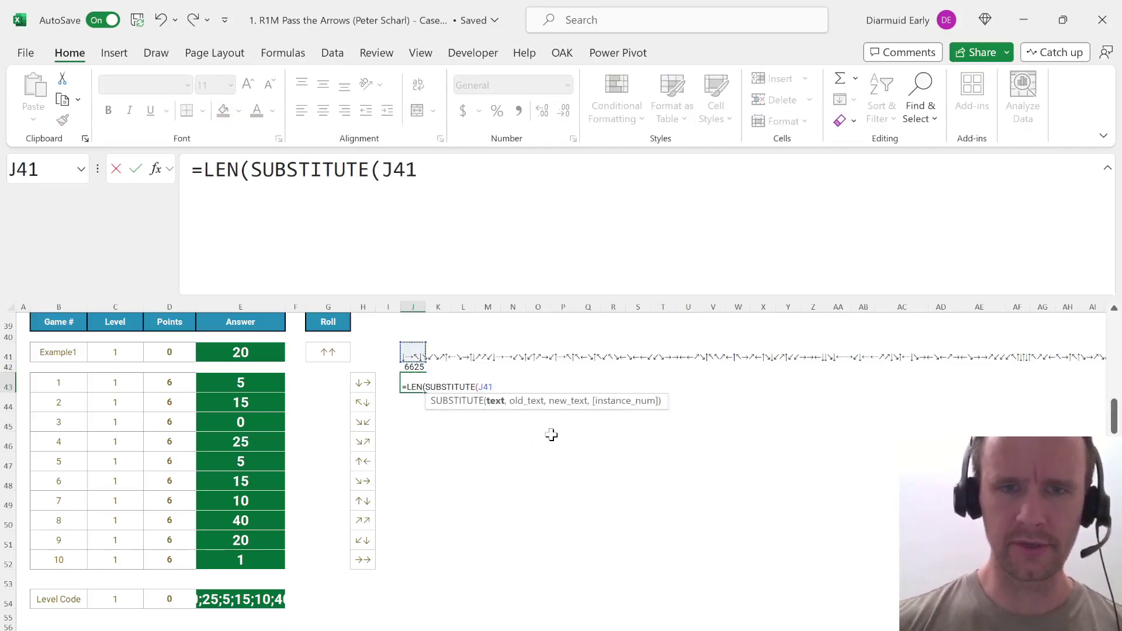
text(,)
scroll(551, 435, up, 6)
scroll(551, 434, up, 5)
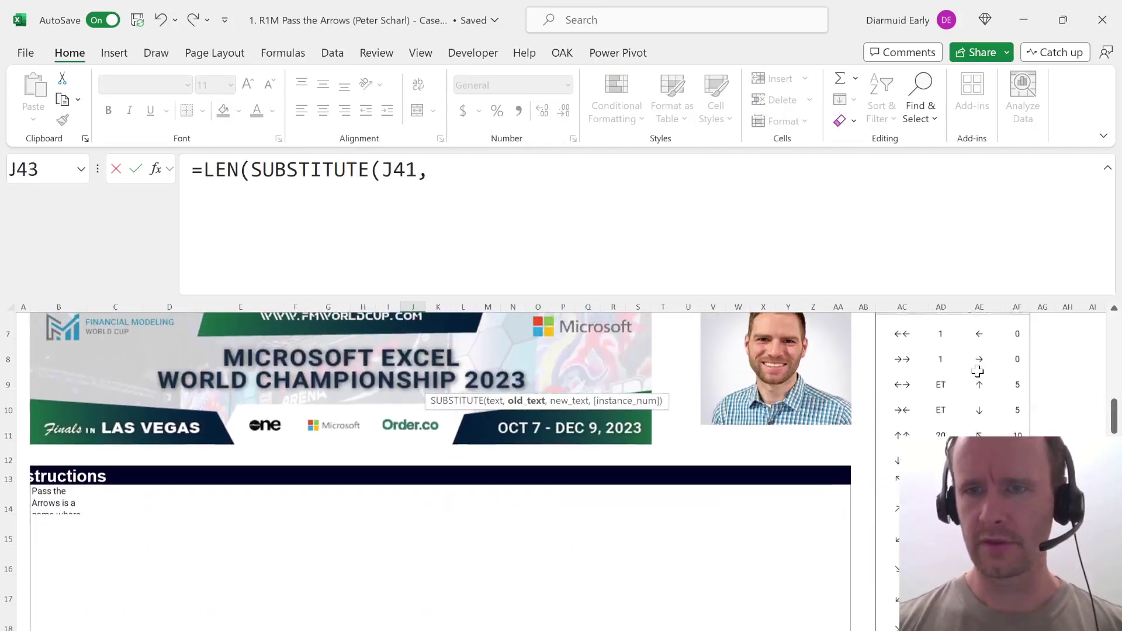
text(AE42)
click(978, 351)
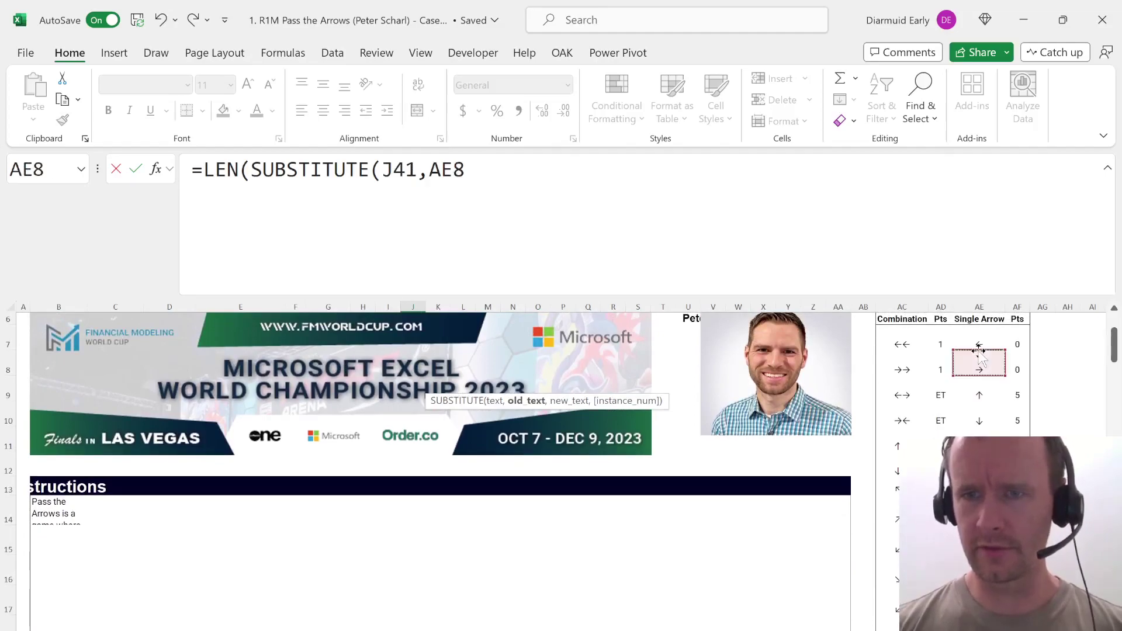
key(ctrl+shift+Down)
text("")
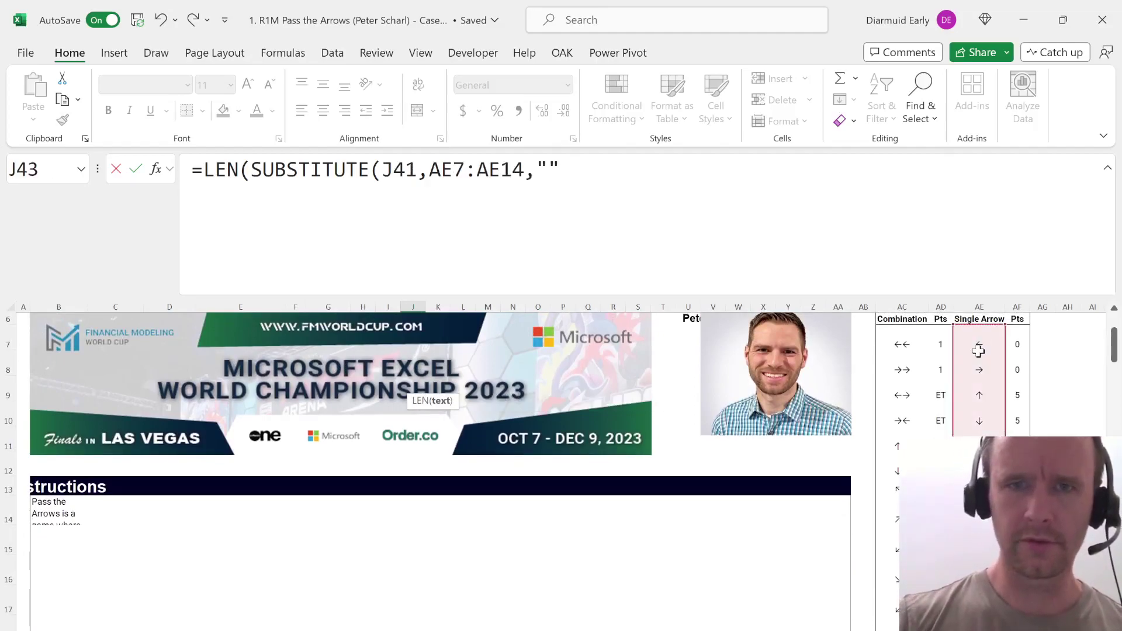
key(Return)
In K43, subtract the stripped lengths from the total length to count each arrow.
key(Up)
key(Right)
text(=)
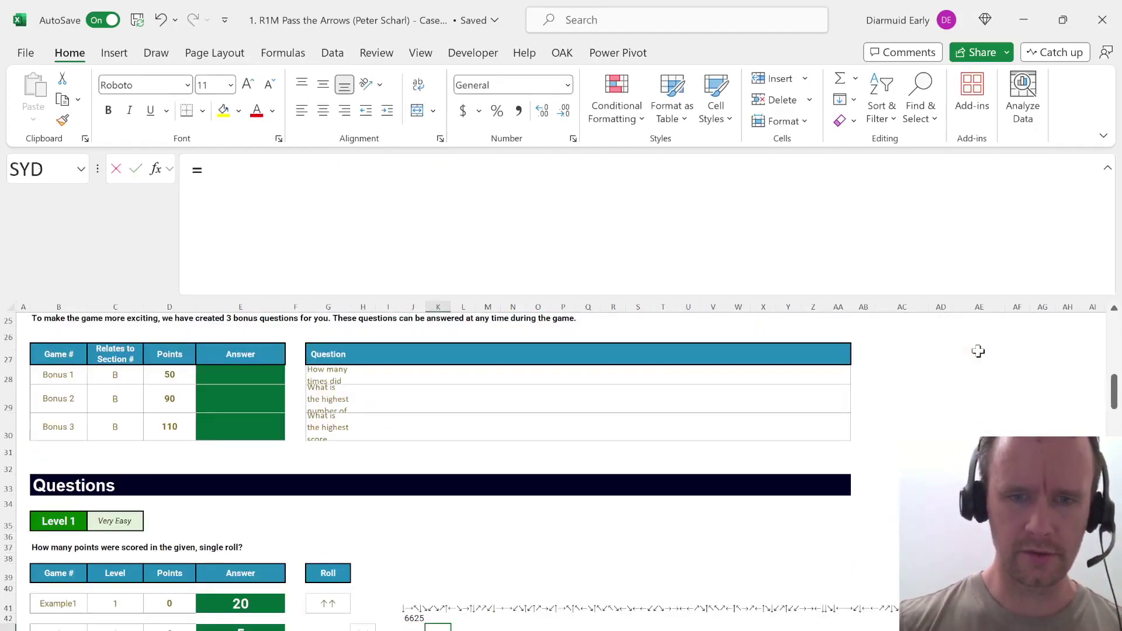
key(Left)
key(Up)
key(Left)
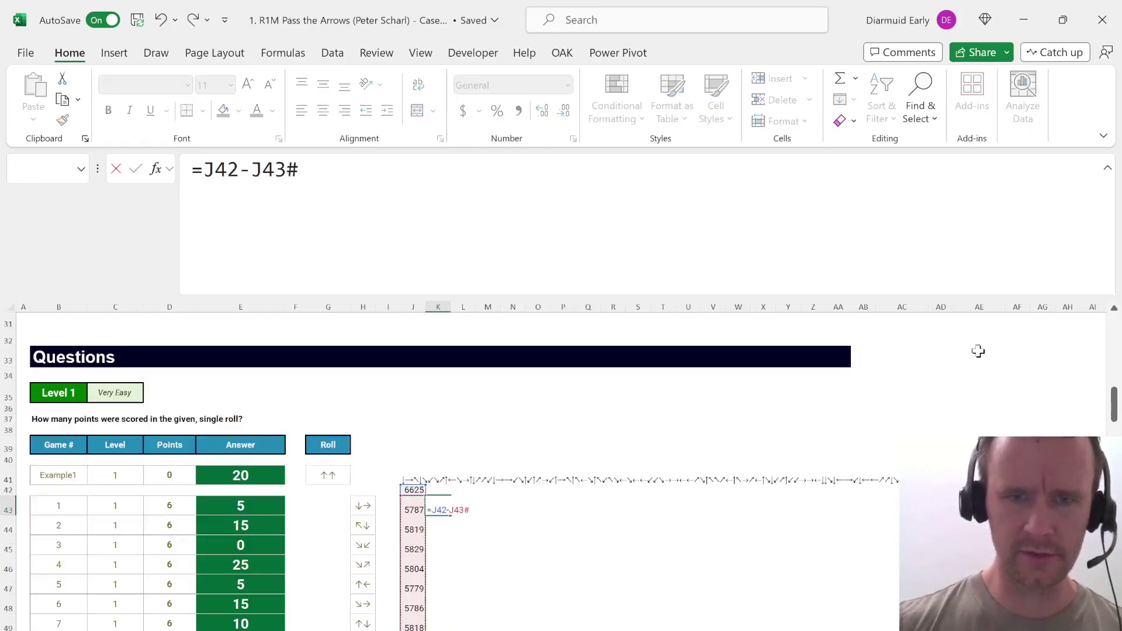
key(Return)
key(Up)
key(ctrl+shift+Down)
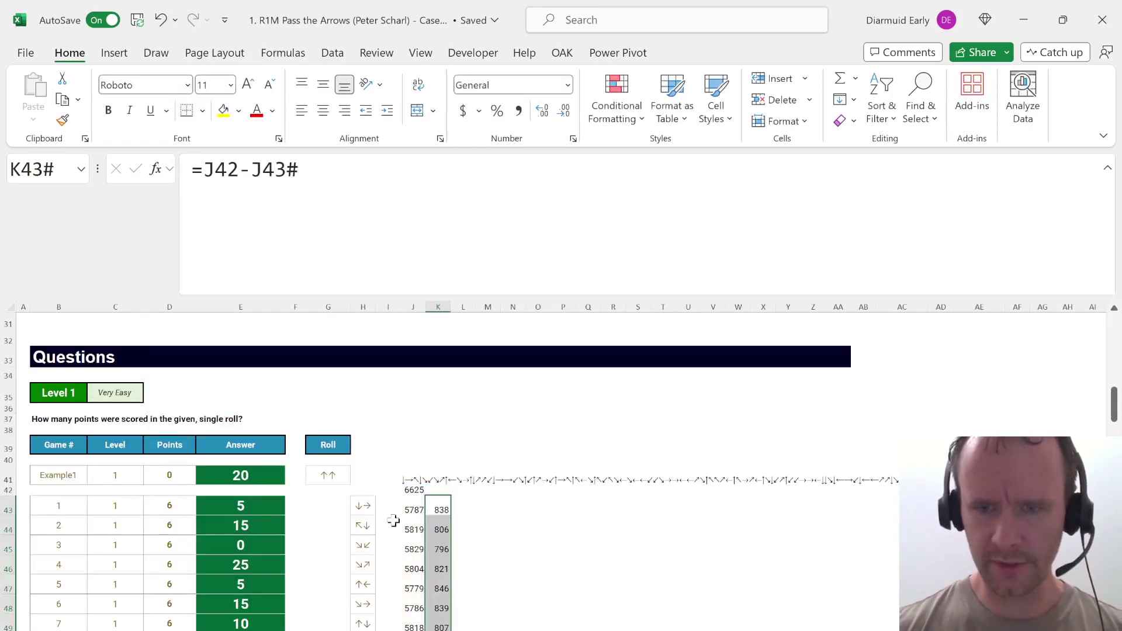
Enter 867 as the Bonus 1 answer.
scroll(278, 432, up, 3)
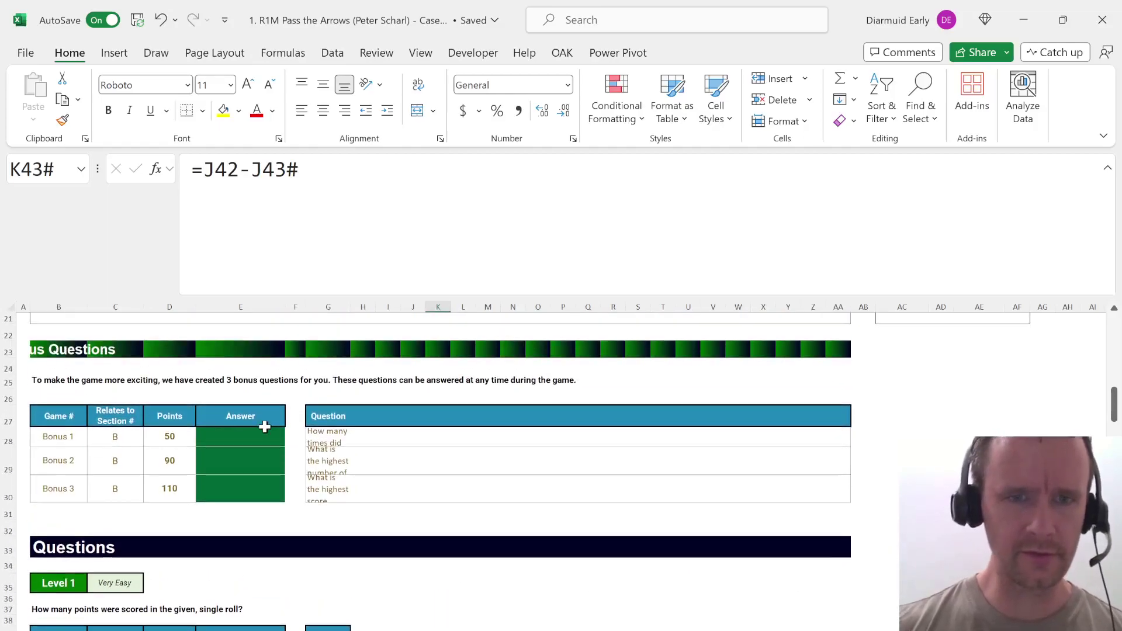
click(333, 434)
click(205, 435)
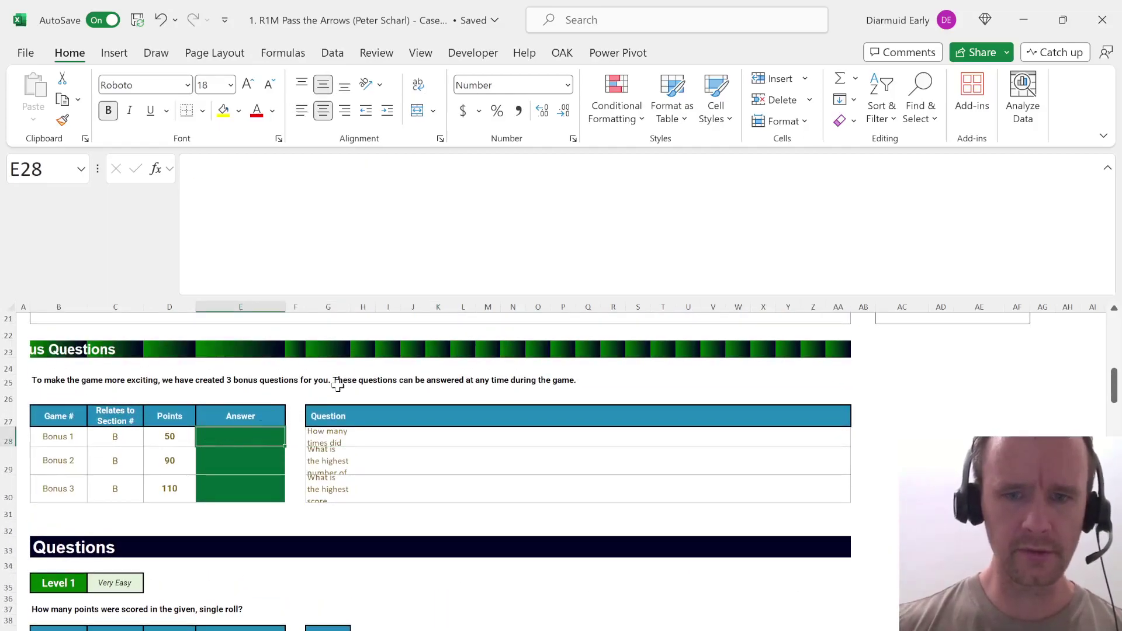
text(867)
key(Return)
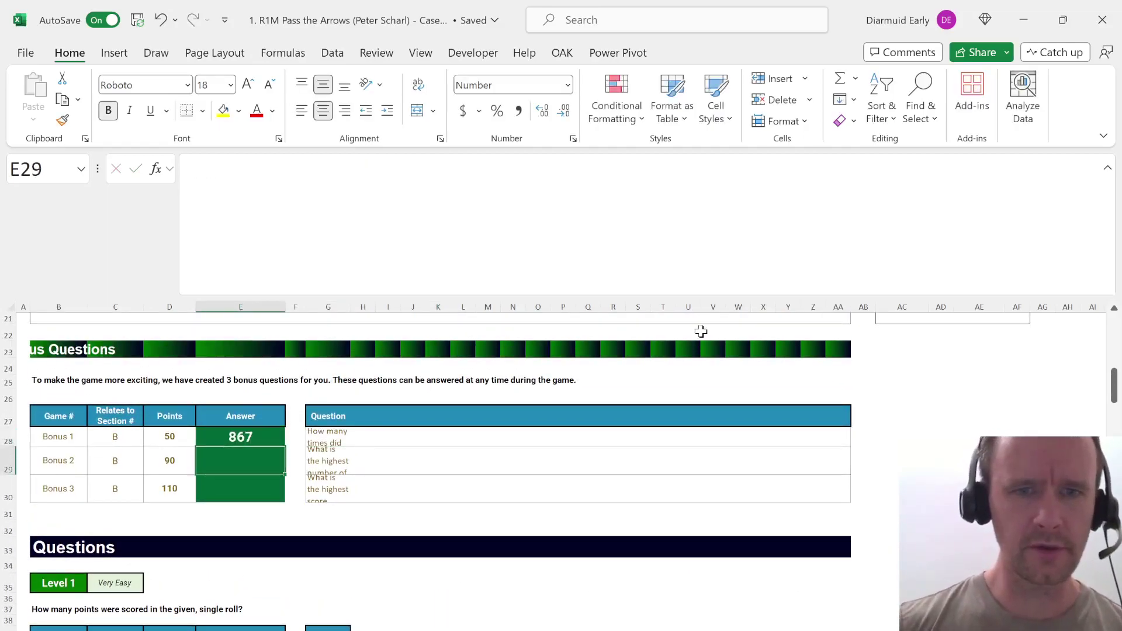
key(Right)
key(Right)
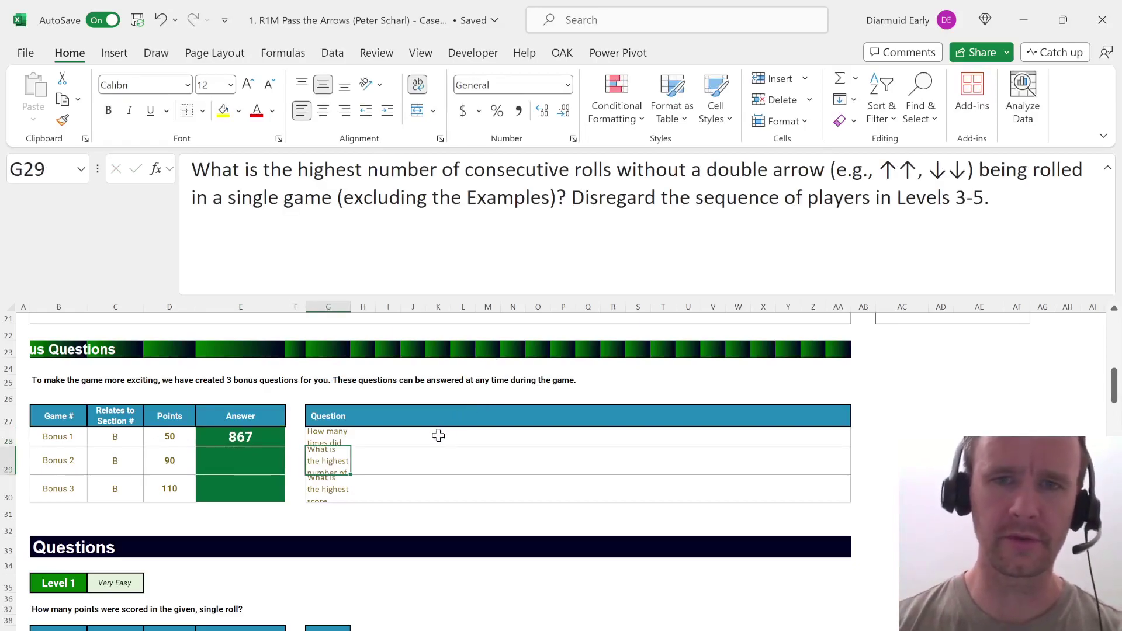
Reread the Bonus 3 and Bonus 2 question texts.
click(326, 490)
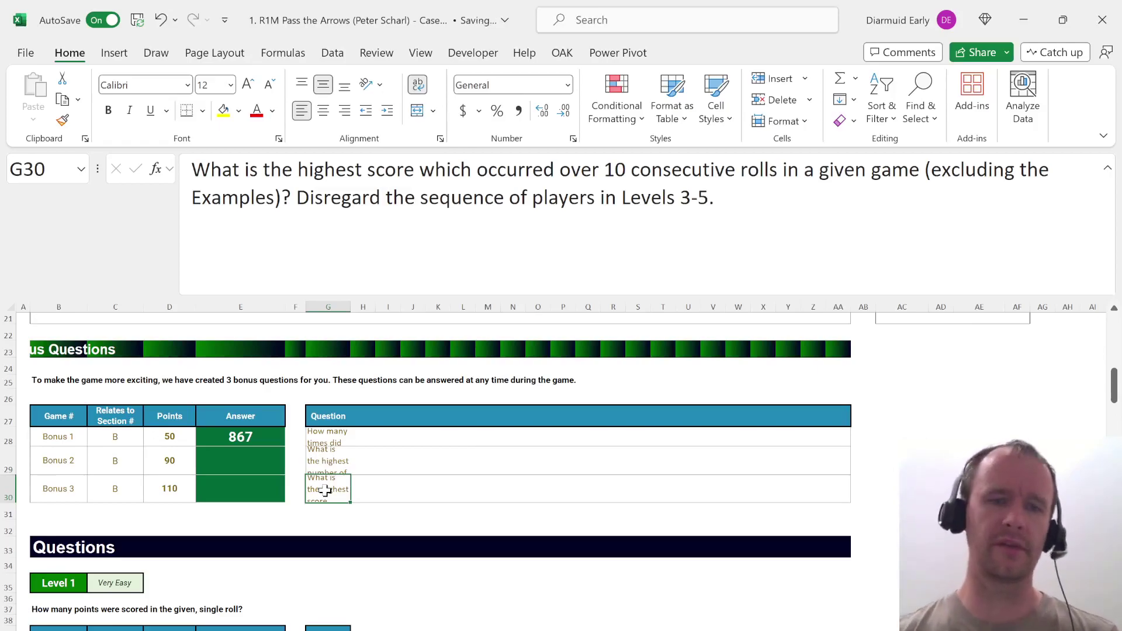
key(ctrl+Left)
key(ctrl+Left)
key(ctrl+Left)
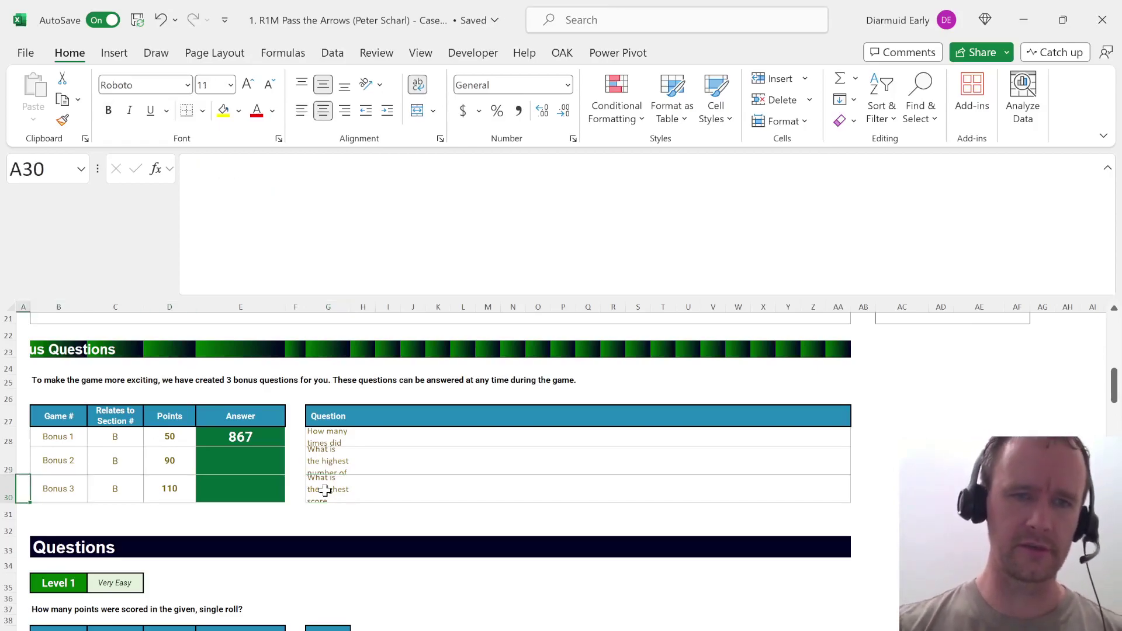
key(ctrl+Home)
scroll(275, 552, down, 3)
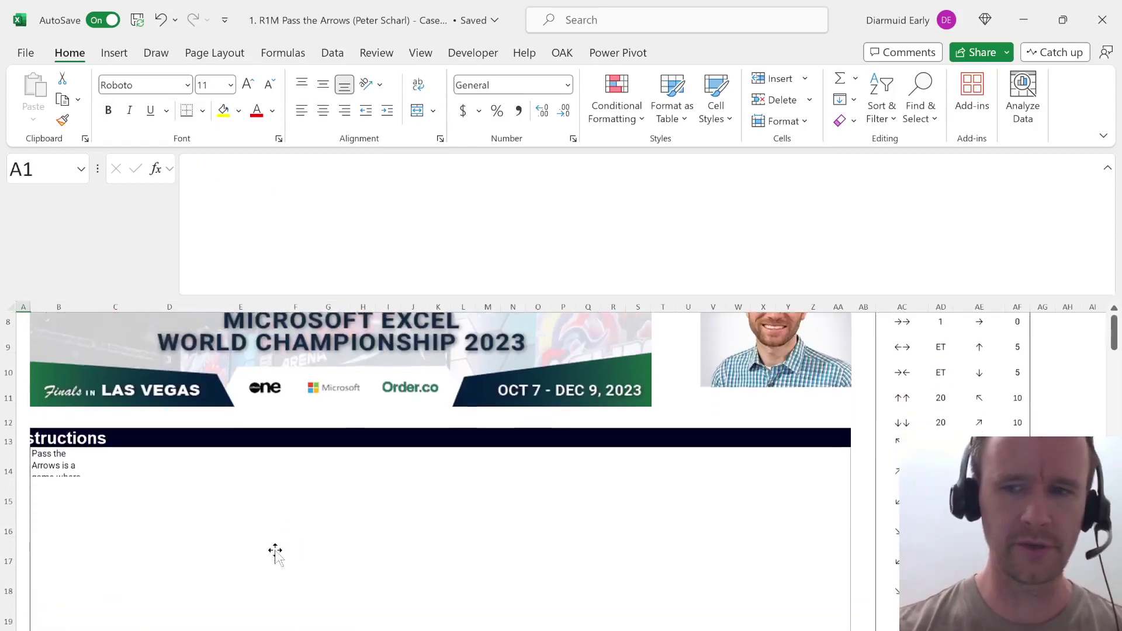
scroll(275, 553, down, 3)
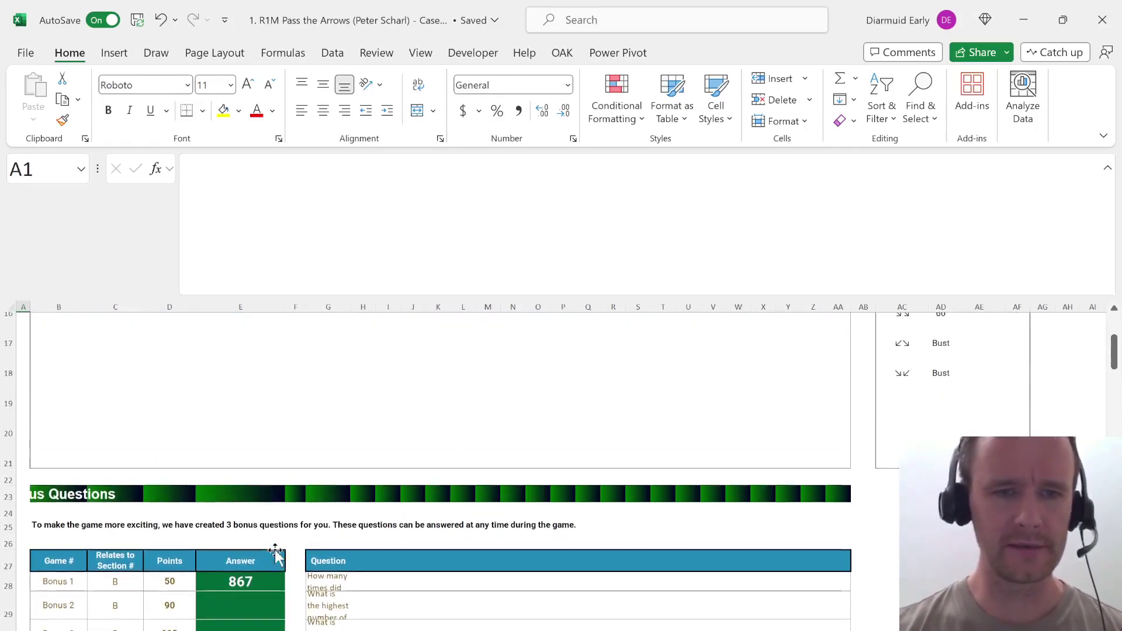
click(331, 562)
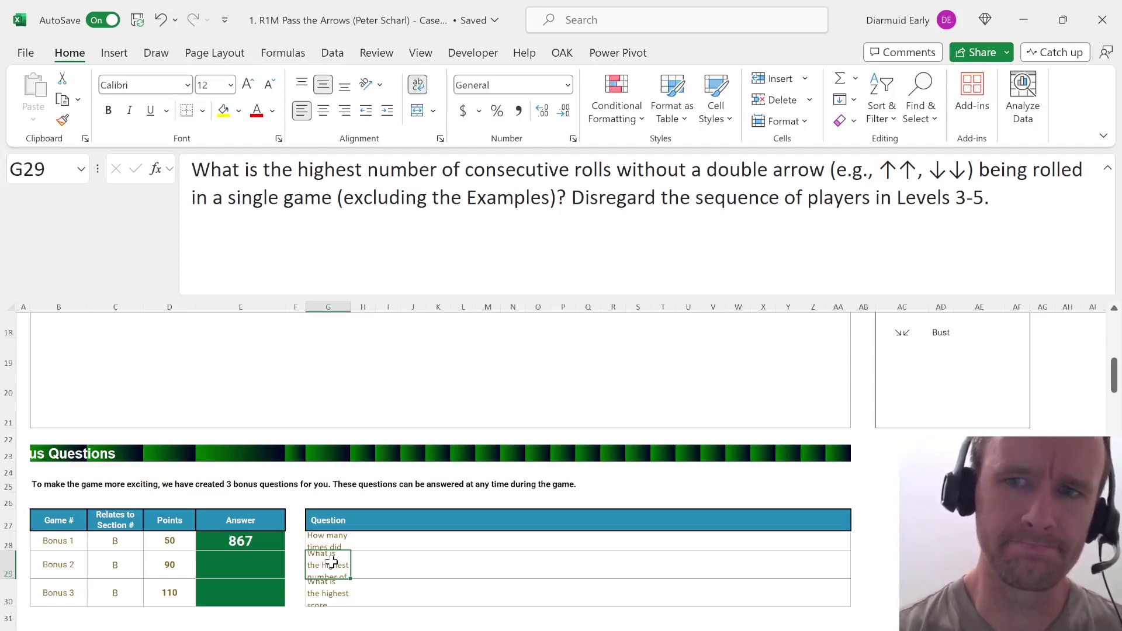
Type 'Is a roll one dice, or both??' beside Bonus 2 and turn off its text wrapping.
key(Right)
key(Right)
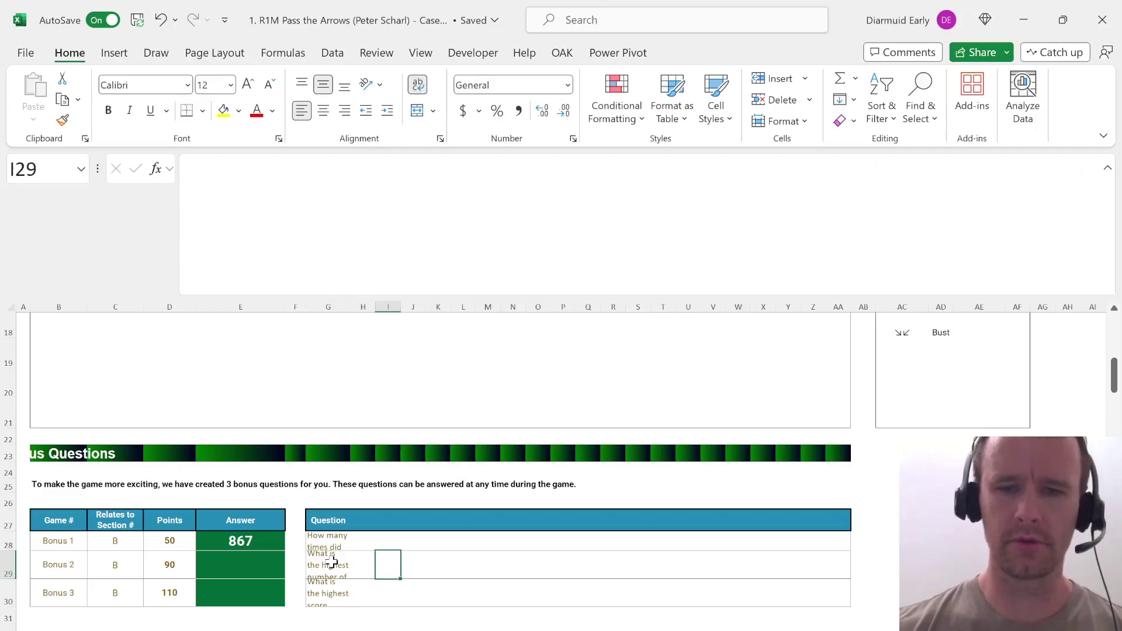
text(Is a roll)
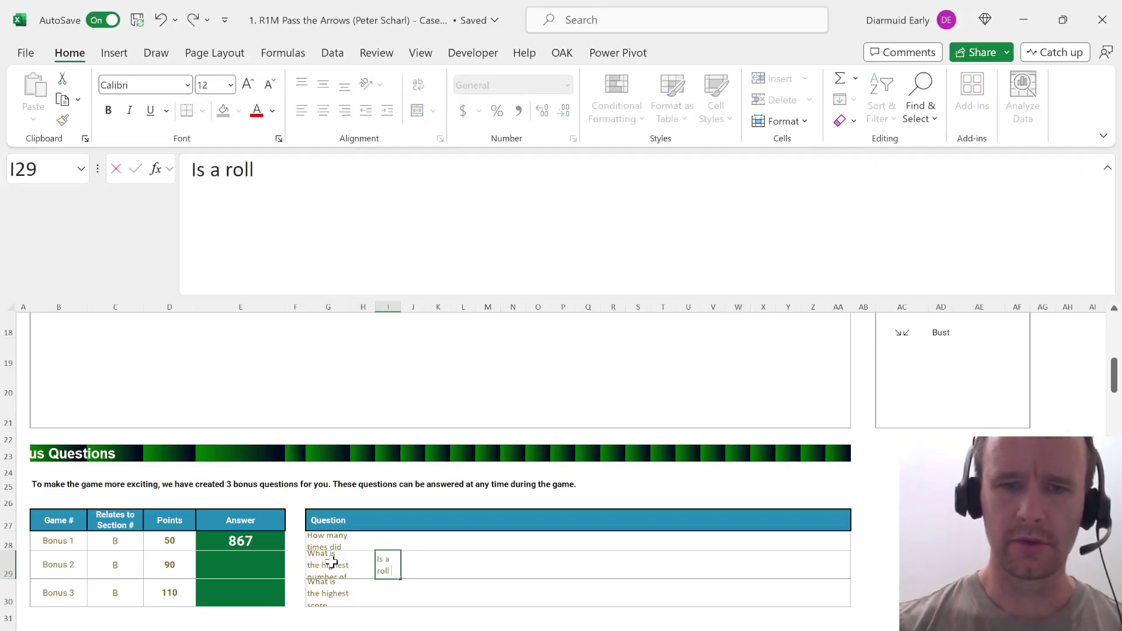
text( one dice,)
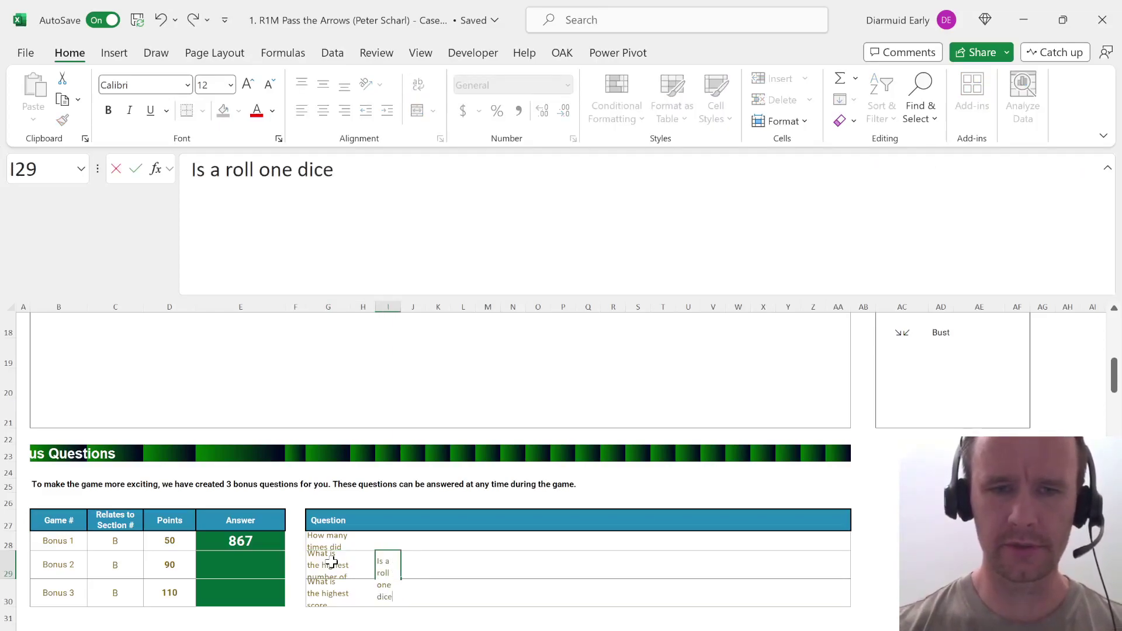
text( or both??)
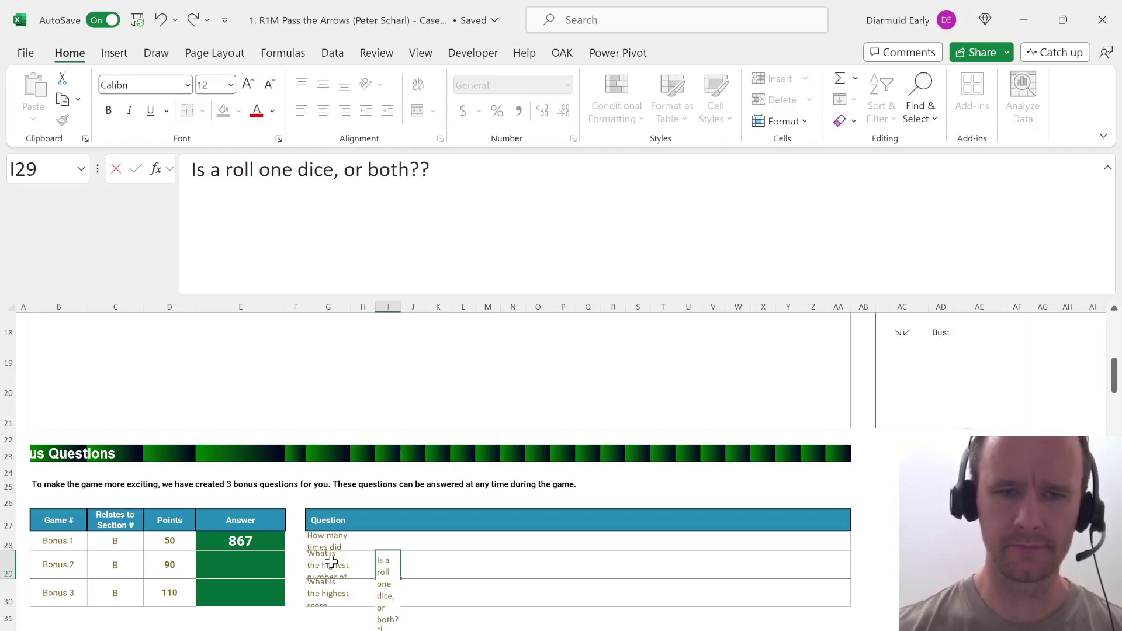
key(ctrl+Return)
key(alt+h)
key(w)
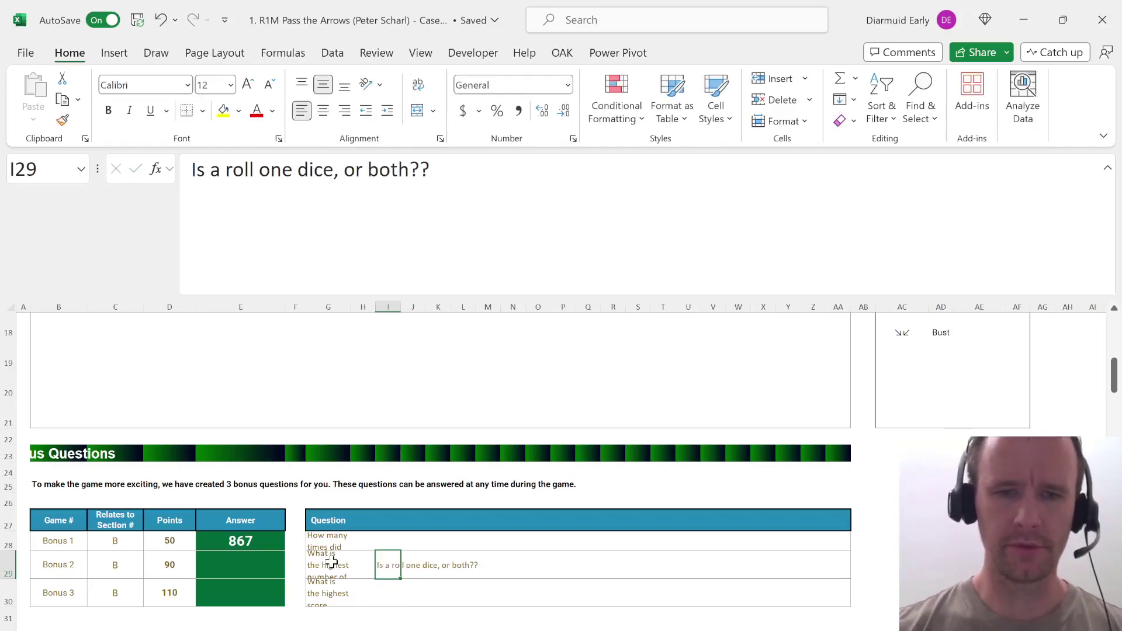
key(Down)
key(Down)
key(Down)
key(Down)
key(Down)
key(Down)
key(Down)
key(Down)
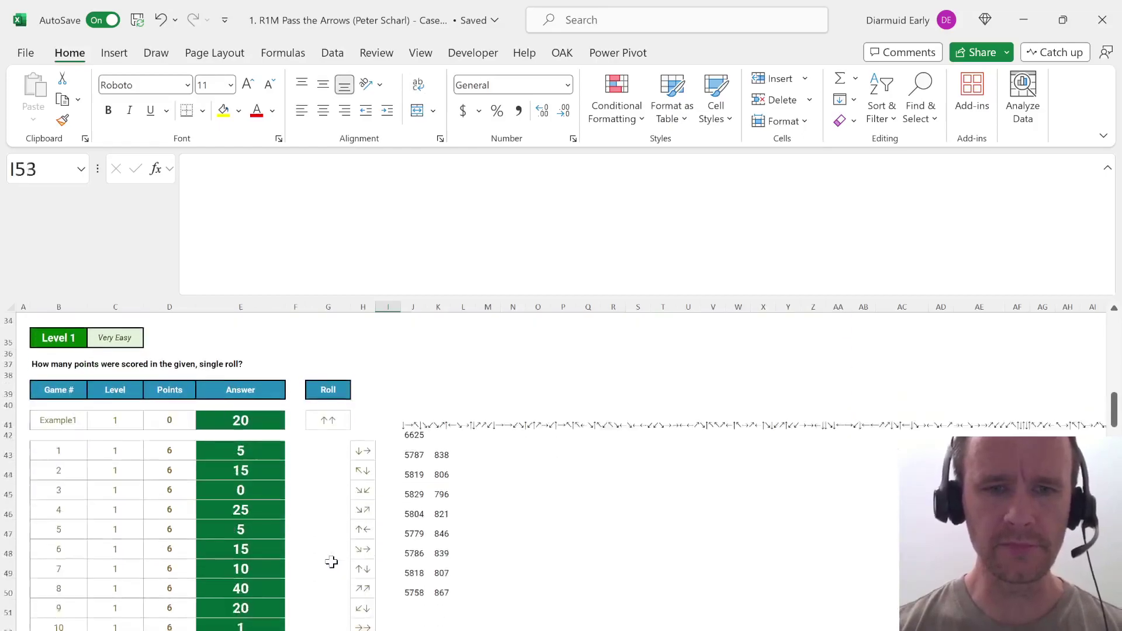
key(Down)
key(Down)
key(Down)
Move to I65, next to game 11's arrow string in H65.
key(Left)
key(Up)
key(Up)
key(Up)
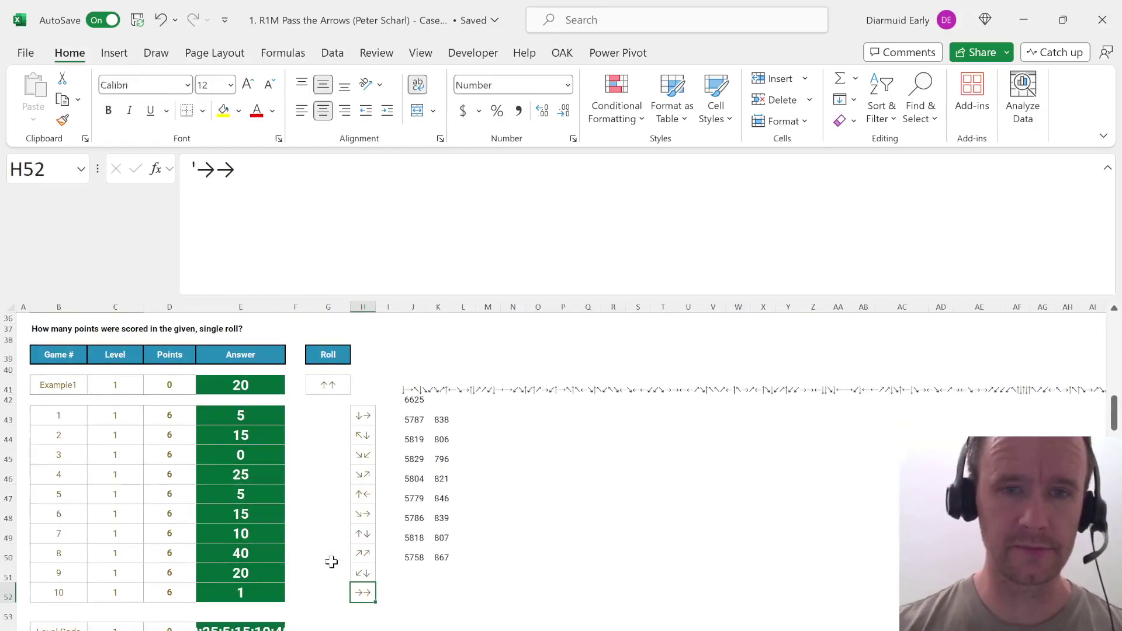
key(ctrl+Down)
key(ctrl+Down)
key(ctrl+Up)
key(Up)
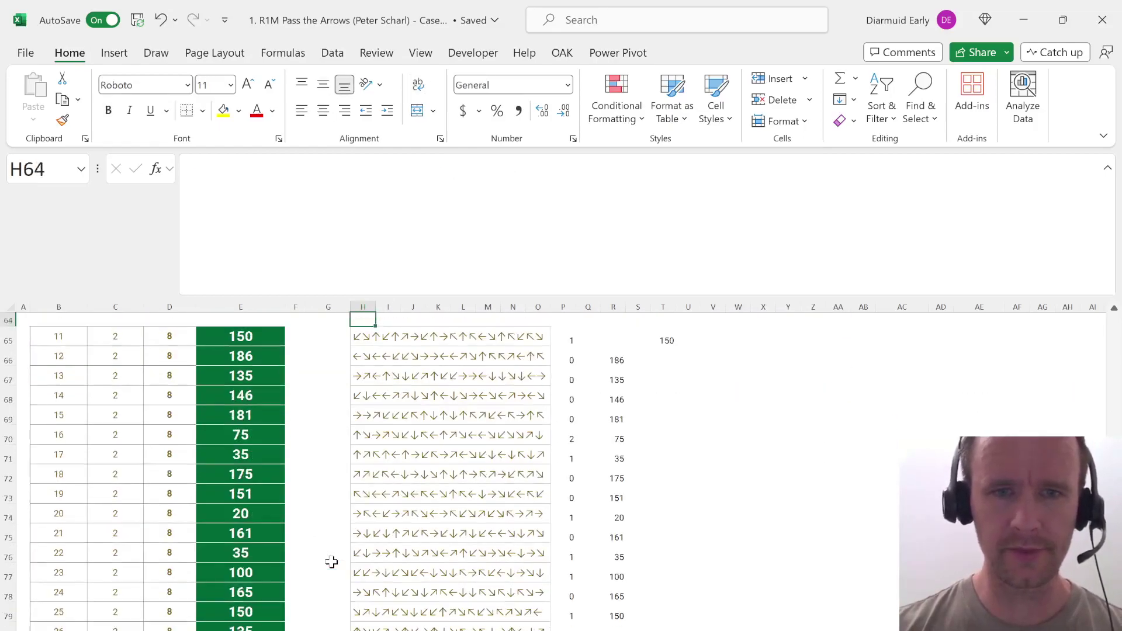
key(Down)
key(Right)
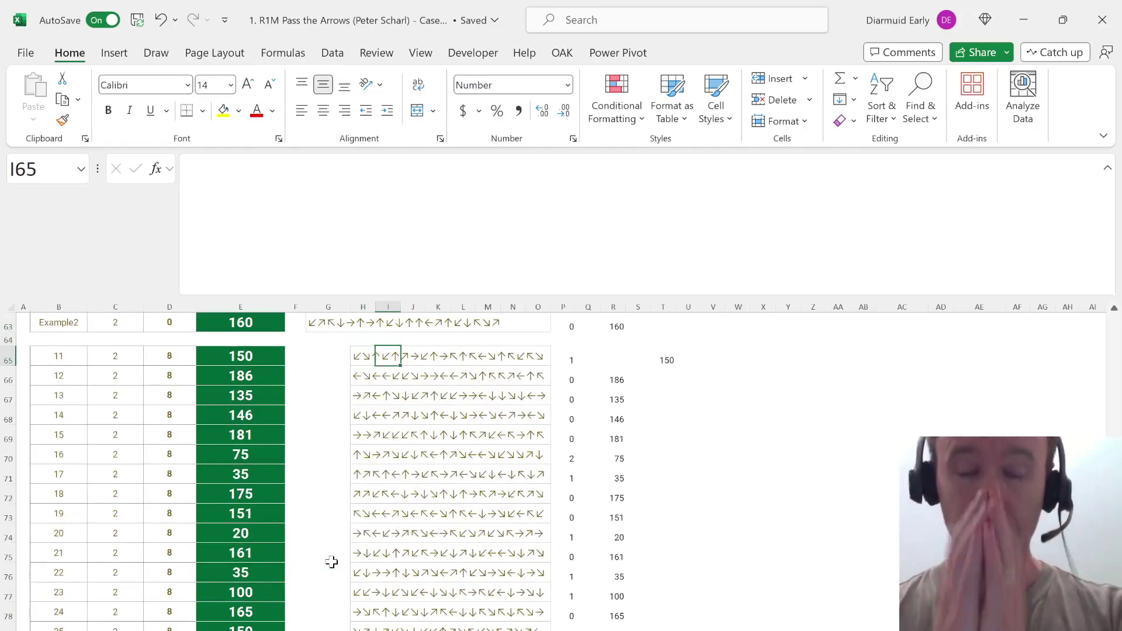
Start a SCAN function in I65, fixing the mistyped entry.
text(=scn)
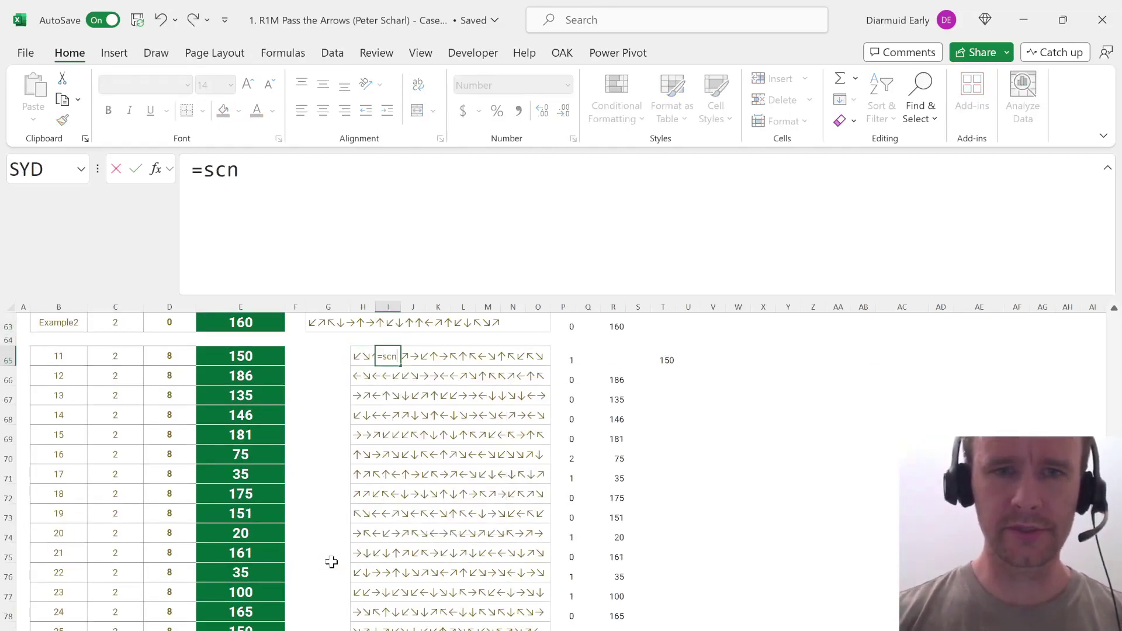
key(Right)
key(Left)
key(F2)
key(BackSpace)
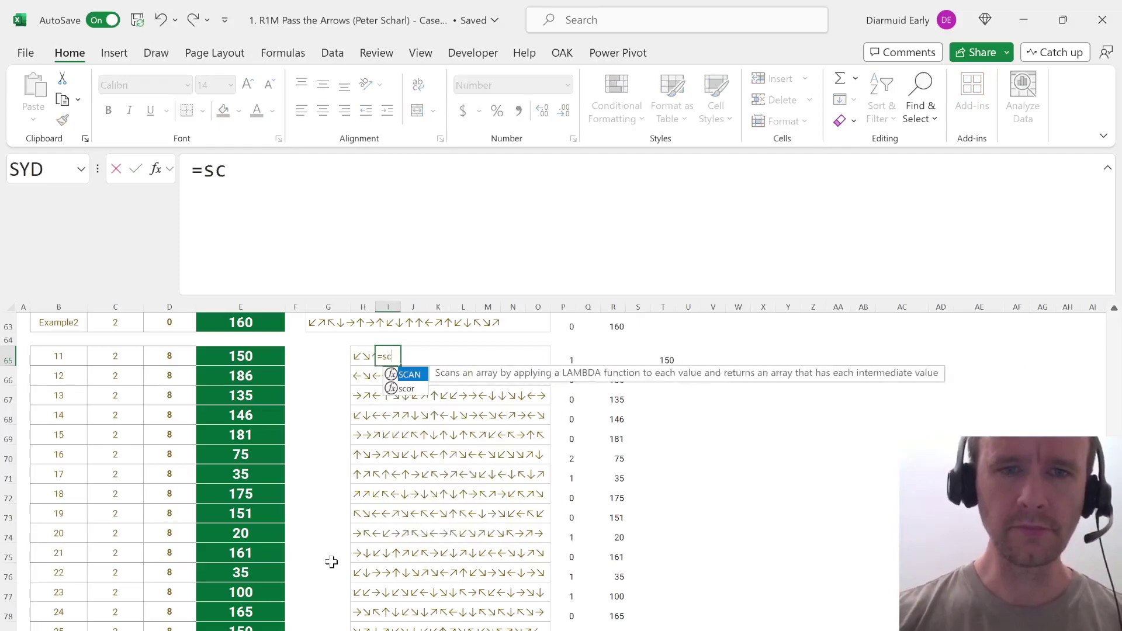
key(Tab)
Give SCAN start value 0 and MID(H65,SEQUENCE(LEN(H65)),1), then preview the MID split.
text(0,)
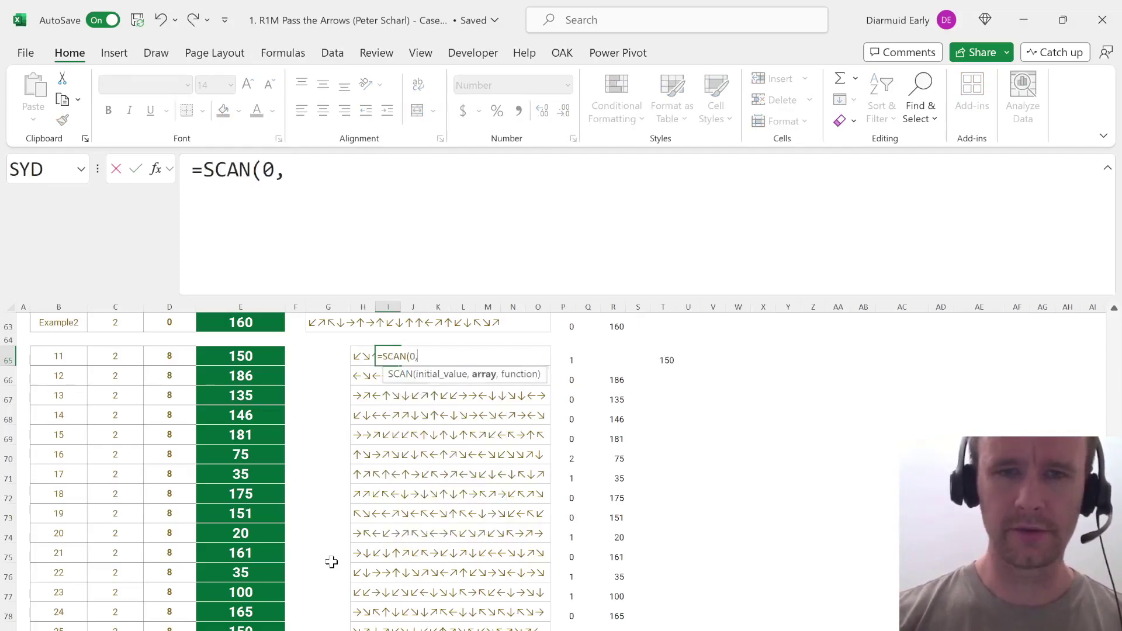
text(MID()
key(Left)
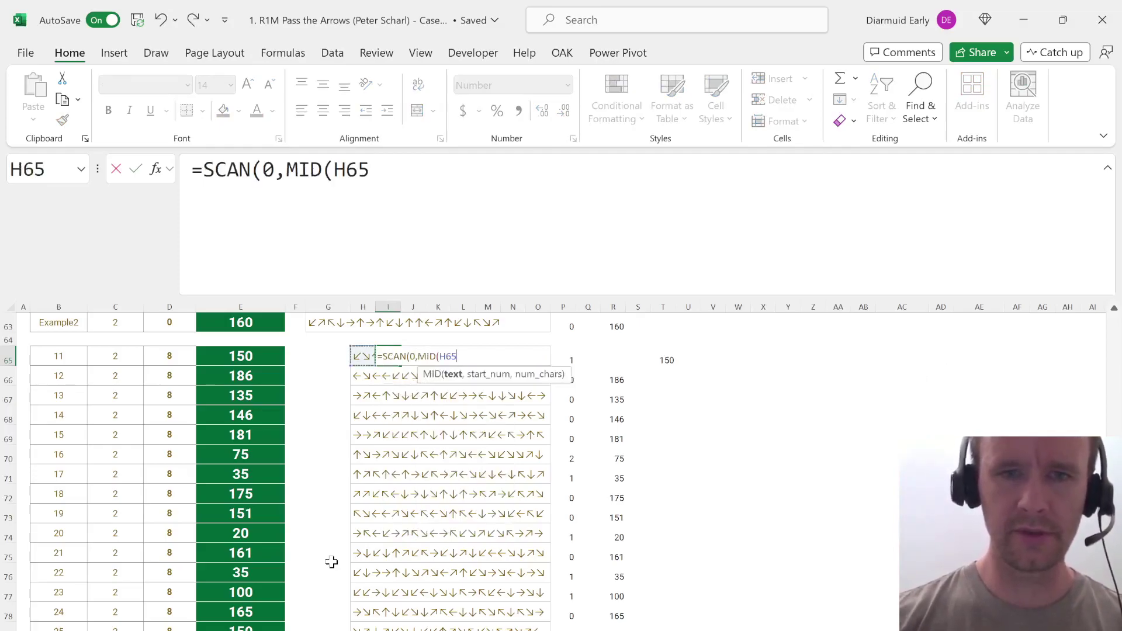
text(,seq)
key(Tab)
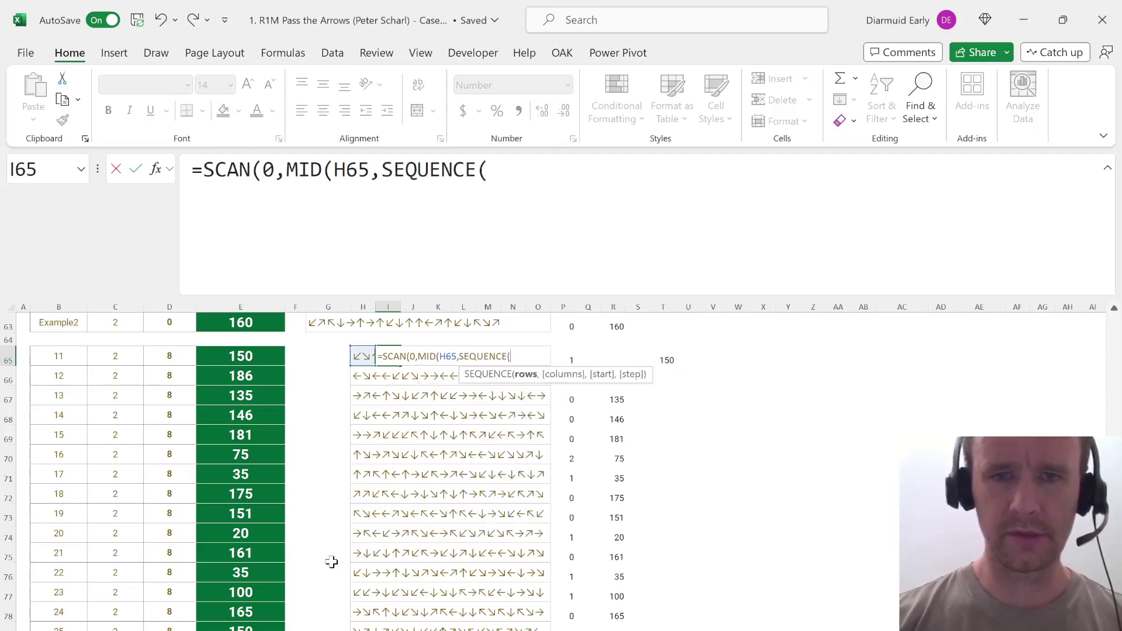
text(len)
key(Tab)
key(Left)
text())
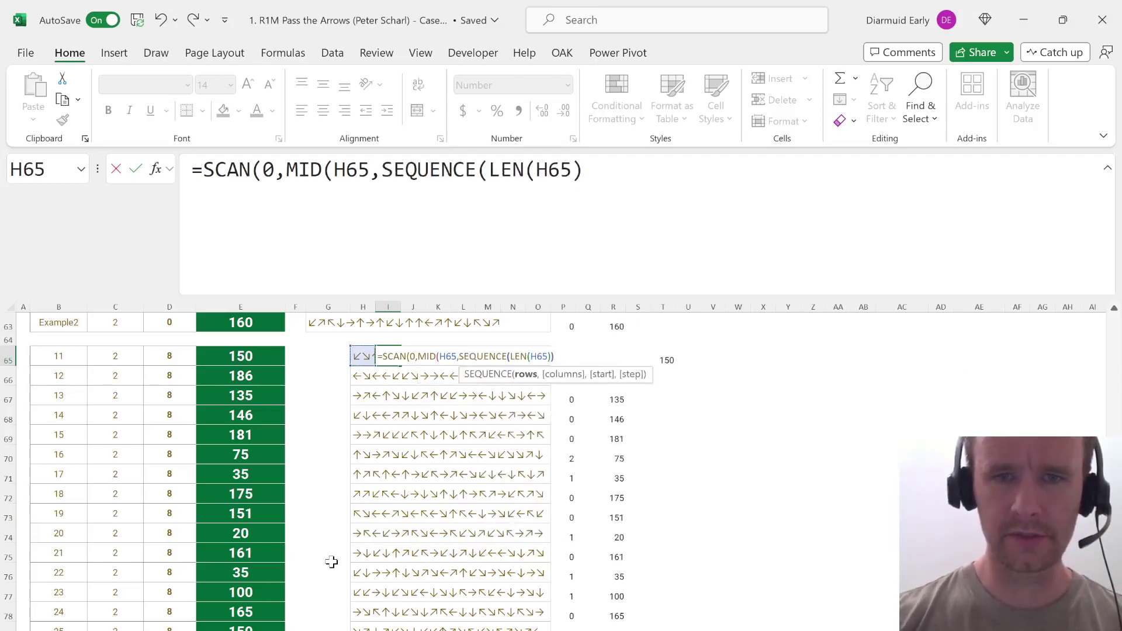
text(),1))
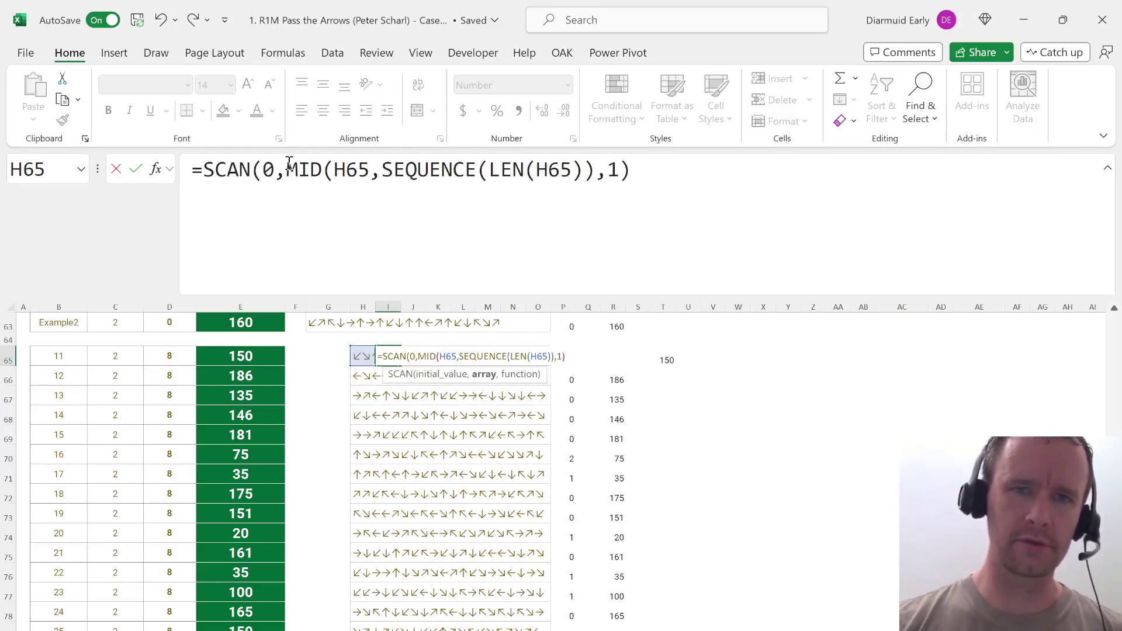
drag(289, 167, 766, 209)
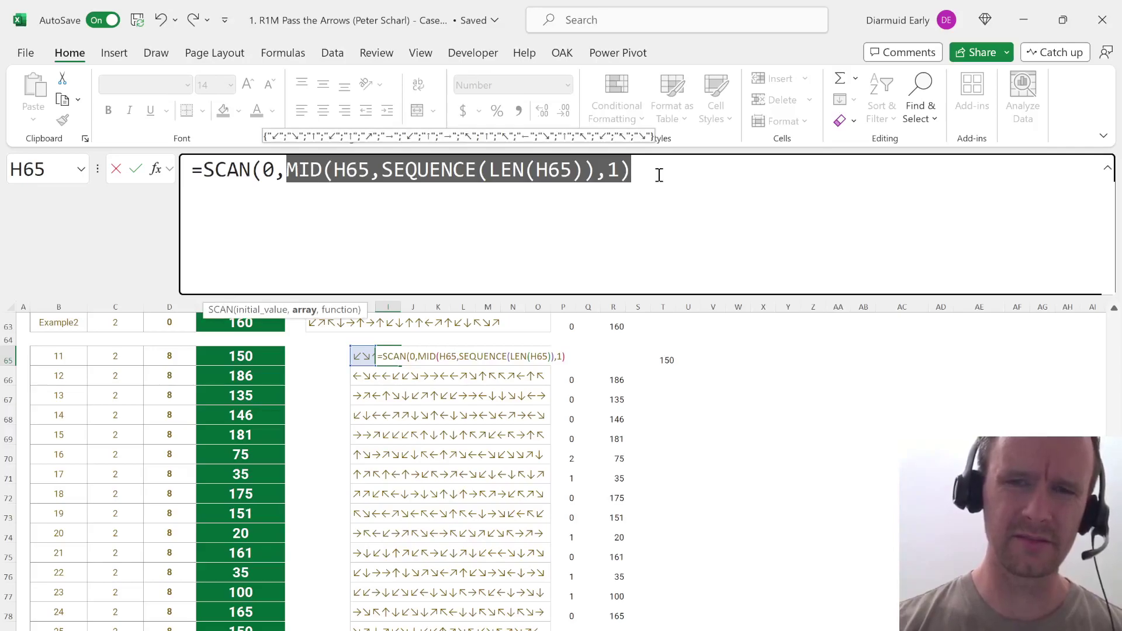
click(382, 178)
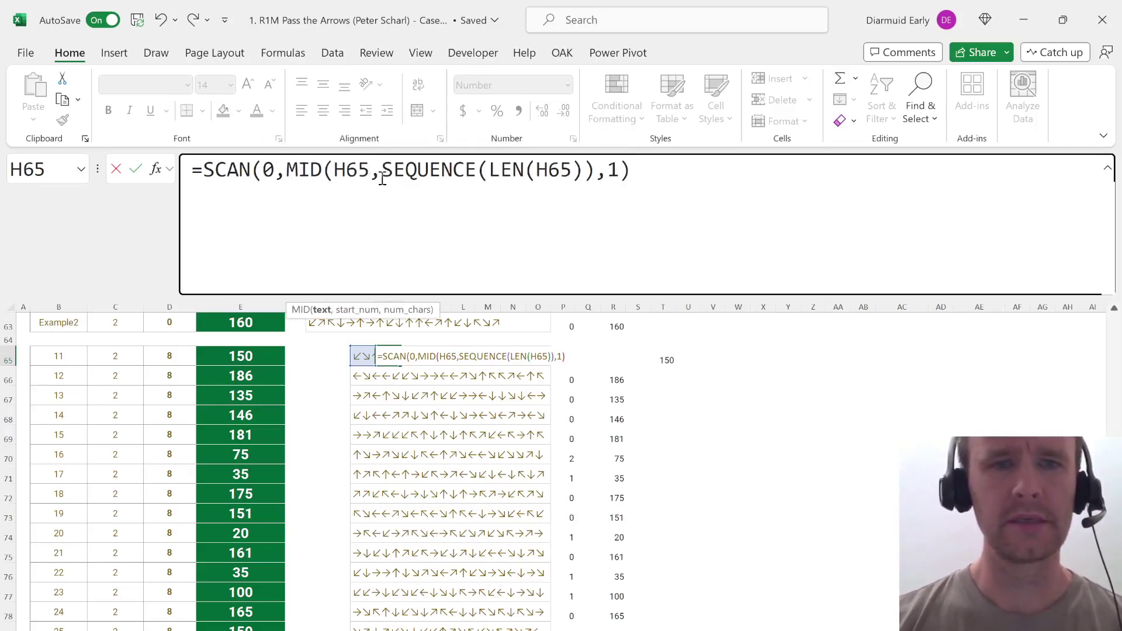
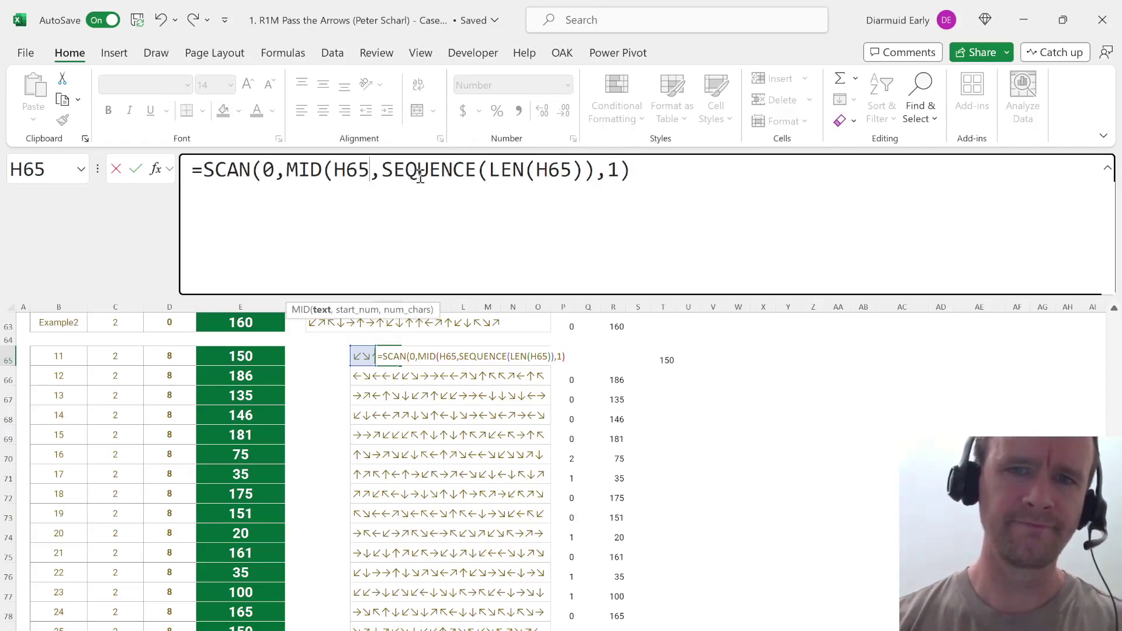
Change the SCAN start value to 1, MID's length to 2, and SEQUENCE to LEN(H65)-1.
double_click(270, 170)
text(1)
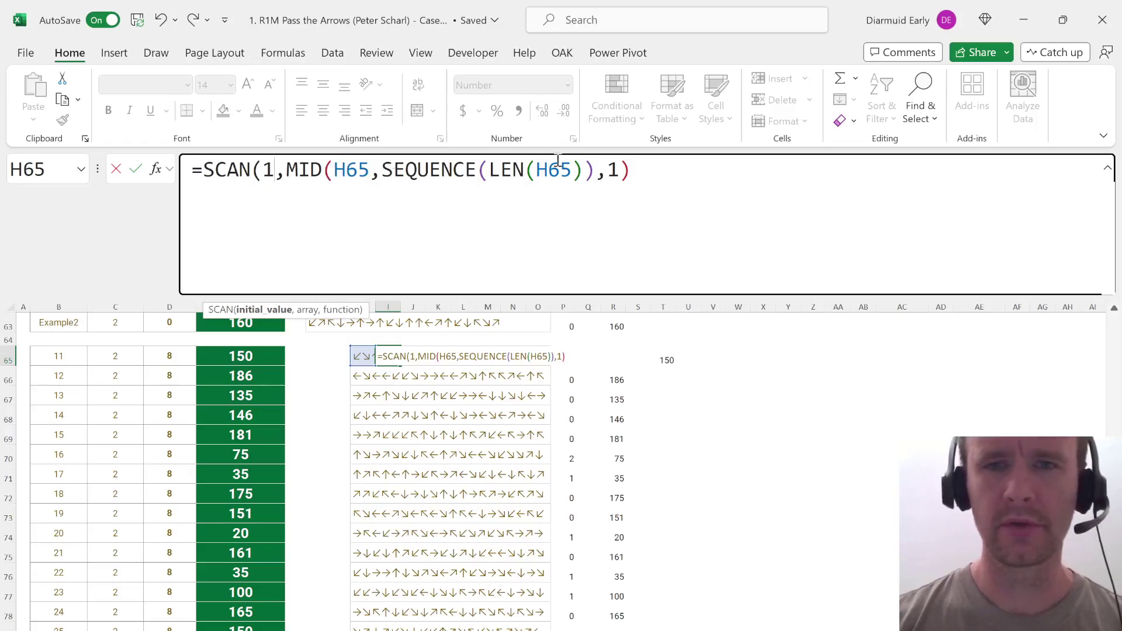
double_click(613, 171)
text(2)
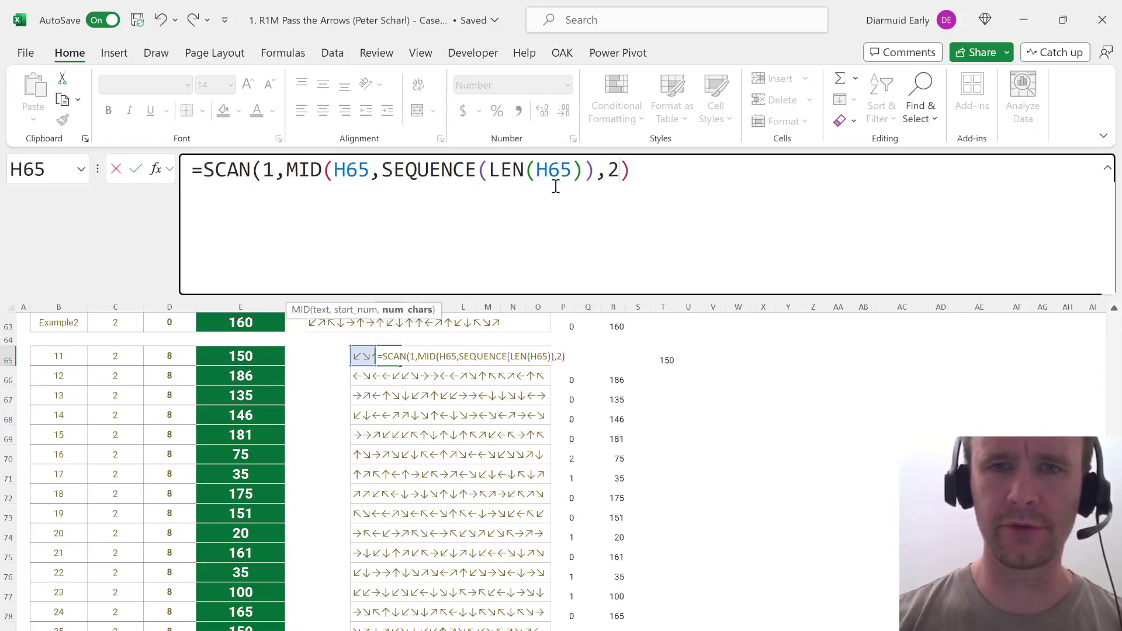
click(586, 170)
text(-1)
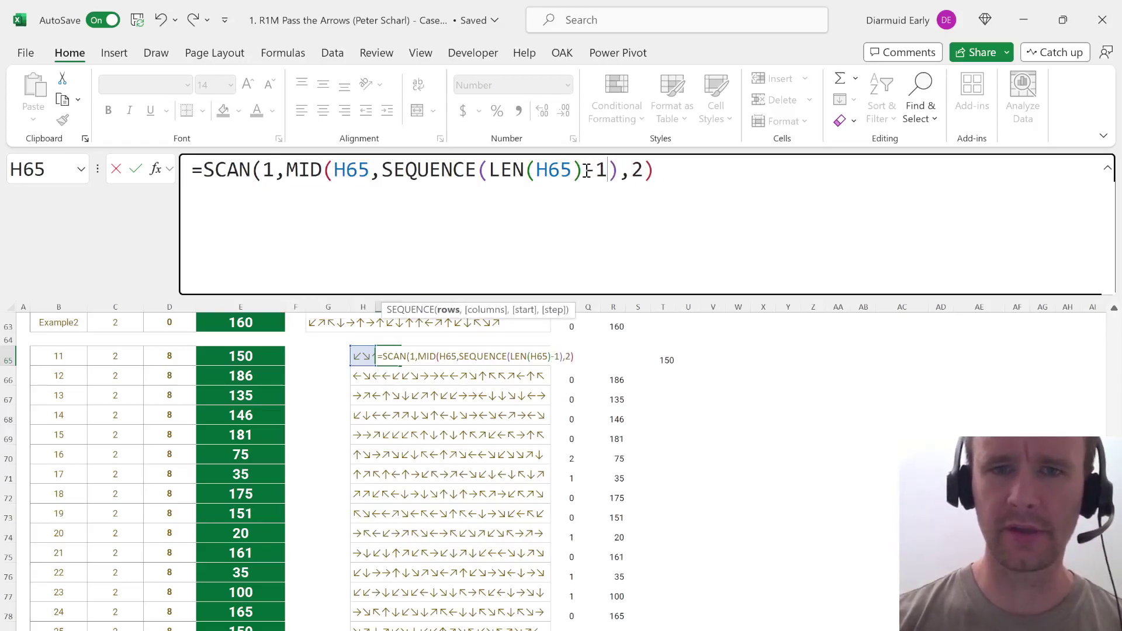
text(,,2)
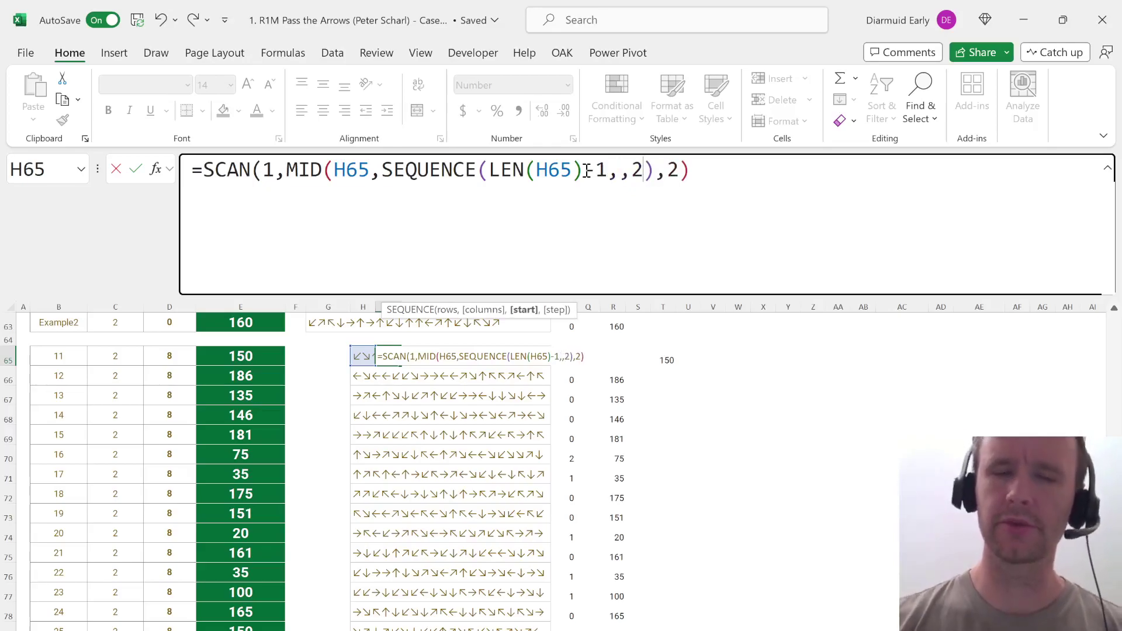
key(BackSpace)
text(1)
key(BackSpace)
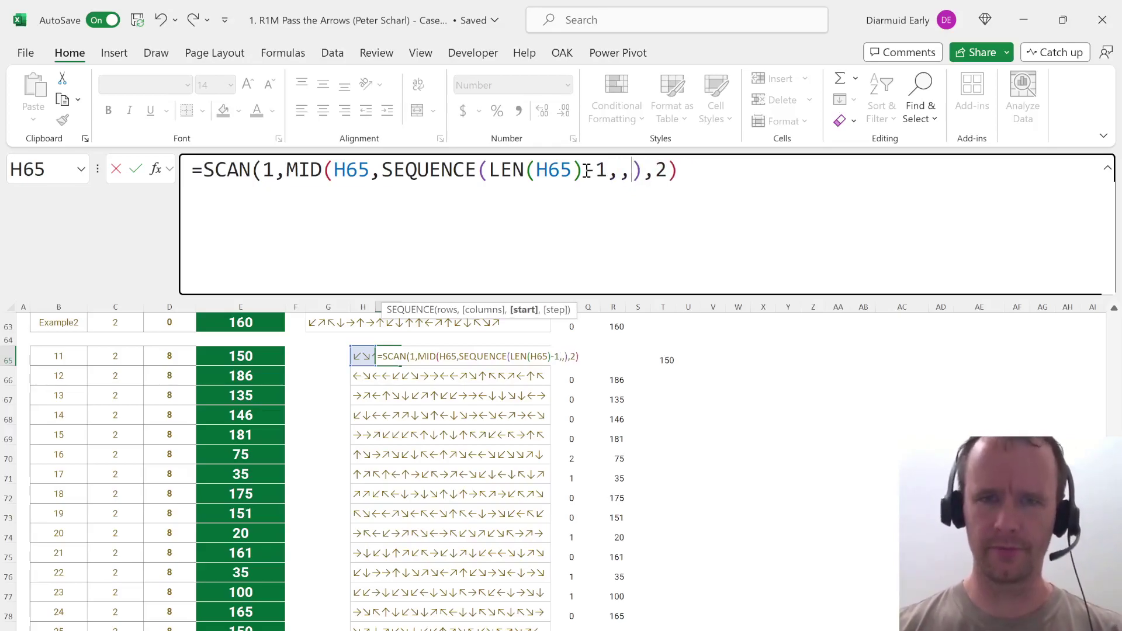
key(BackSpace)
key(BackSpace)
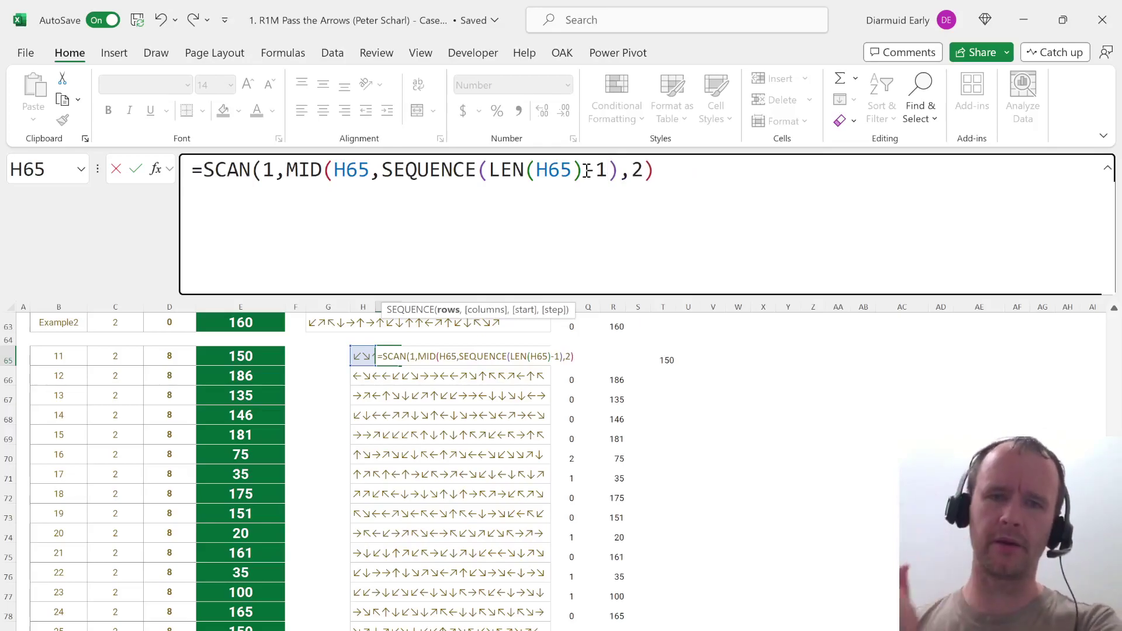
double_click(263, 170)
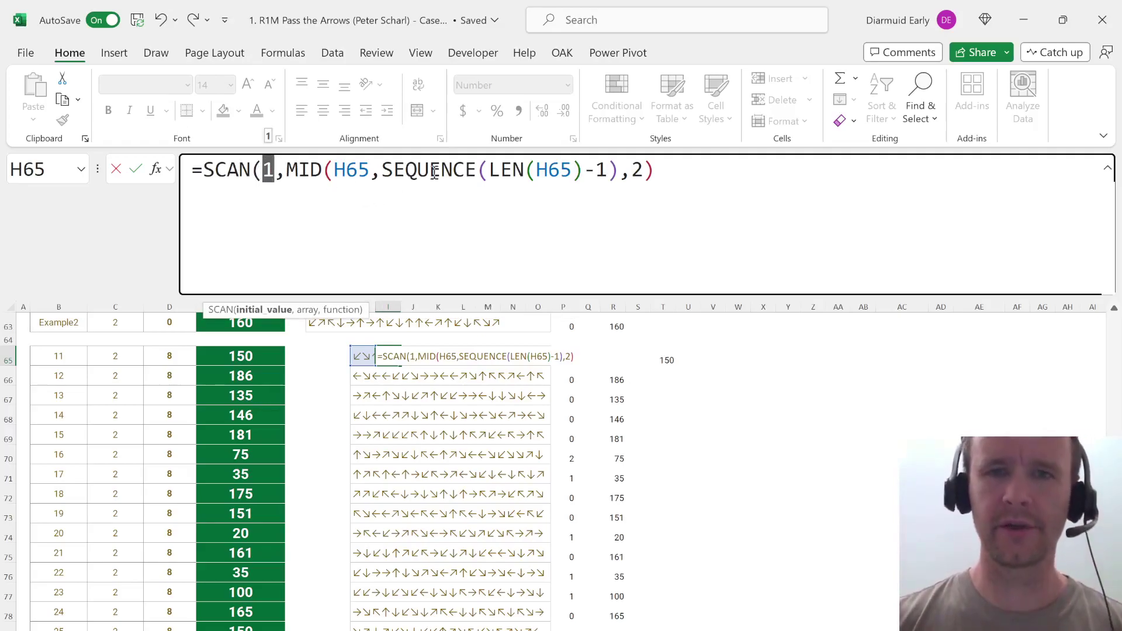
Add LAMBDA as SCAN's function argument after the MID array, fixing a wrong autocomplete.
click(679, 175)
text(,)
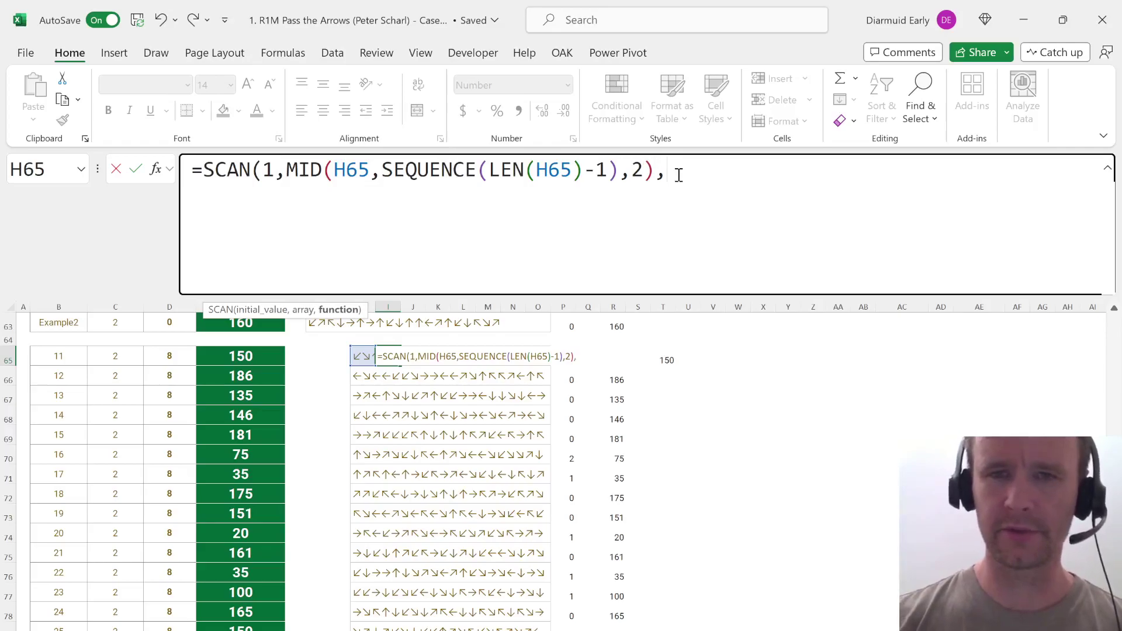
text(la)
key(Tab)
shift+click(679, 176)
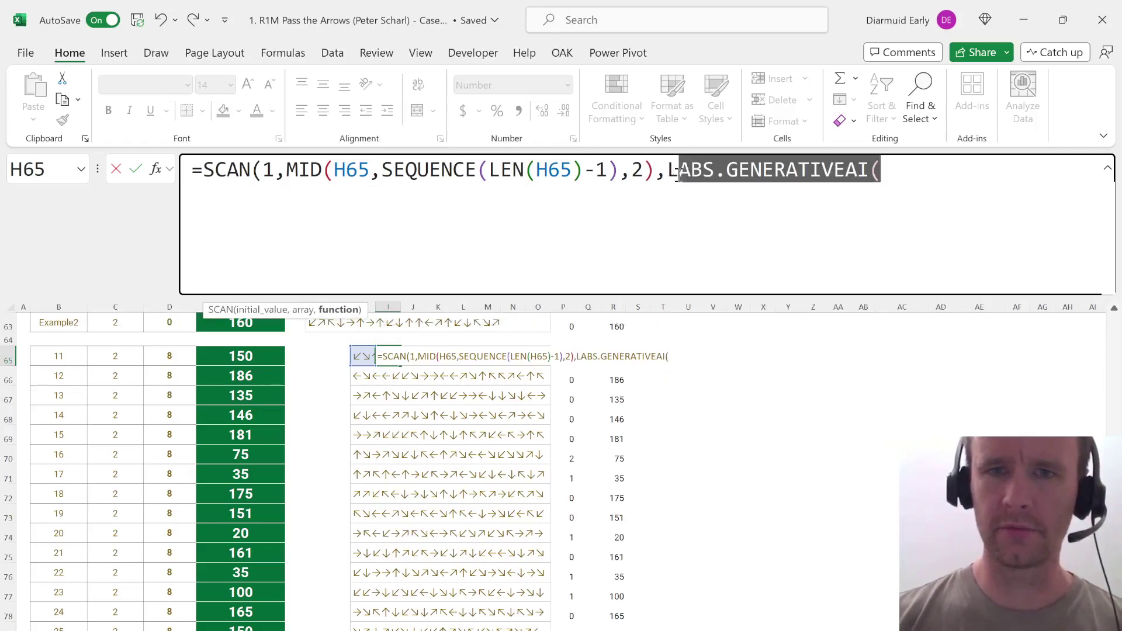
key(BackSpace)
text(am)
key(Tab)
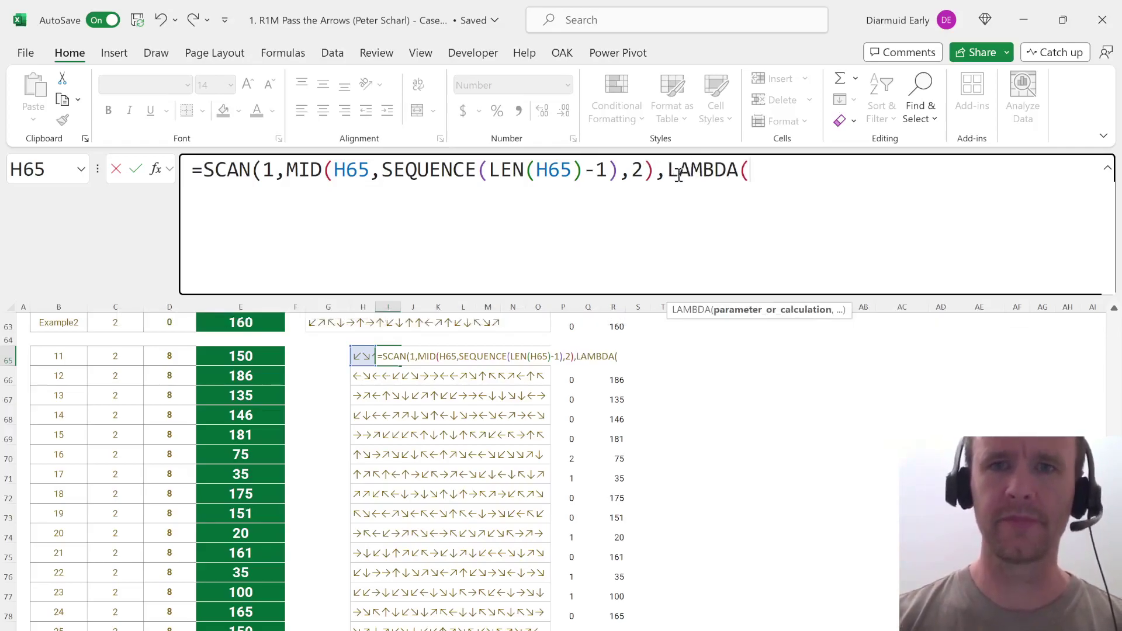
Give LAMBDA parameters a,v and begin IF(LEFT(v)=RIGHT(v),1, to test for a double arrow.
text(a,v)
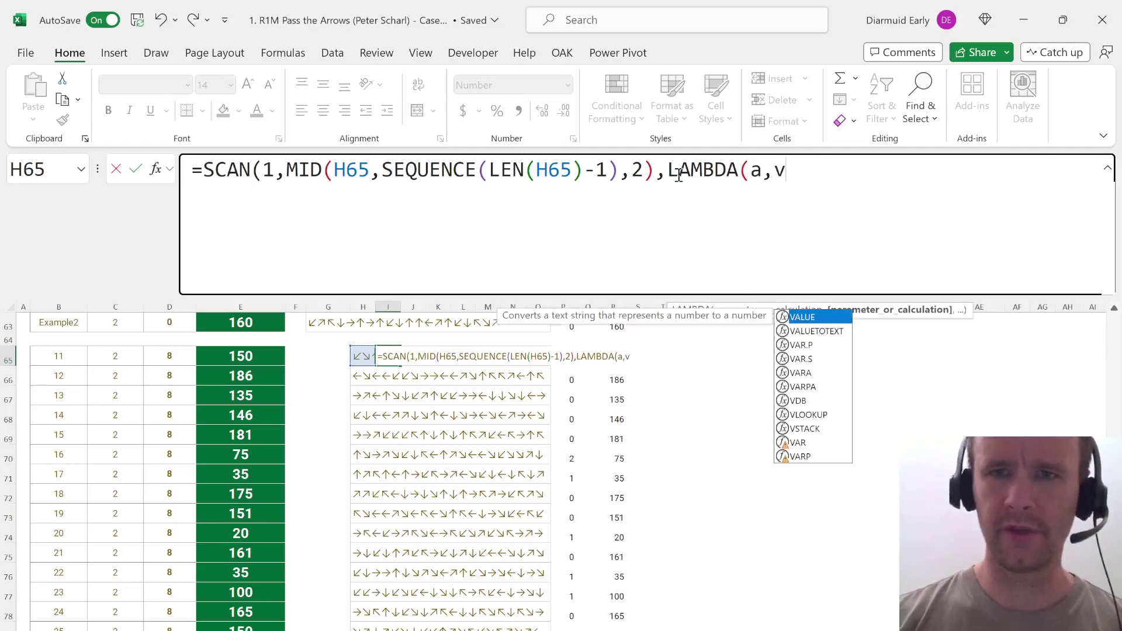
text(,if)
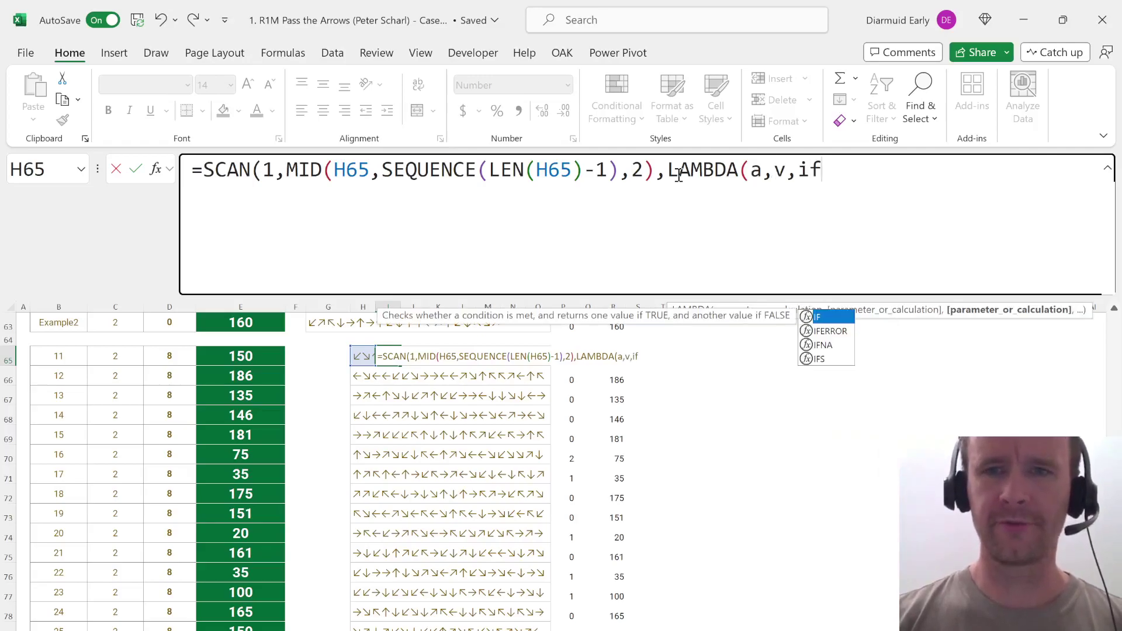
key(Tab)
text(lef)
key(Tab)
text(v)
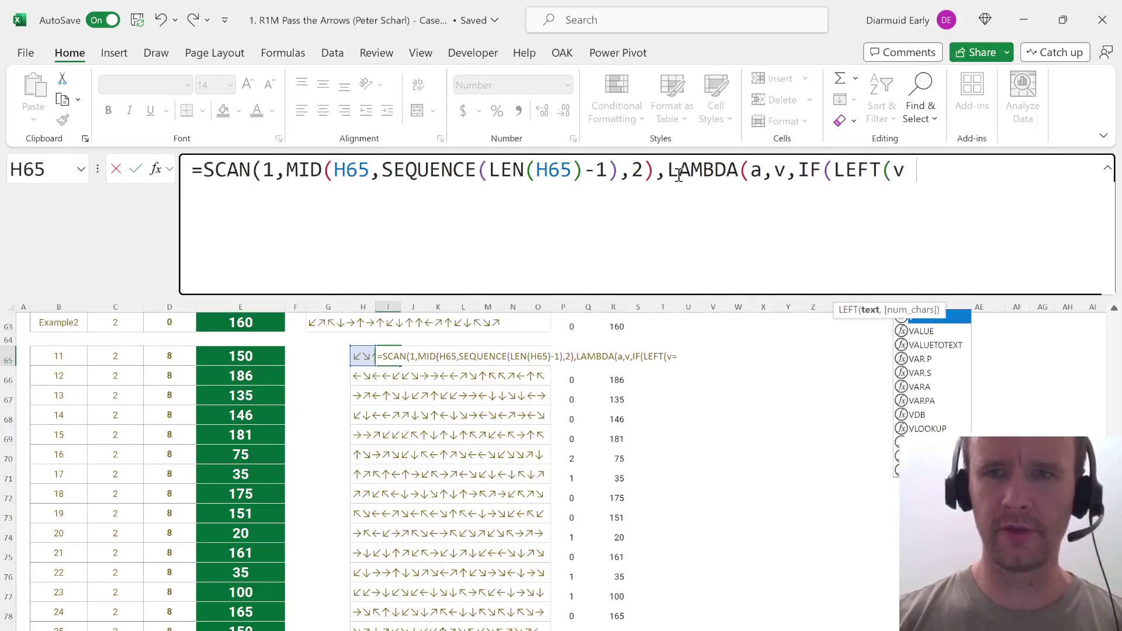
text()=righ)
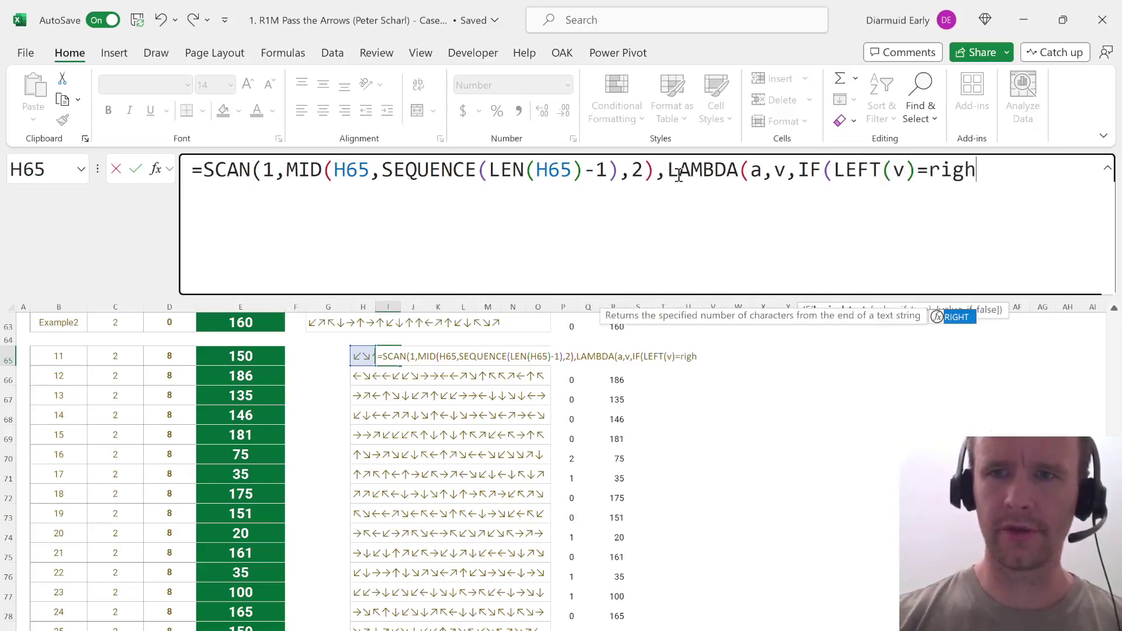
key(Tab)
text(v),)
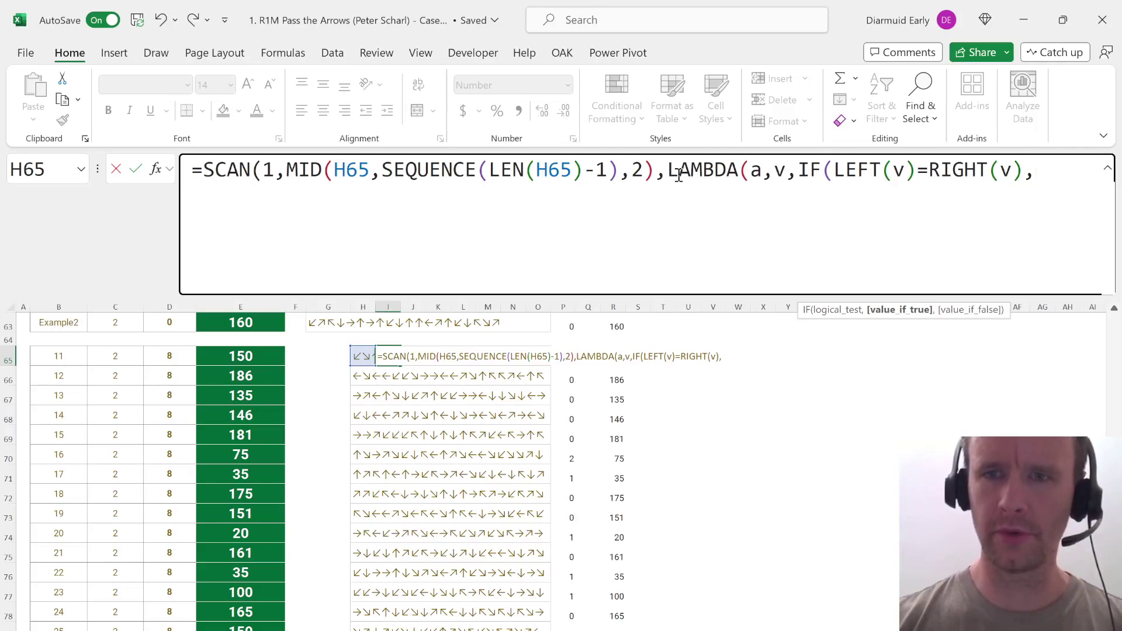
Close the formula with ,a+1))) so non-double rolls increment the count, and commit it.
scroll(204, 489, up, 10)
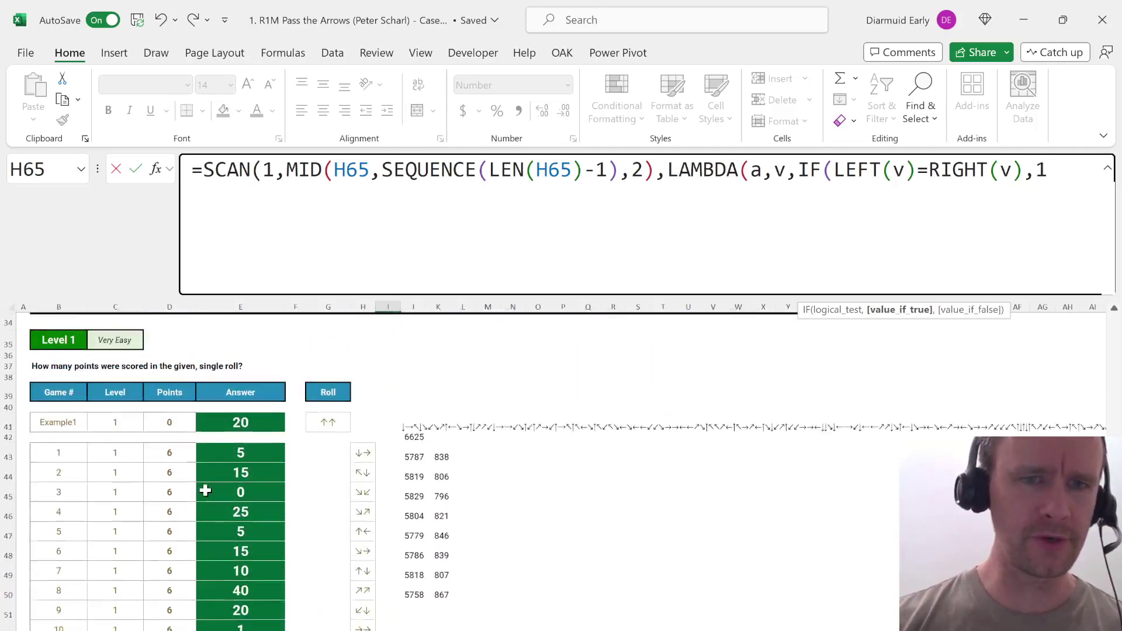
scroll(205, 491, up, 4)
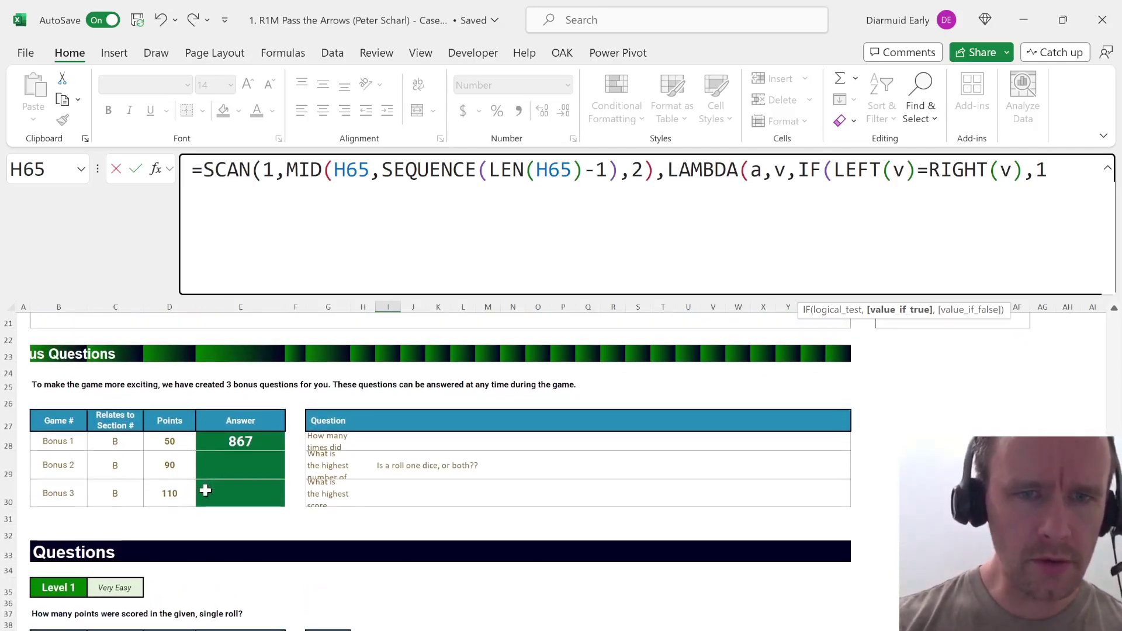
scroll(205, 491, down, 3)
scroll(205, 491, down, 5)
scroll(205, 491, down, 2)
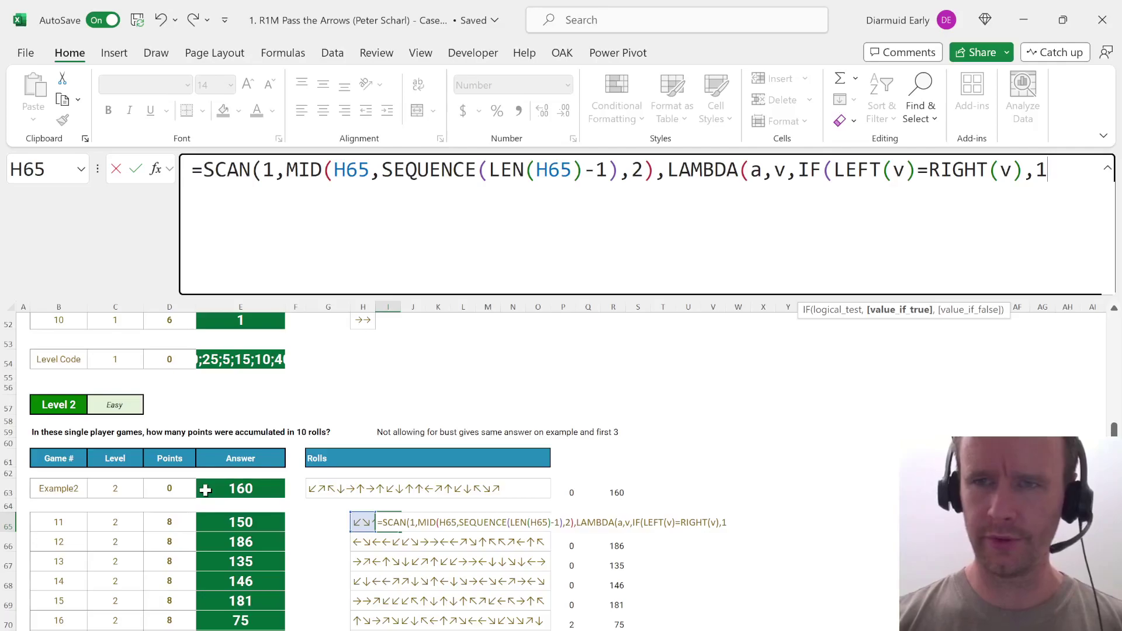
text(,)
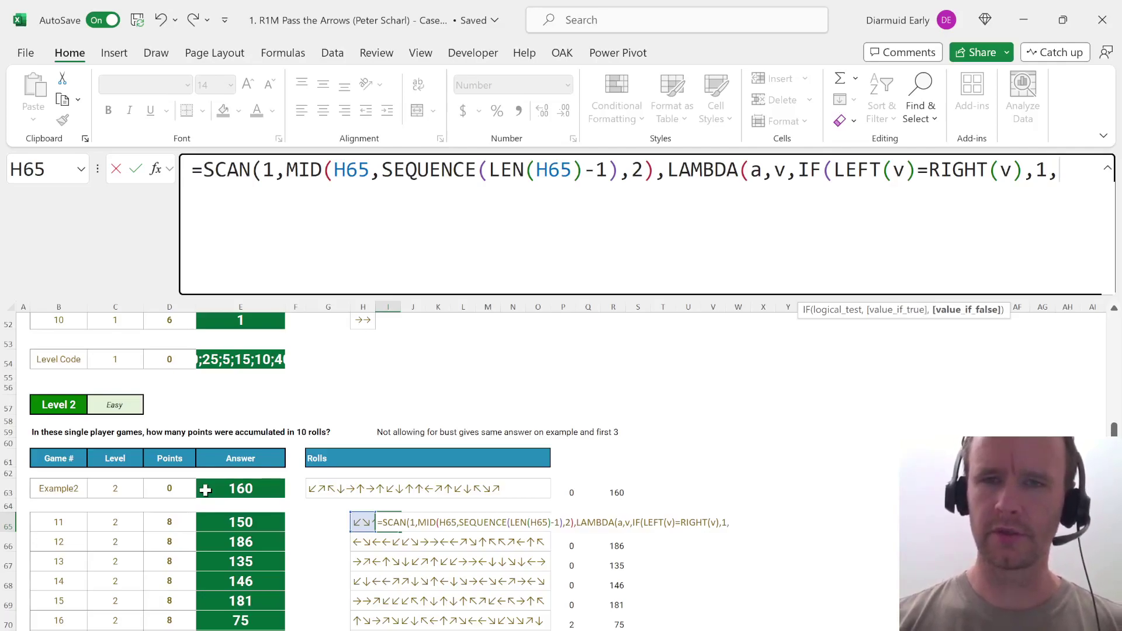
text(a+1))
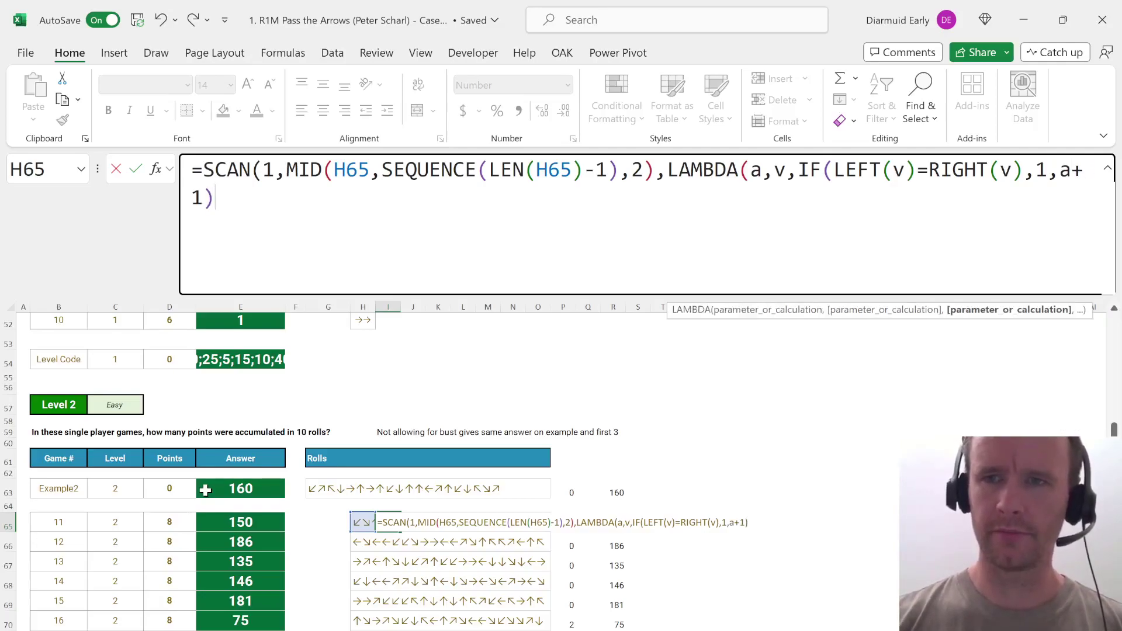
text()))
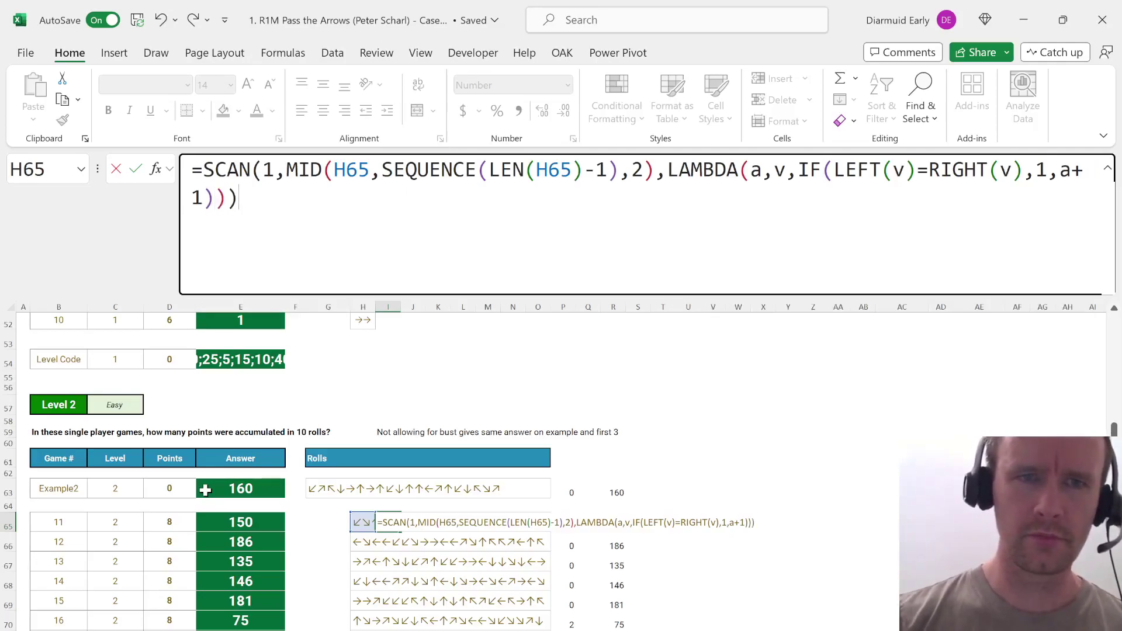
key(Return)
Check the spilled running counts in column I against game 11's arrow string in H65.
scroll(205, 490, down, 5)
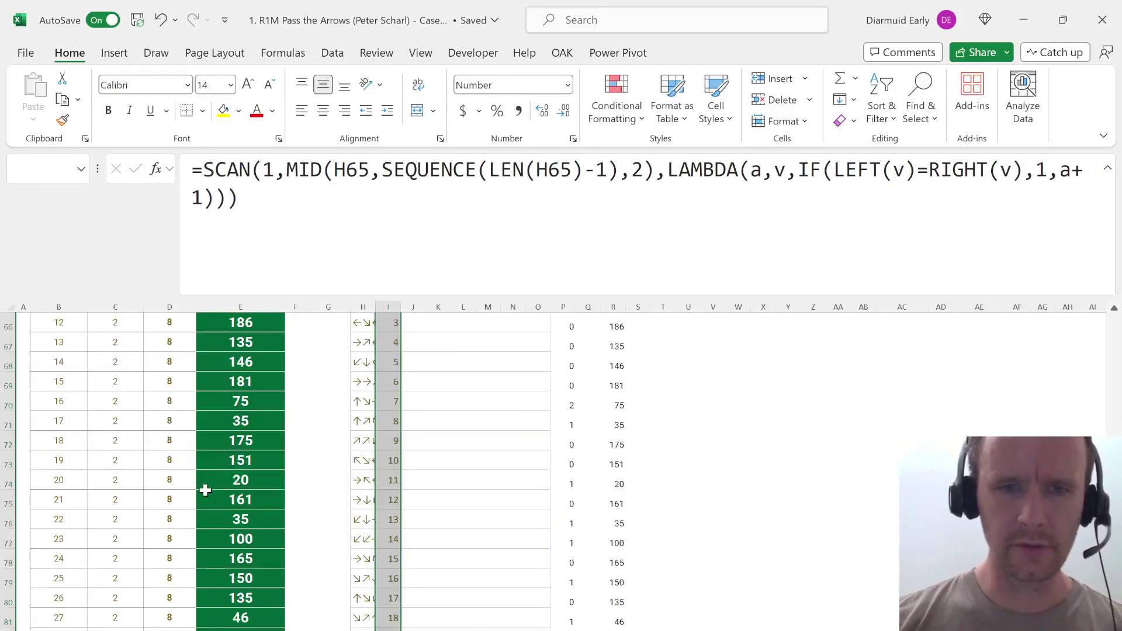
key(Down)
key(Down)
key(Down)
key(Down)
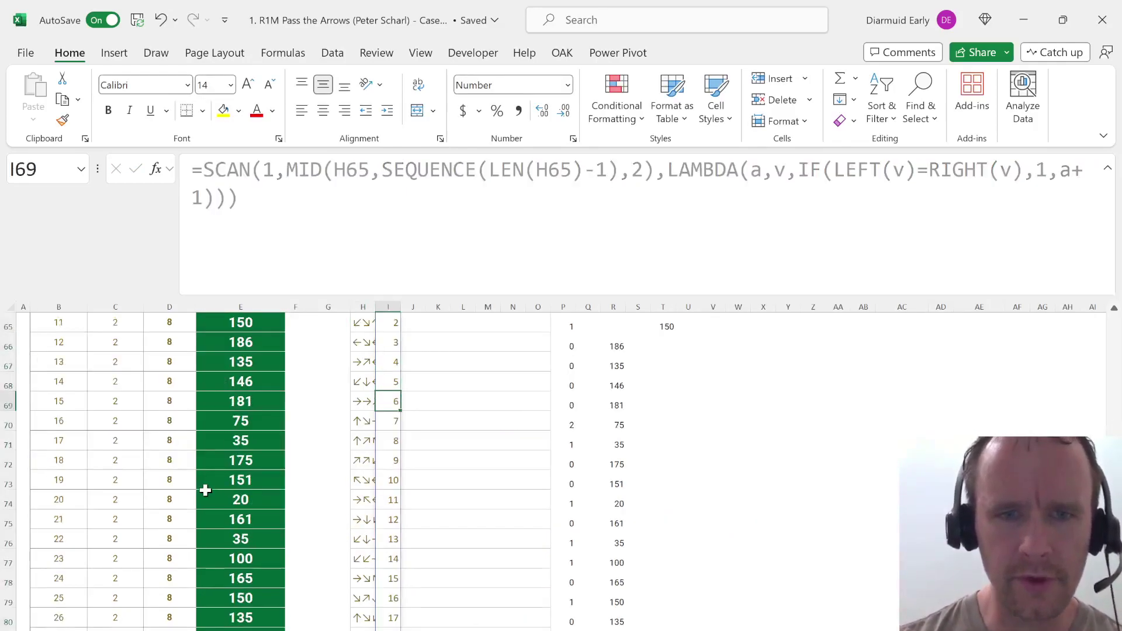
key(Down)
key(Down)
key(Down)
key(Down)
key(Down)
key(Down)
key(Down)
key(Down)
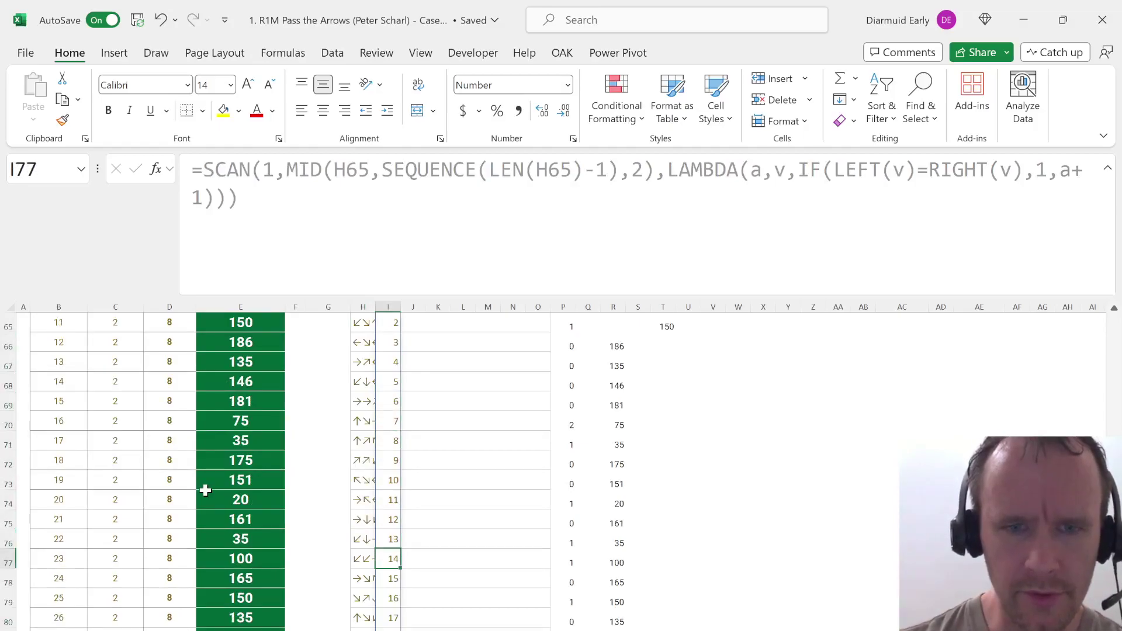
key(Down)
key(Down)
key(Down)
key(Down)
key(Down)
key(Down)
key(Down)
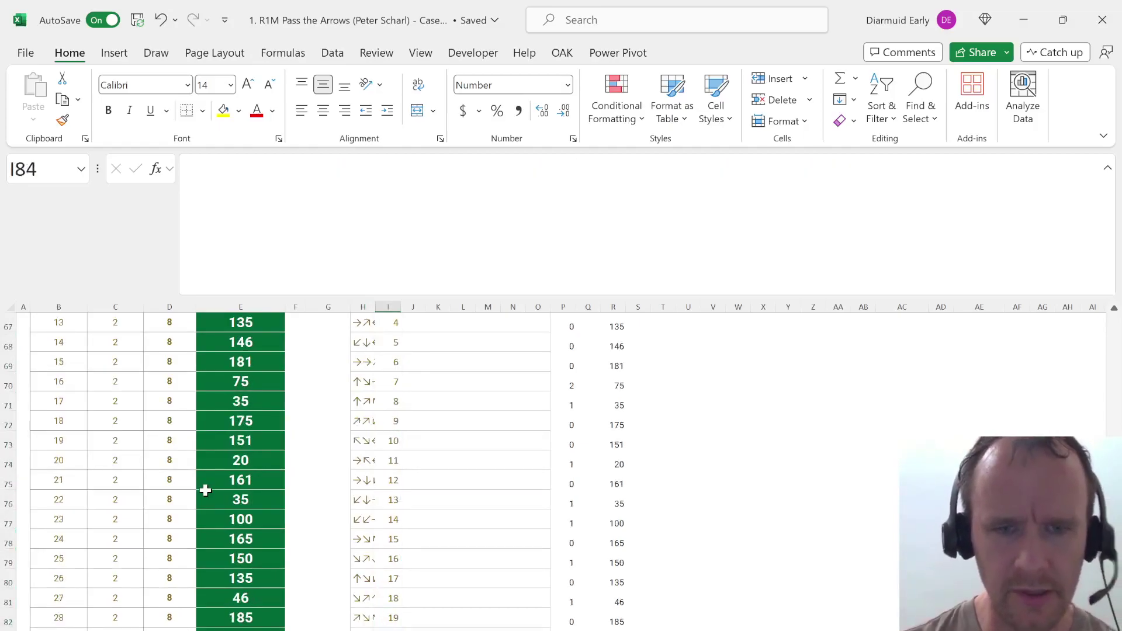
key(Down)
key(ctrl+Up)
key(Left)
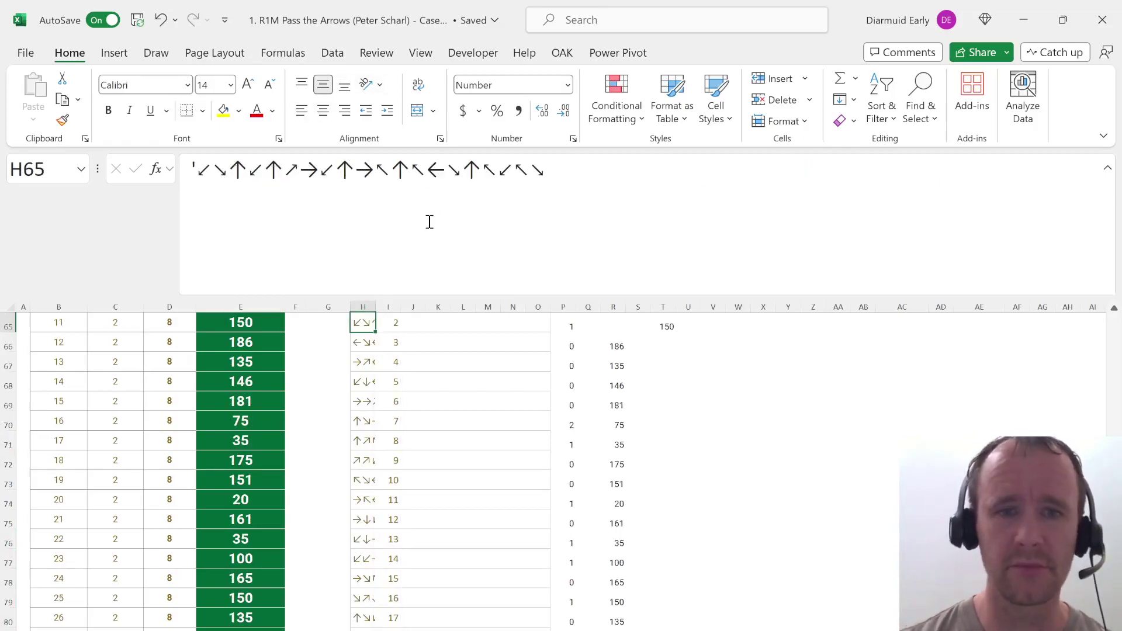
key(Right)
key(Up)
key(Up)
key(Down)
key(Down)
key(Left)
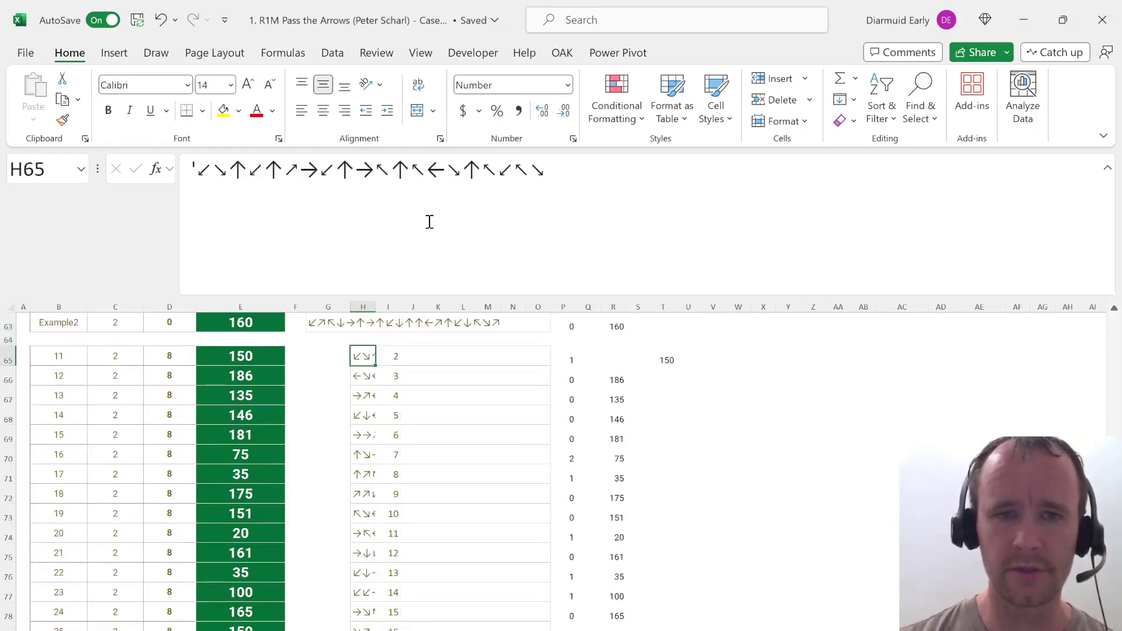
key(Left)
Read the full Bonus 2 question text.
scroll(347, 431, up, 5)
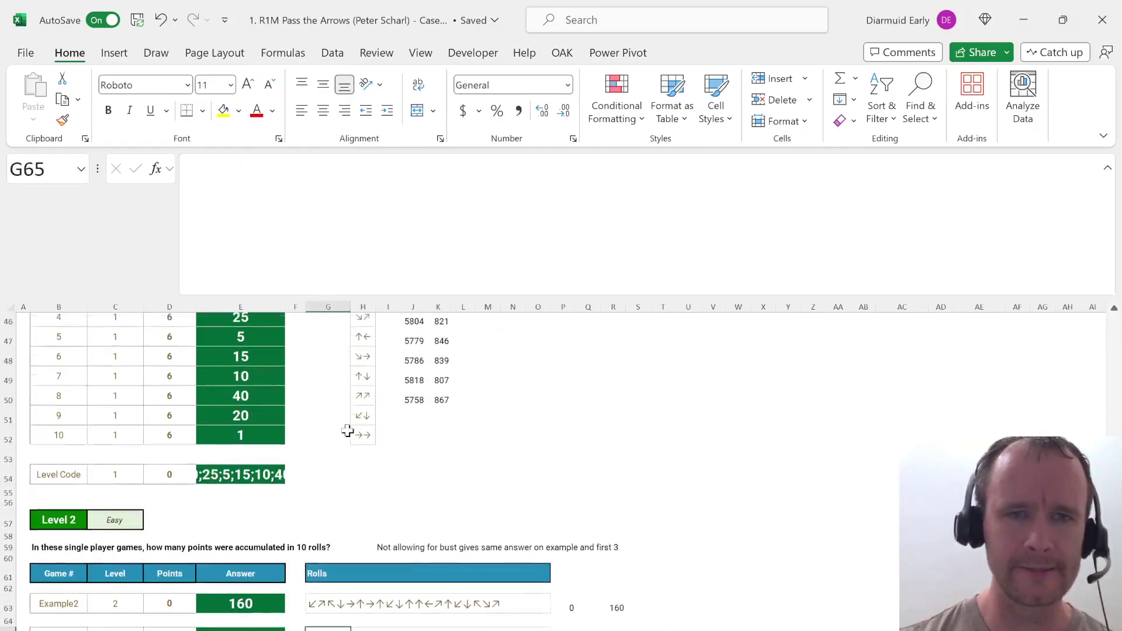
scroll(347, 430, up, 6)
scroll(346, 431, up, 3)
click(295, 487)
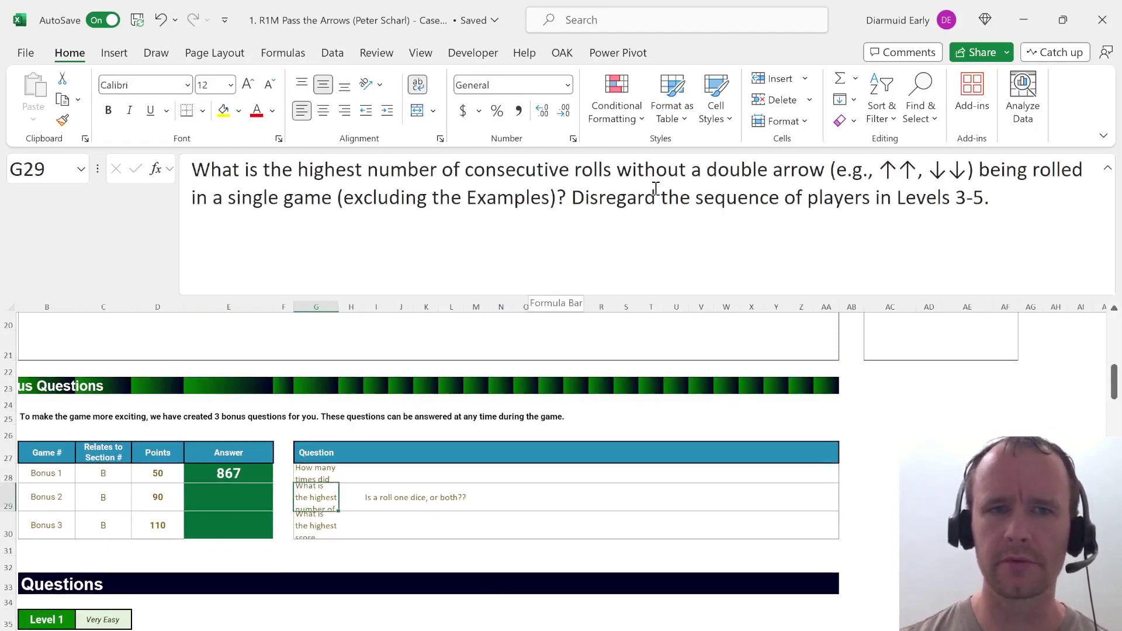
scroll(436, 579, down, 7)
scroll(436, 580, down, 5)
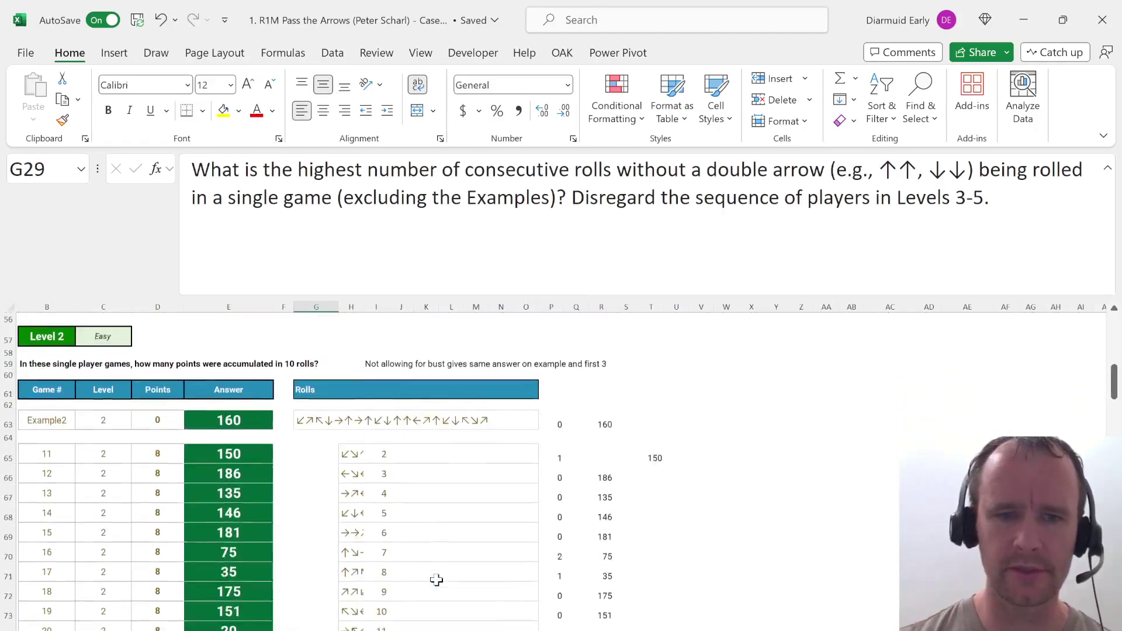
scroll(436, 579, down, 1)
Fill I65's SCAN formula down into I66 for game 12, then check H66's arrows.
click(377, 397)
key(Down)
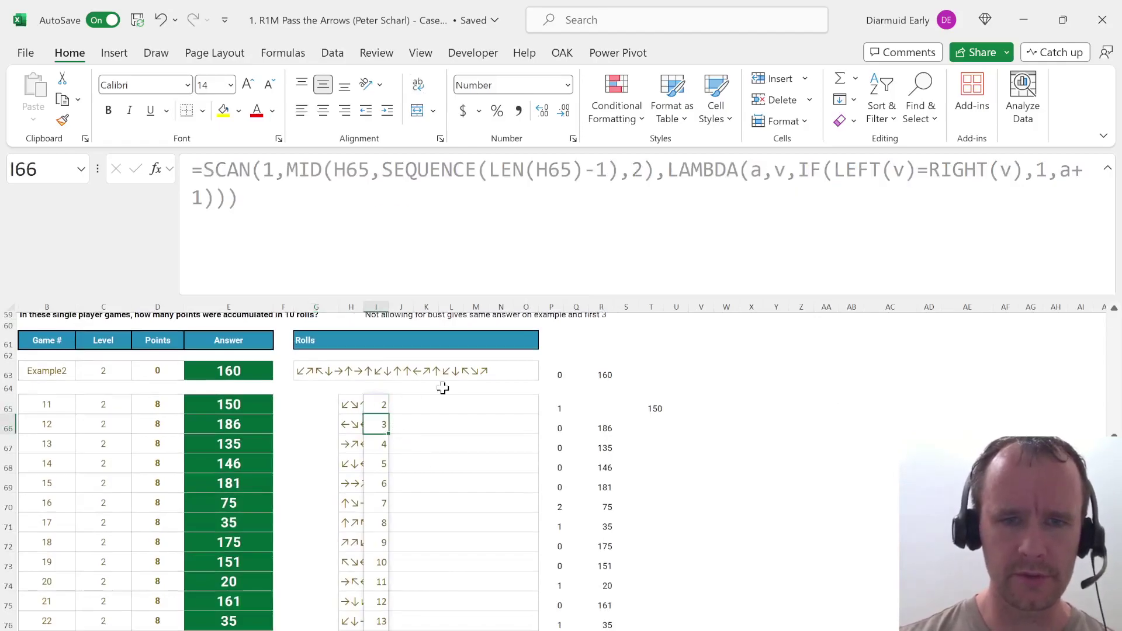
key(ctrl+d)
scroll(442, 389, down, 3)
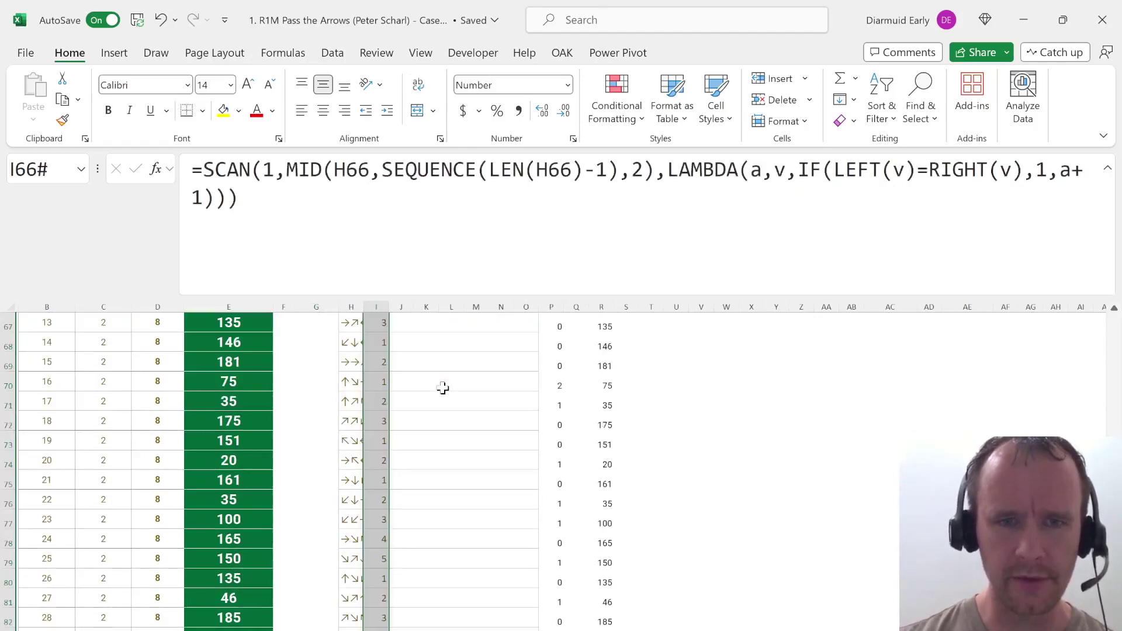
key(Up)
key(Down)
key(Left)
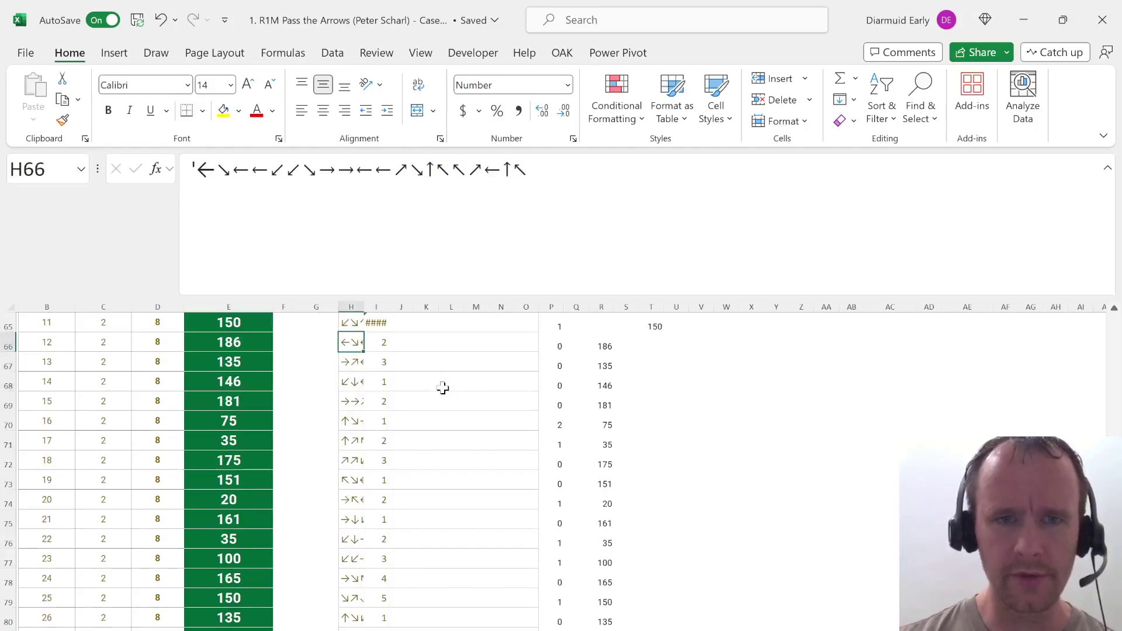
drag(205, 171, 333, 175)
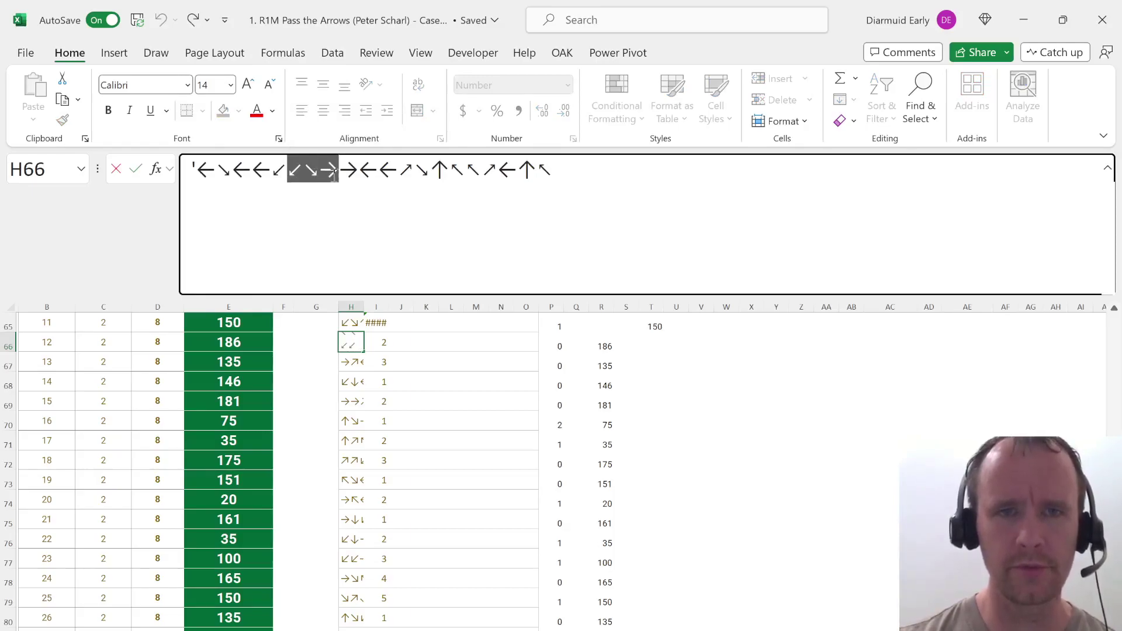
key(Escape)
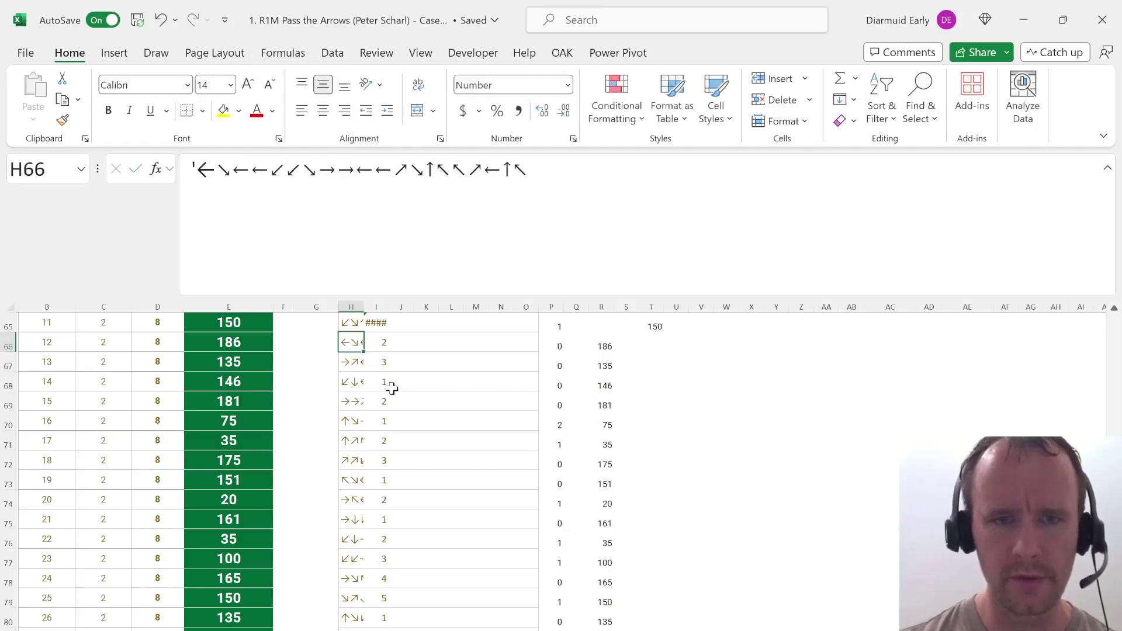
click(383, 348)
key(Up)
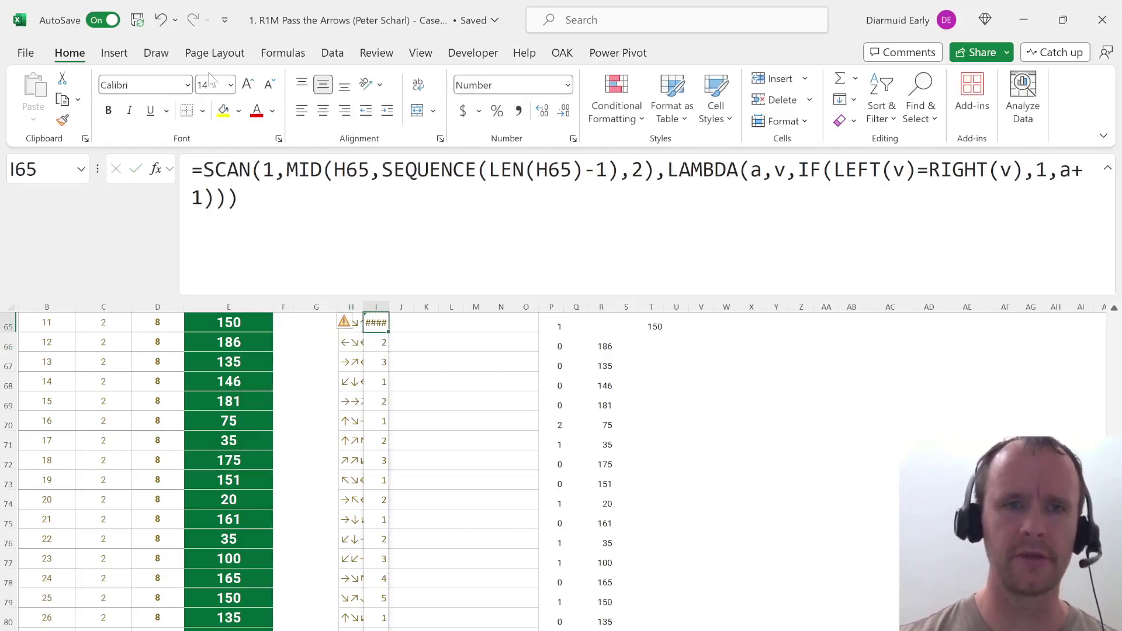
Wrap game 11's SCAN formula in MAX to return its longest streak.
click(199, 159)
text(max)
key(Tab)
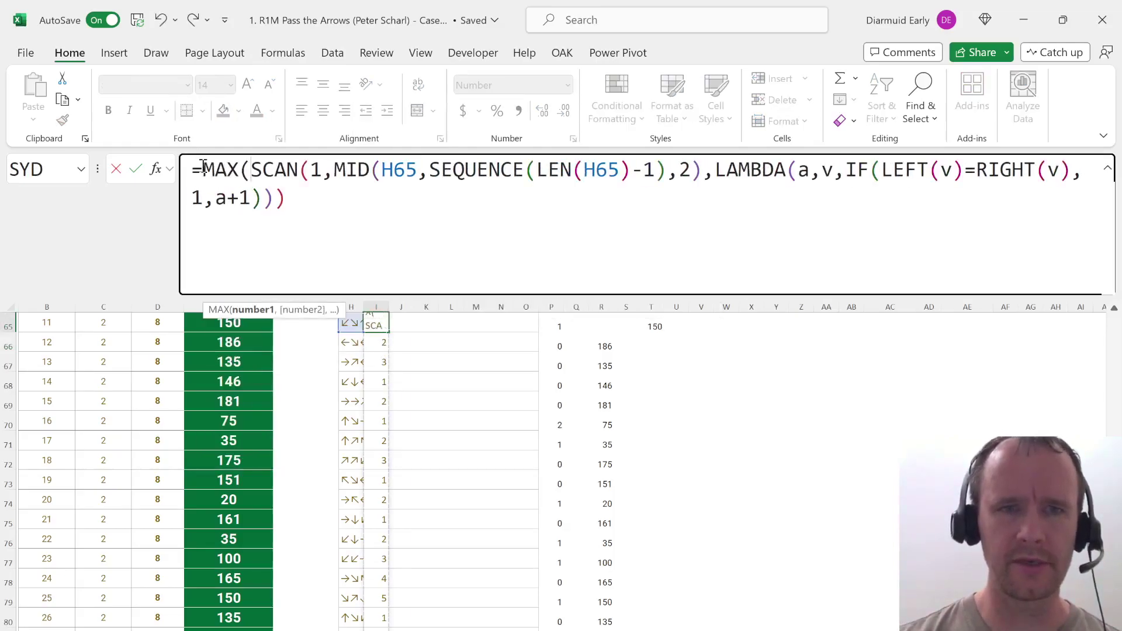
key(End)
text())
key(Return)
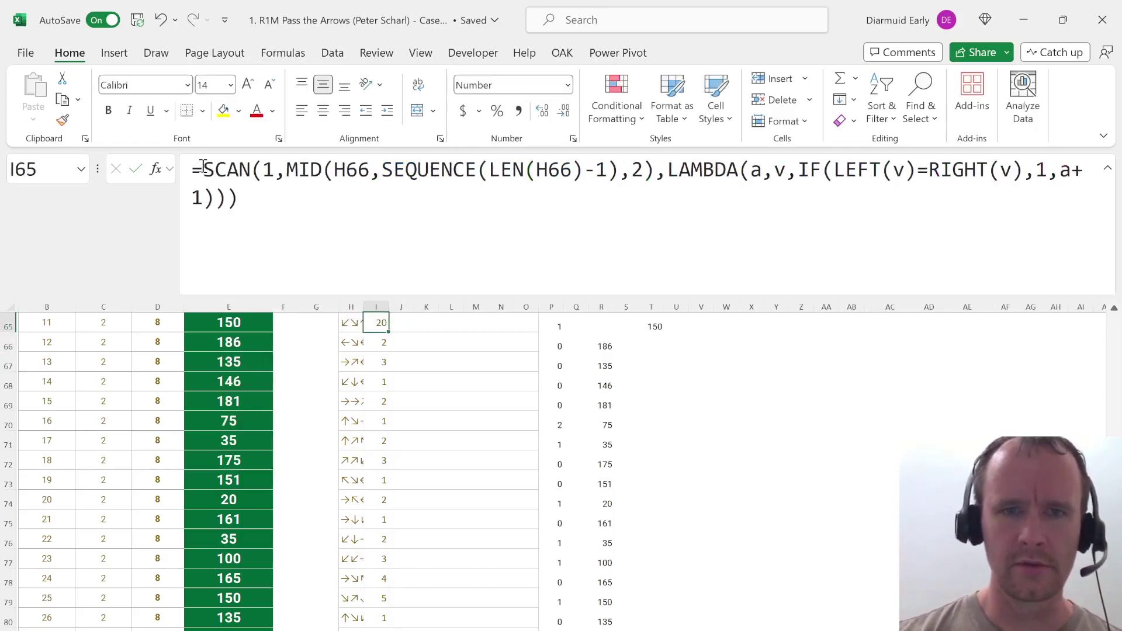
Fill the MAX streak formula down all Level 2 result cells.
key(Up)
key(ctrl+shift+Down)
key(ctrl+d)
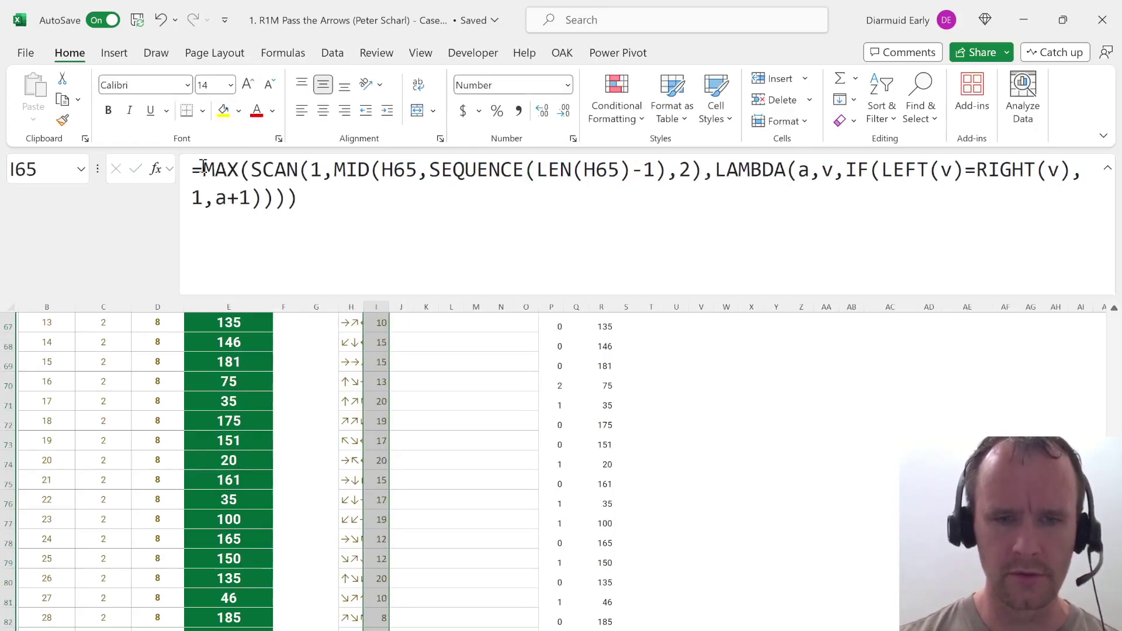
key(shift+BackSpace)
key(ctrl+Down)
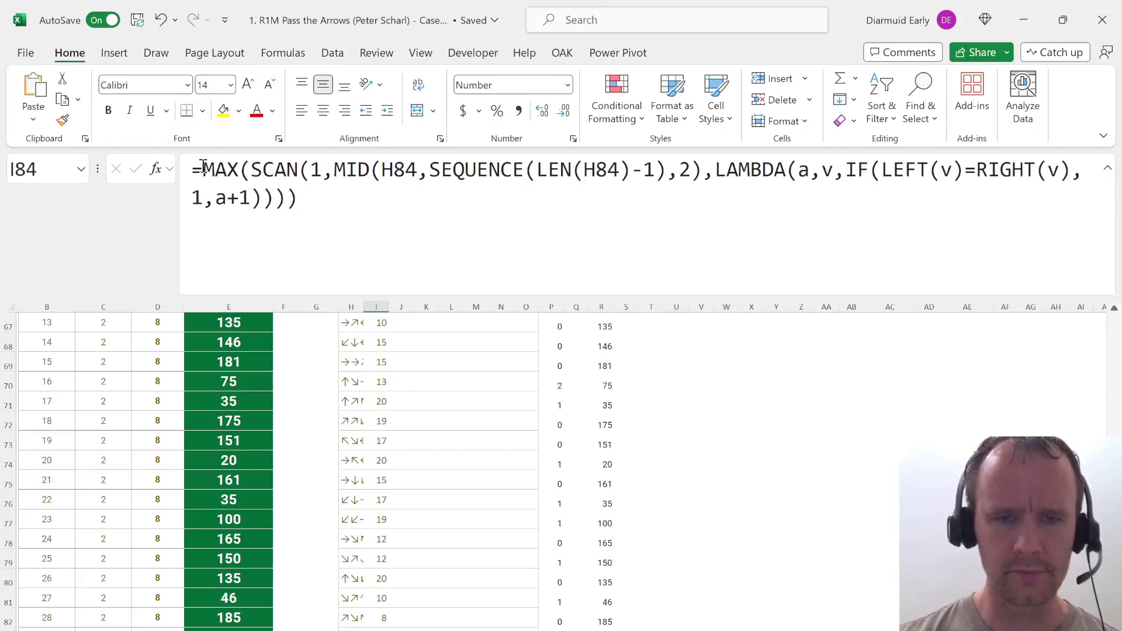
key(ctrl+Up)
key(ctrl+Up)
key(Down)
key(Up)
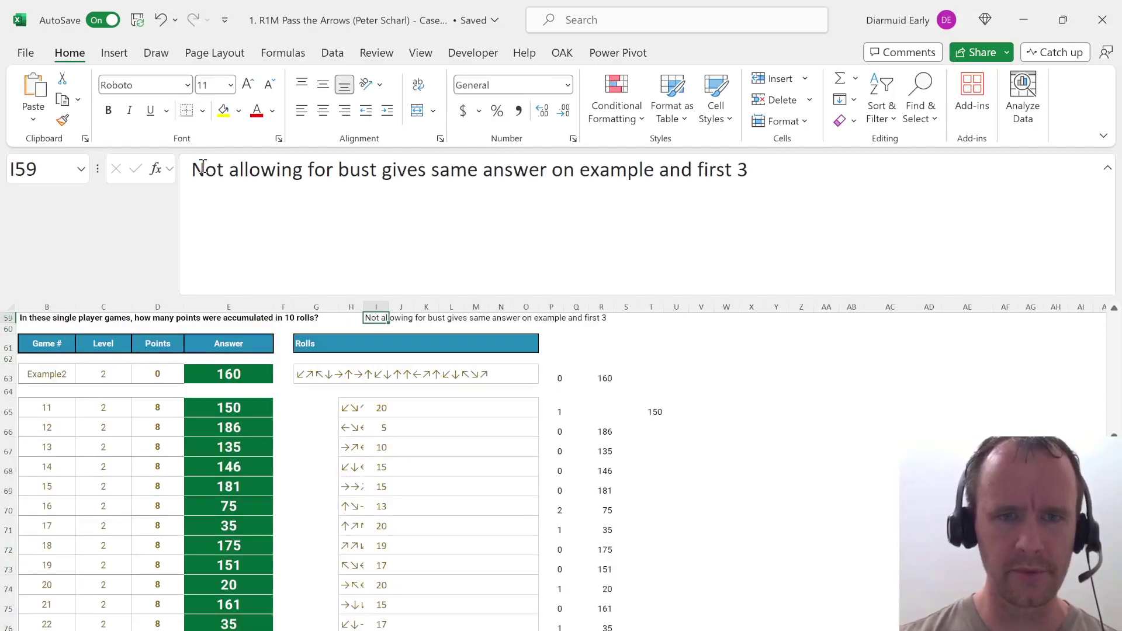
Paste the streak formula into the ten Level 1 result cells.
key(ctrl+Up)
key(ctrl+Up)
key(Down)
key(ctrl+Down)
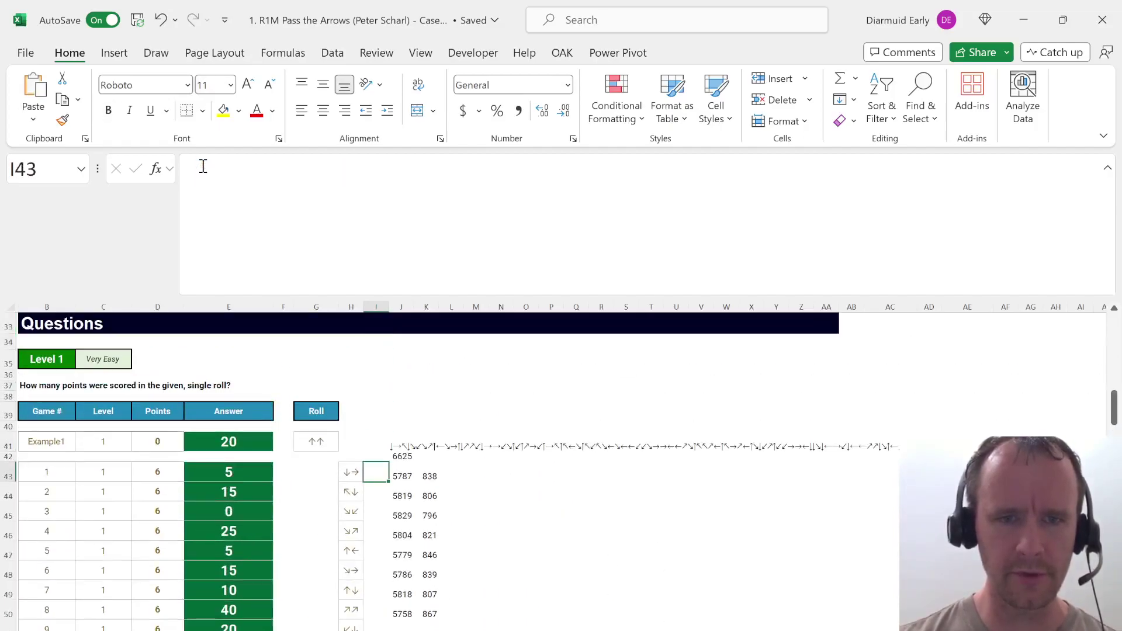
key(shift+Down)
key(shift+Down)
key(shift+Down)
key(shift+Down)
key(shift+Down)
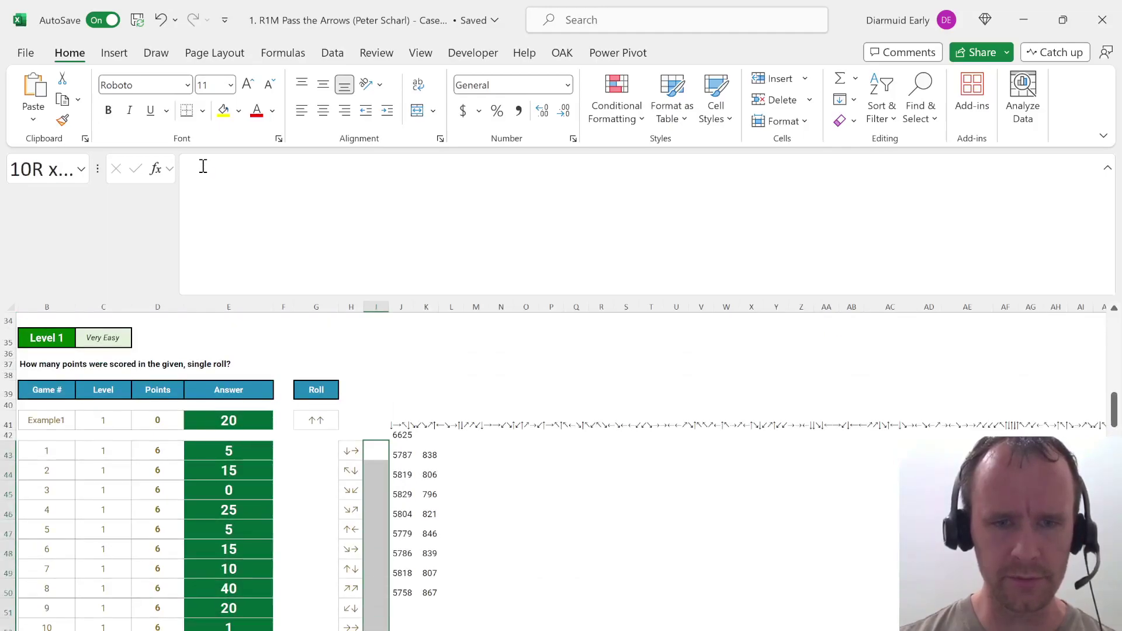
text(=MAX(SCAN(1,MID(H43,SEQUENCE(LEN(H43)-1),2),LAMBDA(a,v,IF(LEFT(v)=RIGHT(v),1,a+1)))))
key(ctrl+Down)
key(ctrl+Down)
key(ctrl+Down)
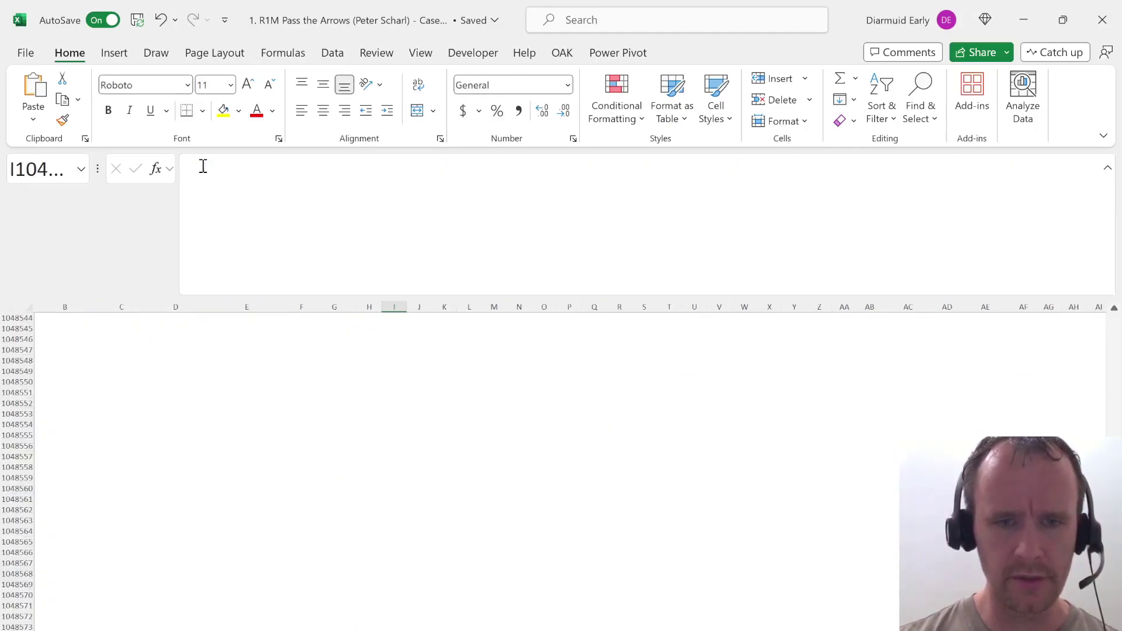
key(ctrl+Up)
key(Down)
Paste the streak formula into the twenty Level 3 result cells.
key(ctrl+Down)
key(Down)
key(Down)
key(Down)
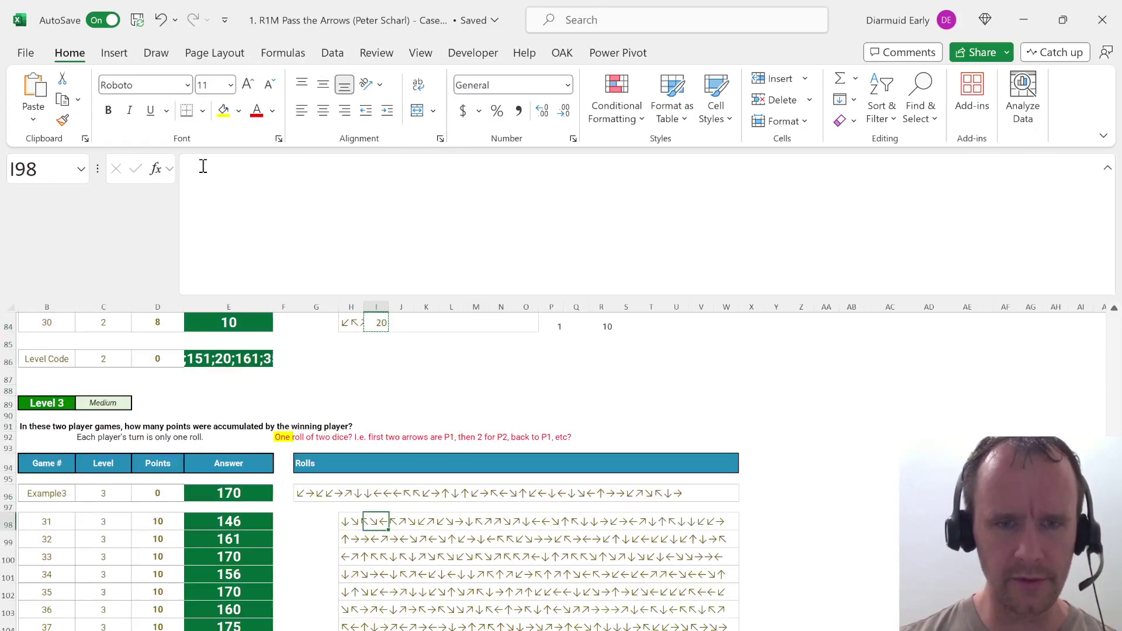
key(Left)
Copy the streak formula into the Level 4 and thirty Level 5 result cells.
key(ctrl+Down)
key(Right)
key(ctrl+shift+Up)
key(ctrl+v)
key(Left)
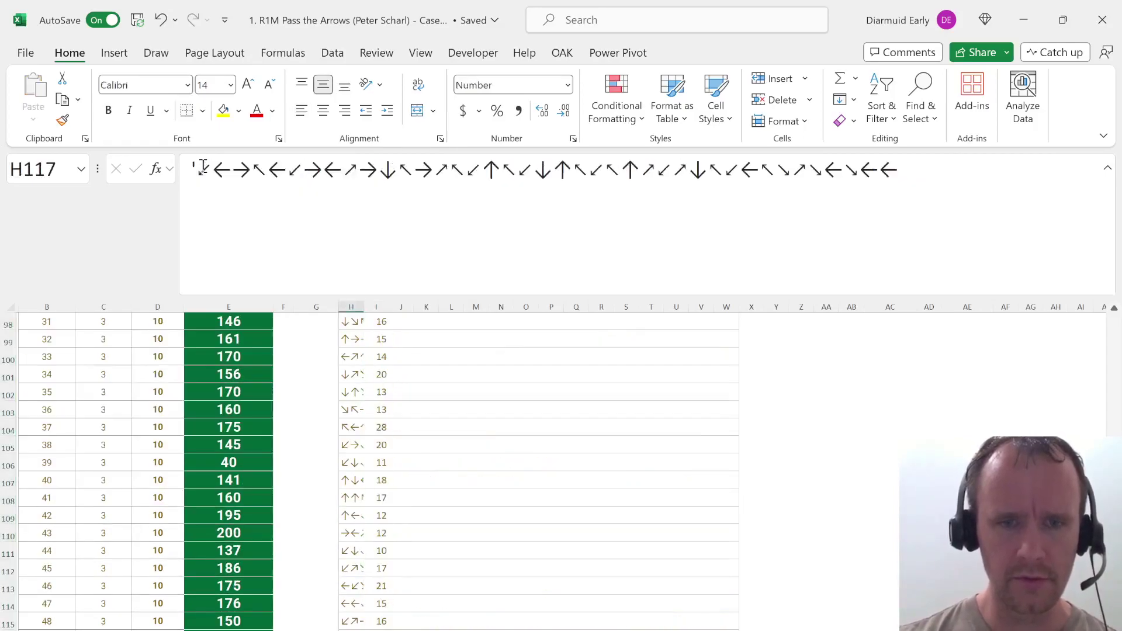
key(Right)
key(ctrl+c)
key(Left)
key(ctrl+Down)
key(ctrl+Down)
key(ctrl+Down)
key(ctrl+shift+Down)
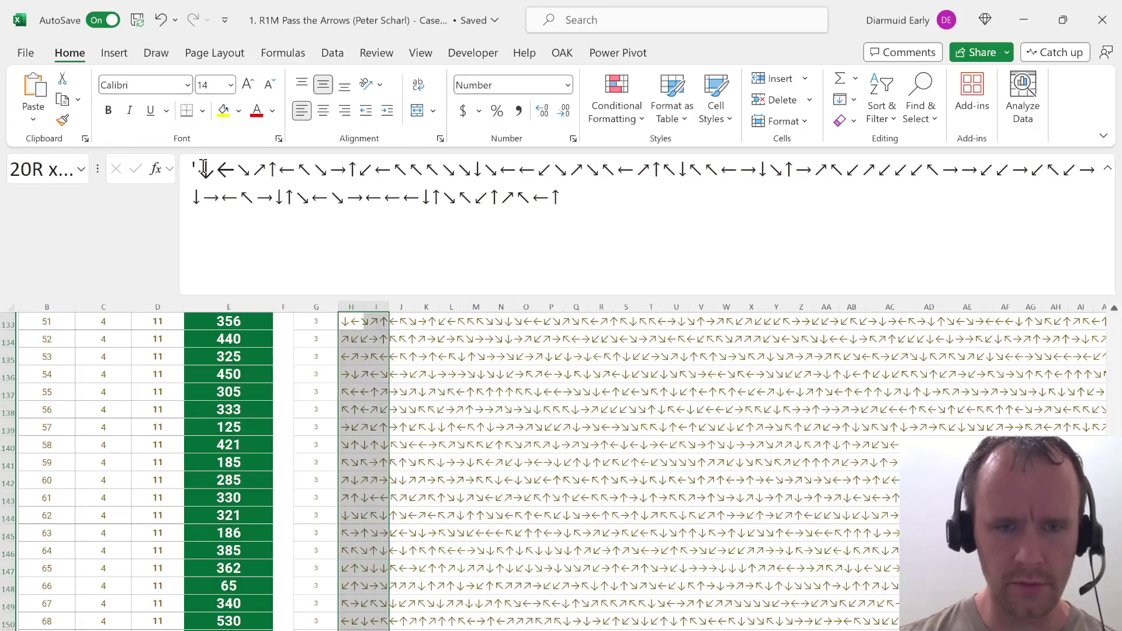
key(ctrl+v)
key(Down)
key(Down)
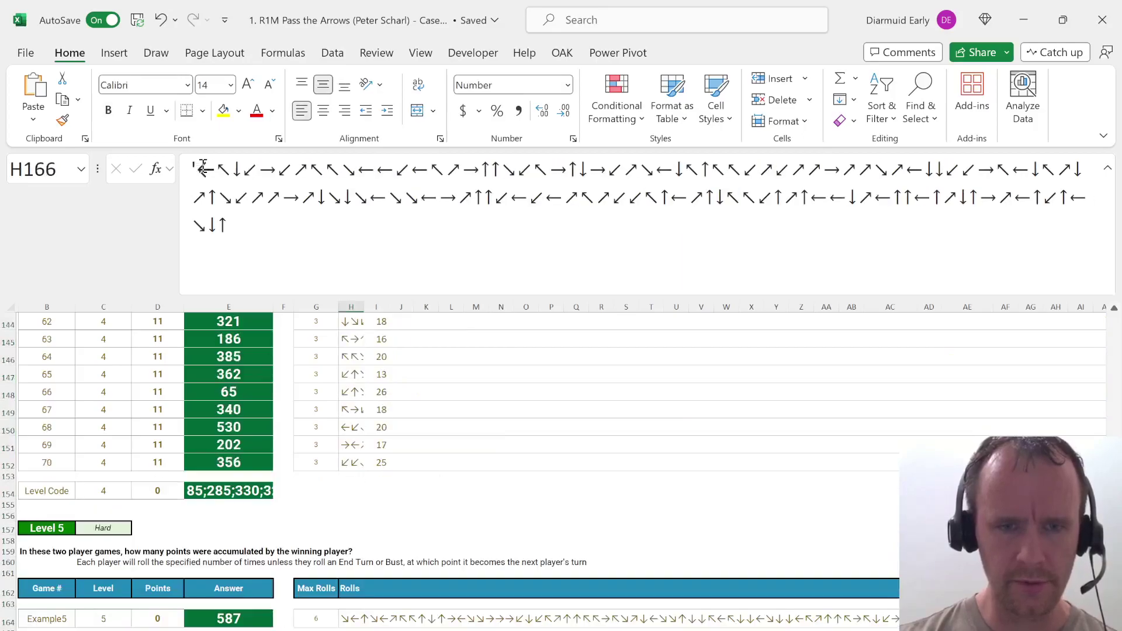
key(Right)
key(ctrl+shift+Down)
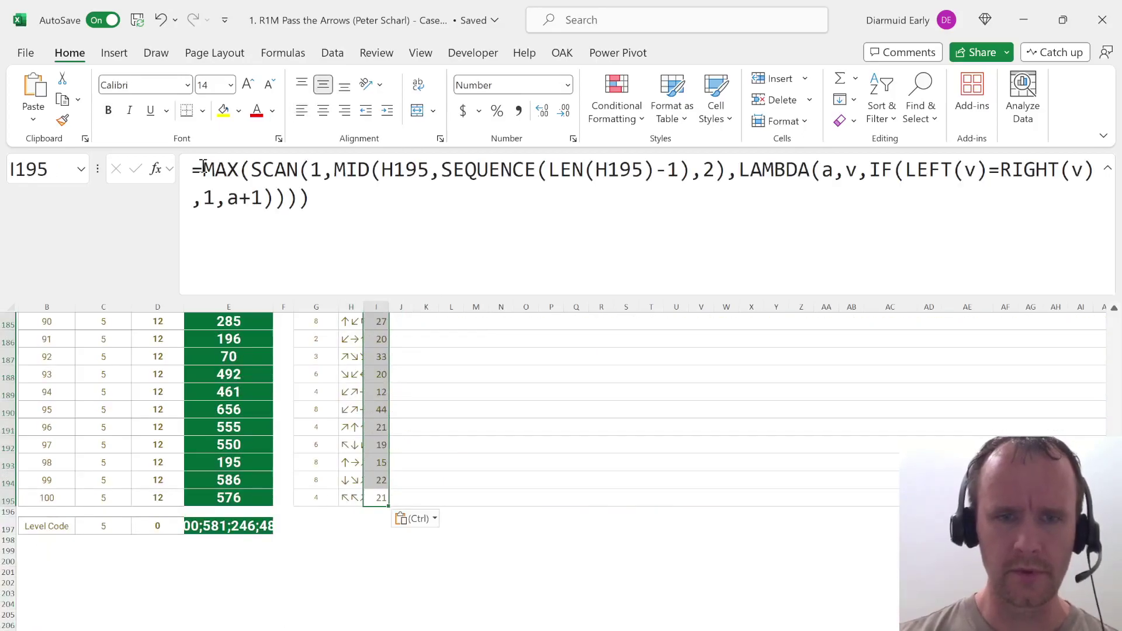
key(ctrl+Page_Up)
Move the stray note from I29 over to L29.
scroll(347, 404, down, 5)
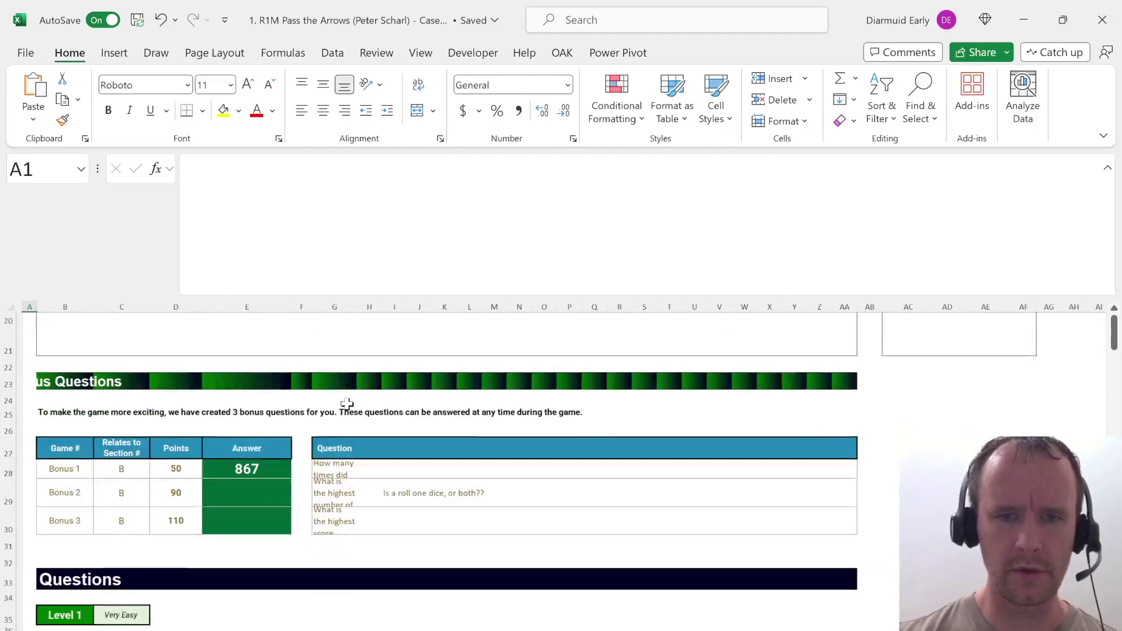
scroll(346, 402, down, 3)
scroll(350, 410, down, 1)
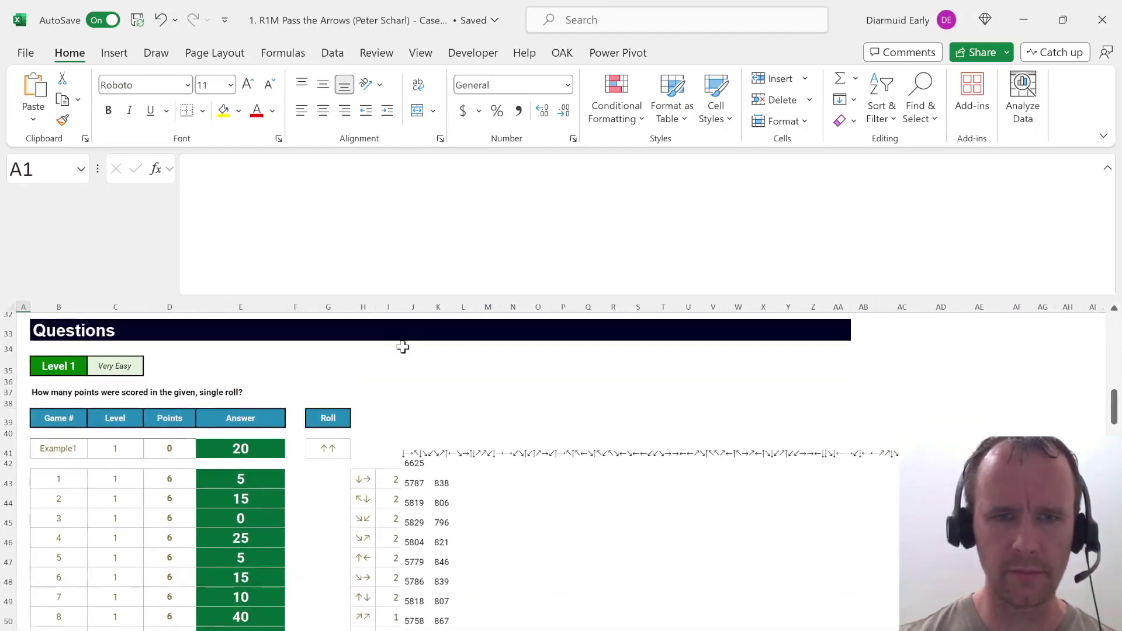
click(392, 304)
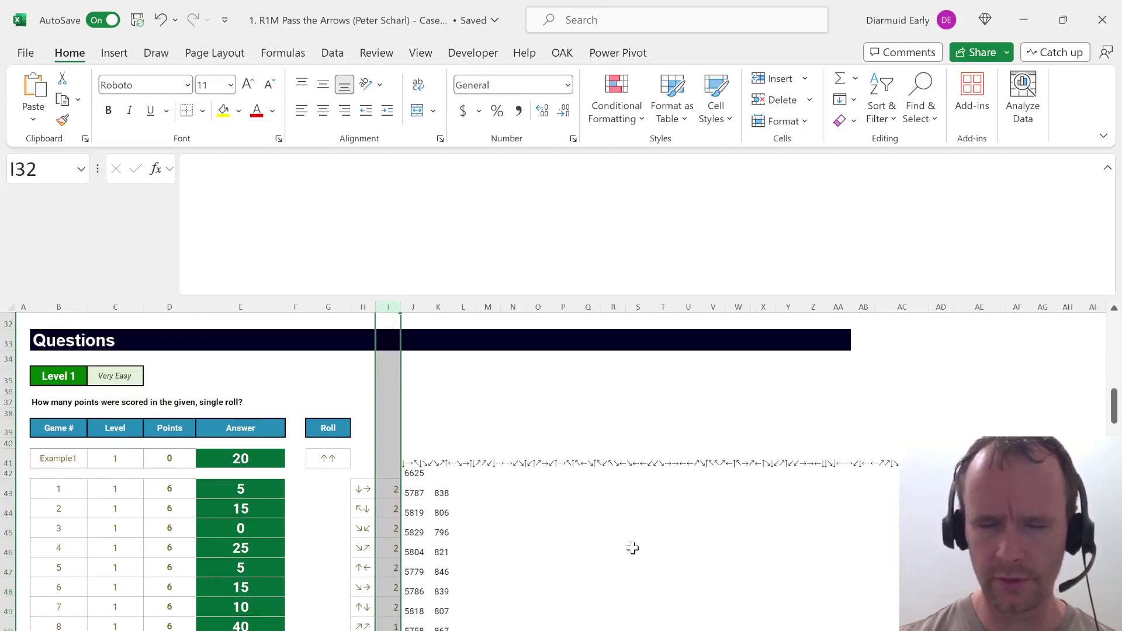
scroll(396, 396, up, 4)
scroll(398, 398, up, 1)
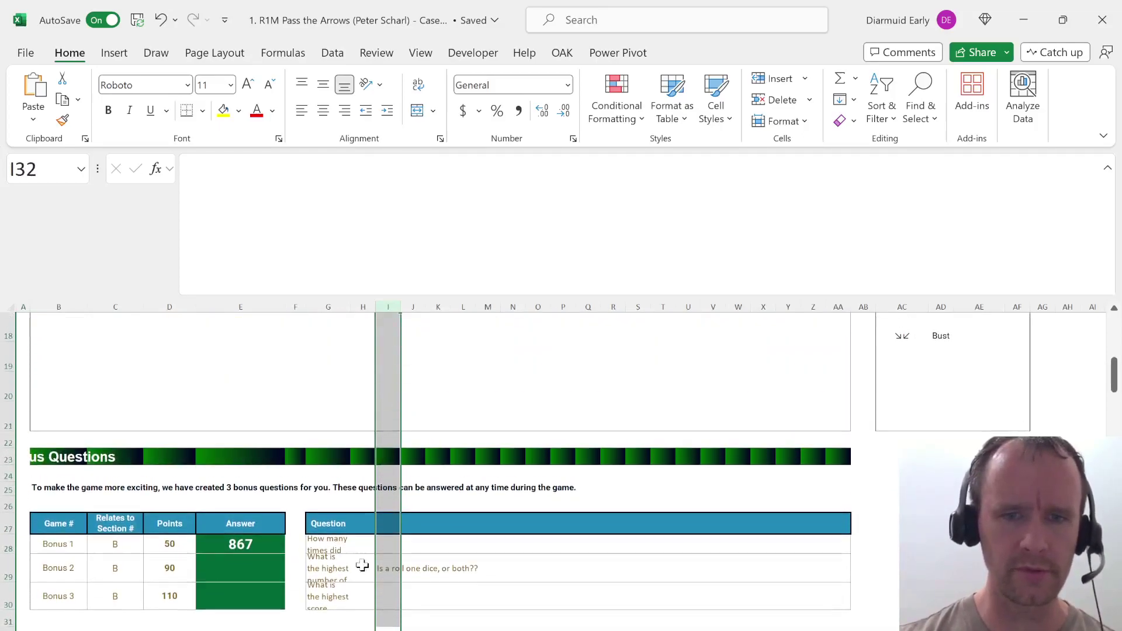
click(384, 576)
key(ctrl+x)
key(Right)
key(Right)
key(Right)
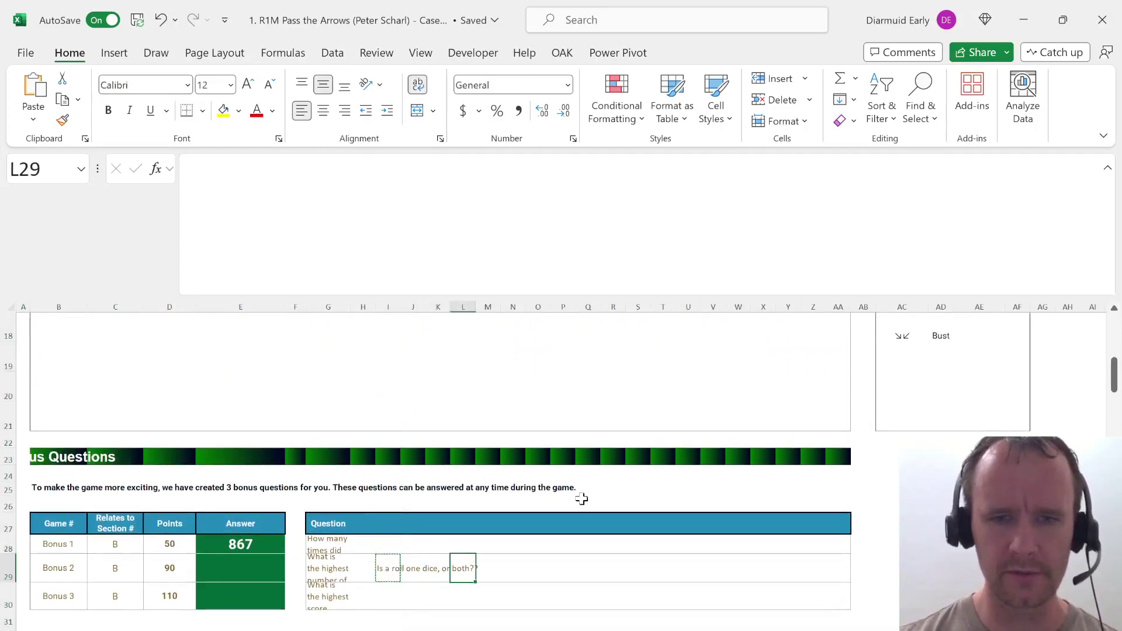
key(ctrl+v)
Move the Level 2 note from I59 to J59 and fill it yellow.
key(Left)
key(Left)
key(Left)
key(ctrl+Up)
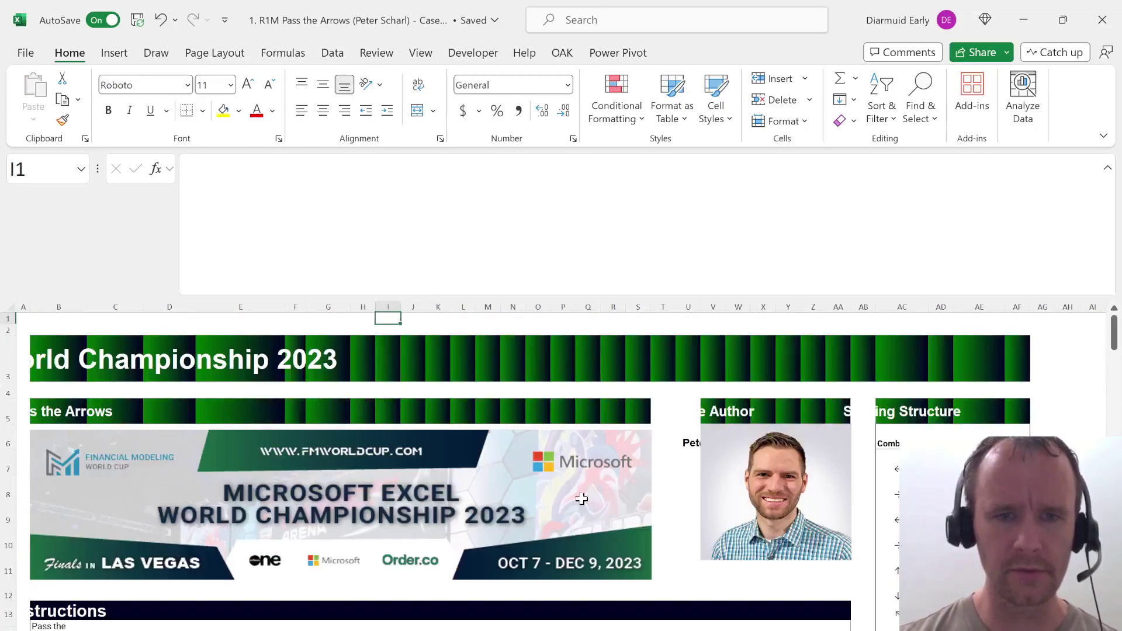
key(ctrl+Down)
key(ctrl+Down)
key(ctrl+Down)
key(ctrl+Up)
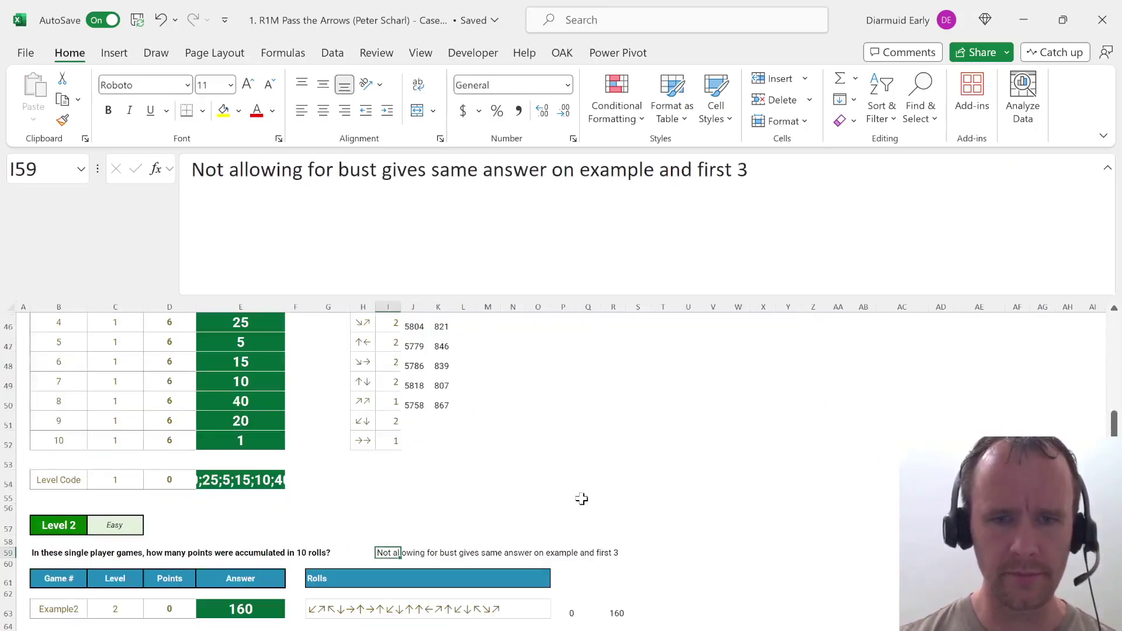
key(ctrl+x)
key(Right)
key(ctrl+v)
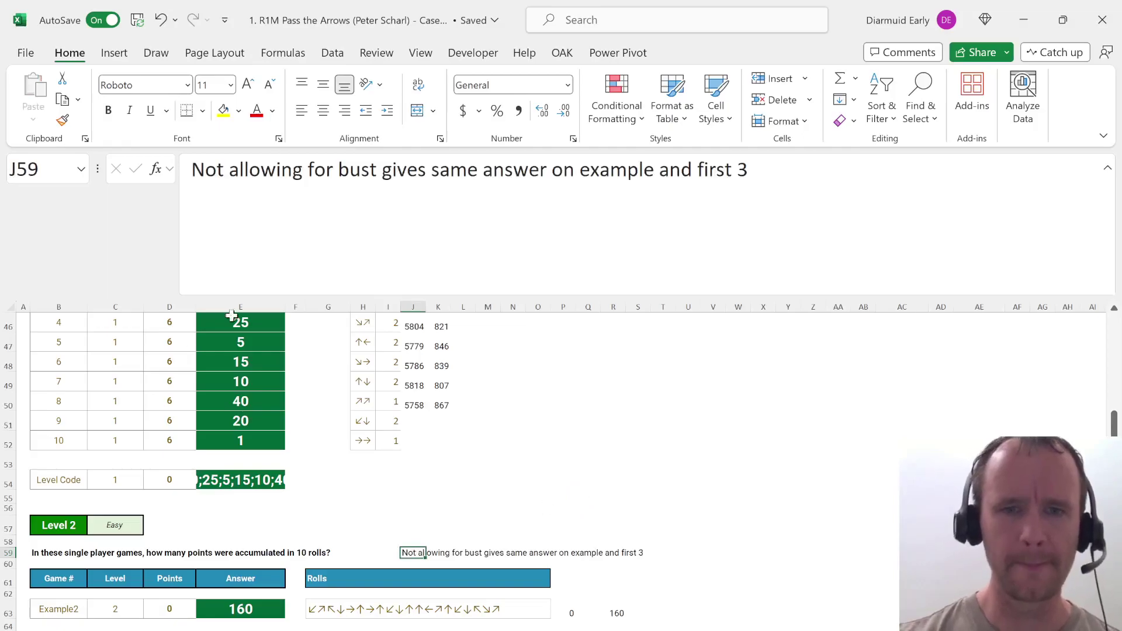
click(228, 114)
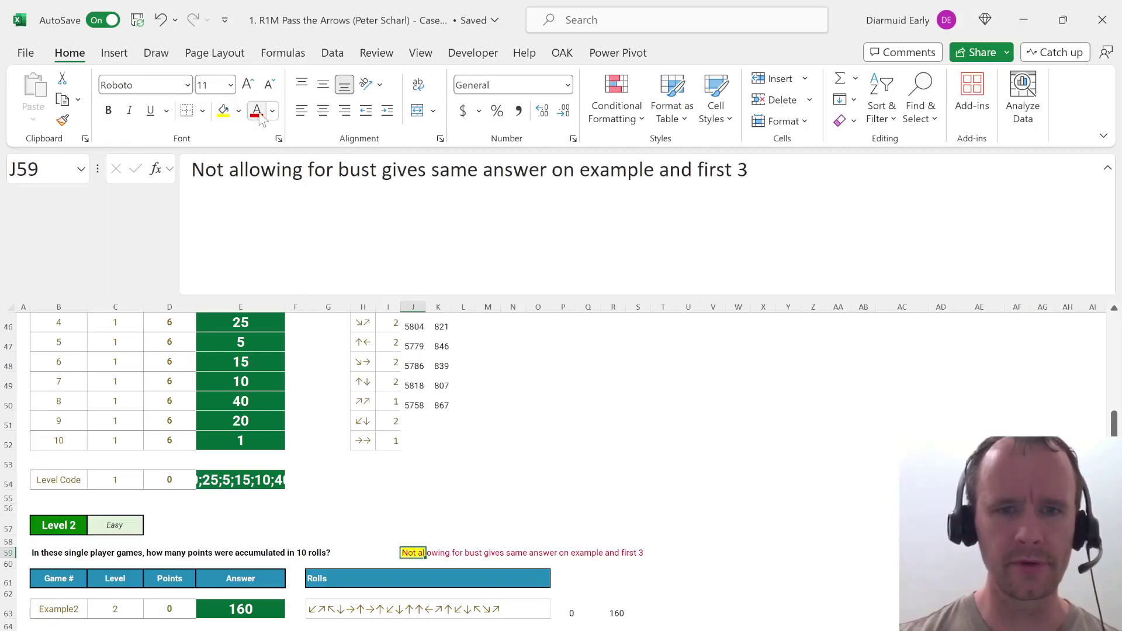
Highlight the dice-per-roll note in L29 yellow.
scroll(353, 502, up, 10)
click(461, 611)
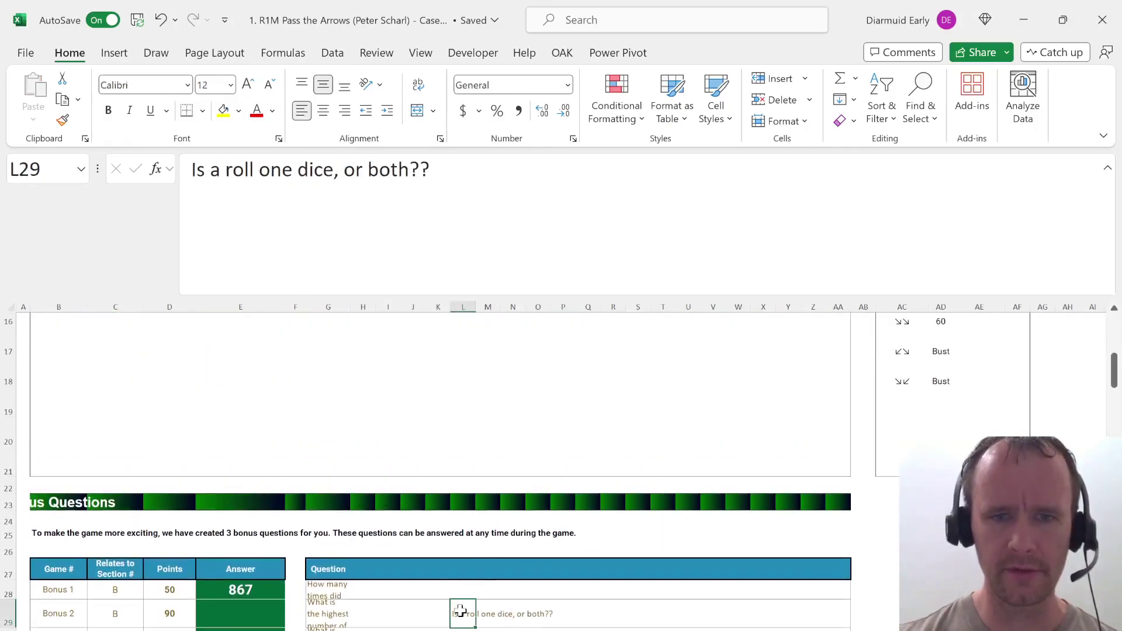
click(224, 112)
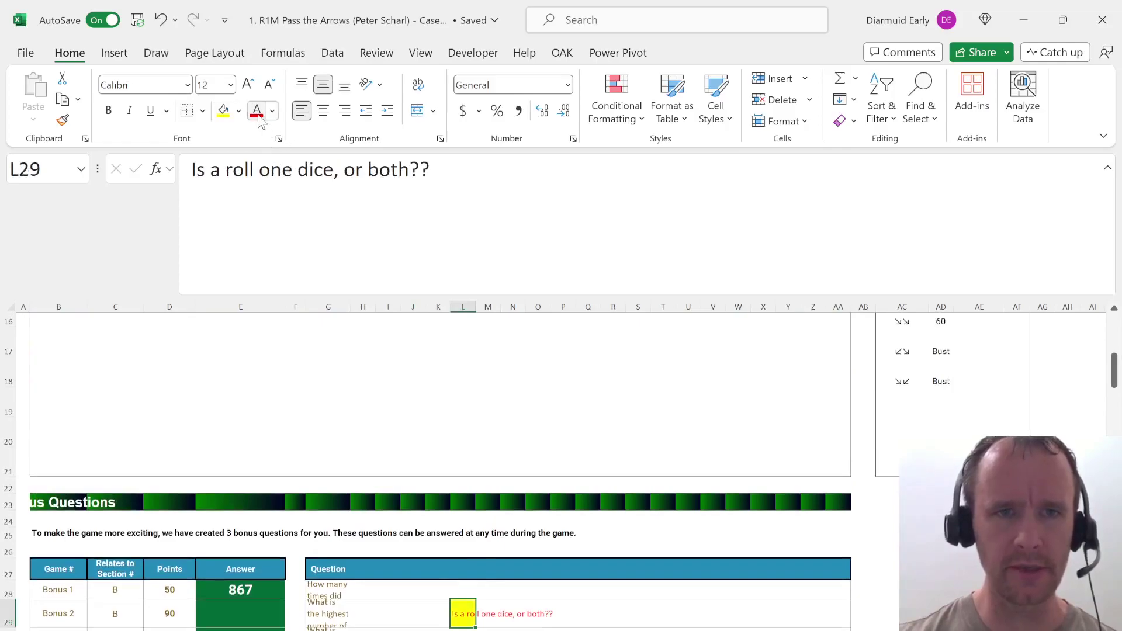
scroll(330, 421, down, 3)
scroll(333, 426, down, 3)
scroll(238, 406, up, 3)
scroll(243, 471, up, 1)
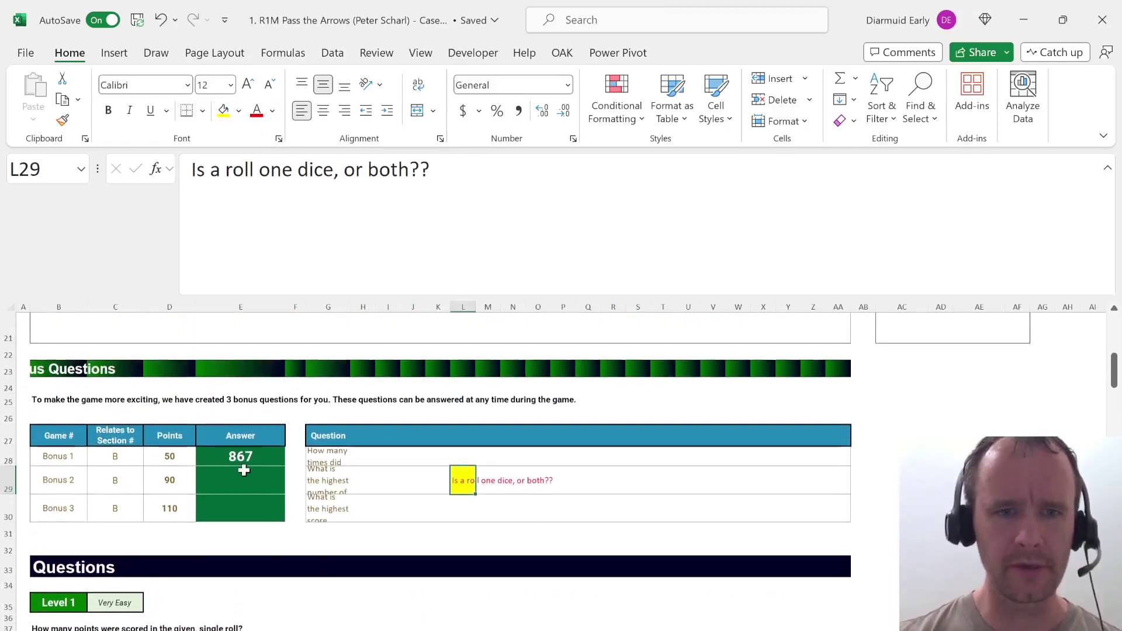
Enter =MAX over column I in E29, giving 65, then go to the G29 question.
click(245, 485)
text(=ma)
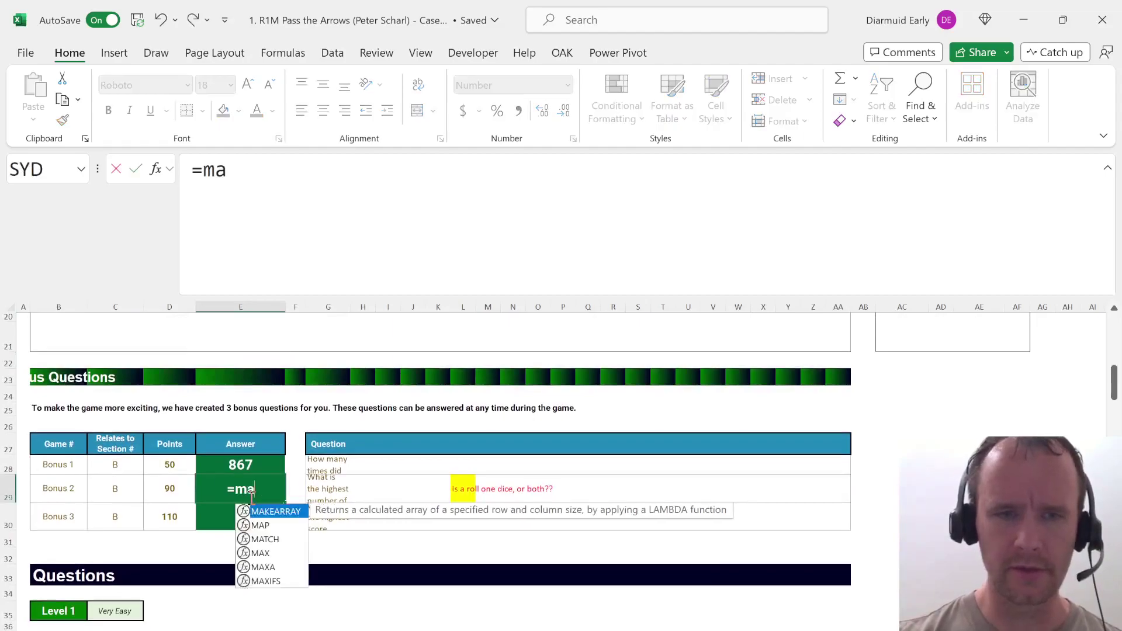
text(x)
key(Tab)
key(Right)
key(Right)
key(Right)
key(Right)
key(Right)
key(Down)
key(Down)
key(Down)
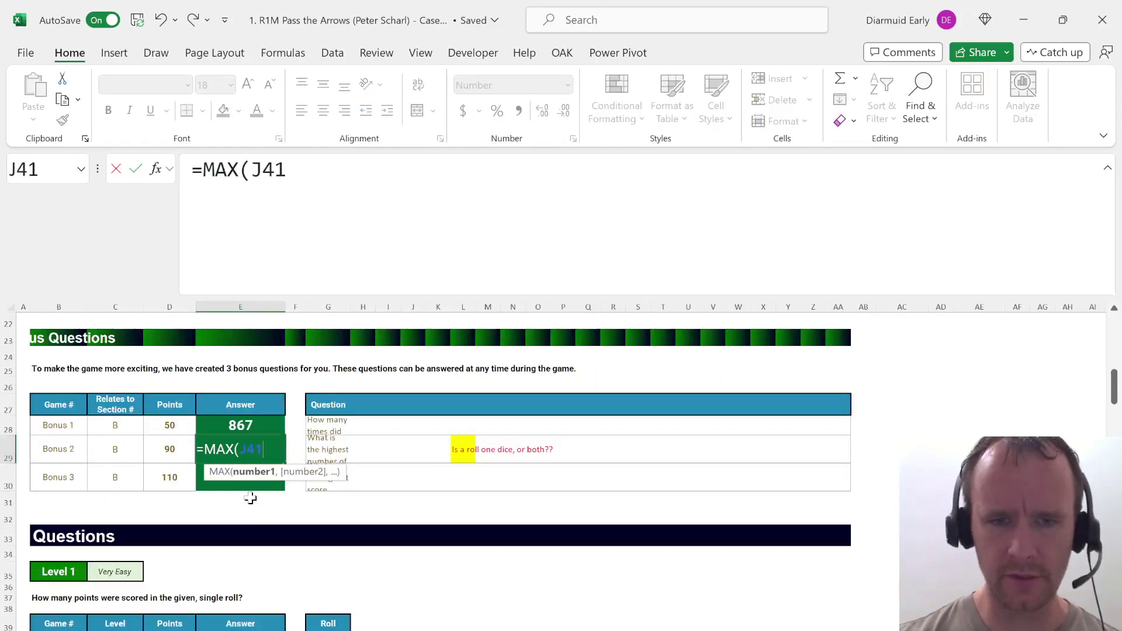
key(Down)
key(Down)
key(Down)
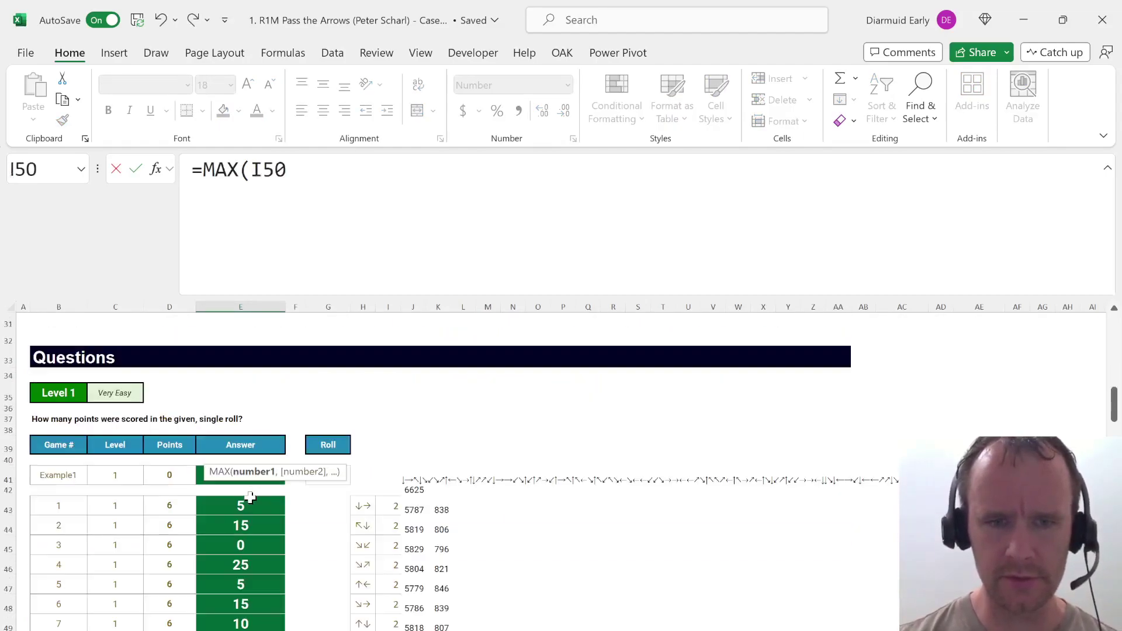
key(ctrl+space)
key(Return)
key(Up)
key(Up)
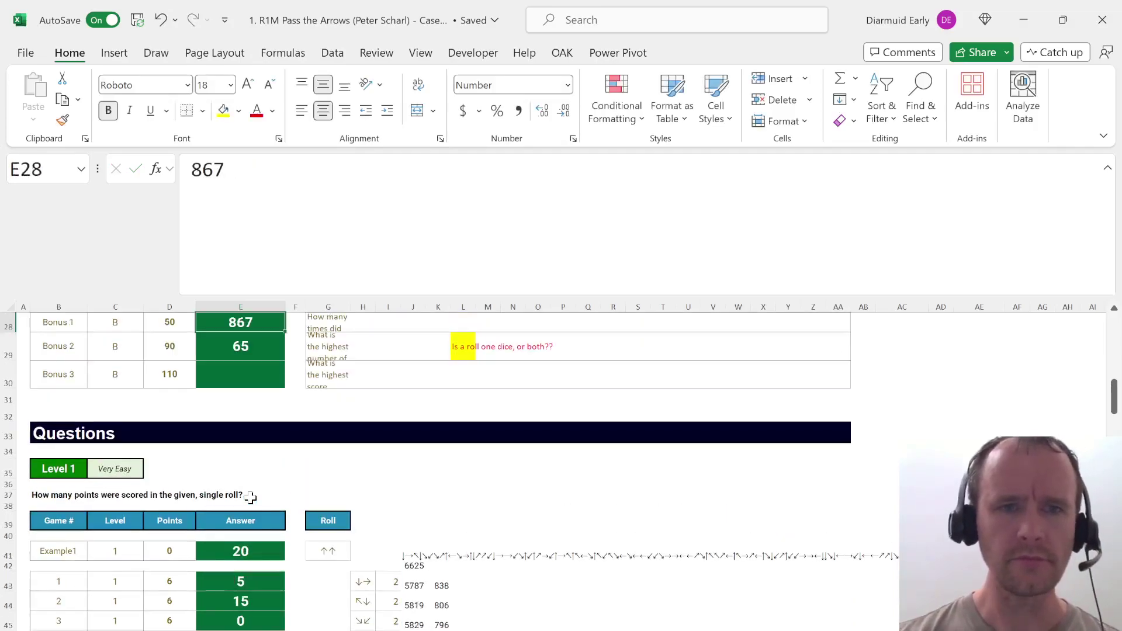
key(Right)
key(Right)
key(Down)
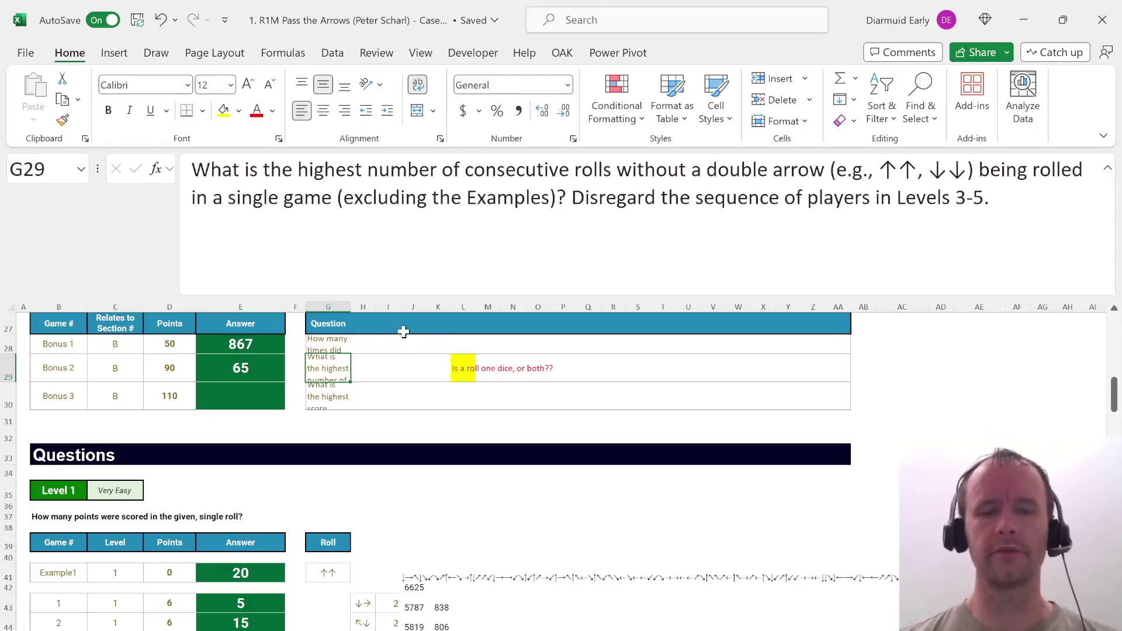
Review the existing I43/I44 streak formulas and insert a new empty column at J.
click(388, 623)
key(Up)
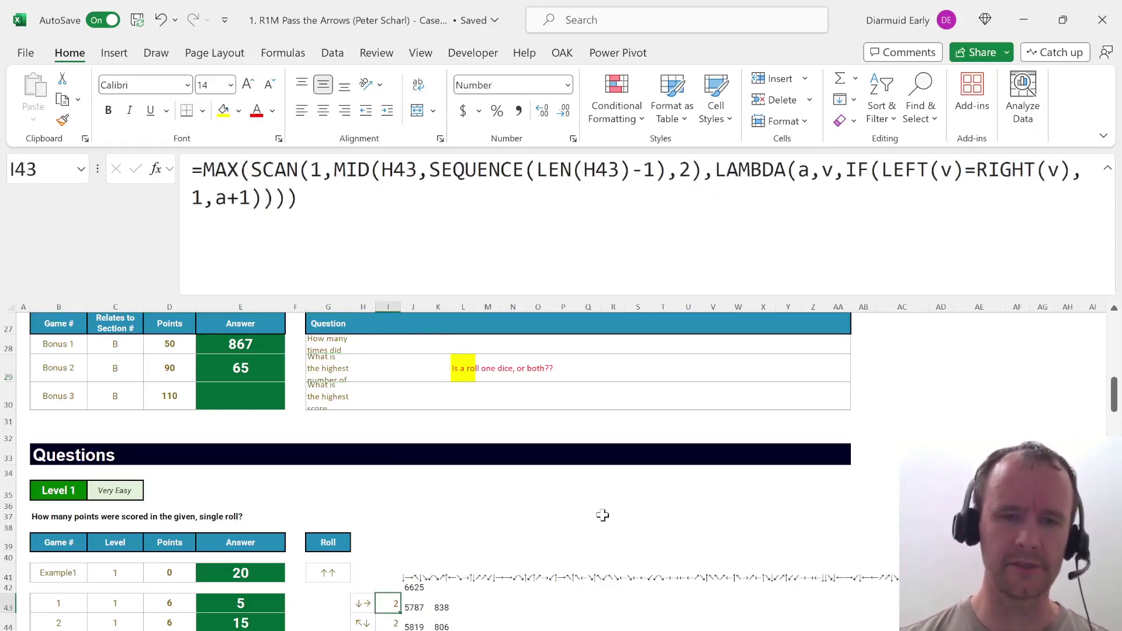
key(Right)
key(ctrl+shift+plus)
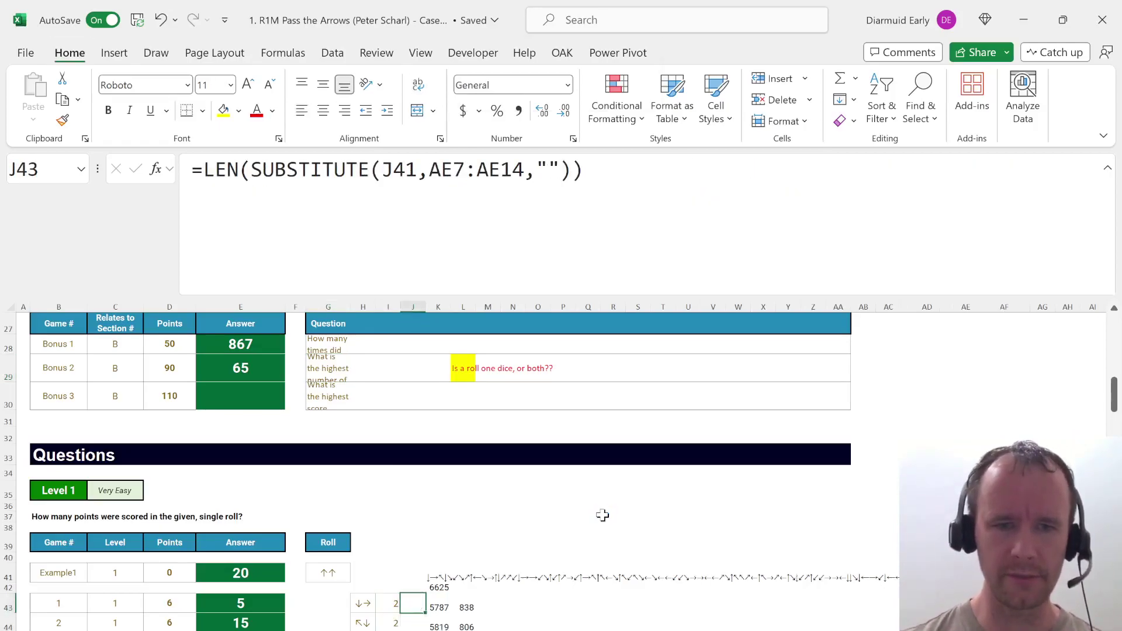
key(Left)
key(Right)
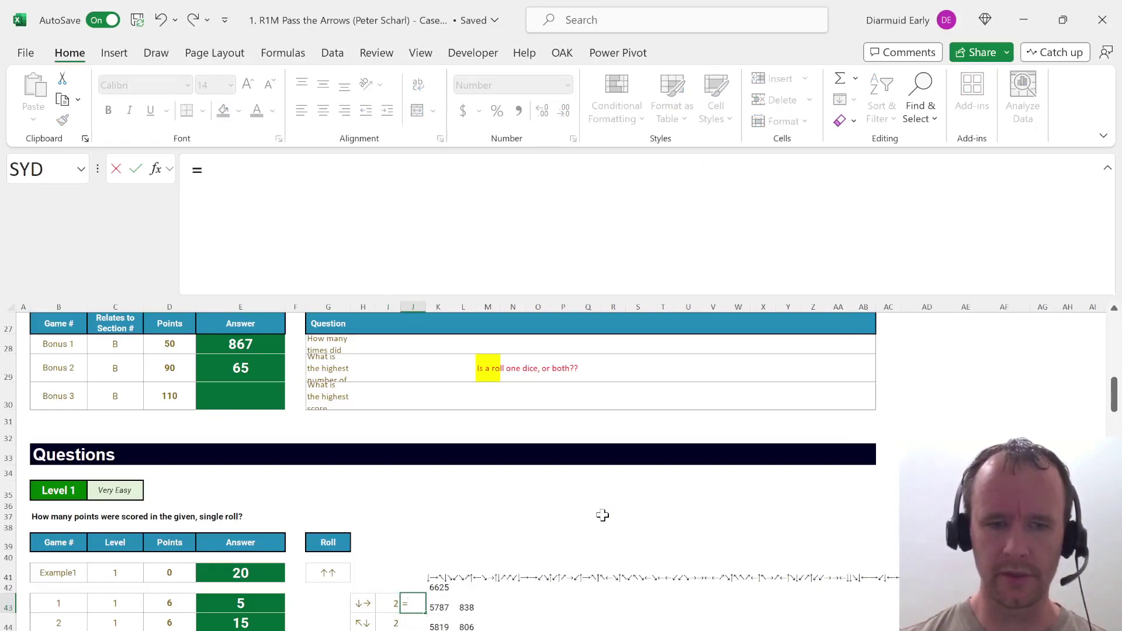
In J43 begin =SCAN(0,MID(H43,SEQUENCE(LEN(H43)/2),2),LAMBDA( to split H43's rolls into pairs.
text(sc)
key(Tab)
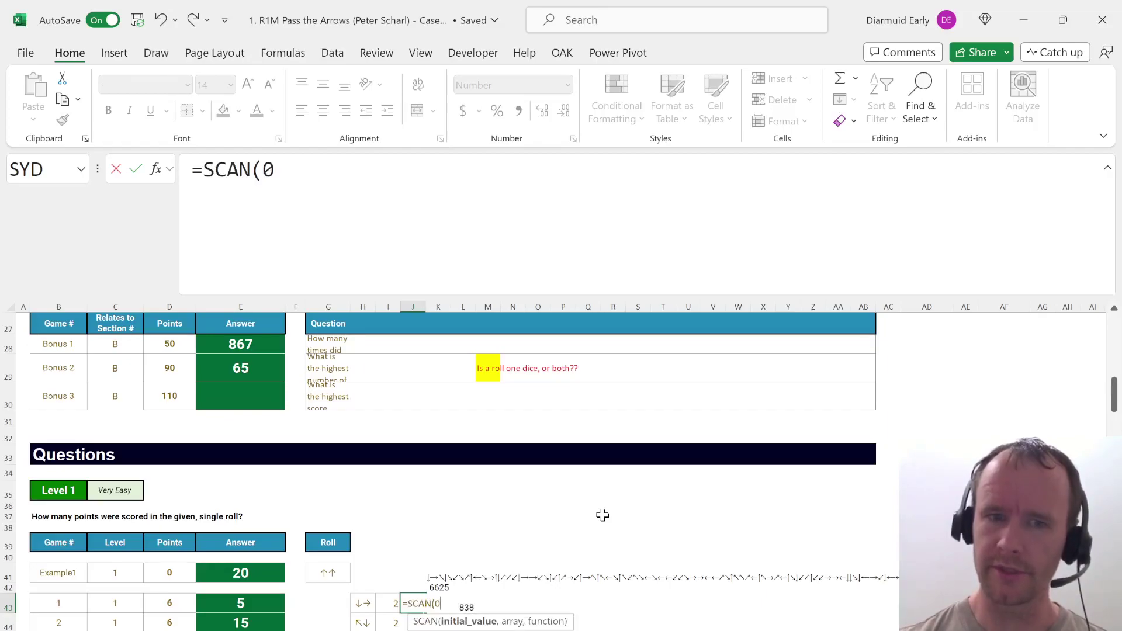
text(,)
text(mid)
key(Tab)
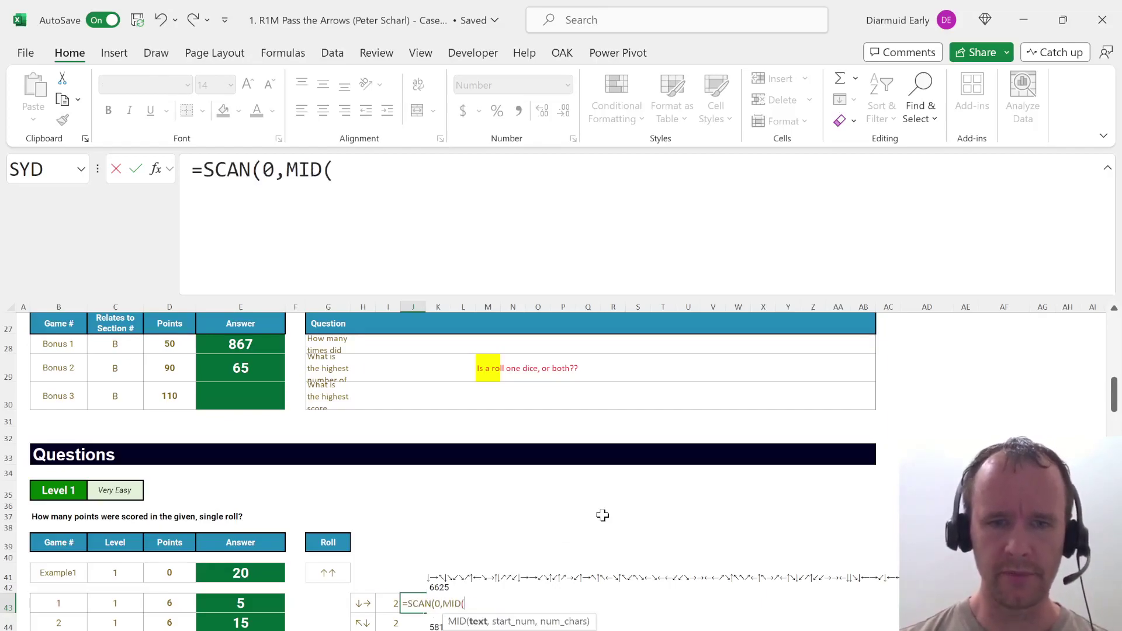
key(Left)
key(Left)
text(,)
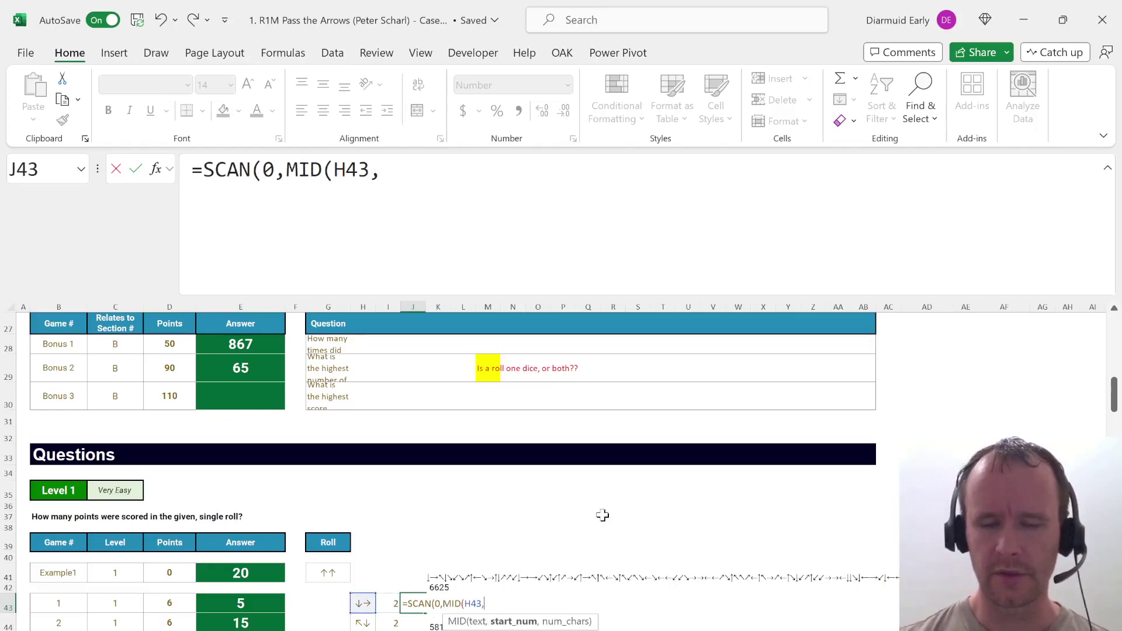
text(seq)
key(Tab)
text(l)
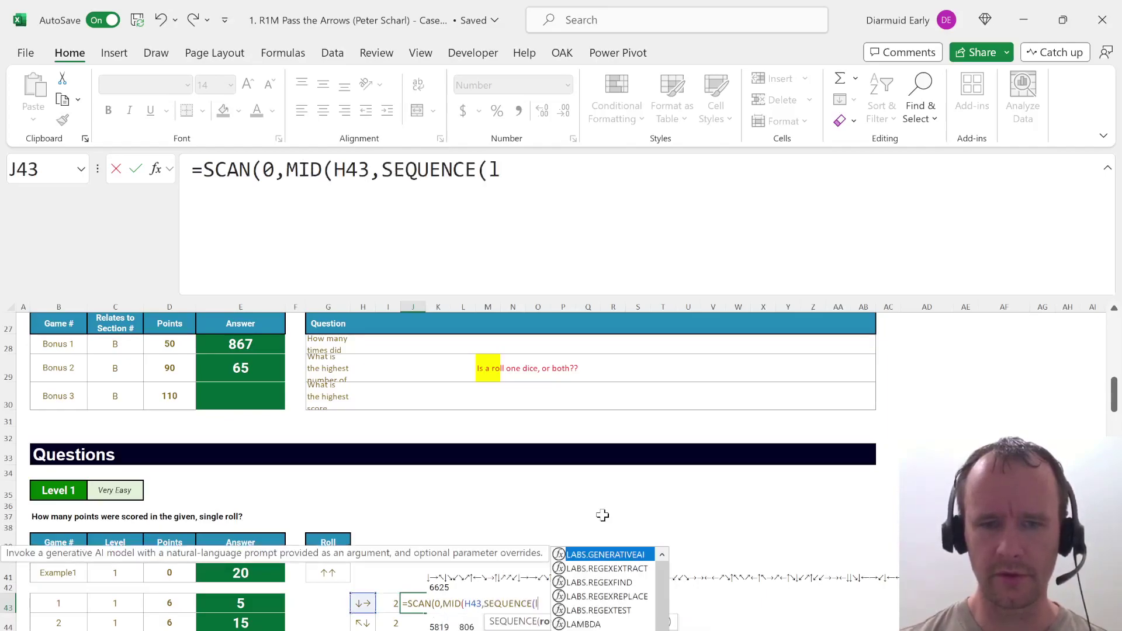
text(en)
key(Tab)
key(Left)
key(Left)
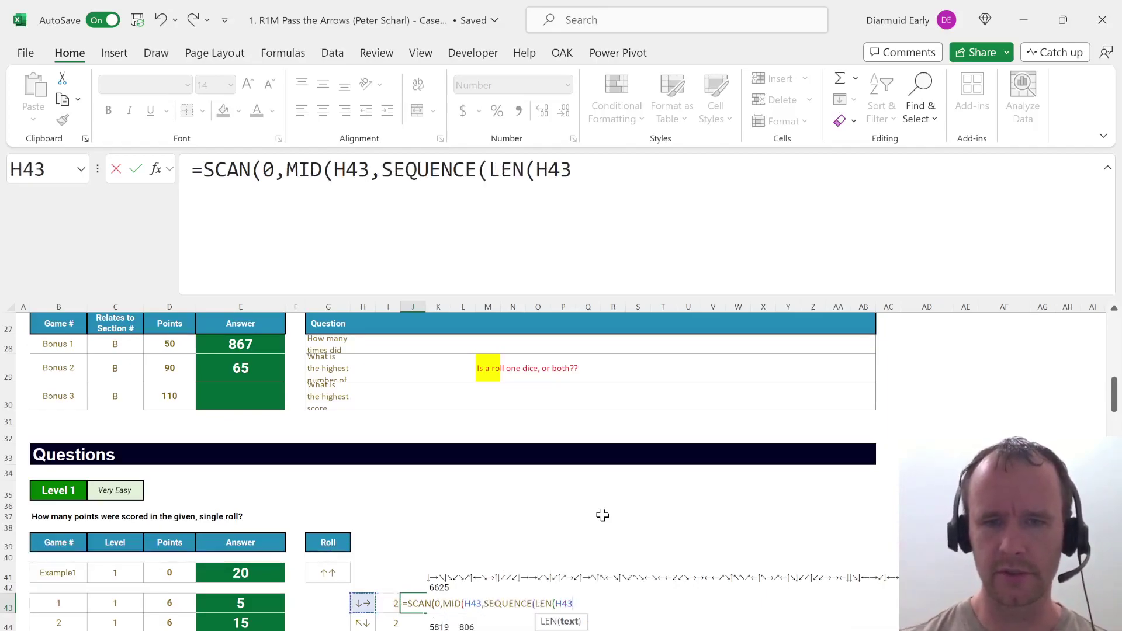
text()/2),)
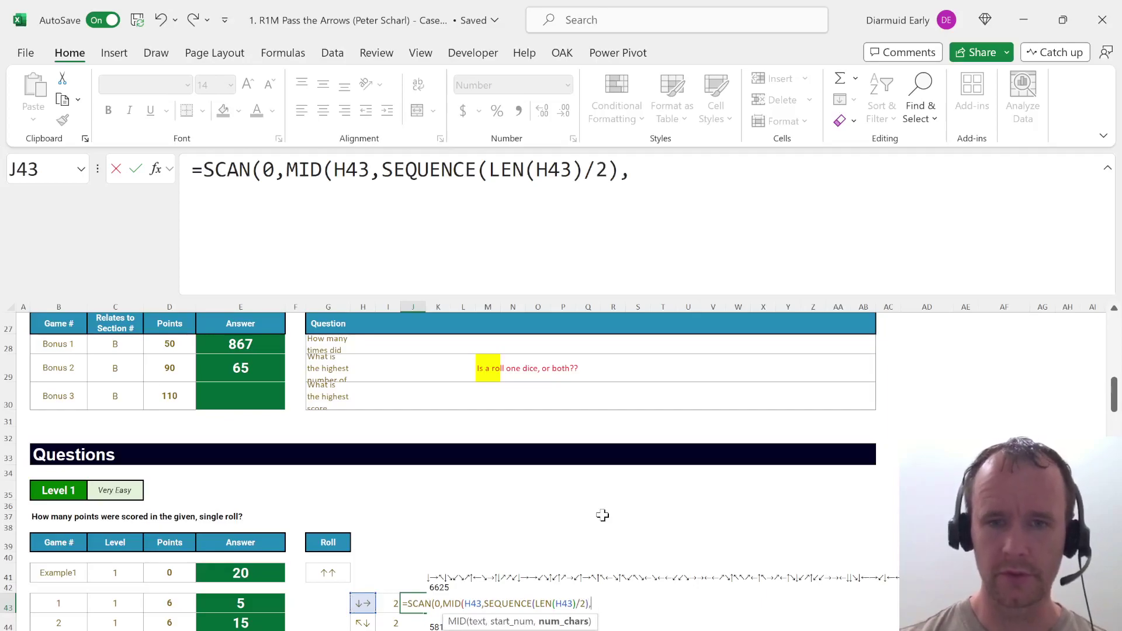
text(2))
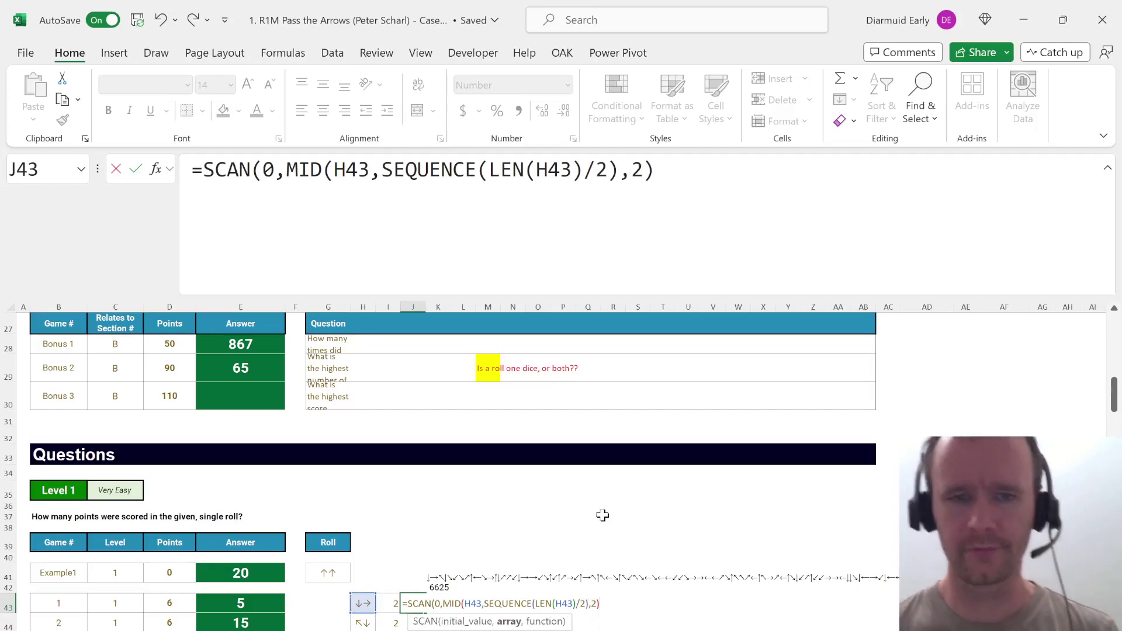
text(,l)
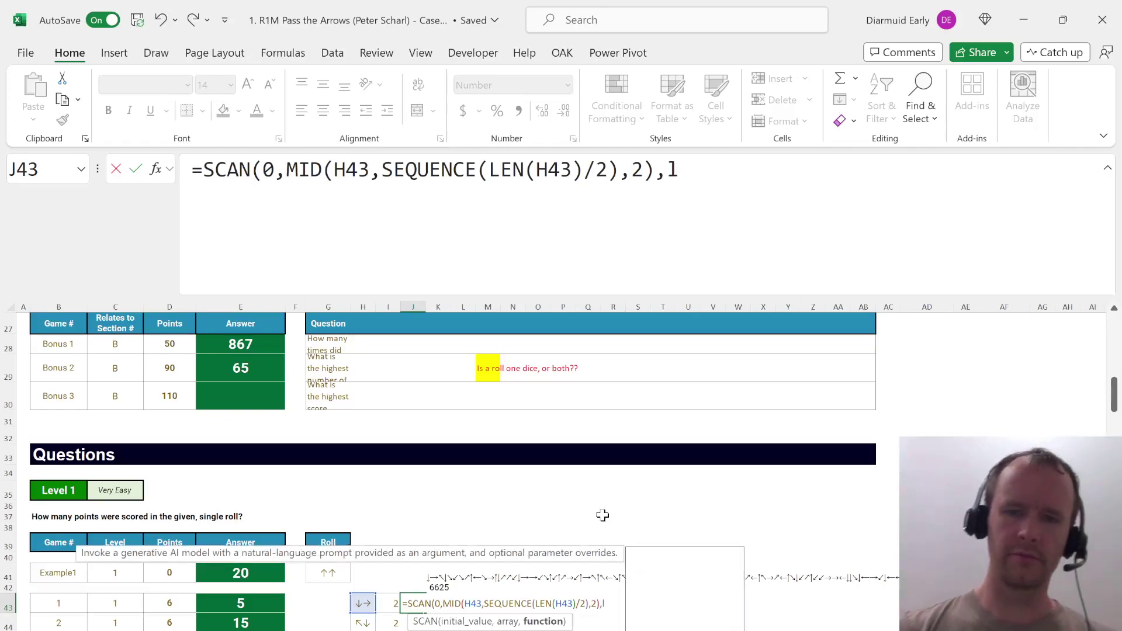
text(am)
key(Tab)
Finish the LAMBDA as IF(LEFT(v)=RIGHT(v),0,a+1), commit it and accept Excel's correction.
text(a,)
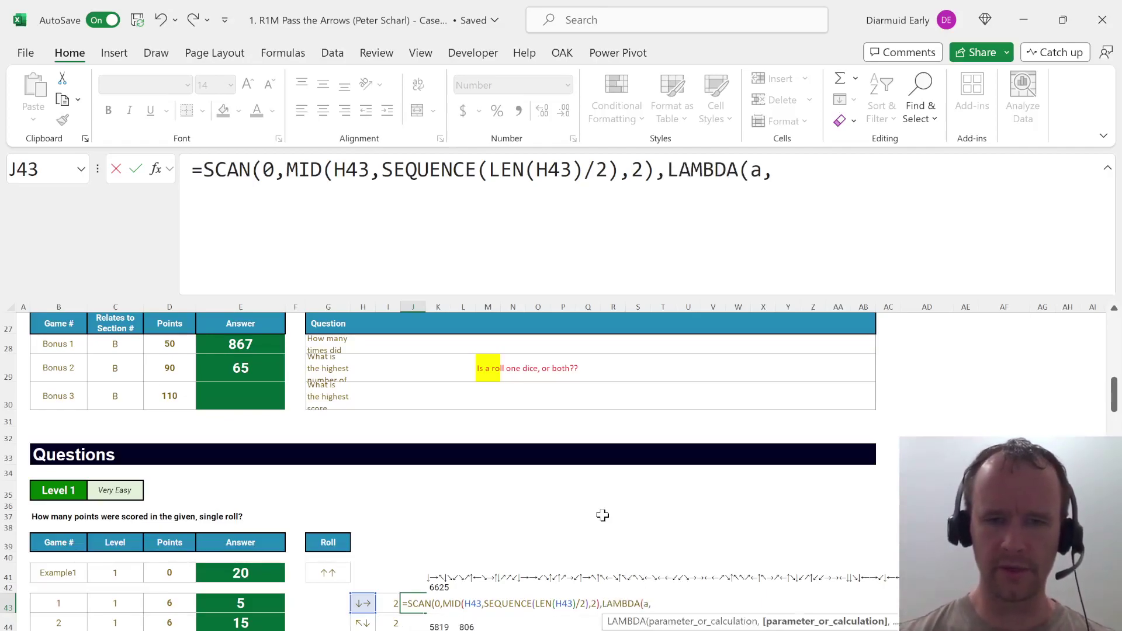
text(v,if)
key(Tab)
text(lef)
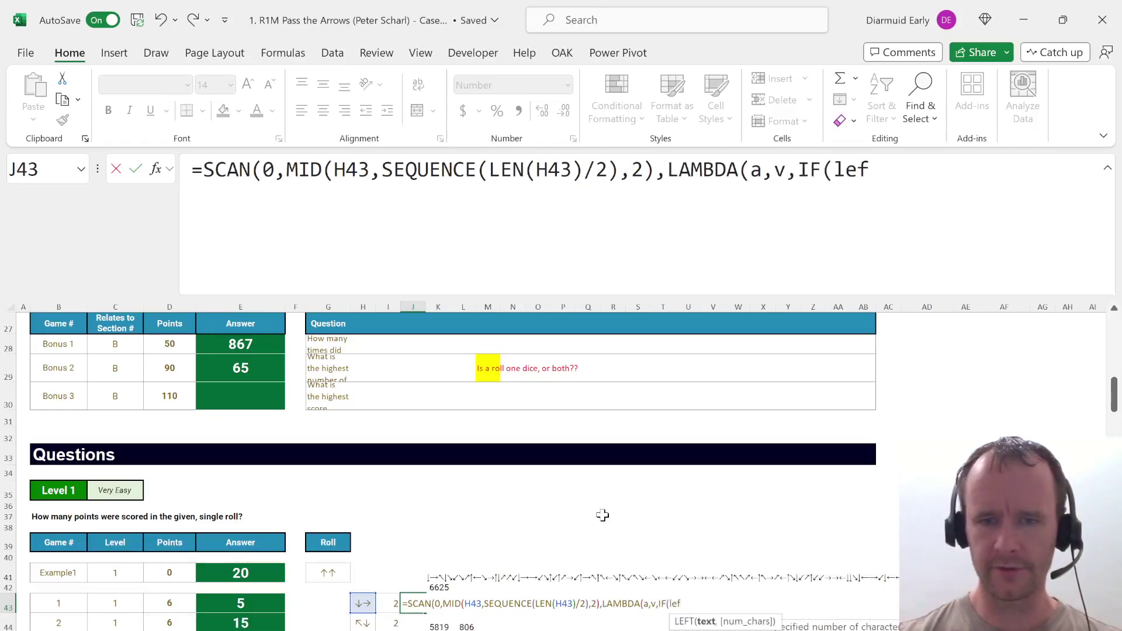
key(Tab)
text(v))
text(ight)
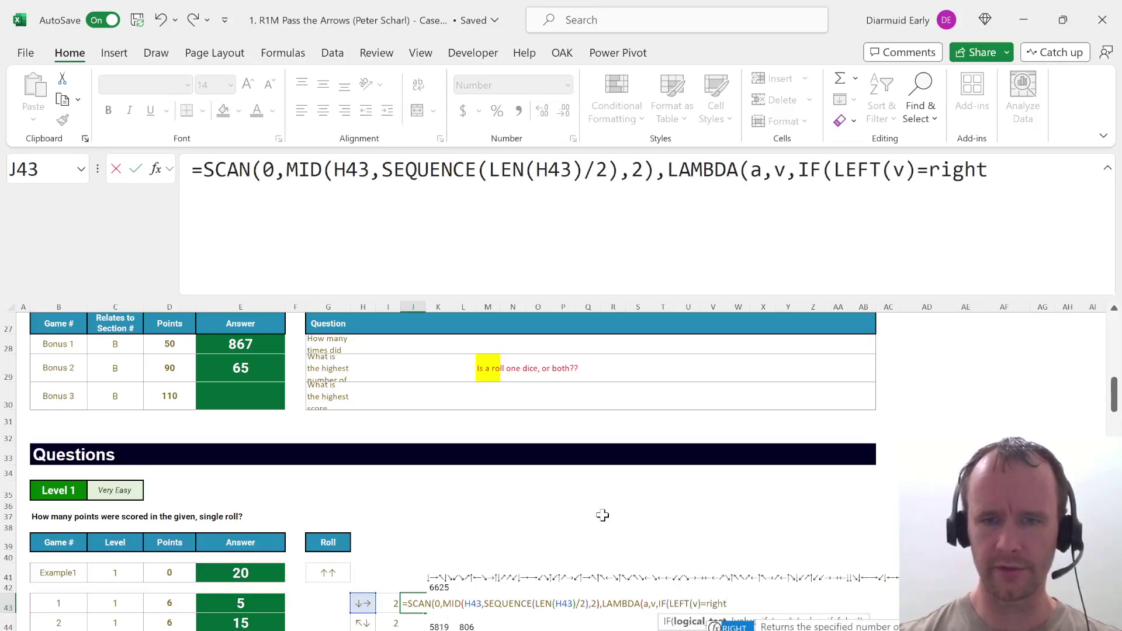
key(Tab)
text(v))
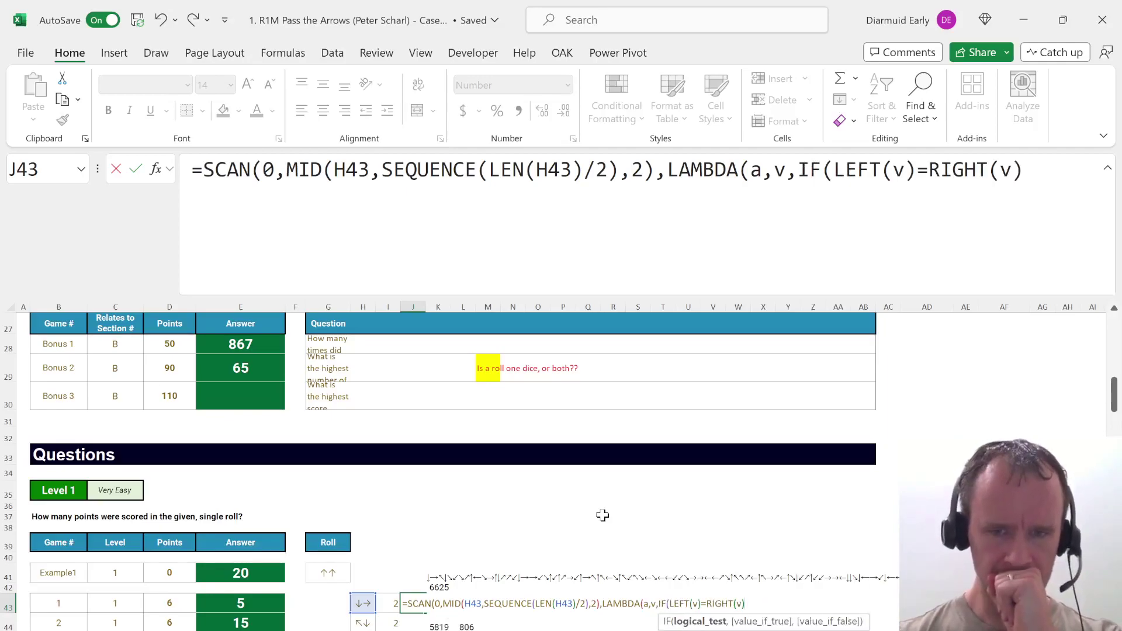
text(,)
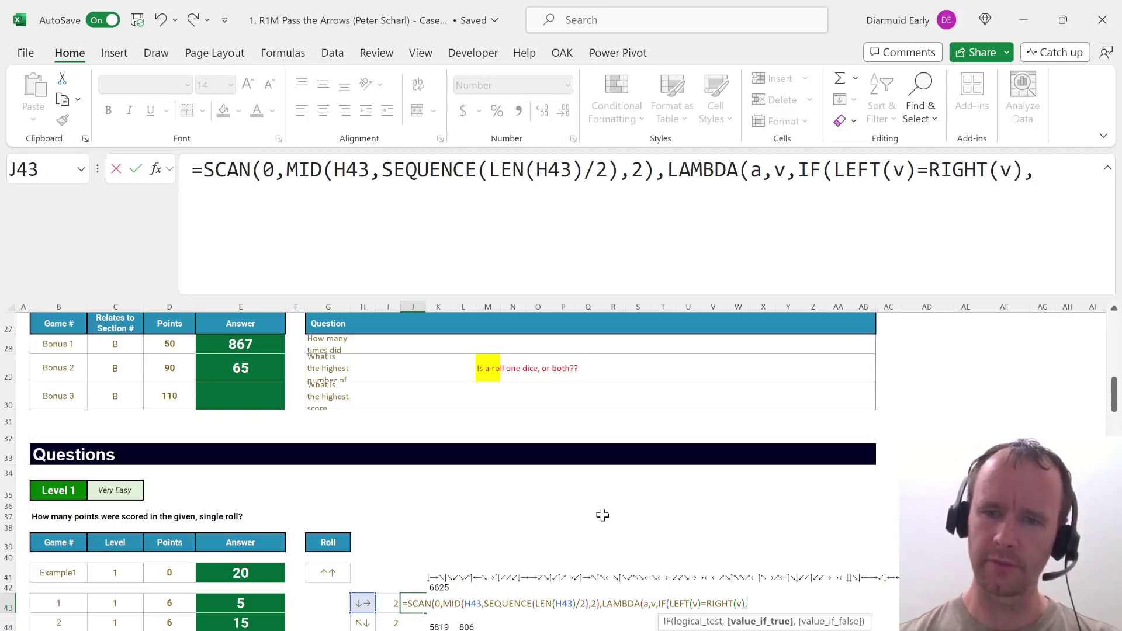
text(0,)
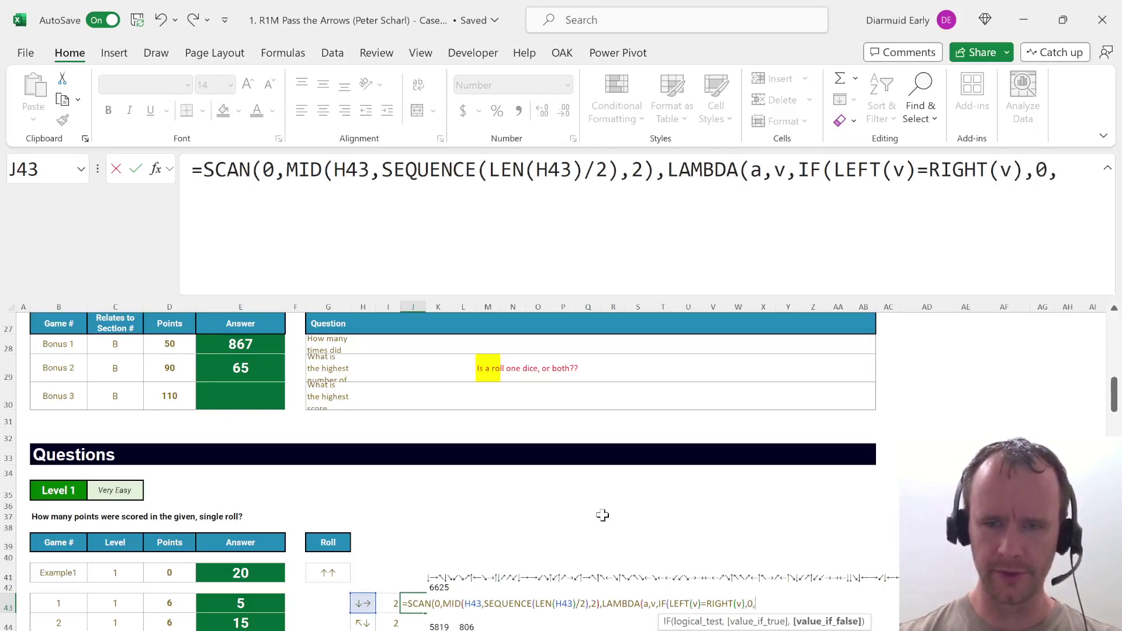
text(a+1))
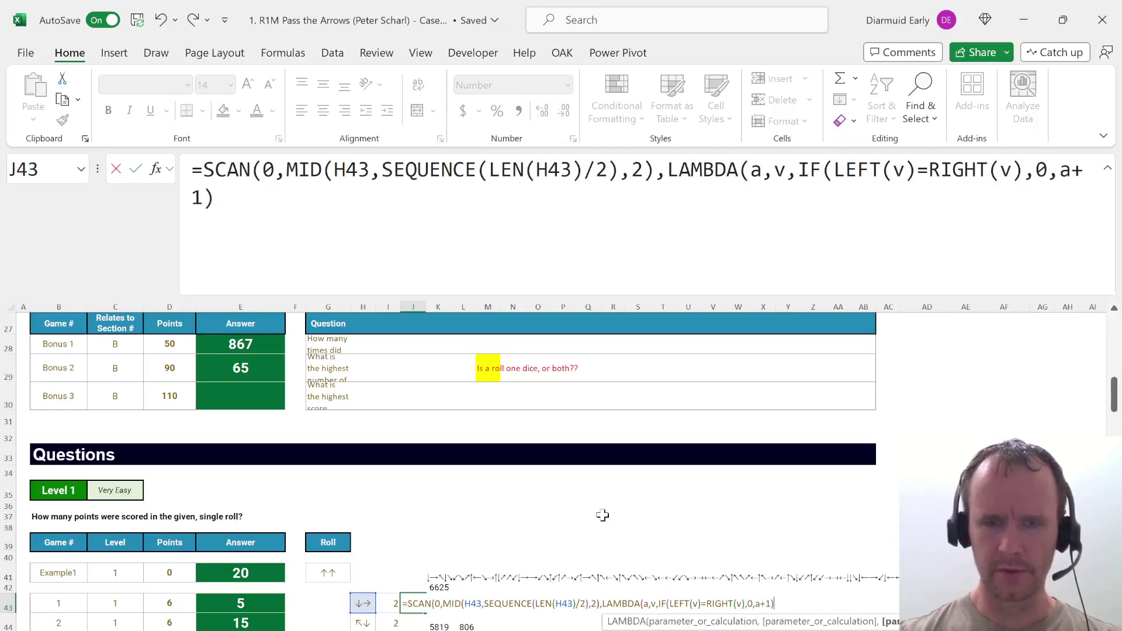
key(Return)
key(Return)
key(Up)
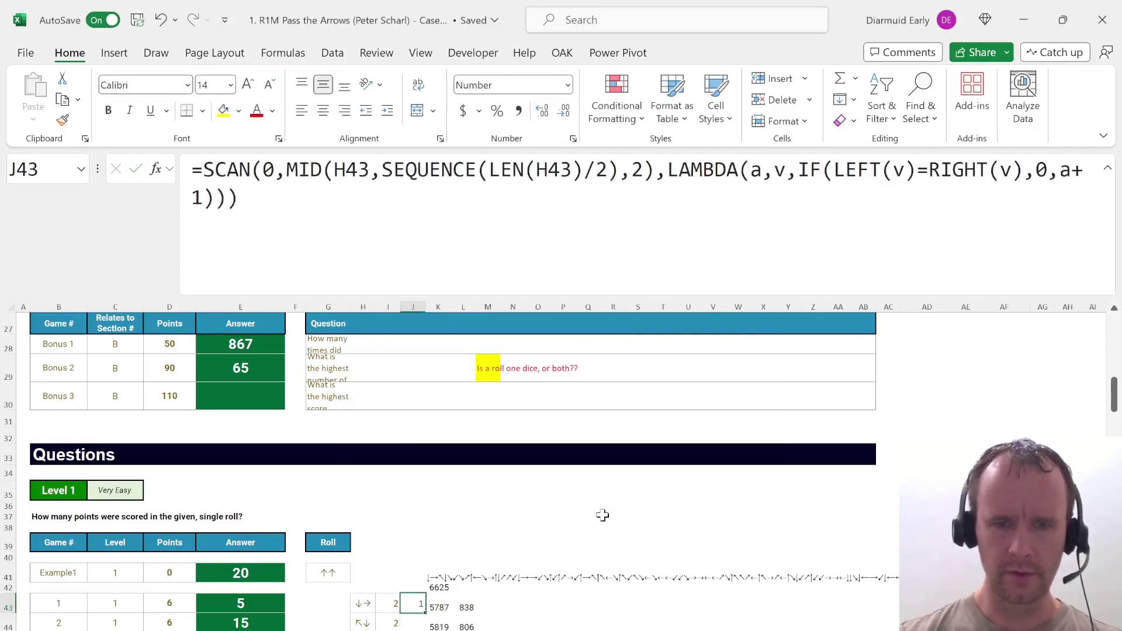
Check the Level 1 run counts down to J52, then copy the SCAN formula to J65.
key(ctrl+Up)
key(ctrl+Down)
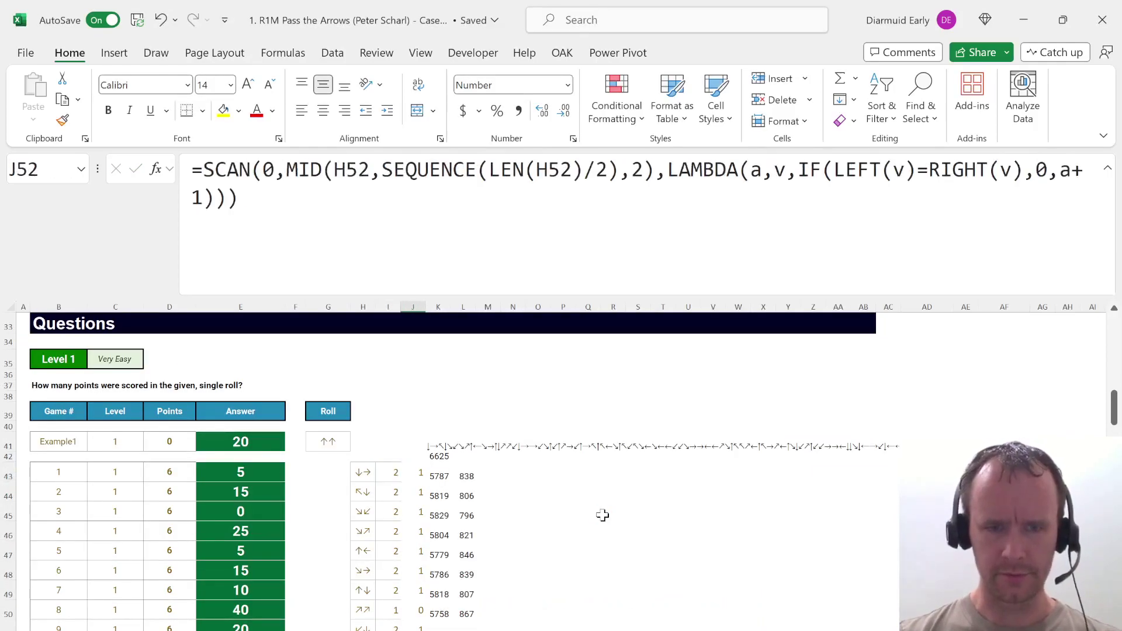
key(Left)
key(Right)
key(Up)
key(Up)
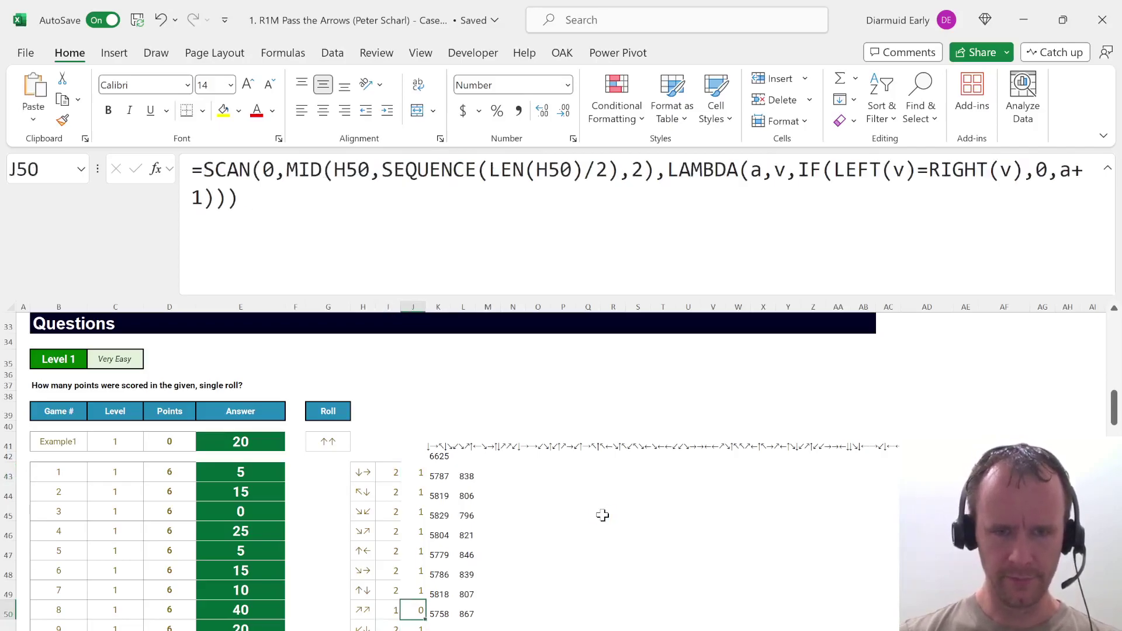
key(Down)
key(Down)
key(Up)
key(Down)
key(ctrl+c)
key(Left)
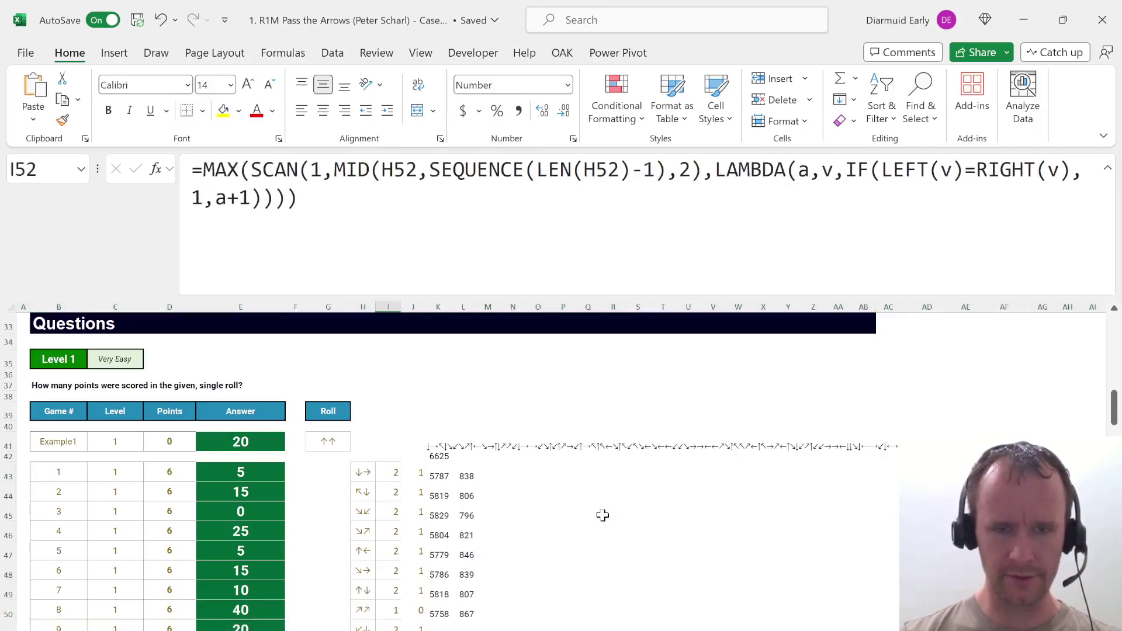
key(ctrl+Down)
key(Right)
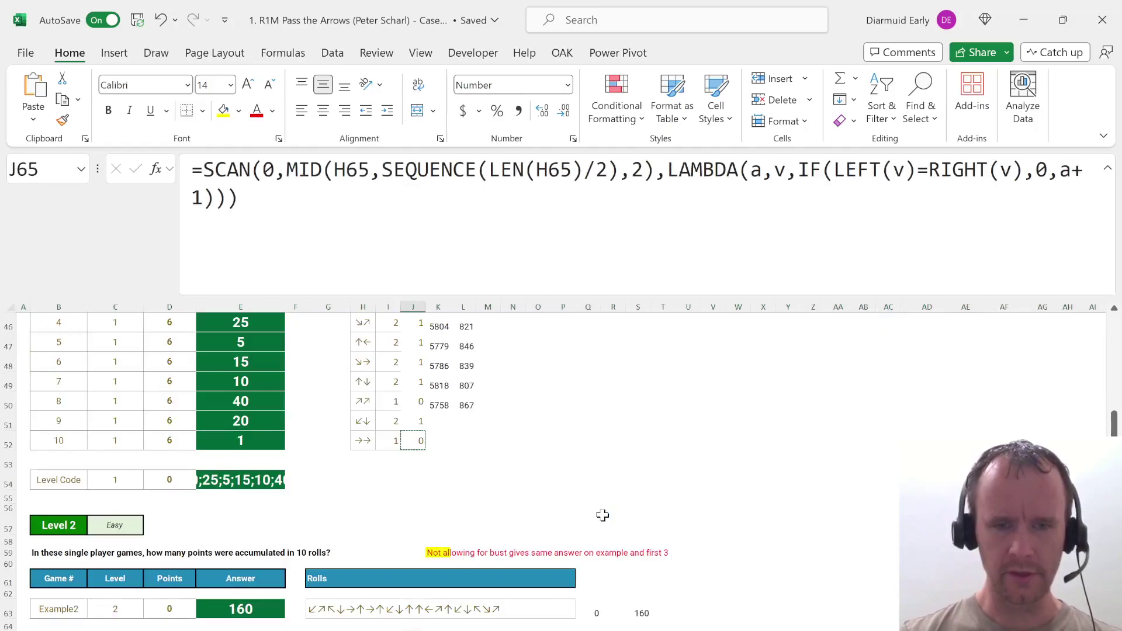
key(ctrl+Down)
key(ctrl+Up)
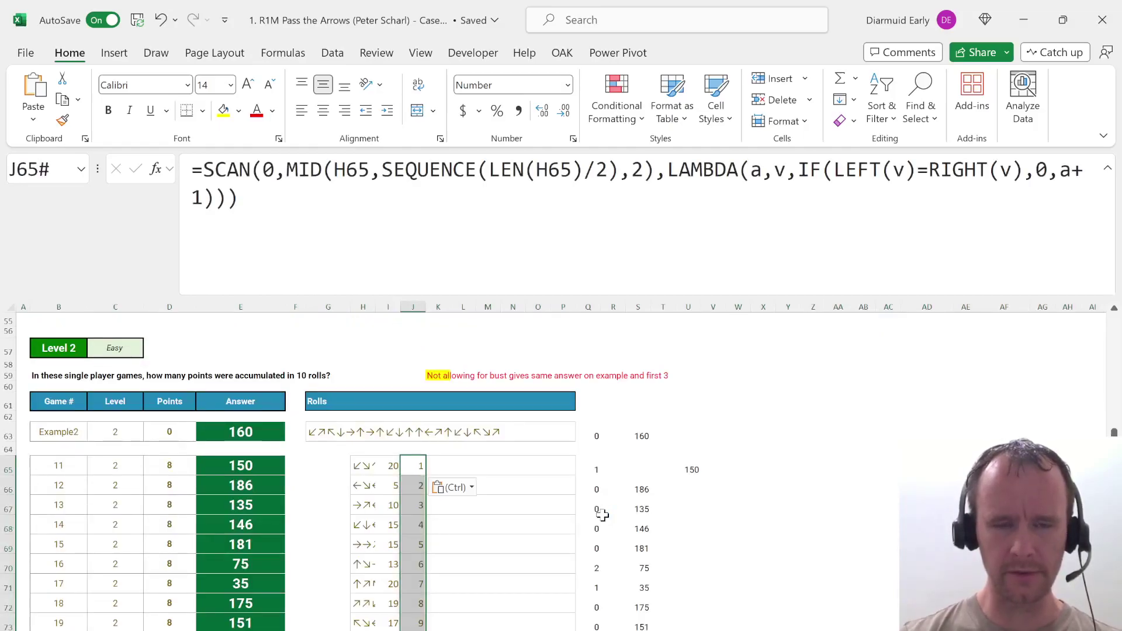
Move the SCAN formula down to J66 and inspect game 12's arrow pairs in H66.
key(Down)
key(Return)
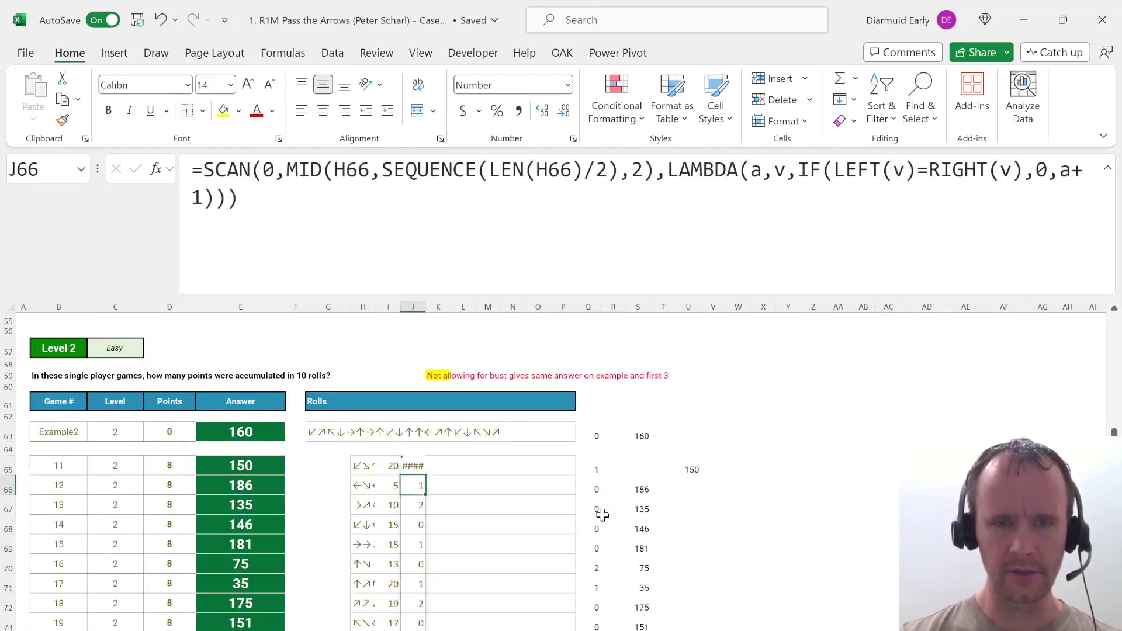
key(Left)
key(Left)
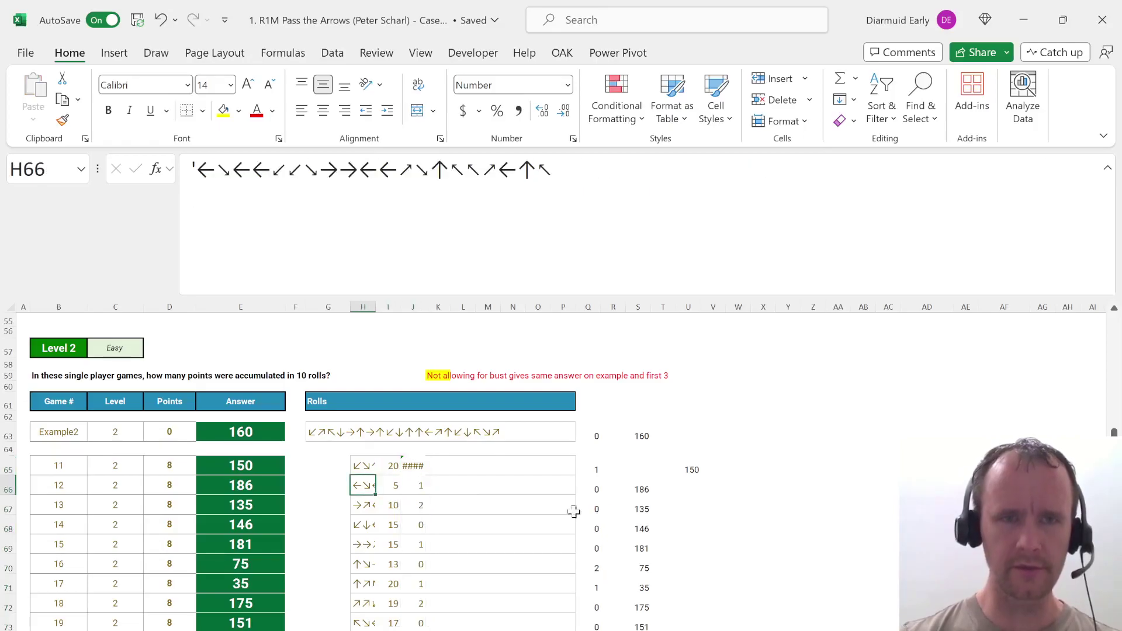
drag(235, 175, 274, 173)
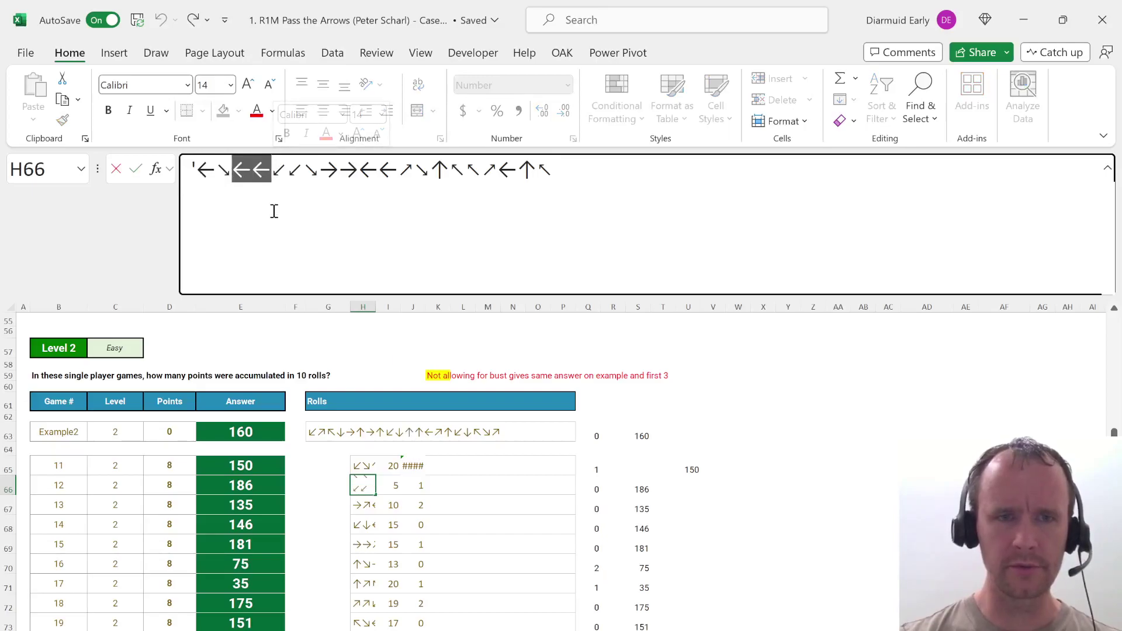
key(Escape)
key(Right)
key(Right)
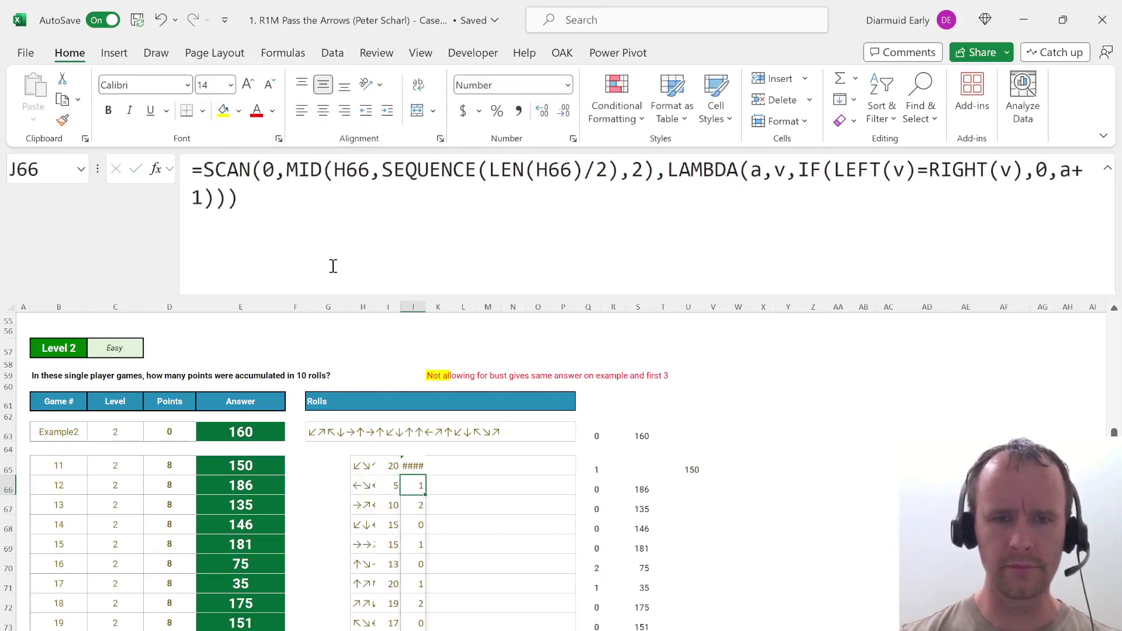
Step through J66's formula in Evaluate Formula until LEN(H66)/2 gives 20, then close it.
key(alt+t)
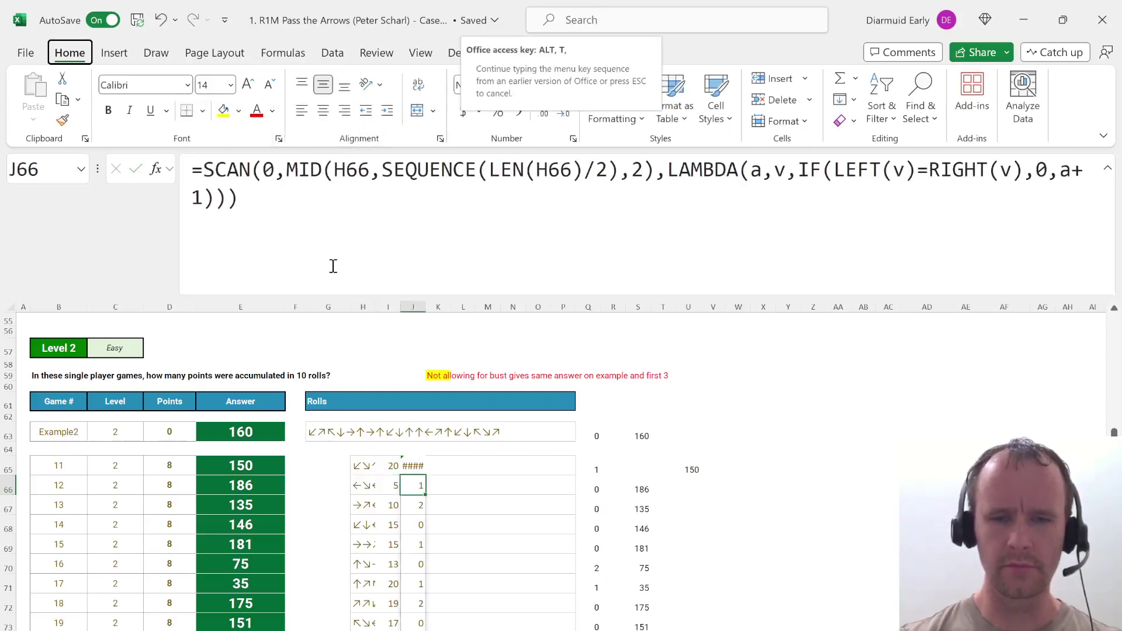
key(u)
key(f)
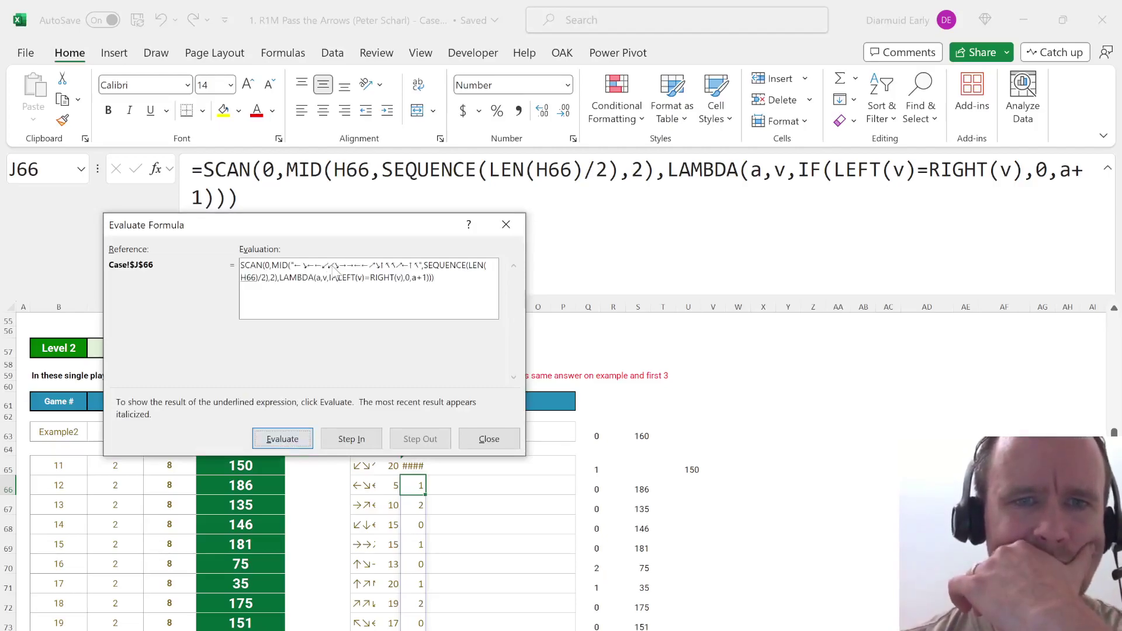
key(Return)
key(Return)
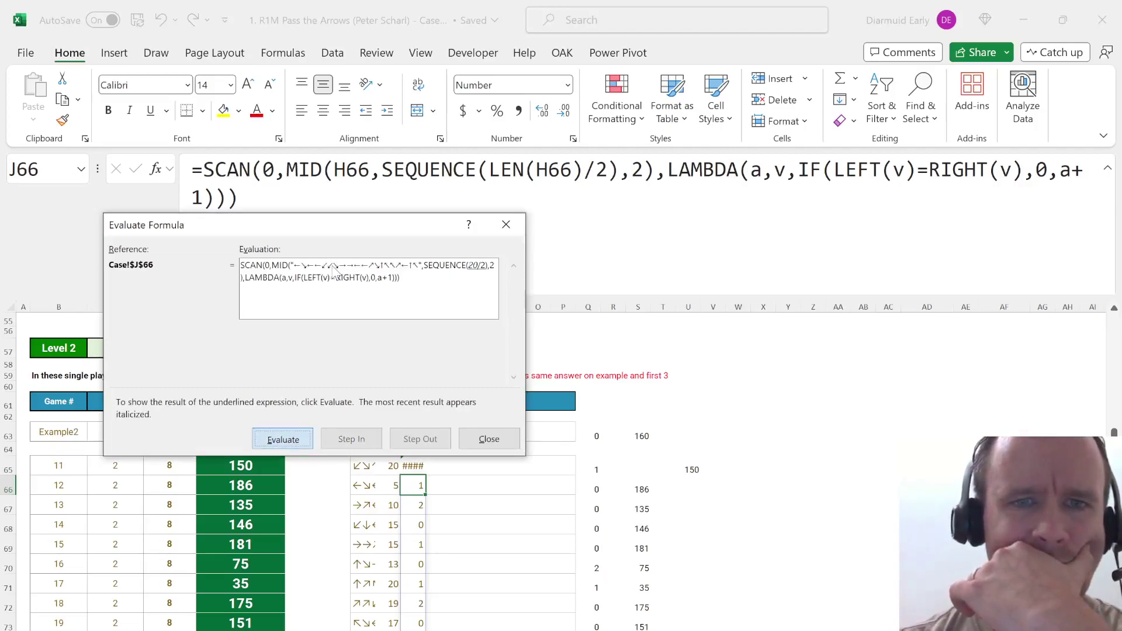
key(Return)
key(Return)
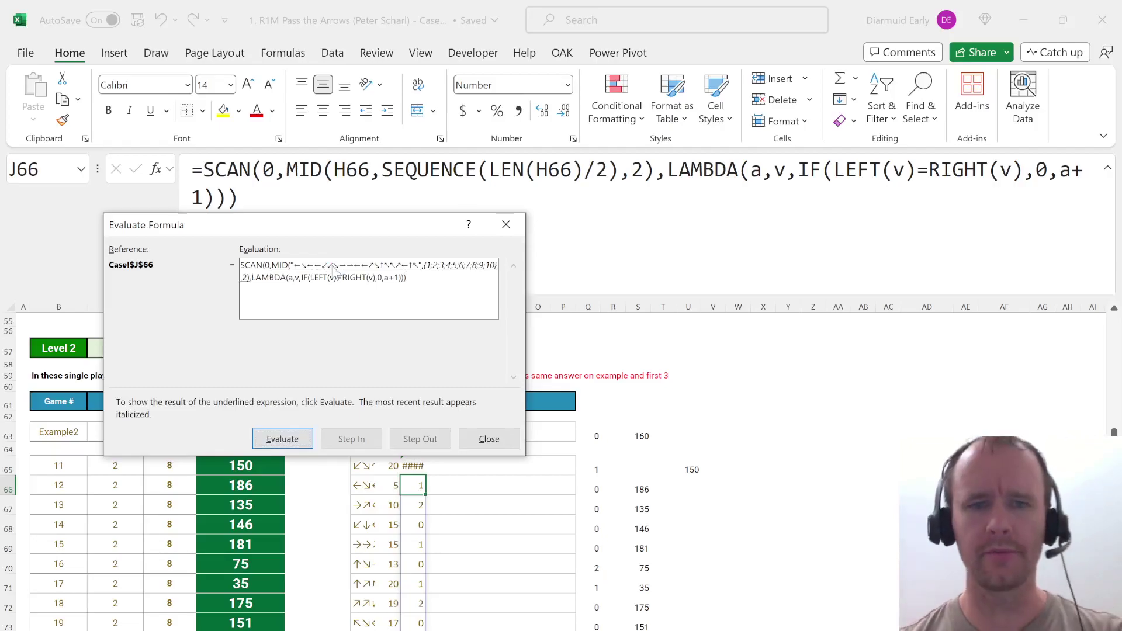
key(Escape)
key(Up)
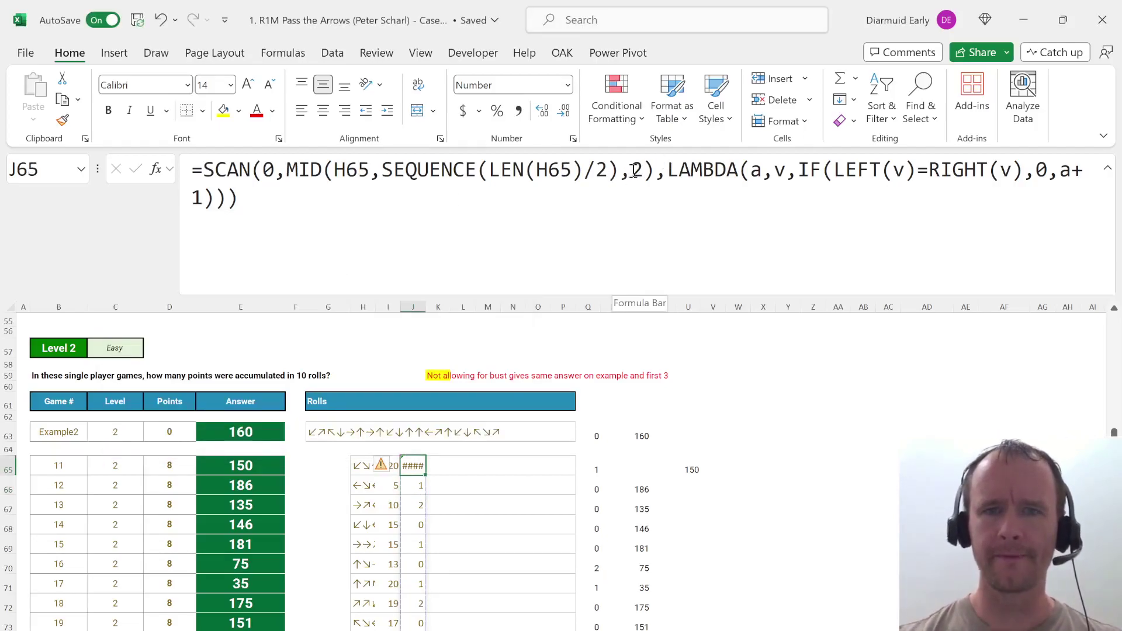
Change the formula's SEQUENCE to SEQUENCE(LEN(H65)/2,,1,2) and check the updated results.
click(643, 173)
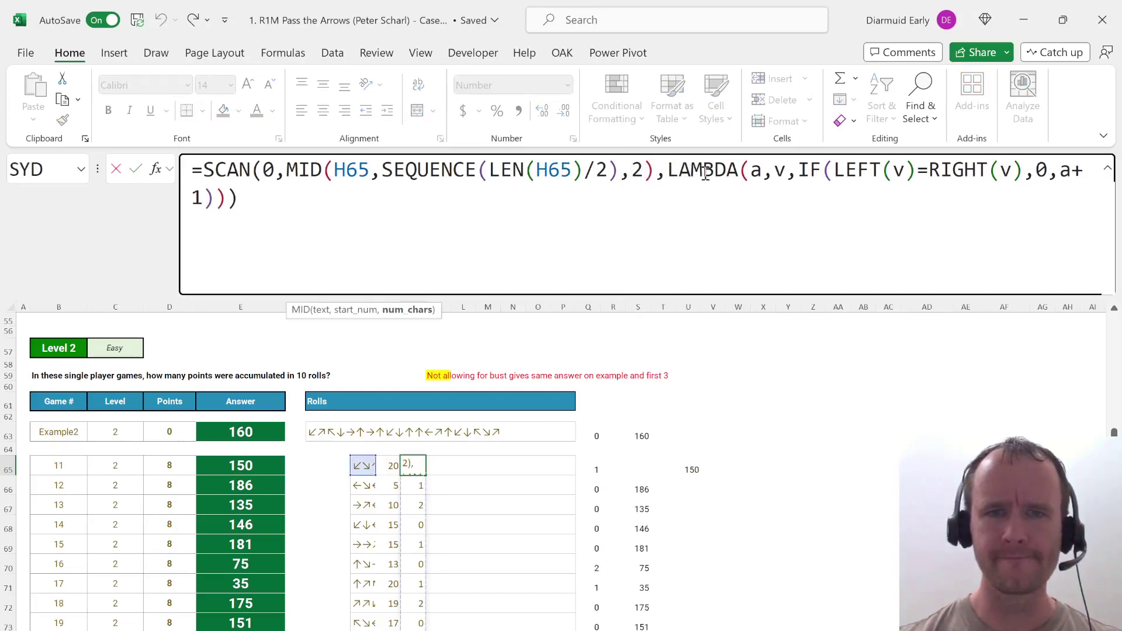
key(Left)
key(Left)
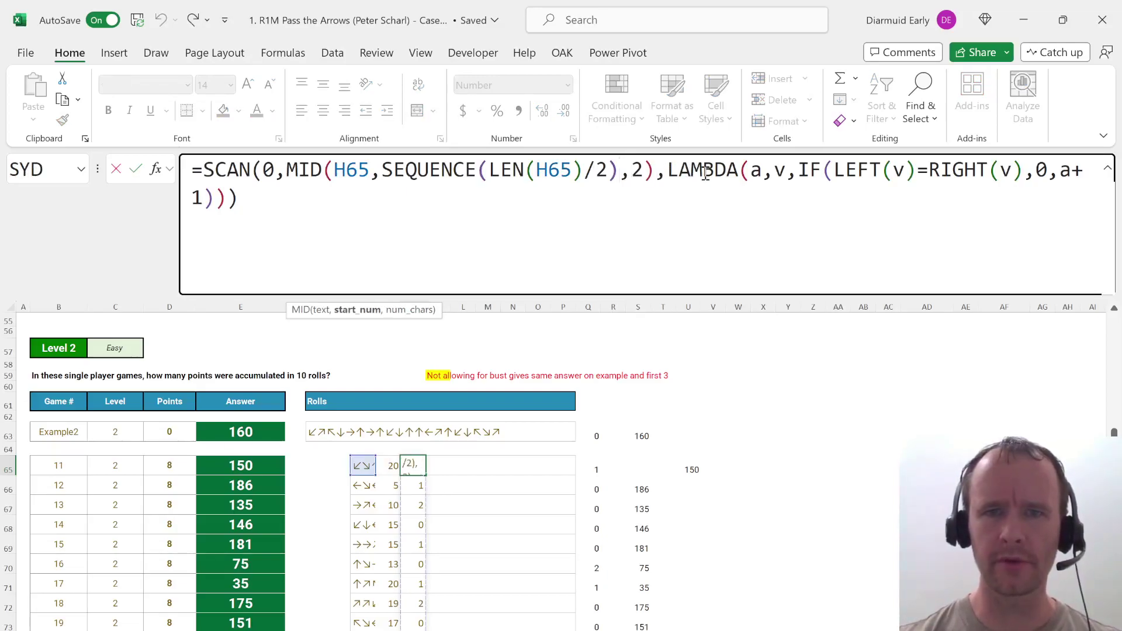
text(,,)
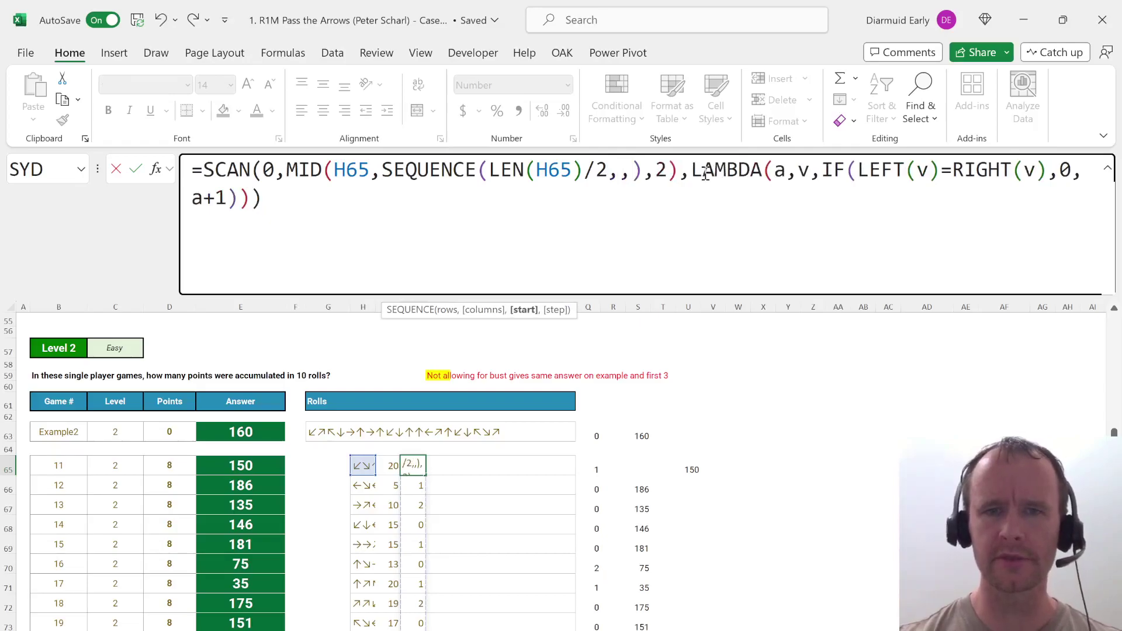
text(,)
key(BackSpace)
text(1,2)
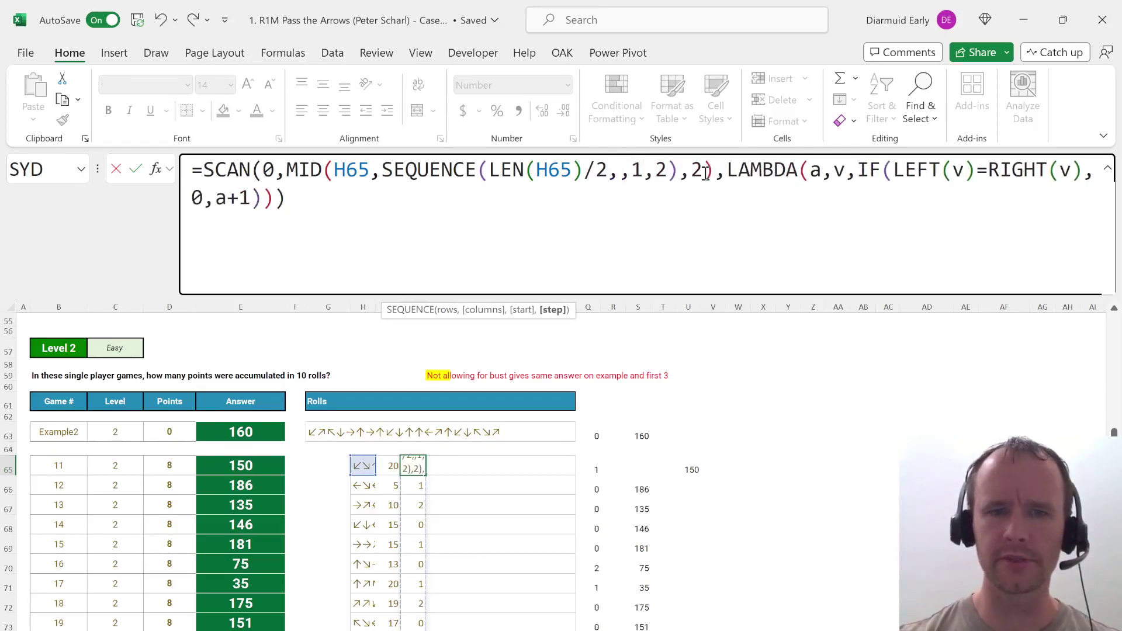
key(Return)
key(Up)
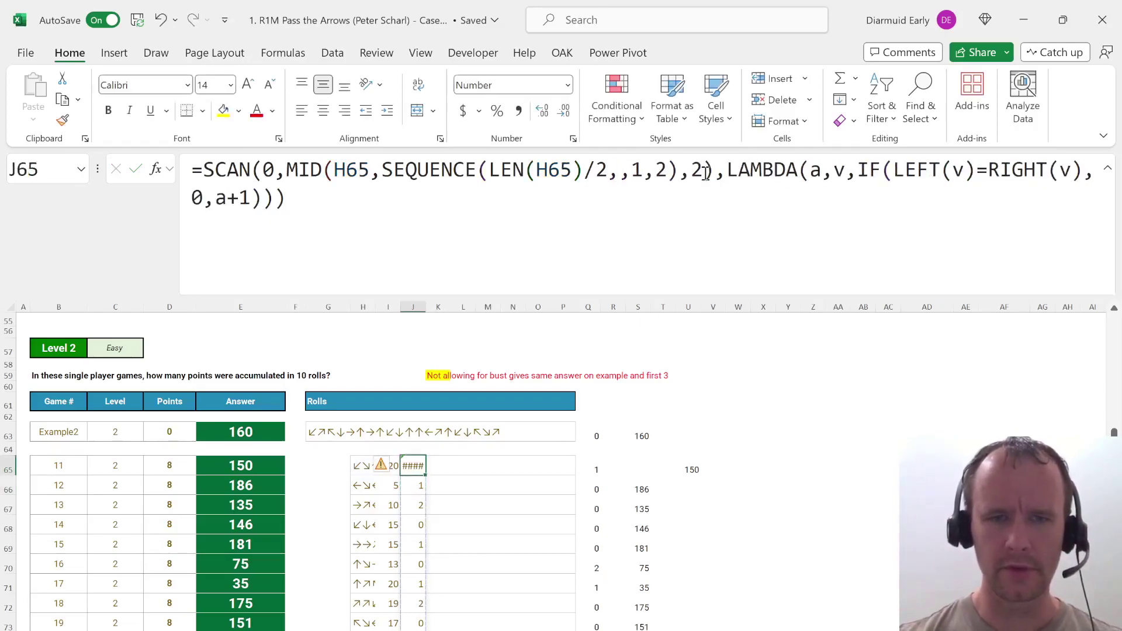
key(Down)
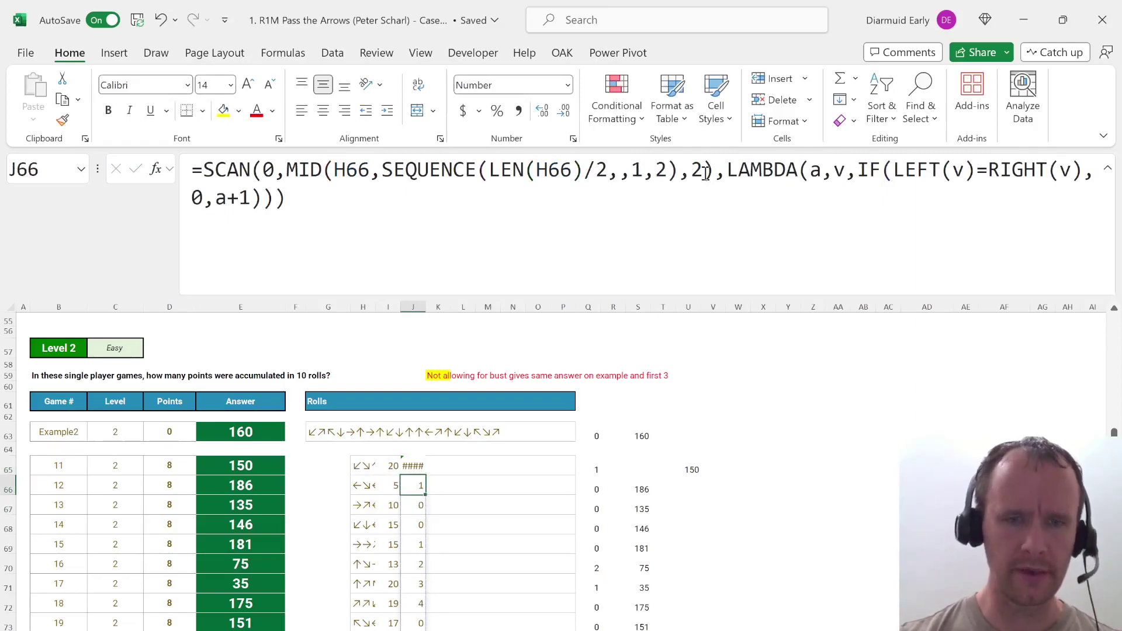
Recheck the ↙ and →← arrow pairs in H66 against the new run counts.
key(Down)
key(Down)
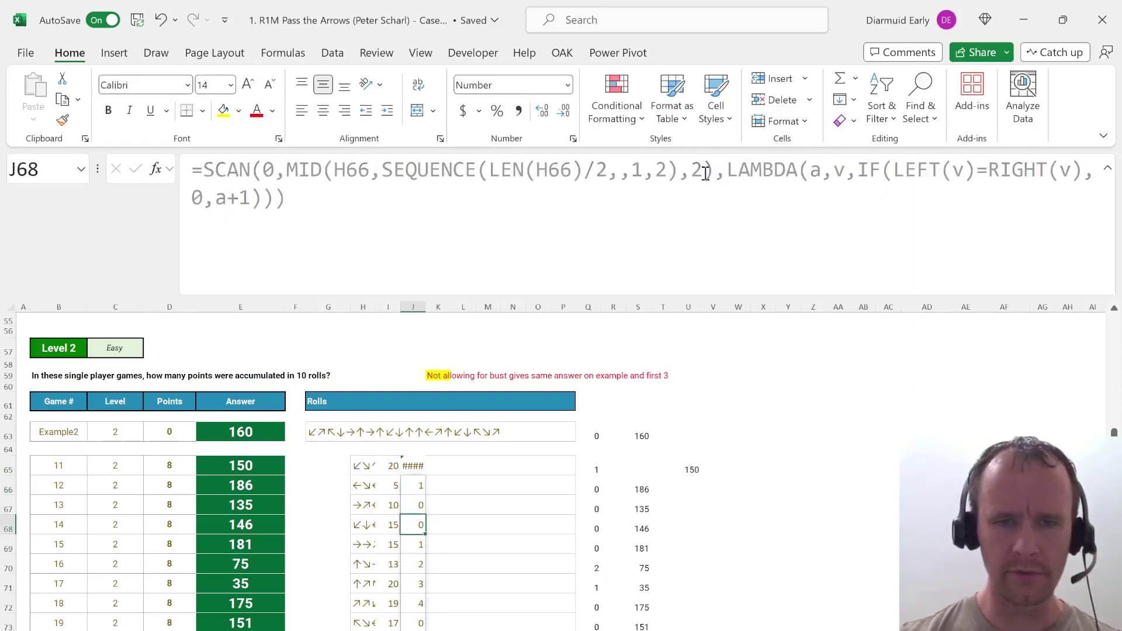
key(Up)
key(Up)
key(Left)
key(Left)
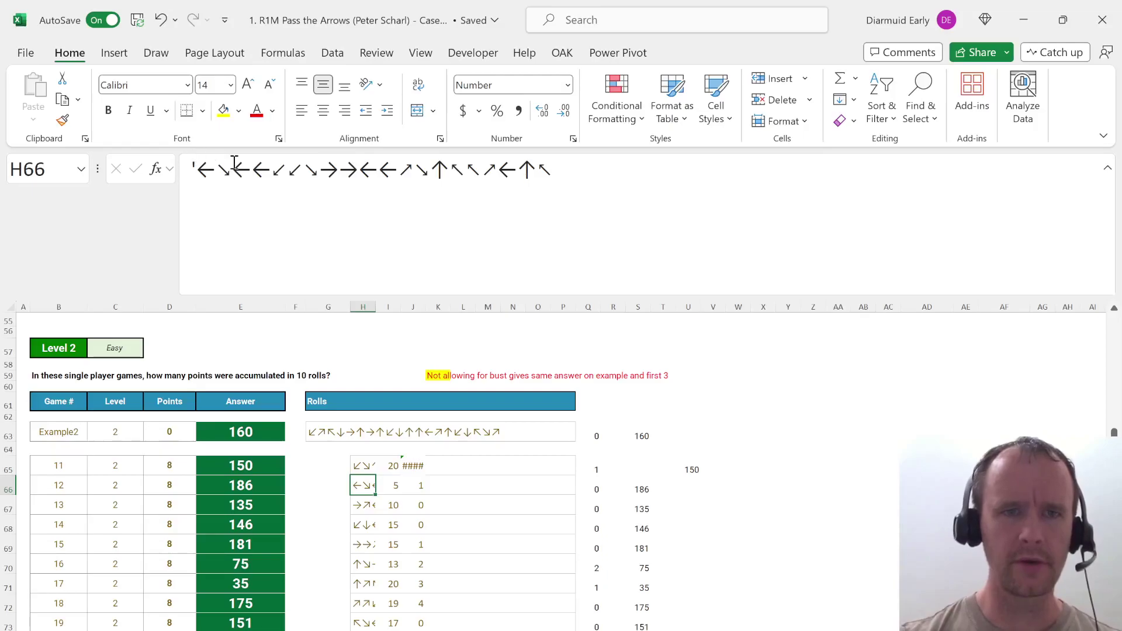
drag(234, 167, 304, 171)
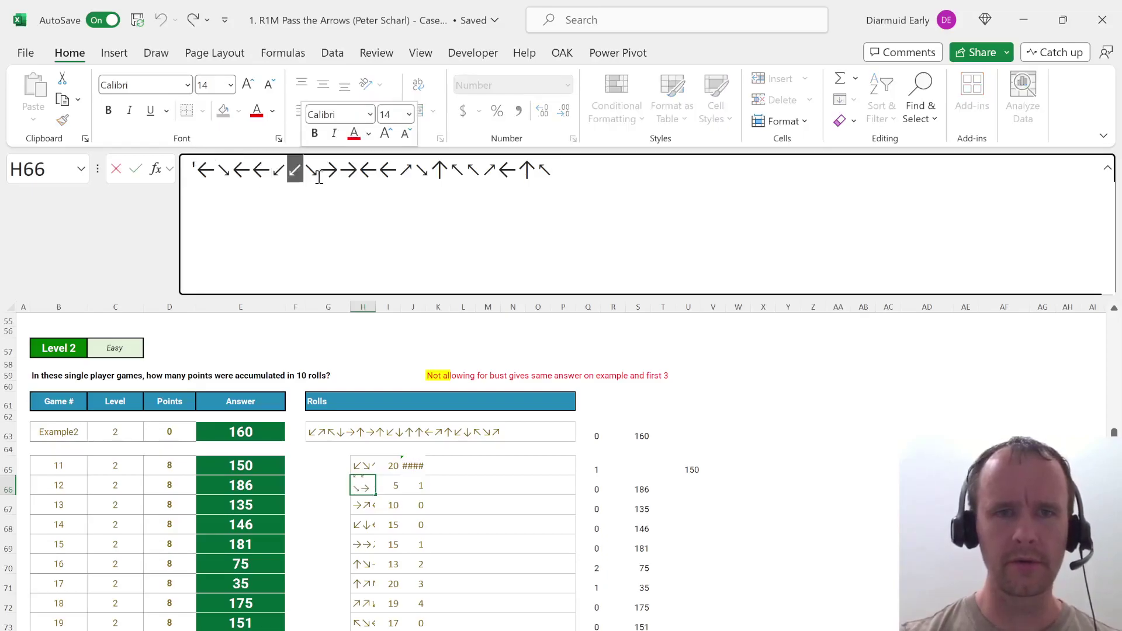
click(343, 176)
drag(371, 176, 389, 175)
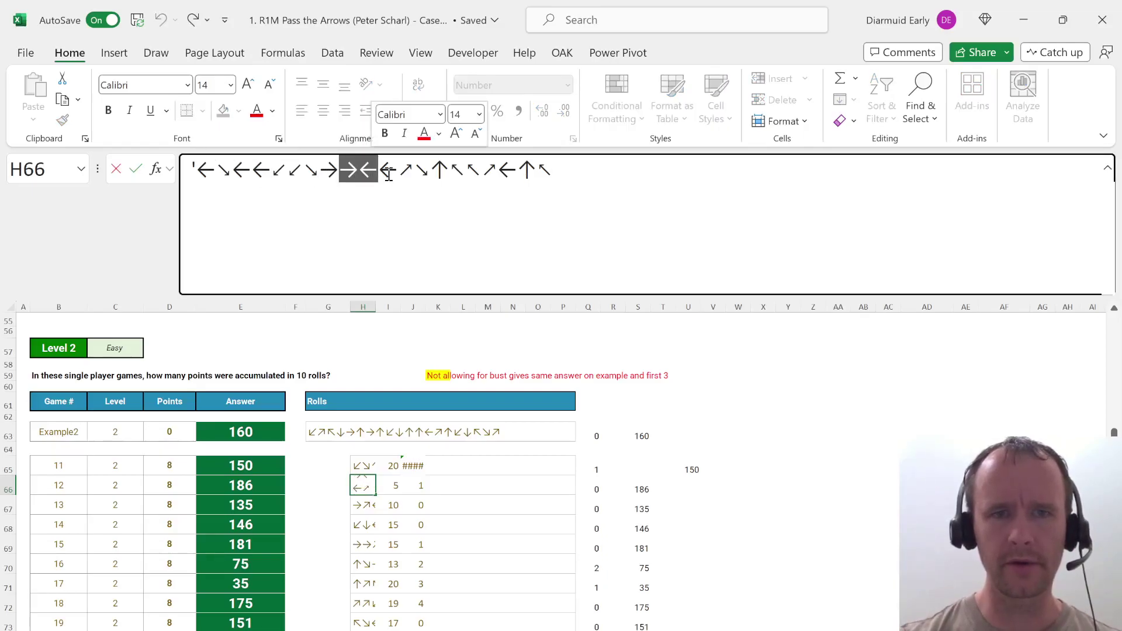
key(Escape)
key(Right)
key(Up)
key(Right)
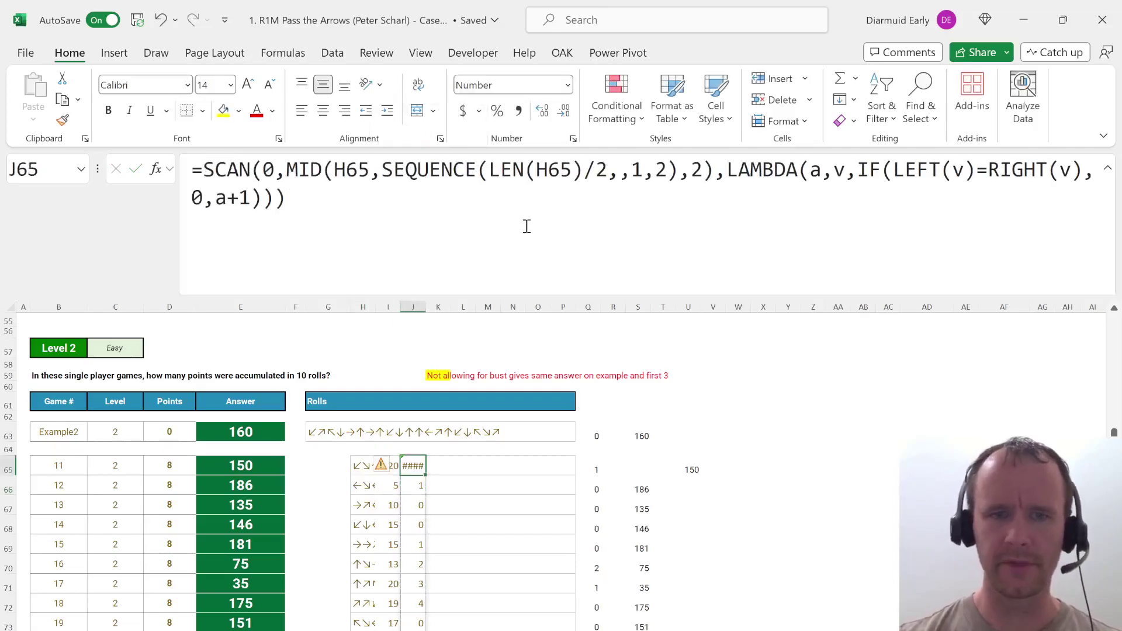
Wrap J65's SCAN formula in MAX() and fill it down to J84.
click(211, 175)
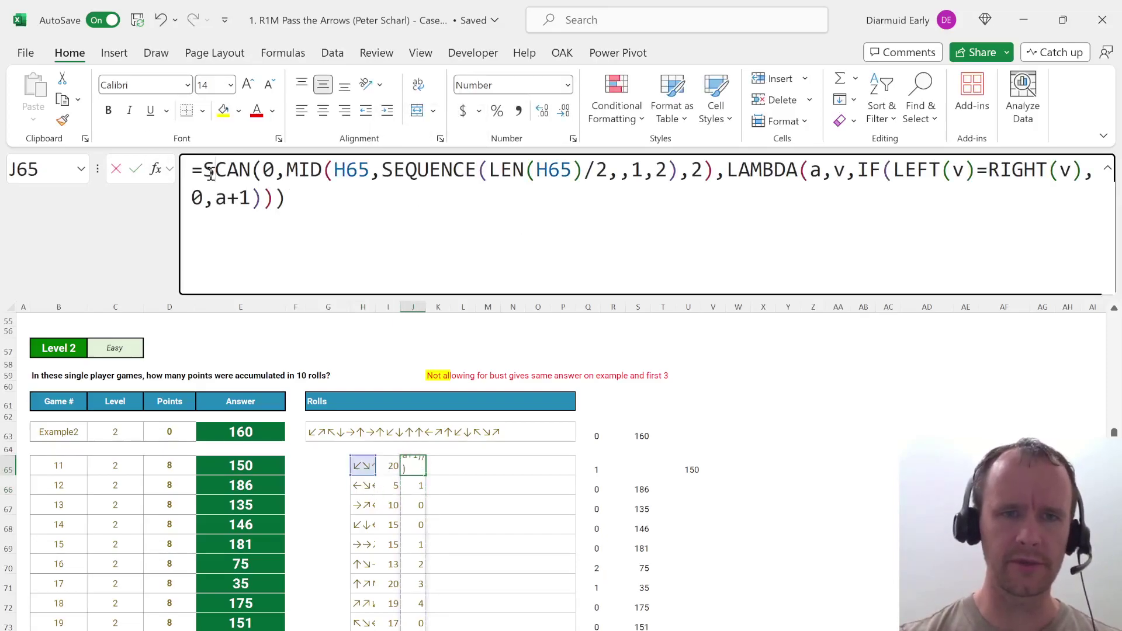
text(MAX()
key(End)
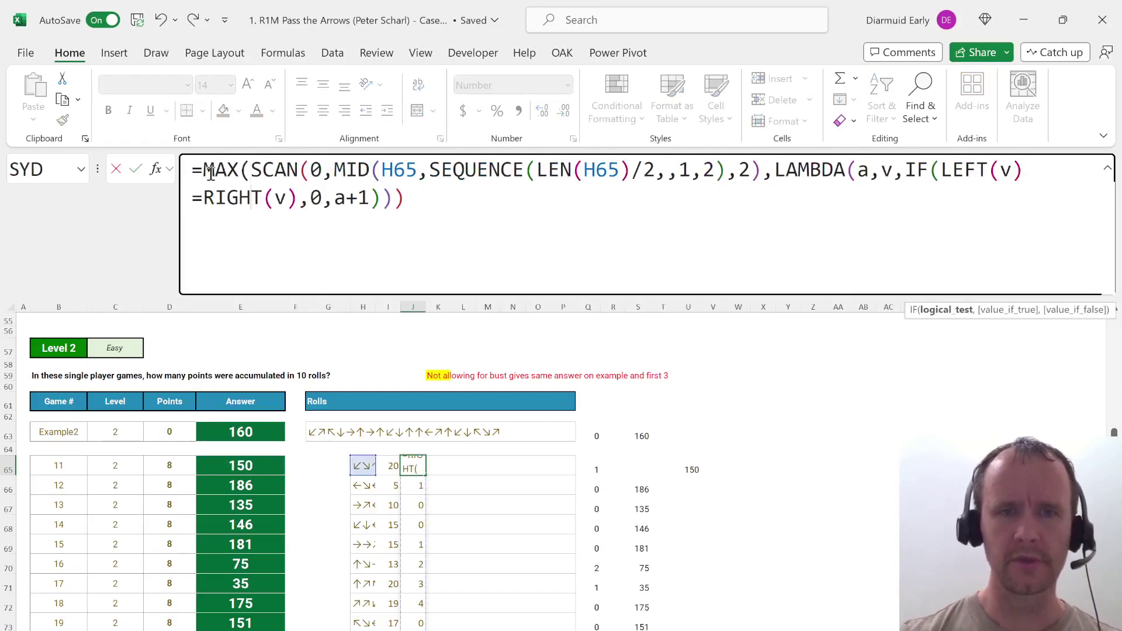
key(End)
text())
key(Return)
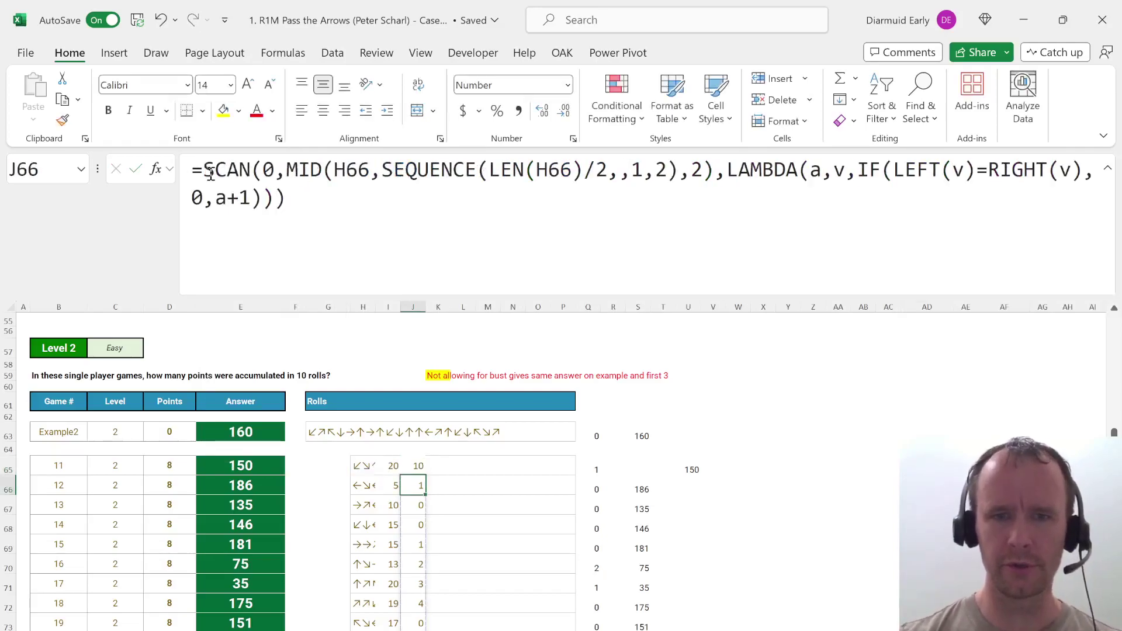
key(Up)
key(shift+Down)
key(shift+Down)
key(shift+Down)
key(ctrl+Down)
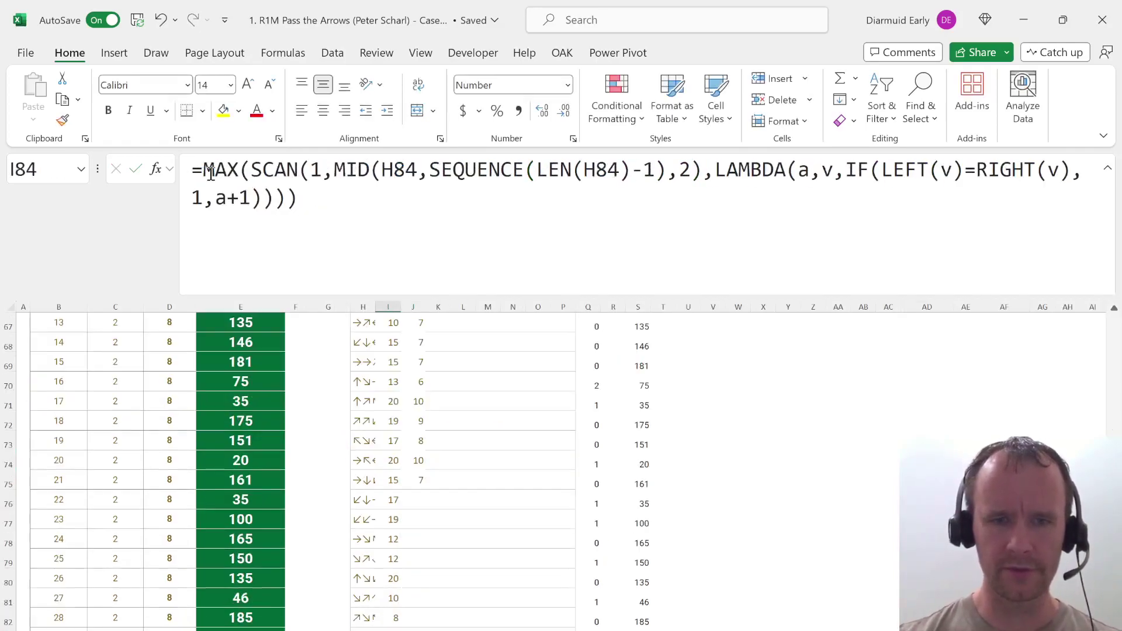
key(shift+Up)
key(shift+Up)
key(shift+Up)
key(ctrl+d)
Check the end of the Level 2 games and clear J98 through J117.
key(Down)
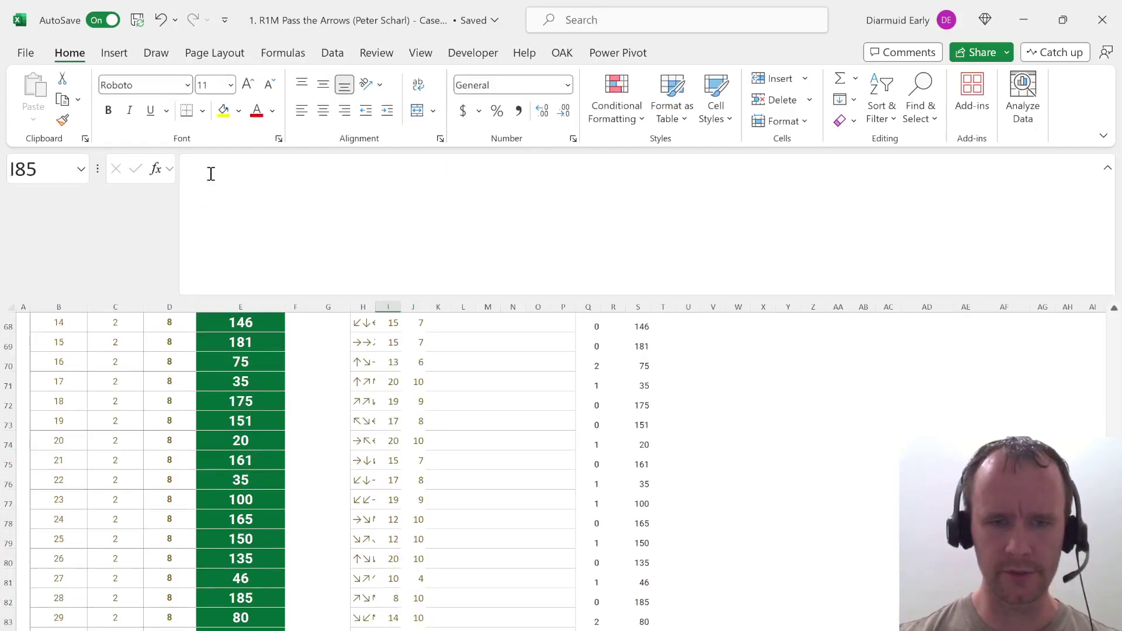
key(ctrl+Down)
key(Delete)
key(ctrl+Up)
key(ctrl+Down)
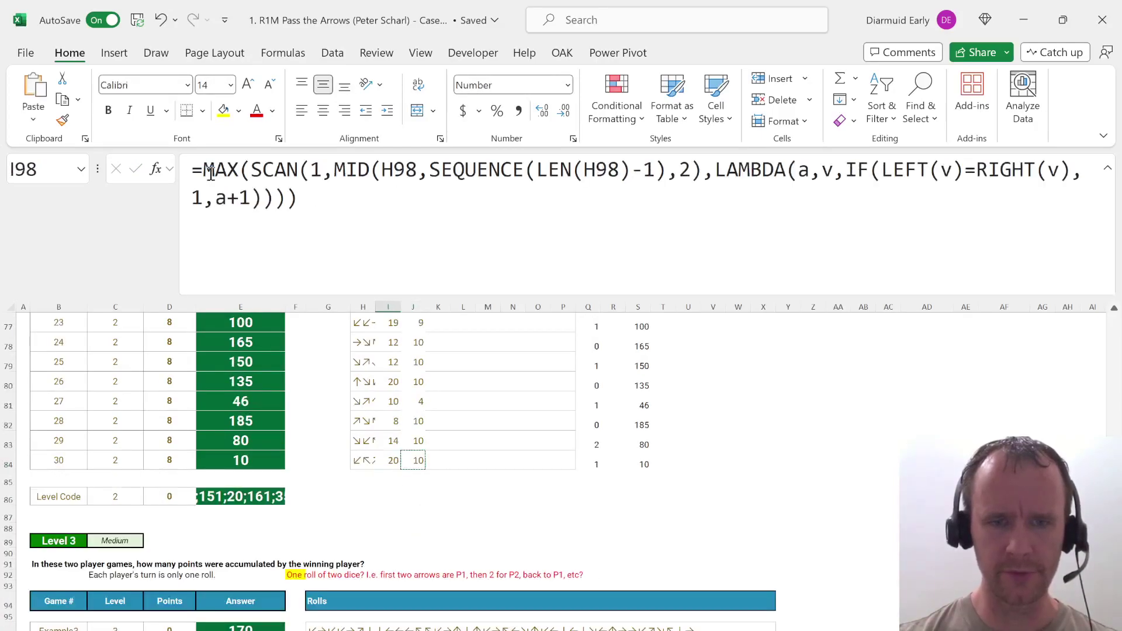
key(ctrl+Down)
key(ctrl+shift+Up)
key(Delete)
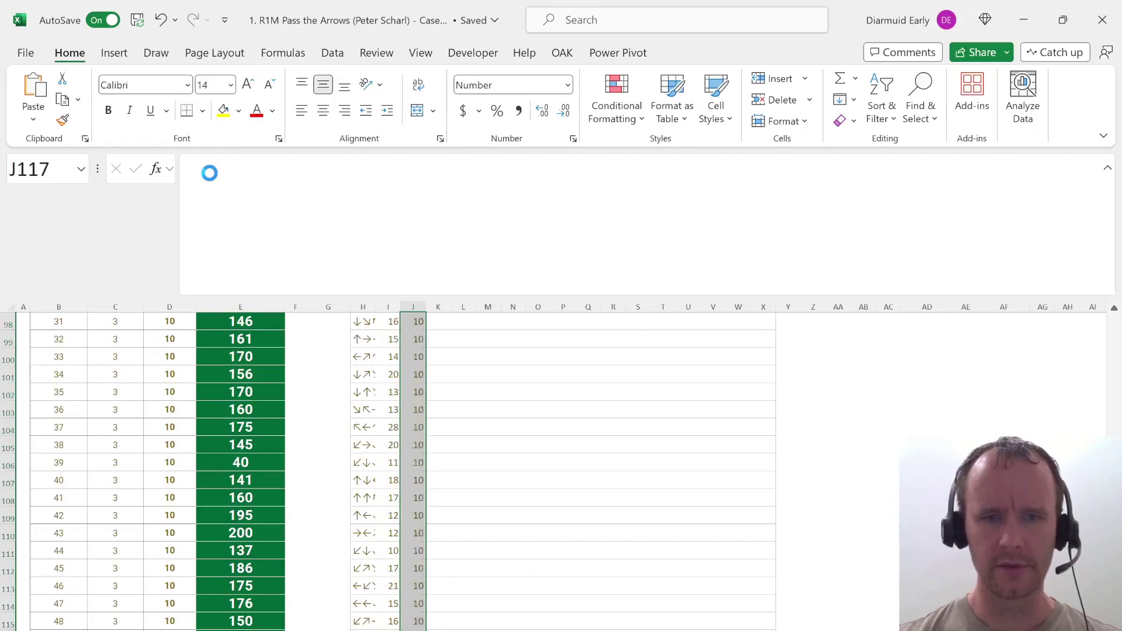
Fill the column I formula down through the Level 4 games.
key(Left)
key(ctrl+Down)
key(ctrl+Down)
key(ctrl+Up)
key(ctrl+shift+Down)
key(ctrl+d)
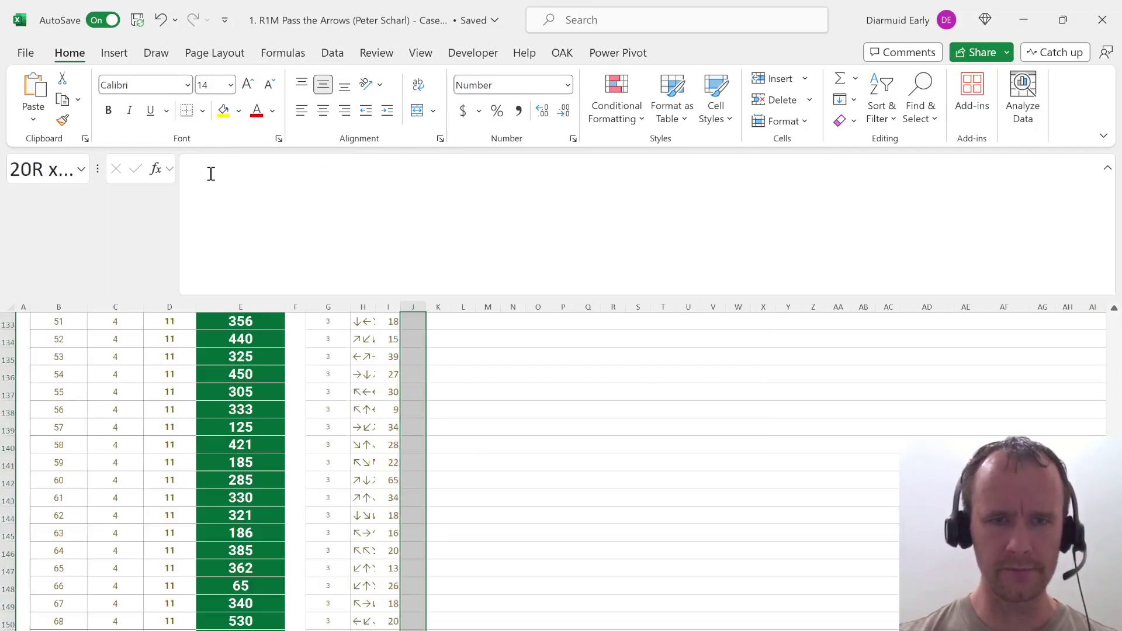
Review the column J streak results across levels and head back toward the bonus questions.
key(ctrl+Down)
key(ctrl+Down)
key(Right)
key(ctrl+Down)
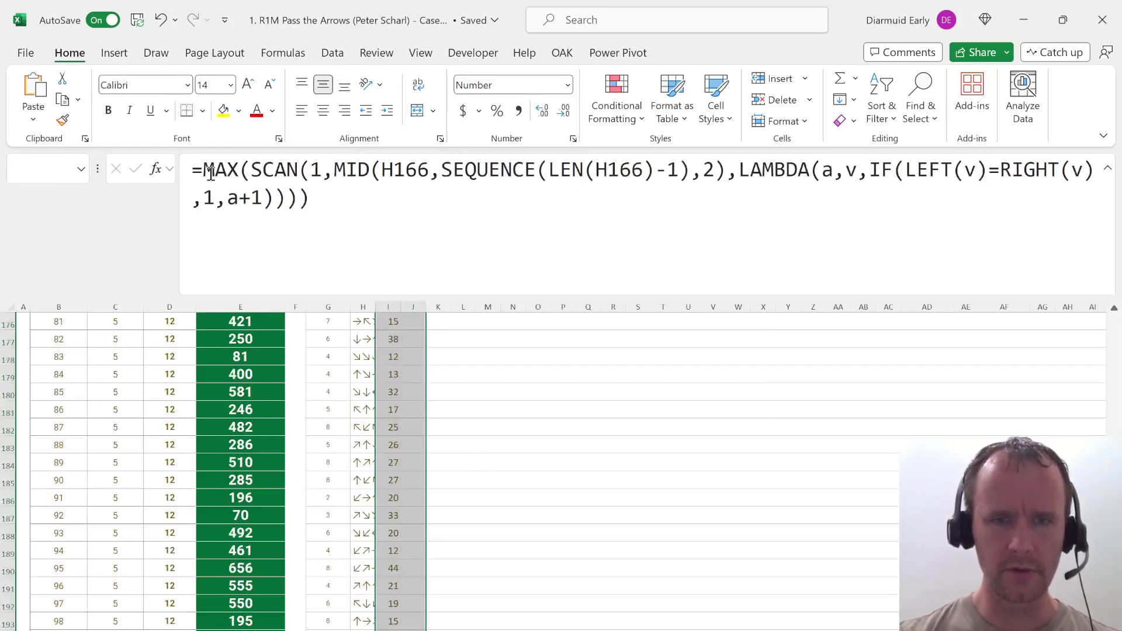
key(ctrl+Up)
key(ctrl+Up)
key(ctrl+Up)
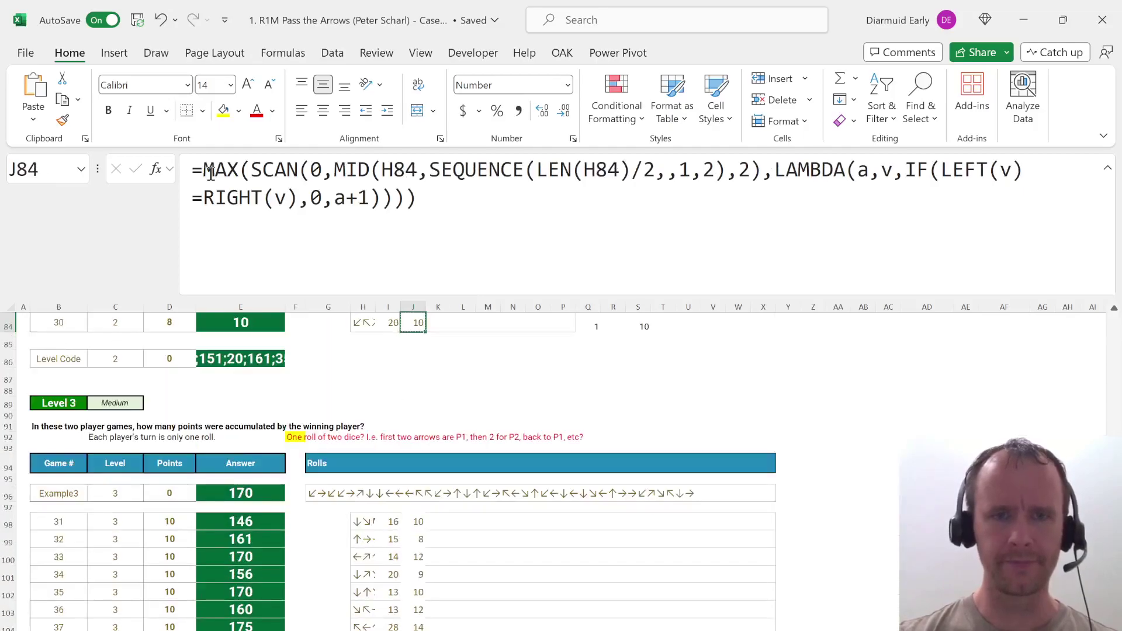
key(ctrl+Up)
key(ctrl+Up)
key(ctrl+Down)
key(ctrl+Down)
key(ctrl+Up)
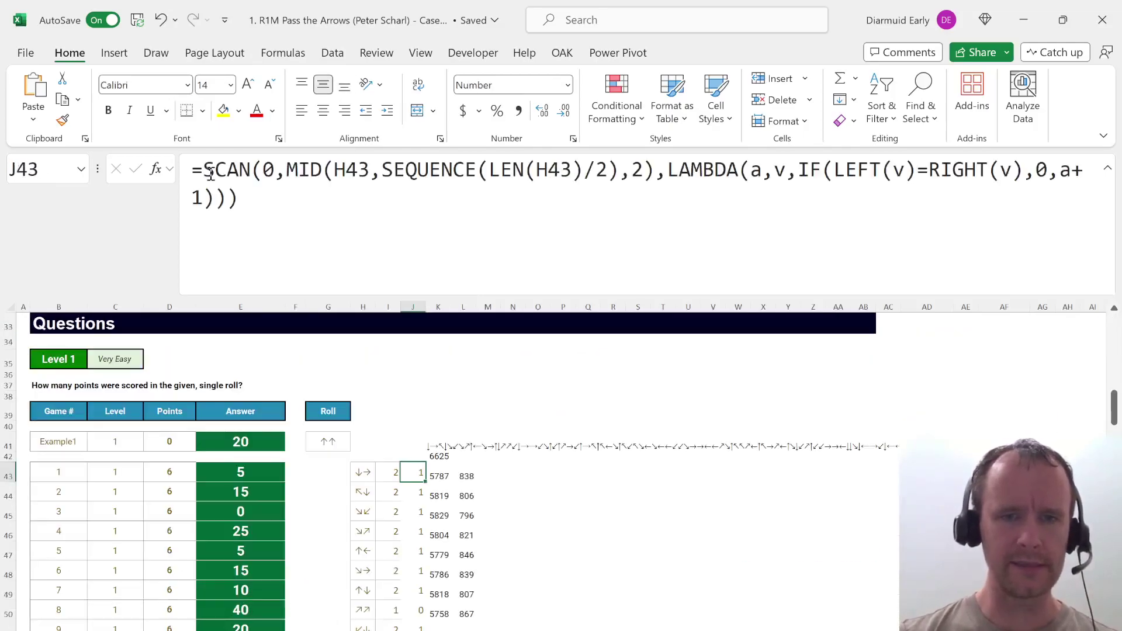
key(Left)
key(Left)
key(Up)
key(Up)
key(Up)
key(Up)
key(Left)
key(Left)
key(ctrl+Up)
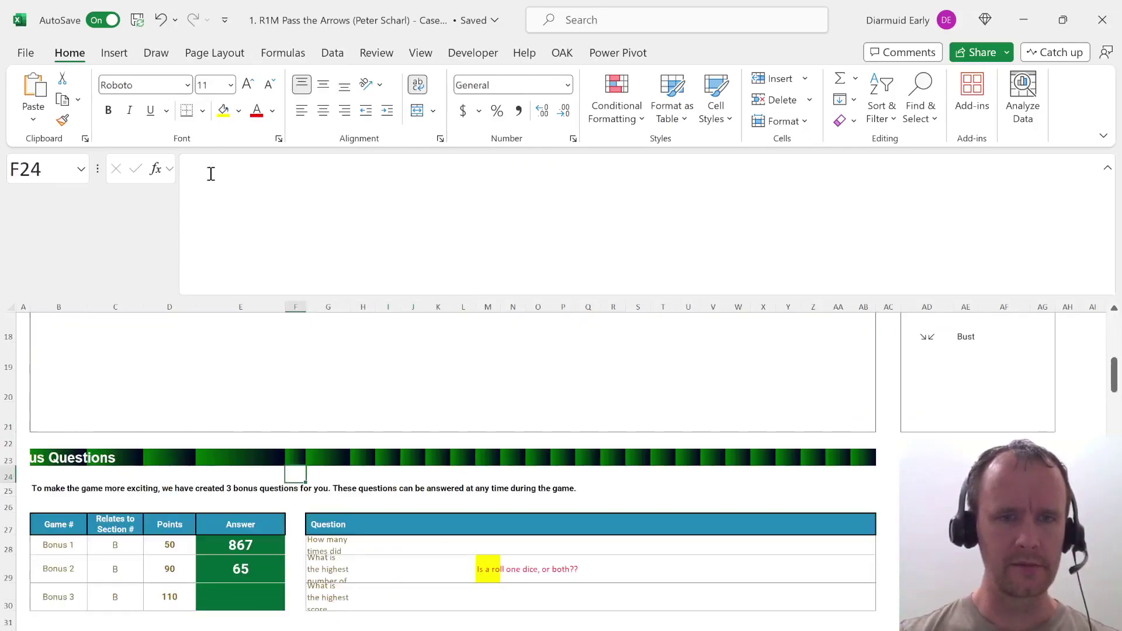
Copy Bonus 2's formula right as =MAX(J:J) showing 43 and autofit column F.
key(Left)
key(Down)
key(Down)
key(Down)
key(Down)
key(Down)
key(Right)
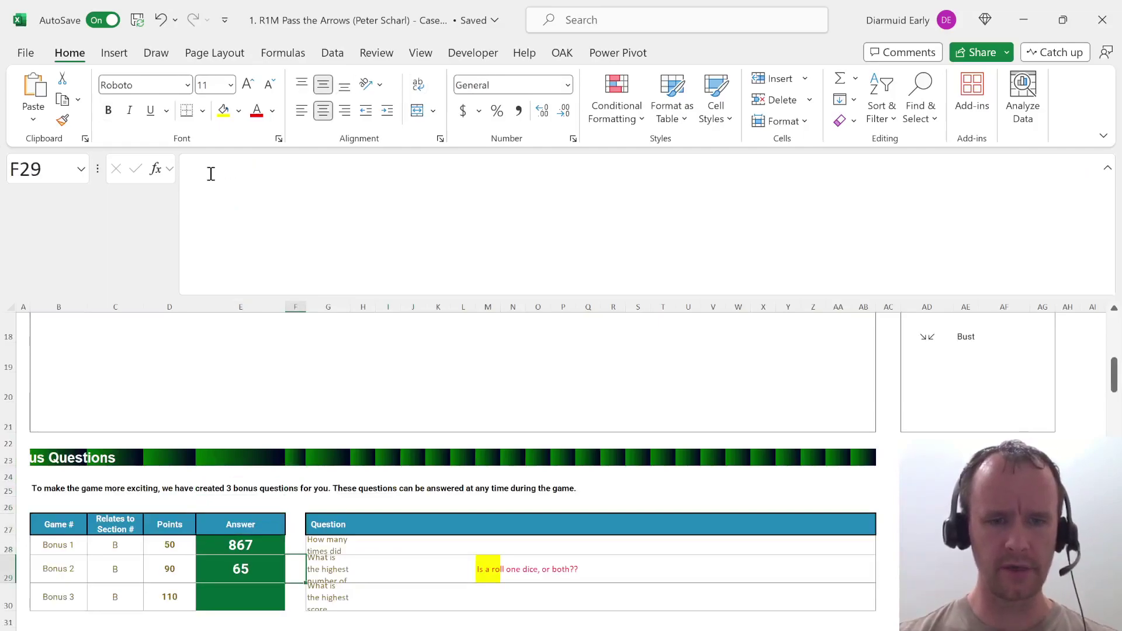
key(ctrl+r)
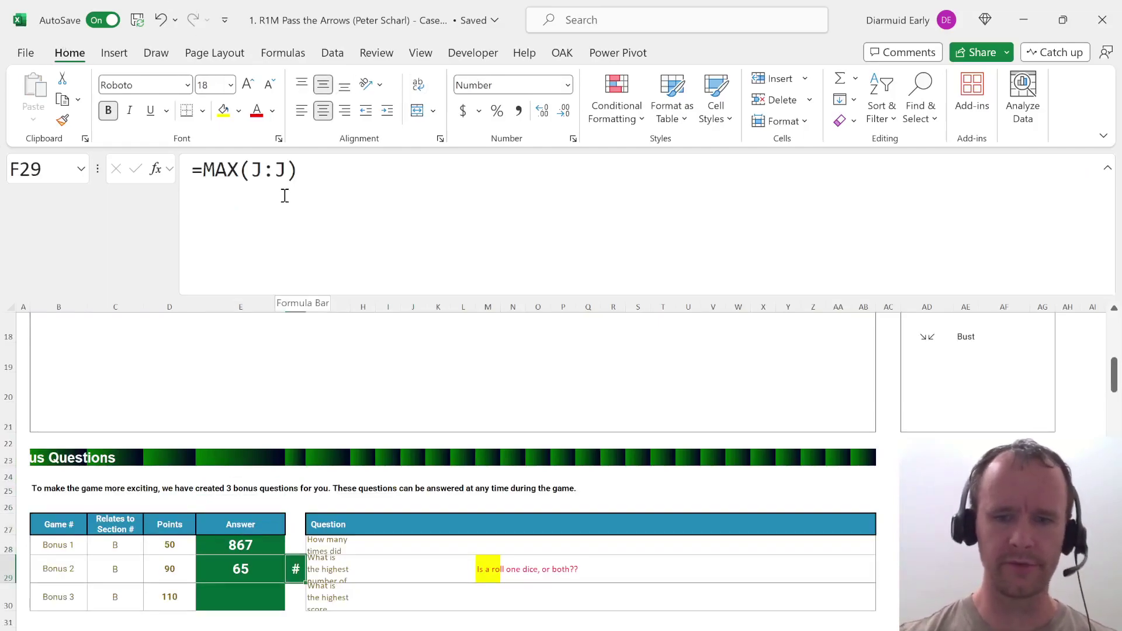
key(alt+h)
key(o)
key(i)
key(Left)
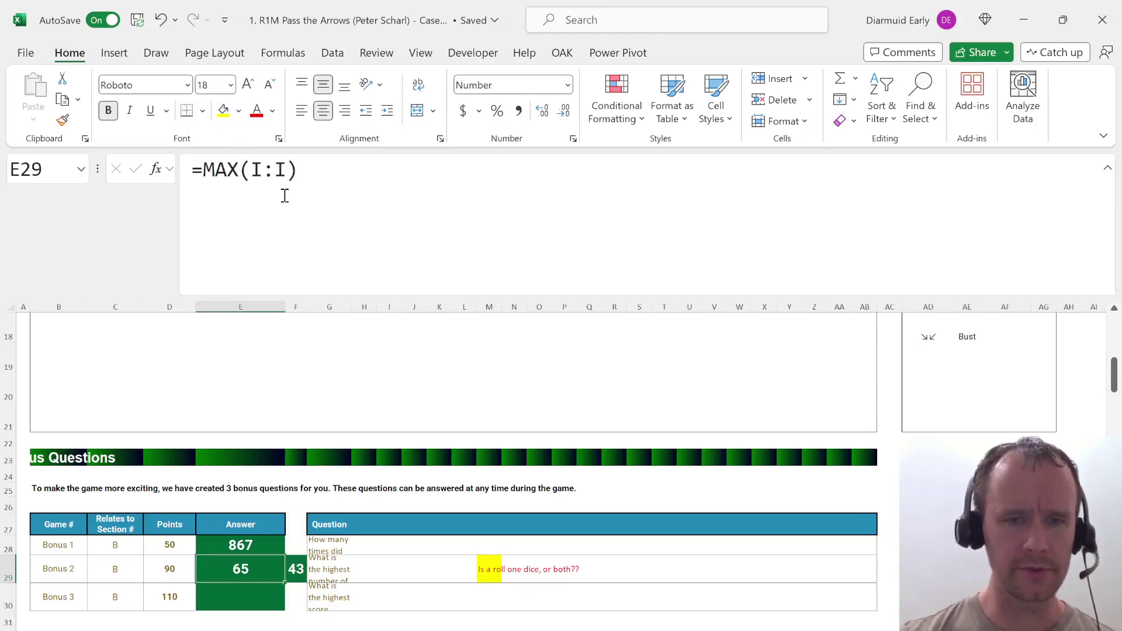
key(Down)
key(Right)
key(Right)
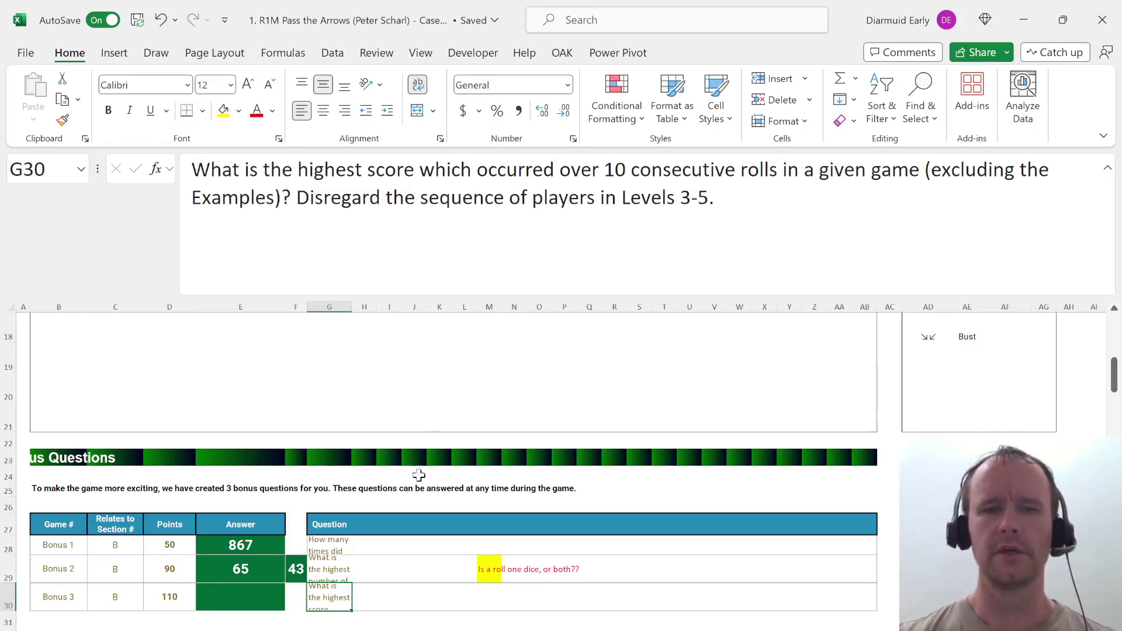
Copy the yellow note down beside Bonus 3 and change it to 'Which scoring rules?'.
scroll(496, 500, down, 5)
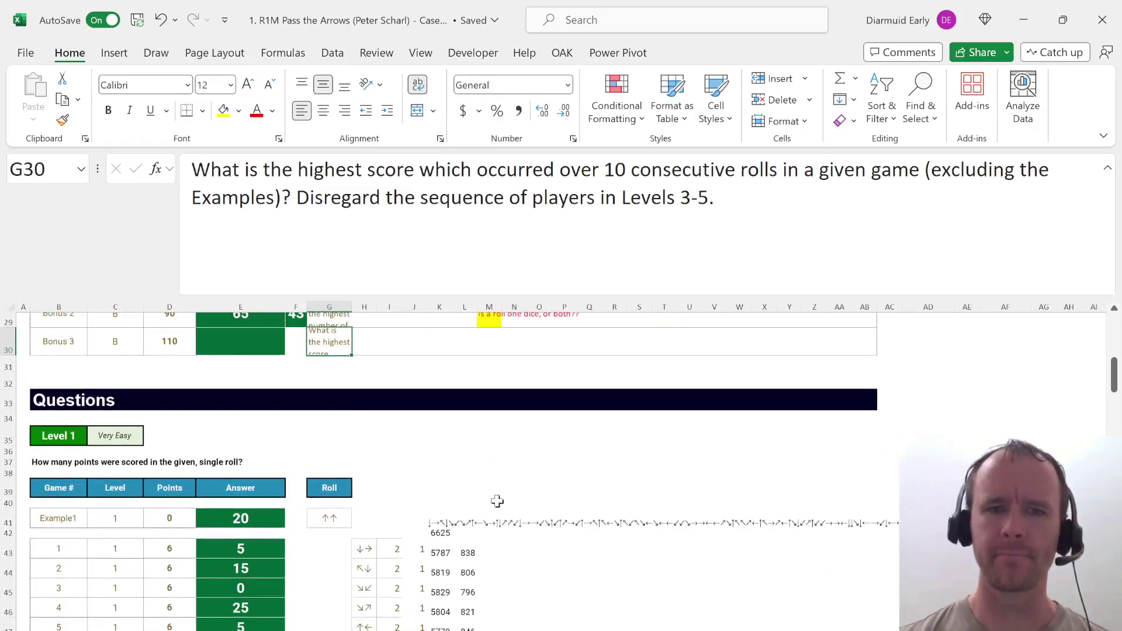
scroll(496, 501, up, 4)
scroll(496, 500, up, 1)
scroll(499, 501, up, 2)
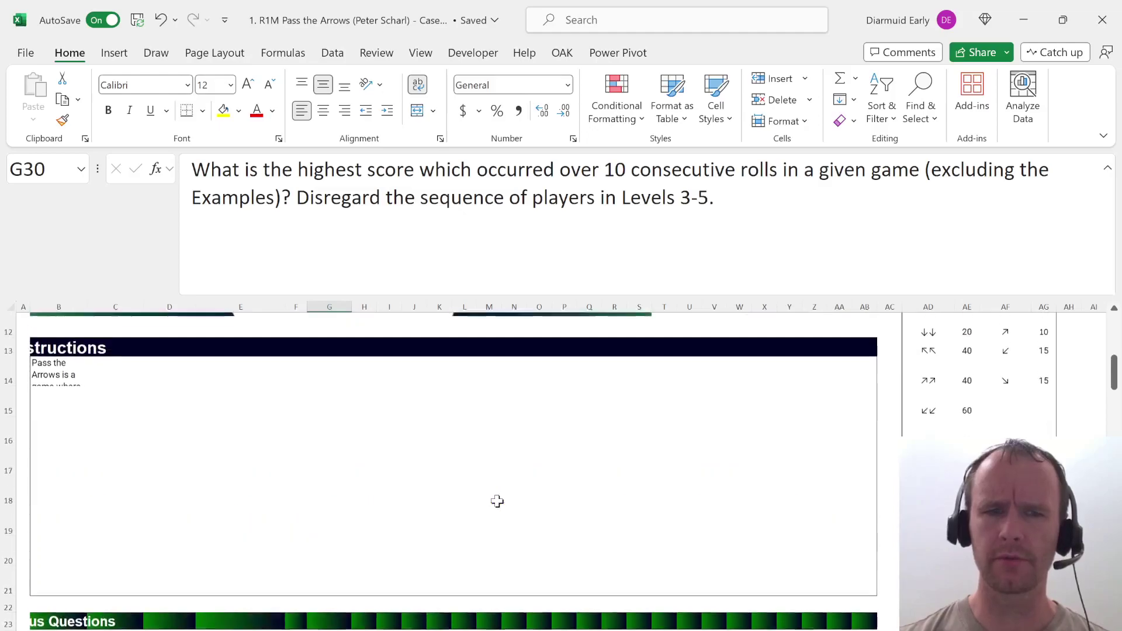
scroll(189, 478, down, 4)
scroll(351, 461, down, 1)
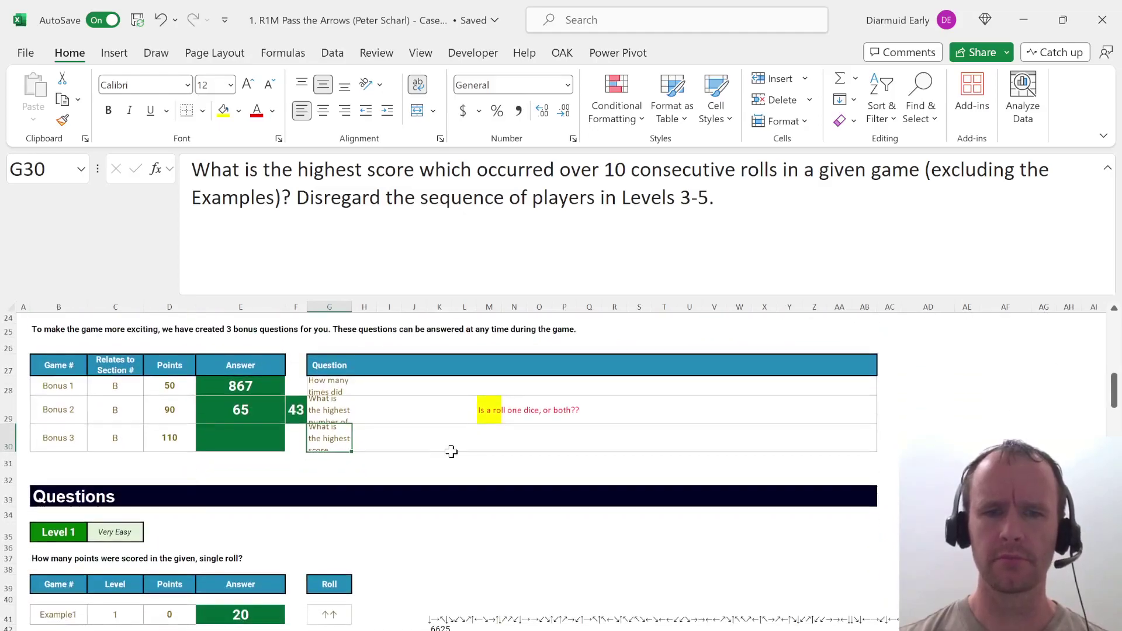
click(493, 434)
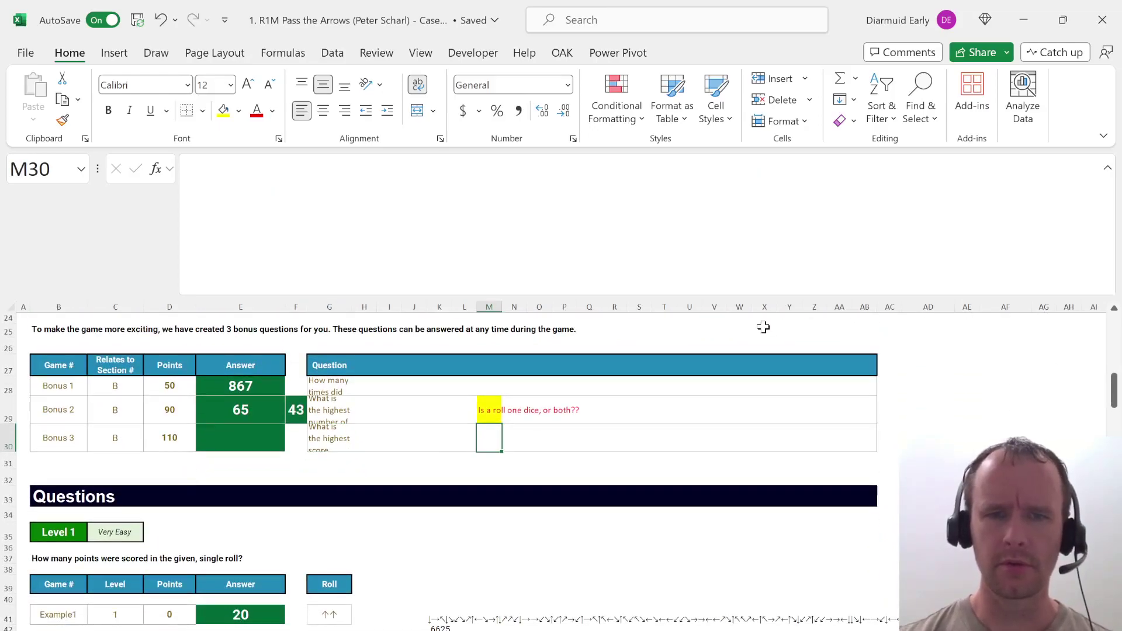
key(ctrl+d)
text(Which scoring rules?)
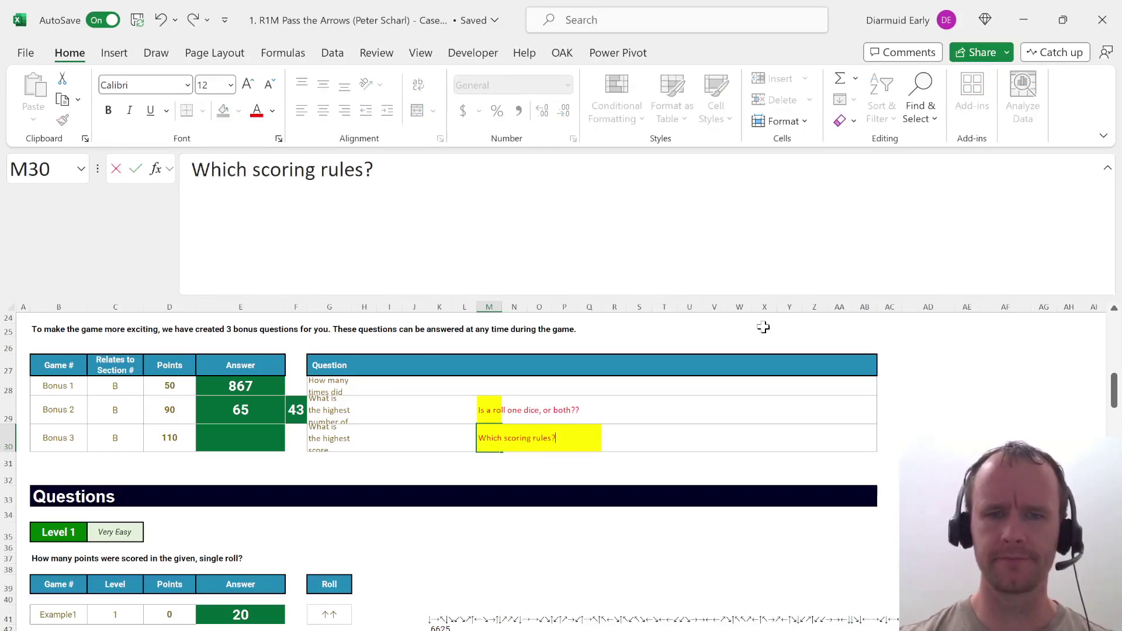
key(Return)
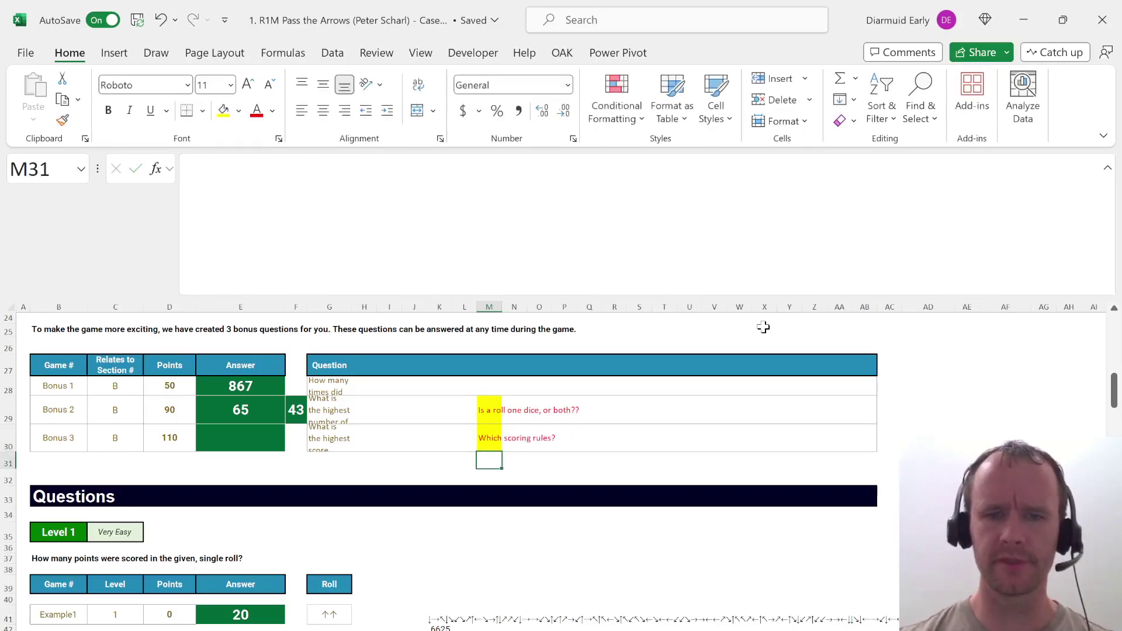
key(Down)
key(Down)
key(Left)
Undo two changes and type the label 'RegL4' into L42.
key(ctrl+z)
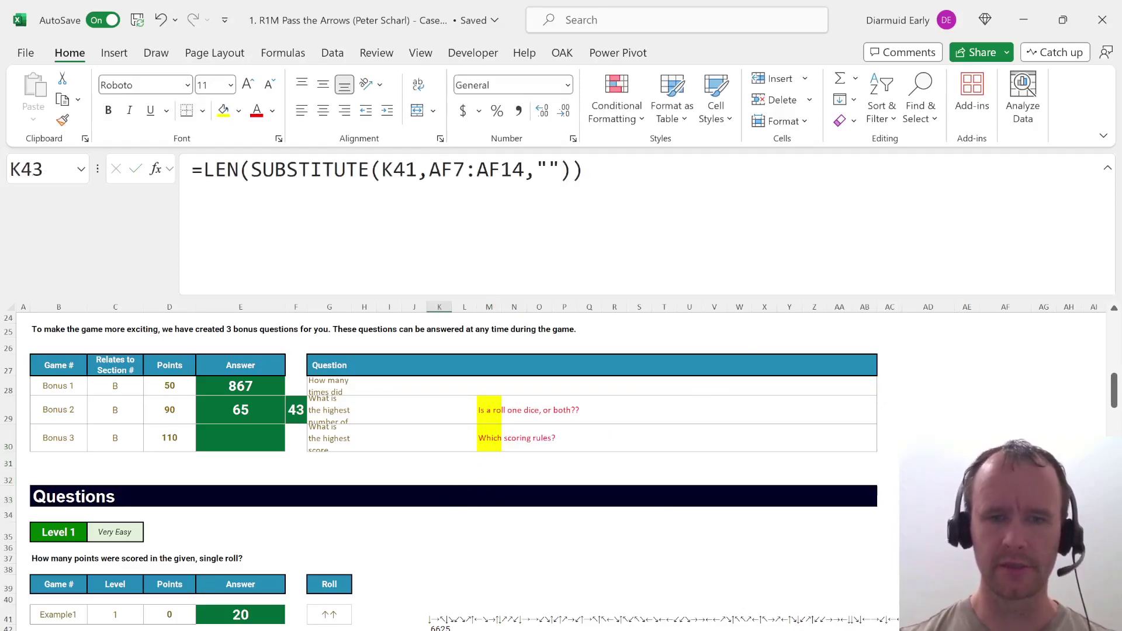
key(ctrl+z)
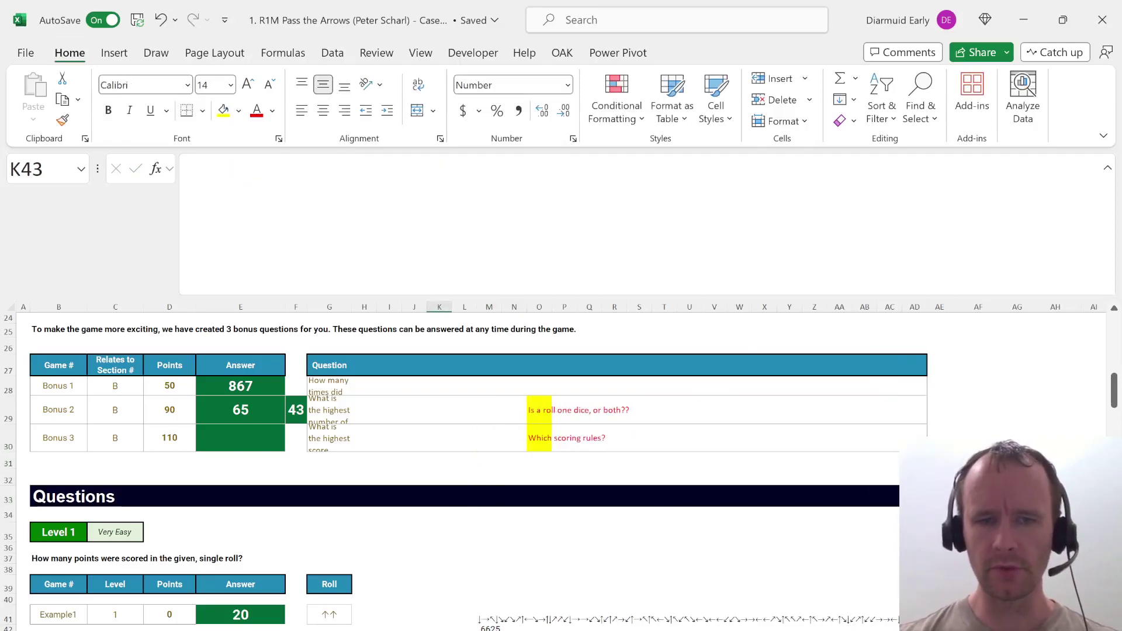
click(465, 629)
text(Reg)
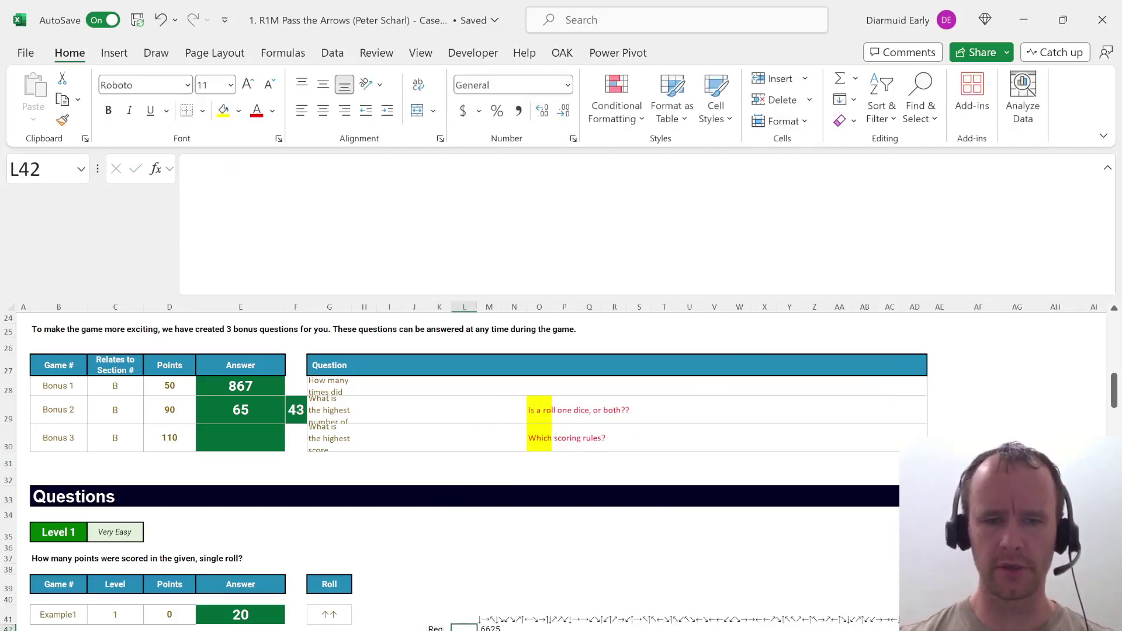
text(L4/)
Finish the L42 label as 'L4/5' and go to cell K65 beside game 11.
text(5)
key(Return)
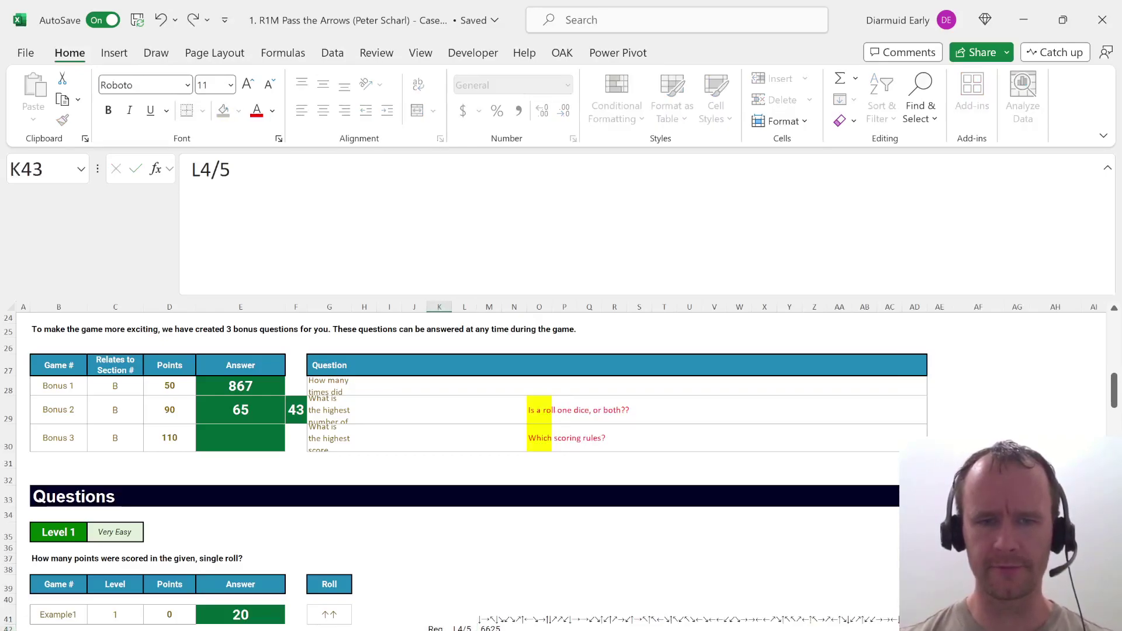
key(Page_Down)
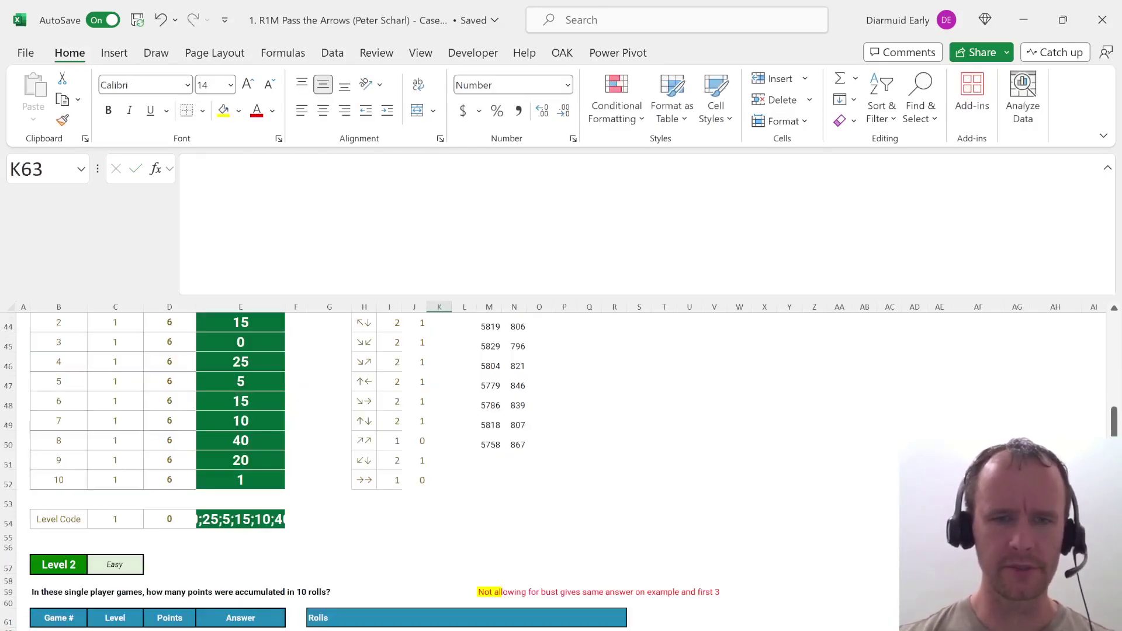
key(Left)
key(Up)
key(Down)
key(Down)
key(Down)
key(Down)
key(Down)
key(Down)
key(Down)
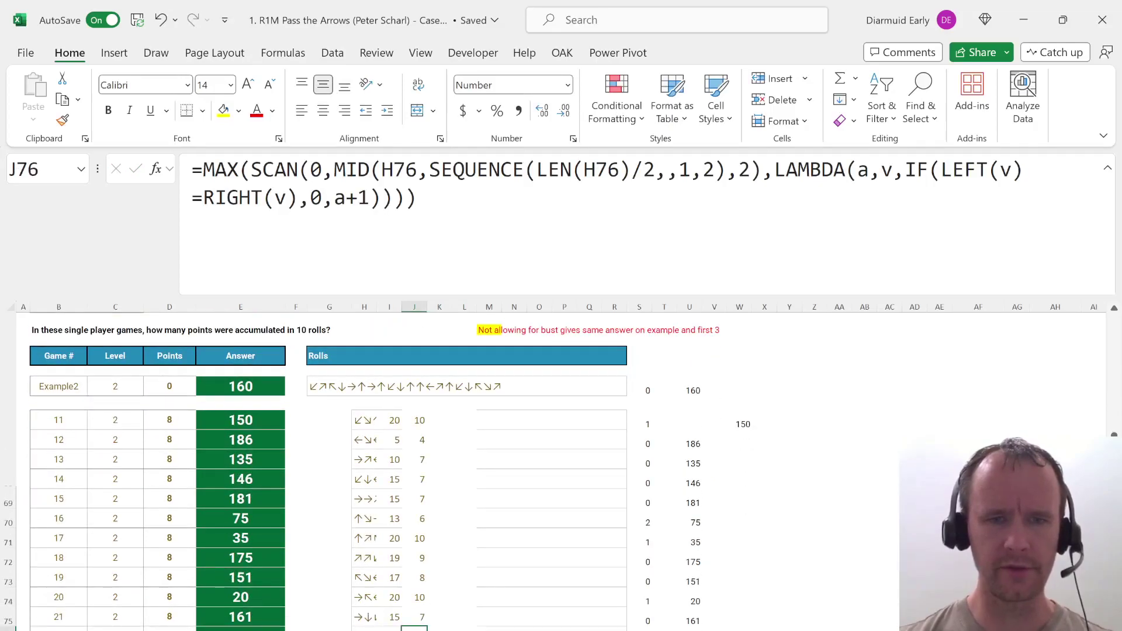
key(ctrl+Up)
key(Left)
key(Left)
key(Right)
key(Right)
key(Right)
key(ctrl+shift+Up)
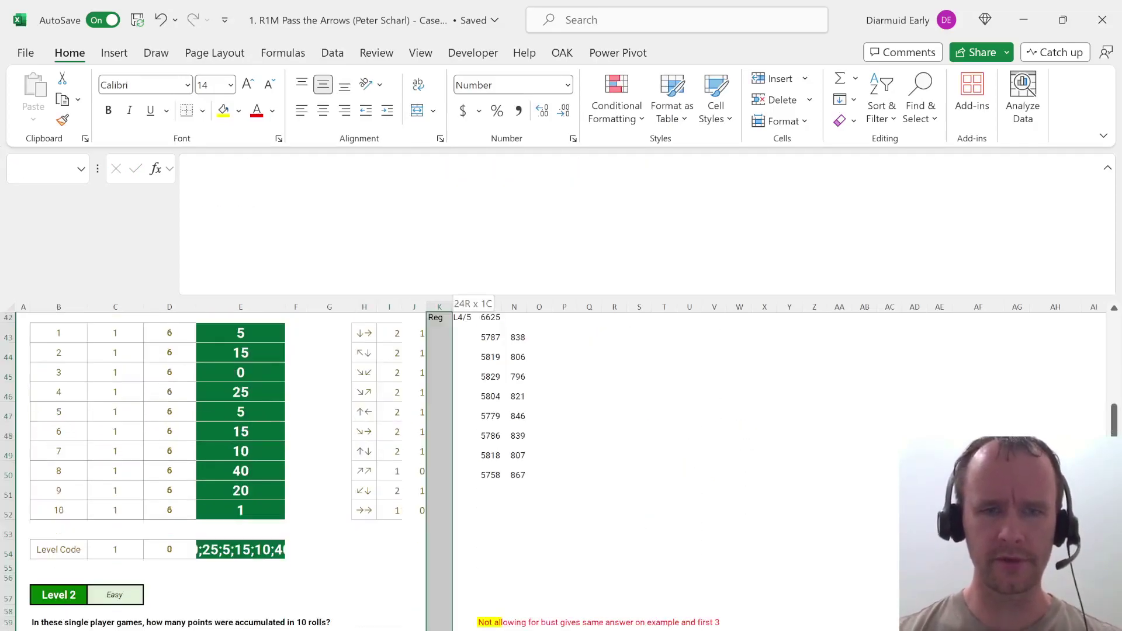
key(Left)
key(Right)
Enter =MID(H65,SEQUENCE(LEN(H65)/2-9),10) in K65 to spill ten-character roll slices.
text(=)
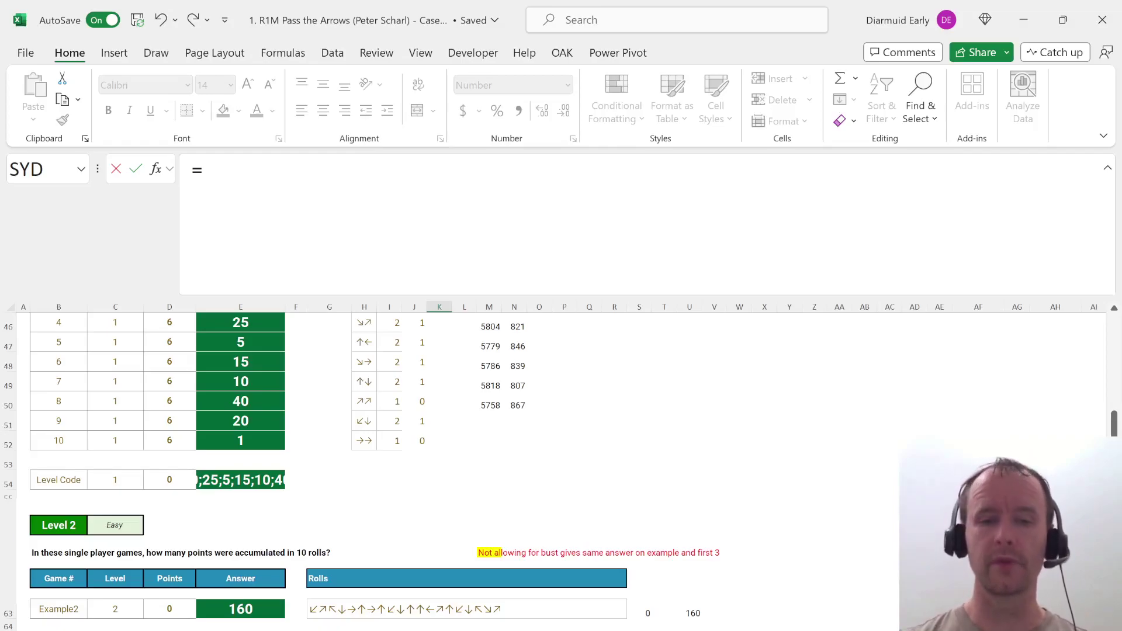
text(m)
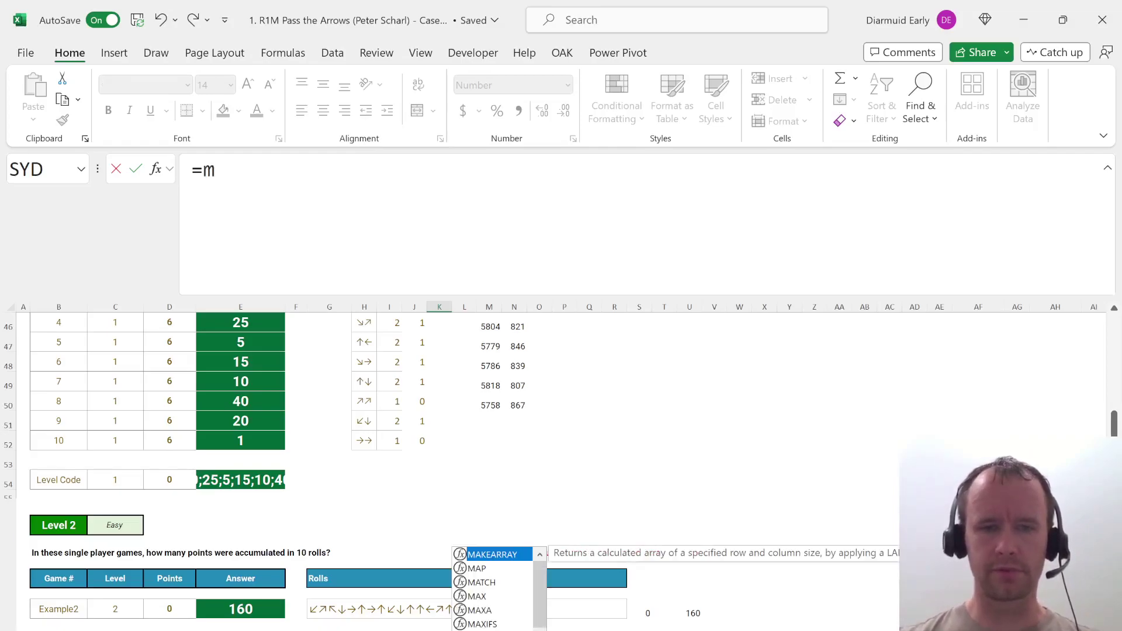
text(id)
key(Tab)
key(Left)
key(Left)
key(Left)
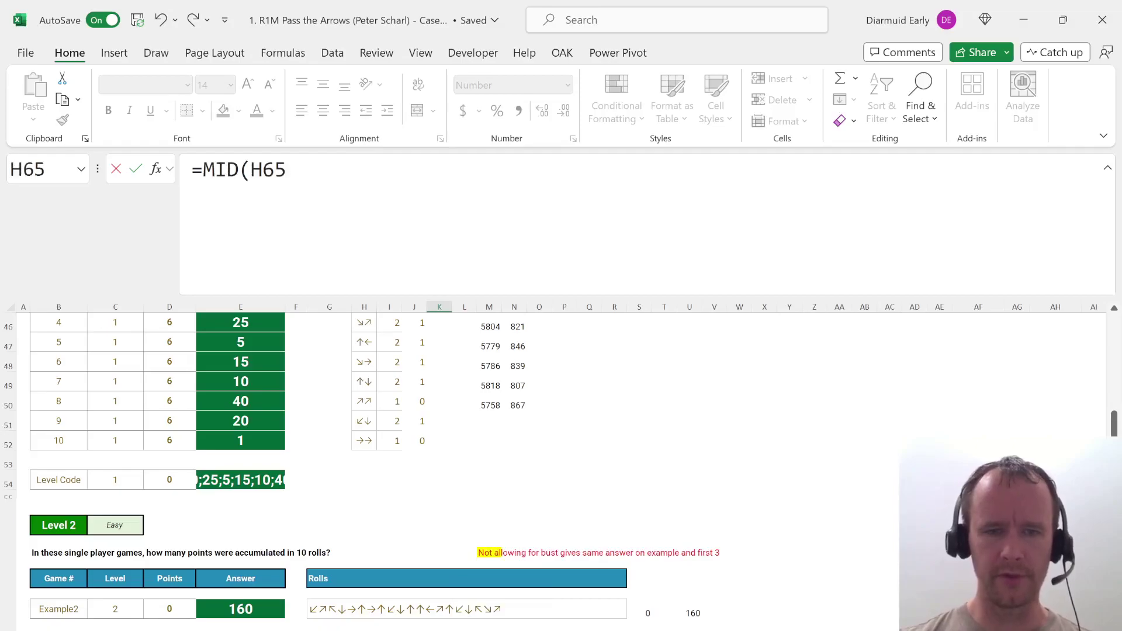
key(F2)
text(,)
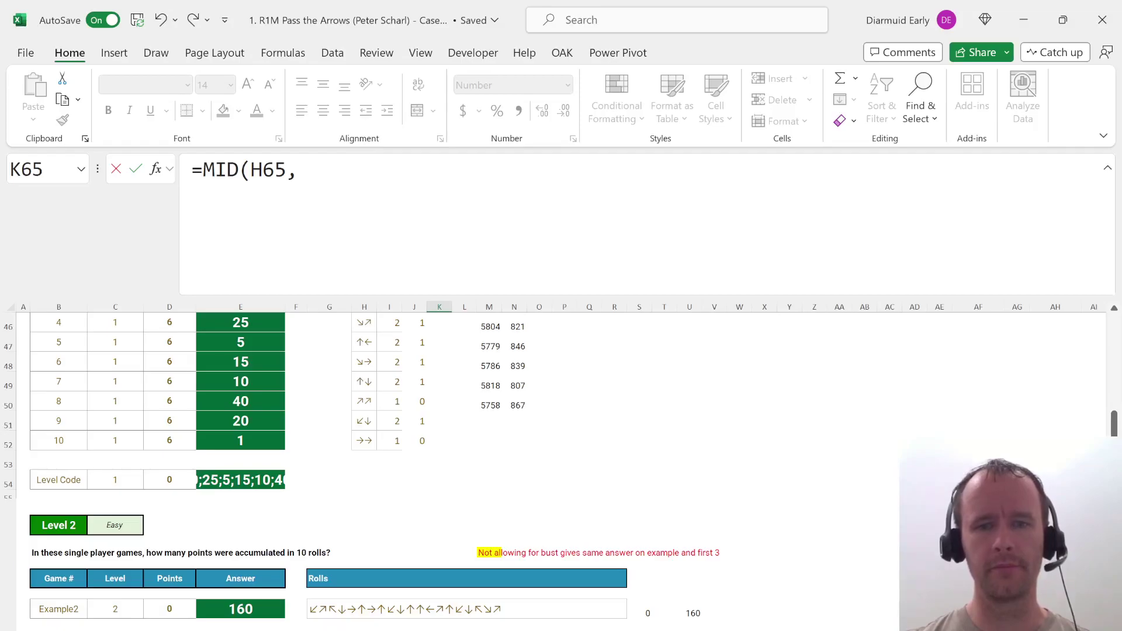
text(s)
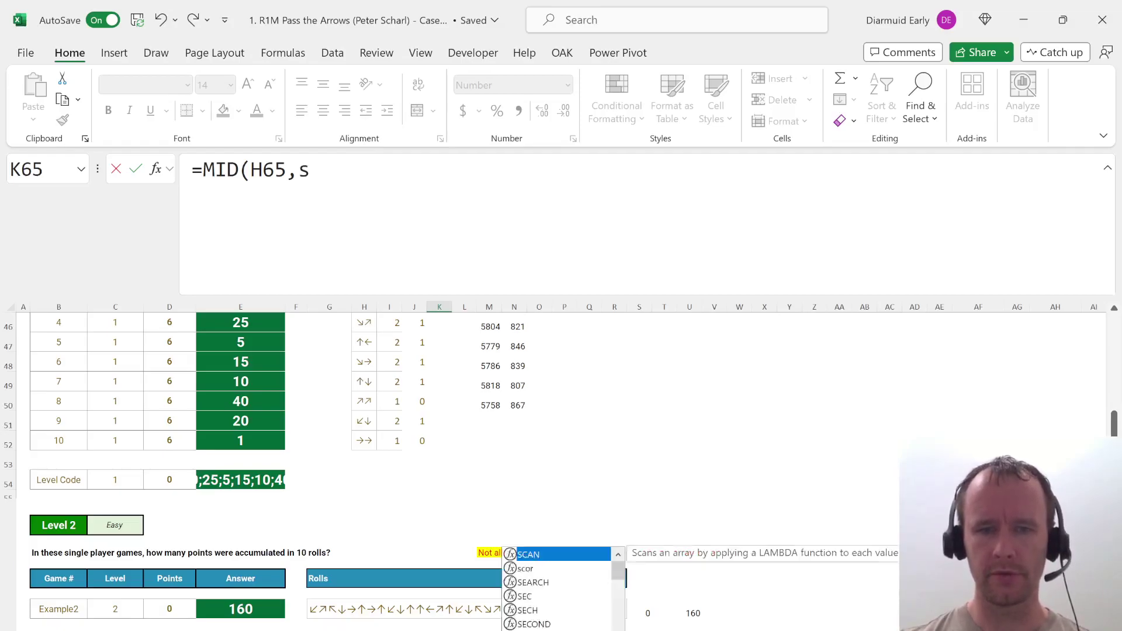
text(eq)
key(Tab)
text(len)
key(Tab)
key(Left)
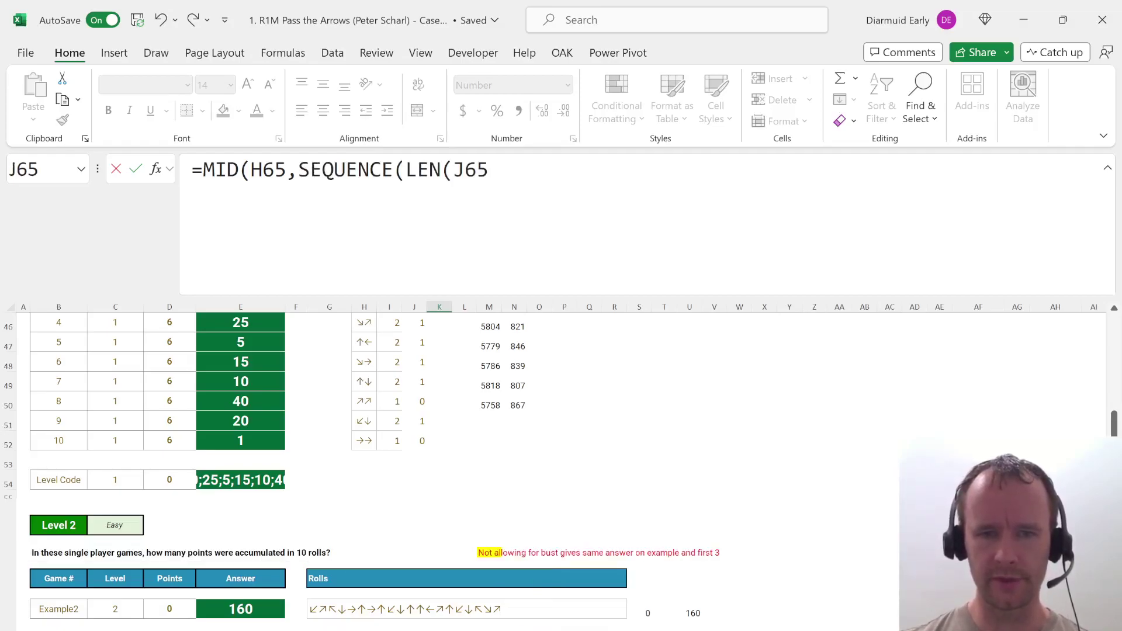
key(Left)
key(Left)
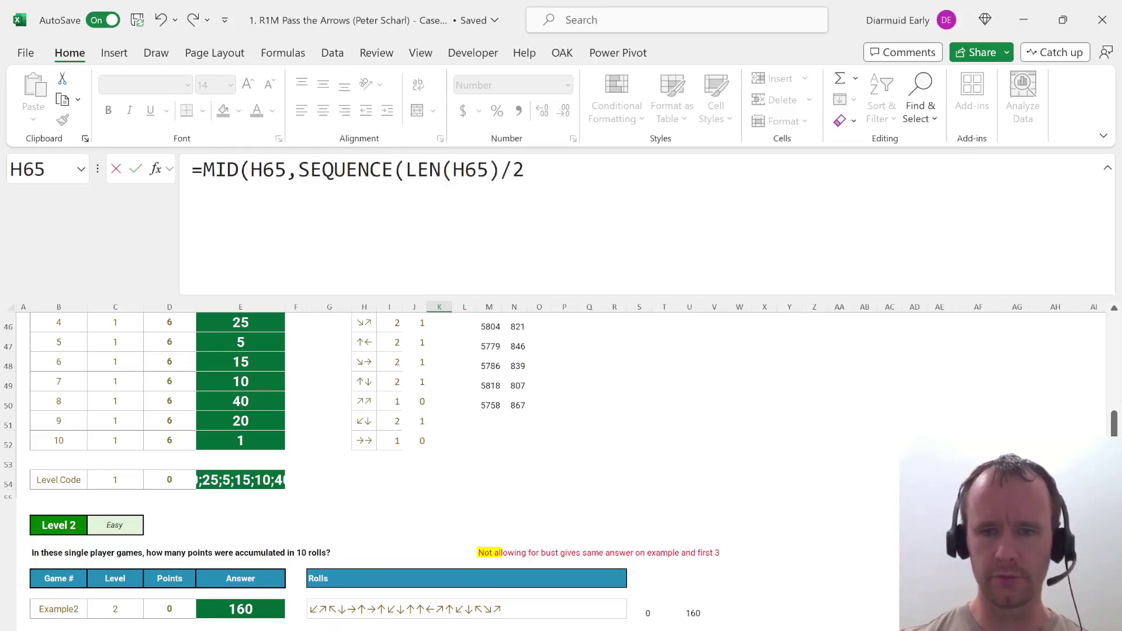
text())
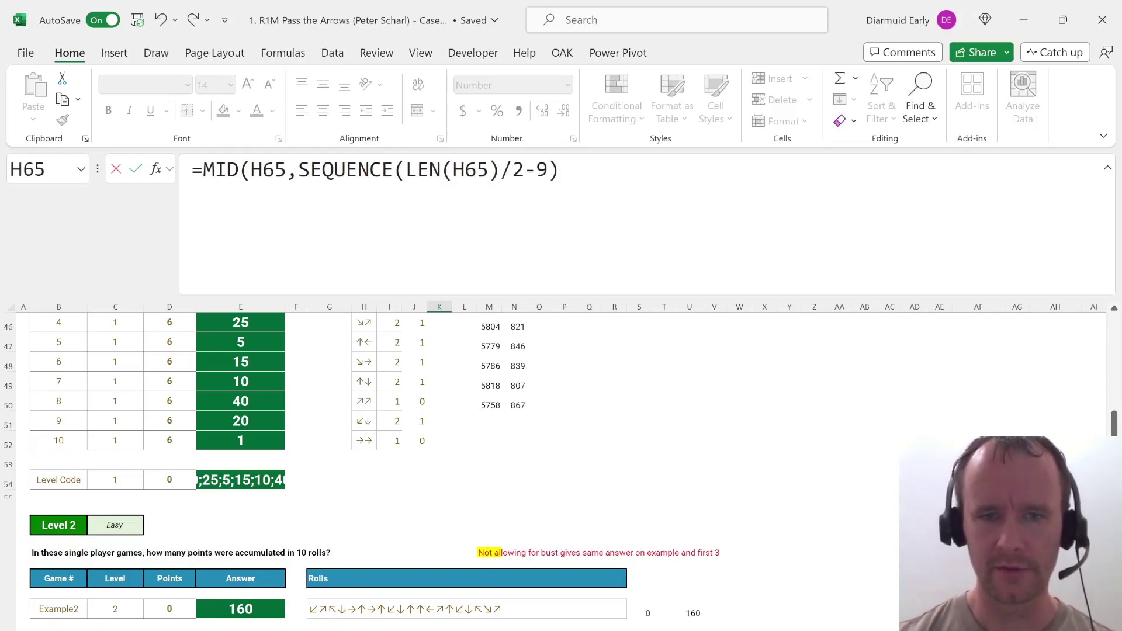
text(,10))
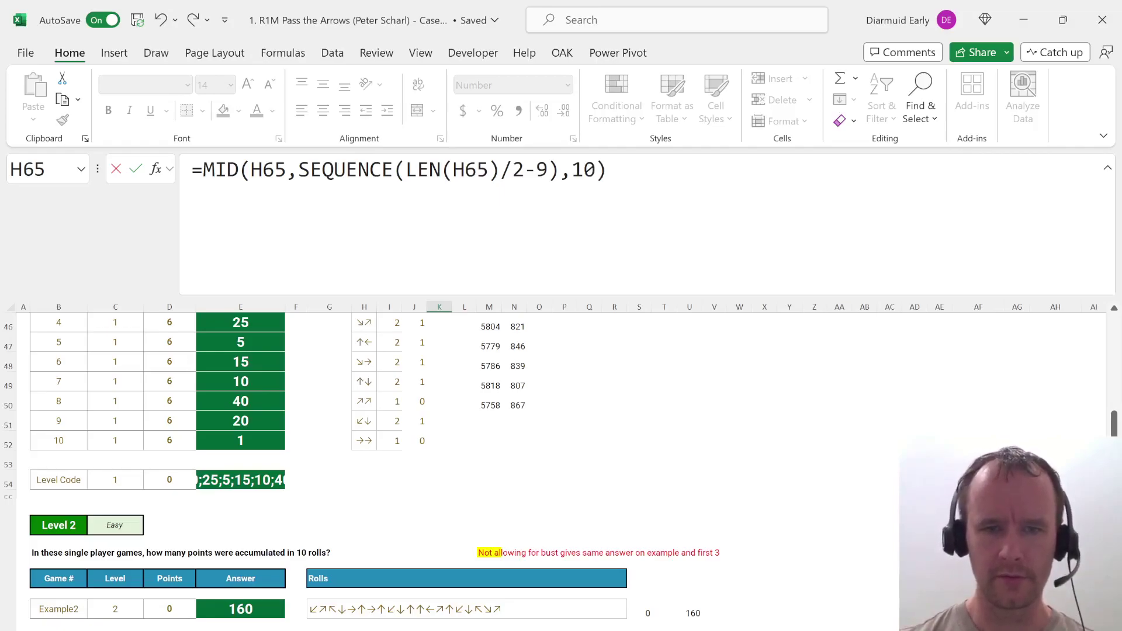
key(Return)
key(Up)
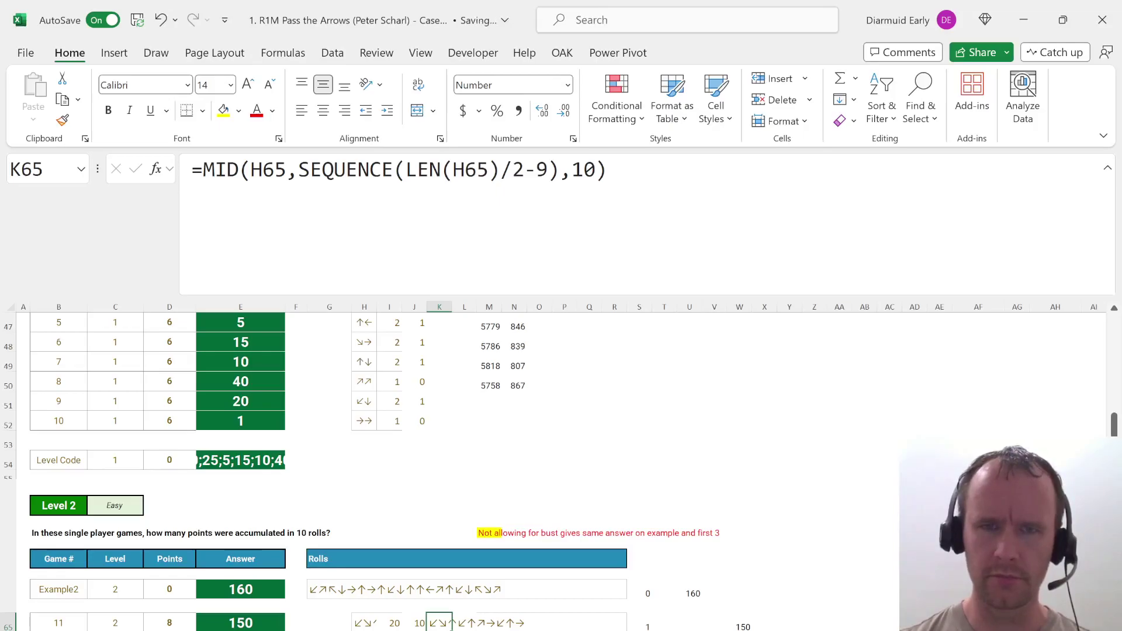
Append ' / Rolls or pairs of rolls' to the Bonus 3 scoring-rules note in O30.
scroll(341, 609, up, 4)
scroll(340, 610, up, 5)
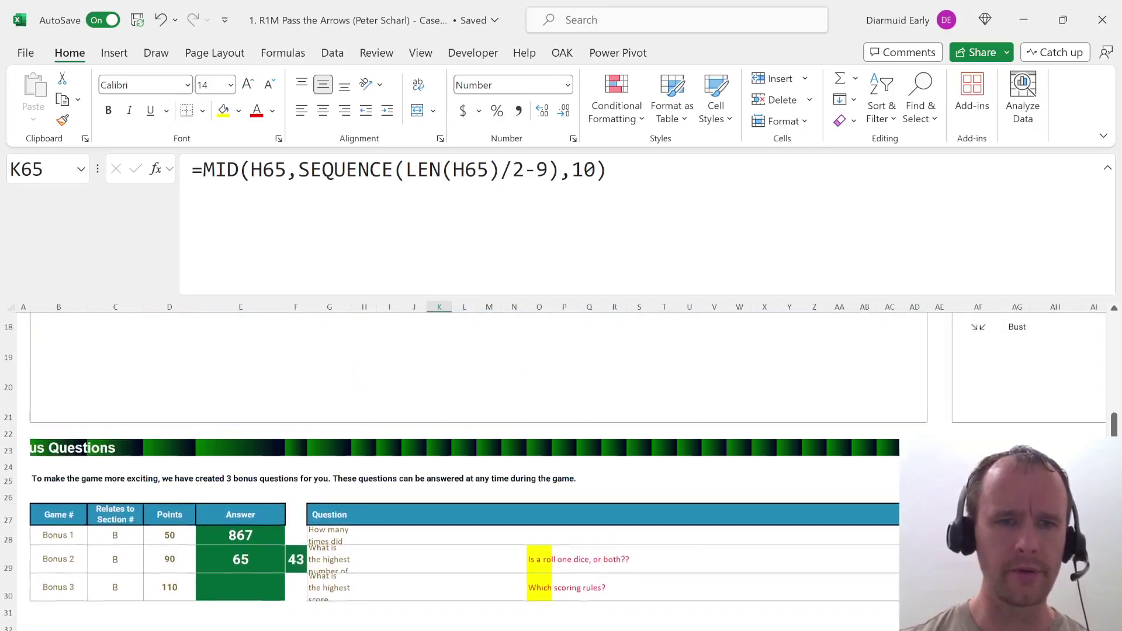
scroll(341, 610, up, 1)
click(341, 614)
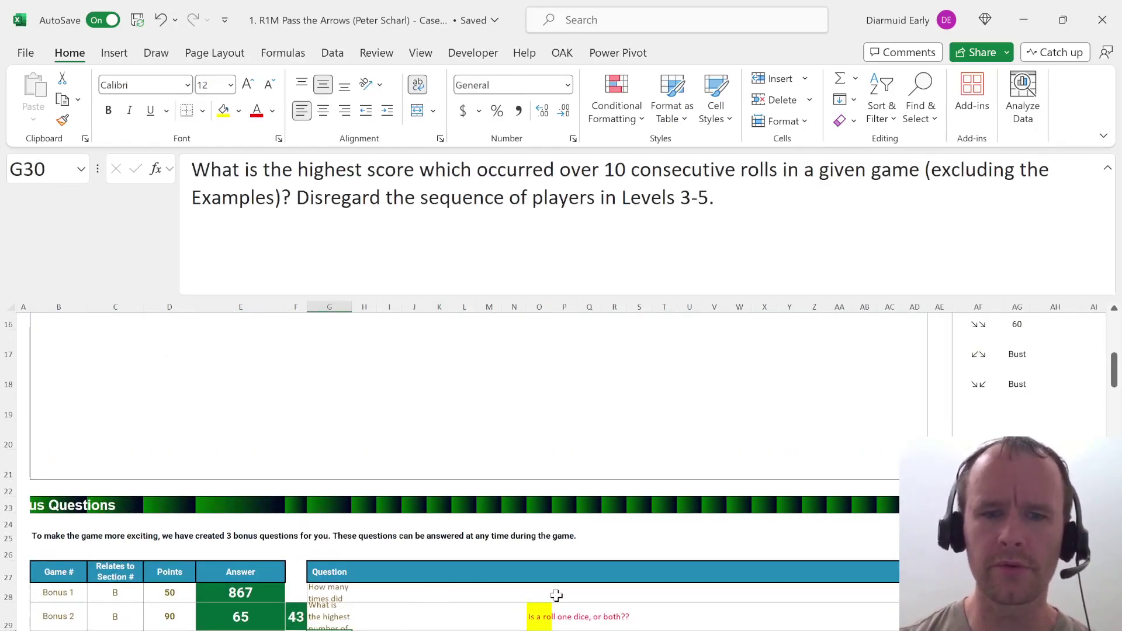
click(539, 630)
key(F2)
text(/)
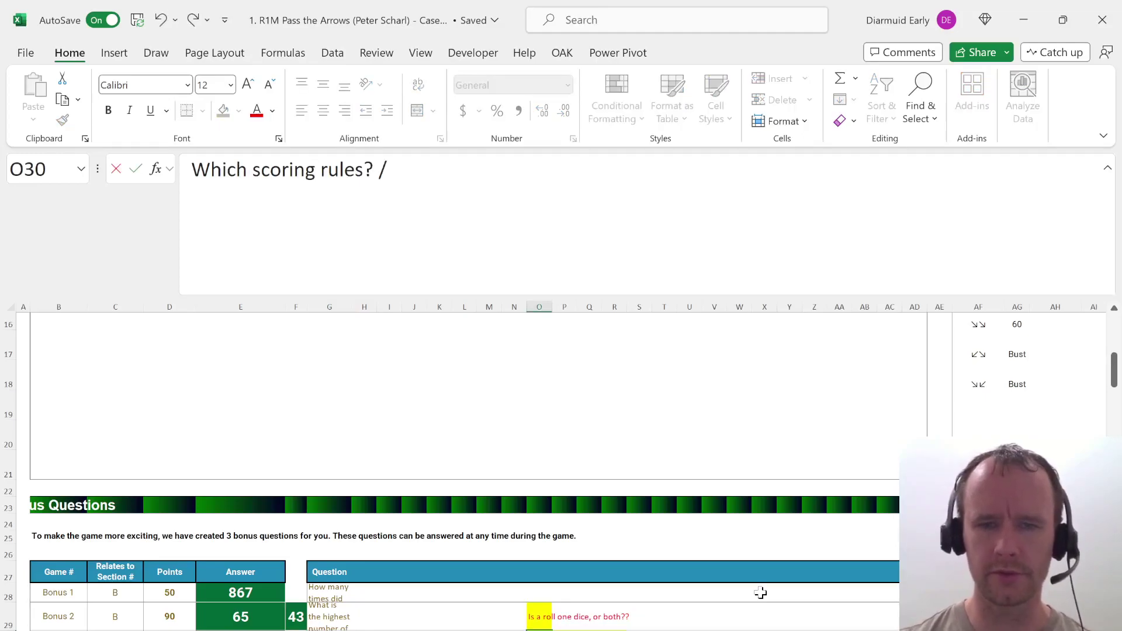
text( W)
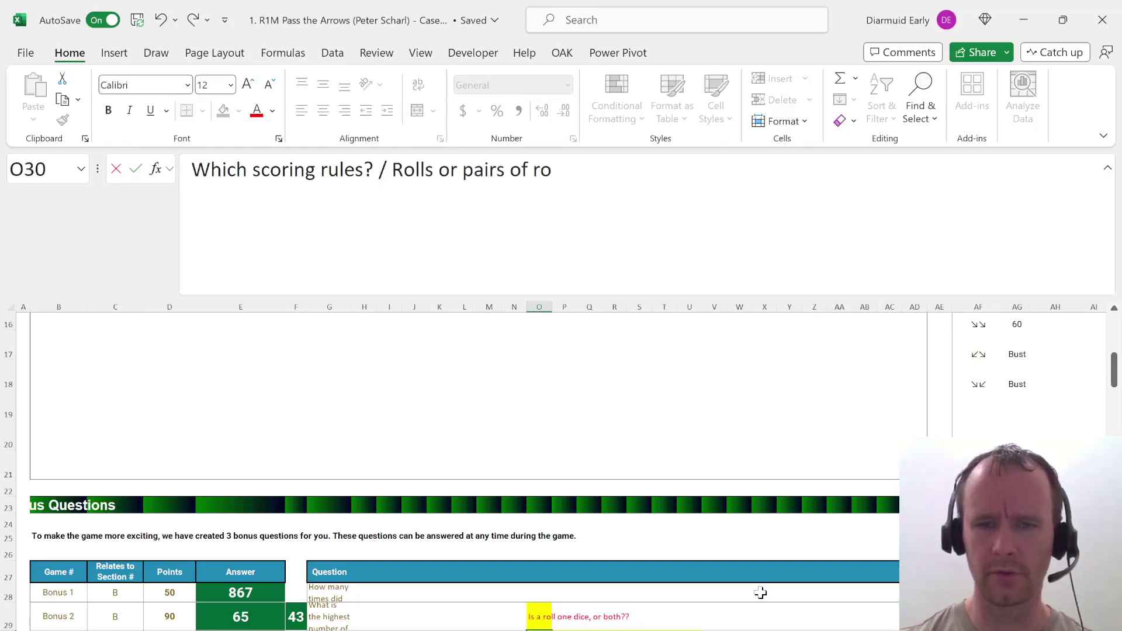
key(Return)
Change the K65 formula's slice length from 10 to 20 characters.
key(ctrl+Down)
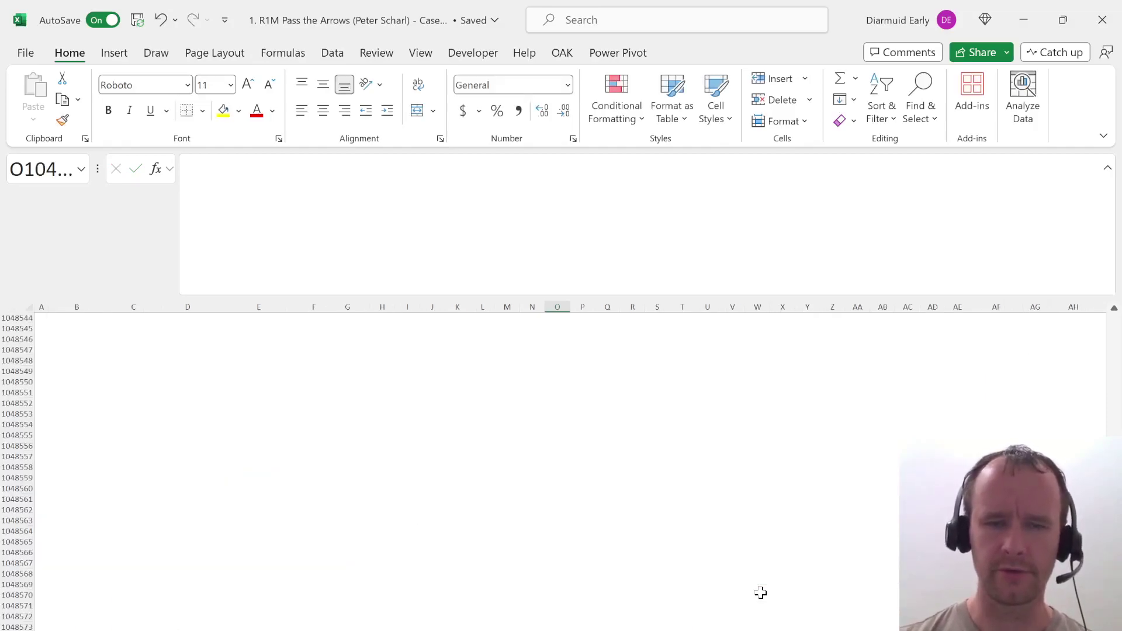
key(ctrl+Up)
key(Down)
key(Down)
key(Left)
key(ctrl+Down)
key(Left)
key(Left)
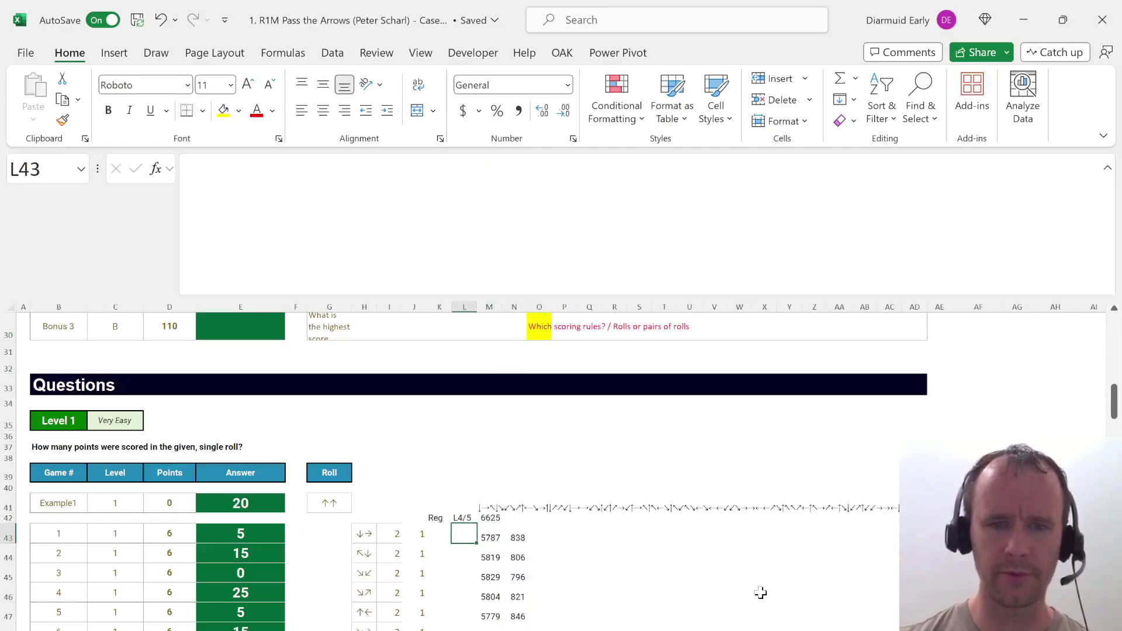
key(ctrl+Down)
key(ctrl+Up)
key(Left)
key(Down)
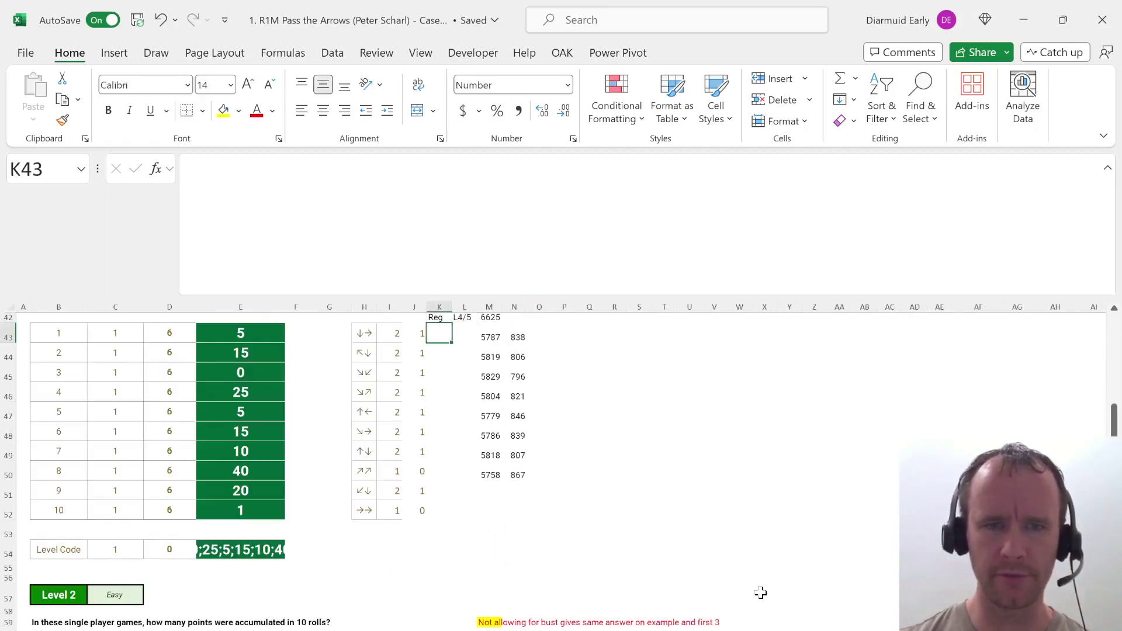
key(ctrl+Down)
key(ctrl+Down)
key(ctrl+Up)
key(ctrl+Up)
key(ctrl+Down)
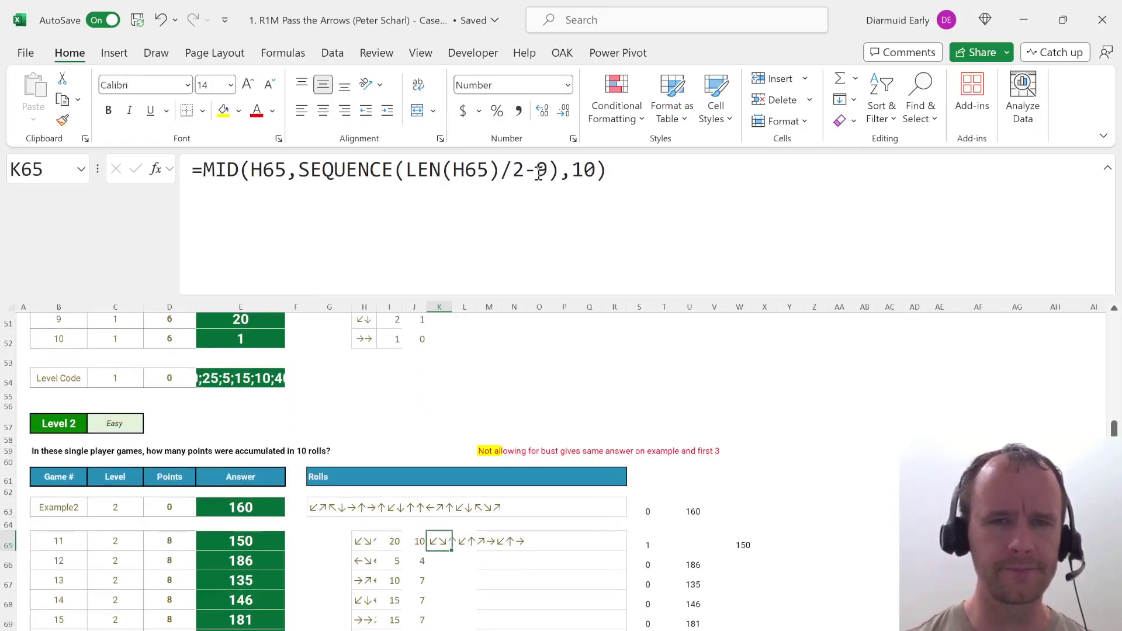
click(582, 170)
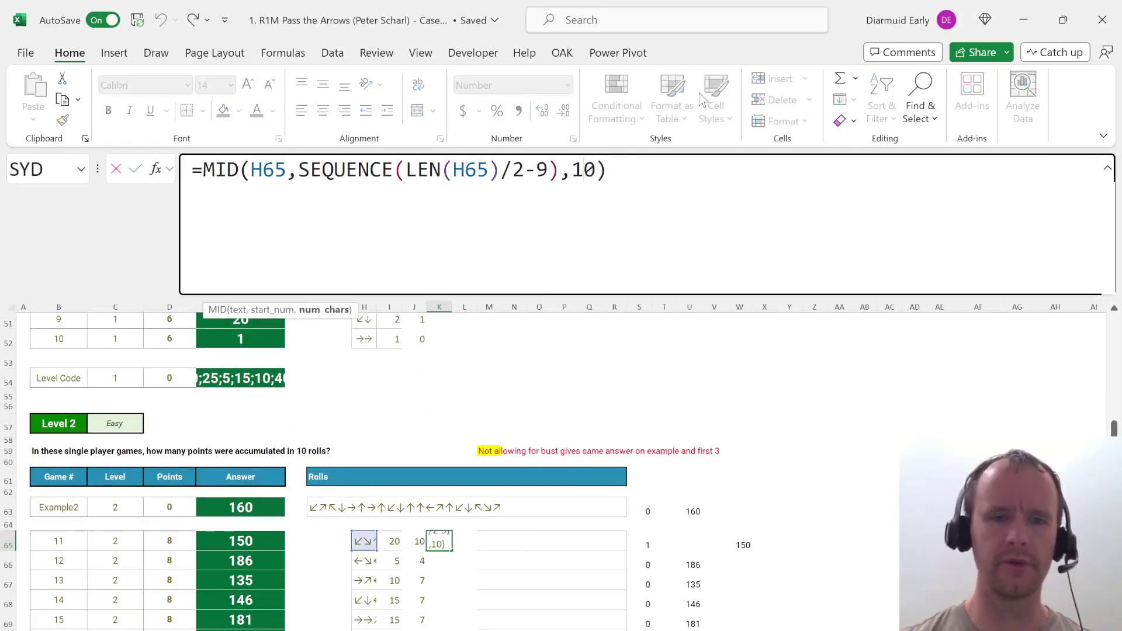
text(2)
key(Return)
key(Up)
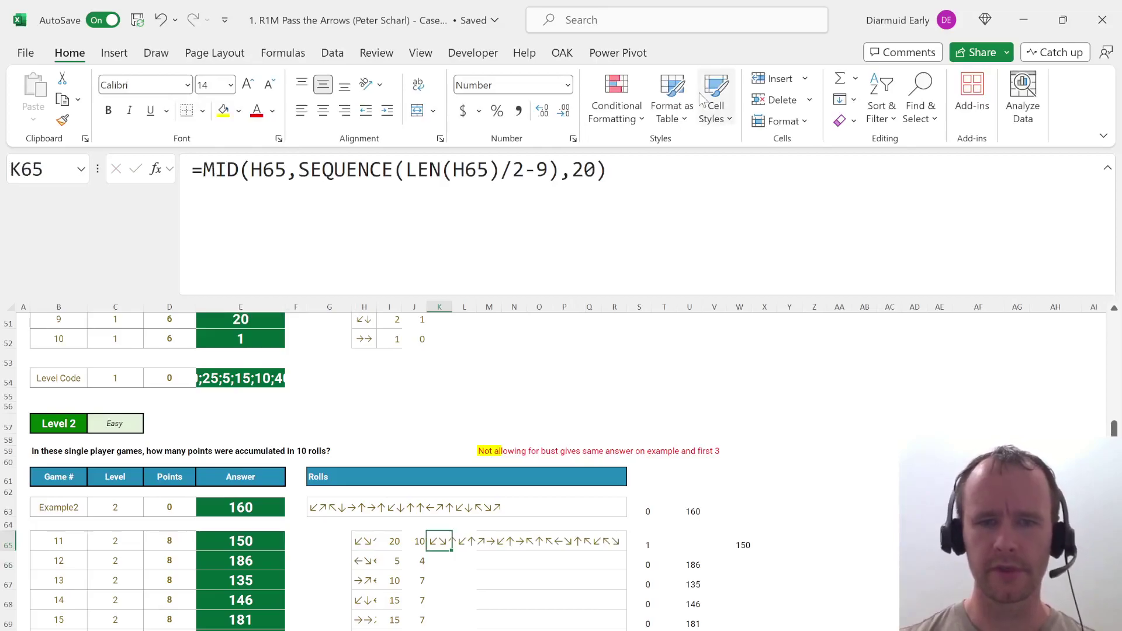
Paste the roll-split formula into K98 for the Level 3 games, rows 98–108.
key(Down)
key(Down)
key(Down)
key(Down)
key(Down)
key(Down)
key(Down)
key(Down)
key(Down)
key(Down)
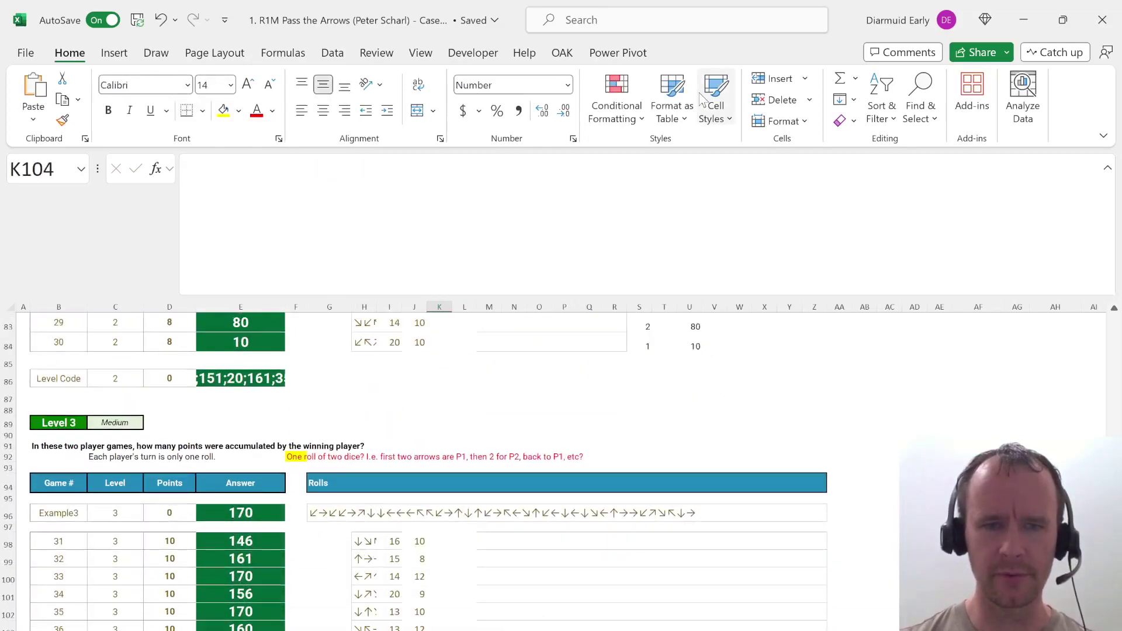
key(Up)
key(Up)
key(Up)
key(Up)
key(Up)
key(Up)
text(=MID(H98,SEQUENCE(LEN(H98)/2-9),20))
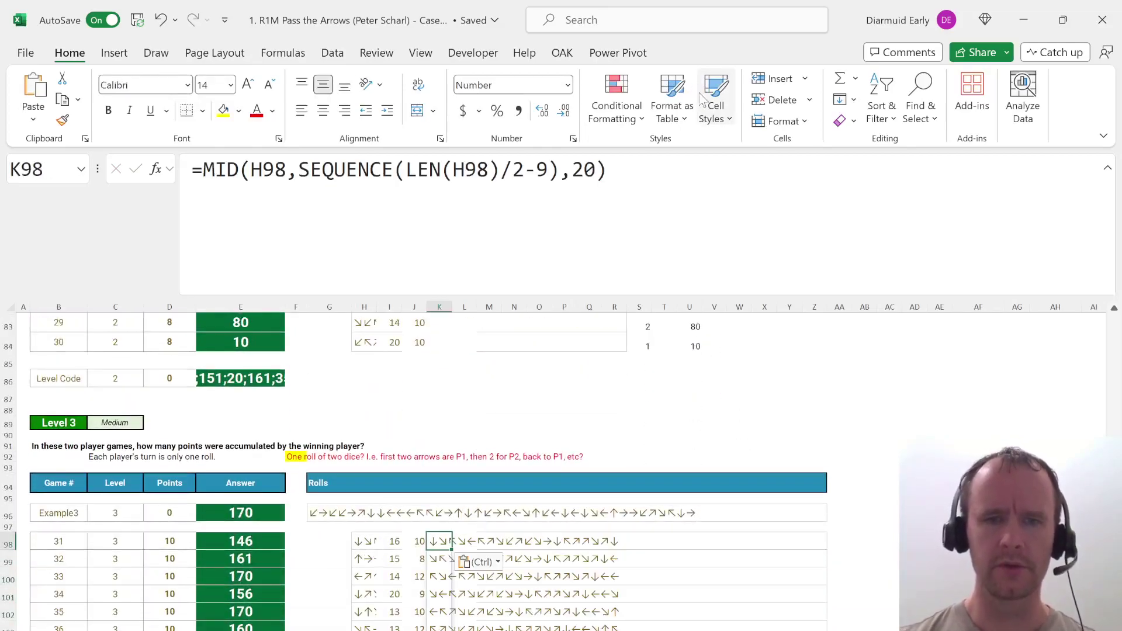
scroll(449, 391, down, 3)
scroll(448, 391, down, 1)
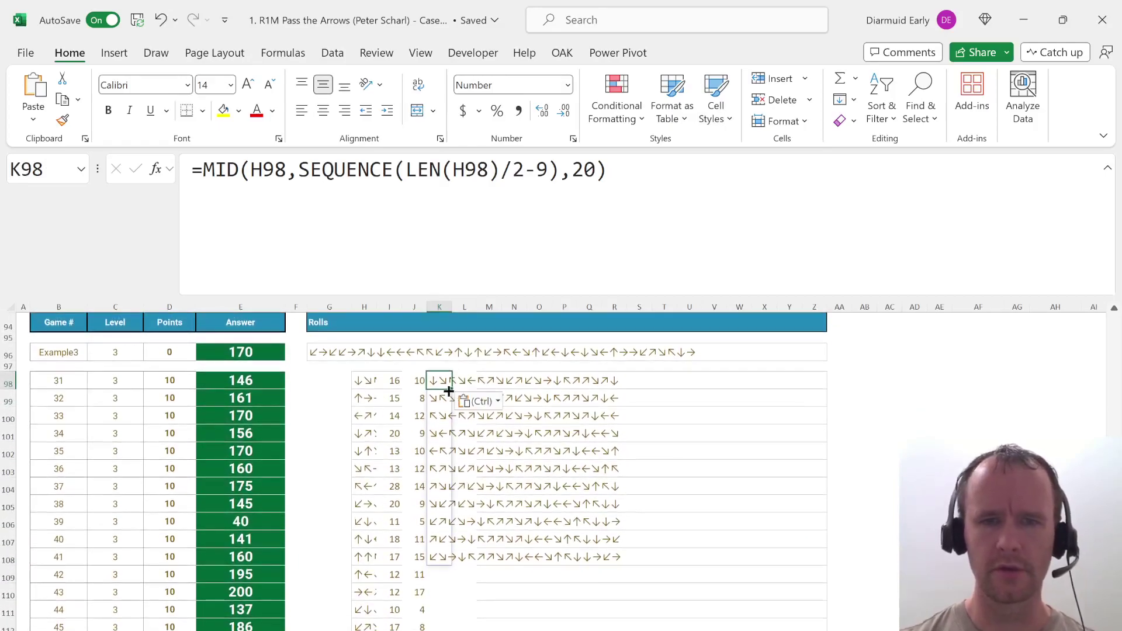
key(ctrl+shift+Down)
click(433, 381)
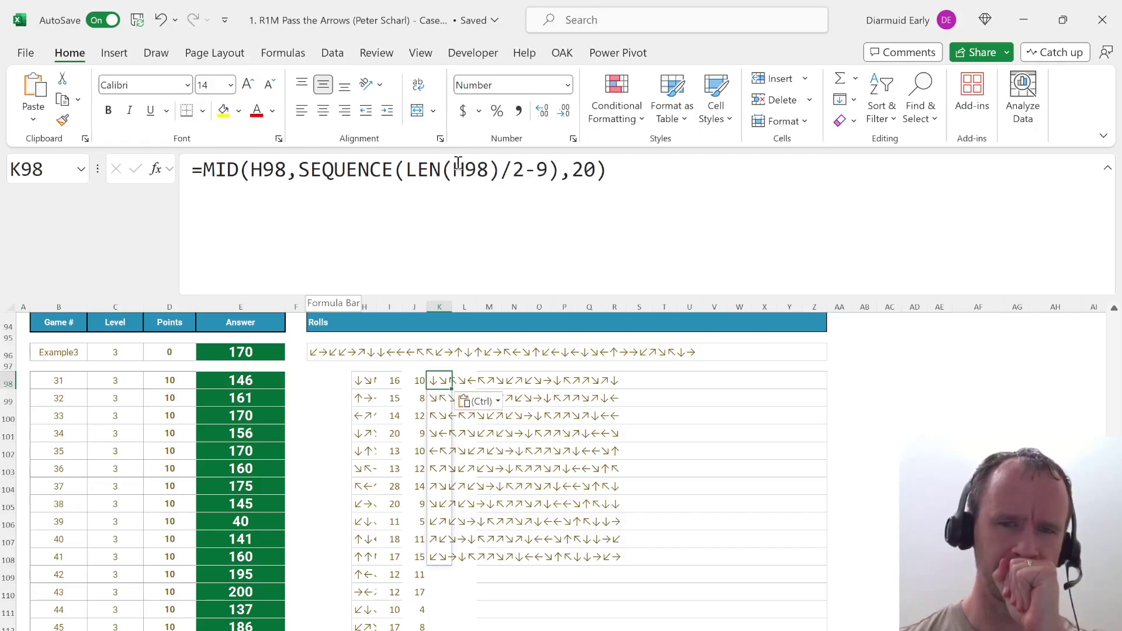
Add +SEQUENCE(,10,0,2) to K98's start positions and set the MID length to 2.
click(559, 175)
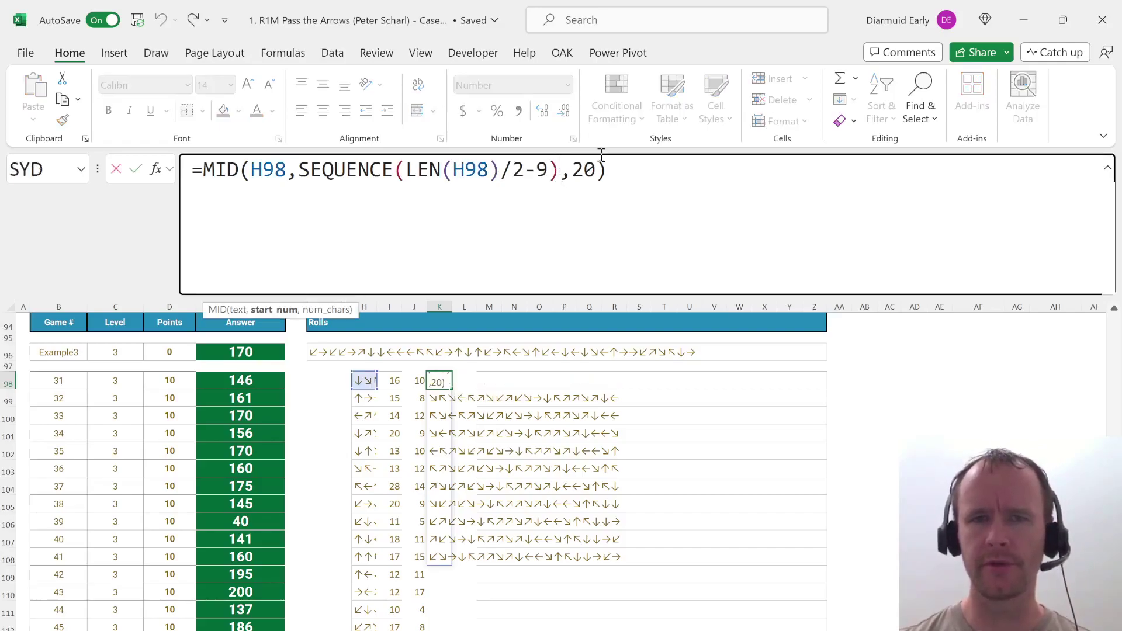
text(+seq)
key(Tab)
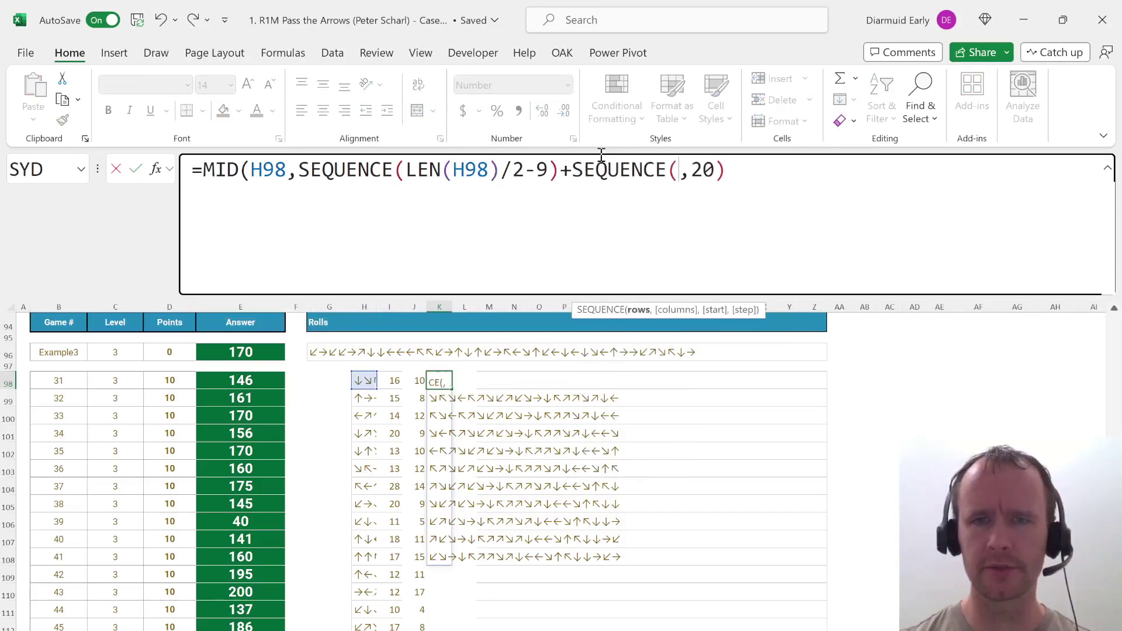
text(,)
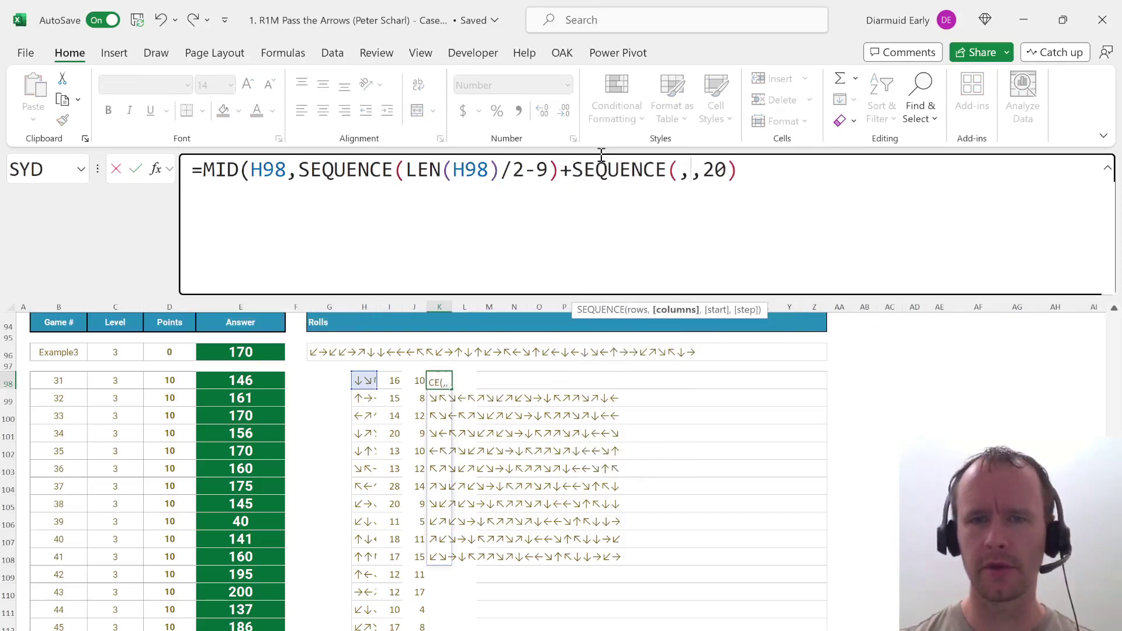
text(10,)
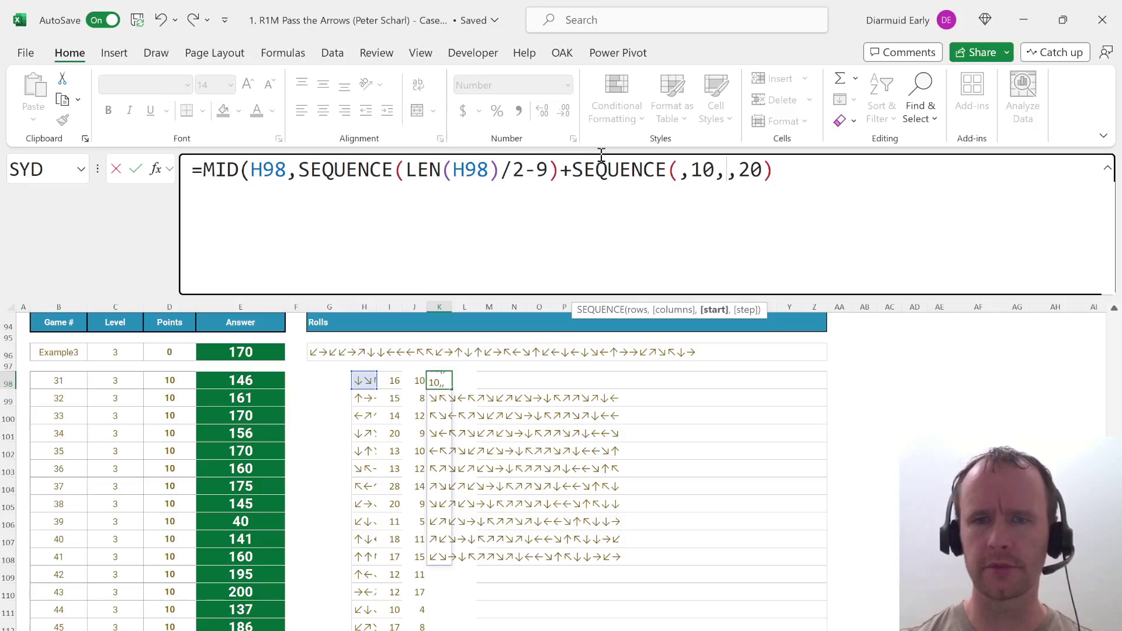
text(0,2),)
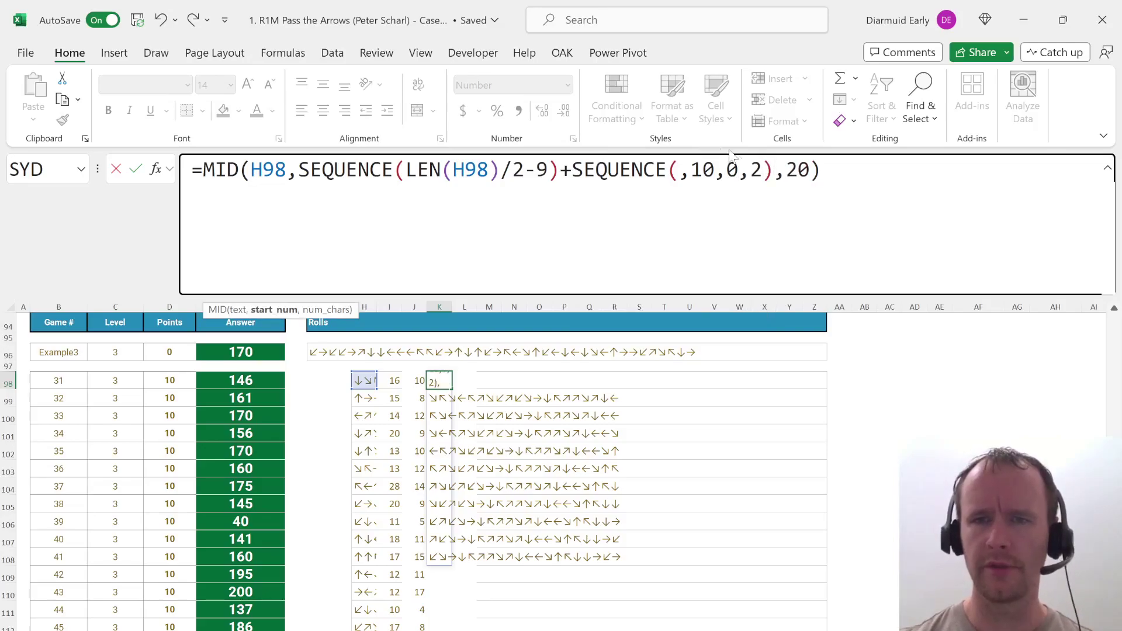
click(807, 169)
key(BackSpace)
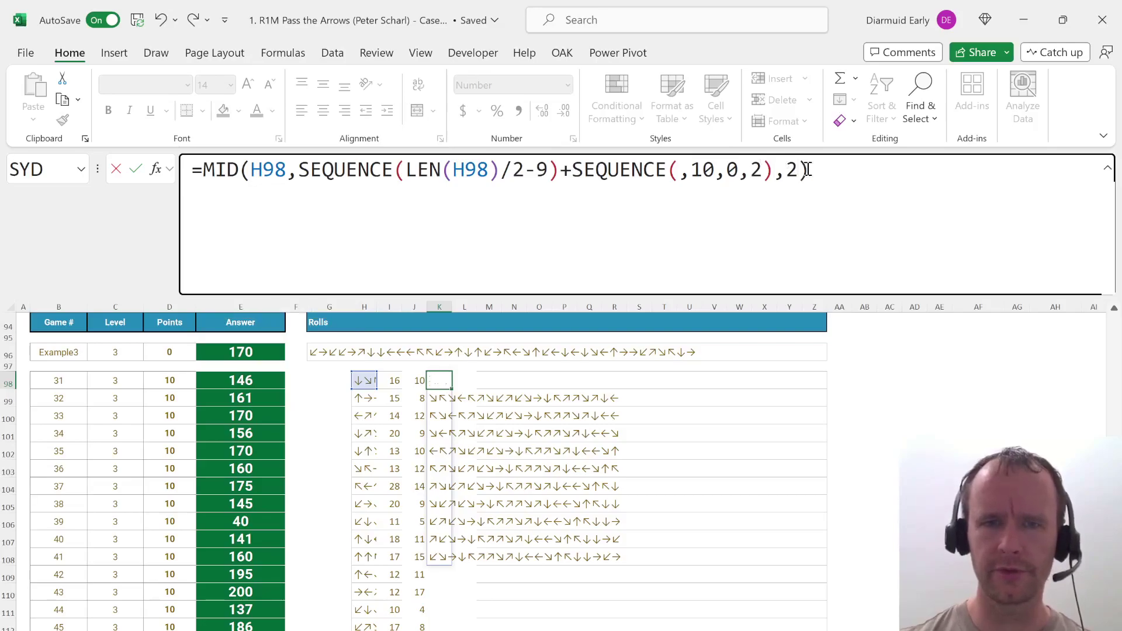
key(Return)
key(Up)
Inspect the spilled arrow pairs across rows 98–99, columns K to Q.
key(ctrl+a)
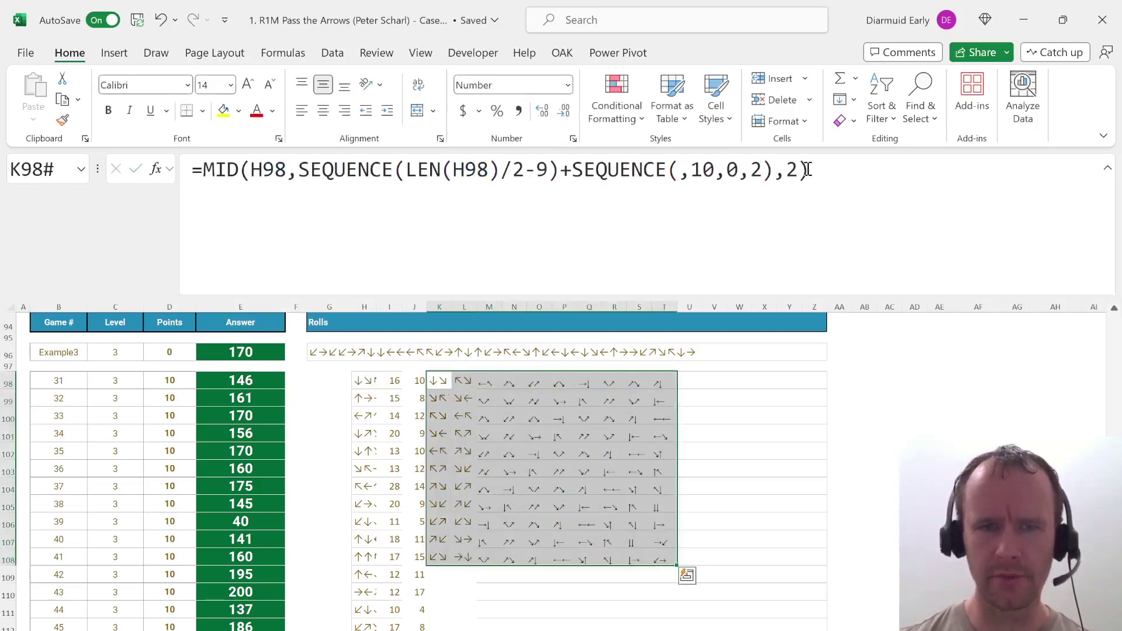
key(Down)
key(Right)
key(Right)
key(Up)
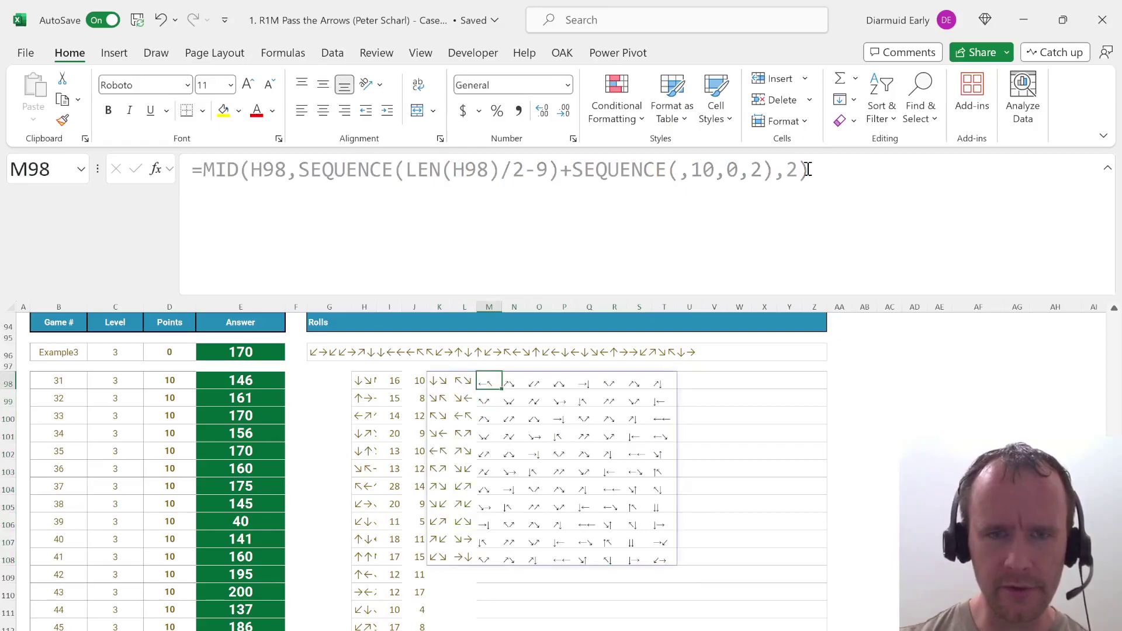
key(Left)
key(Down)
key(Left)
key(Down)
key(Right)
key(Up)
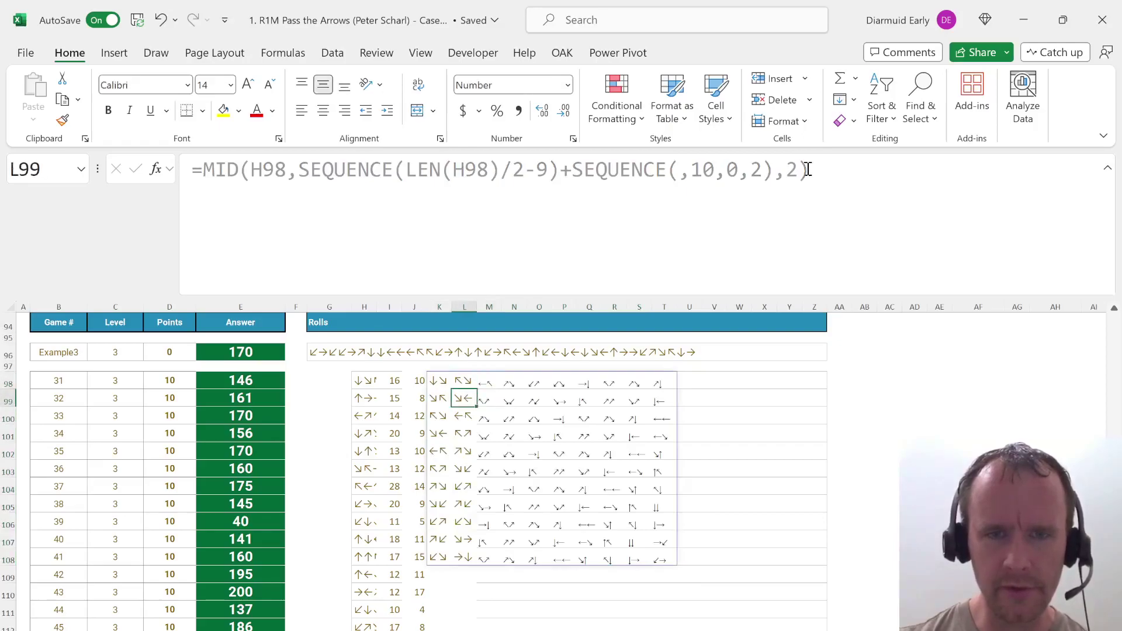
key(Up)
key(Right)
key(Right)
key(Right)
key(Right)
key(Right)
key(Left)
key(Down)
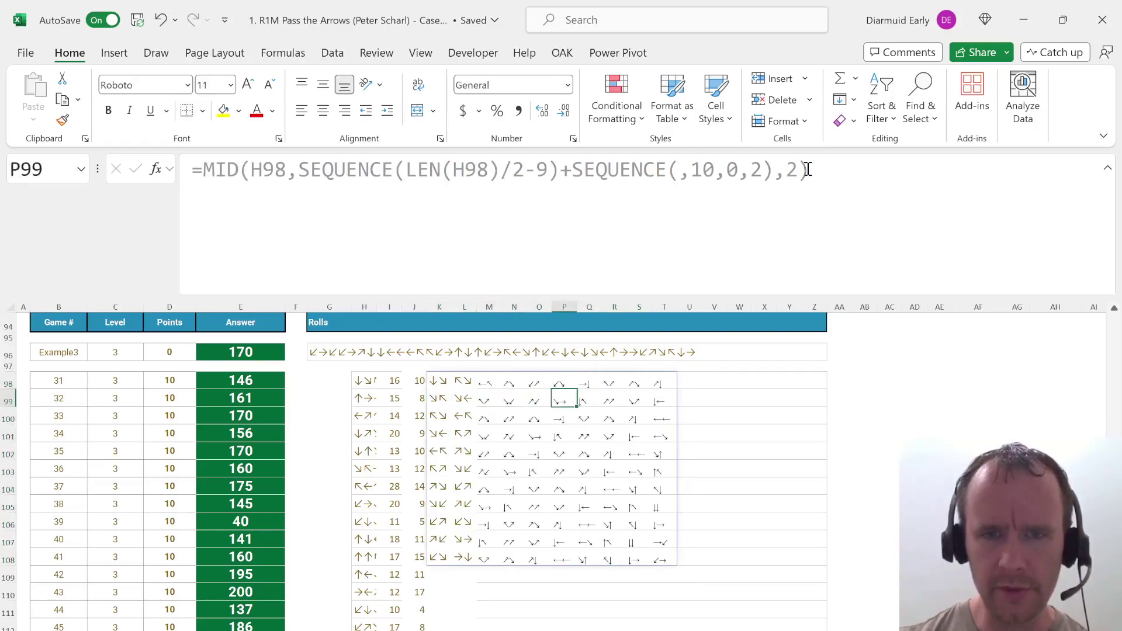
key(Right)
key(Up)
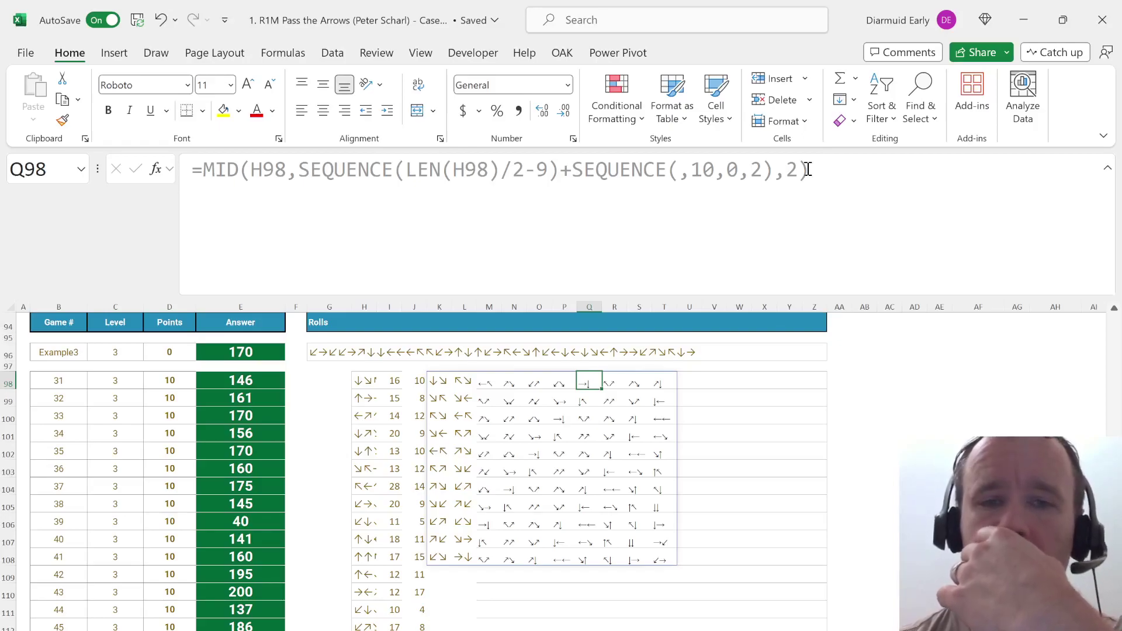
key(Left)
key(Left)
key(Left)
key(Left)
key(Left)
key(Left)
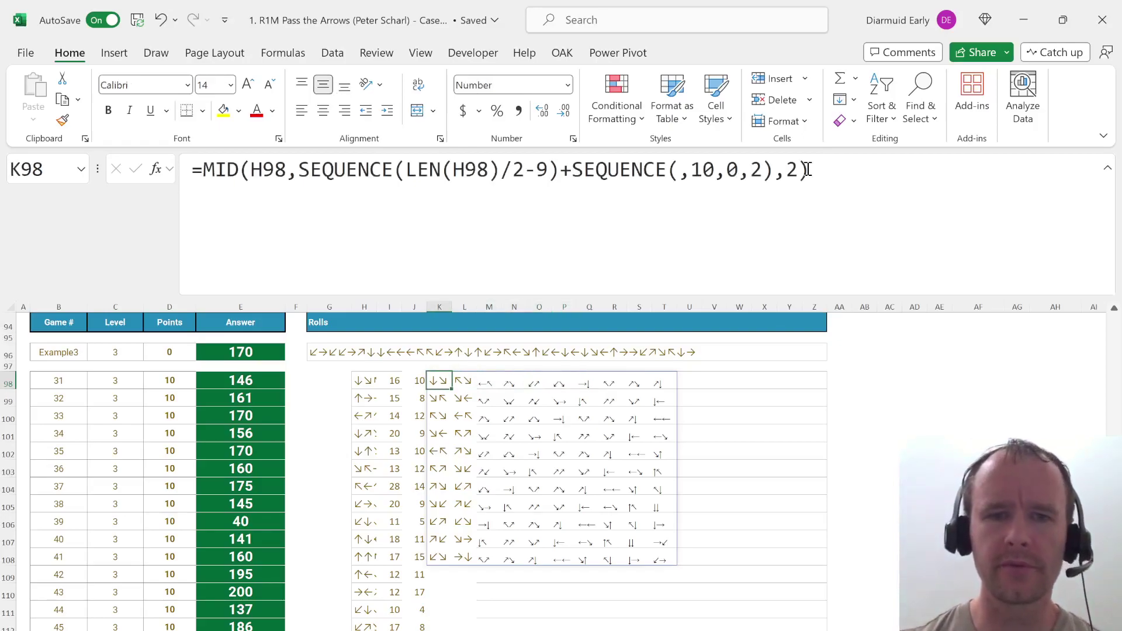
Make K98's first SEQUENCE start at 1 with step 2: SEQUENCE(LEN(H98)/2-9,,1,2).
click(555, 176)
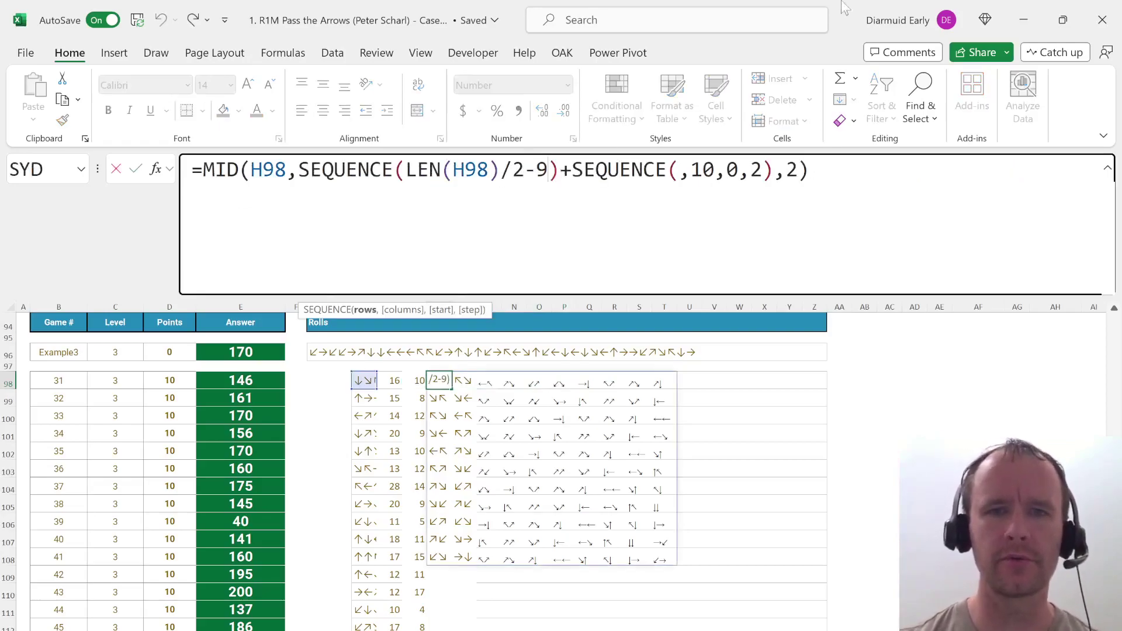
text(,,,2)
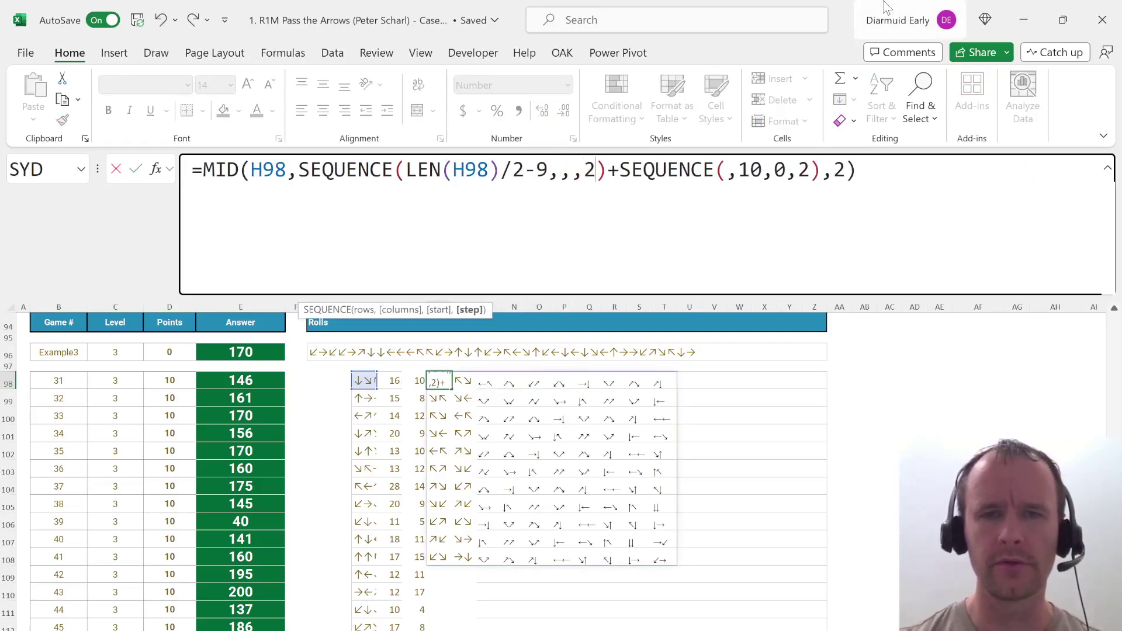
key(Left)
key(Left)
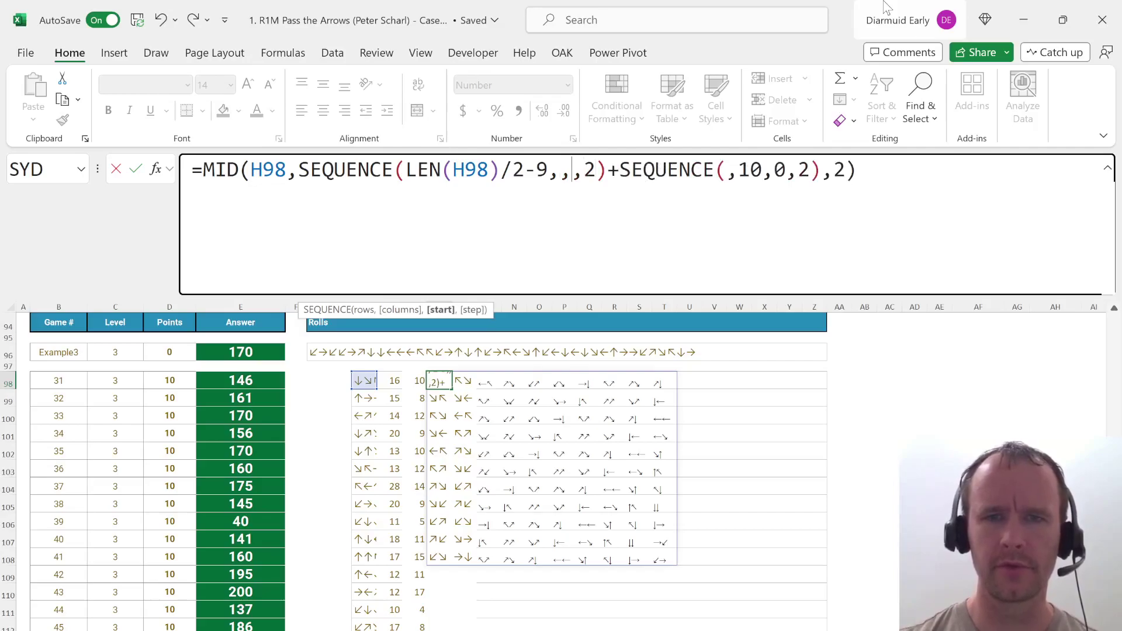
text(1)
key(Return)
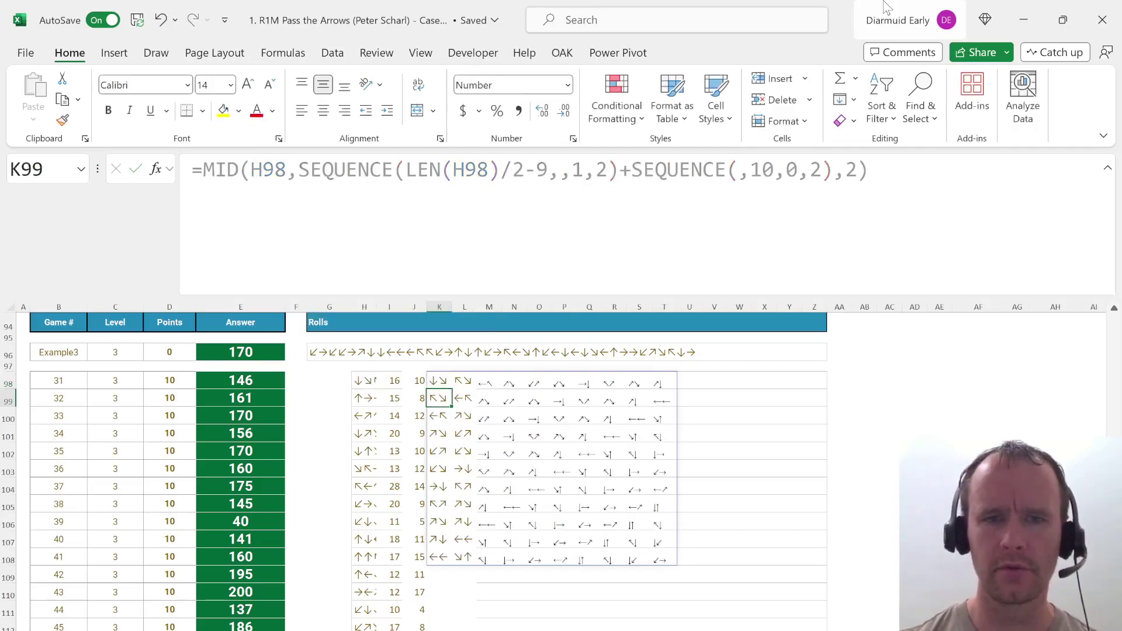
Check the respilled arrow pairs in the grid after the stepped start positions.
key(Up)
key(Right)
key(Left)
key(Down)
key(Right)
key(Right)
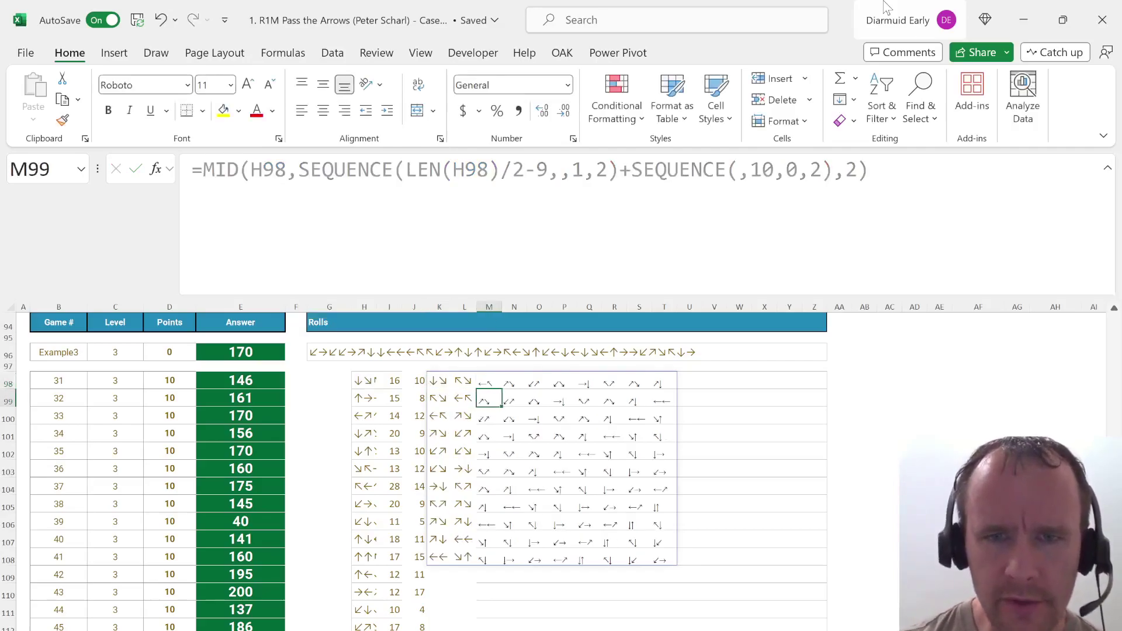
key(Right)
key(Right)
key(Up)
key(Right)
key(Left)
key(Down)
key(Left)
key(Left)
key(Down)
key(Down)
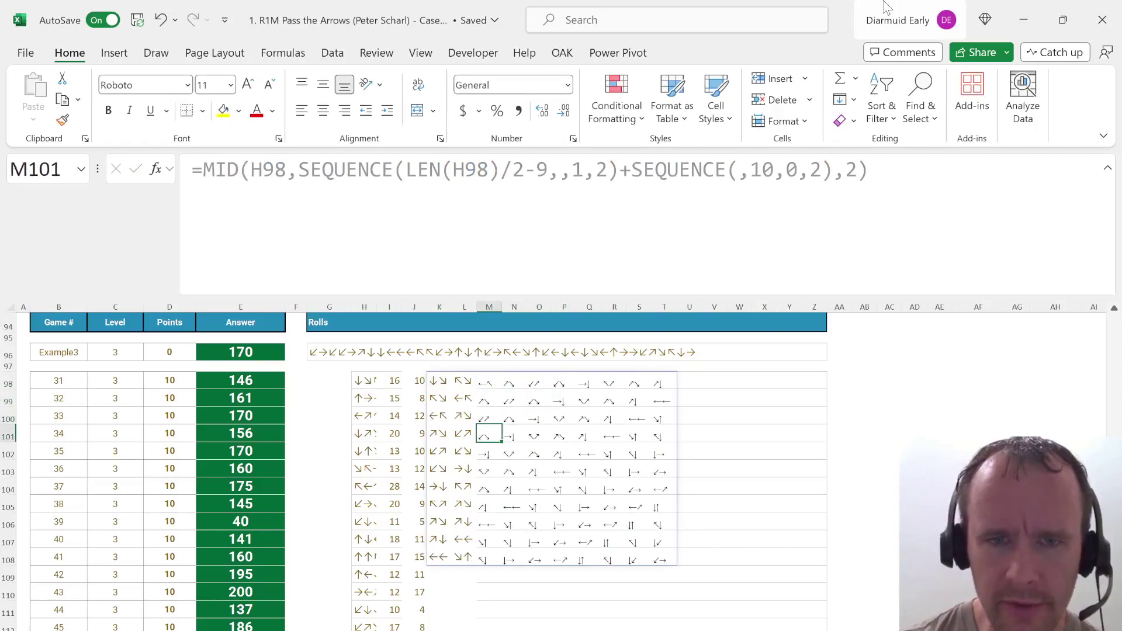
key(Left)
key(Left)
key(Down)
key(Down)
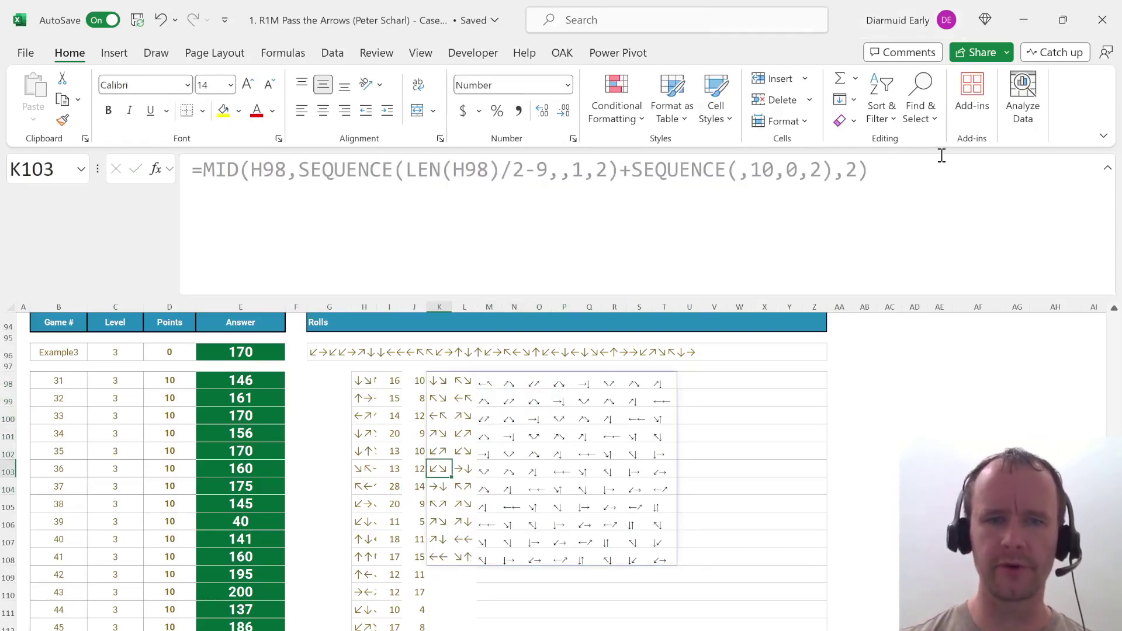
Review each ten-pair window row by row, ending back on K98.
click(432, 378)
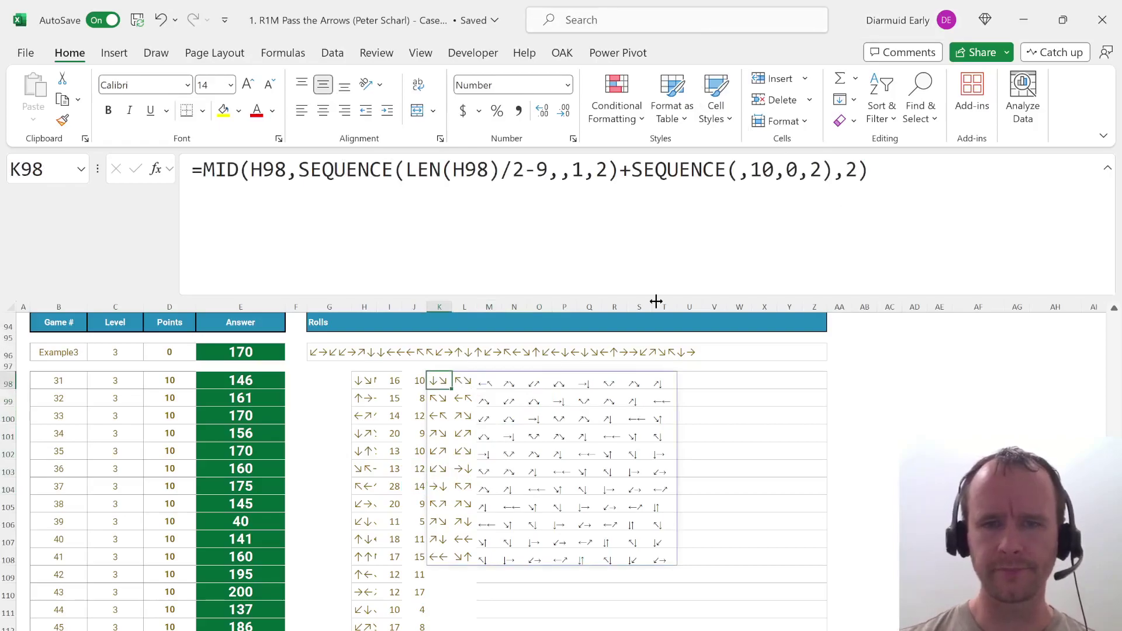
key(ctrl+shift+Right)
key(Down)
key(ctrl+shift+Right)
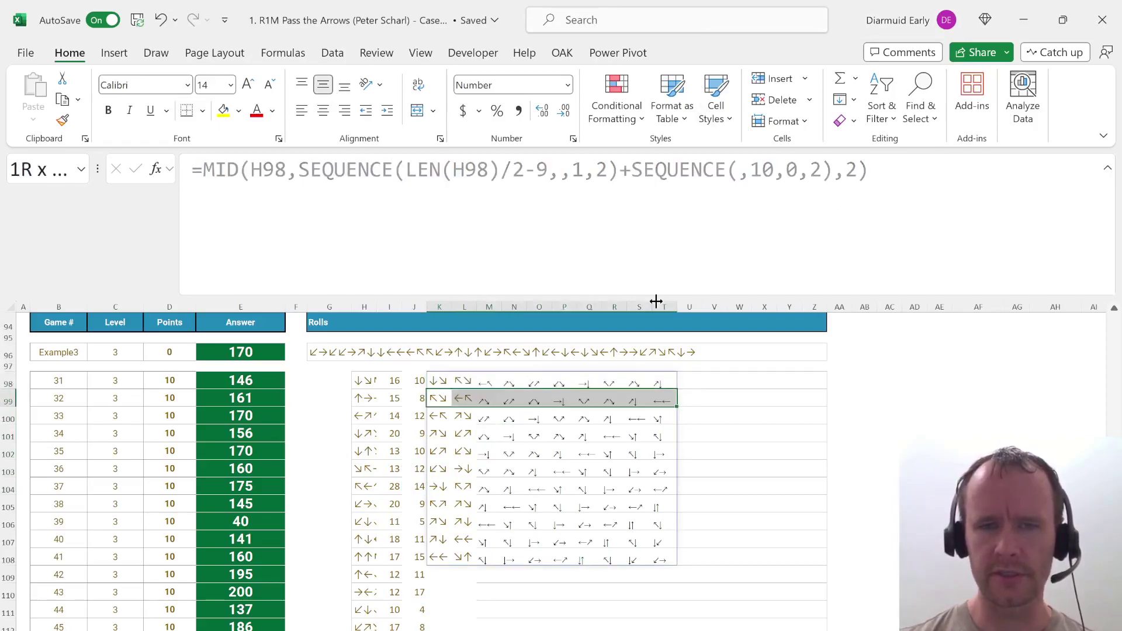
key(Down)
key(ctrl+shift+Right)
key(Down)
key(ctrl+shift+Right)
key(Down)
key(ctrl+shift+Right)
key(Down)
key(ctrl+shift+Right)
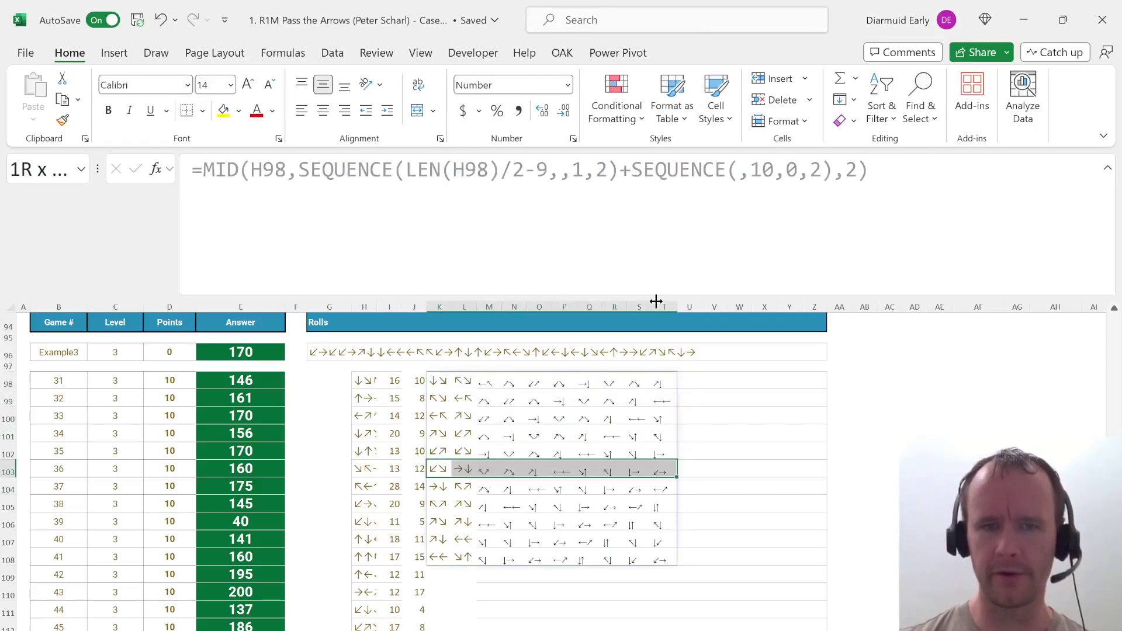
key(Down)
key(ctrl+Up)
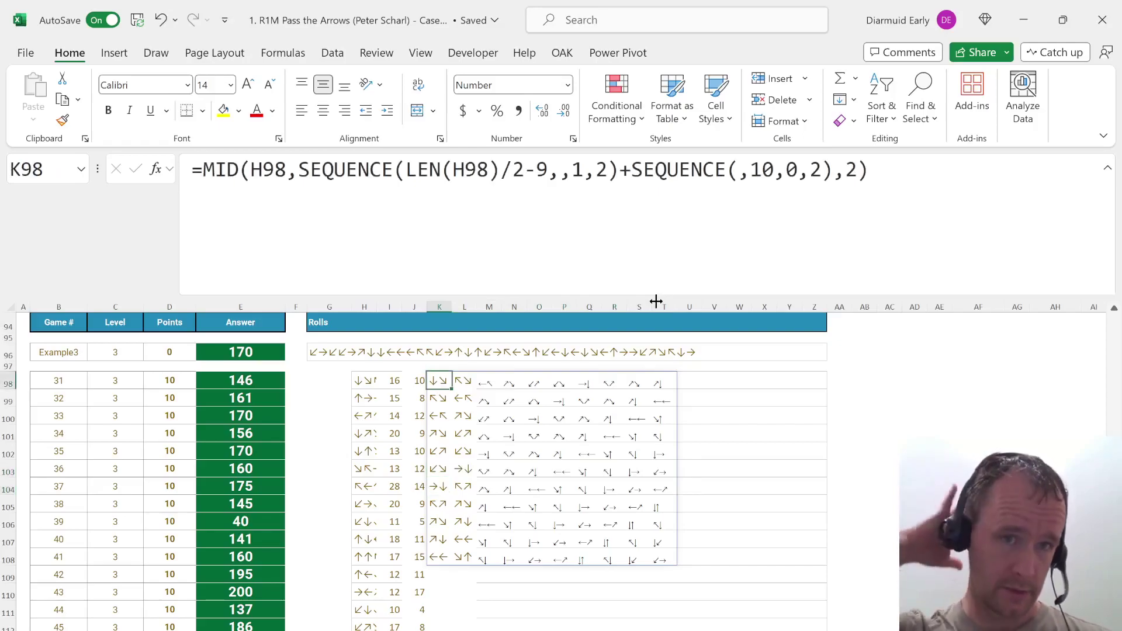
Wrap K98's MID expression in scor() to score each arrow pair.
click(202, 170)
text(scor()
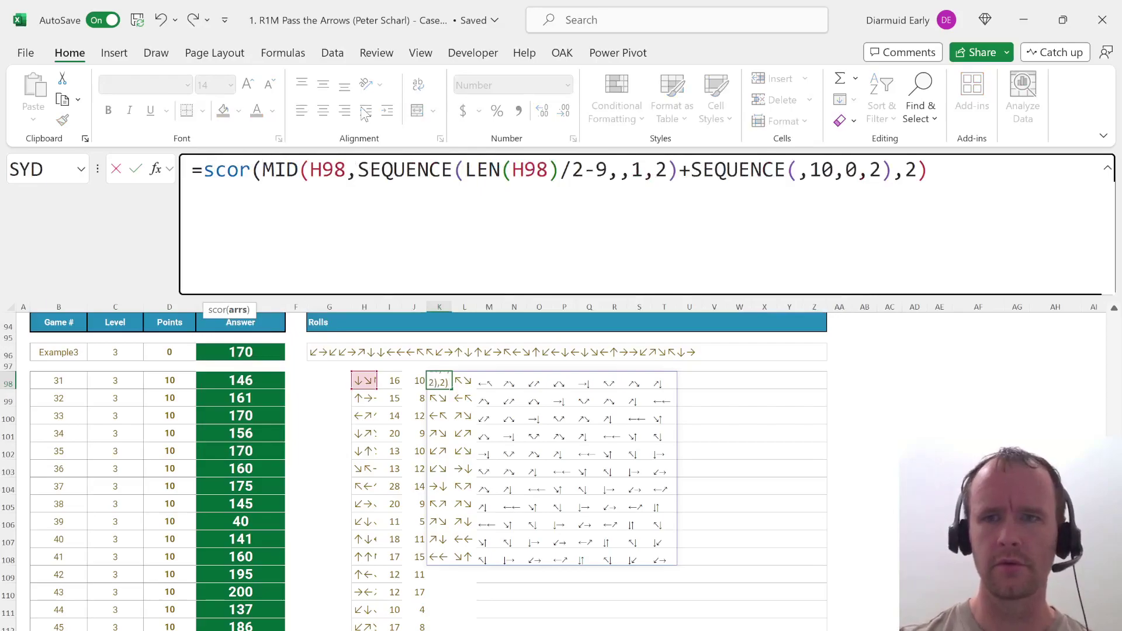
text())
key(Return)
key(Up)
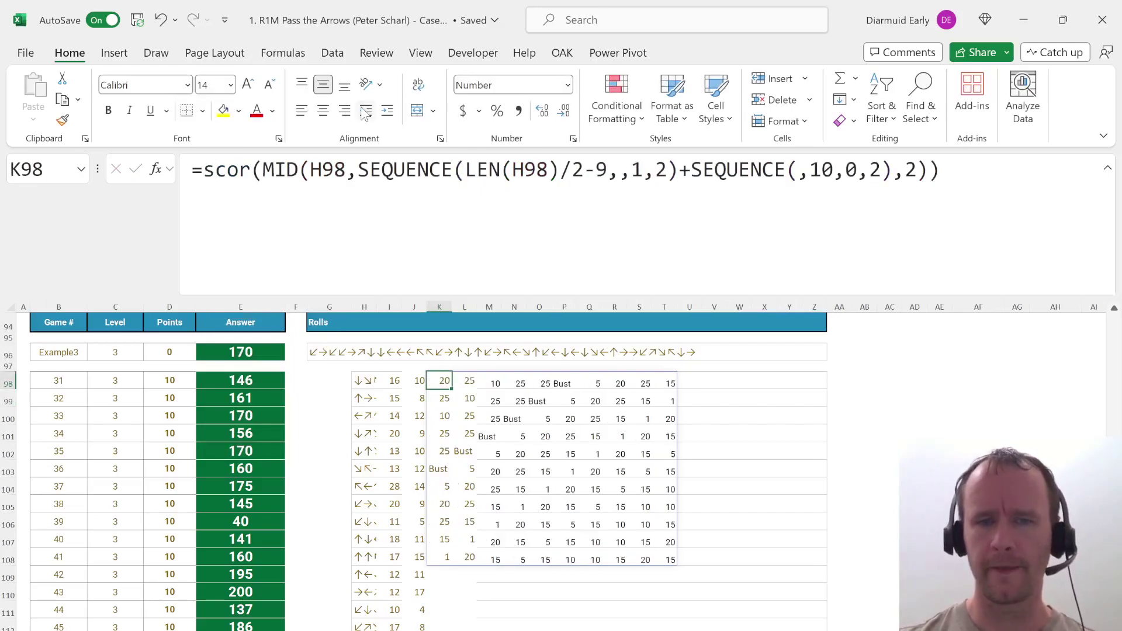
Wrap the scored pairs in BYROW with cumScor to total each ten-pair window.
click(199, 169)
text(byr)
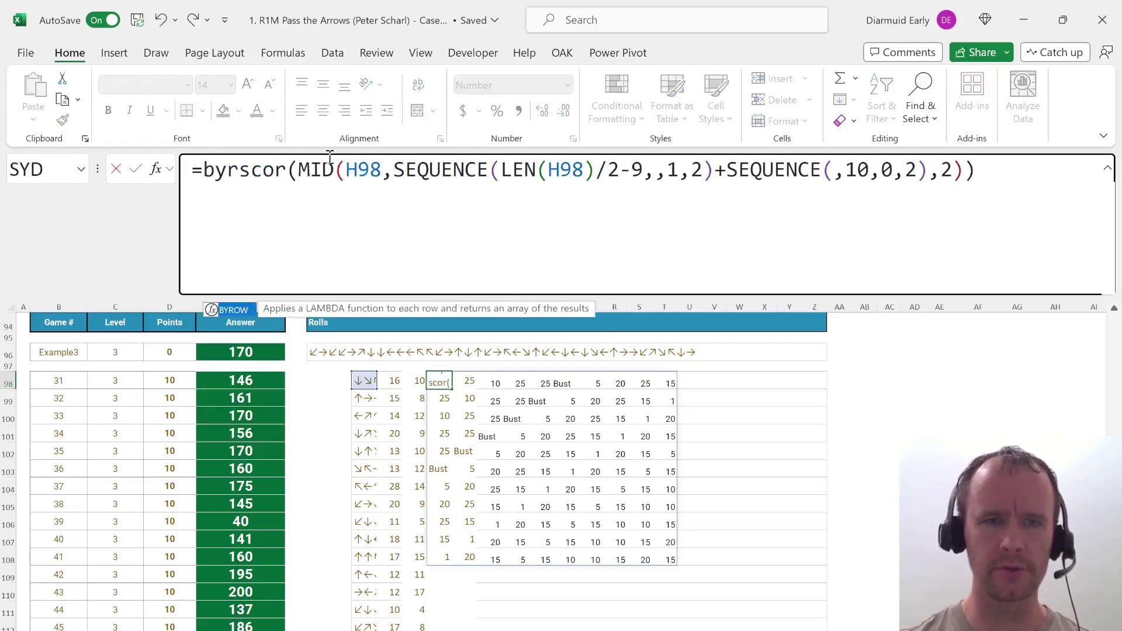
key(Tab)
text(,)
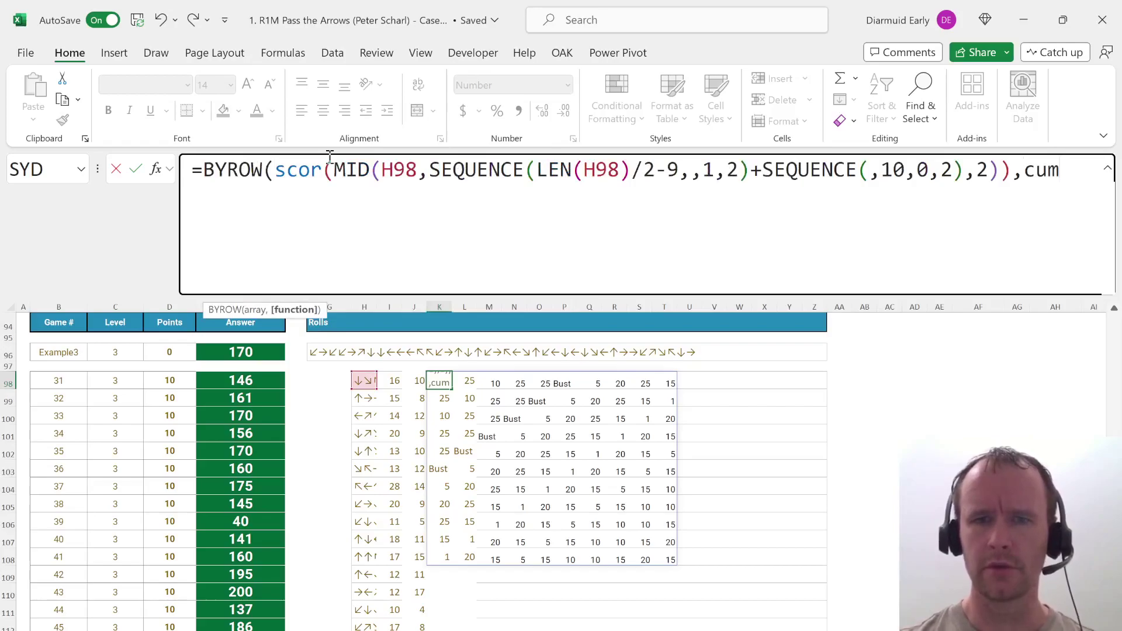
text(score)
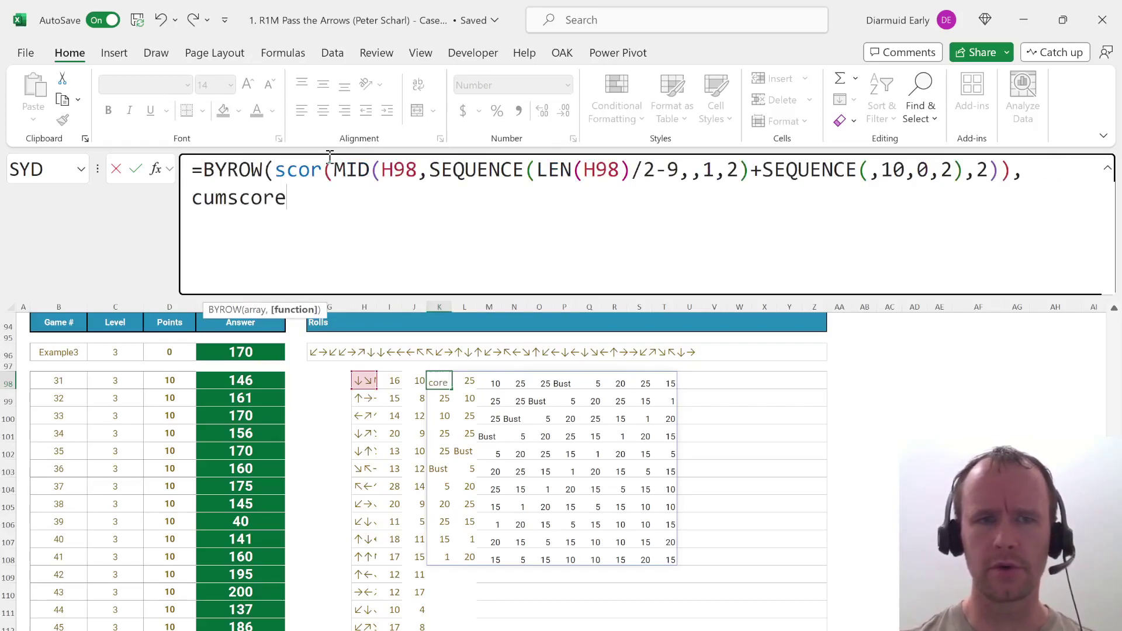
key(BackSpace)
text())
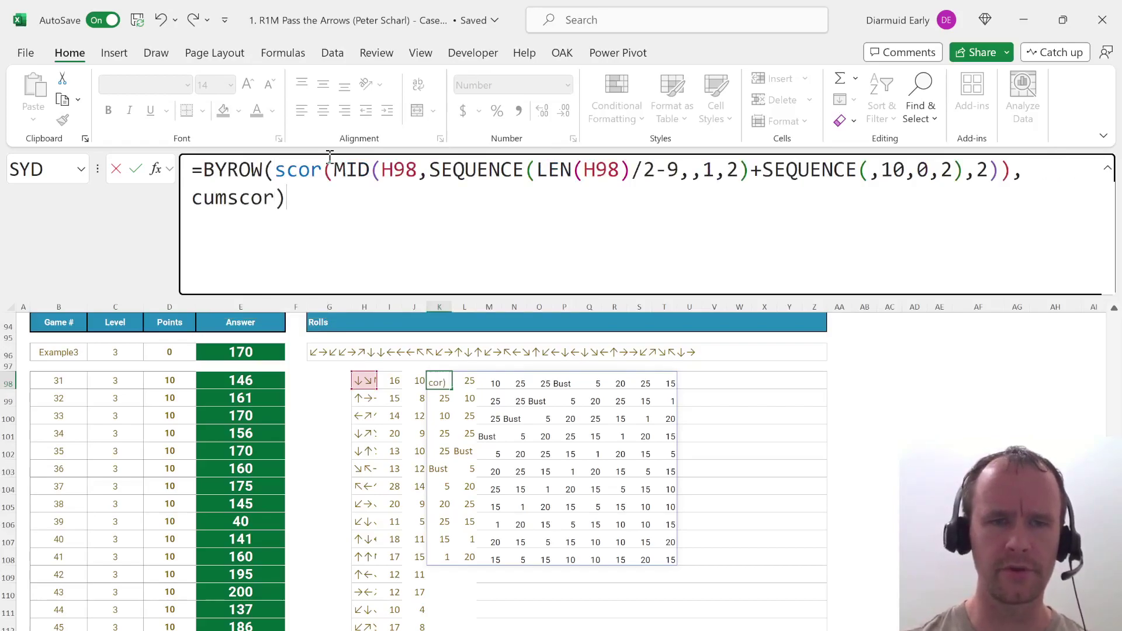
key(Return)
key(Up)
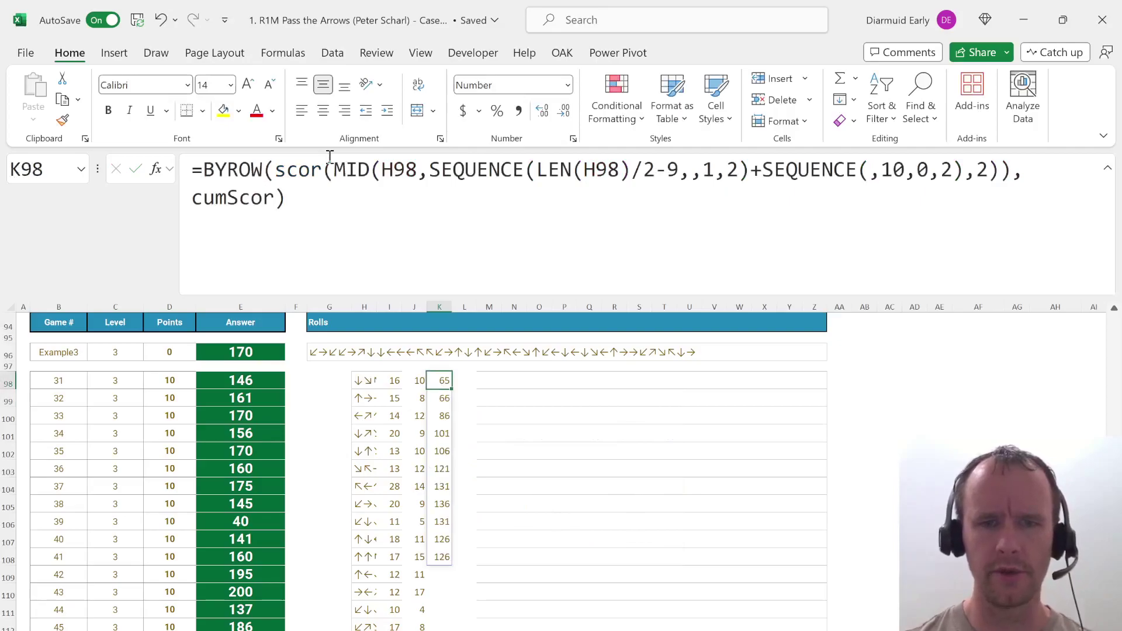
Wrap the BYROW in MAX() so K98 returns 136.
click(208, 175)
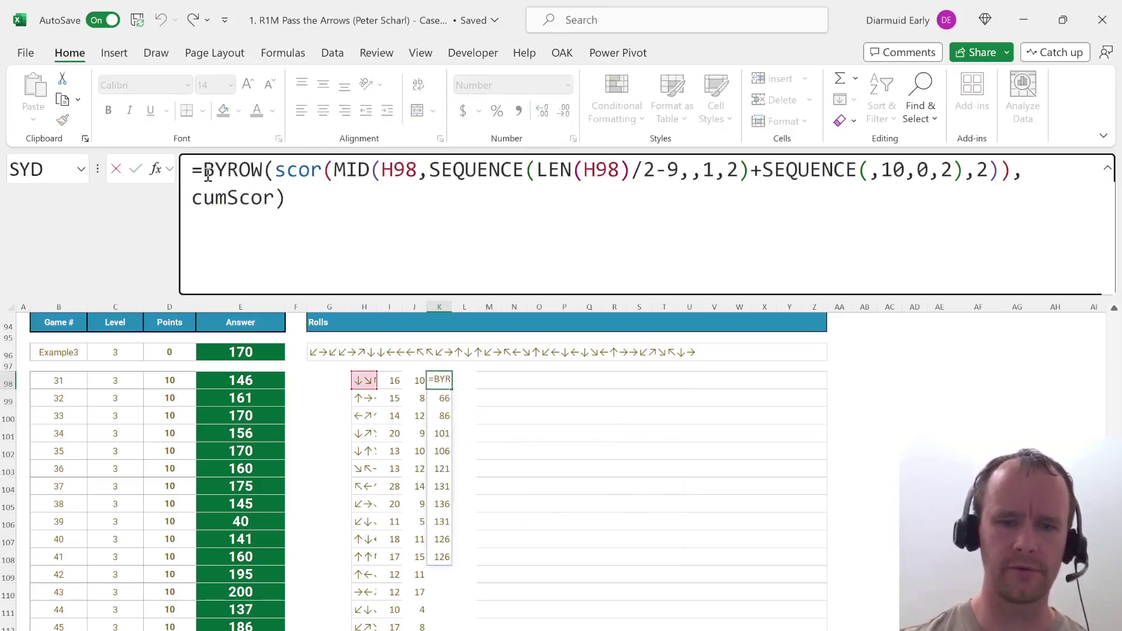
text(MAX()
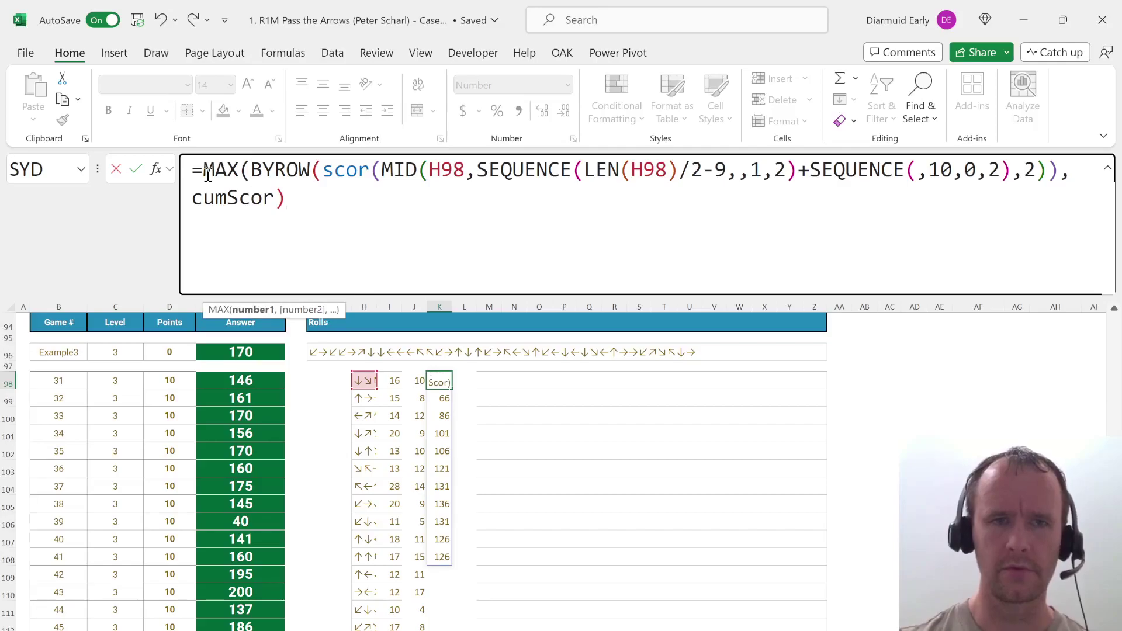
text())
key(Return)
key(Up)
Fill the best-ten-roll formula down column K for the level 3 games (K98:K115).
key(Left)
key(ctrl+Down)
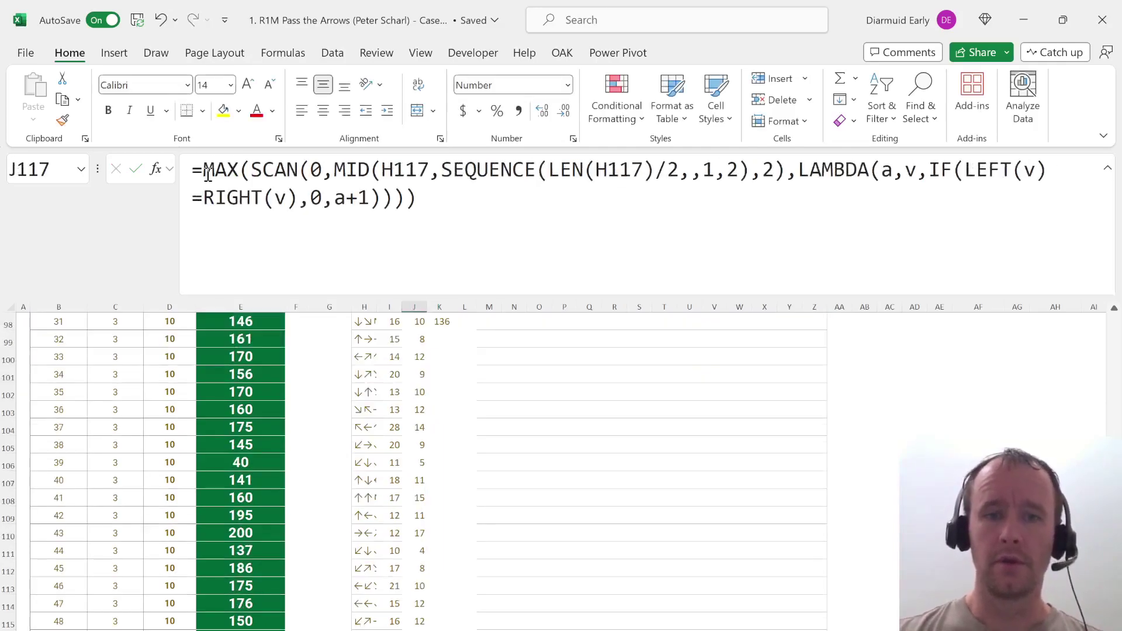
key(Right)
key(ctrl+shift+Up)
key(ctrl+d)
Fill the best-ten-roll formula down column K for the next level's games.
key(ctrl+Down)
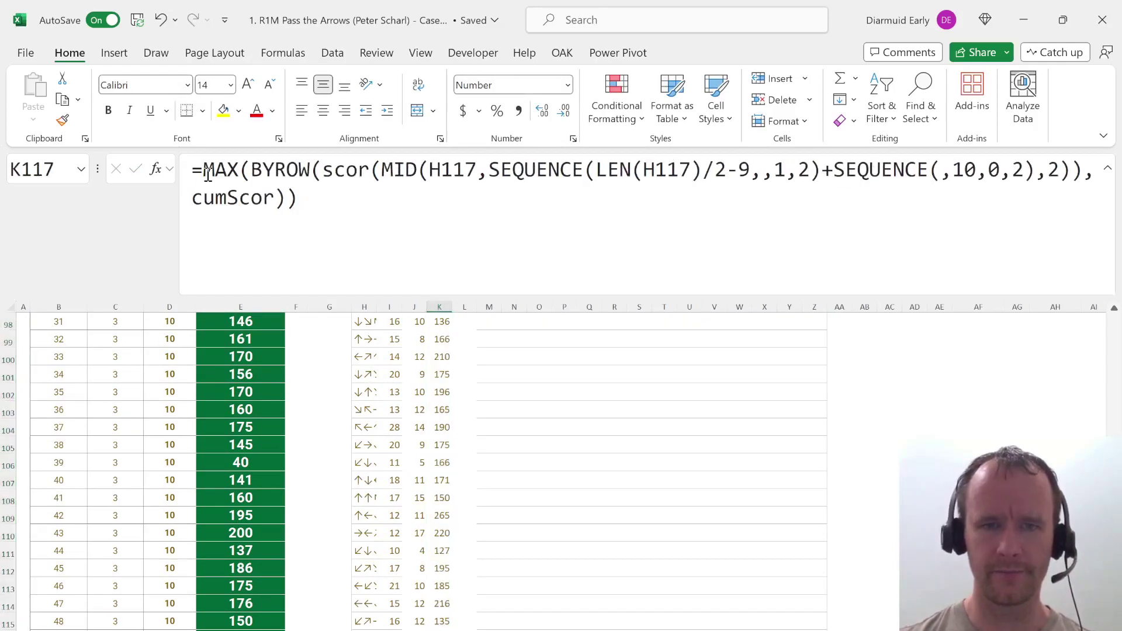
key(Left)
key(ctrl+Down)
key(ctrl+Down)
key(ctrl+shift+Up)
key(ctrl+d)
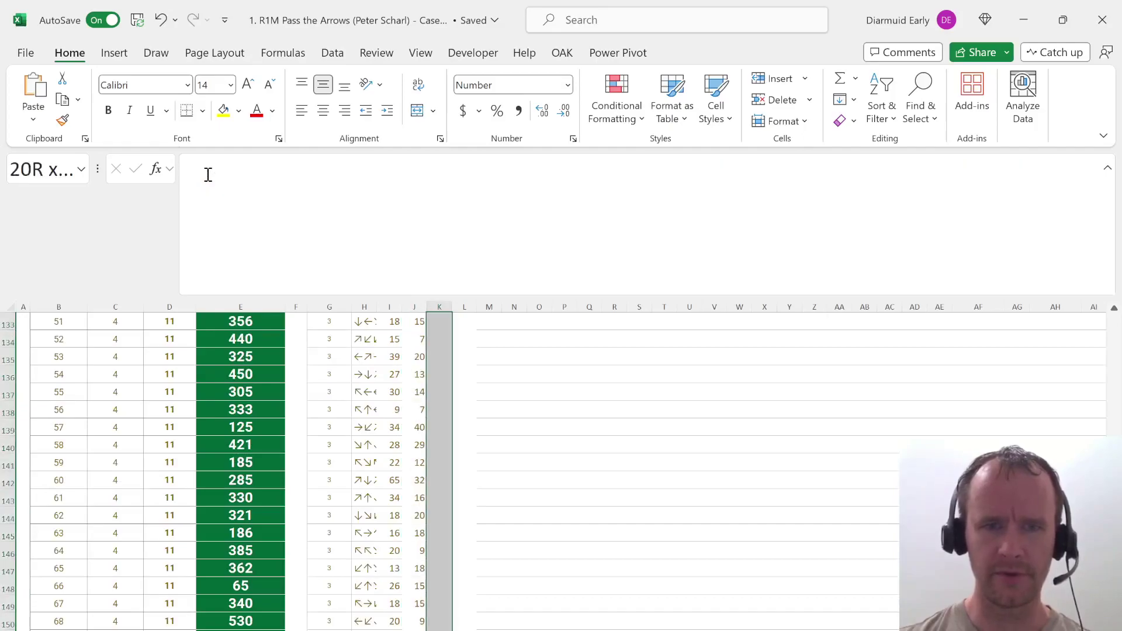
key(Right)
key(Left)
key(ctrl+Down)
Select the filled column K formulas and return to the level 2 games.
key(ctrl+Up)
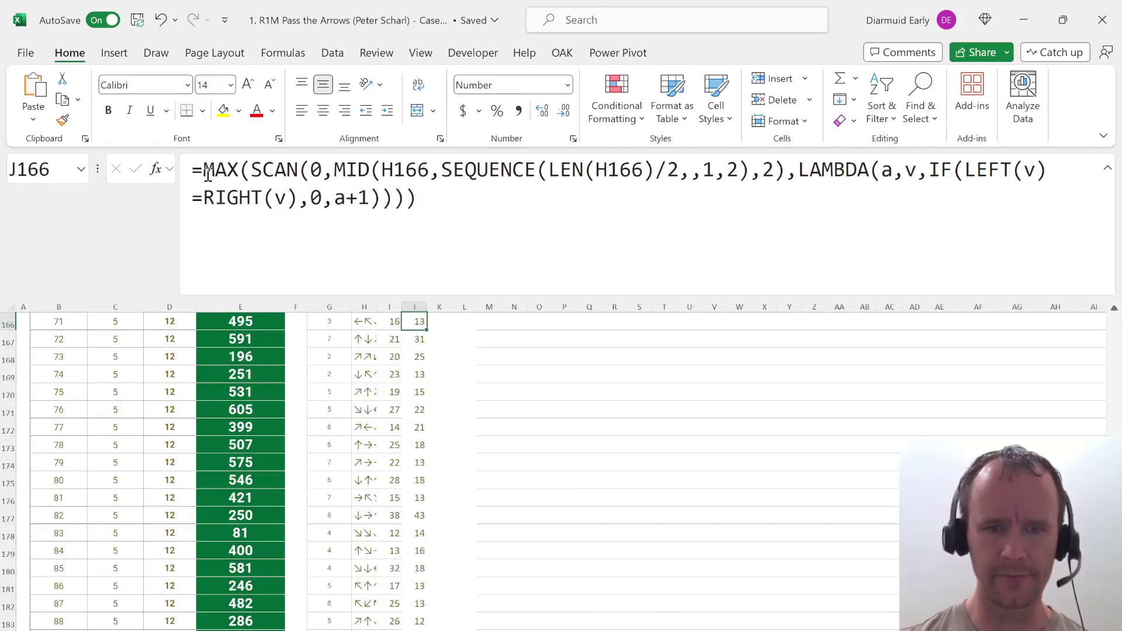
key(shift+Down)
key(shift+Right)
key(shift+Left)
key(shift+Right)
key(ctrl+shift+Down)
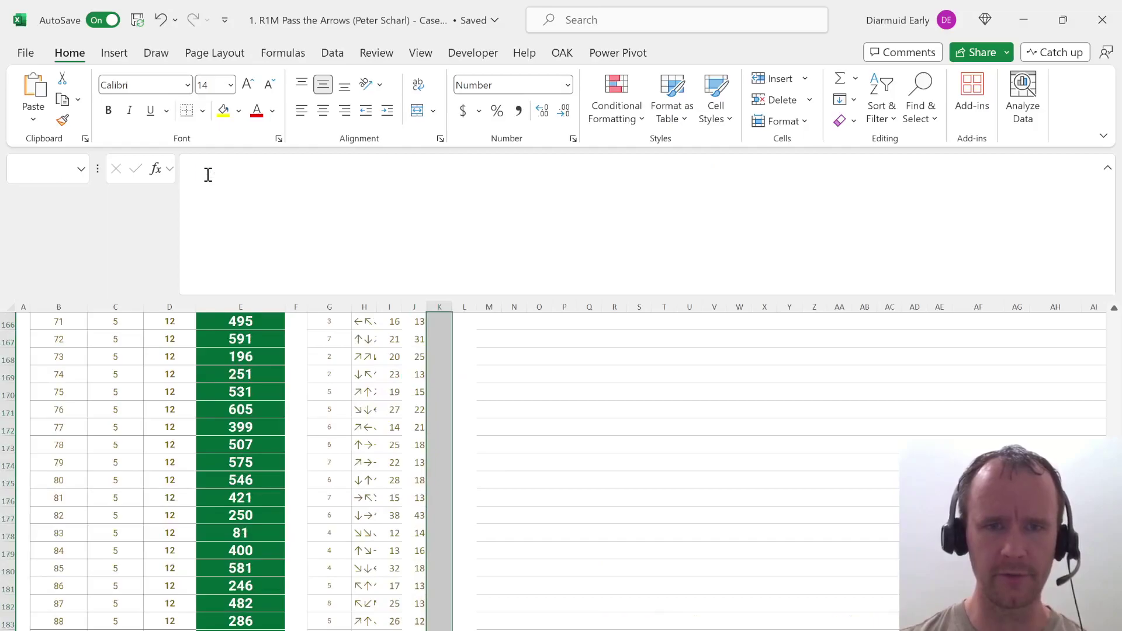
key(ctrl+Down)
key(Left)
key(ctrl+Up)
key(ctrl+Up)
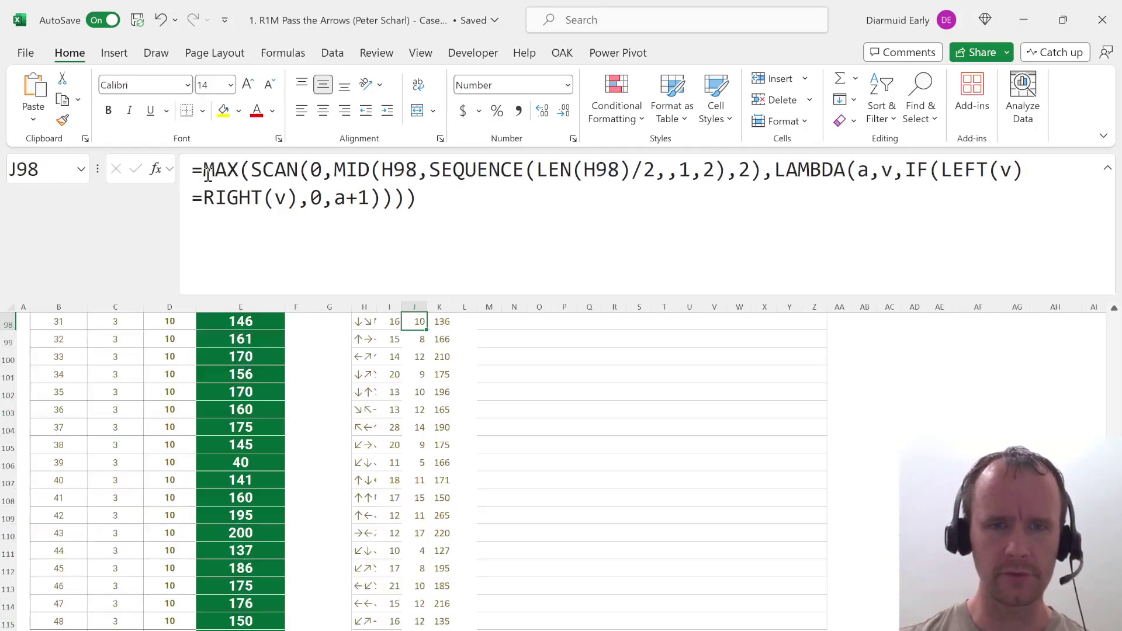
key(ctrl+Up)
Paste the best-ten-roll formula into K65:K84, replacing the old level 2 formulas.
key(ctrl+Up)
key(Right)
text(=MAX(BYROW(scor(MID(H65,SEQUENCE(LEN(H65)/2-9,,1,2)+SEQUENCE(,10,0,2),2)),cumScor)))
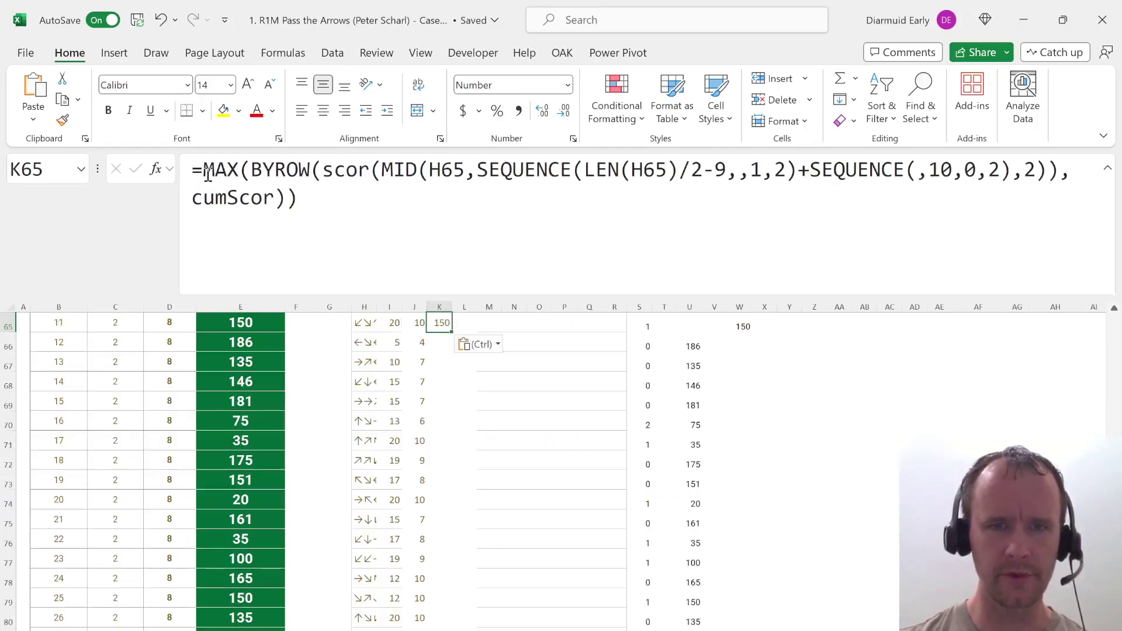
key(Left)
key(ctrl+Down)
key(Right)
key(ctrl+shift+Up)
key(ctrl+d)
key(ctrl+Up)
Check the pasted level 2 scores in K65:K84 (150, 186, 135...).
key(Up)
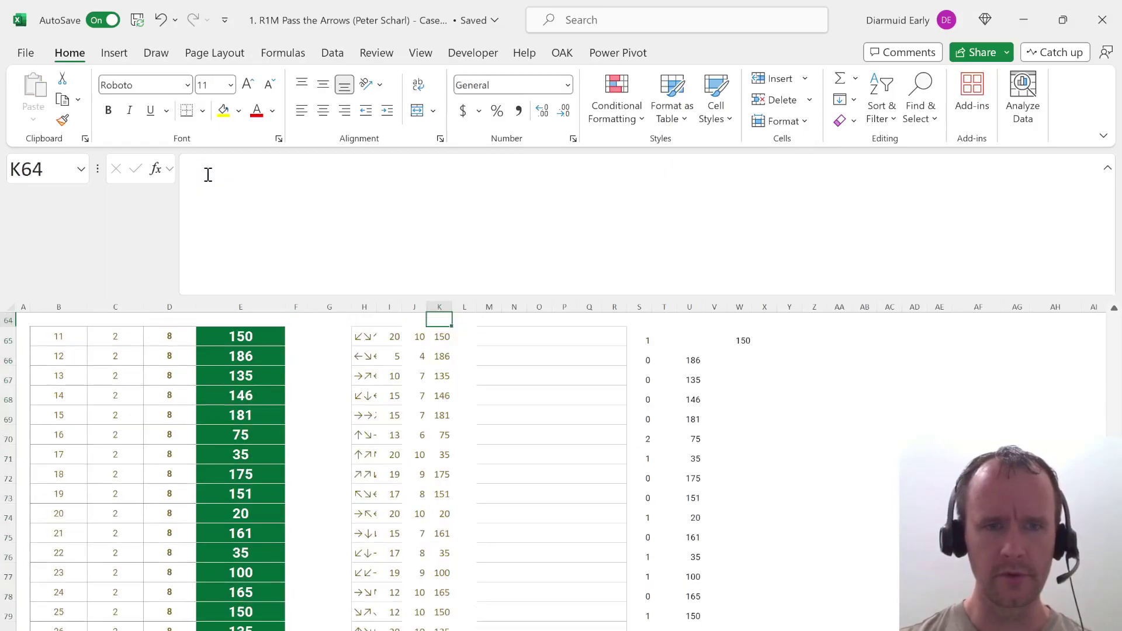
key(Down)
key(Down)
key(Down)
key(Down)
key(Down)
key(Down)
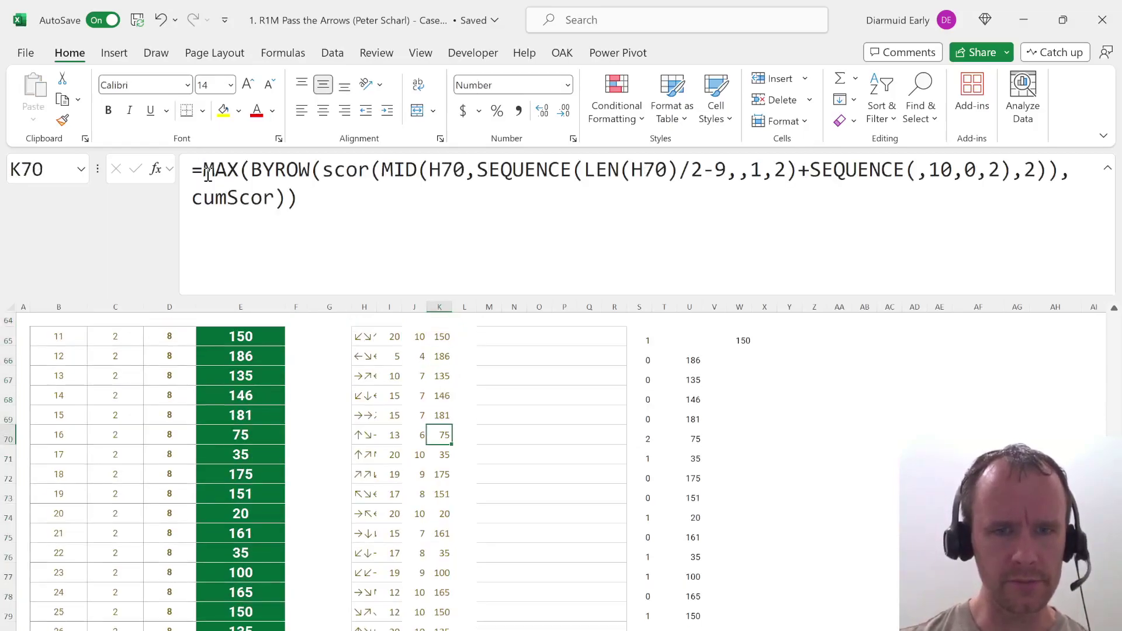
key(Down)
key(Down)
key(Down)
key(ctrl+Down)
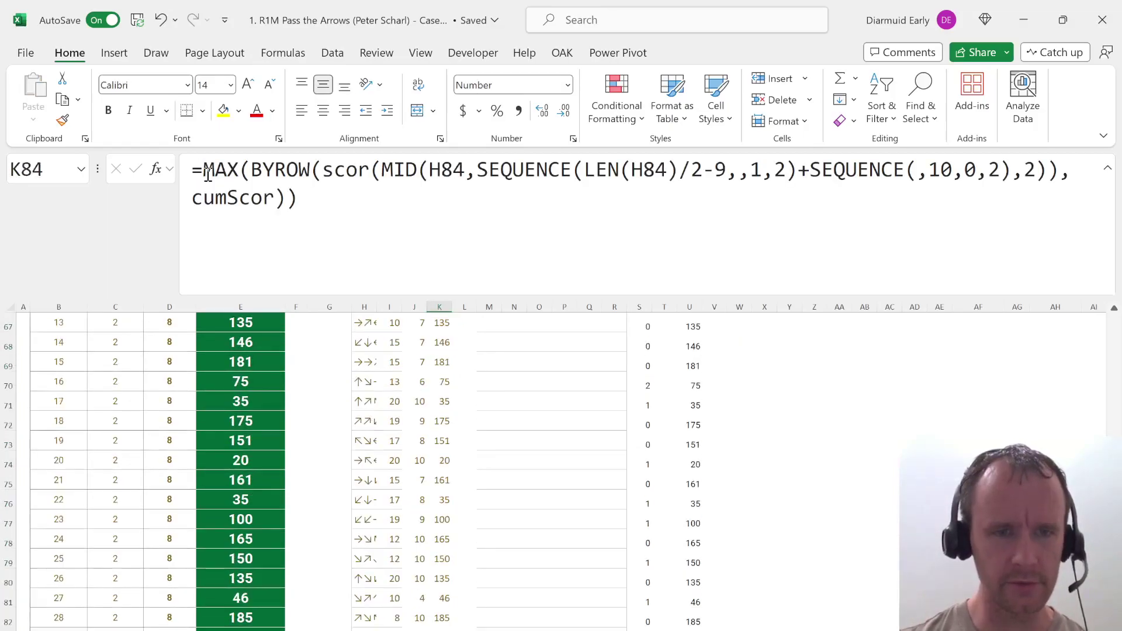
key(ctrl+Up)
key(Up)
key(Down)
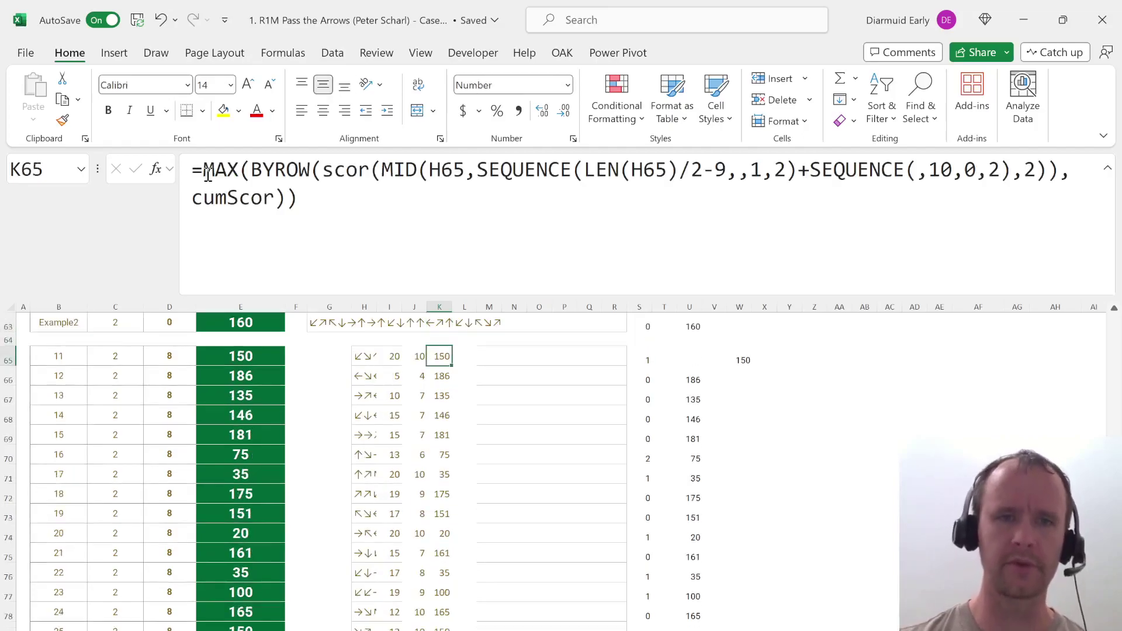
Copy K65's formula into L65, changing cumScor to cumScor45.
click(269, 194)
key(ctrl+c)
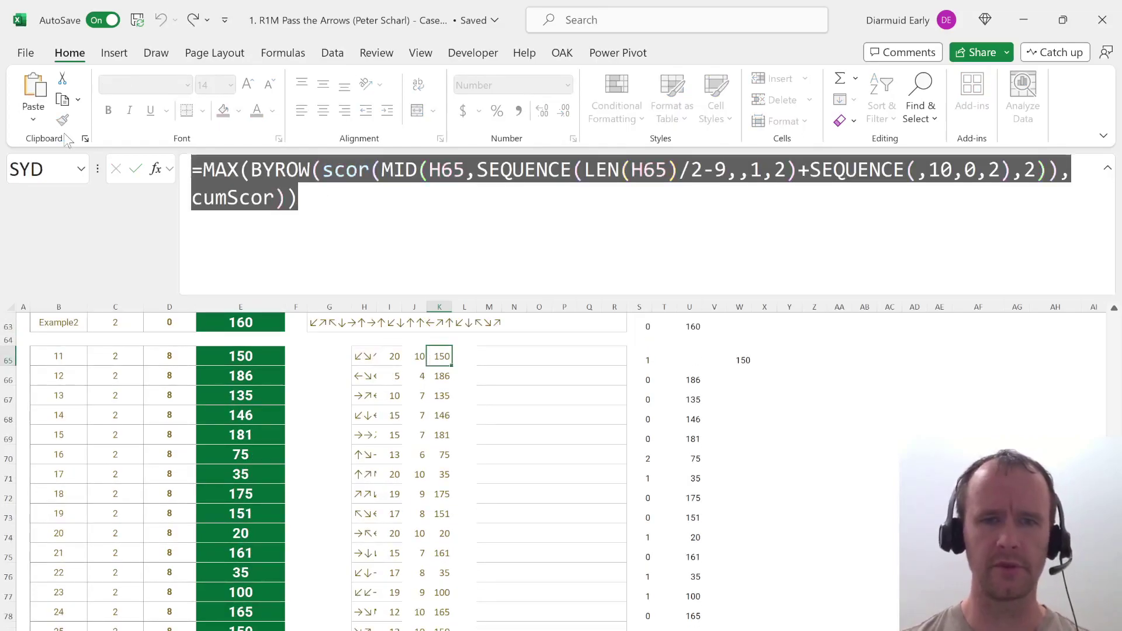
key(Tab)
click(218, 195)
key(ctrl+v)
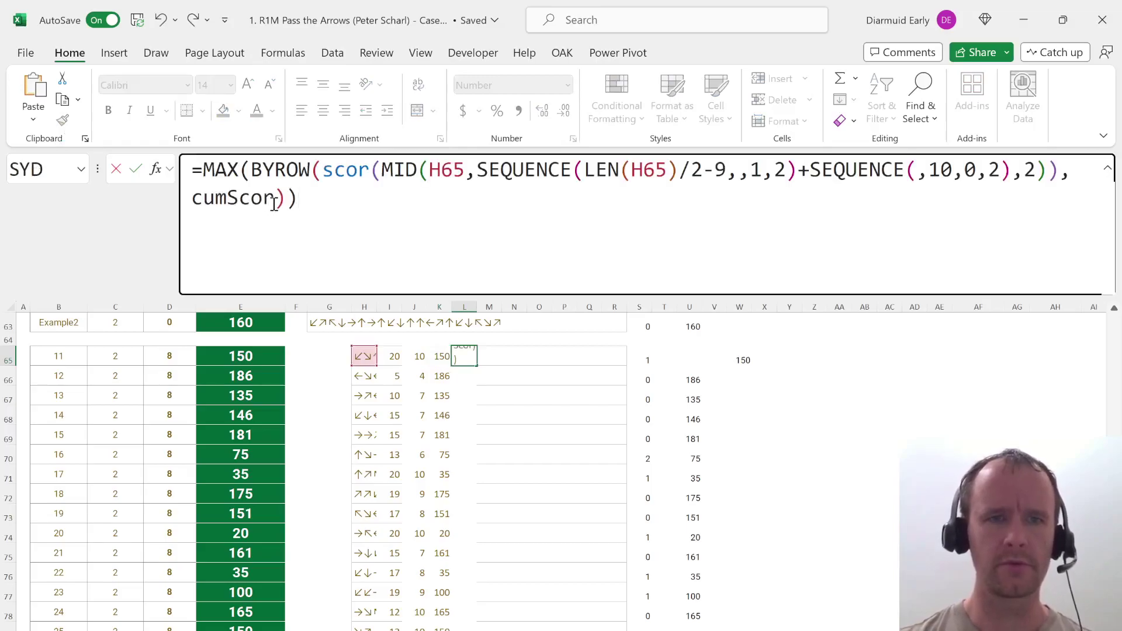
click(274, 203)
text(4)
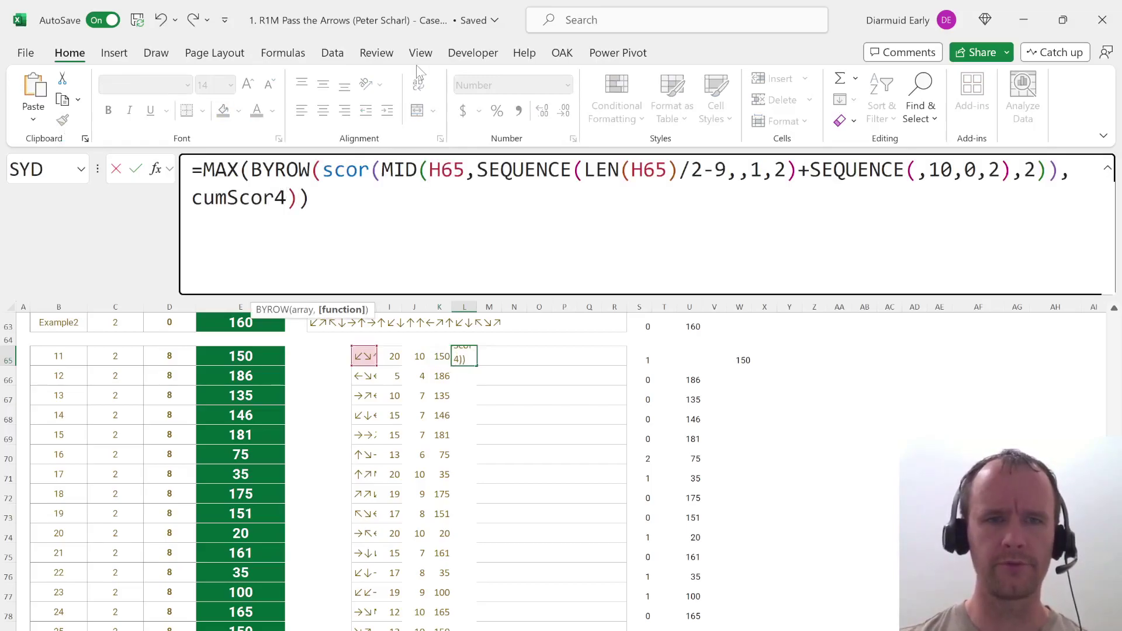
text(5)
key(Return)
Review and recommit L65's cumScor45 best-score formula.
key(Left)
key(Up)
key(Right)
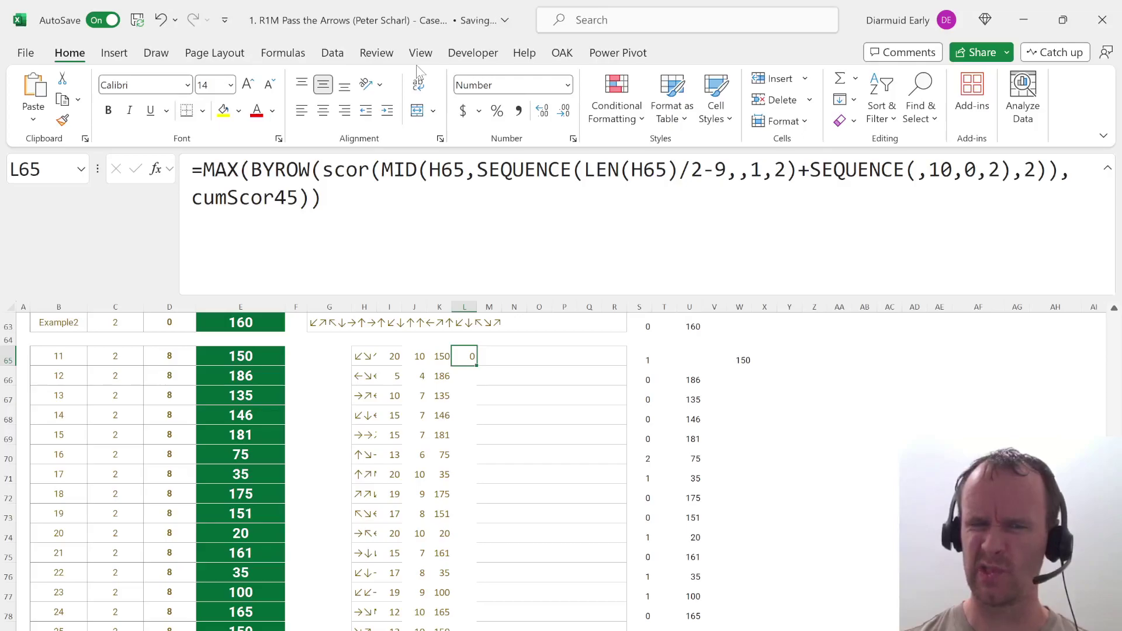
key(Left)
click(440, 214)
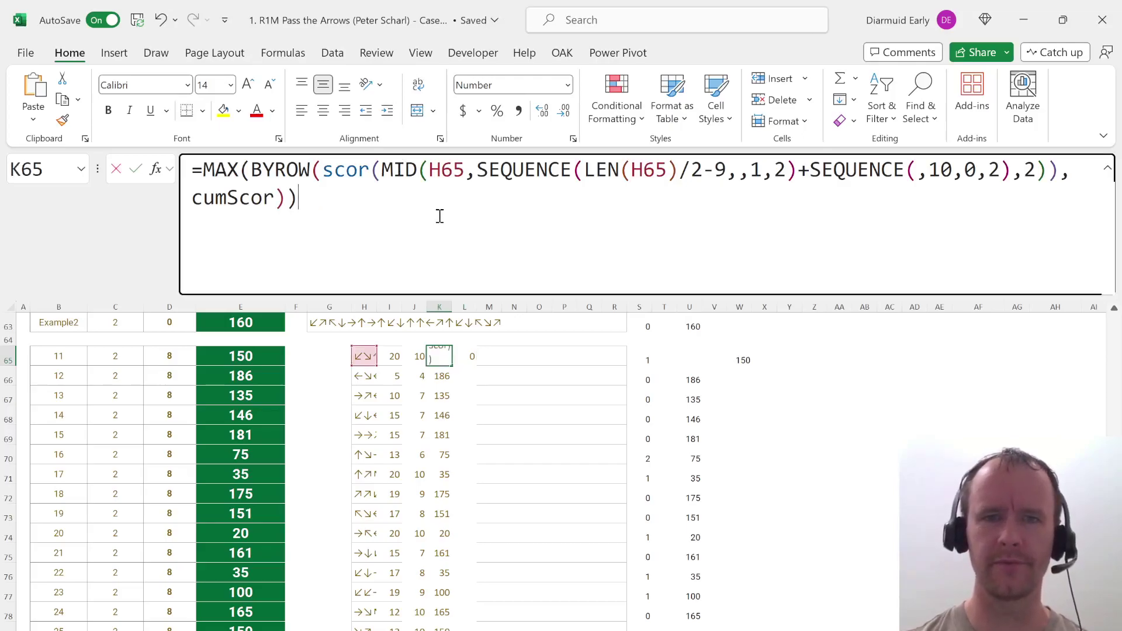
key(Escape)
key(Right)
click(440, 217)
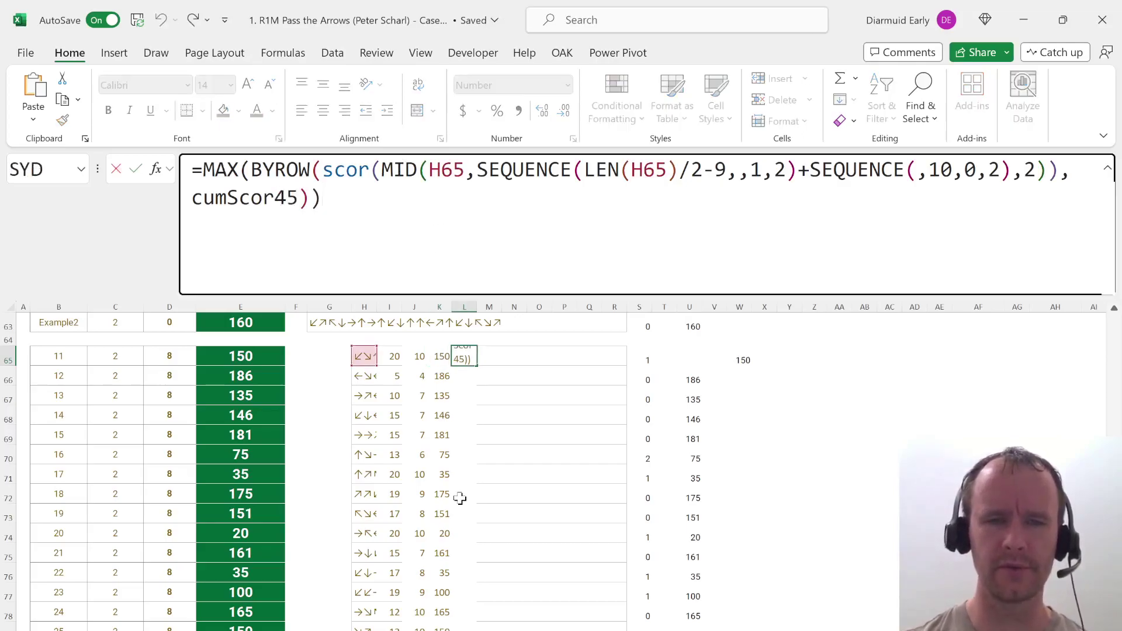
scroll(460, 498, up, 2)
key(ctrl+Return)
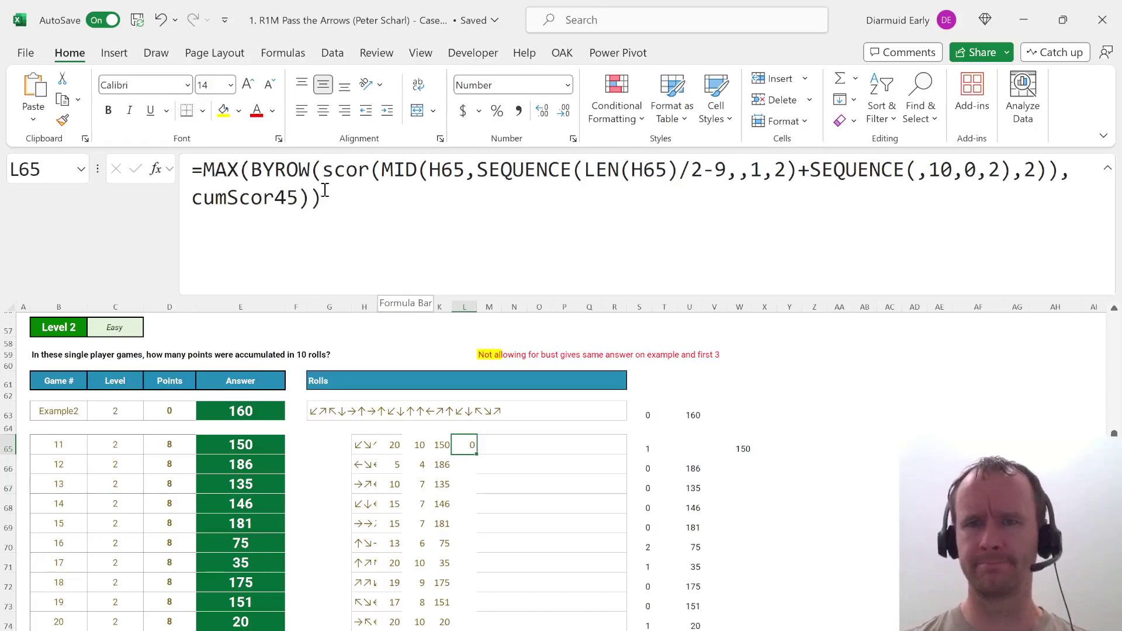
Check the cumScor45 definition in the list of defined names.
key(ctrl+F3)
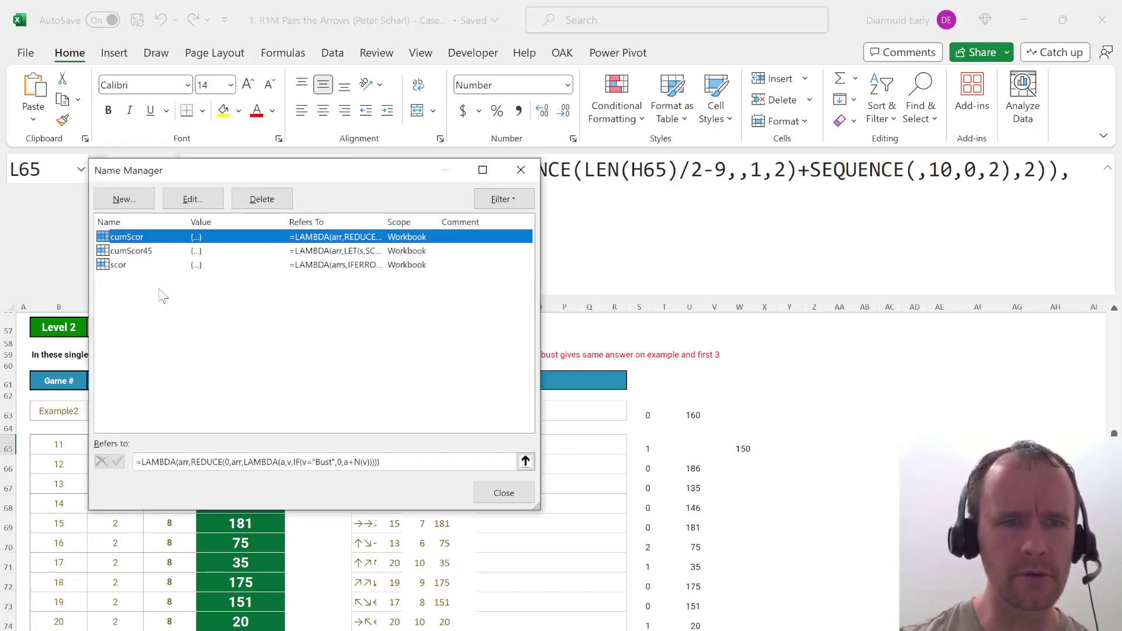
click(147, 253)
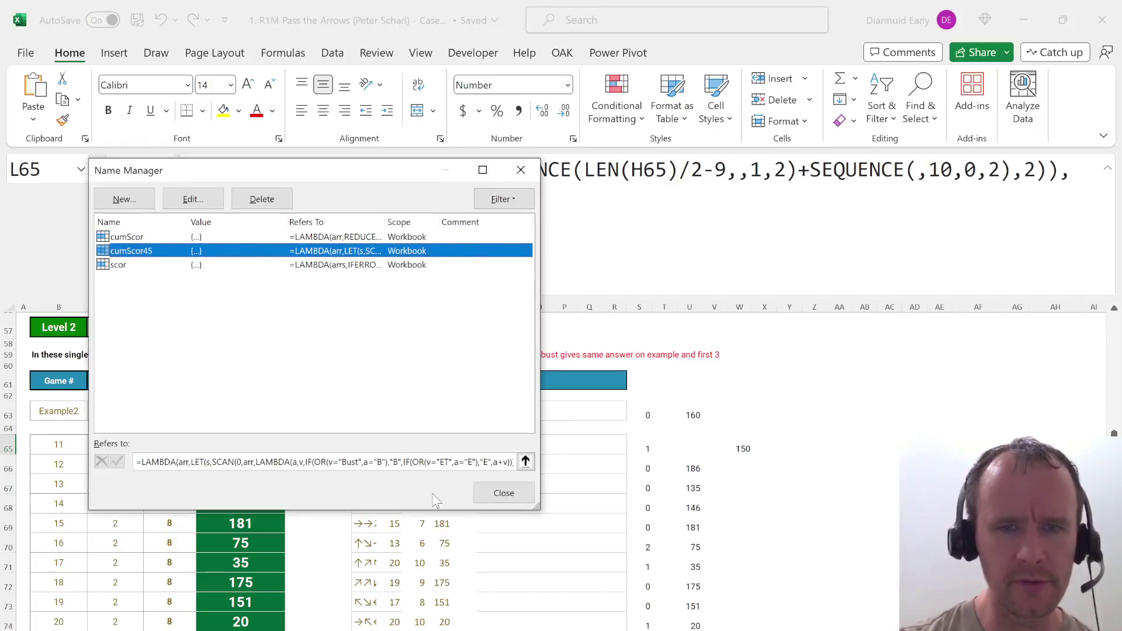
click(504, 492)
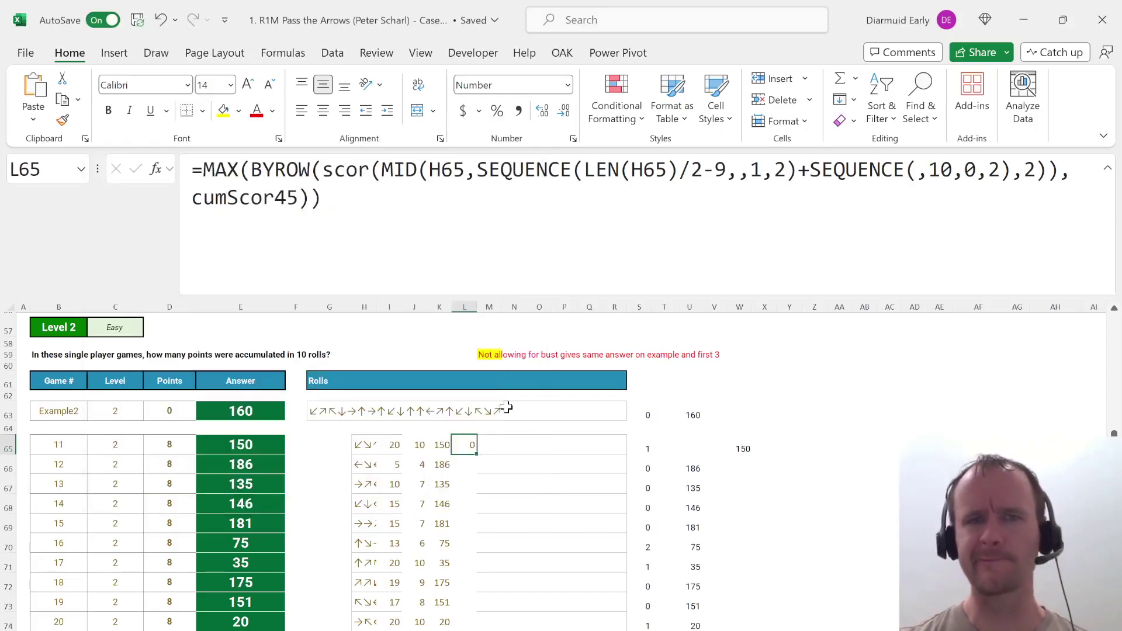
Copy L65's best-score formula down row by row to L71.
key(Down)
key(ctrl+d)
key(Down)
key(ctrl+d)
key(Down)
key(ctrl+d)
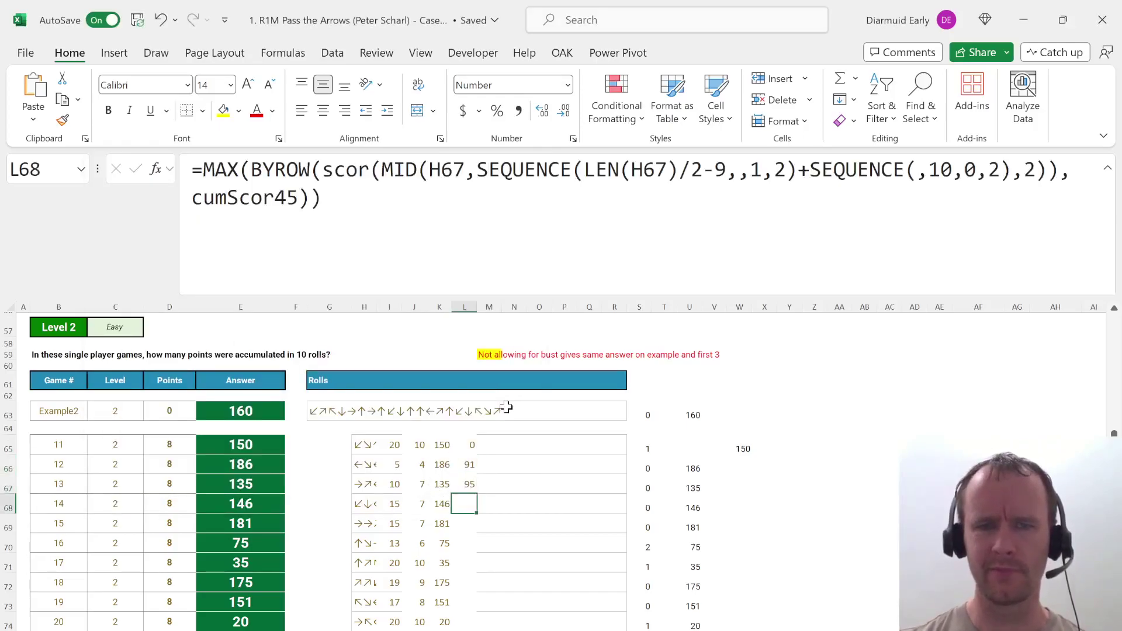
key(Down)
key(ctrl+d)
key(Down)
key(ctrl+d)
key(Down)
key(ctrl+d)
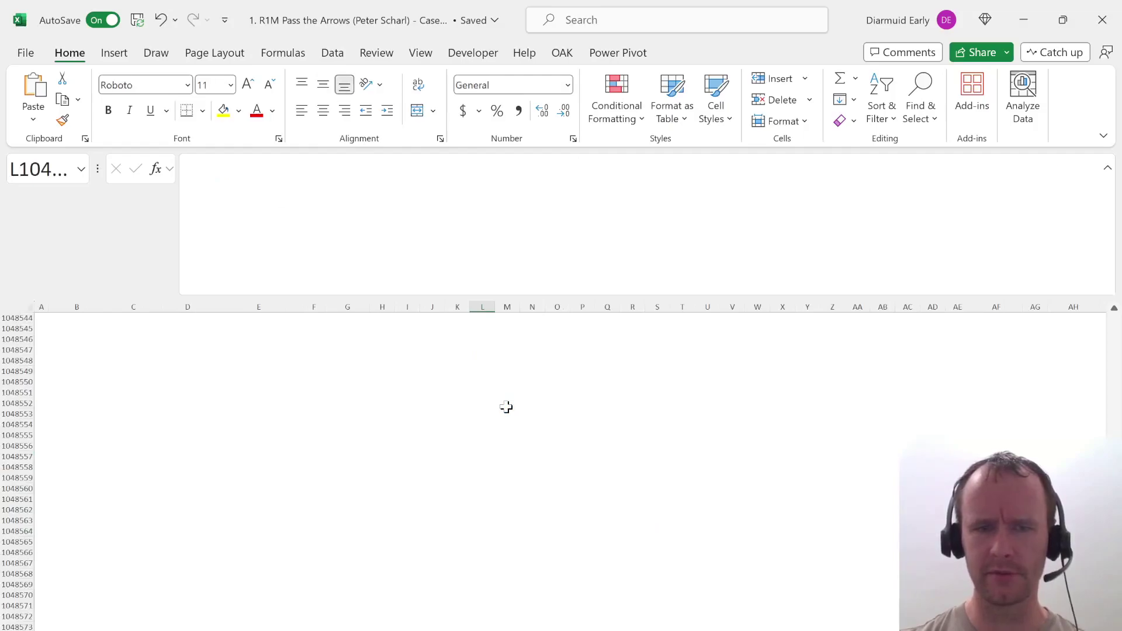
key(ctrl+Up)
key(Down)
Fill the best-score formula from L71 down through L84 for the remaining level 2 games.
key(ctrl+Down)
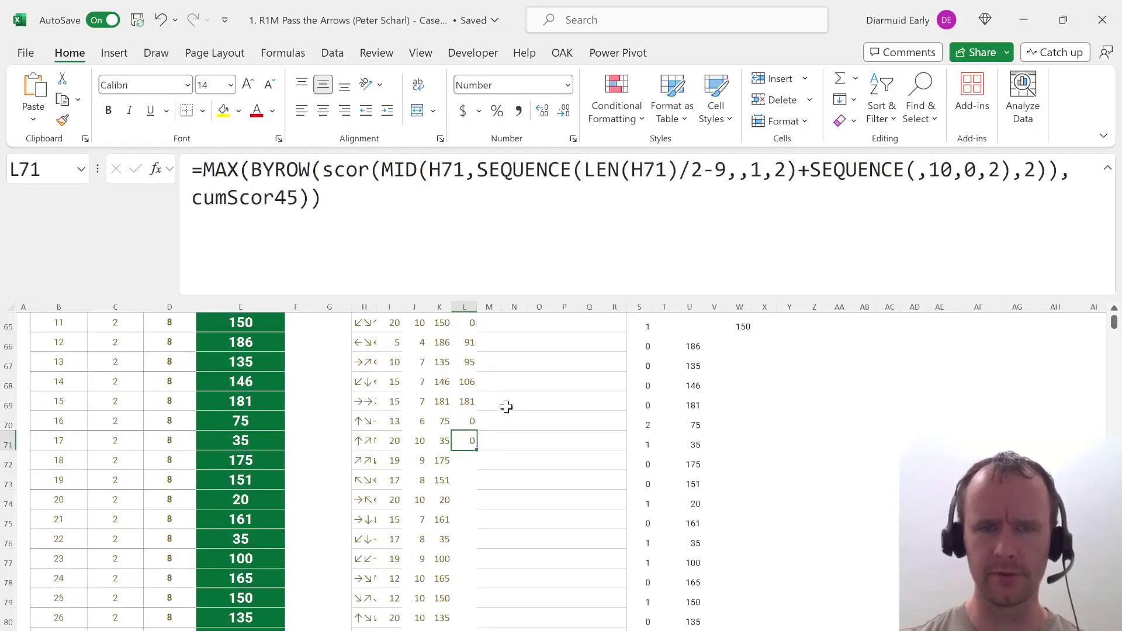
key(Left)
key(ctrl+Down)
key(Right)
key(ctrl+Up)
key(Left)
key(ctrl+Down)
key(Right)
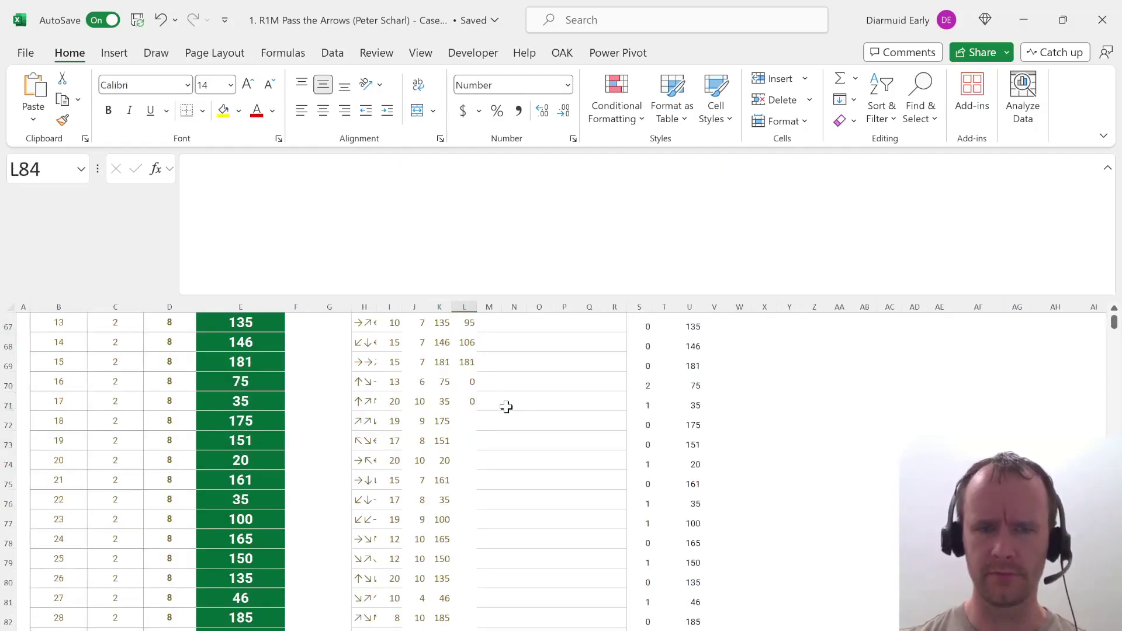
key(ctrl+shift+Up)
key(ctrl+d)
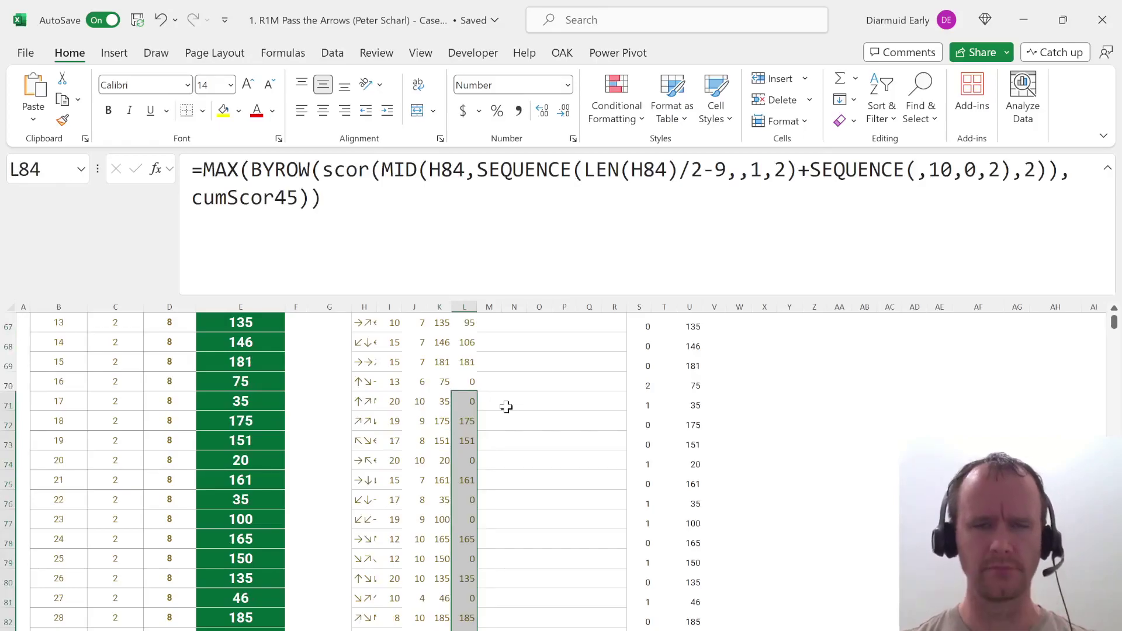
key(ctrl+Up)
scroll(506, 407, up, 6)
key(Down)
Put L65's per-roll scoring expression into Y65 and inspect its spilled roll scores.
key(Up)
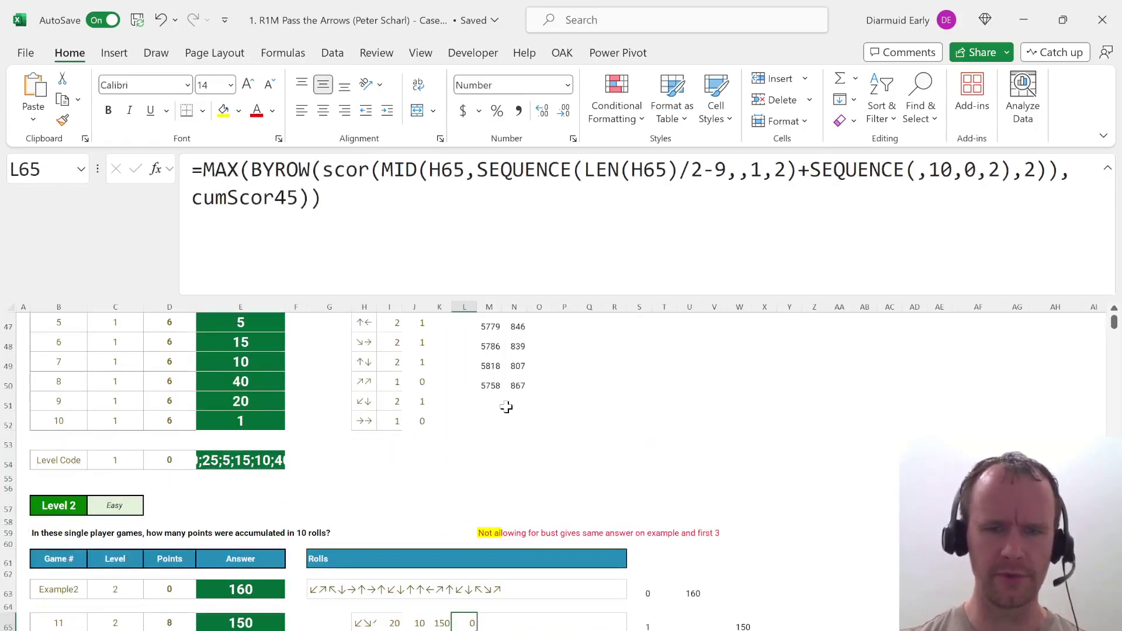
click(333, 180)
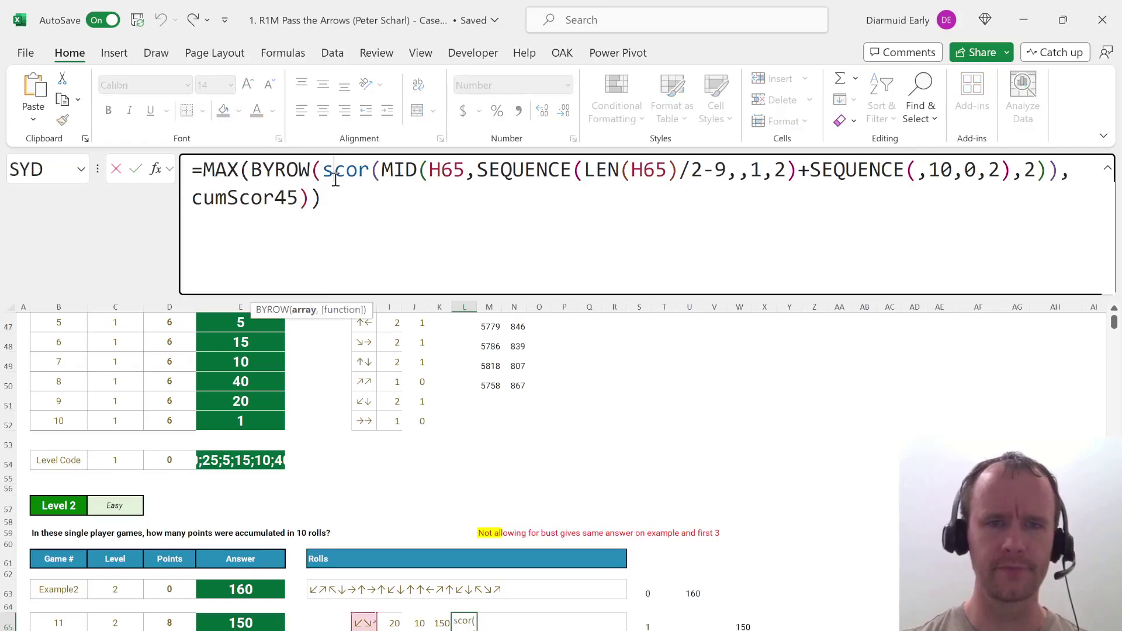
click(303, 309)
key(F9)
key(Tab)
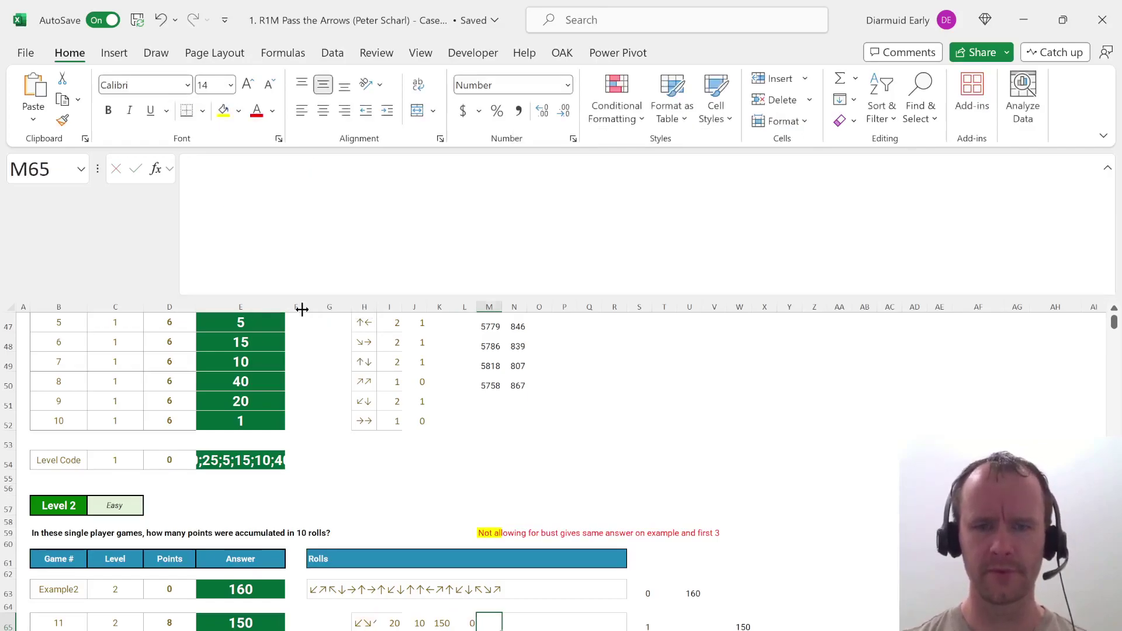
key(Right)
key(Right)
key(Right)
key(Right)
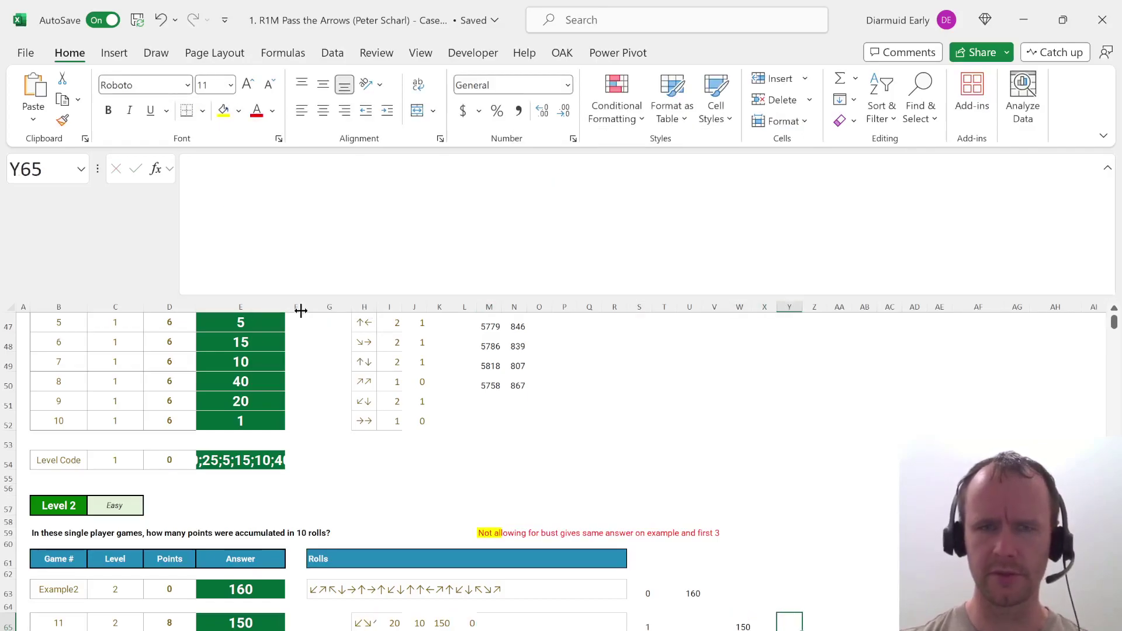
text(=)
text(scor(MID(H65,SEQUENCE(LEN(H65)/2-9,,1,2)+SEQUENCE(,10,0,2),2)))
key(Return)
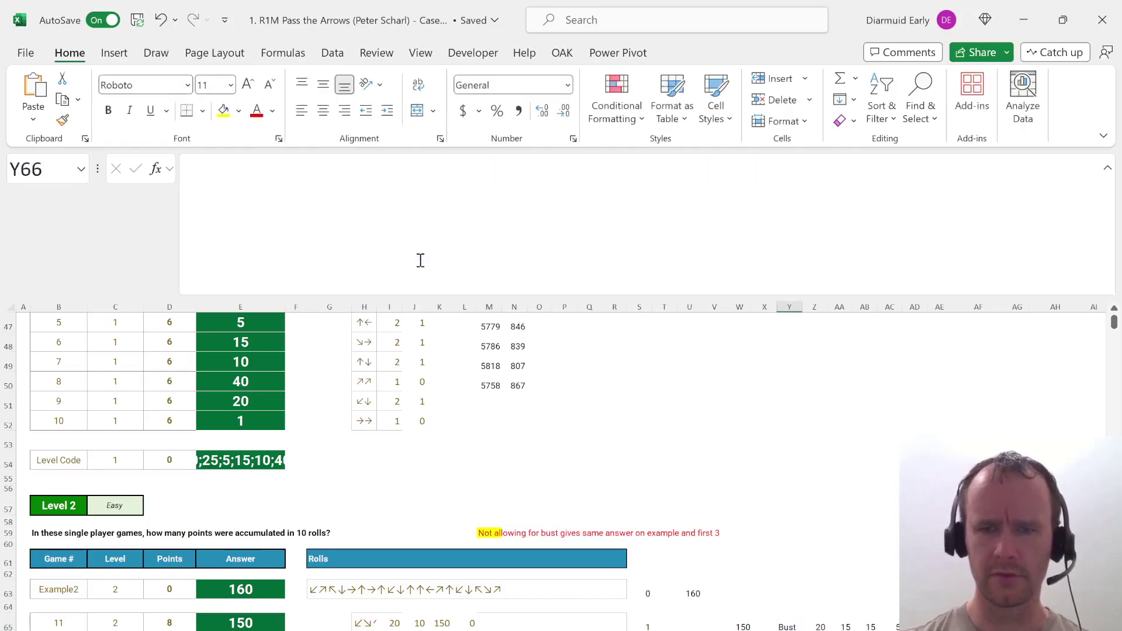
key(Up)
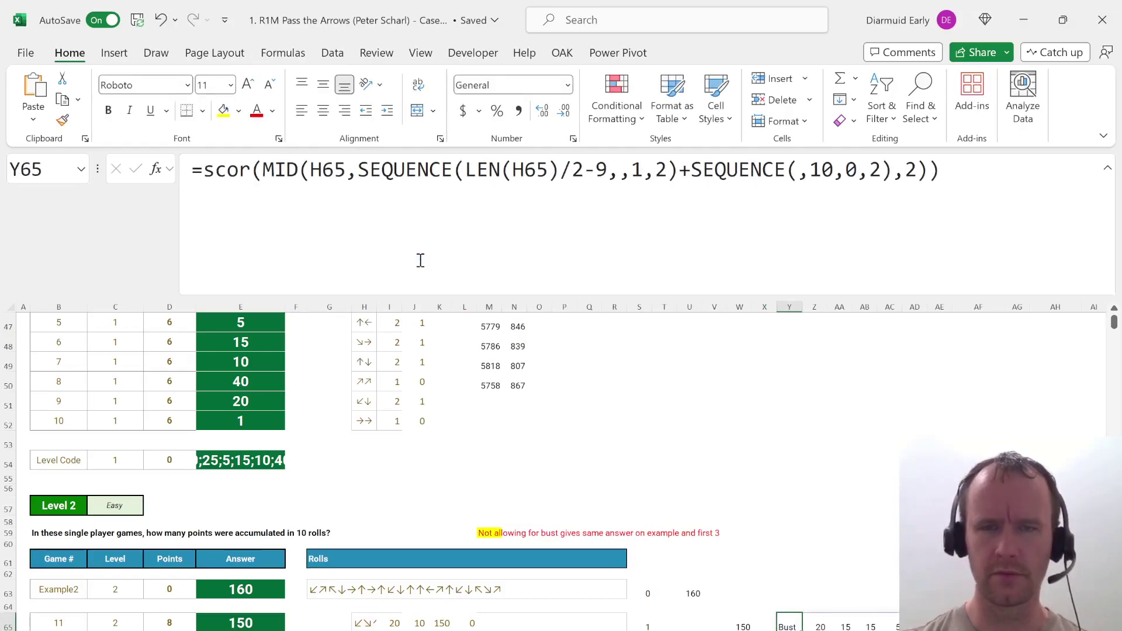
scroll(609, 458, down, 3)
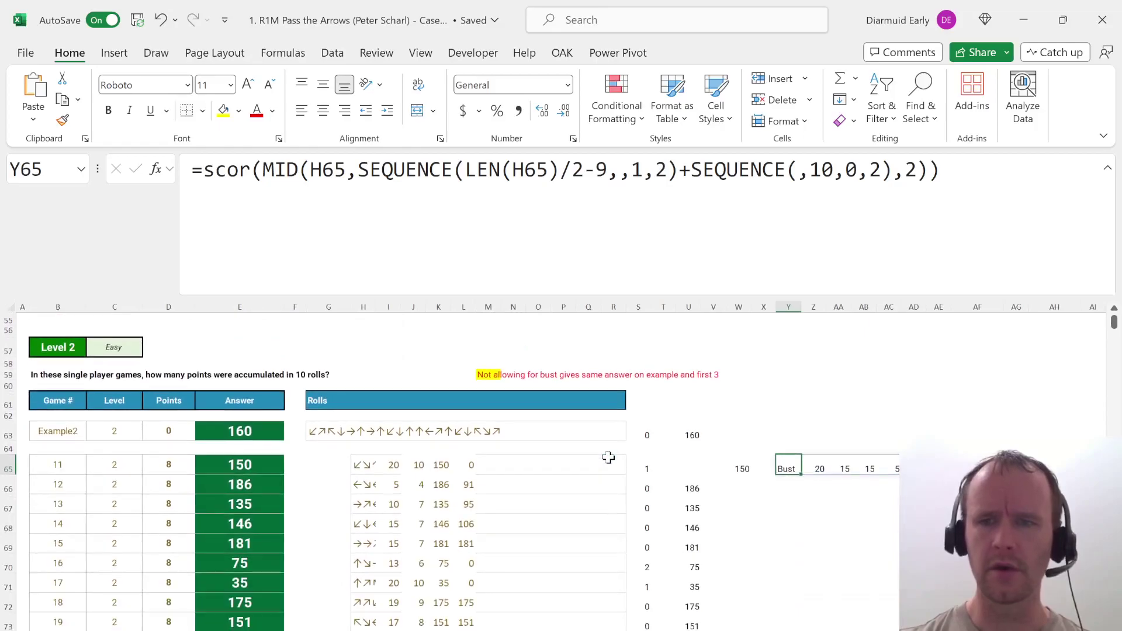
key(ctrl+shift+Right)
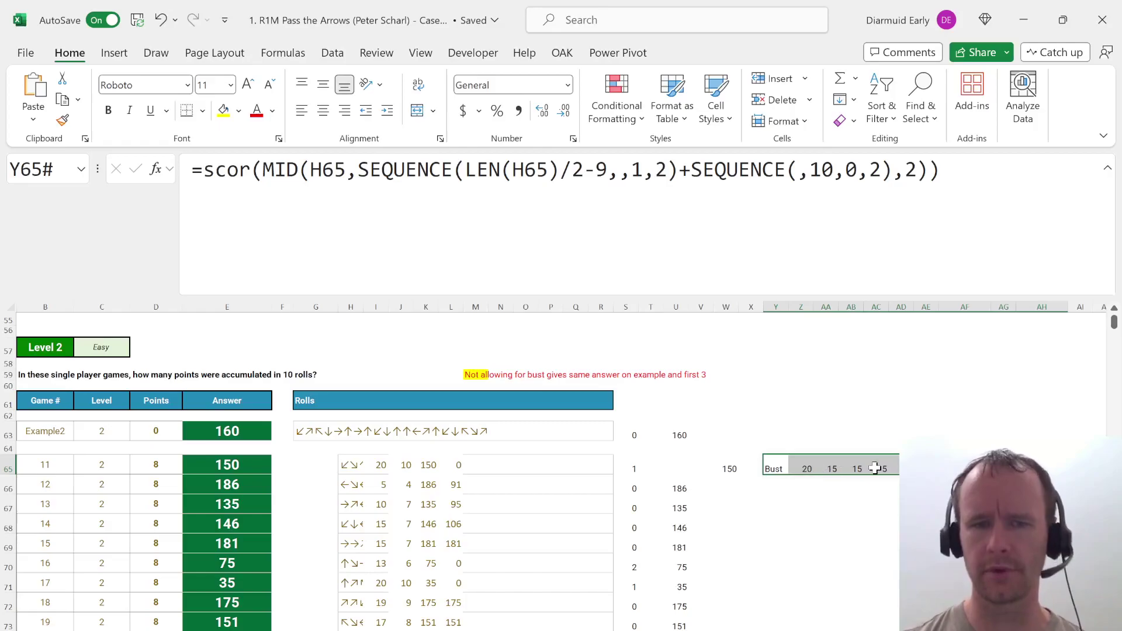
Paste the best-score formula into column L for the level 3 games.
click(454, 465)
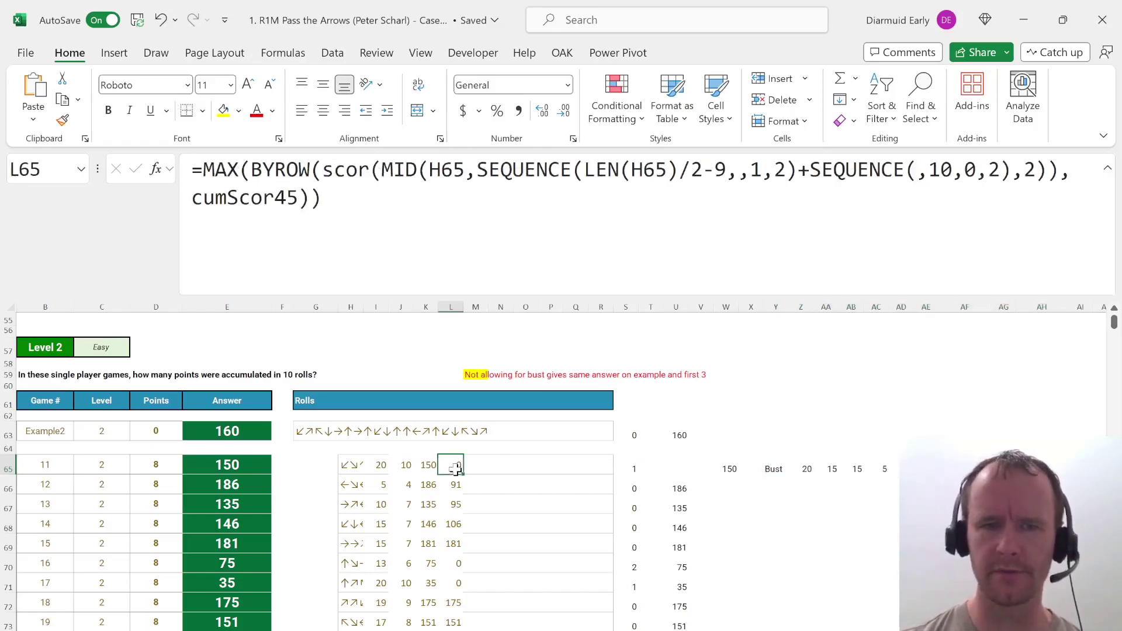
key(ctrl+Down)
key(ctrl+c)
key(Down)
key(Down)
key(Down)
key(Down)
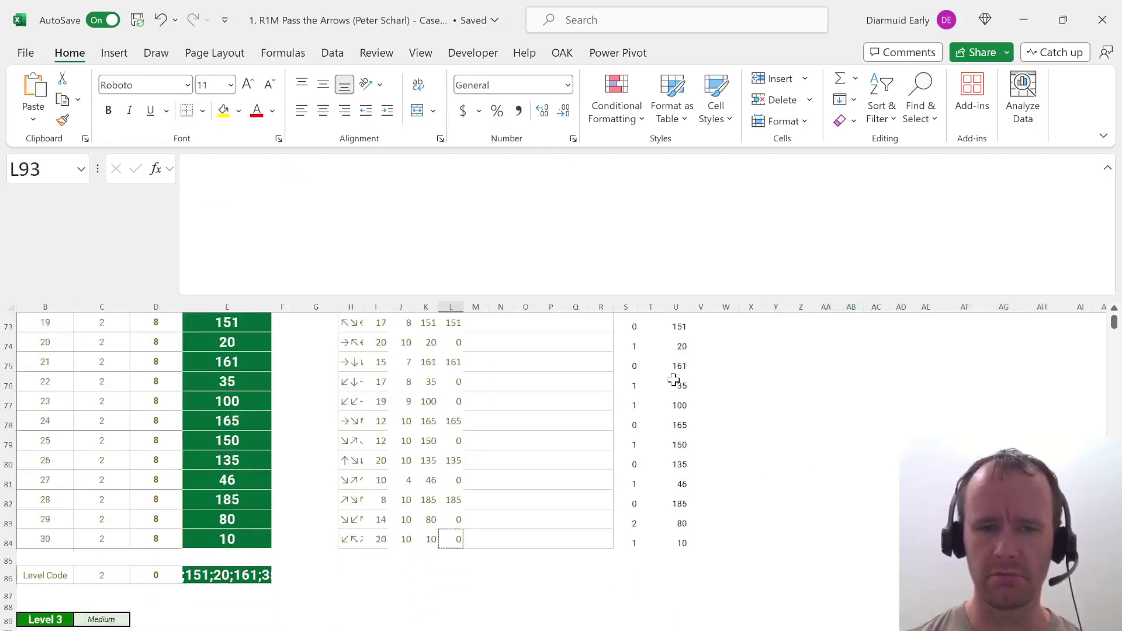
key(Down)
key(Down)
key(Down)
key(Up)
key(Up)
key(Up)
key(Up)
key(ctrl+v)
key(ctrl+Down)
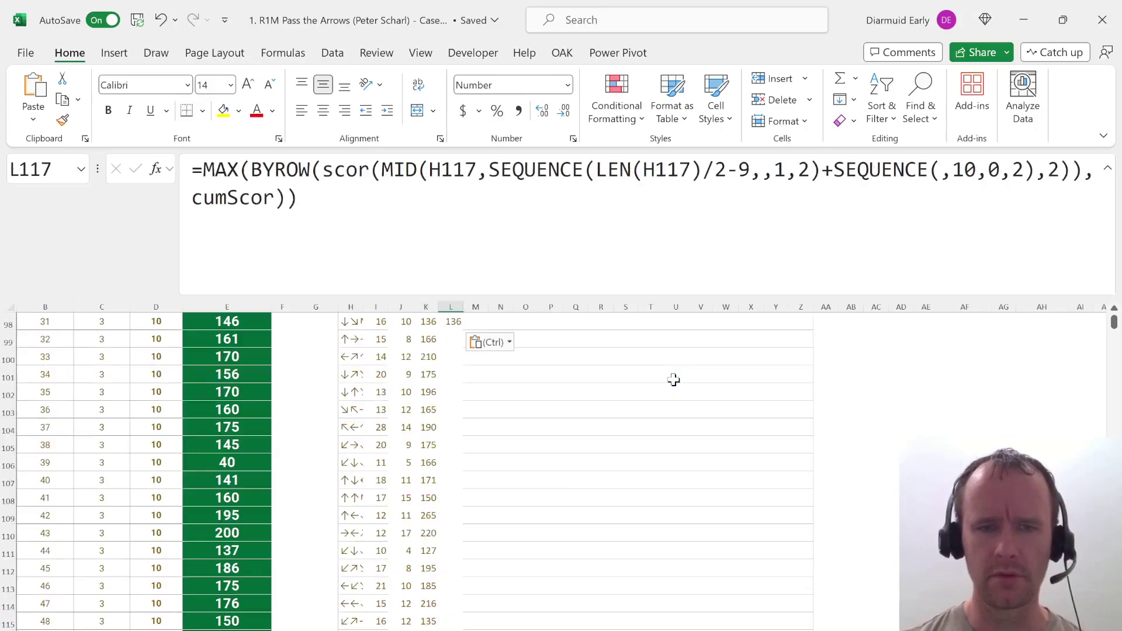
key(ctrl+shift+Up)
key(Return)
Paste the best-score formula into column L for the later levels' game rows.
key(Down)
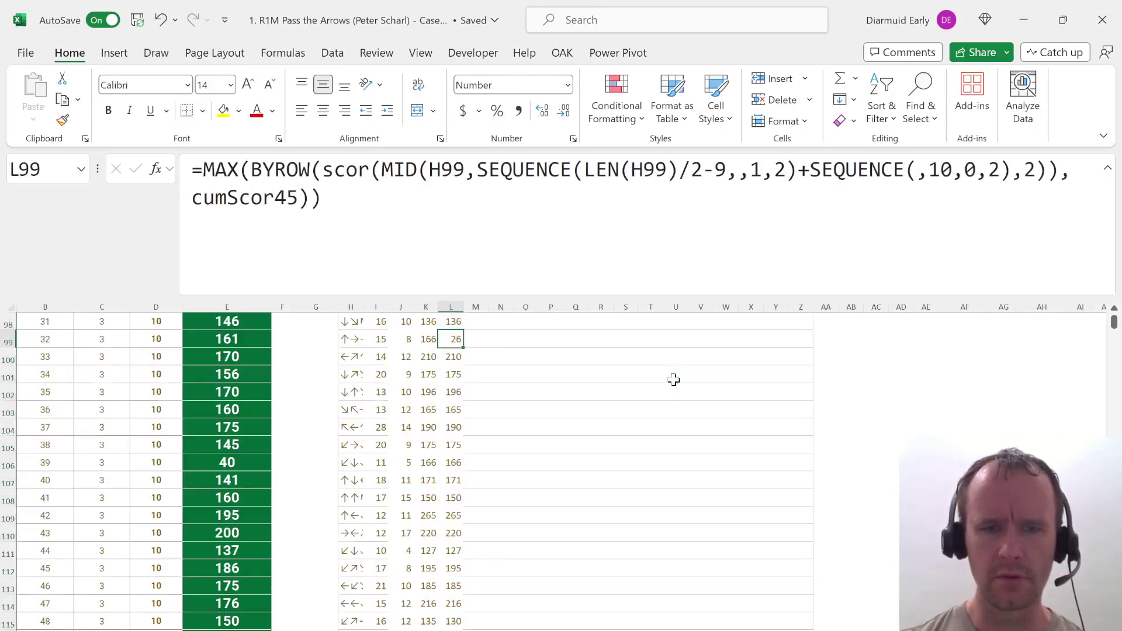
key(ctrl+Down)
key(ctrl+c)
key(Left)
key(ctrl+Down)
key(ctrl+Down)
key(ctrl+shift+Down)
key(ctrl+v)
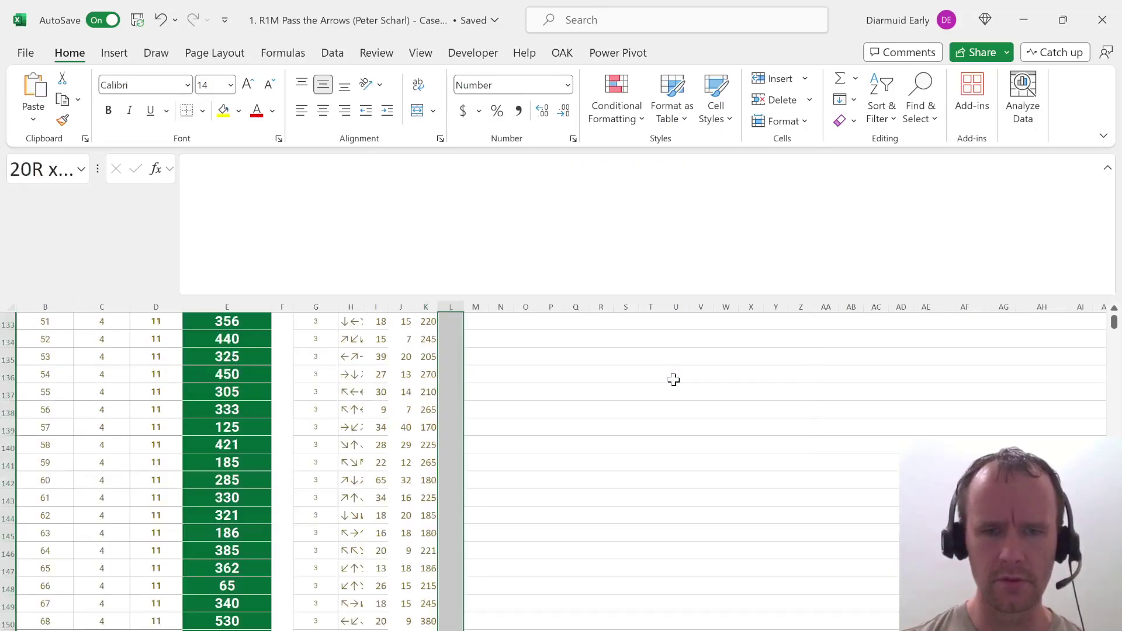
key(ctrl+Up)
key(ctrl+Down)
key(ctrl+Up)
key(Right)
key(ctrl+shift+Down)
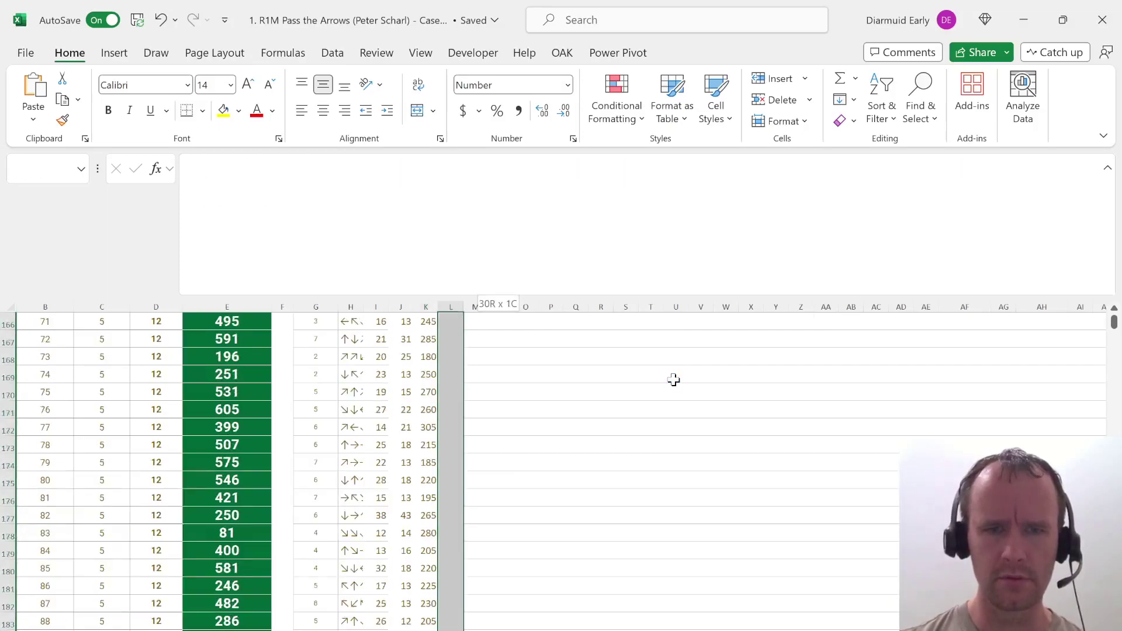
key(ctrl+v)
Check the pasted best-score formulas up and down column L.
key(ctrl+Up)
key(ctrl+Up)
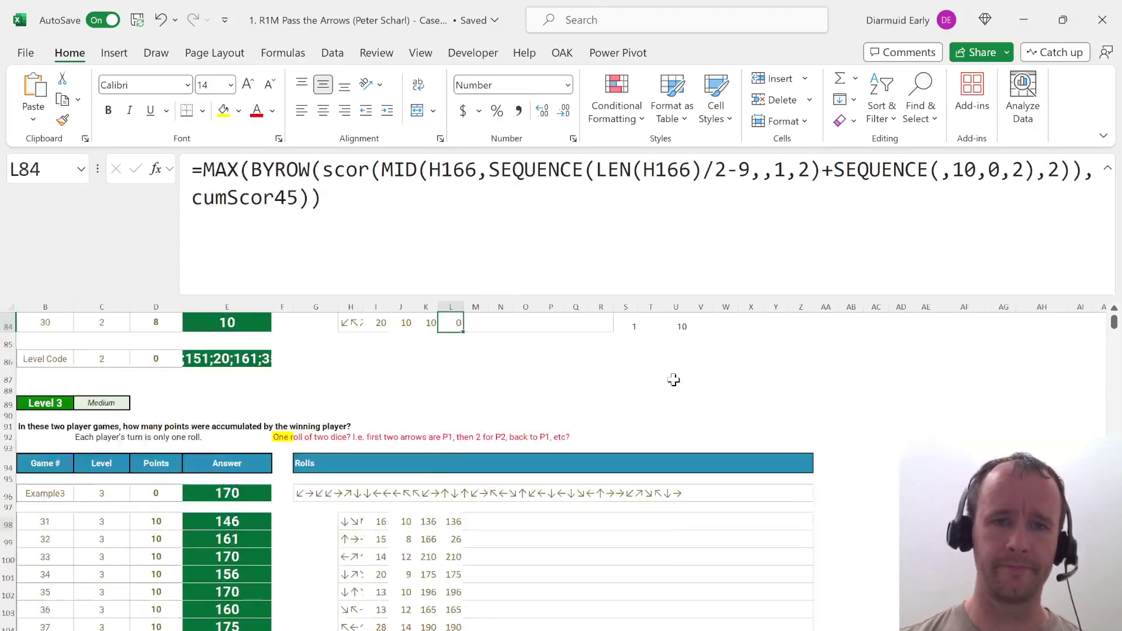
key(ctrl+Up)
key(ctrl+Down)
key(ctrl+Down)
key(ctrl+Up)
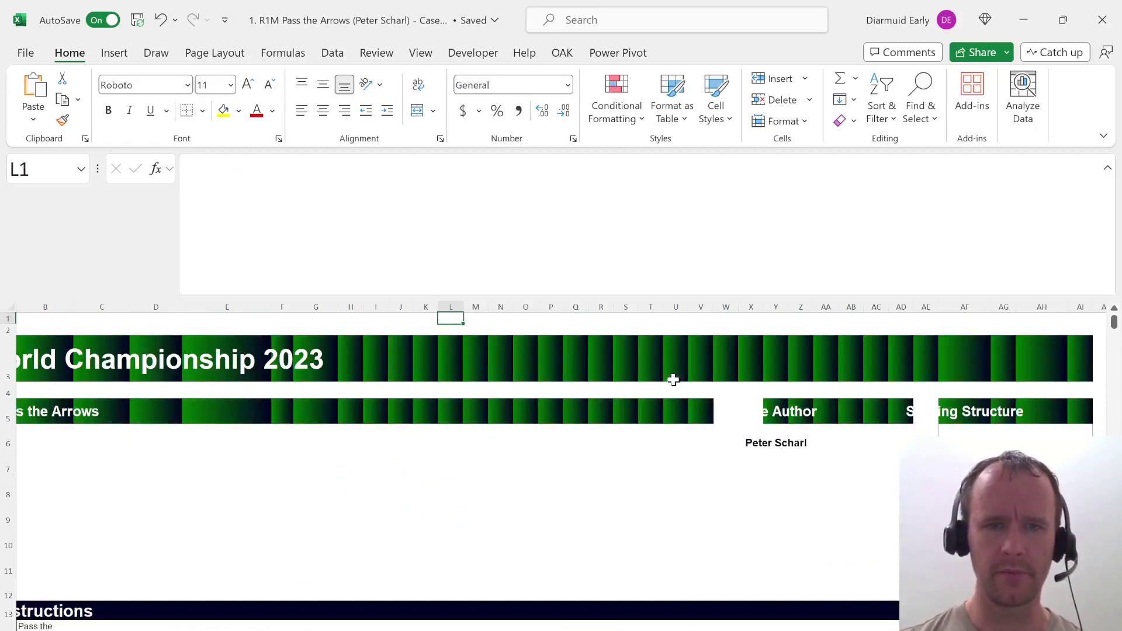
Go back up to the Bonus questions table and the Bonus 3 answer cell.
key(ctrl+Down)
key(Down)
key(ctrl+Down)
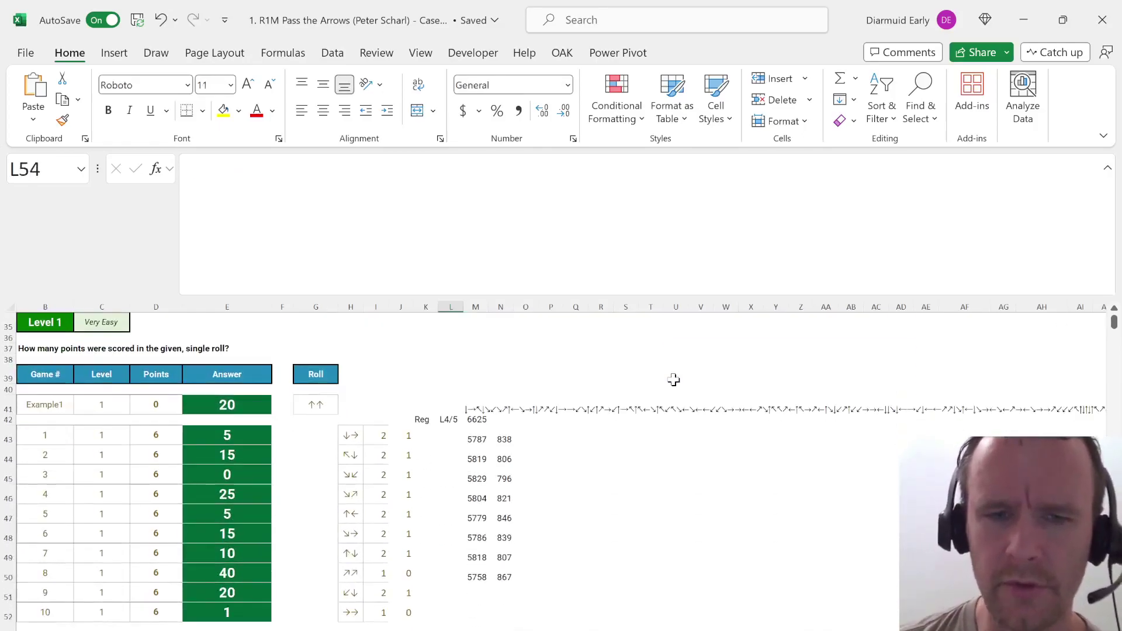
key(Up)
key(Up)
key(Up)
key(Up)
key(ctrl+Up)
key(Up)
key(Up)
key(Up)
key(Left)
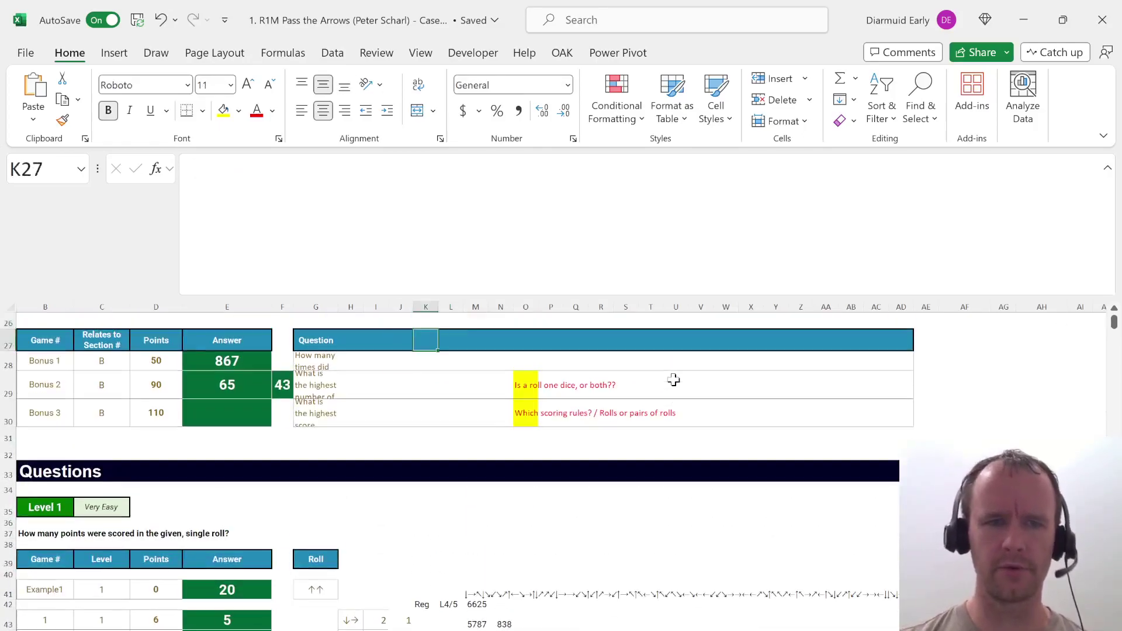
key(Down)
key(Down)
key(Left)
key(Left)
key(Left)
key(Down)
key(Left)
key(Left)
key(Left)
Enter =MAX(K:K) in E30, fill it right as =MAX(L:L) in F30, and autofit column F.
text(=max)
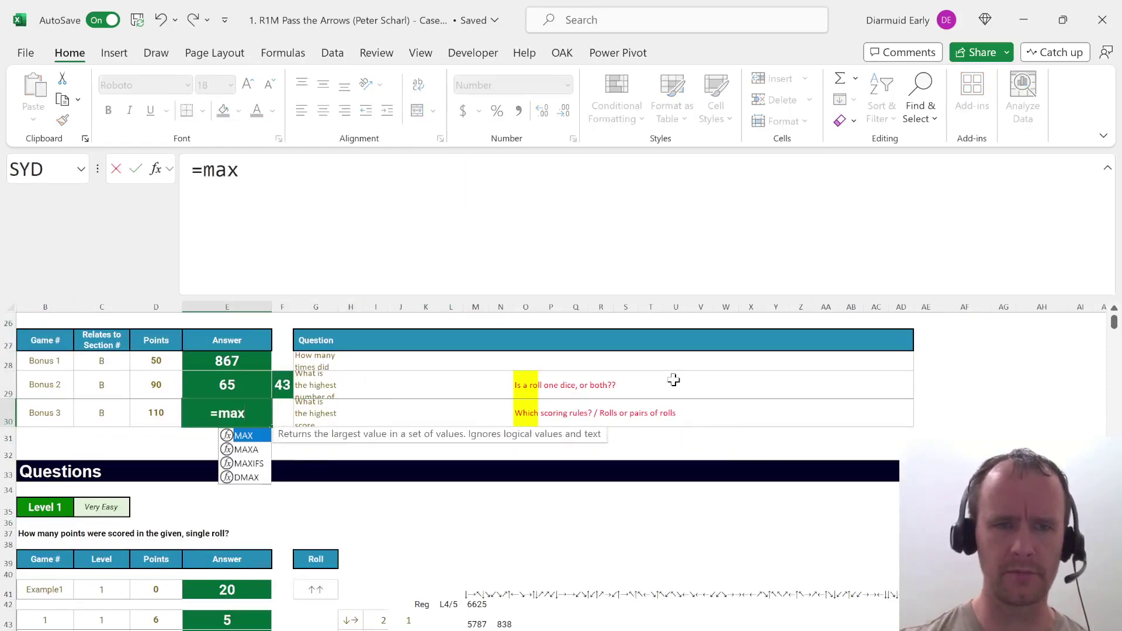
key(Tab)
click(422, 621)
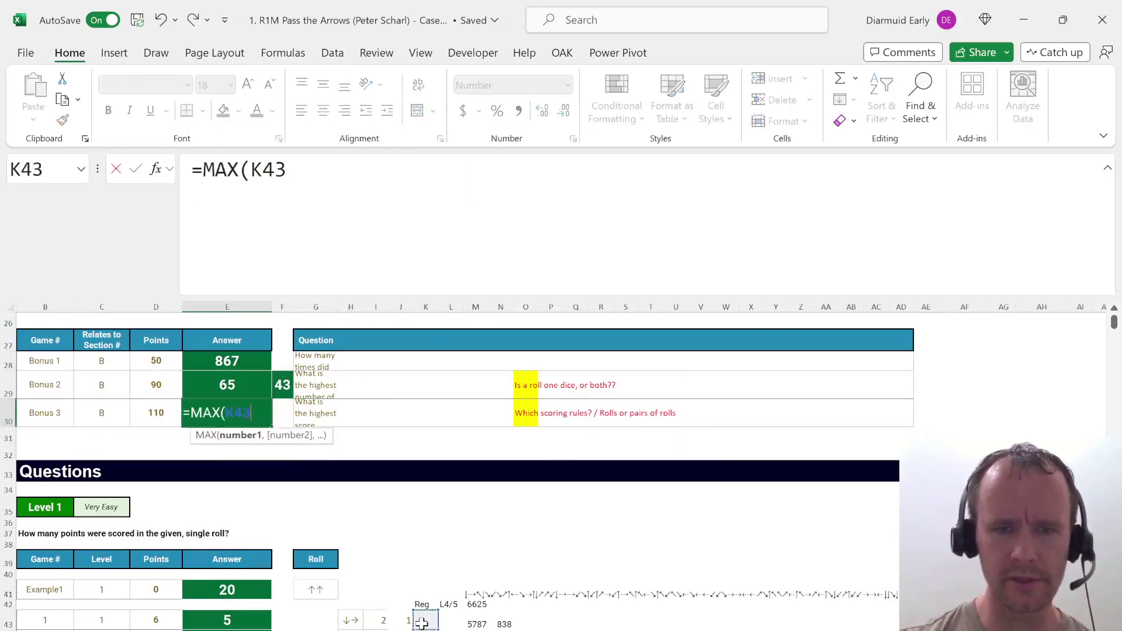
key(ctrl+space)
key(Tab)
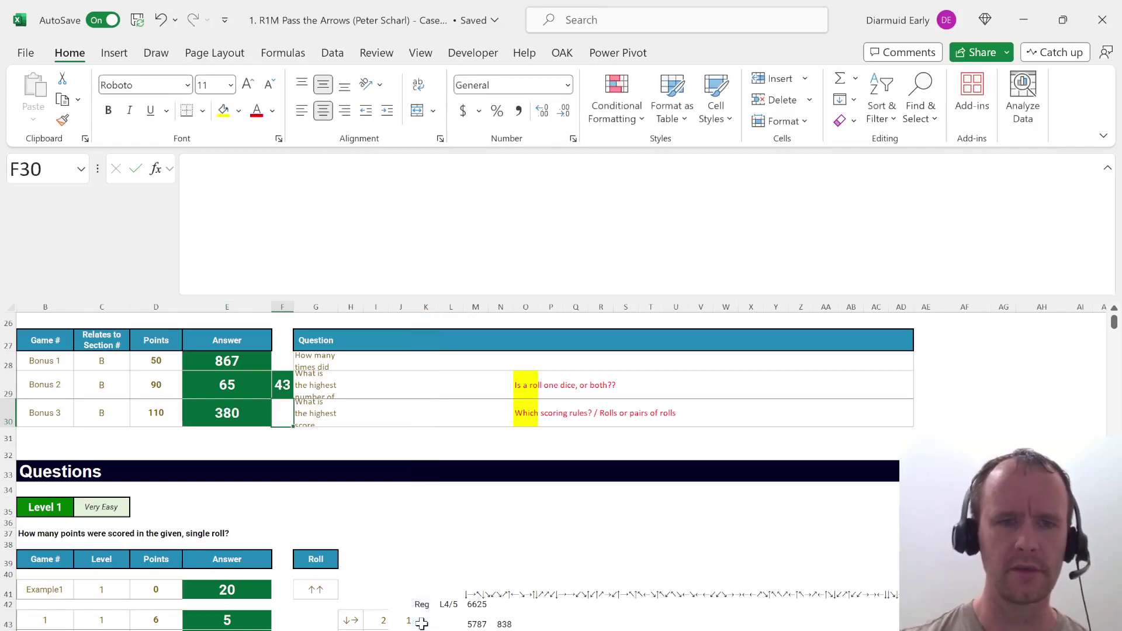
key(ctrl+r)
key(alt+h)
key(o)
key(i)
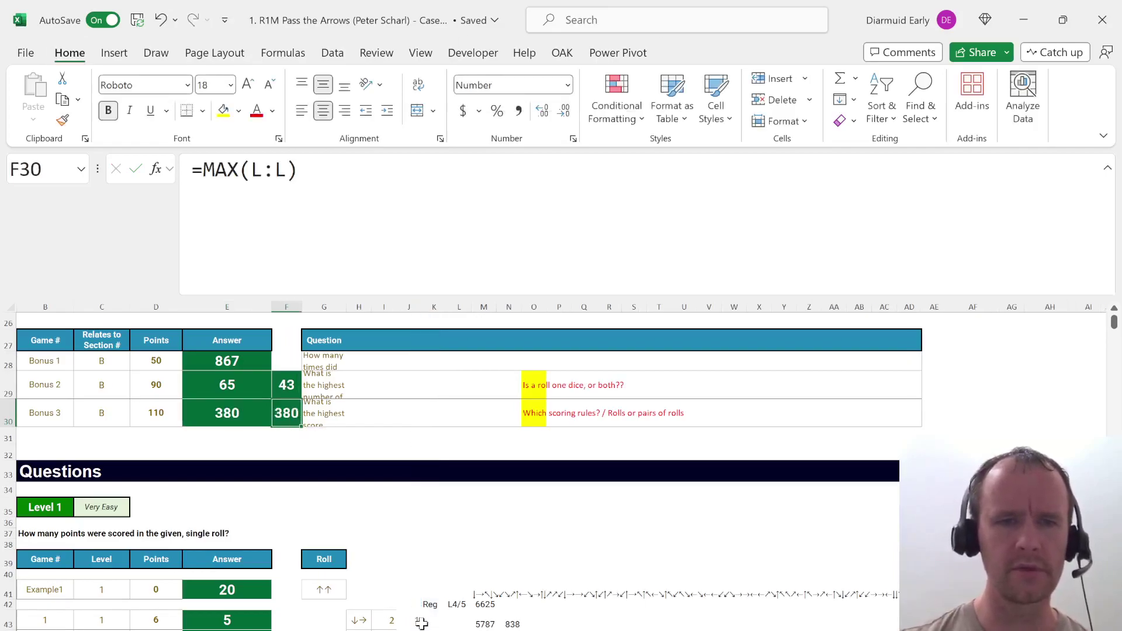
Check the Level 2 score column and select its K:L score block.
click(459, 630)
key(ctrl+Down)
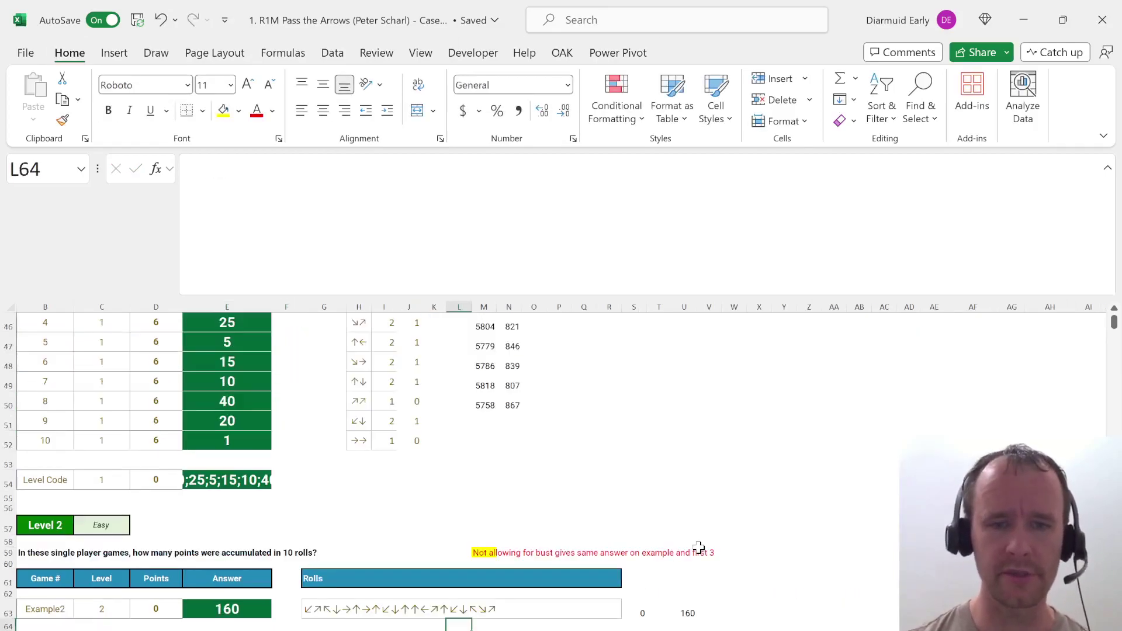
key(ctrl+Down)
key(ctrl+Down)
key(ctrl+Up)
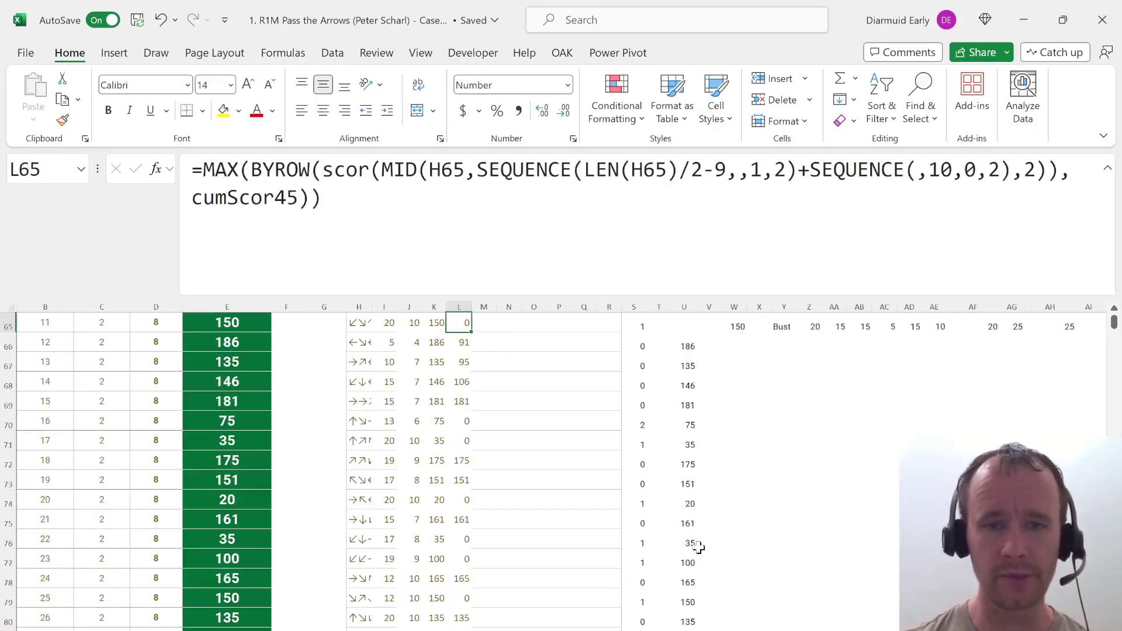
key(Left)
key(shift+Right)
key(ctrl+shift+Down)
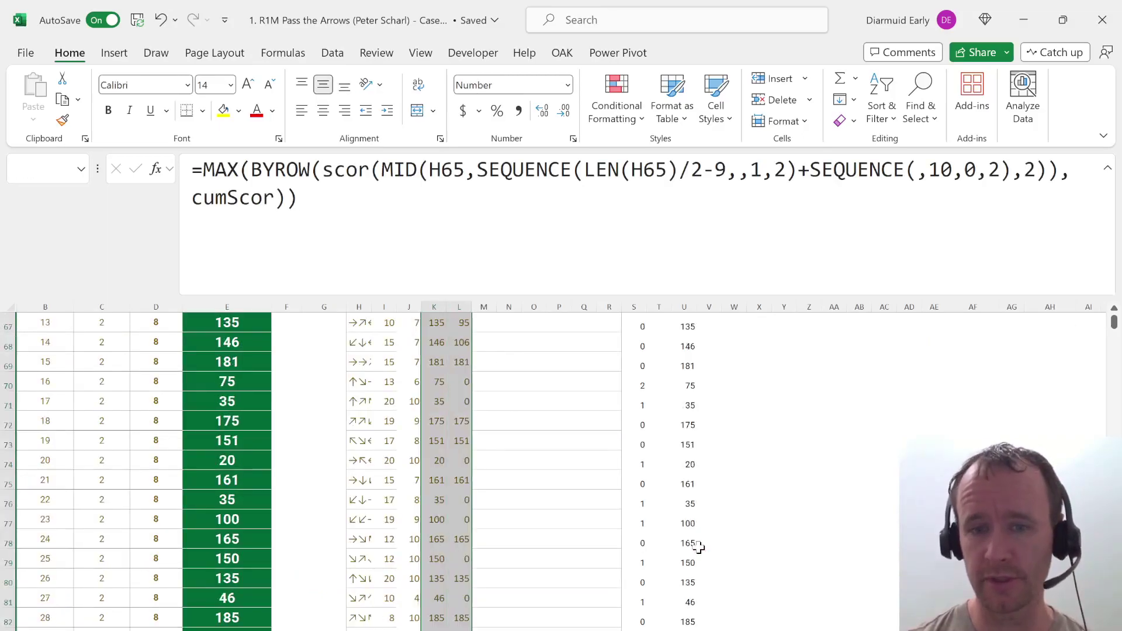
Select the Level 3 and Level 4 K:L score blocks and pick out row 150's two 380 values.
key(ctrl+Down)
key(ctrl+Down)
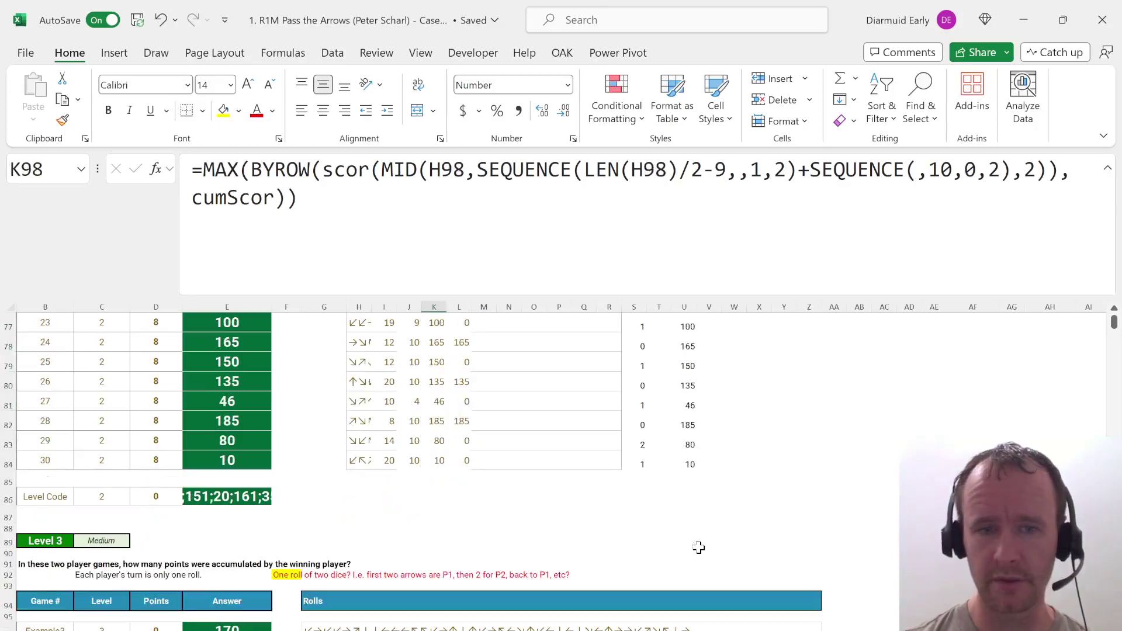
key(shift+Right)
key(ctrl+shift+Down)
key(ctrl+Down)
key(ctrl+Down)
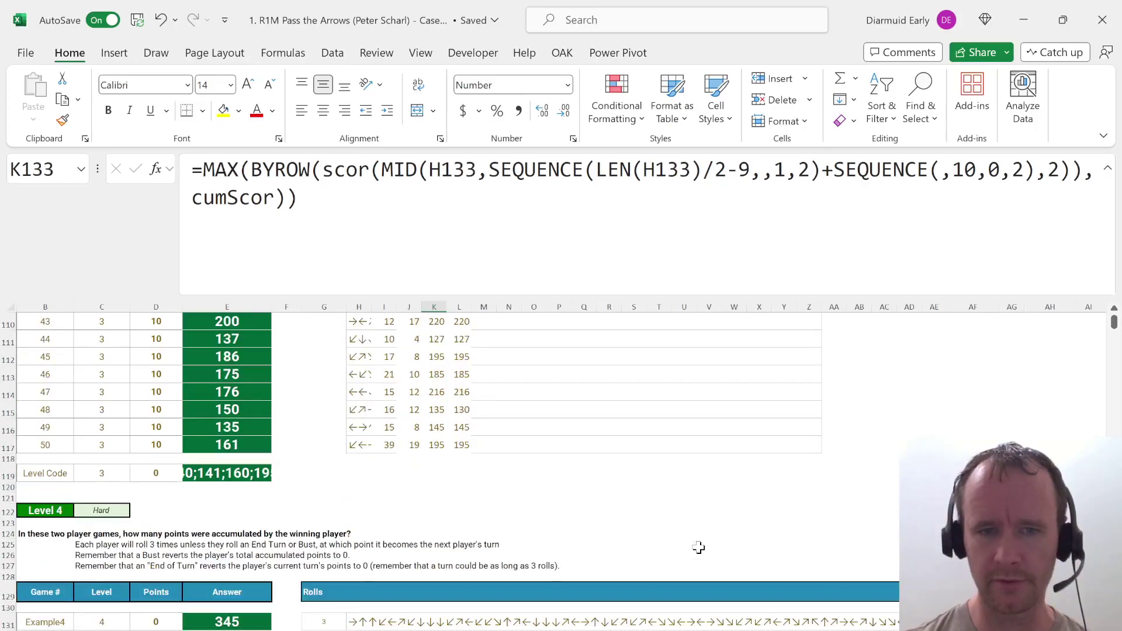
key(shift+Right)
key(ctrl+shift+Down)
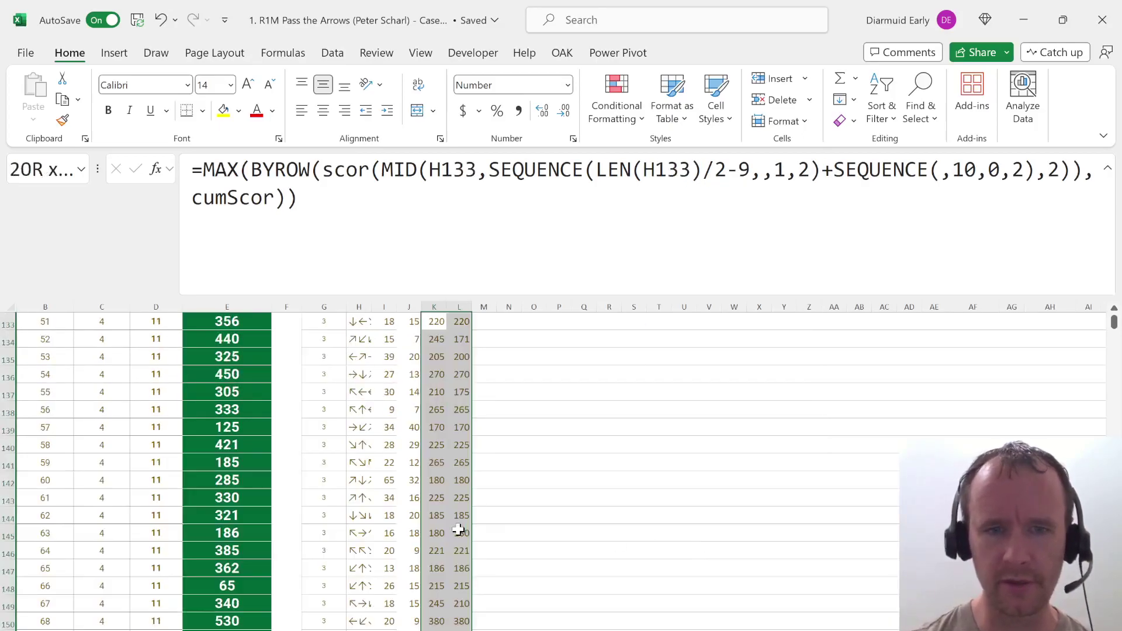
click(437, 622)
key(shift+Right)
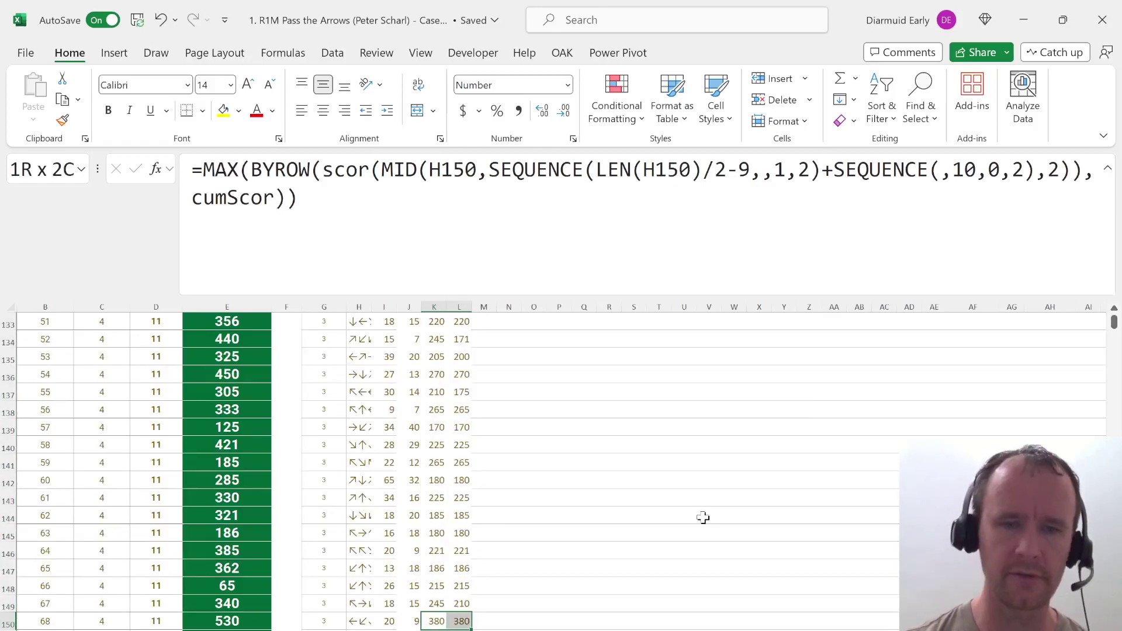
key(ctrl+Page_Up)
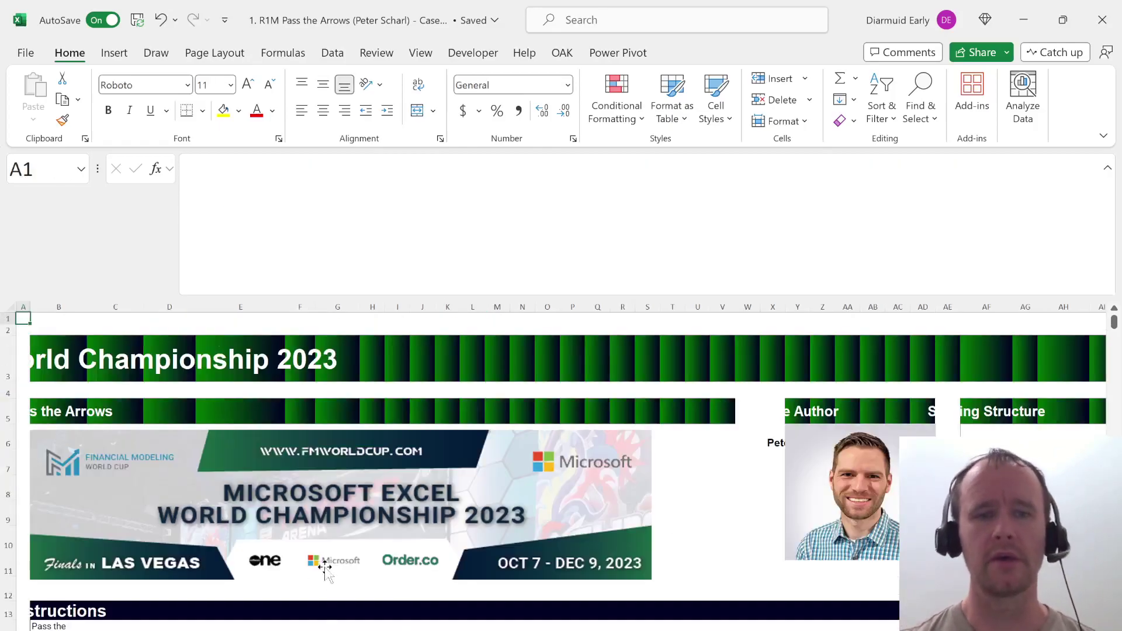
scroll(327, 564, down, 3)
scroll(330, 562, down, 4)
scroll(333, 561, down, 2)
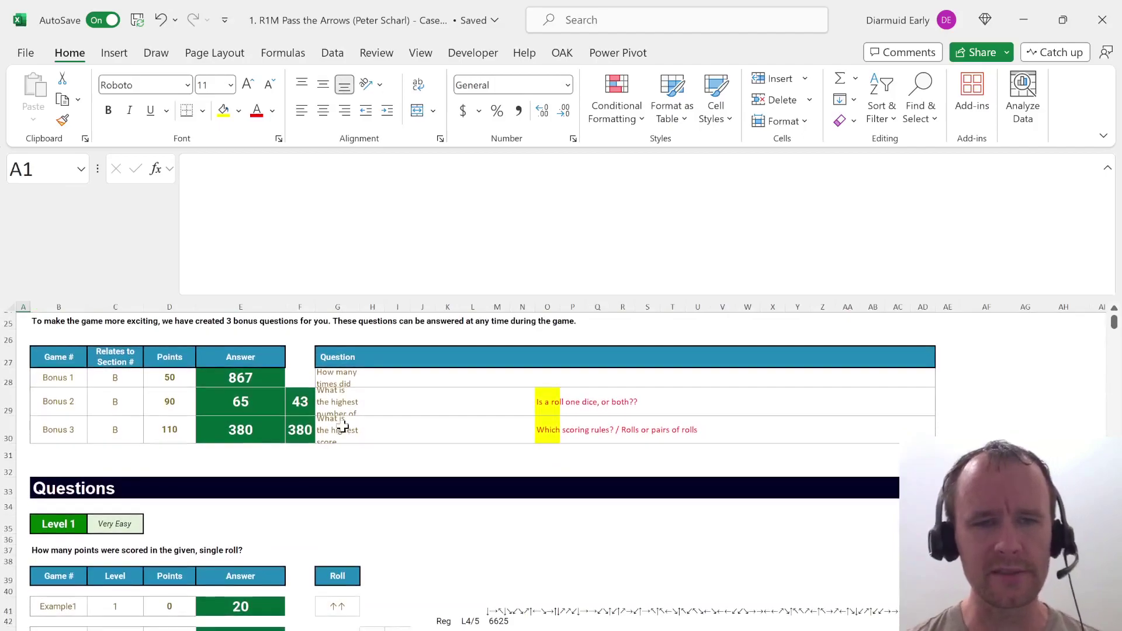
click(329, 432)
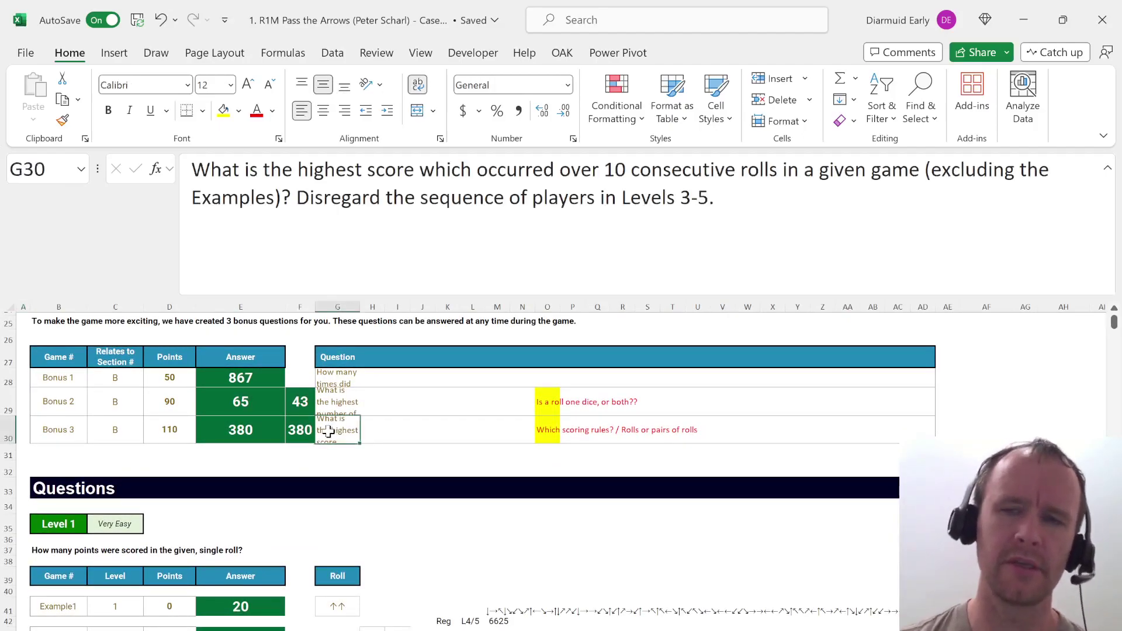
scroll(330, 432, up, 2)
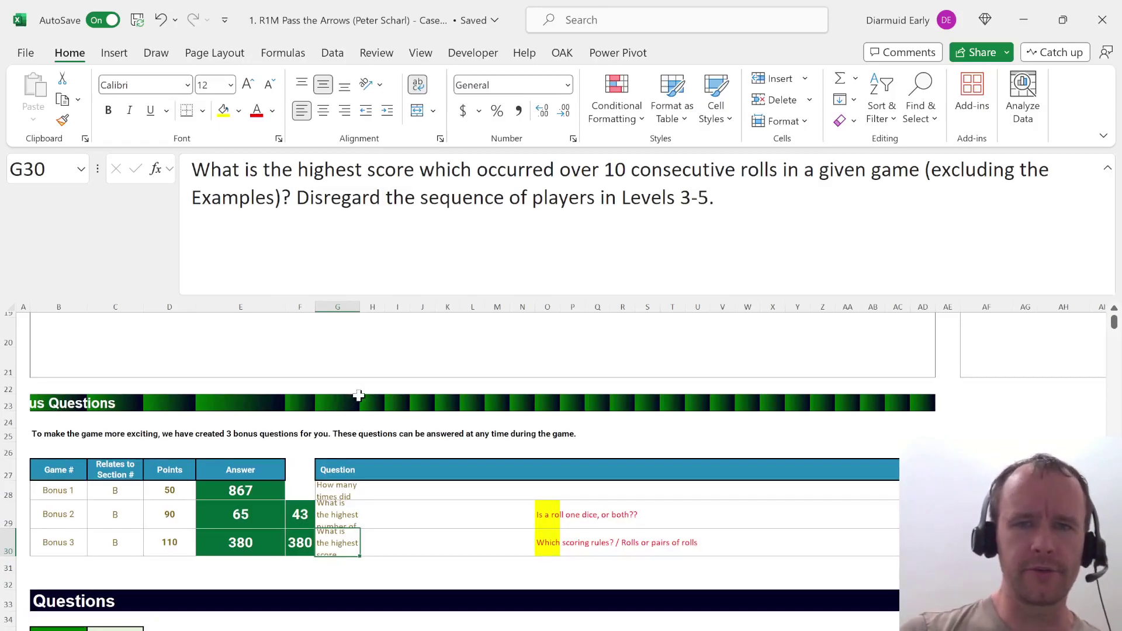
scroll(358, 497, down, 8)
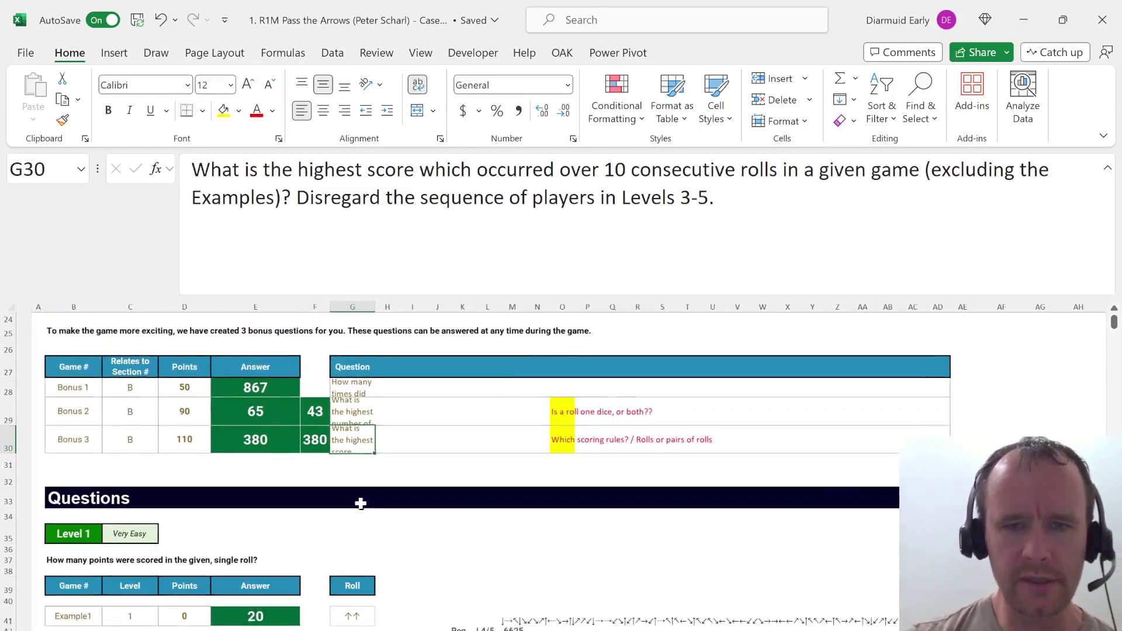
scroll(360, 504, down, 2)
scroll(361, 503, down, 10)
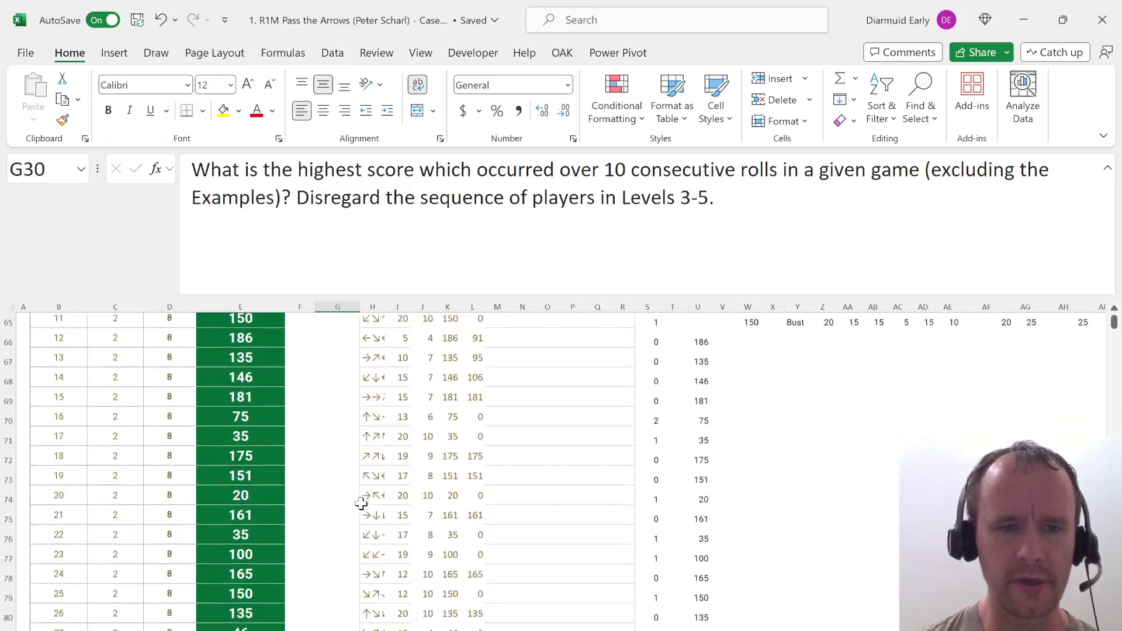
scroll(361, 504, down, 8)
scroll(361, 503, down, 10)
scroll(360, 503, down, 11)
scroll(361, 504, down, 10)
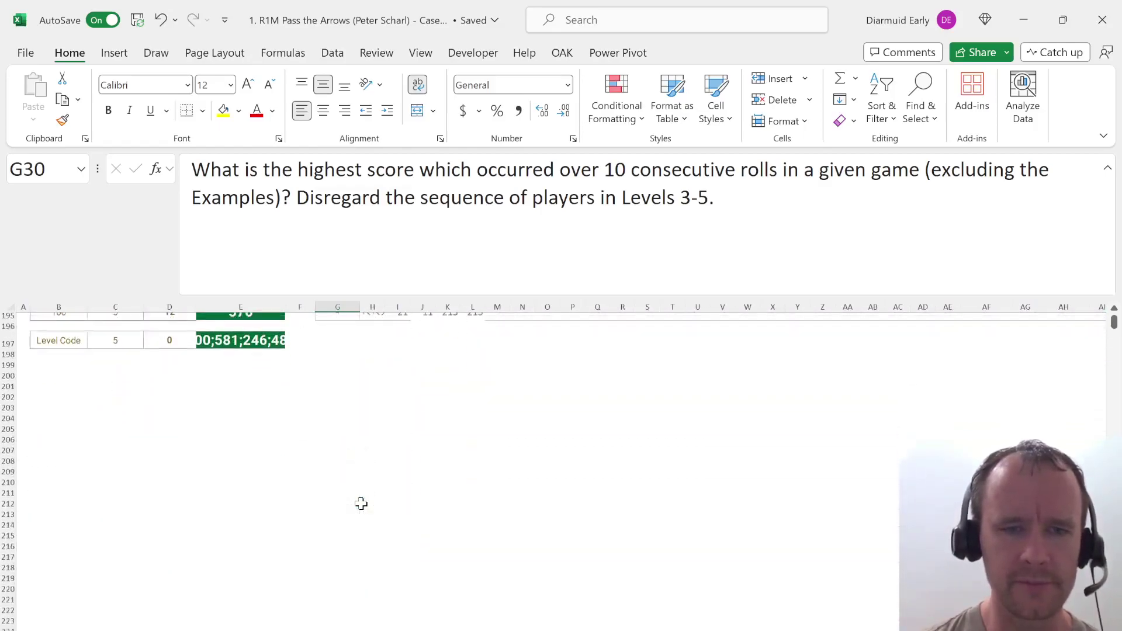
scroll(360, 504, up, 3)
scroll(361, 503, up, 8)
scroll(361, 504, up, 1)
key(ctrl+Page_Down)
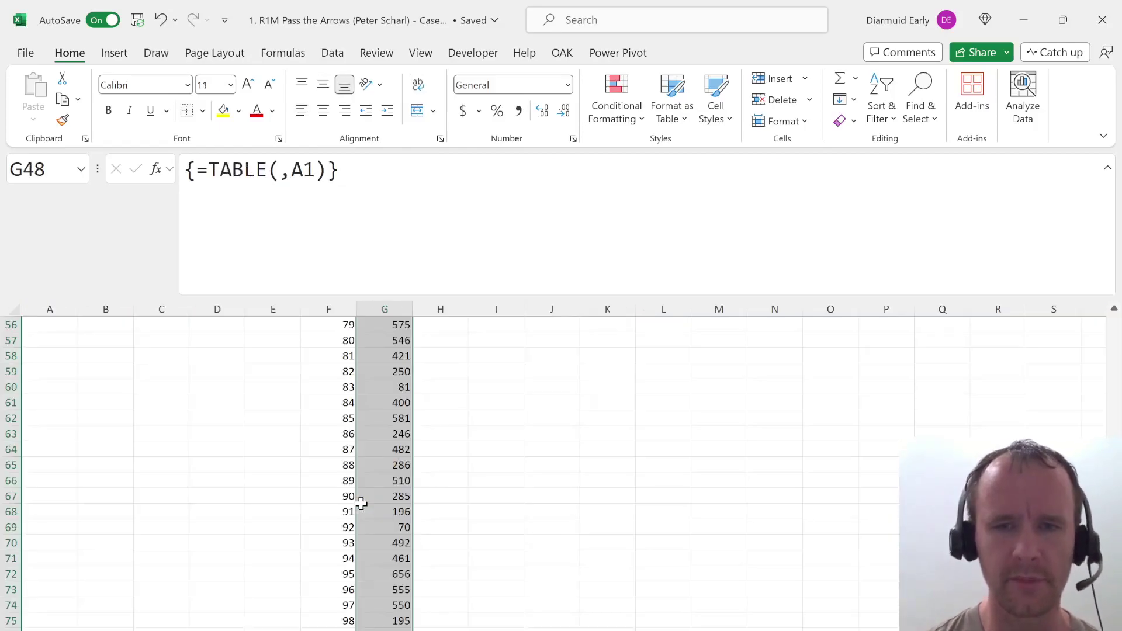
scroll(377, 426, up, 18)
click(197, 425)
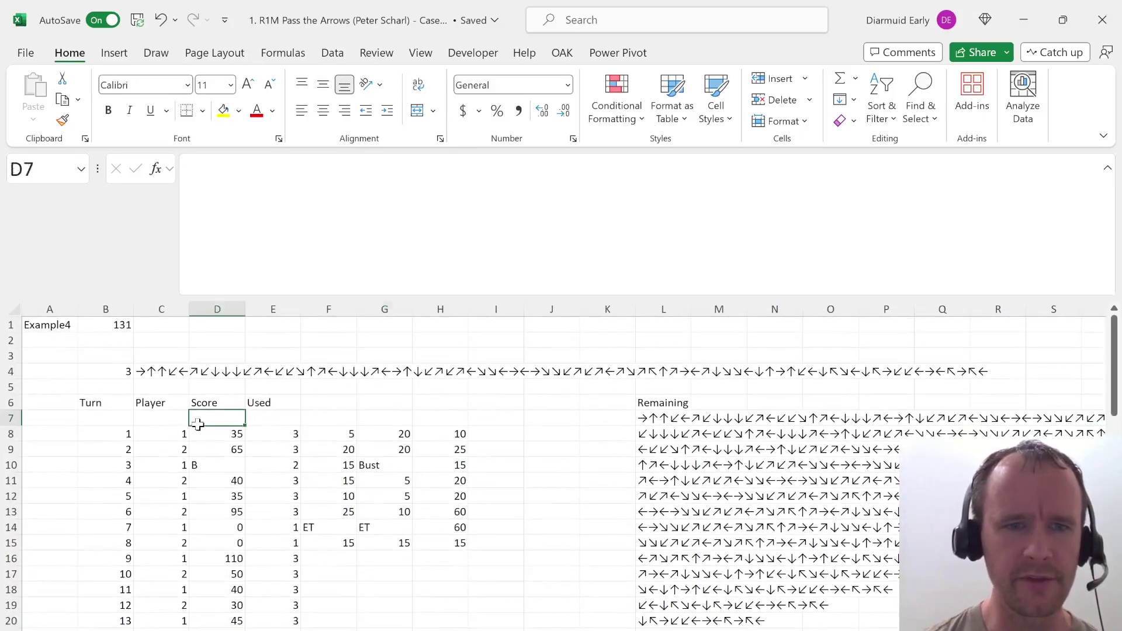
key(Down)
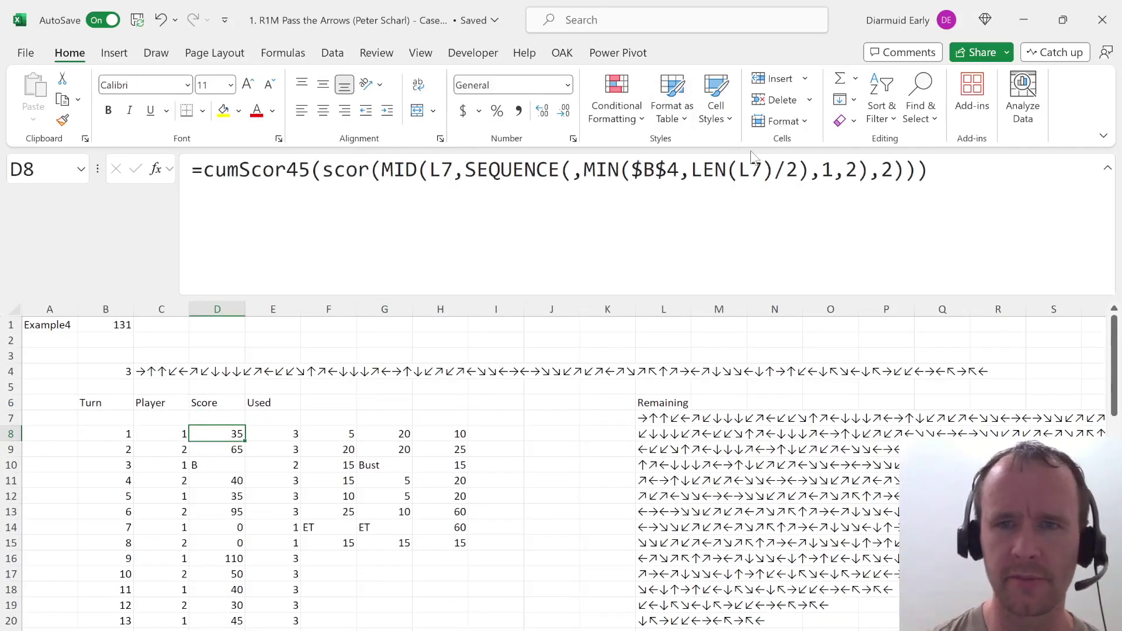
click(830, 169)
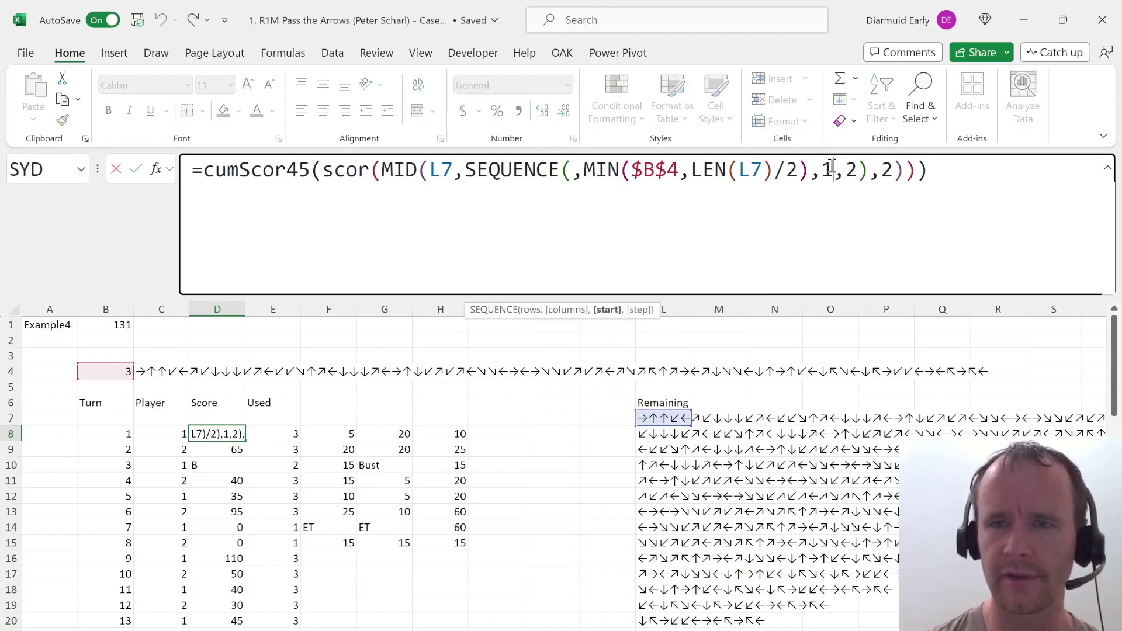
key(Escape)
key(Right)
key(Right)
key(Right)
key(Left)
key(Left)
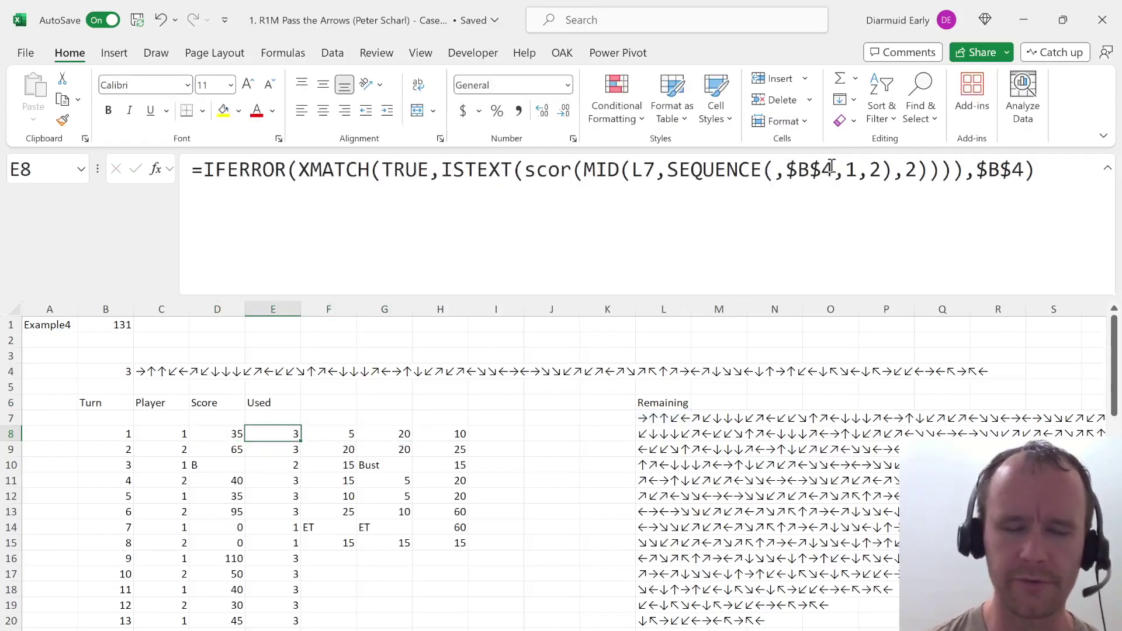
key(ctrl+Down)
key(Down)
key(Down)
key(Down)
key(Down)
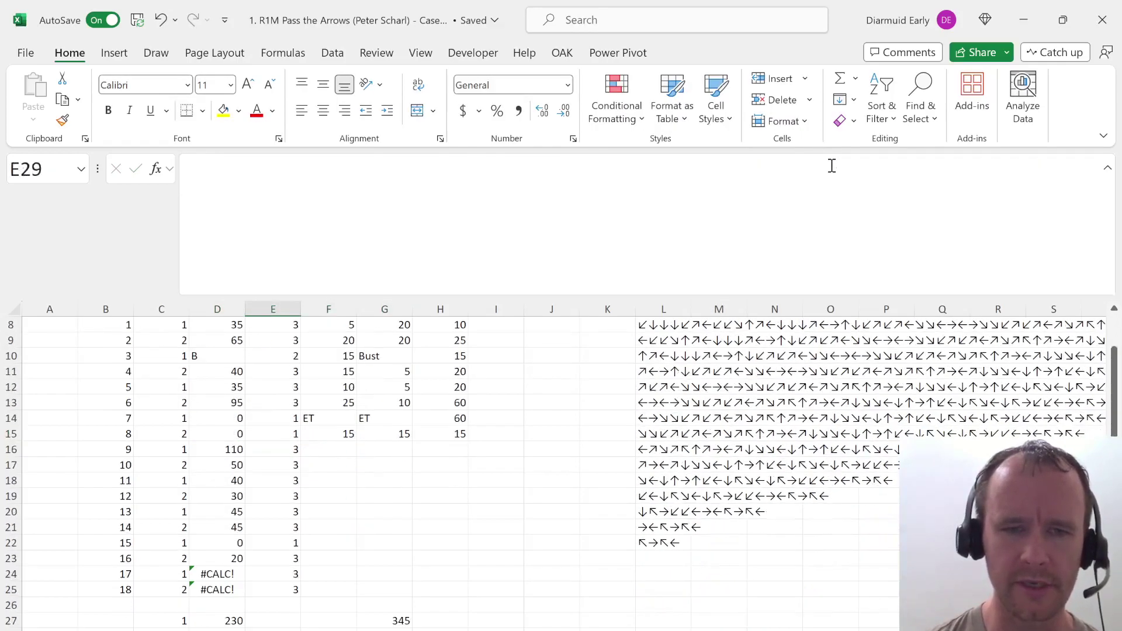
key(Down)
key(Right)
key(Down)
key(ctrl+Down)
key(ctrl+Up)
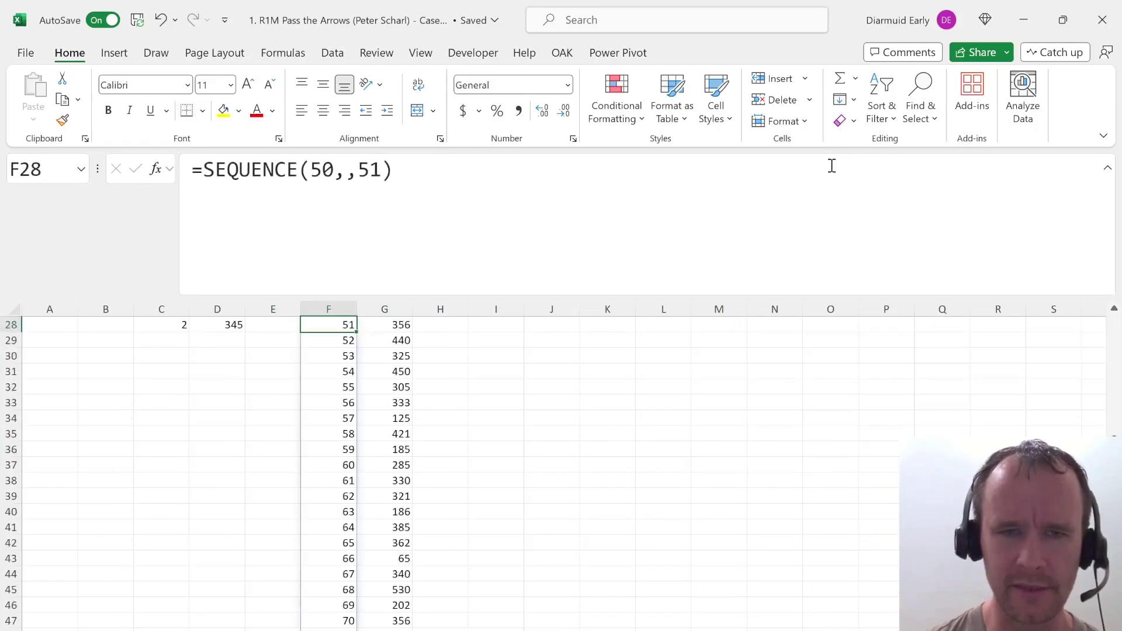
key(ctrl+Home)
key(ctrl+Page_Up)
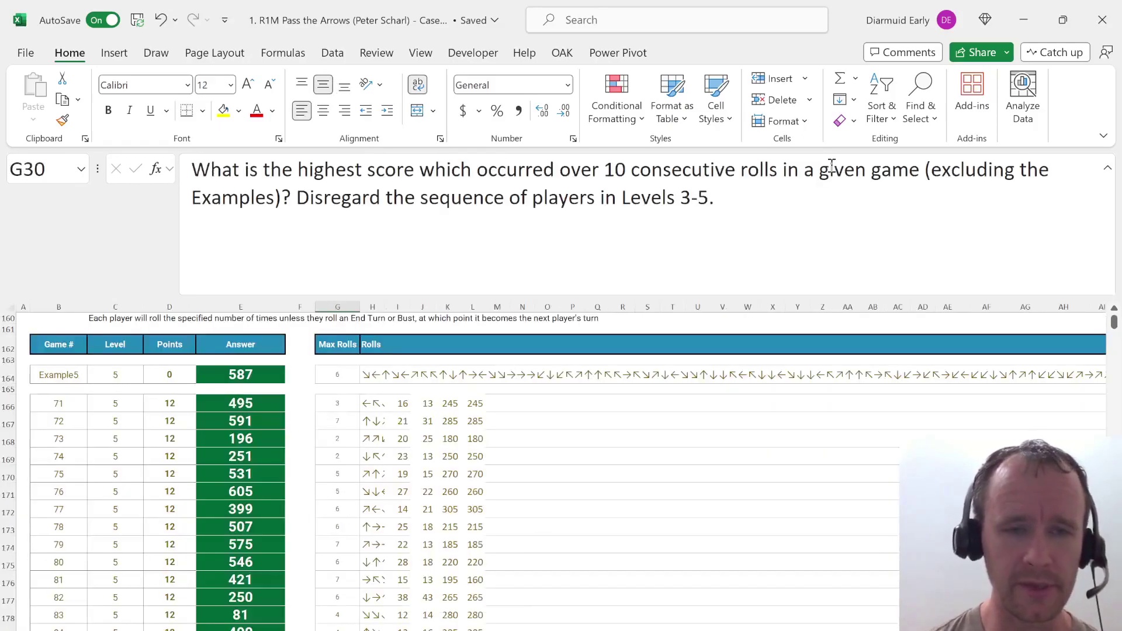